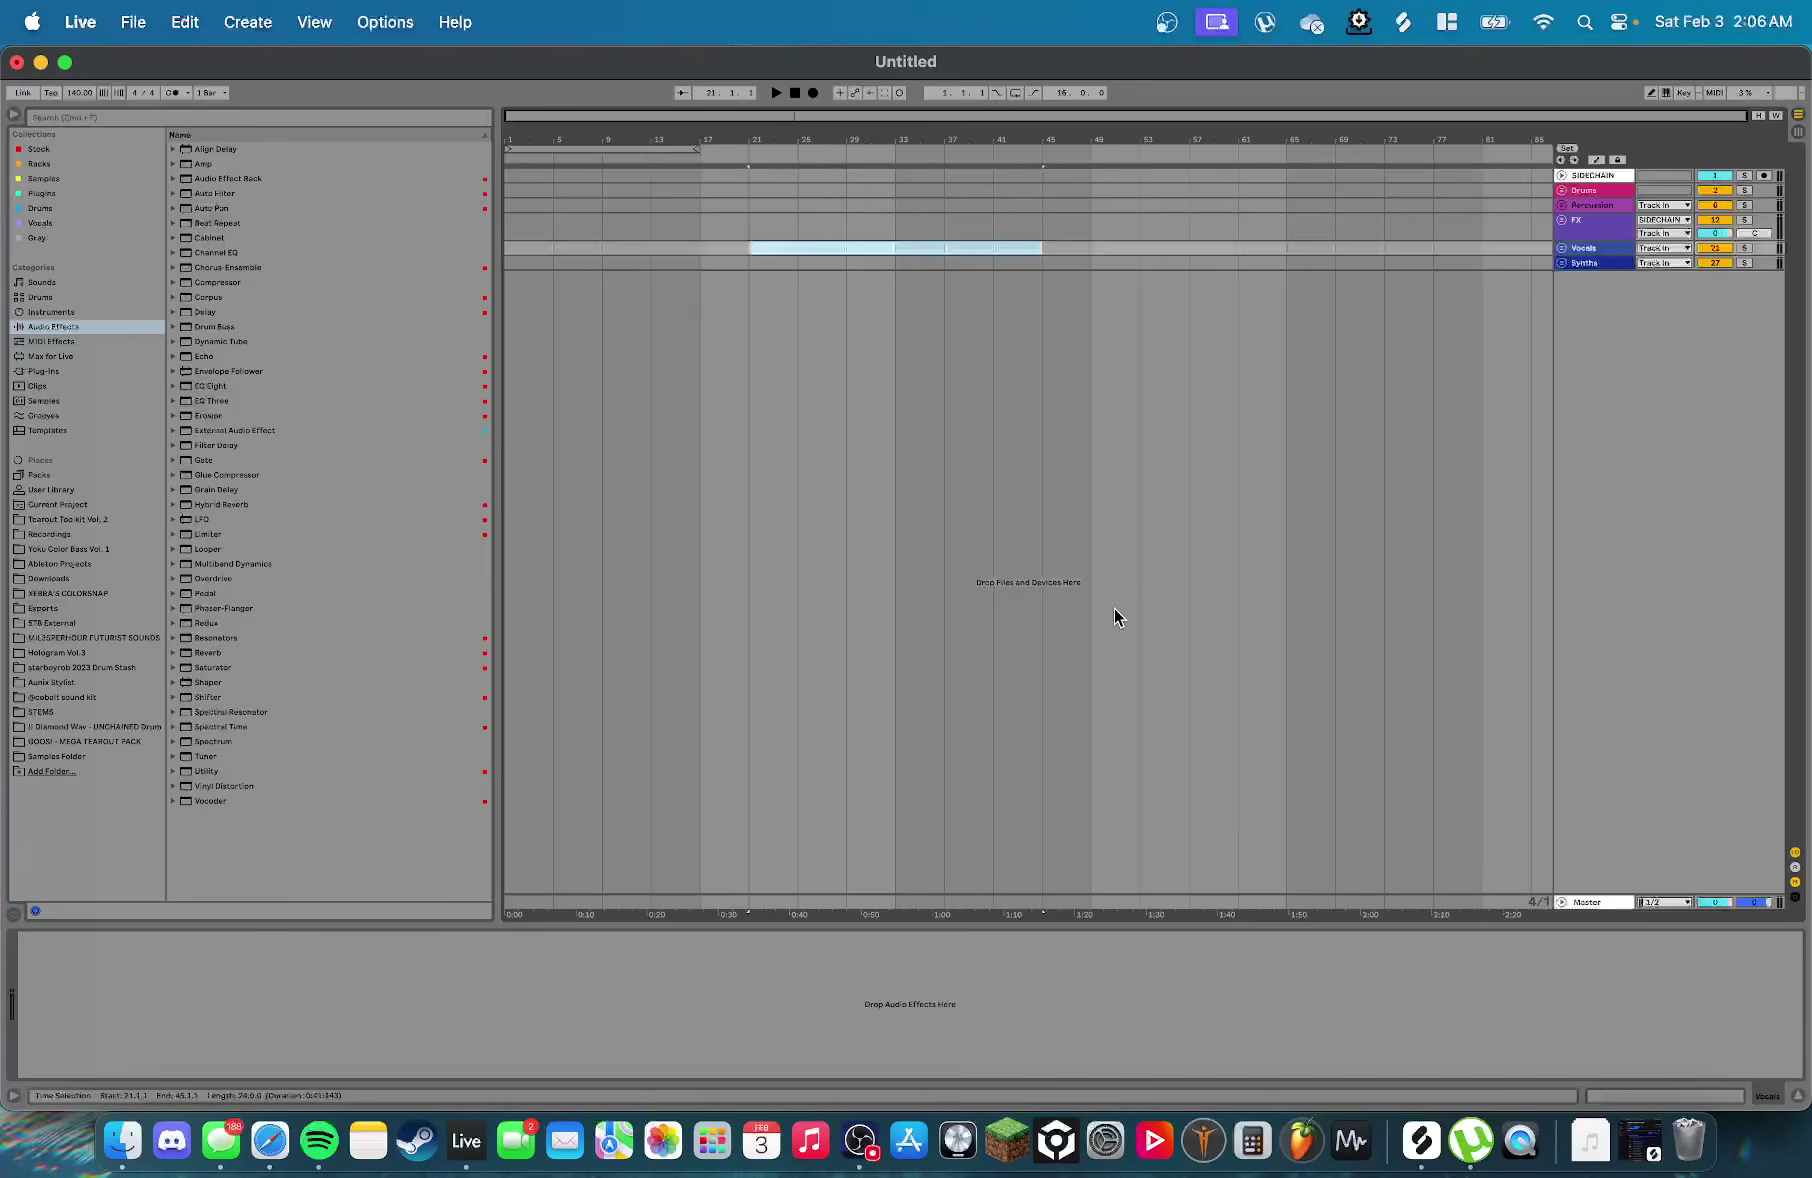
Reset the interface's Zoom Display setting to its default in the preferences and close them
{"action": "left_click", "coordinate": [80, 22]}
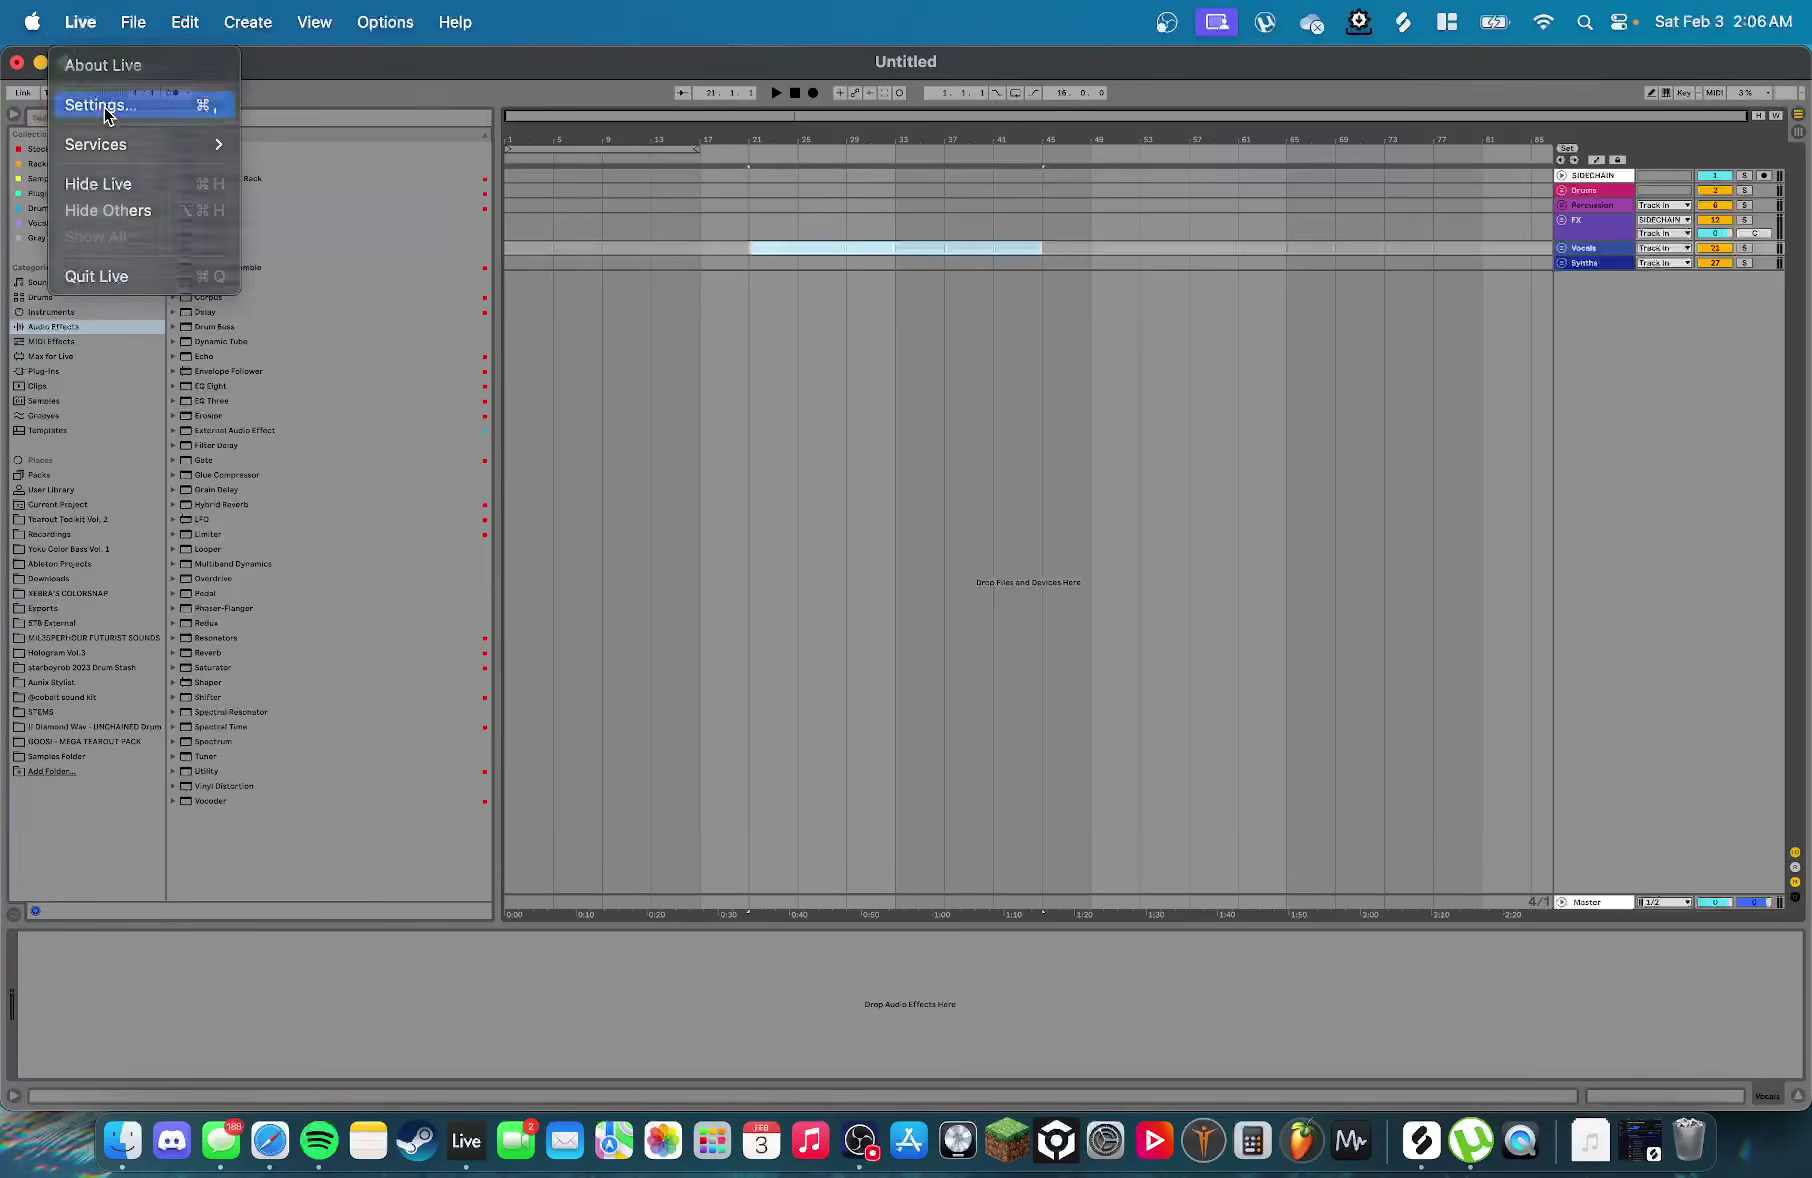
{"action": "left_click", "coordinate": [103, 106]}
{"action": "left_click", "coordinate": [638, 280]}
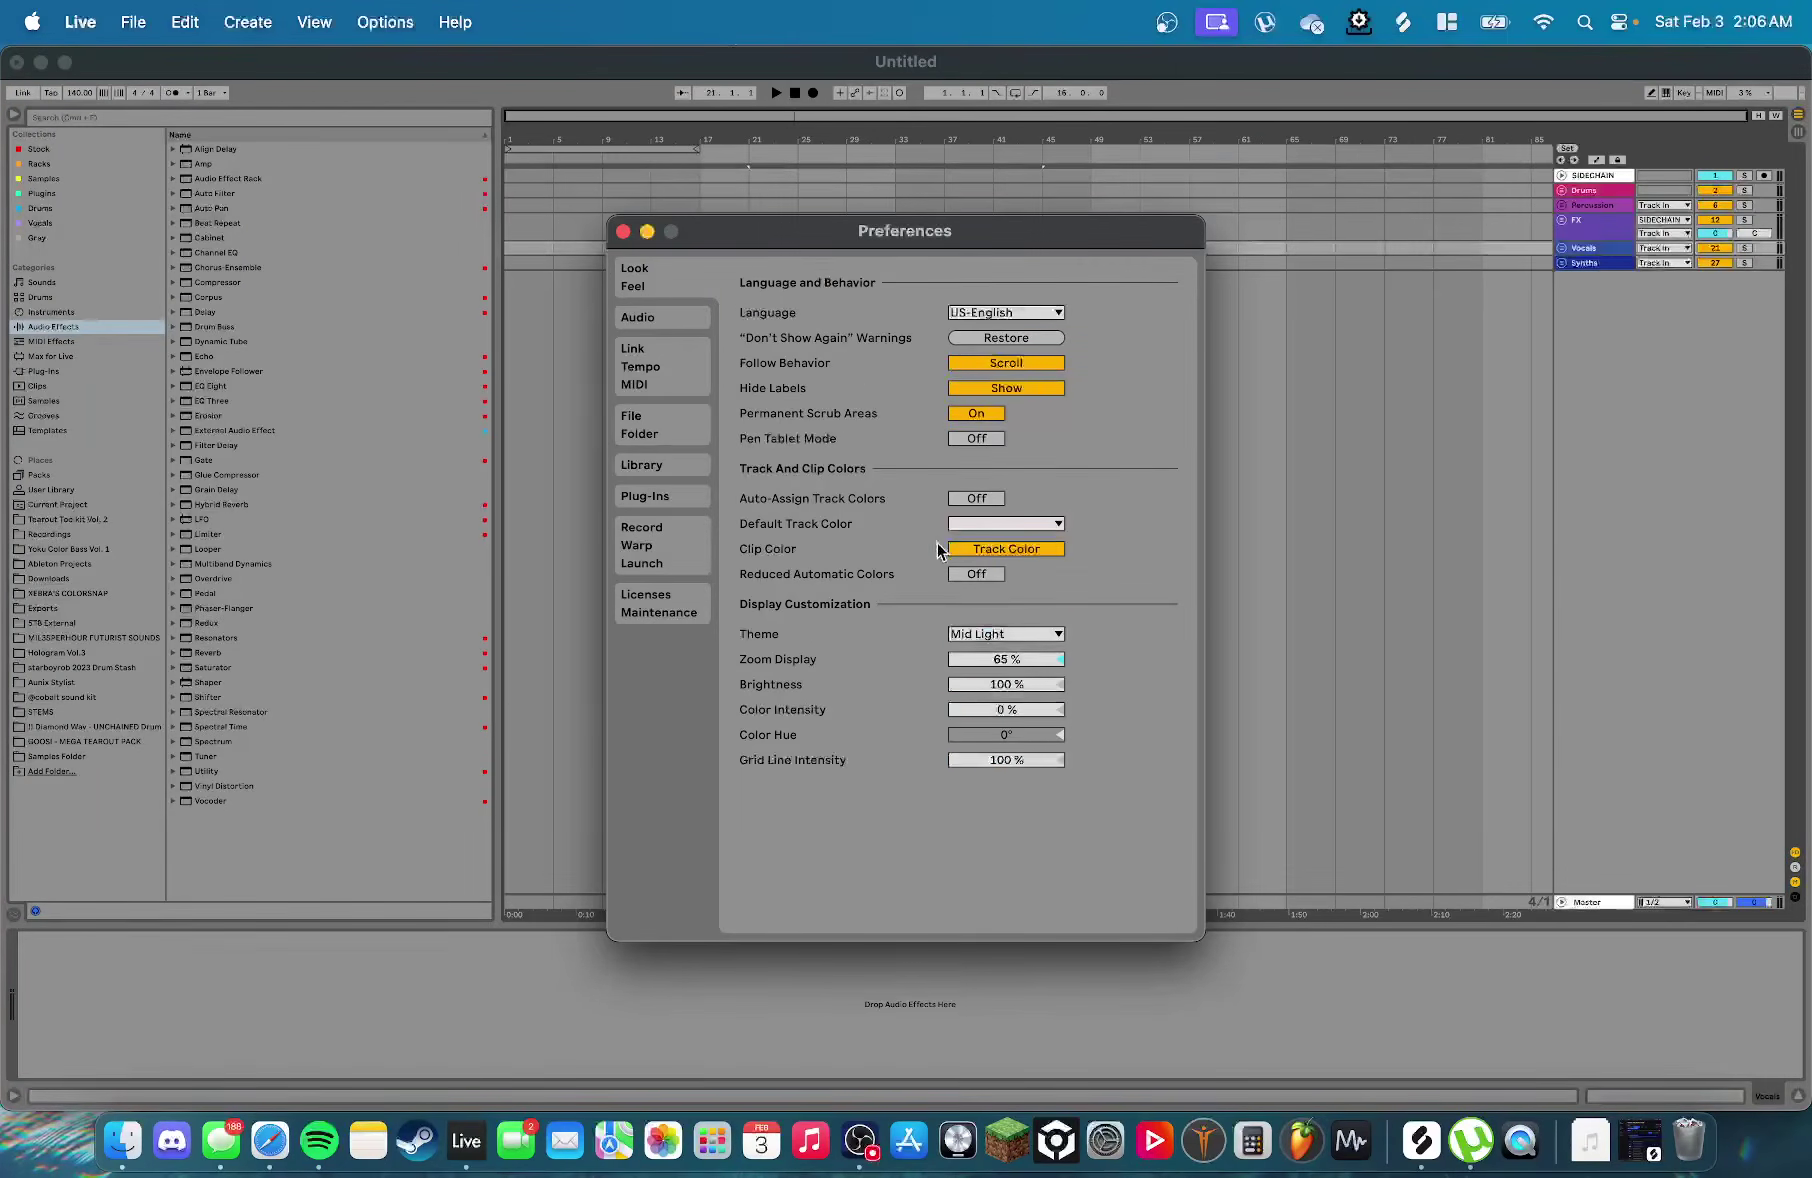
{"action": "double_click", "coordinate": [991, 660]}
{"action": "left_click", "coordinate": [622, 232]}
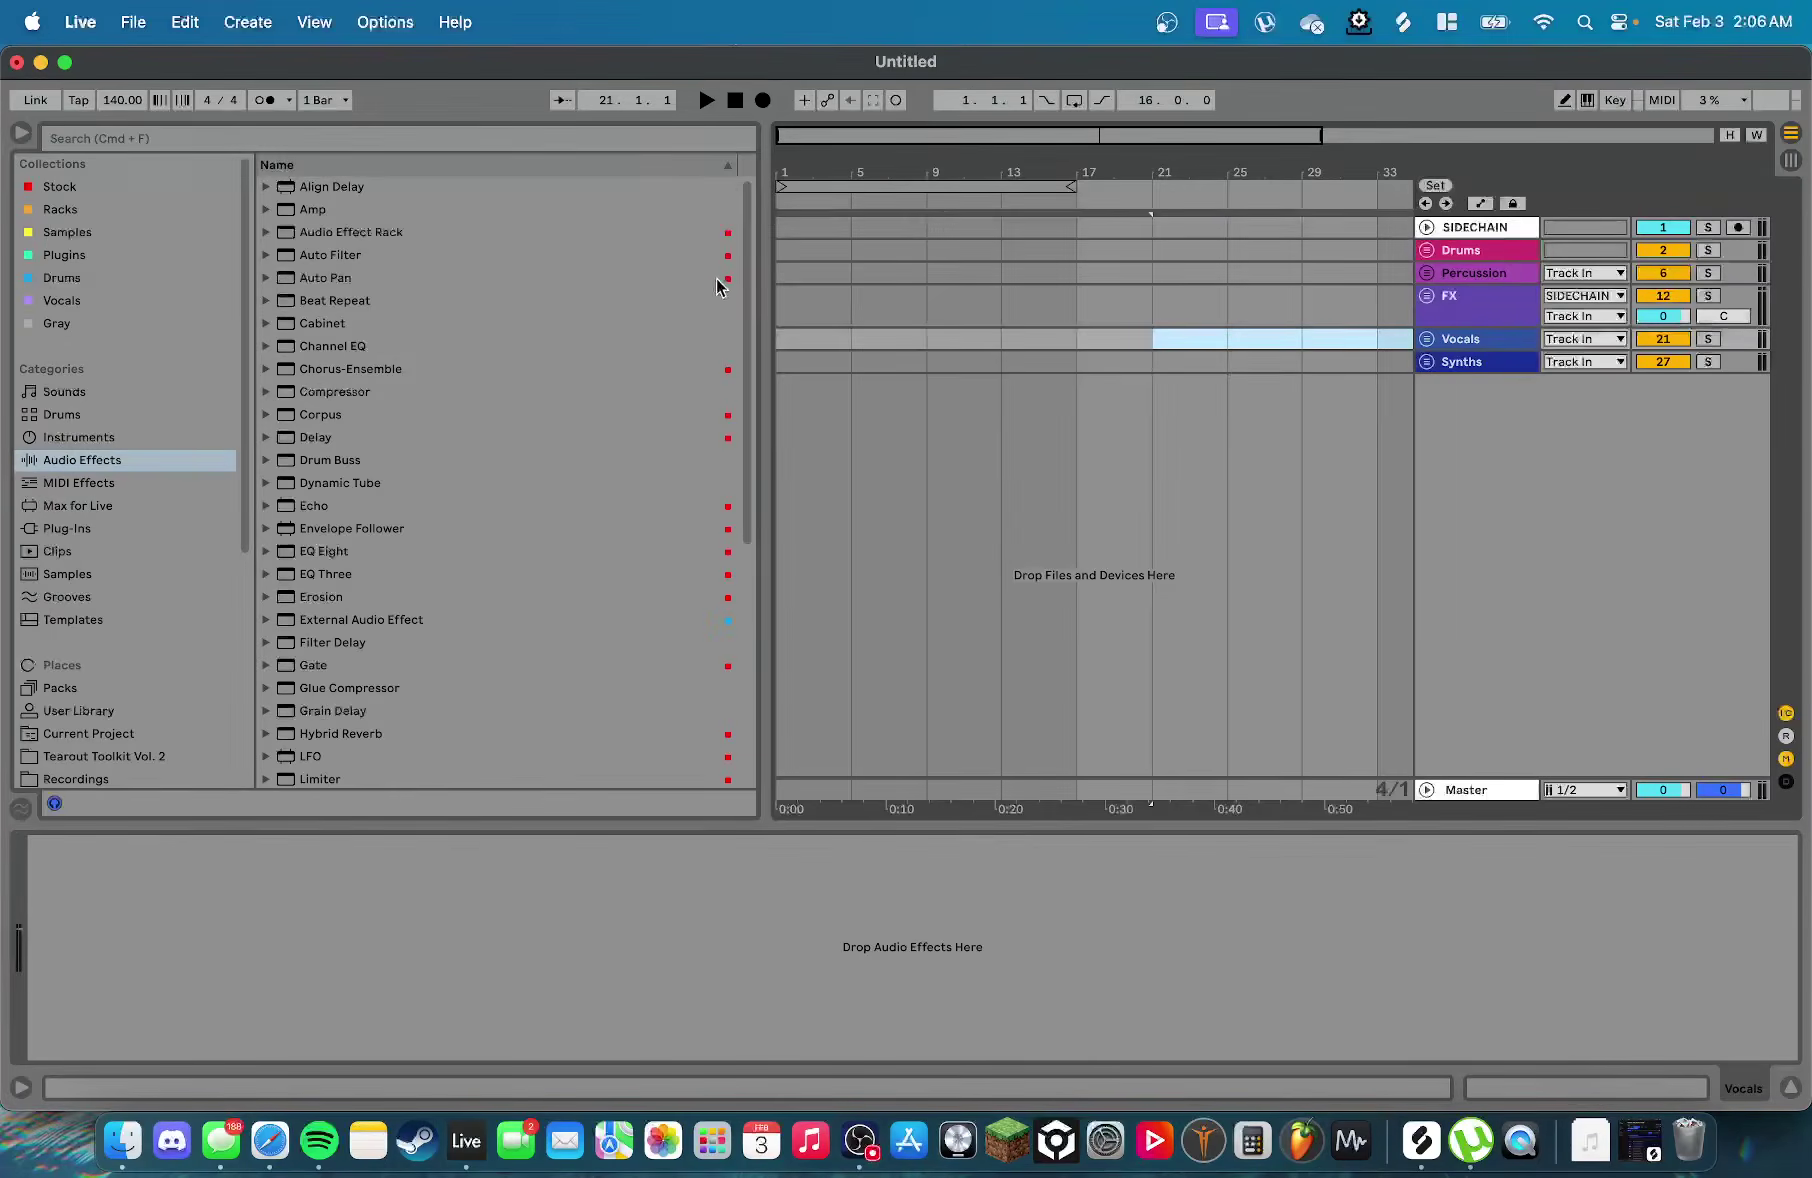
Narrow the browser, select bars 17 to 33 in the arrangement and insert a new MIDI track below Synths
{"action": "left_click_drag", "start_coordinate": [765, 292], "coordinate": [500, 310]}
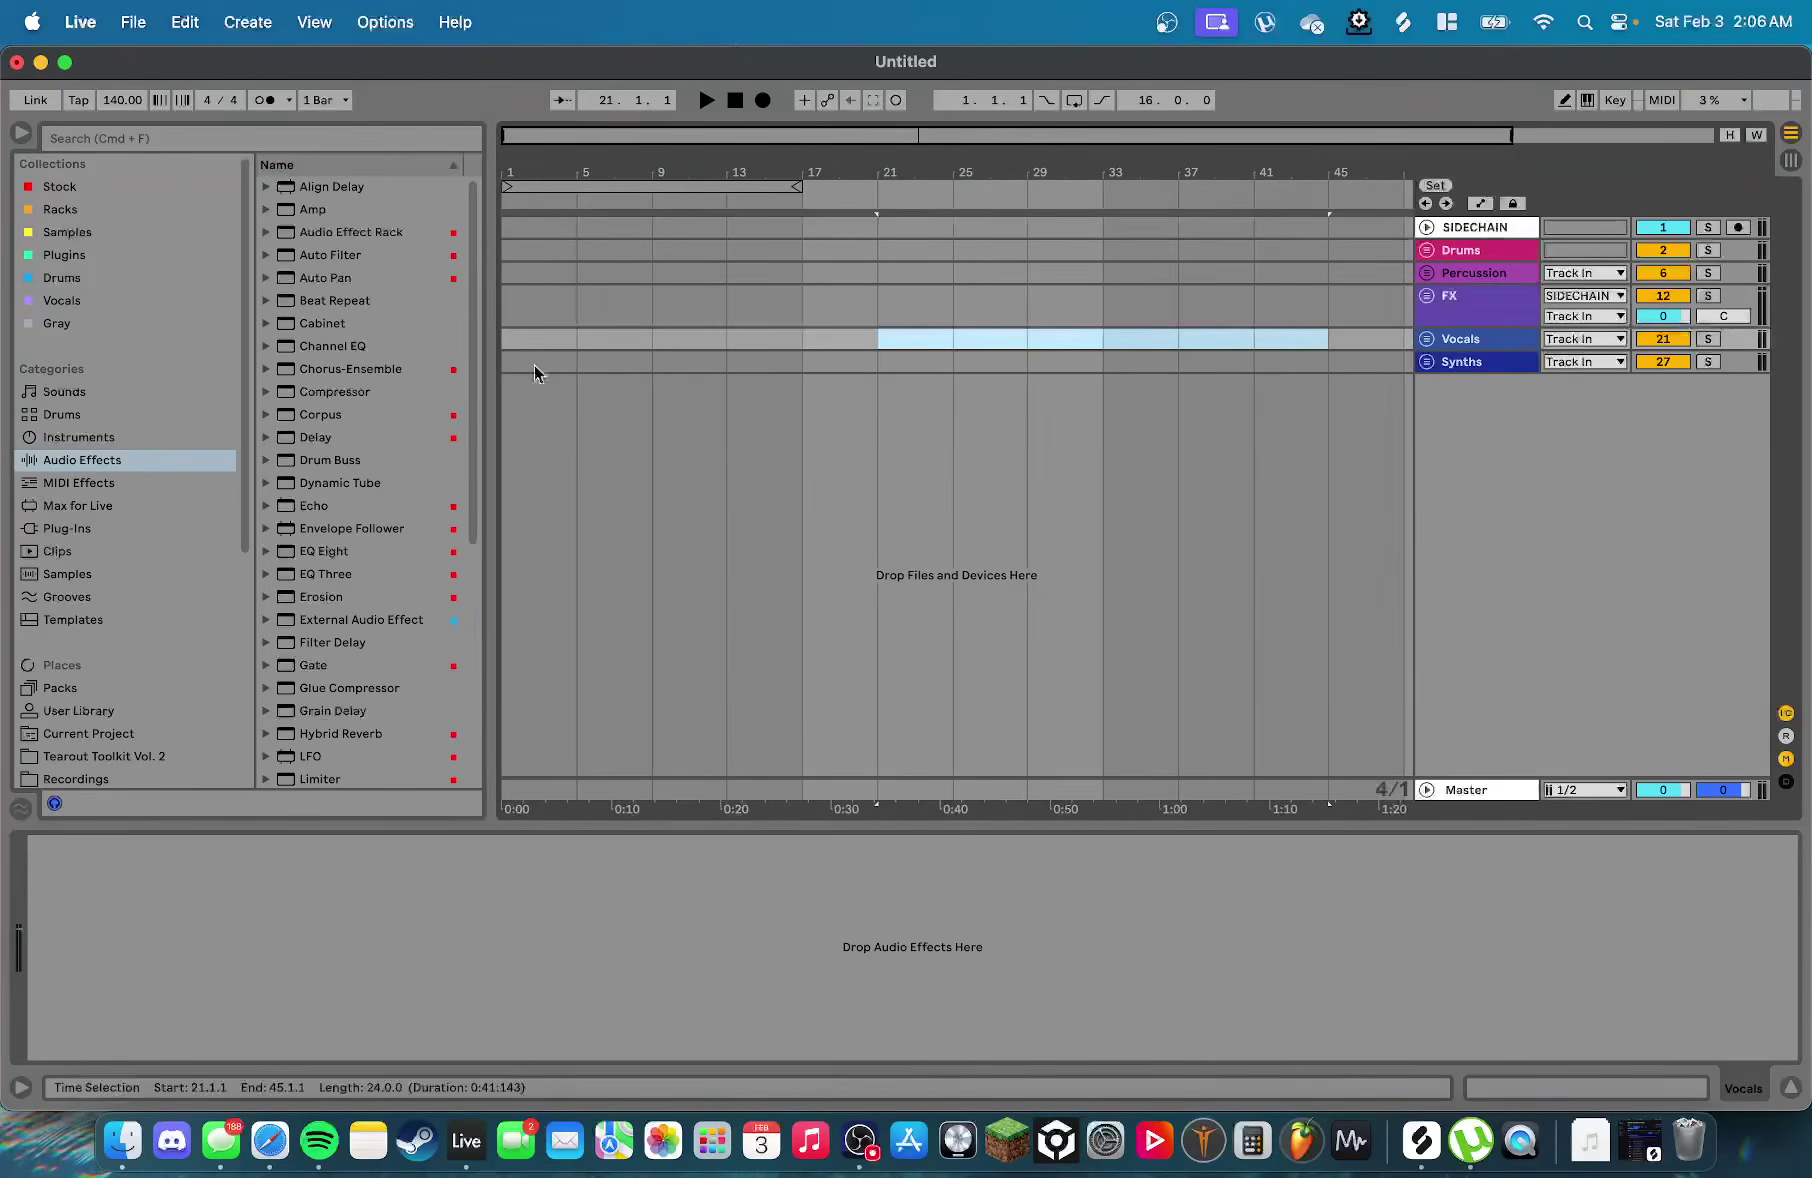
{"action": "scroll", "coordinate": [1062, 448], "scroll_direction": "down", "scroll_amount": 3}
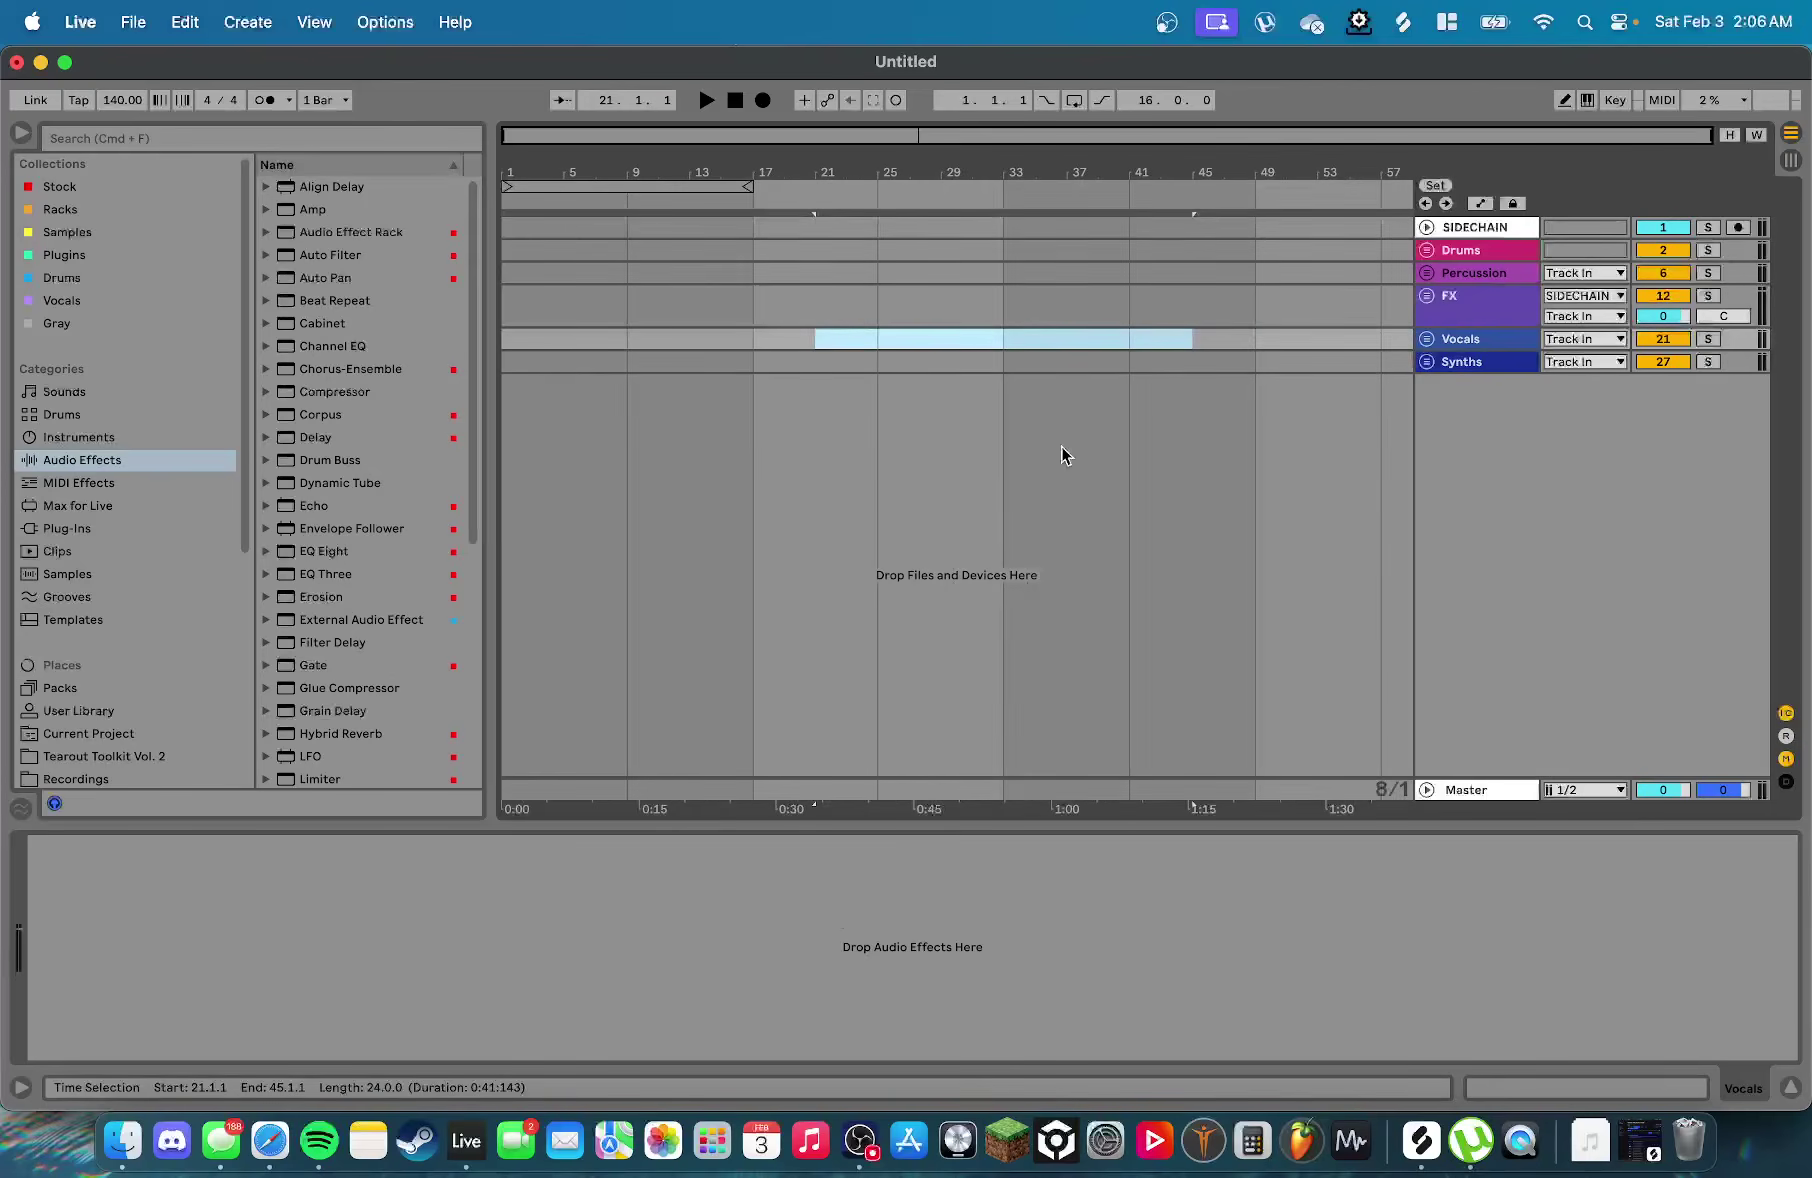
{"action": "left_click_drag", "start_coordinate": [760, 340], "coordinate": [957, 343]}
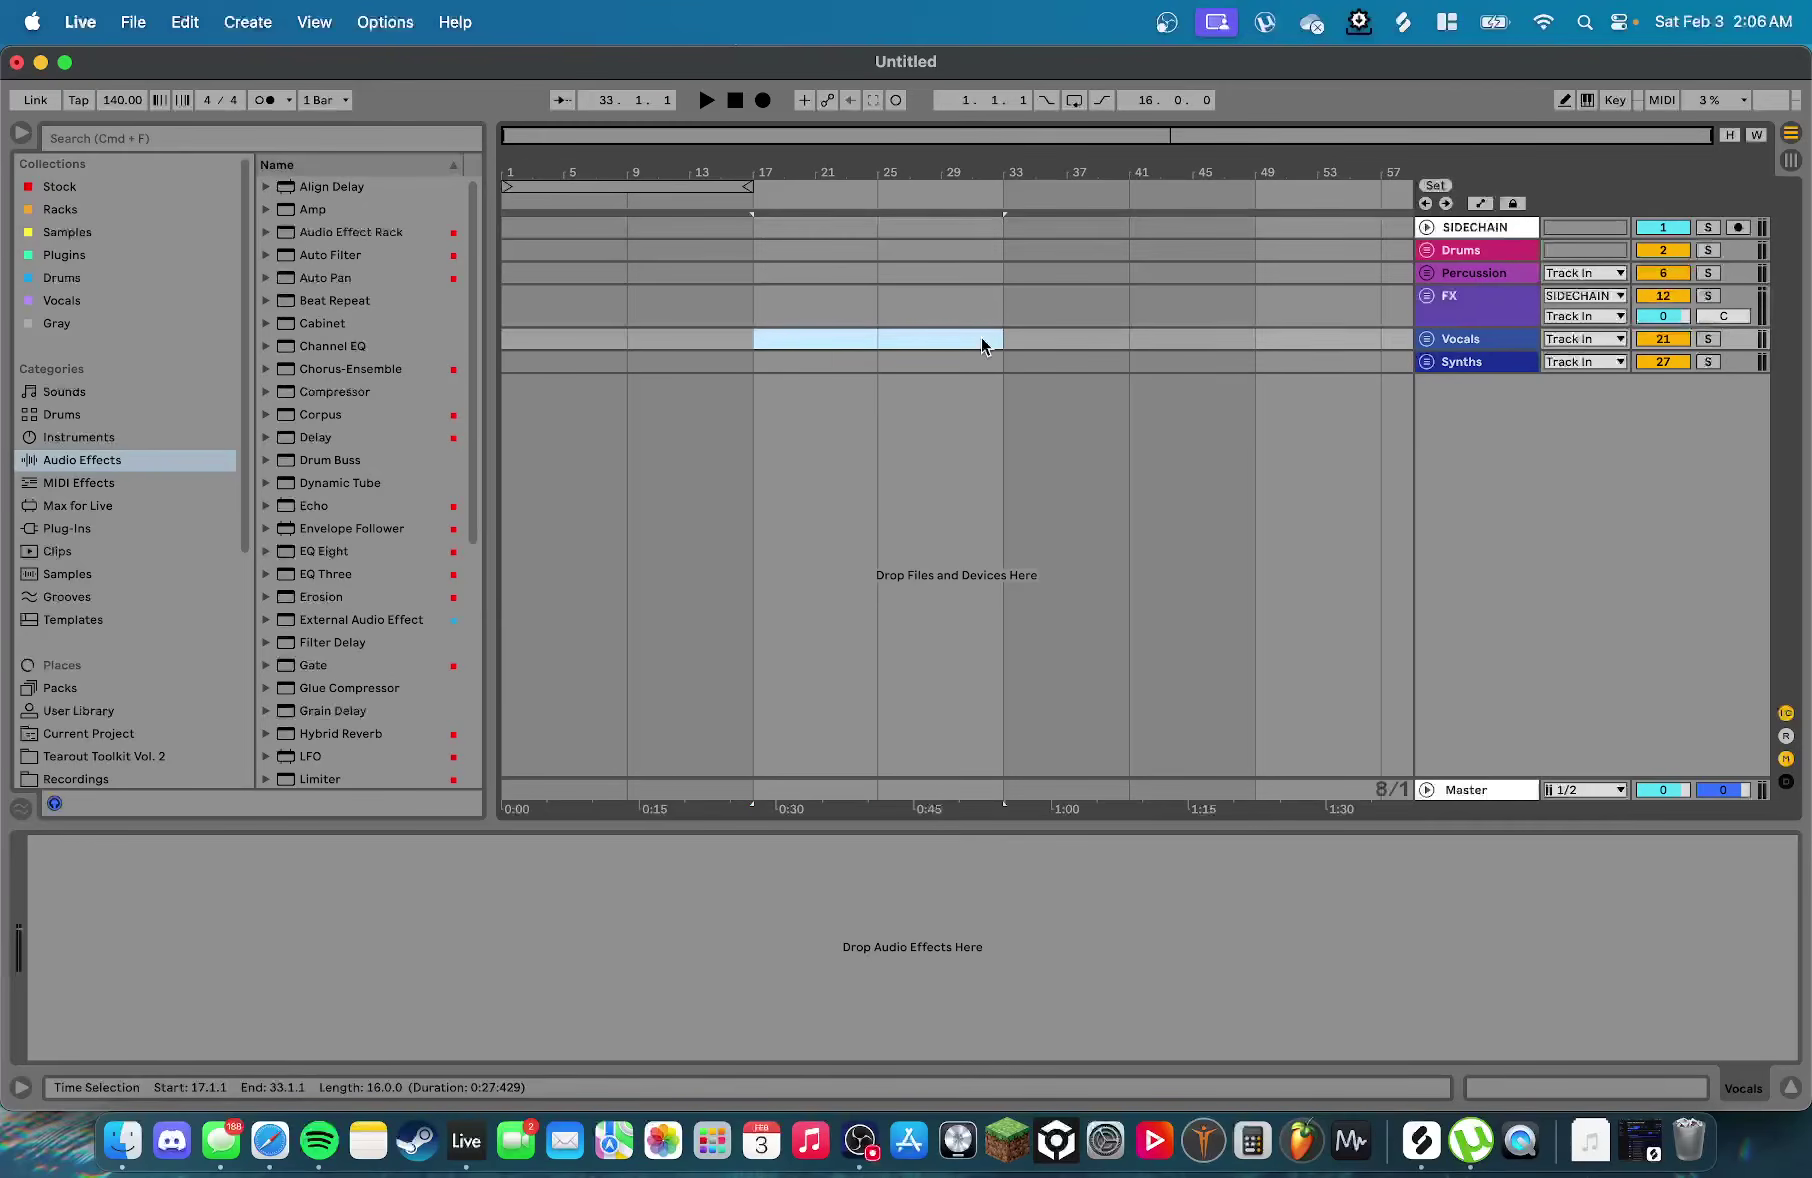
{"action": "right_click", "coordinate": [1500, 437]}
{"action": "key", "text": "Return"}
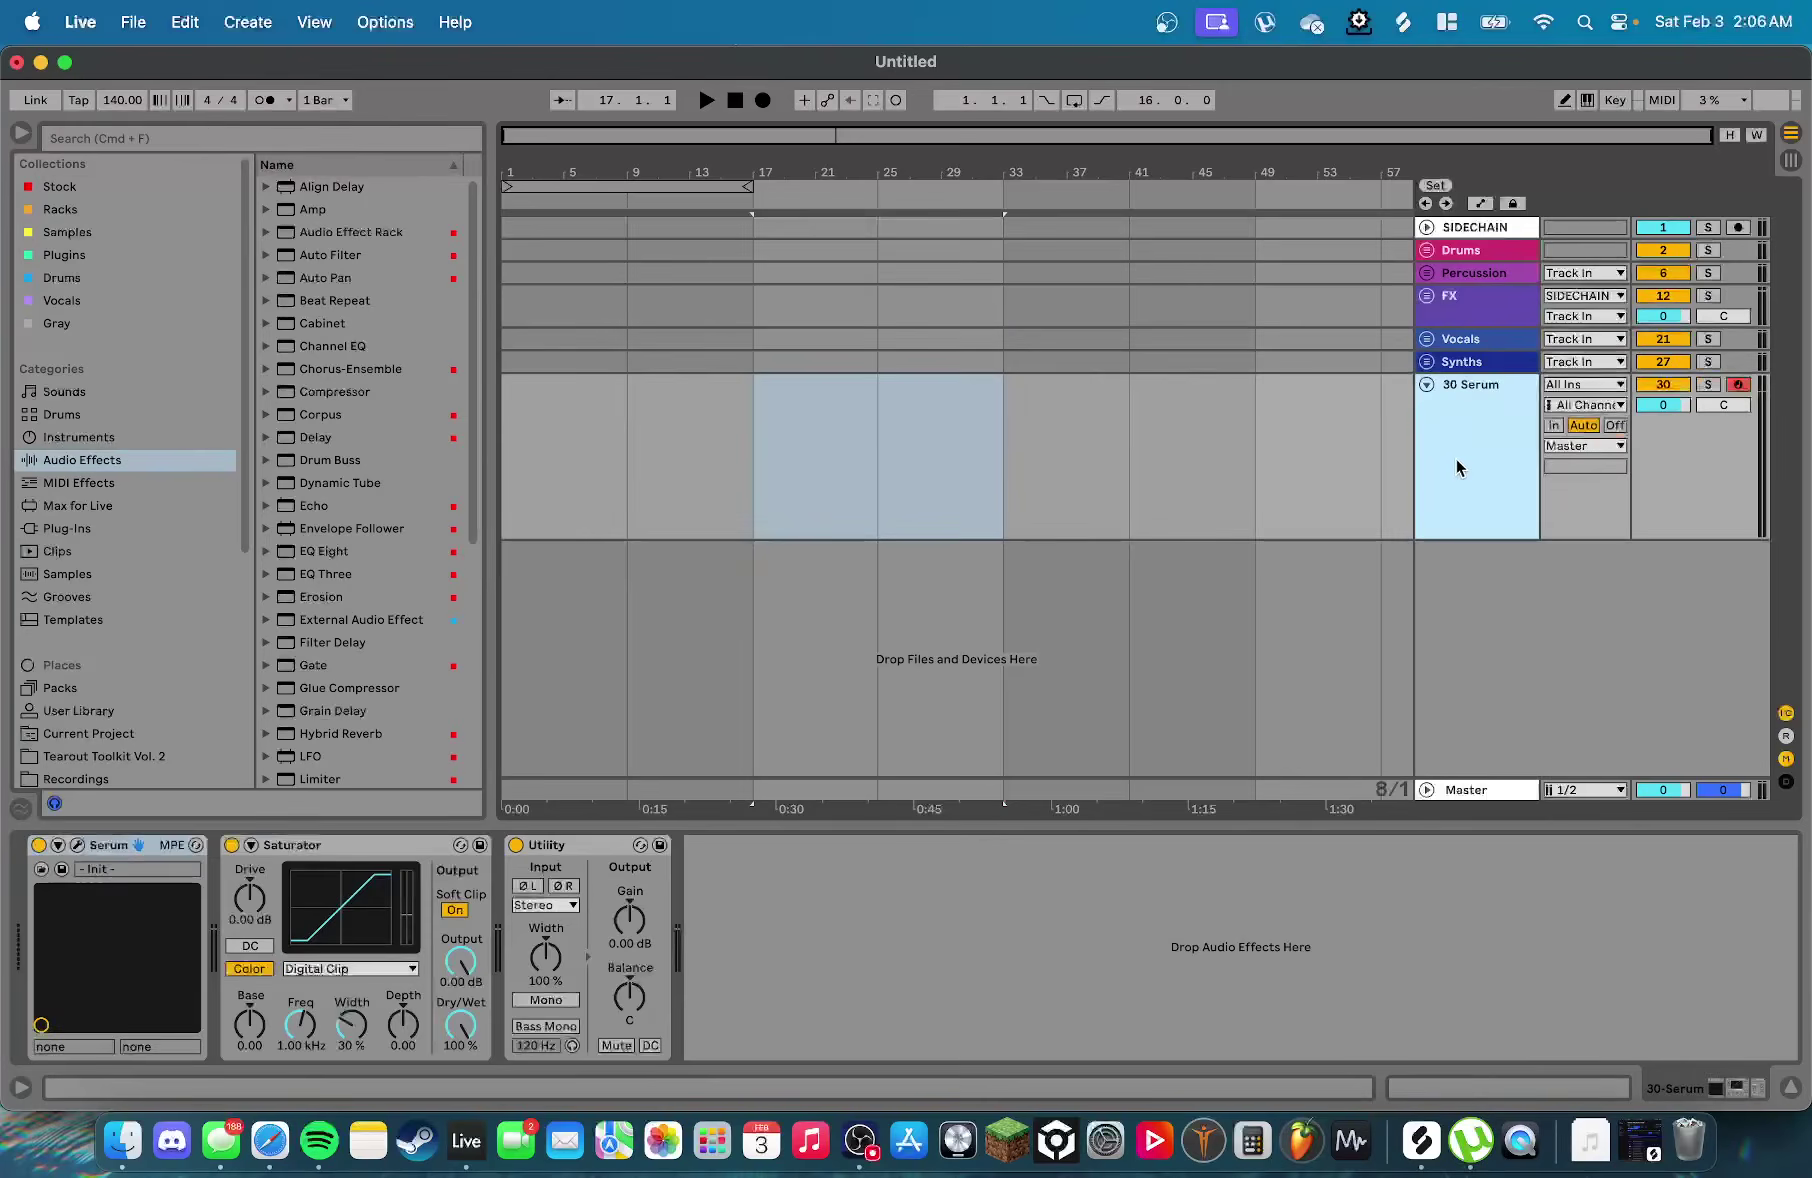
Create an empty two-bar MIDI clip from bar 17 to bar 19 on the new track and loop that range
{"action": "left_click", "coordinate": [764, 428]}
{"action": "scroll", "coordinate": [764, 428], "scroll_direction": "up", "scroll_amount": 5}
{"action": "left_click", "coordinate": [764, 428]}
{"action": "scroll", "coordinate": [768, 428], "scroll_direction": "up", "scroll_amount": 2}
{"action": "left_click_drag", "start_coordinate": [781, 426], "coordinate": [824, 416]}
{"action": "key", "text": "space"}
{"action": "key", "text": "space"}
{"action": "key", "text": "cmd+shift+m"}
{"action": "left_click_drag", "start_coordinate": [862, 277], "coordinate": [891, 731]}
{"action": "key", "text": "cmd+alt+l"}
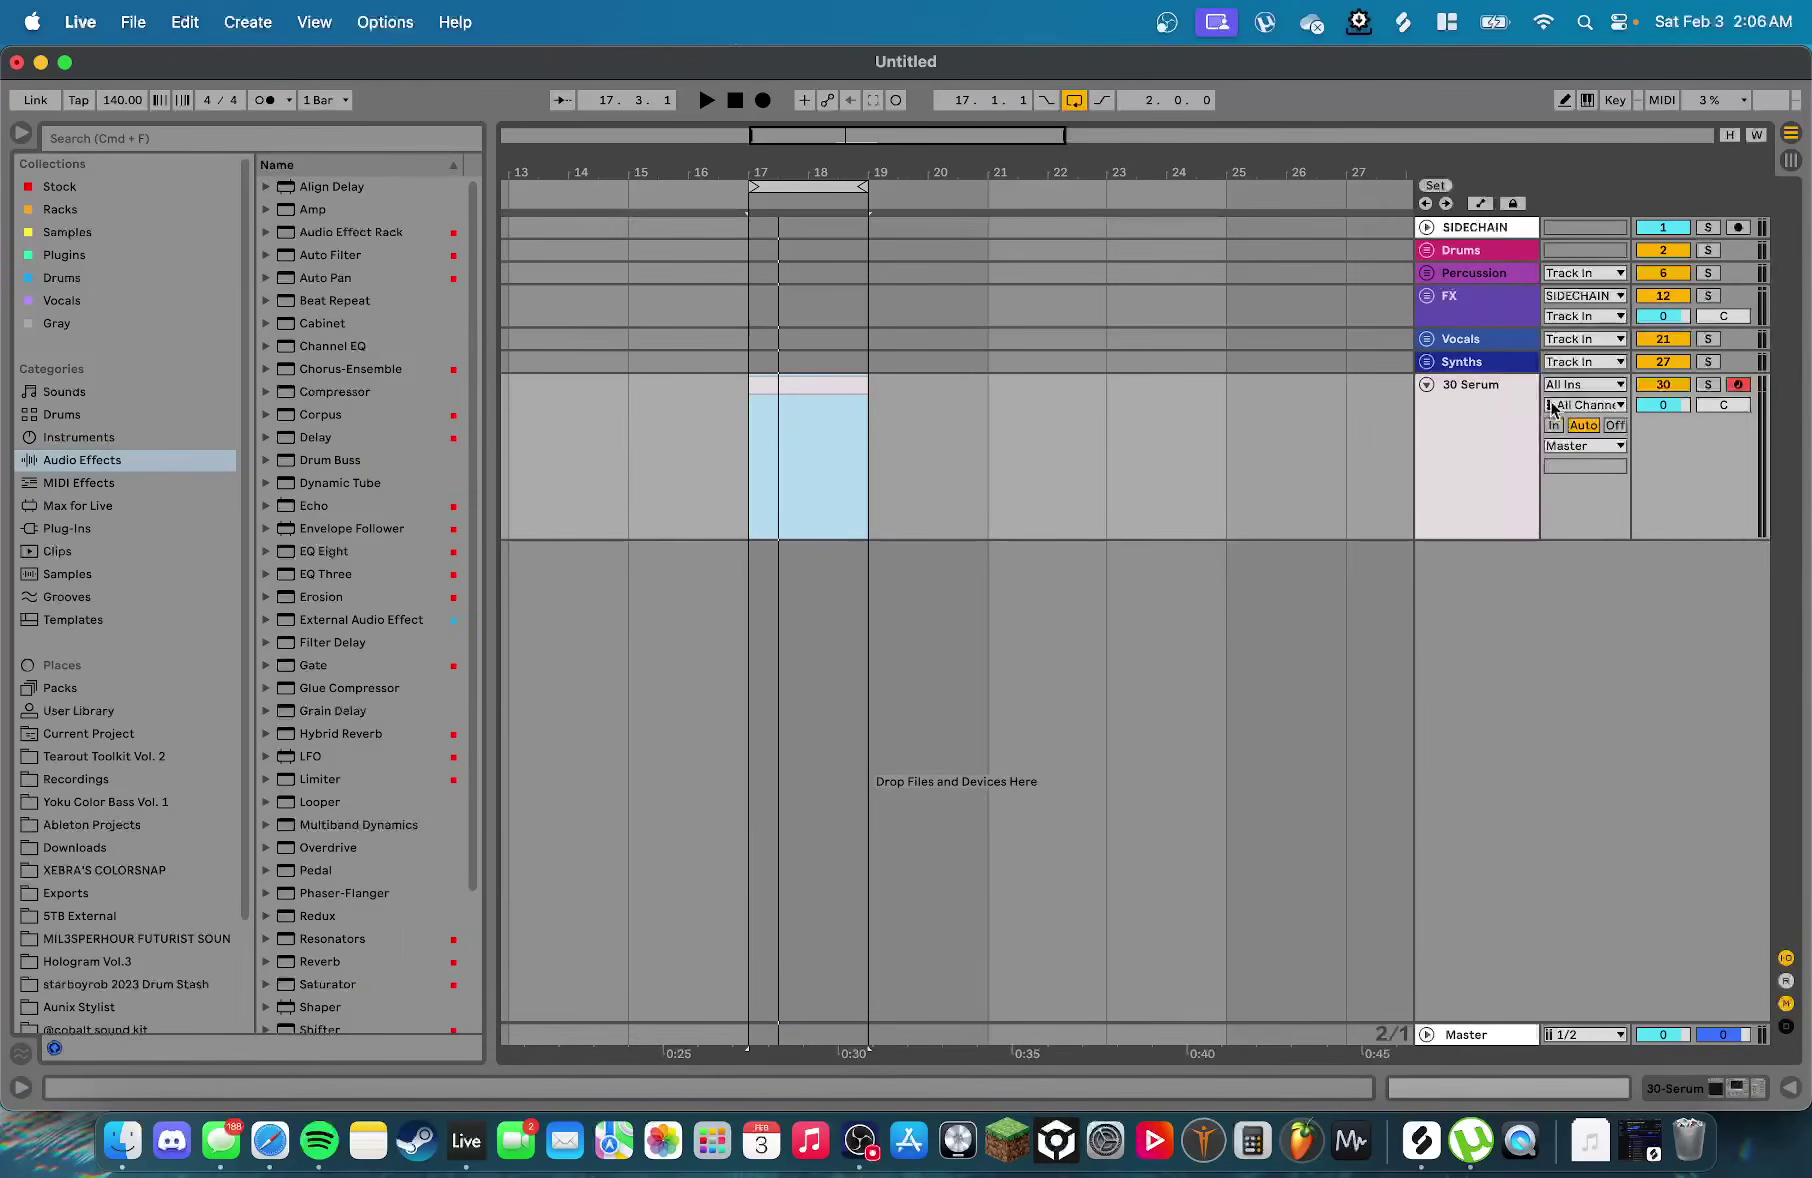
Widen the browser, check the Stock collection and load the Operator instrument onto the new MIDI track in place of Serum
{"action": "double_click", "coordinate": [1478, 436]}
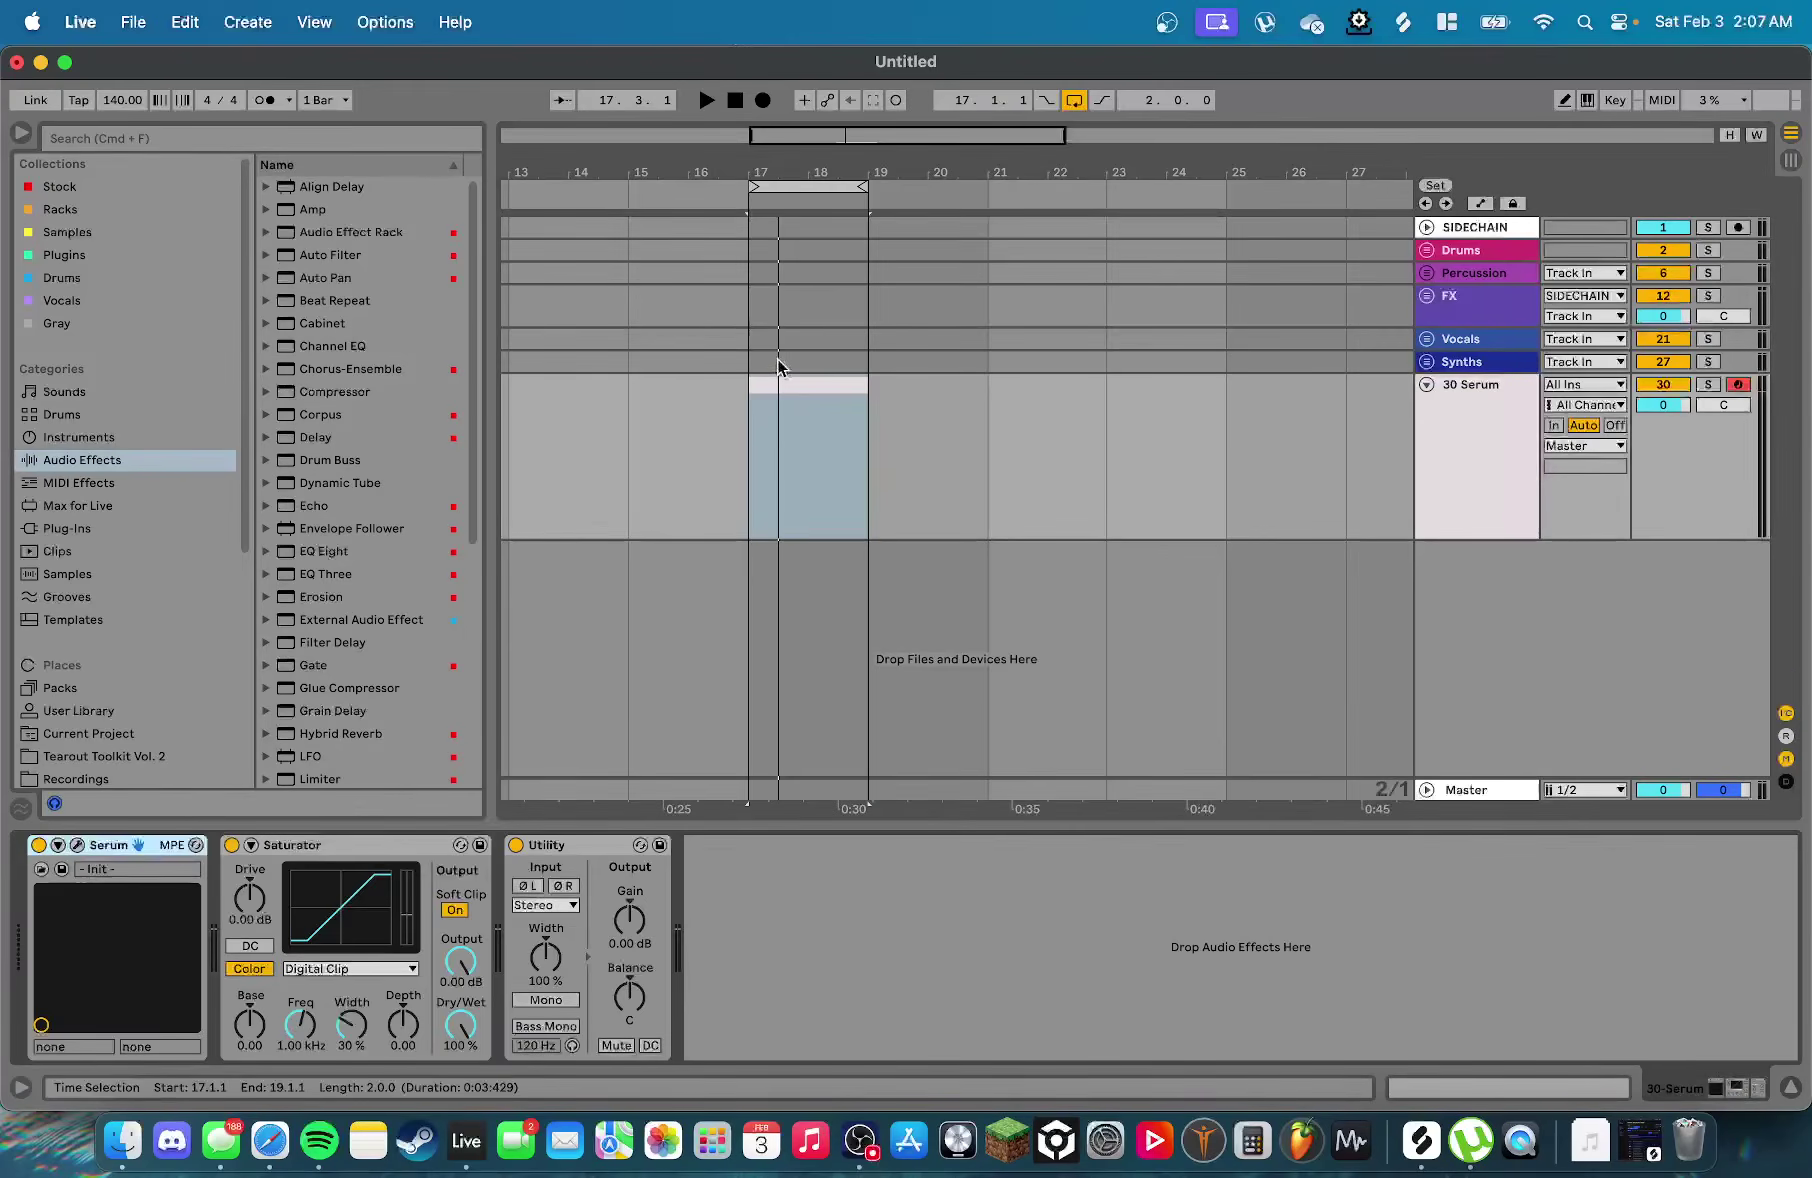
{"action": "left_click_drag", "start_coordinate": [492, 437], "coordinate": [576, 437]}
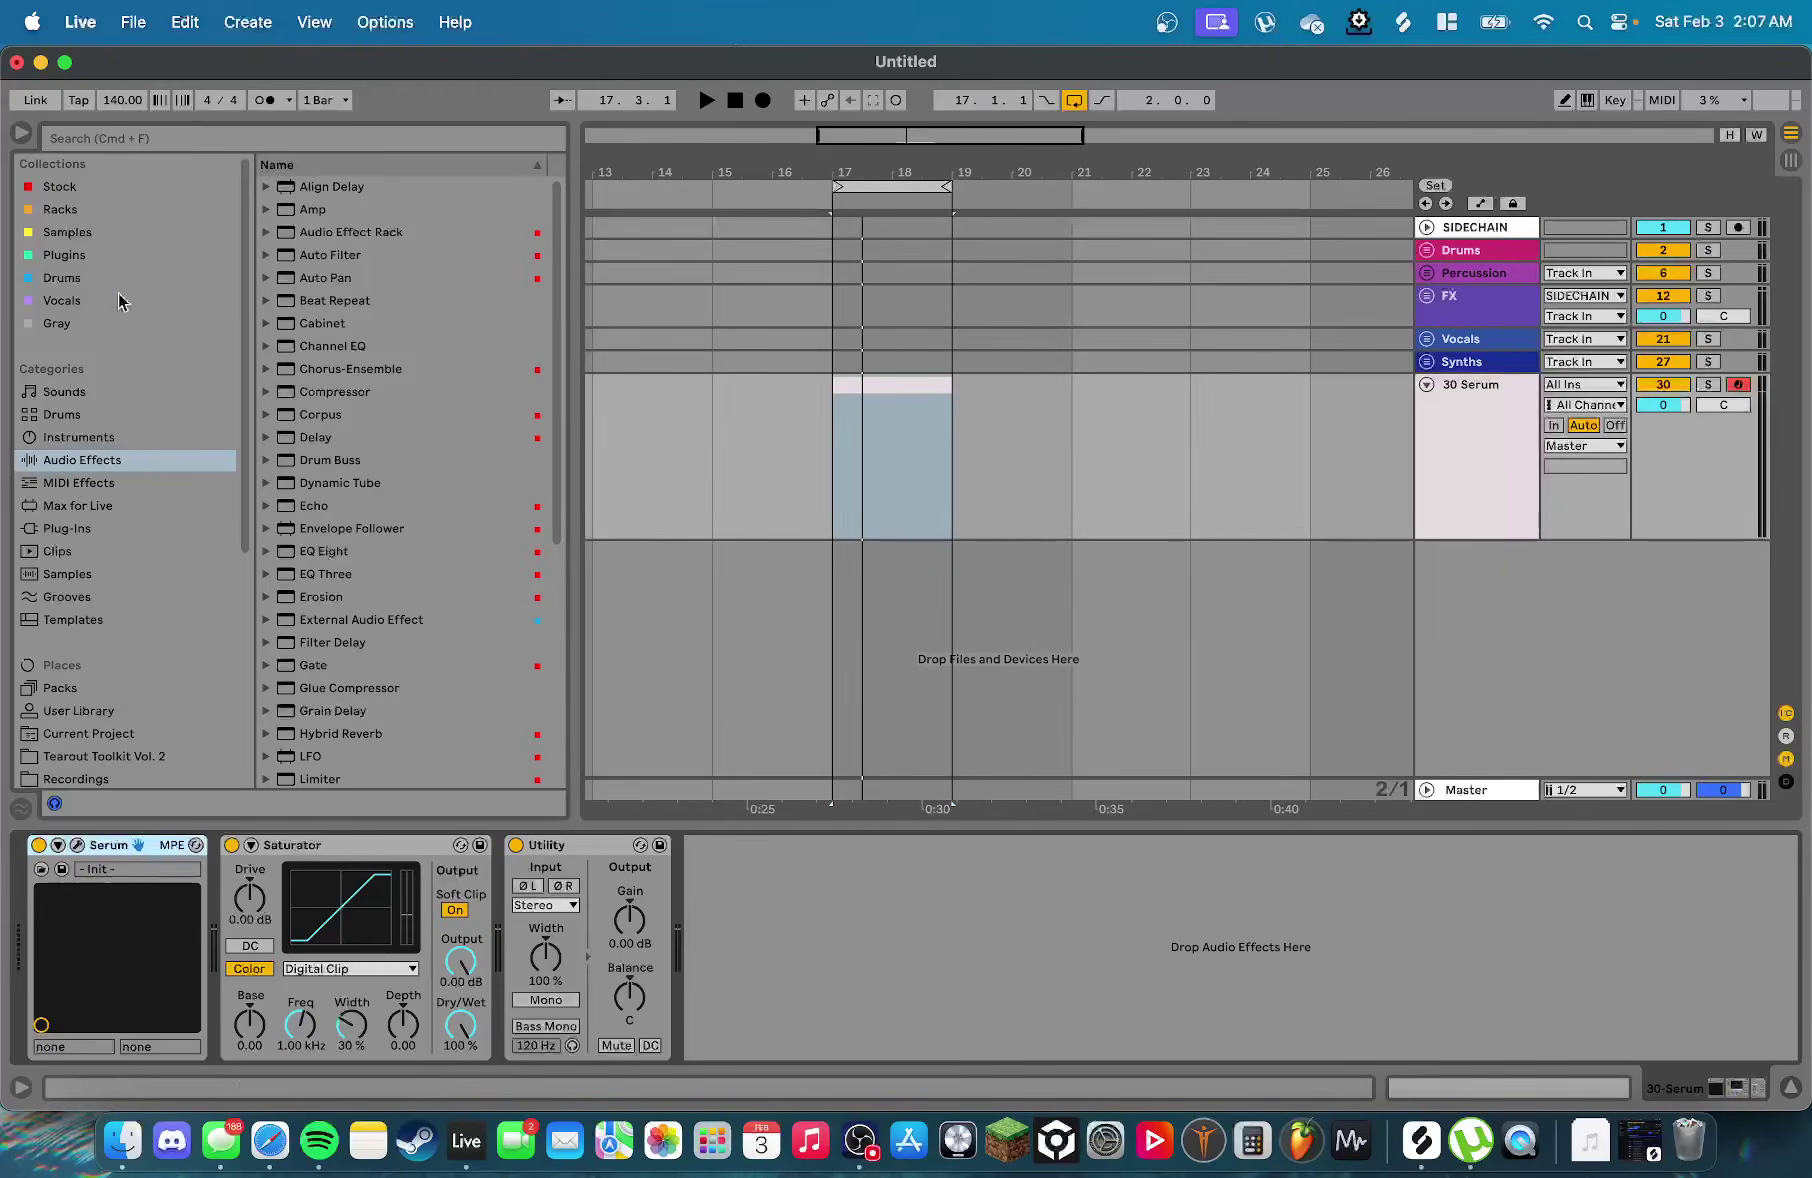
{"action": "left_click", "coordinate": [60, 186]}
{"action": "left_click_drag", "start_coordinate": [573, 330], "coordinate": [641, 217]}
{"action": "scroll", "coordinate": [495, 336], "scroll_direction": "down", "scroll_amount": 3}
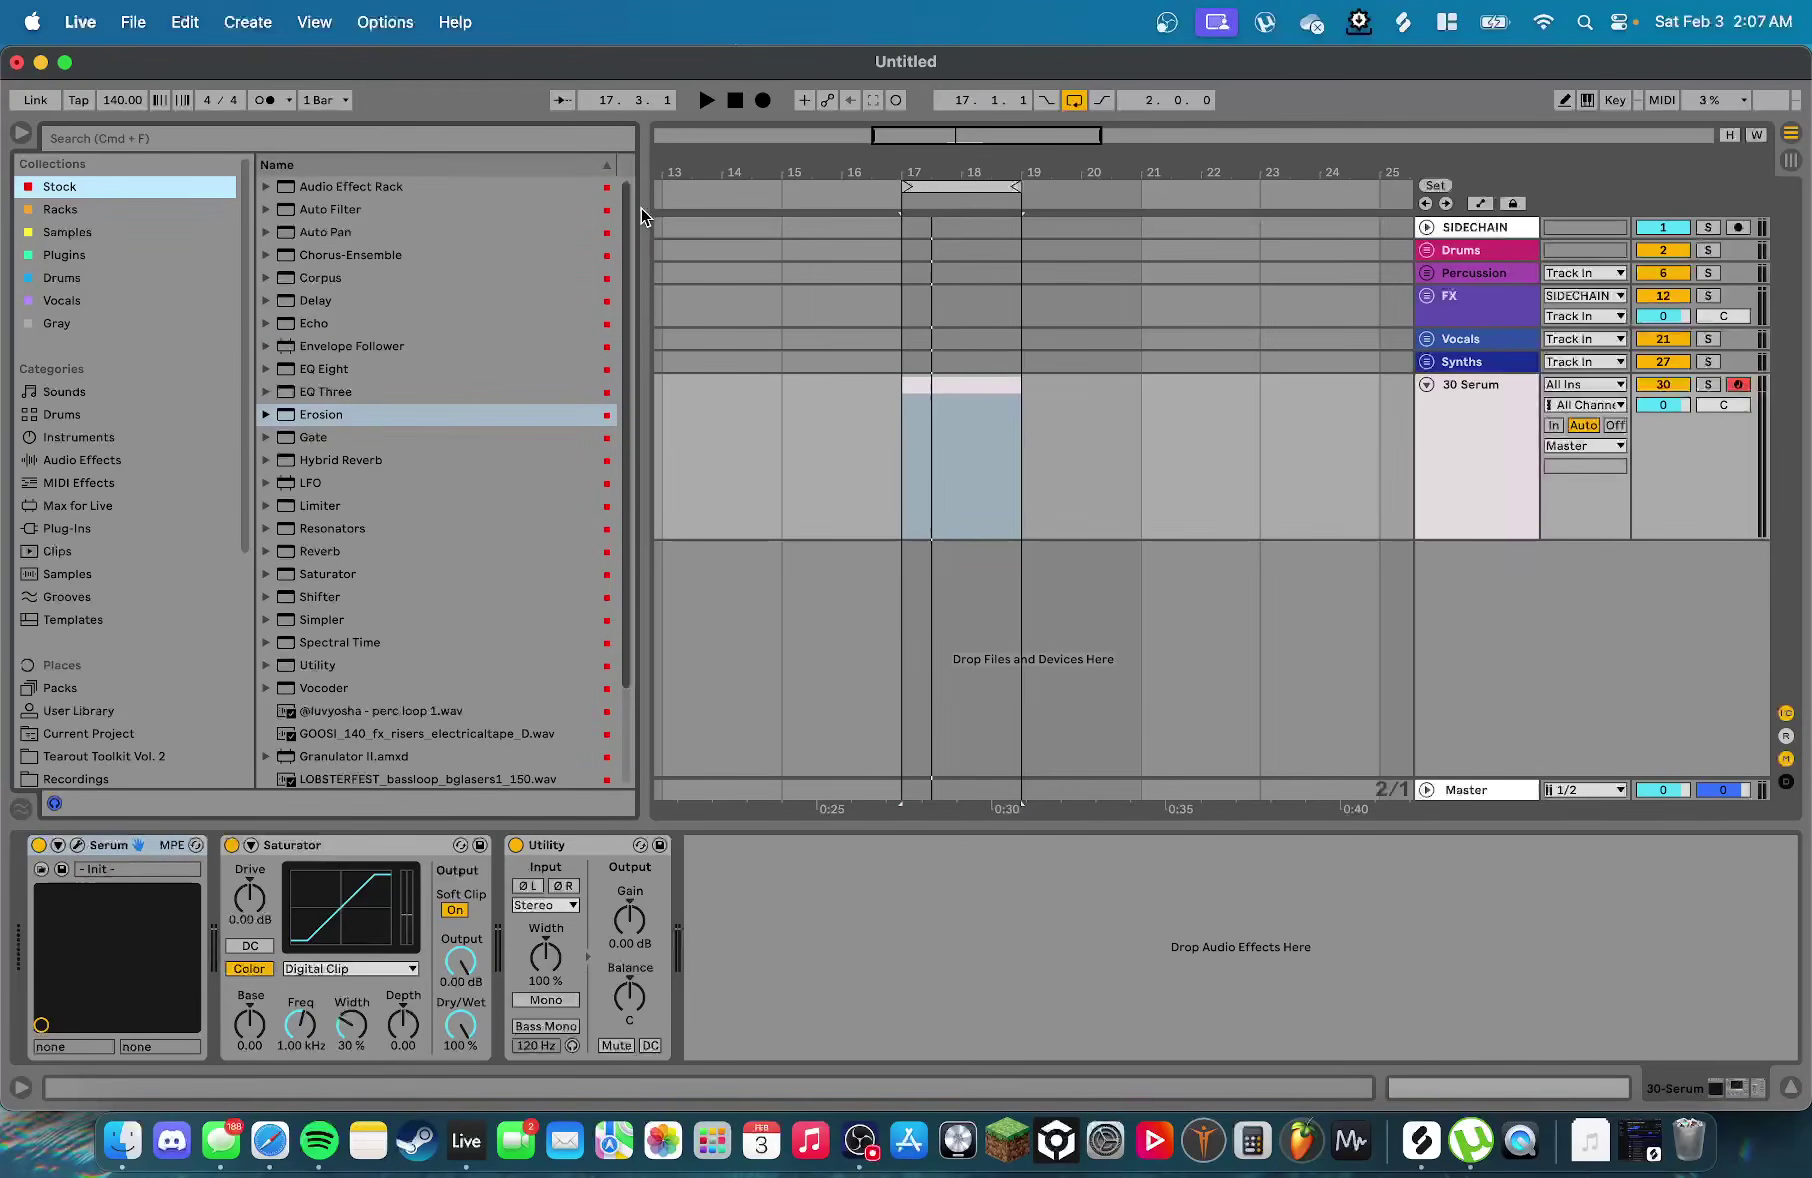
{"action": "left_click_drag", "start_coordinate": [643, 215], "coordinate": [487, 399]}
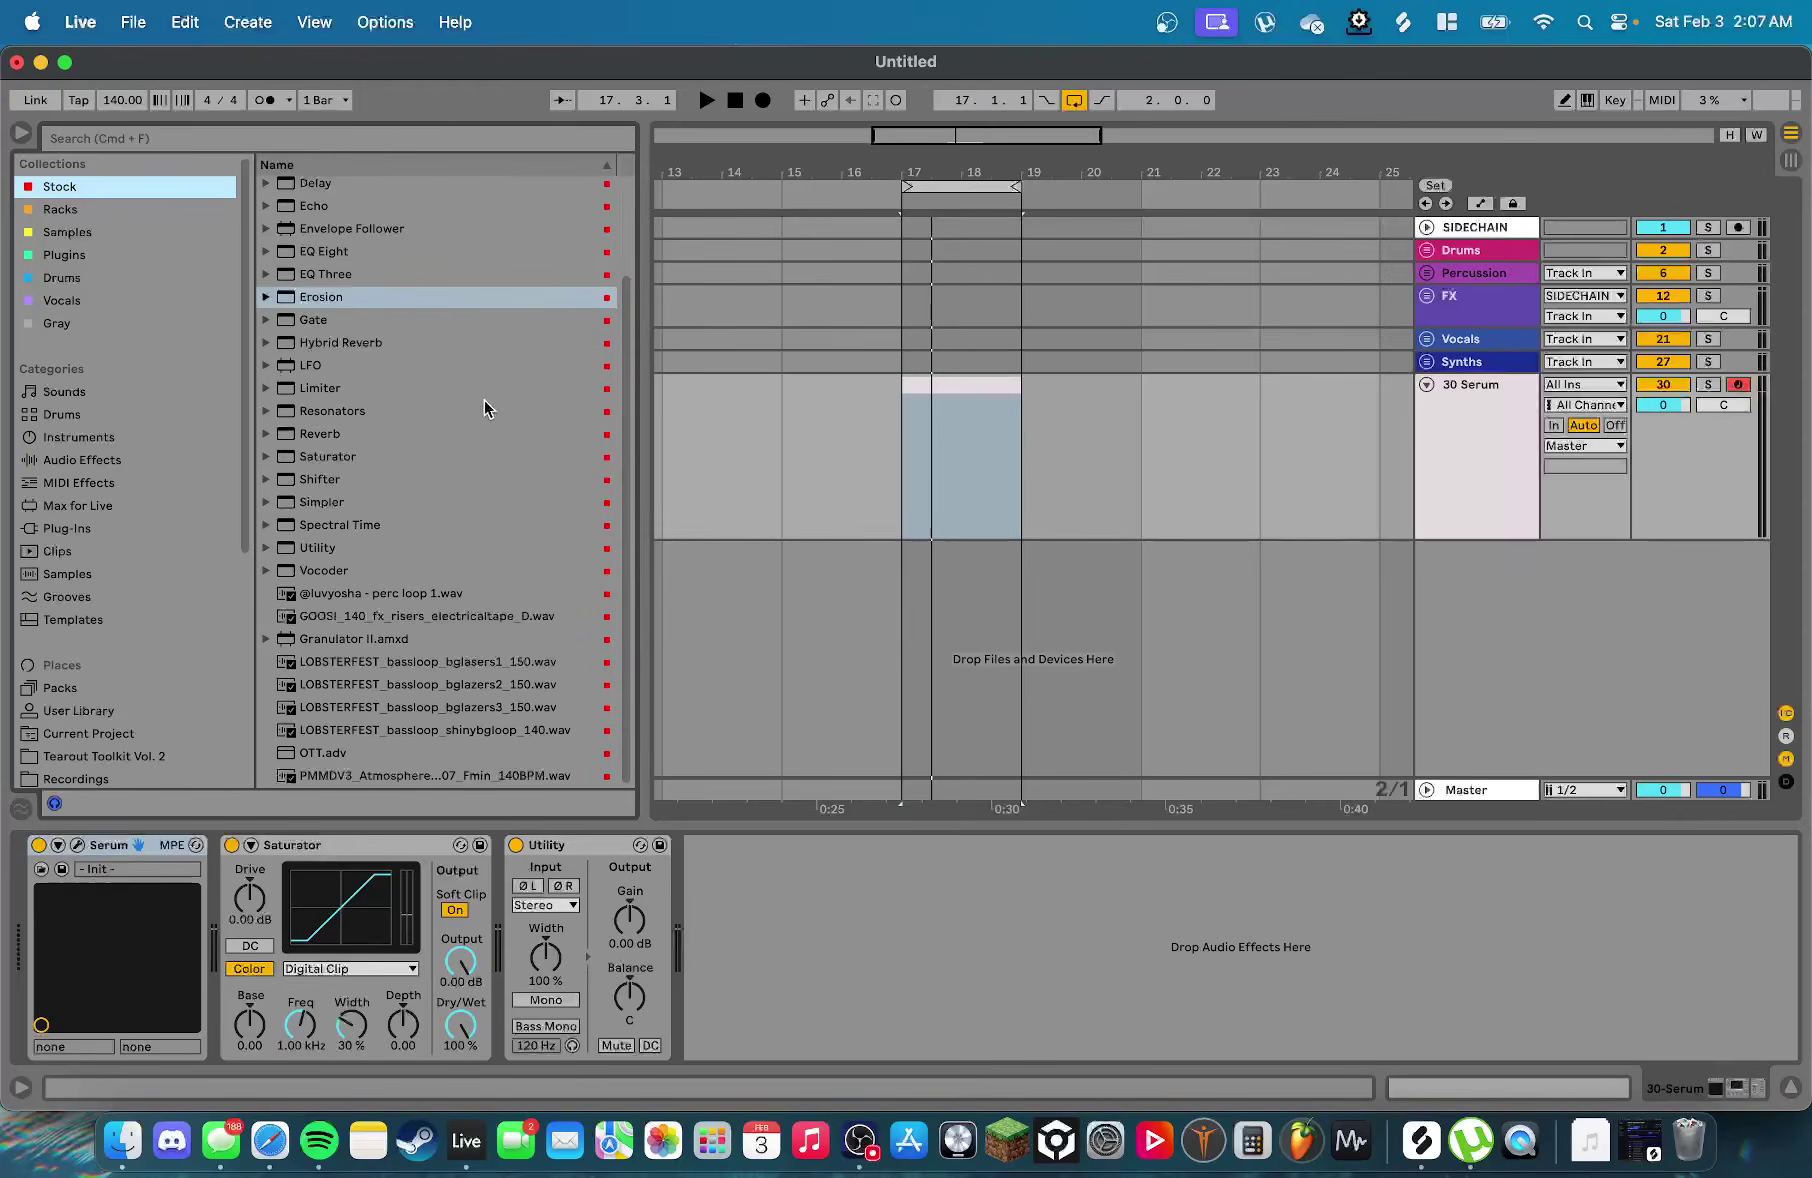
{"action": "scroll", "coordinate": [340, 450], "scroll_direction": "up", "scroll_amount": 5}
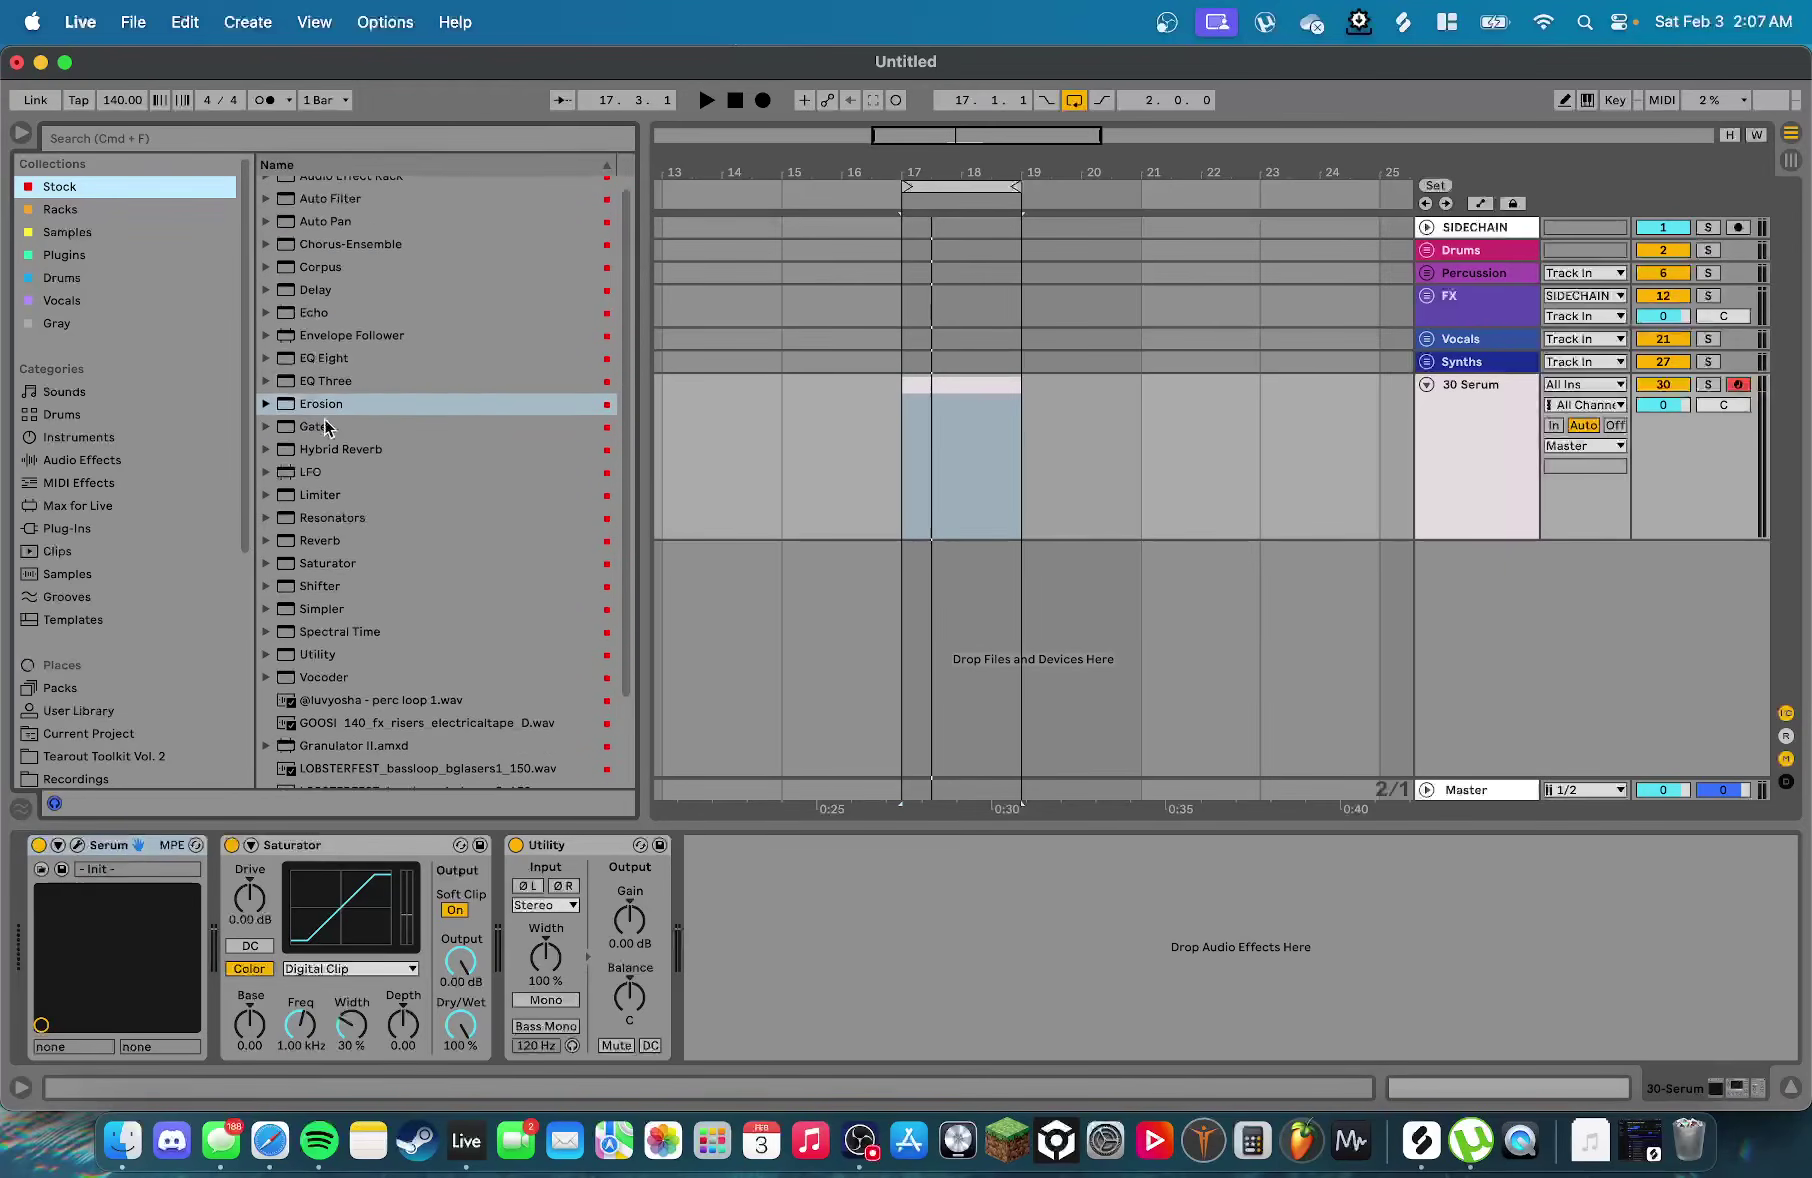
{"action": "left_click", "coordinate": [60, 438]}
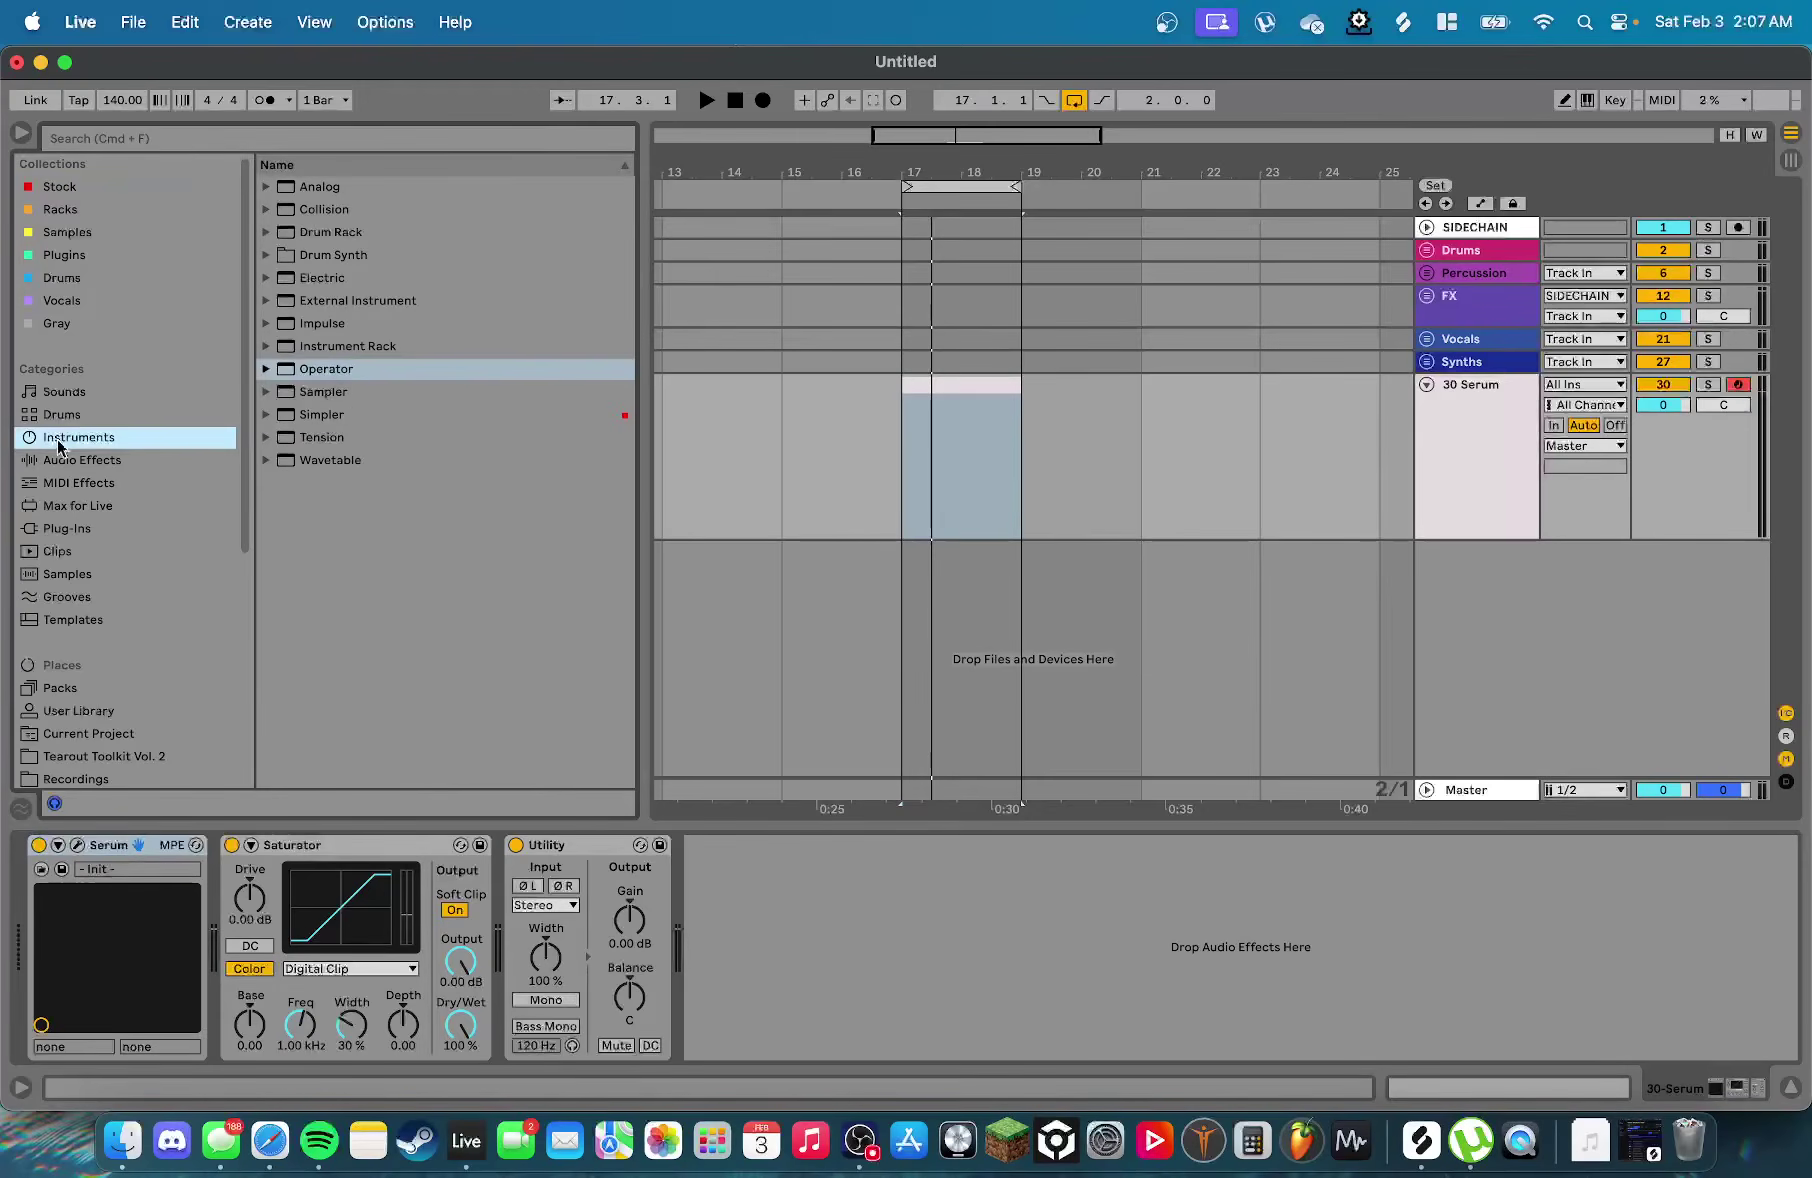
{"action": "double_click", "coordinate": [383, 376]}
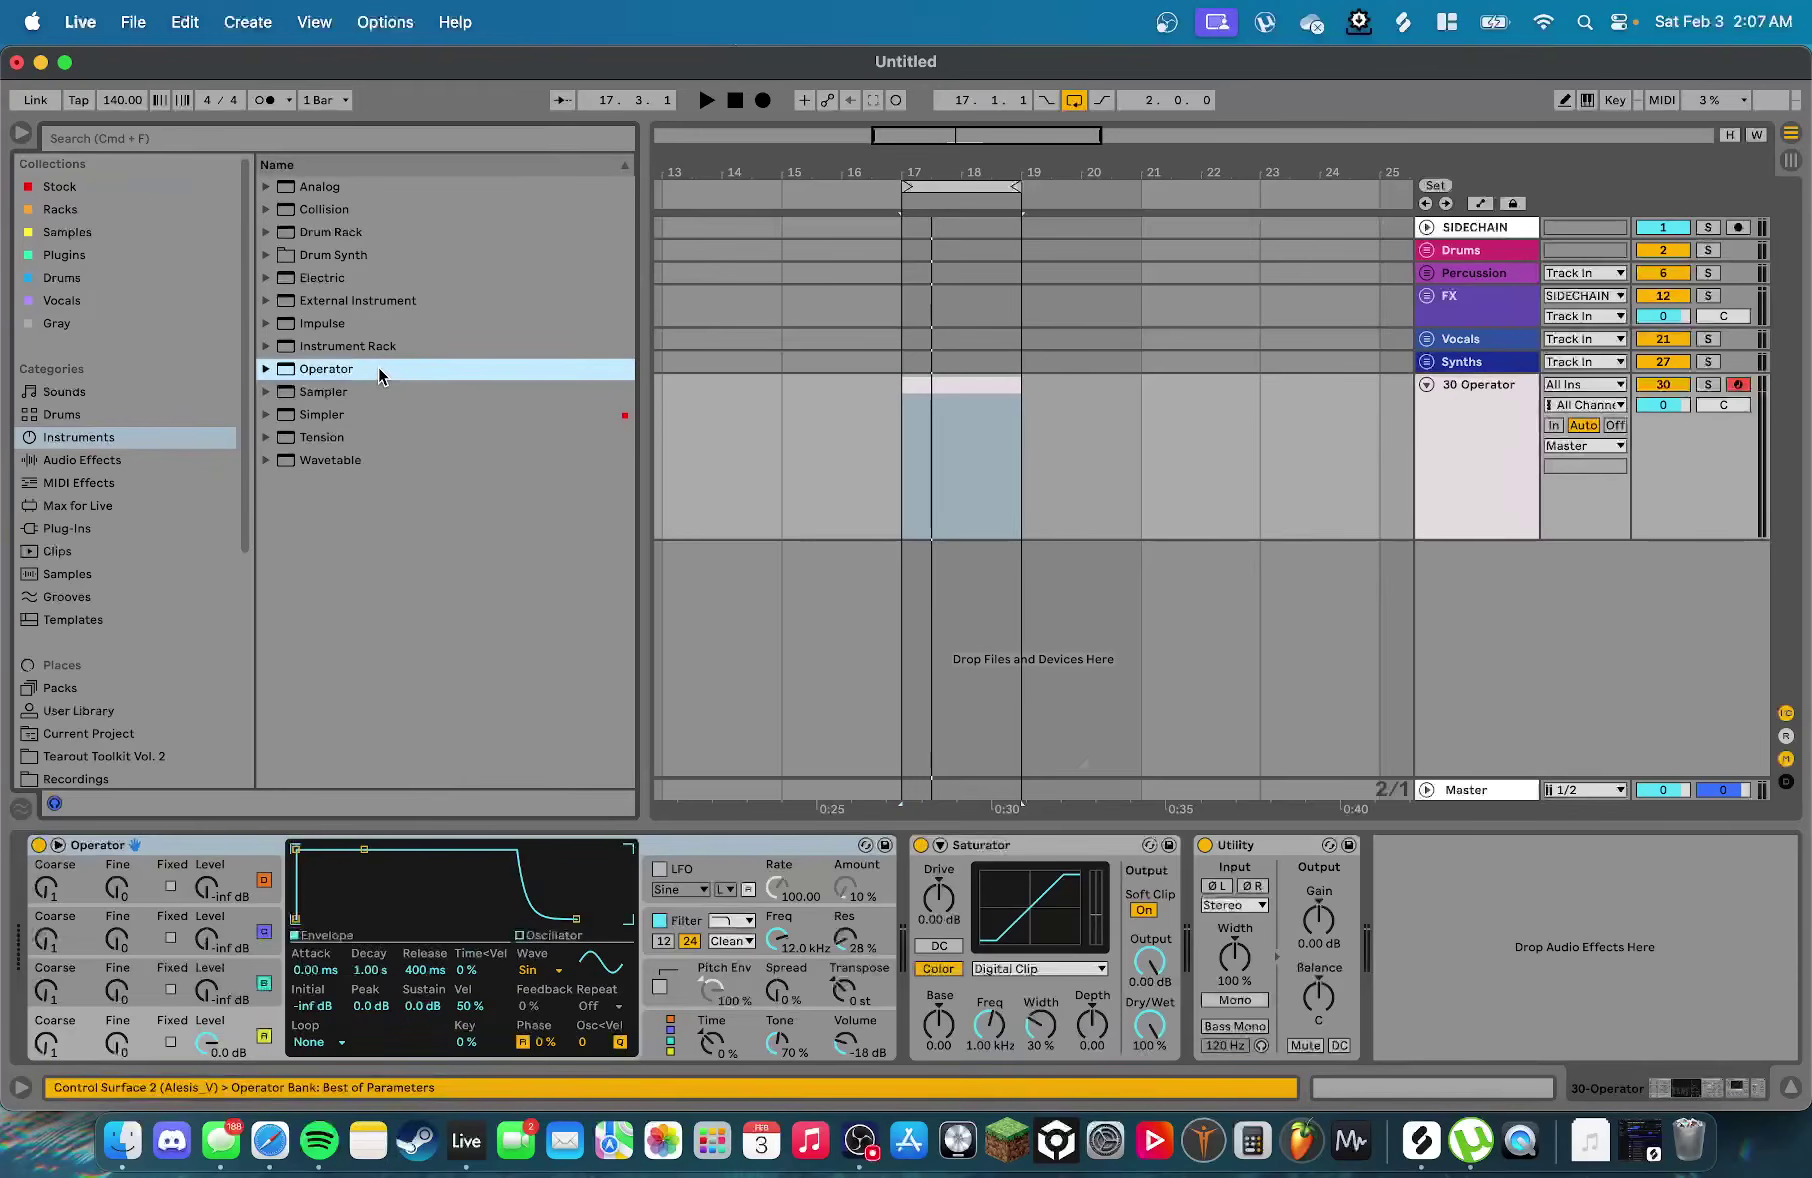
Delete the Saturator and Utility effects that follow Operator in the device chain
{"action": "left_click", "coordinate": [703, 857]}
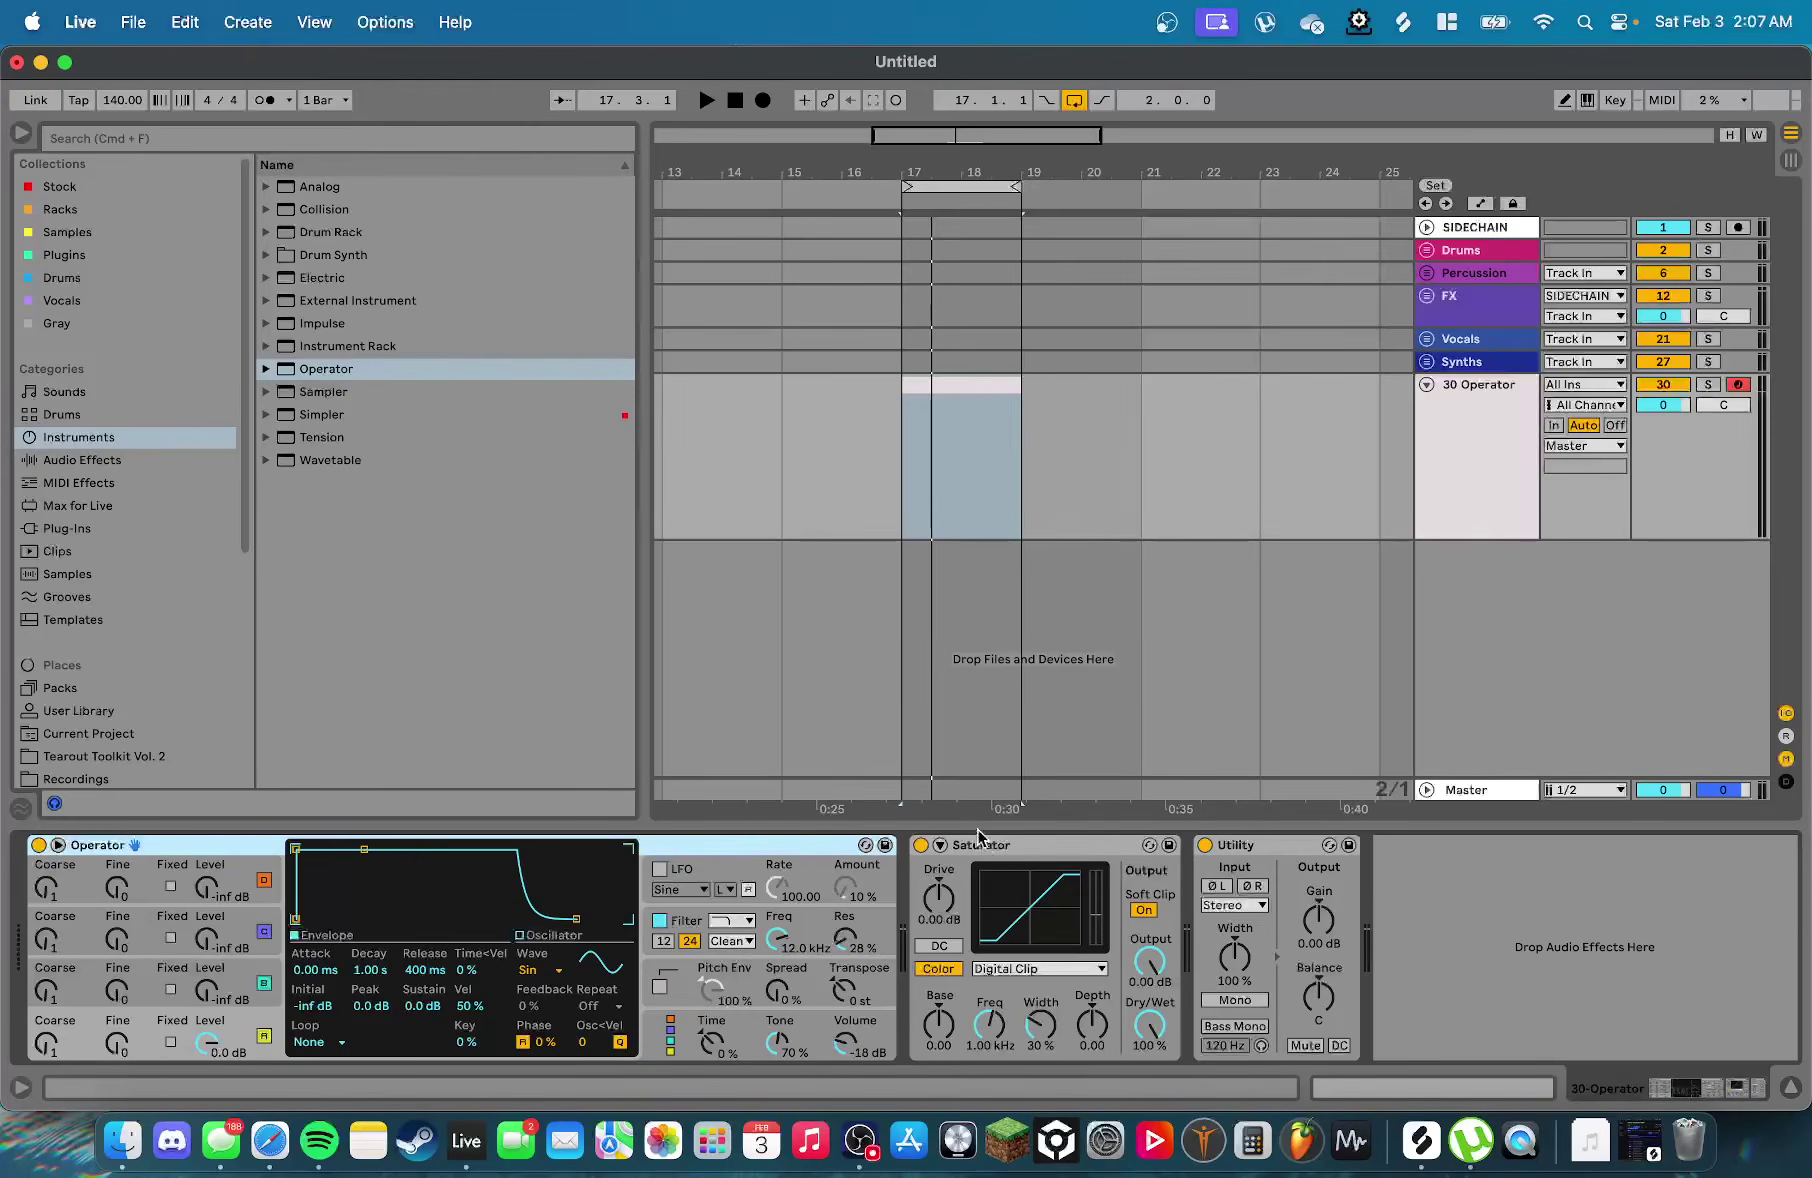
{"action": "key", "text": "Right"}
{"action": "key", "text": "Right"}
{"action": "left_click", "coordinate": [771, 851]}
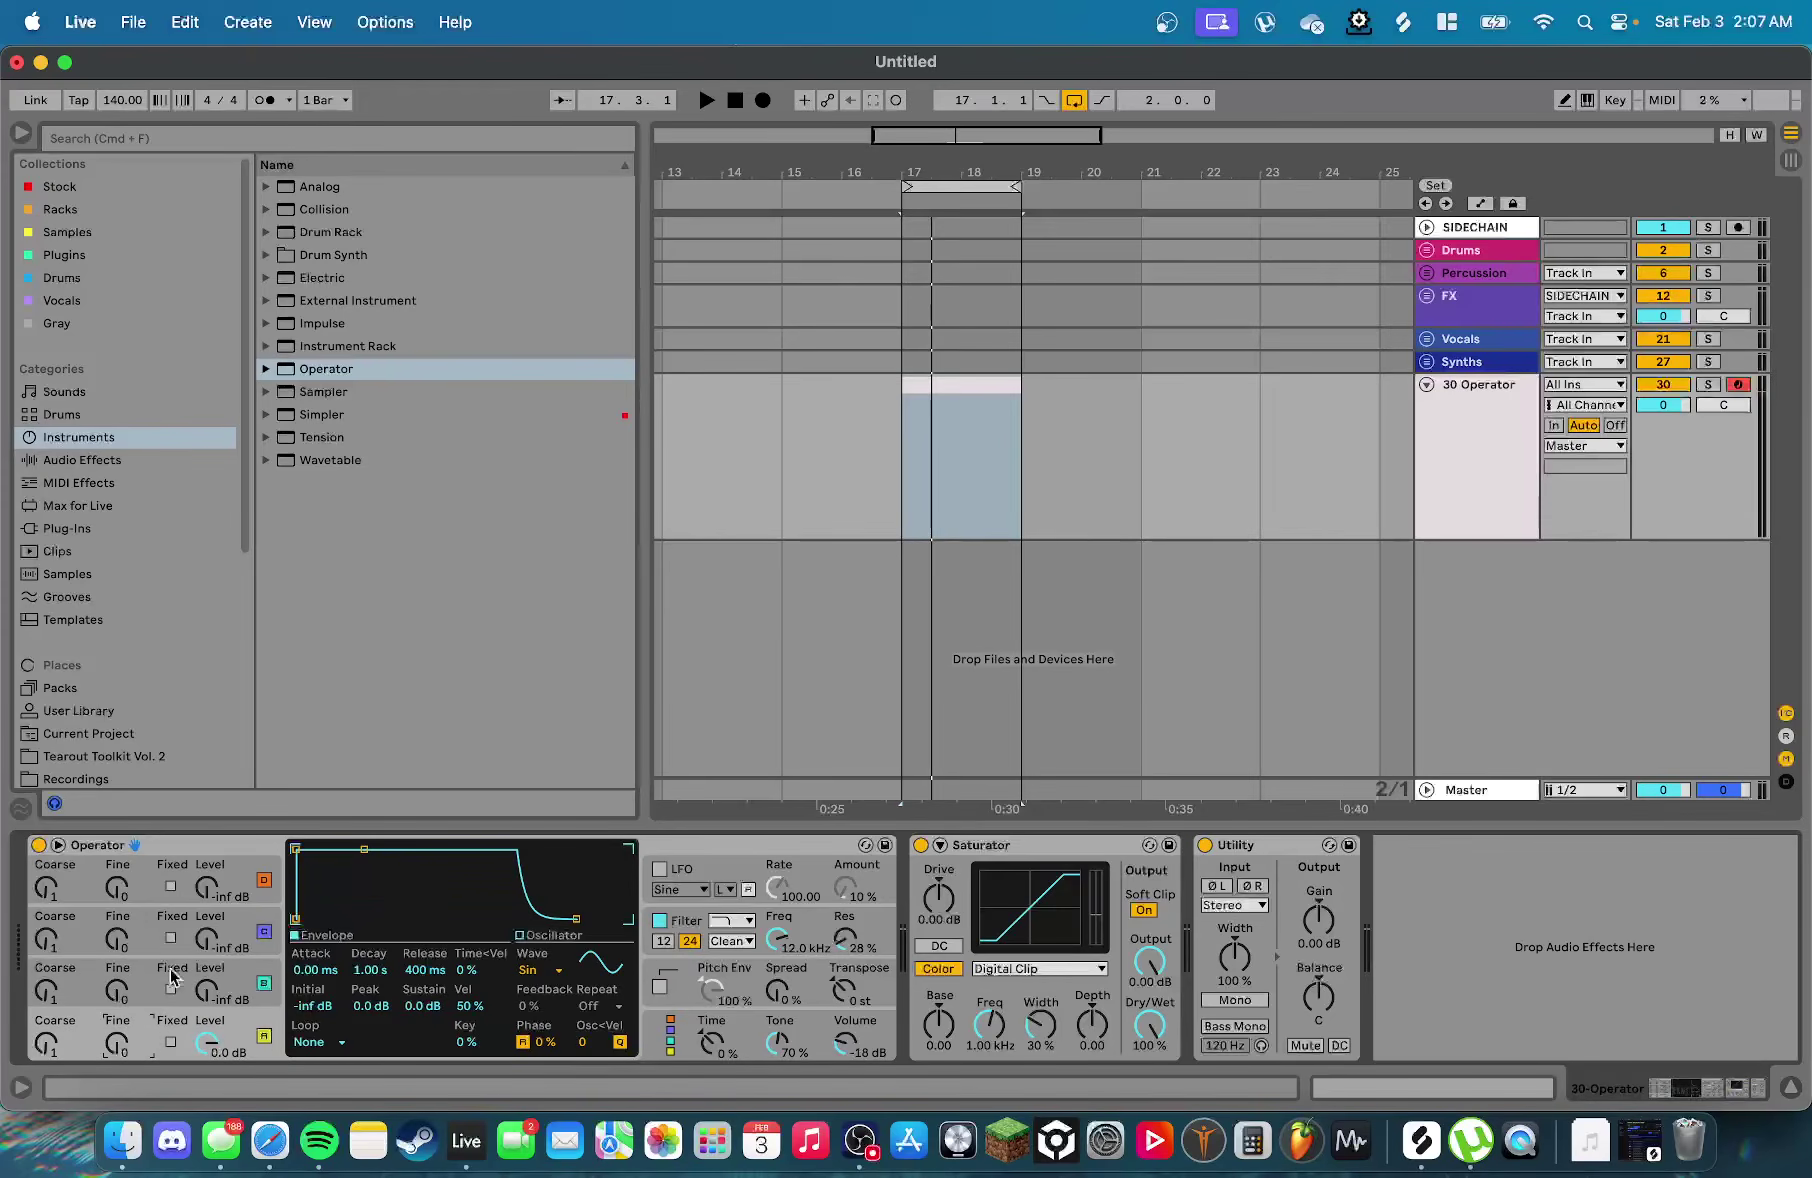
{"action": "left_click", "coordinate": [1266, 843], "text": "shift"}
{"action": "key", "text": "Delete"}
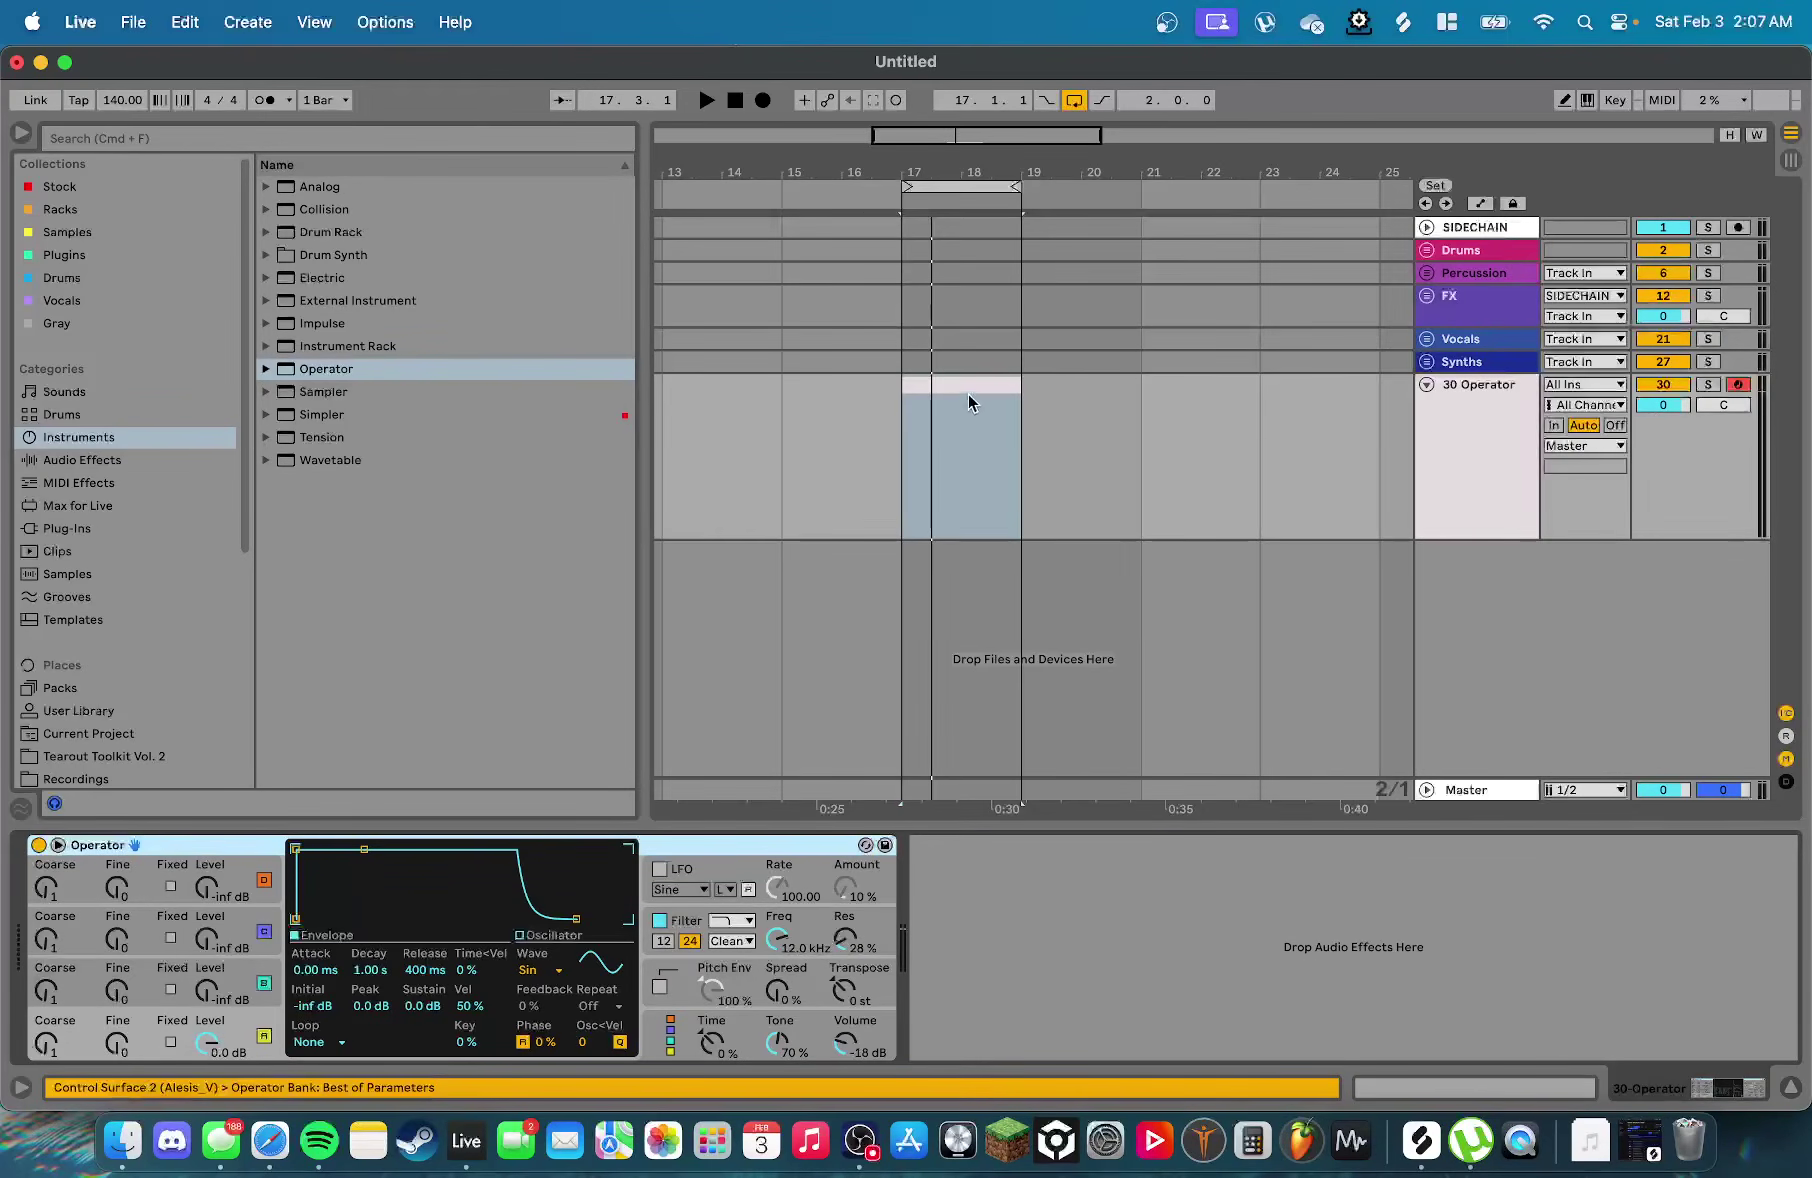
Set the clip's note grid to 1/8, add a one-beat C#0 note at its start and play it
{"action": "left_click", "coordinate": [935, 431]}
{"action": "left_click_drag", "start_coordinate": [609, 744], "coordinate": [652, 428]}
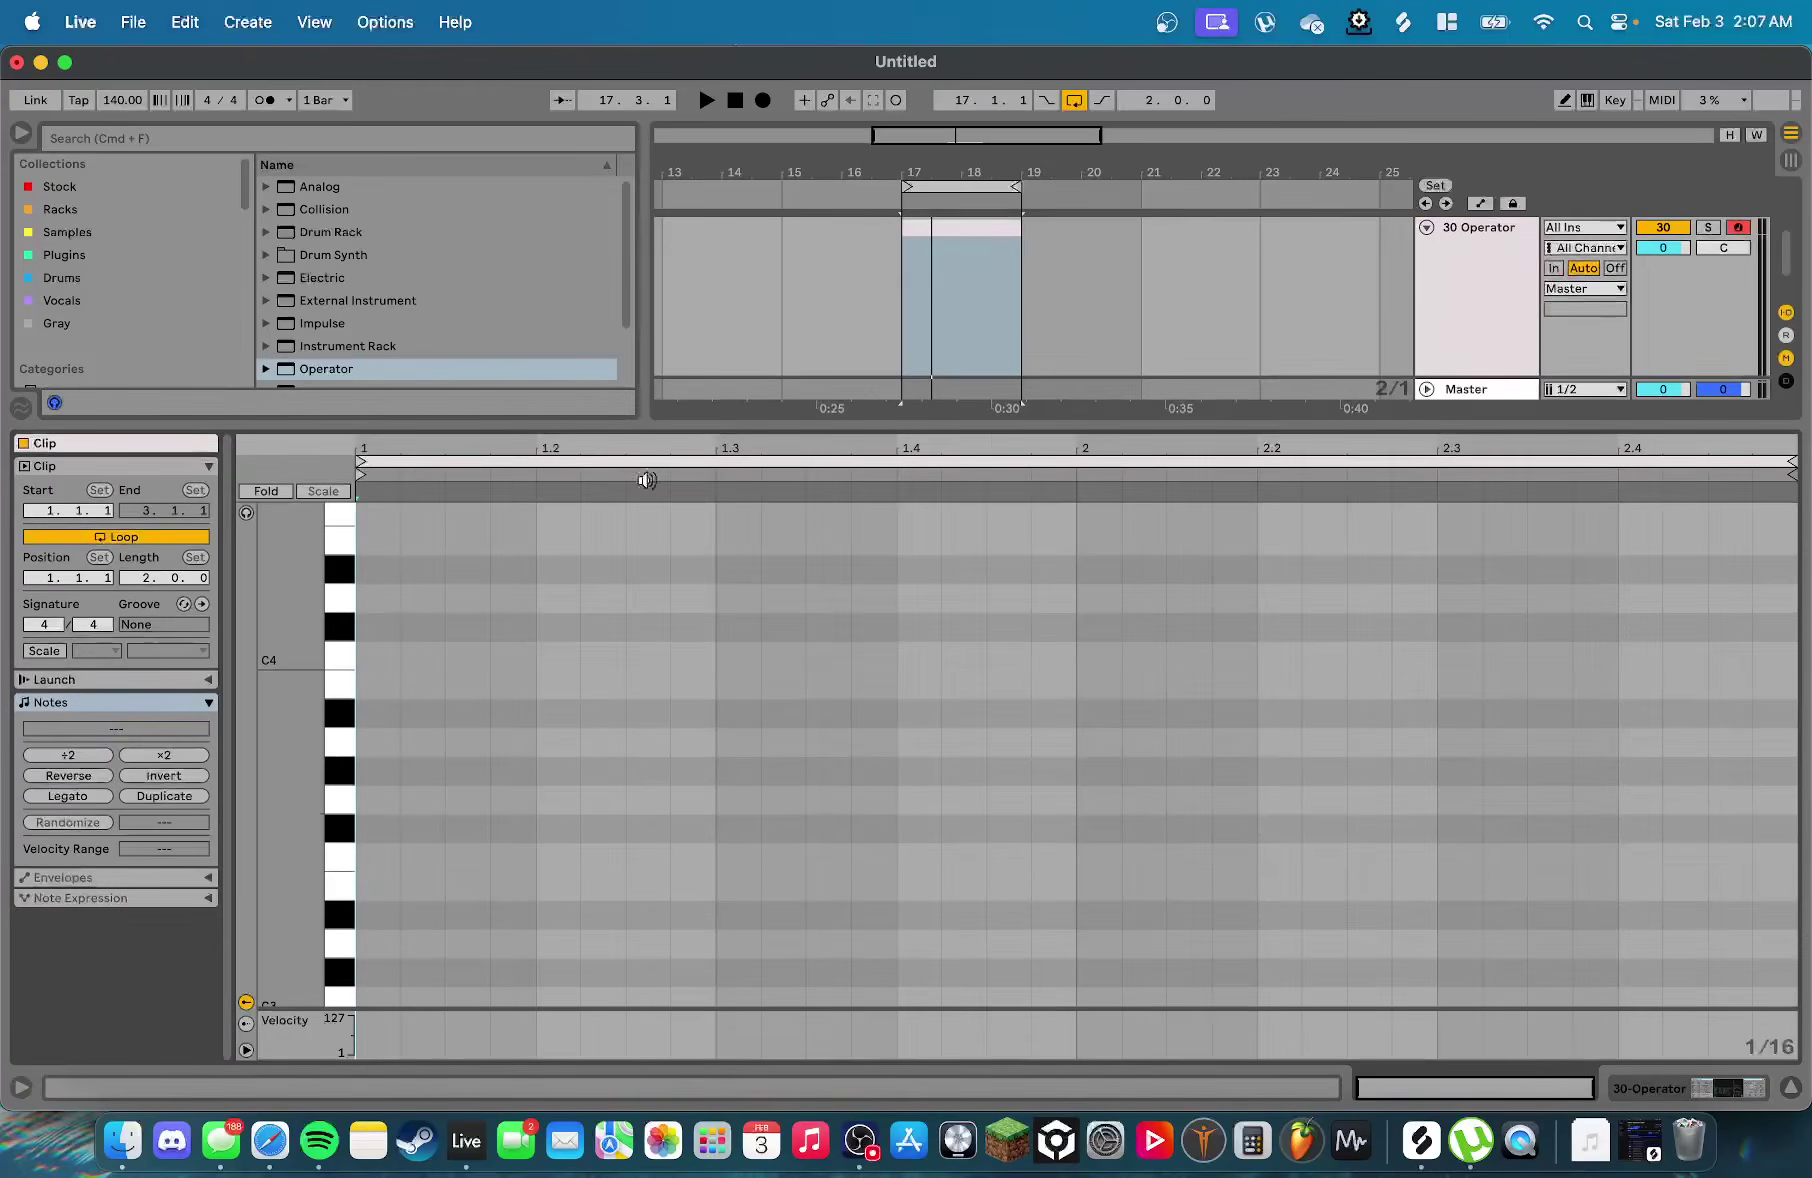
{"action": "scroll", "coordinate": [558, 806], "scroll_direction": "down", "scroll_amount": 4}
{"action": "right_click", "coordinate": [556, 710]}
{"action": "left_click", "coordinate": [791, 520]}
{"action": "scroll", "coordinate": [595, 655], "scroll_direction": "down", "scroll_amount": 5}
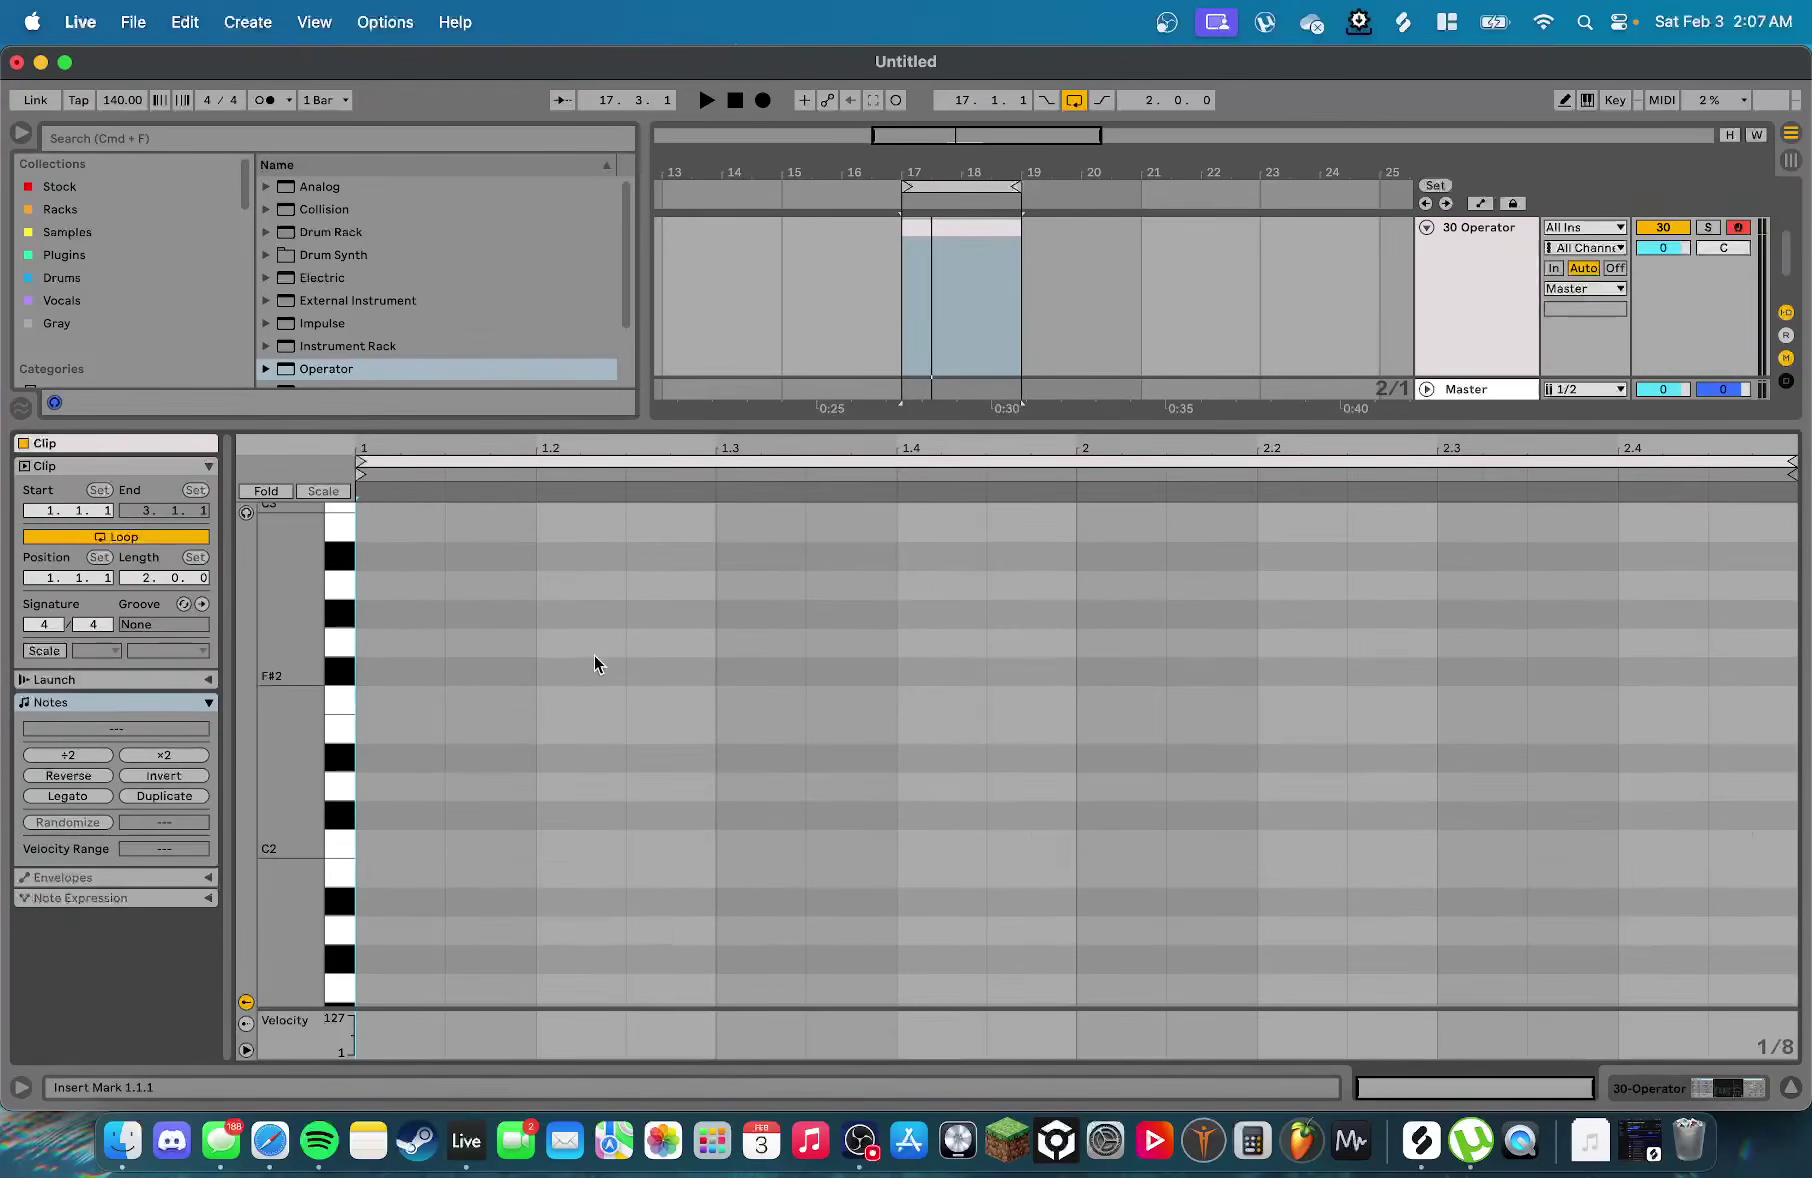
{"action": "scroll", "coordinate": [590, 650], "scroll_direction": "down", "scroll_amount": 5}
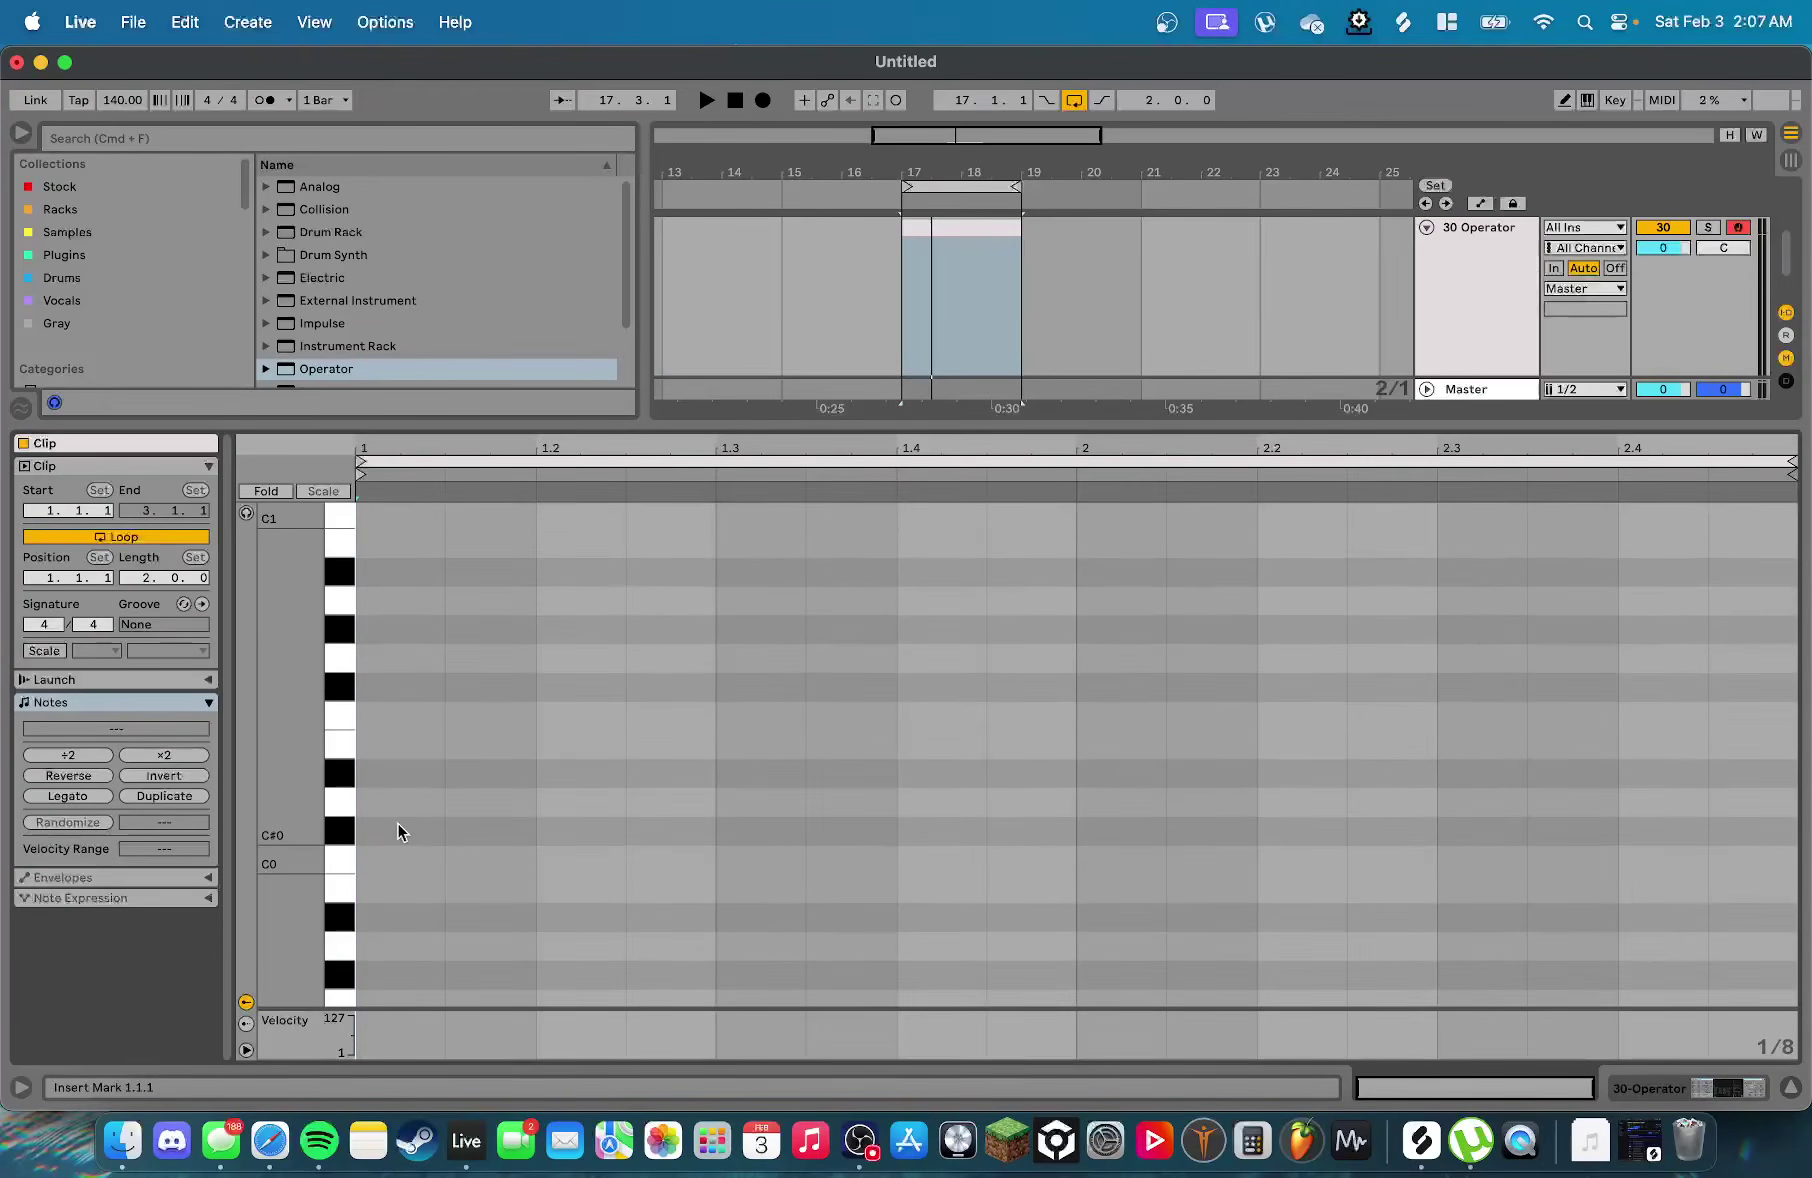
{"action": "left_click_drag", "start_coordinate": [400, 830], "coordinate": [557, 822]}
{"action": "key", "text": "space"}
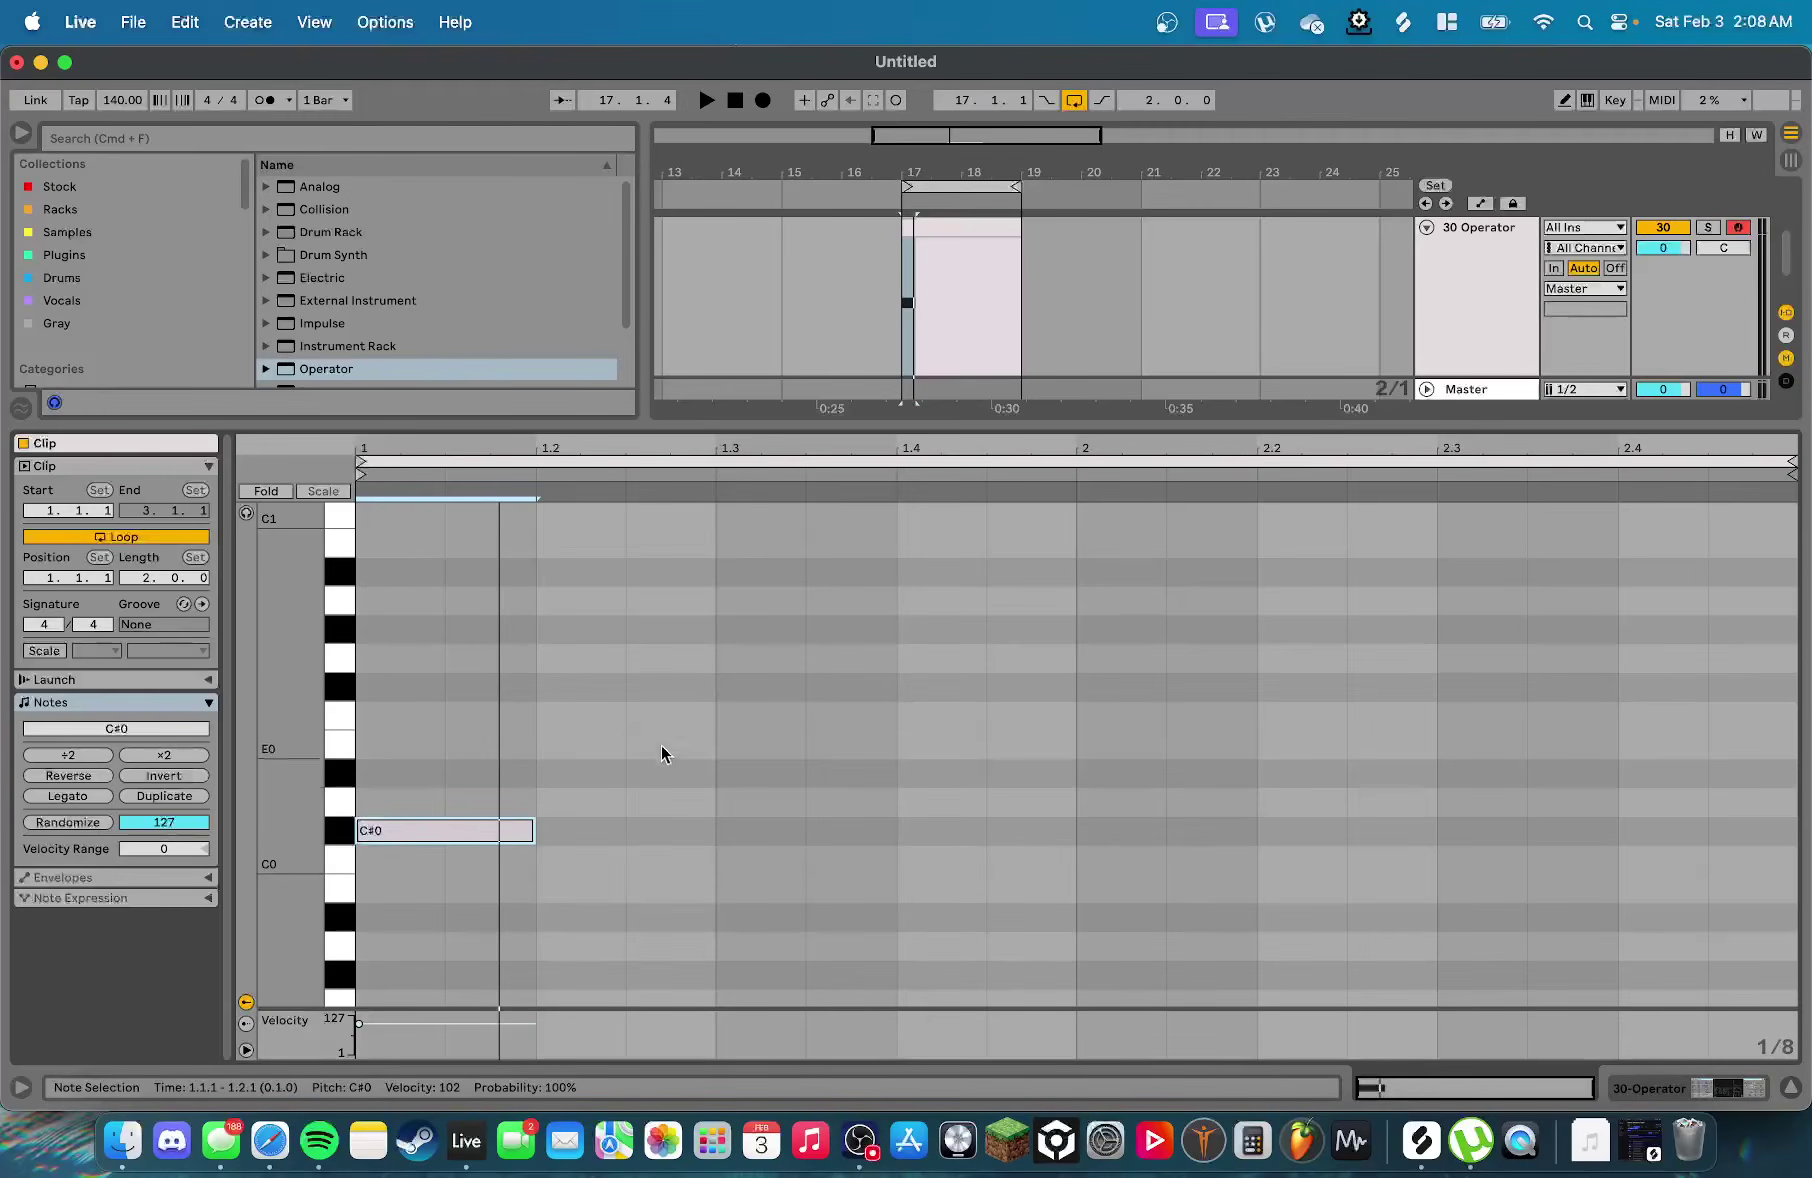
Try a longer C#0 note, play it back and return it to one beat
{"action": "left_click_drag", "start_coordinate": [540, 843], "coordinate": [706, 790]}
{"action": "left_click_drag", "start_coordinate": [1170, 425], "coordinate": [1169, 462]}
{"action": "key", "text": "space"}
{"action": "key", "text": "space"}
{"action": "left_click_drag", "start_coordinate": [708, 873], "coordinate": [561, 866]}
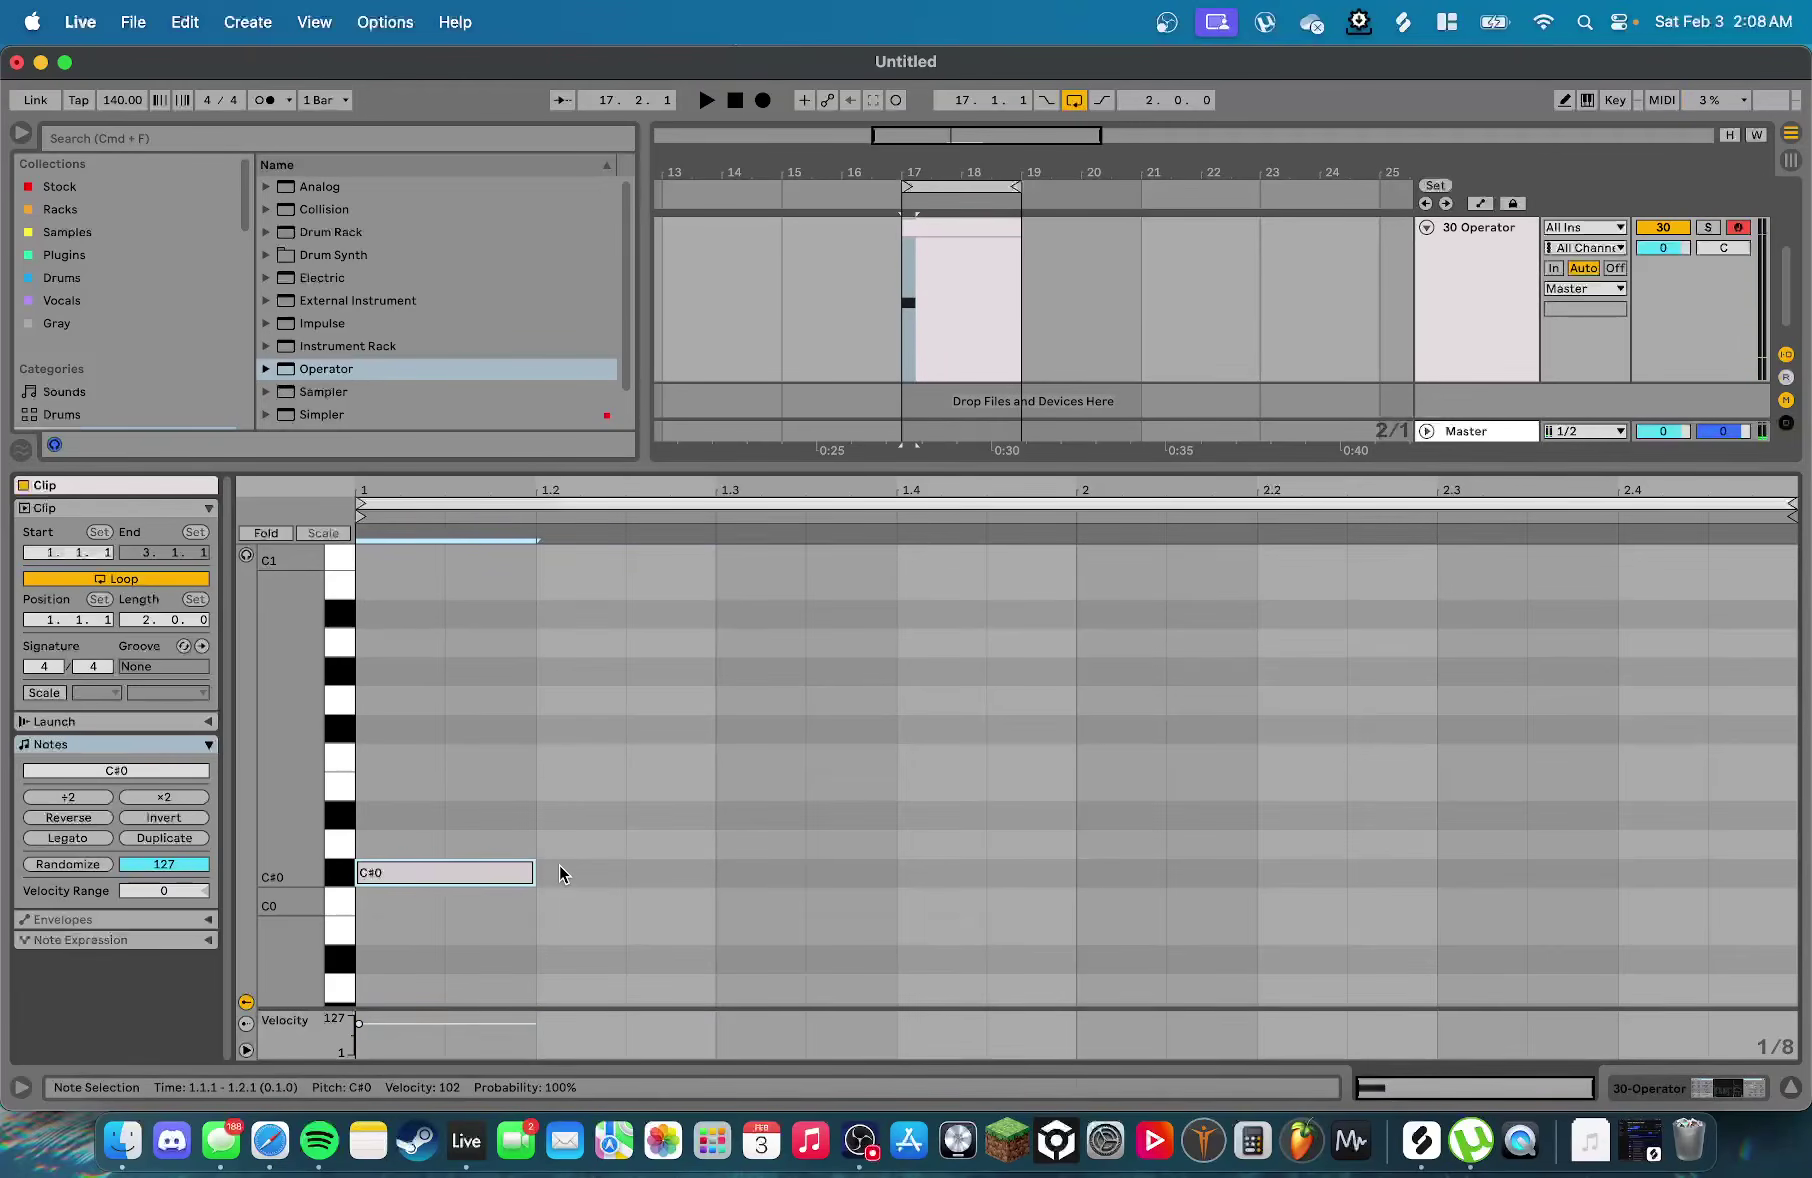
Shorten the MIDI clip at bar 17 to two beats, loop exactly that length and start playback
{"action": "key", "text": "Up"}
{"action": "left_click", "coordinate": [1433, 309]}
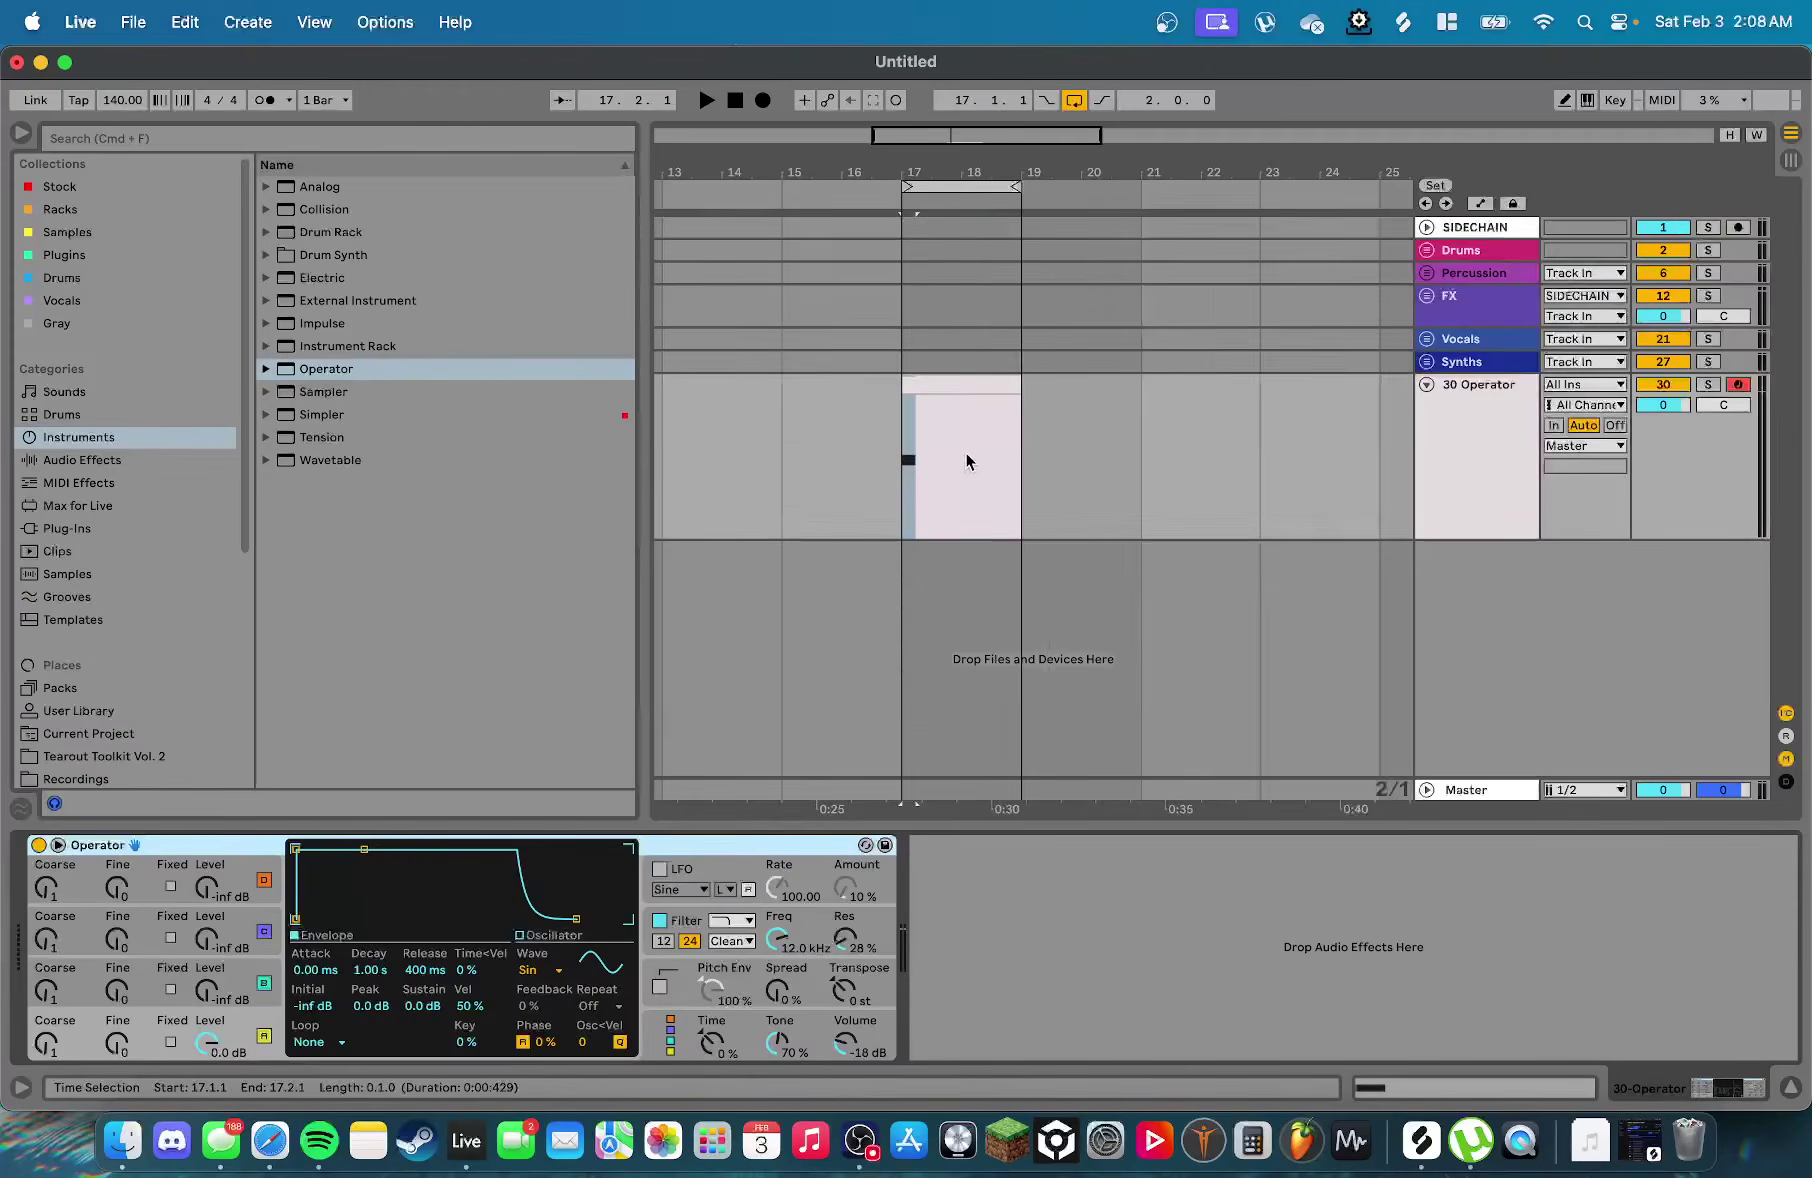
{"action": "key", "text": "z"}
{"action": "left_click_drag", "start_coordinate": [841, 385], "coordinate": [909, 385]}
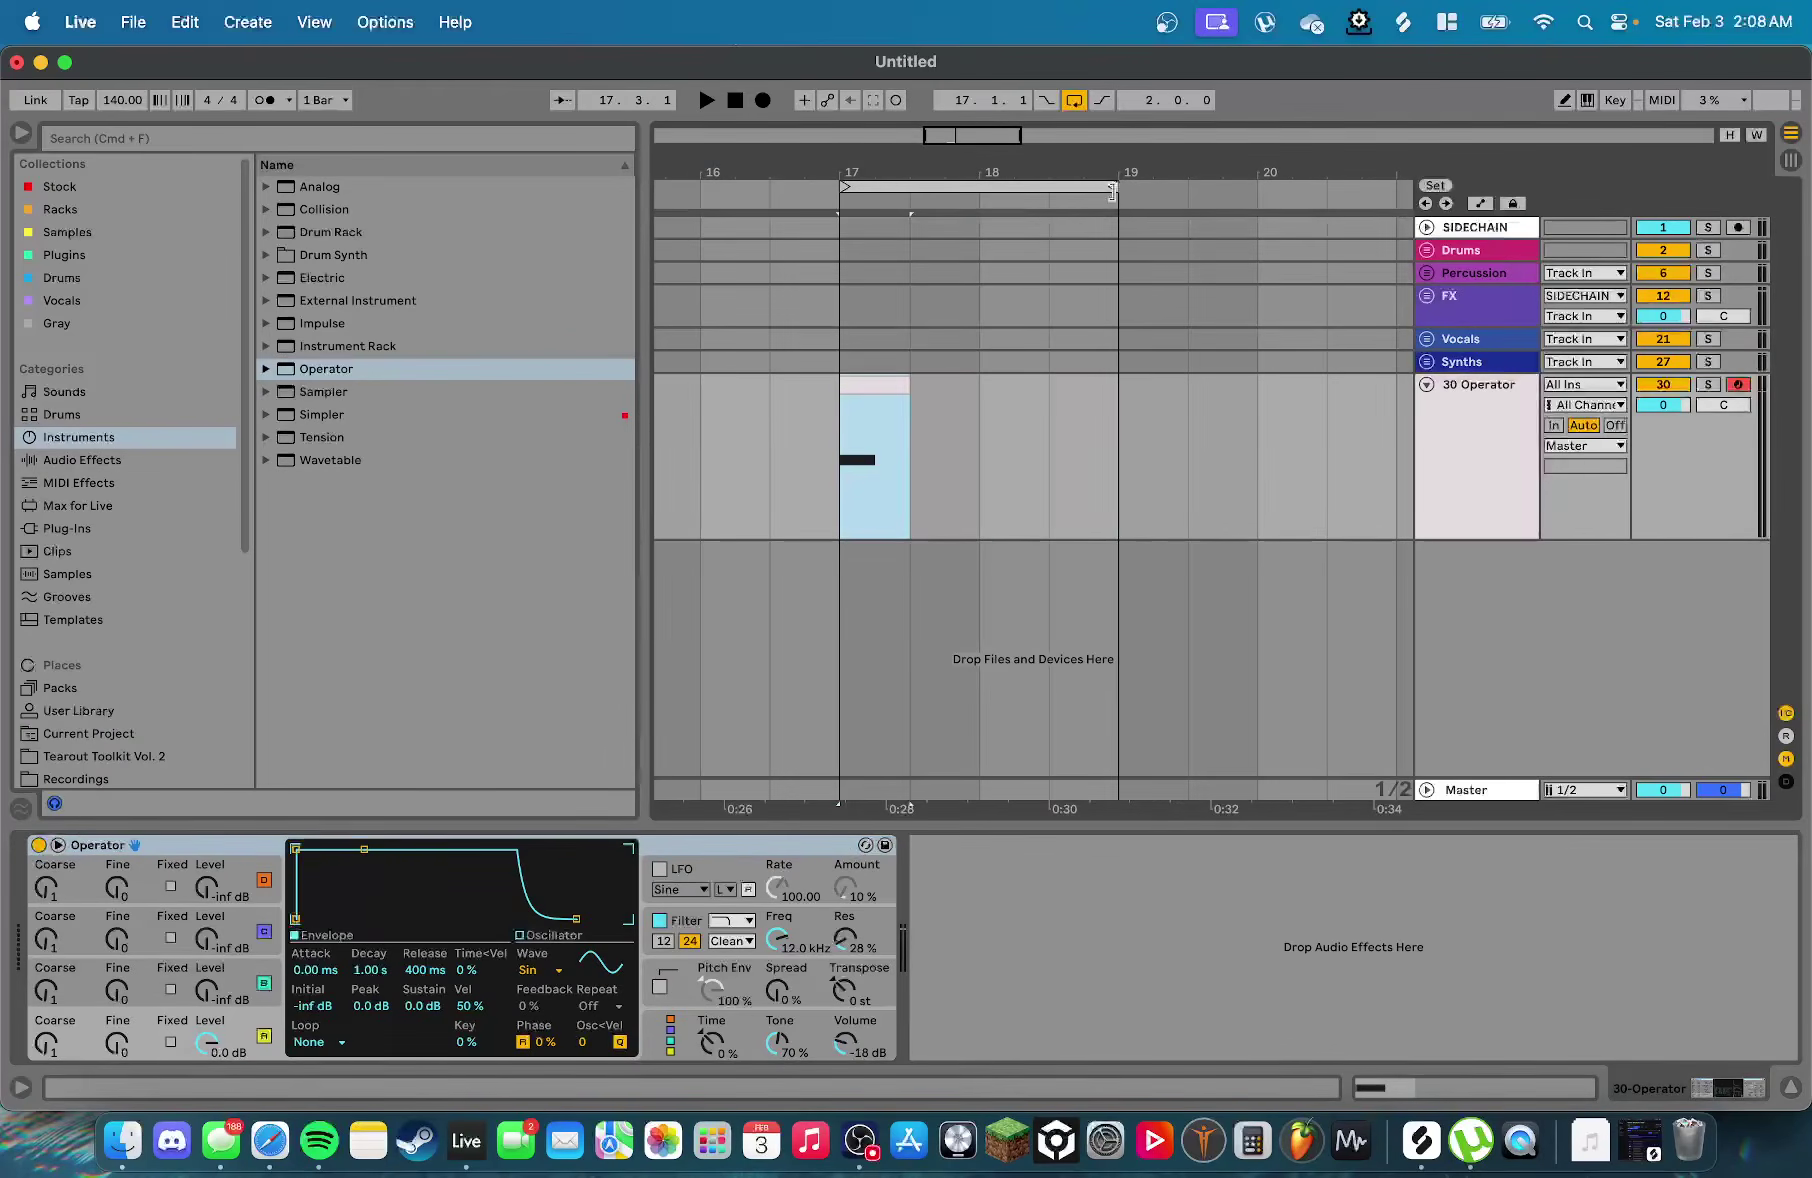
{"action": "key", "text": "super+l"}
{"action": "key", "text": "z"}
{"action": "key", "text": "space"}
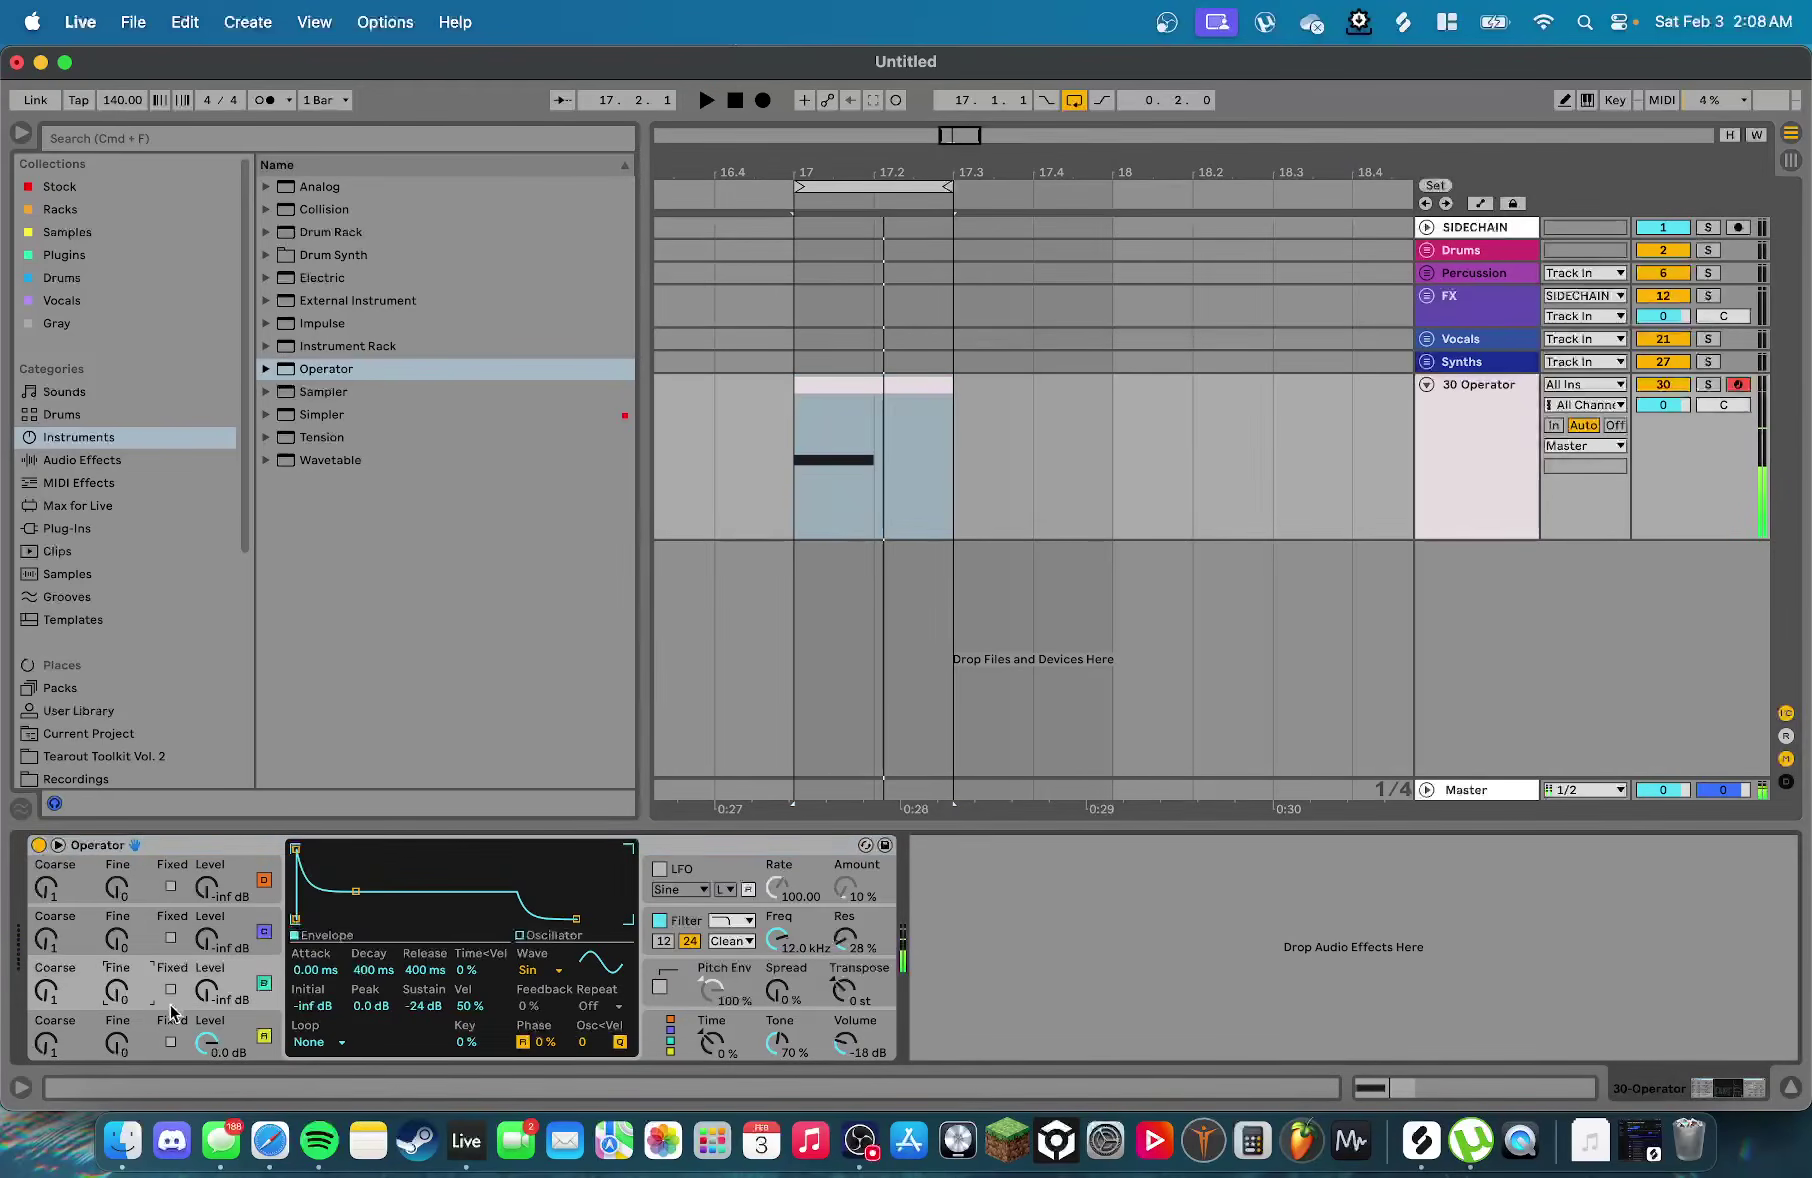
Inspect the envelope settings of Operator's oscillators A and B
{"action": "left_click", "coordinate": [160, 1027]}
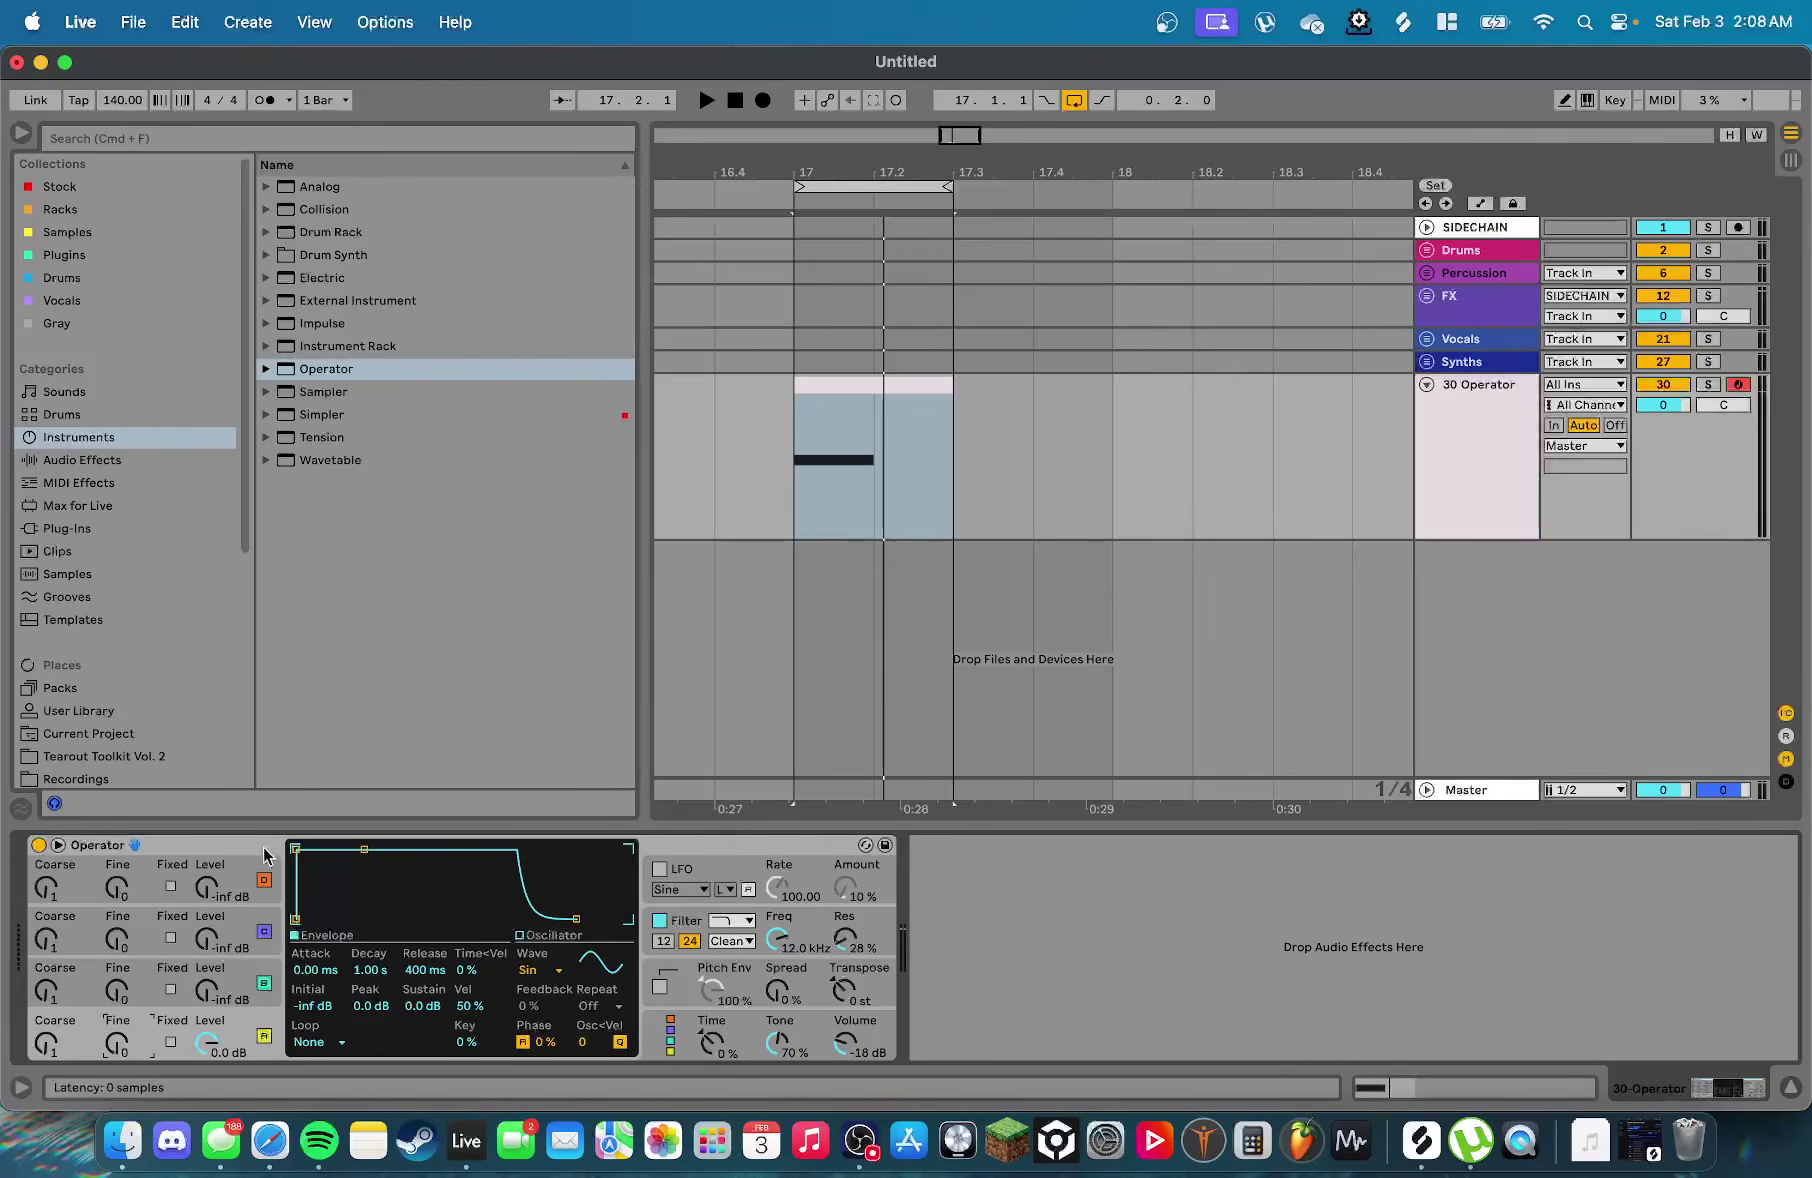
{"action": "left_click", "coordinate": [172, 850]}
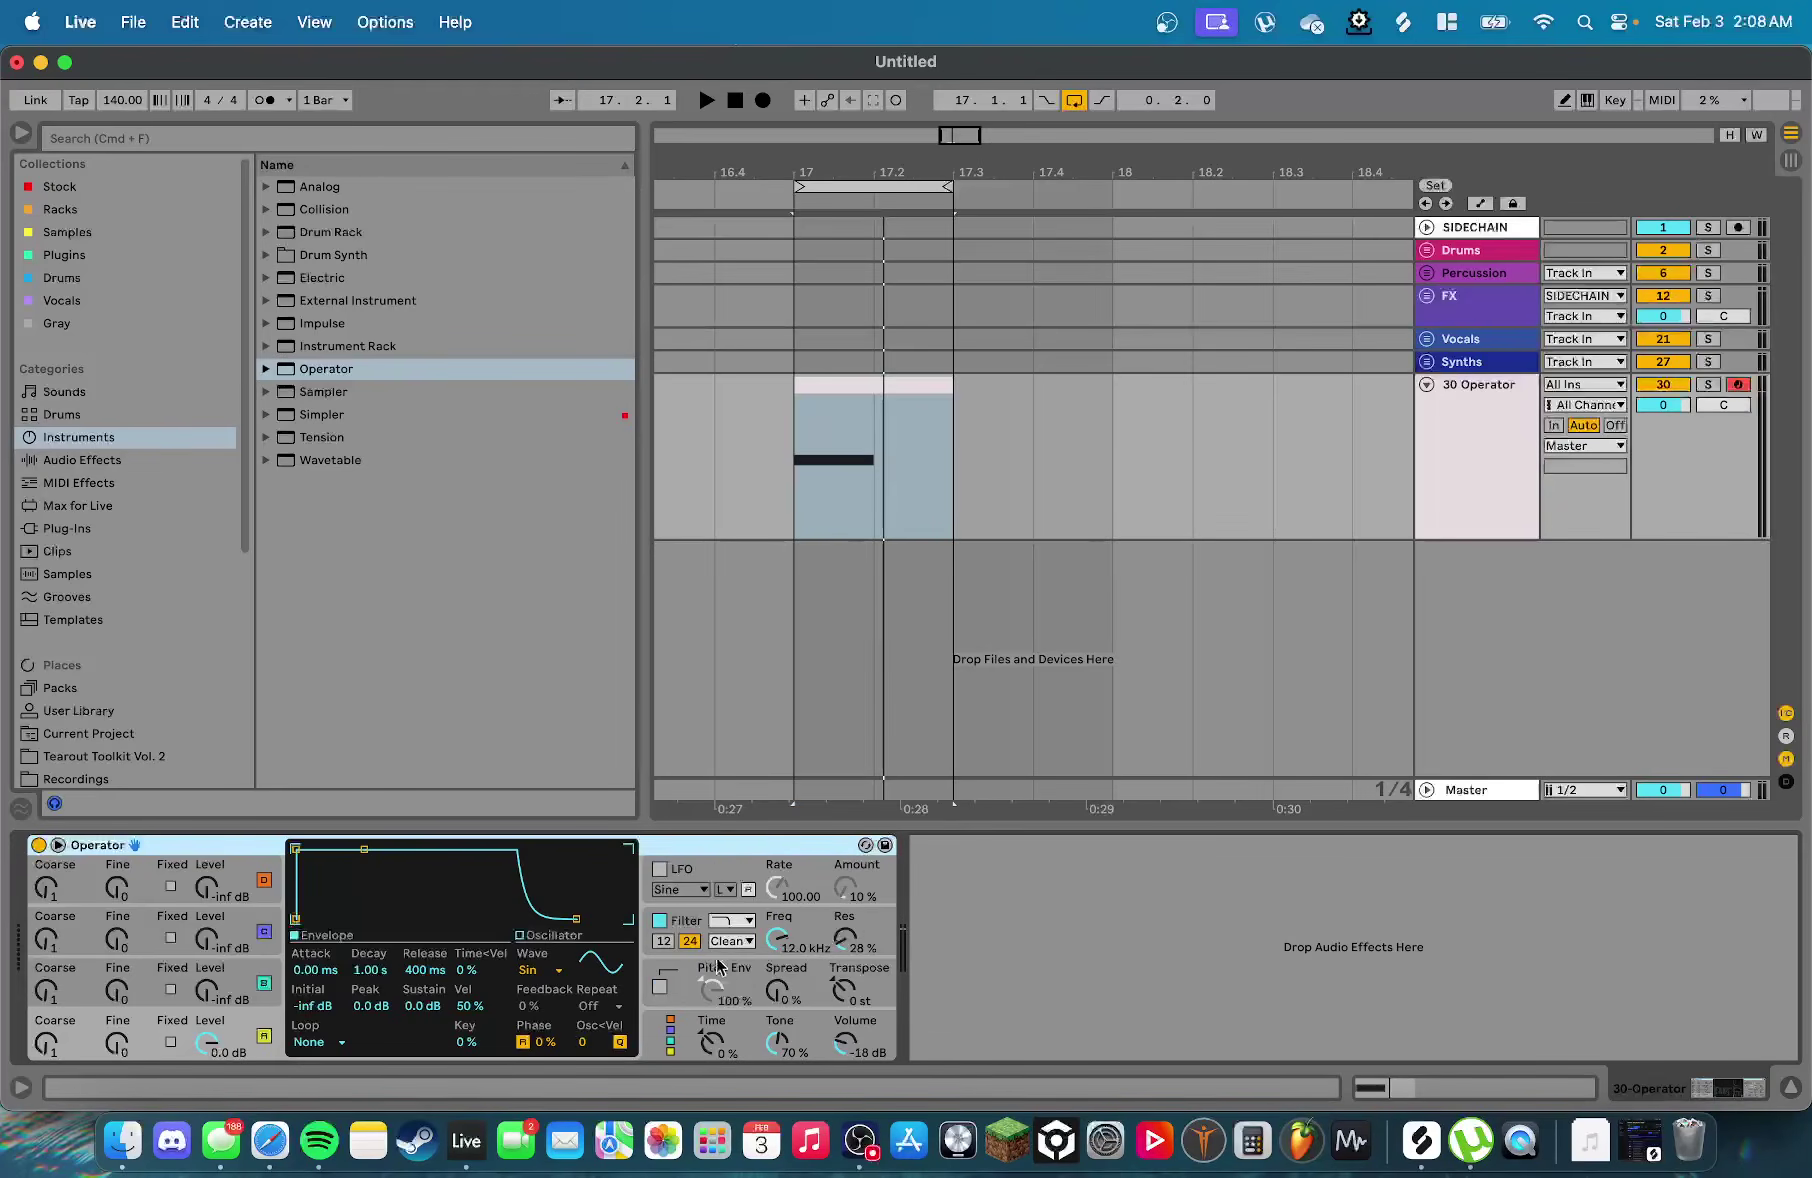
{"action": "left_click", "coordinate": [145, 1010]}
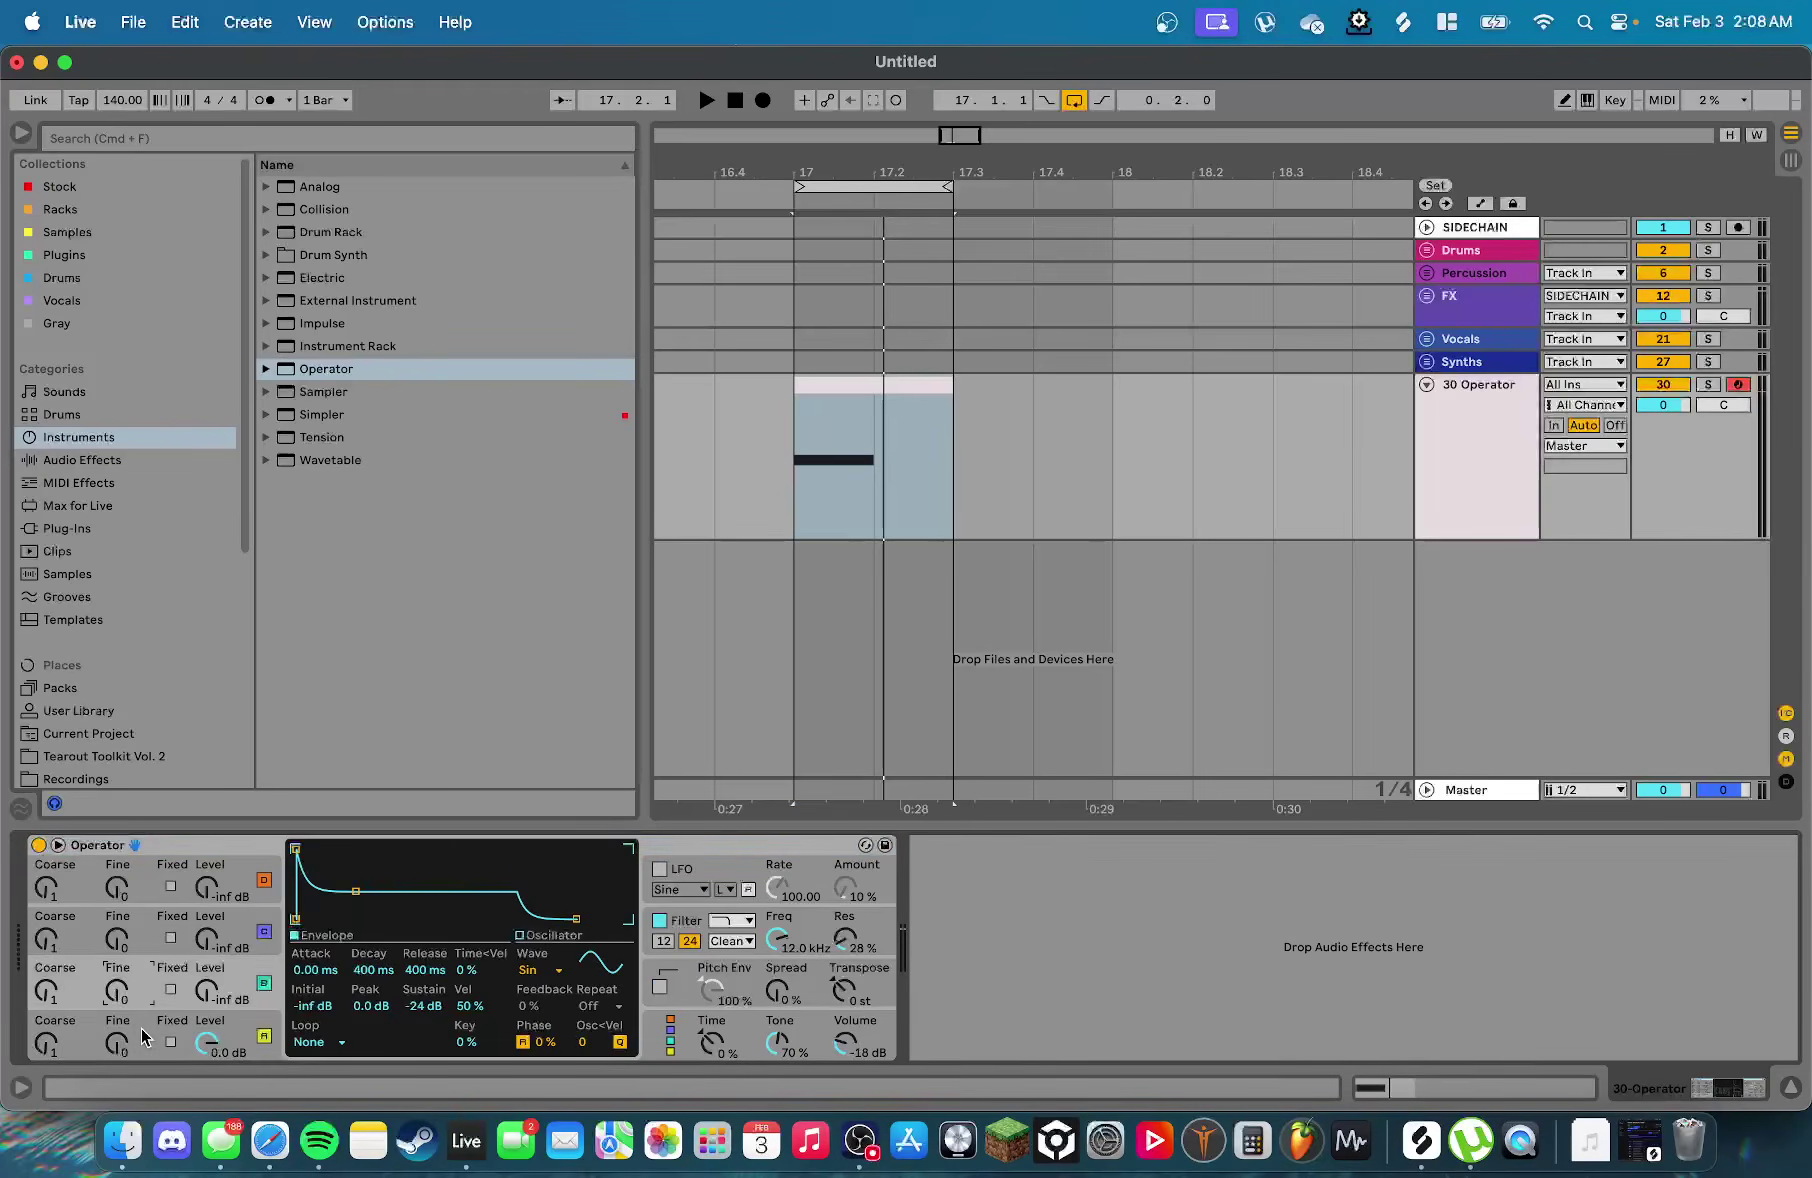
{"action": "left_click", "coordinate": [145, 1040]}
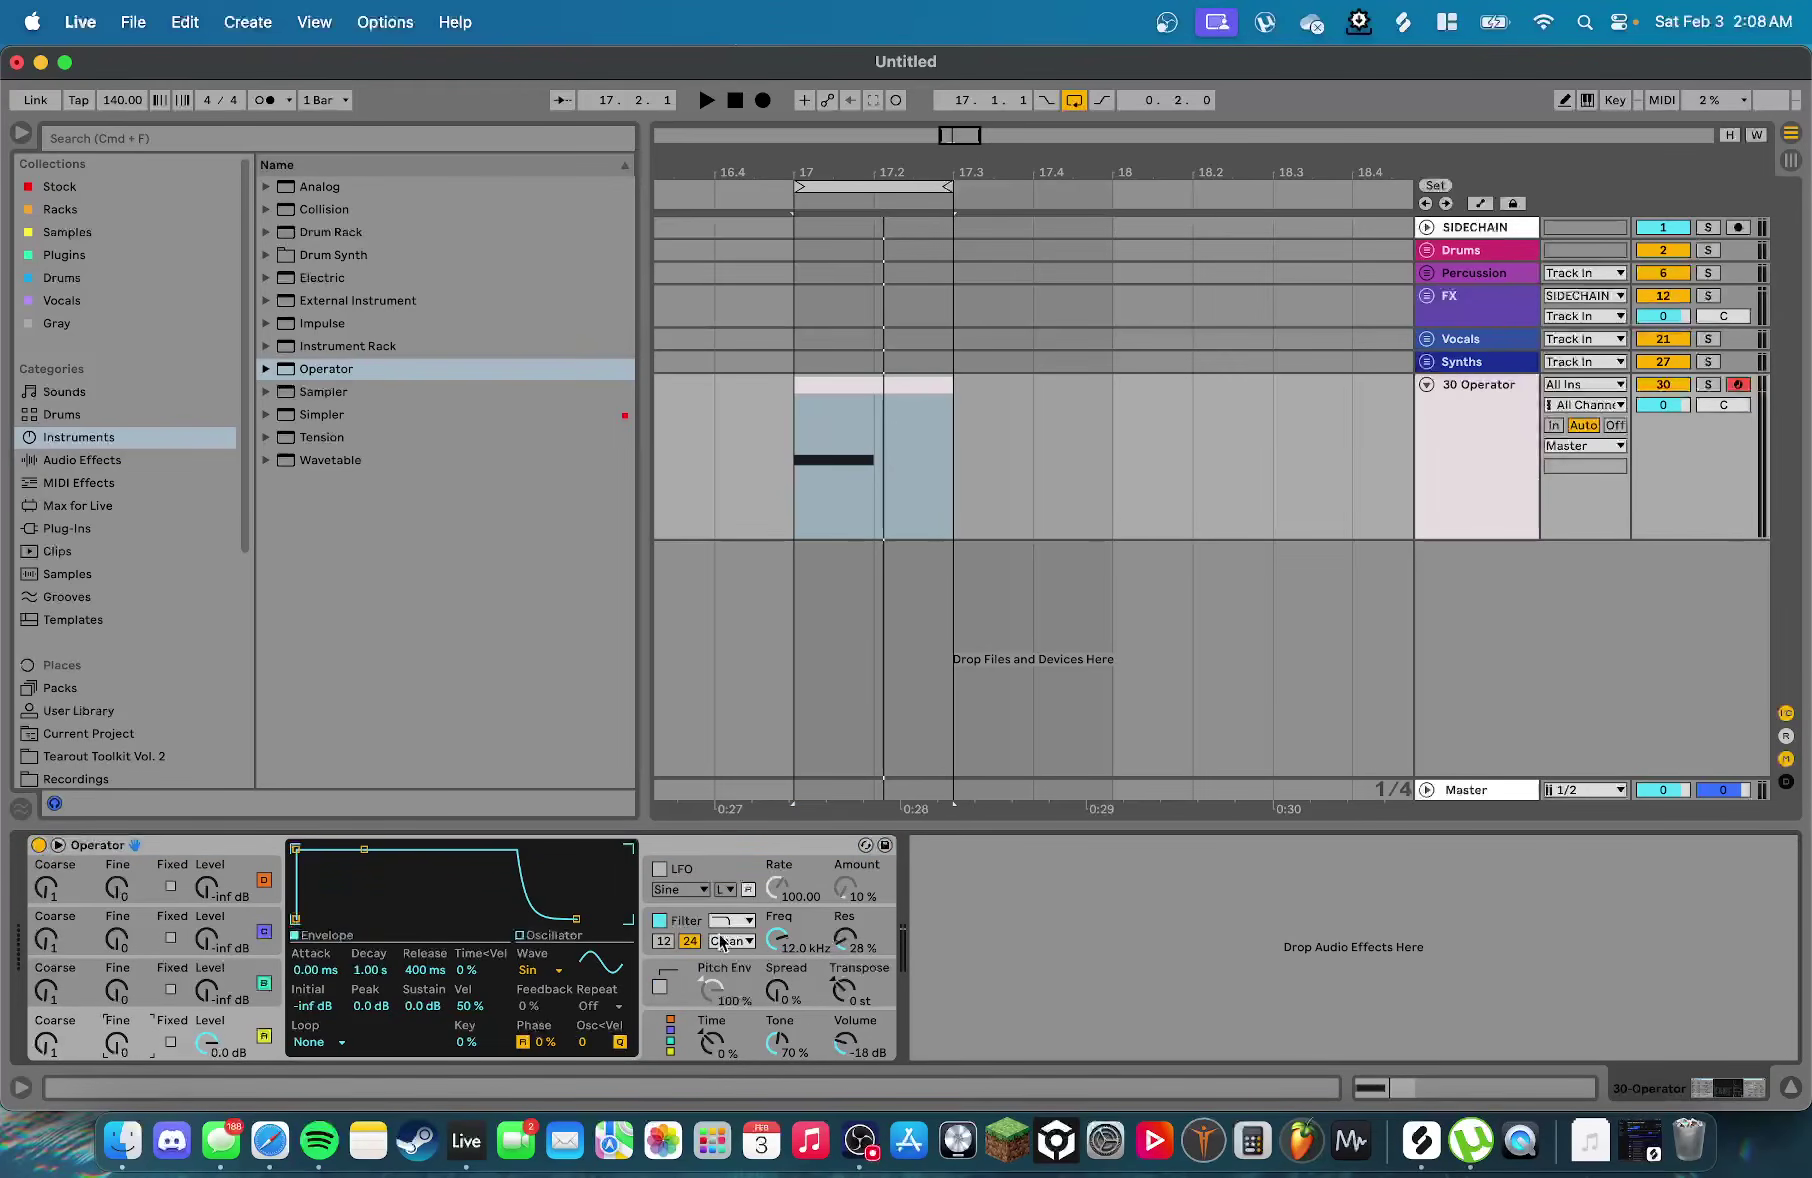
Raise Operator's output volume to -8.0 dB
{"action": "left_click", "coordinate": [846, 1045]}
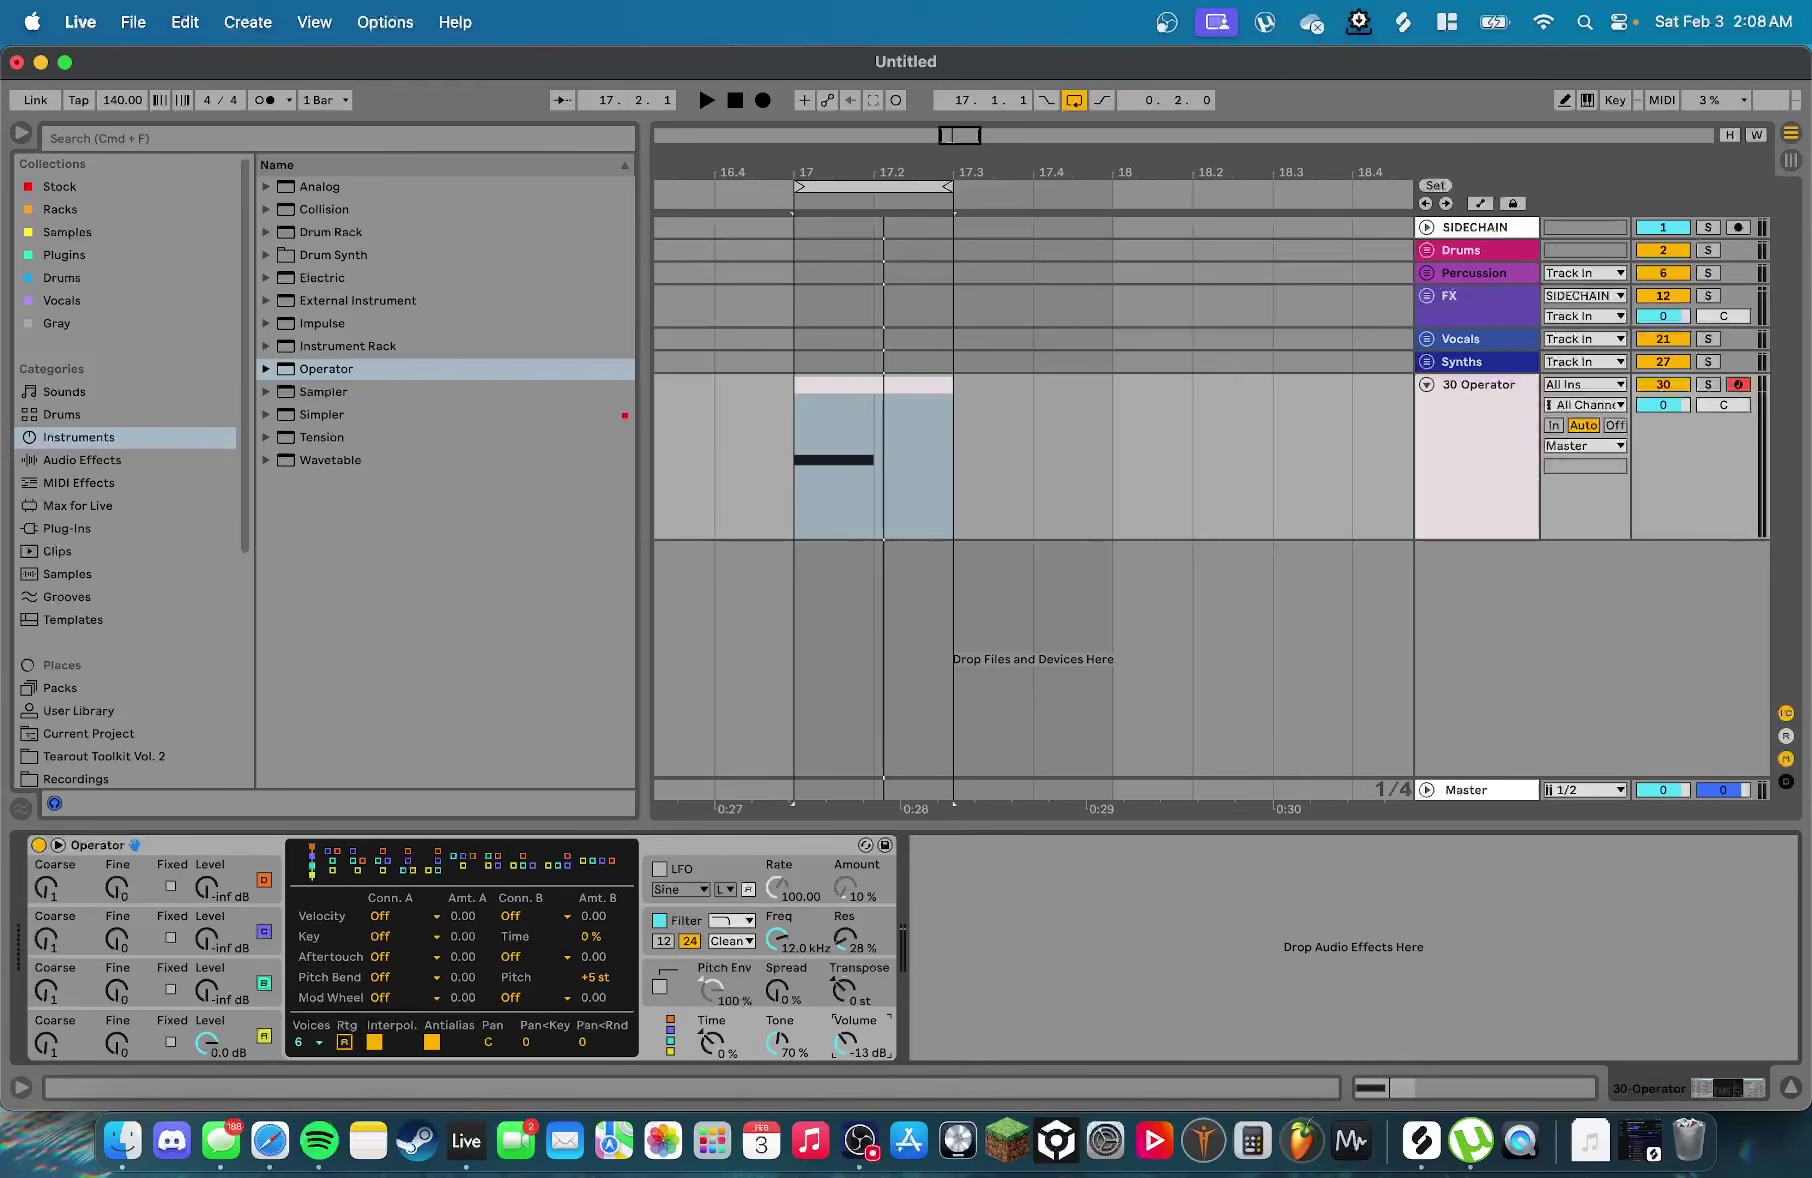
{"action": "left_click_drag", "start_coordinate": [855, 1042], "coordinate": [855, 1042]}
{"action": "mouse_move", "coordinate": [855, 1042]}
{"action": "scroll", "coordinate": [855, 1042], "scroll_direction": "up", "scroll_amount": 2}
{"action": "scroll", "coordinate": [855, 1042], "scroll_direction": "down", "scroll_amount": 2}
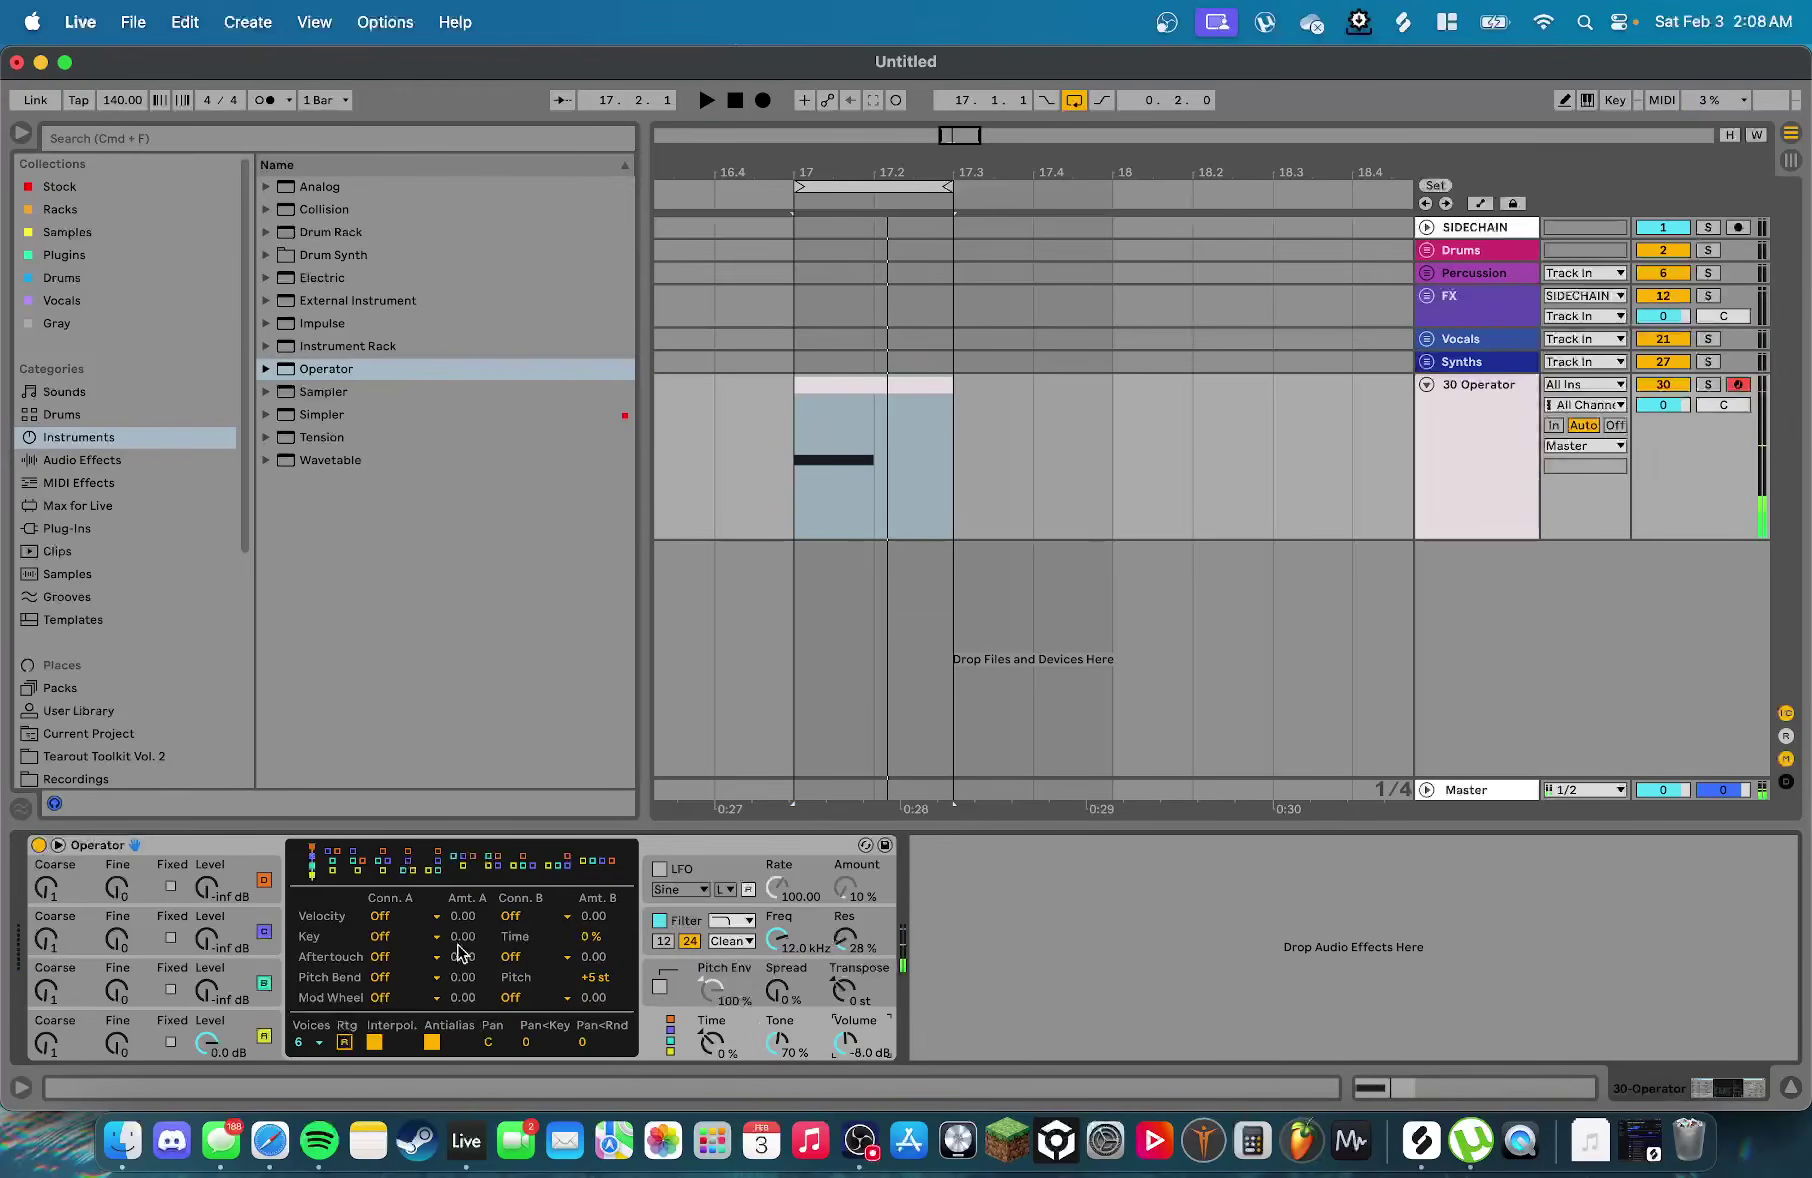
Switch repeatedly between Operator's four oscillators to examine how they stack, finish on oscillator A and play the loop
{"action": "left_click", "coordinate": [185, 1022]}
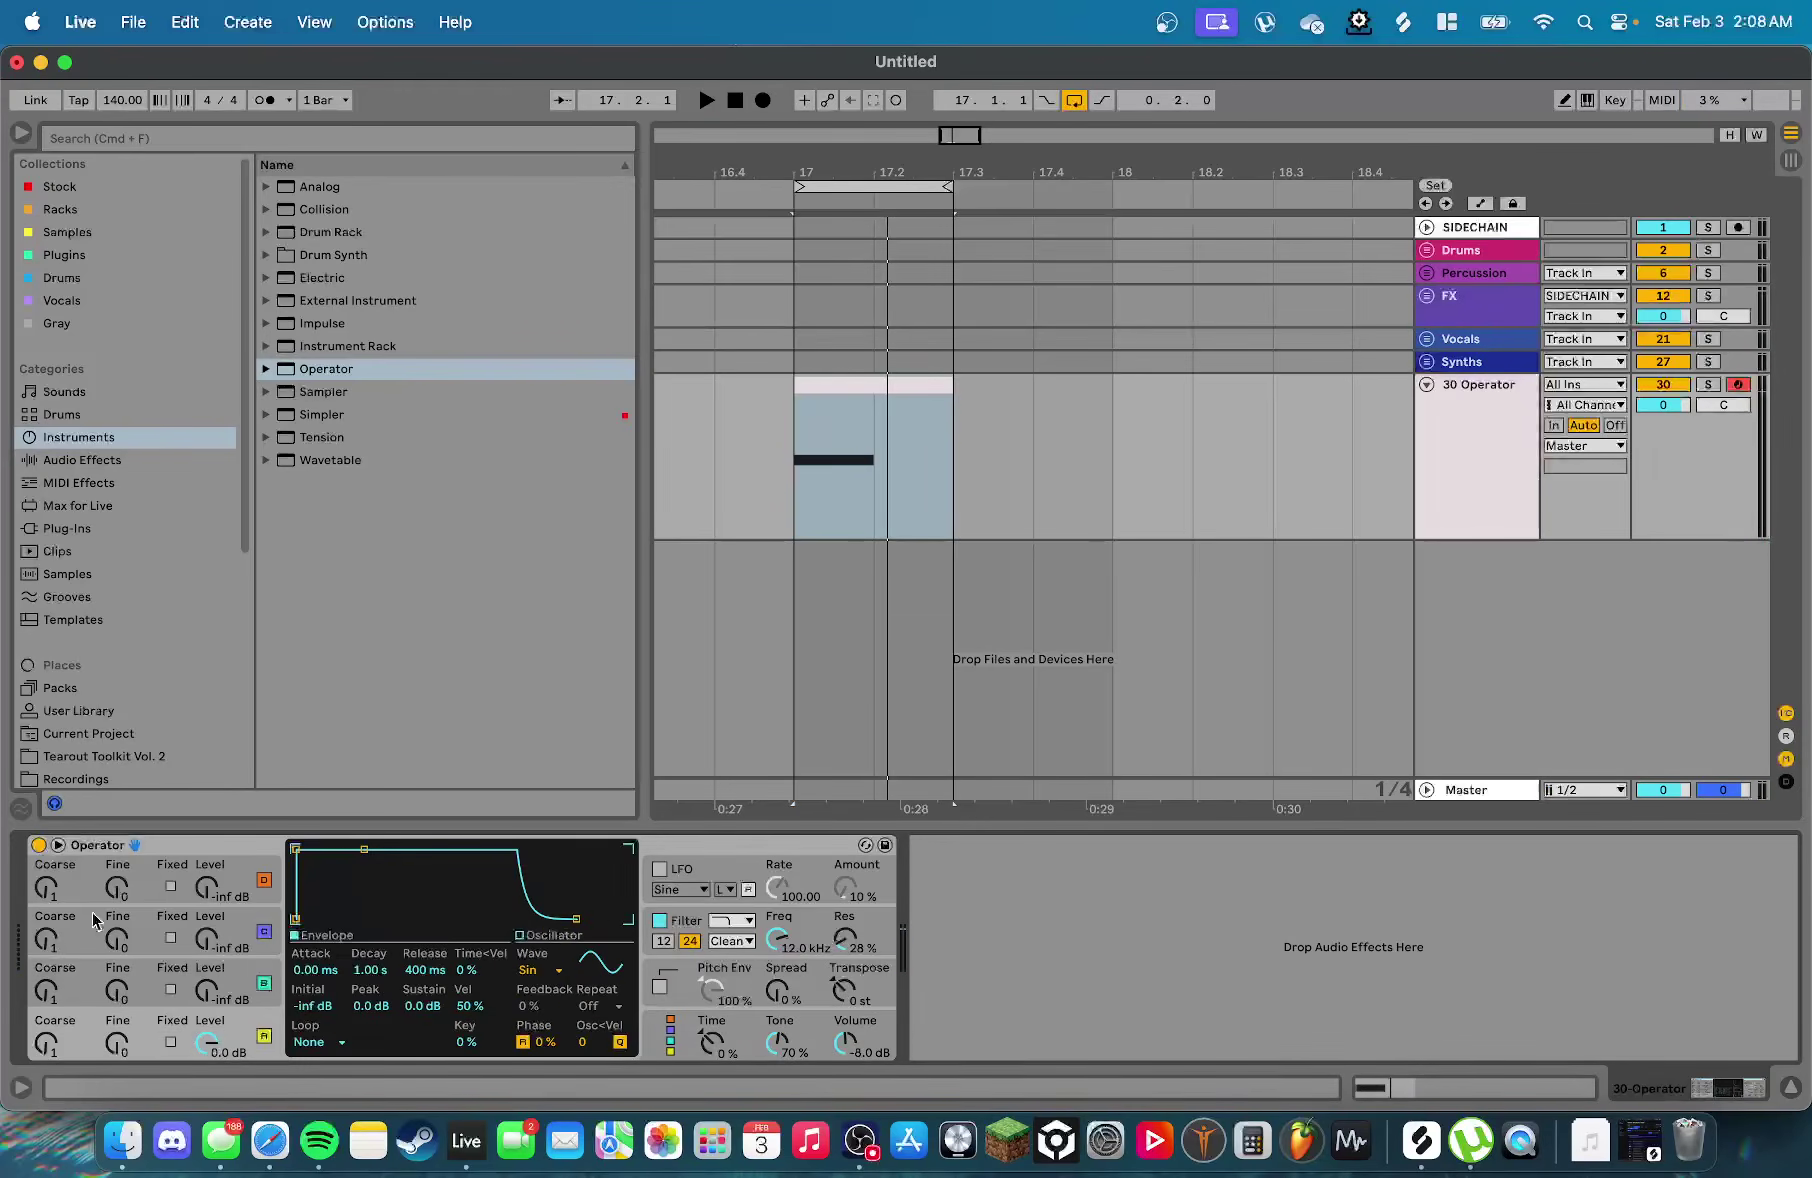
{"action": "left_click", "coordinate": [117, 990]}
{"action": "left_click", "coordinate": [146, 1031]}
{"action": "left_click", "coordinate": [159, 975]}
{"action": "left_click", "coordinate": [152, 1027]}
{"action": "left_click", "coordinate": [150, 1000]}
{"action": "left_click", "coordinate": [152, 1030]}
{"action": "left_click", "coordinate": [151, 982]}
{"action": "left_click", "coordinate": [150, 1025]}
{"action": "left_click", "coordinate": [146, 995]}
{"action": "left_click", "coordinate": [146, 872]}
{"action": "left_click", "coordinate": [144, 908]}
{"action": "left_click", "coordinate": [136, 972]}
{"action": "left_click", "coordinate": [146, 1030]}
{"action": "left_click", "coordinate": [146, 985]}
{"action": "left_click", "coordinate": [146, 1005]}
{"action": "left_click", "coordinate": [143, 1002]}
{"action": "left_click", "coordinate": [150, 1038]}
{"action": "left_click", "coordinate": [150, 984]}
{"action": "left_click", "coordinate": [146, 1030]}
{"action": "key", "text": "space"}
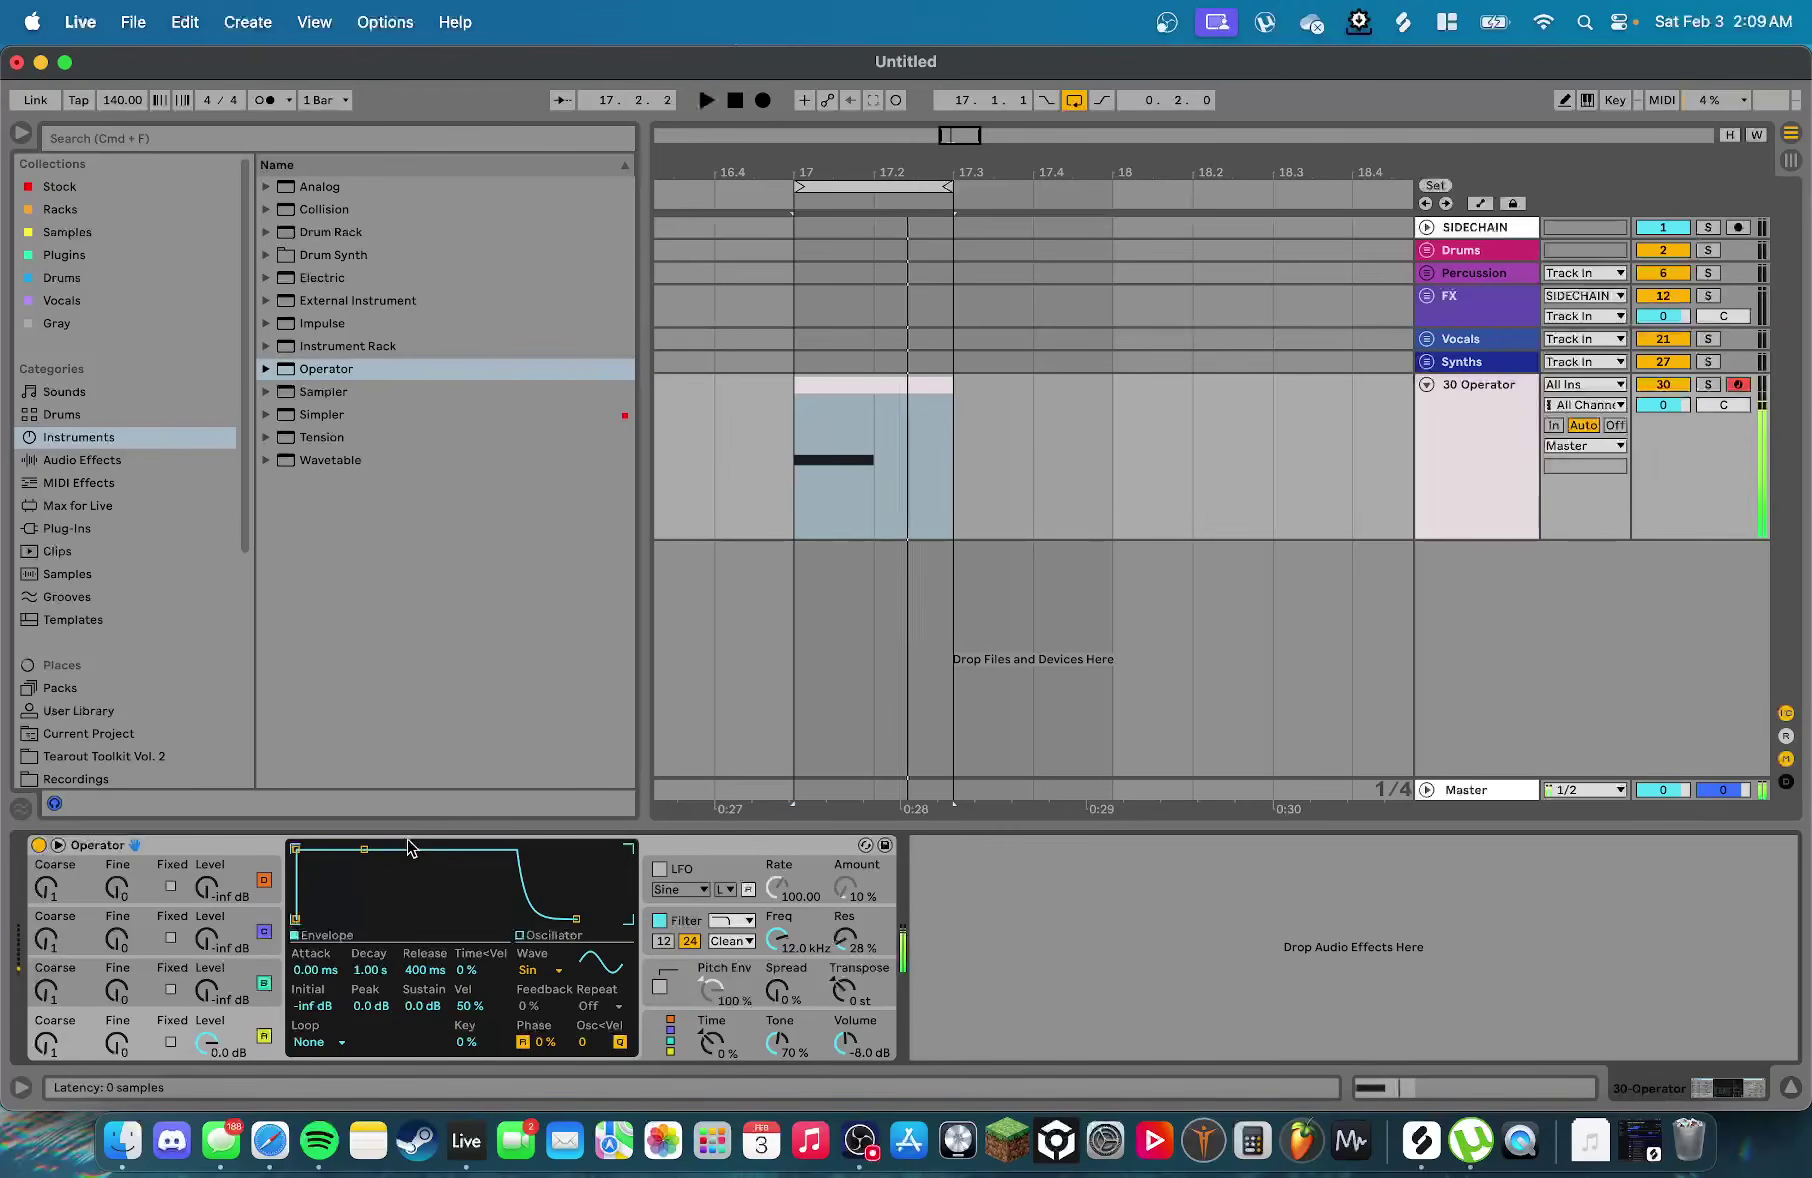
{"action": "key", "text": "space"}
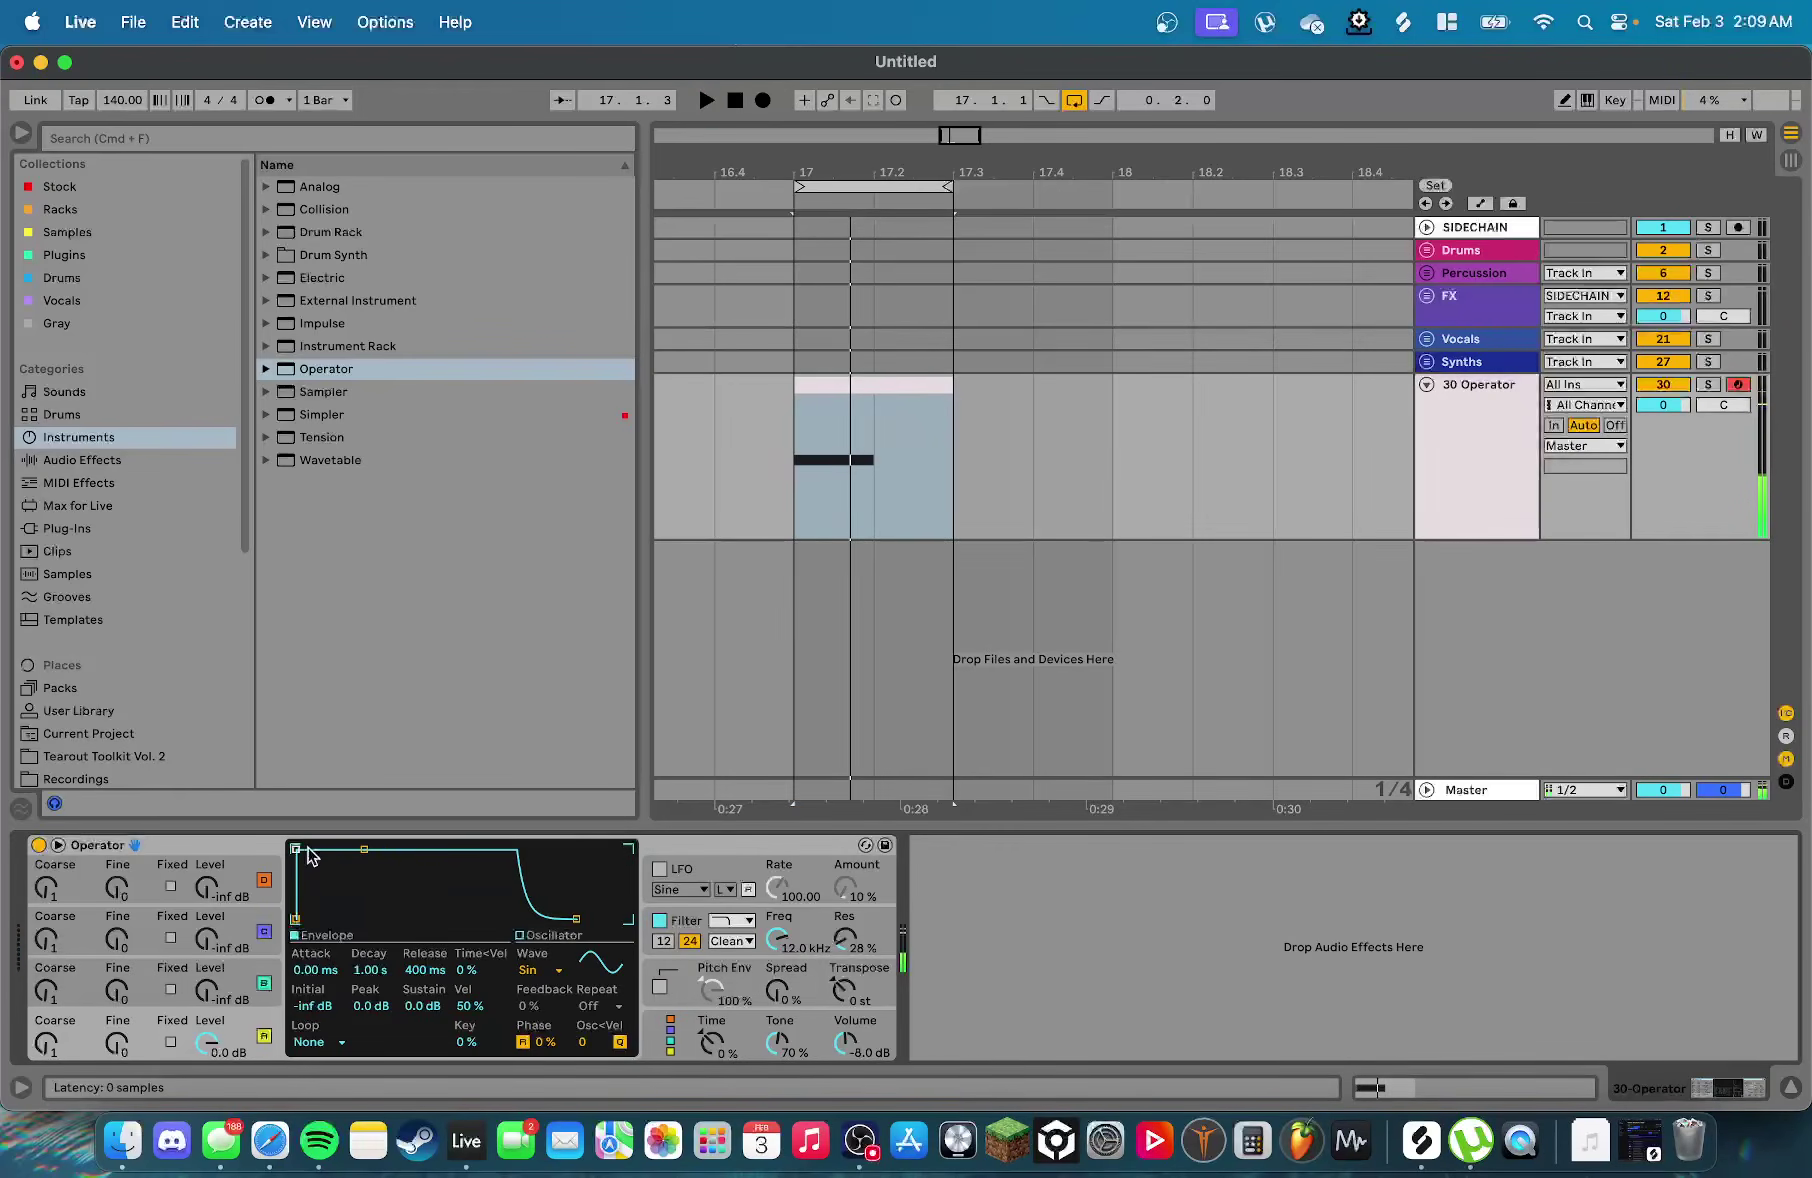
Shape oscillator A's envelope with a 3.60 ms attack, 1.16 s decay and -inf dB sustain, auditioning the loop
{"action": "left_click_drag", "start_coordinate": [295, 848], "coordinate": [327, 848]}
{"action": "key", "text": "space"}
{"action": "key", "text": "space"}
{"action": "left_click_drag", "start_coordinate": [396, 849], "coordinate": [399, 918]}
{"action": "key", "text": "space"}
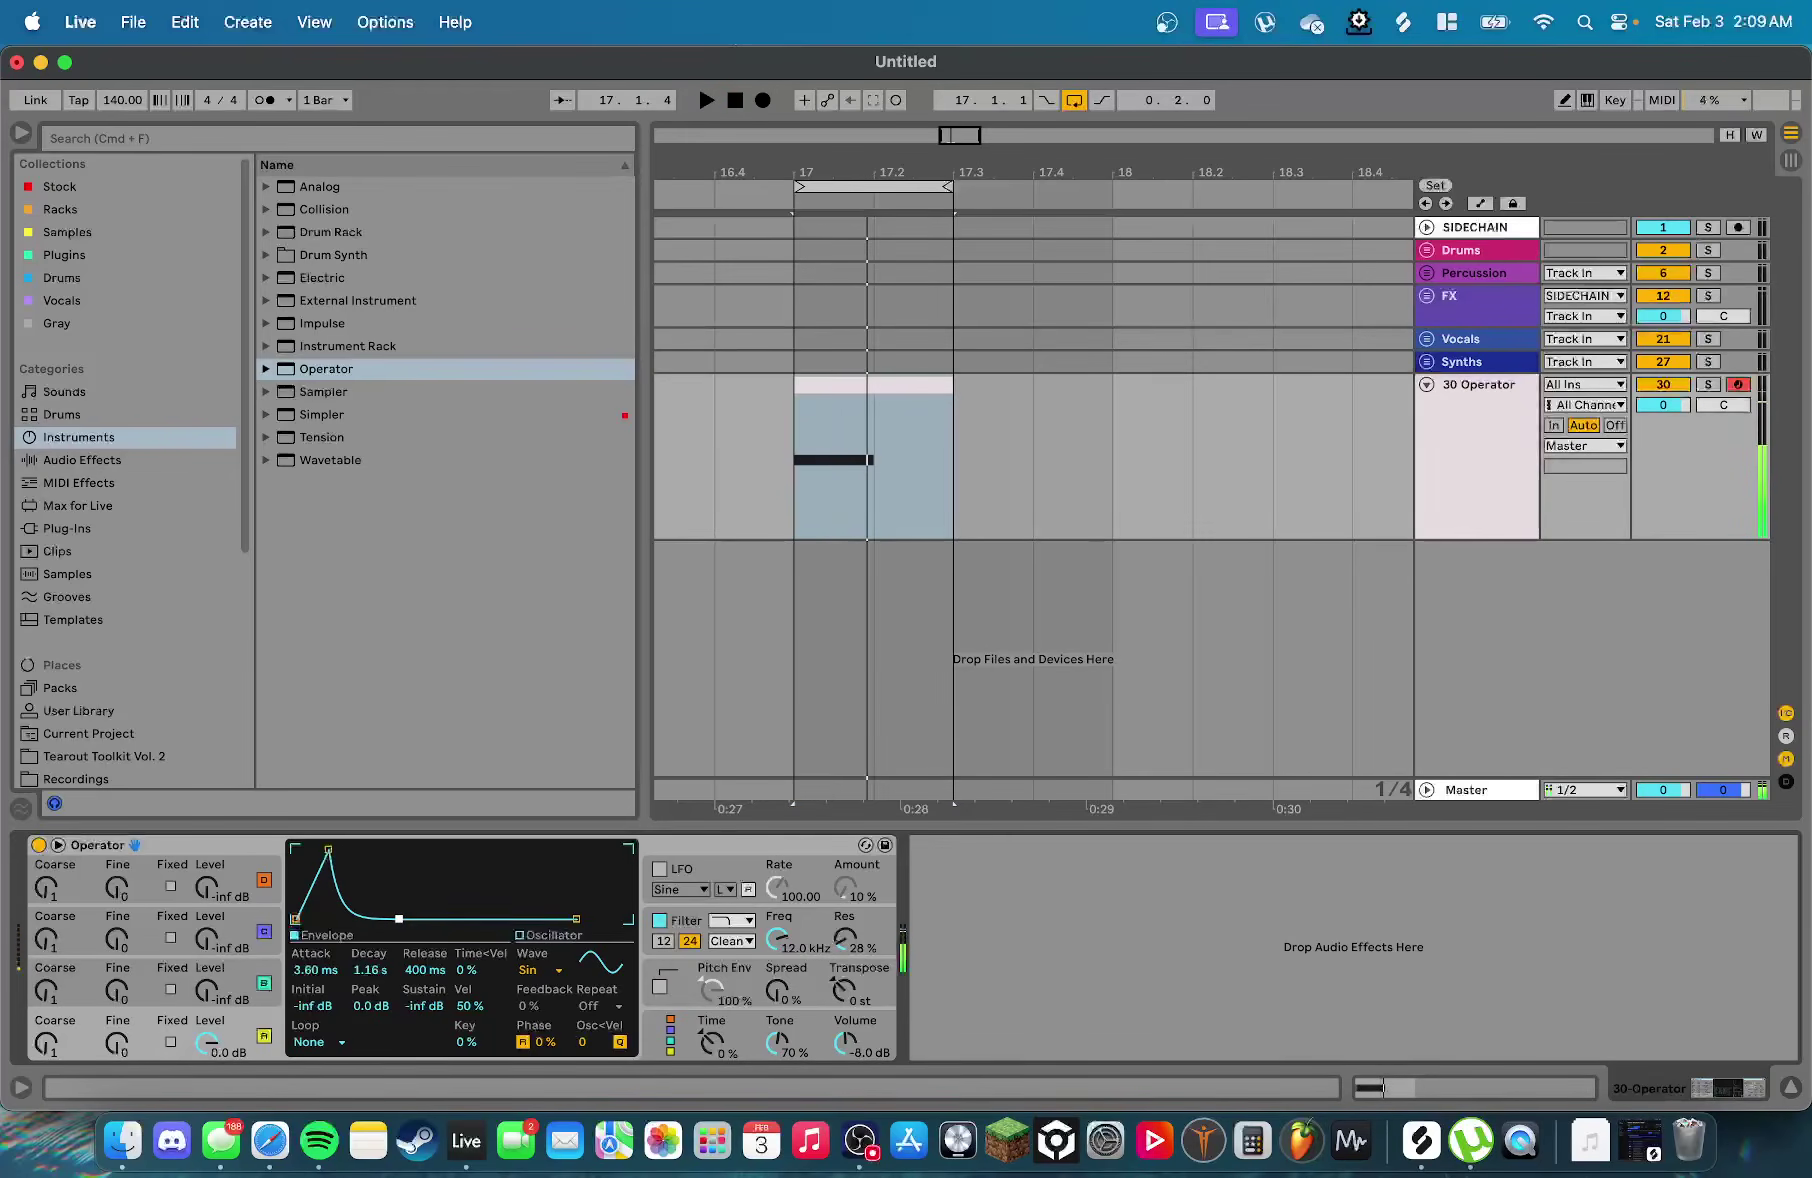
{"action": "key", "text": "space"}
{"action": "key", "text": "space"}
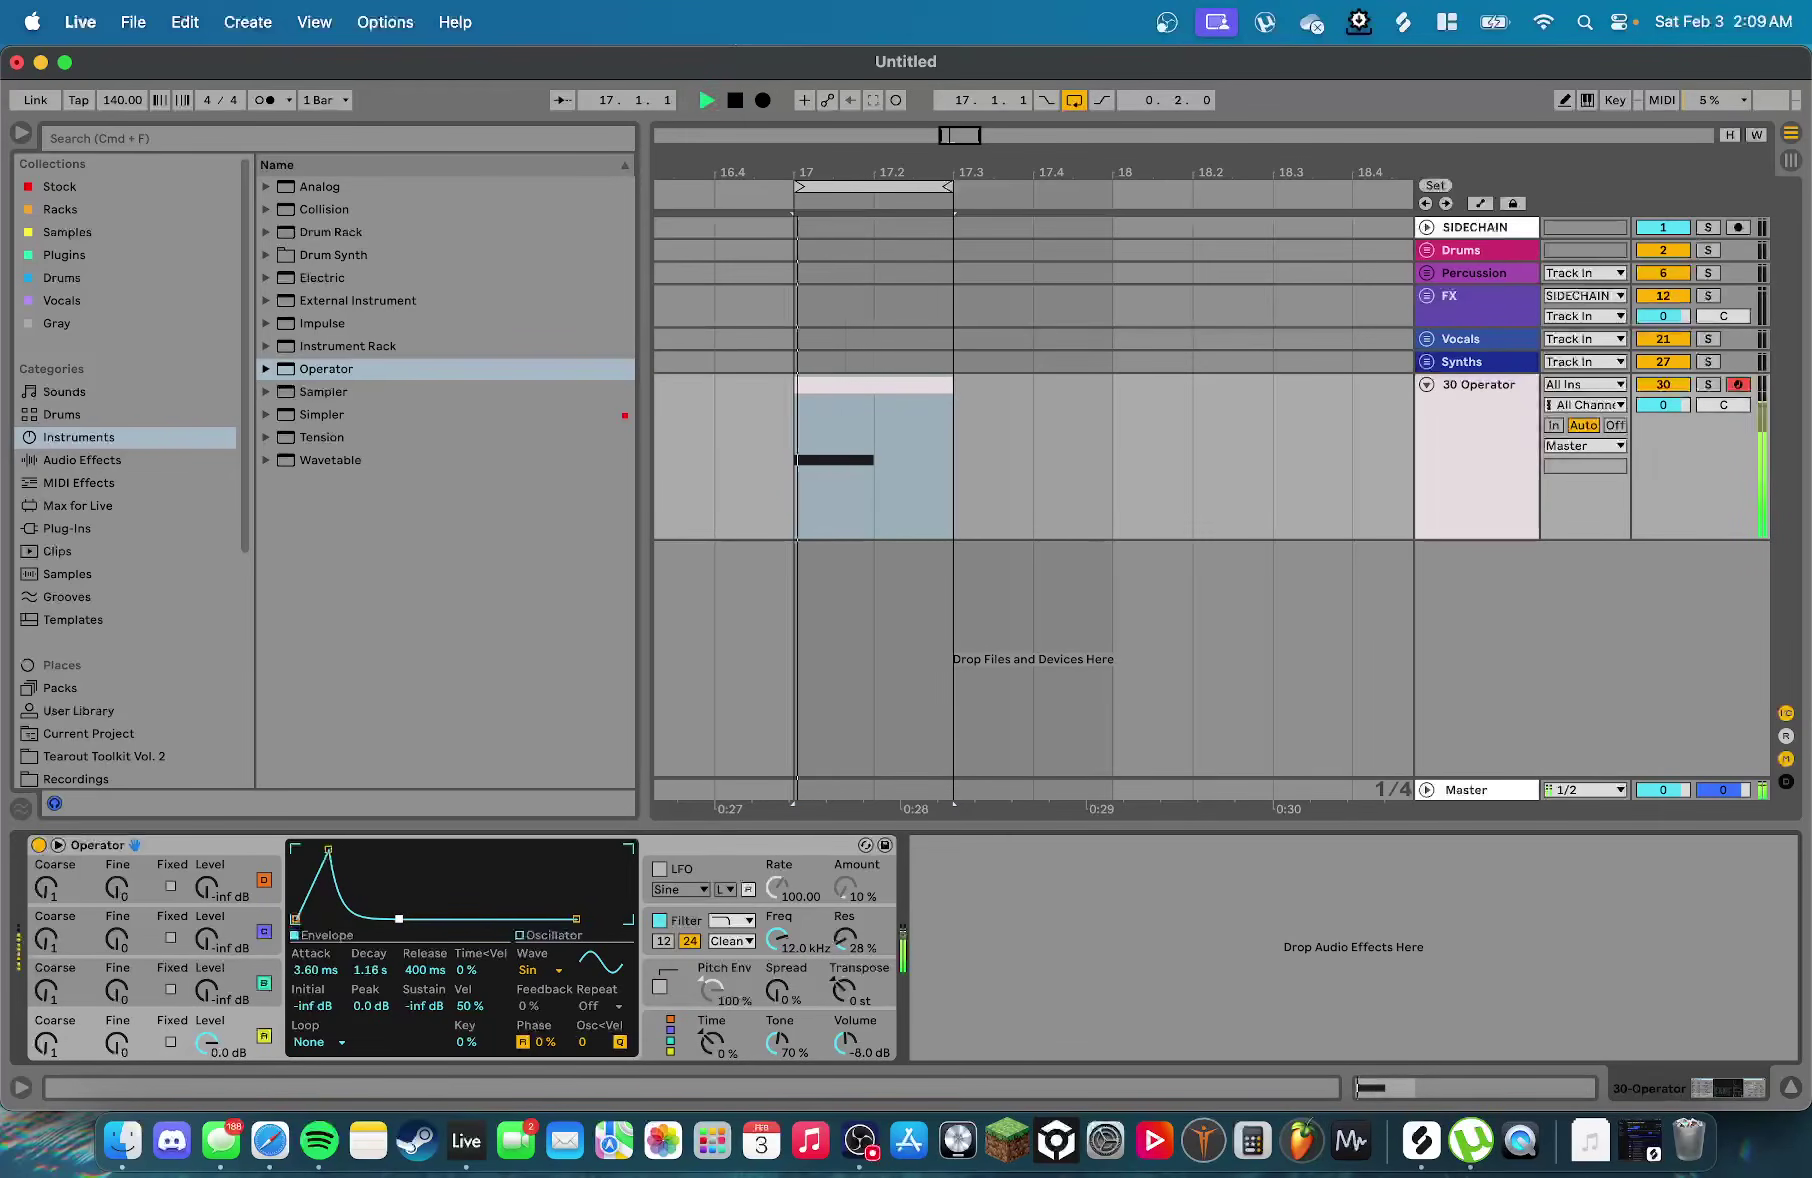
{"action": "key", "text": "space"}
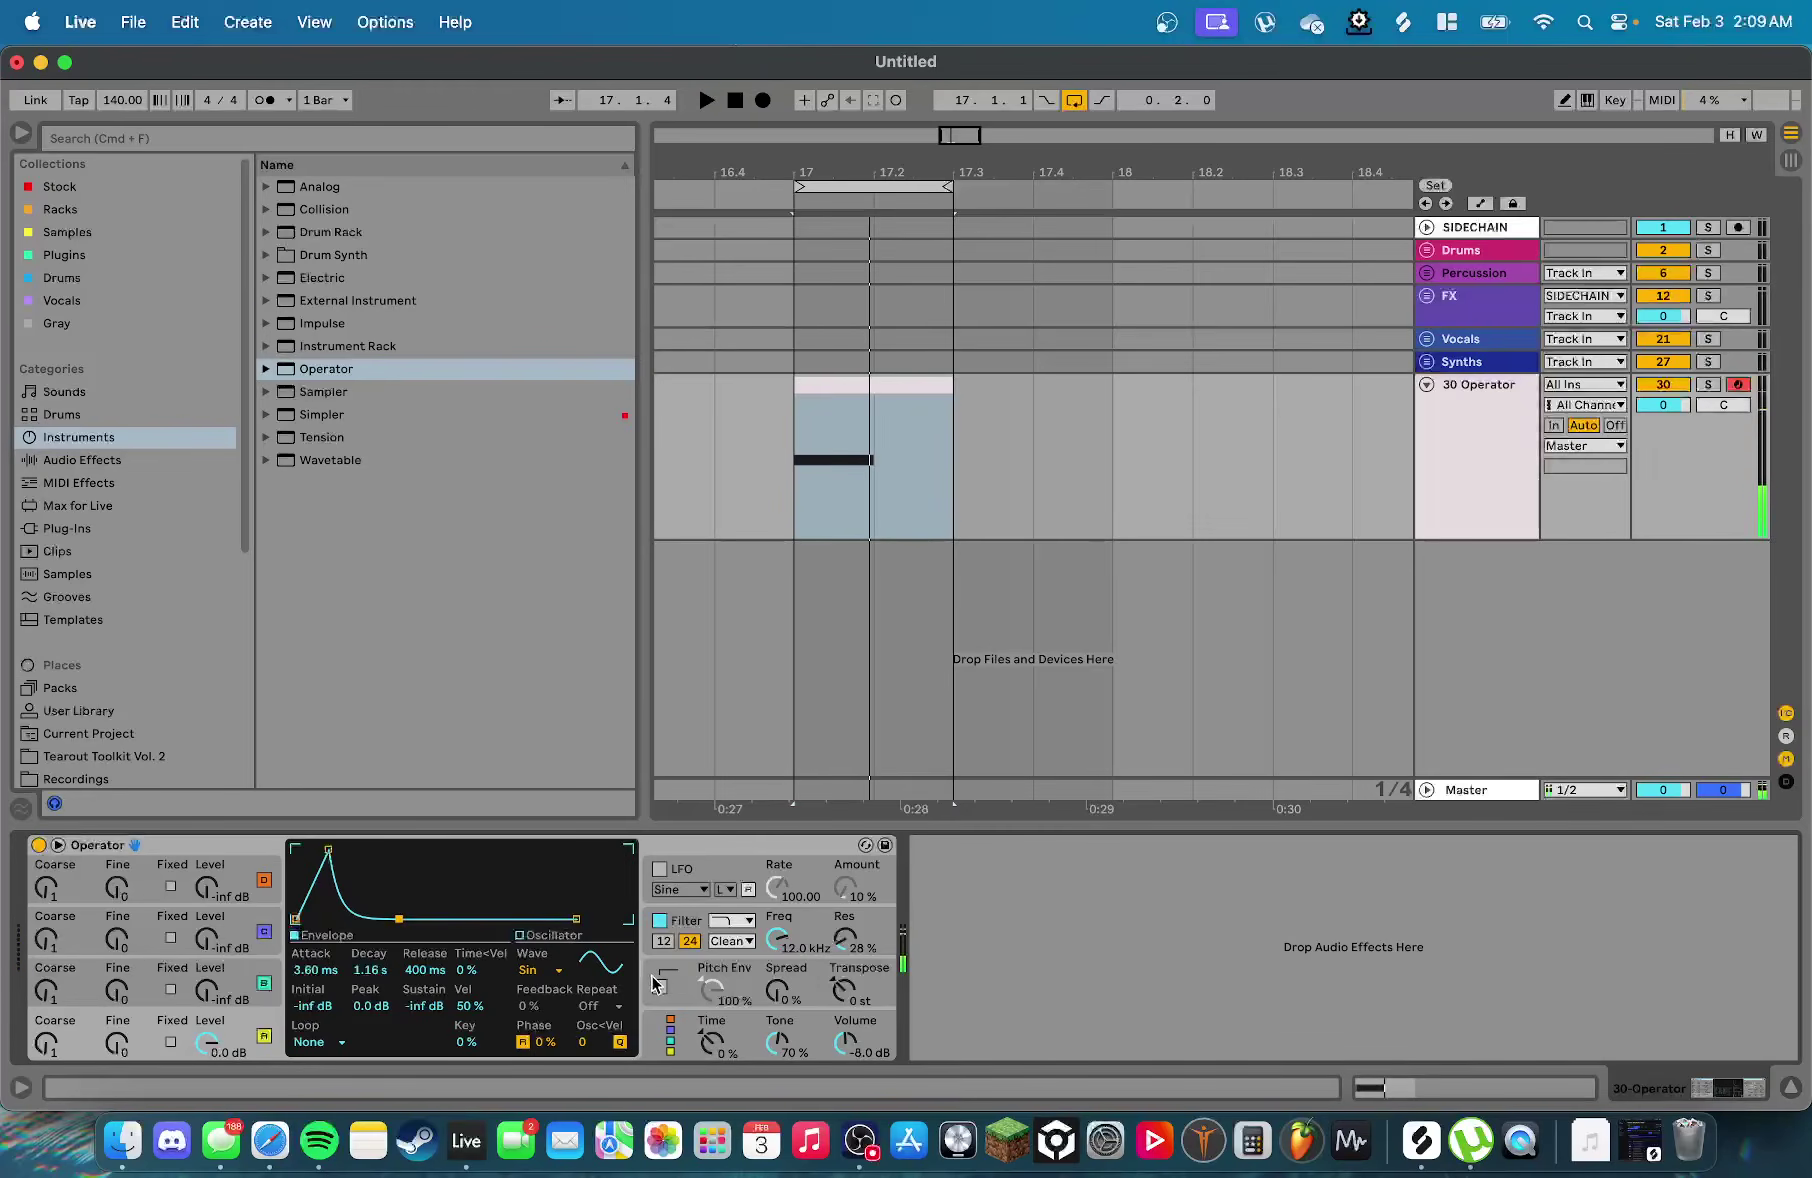
Enable Operator's pitch envelope with an amount of 100 % and audition the loop
{"action": "left_click", "coordinate": [659, 986]}
{"action": "left_click_drag", "start_coordinate": [722, 995], "coordinate": [726, 974]}
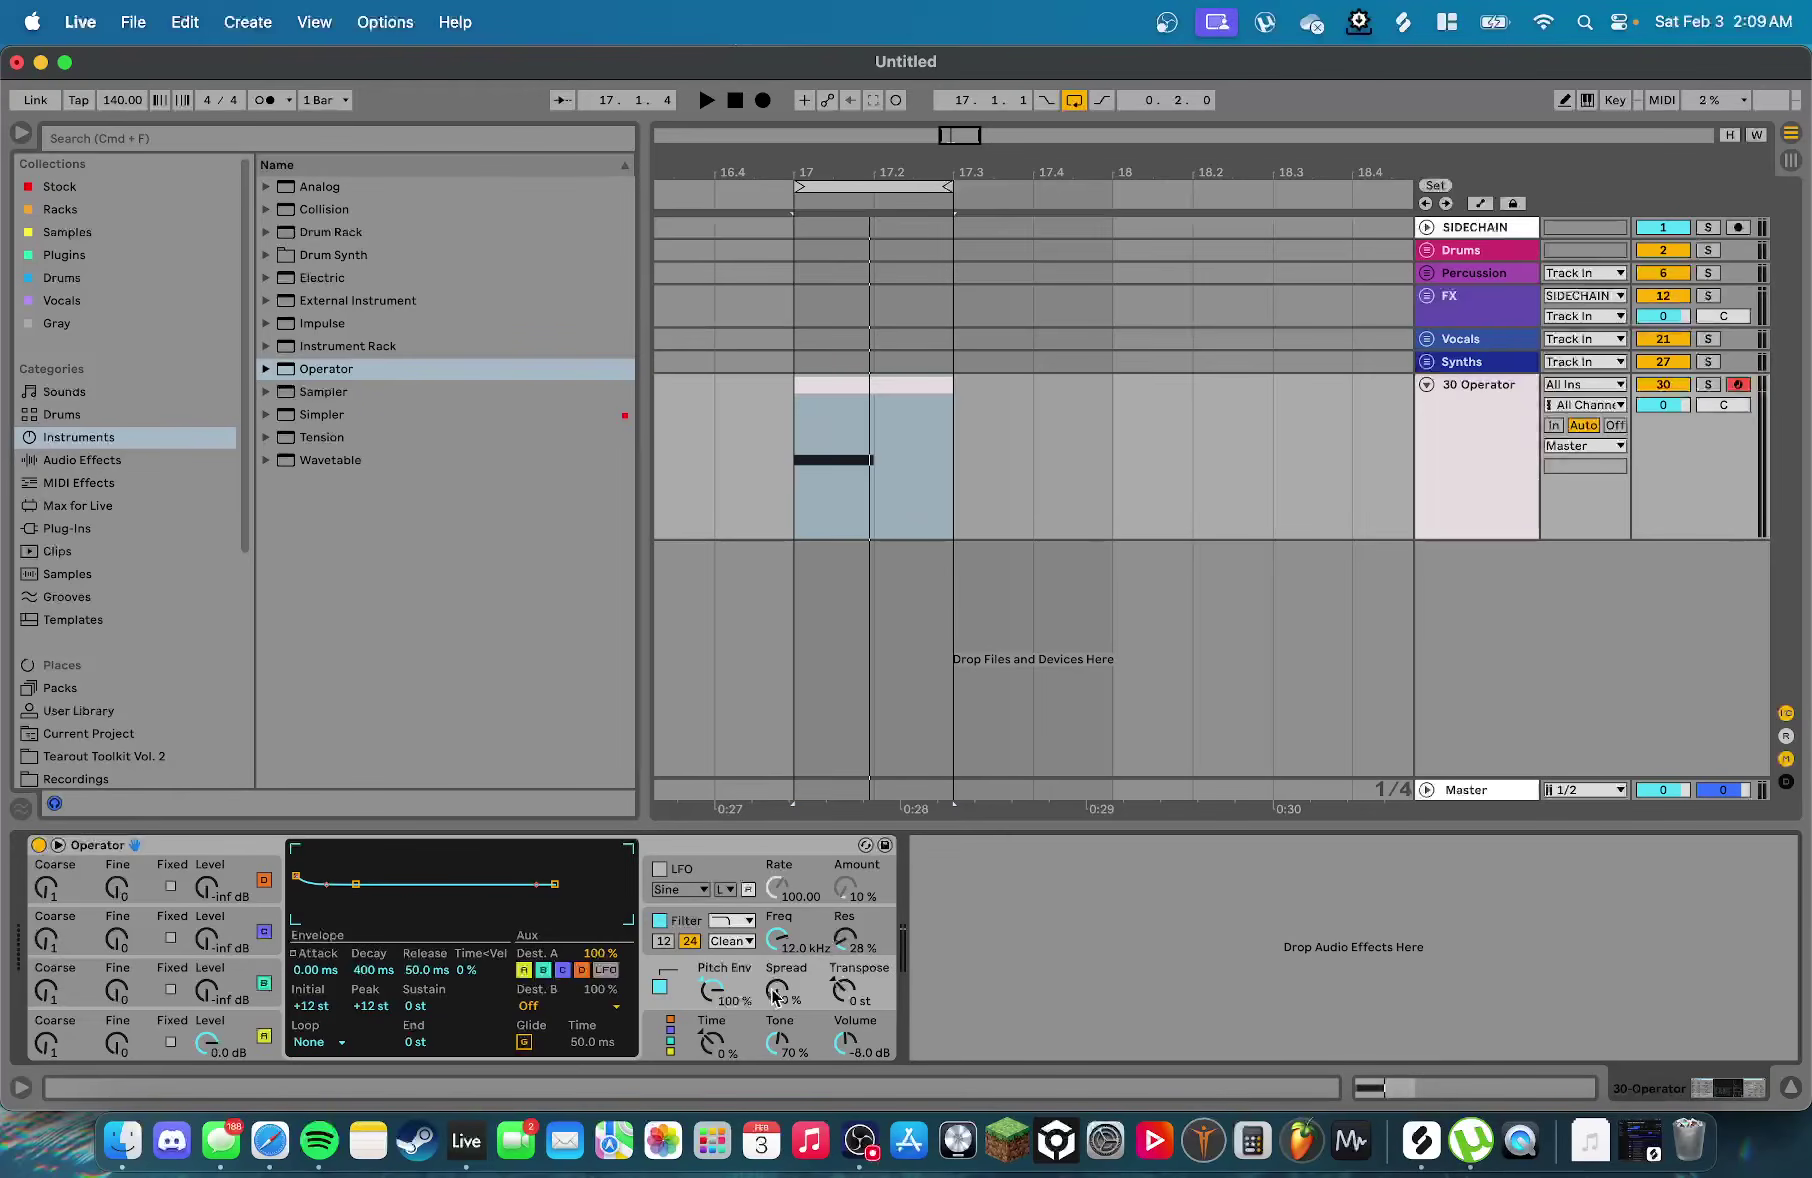
{"action": "key", "text": "space"}
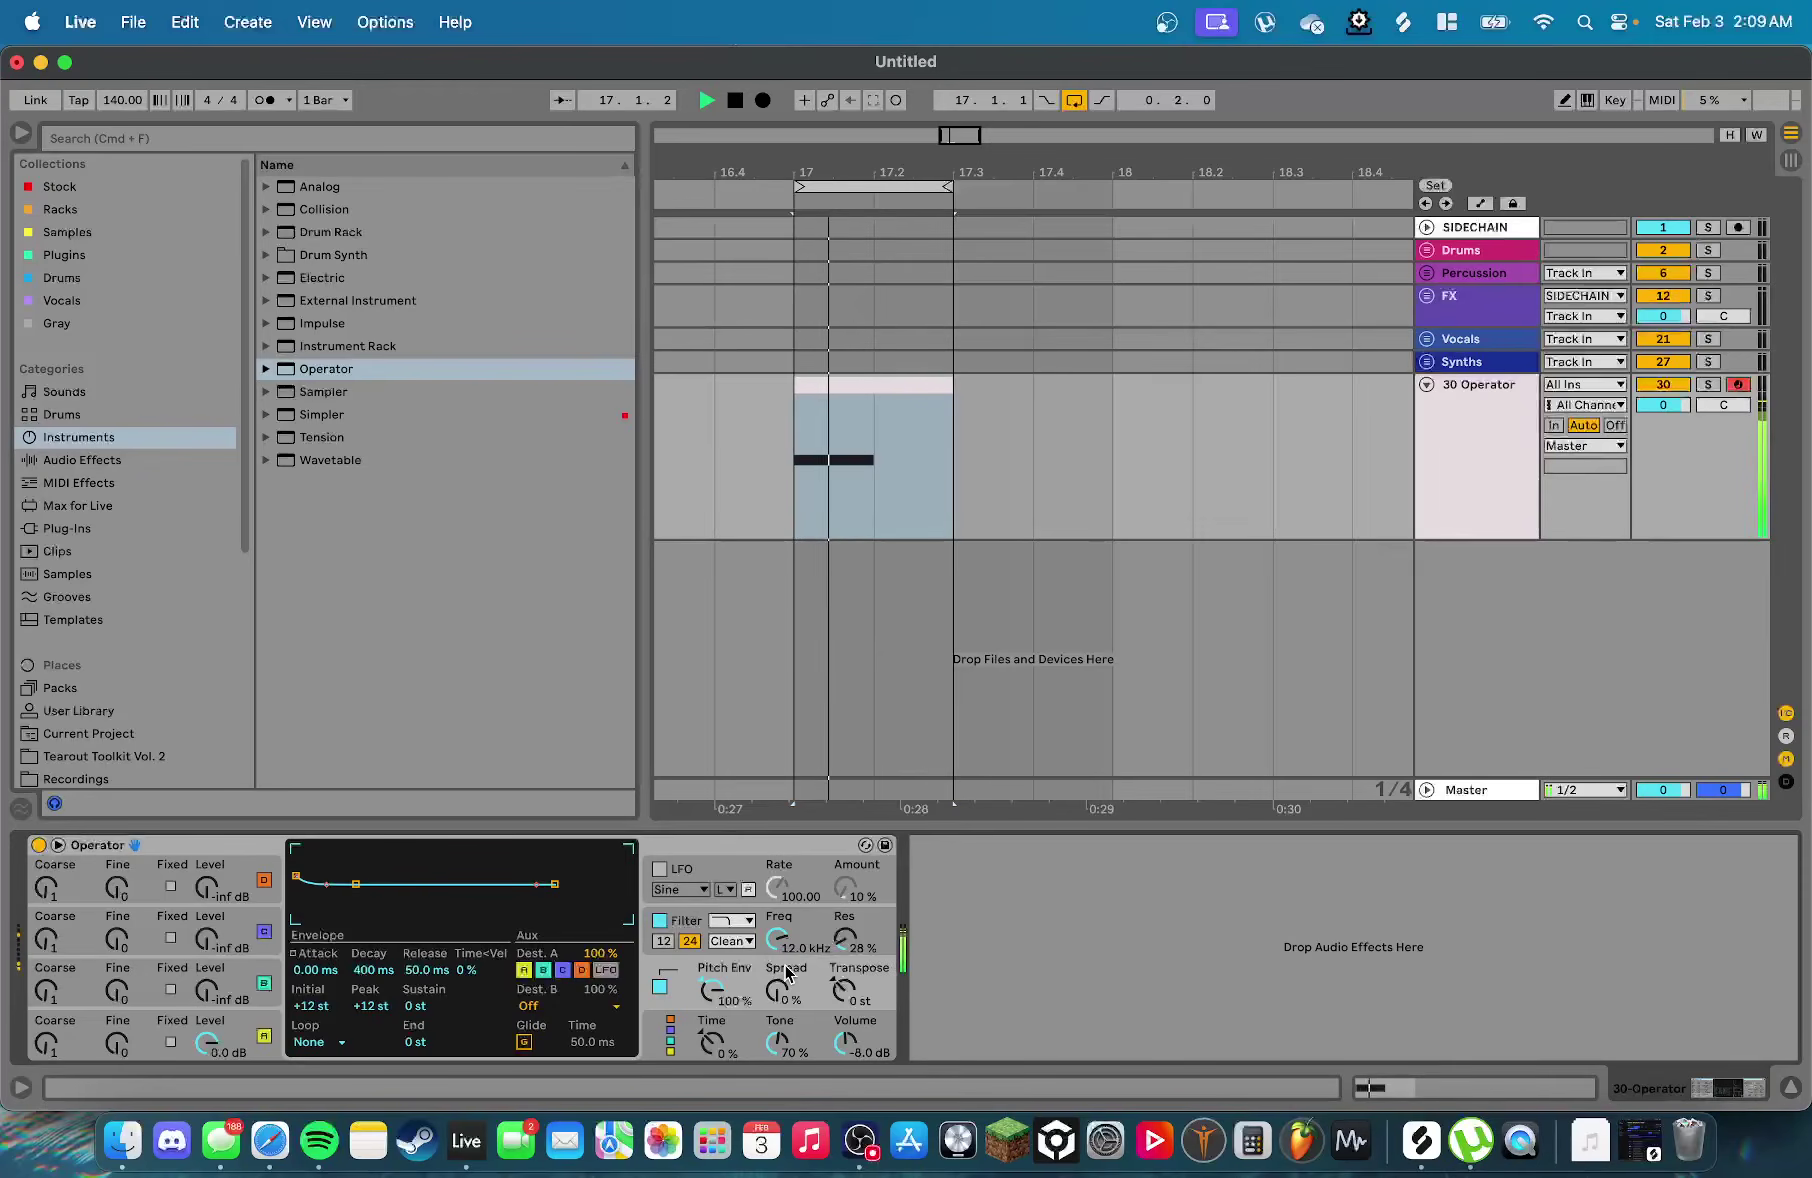
{"action": "key", "text": "space"}
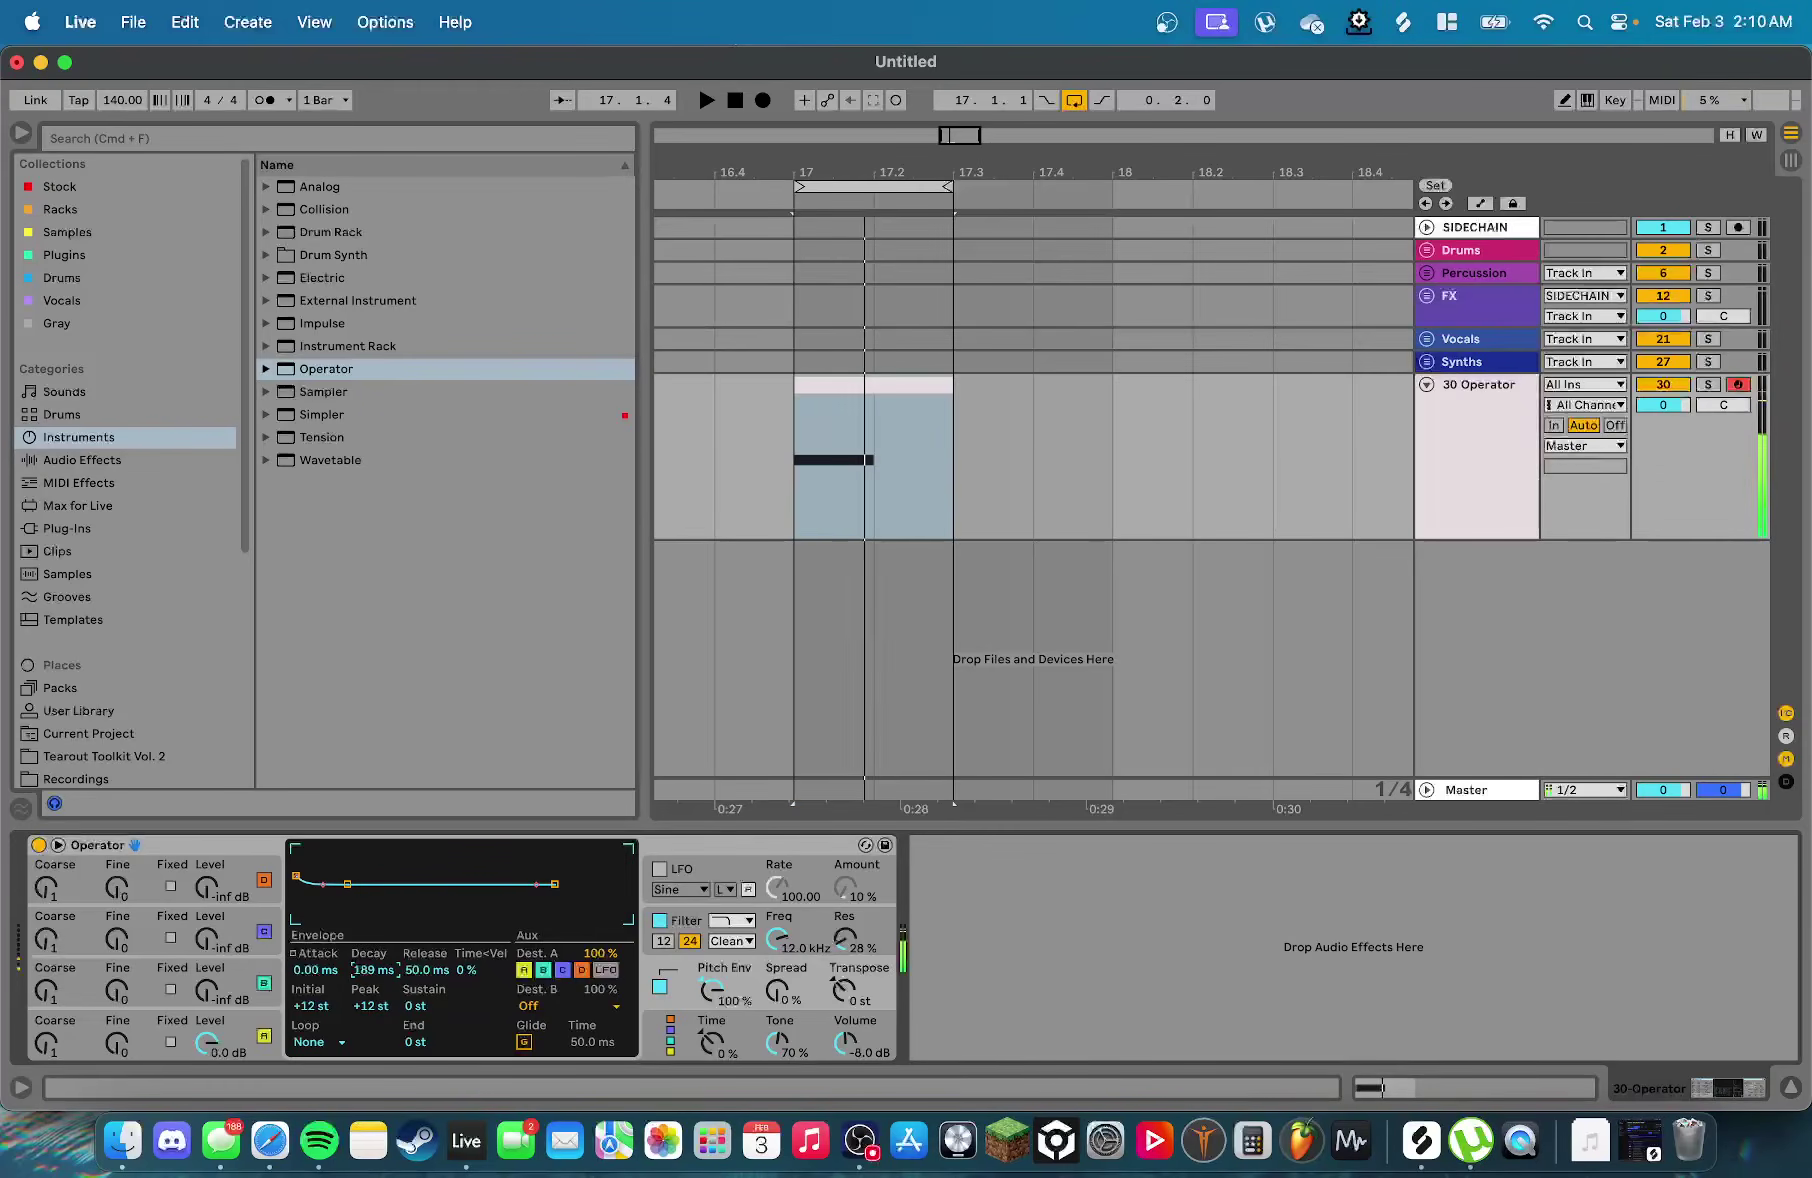
Shorten the pitch envelope's decay to 80 ms while auditioning the loop
{"action": "left_click_drag", "start_coordinate": [375, 970], "coordinate": [369, 1025]}
{"action": "key", "text": "space"}
{"action": "key", "text": "space"}
{"action": "key", "text": "space"}
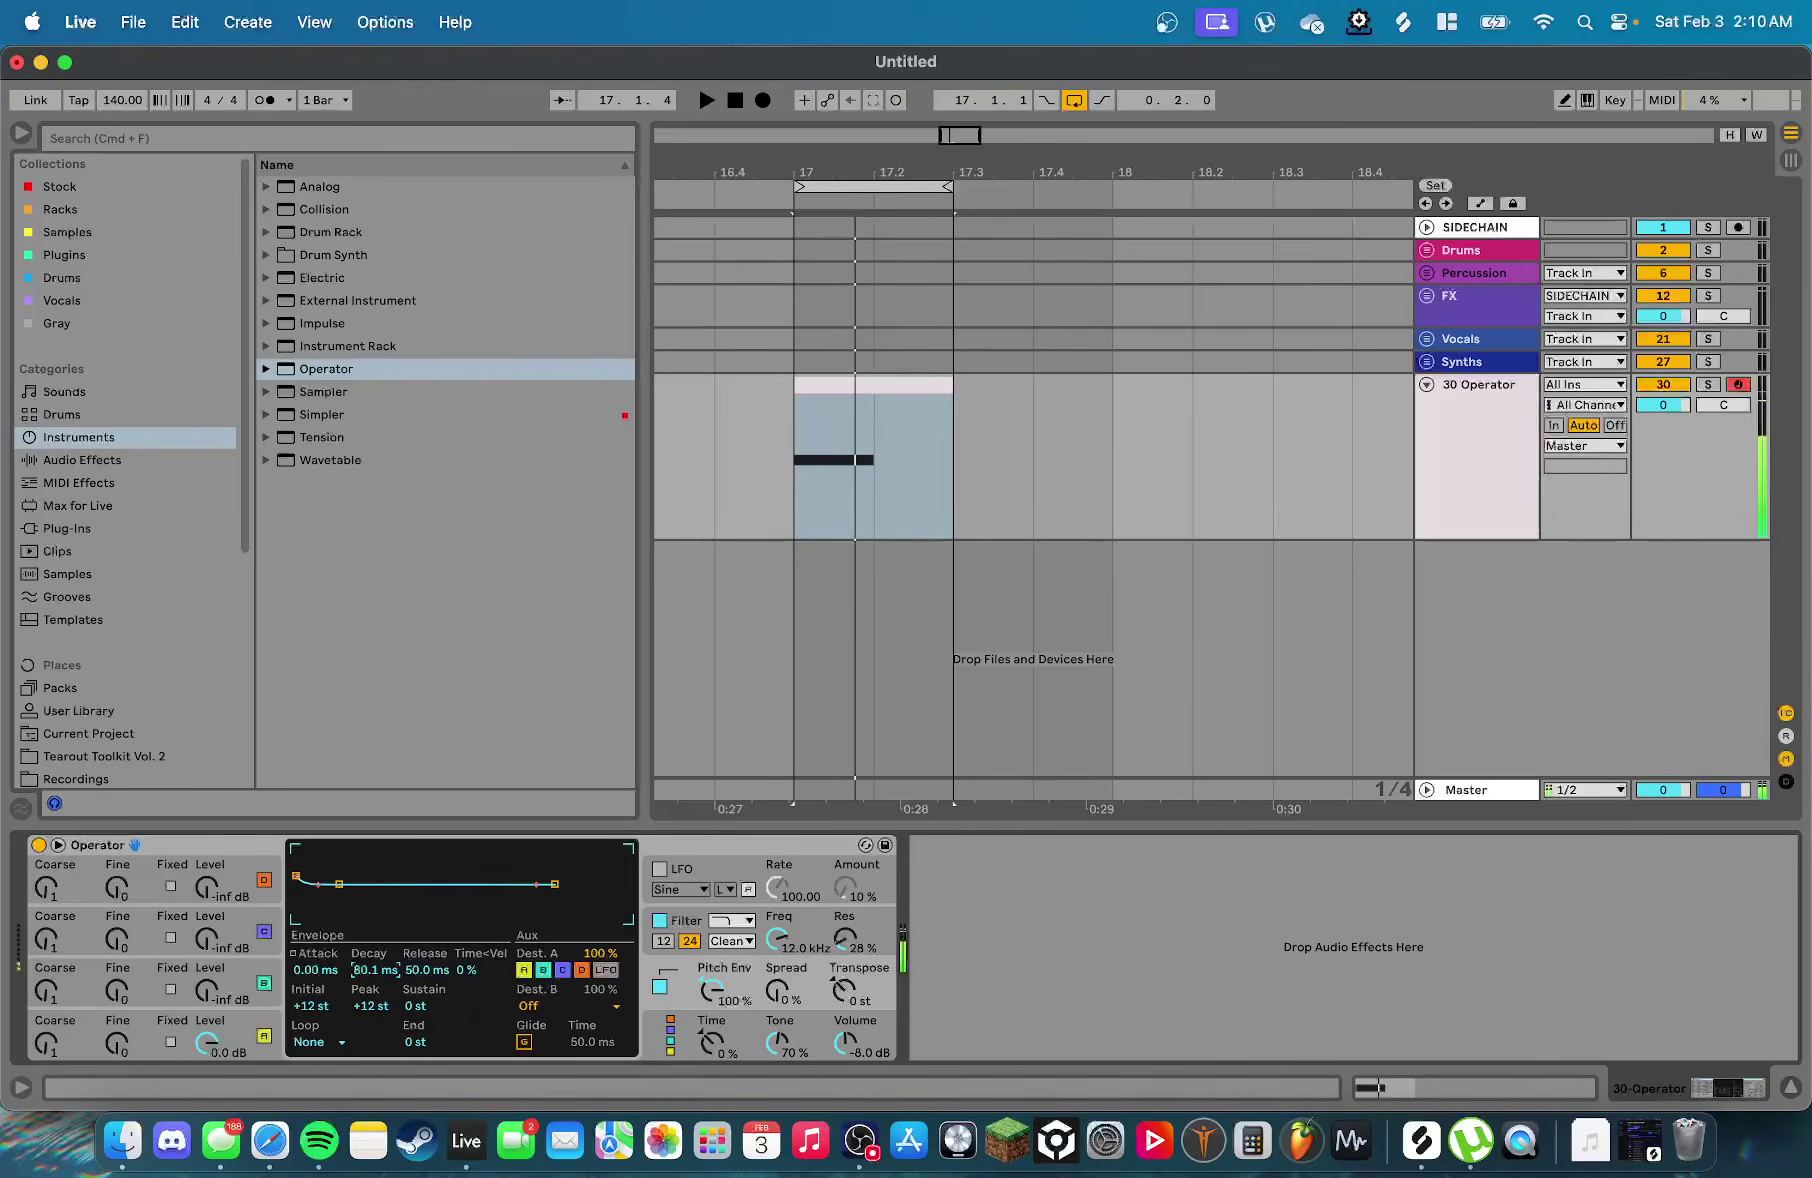
{"action": "type", "text": "80"}
{"action": "key", "text": "Return"}
Try a longer oscillator A envelope with a 53.2 s decay and -27 dB sustain
{"action": "left_click", "coordinate": [175, 1027]}
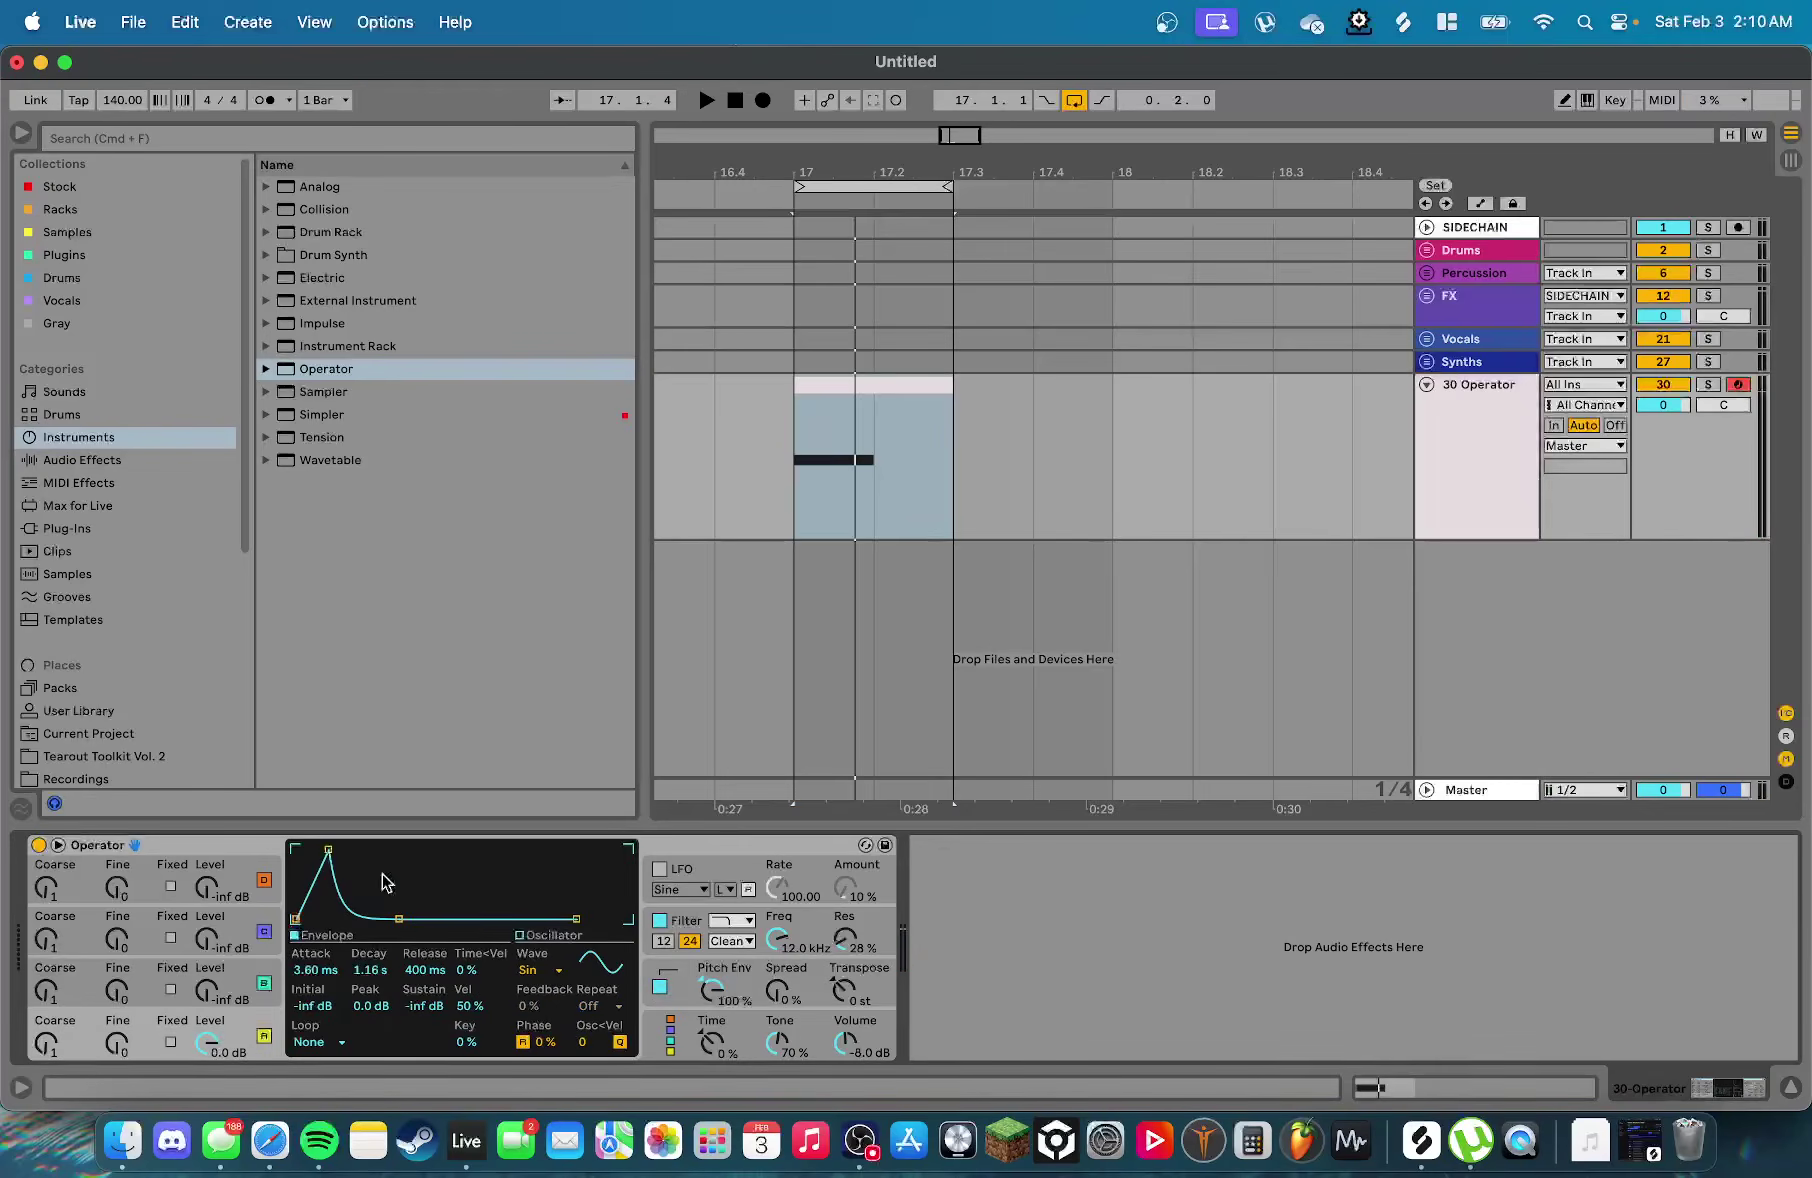
{"action": "key", "text": "space"}
{"action": "left_click_drag", "start_coordinate": [399, 918], "coordinate": [437, 895]}
{"action": "key", "text": "space"}
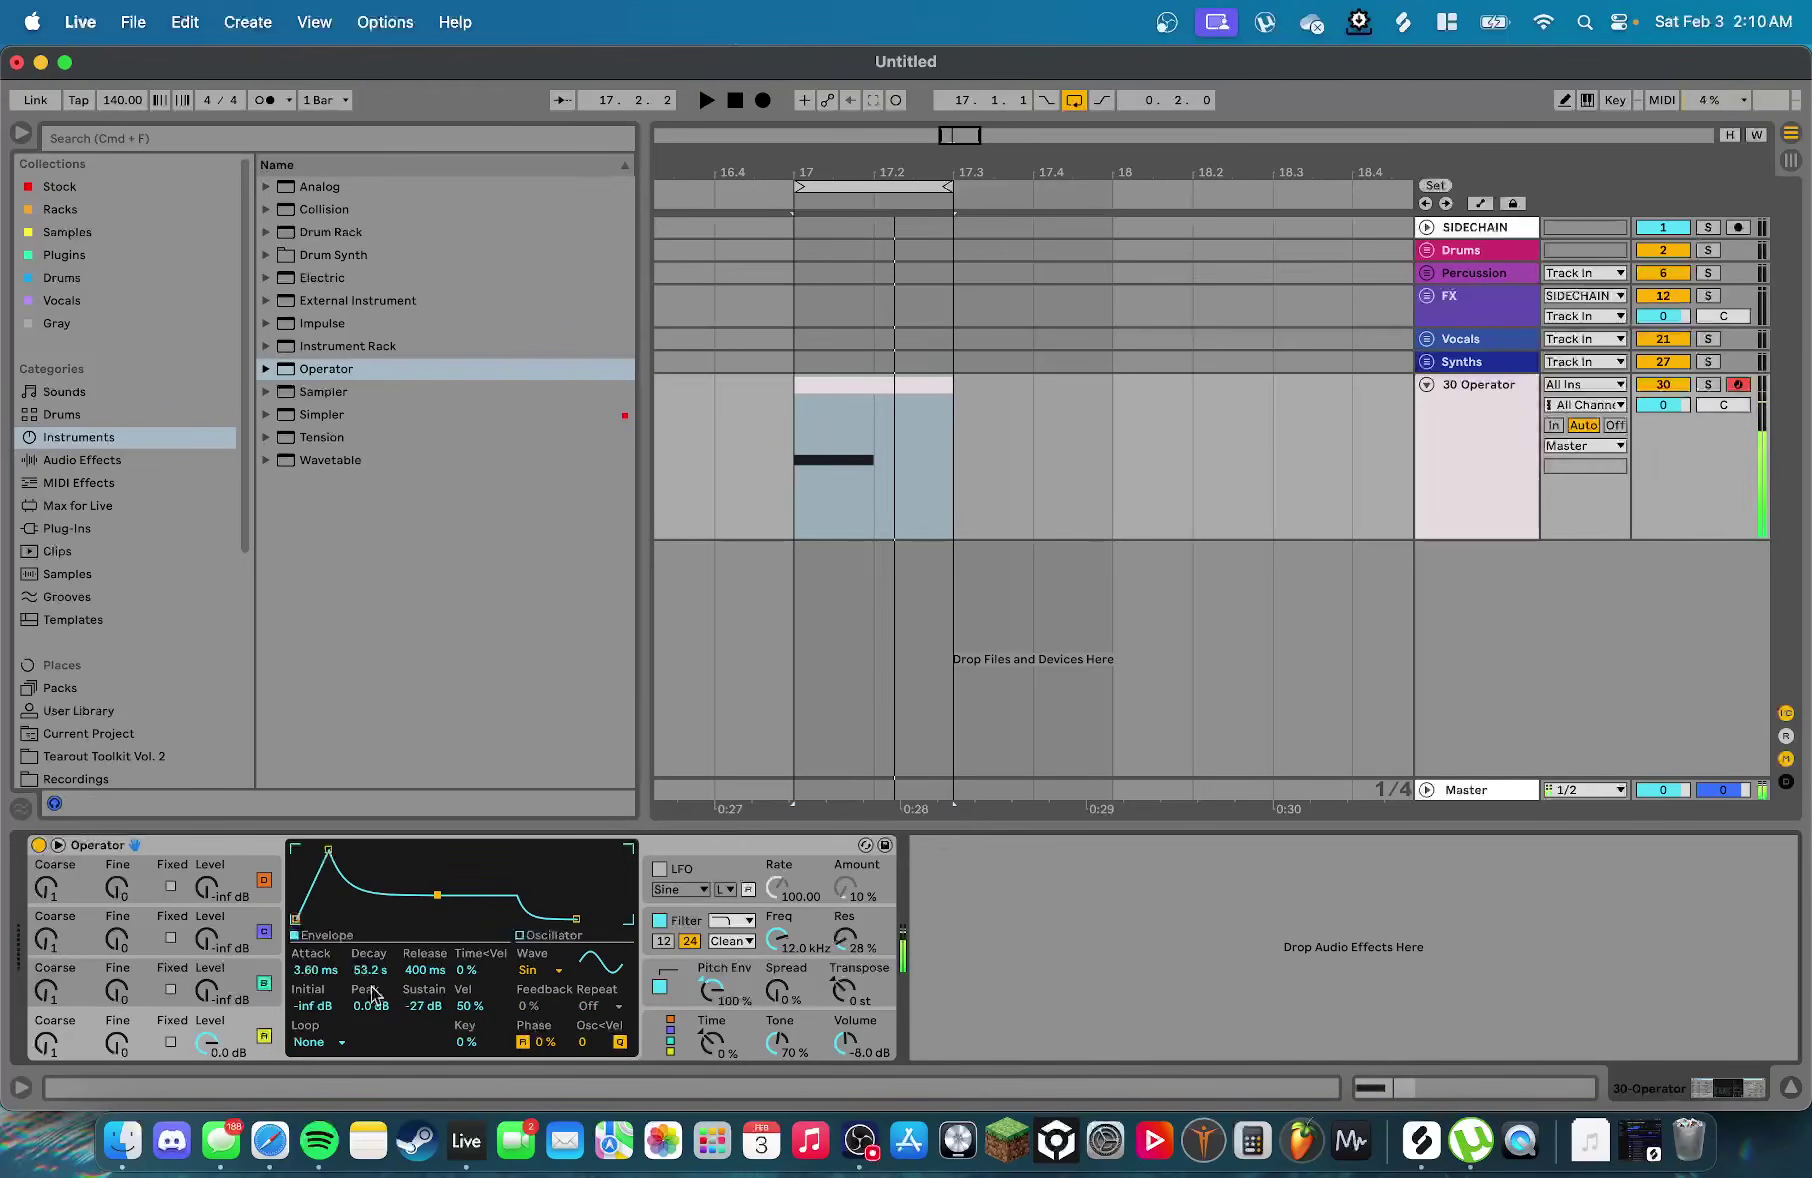
Fine-tune the pitch envelope's decay to 83.0 ms, starting and stopping the loop to compare
{"action": "left_click", "coordinate": [698, 970]}
{"action": "key", "text": "space"}
{"action": "mouse_move", "coordinate": [374, 970]}
{"action": "left_mouse_down"}
{"action": "mouse_move", "coordinate": [374, 934]}
{"action": "mouse_move", "coordinate": [374, 1011]}
{"action": "left_mouse_up"}
{"action": "key", "text": "space"}
{"action": "key", "text": "space"}
{"action": "key", "text": "space"}
{"action": "key", "text": "space"}
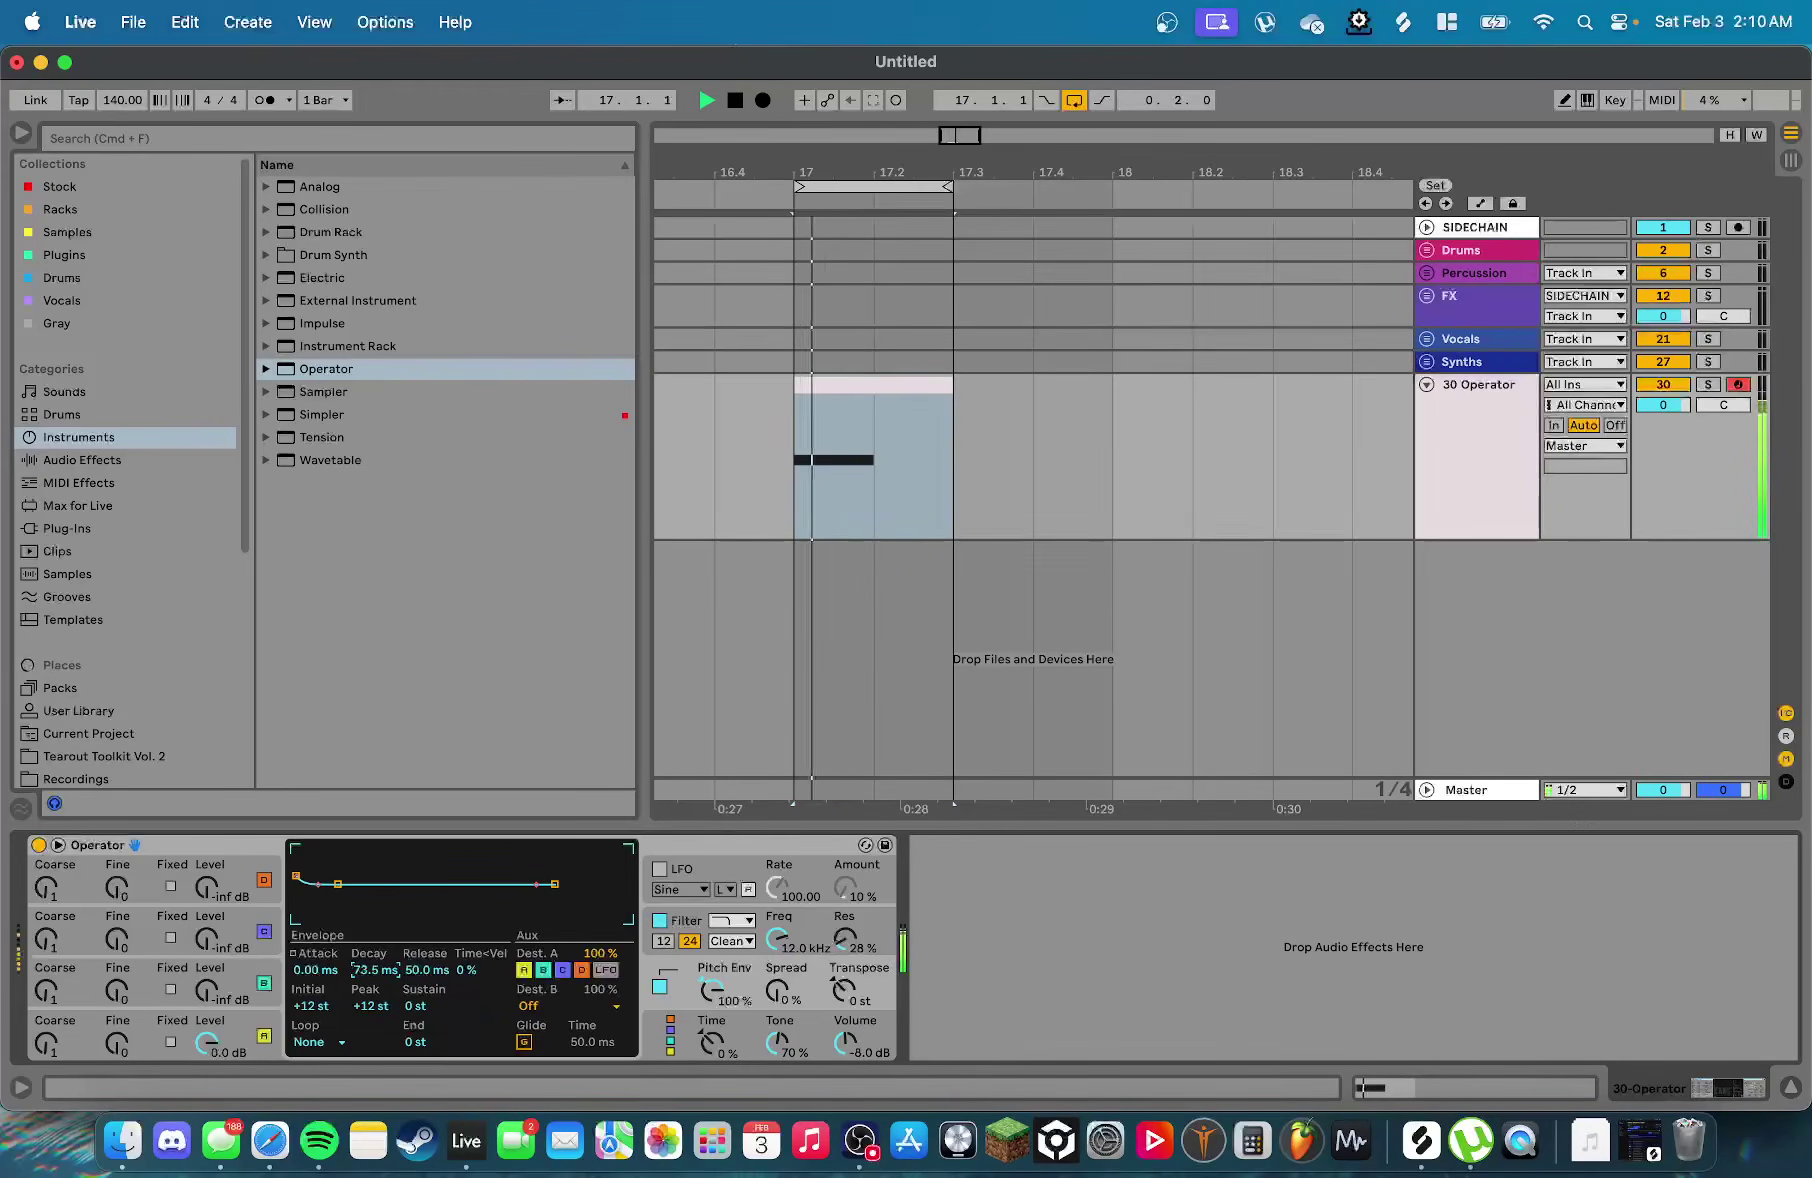
{"action": "key", "text": "space"}
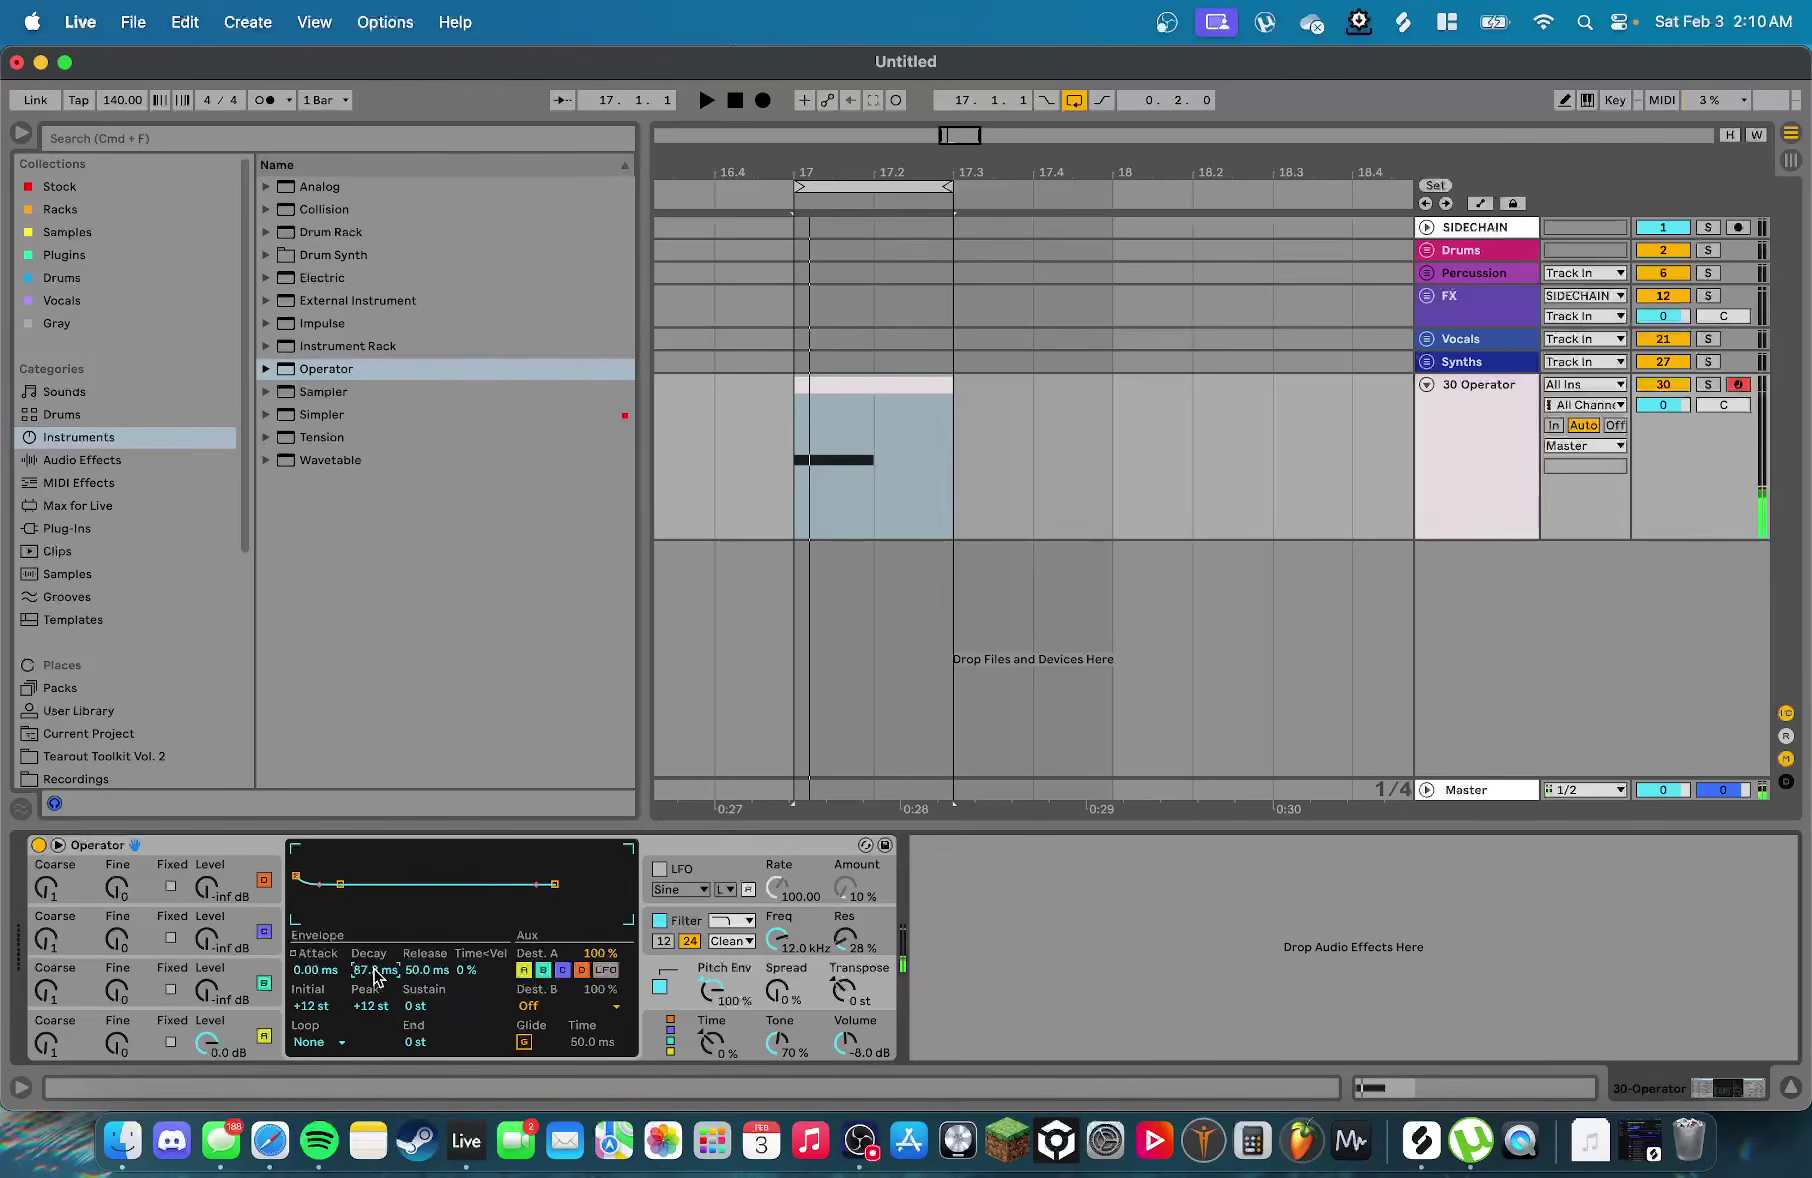
{"action": "key", "text": "space"}
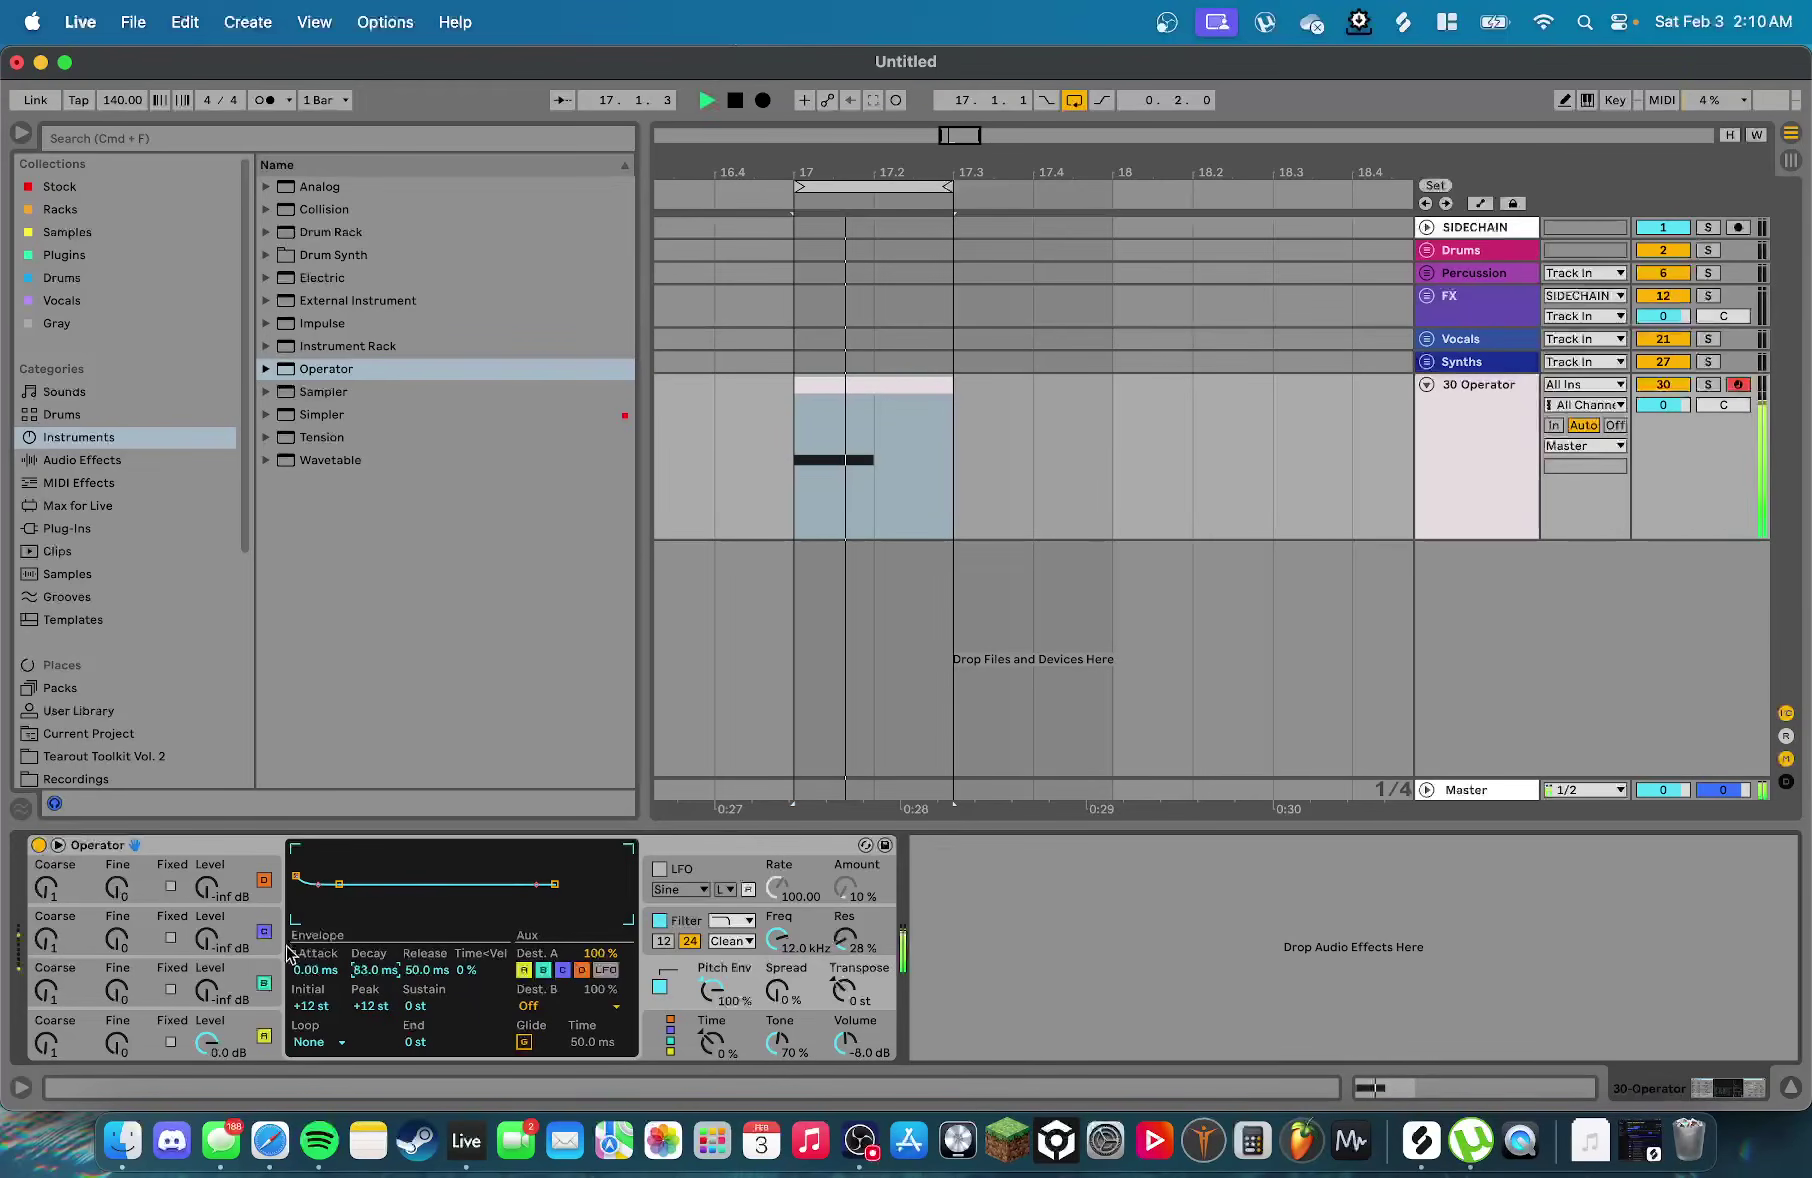
Tighten oscillator A's envelope to a 1.62 ms attack, 1.03 s decay and -inf dB sustain
{"action": "left_click", "coordinate": [157, 976]}
{"action": "left_click_drag", "start_coordinate": [437, 894], "coordinate": [430, 918]}
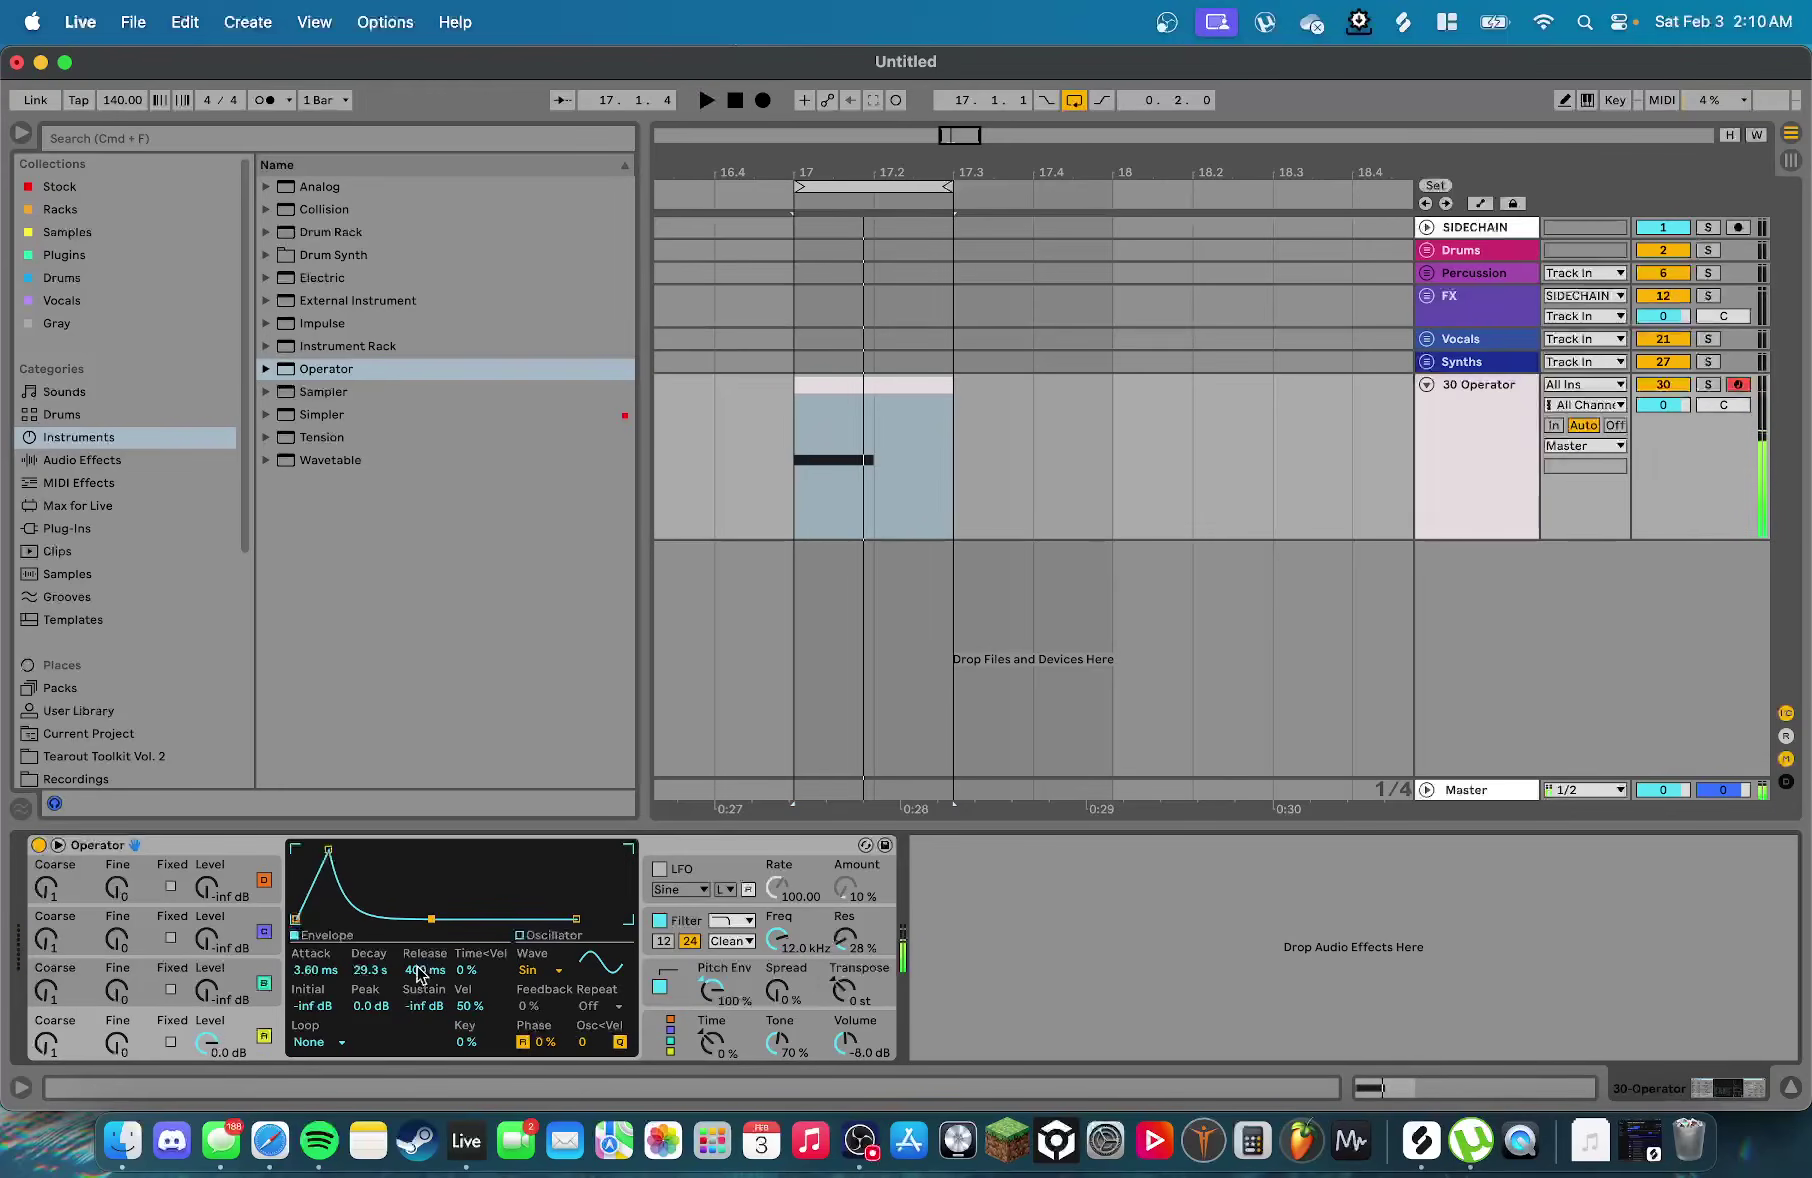
{"action": "left_click_drag", "start_coordinate": [328, 849], "coordinate": [321, 849]}
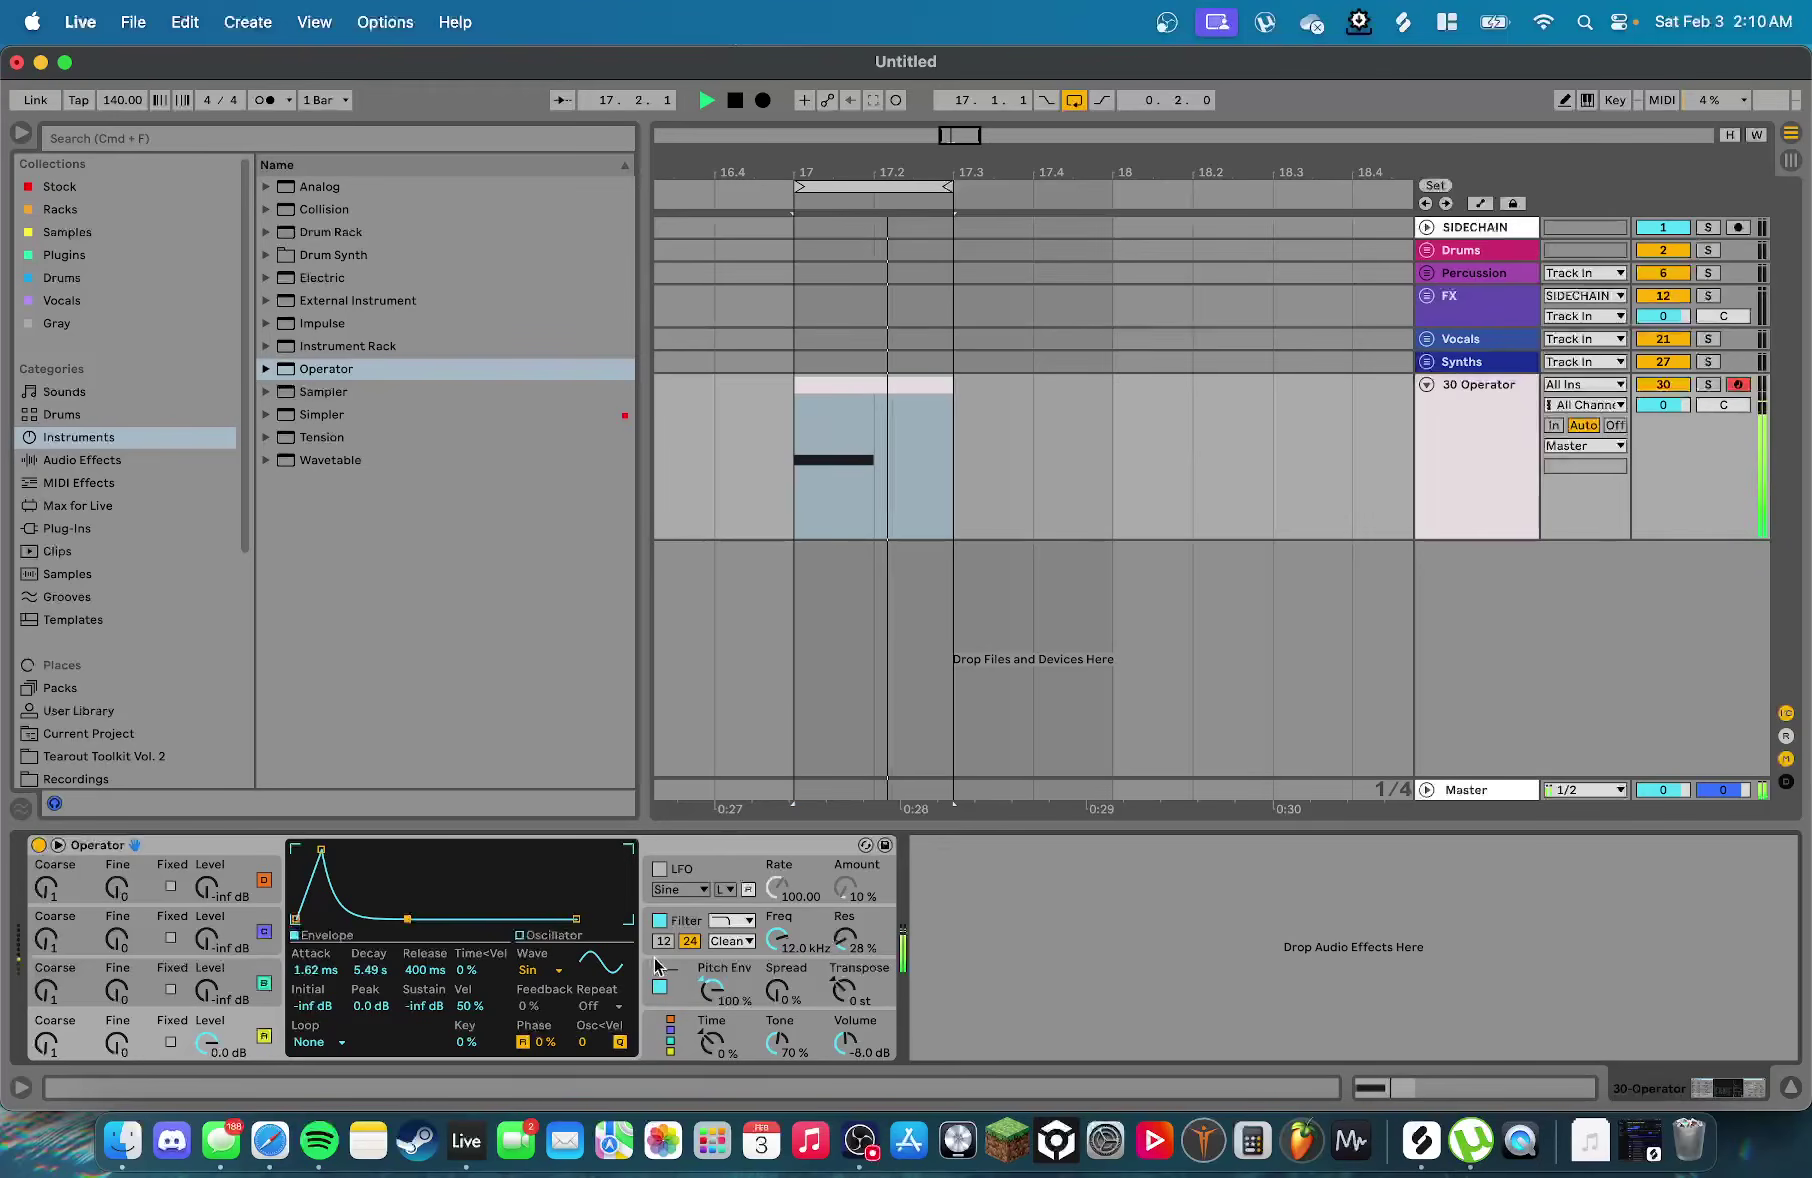
{"action": "left_click_drag", "start_coordinate": [406, 918], "coordinate": [390, 918]}
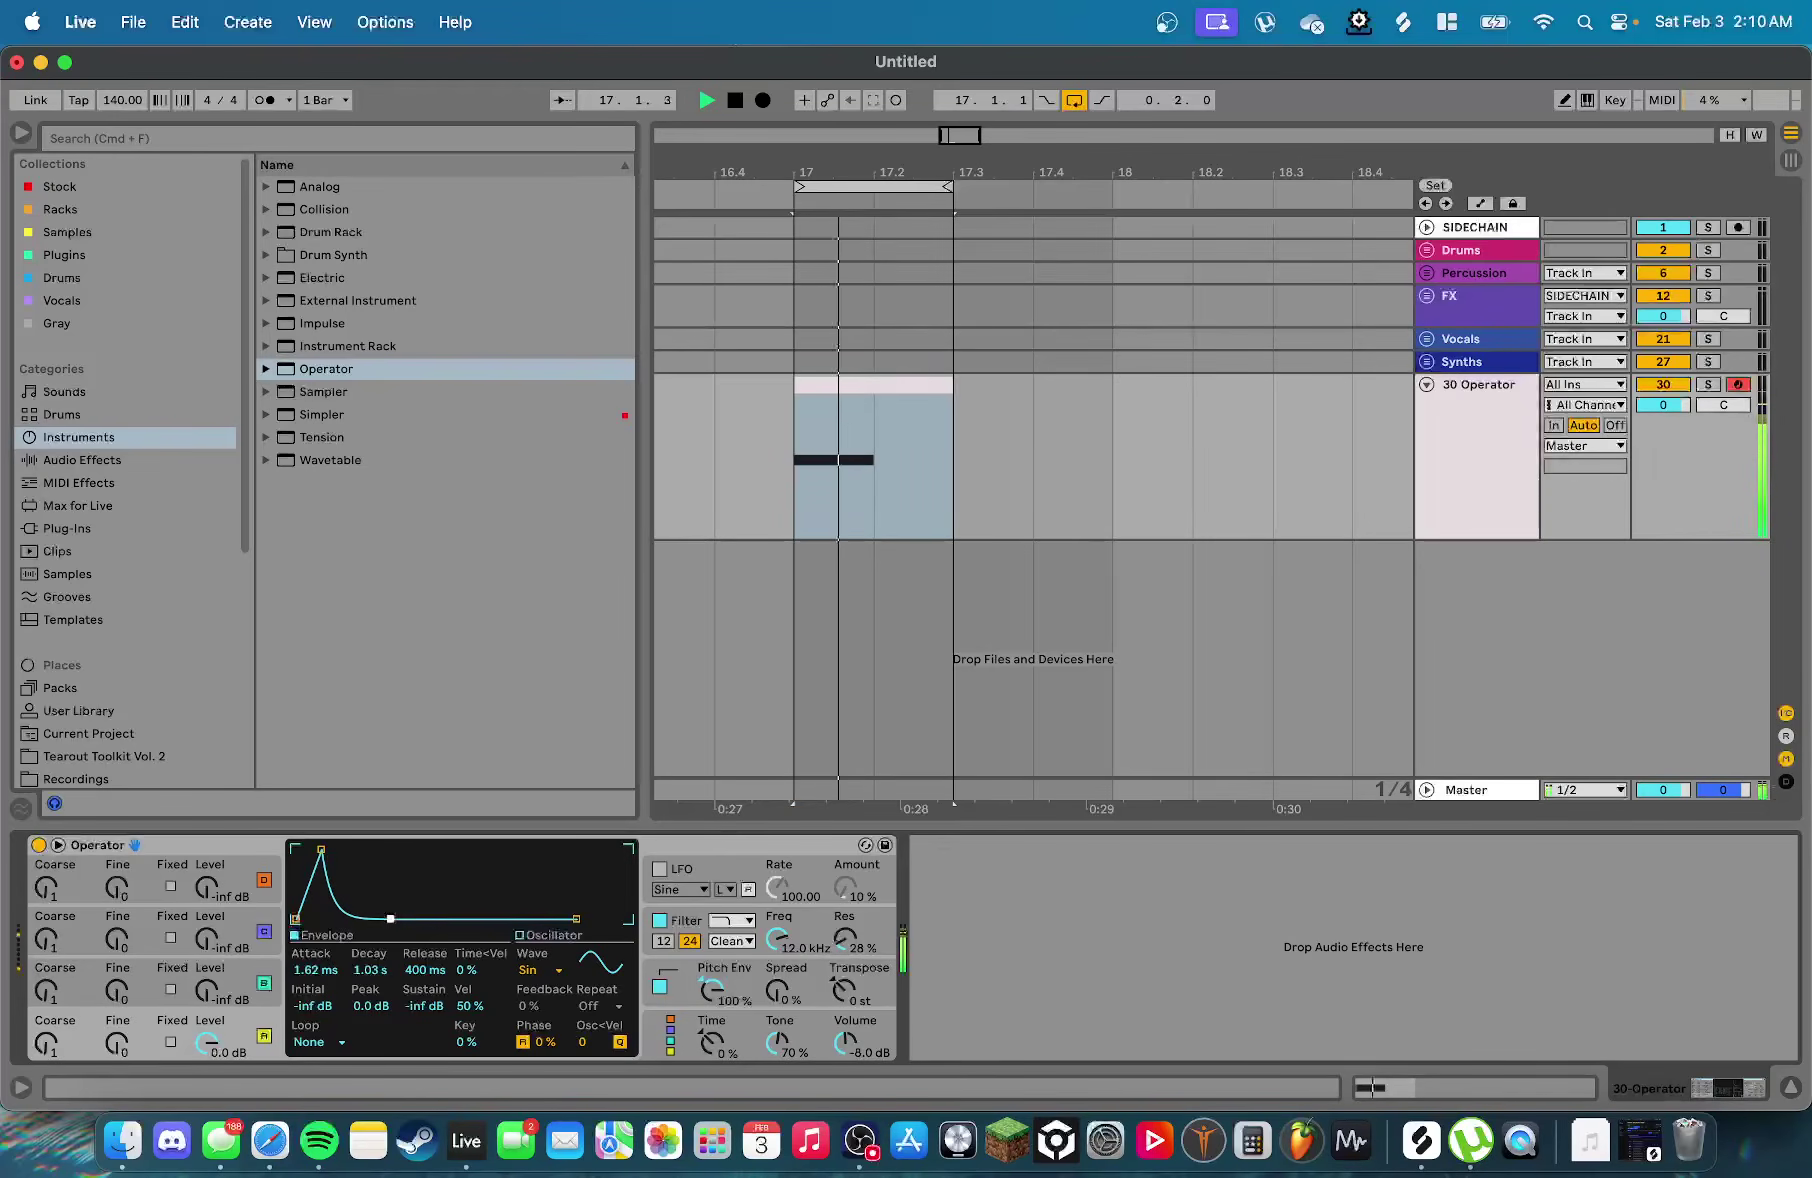
{"action": "key", "text": "space"}
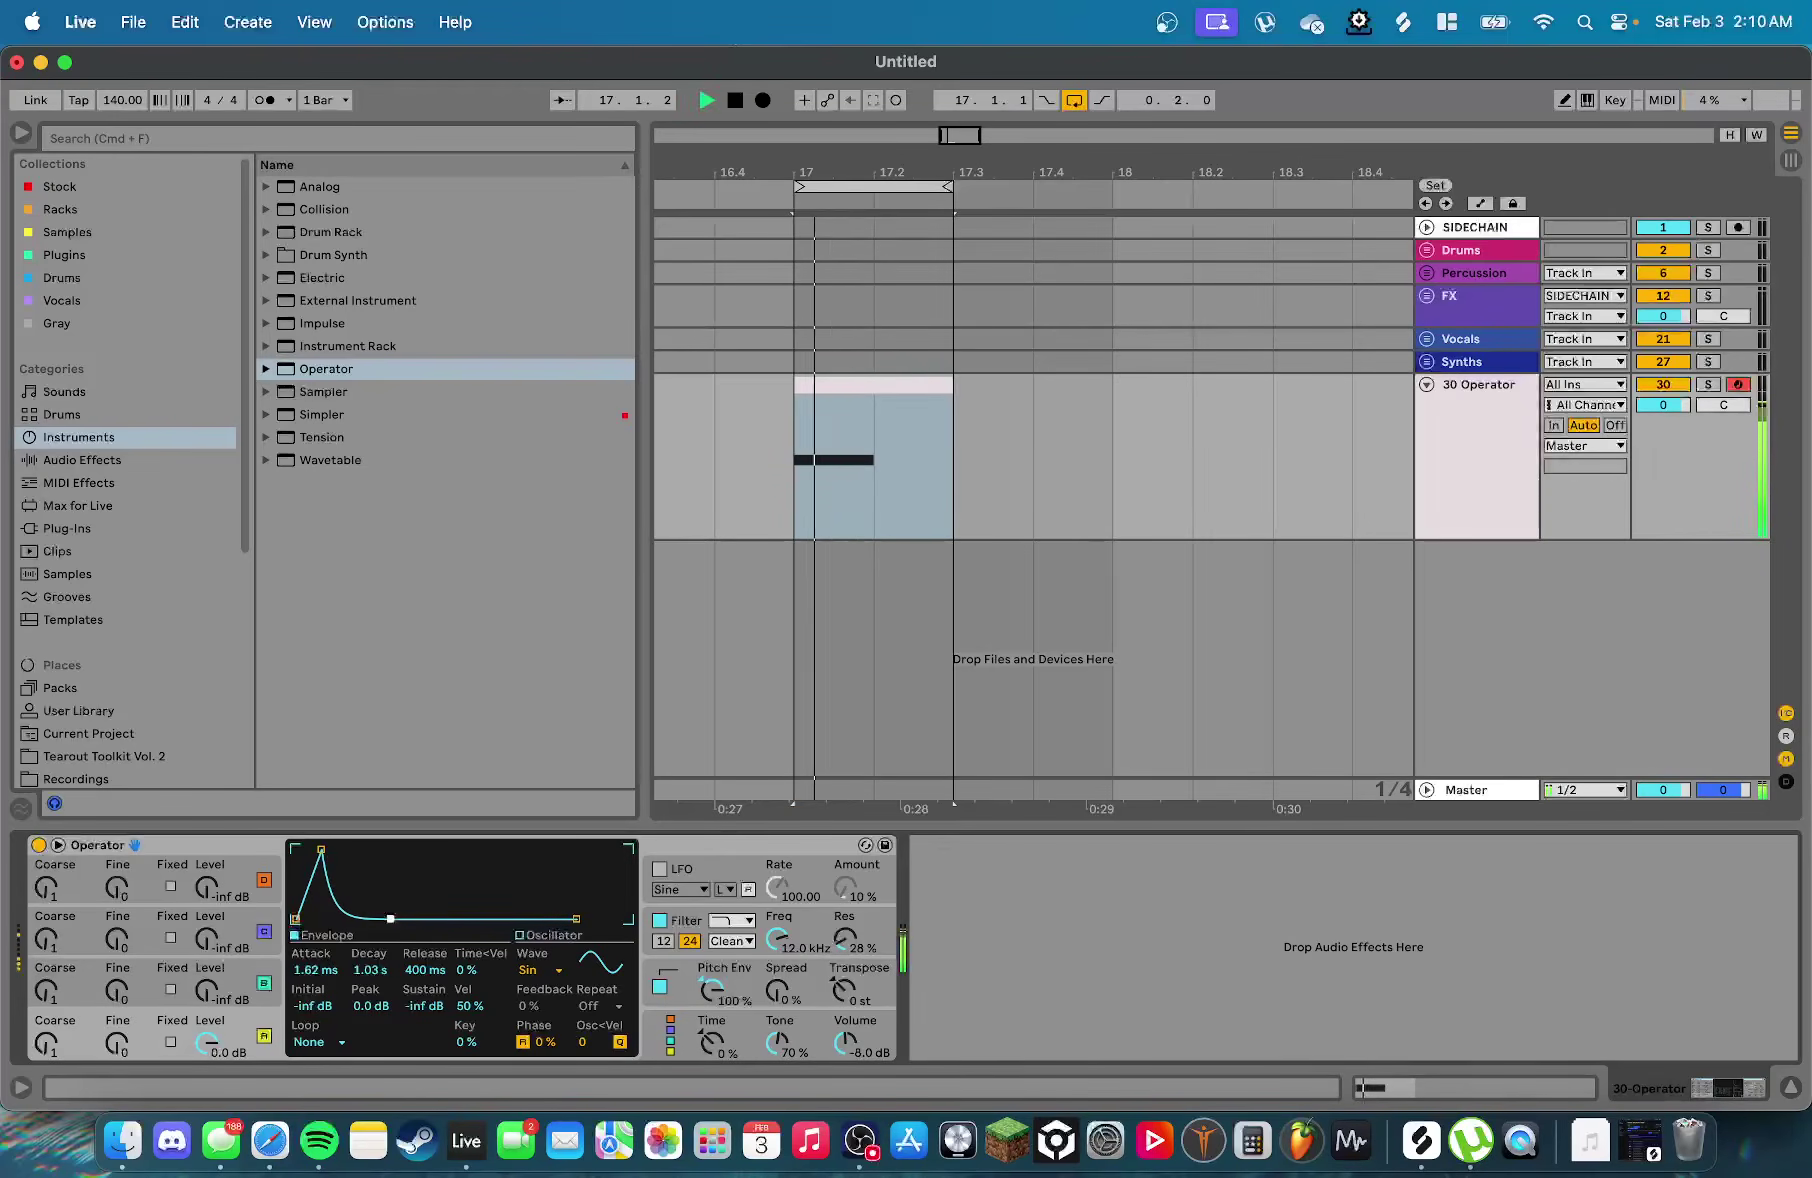
Show Operator's filter settings and view the available filter types without changing the type
{"action": "left_click", "coordinate": [682, 918]}
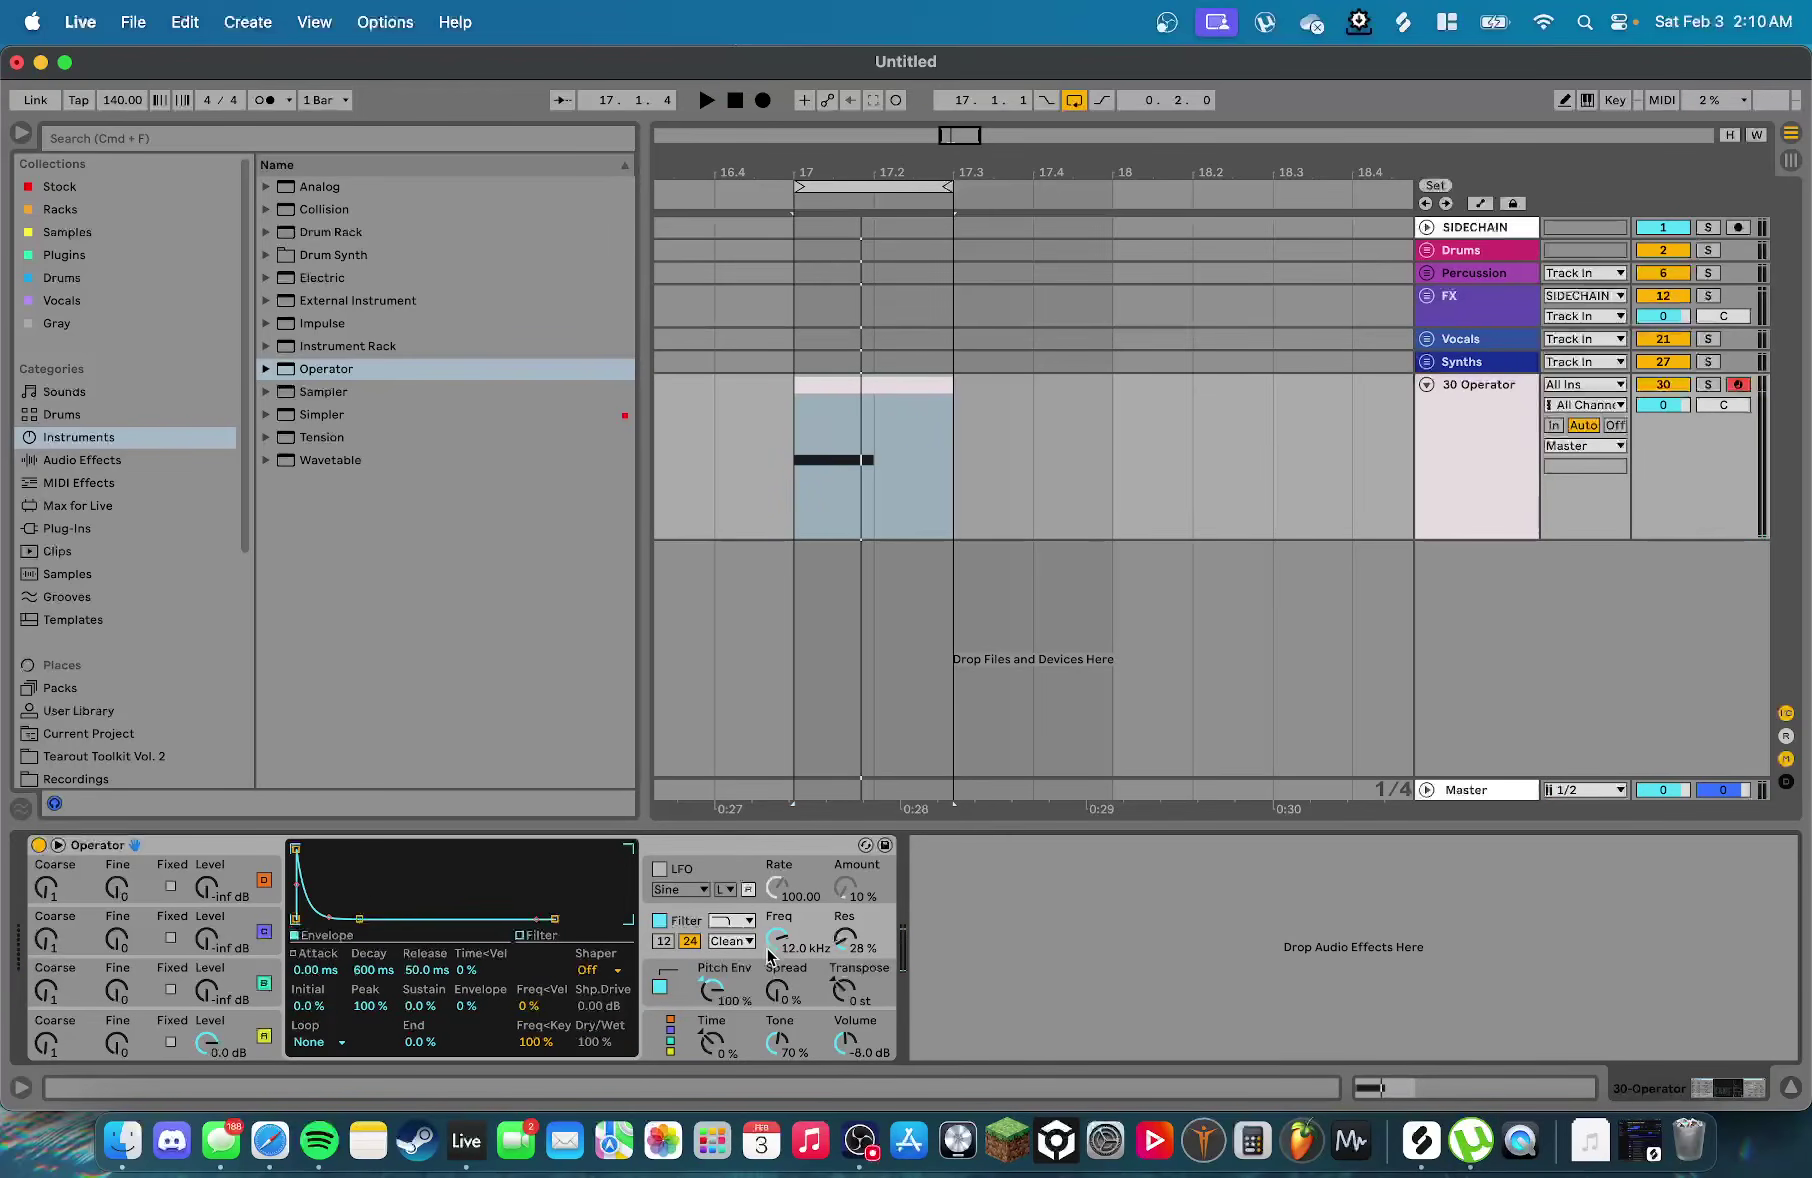
{"action": "left_click", "coordinate": [741, 925]}
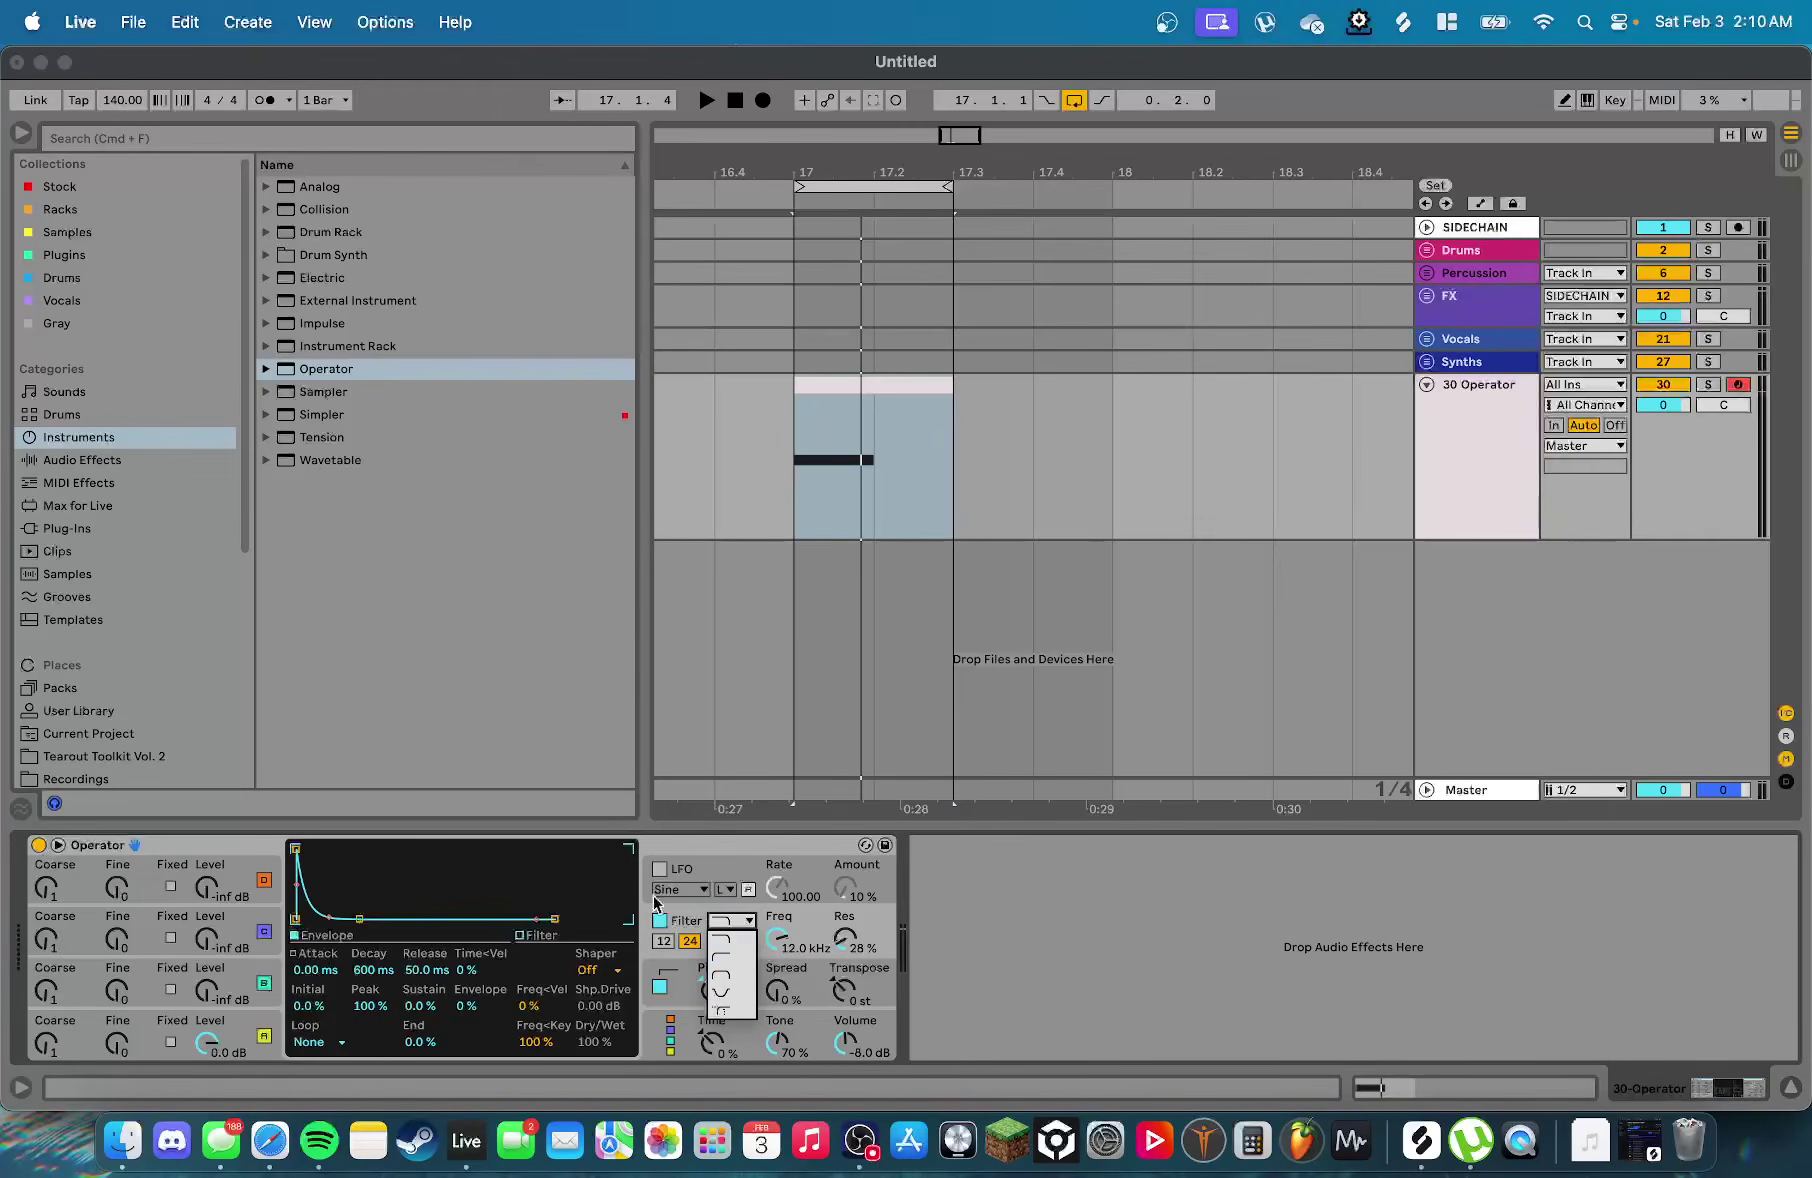
{"action": "left_click", "coordinate": [739, 913]}
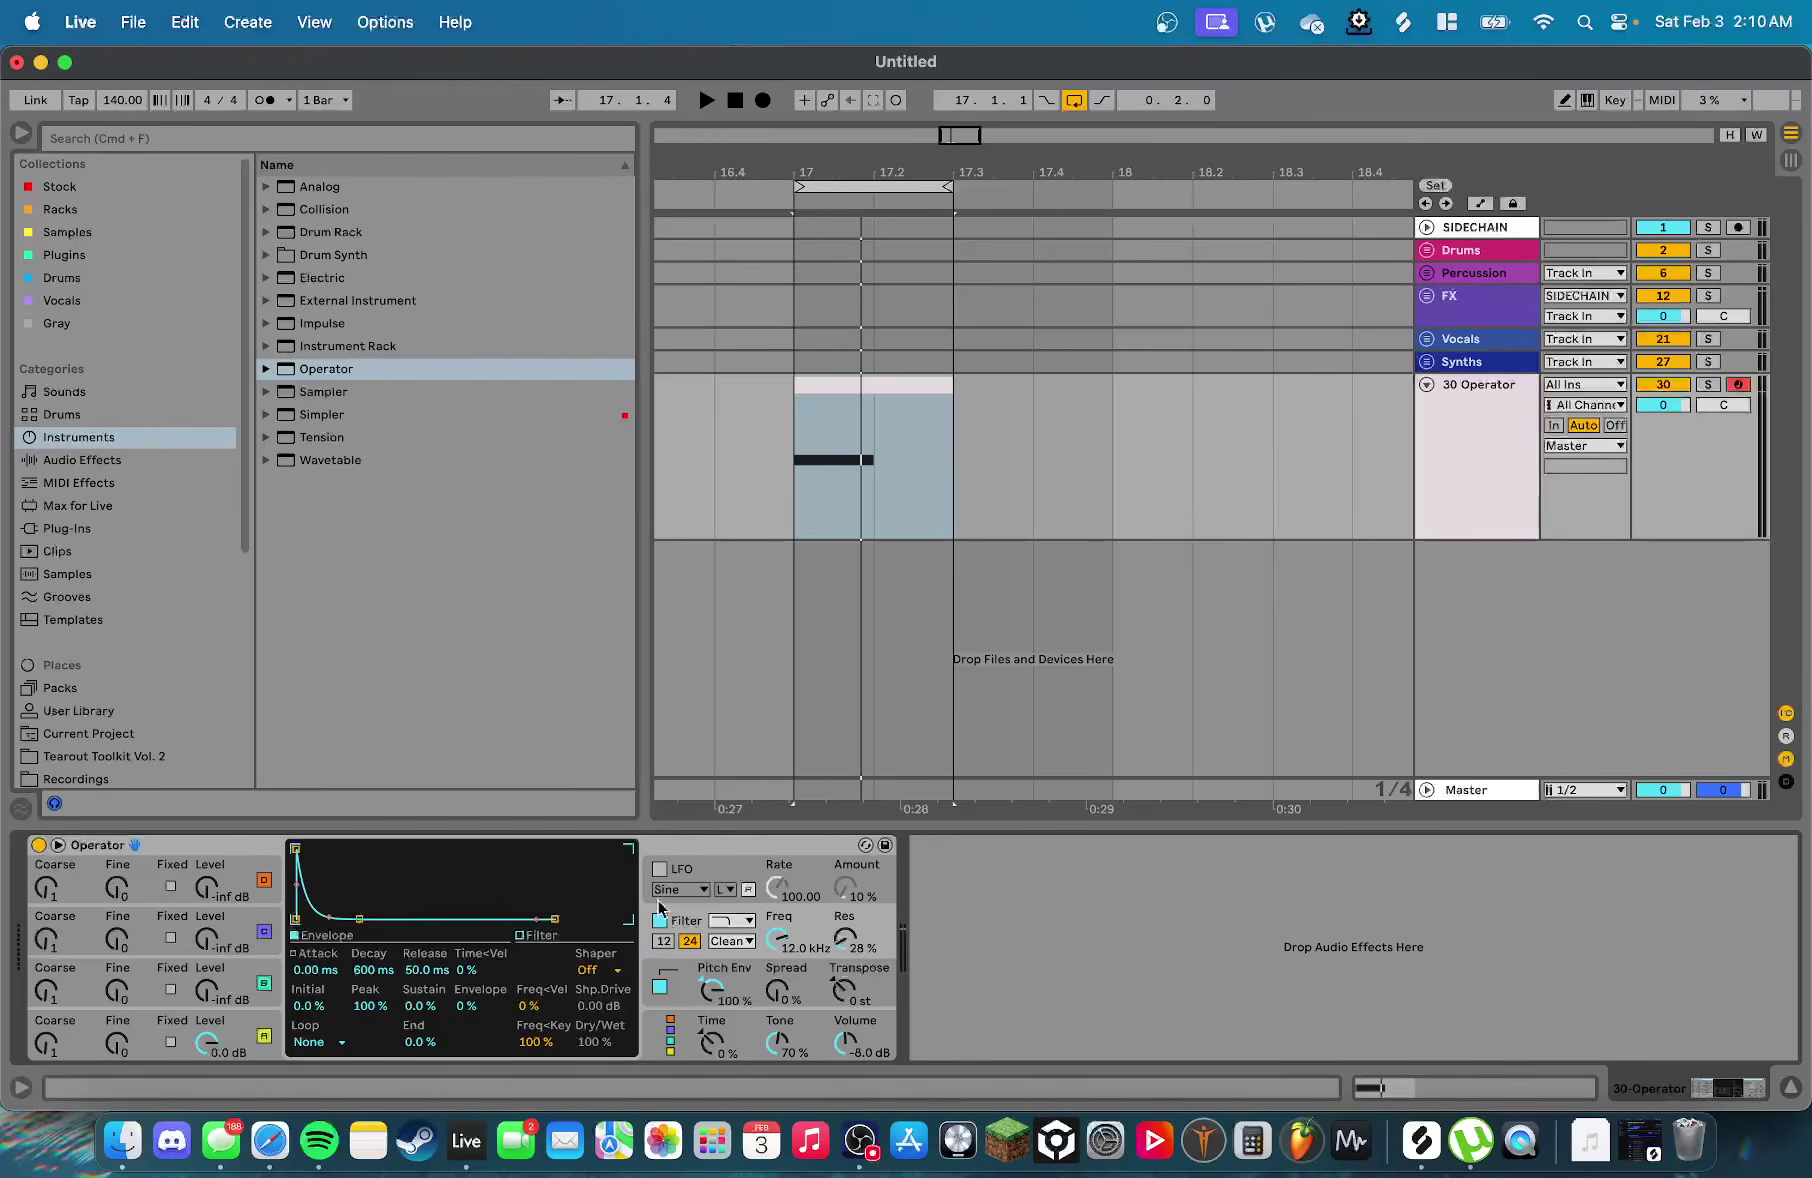
Try a filter resonance of 15 % during playback and undo the change
{"action": "left_click_drag", "start_coordinate": [845, 937], "coordinate": [845, 870]}
{"action": "key", "text": "space"}
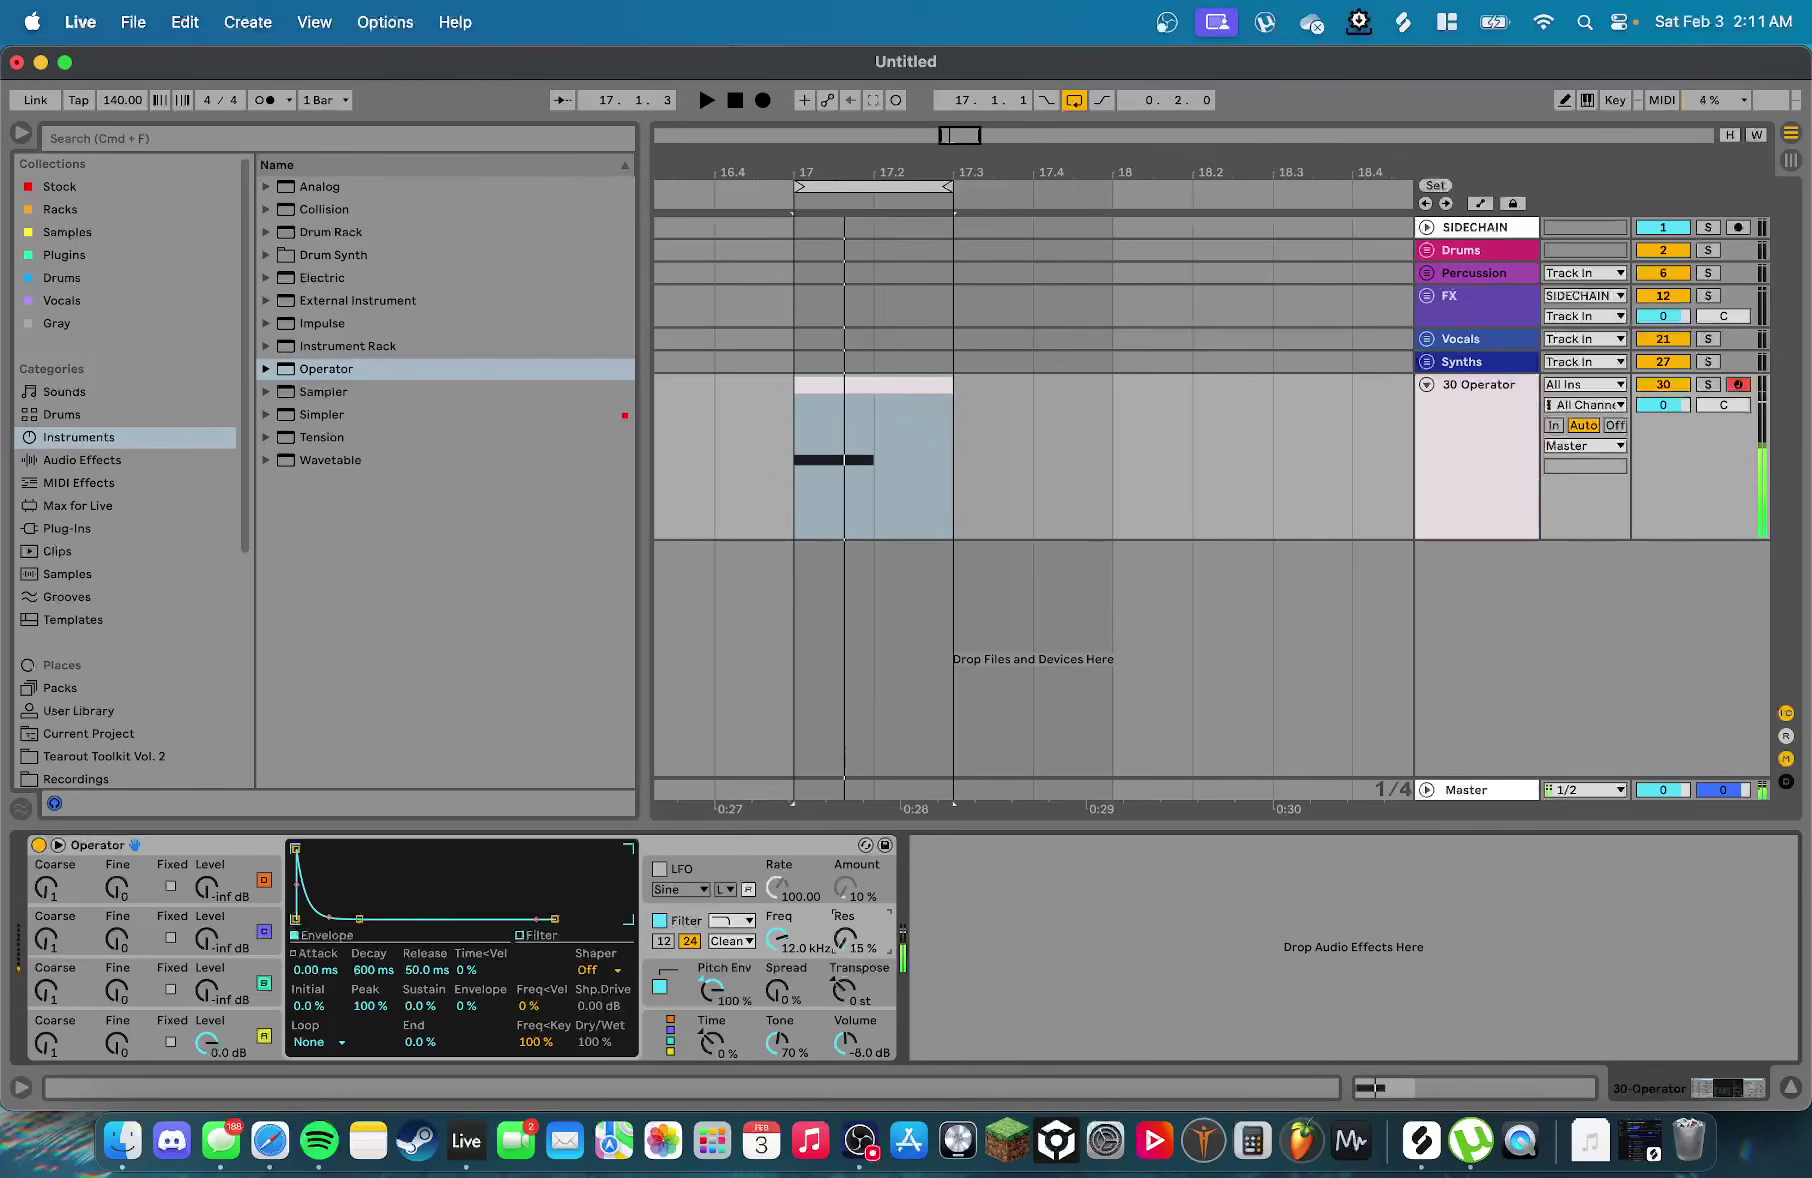
{"action": "key", "text": "super+z"}
{"action": "key", "text": "super+z"}
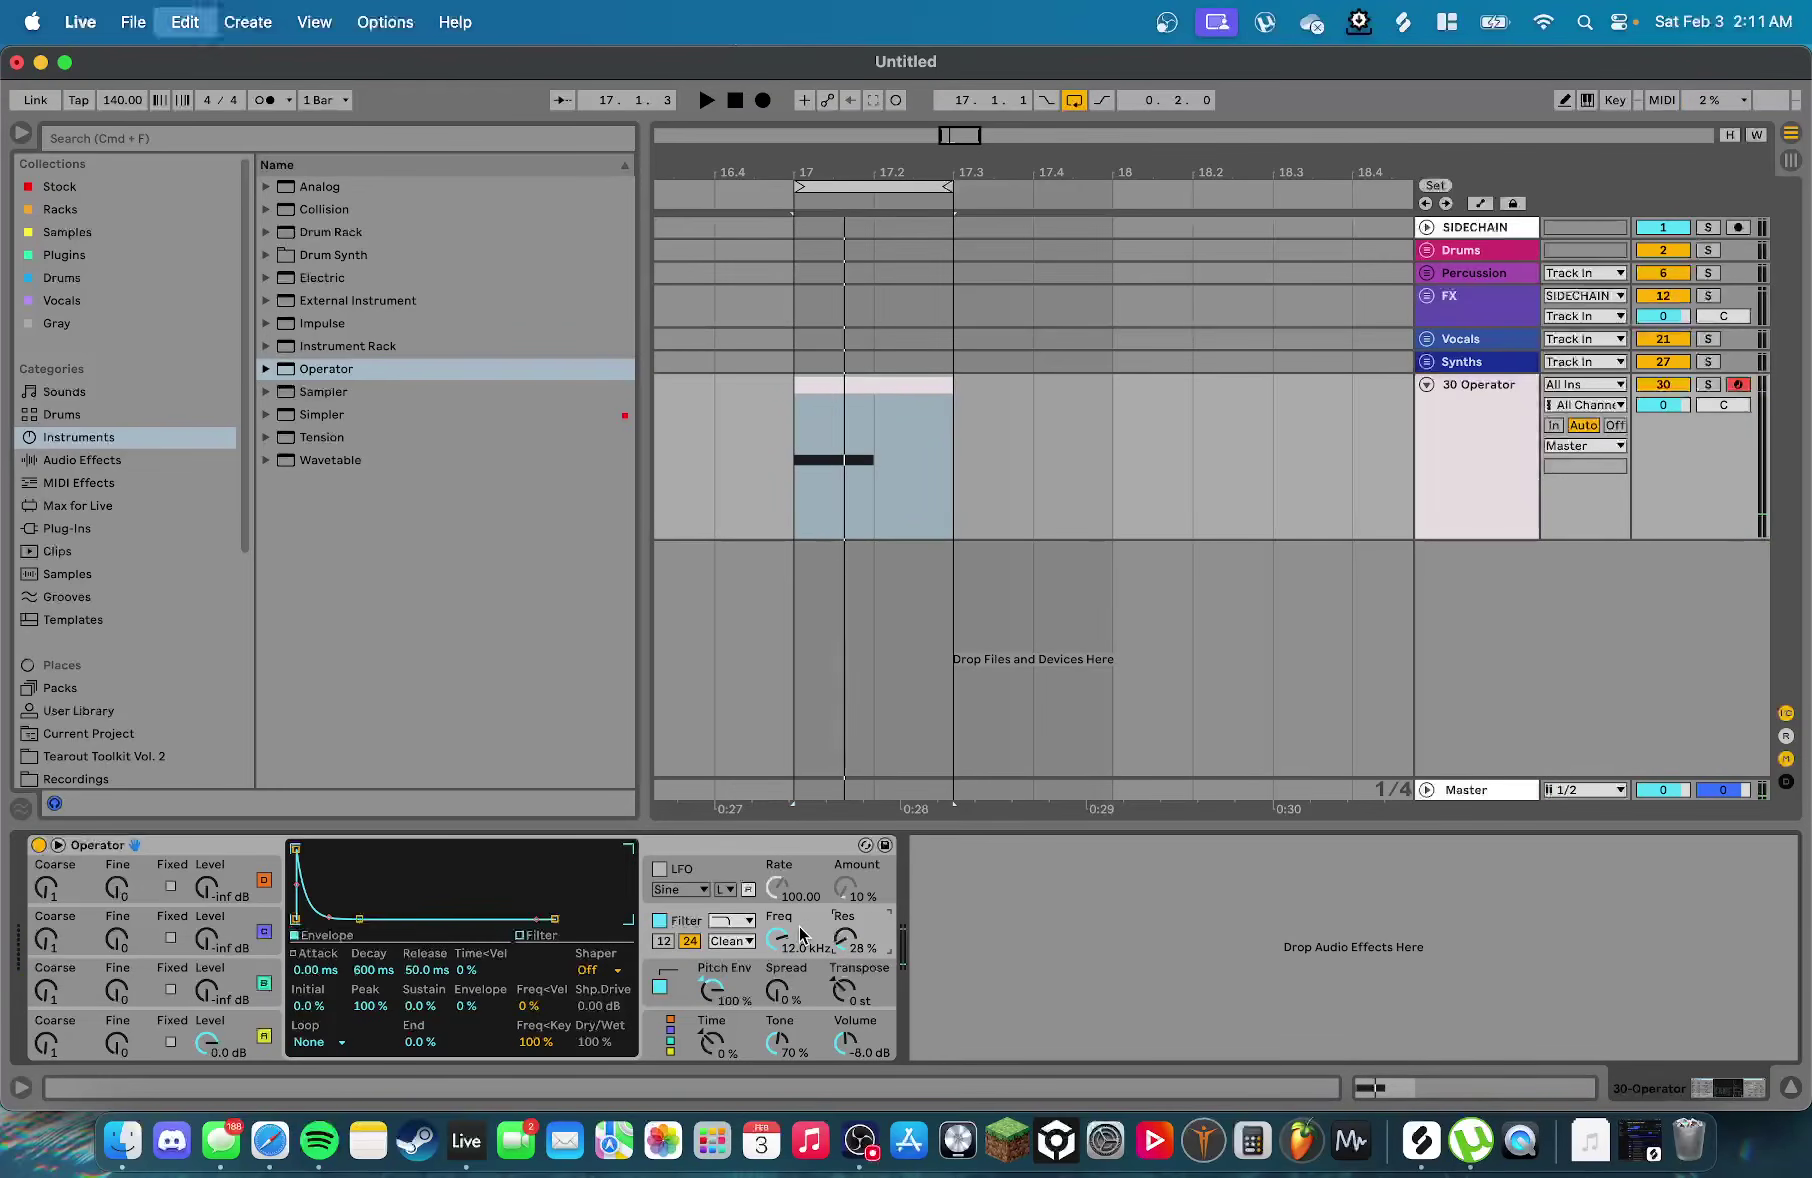
Sweep the filter frequency while the loop plays and settle on 12.3 kHz
{"action": "key", "text": "space"}
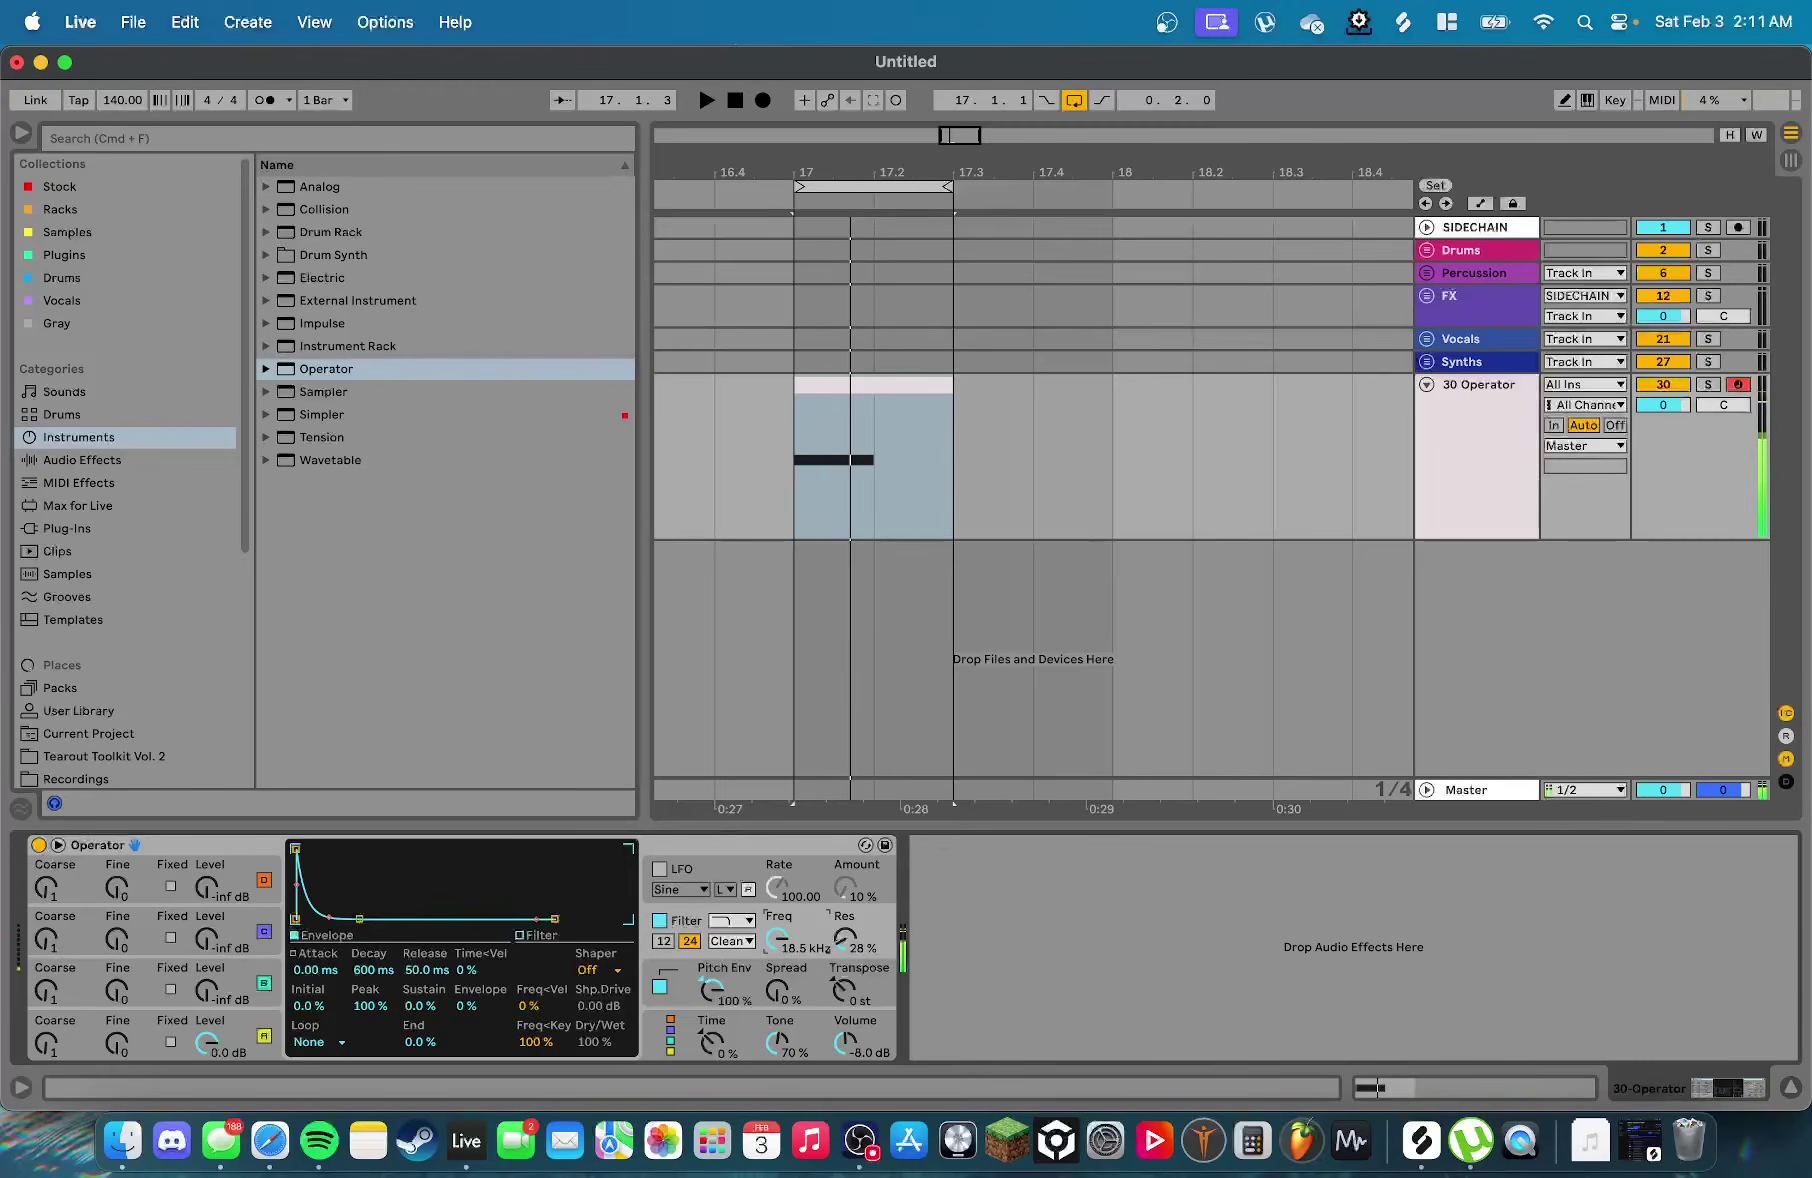
{"action": "key", "text": "super+z"}
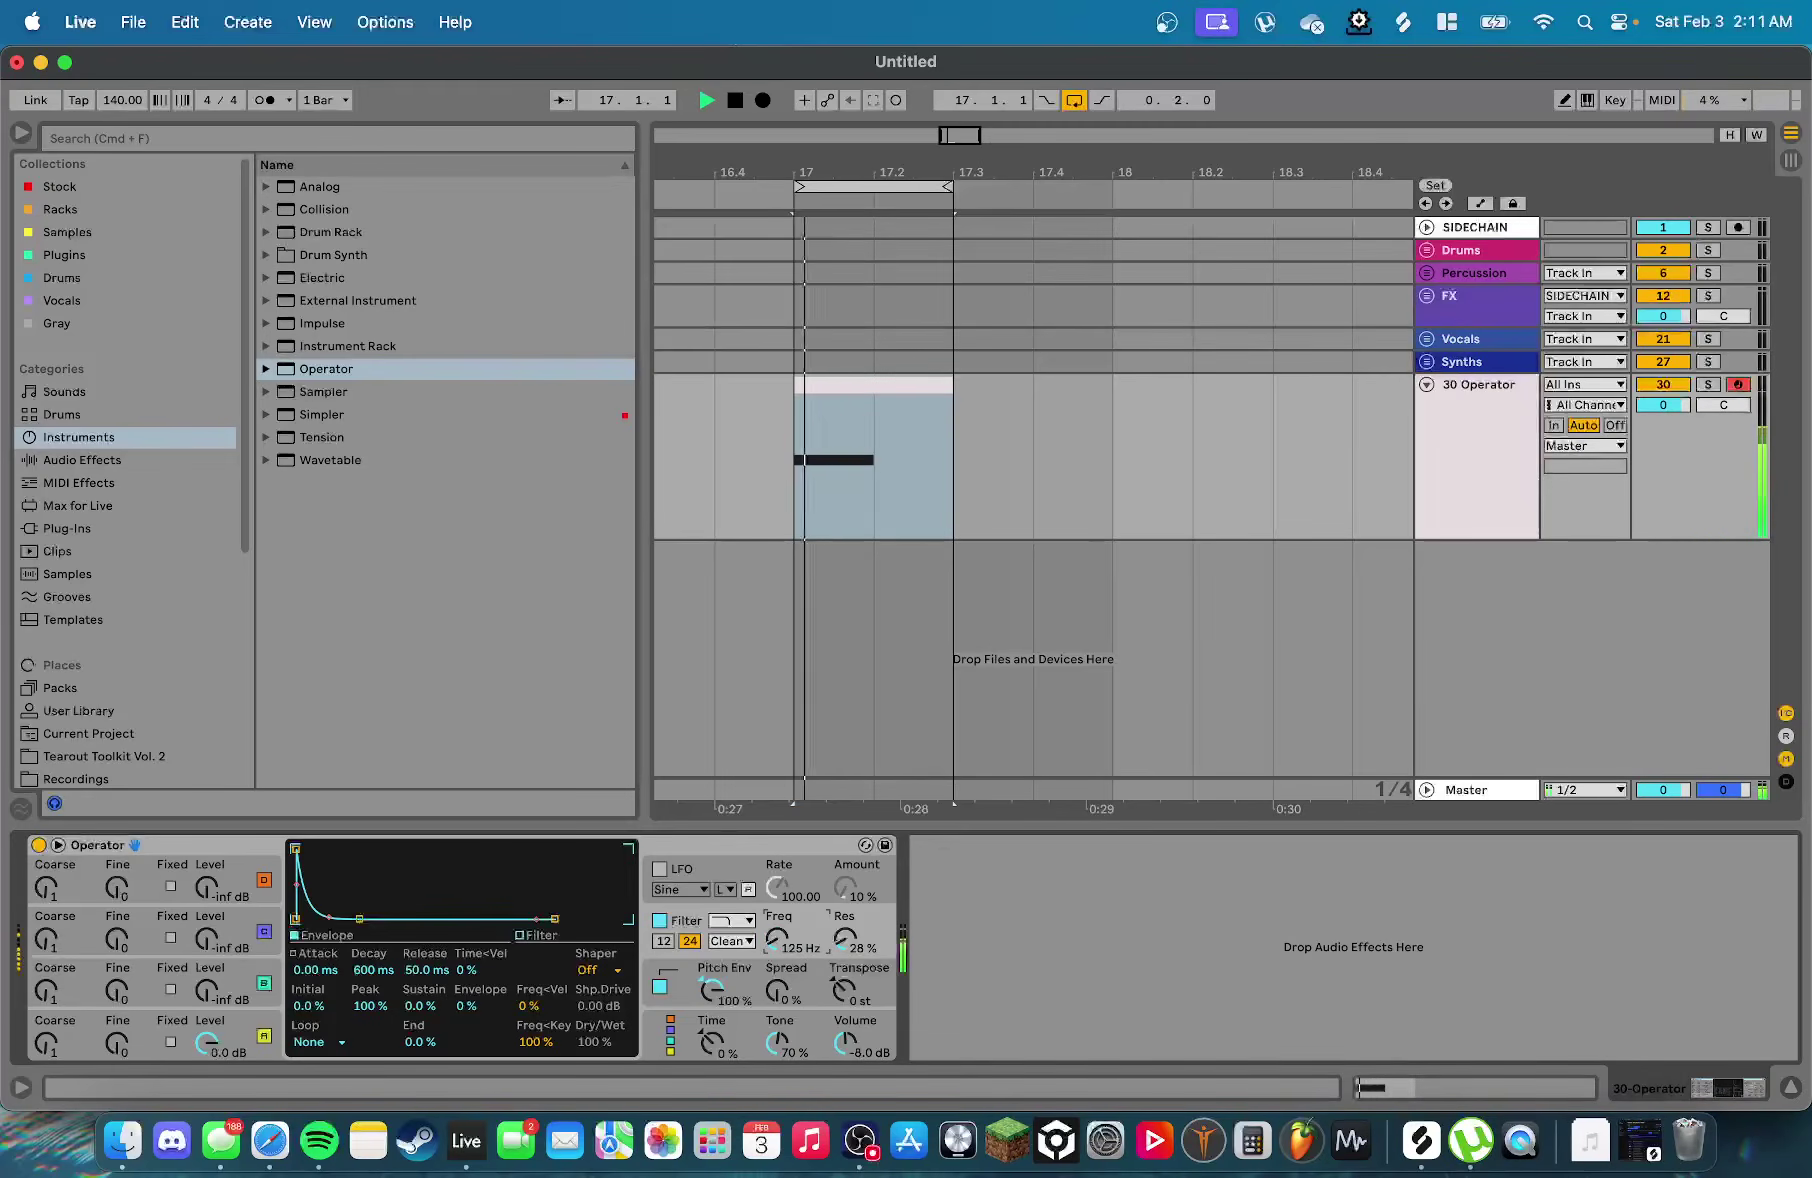
{"action": "mouse_move", "coordinate": [777, 939]}
{"action": "left_mouse_down"}
{"action": "mouse_move", "coordinate": [777, 956]}
{"action": "mouse_move", "coordinate": [777, 932]}
{"action": "left_mouse_up"}
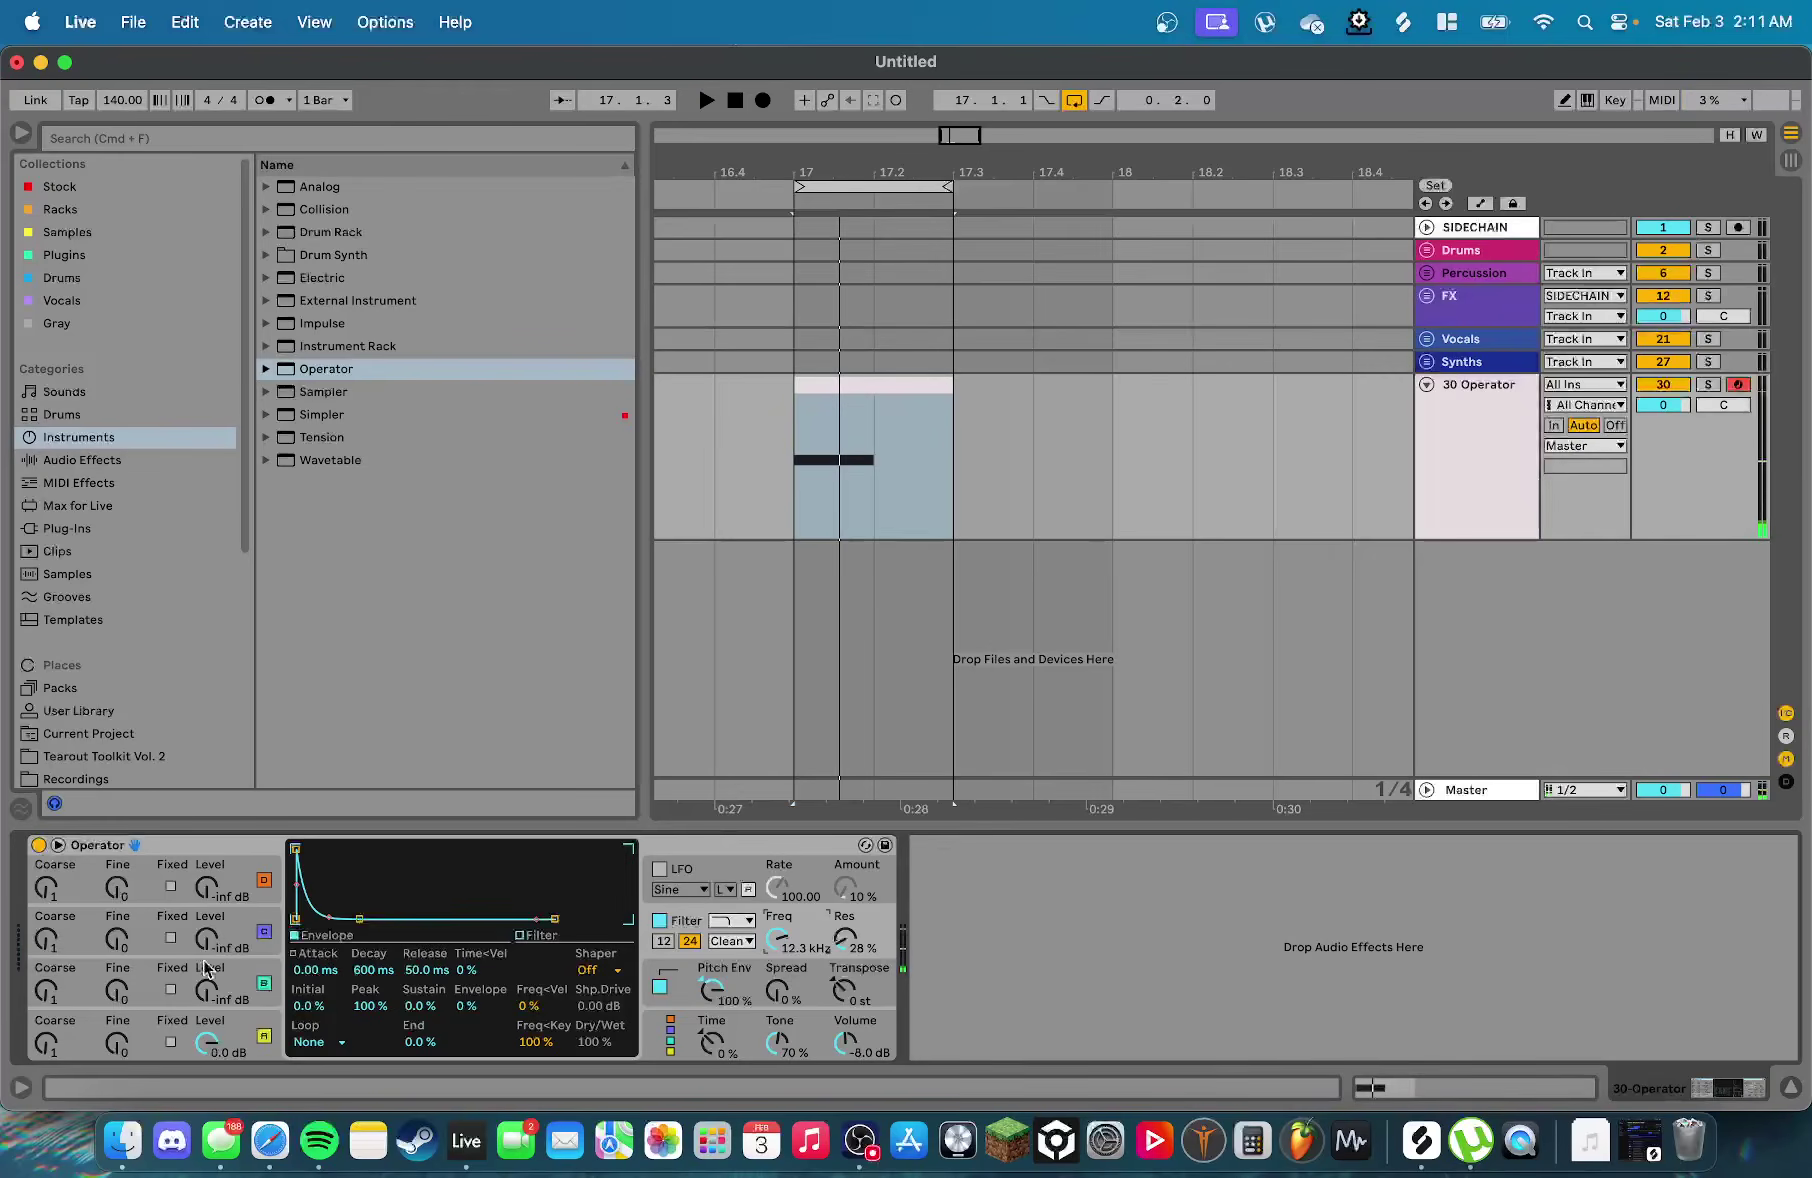
Shape oscillator B's envelope with a 2.11 ms attack, 445 ms decay and -inf dB sustain
{"action": "left_click", "coordinate": [200, 1005]}
{"action": "left_click_drag", "start_coordinate": [357, 890], "coordinate": [355, 918]}
{"action": "left_click_drag", "start_coordinate": [297, 850], "coordinate": [324, 850]}
{"action": "left_click_drag", "start_coordinate": [378, 918], "coordinate": [384, 918]}
{"action": "key", "text": "space"}
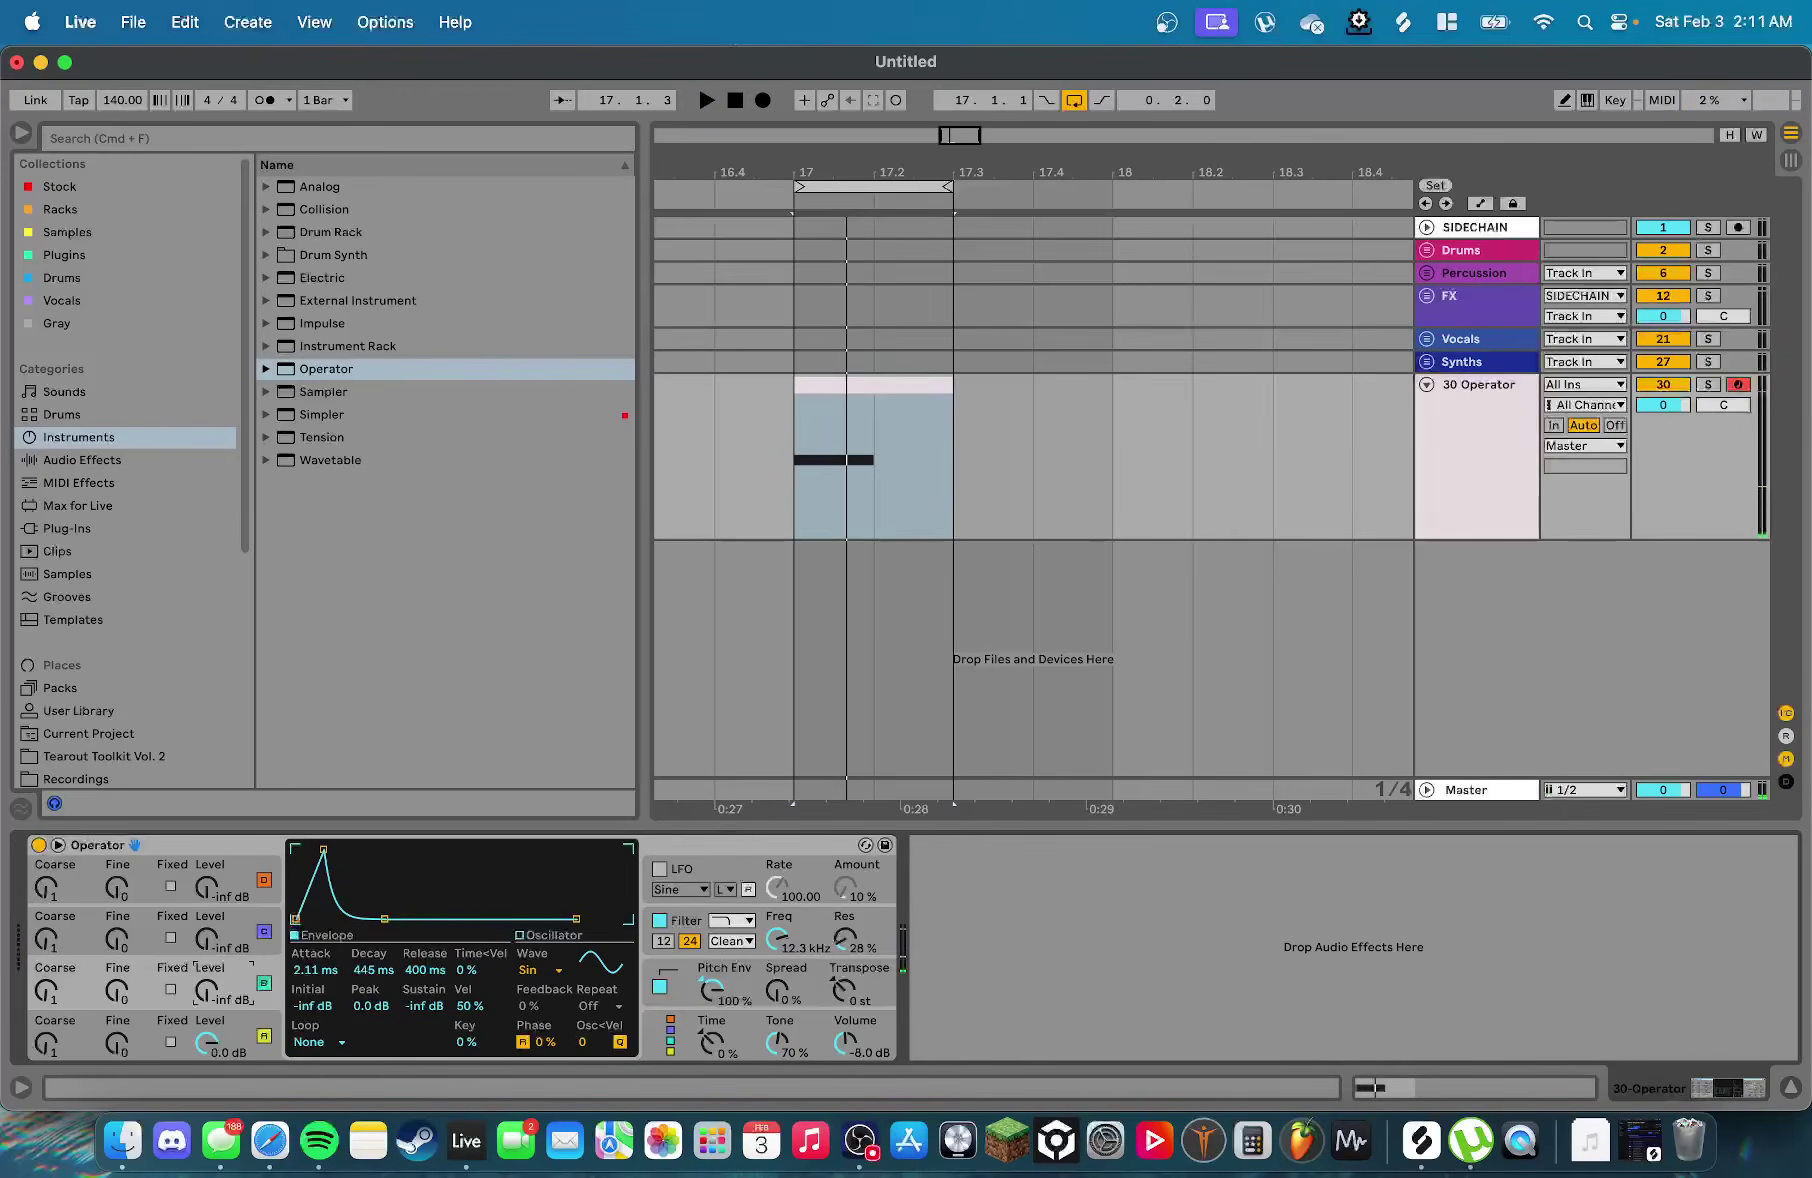
Raise oscillator B's level to -20 dB and audition the loop
{"action": "key", "text": "space"}
{"action": "mouse_move", "coordinate": [212, 992]}
{"action": "left_mouse_down"}
{"action": "mouse_move", "coordinate": [212, 968]}
{"action": "mouse_move", "coordinate": [212, 1012]}
{"action": "left_mouse_up"}
{"action": "key", "text": "space"}
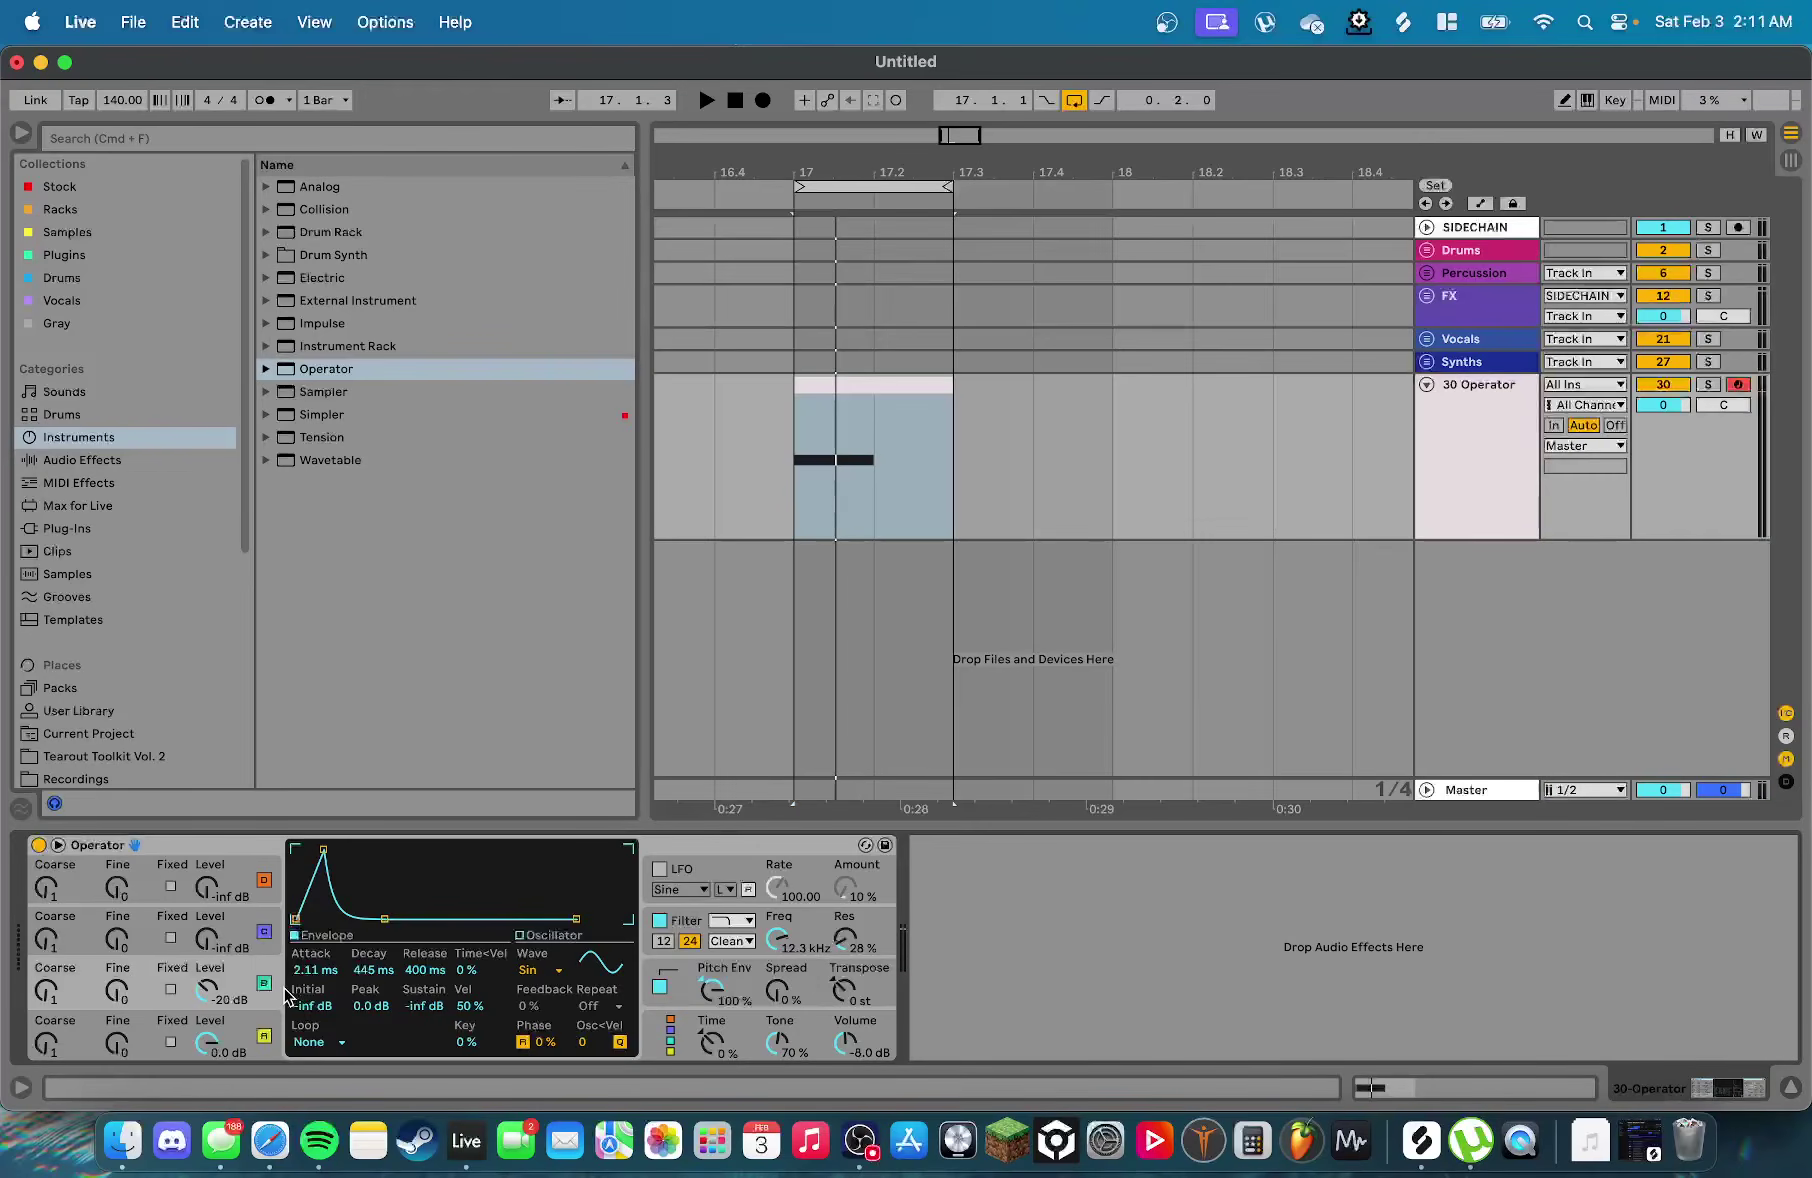
{"action": "key", "text": "space"}
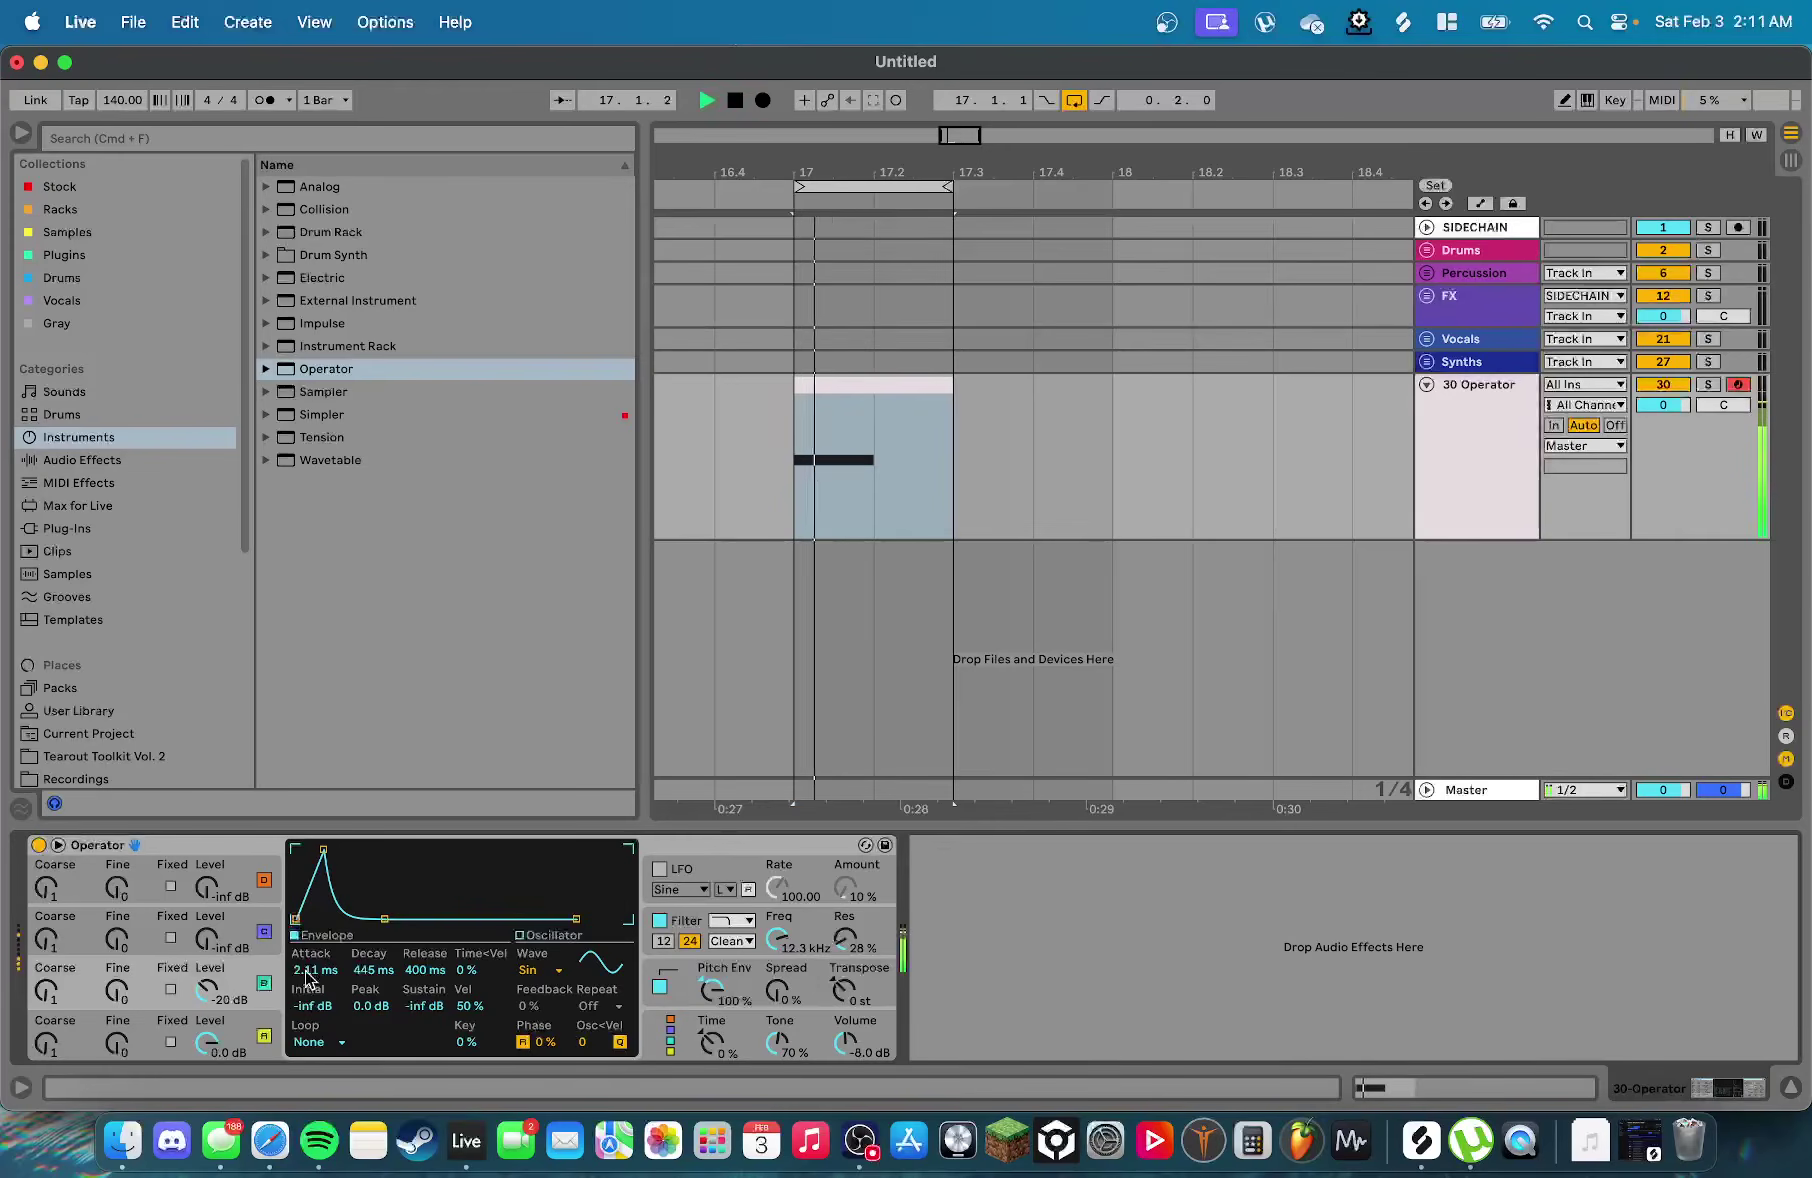
Shorten oscillator B's envelope to a 1.59 ms attack and 410 ms decay, replaying the loop
{"action": "key", "text": "space"}
{"action": "left_click_drag", "start_coordinate": [318, 967], "coordinate": [373, 977]}
{"action": "key", "text": "space"}
{"action": "key", "text": "space"}
{"action": "key", "text": "space"}
{"action": "key", "text": "space"}
{"action": "key", "text": "space"}
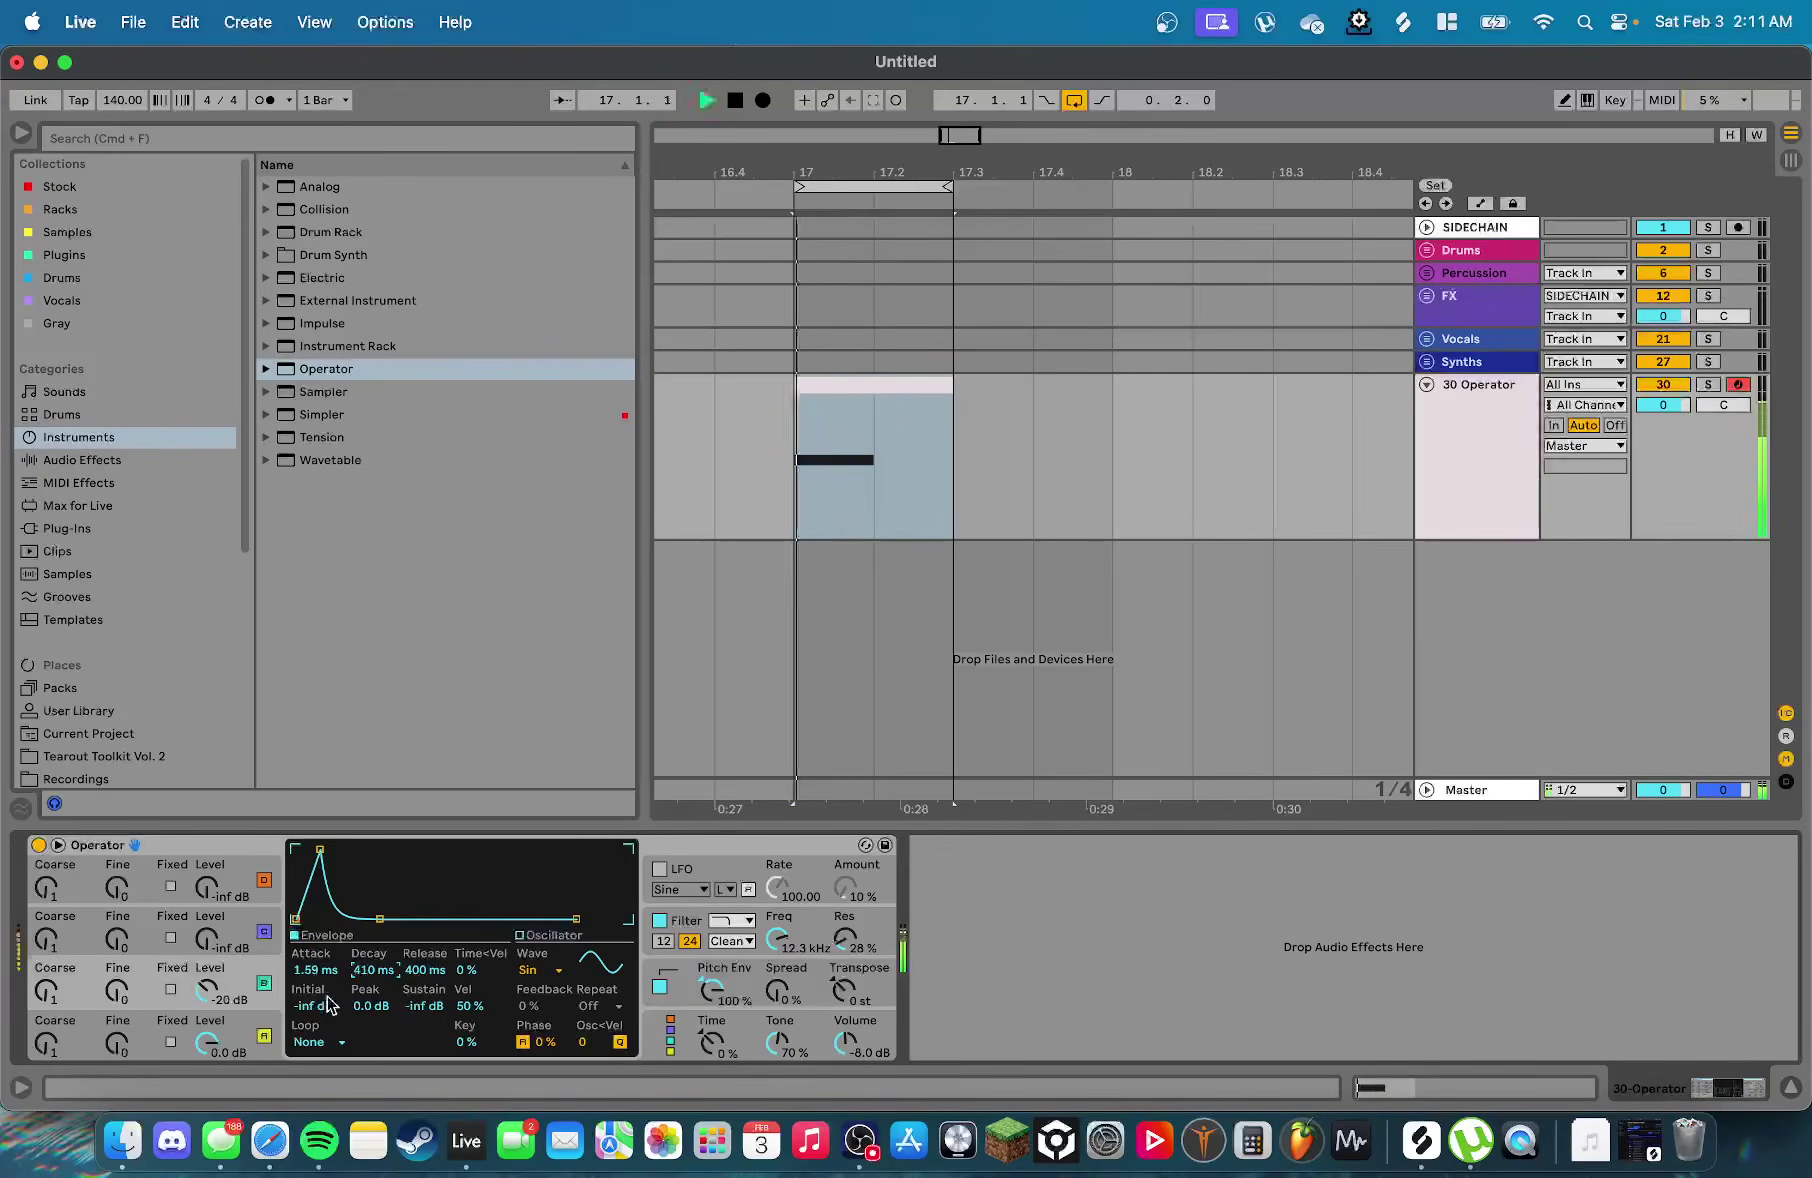
Raise oscillator B's coarse frequency to 12 while auditioning the loop
{"action": "key", "text": "space"}
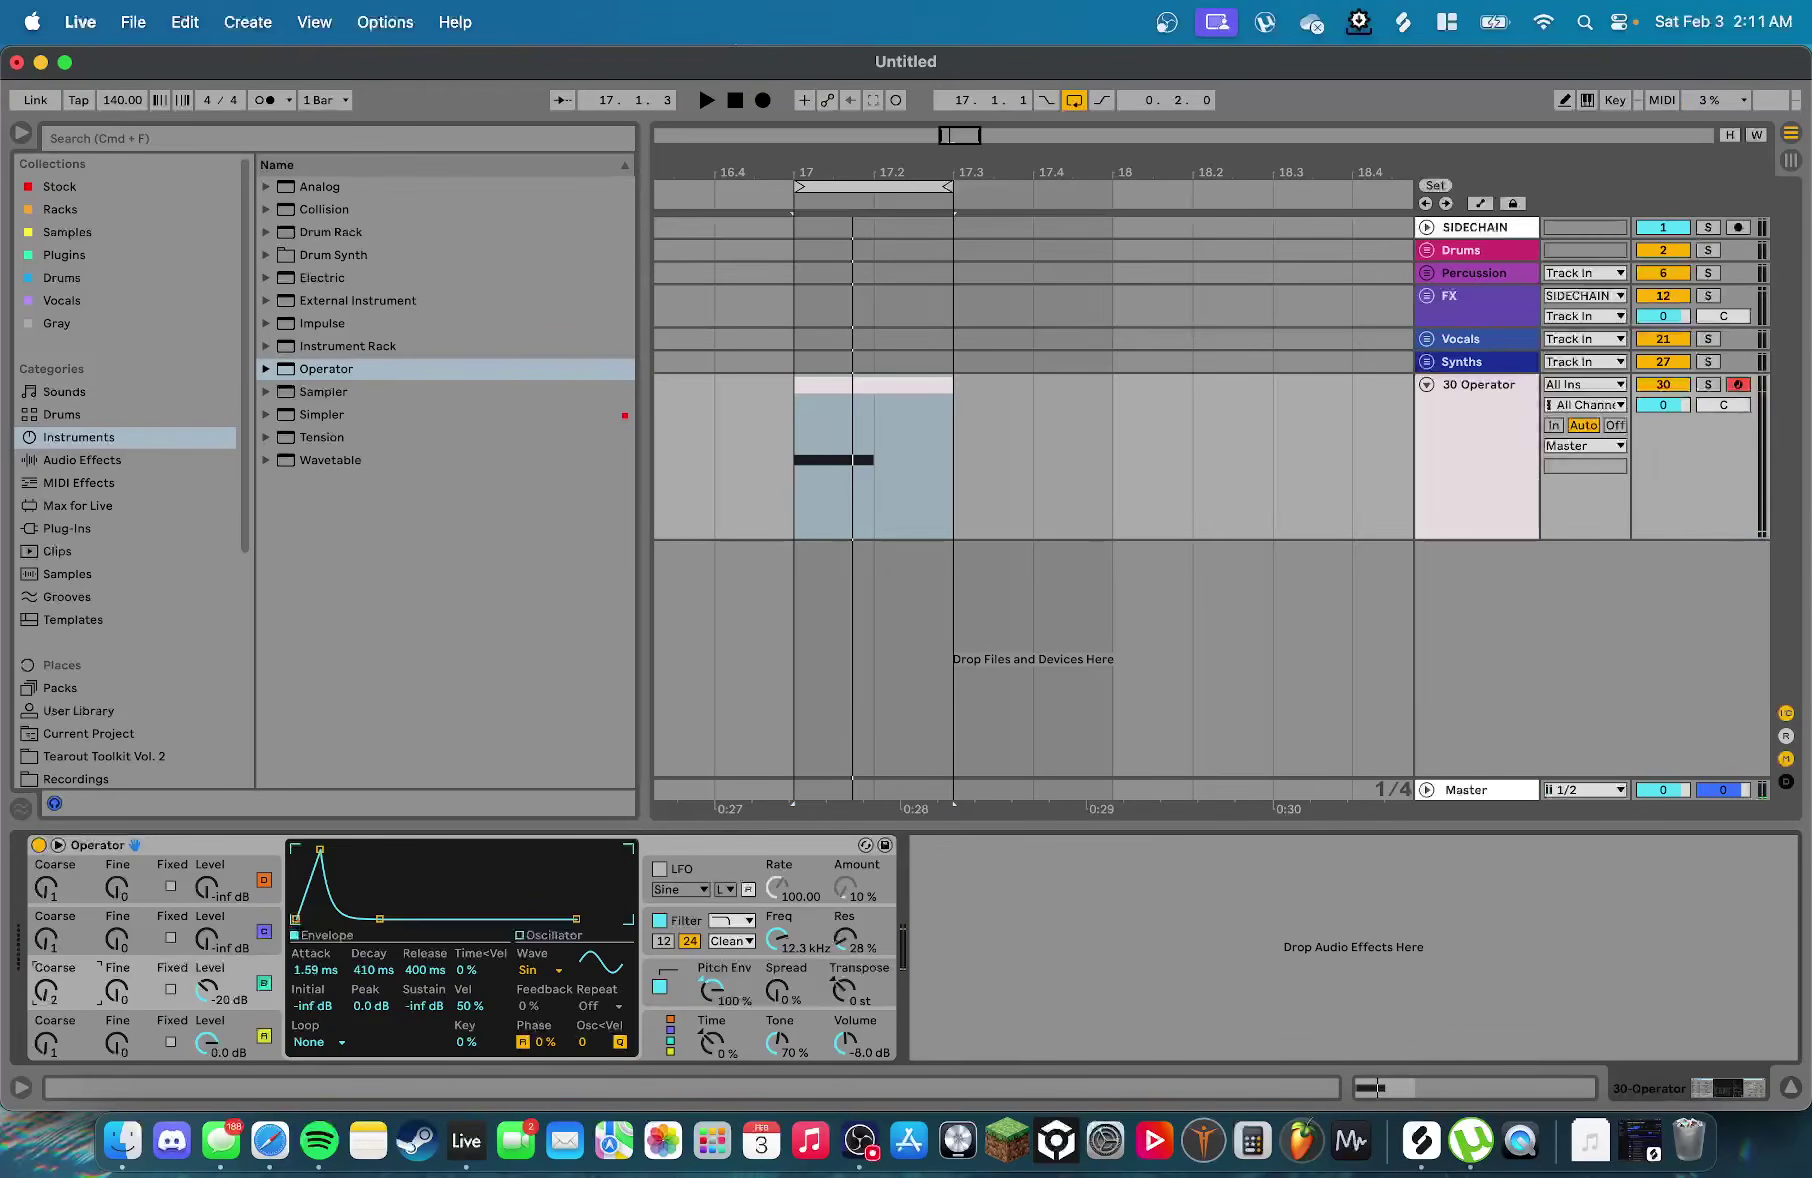
{"action": "key", "text": "space"}
{"action": "mouse_move", "coordinate": [49, 990]}
{"action": "left_mouse_down"}
{"action": "mouse_move", "coordinate": [49, 966]}
{"action": "mouse_move", "coordinate": [46, 984]}
{"action": "left_mouse_up"}
{"action": "key", "text": "space"}
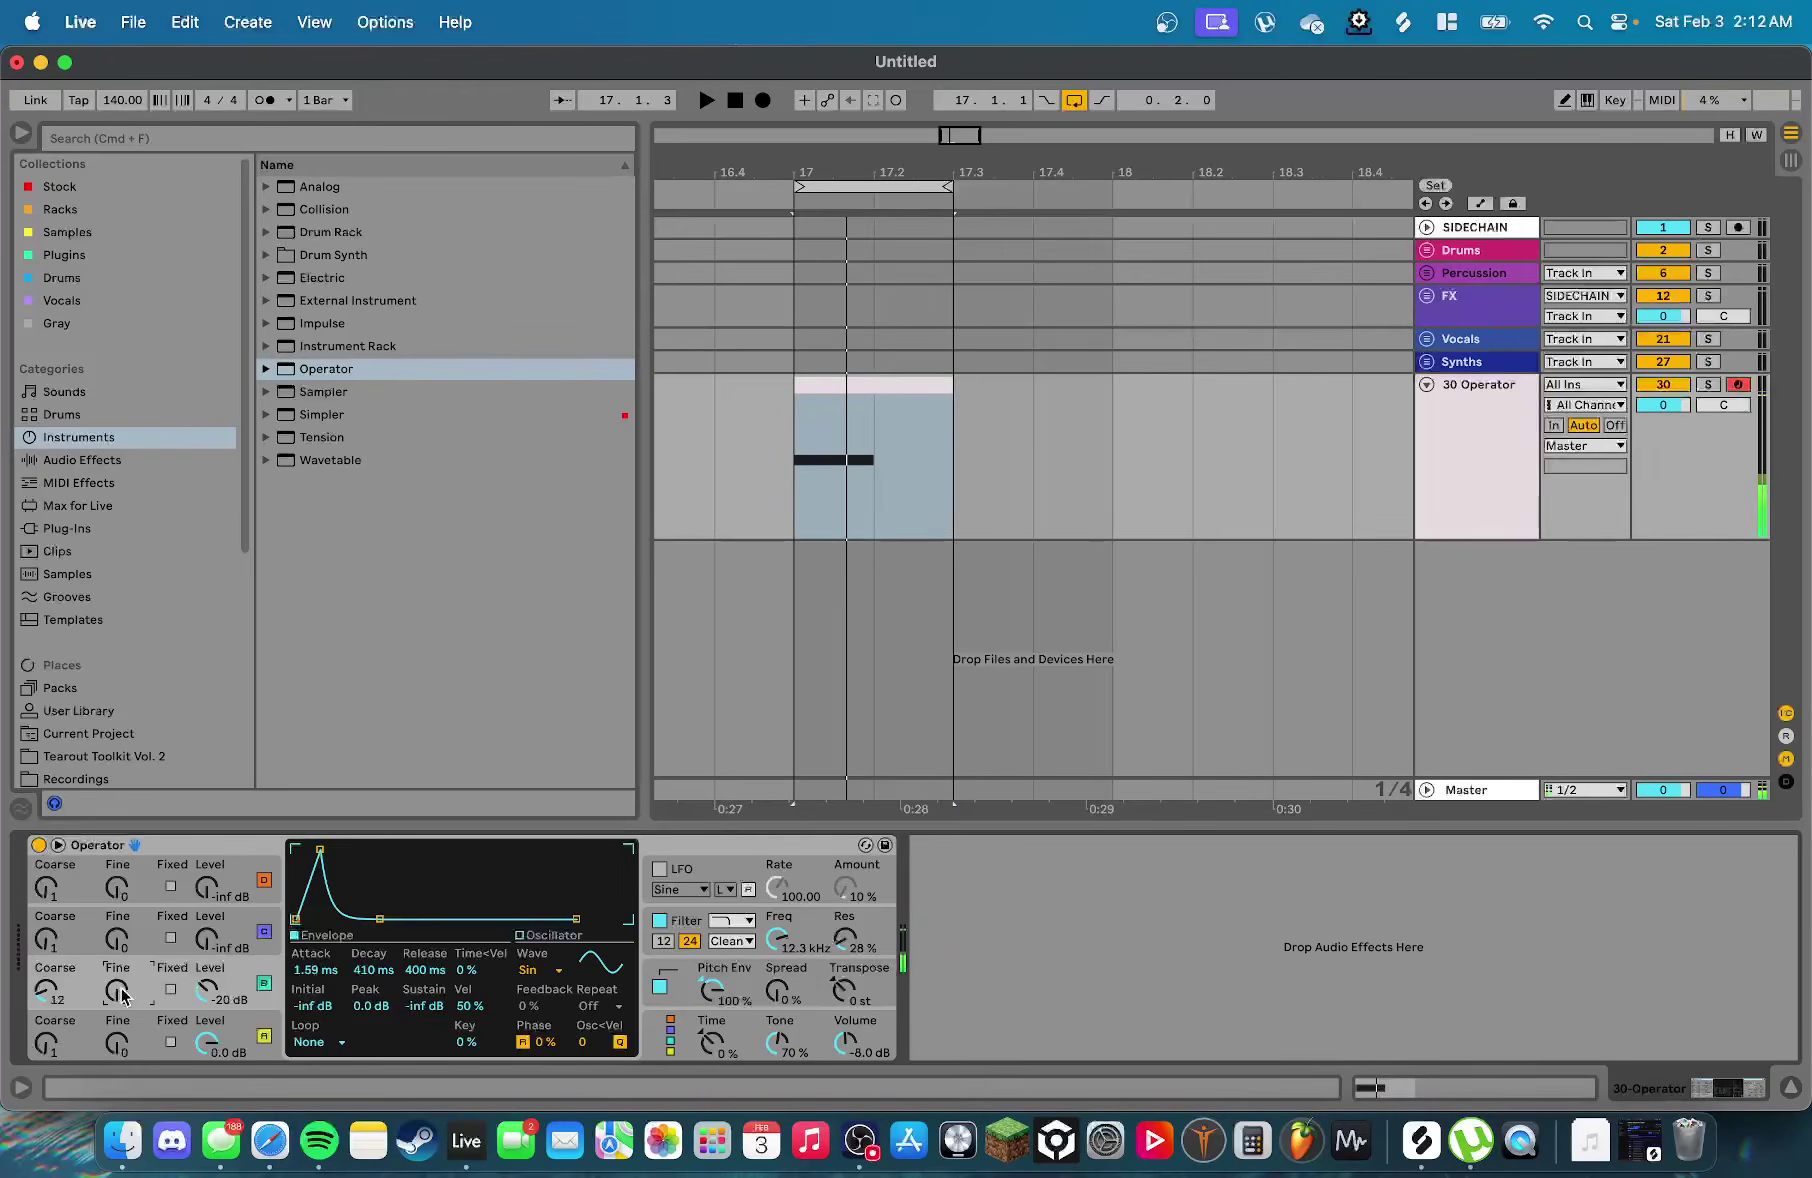
Try different fine frequency values on oscillator B during playback and settle on 500
{"action": "key", "text": "space"}
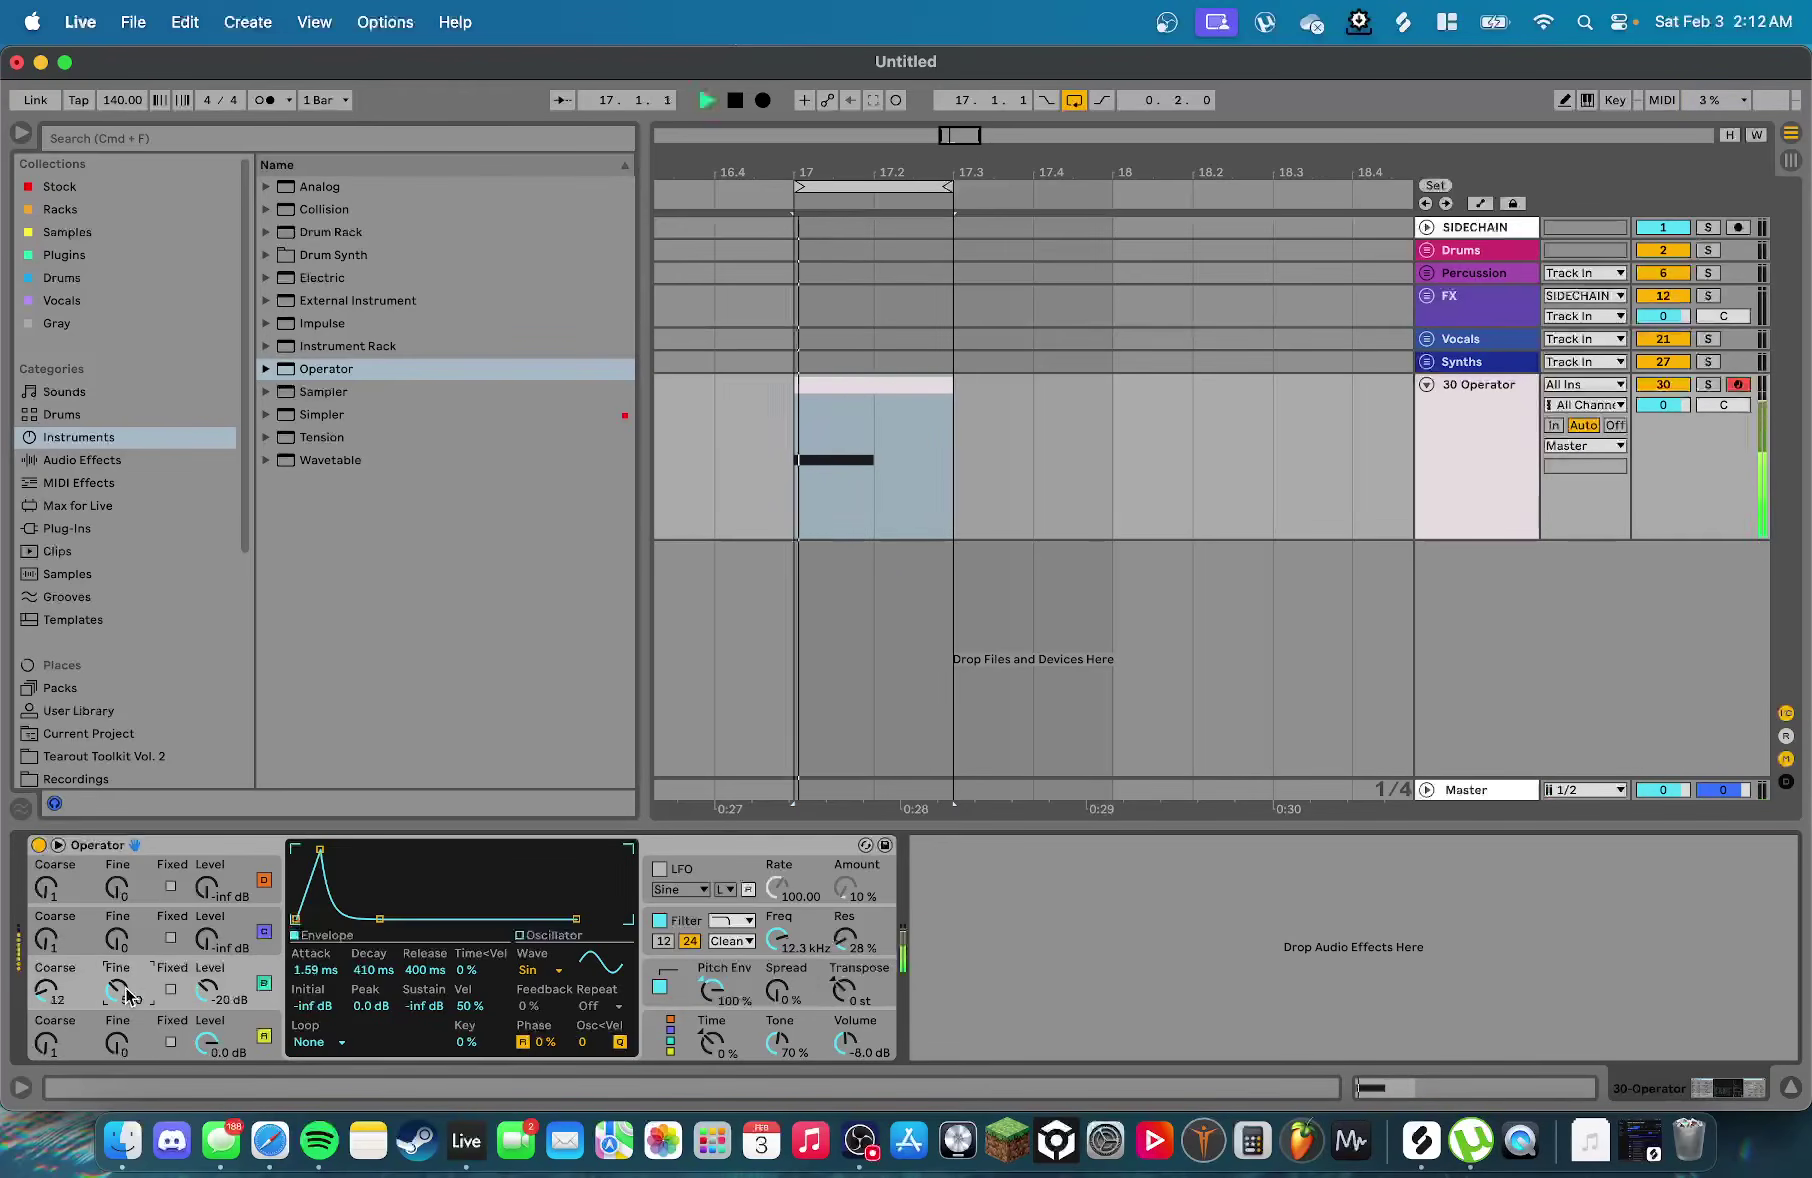
{"action": "scroll", "coordinate": [127, 995], "scroll_direction": "up", "scroll_amount": 5}
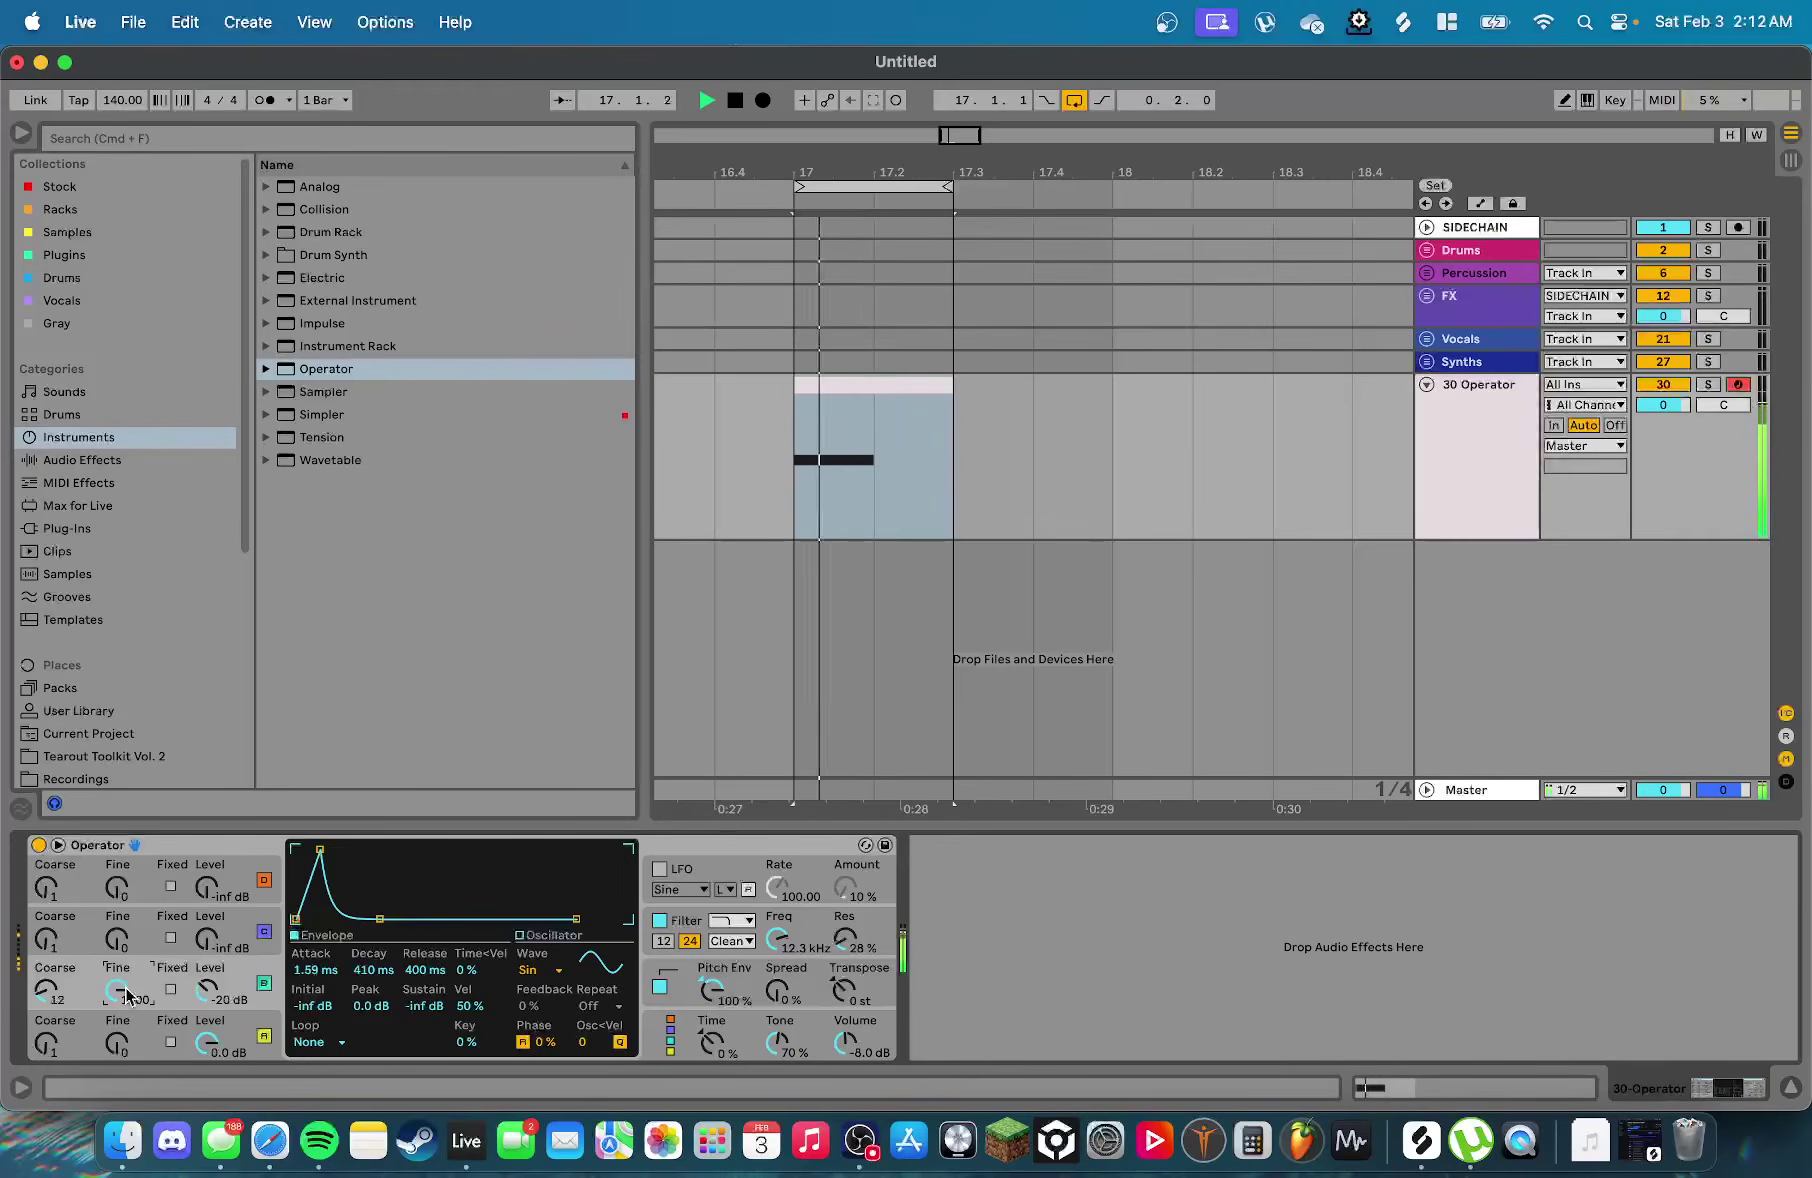
{"action": "key", "text": "space"}
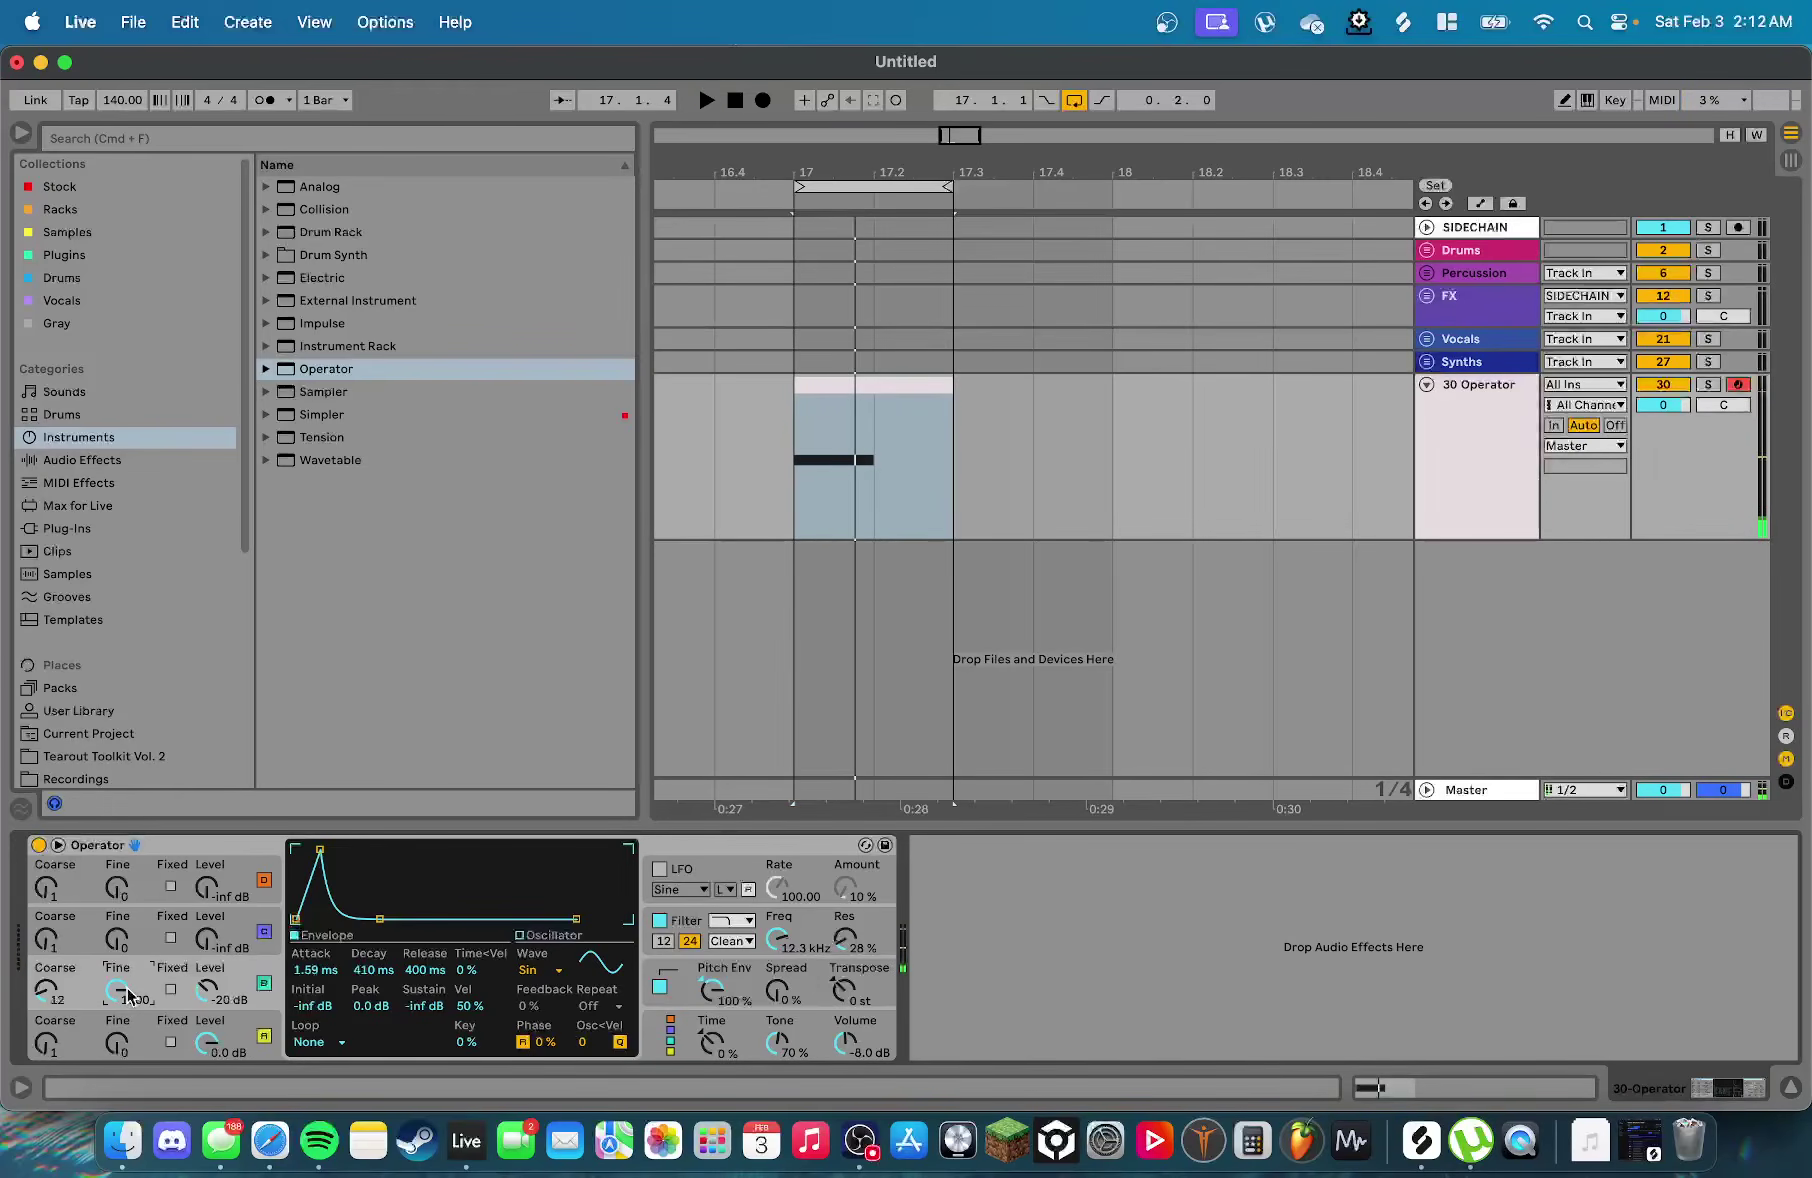
{"action": "key", "text": "space"}
{"action": "key", "text": "space"}
{"action": "key", "text": "space"}
{"action": "key", "text": "space"}
{"action": "key", "text": "space"}
{"action": "key", "text": "space"}
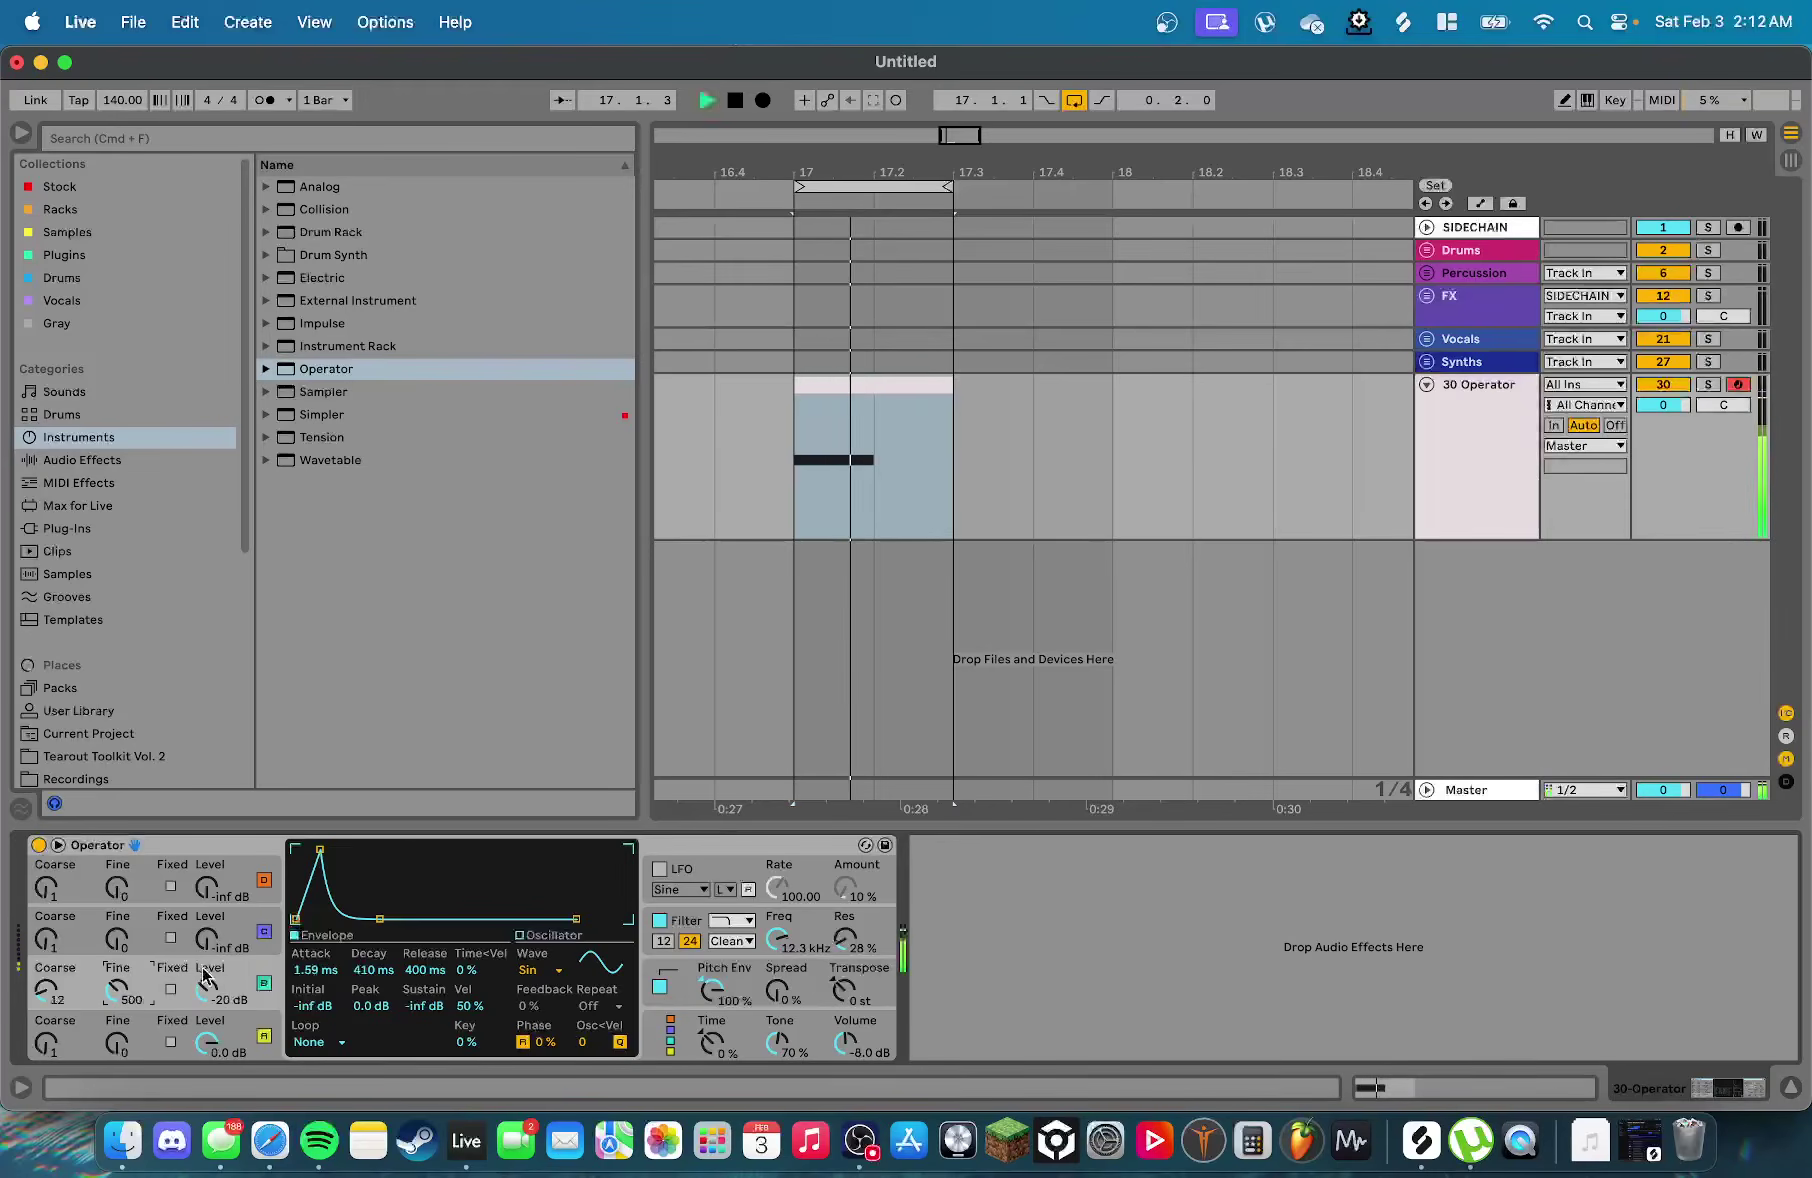
Tighten oscillator B's envelope to a 1.09 ms attack and 245 ms decay and play the loop
{"action": "mouse_move", "coordinate": [407, 921]}
{"action": "left_mouse_down"}
{"action": "mouse_move", "coordinate": [328, 921]}
{"action": "mouse_move", "coordinate": [375, 921]}
{"action": "left_mouse_up"}
{"action": "left_click_drag", "start_coordinate": [320, 849], "coordinate": [319, 850]}
{"action": "key", "text": "space"}
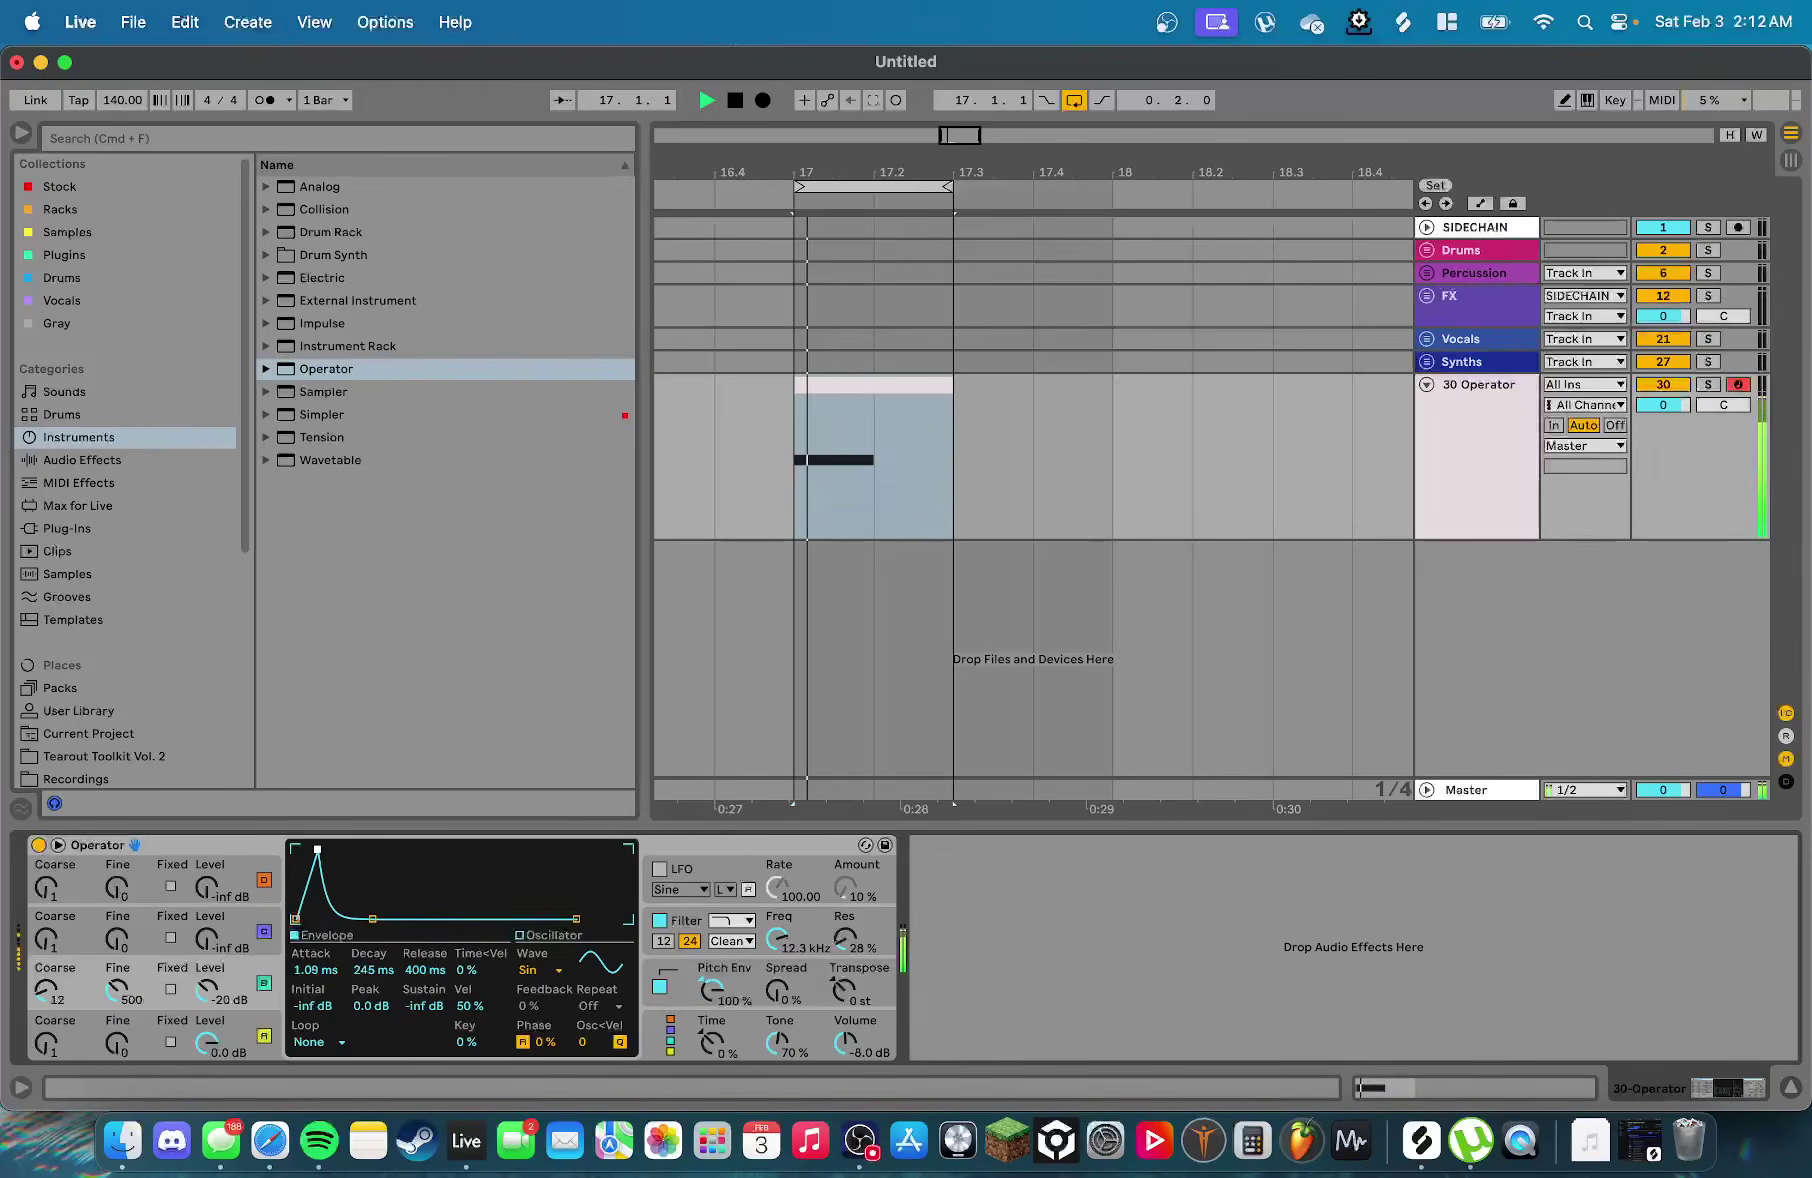
Add a Saturator after Operator, set its drive to 5 dB while auditioning the loop, and fold the device
{"action": "key", "text": "space"}
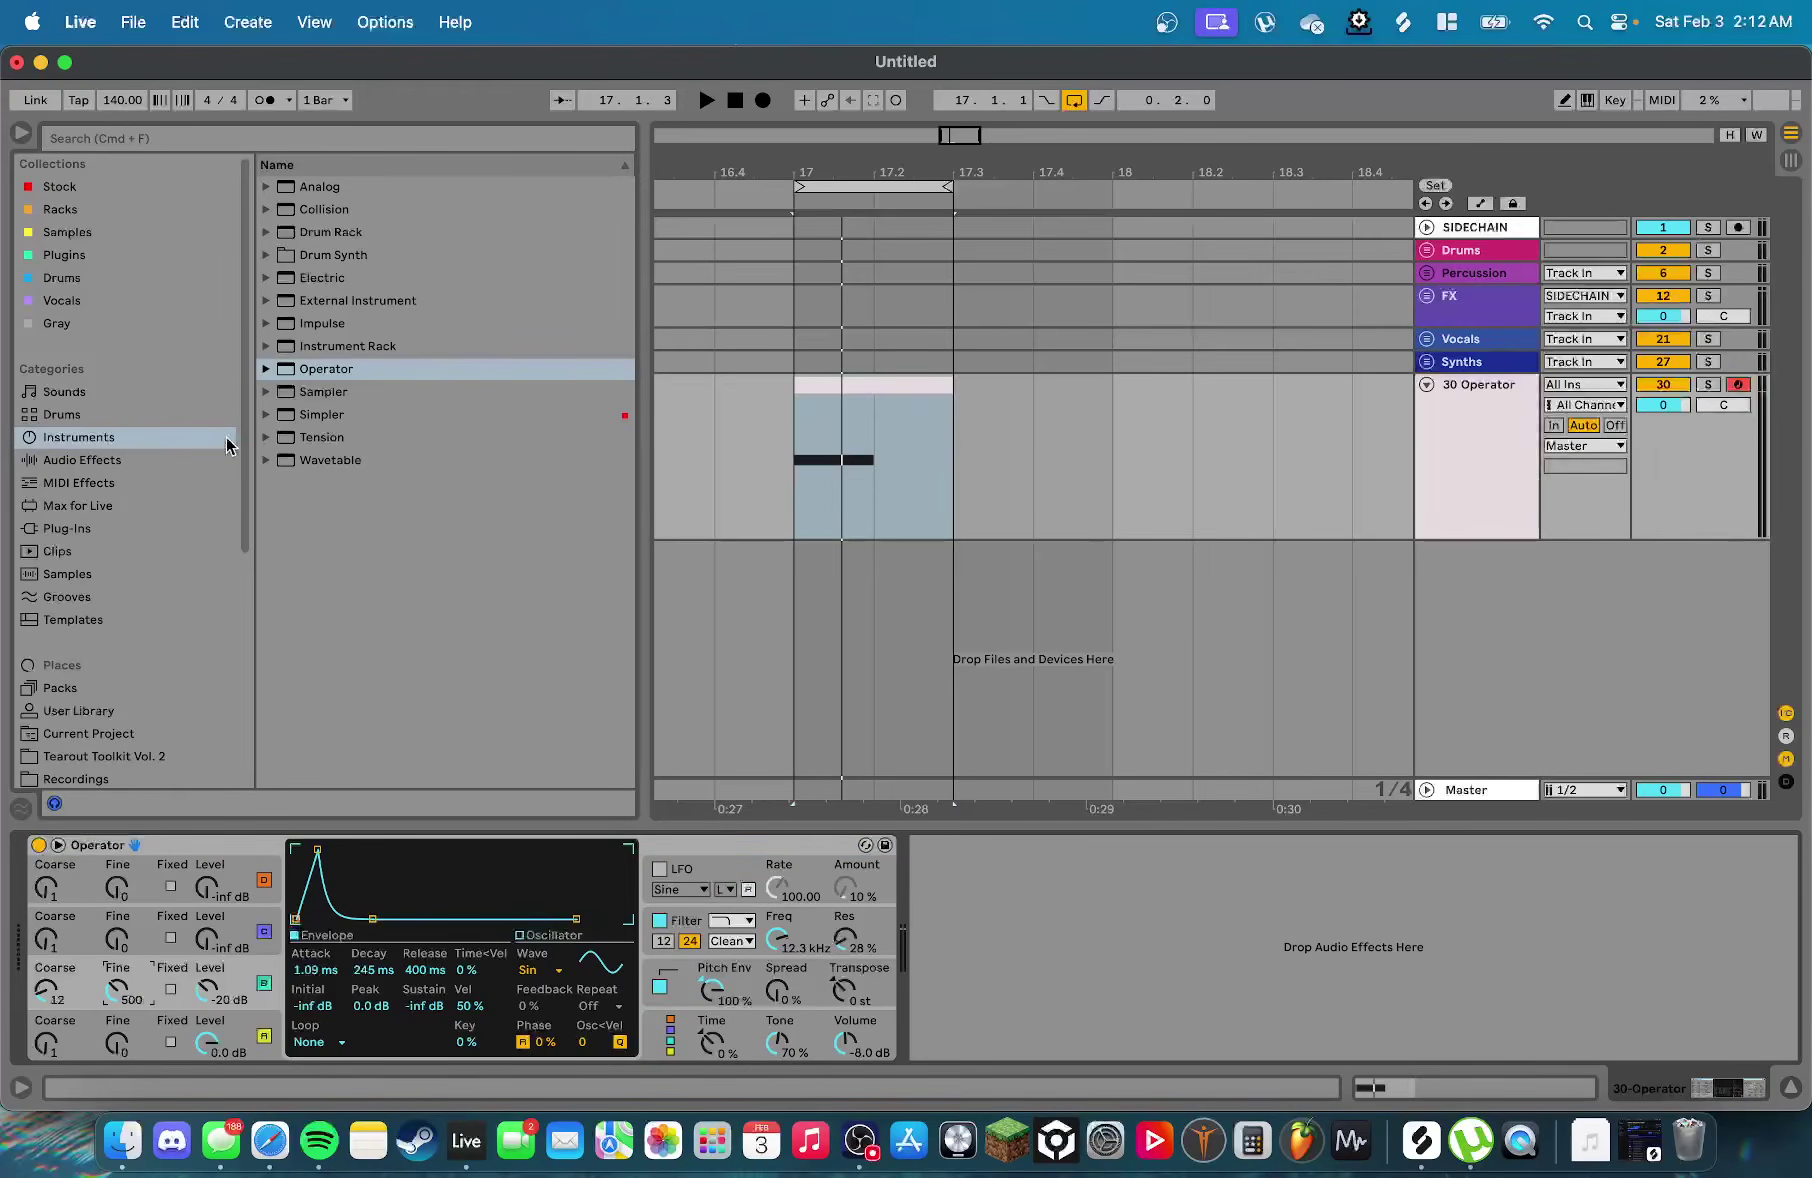
{"action": "left_click", "coordinate": [88, 467]}
{"action": "scroll", "coordinate": [288, 483], "scroll_direction": "down", "scroll_amount": 5}
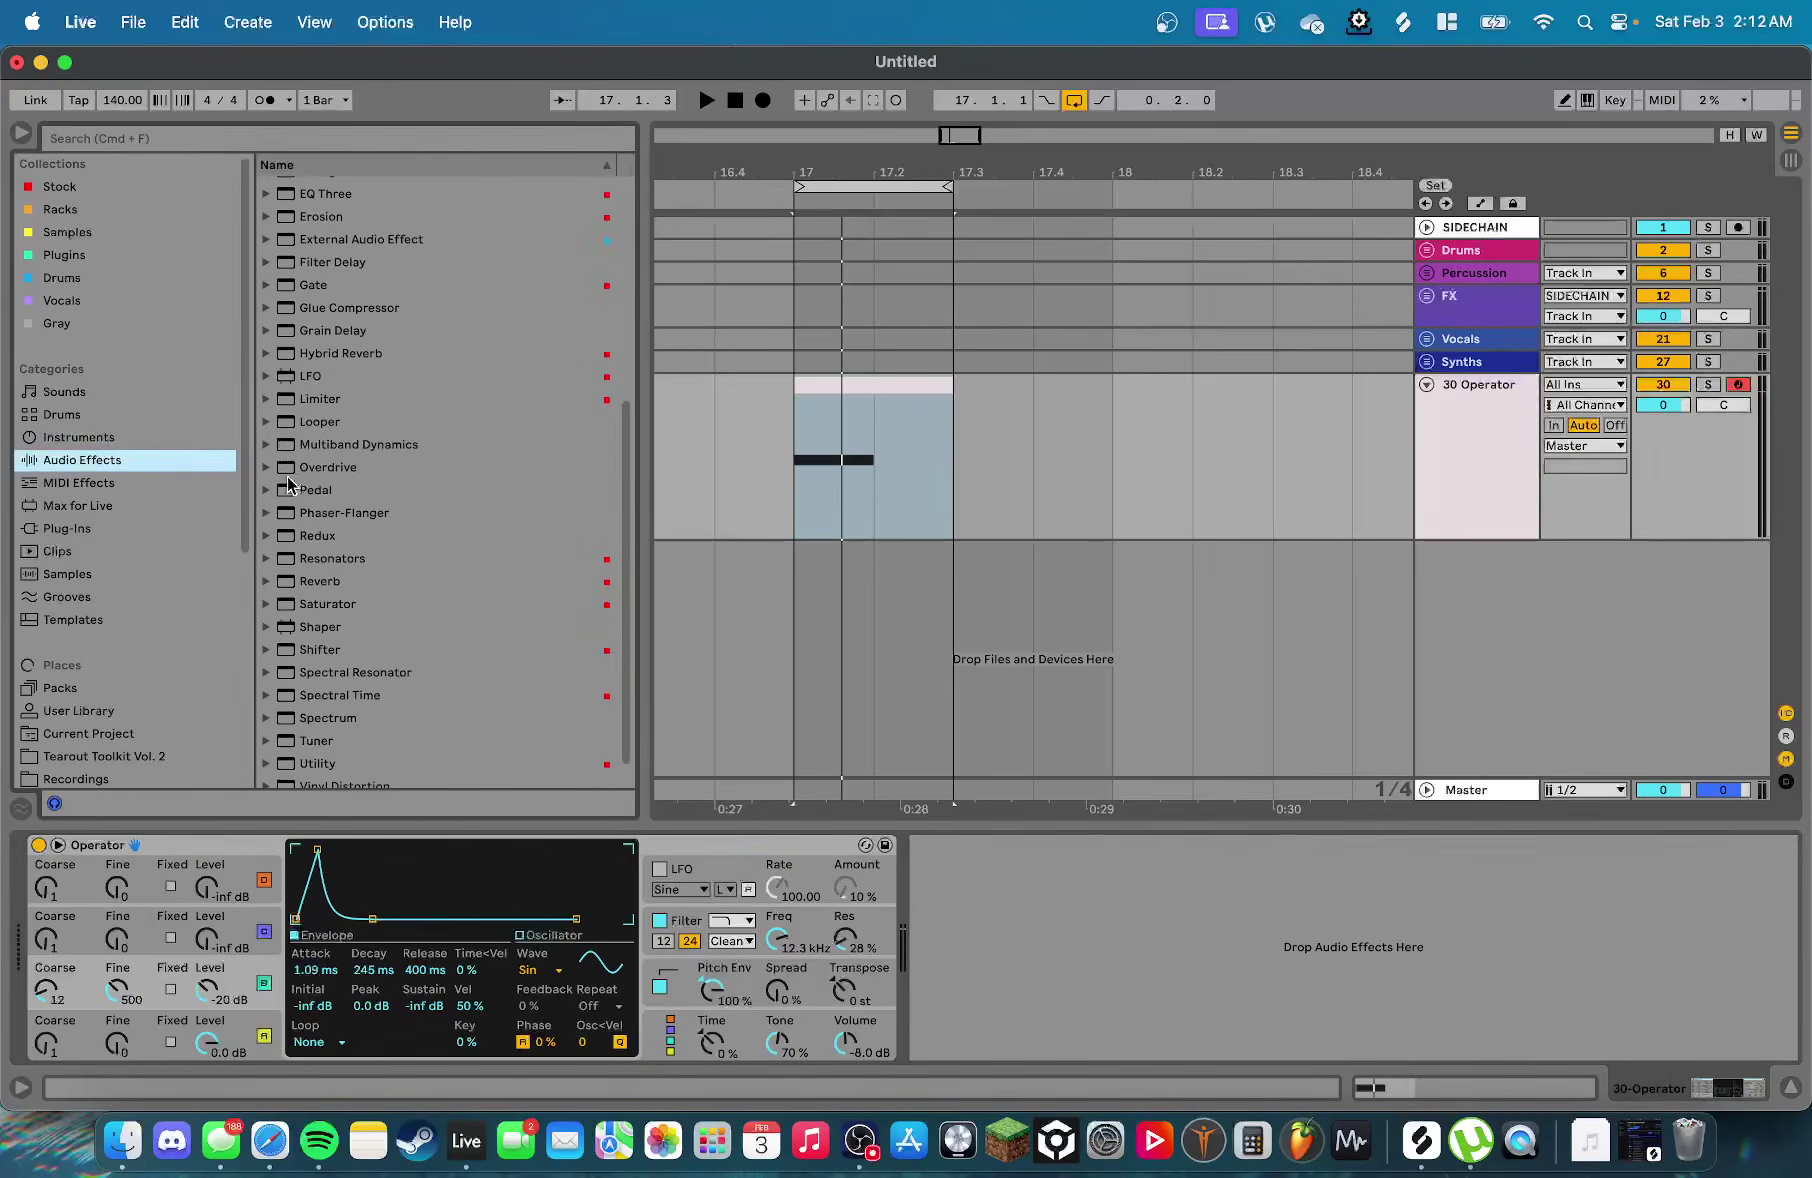
{"action": "scroll", "coordinate": [380, 567], "scroll_direction": "down", "scroll_amount": 1}
{"action": "double_click", "coordinate": [362, 572]}
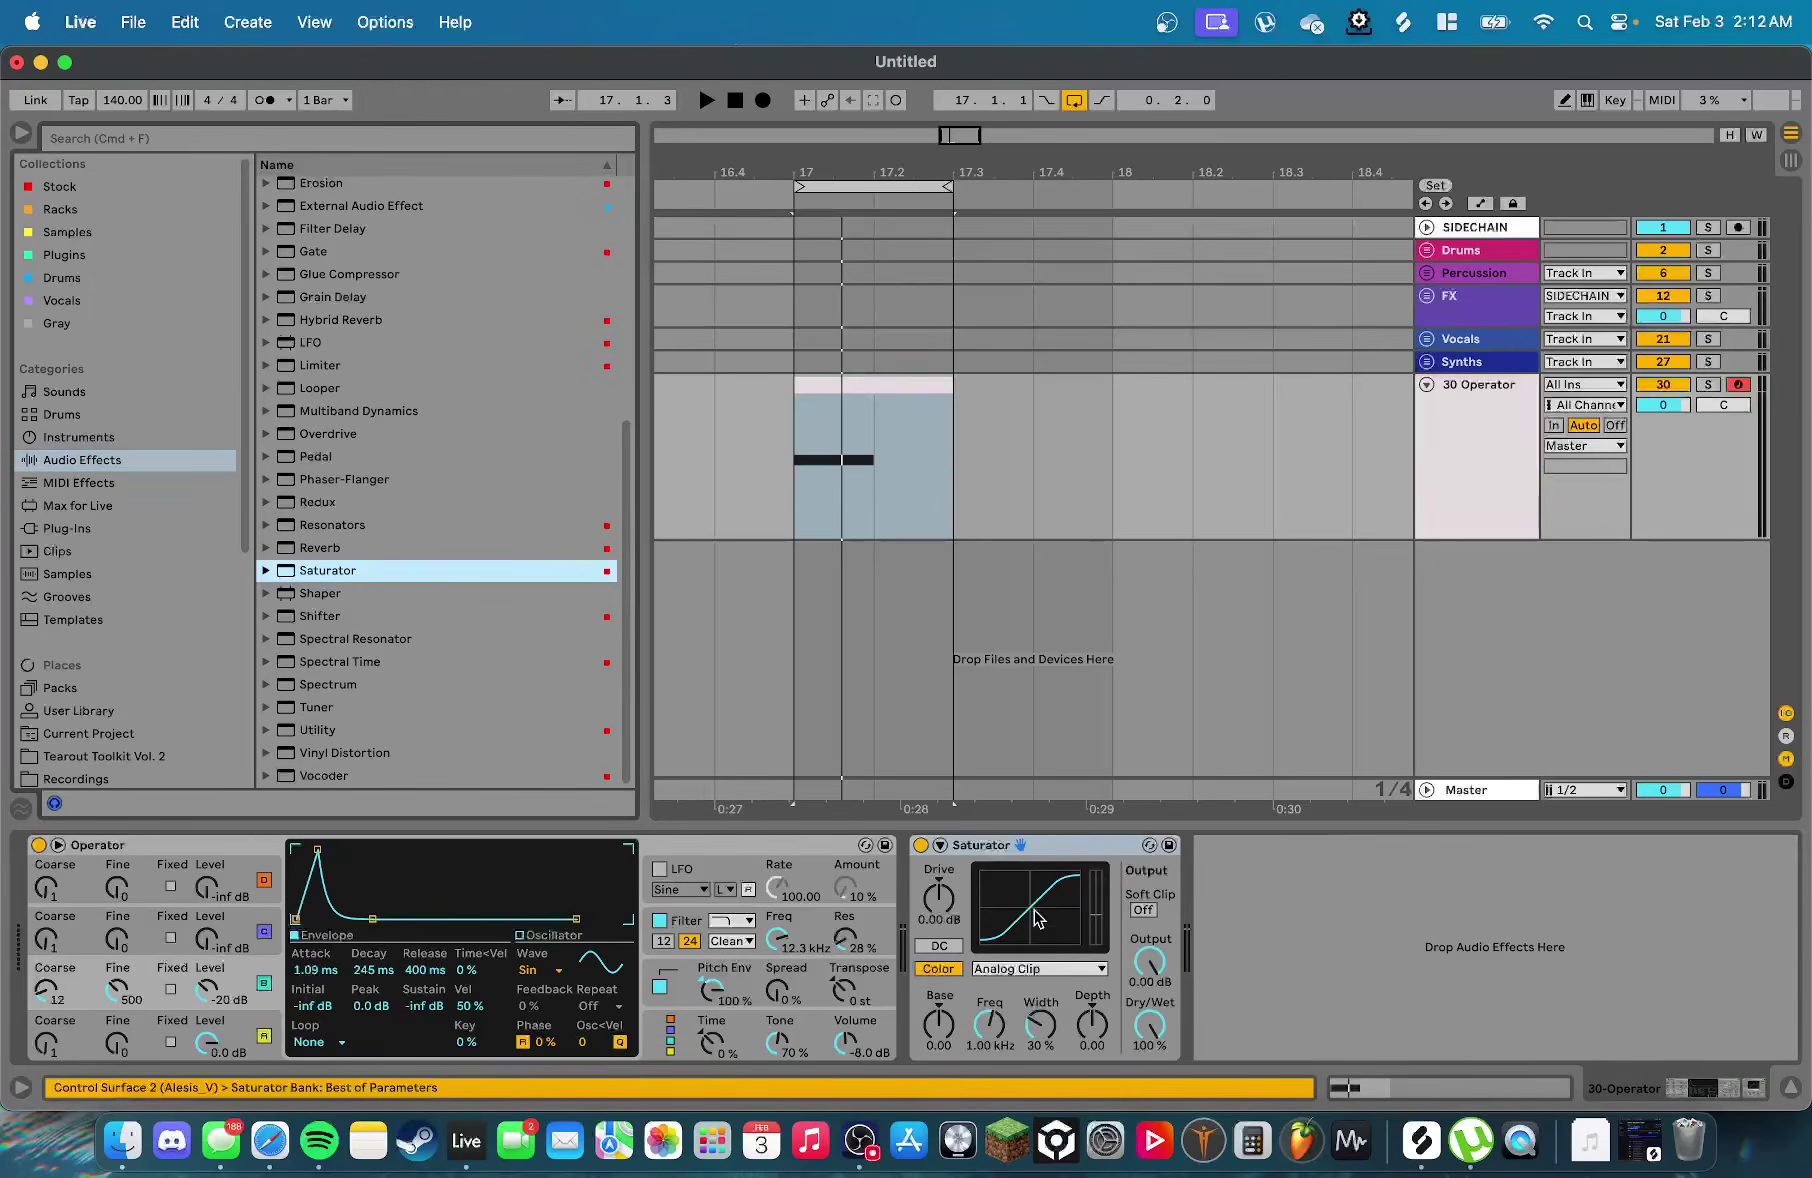
{"action": "left_click", "coordinate": [941, 898]}
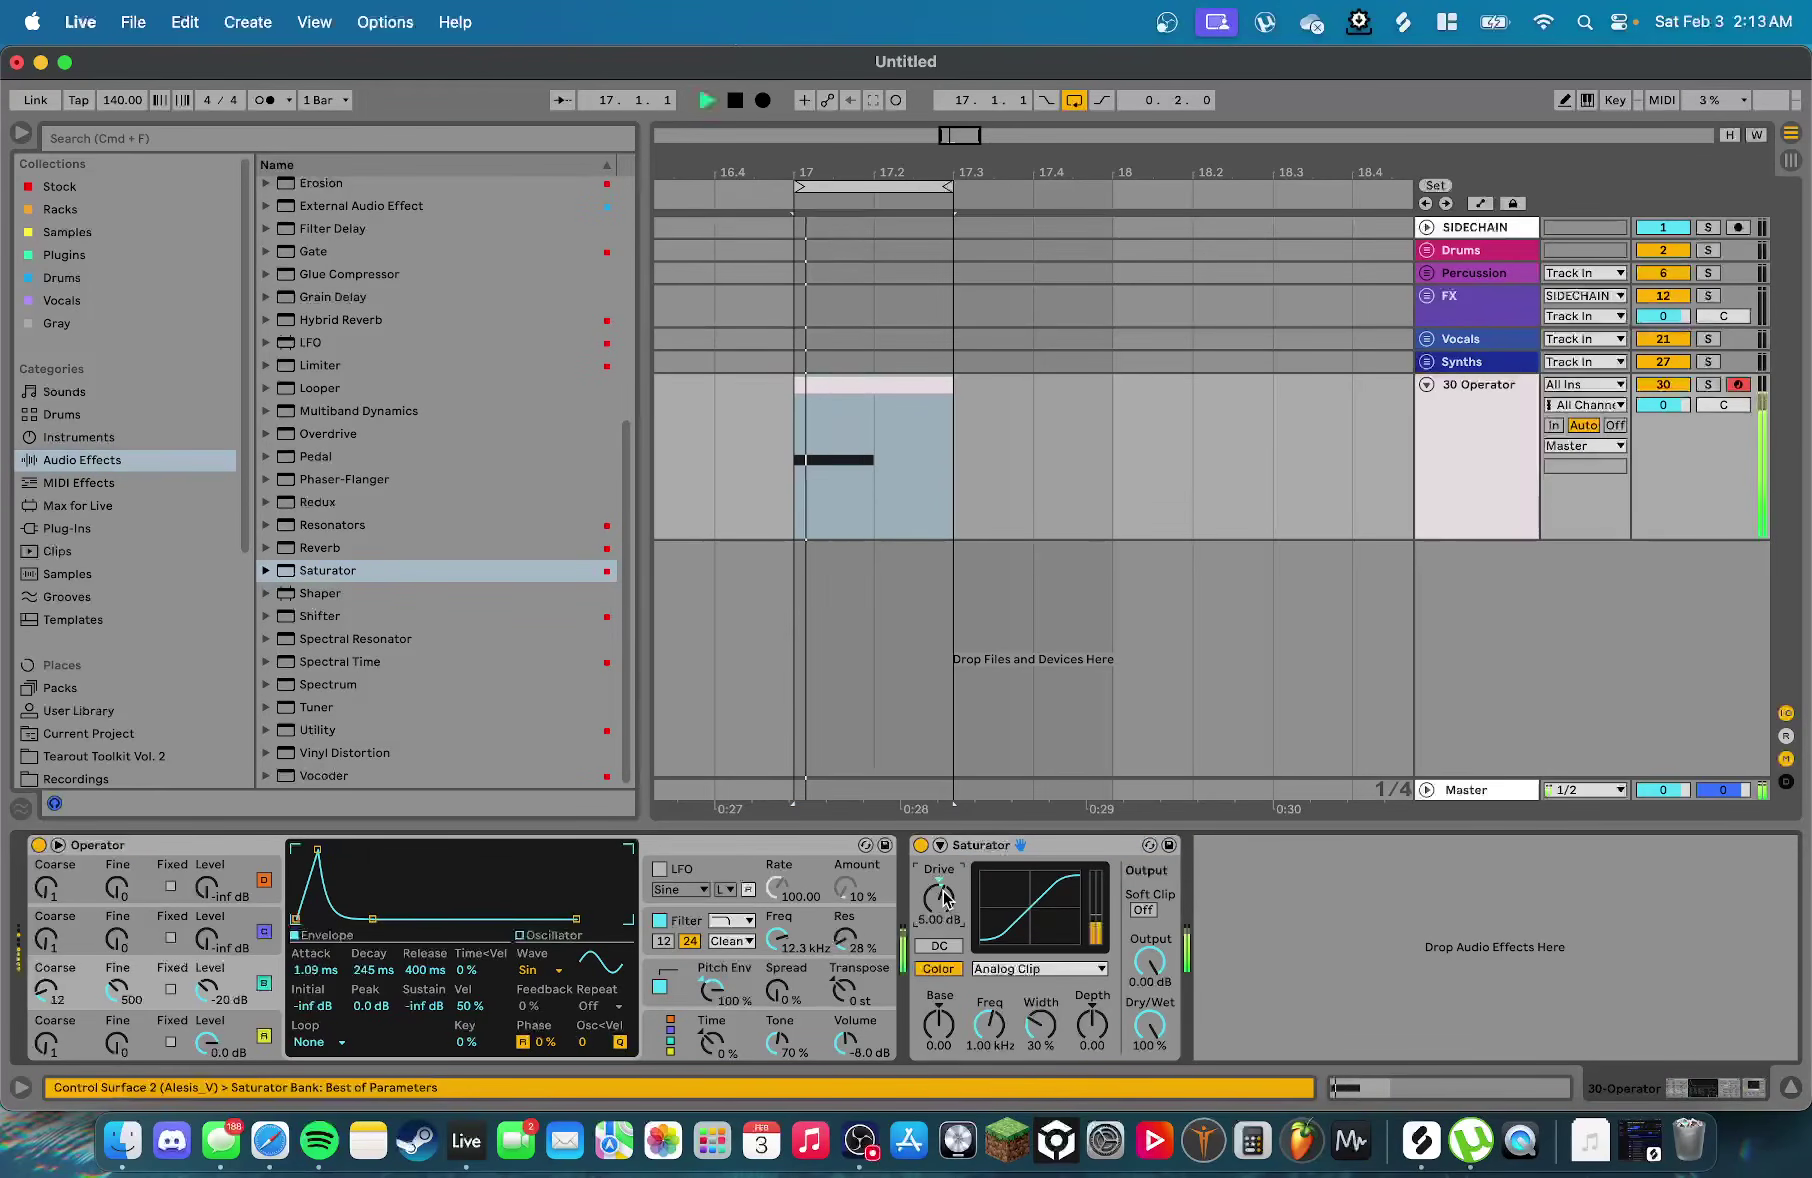
{"action": "double_click", "coordinate": [976, 849]}
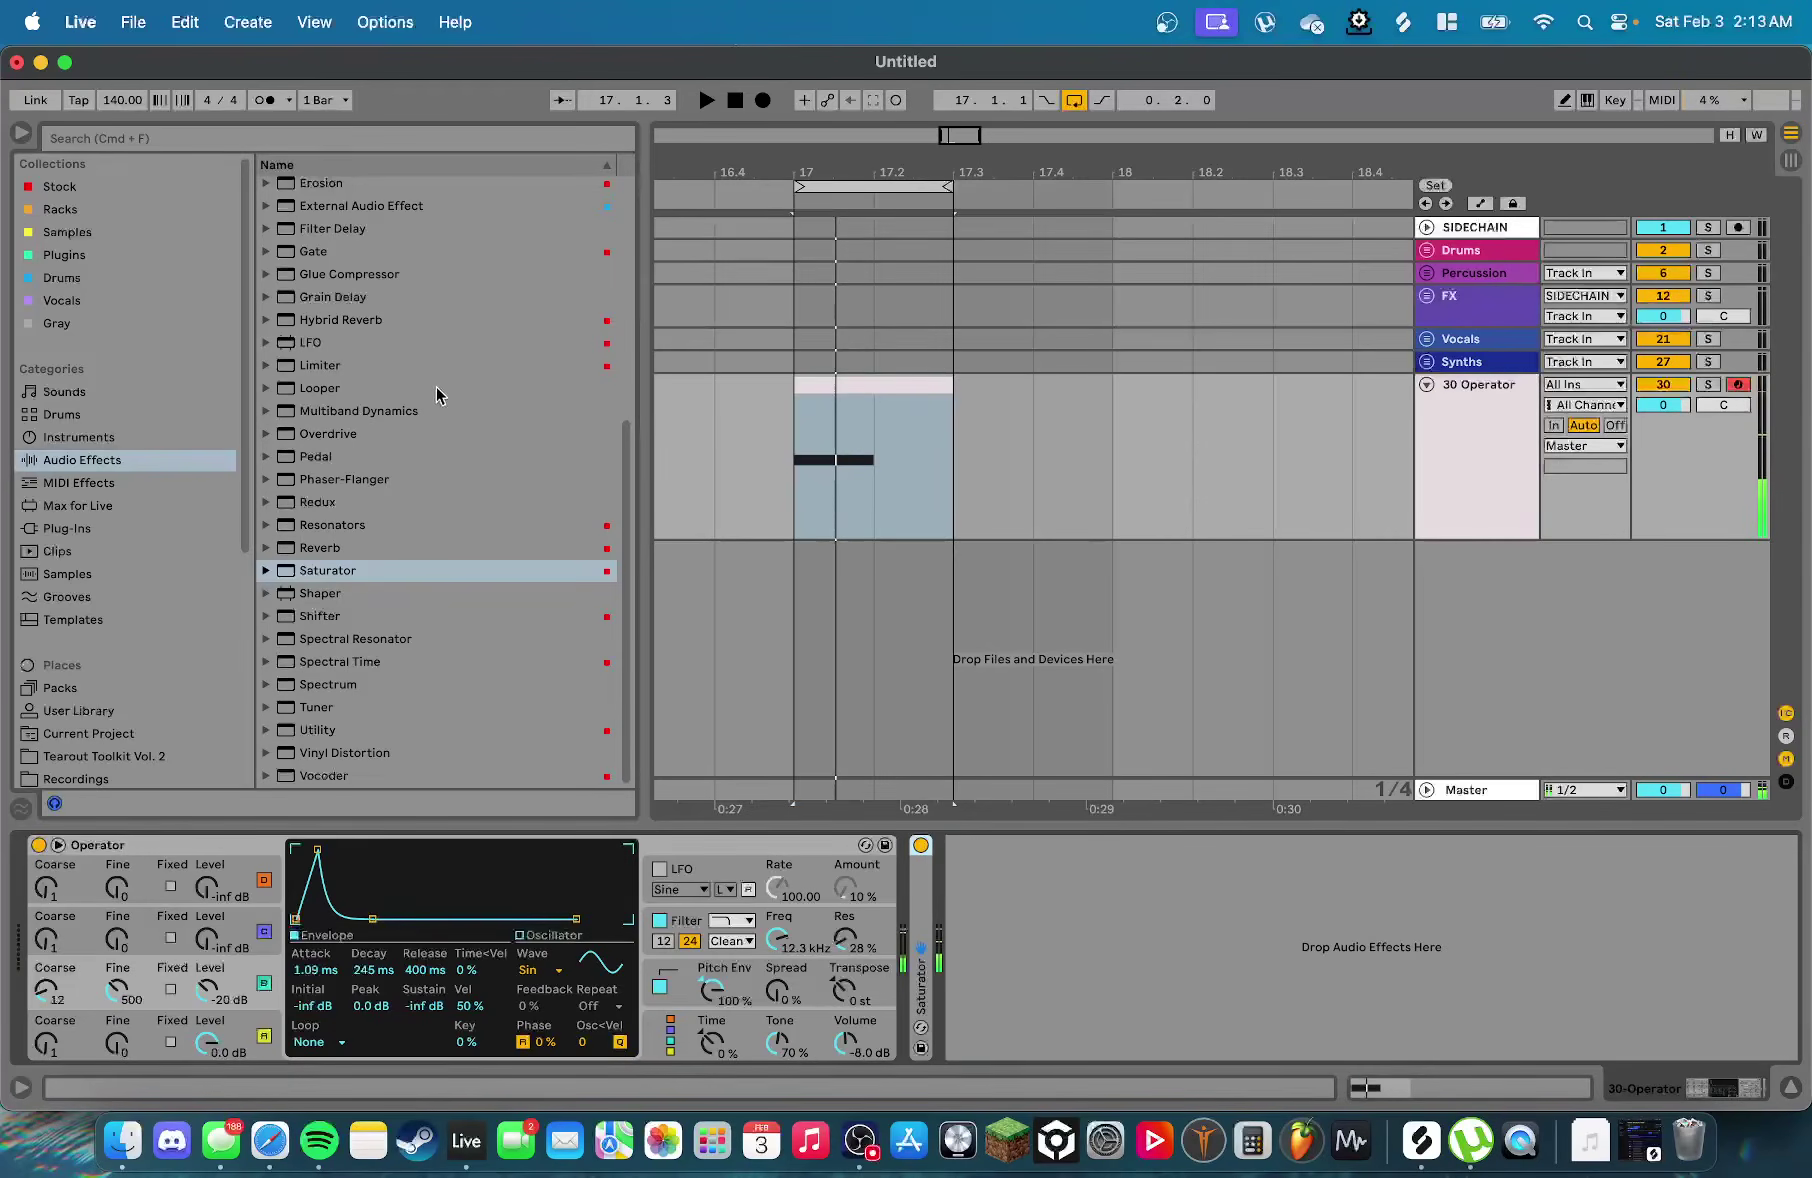
Add an Overdrive after the Saturator and set its band to 2.91 kHz with a 2.45 bandwidth while auditioning the loop
{"action": "double_click", "coordinate": [325, 433]}
{"action": "mouse_move", "coordinate": [1032, 893]}
{"action": "left_mouse_down"}
{"action": "mouse_move", "coordinate": [1048, 906]}
{"action": "mouse_move", "coordinate": [1029, 902]}
{"action": "left_mouse_up"}
{"action": "key", "text": "space"}
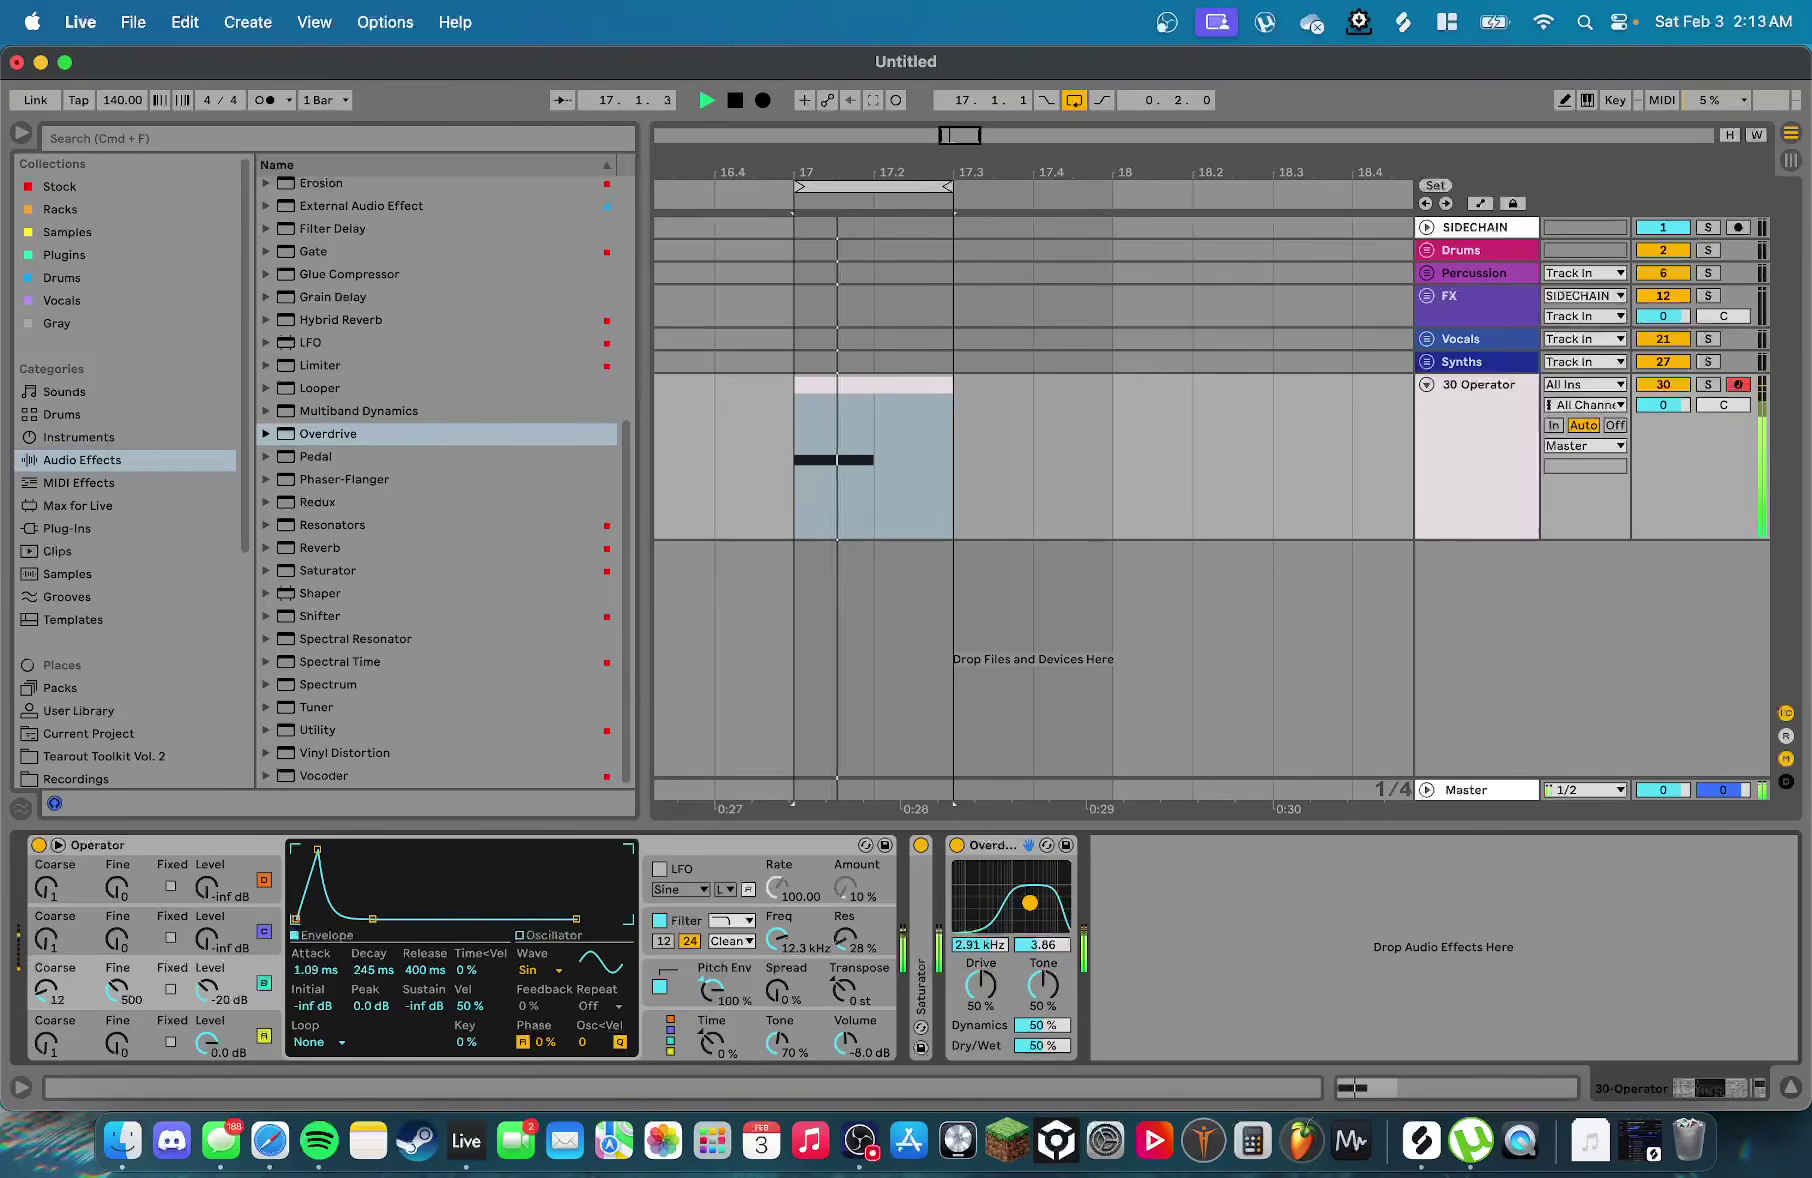
{"action": "key", "text": "space"}
{"action": "left_click_drag", "start_coordinate": [1030, 902], "coordinate": [1030, 904]}
{"action": "key", "text": "space"}
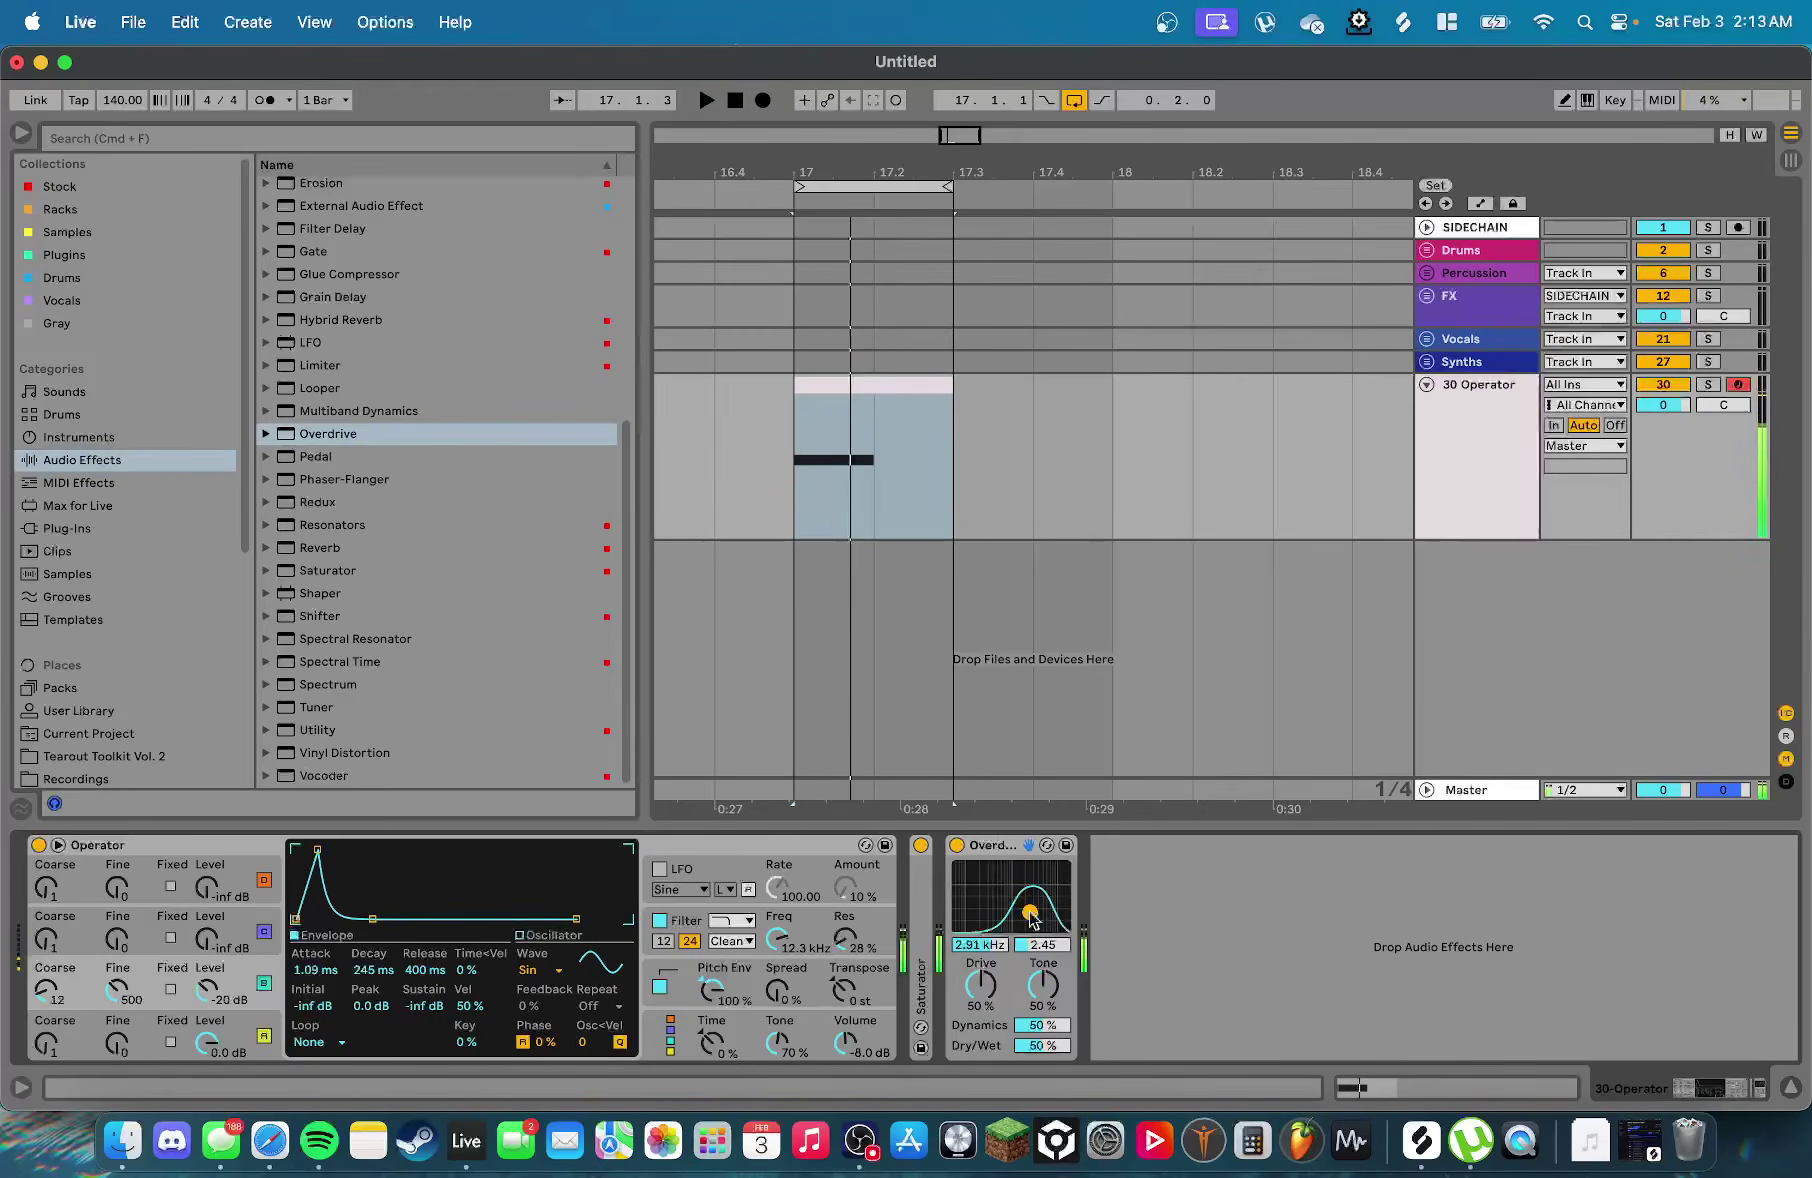
{"action": "key", "text": "space"}
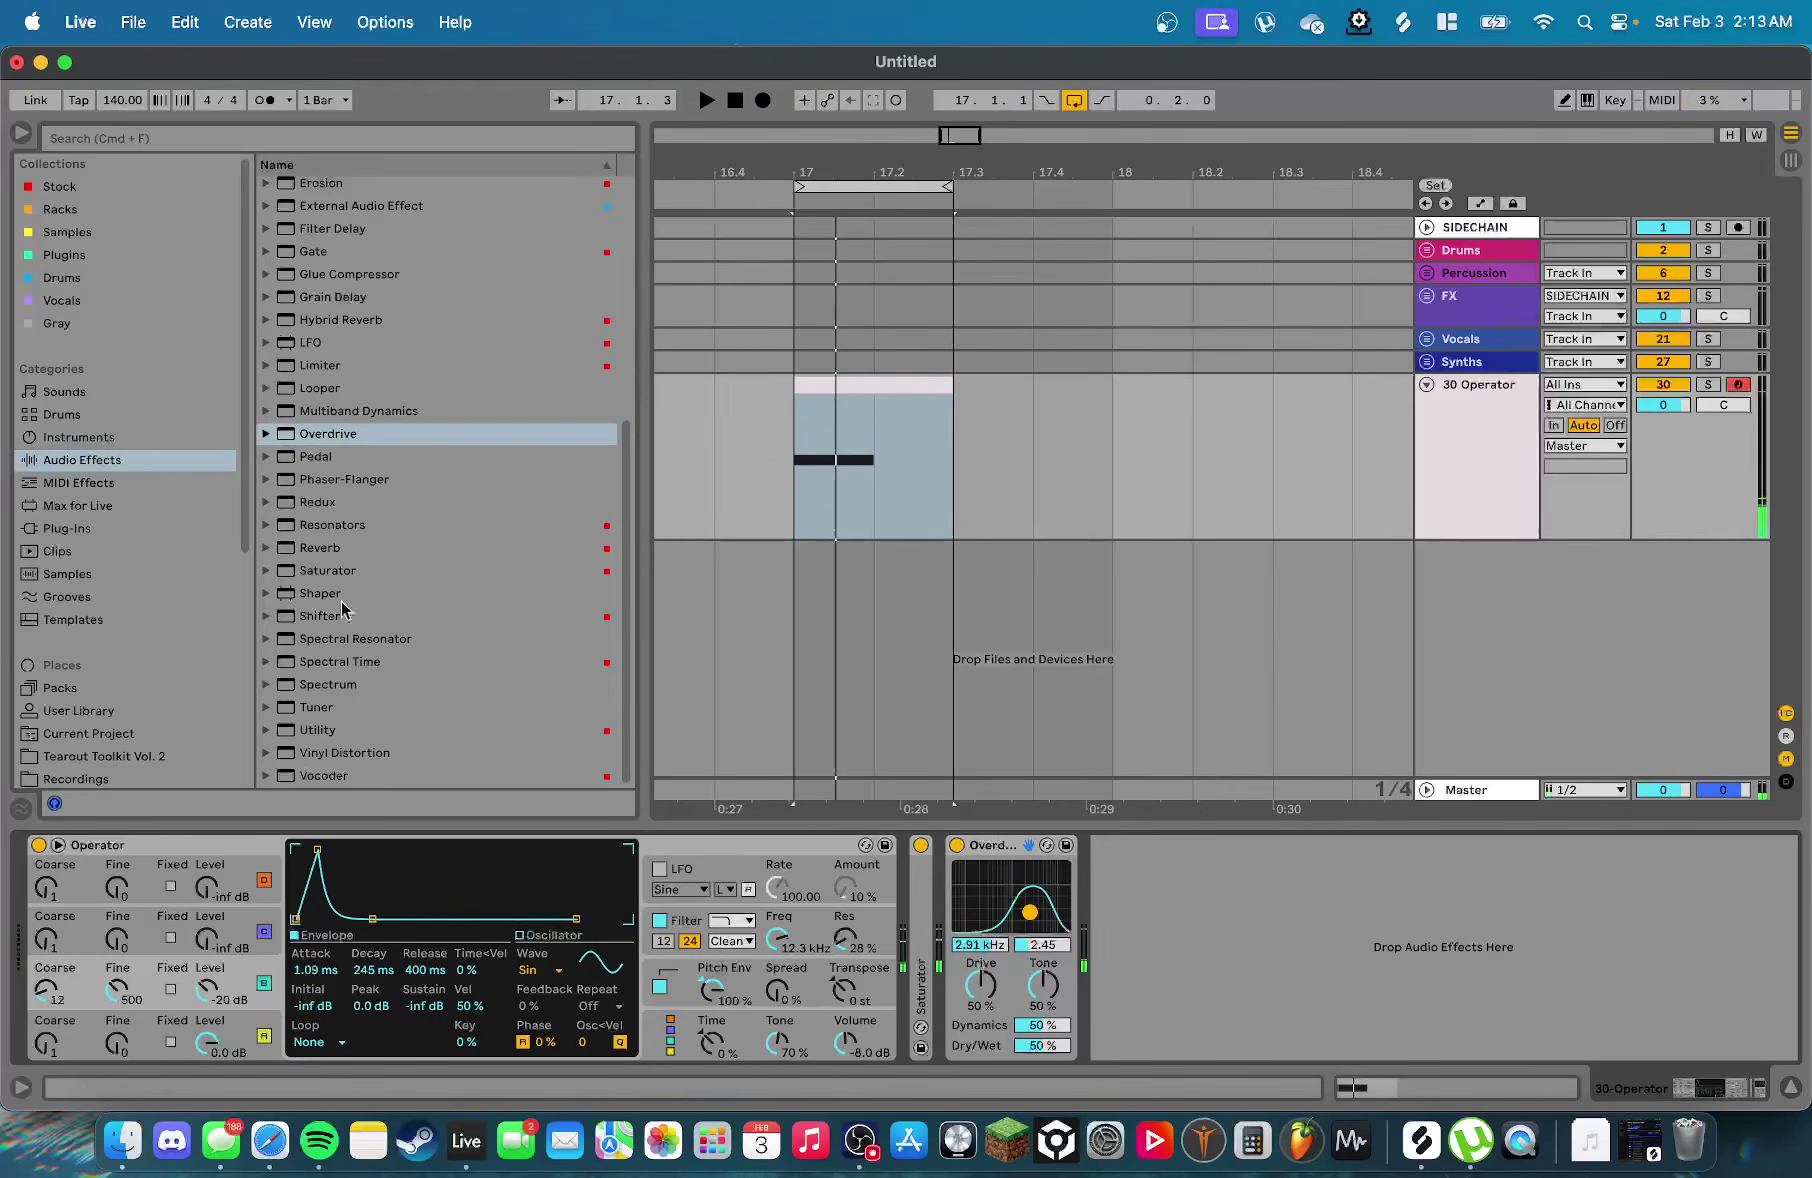
Add an EQ Eight after the Overdrive and play the loop through it
{"action": "scroll", "coordinate": [350, 580], "scroll_direction": "up", "scroll_amount": 8}
{"action": "left_click", "coordinate": [345, 531]}
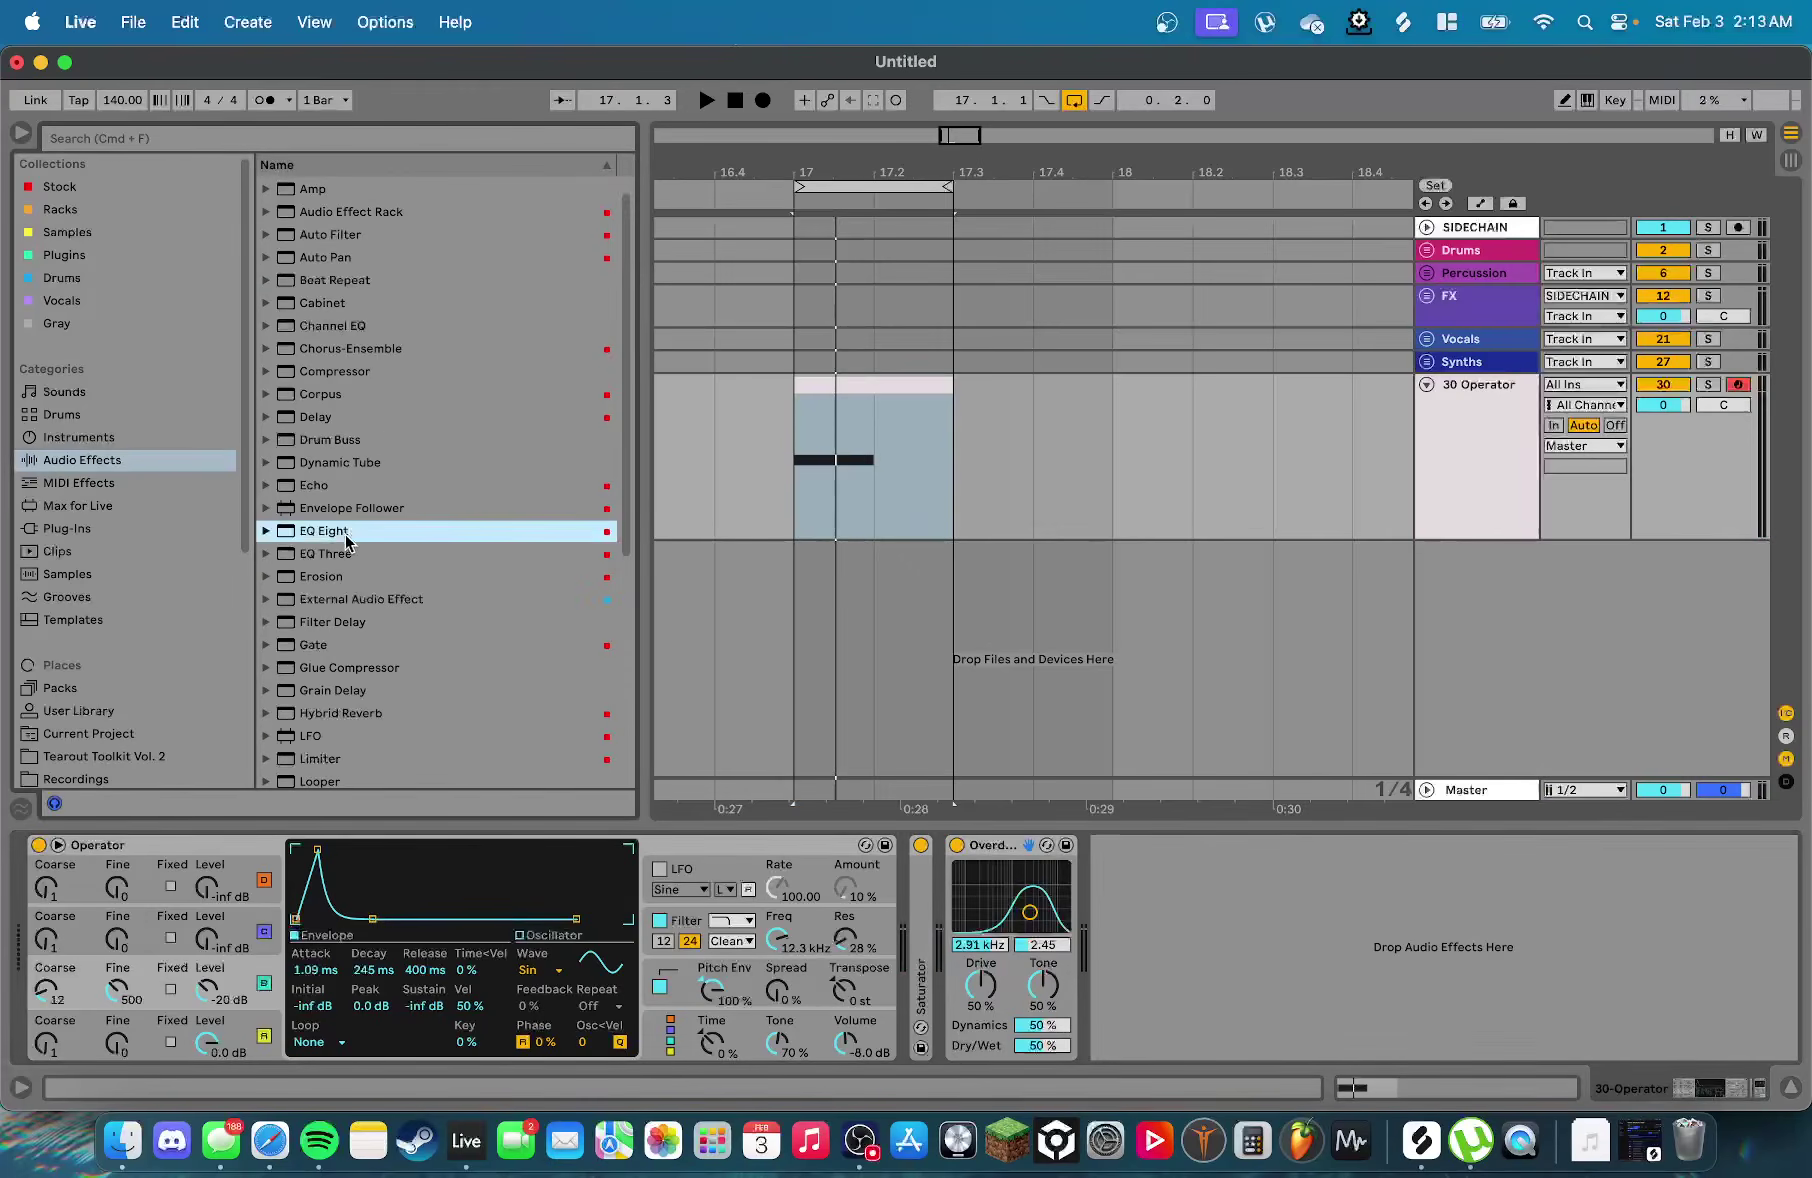
{"action": "double_click", "coordinate": [340, 530]}
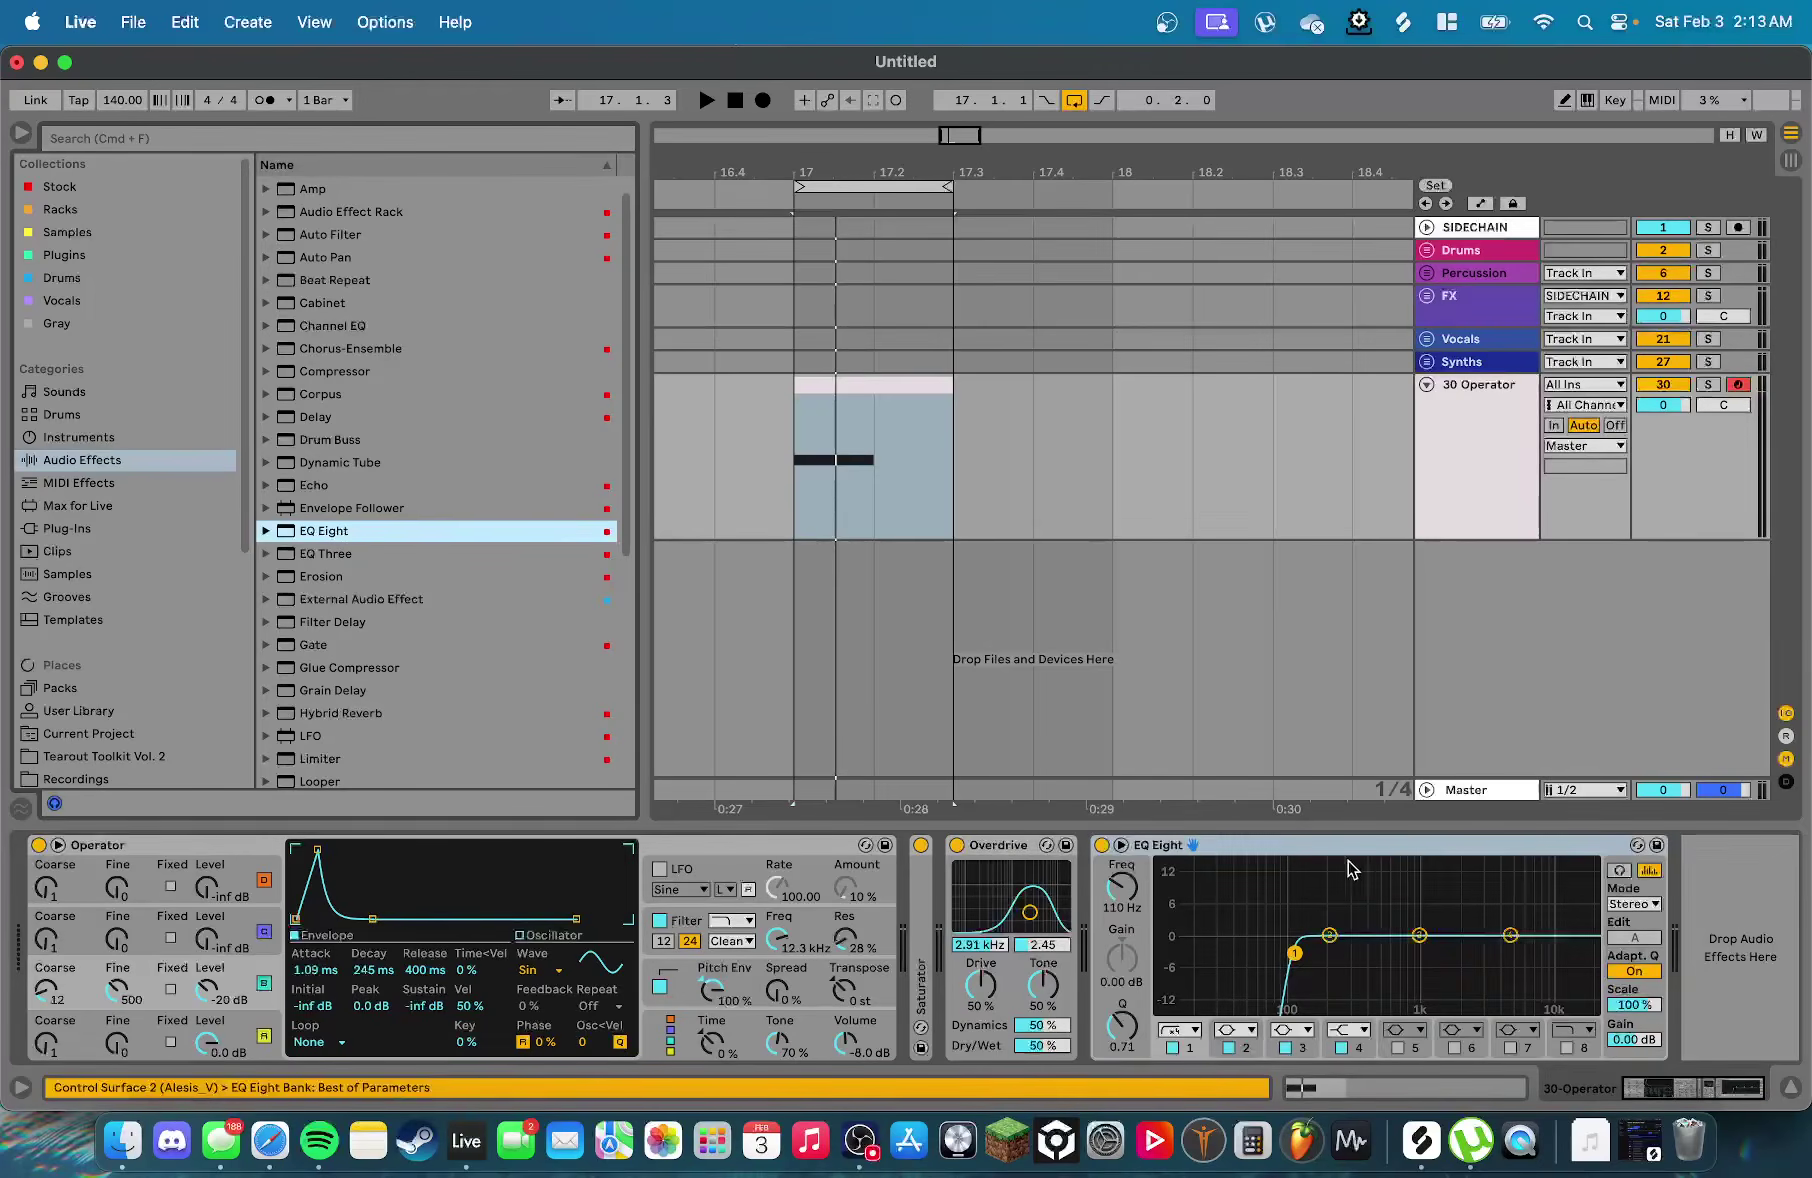
{"action": "left_click", "coordinate": [1232, 845]}
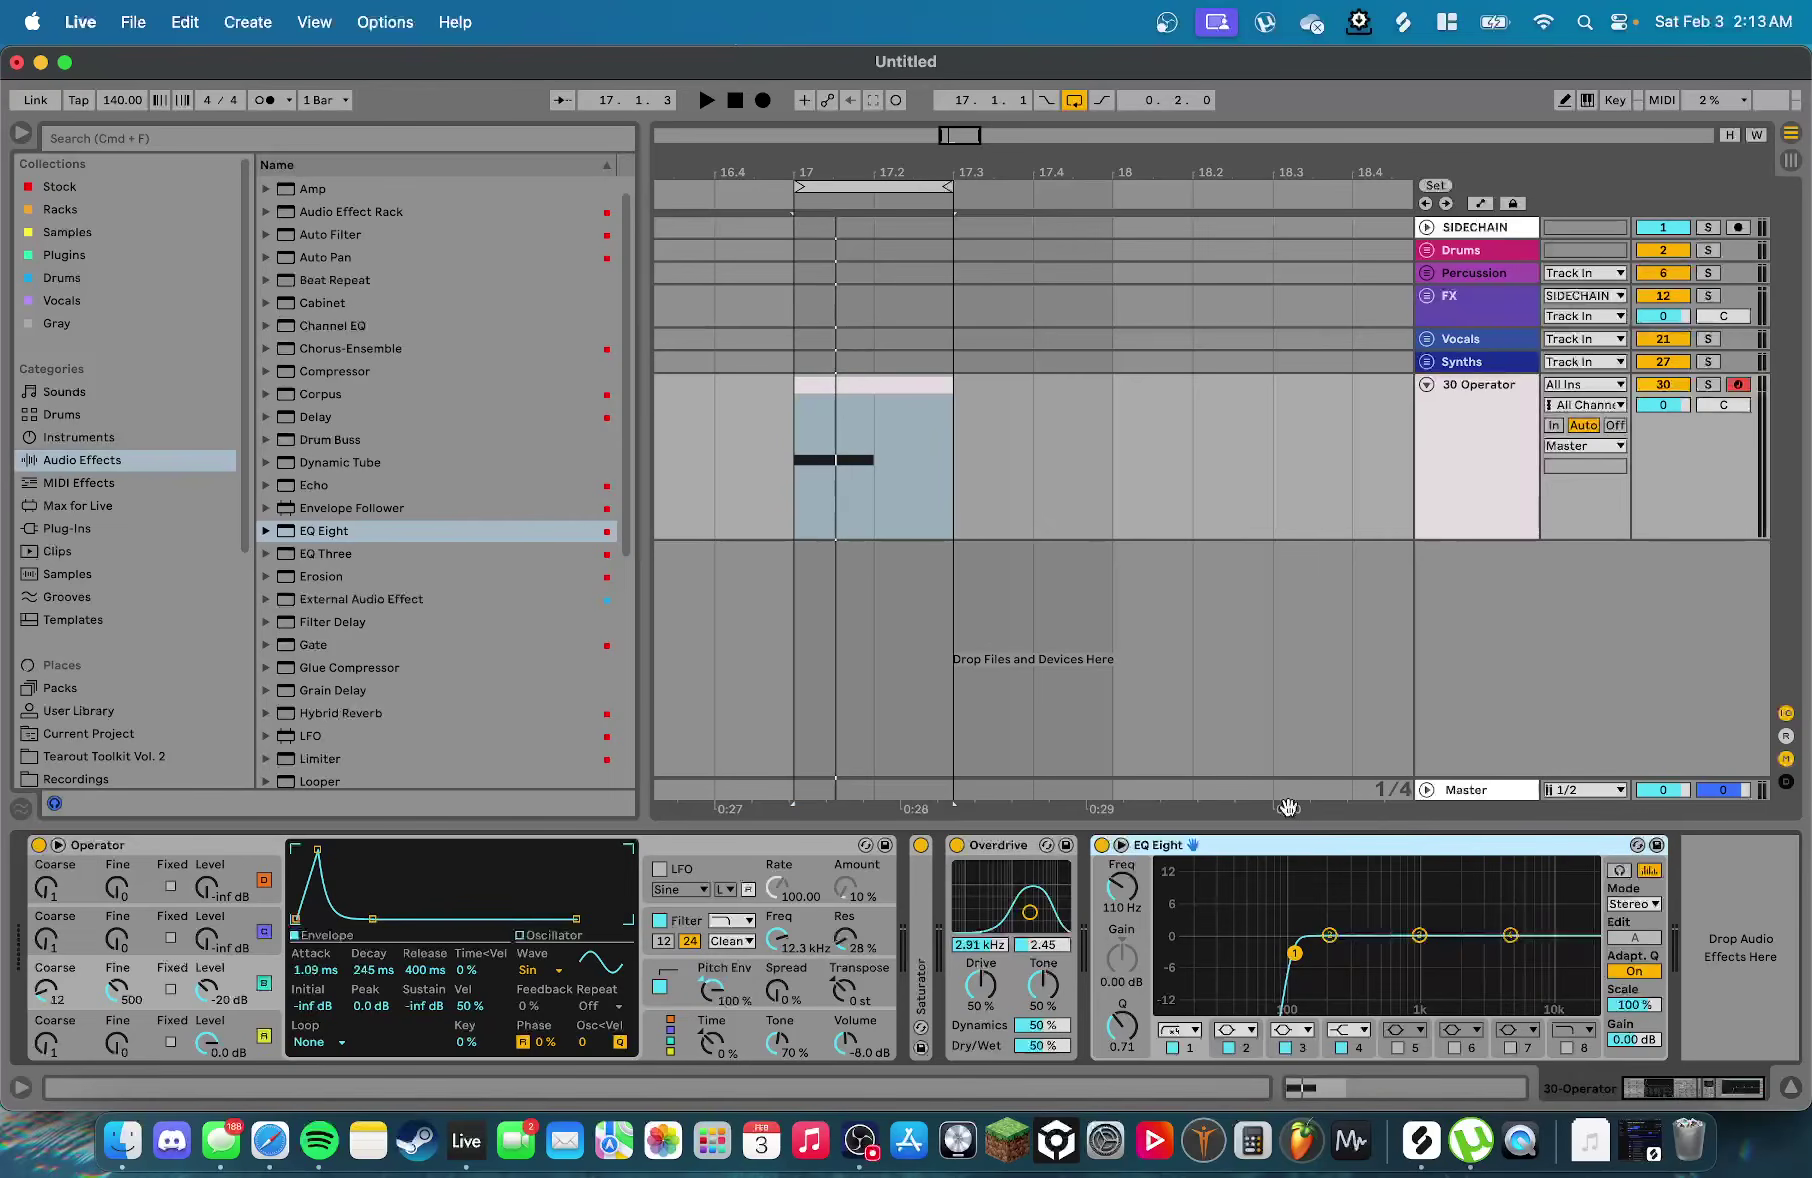
{"action": "key", "text": "space"}
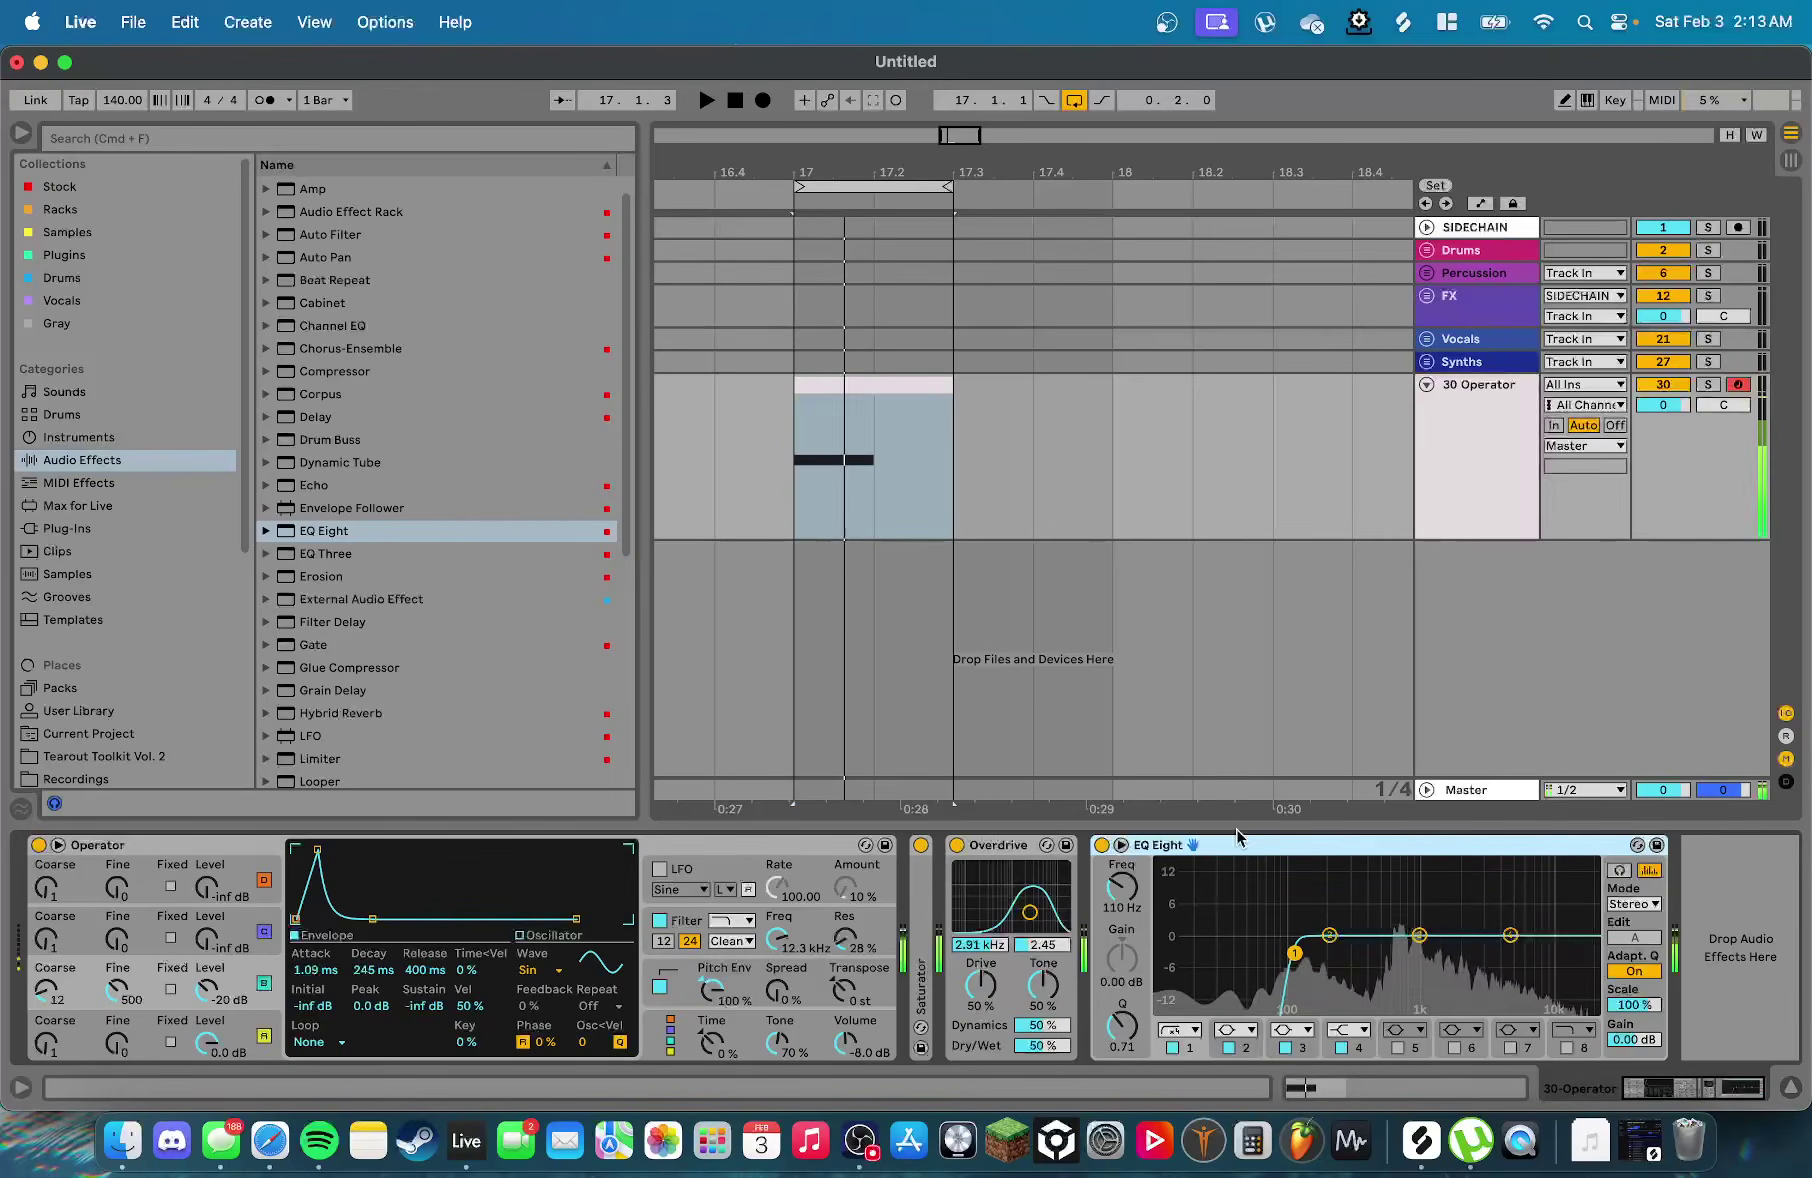
{"action": "key", "text": "space"}
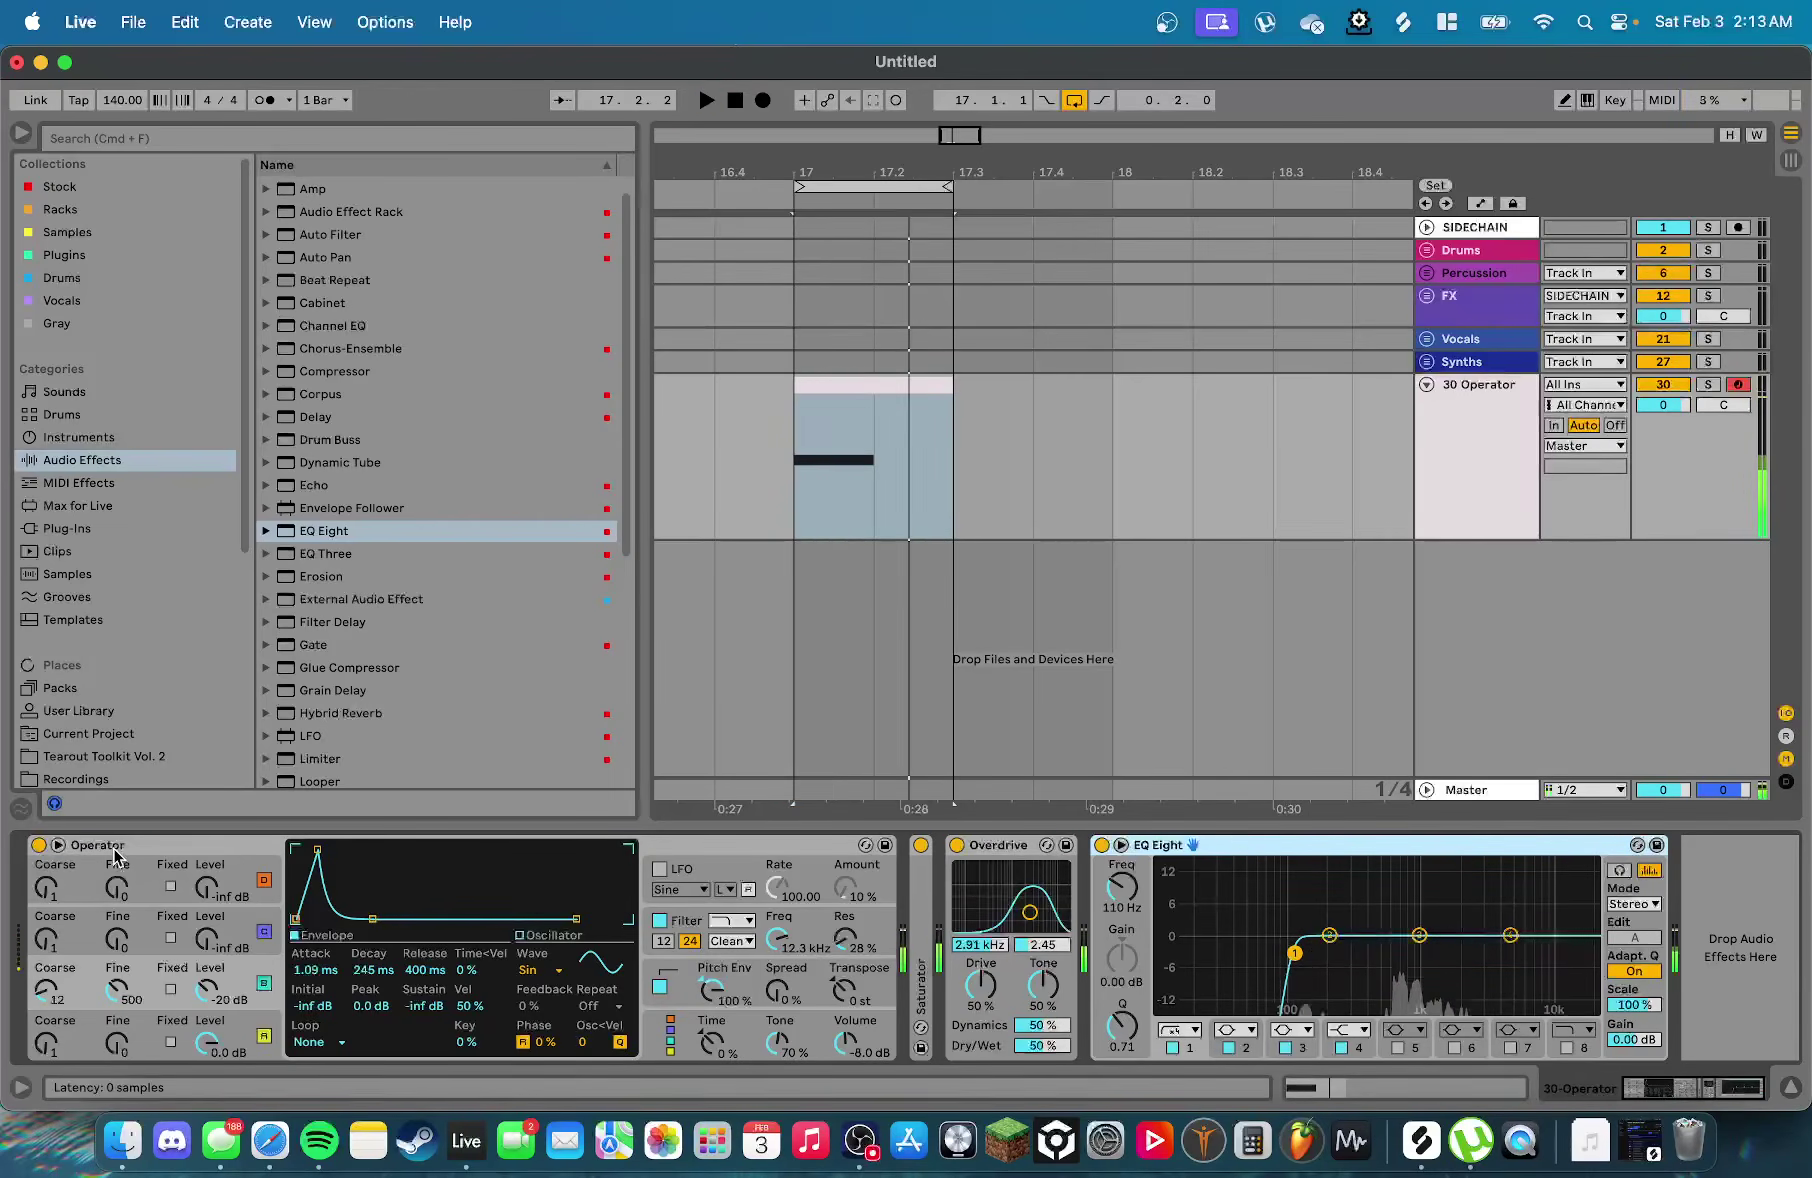
Group Operator and its effects into an Instrument Rack and show the rack's chain list
{"action": "left_click", "coordinate": [368, 1013]}
{"action": "key", "text": "super+g"}
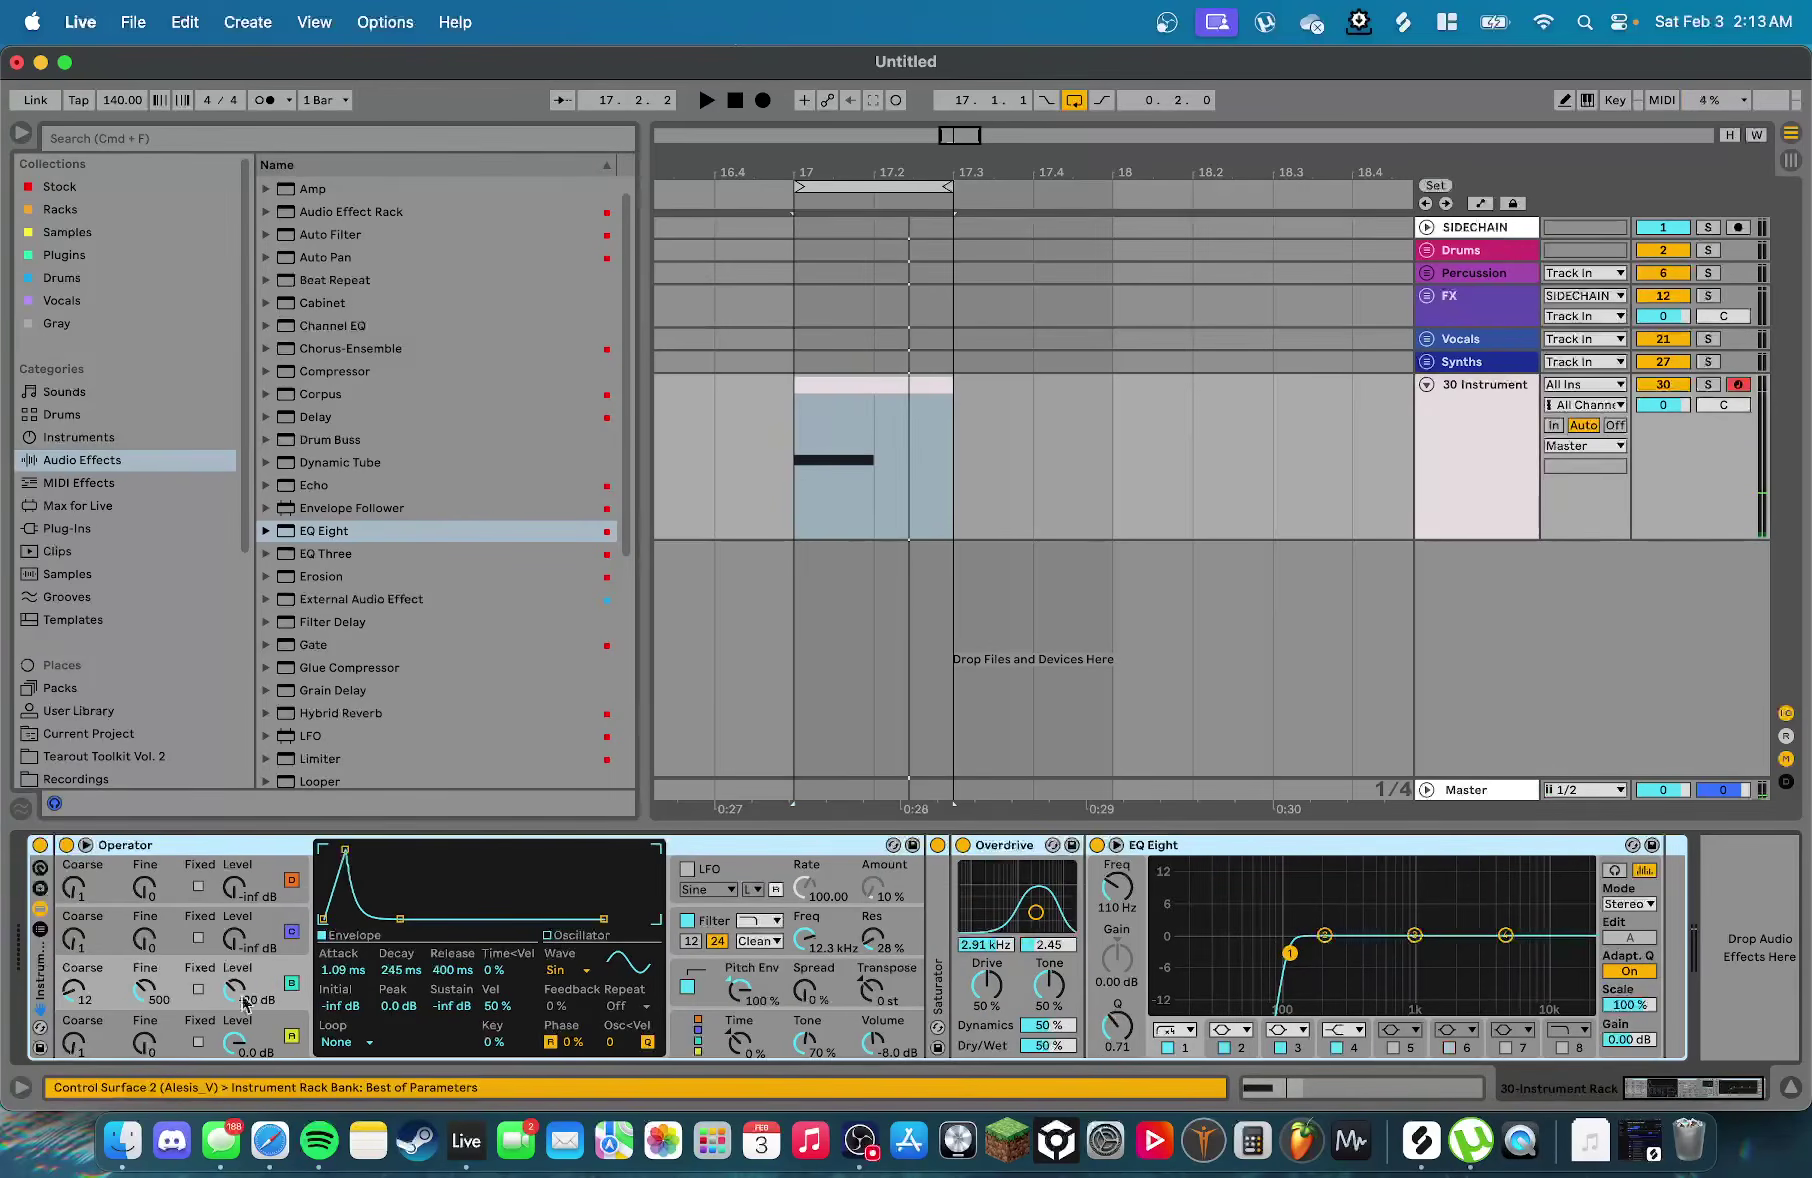
{"action": "left_click", "coordinate": [40, 930]}
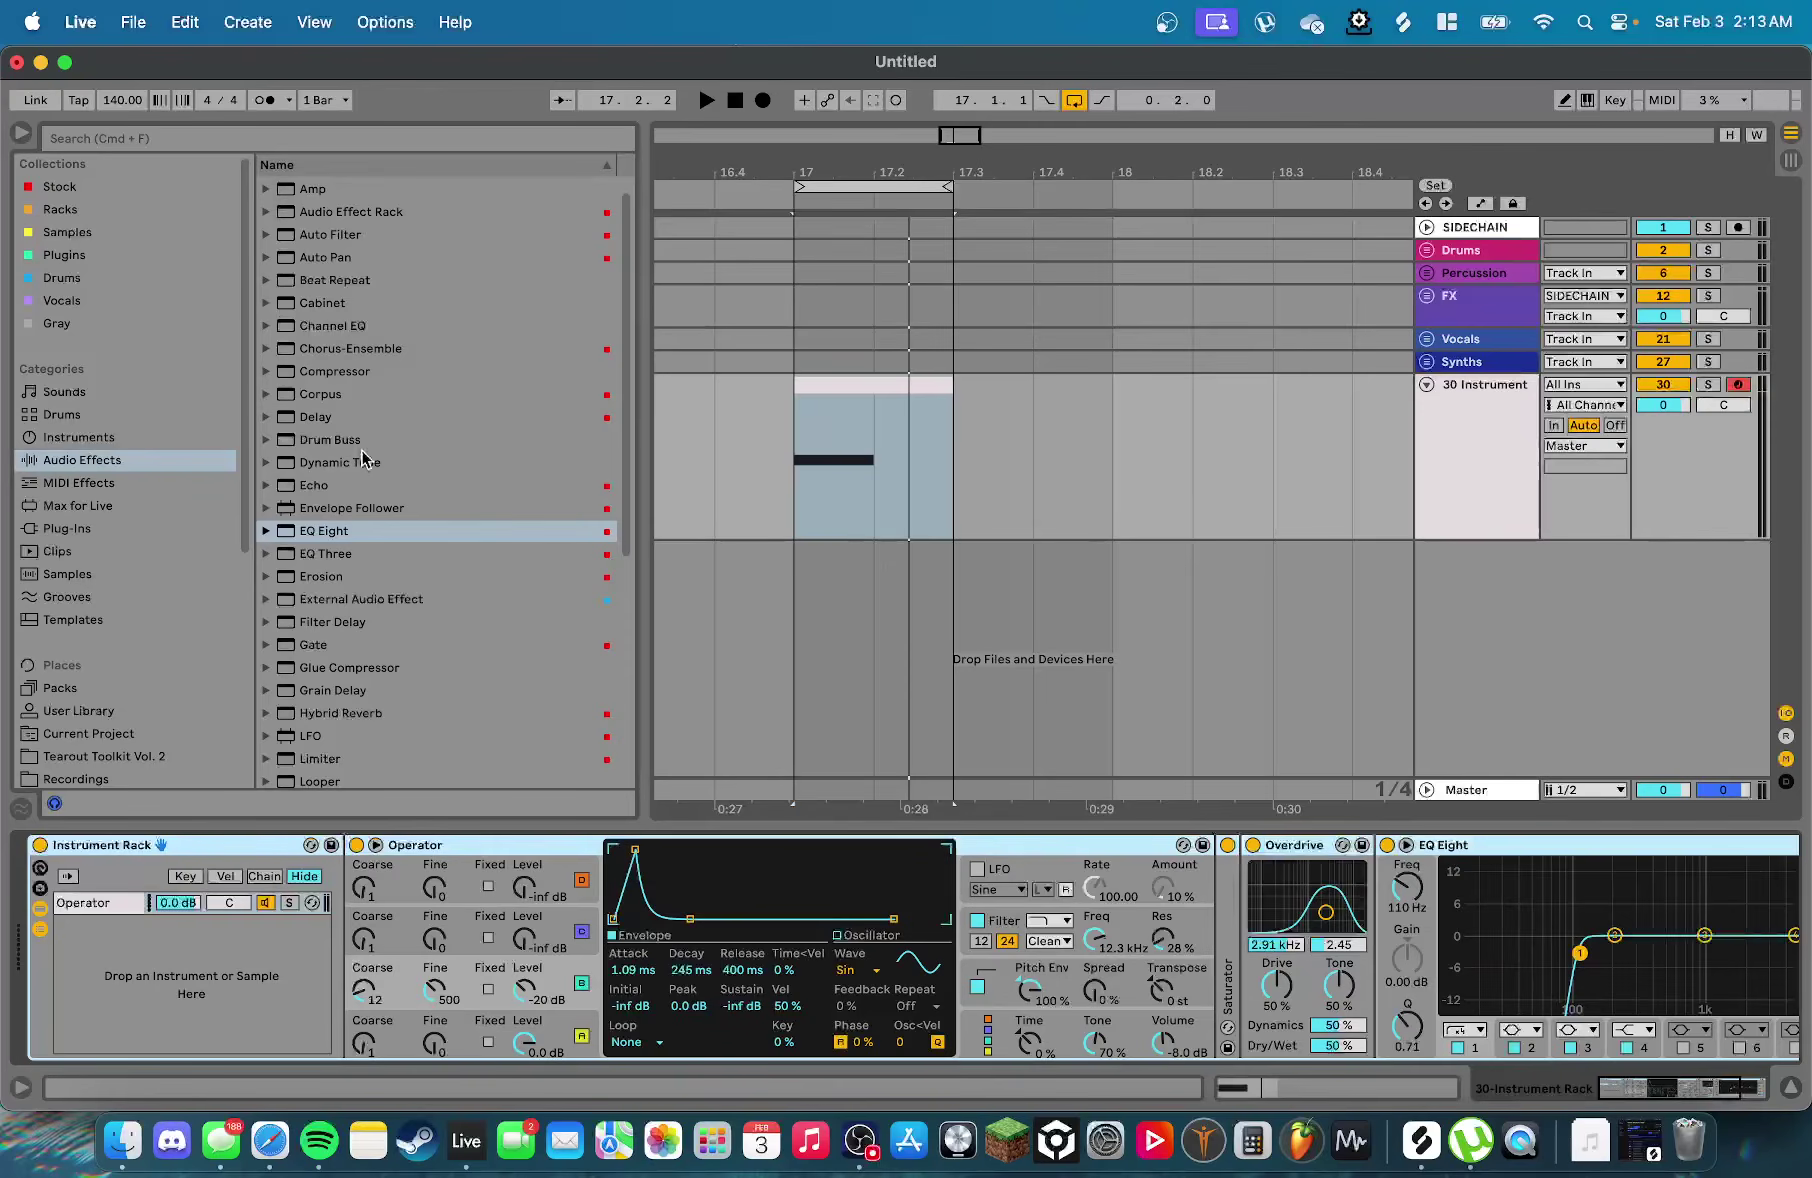
Add Serum from the Plugins collection as a second chain in the Instrument Rack
{"action": "left_click", "coordinate": [86, 258]}
{"action": "scroll", "coordinate": [394, 504], "scroll_direction": "down", "scroll_amount": 10}
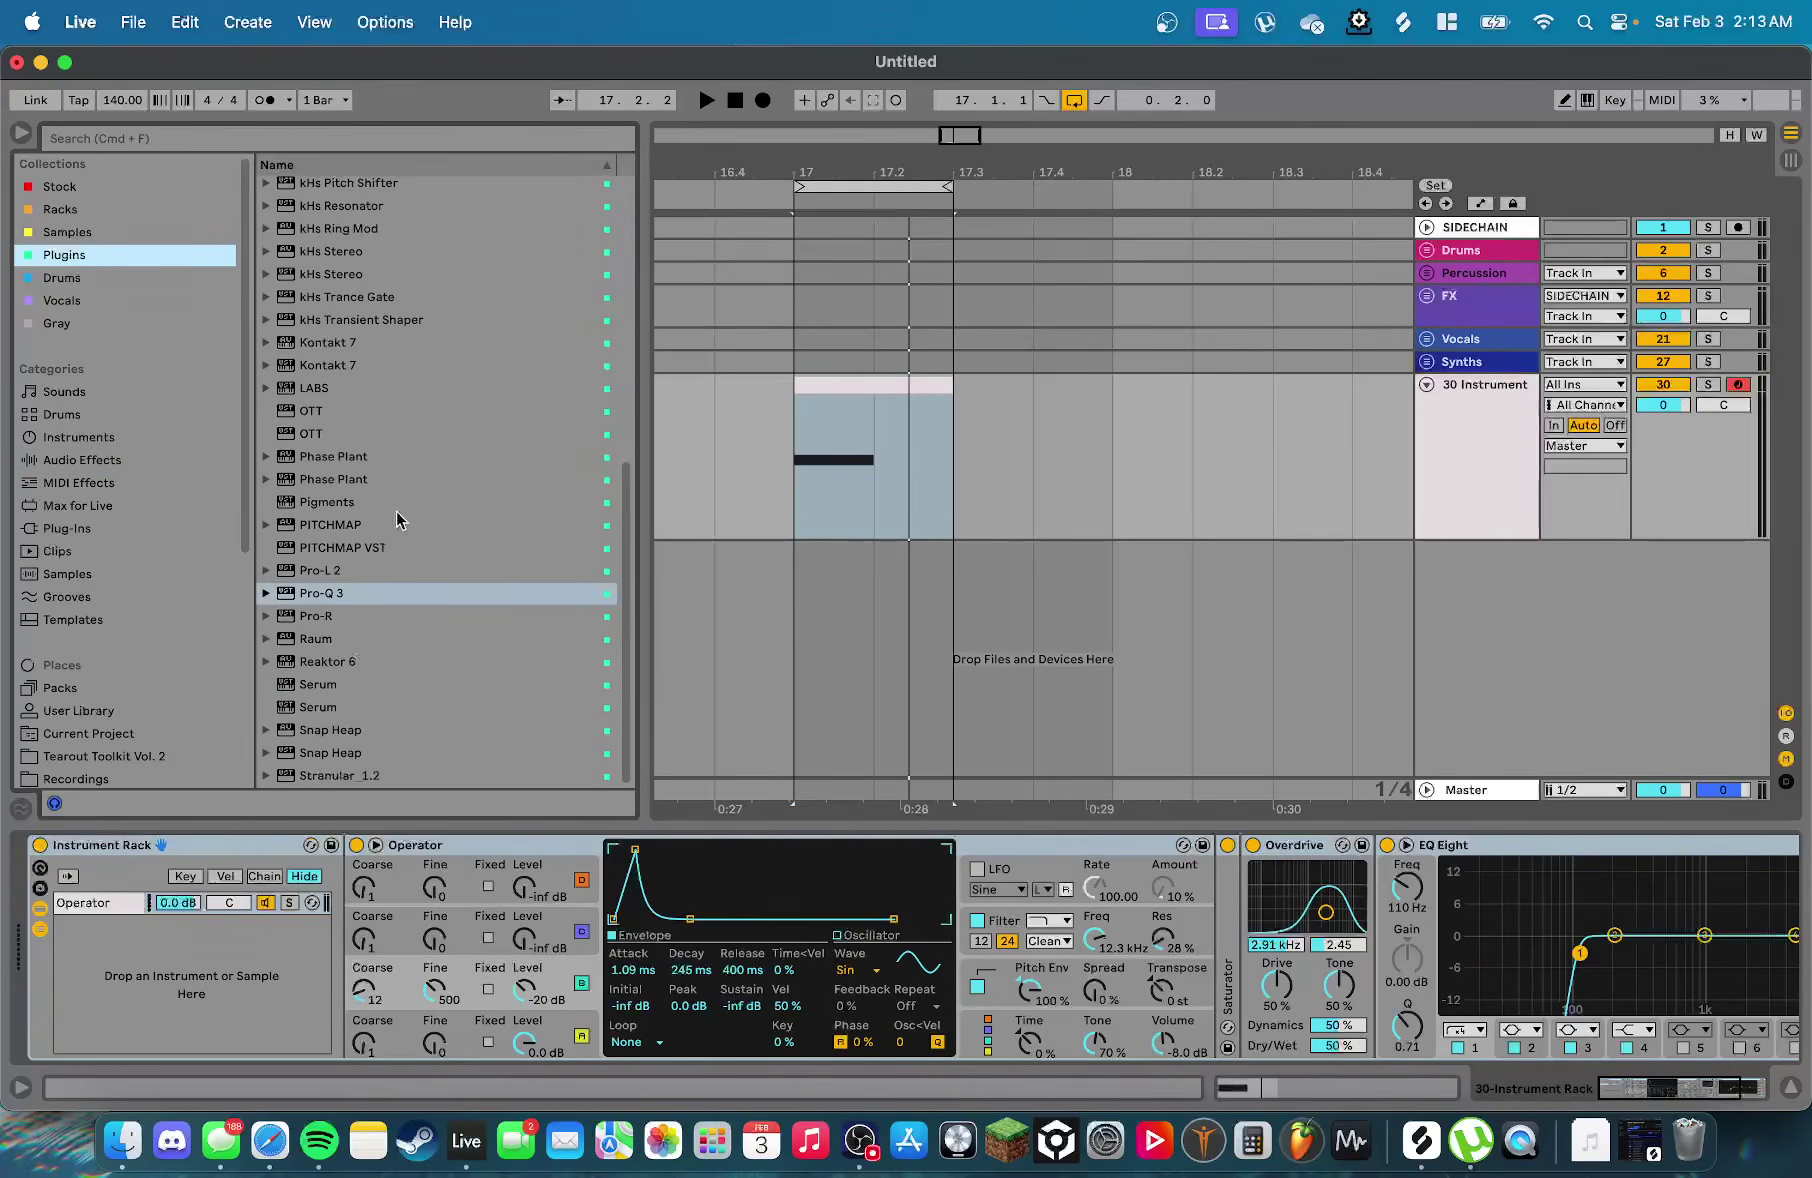
{"action": "left_click_drag", "start_coordinate": [331, 707], "coordinate": [202, 960]}
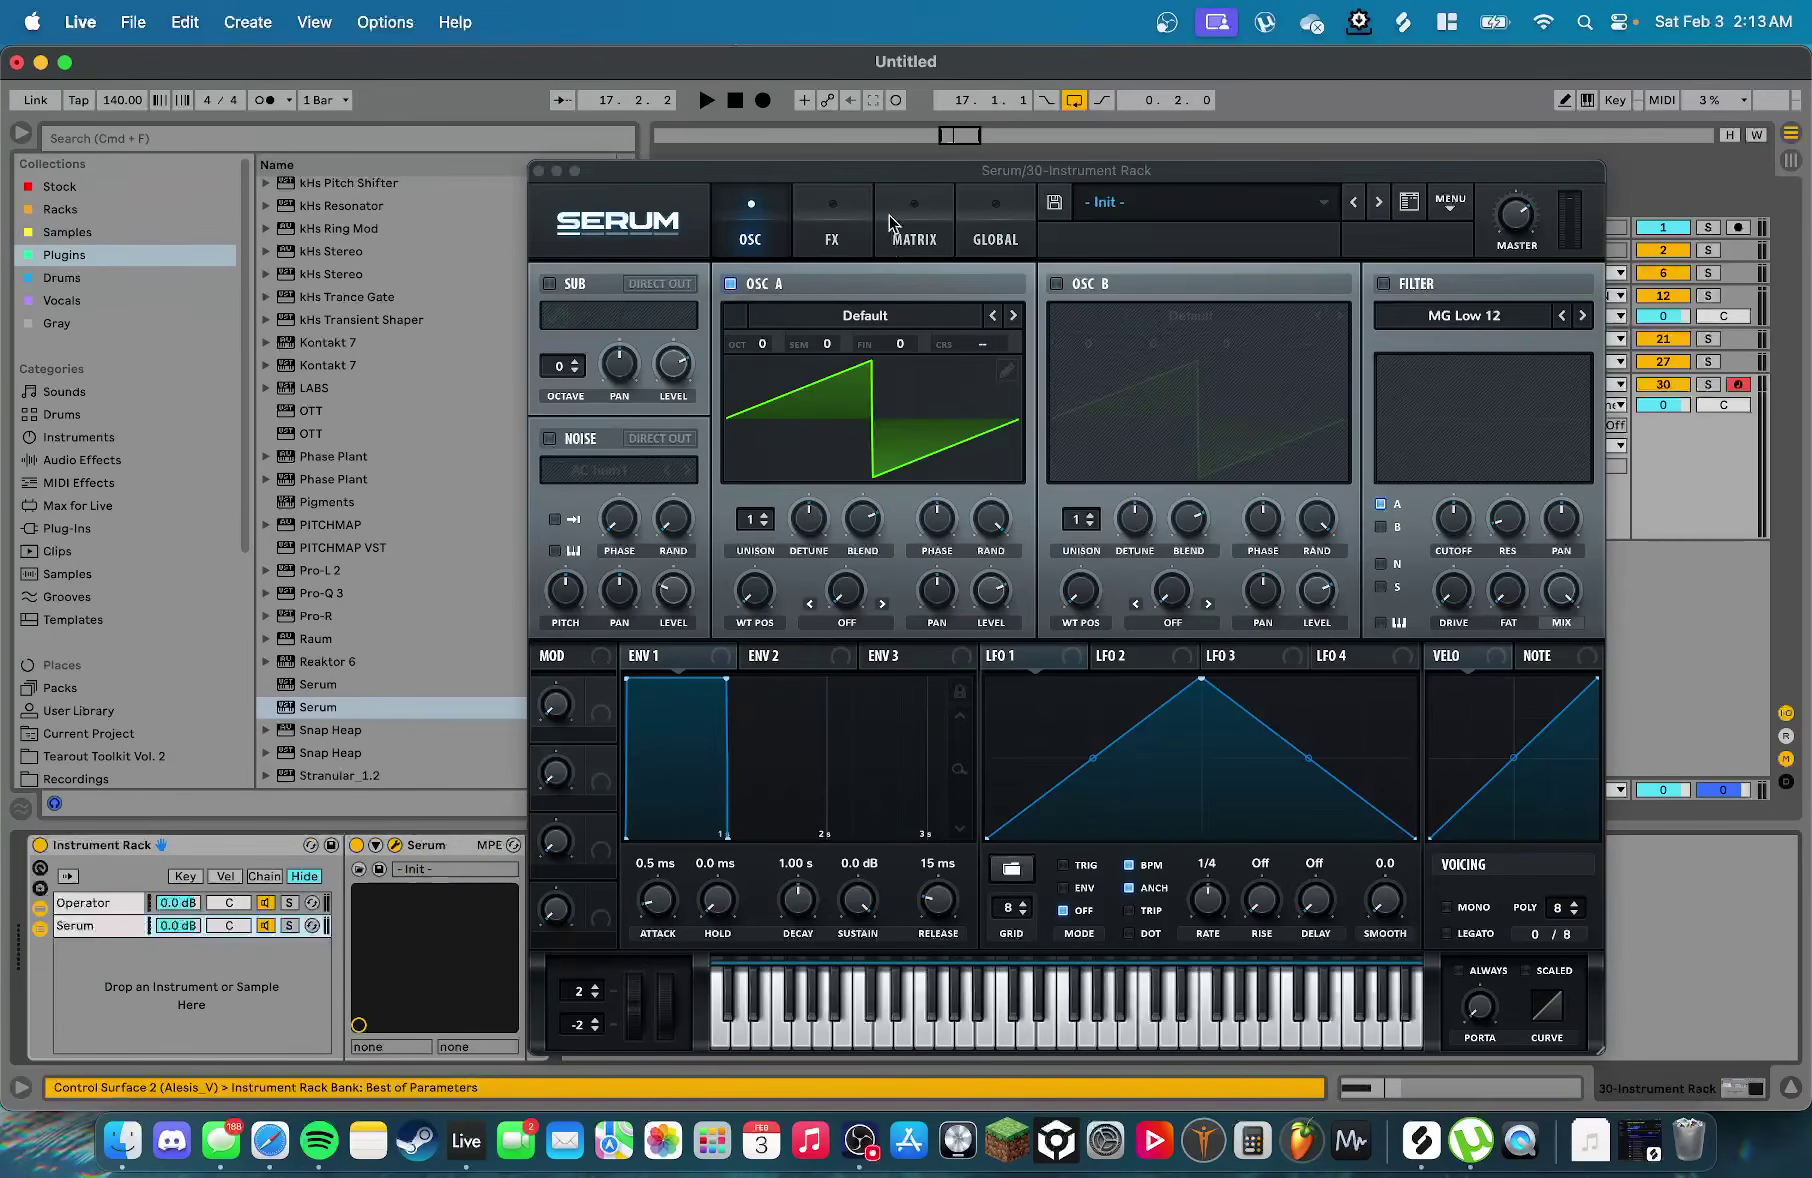
{"action": "left_click_drag", "start_coordinate": [918, 178], "coordinate": [780, 127]}
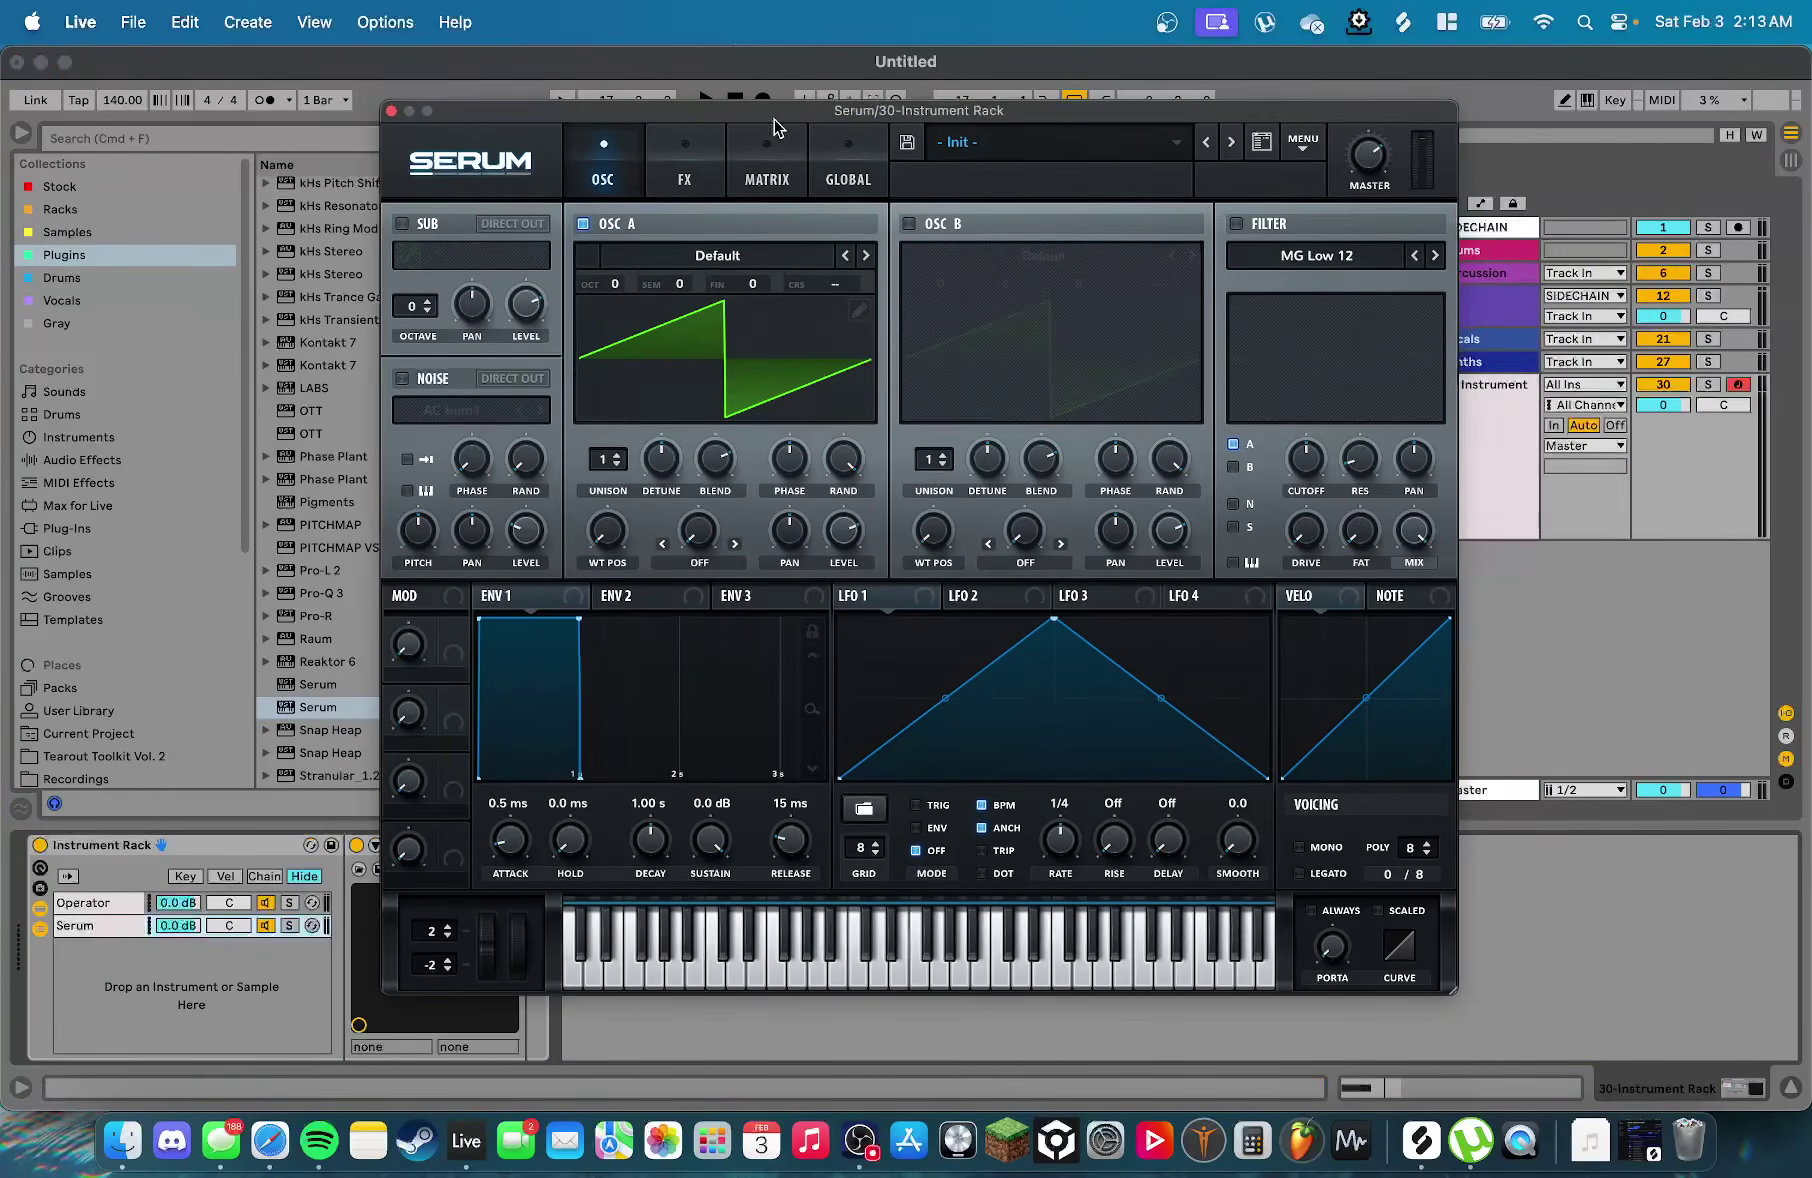
{"action": "left_click", "coordinate": [717, 255]}
{"action": "mouse_move", "coordinate": [710, 291]}
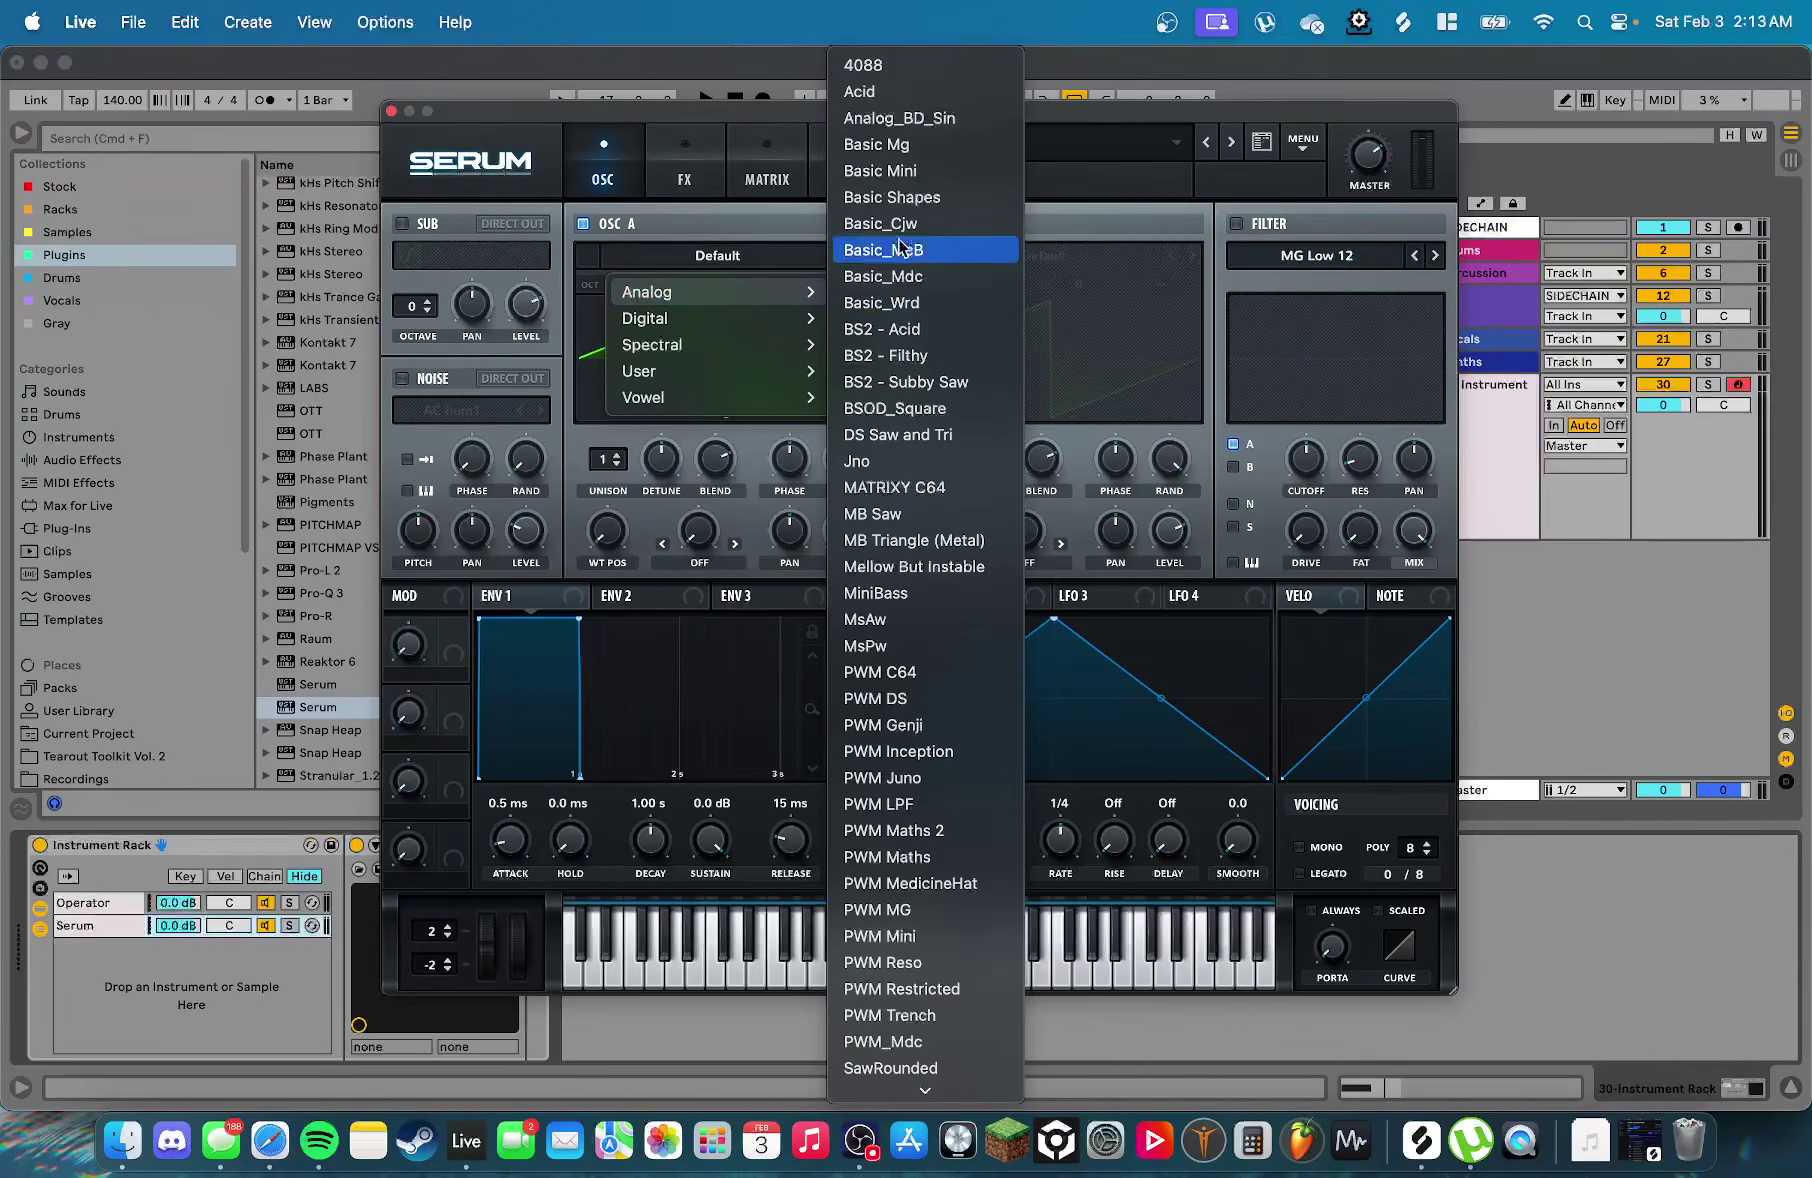
{"action": "left_click", "coordinate": [900, 203]}
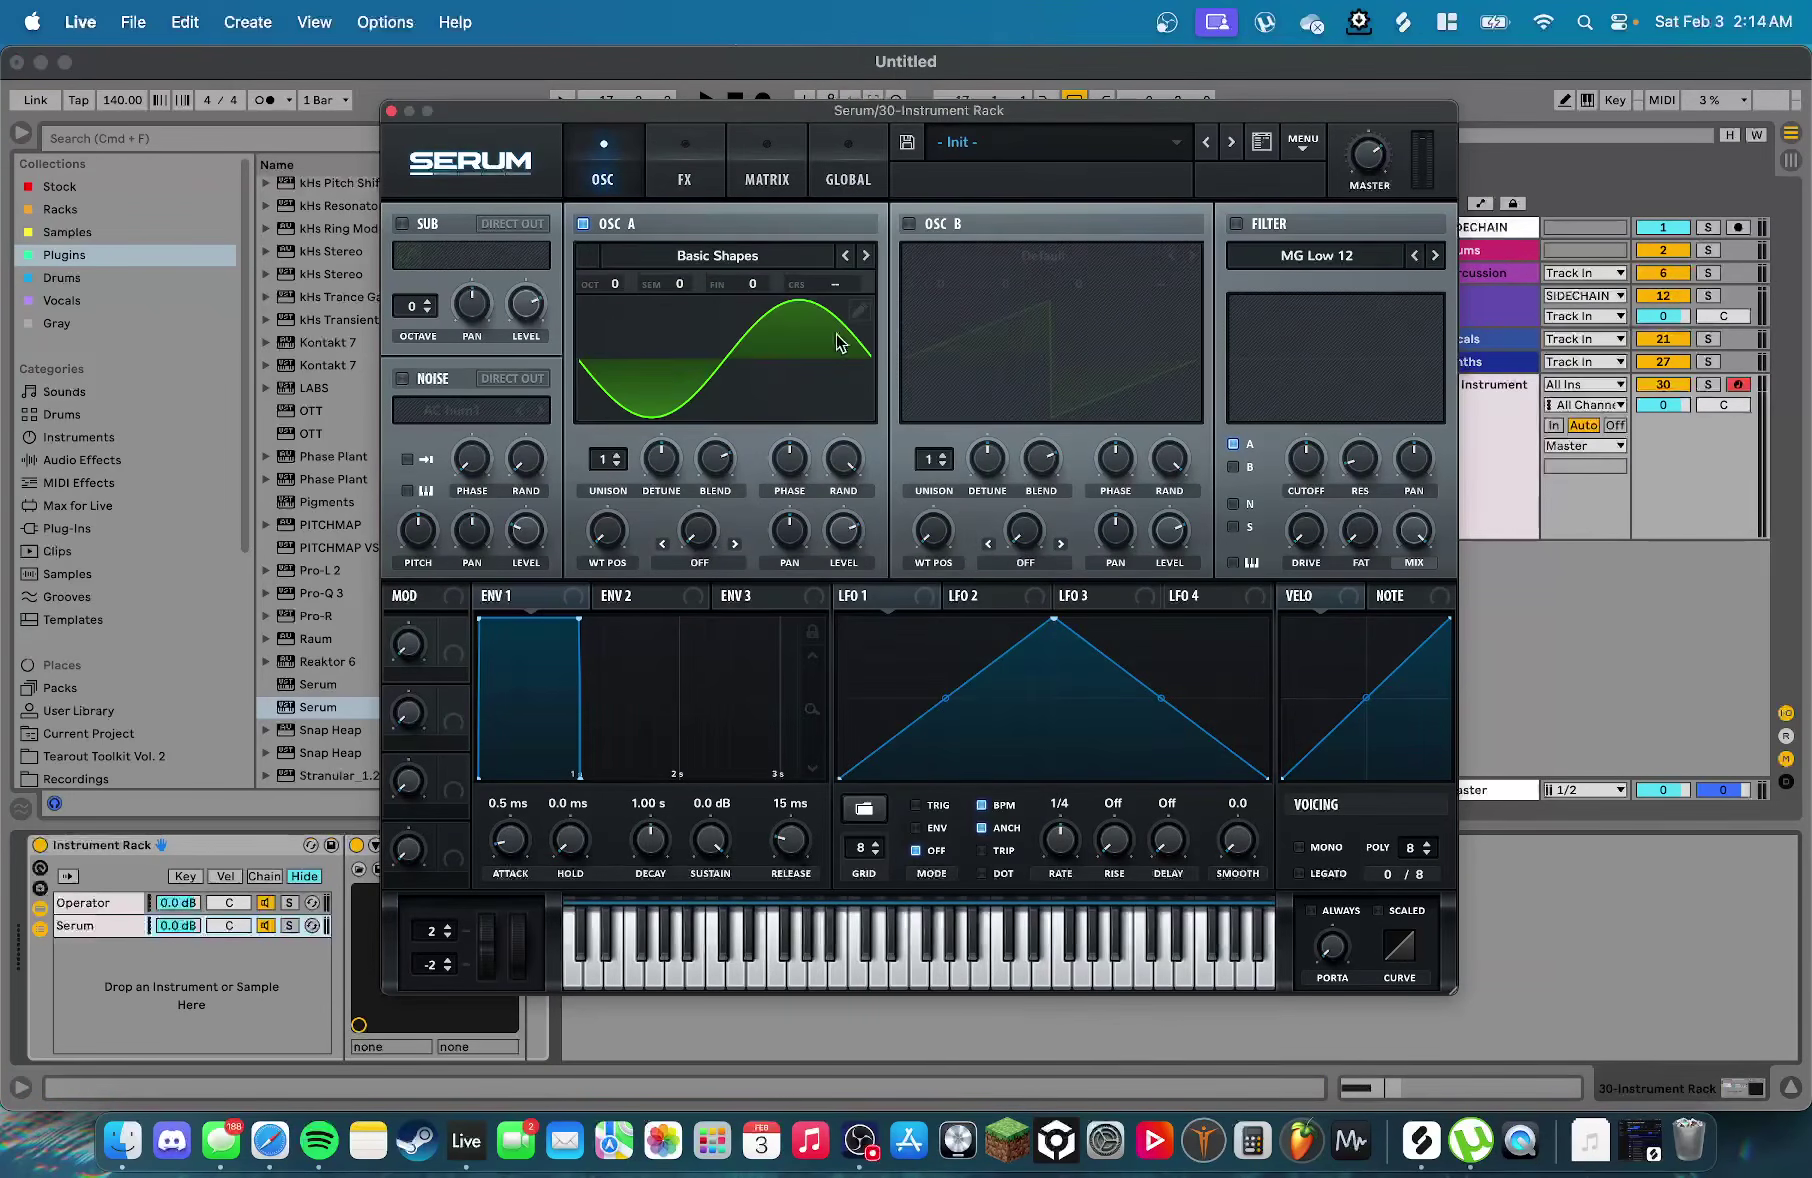
{"action": "left_click_drag", "start_coordinate": [846, 596], "coordinate": [829, 290]}
{"action": "left_click_drag", "start_coordinate": [1053, 619], "coordinate": [840, 620]}
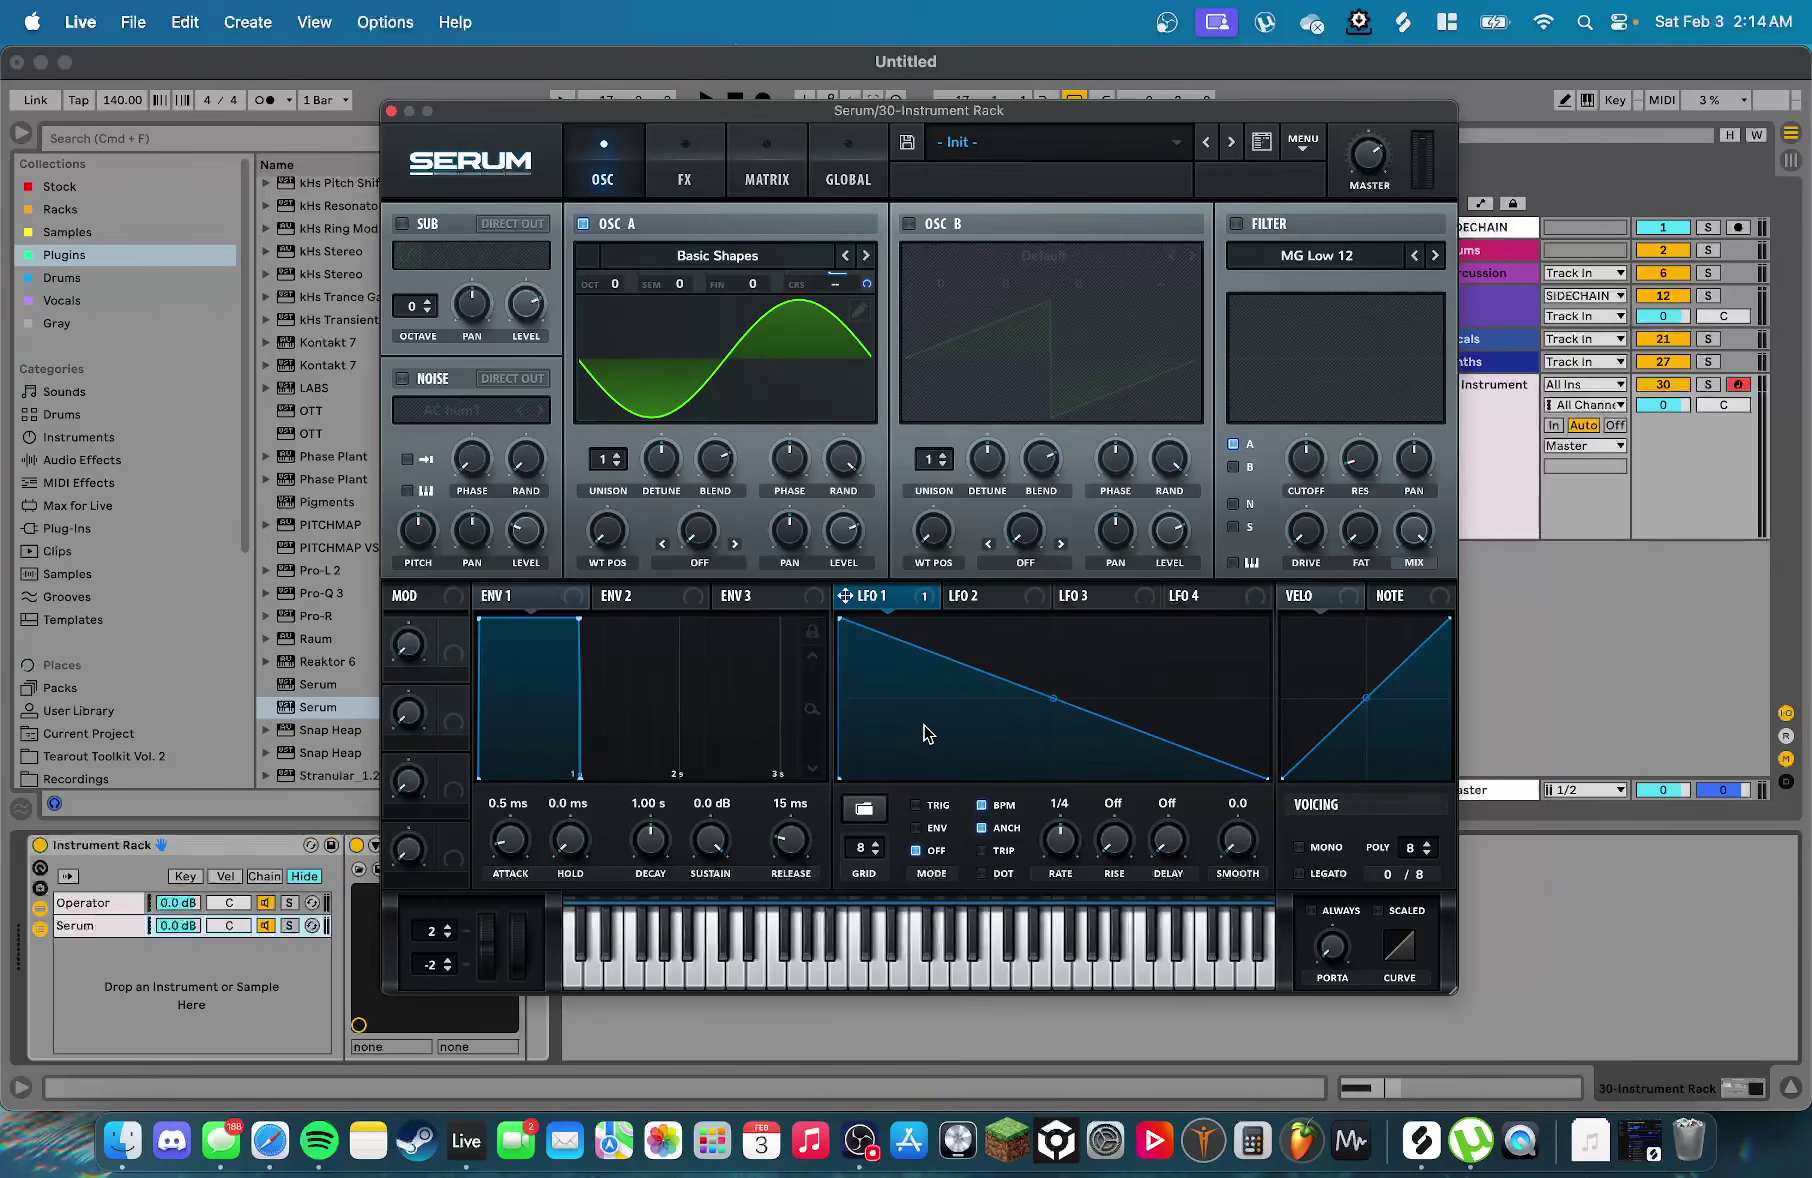
{"action": "left_click", "coordinate": [1303, 142]}
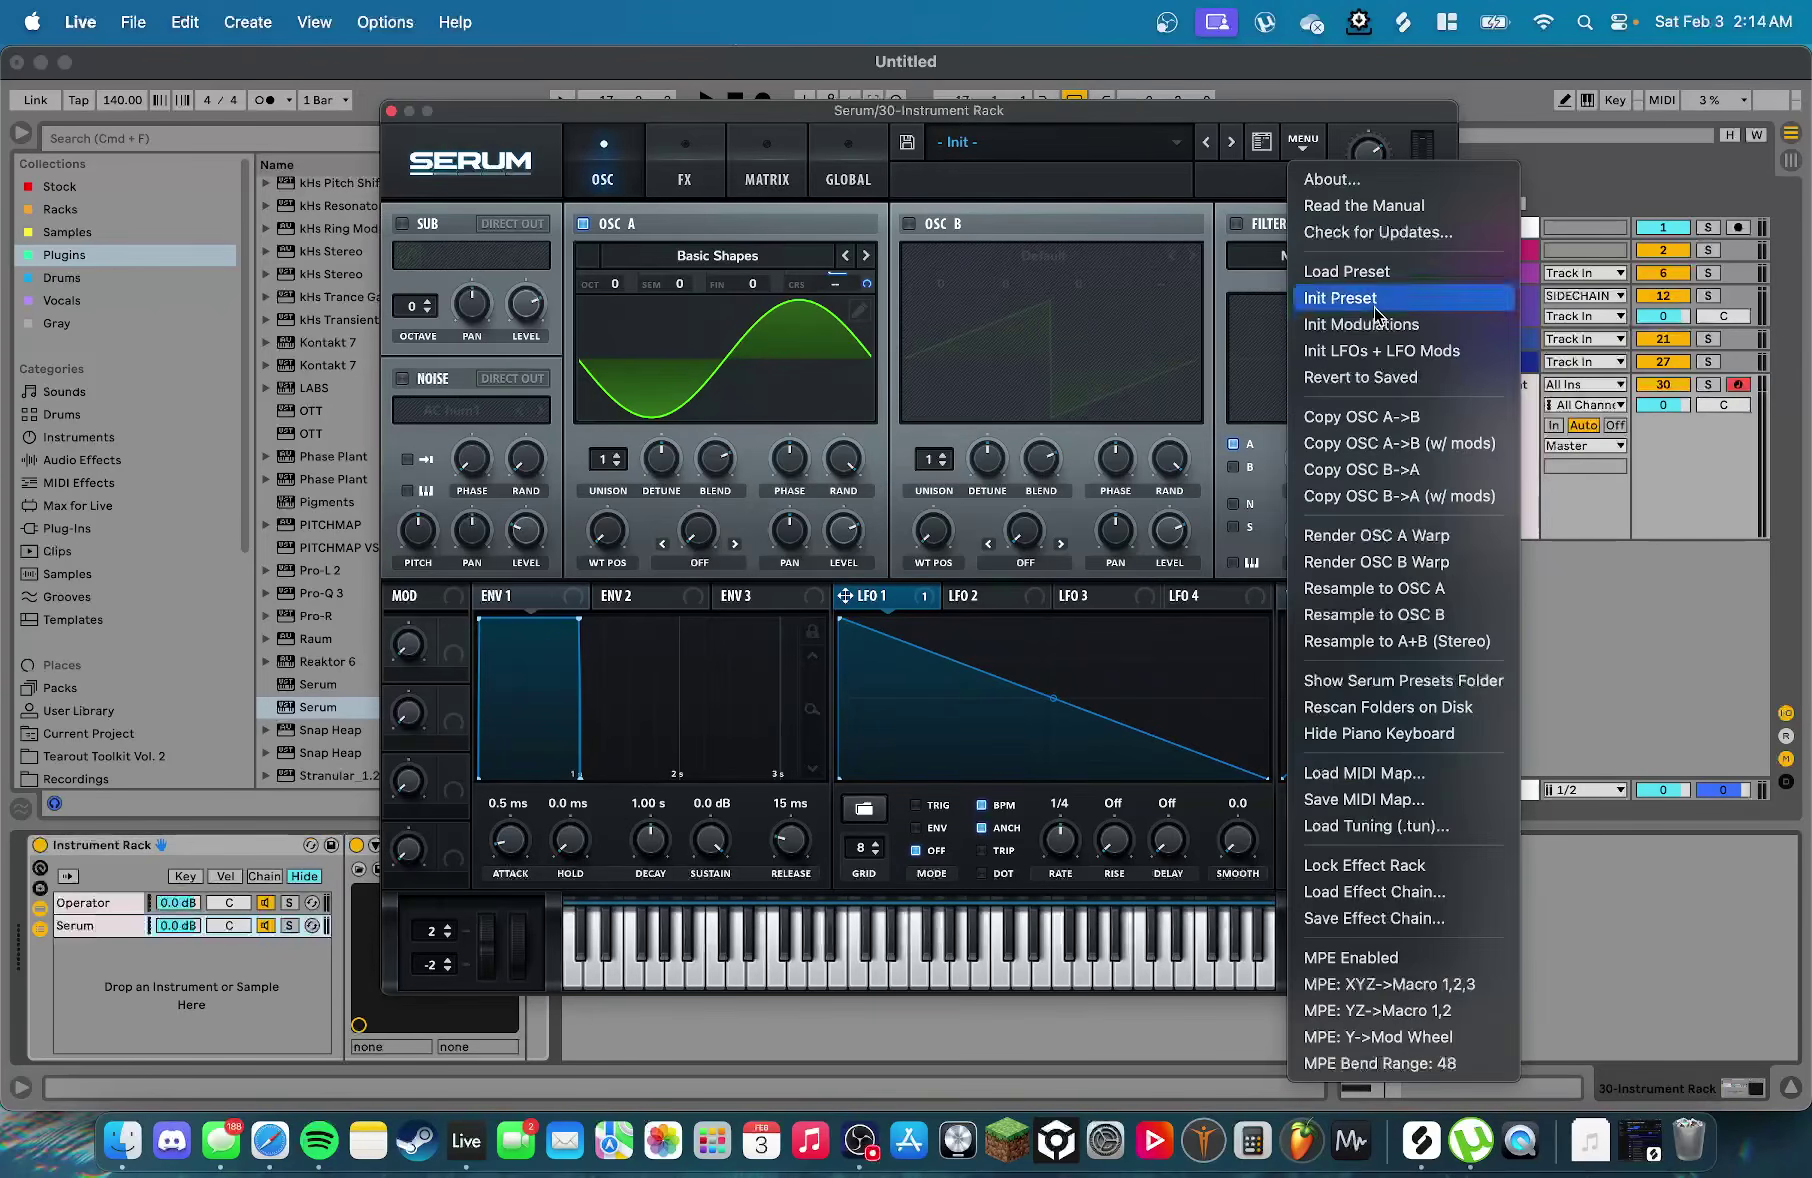
{"action": "left_click", "coordinate": [686, 352]}
Load the Basic Shapes wavetable into Serum's oscillator A, start the loop and mute the Operator chain
{"action": "left_click", "coordinate": [717, 255]}
{"action": "mouse_move", "coordinate": [800, 291]}
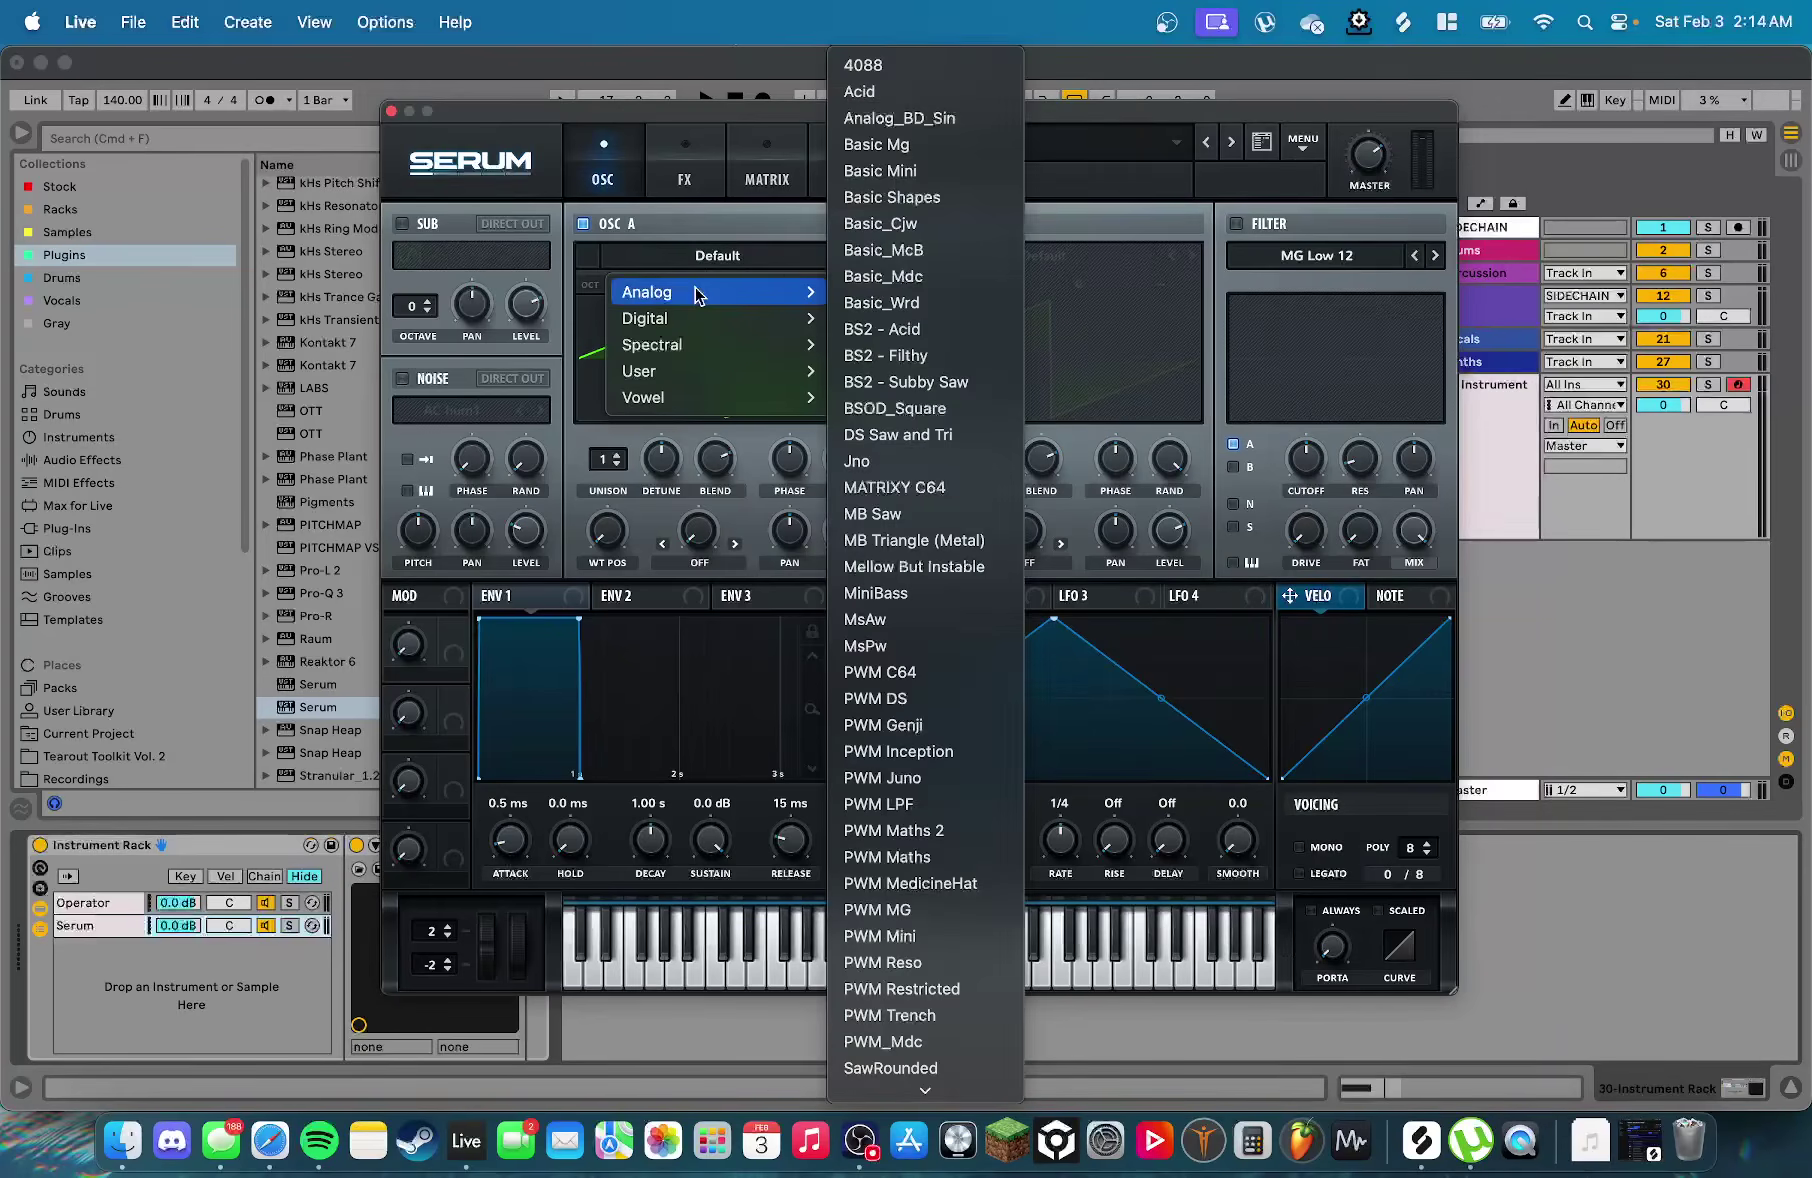
{"action": "left_click", "coordinate": [892, 198]}
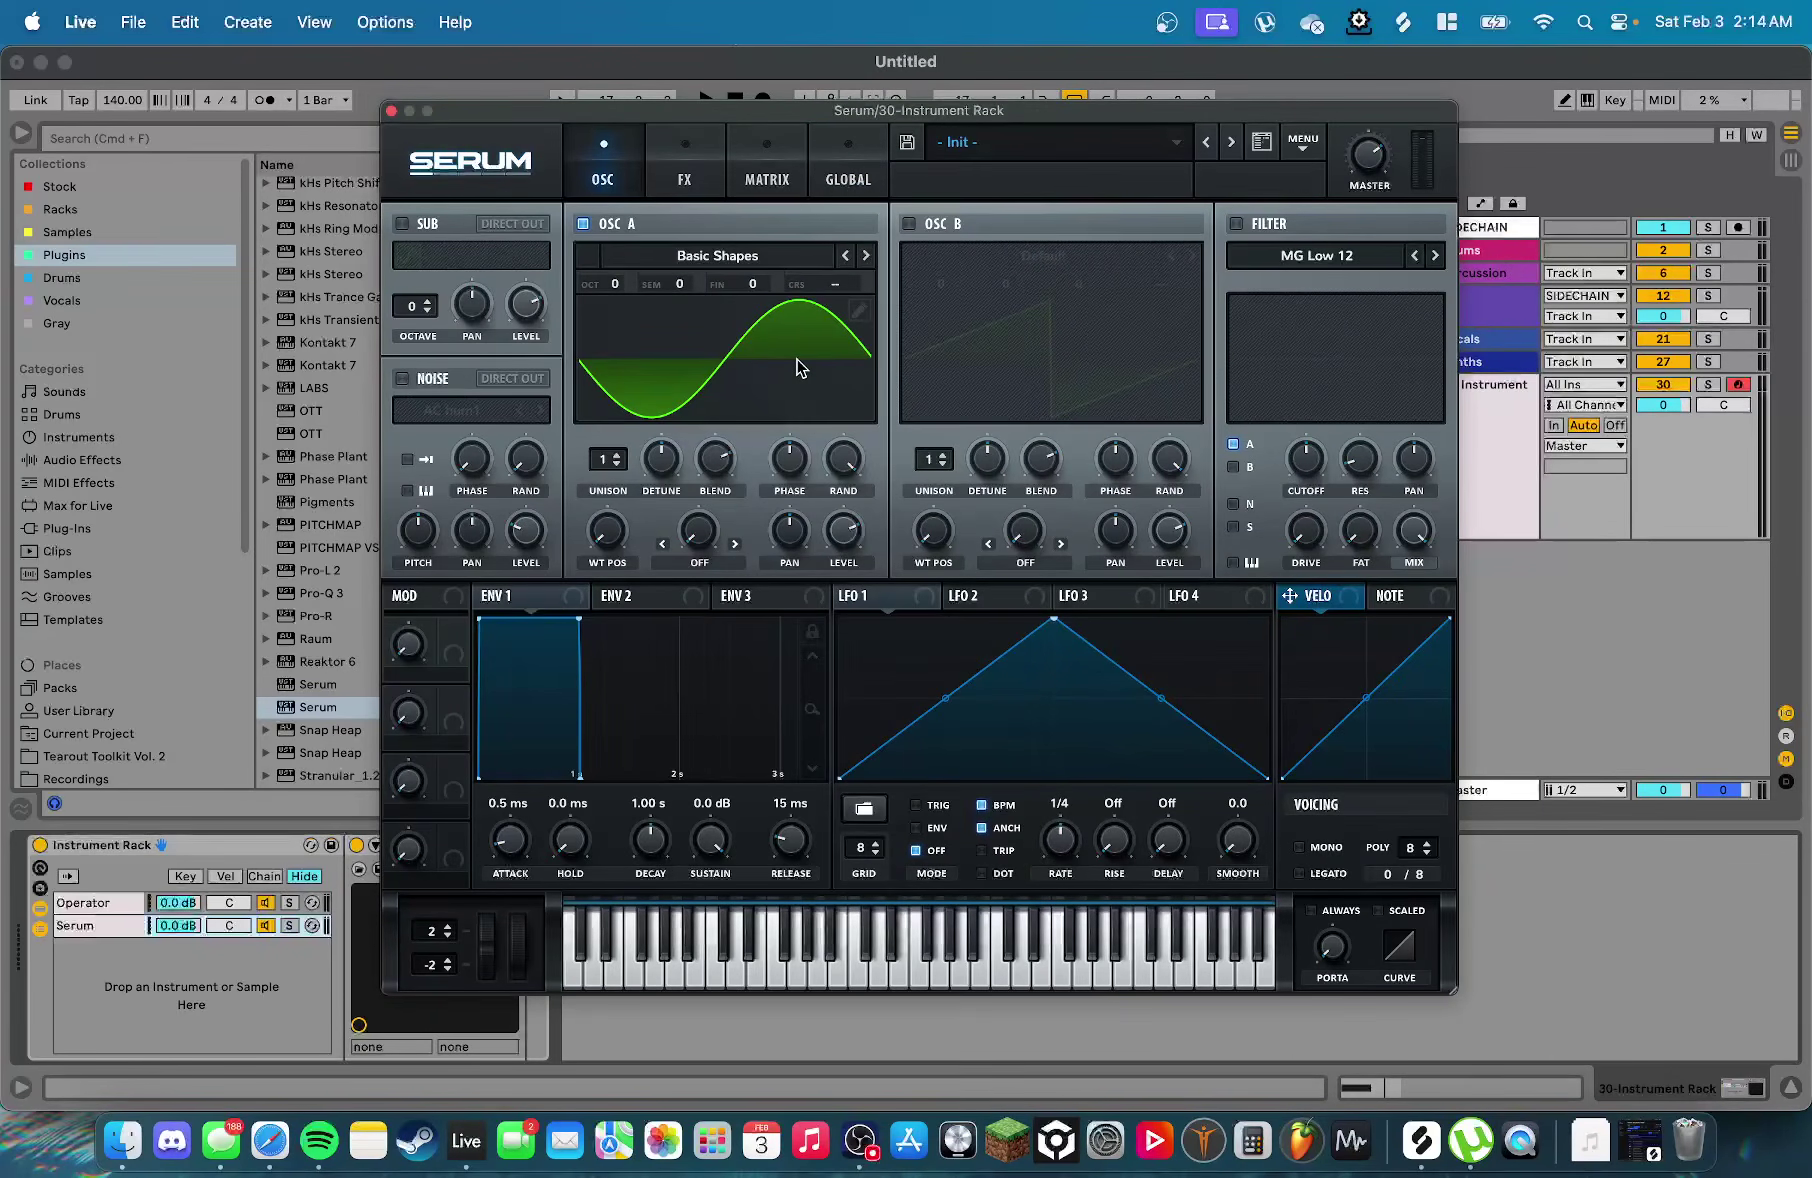
{"action": "key", "text": "a"}
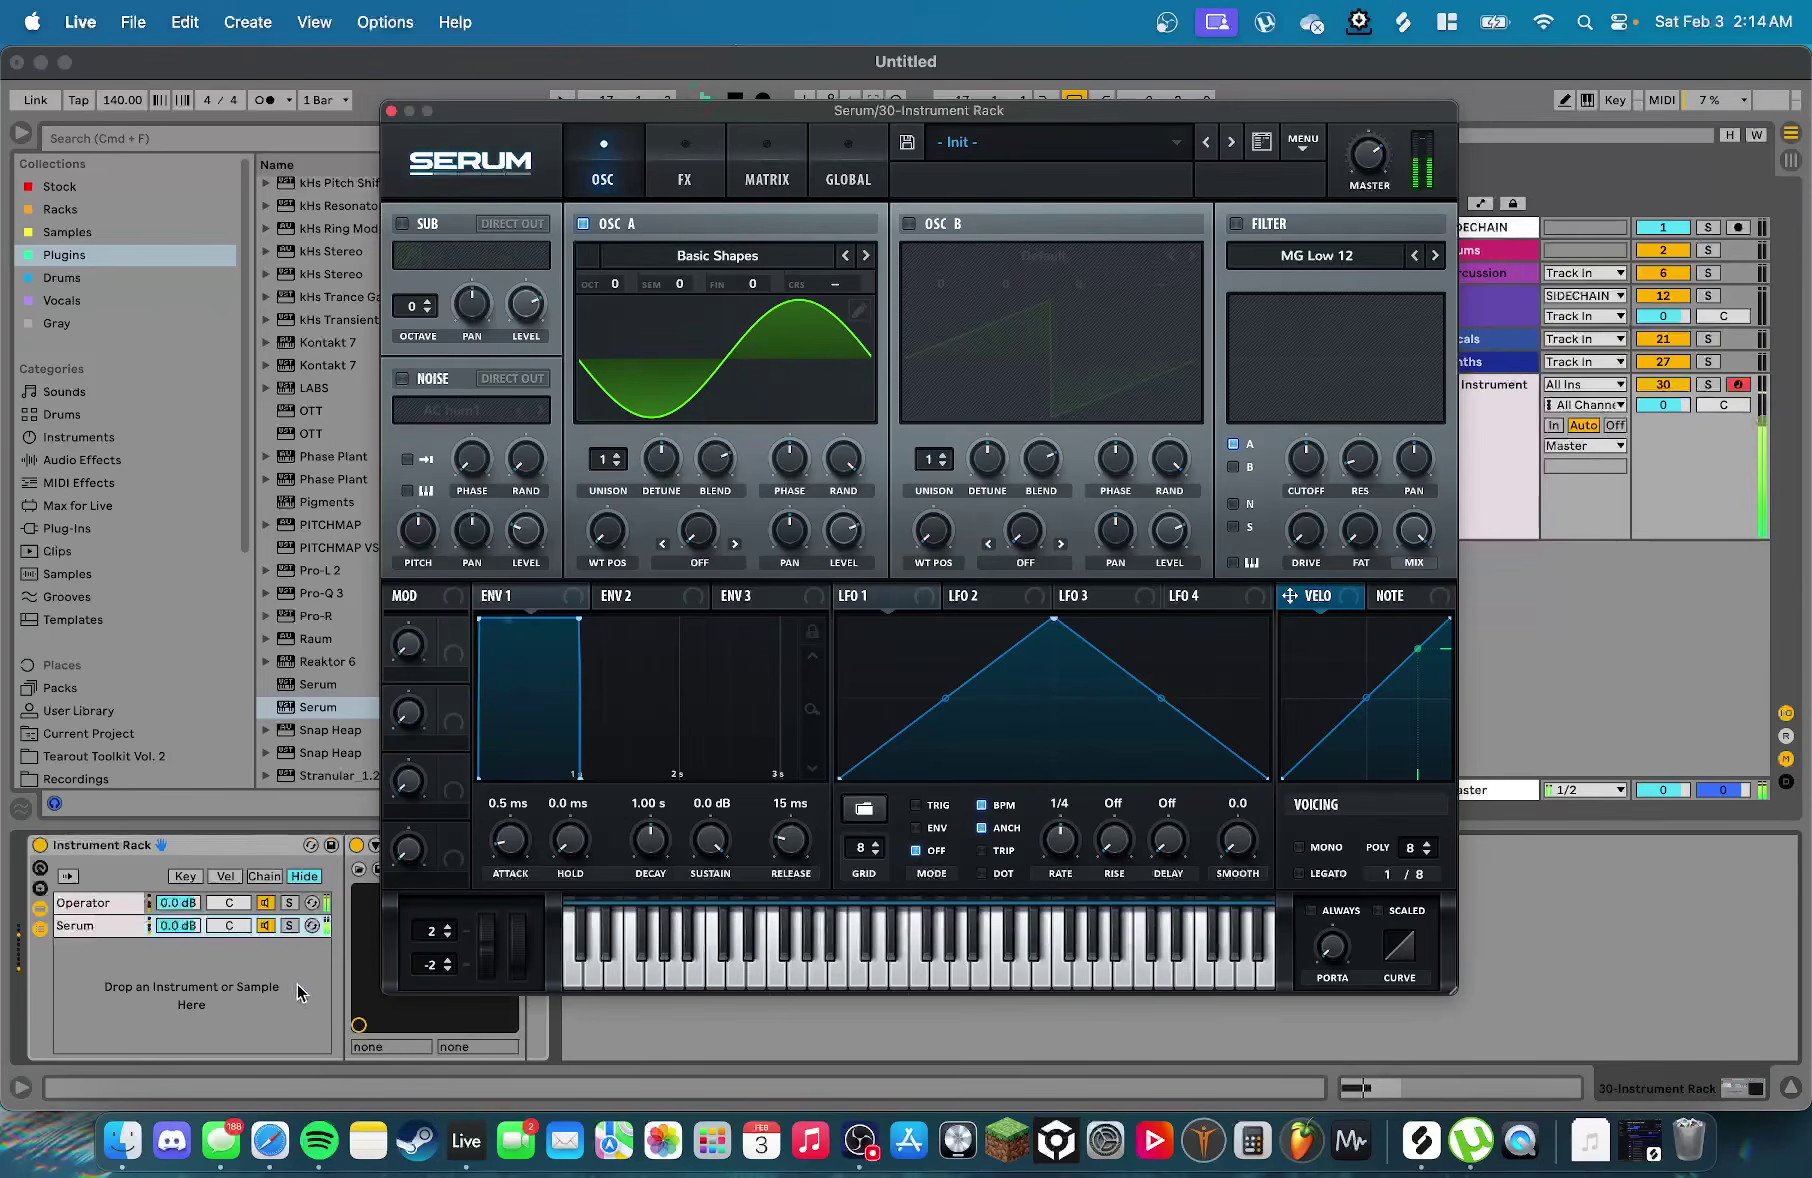
{"action": "left_click", "coordinate": [250, 903]}
{"action": "left_click", "coordinate": [112, 928]}
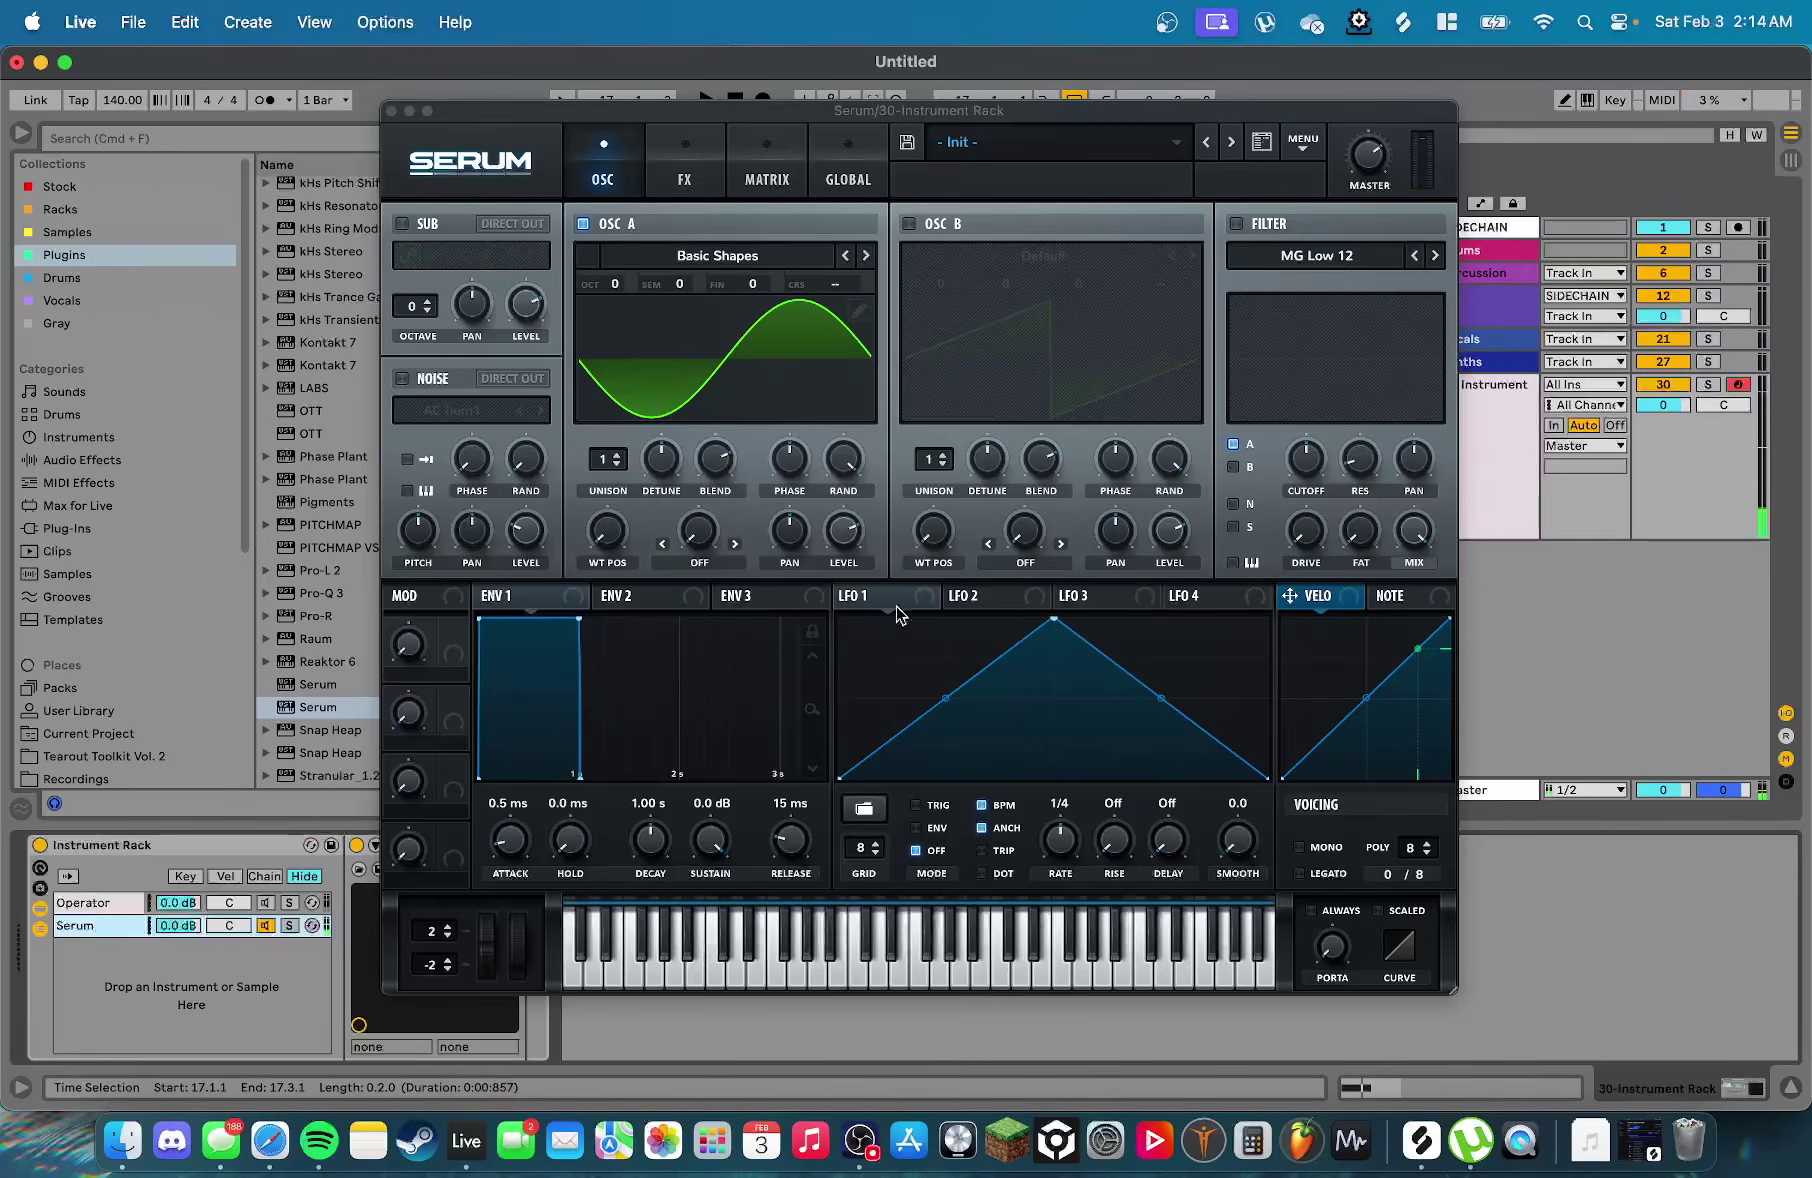
Assign LFO 1 to oscillator A's coarse pitch, reset the coarse pitch offset to its default and start the loop
{"action": "left_click_drag", "start_coordinate": [834, 278], "coordinate": [833, 369]}
{"action": "left_click_drag", "start_coordinate": [861, 604], "coordinate": [838, 285]}
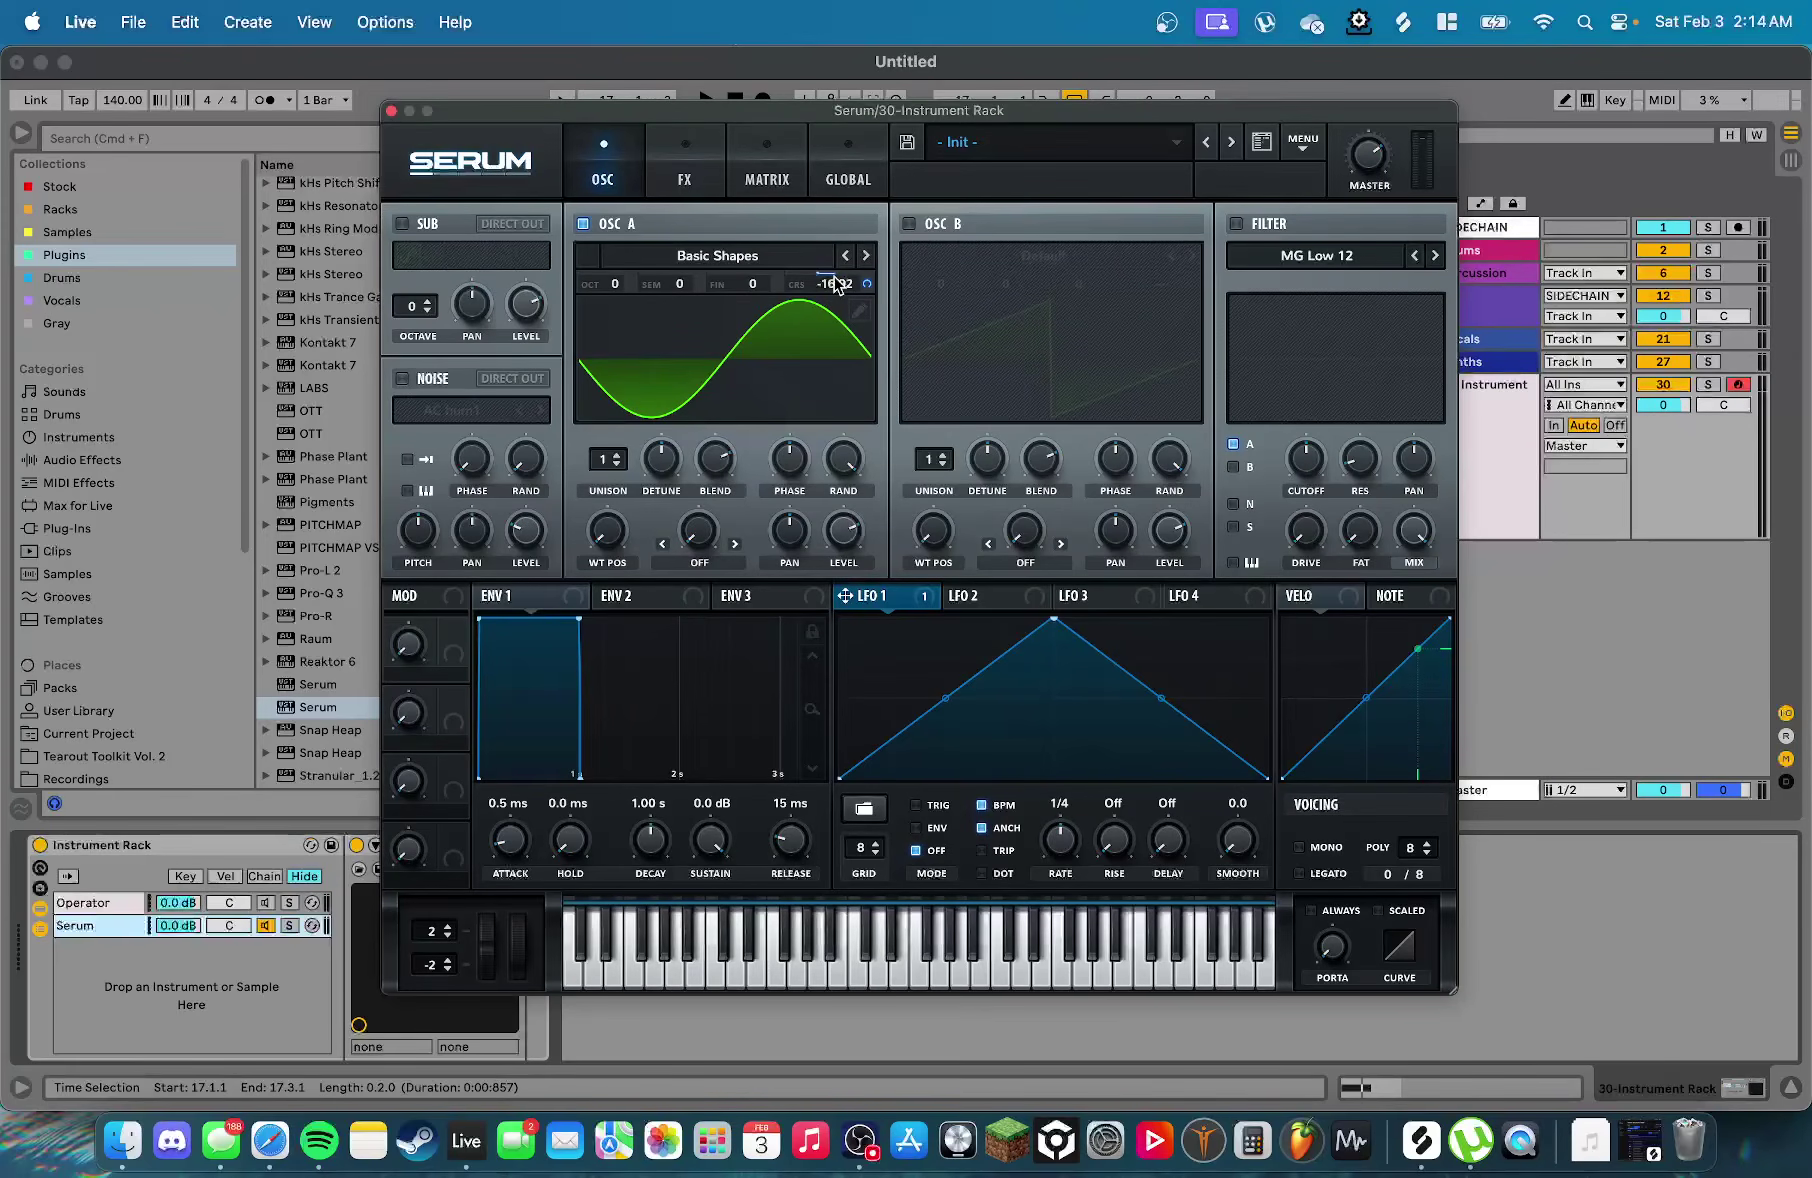
{"action": "right_click", "coordinate": [835, 289]}
{"action": "left_click", "coordinate": [903, 256]}
{"action": "key", "text": "space"}
Reshape LFO 1 into a curved decay that starts at full level and reaches zero within the first third of the cycle
{"action": "left_click_drag", "start_coordinate": [1064, 625], "coordinate": [821, 680]}
{"action": "double_click", "coordinate": [981, 707]}
{"action": "left_click_drag", "start_coordinate": [981, 707], "coordinate": [965, 778]}
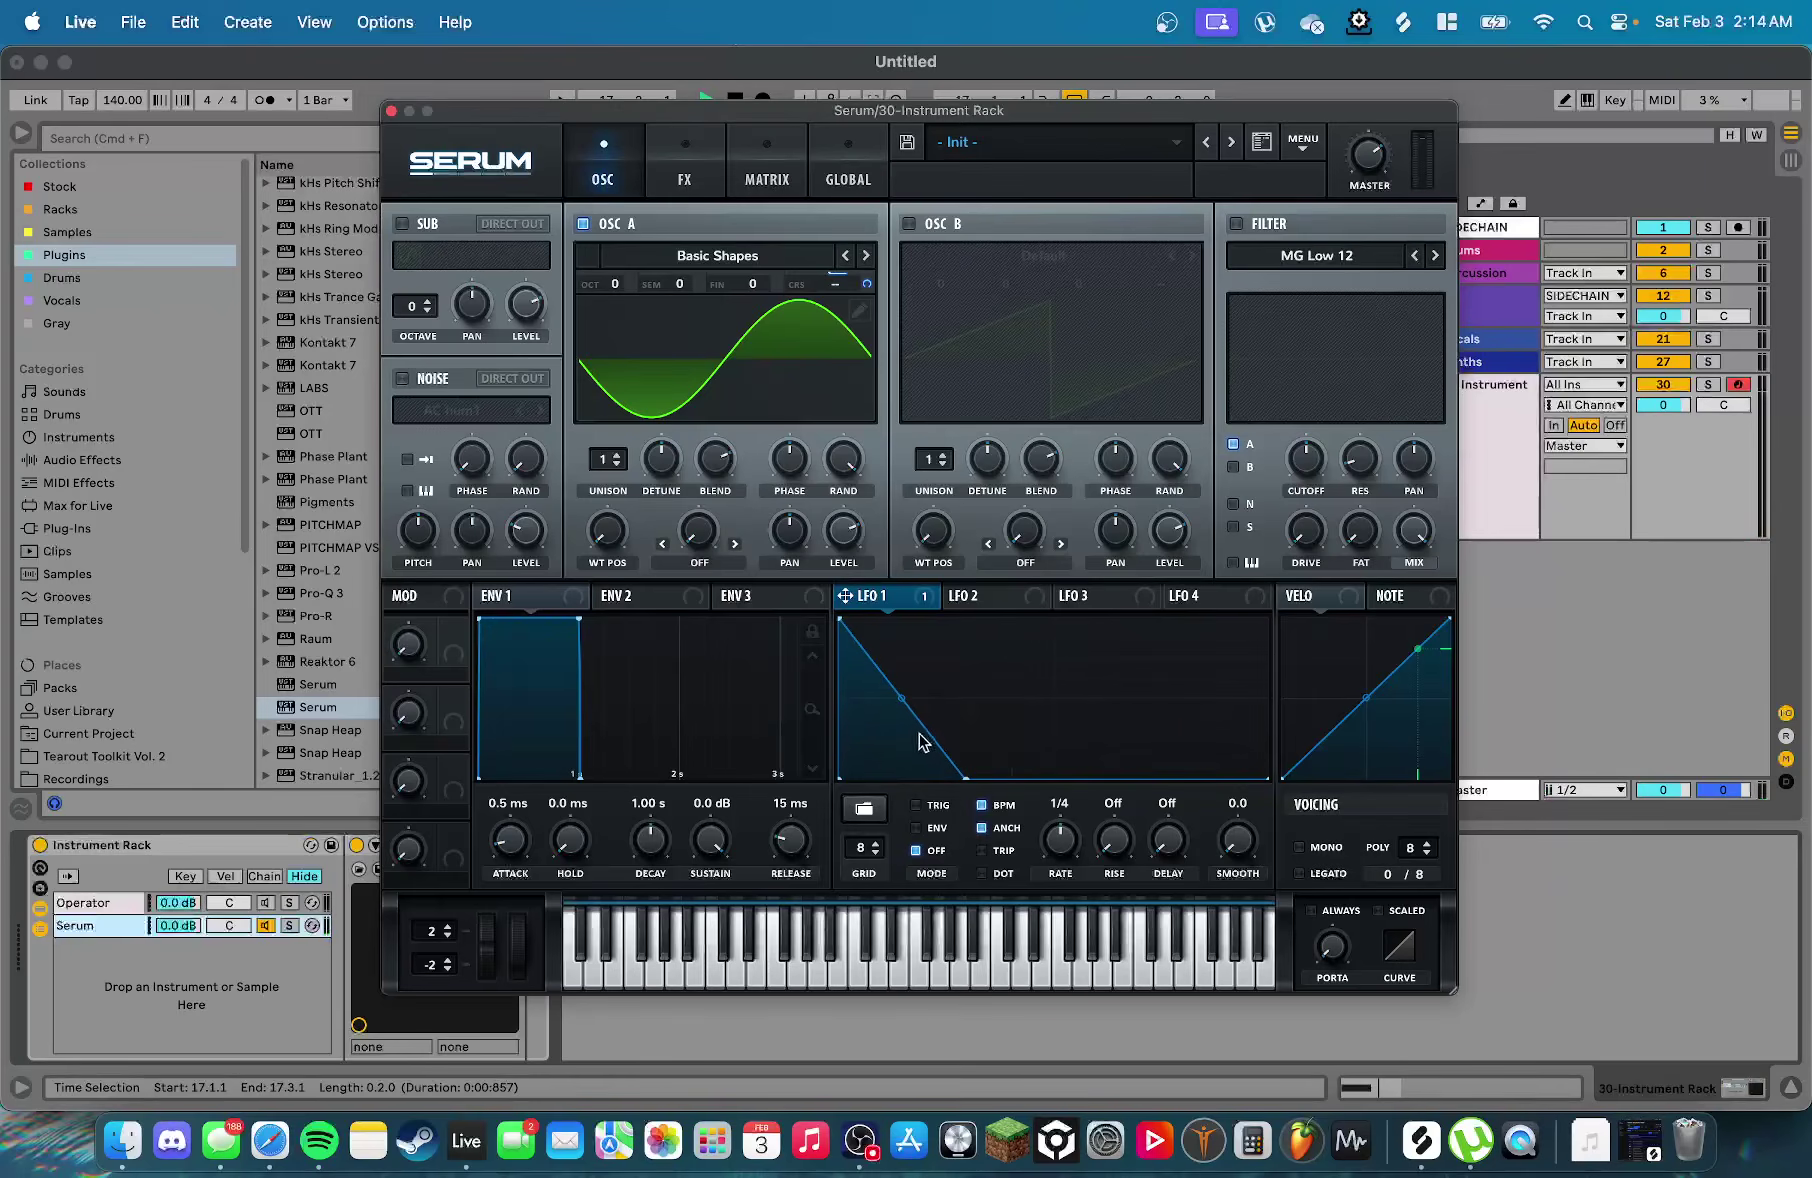
{"action": "left_click_drag", "start_coordinate": [902, 696], "coordinate": [905, 715]}
{"action": "left_click_drag", "start_coordinate": [841, 619], "coordinate": [843, 619]}
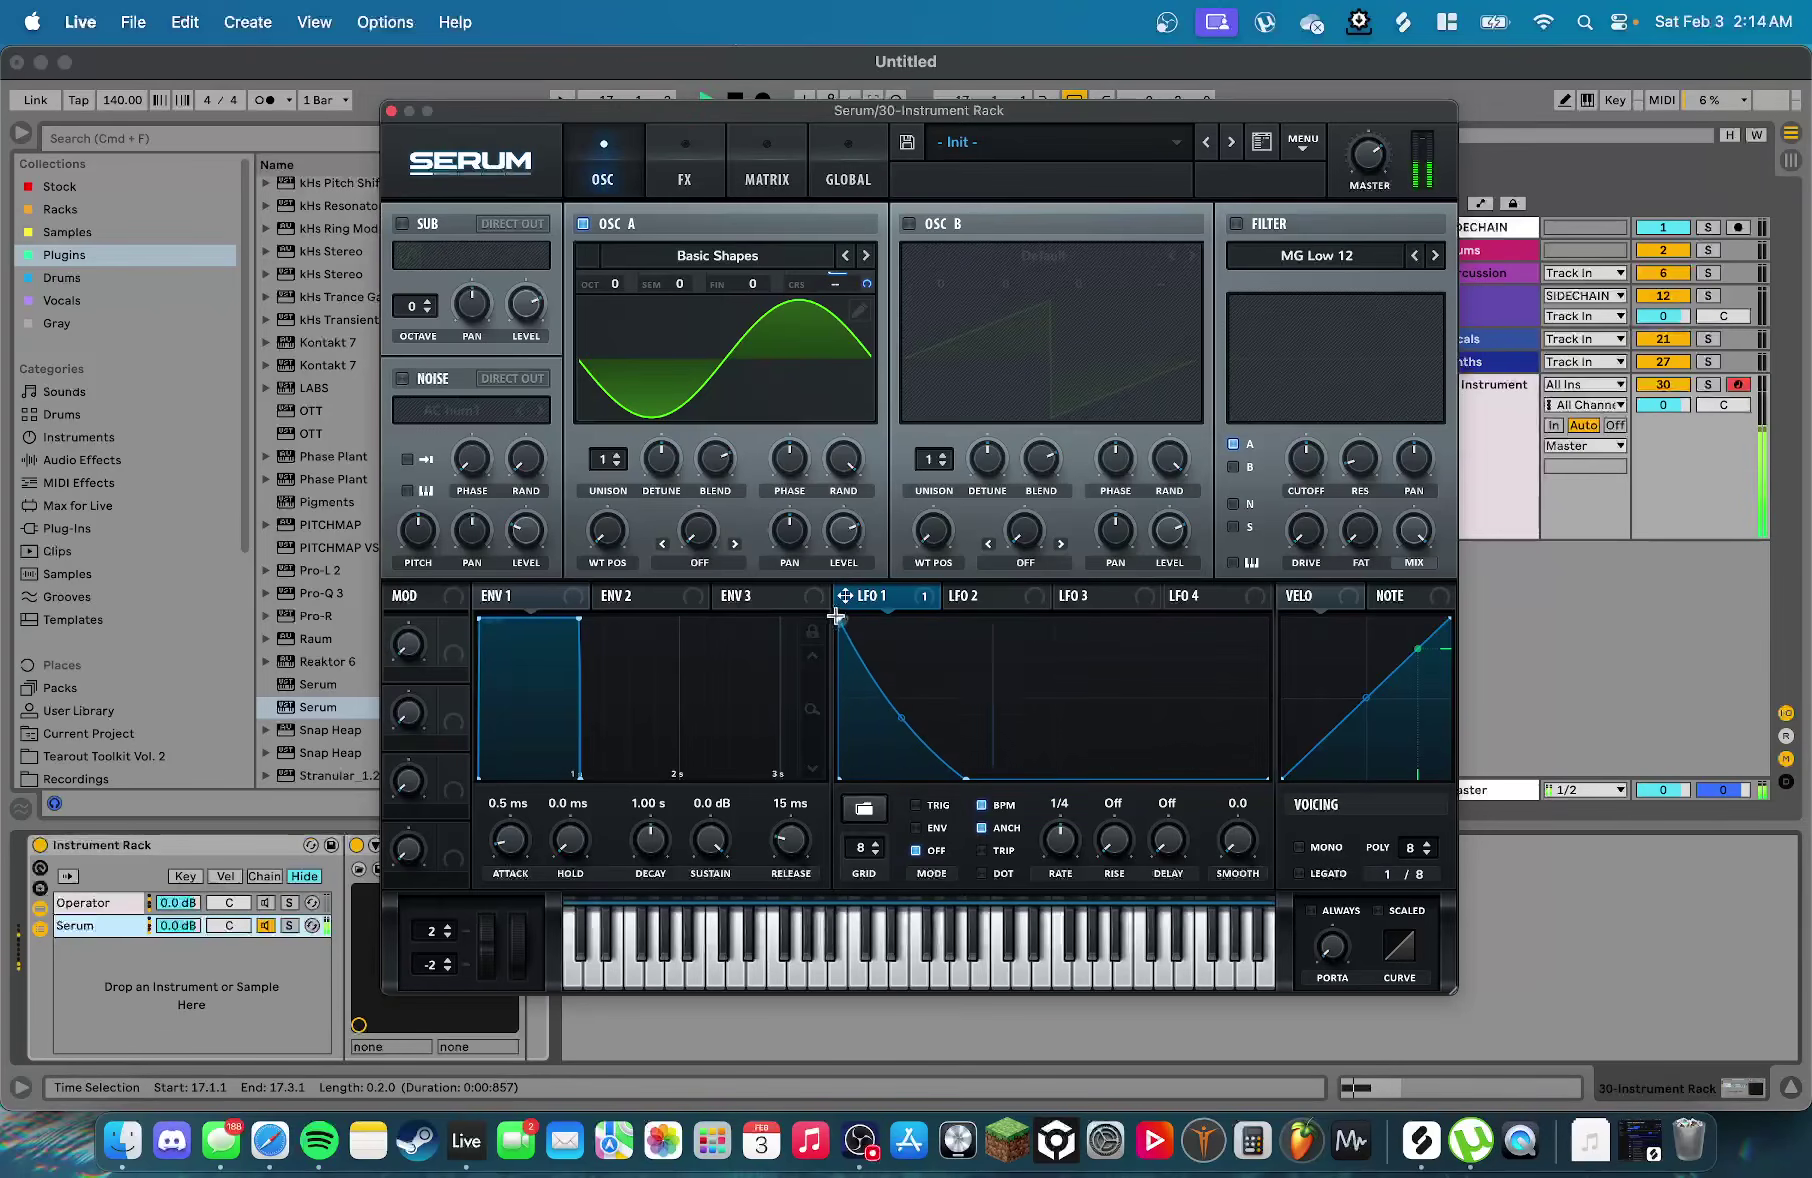
Steepen LFO 1's curve so it reaches zero in under a quarter of the cycle, and set its rate to 1/2
{"action": "left_click_drag", "start_coordinate": [965, 778], "coordinate": [996, 778]}
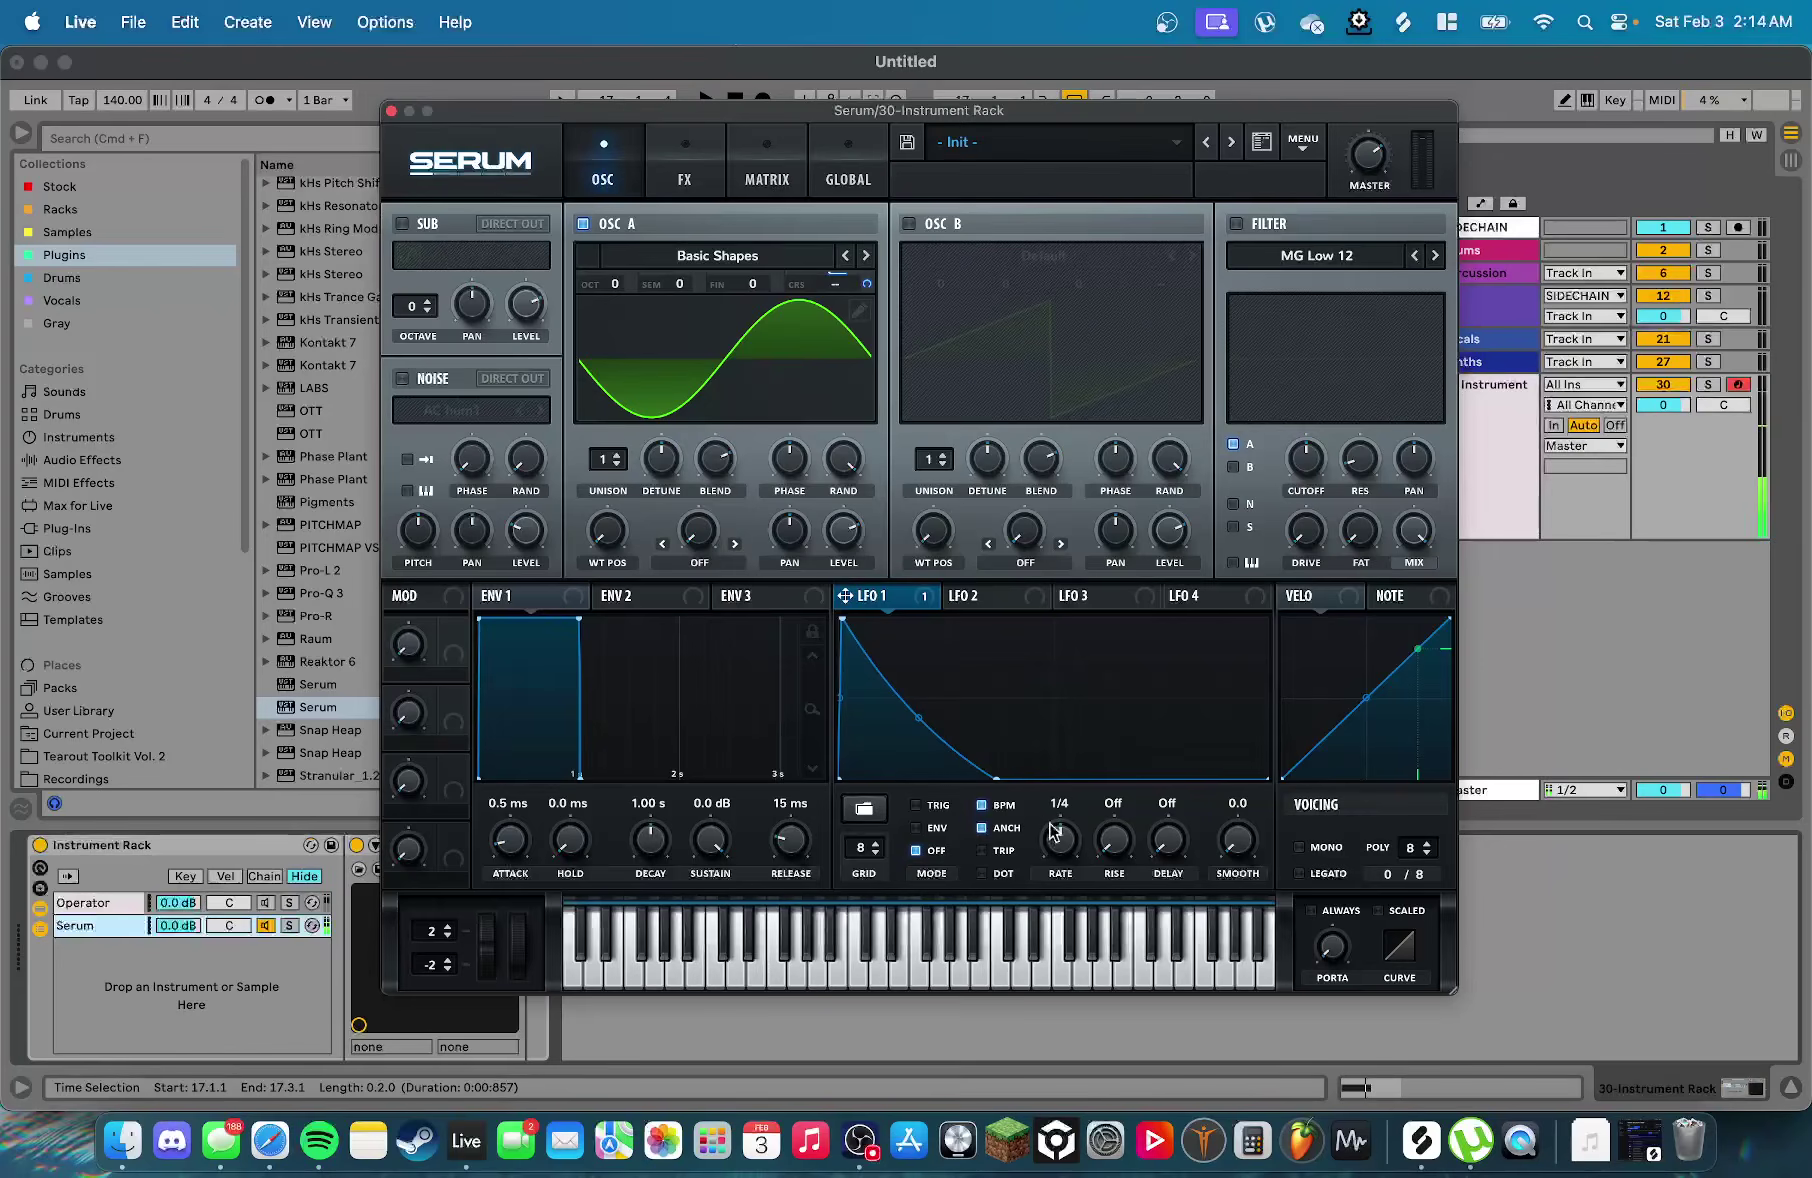
{"action": "left_click_drag", "start_coordinate": [918, 724], "coordinate": [915, 745]}
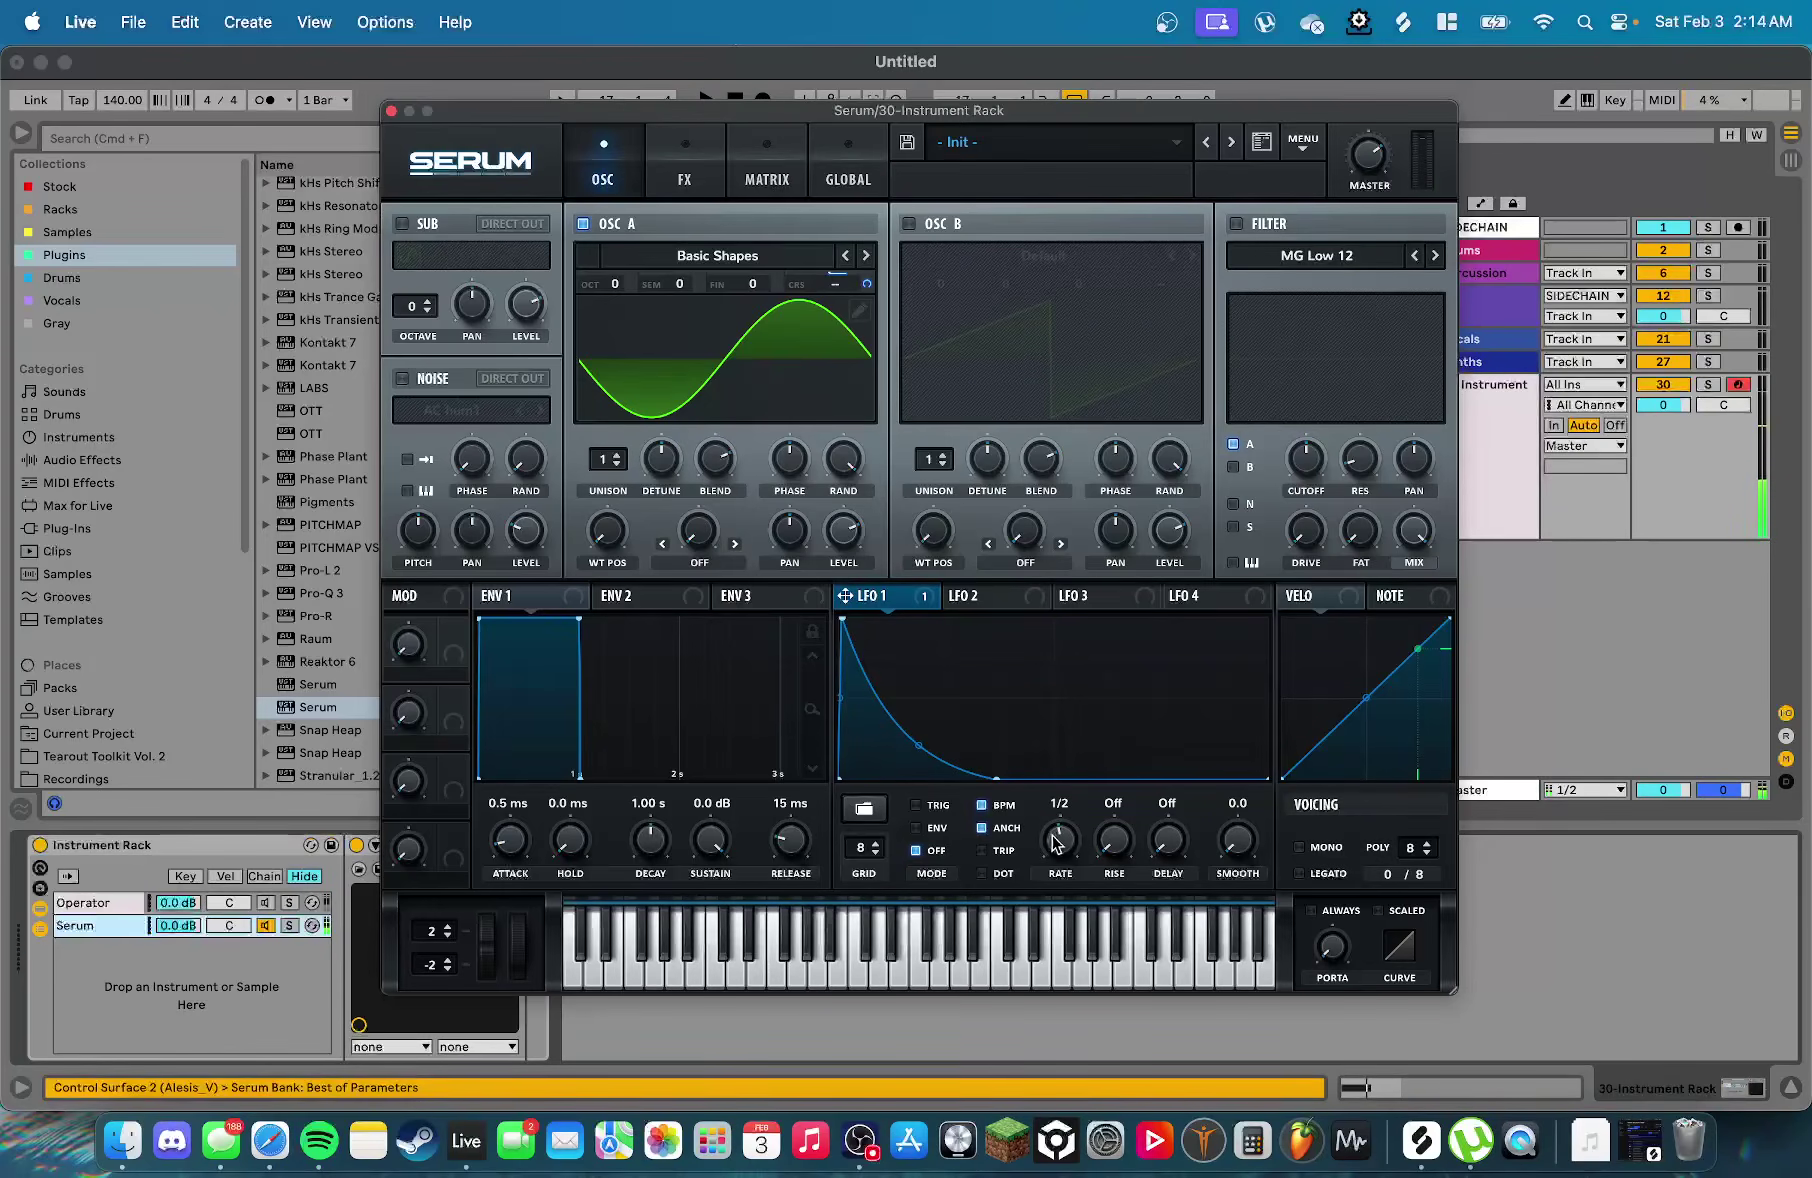
{"action": "double_click", "coordinate": [933, 778]}
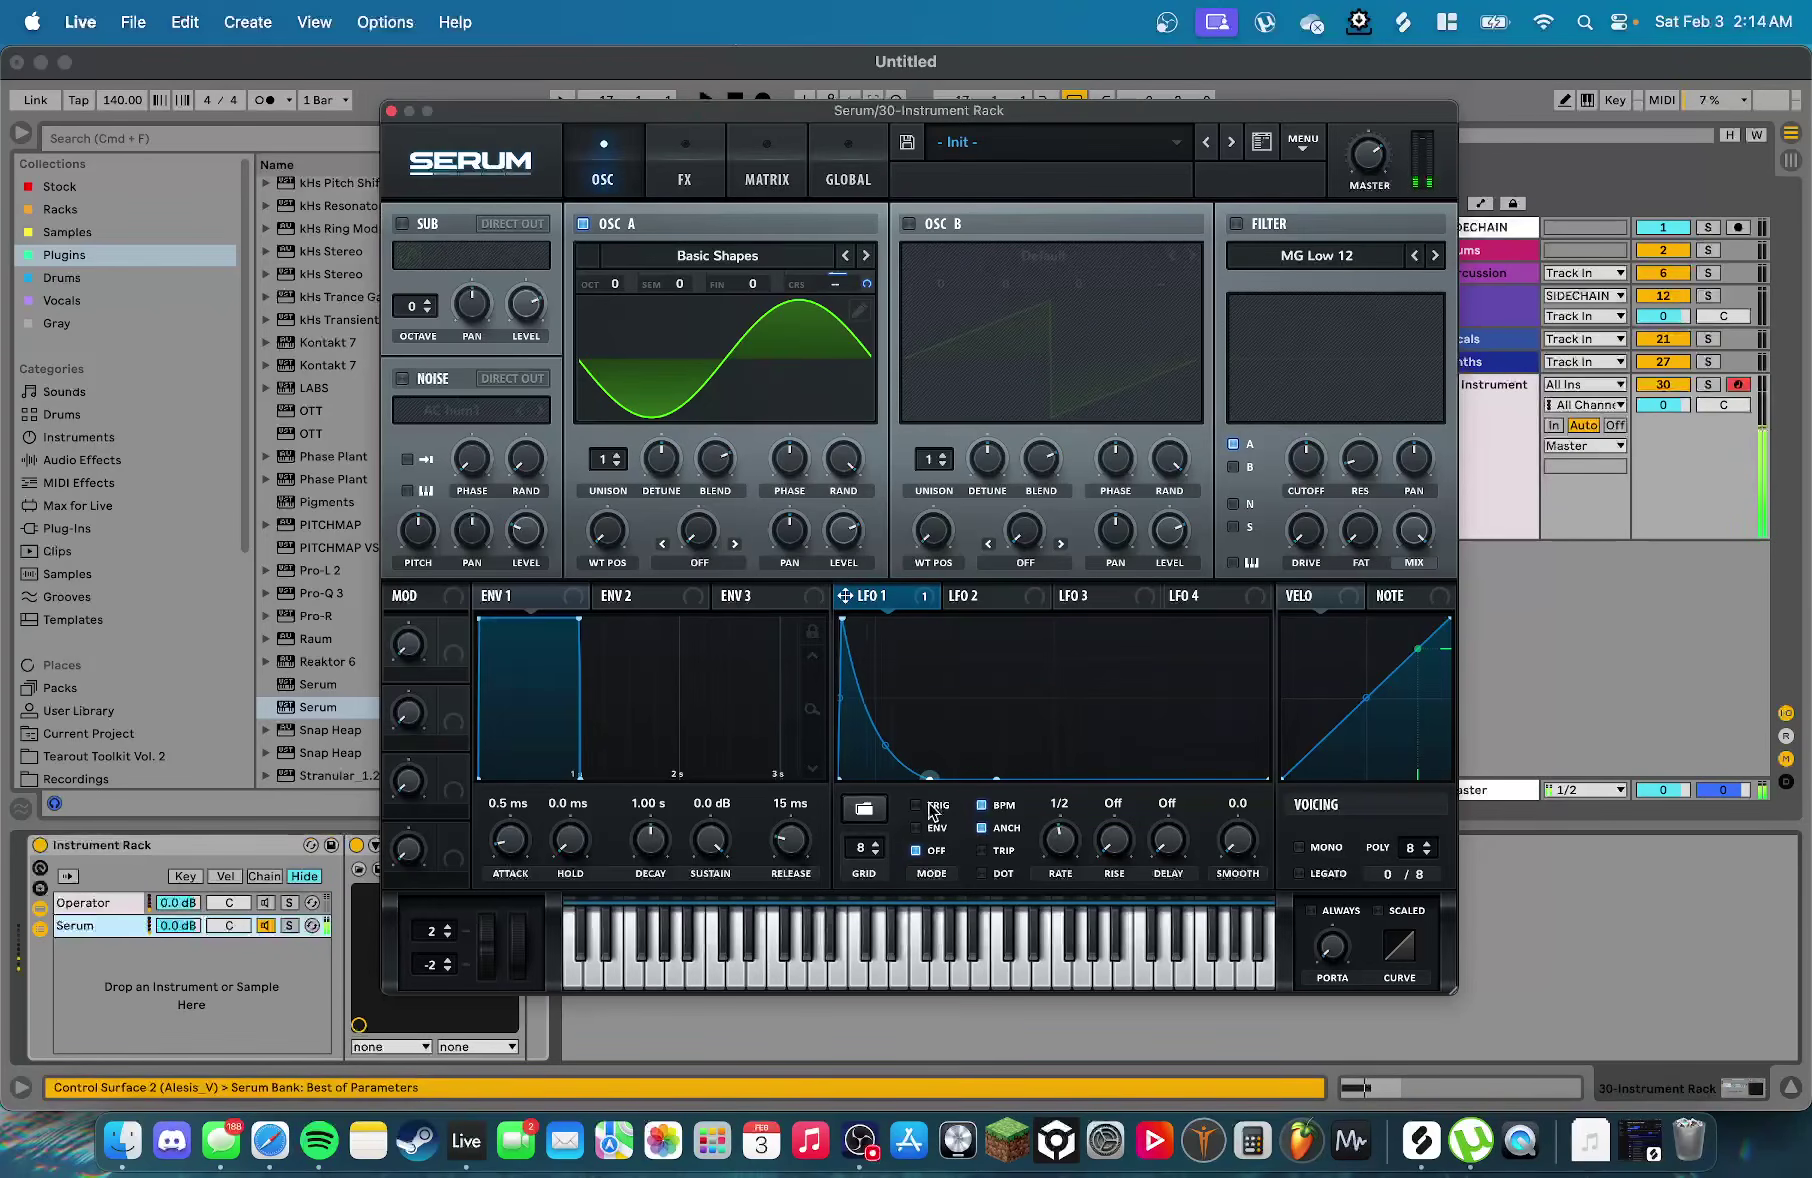
{"action": "key", "text": "space"}
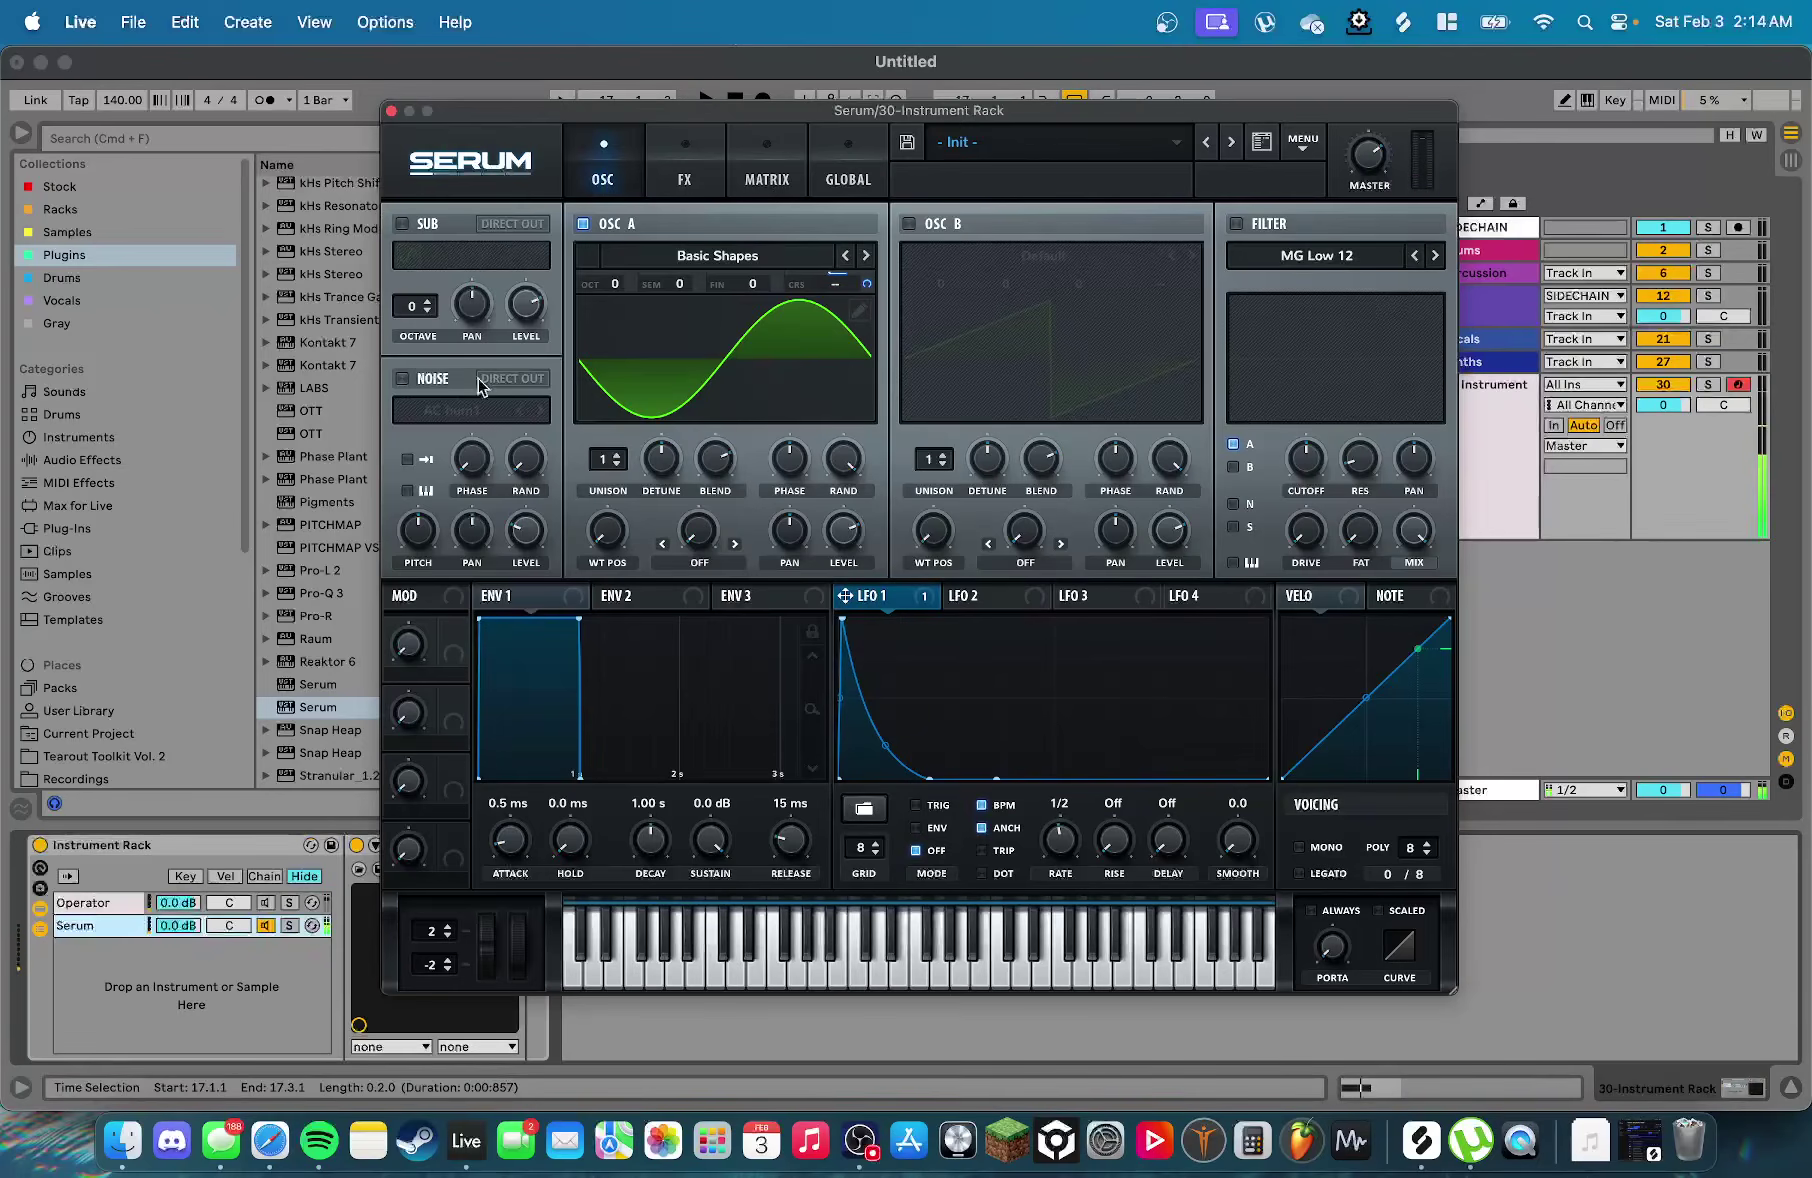
Enable Serum's noise oscillator with AC hum1 and audition the loop
{"action": "left_click", "coordinate": [403, 378]}
{"action": "key", "text": "space"}
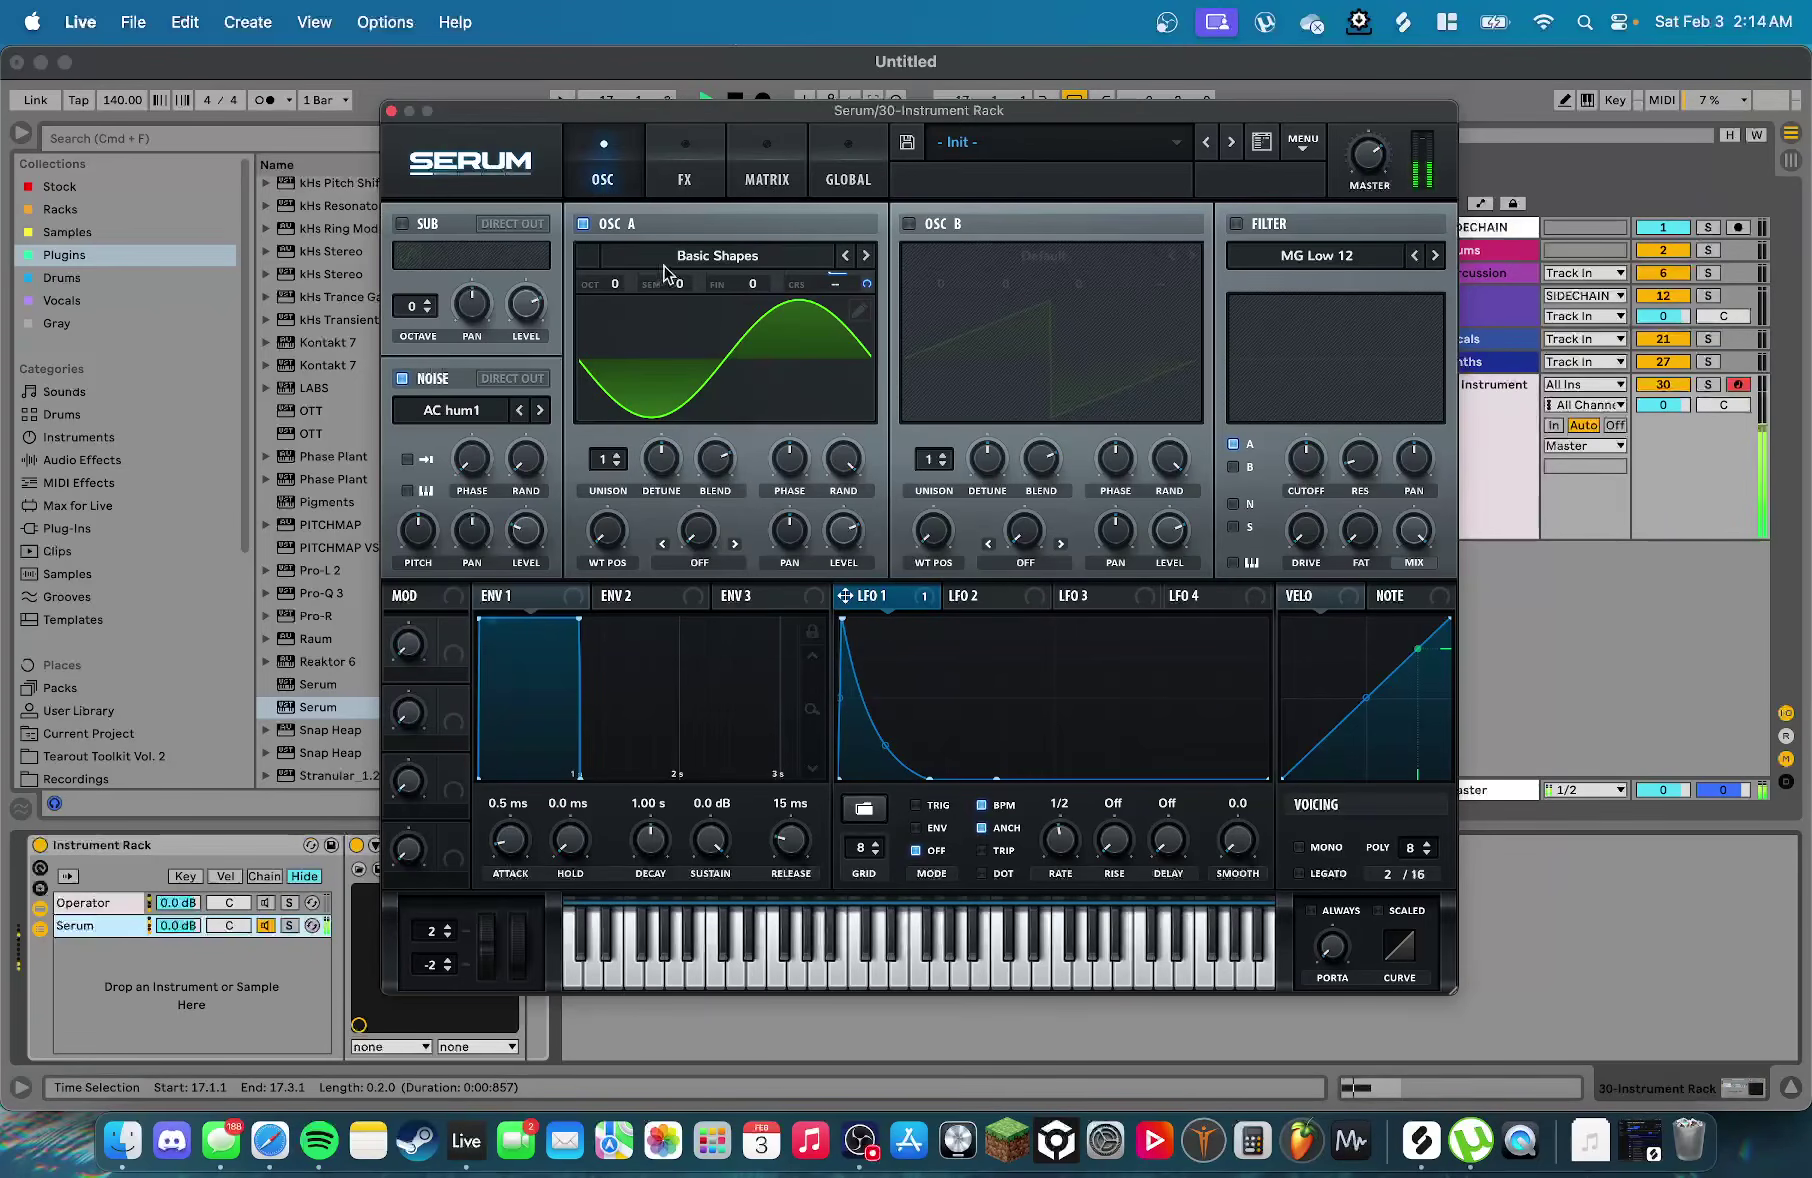
{"action": "key", "text": "space"}
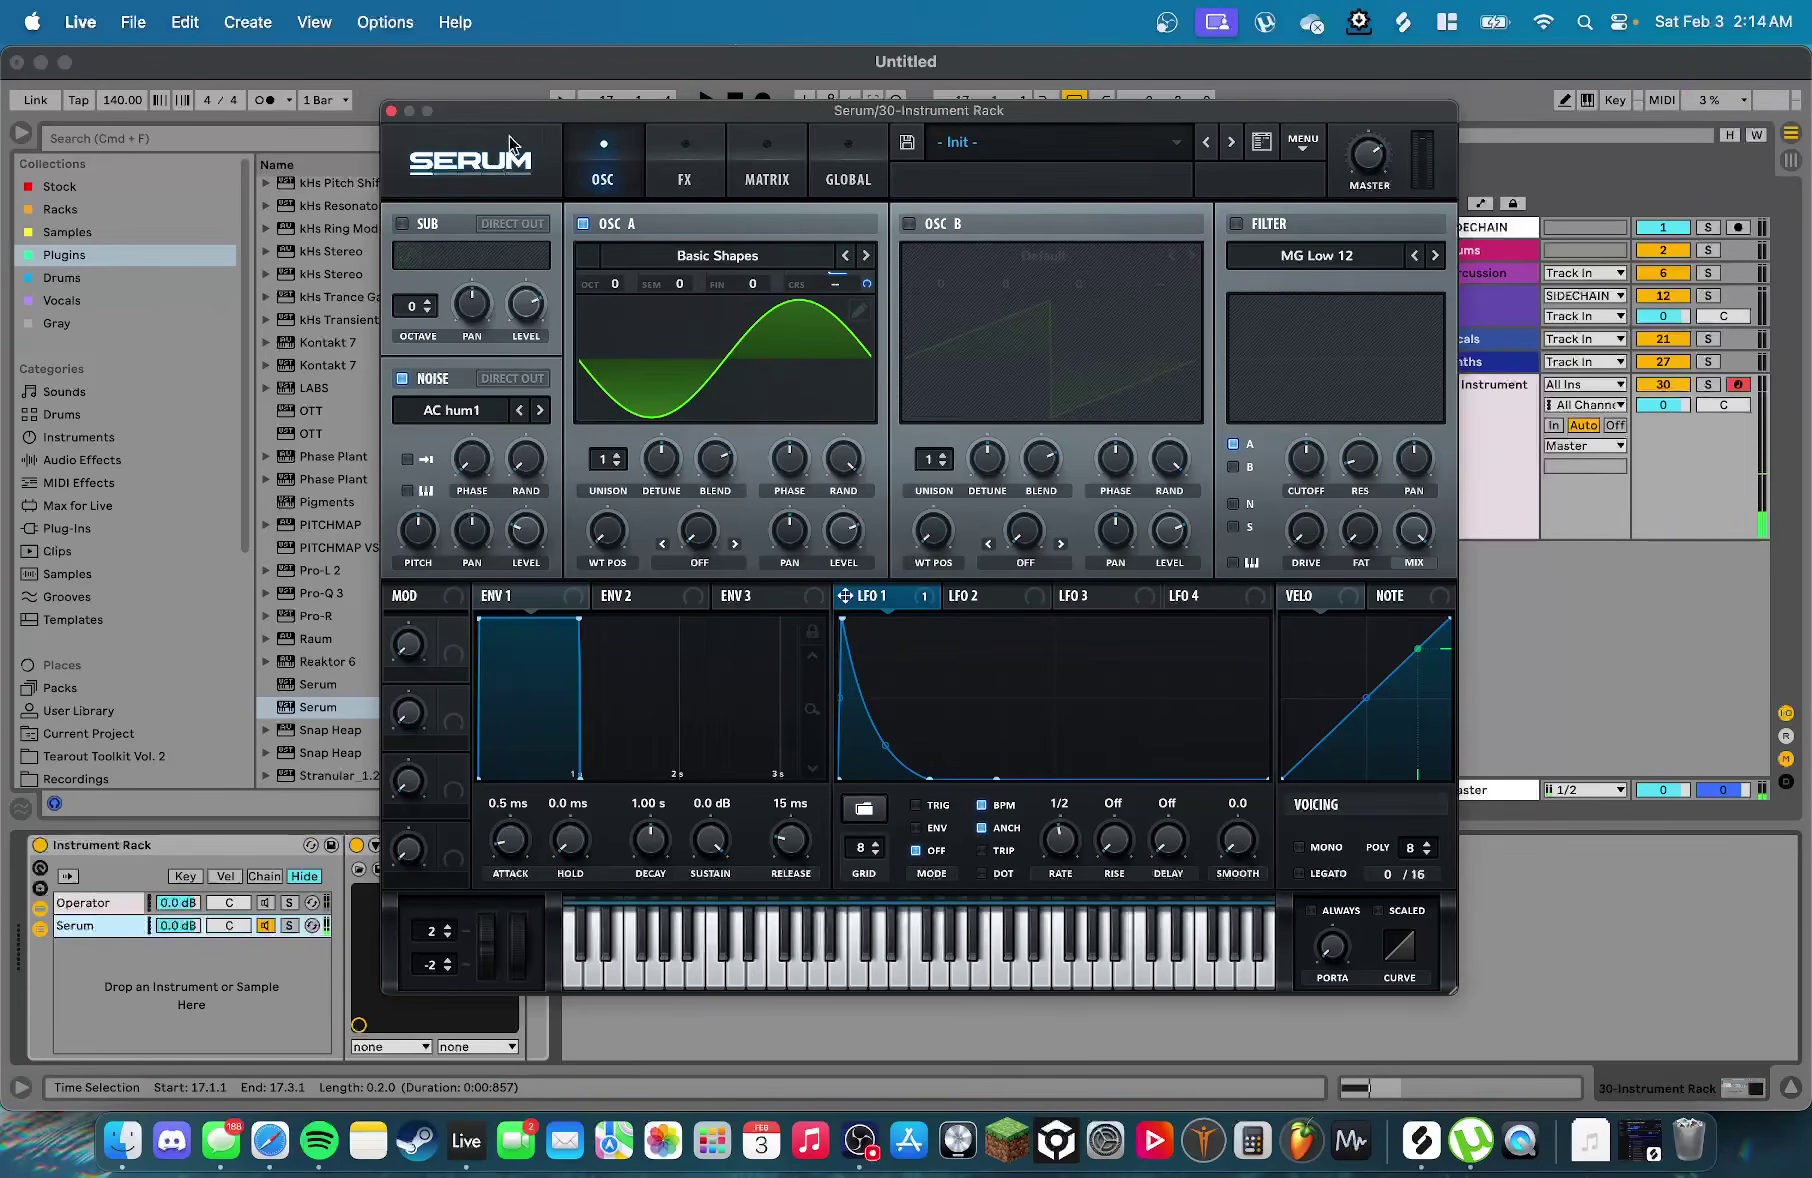
Close Serum's editor, add kHs Distortion after Serum in its chain and open the distortion's editor
{"action": "left_click", "coordinate": [391, 111]}
{"action": "scroll", "coordinate": [399, 360], "scroll_direction": "up", "scroll_amount": 5}
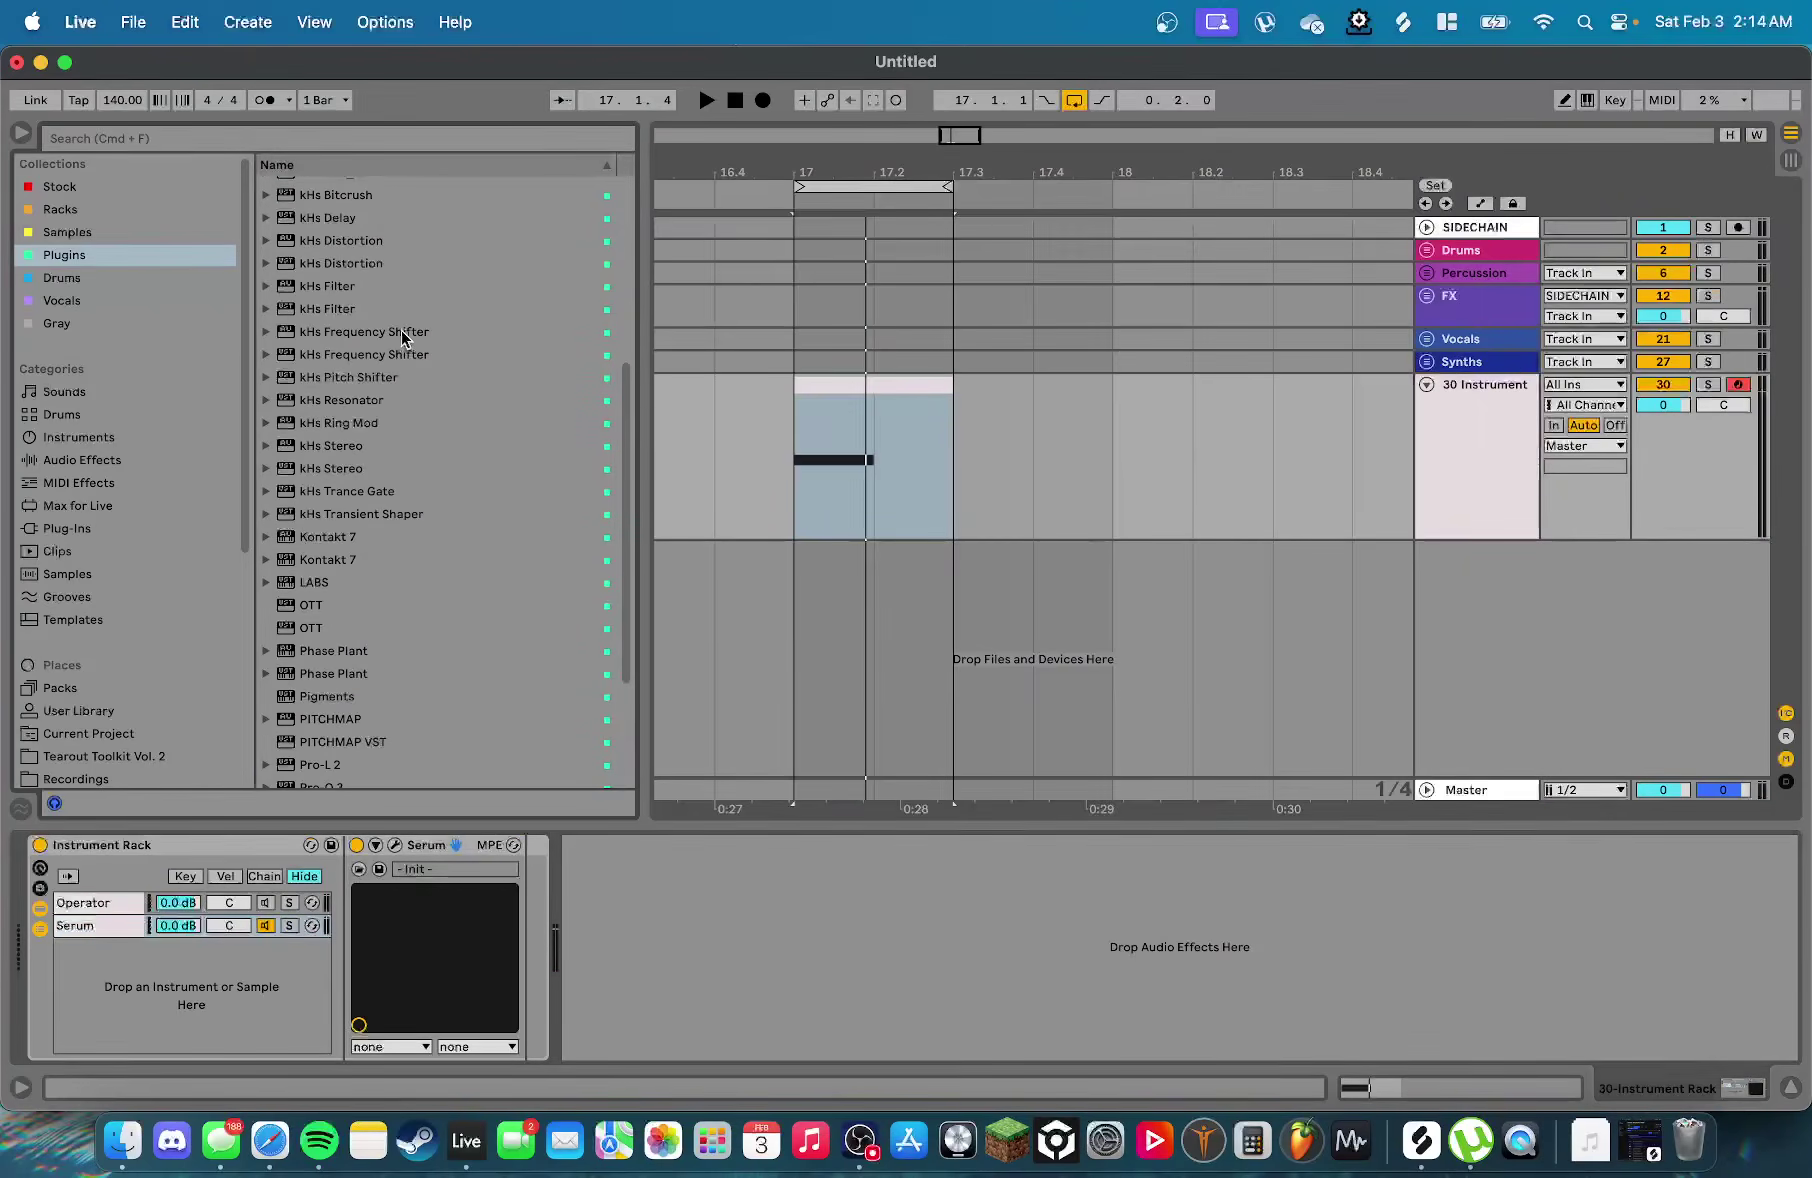
{"action": "left_click_drag", "start_coordinate": [340, 263], "coordinate": [559, 869]}
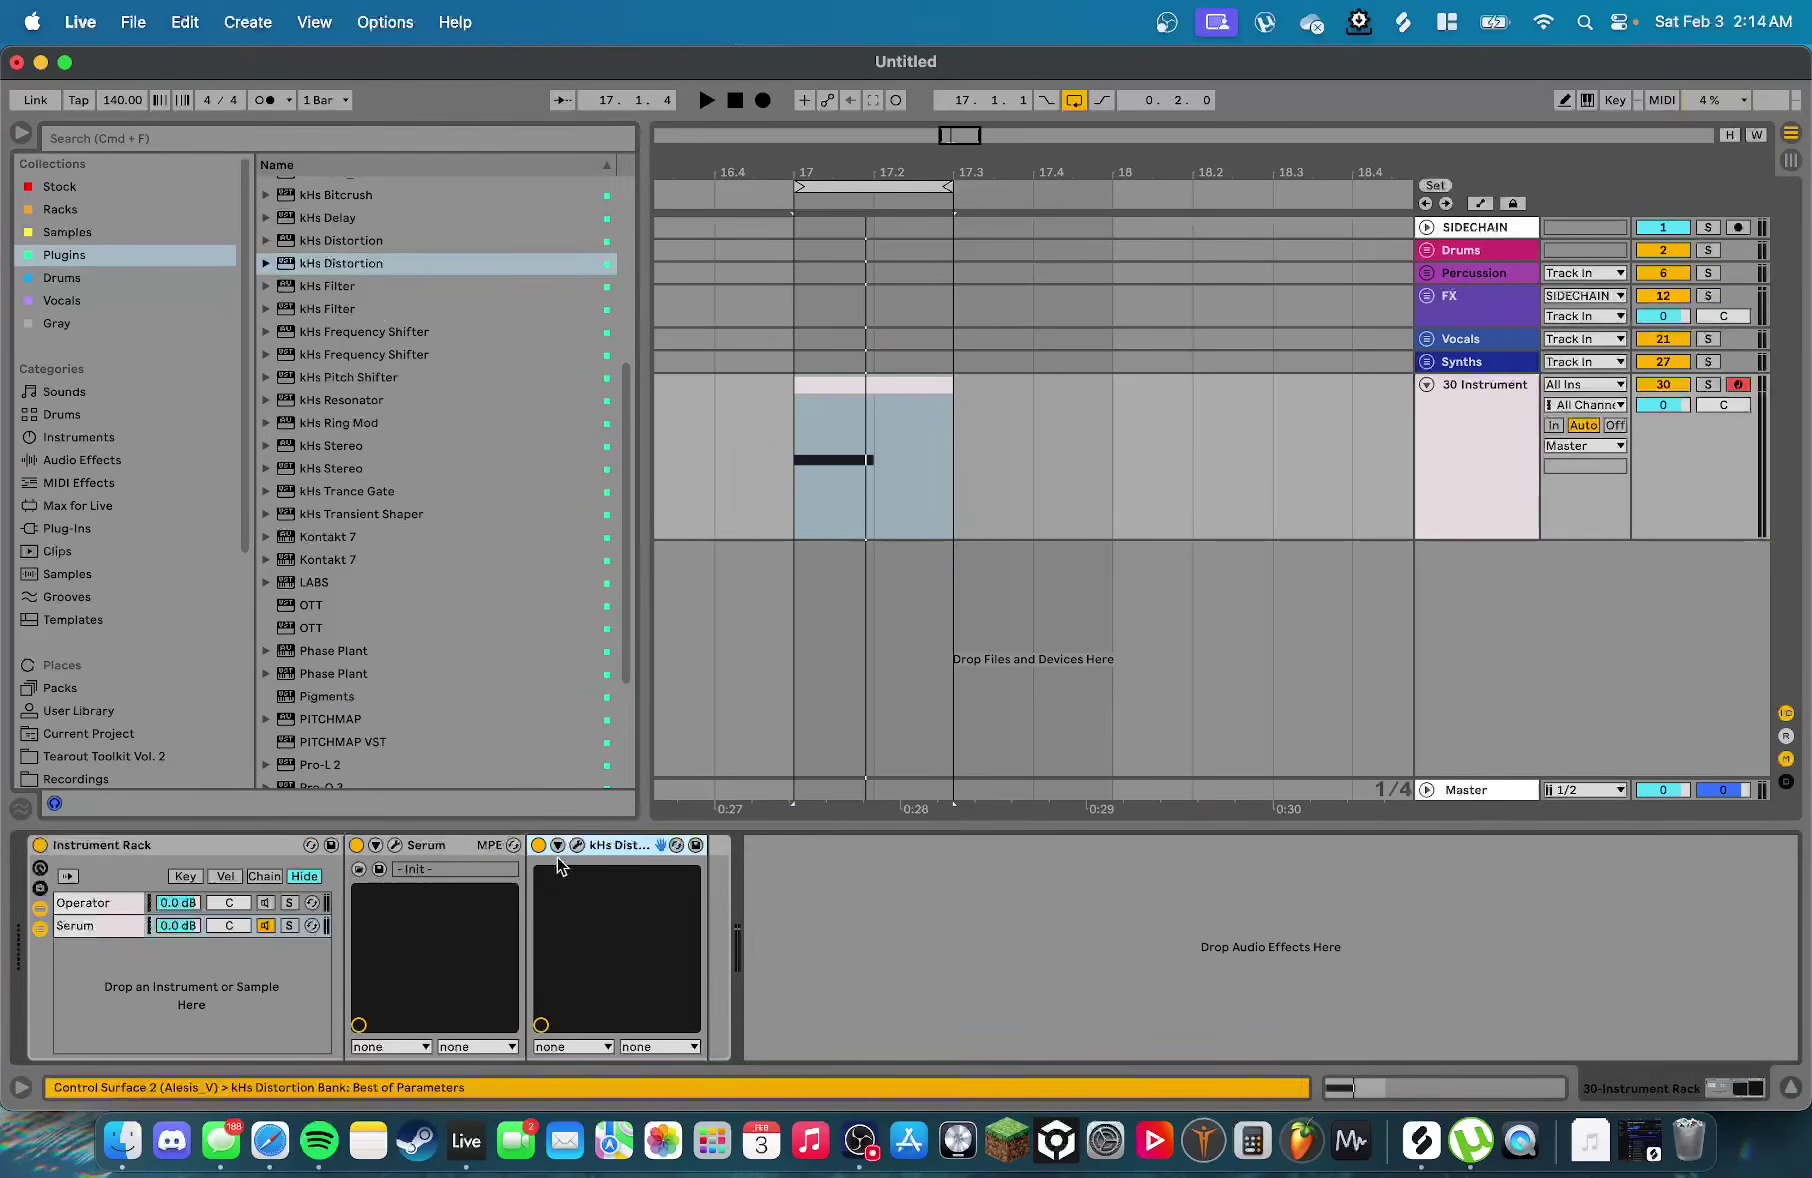
{"action": "left_click", "coordinate": [577, 846]}
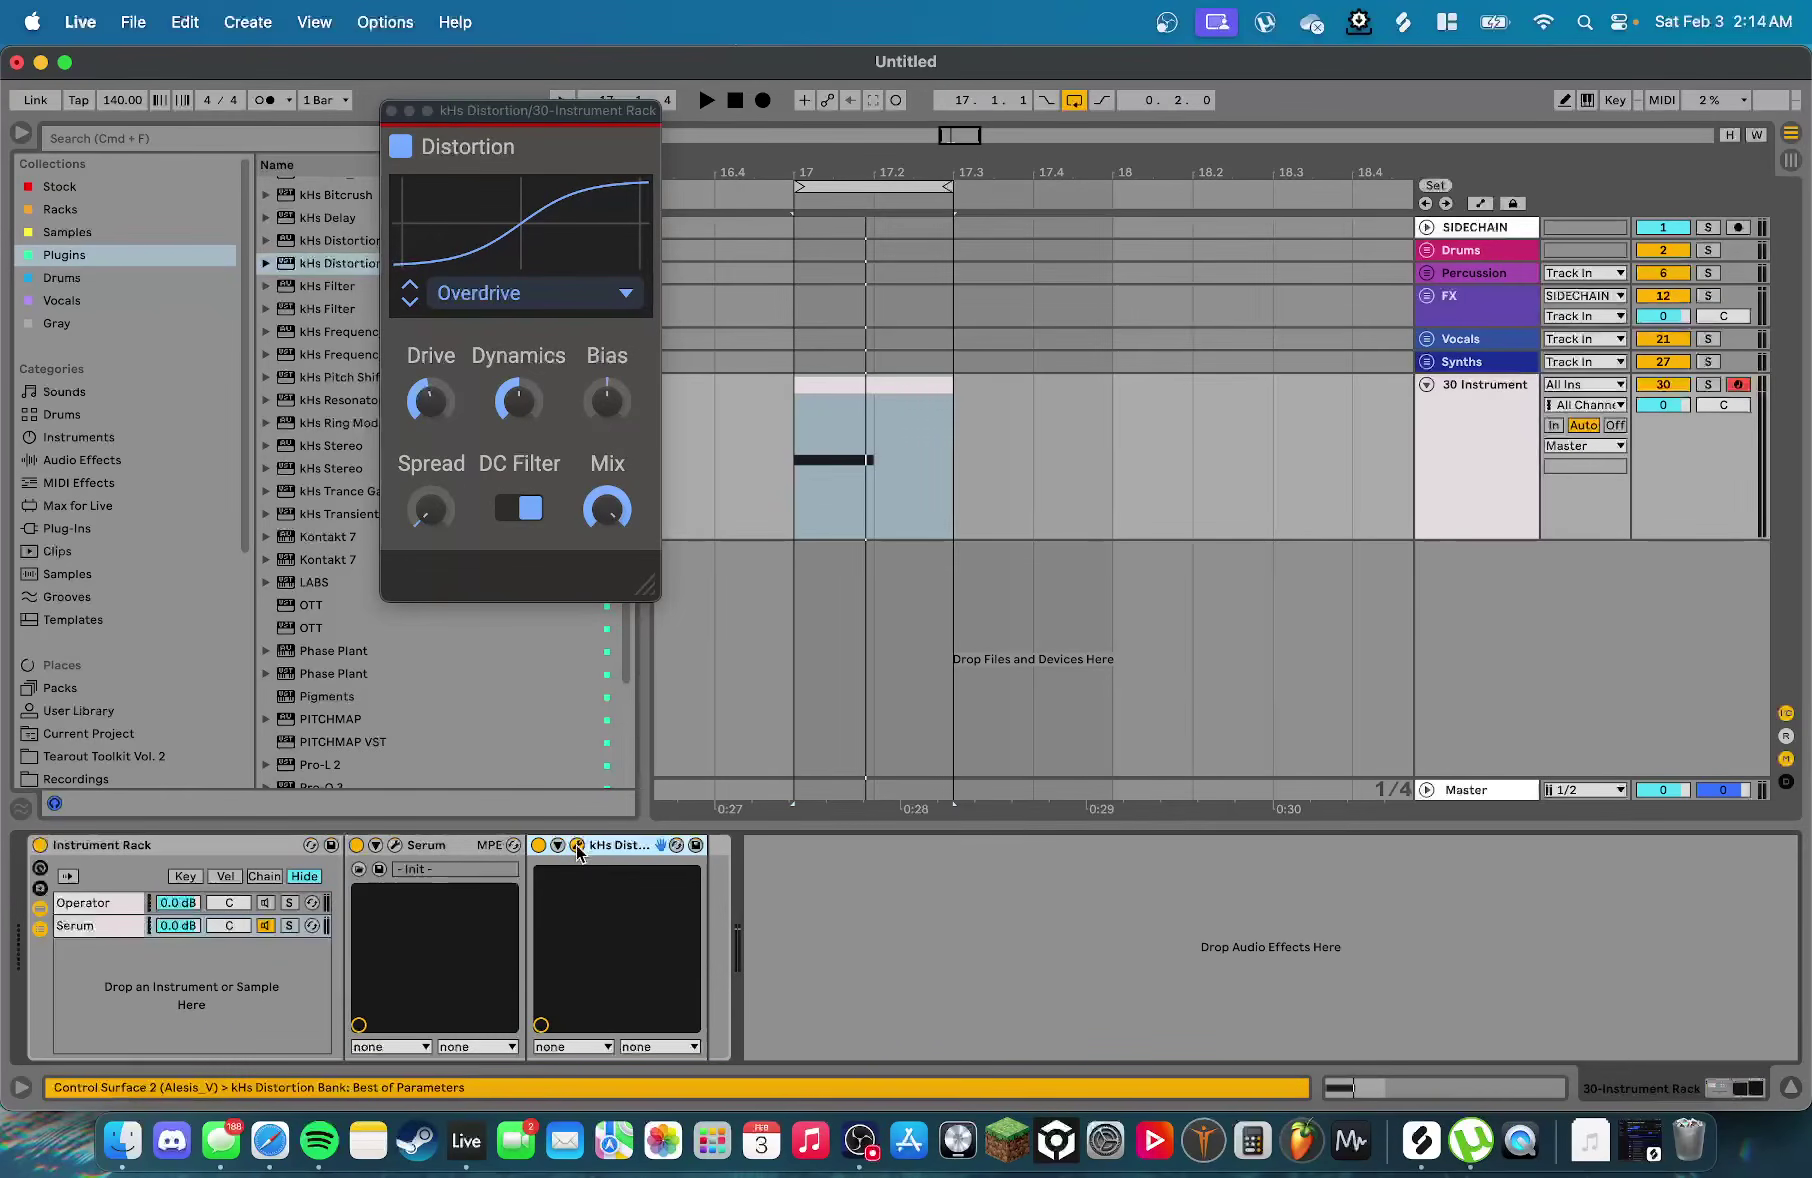
Set kHs Distortion's Drive to 18 dB, audition the loop and close the distortion's editor
{"action": "double_click", "coordinate": [430, 400]}
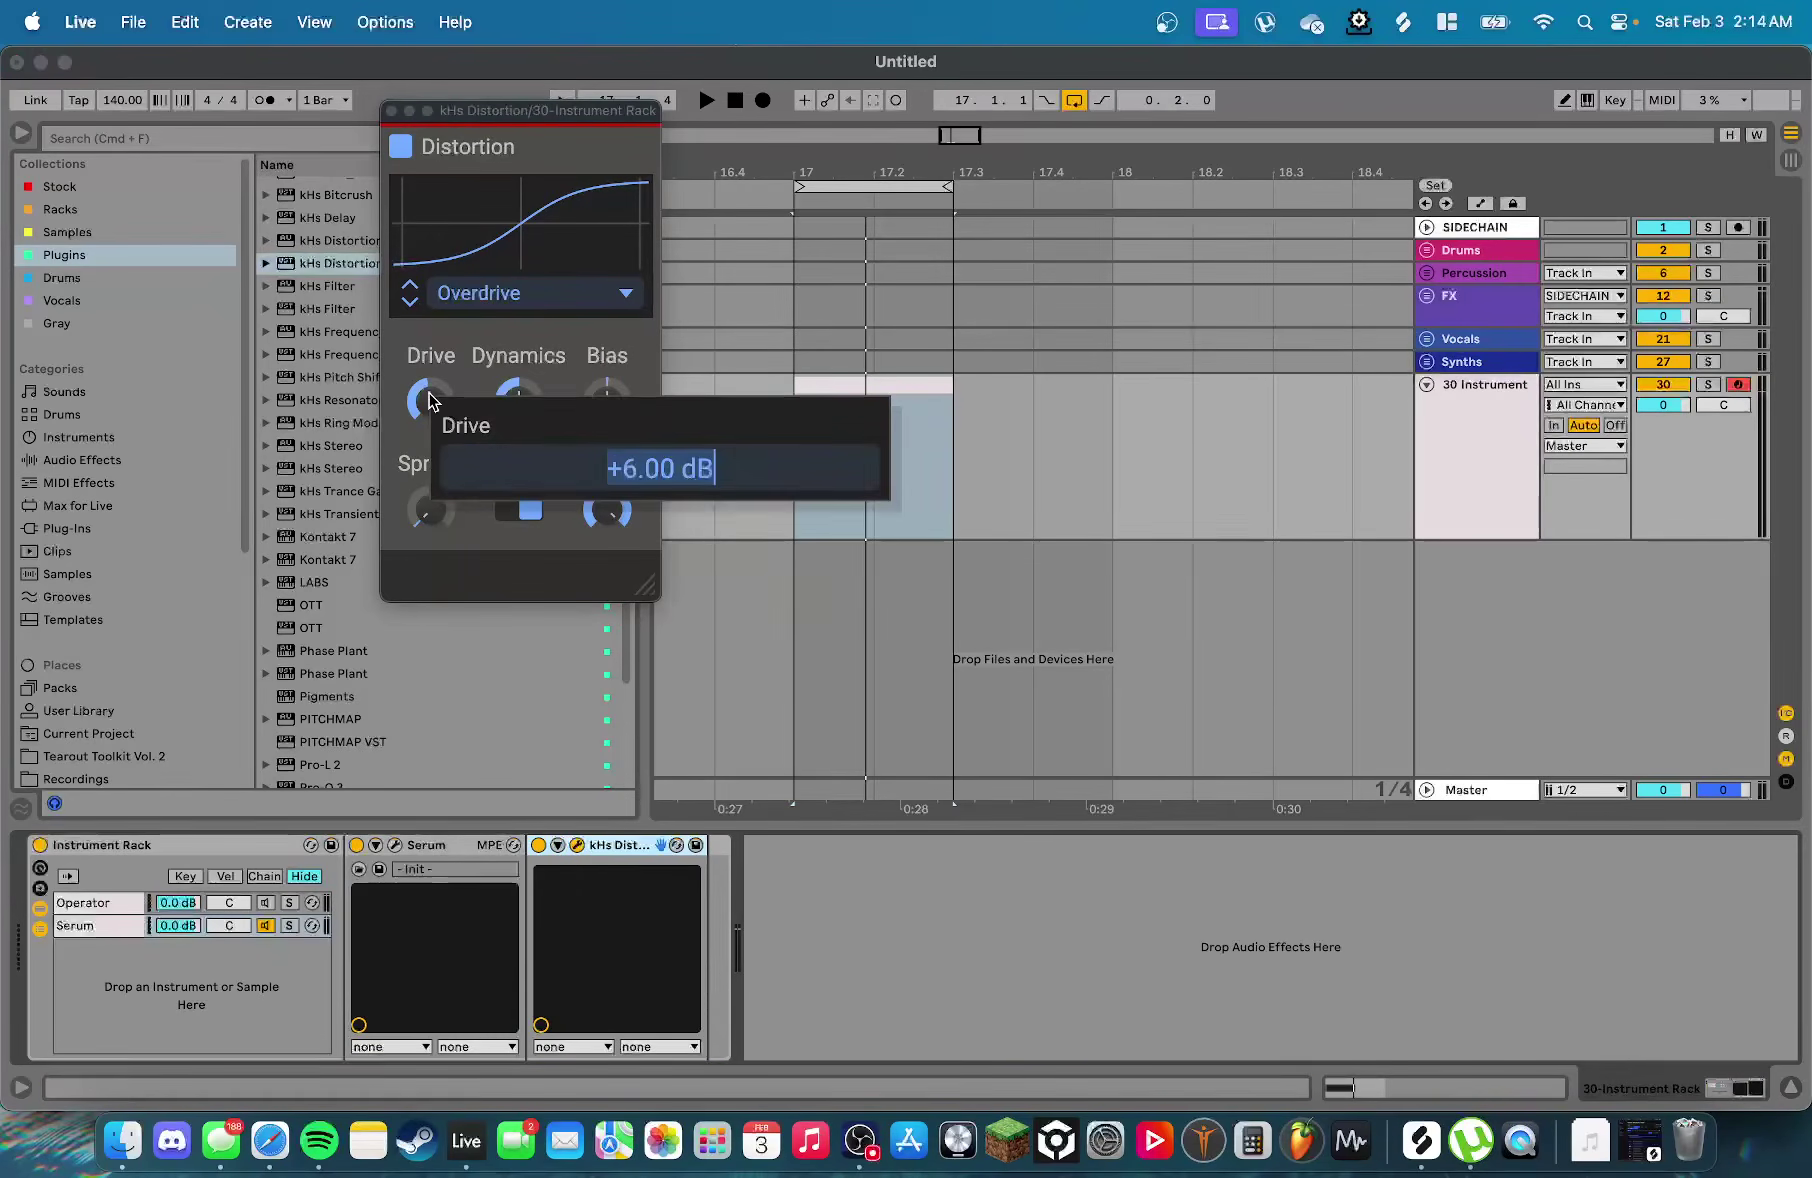
{"action": "type", "text": "18"}
{"action": "key", "text": "Return"}
{"action": "key", "text": "space"}
{"action": "key", "text": "space"}
{"action": "key", "text": "space"}
{"action": "key", "text": "space"}
{"action": "key", "text": "space"}
{"action": "left_click", "coordinate": [391, 110]}
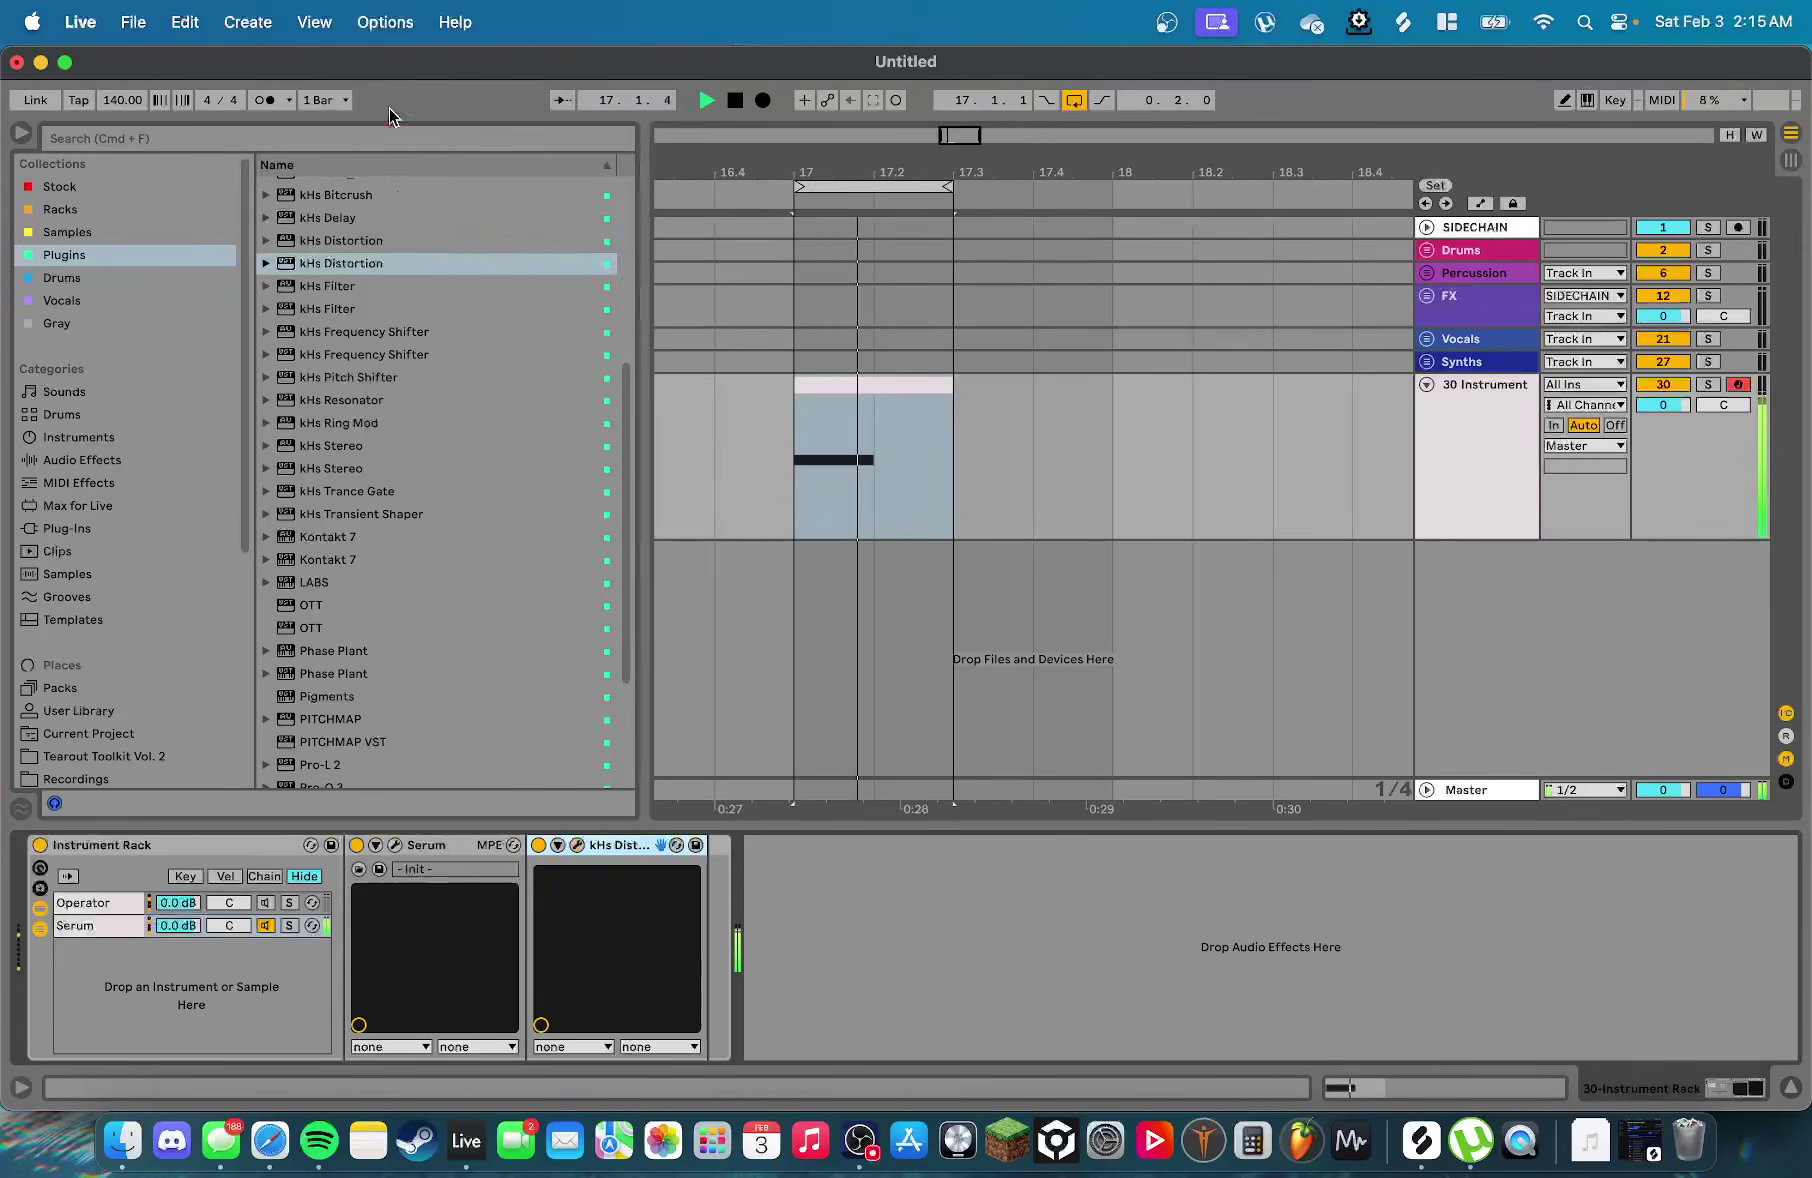
{"action": "key", "text": "space"}
Add an EQ Eight after kHs Distortion in the Serum chain
{"action": "left_click", "coordinate": [53, 466]}
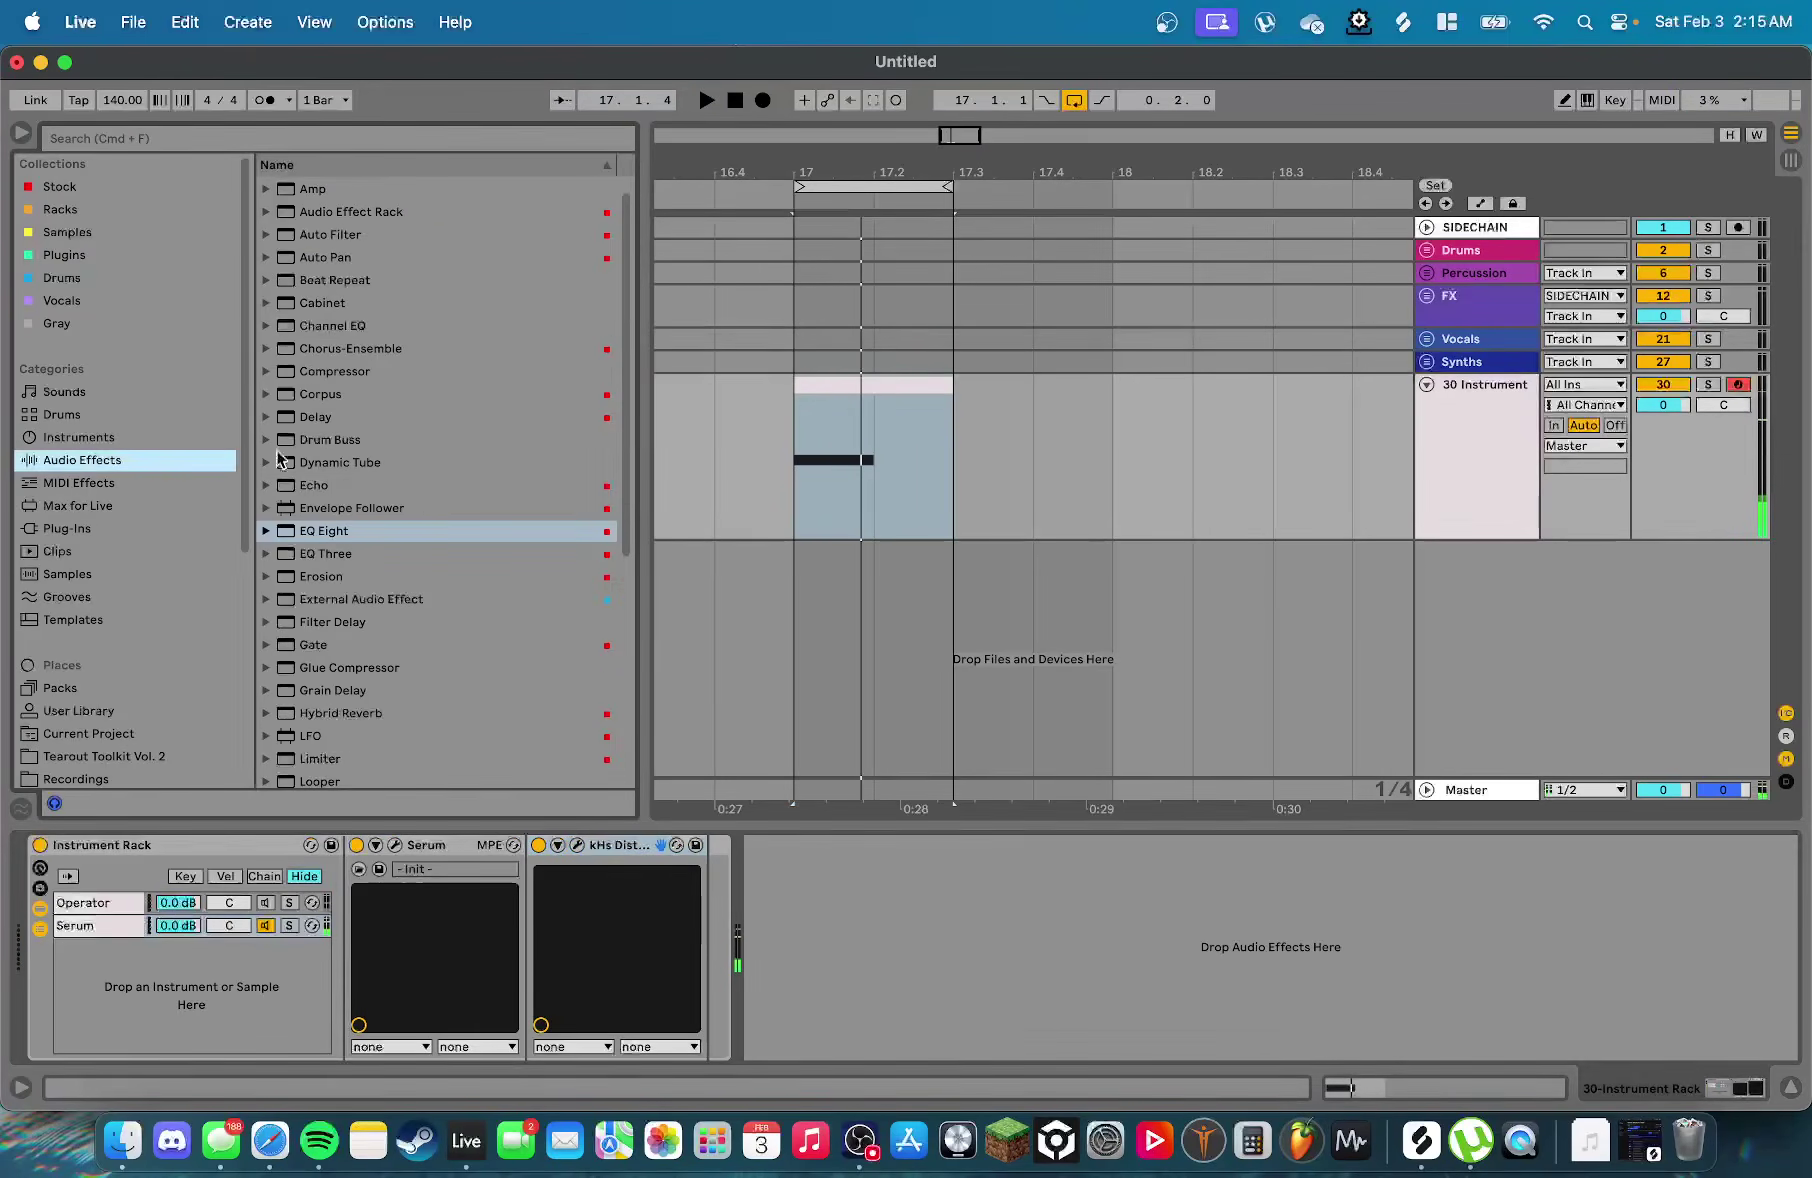
{"action": "key", "text": "space"}
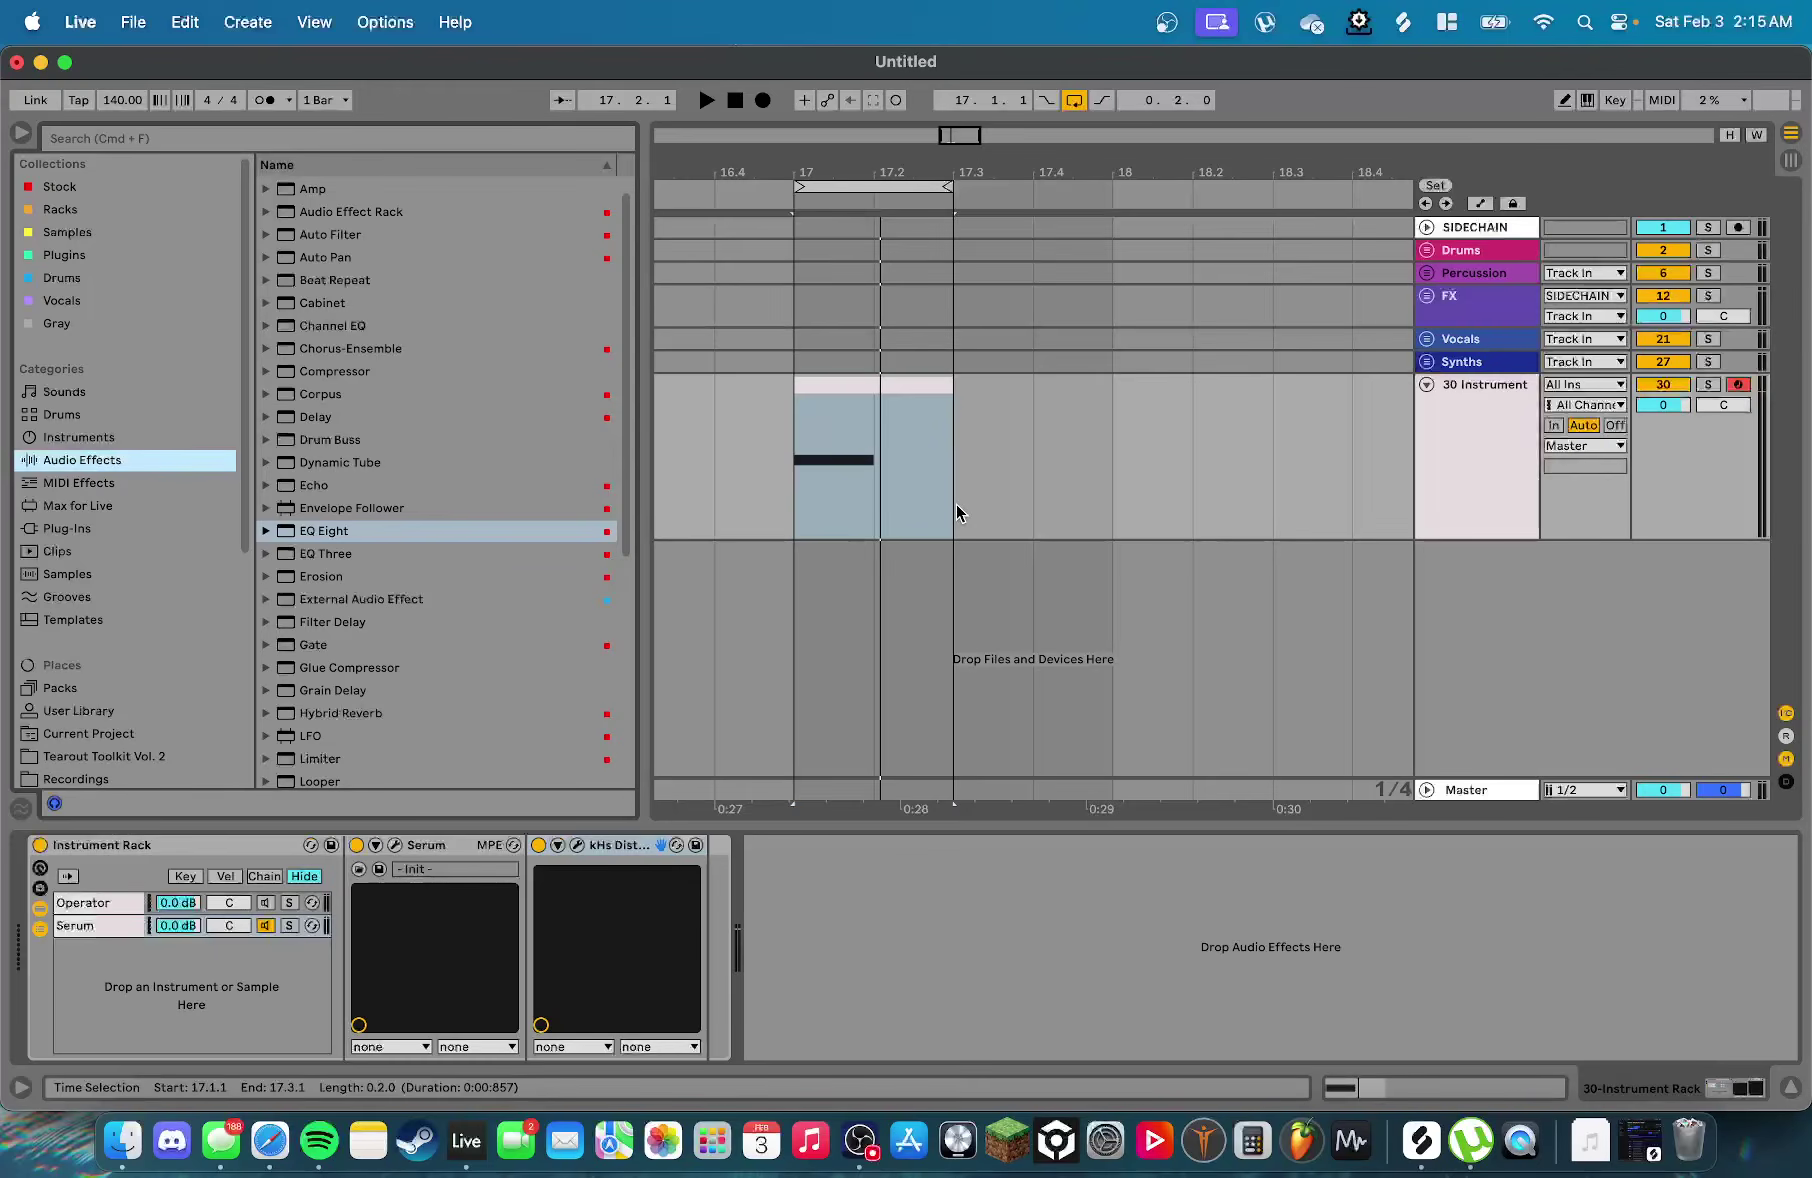
{"action": "left_click", "coordinate": [85, 906]}
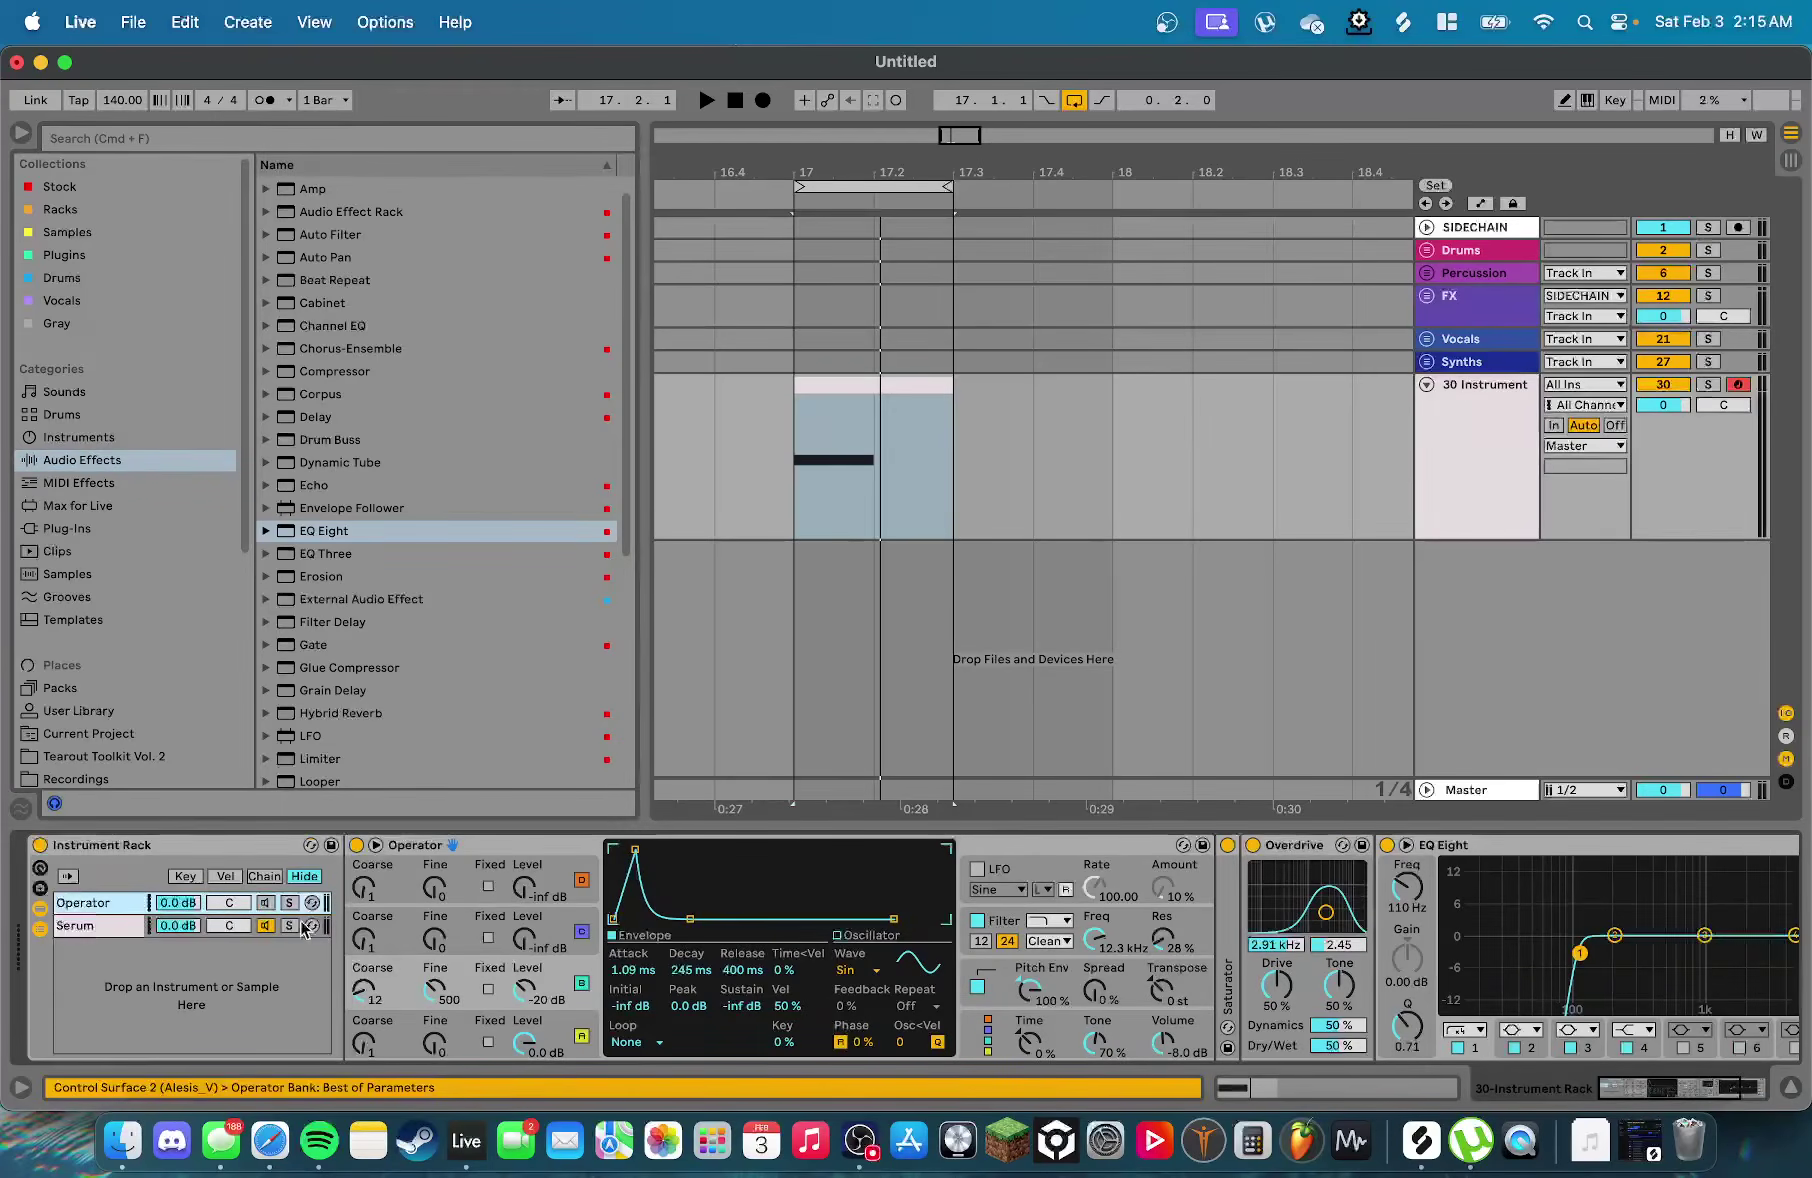
{"action": "left_click", "coordinate": [119, 932]}
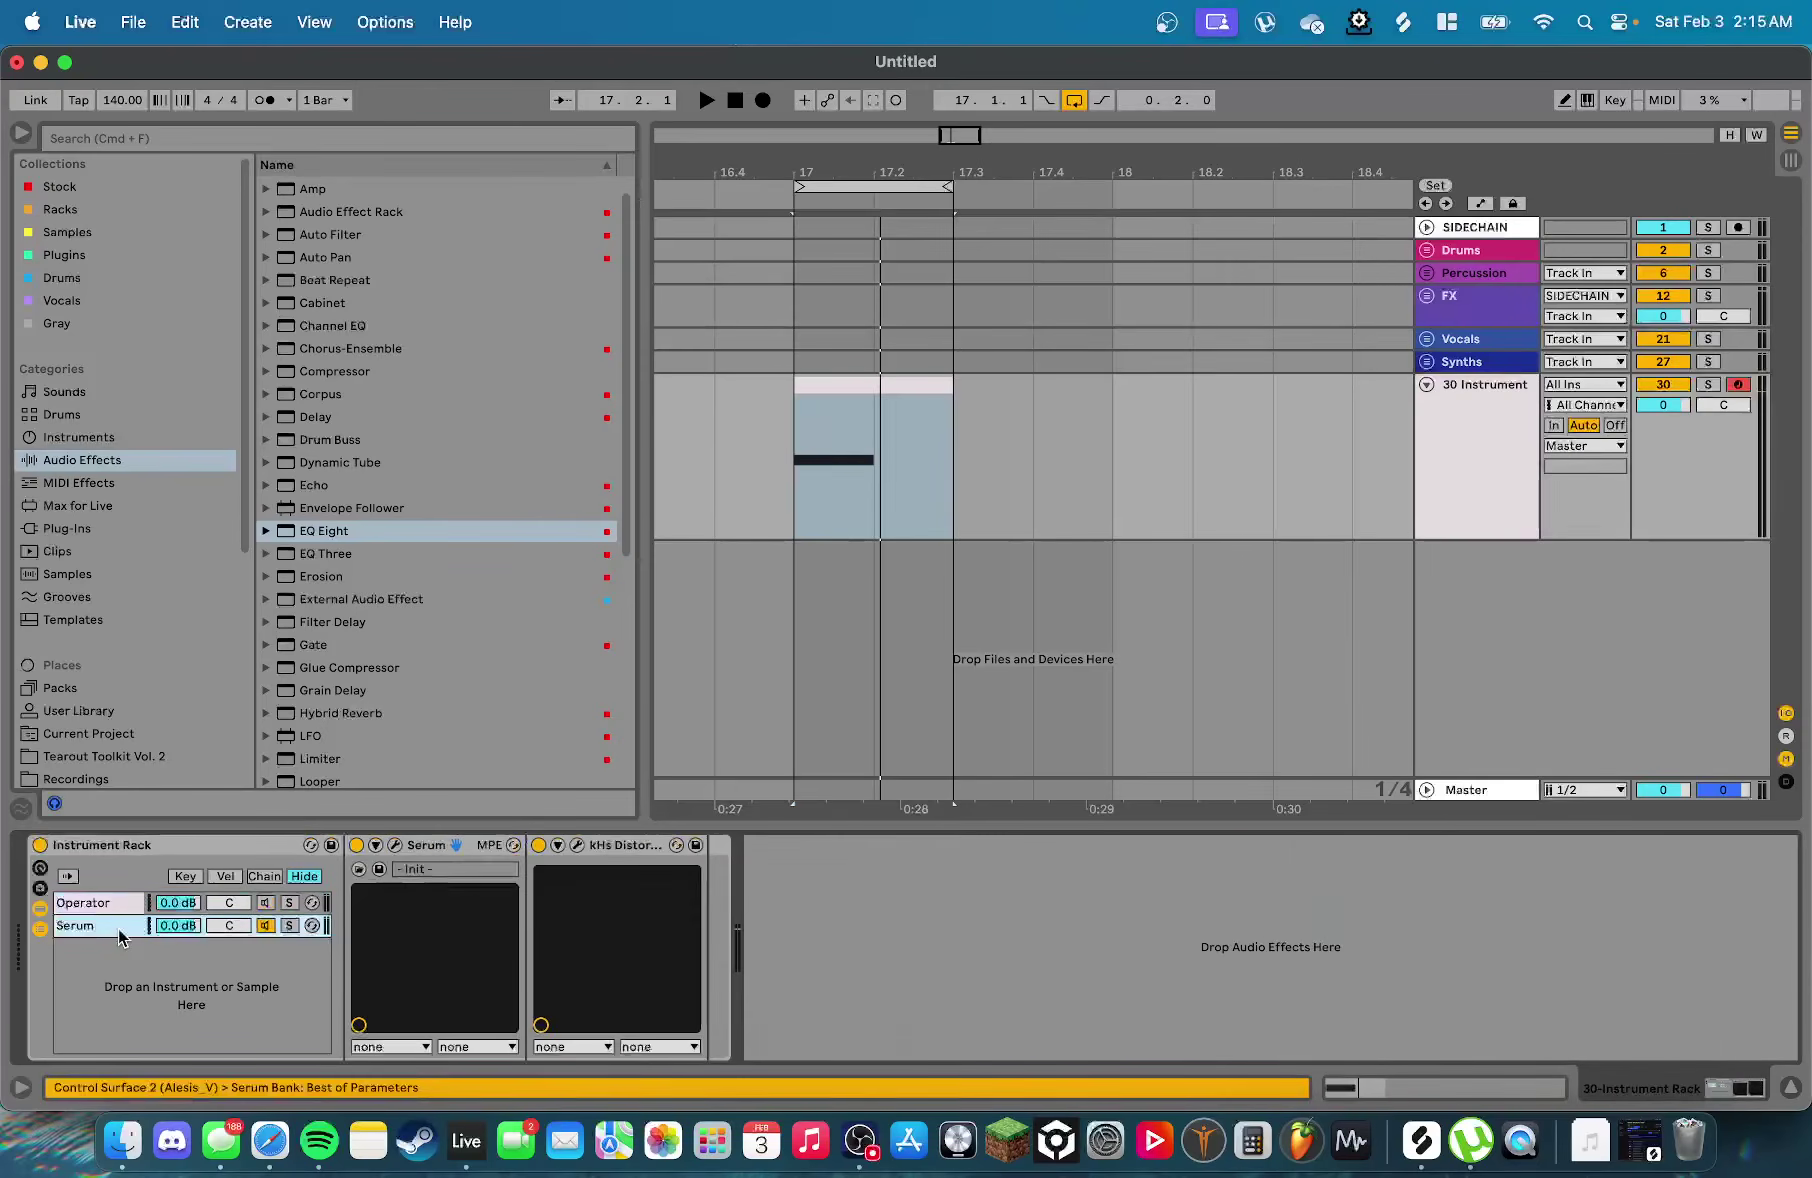
{"action": "left_click", "coordinate": [312, 532]}
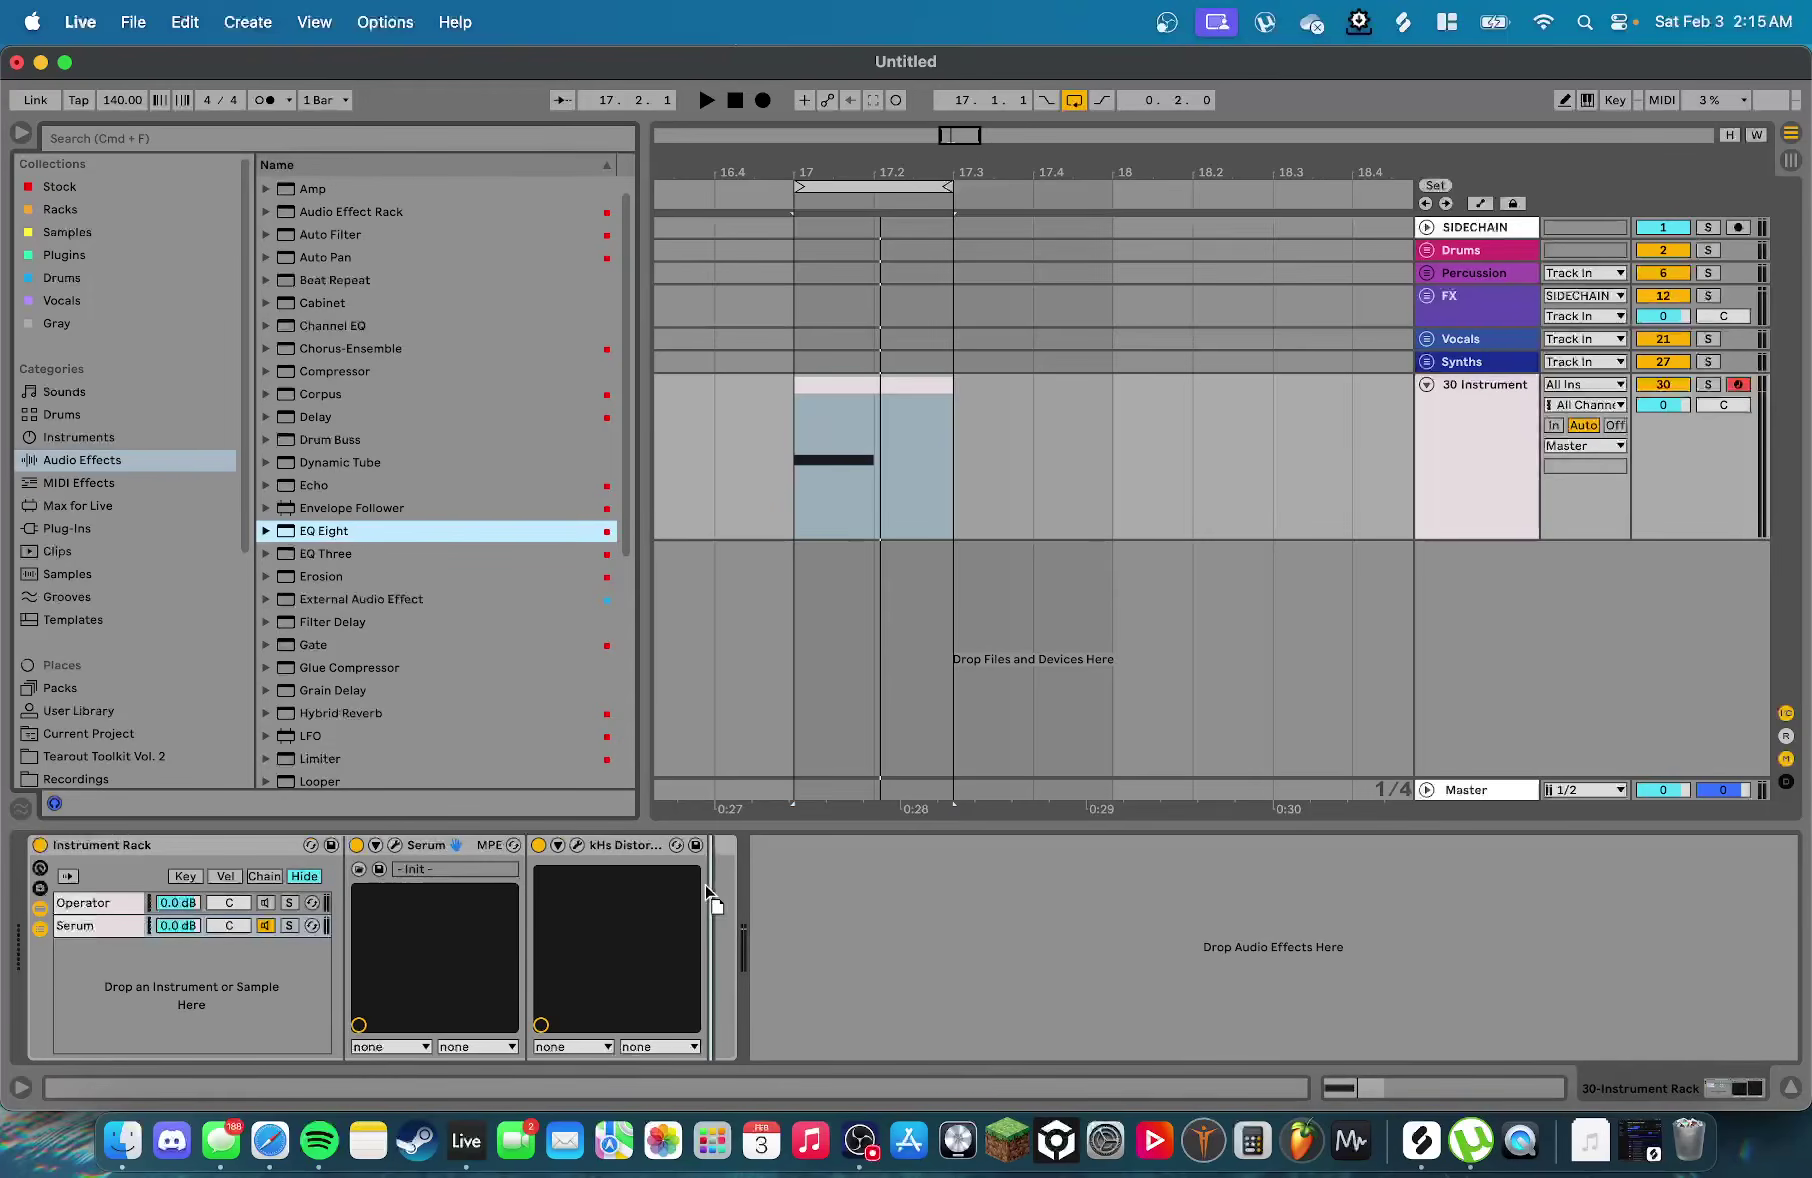
{"action": "left_click_drag", "start_coordinate": [704, 884], "coordinate": [706, 886]}
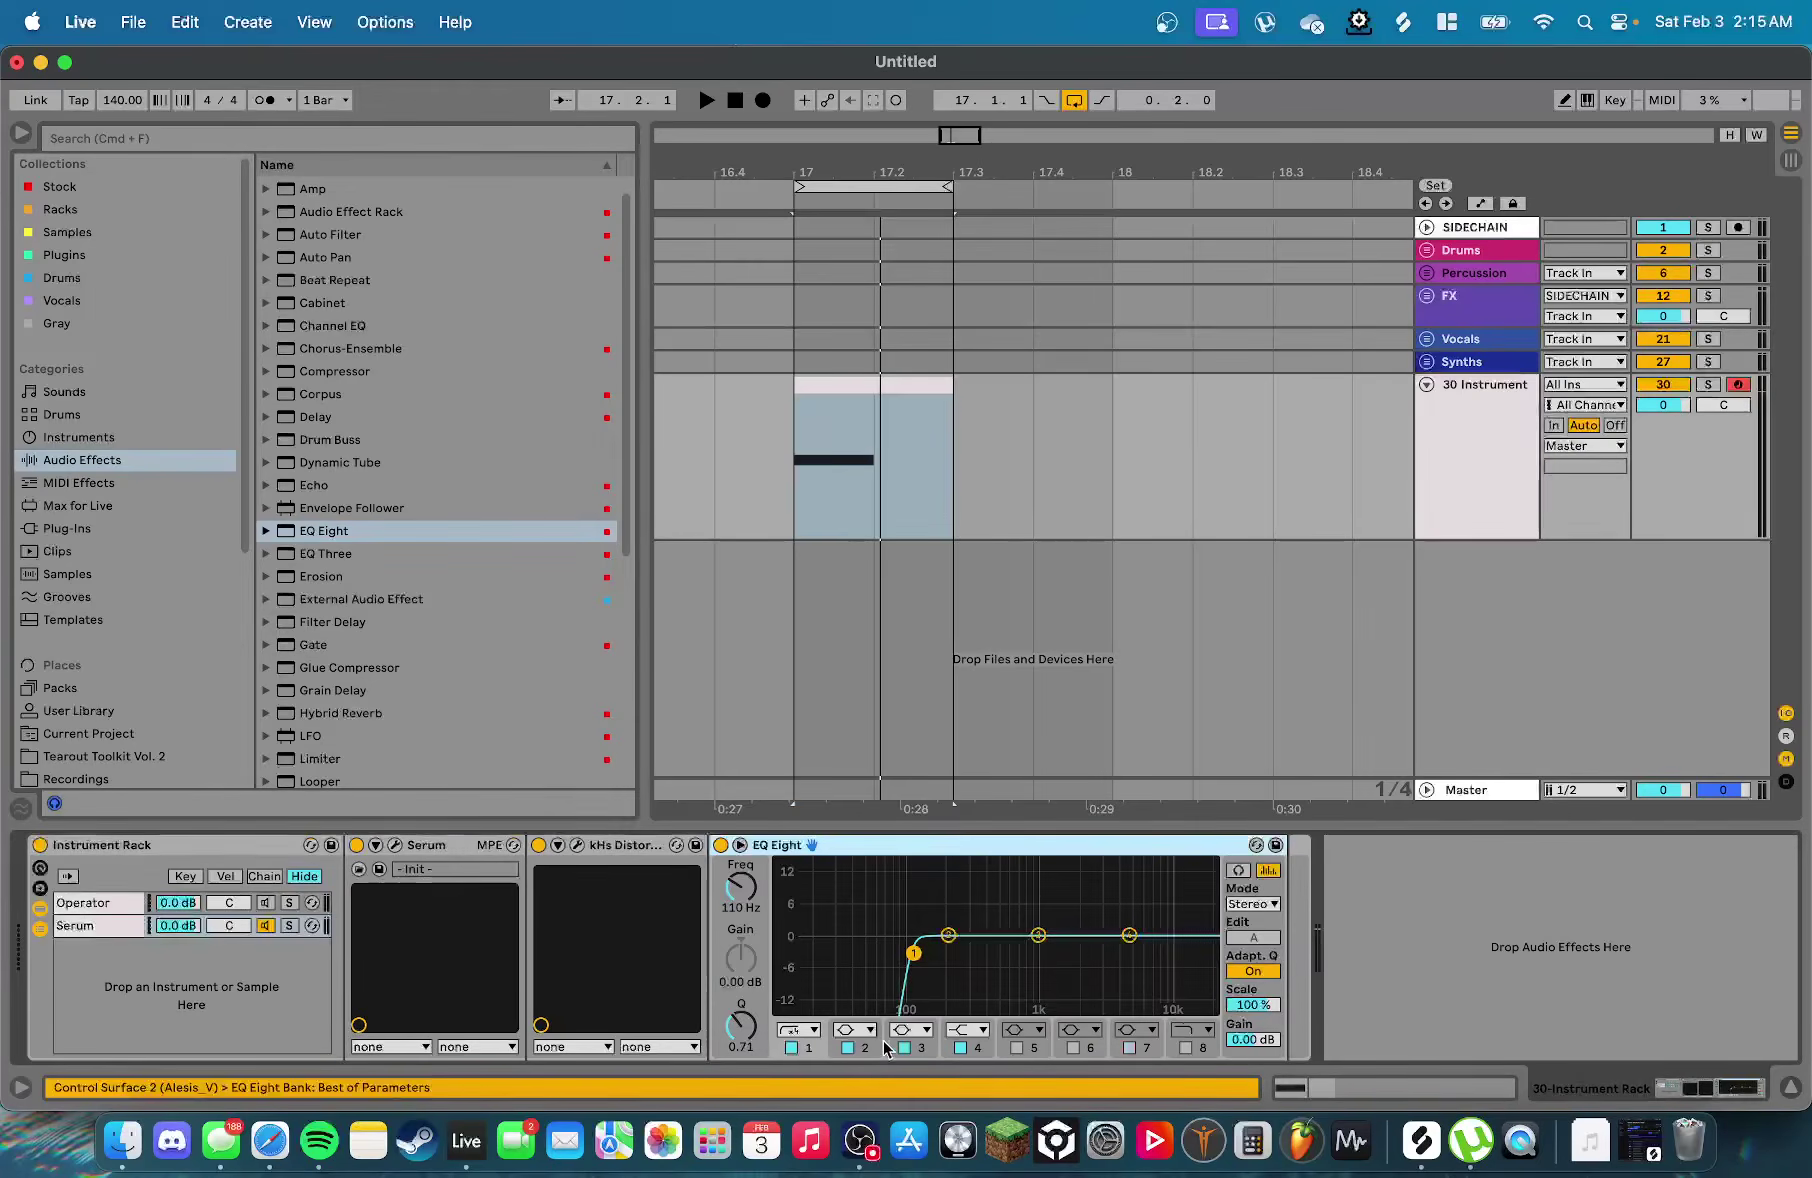
Turn off EQ Eight's band 1 and make band 3 a wide notch at about 587 Hz with a Q of about 0.15
{"action": "left_click", "coordinate": [793, 1048]}
{"action": "left_click", "coordinate": [1038, 936]}
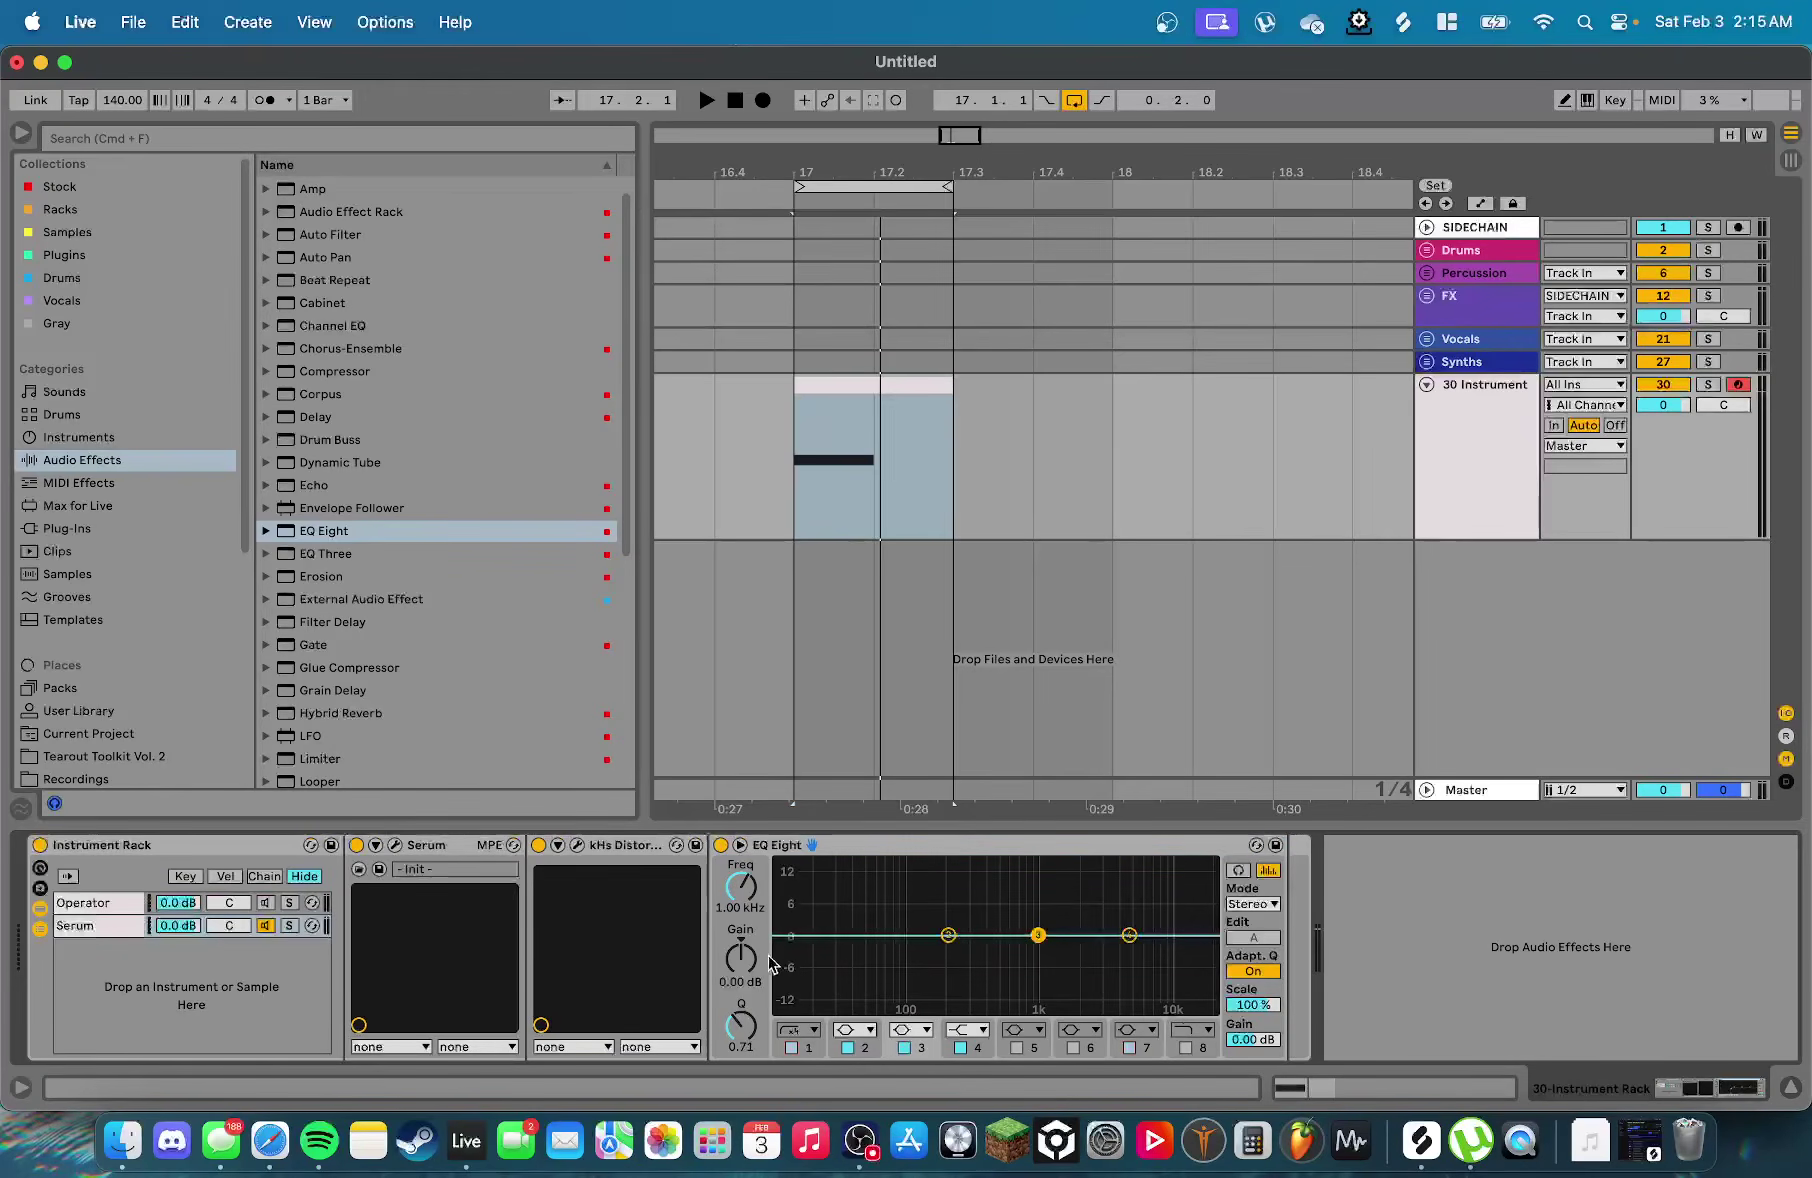
{"action": "left_click_drag", "start_coordinate": [740, 968], "coordinate": [740, 1010]}
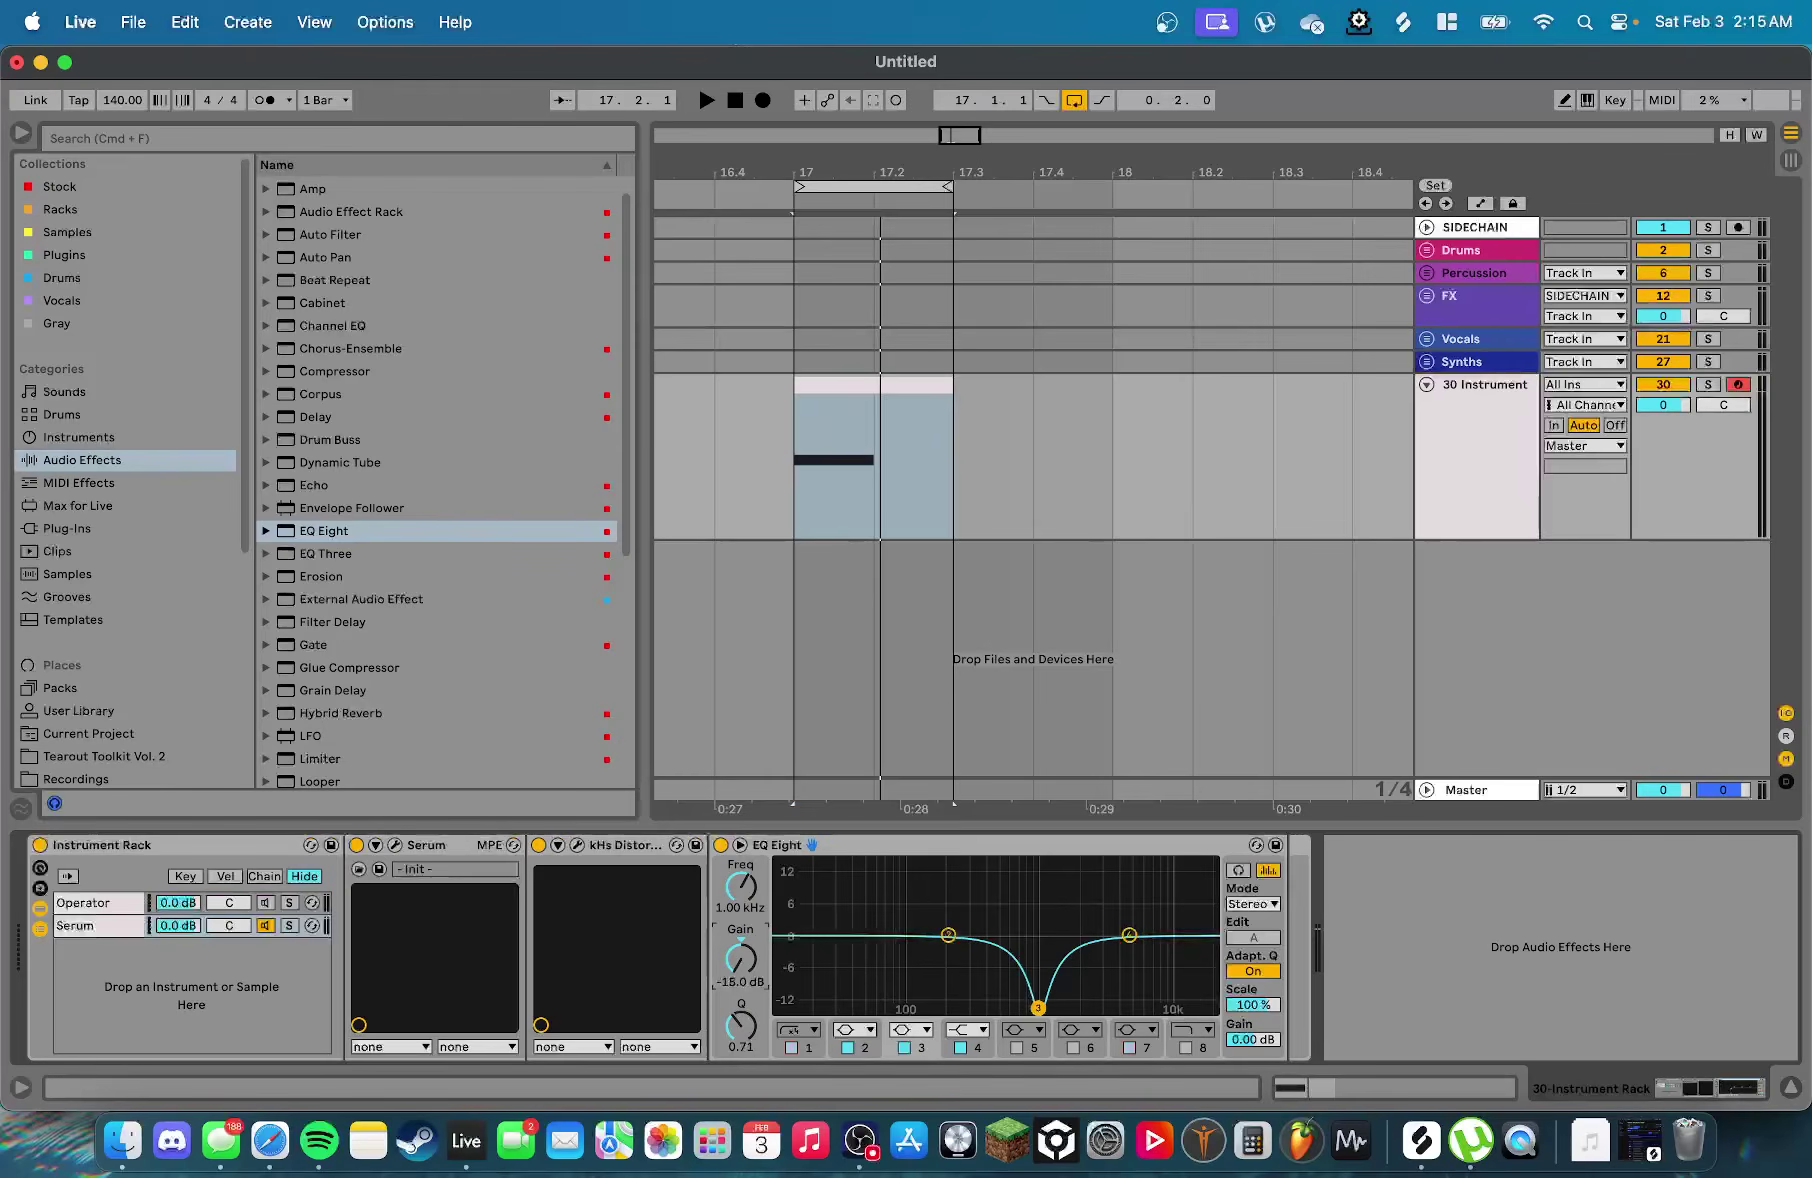
{"action": "left_click", "coordinate": [902, 1031]}
{"action": "left_click", "coordinate": [916, 963]}
{"action": "left_click_drag", "start_coordinate": [741, 886], "coordinate": [741, 915]}
{"action": "left_click_drag", "start_coordinate": [1002, 952], "coordinate": [1009, 999]}
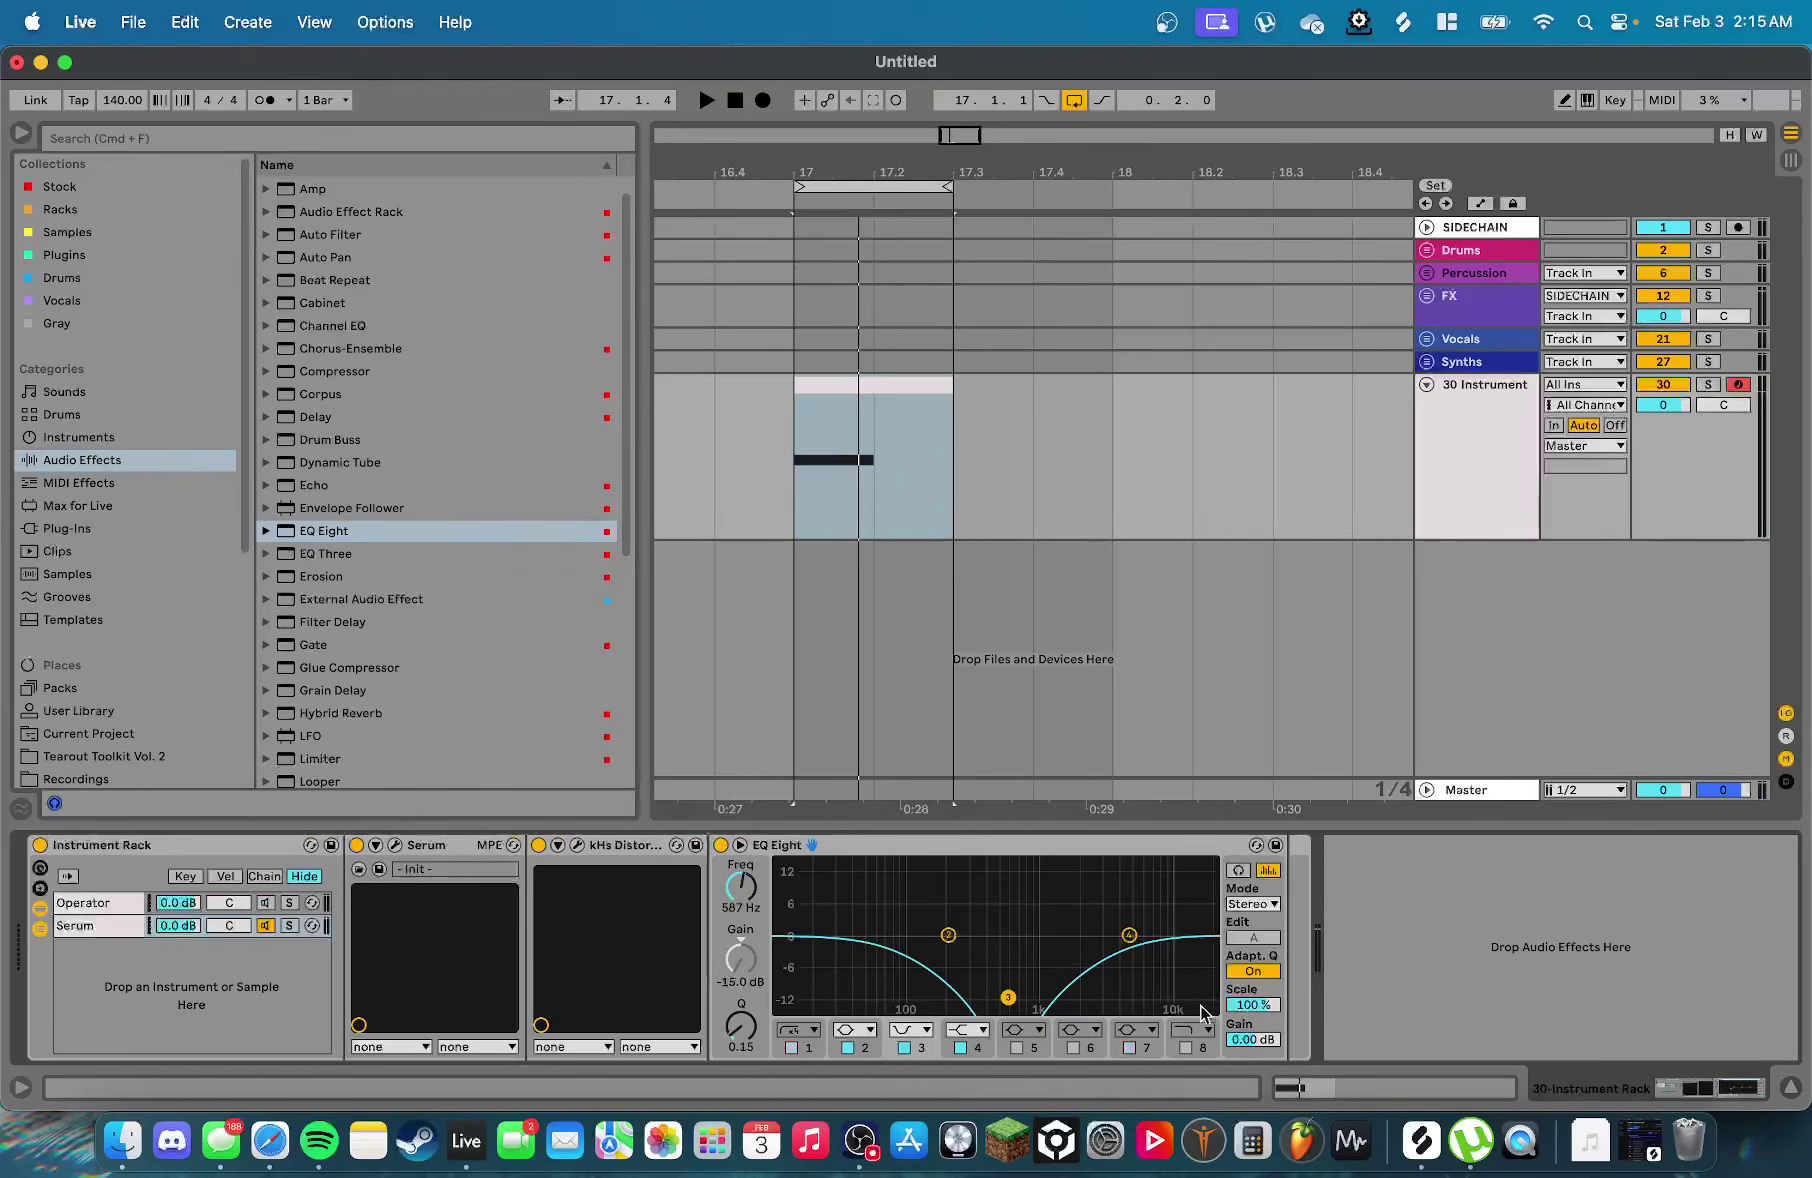
Lower band 4 to about -1.61 dB, refine the notch to about 599 Hz with Q 0.14, and audition the loop
{"action": "left_click_drag", "start_coordinate": [1130, 936], "coordinate": [1133, 943]}
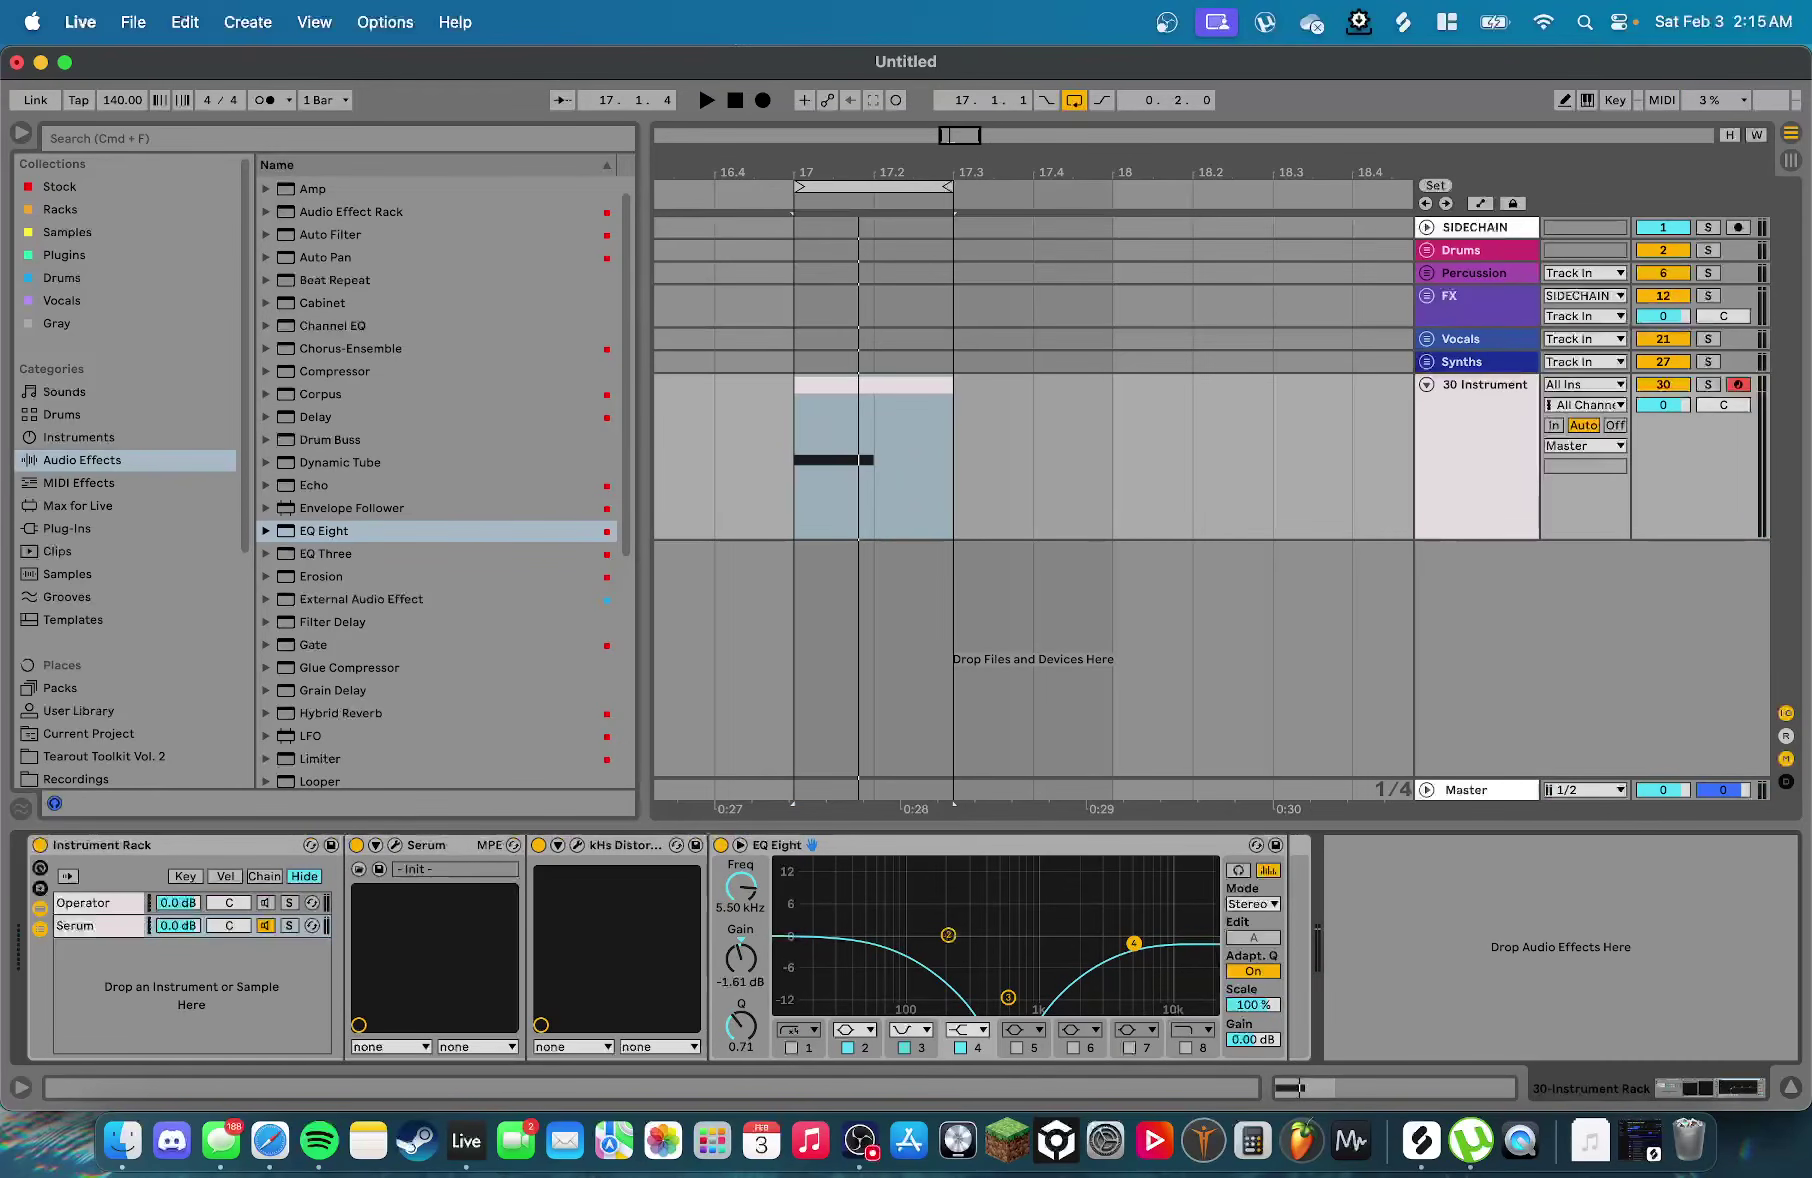
{"action": "left_click_drag", "start_coordinate": [1008, 997], "coordinate": [1010, 994]}
{"action": "left_click_drag", "start_coordinate": [730, 1030], "coordinate": [748, 1022]}
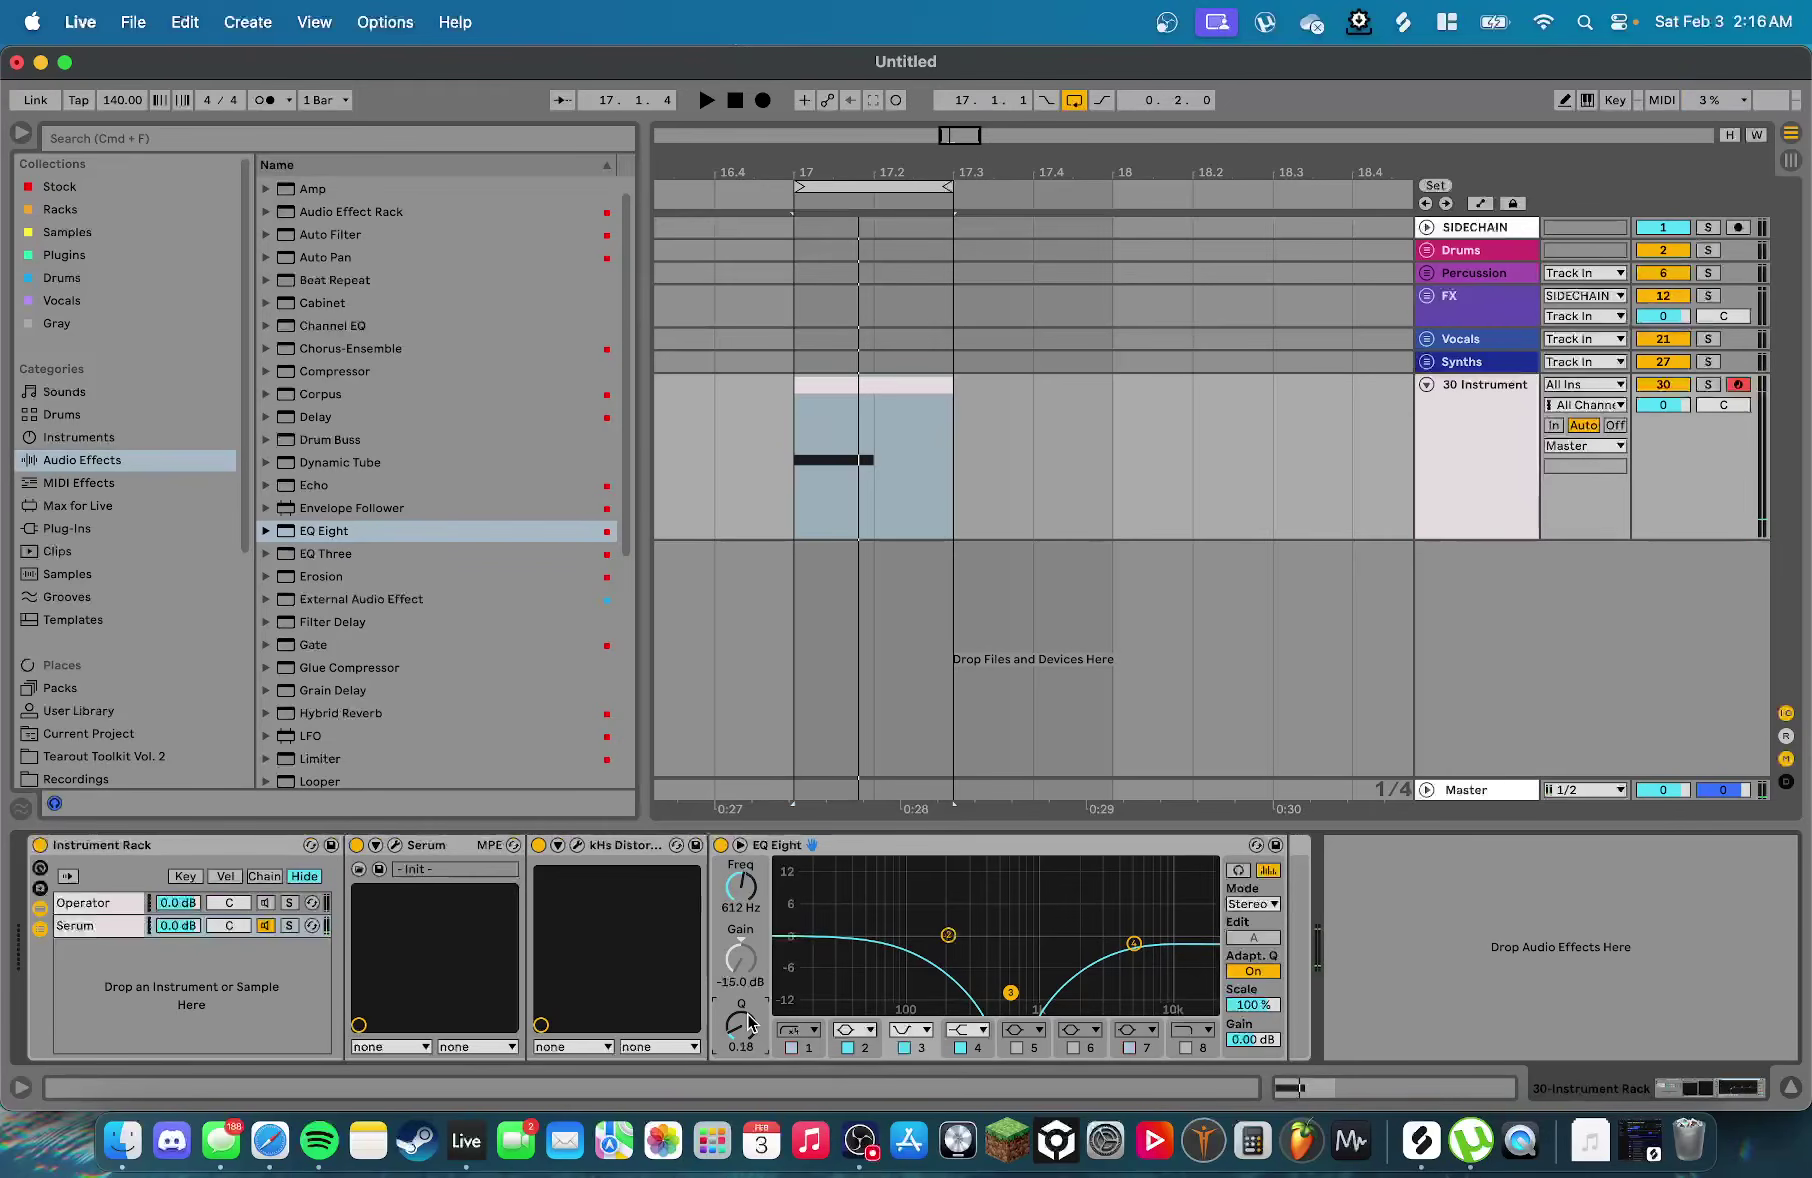
{"action": "key", "text": "space"}
{"action": "left_click_drag", "start_coordinate": [1011, 994], "coordinate": [1011, 998]}
{"action": "key", "text": "space"}
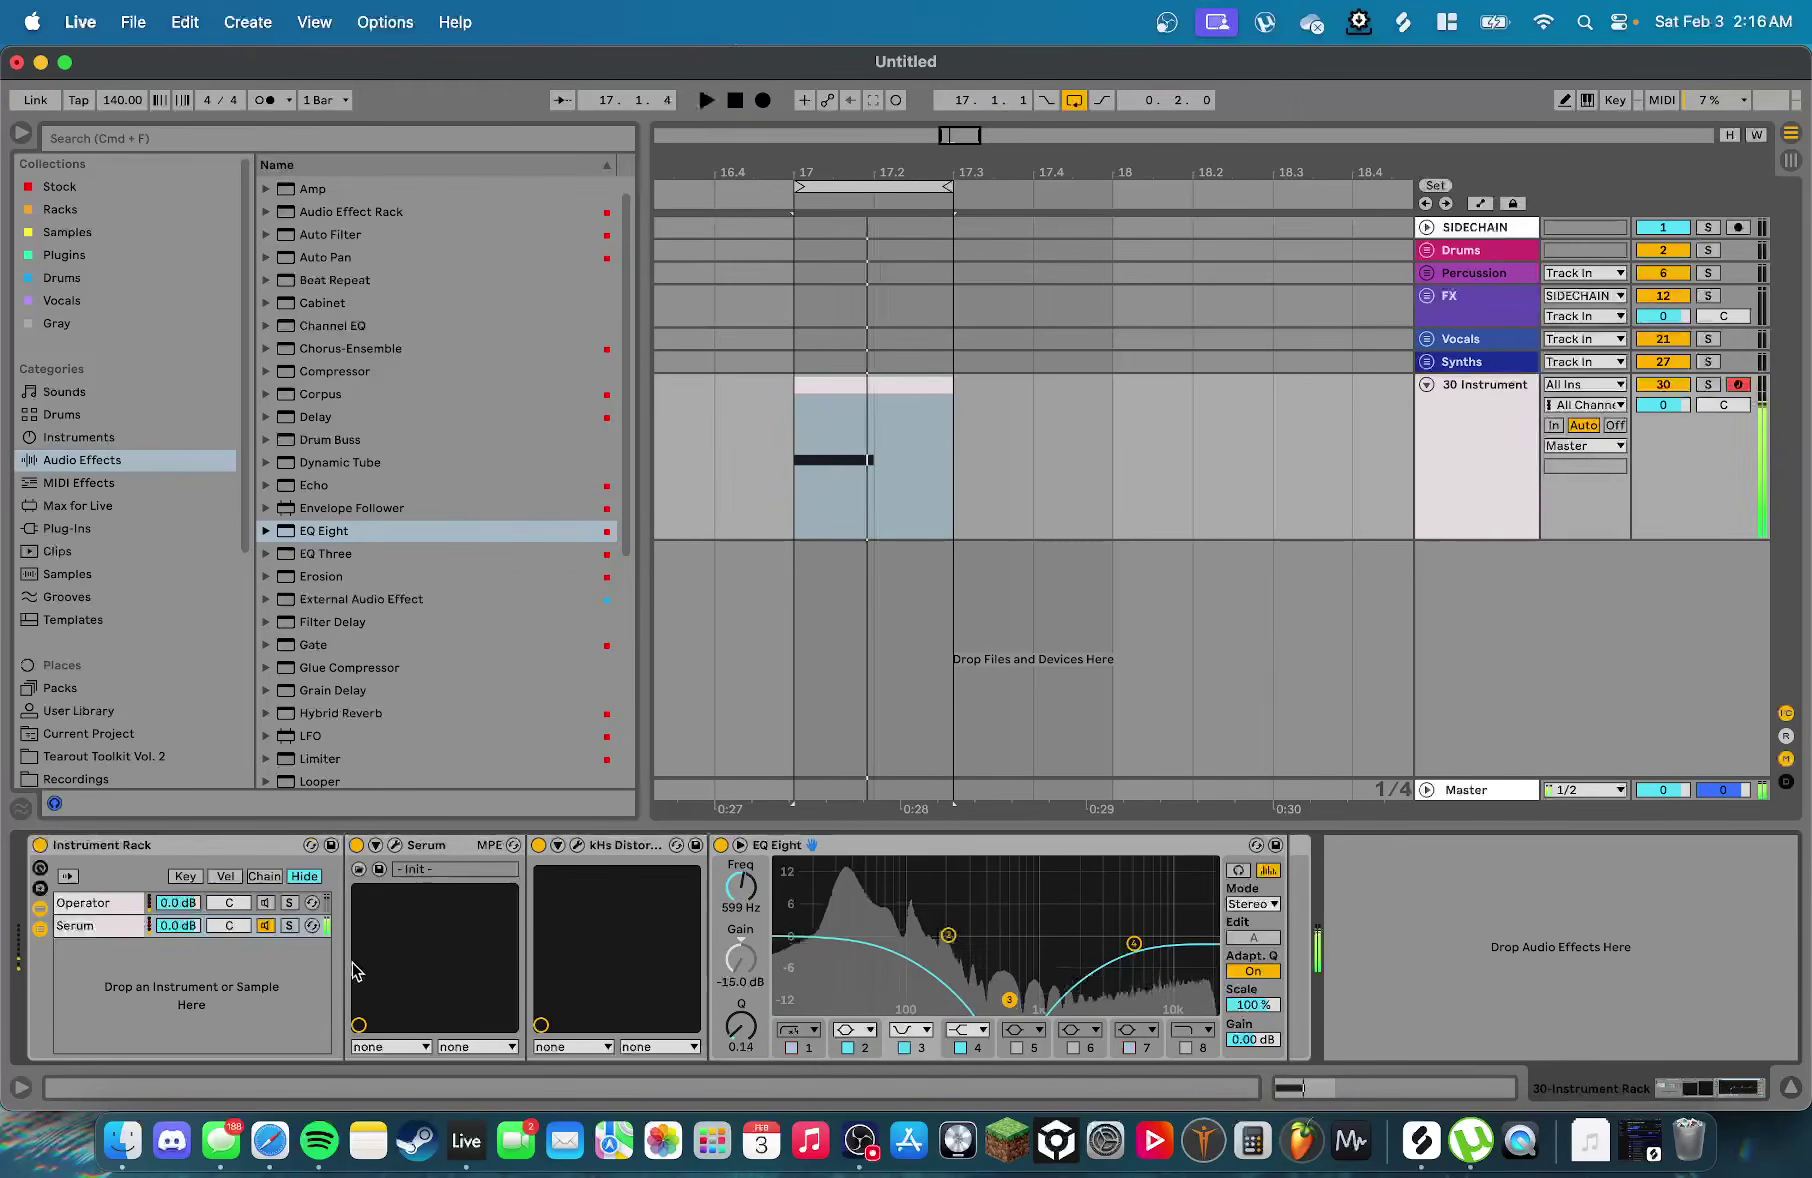
Reactivate the Operator chain in the rack and audition the loop with both layers
{"action": "left_click", "coordinate": [112, 906]}
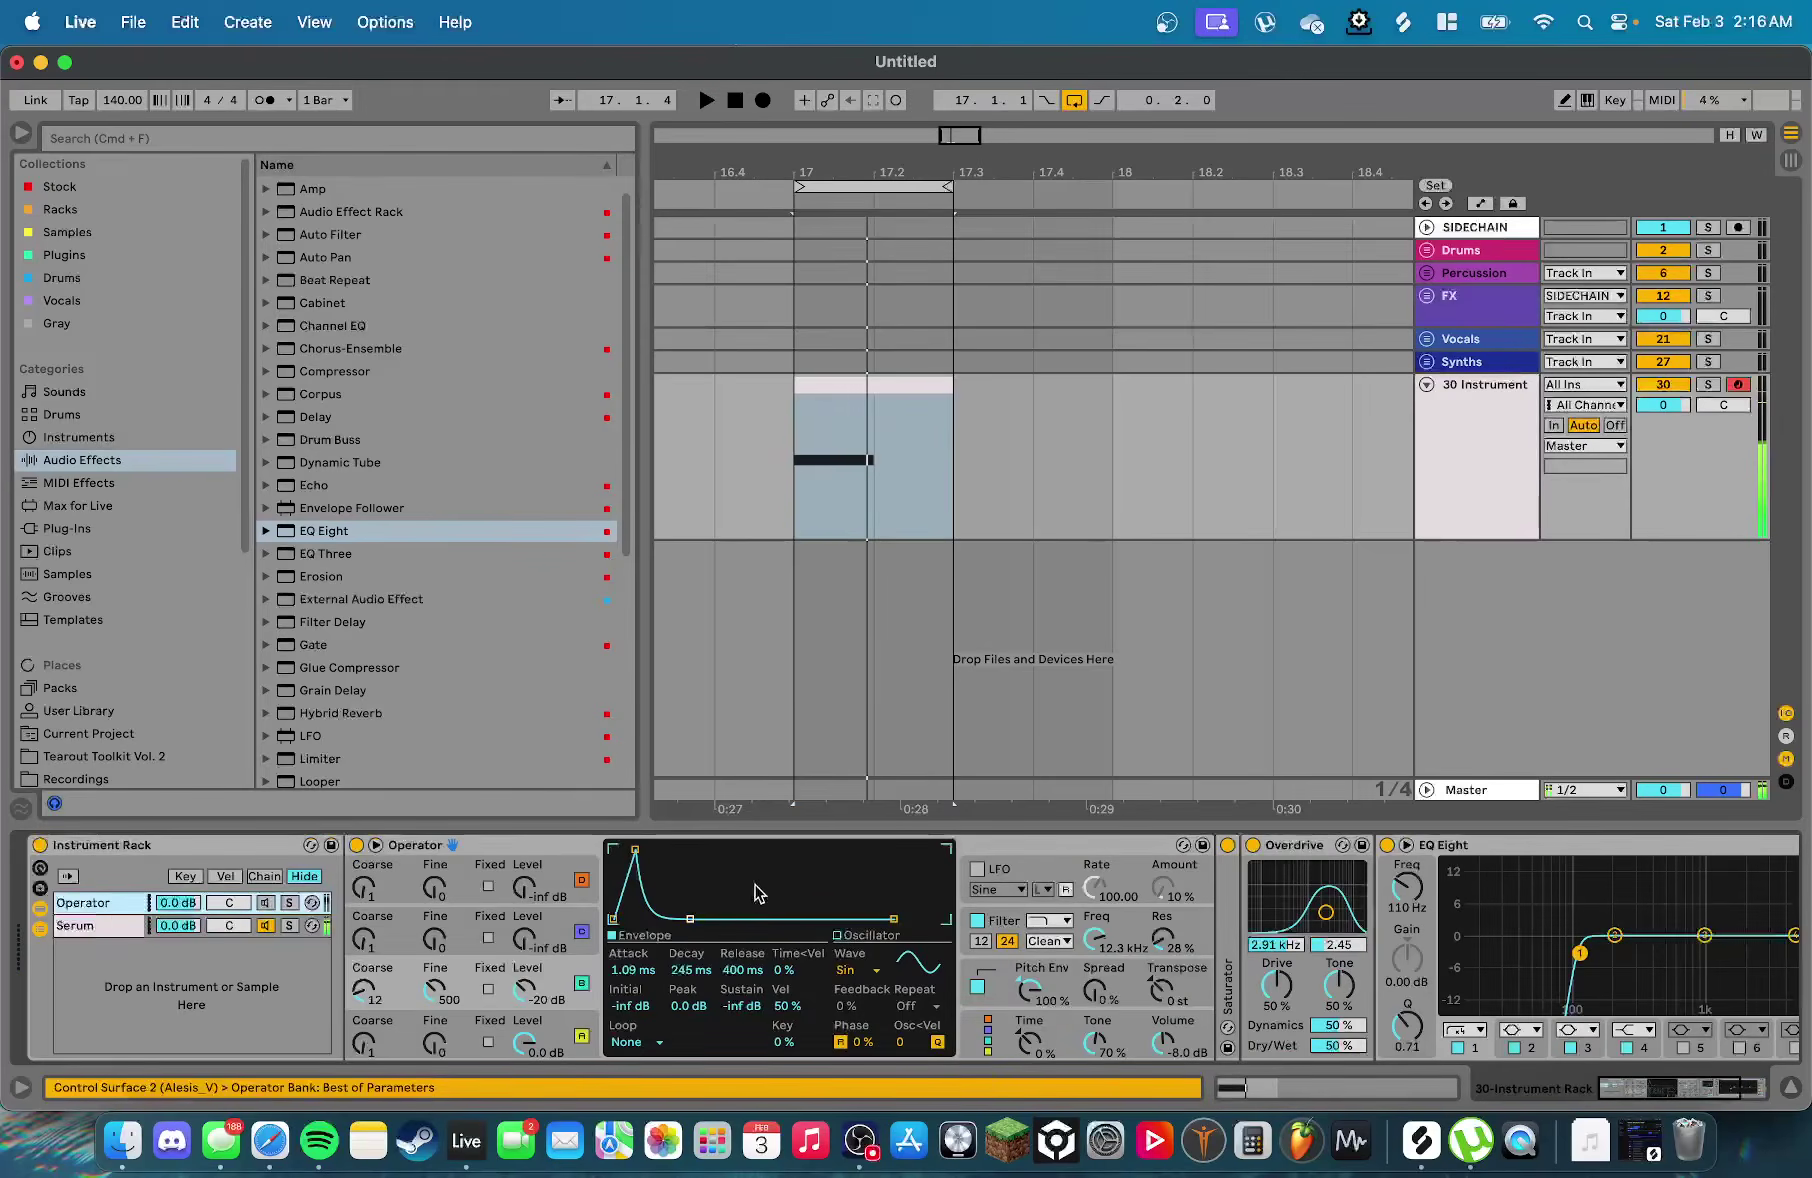
{"action": "left_click", "coordinate": [265, 904]}
{"action": "key", "text": "space"}
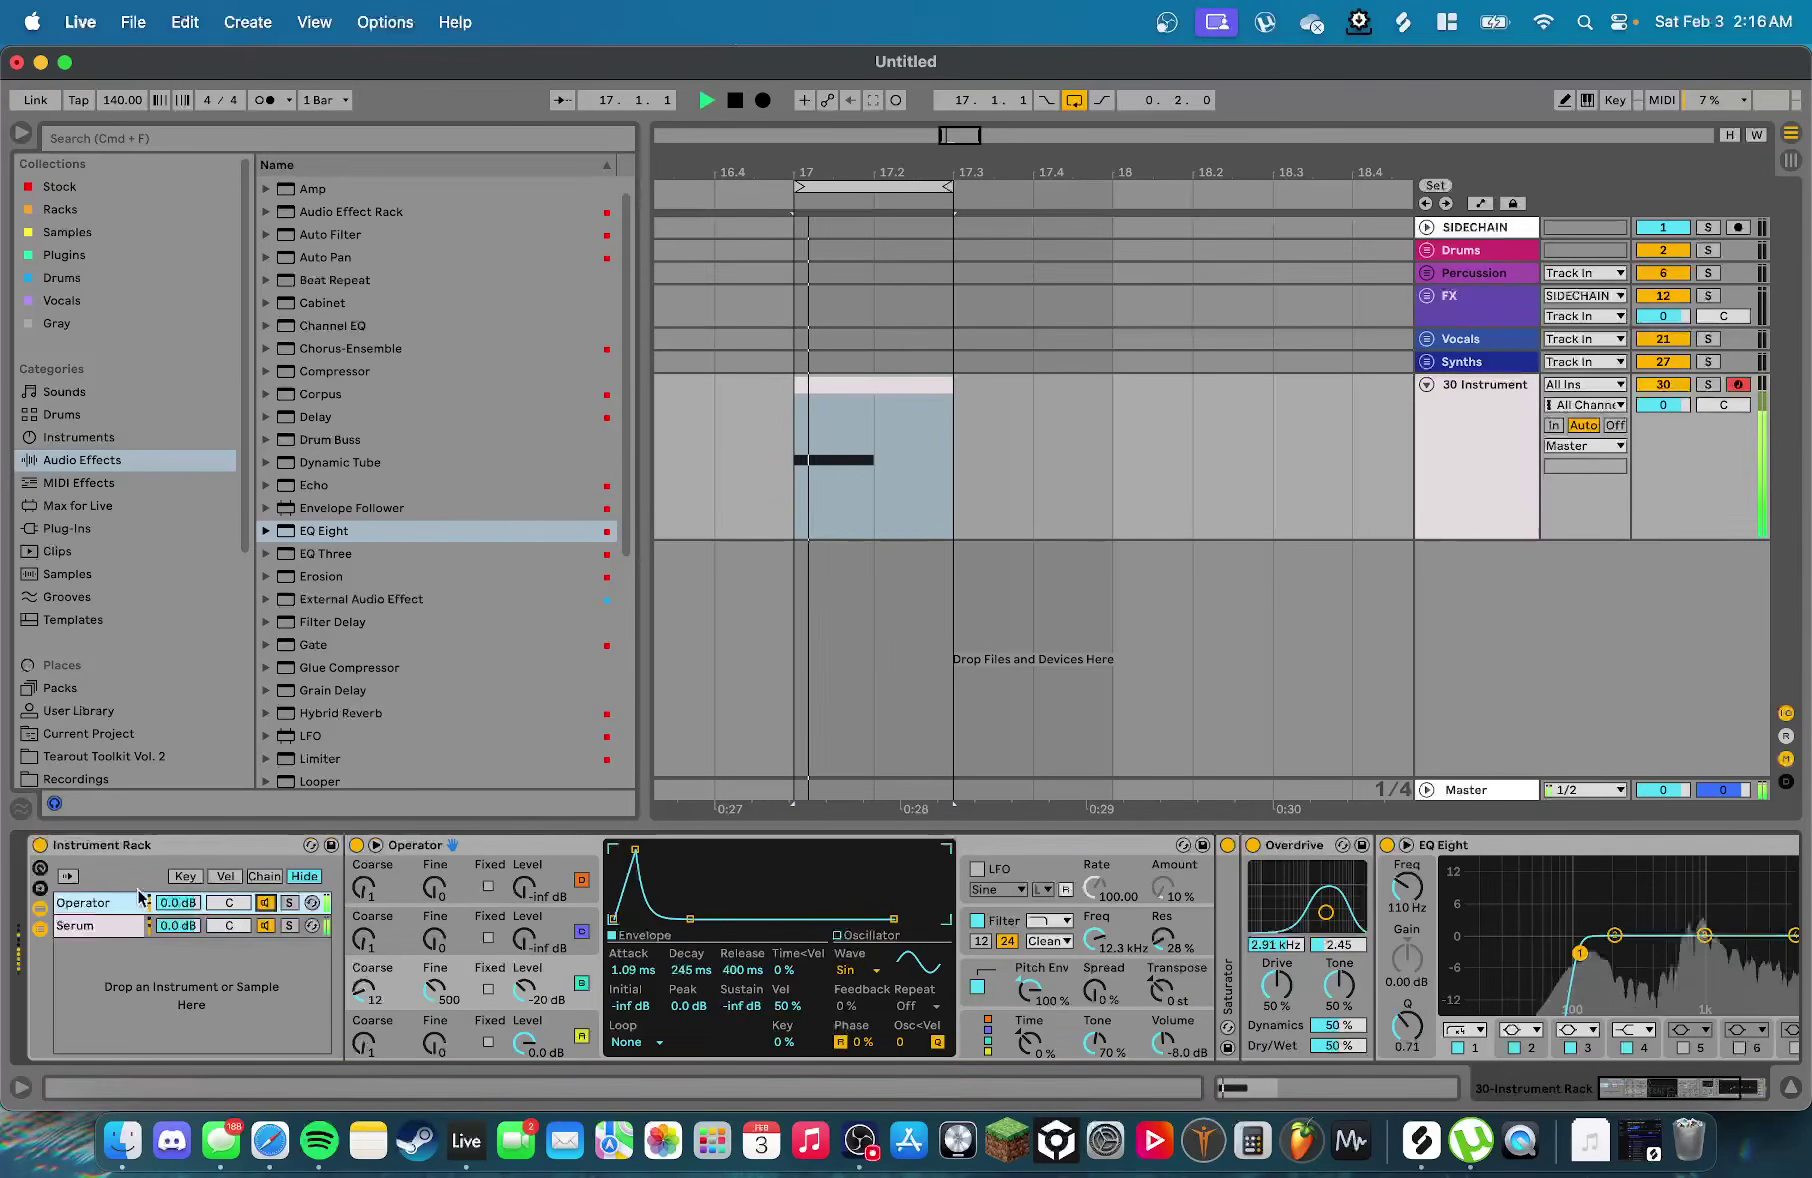
{"action": "key", "text": "space"}
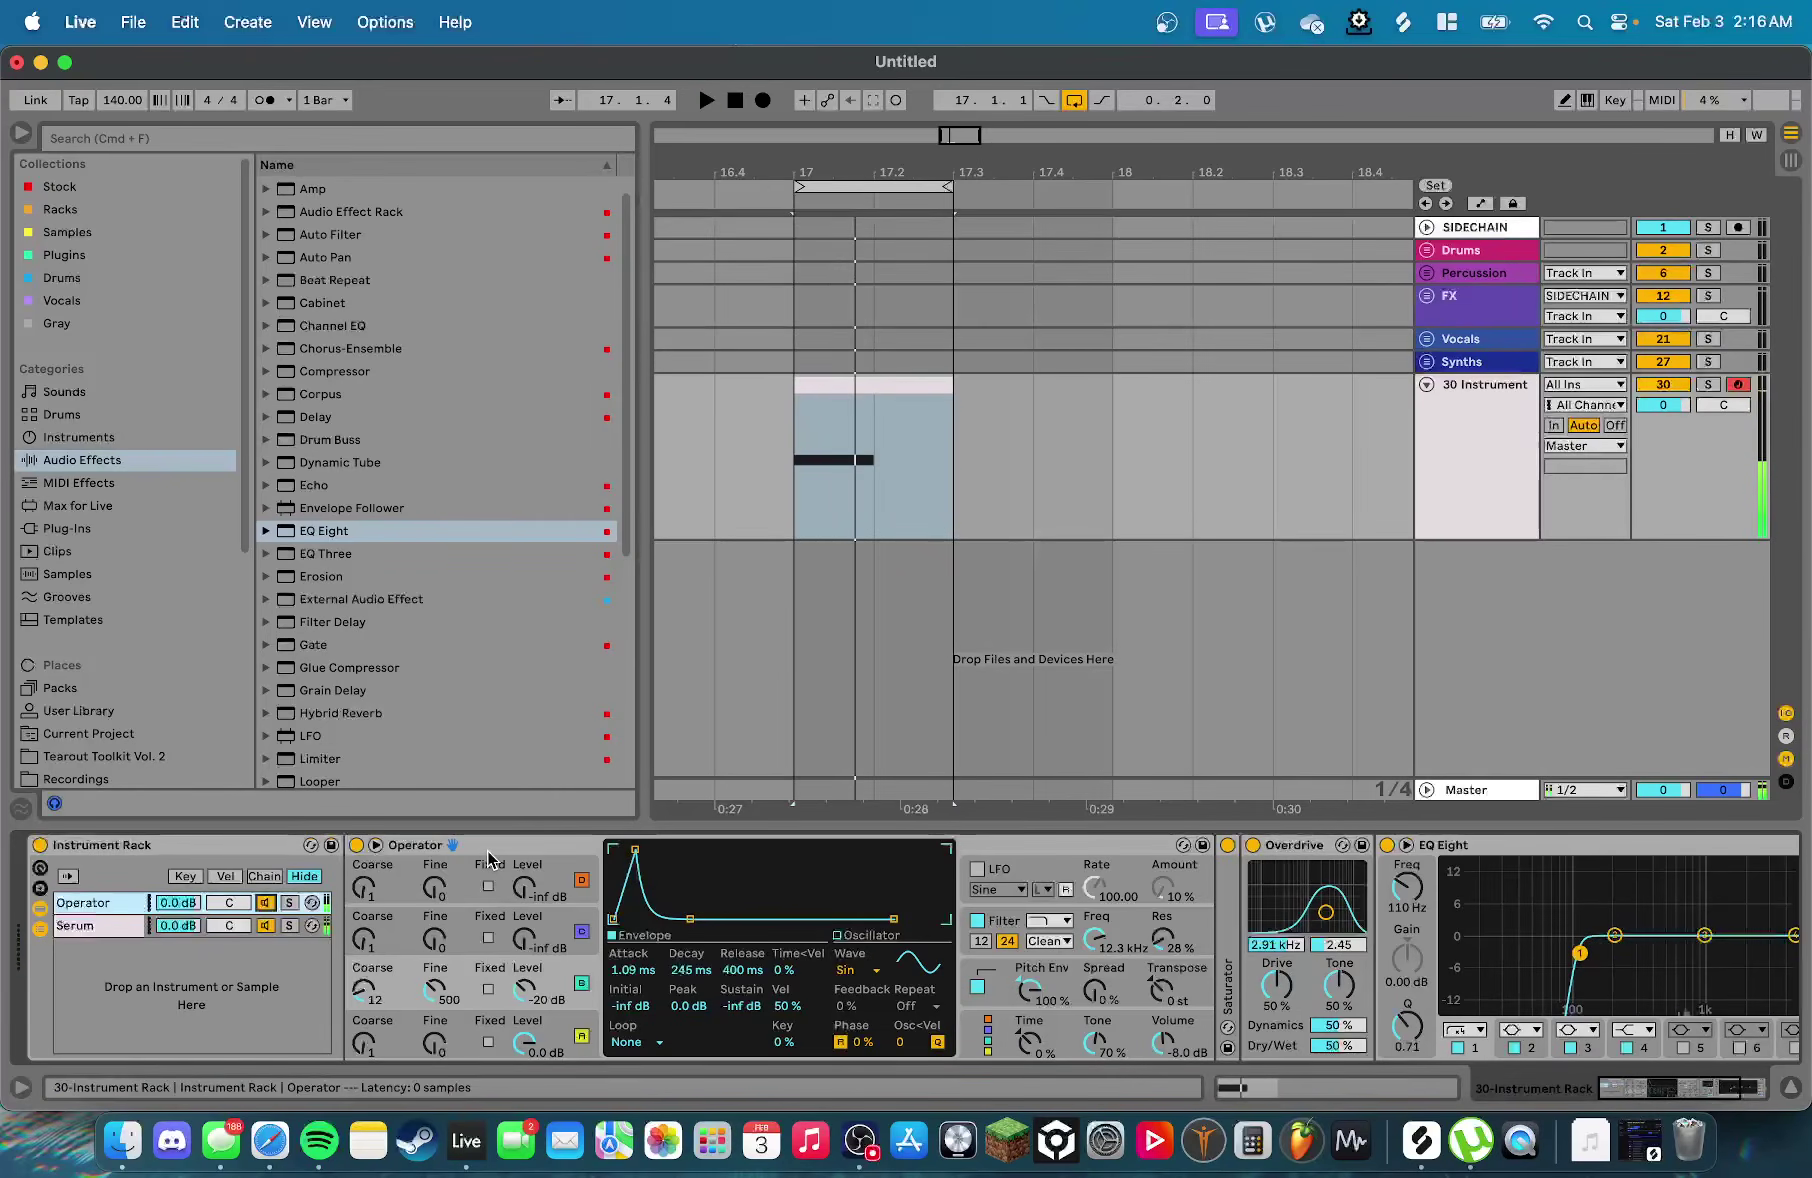
Collapse the Operator chain's EQ Eight and add a Shifter after it
{"action": "double_click", "coordinate": [1462, 847]}
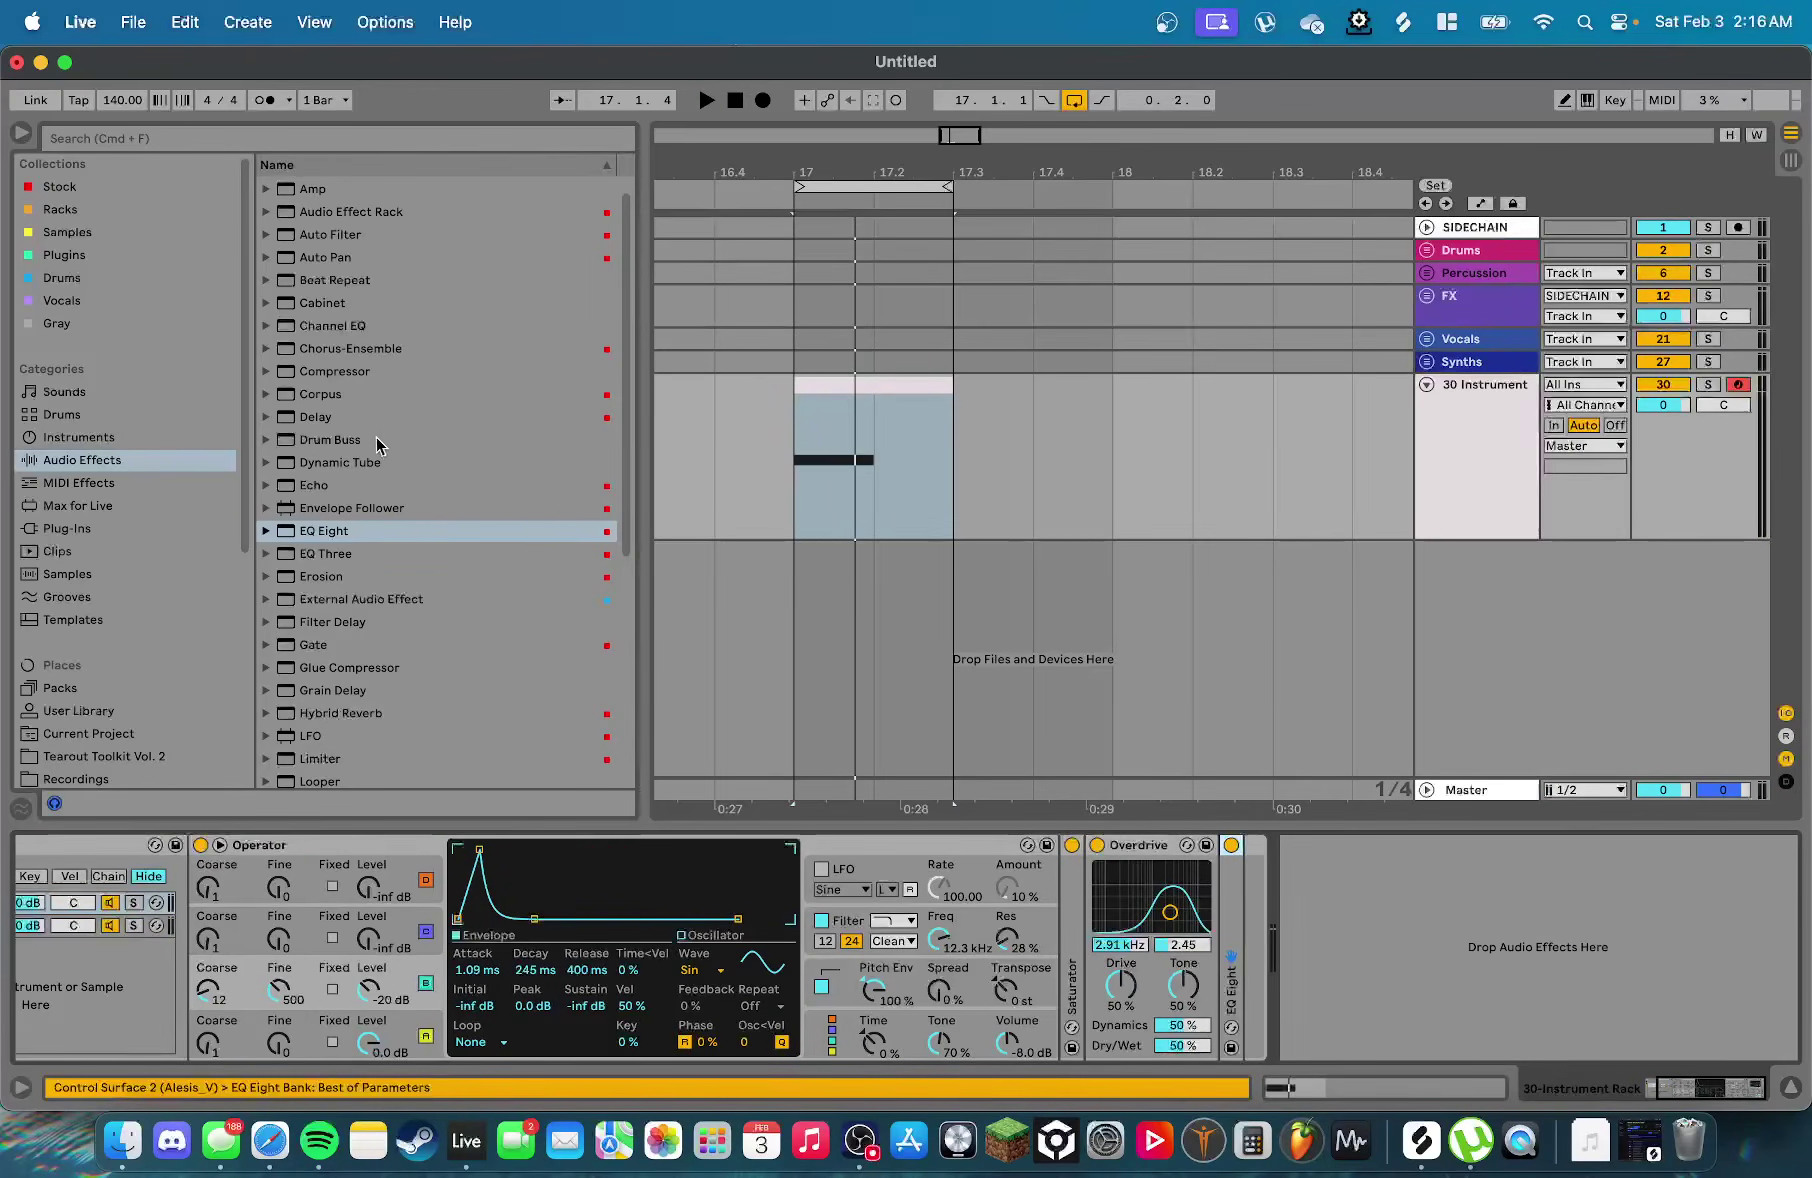
{"action": "scroll", "coordinate": [352, 282], "scroll_direction": "down", "scroll_amount": 5}
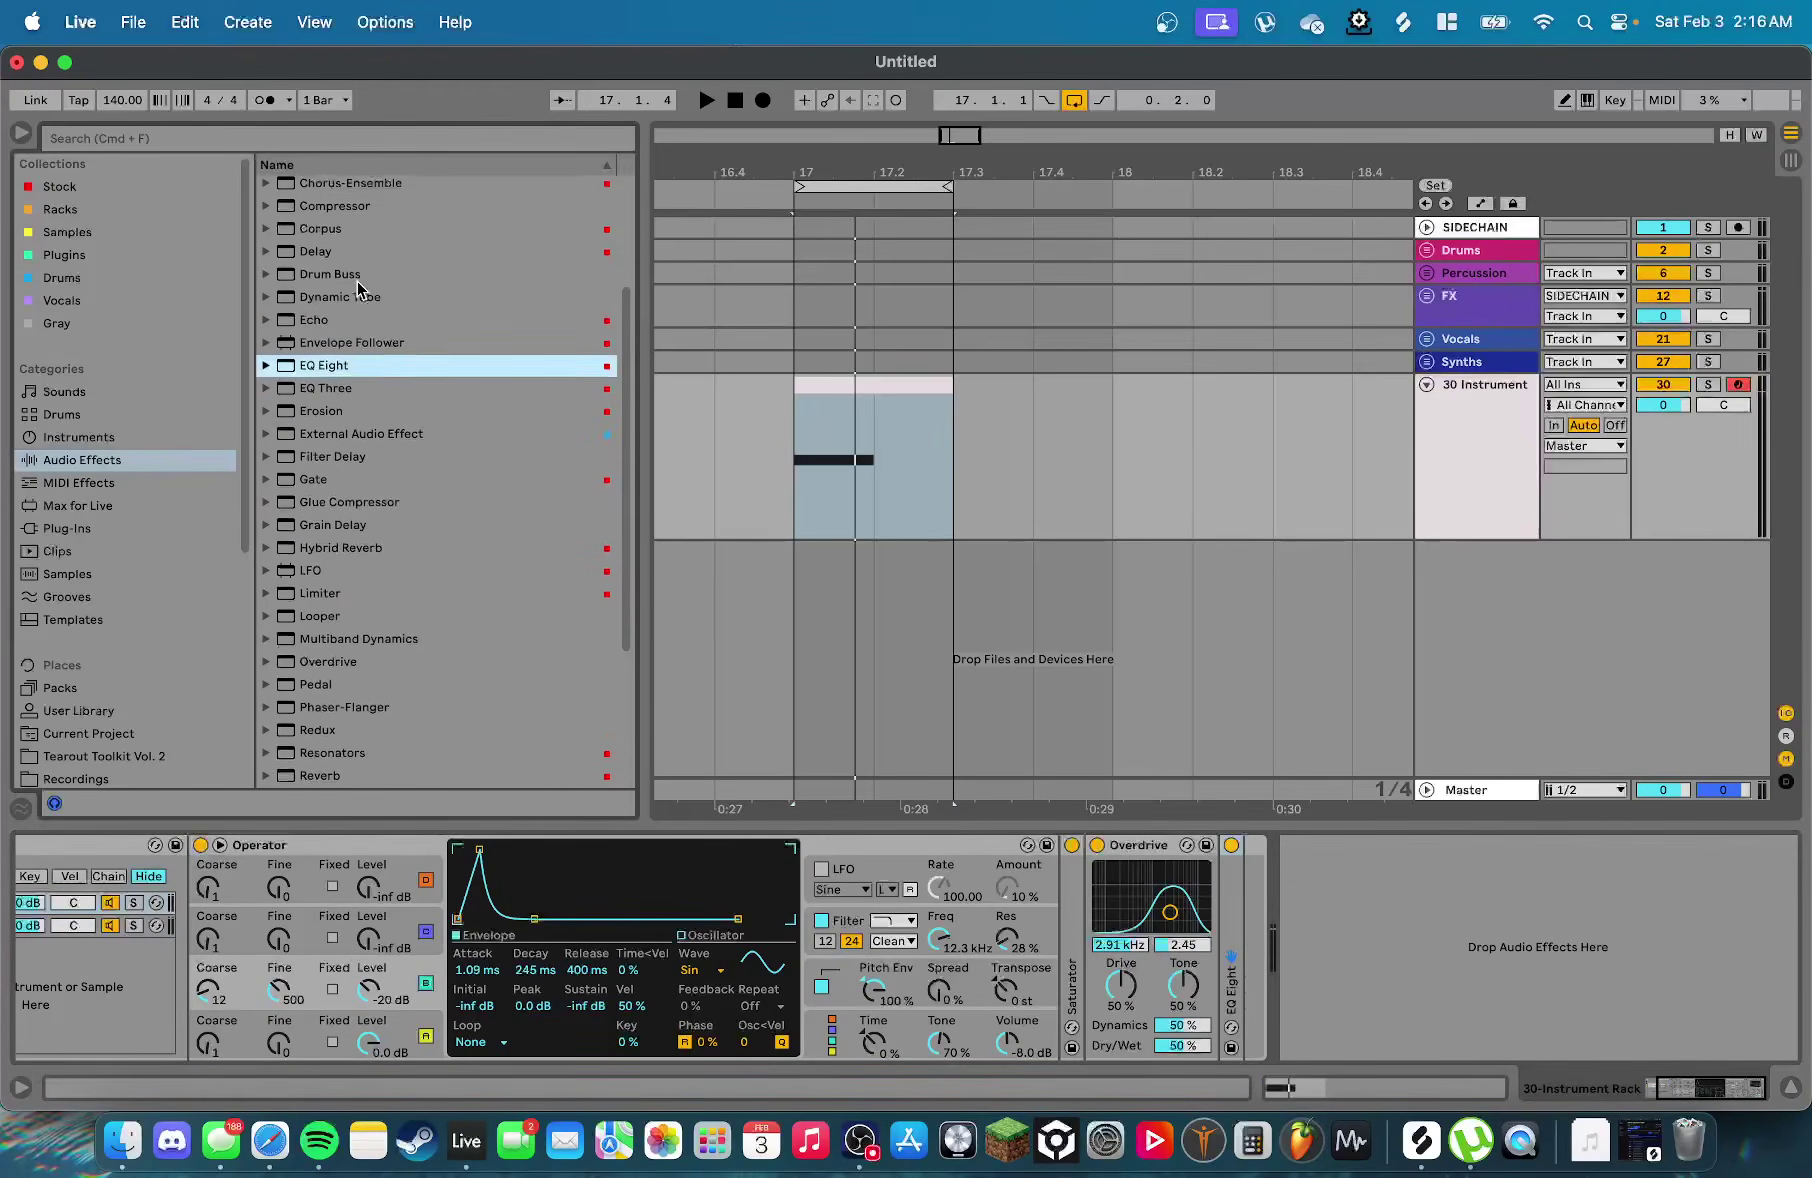
{"action": "scroll", "coordinate": [405, 430], "scroll_direction": "down", "scroll_amount": 4}
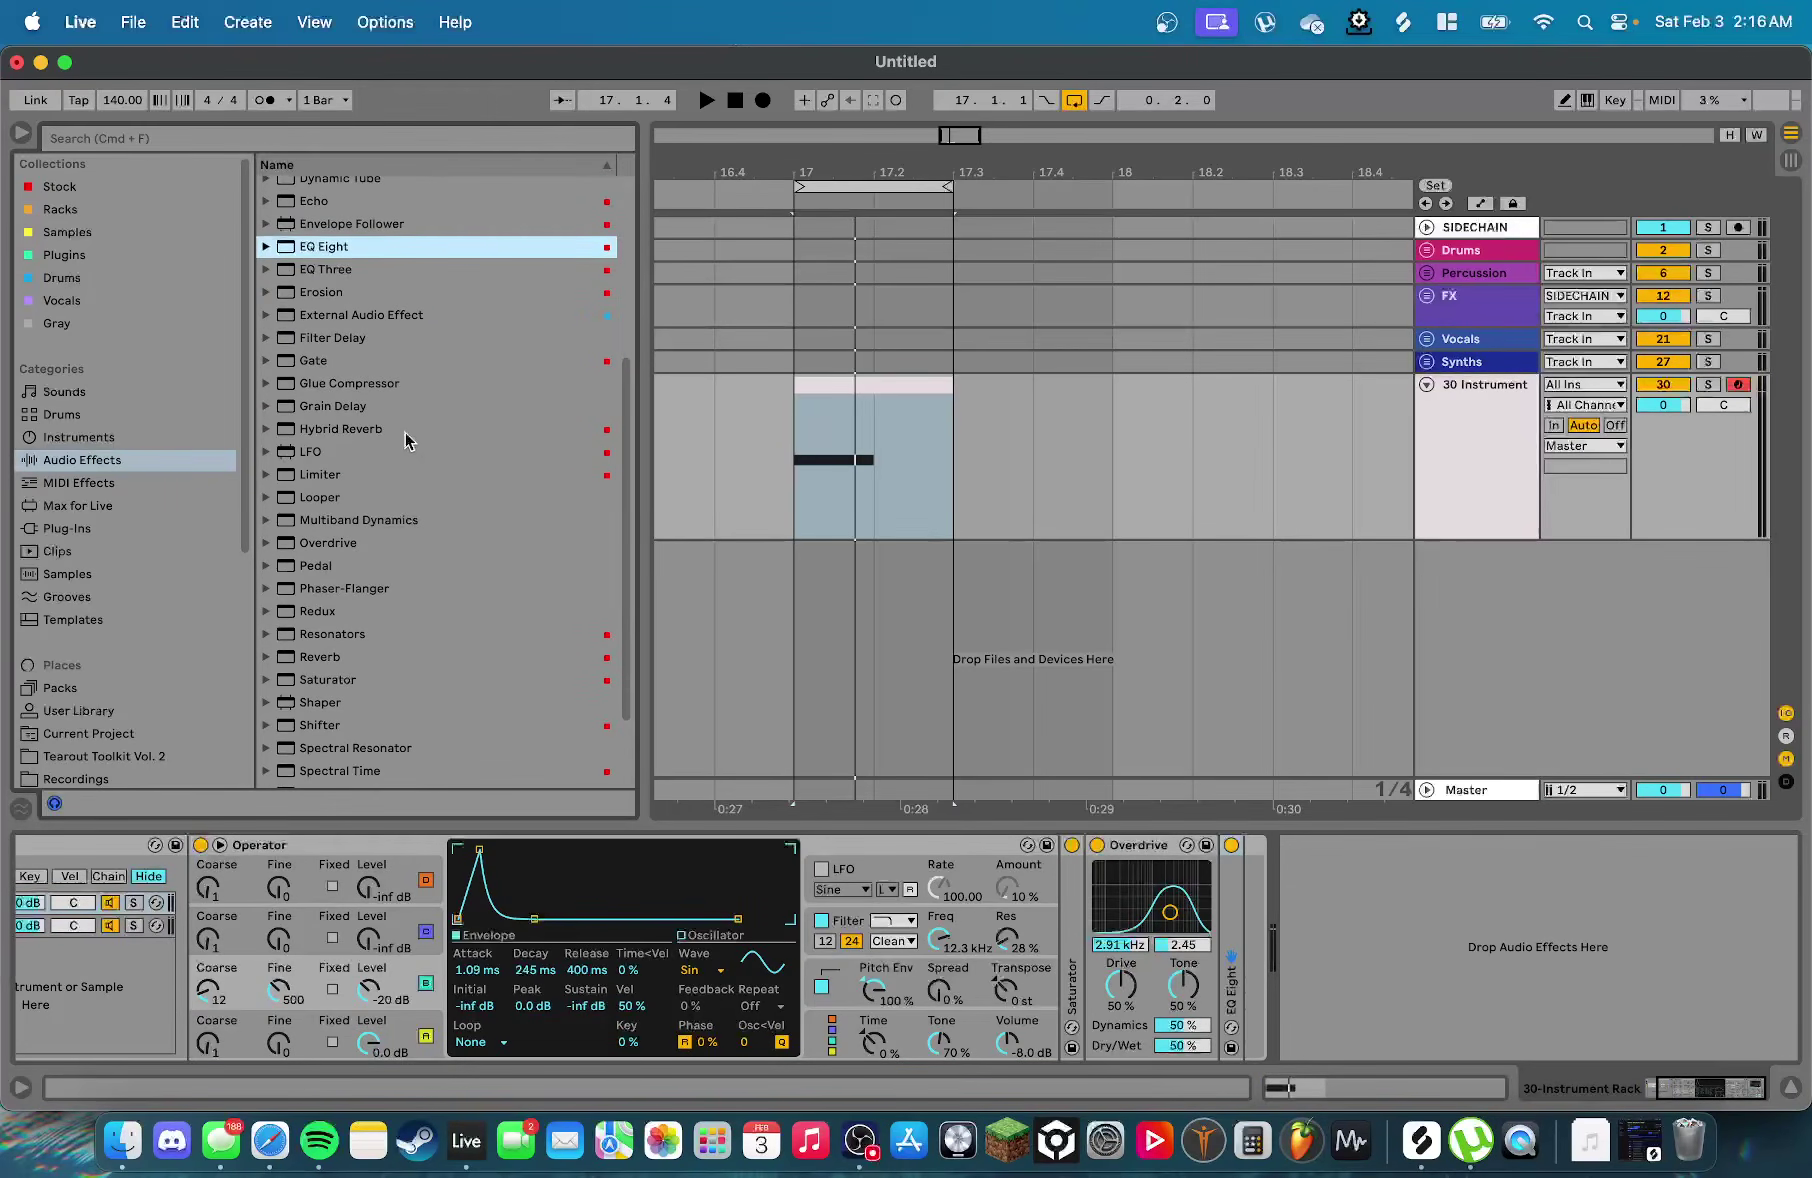
{"action": "scroll", "coordinate": [397, 425], "scroll_direction": "down", "scroll_amount": 1}
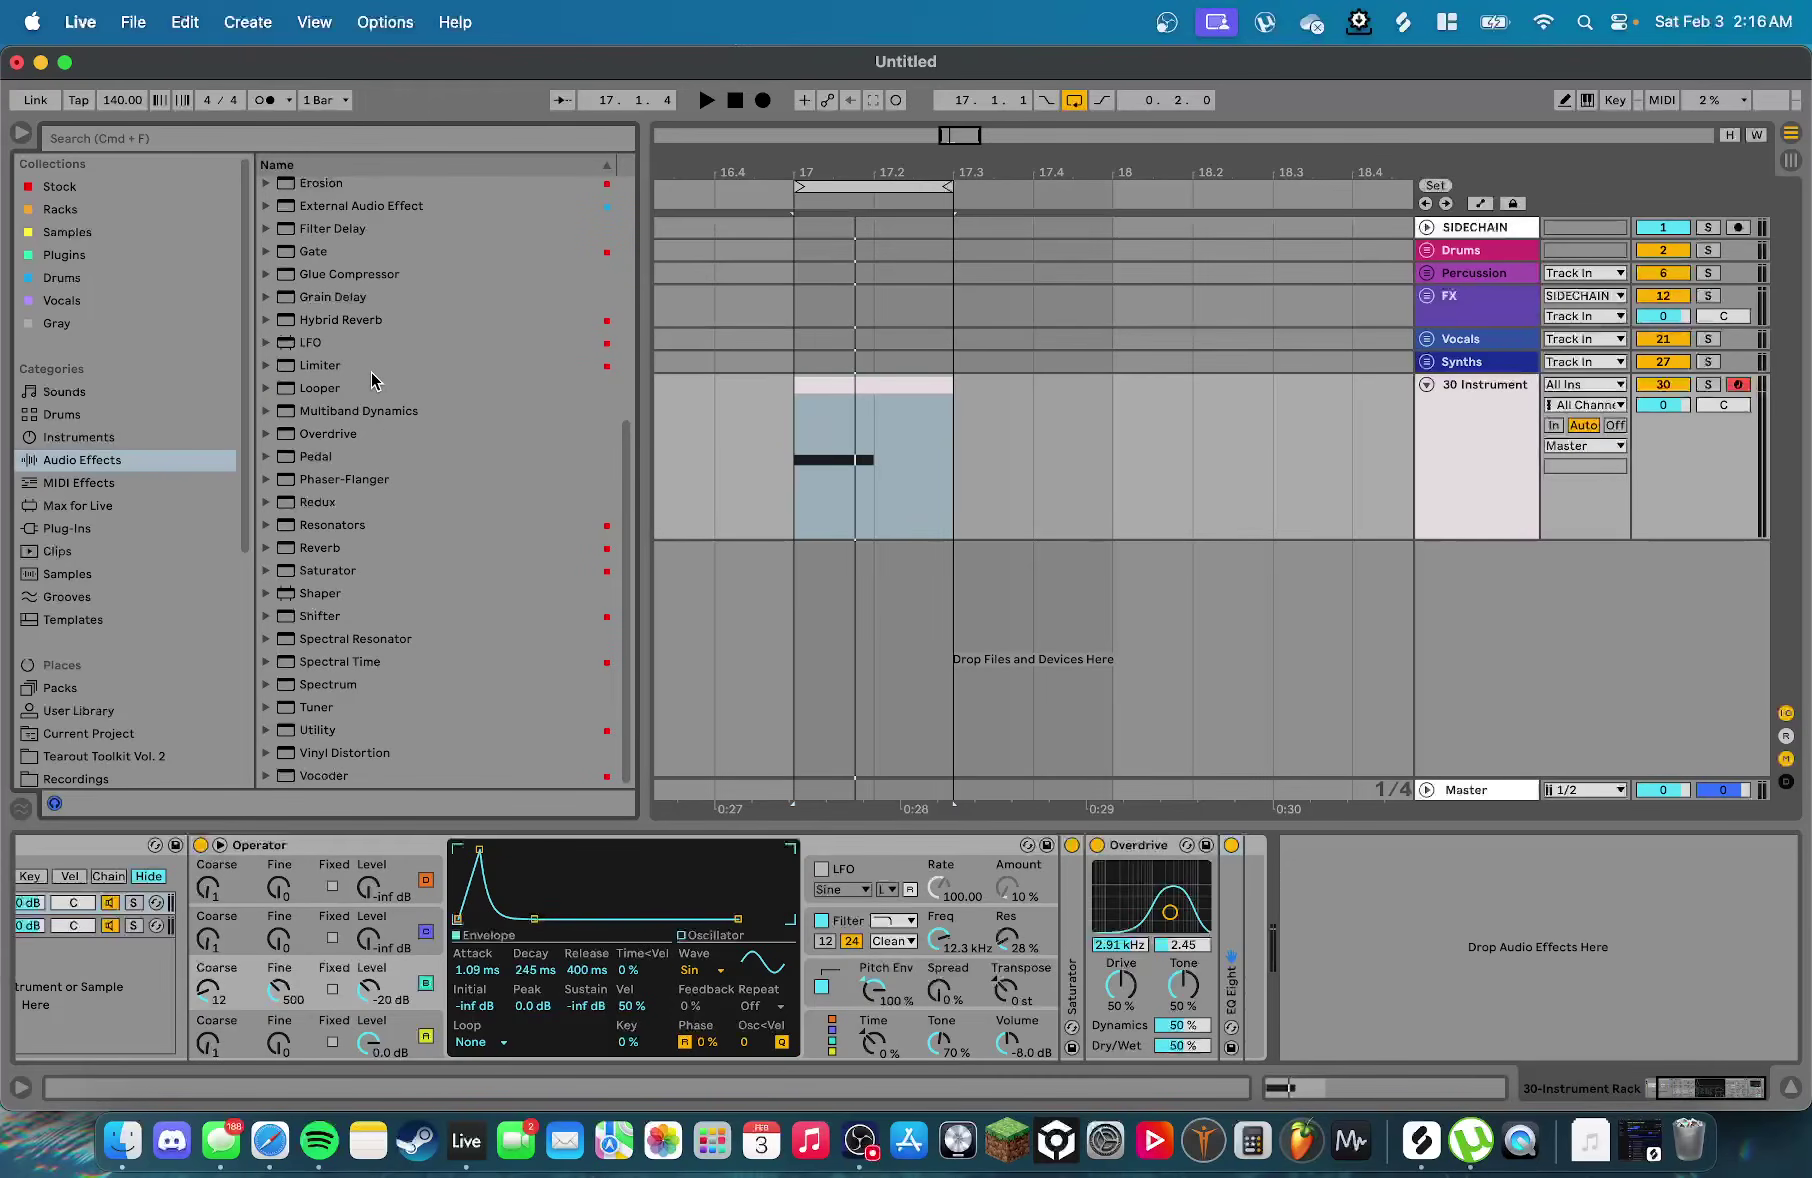
{"action": "left_click", "coordinate": [329, 572]}
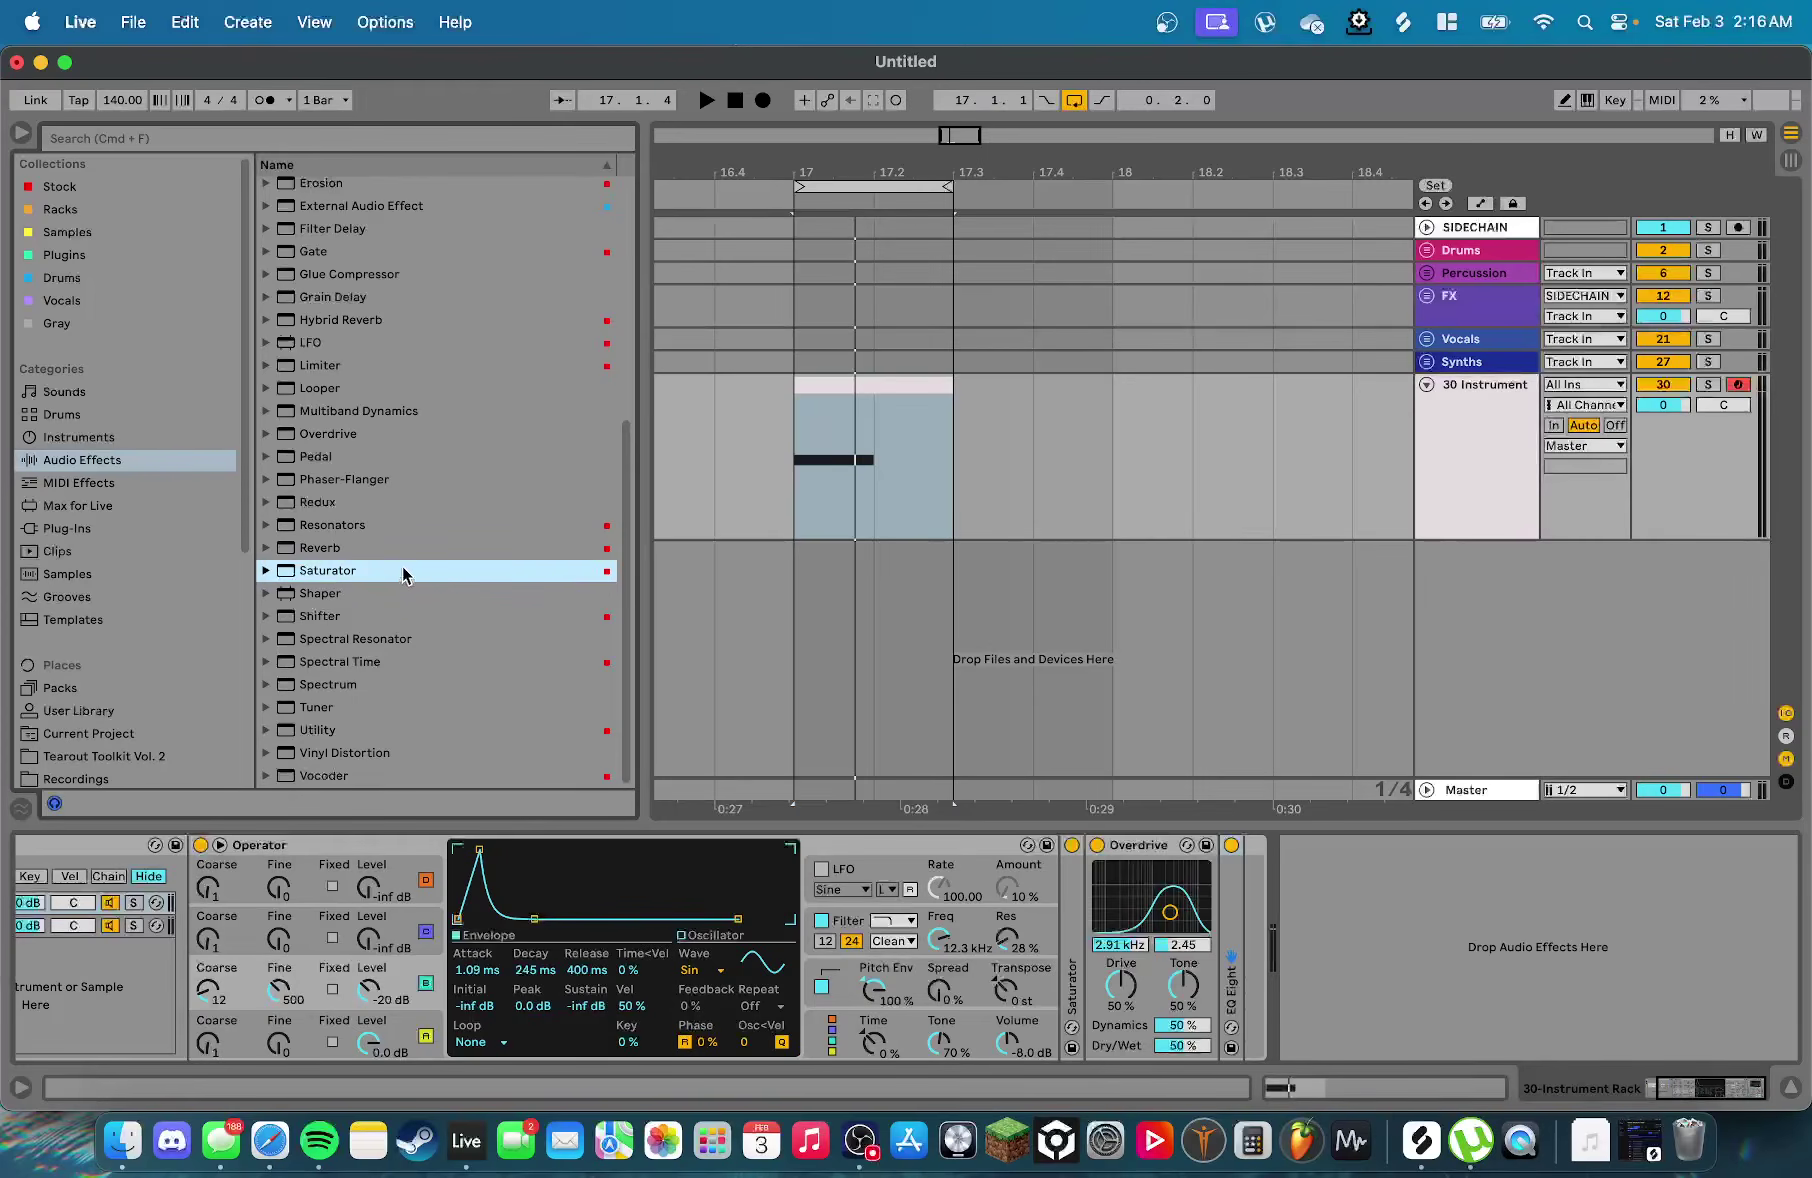
{"action": "left_click", "coordinate": [362, 619]}
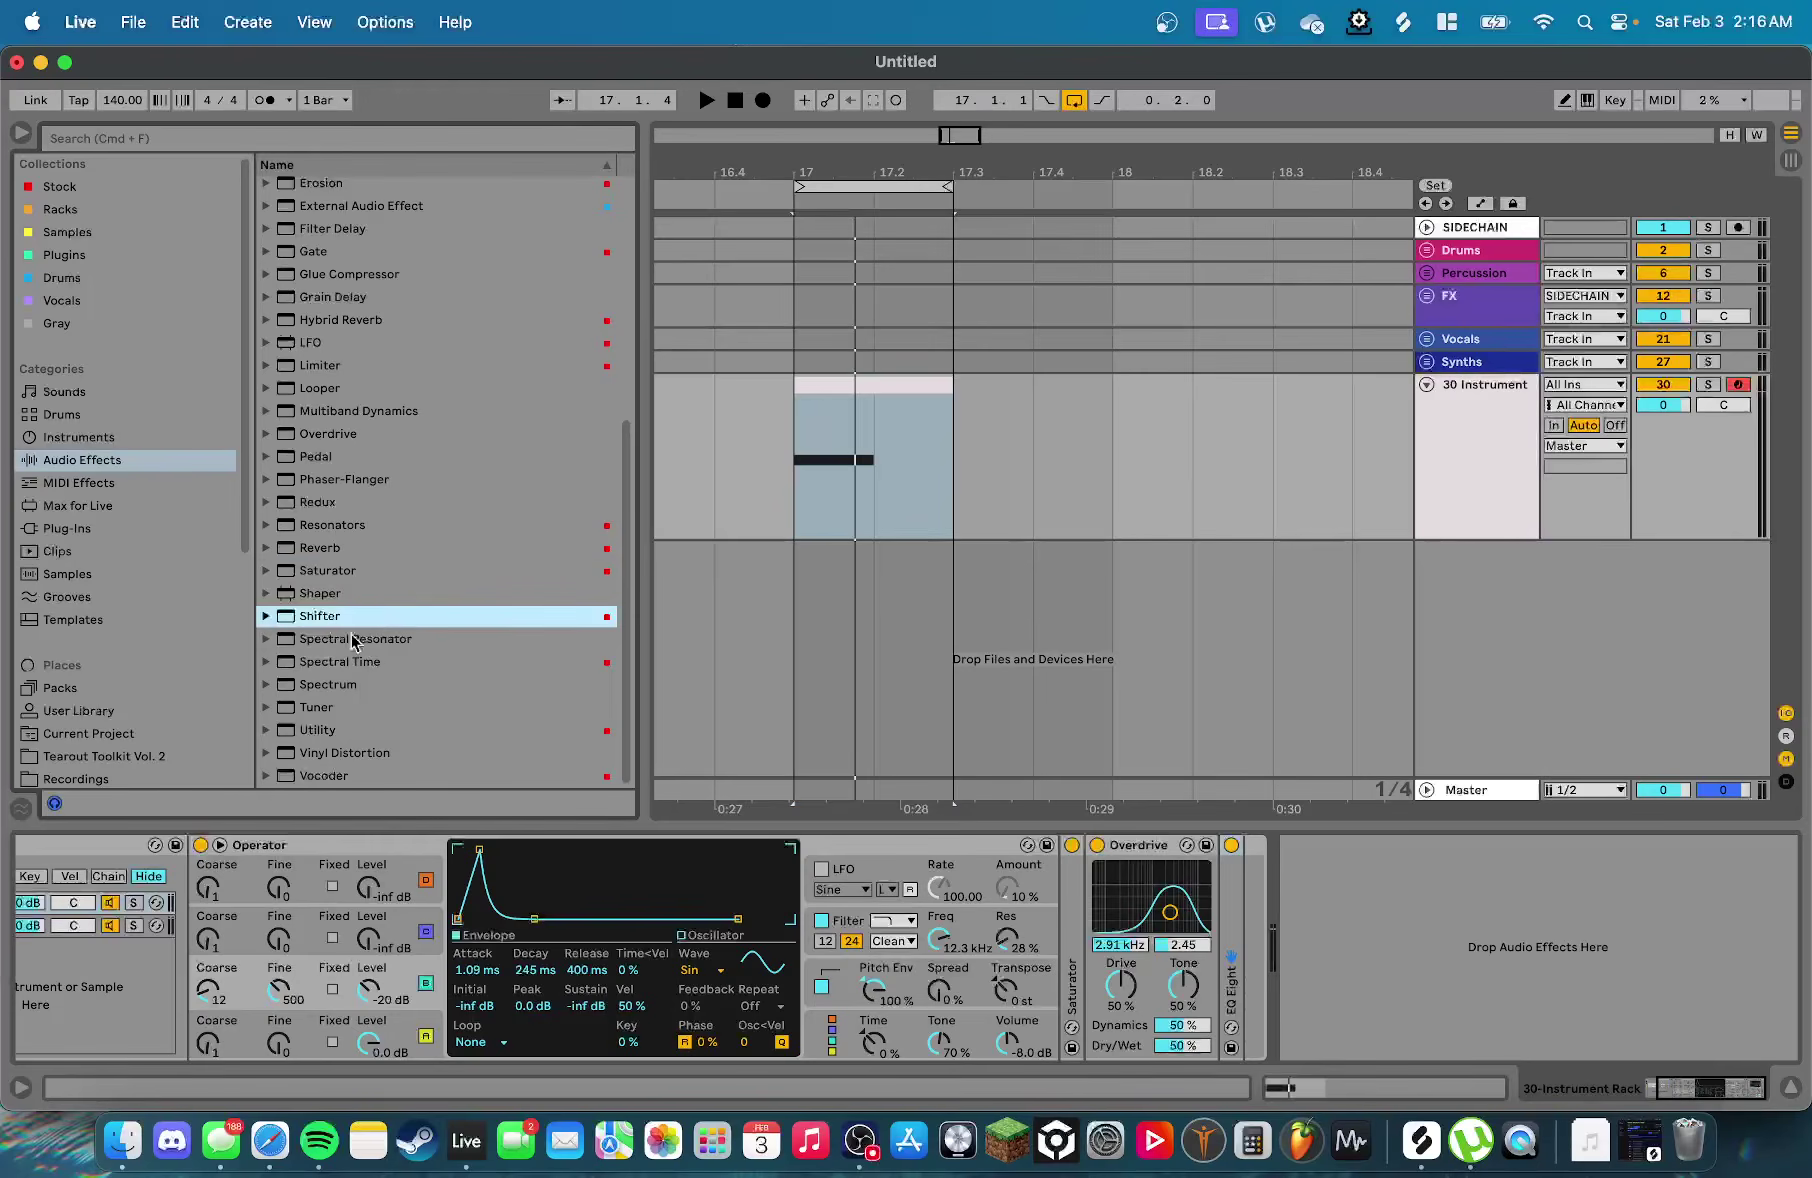
{"action": "left_click_drag", "start_coordinate": [313, 626], "coordinate": [1216, 920]}
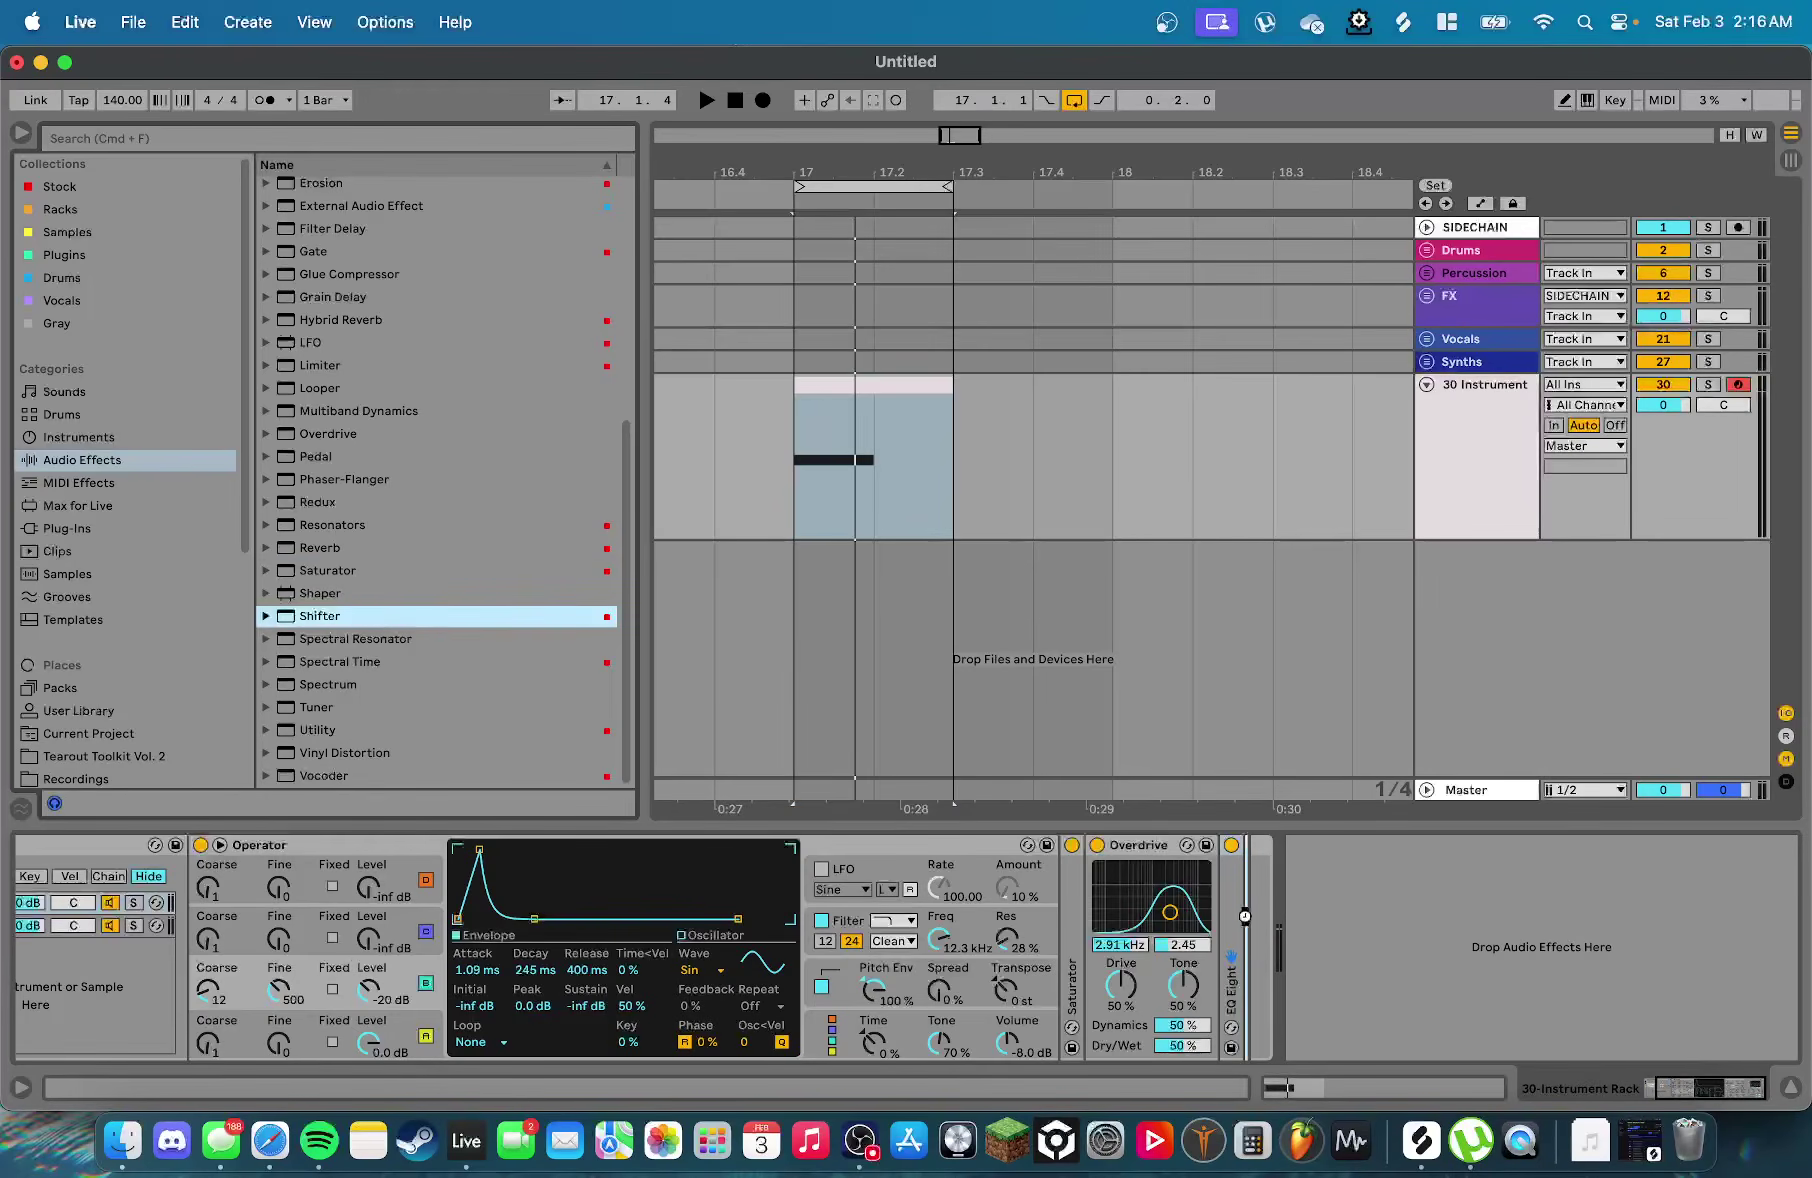
Switch Shifter to Freq mode and audition the loop
{"action": "left_click", "coordinate": [1660, 903]}
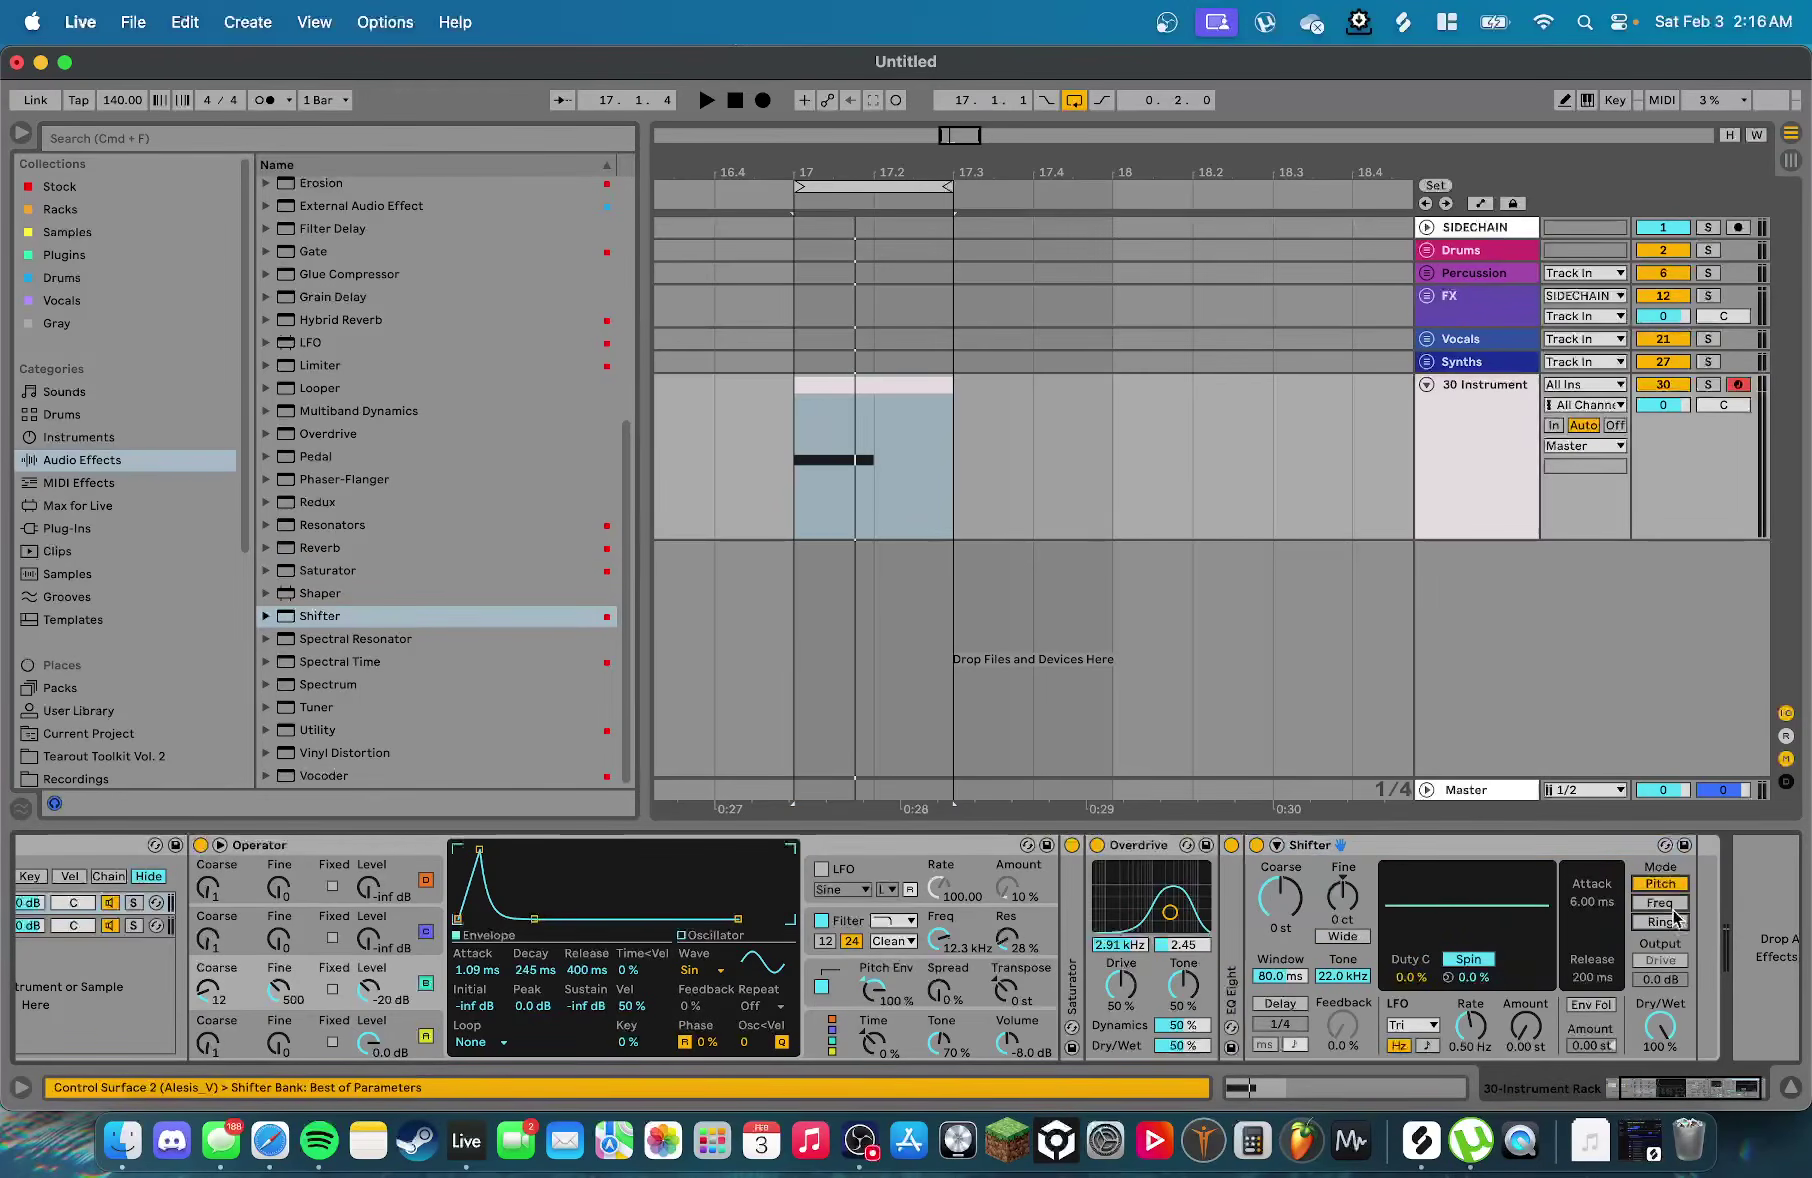
{"action": "key", "text": "space"}
{"action": "key", "text": "space"}
{"action": "key", "text": "space"}
{"action": "key", "text": "space"}
{"action": "key", "text": "space"}
{"action": "key", "text": "space"}
{"action": "key", "text": "space"}
{"action": "key", "text": "space"}
{"action": "key", "text": "space"}
{"action": "key", "text": "space"}
Reset Shifter's Coarse to 0 Hz, raise its Fine to about 115 Hz and collapse the device
{"action": "left_click_drag", "start_coordinate": [1290, 896], "coordinate": [1290, 884]}
{"action": "double_click", "coordinate": [1290, 893]}
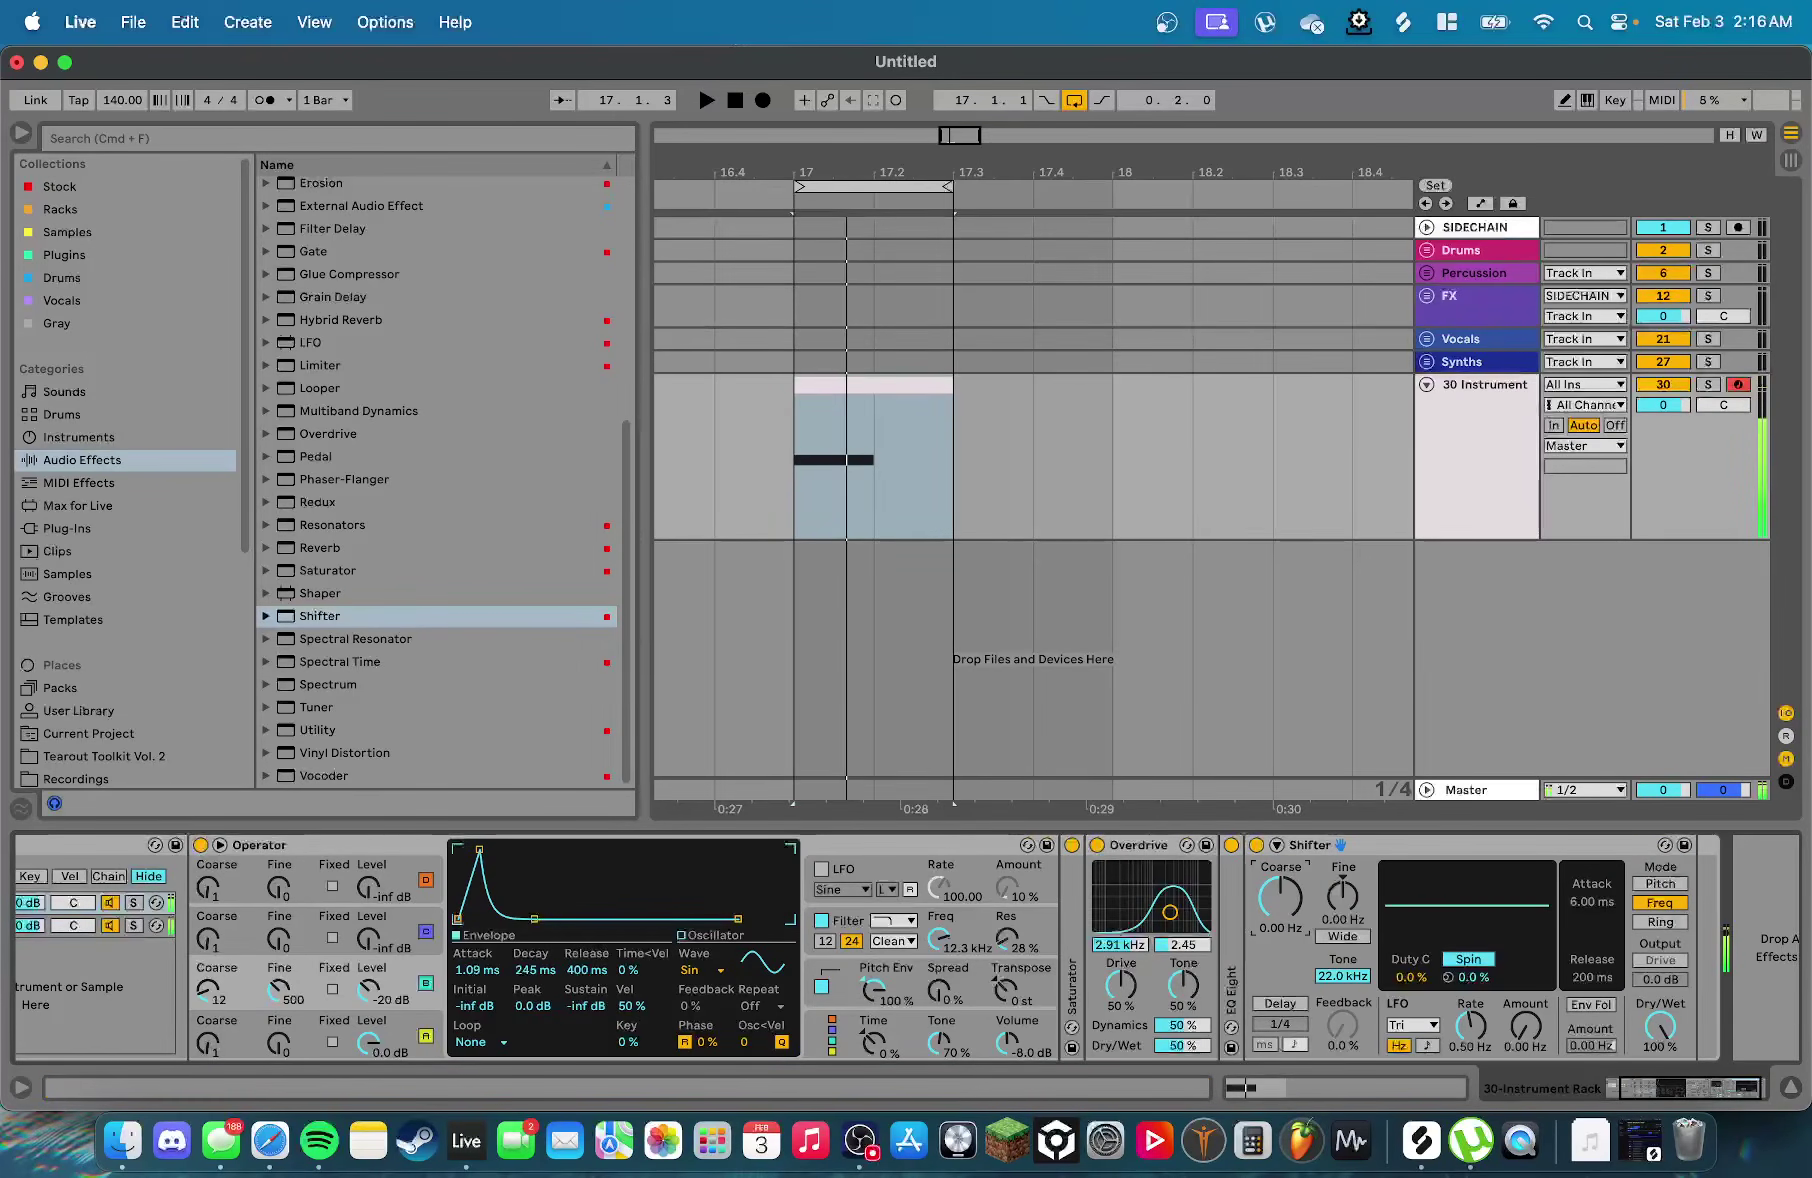
{"action": "left_click_drag", "start_coordinate": [1346, 887], "coordinate": [1344, 862]}
{"action": "key", "text": "space"}
{"action": "left_click", "coordinate": [1341, 846]}
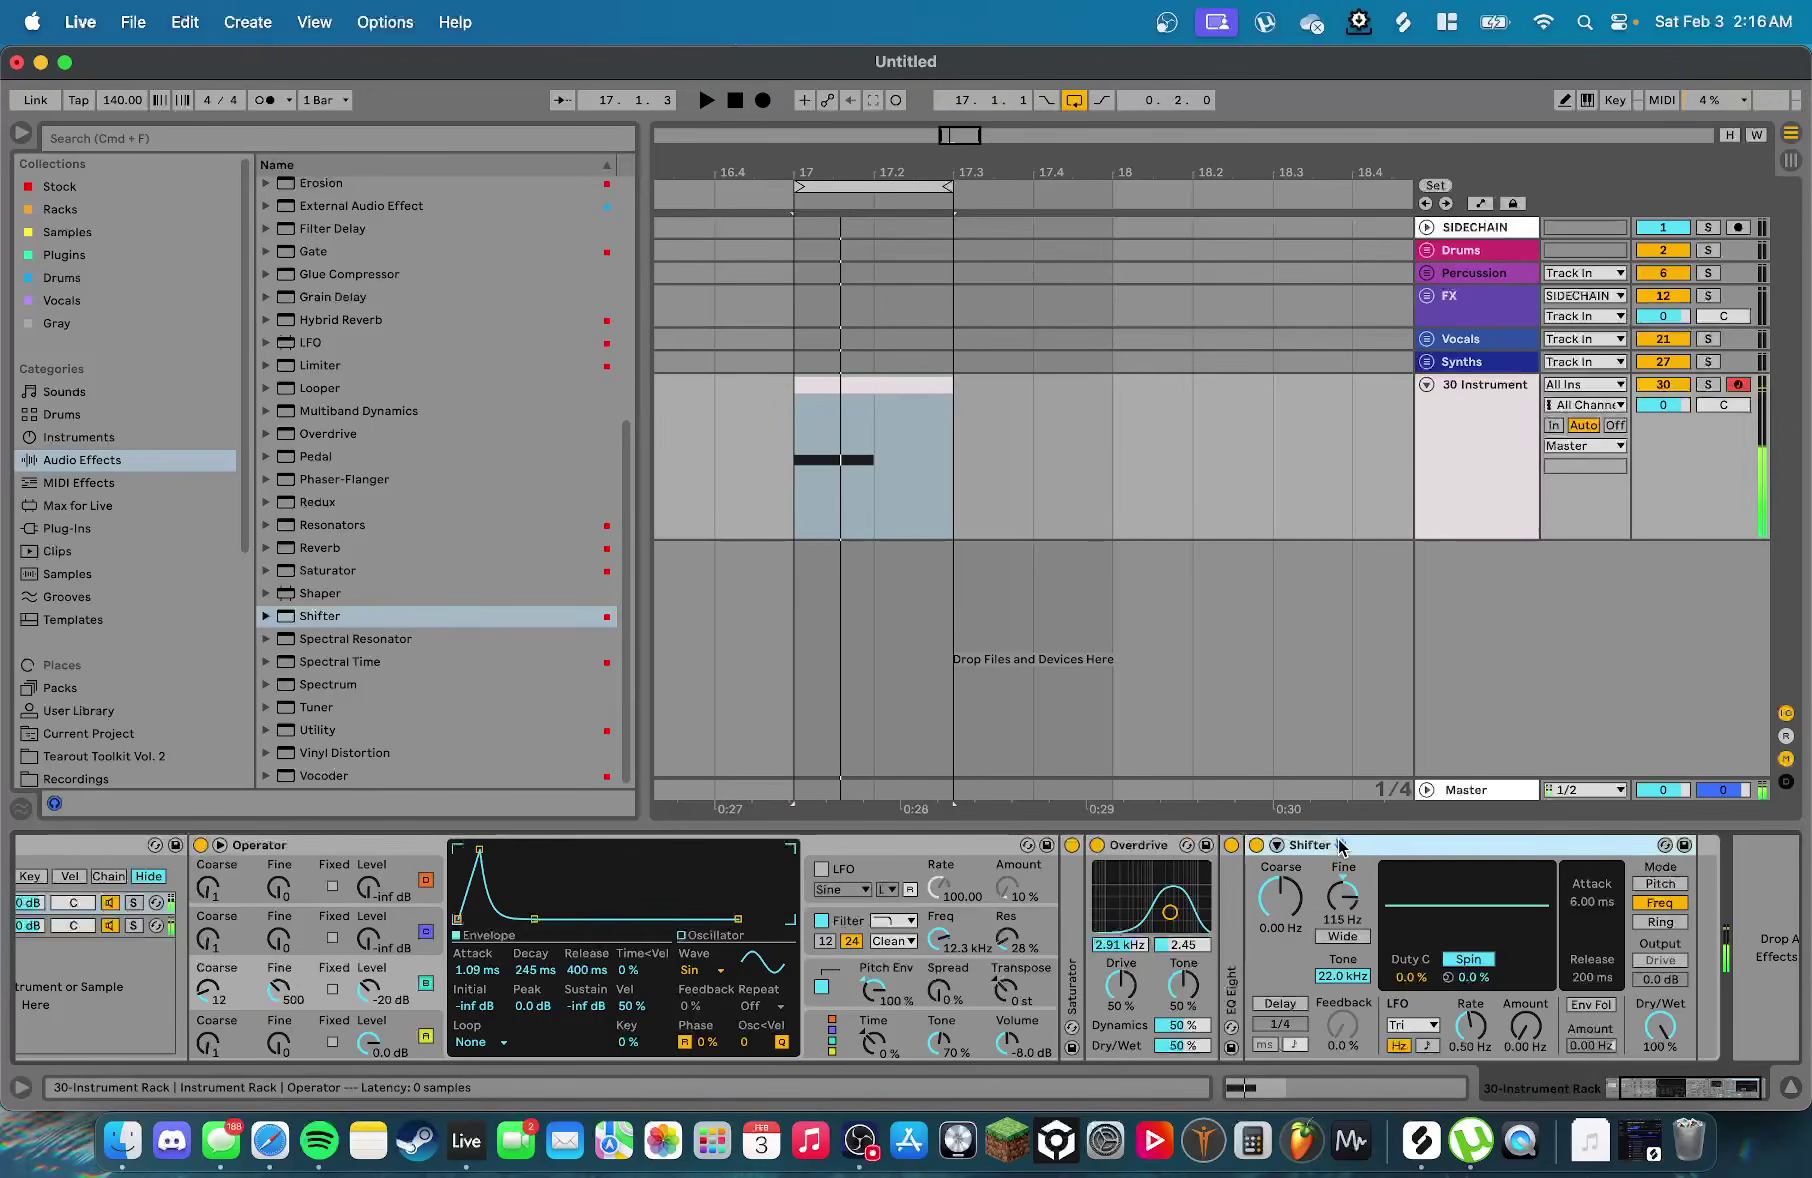
{"action": "double_click", "coordinate": [1341, 846]}
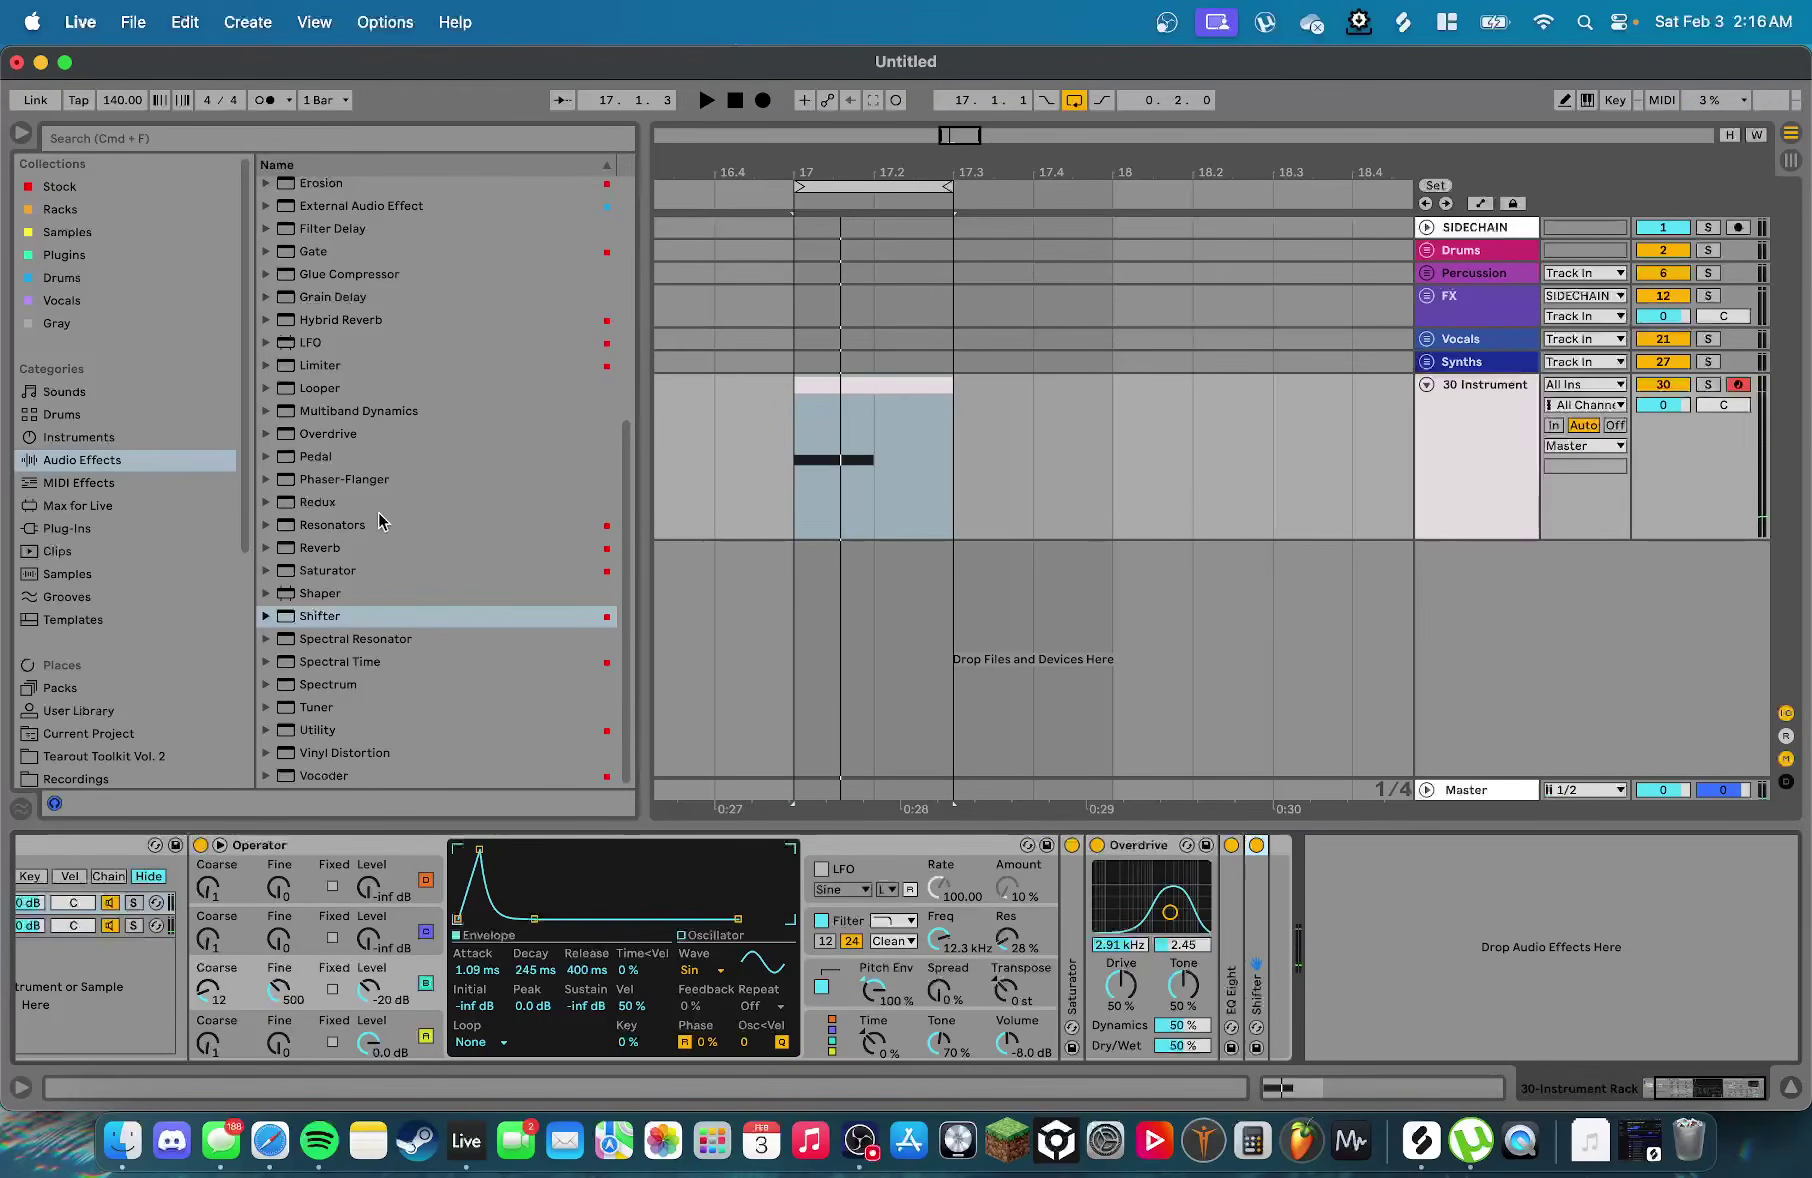
Add an Erosion effect after Shifter in the Operator chain
{"action": "left_click_drag", "start_coordinate": [336, 501], "coordinate": [302, 519]}
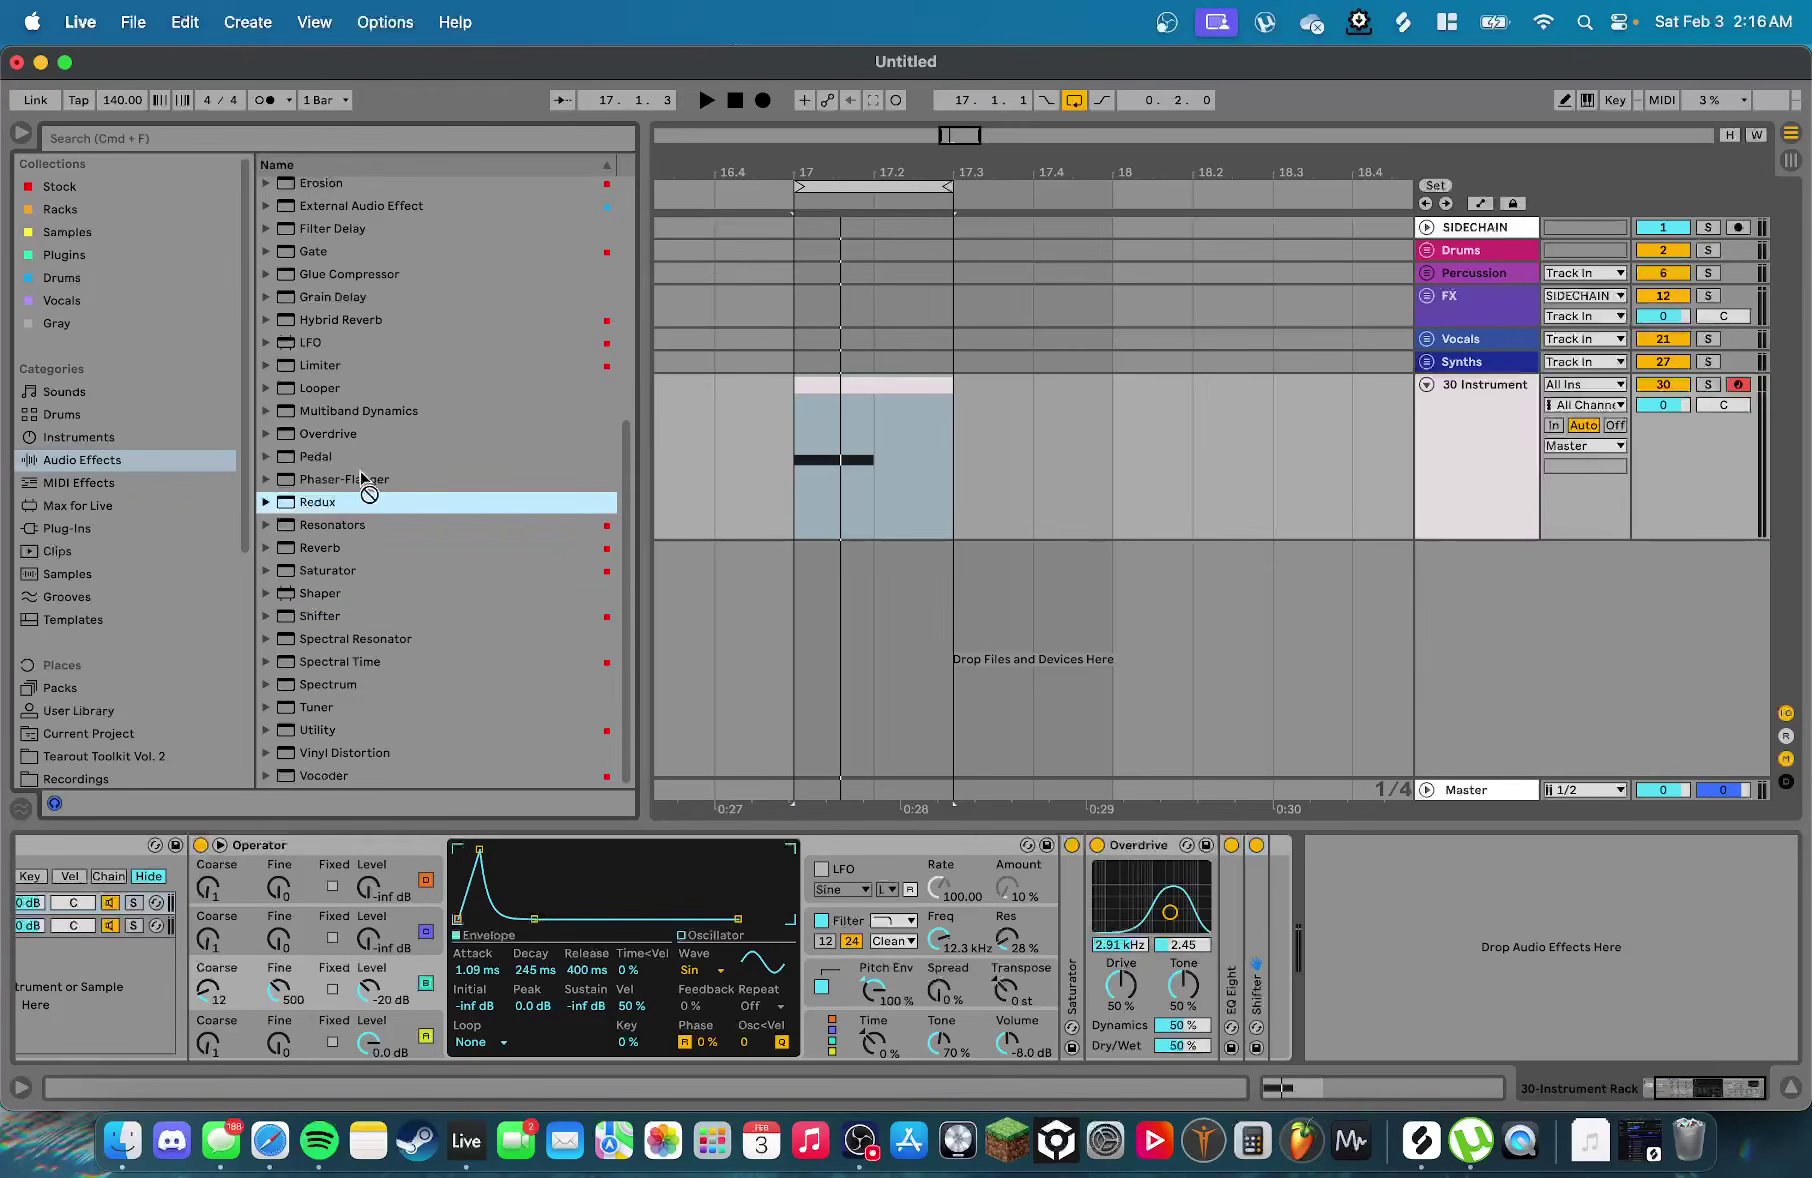
{"action": "scroll", "coordinate": [466, 411], "scroll_direction": "up", "scroll_amount": 5}
{"action": "left_click_drag", "start_coordinate": [340, 340], "coordinate": [1263, 965]}
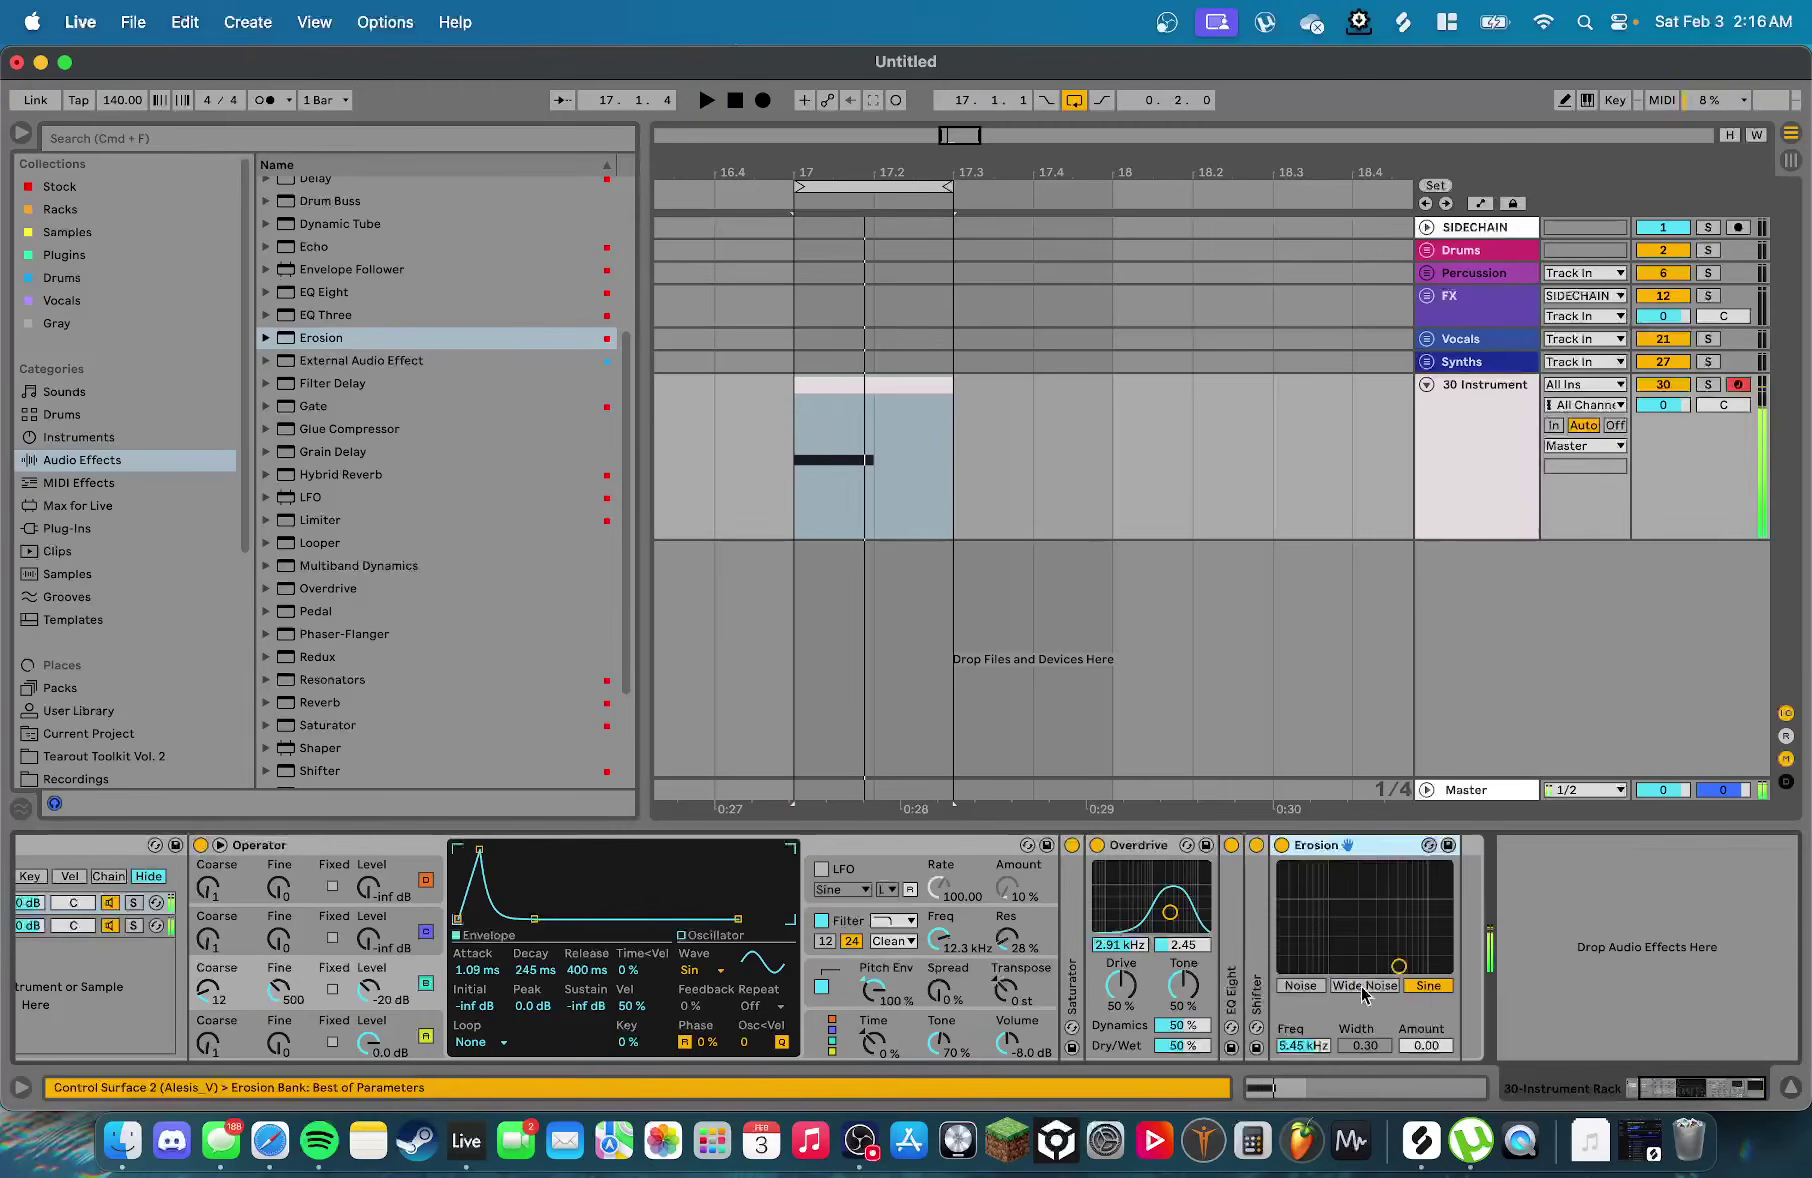
Set Erosion to about 6.42 kHz with an amount of about 62.9, audition Wide Noise and switch the mode to Sine
{"action": "left_click_drag", "start_coordinate": [1404, 950], "coordinate": [1405, 910]}
{"action": "key", "text": "space"}
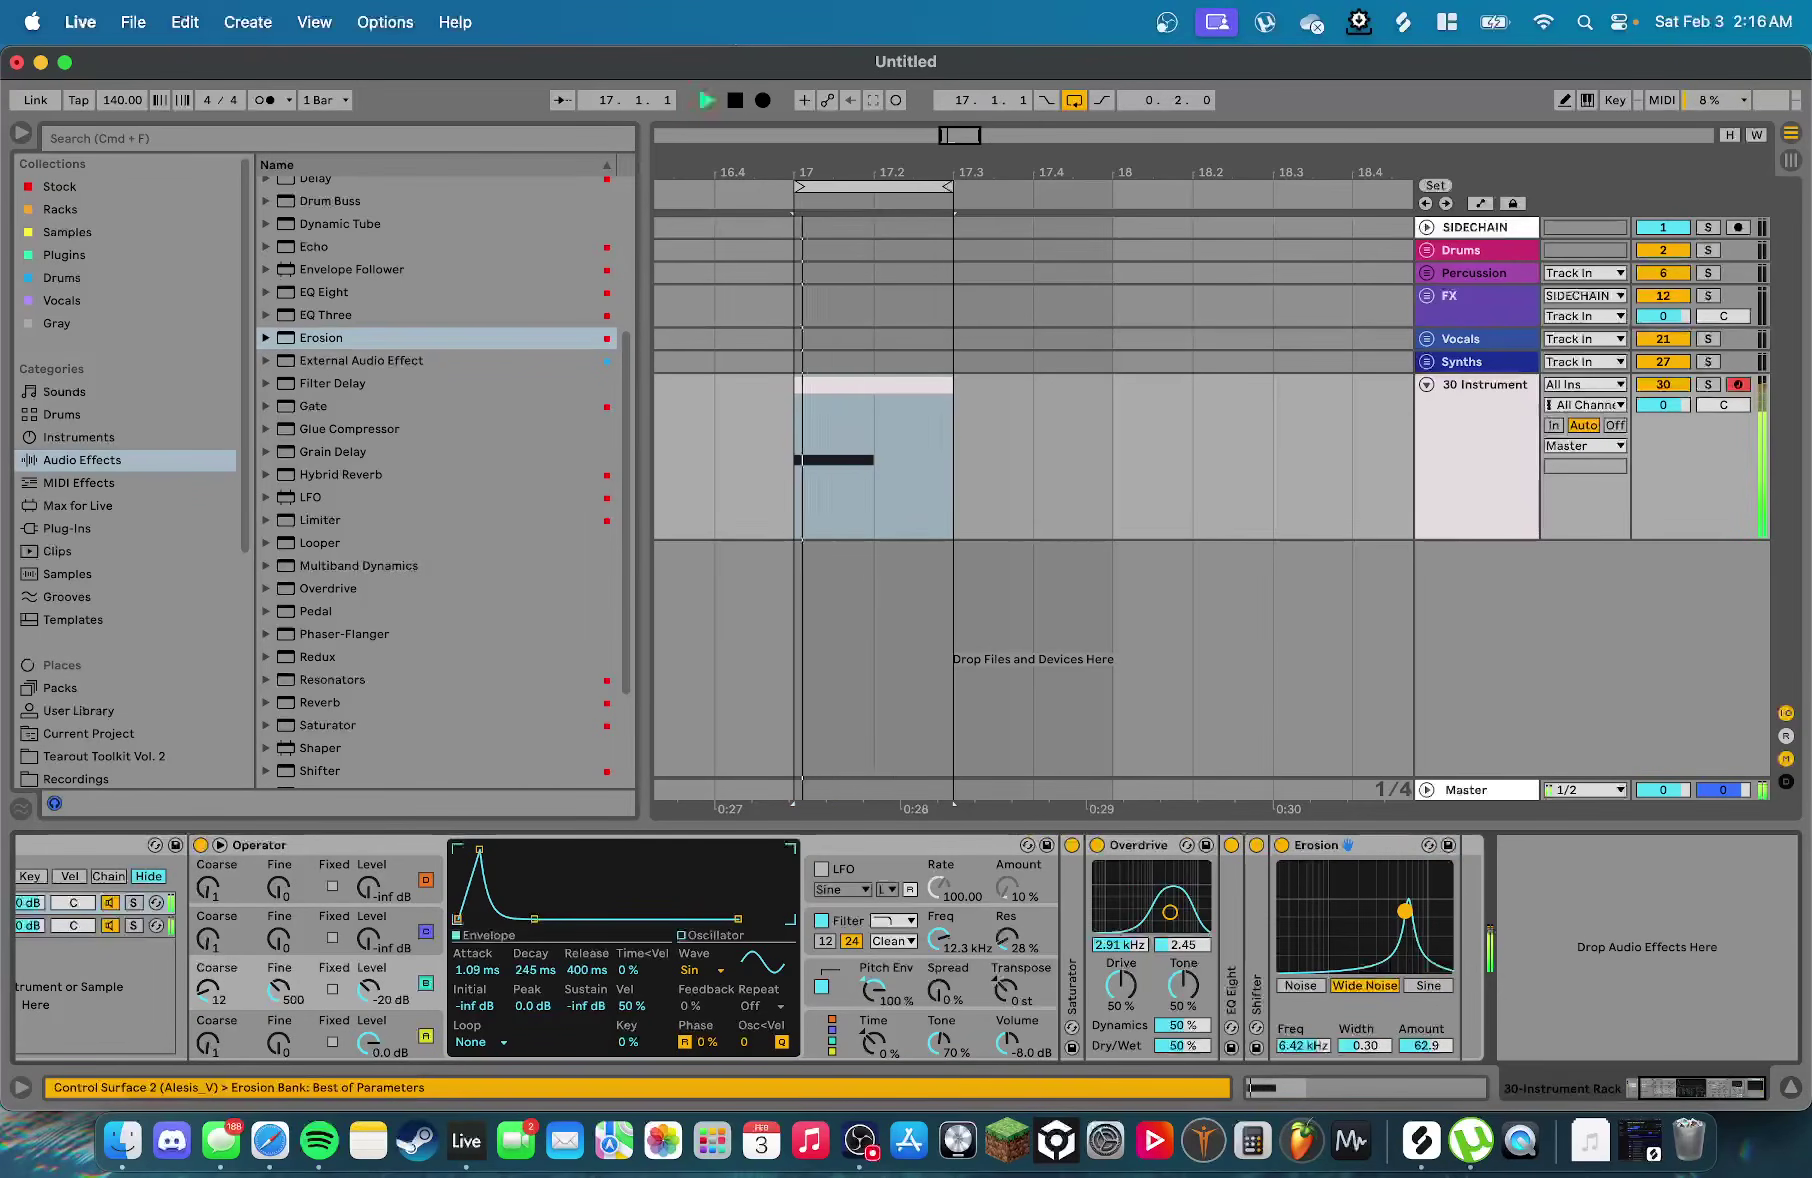
{"action": "key", "text": "space"}
{"action": "left_click", "coordinate": [1429, 986]}
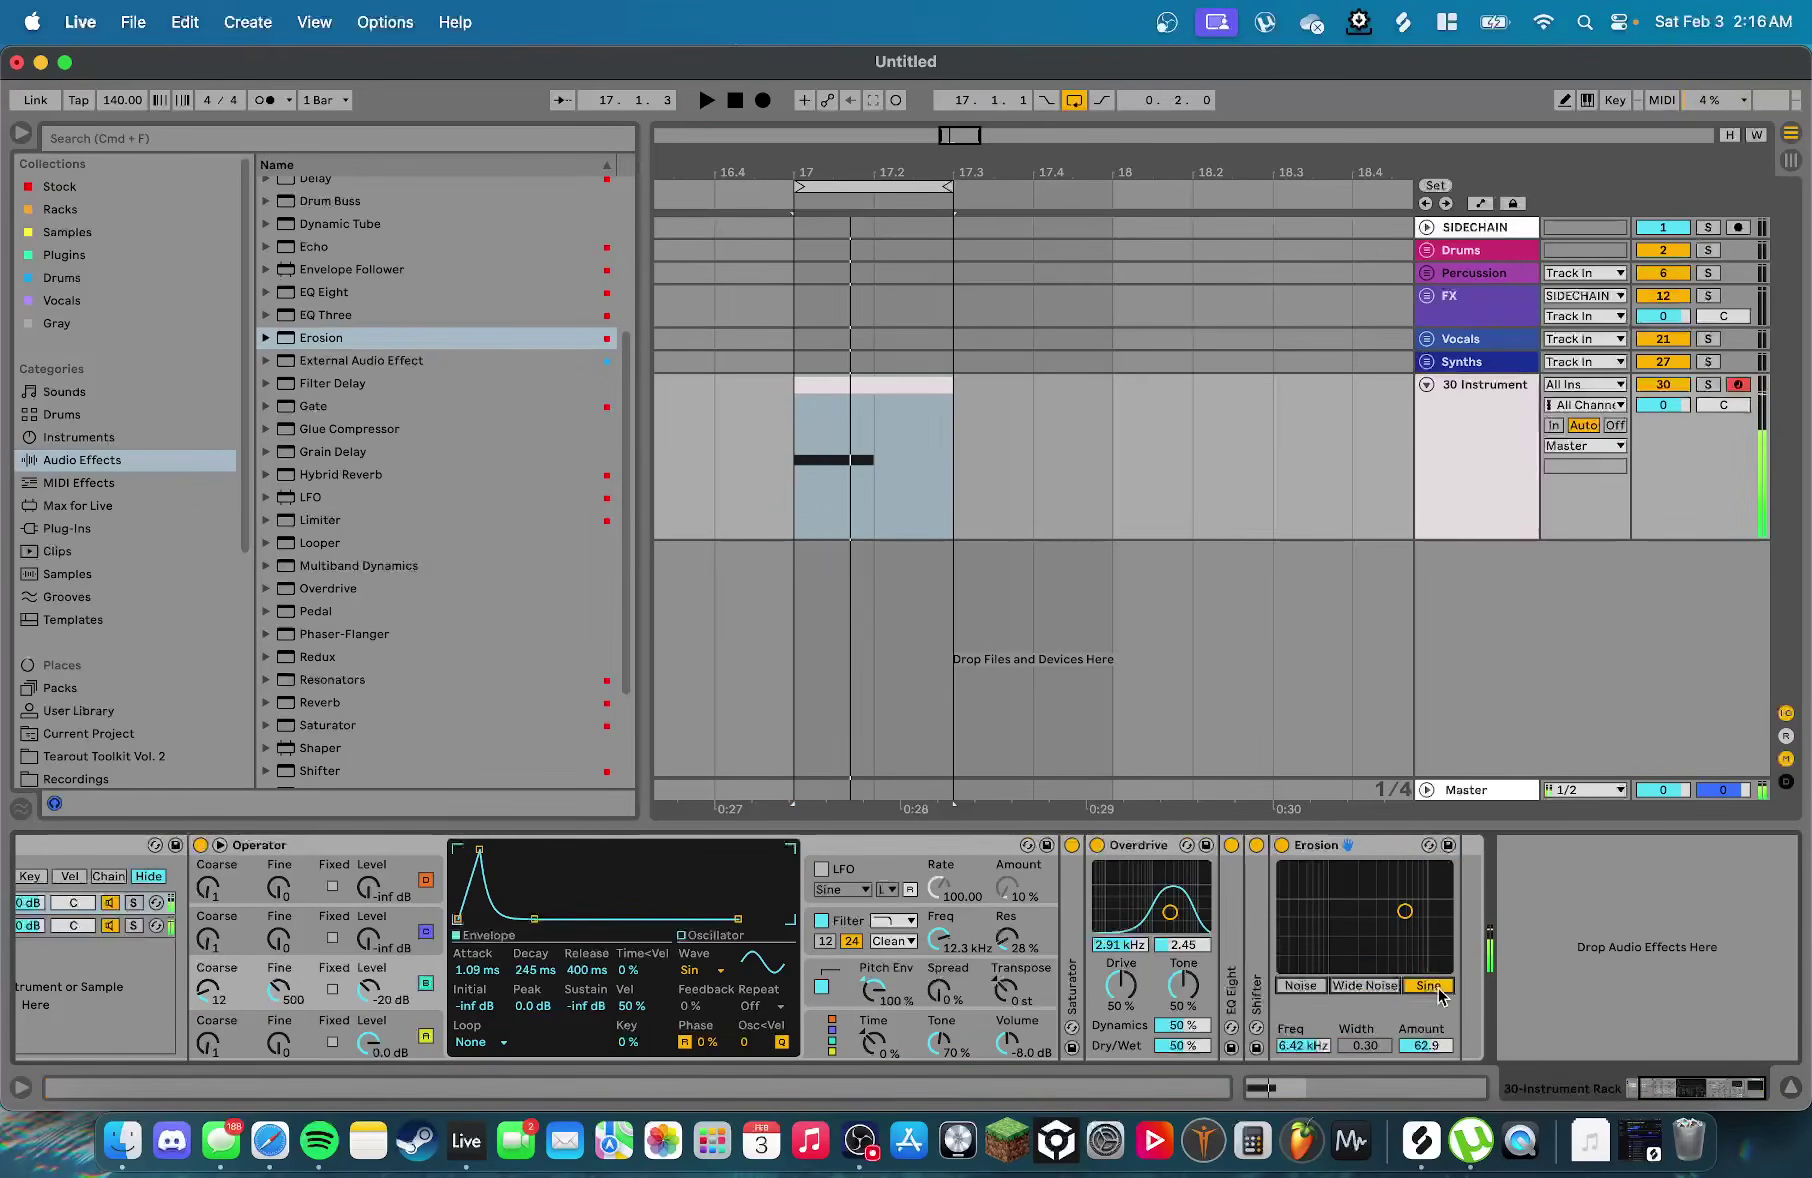
Raise Erosion to about 6.62 kHz with an amount of about 74.4, switch it back to Wide Noise and audition the loop
{"action": "left_click_drag", "start_coordinate": [1407, 912], "coordinate": [1406, 906]}
{"action": "key", "text": "space"}
{"action": "key", "text": "space"}
{"action": "key", "text": "space"}
{"action": "key", "text": "space"}
{"action": "key", "text": "space"}
{"action": "key", "text": "space"}
{"action": "key", "text": "space"}
{"action": "key", "text": "space"}
{"action": "key", "text": "space"}
{"action": "left_click", "coordinate": [1366, 986]}
{"action": "key", "text": "space"}
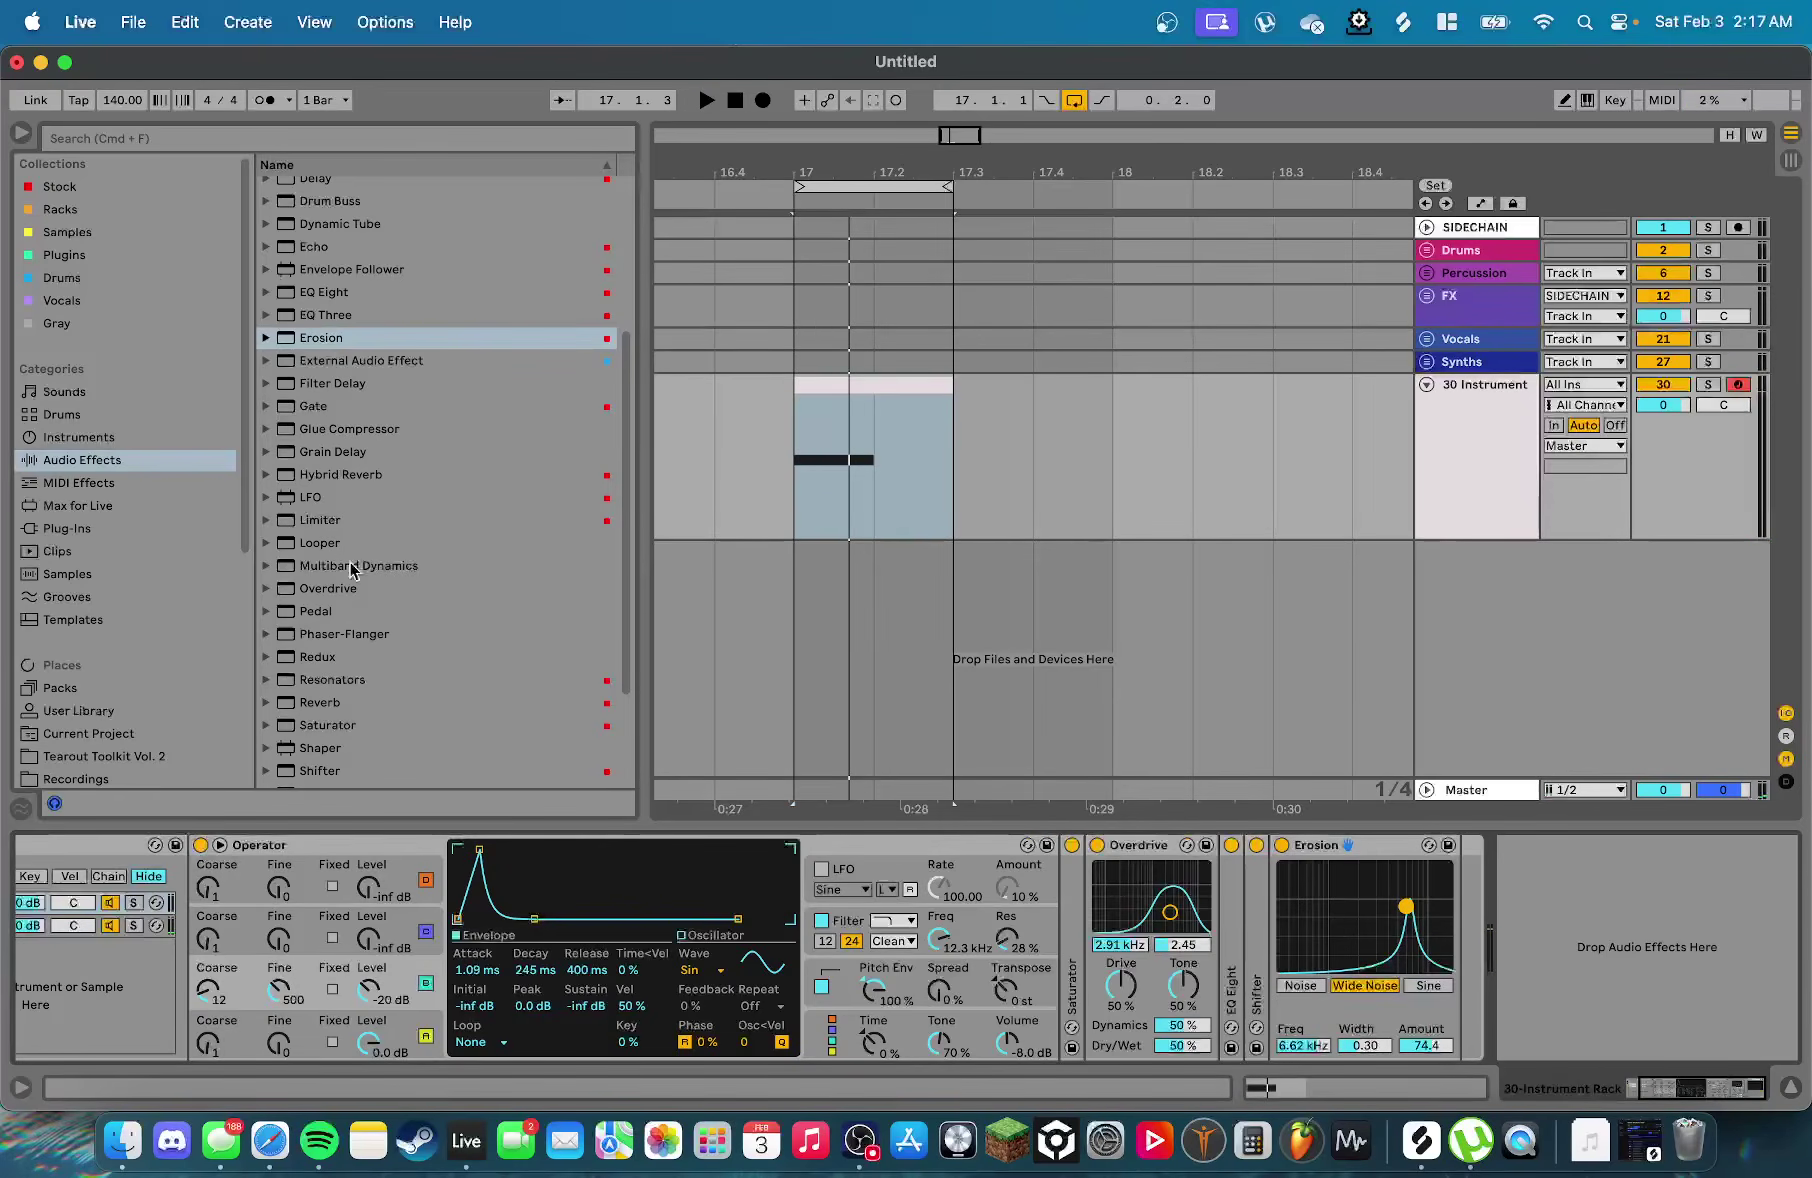
Add a Saturator after Erosion in the Operator chain, set its Drive to about 5.14 dB and audition the loop
{"action": "scroll", "coordinate": [344, 557], "scroll_direction": "down", "scroll_amount": 5}
{"action": "left_click_drag", "start_coordinate": [344, 606], "coordinate": [1483, 970]}
{"action": "key", "text": "space"}
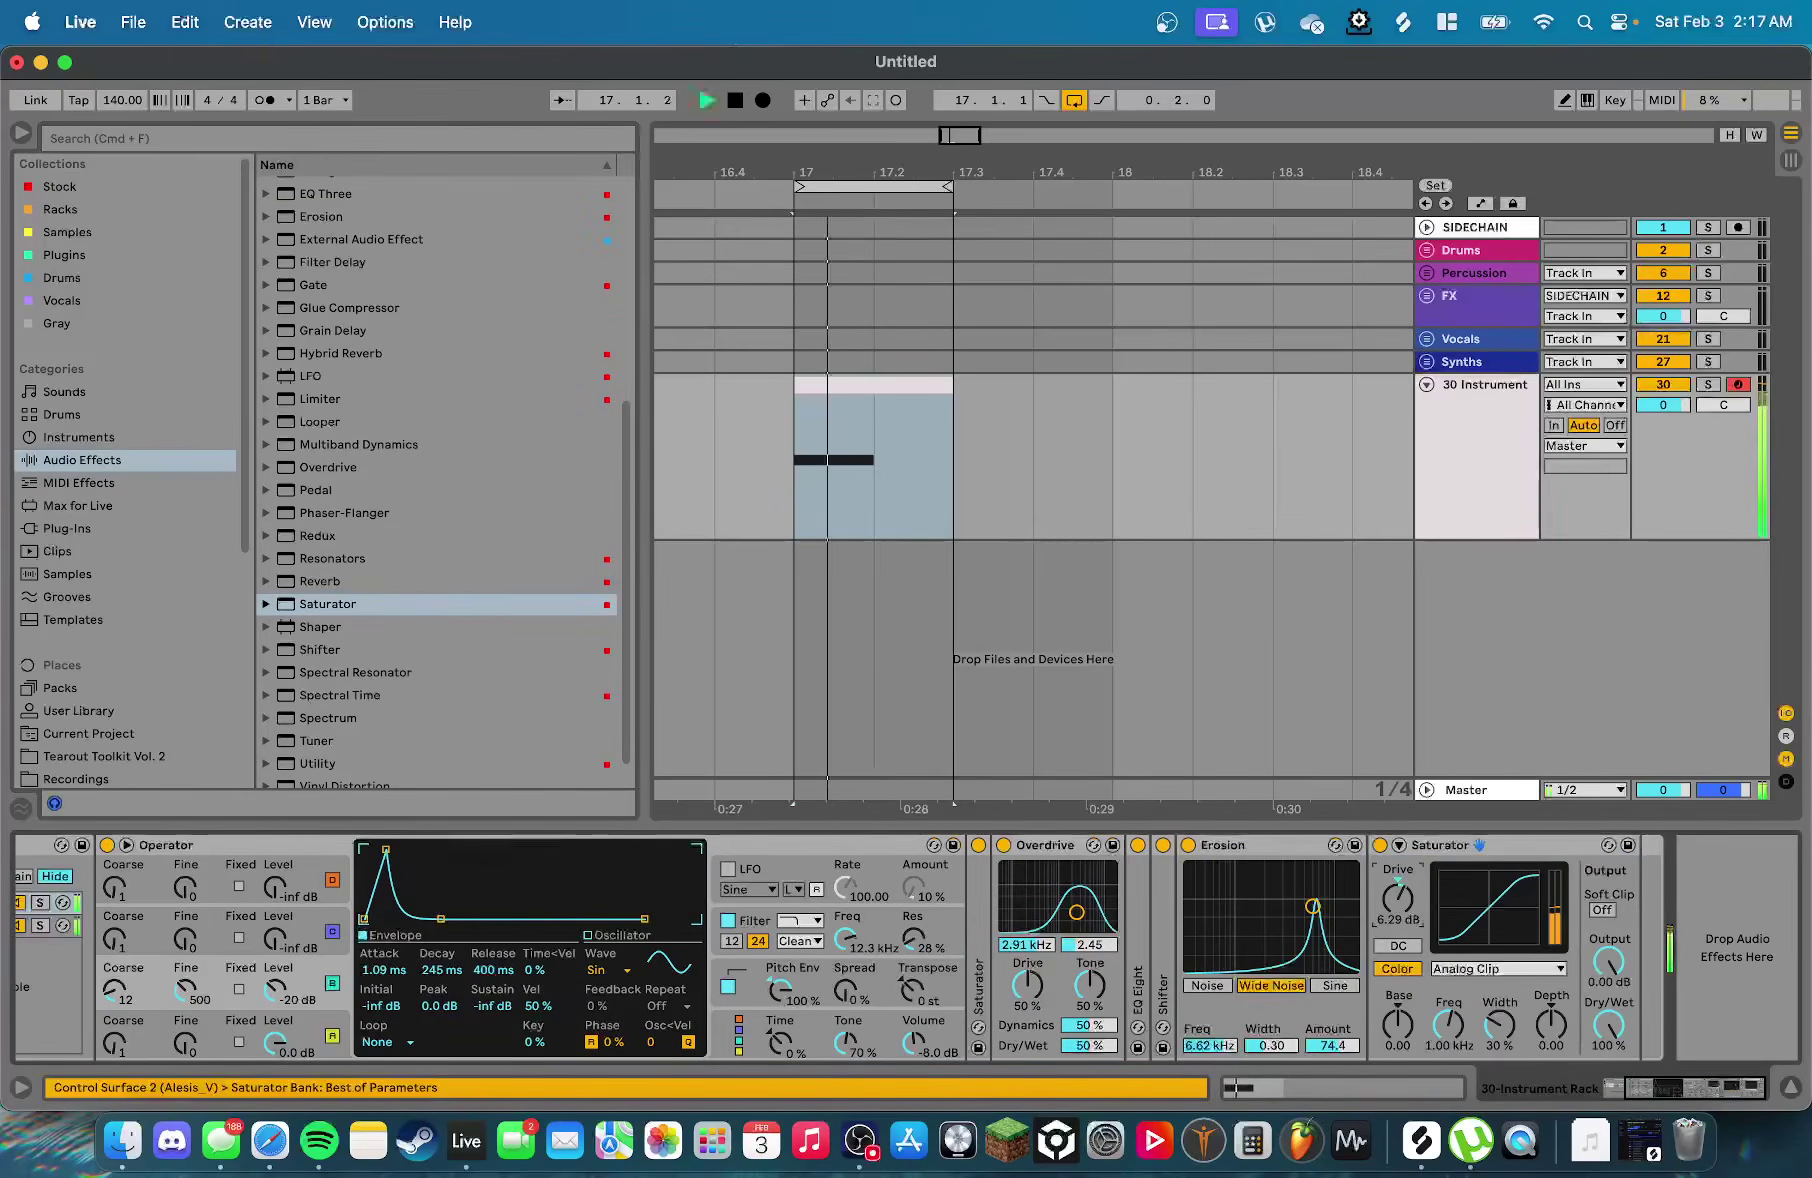
{"action": "key", "text": "space"}
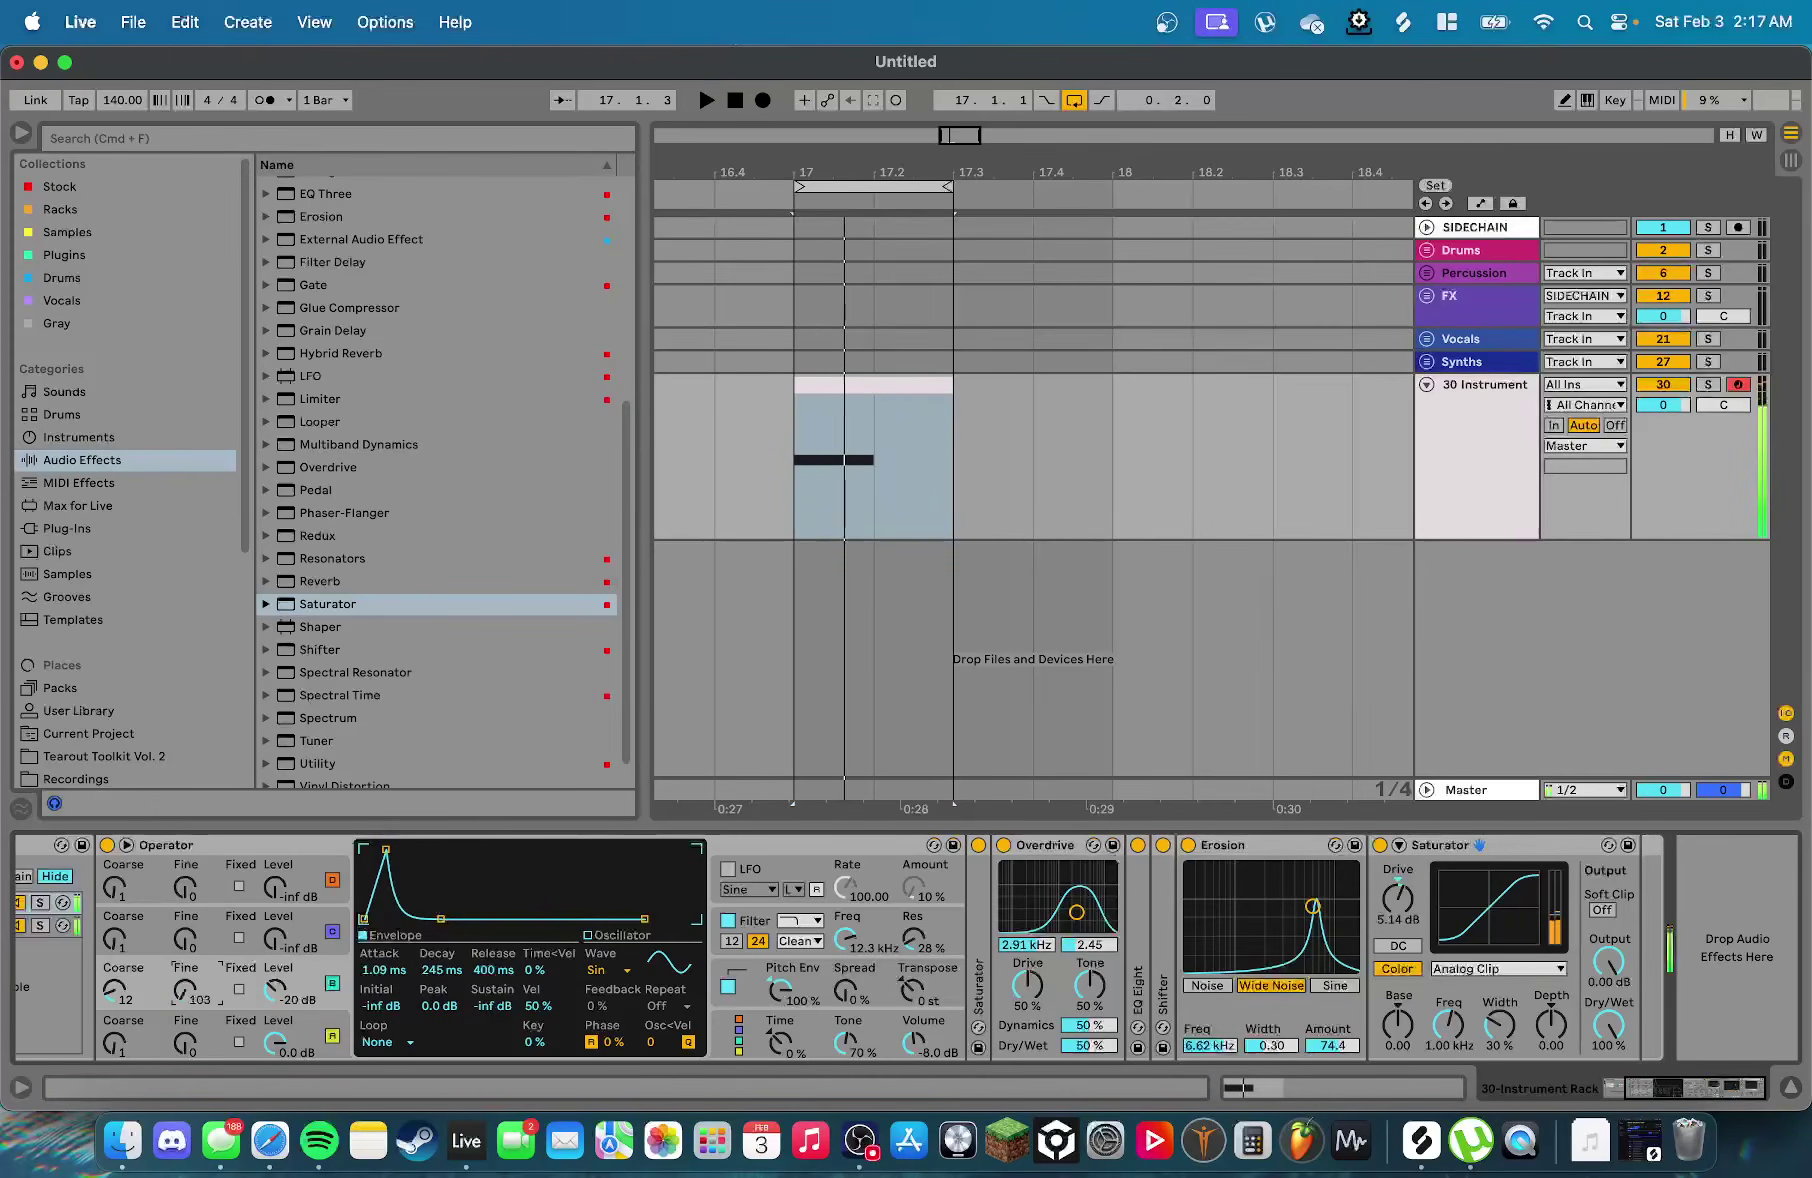
Set the Fine tuning of Operator's oscillator B to about 448 while auditioning the loop
{"action": "left_click_drag", "start_coordinate": [185, 990], "coordinate": [185, 958]}
{"action": "key", "text": "space"}
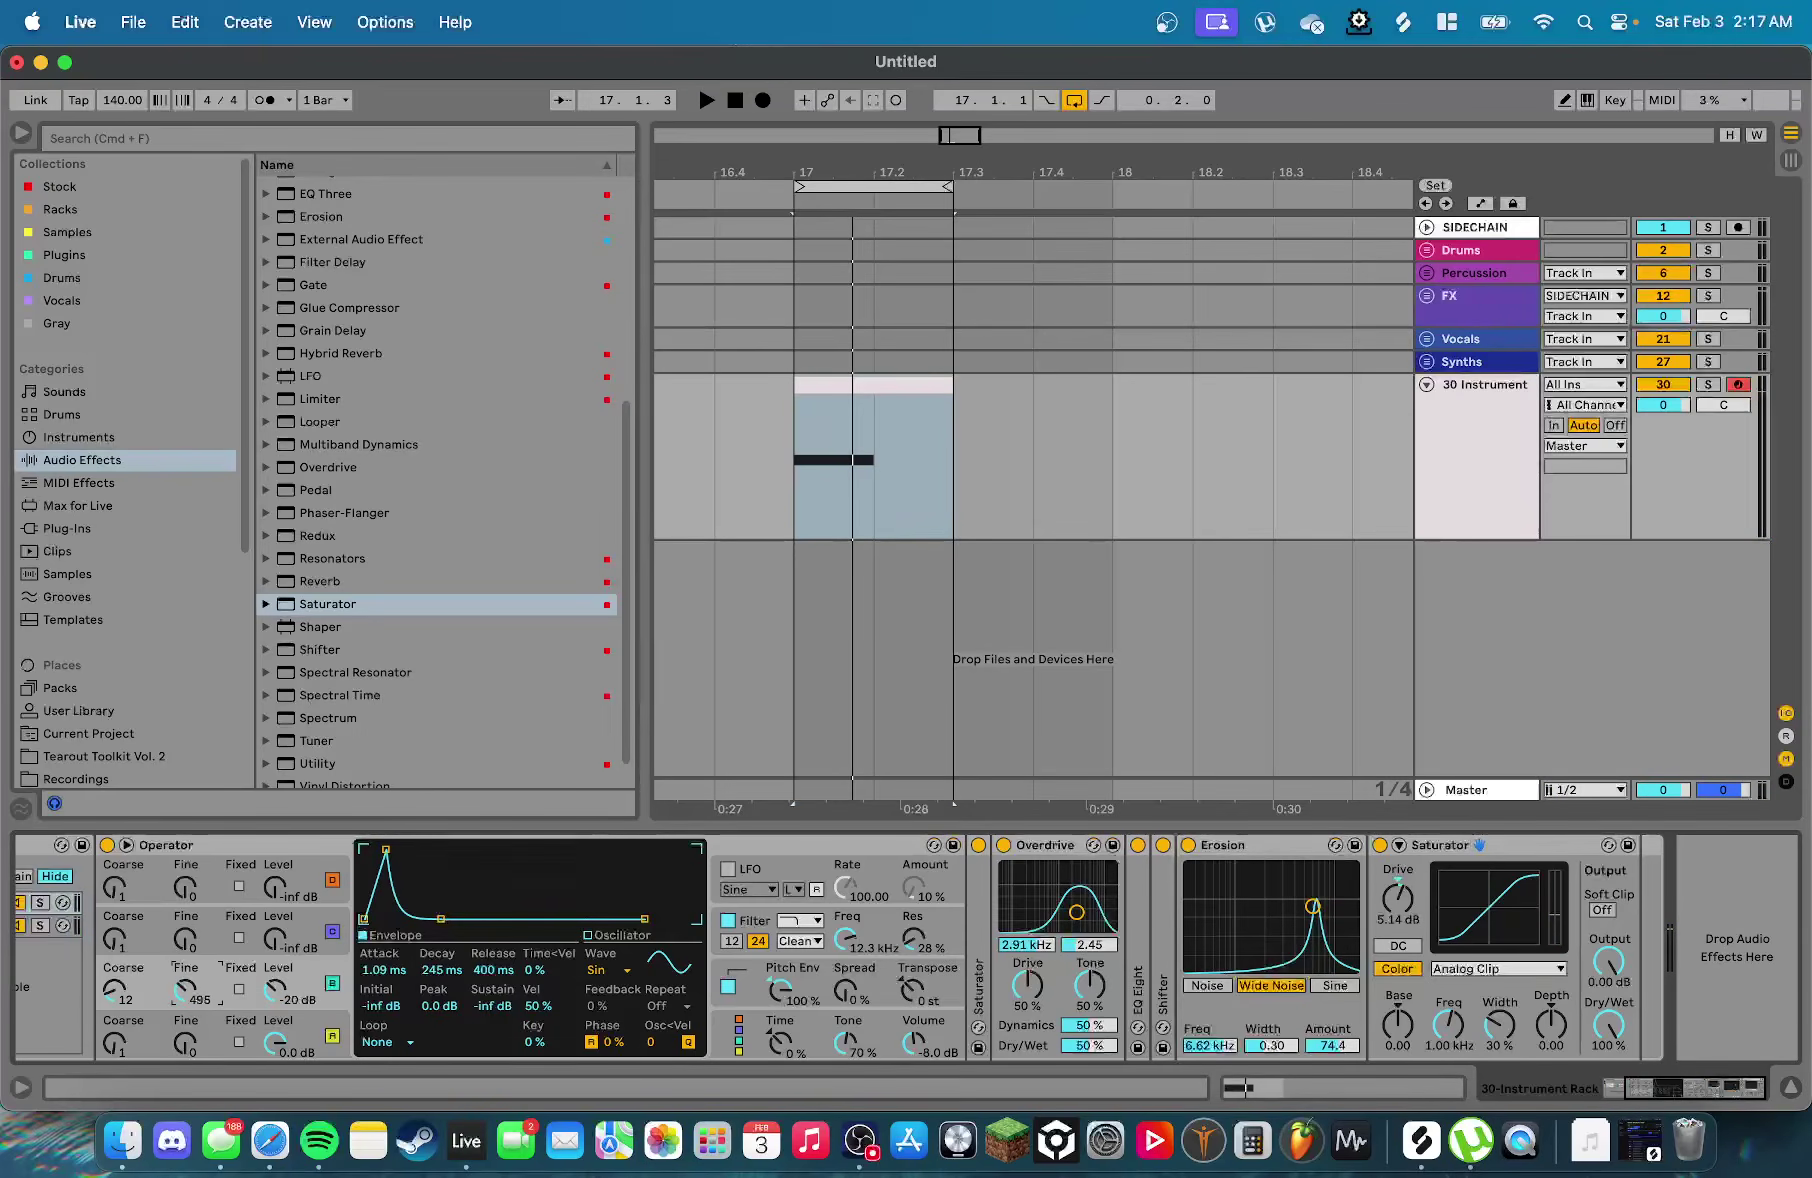
{"action": "key", "text": "space"}
{"action": "left_click_drag", "start_coordinate": [185, 990], "coordinate": [185, 983]}
{"action": "key", "text": "space"}
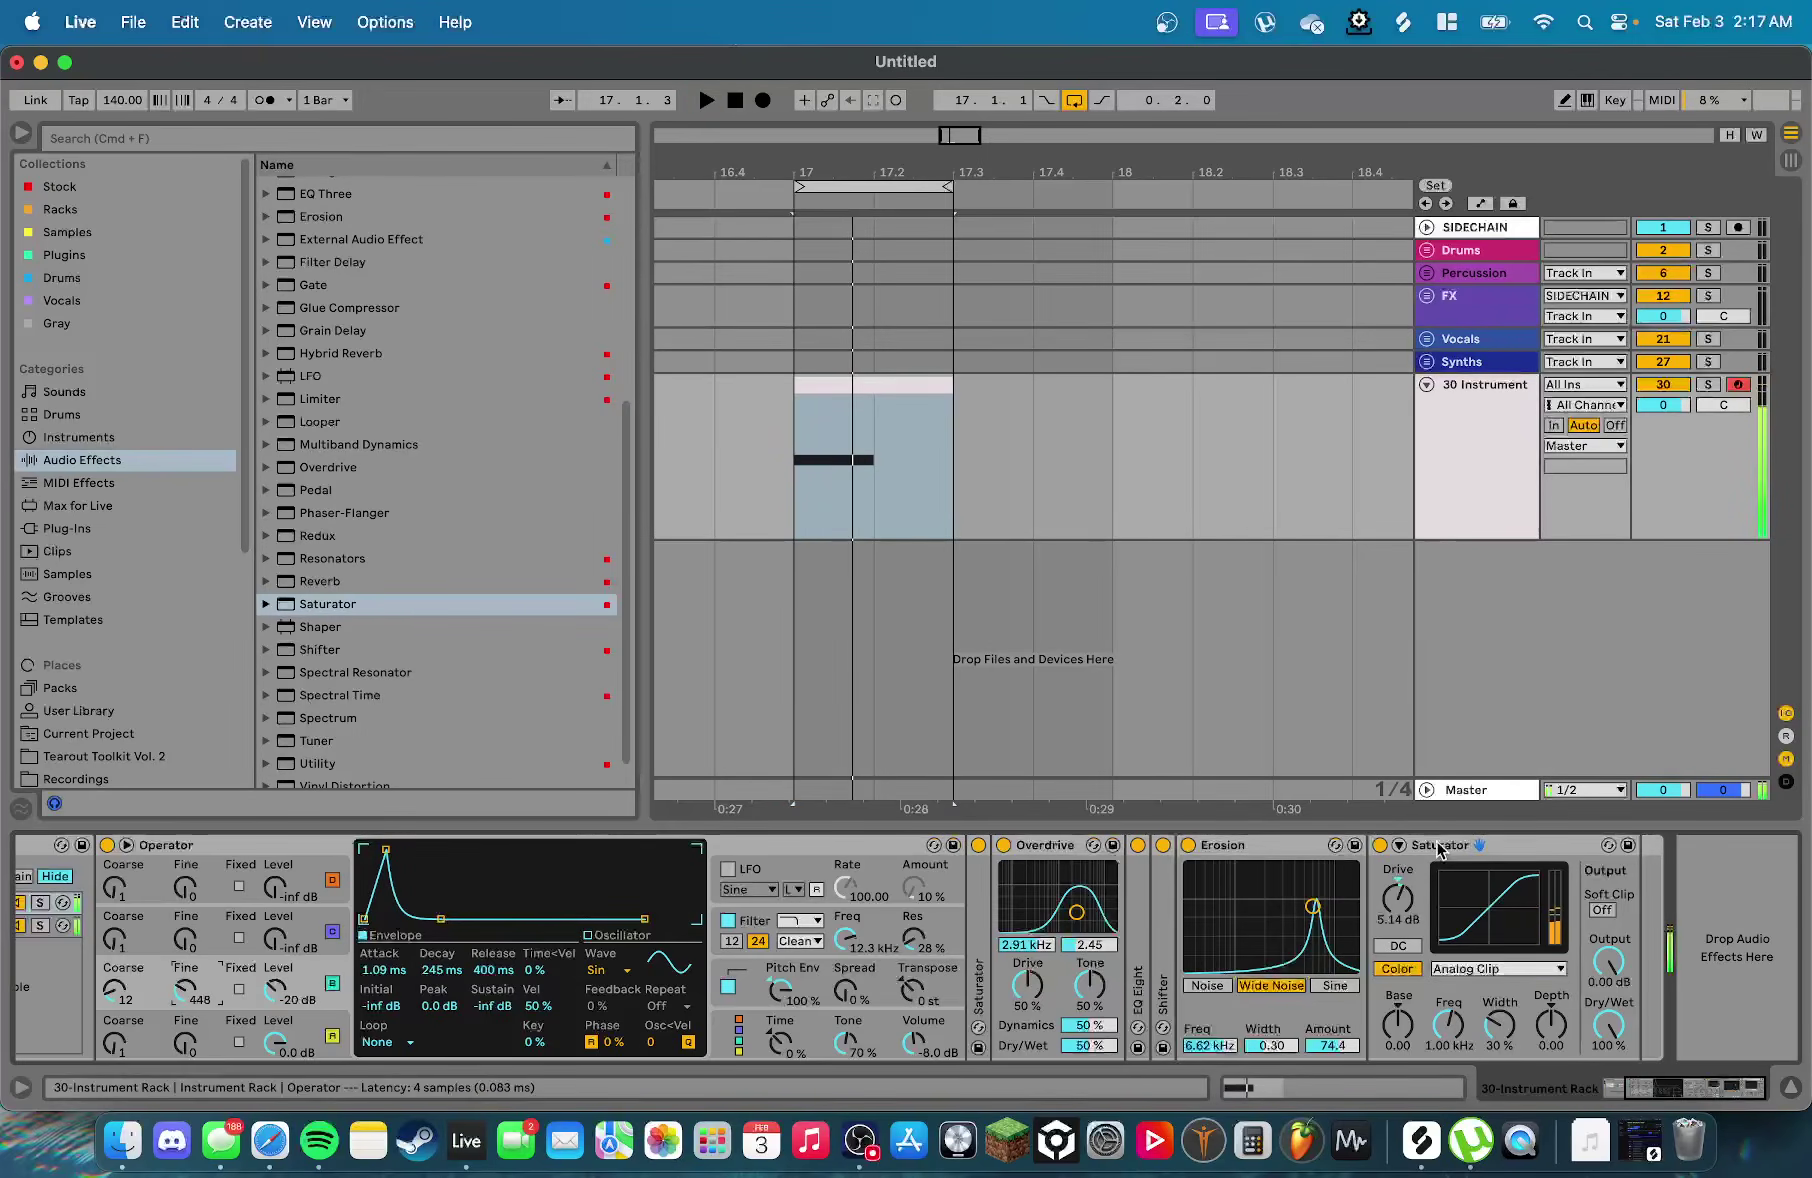
Collapse the Saturator and insert the OTT preset from the Stock collection between Erosion and Saturator
{"action": "double_click", "coordinate": [1437, 846]}
{"action": "scroll", "coordinate": [461, 709], "scroll_direction": "down", "scroll_amount": 1}
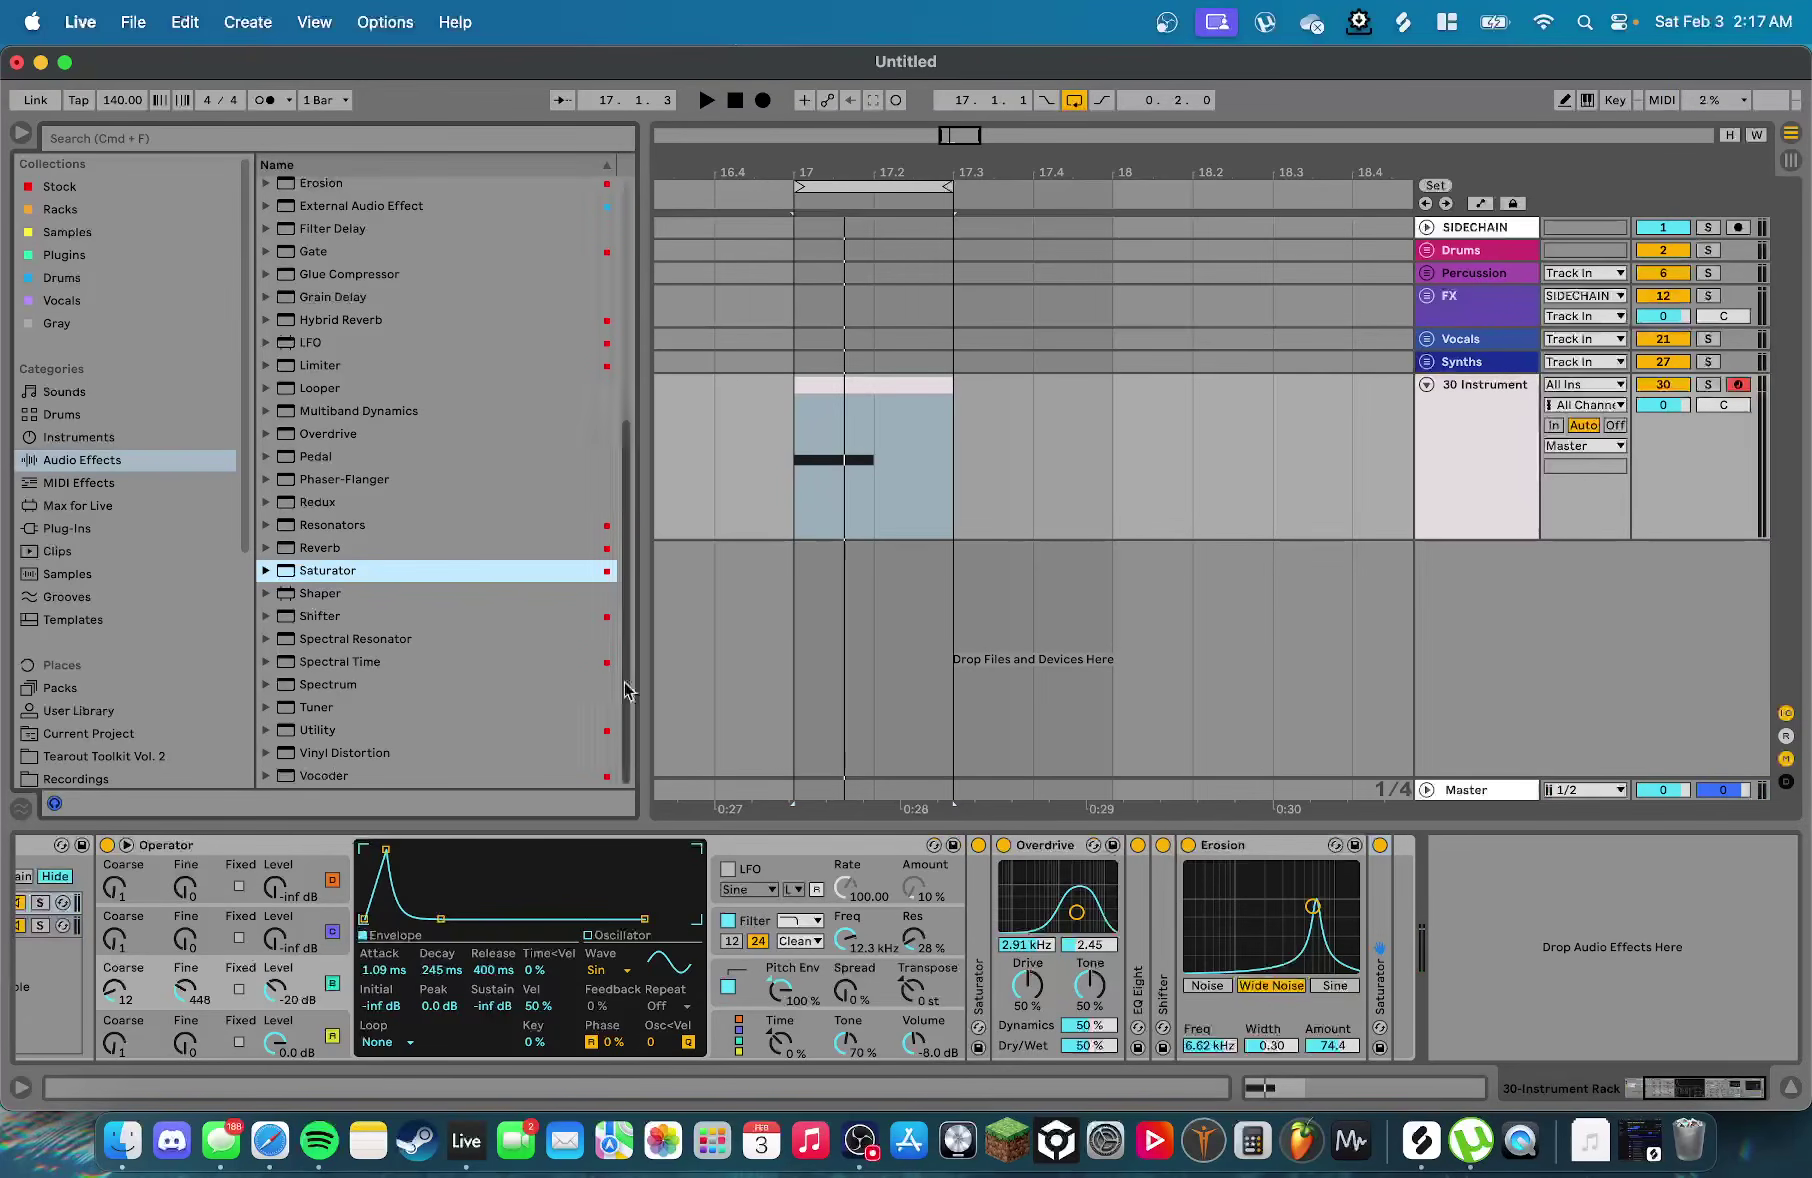
{"action": "scroll", "coordinate": [618, 697], "scroll_direction": "up", "scroll_amount": 5}
{"action": "scroll", "coordinate": [612, 480], "scroll_direction": "up", "scroll_amount": 3}
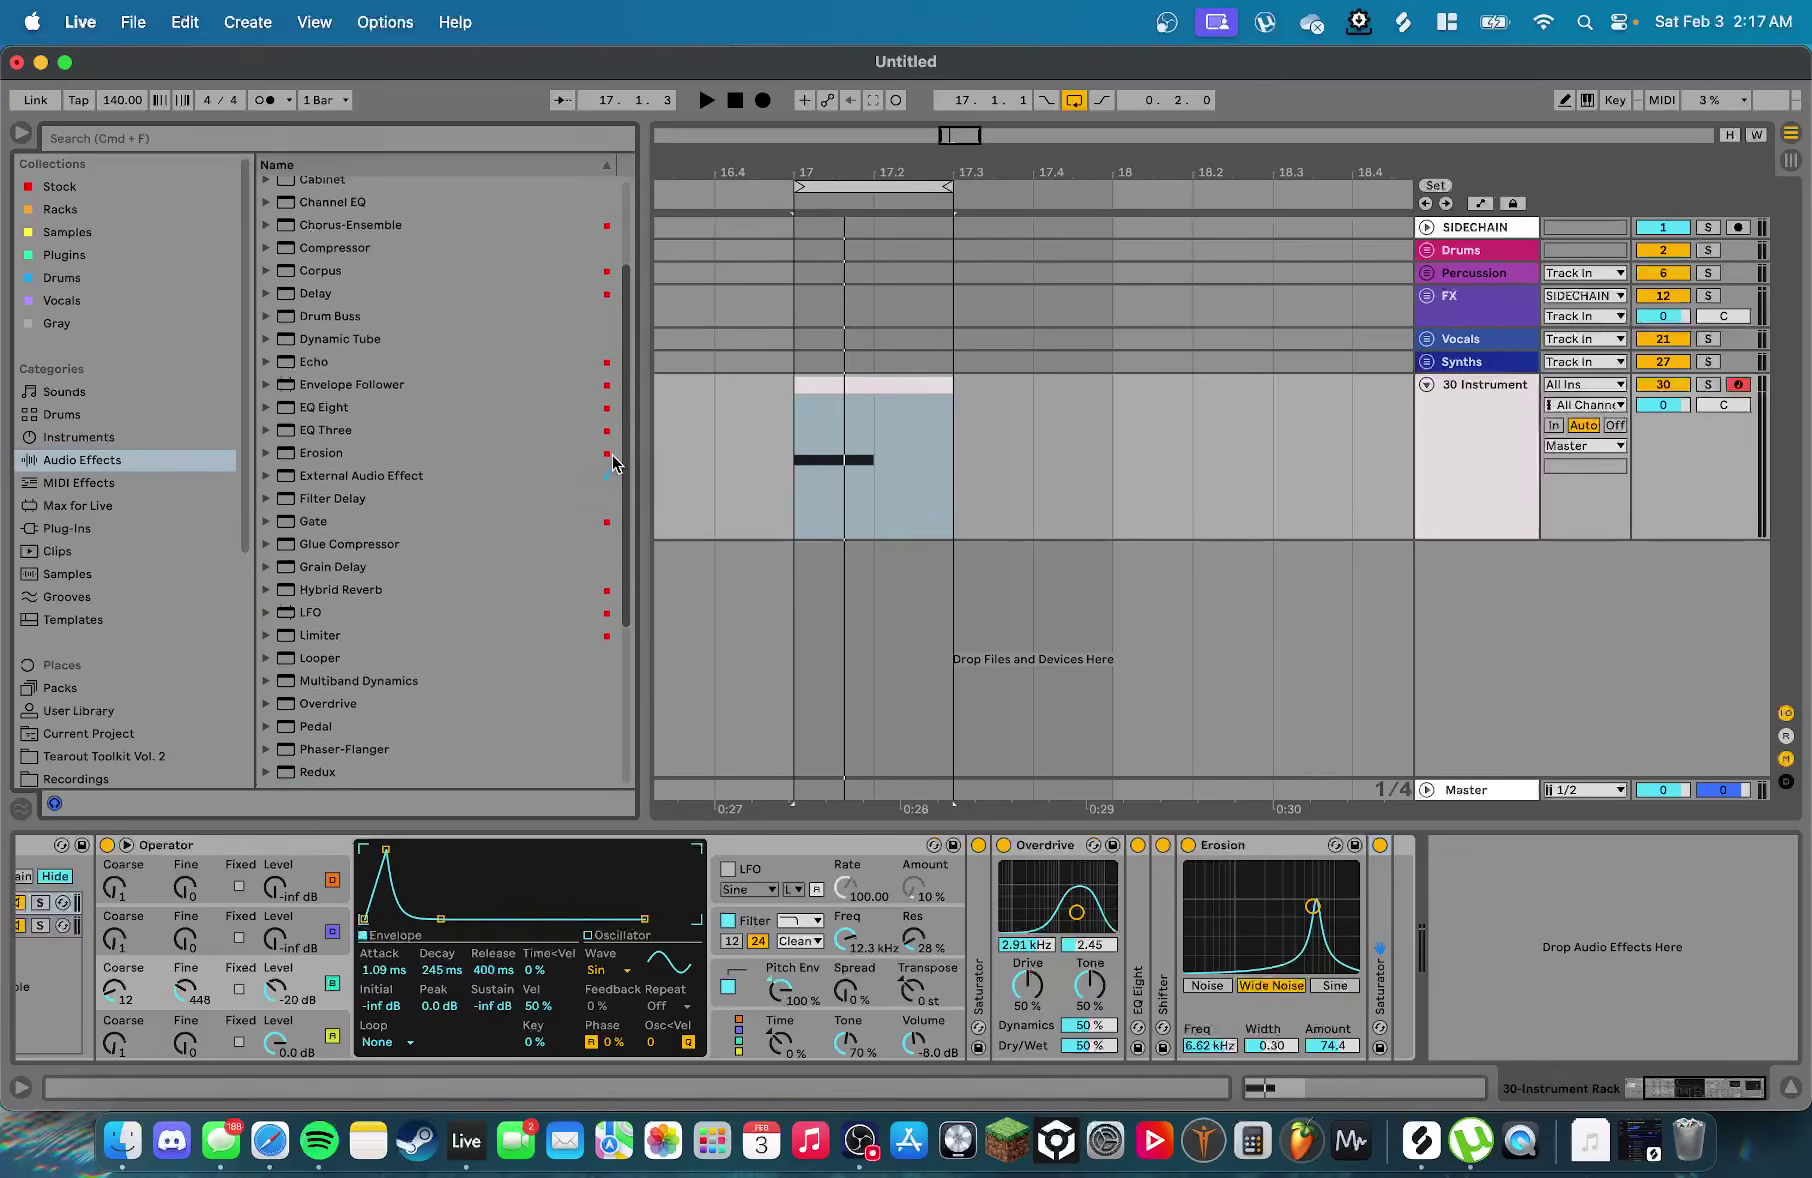
{"action": "left_click", "coordinate": [62, 187]}
{"action": "left_click_drag", "start_coordinate": [362, 753], "coordinate": [1335, 898]}
{"action": "key", "text": "space"}
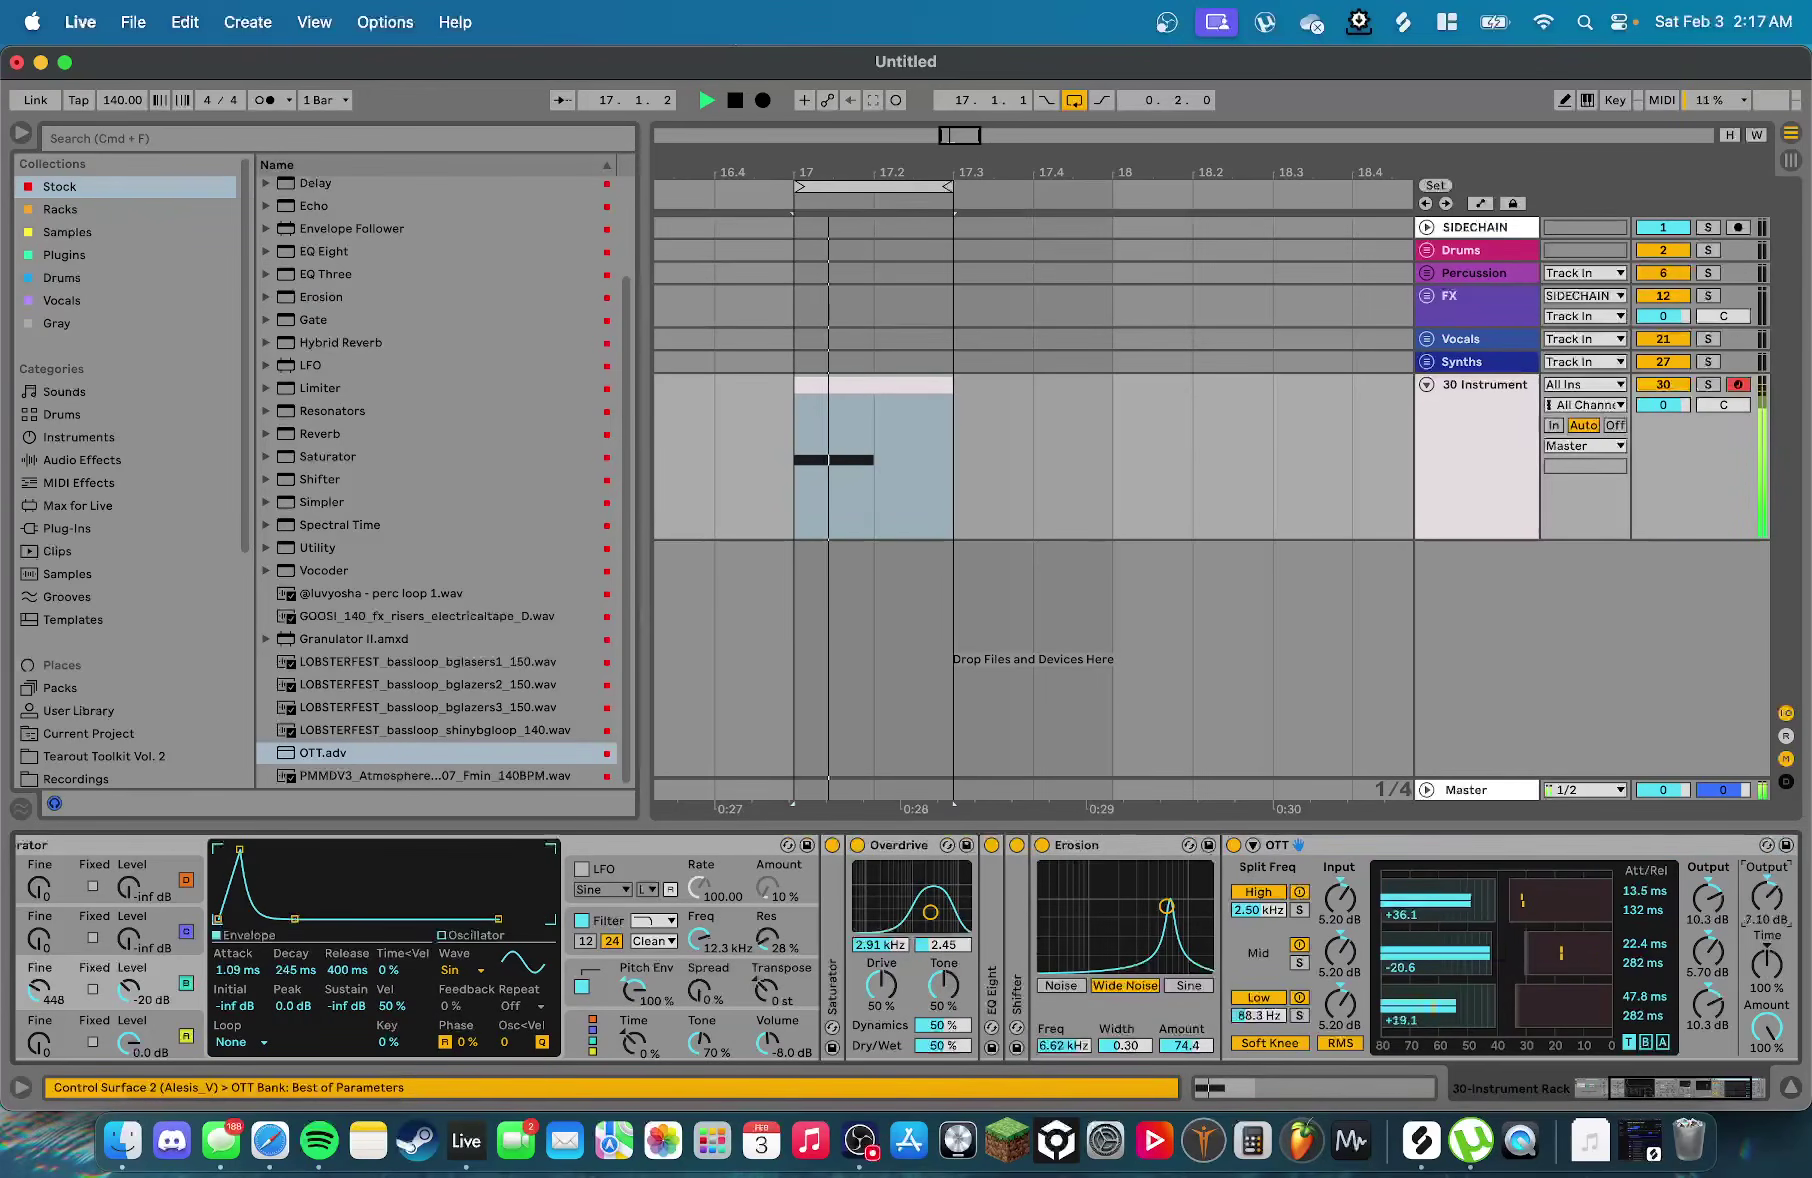
Set OTT's overall output to about 8.2 dB and its Time to about 575% while auditioning the loop
{"action": "key", "text": "space"}
{"action": "key", "text": "space"}
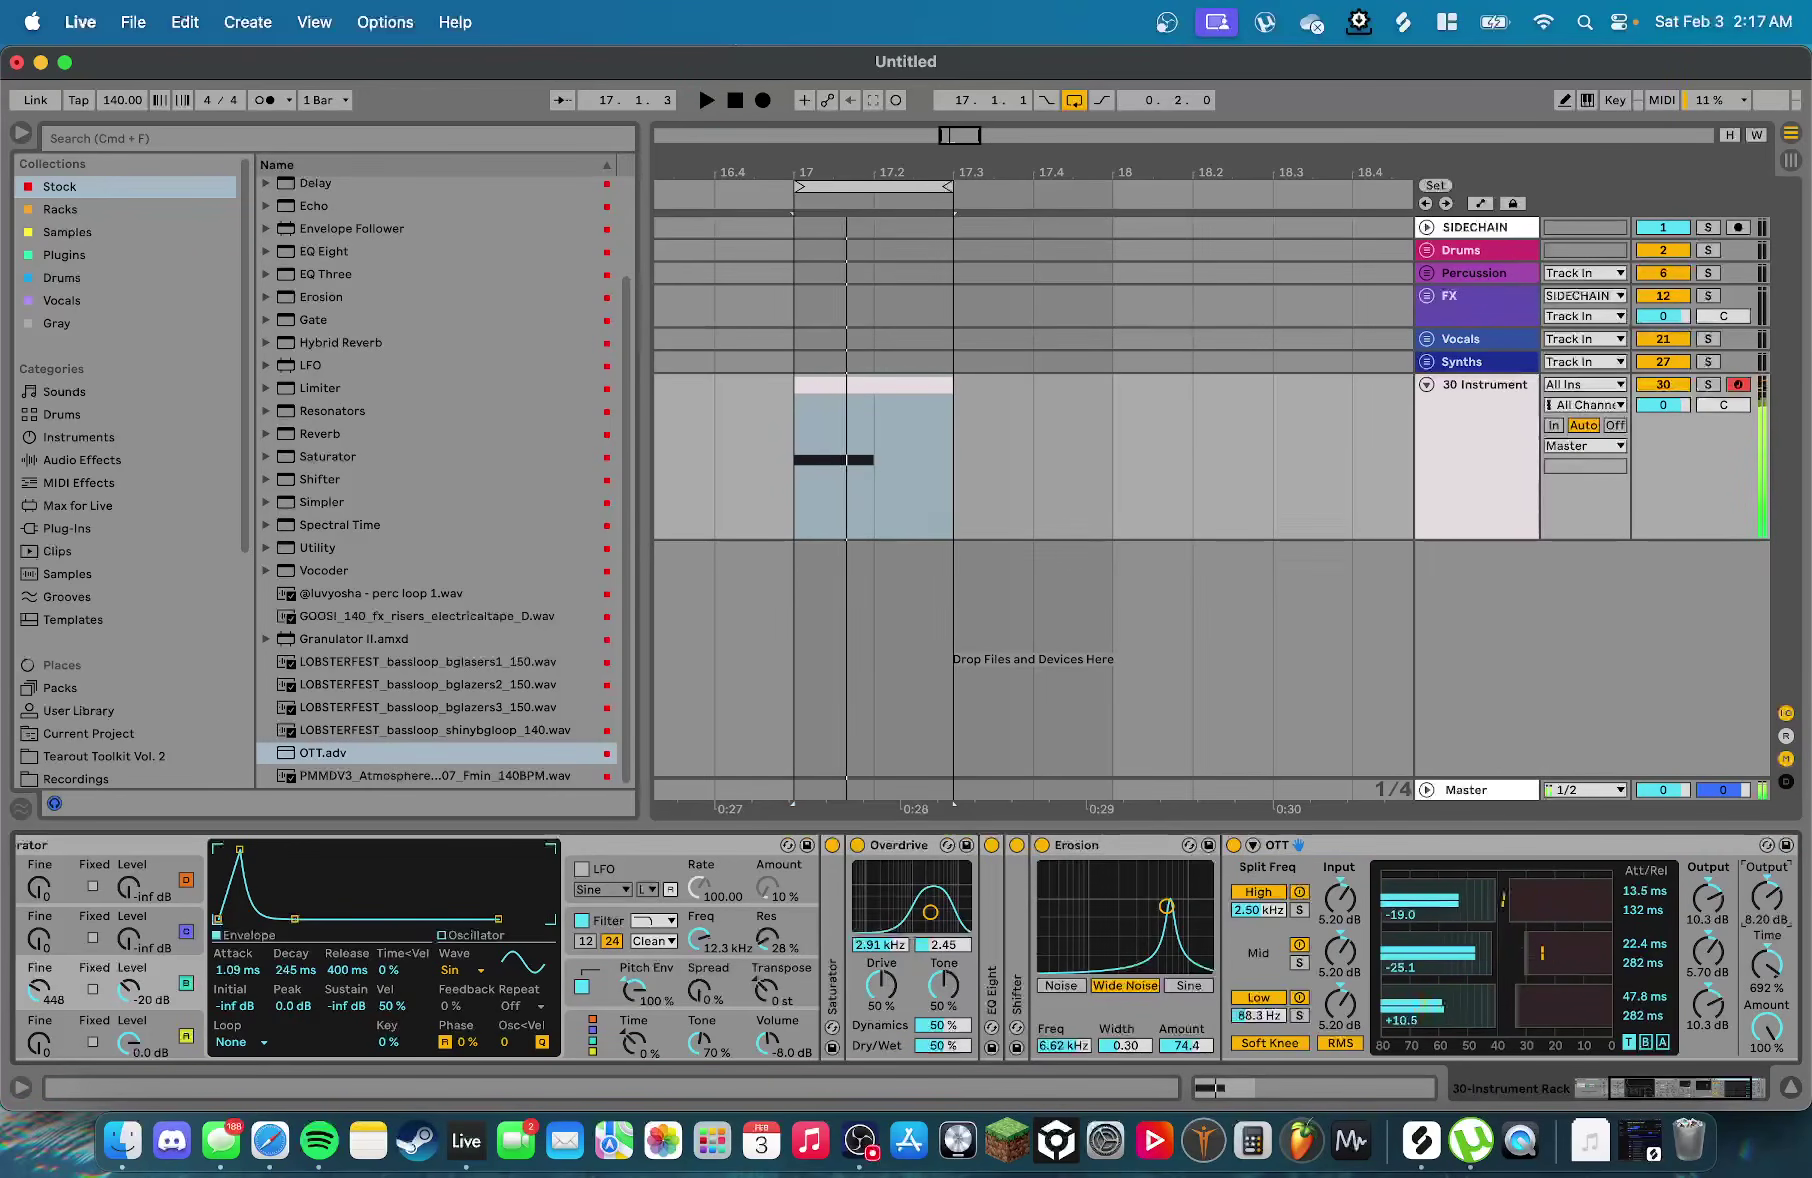
{"action": "key", "text": "space"}
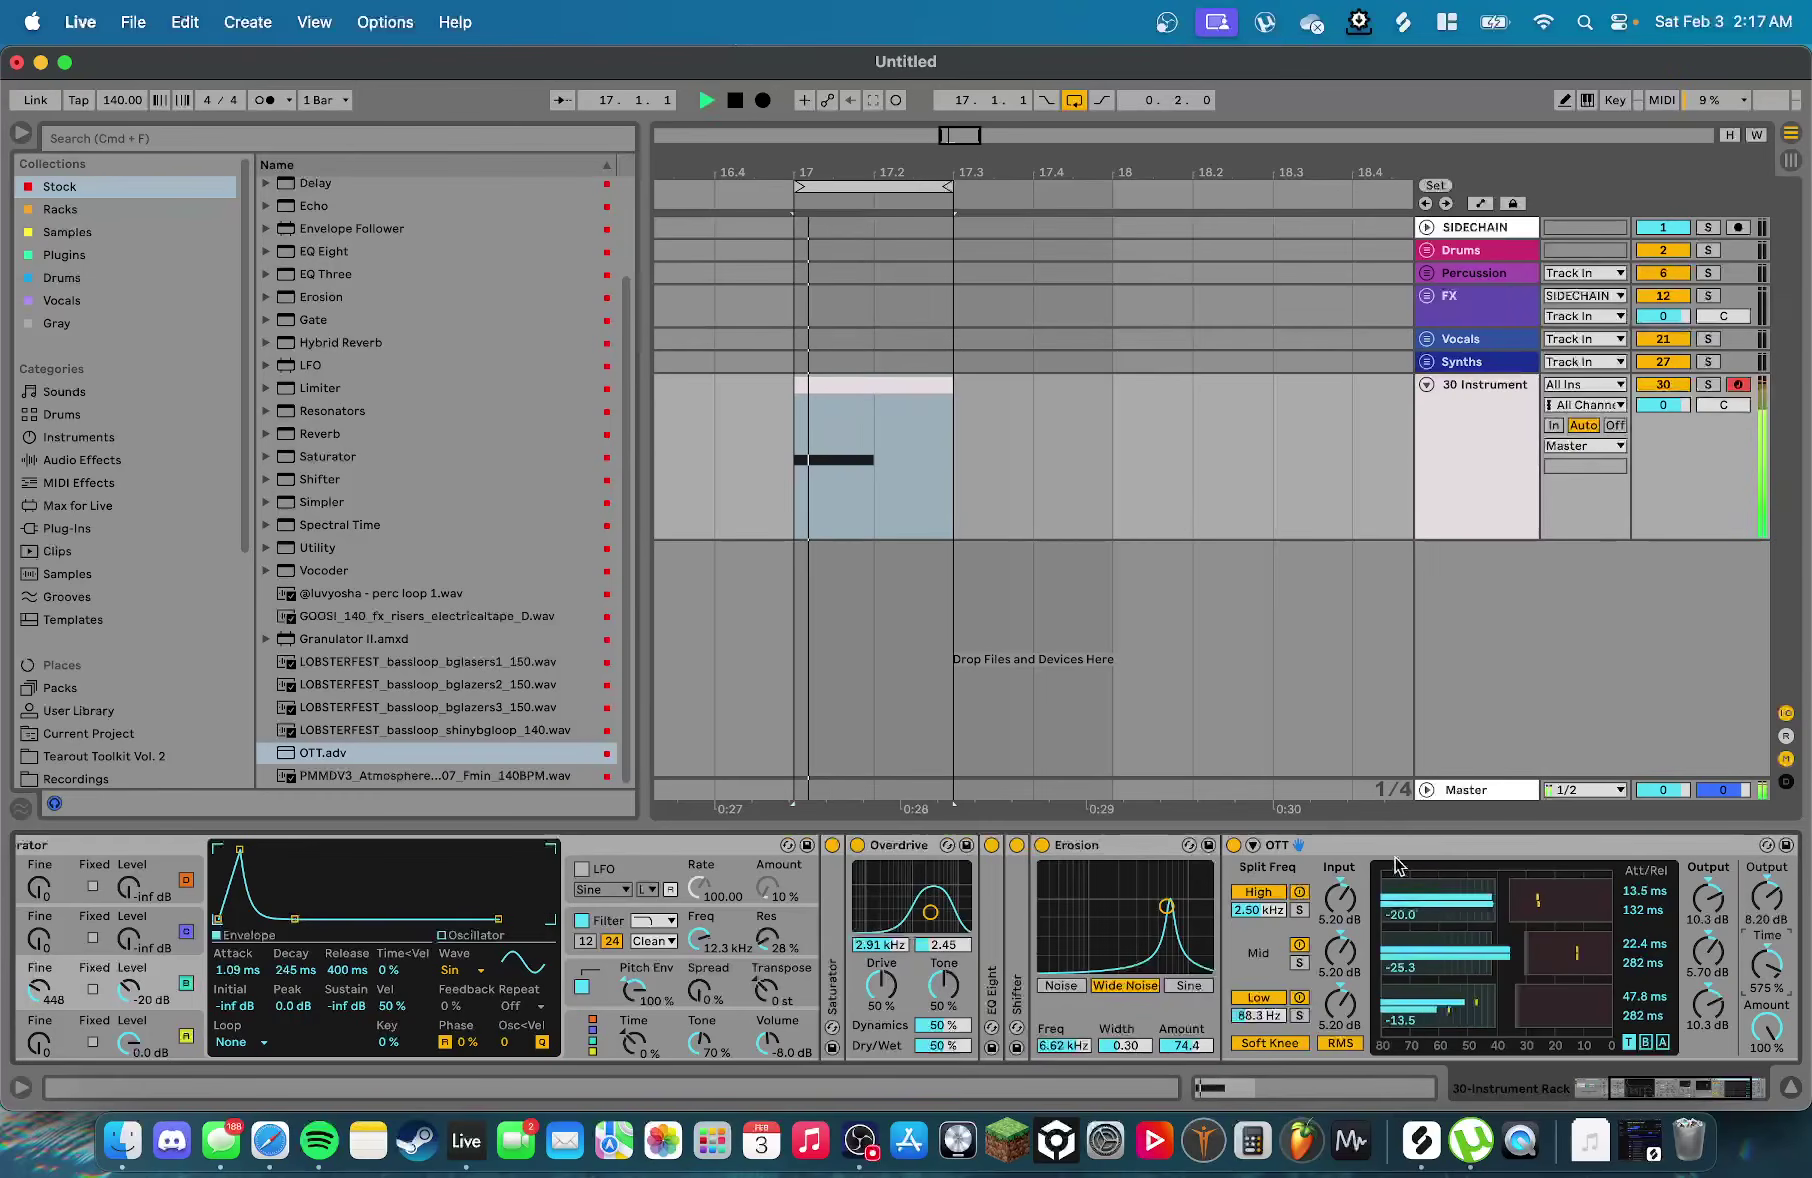
Move OTT between Shifter and Erosion, raise its overall output to about 8.6 dB and collapse the device
{"action": "double_click", "coordinate": [1352, 840]}
{"action": "left_click_drag", "start_coordinate": [1249, 892], "coordinate": [1040, 888]}
{"action": "key", "text": "space"}
{"action": "double_click", "coordinate": [1040, 888]}
{"action": "left_click_drag", "start_coordinate": [1567, 897], "coordinate": [1567, 890]}
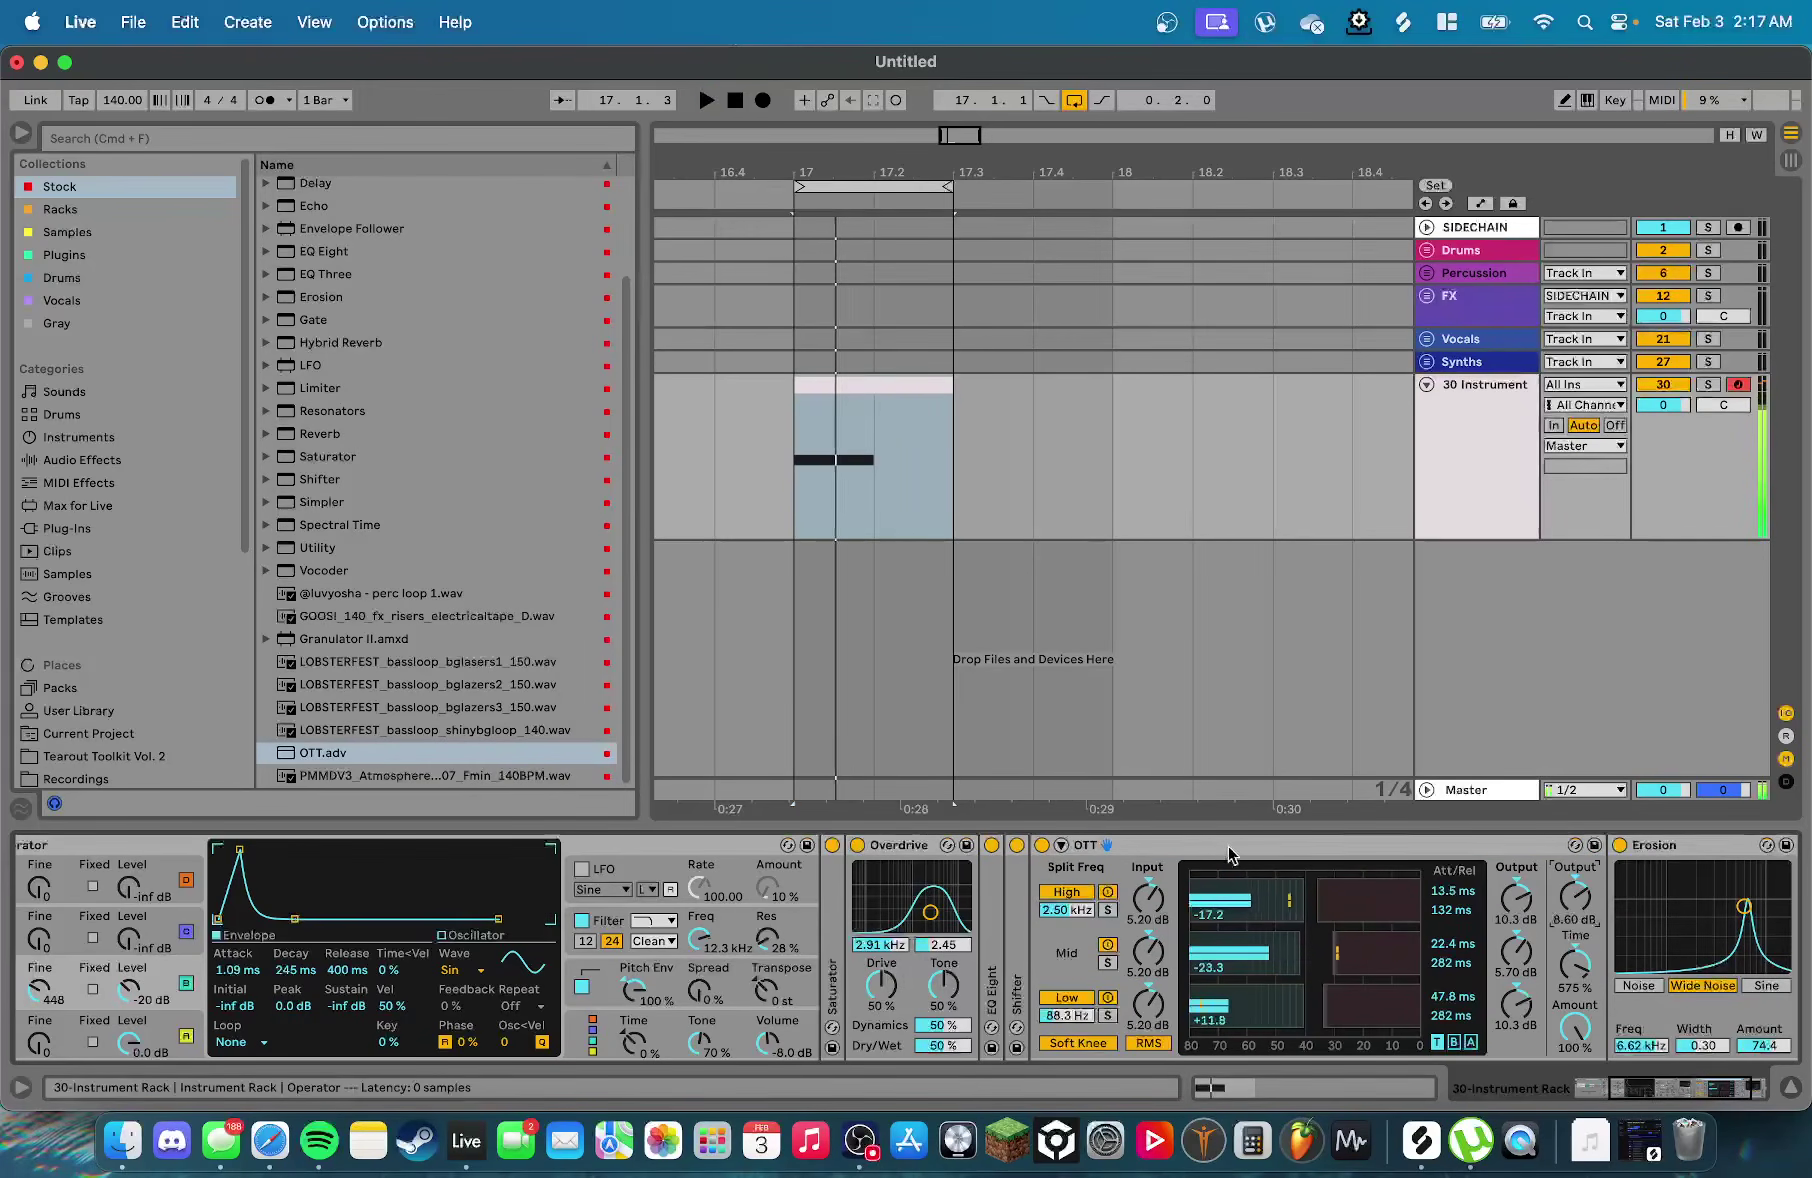
{"action": "double_click", "coordinate": [1199, 849]}
{"action": "key", "text": "space"}
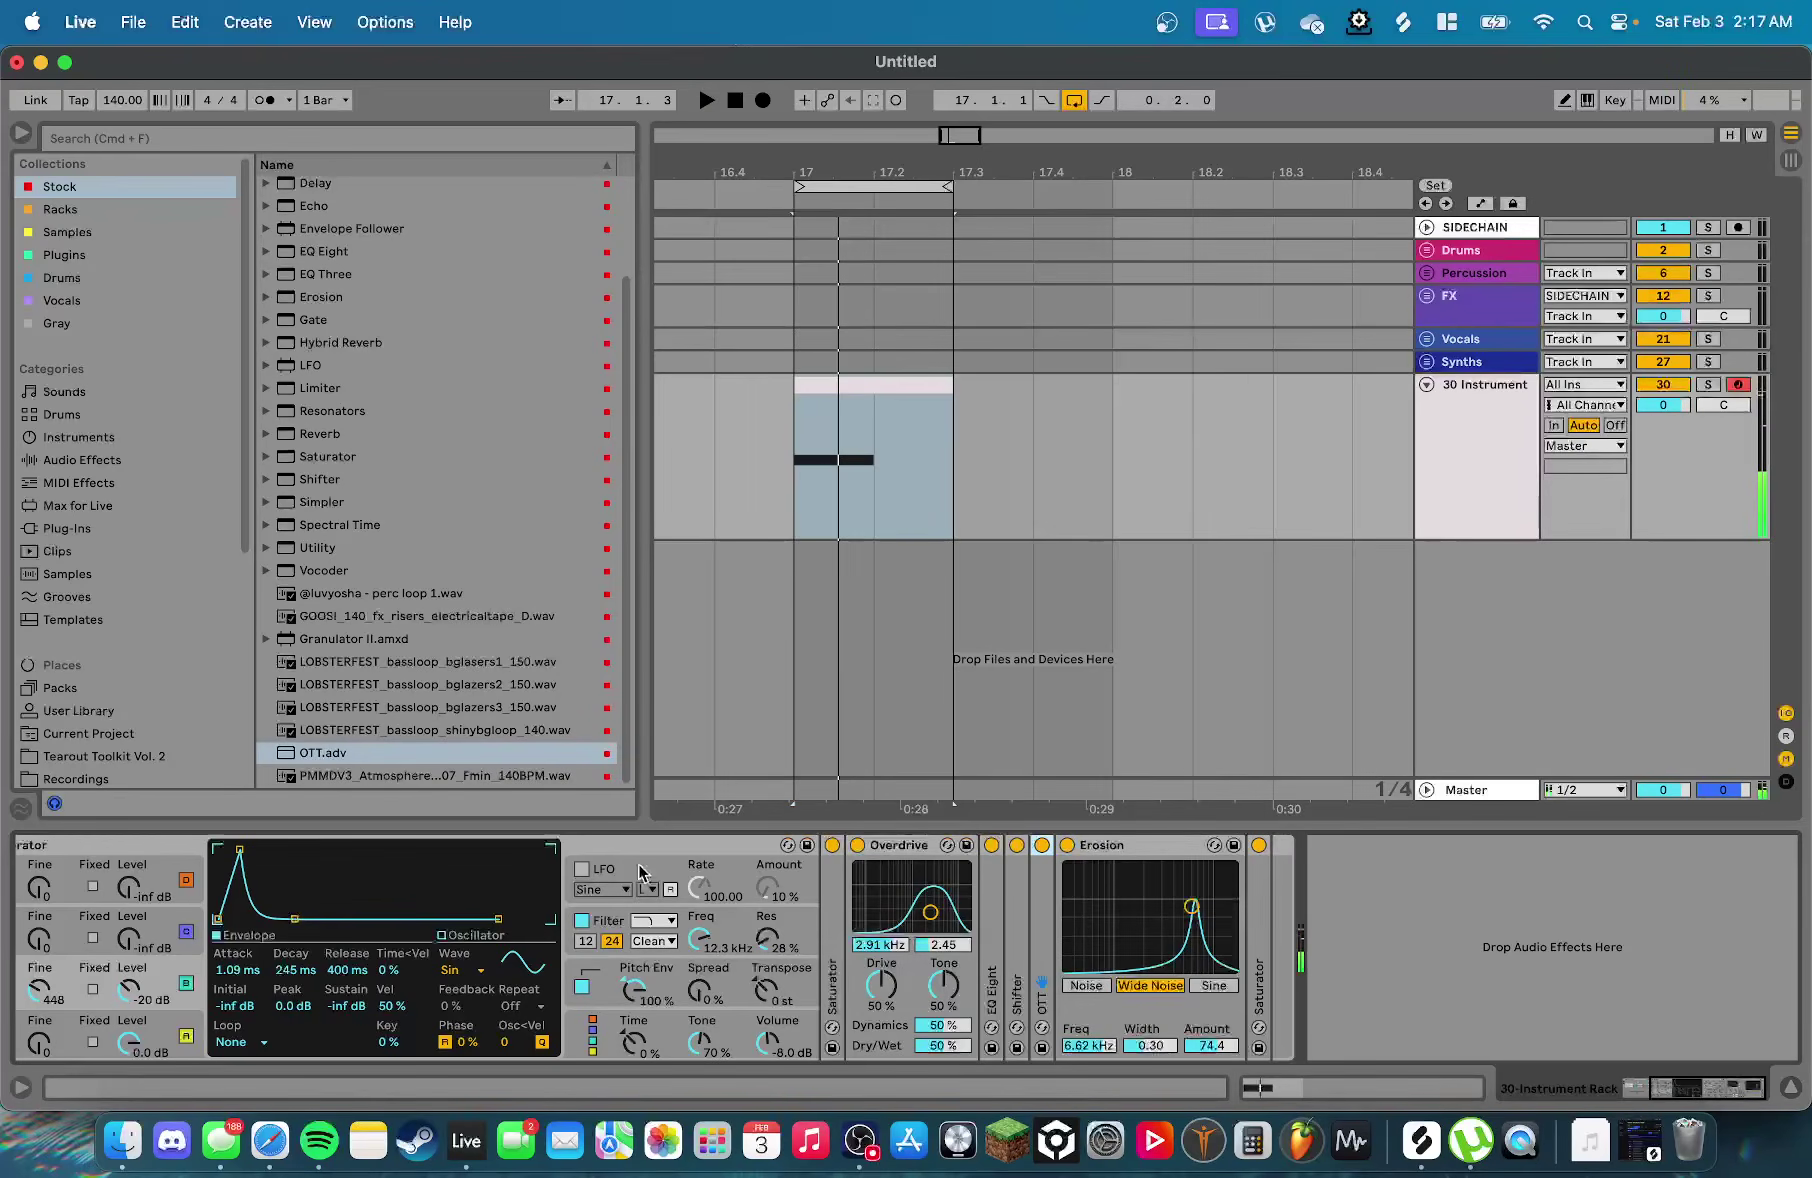
Lengthen the envelope attacks in Operator to about 30.5 ms for oscillator A and about 37 ms for oscillator B
{"action": "left_click", "coordinate": [68, 1027]}
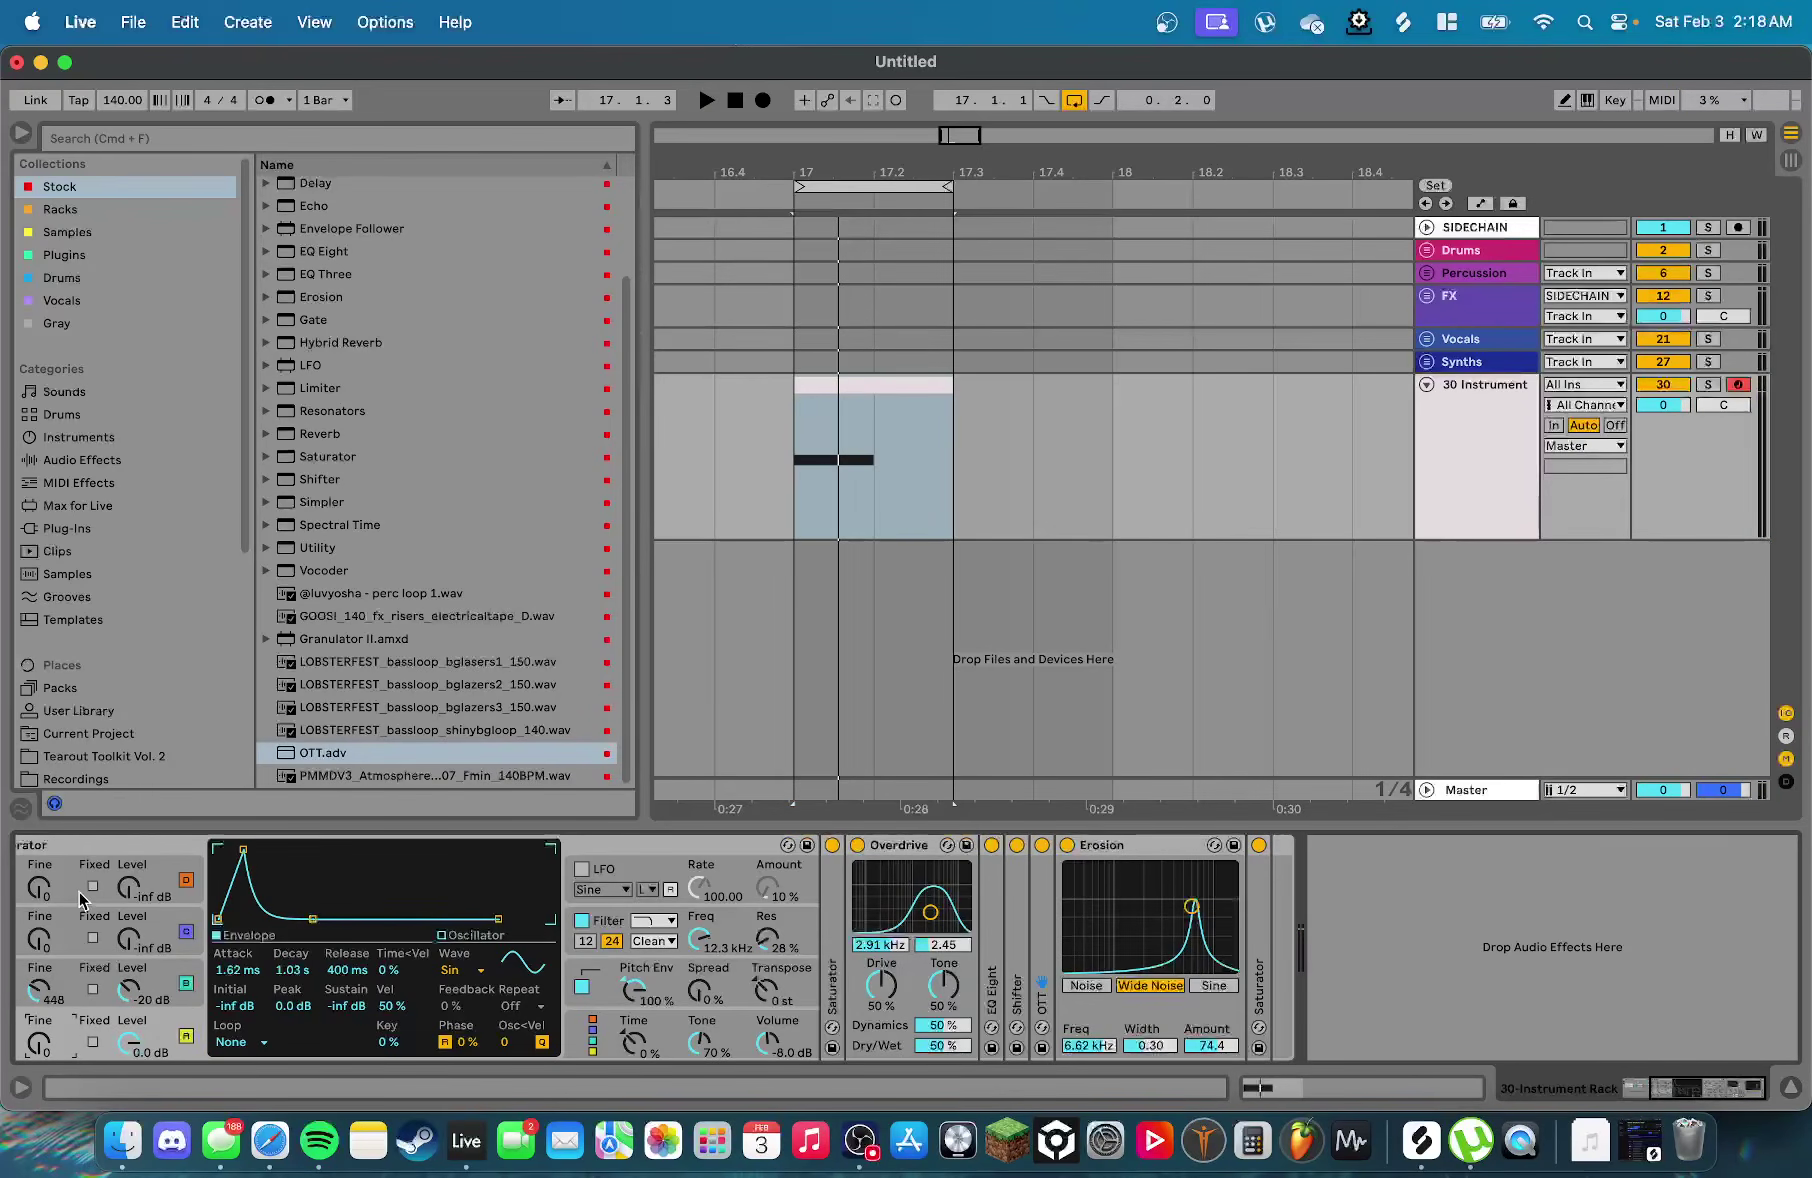
{"action": "scroll", "coordinate": [78, 890], "scroll_direction": "left", "scroll_amount": 6}
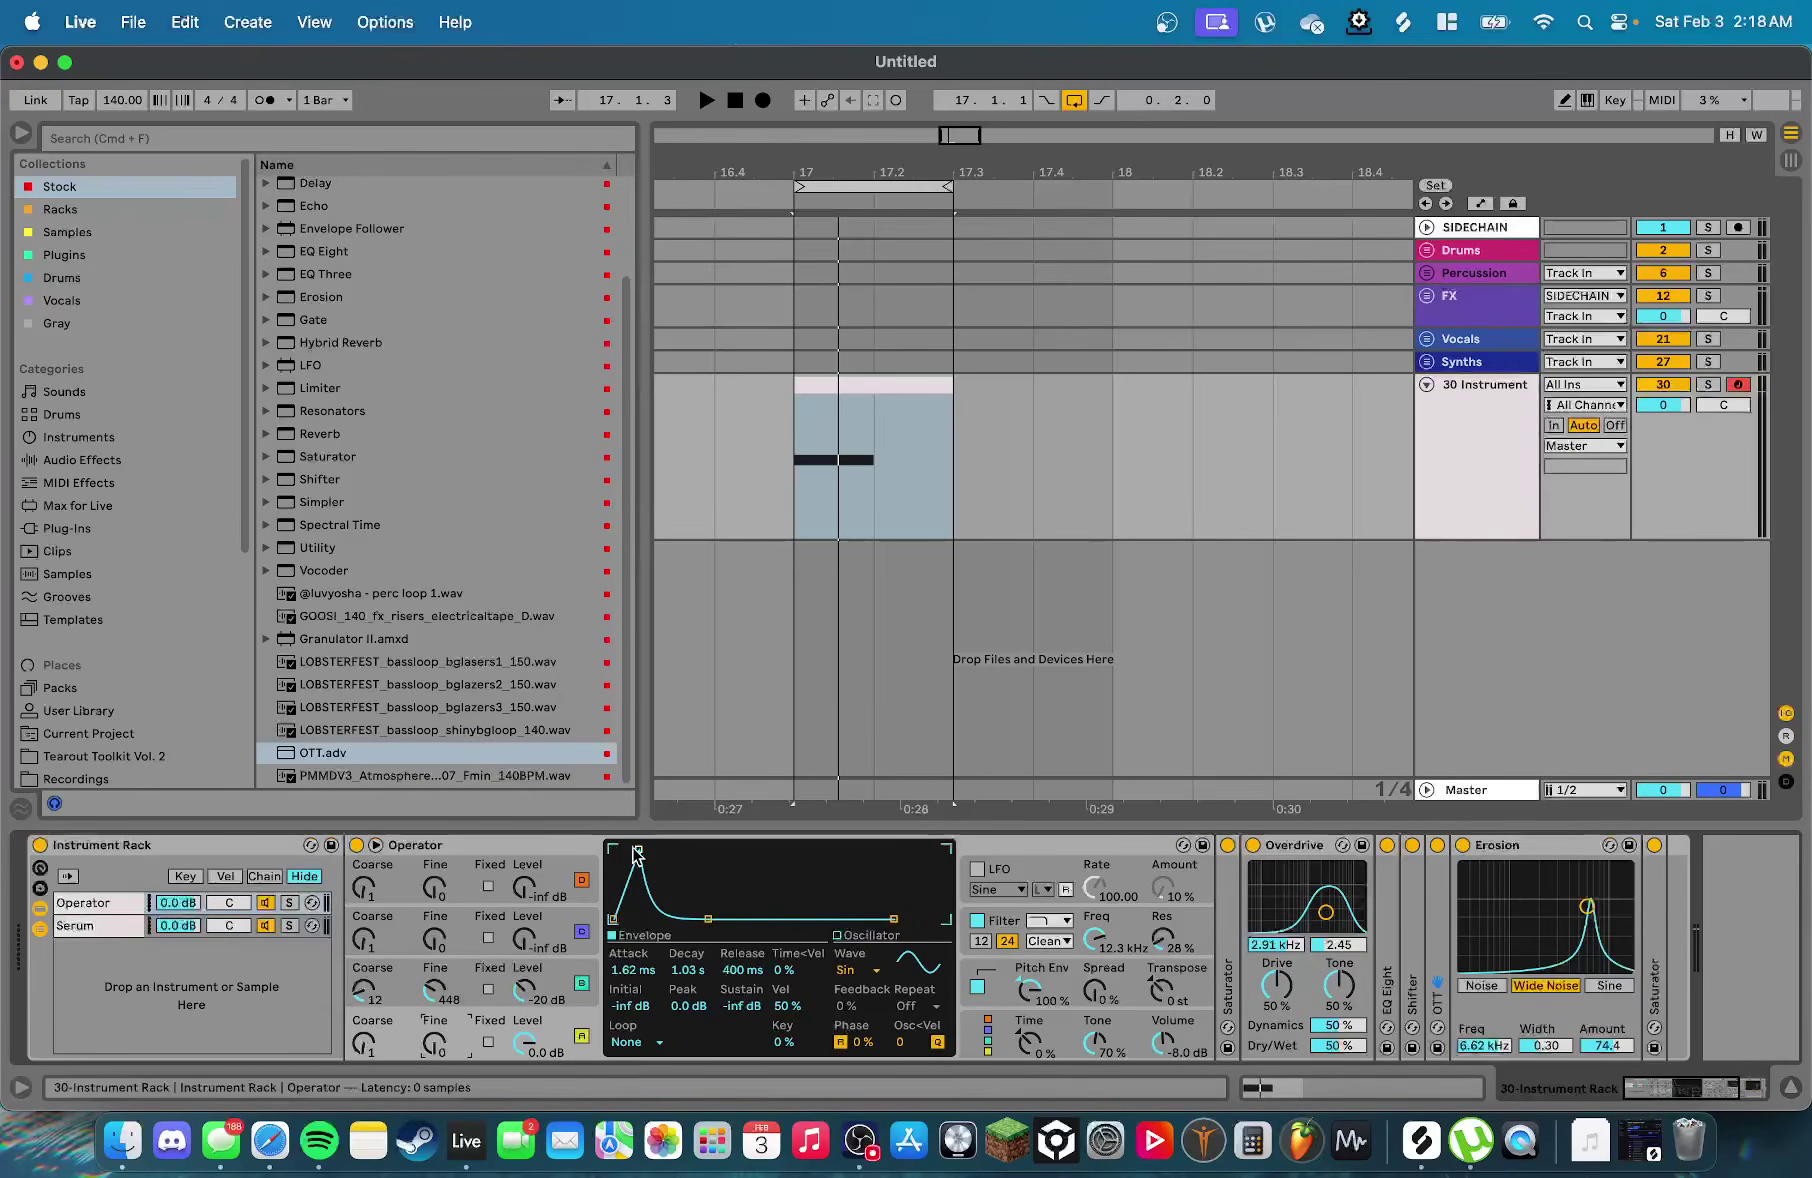
{"action": "left_click", "coordinate": [466, 983]}
{"action": "left_click", "coordinate": [469, 1031]}
{"action": "left_click_drag", "start_coordinate": [620, 972], "coordinate": [620, 872]}
{"action": "left_click", "coordinate": [478, 983]}
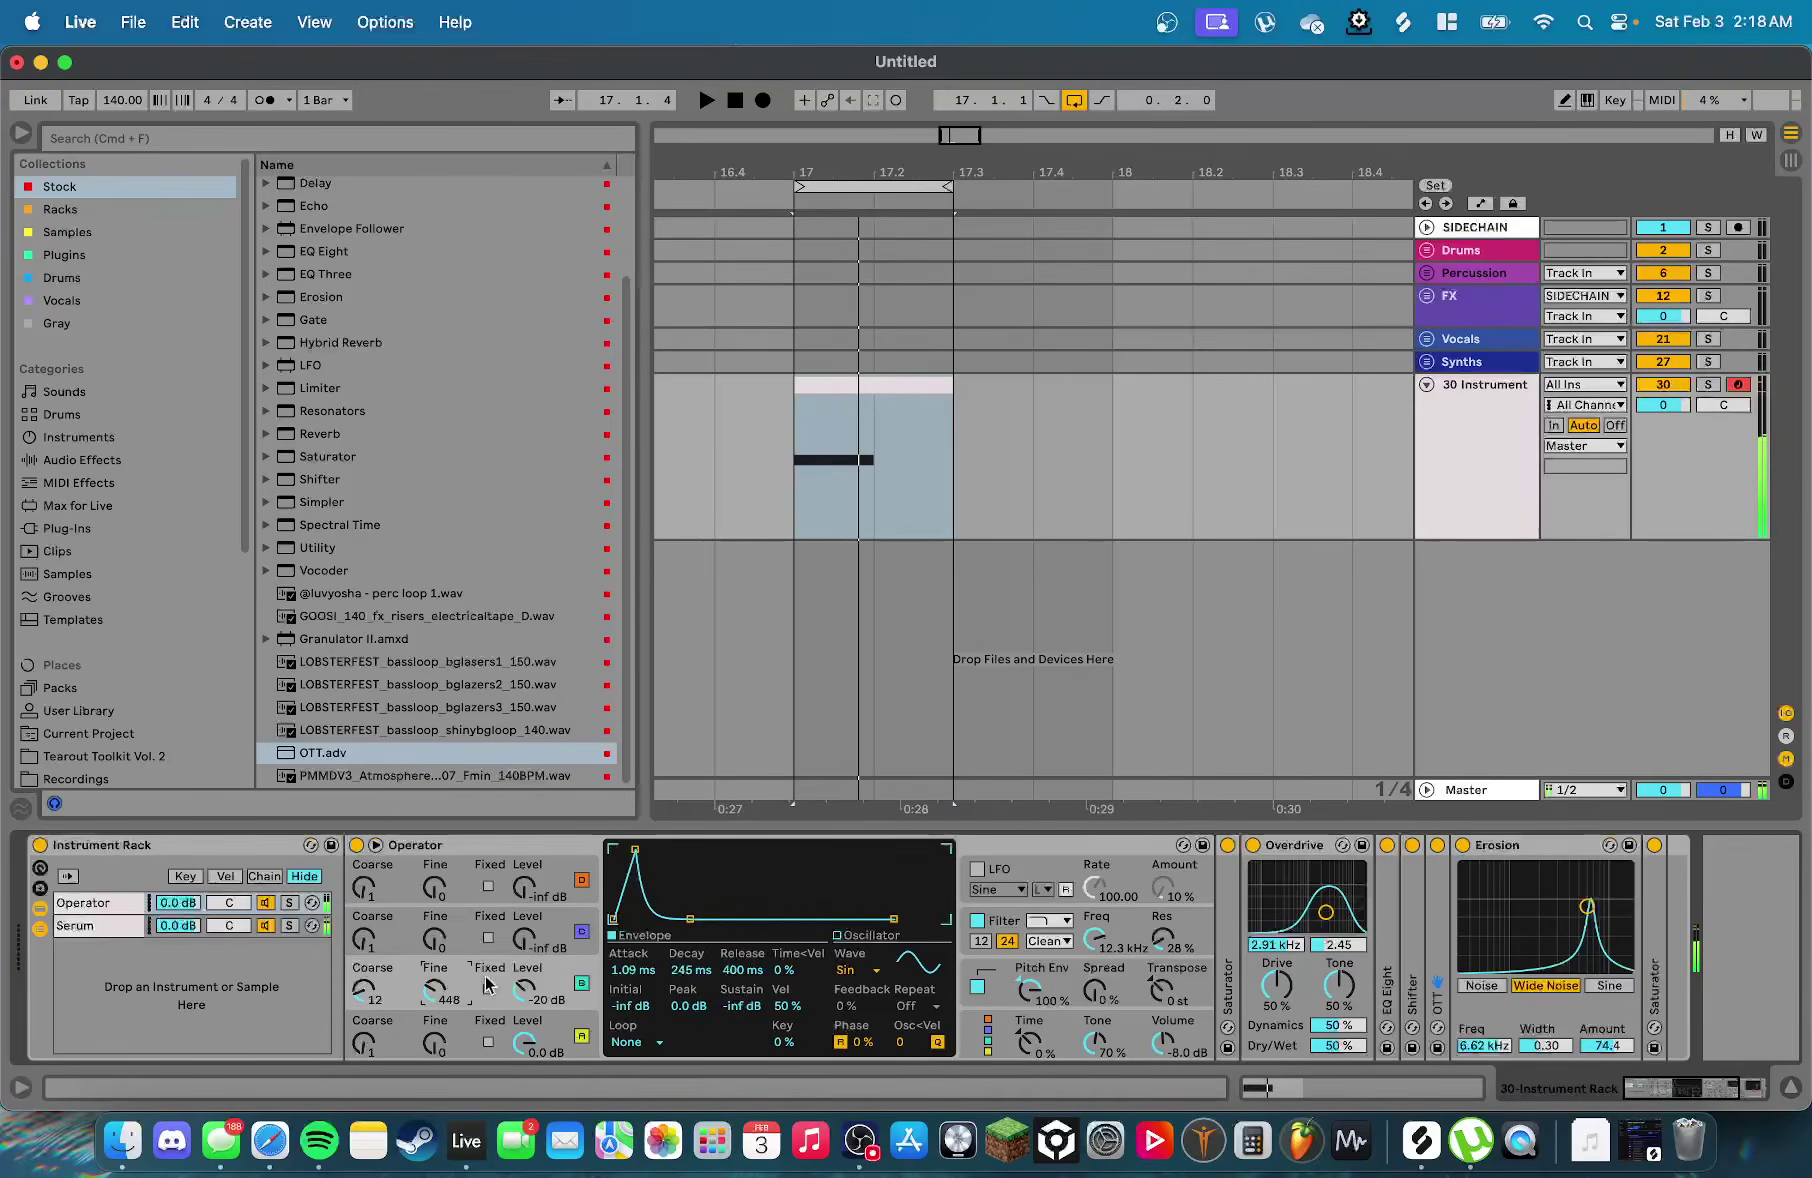
{"action": "mouse_move", "coordinate": [620, 972]}
{"action": "left_mouse_down"}
{"action": "mouse_move", "coordinate": [620, 930]}
{"action": "mouse_move", "coordinate": [689, 950]}
{"action": "mouse_move", "coordinate": [632, 974]}
{"action": "left_mouse_up"}
Audition the loop repeatedly to judge the longer oscillator attacks
{"action": "key", "text": "space"}
{"action": "key", "text": "space"}
{"action": "key", "text": "space"}
{"action": "key", "text": "space"}
{"action": "key", "text": "space"}
{"action": "key", "text": "space"}
{"action": "key", "text": "space"}
{"action": "key", "text": "space"}
{"action": "key", "text": "space"}
{"action": "key", "text": "space"}
{"action": "key", "text": "space"}
{"action": "key", "text": "space"}
{"action": "key", "text": "space"}
{"action": "key", "text": "space"}
{"action": "key", "text": "space"}
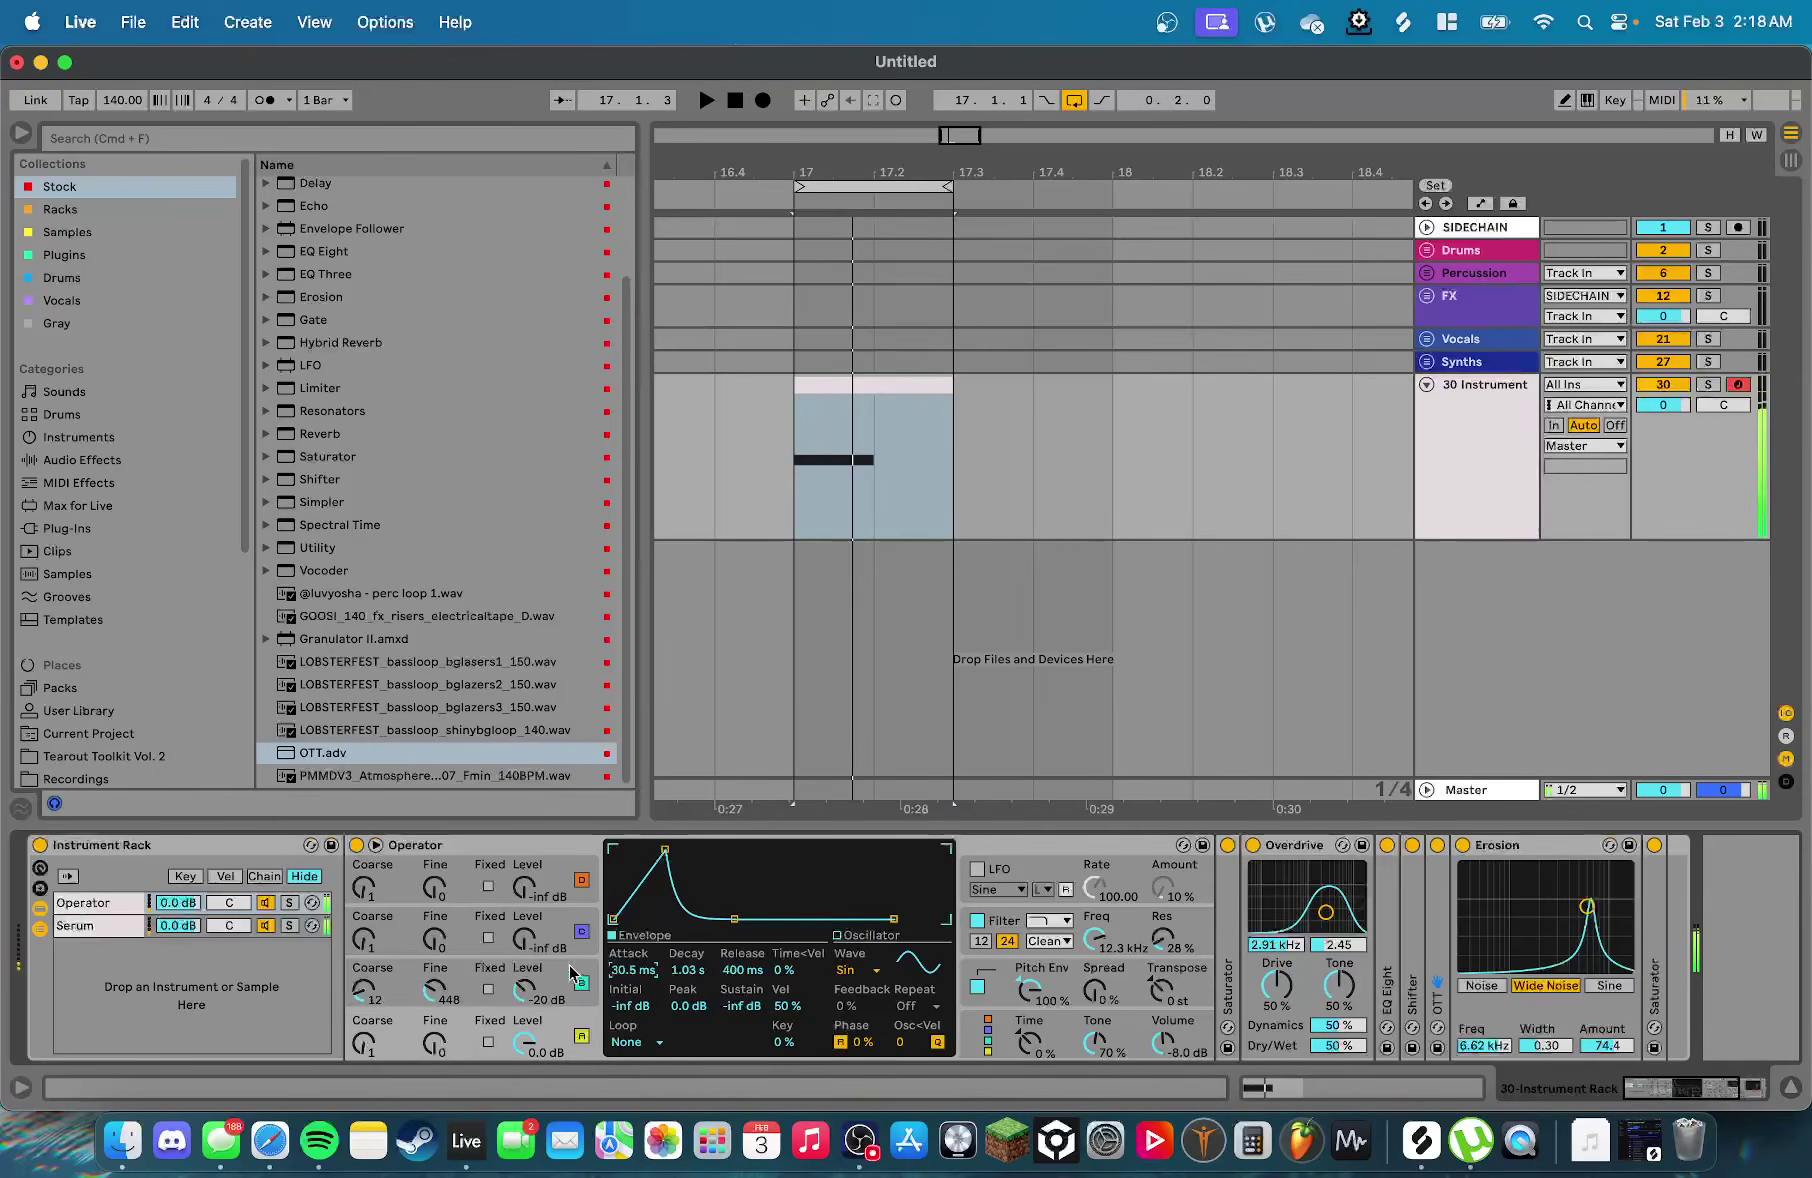
Show the Instrument Rack's macro controls and add a Hybrid Reverb after the last Saturator in the Operator chain
{"action": "left_click", "coordinate": [40, 868]}
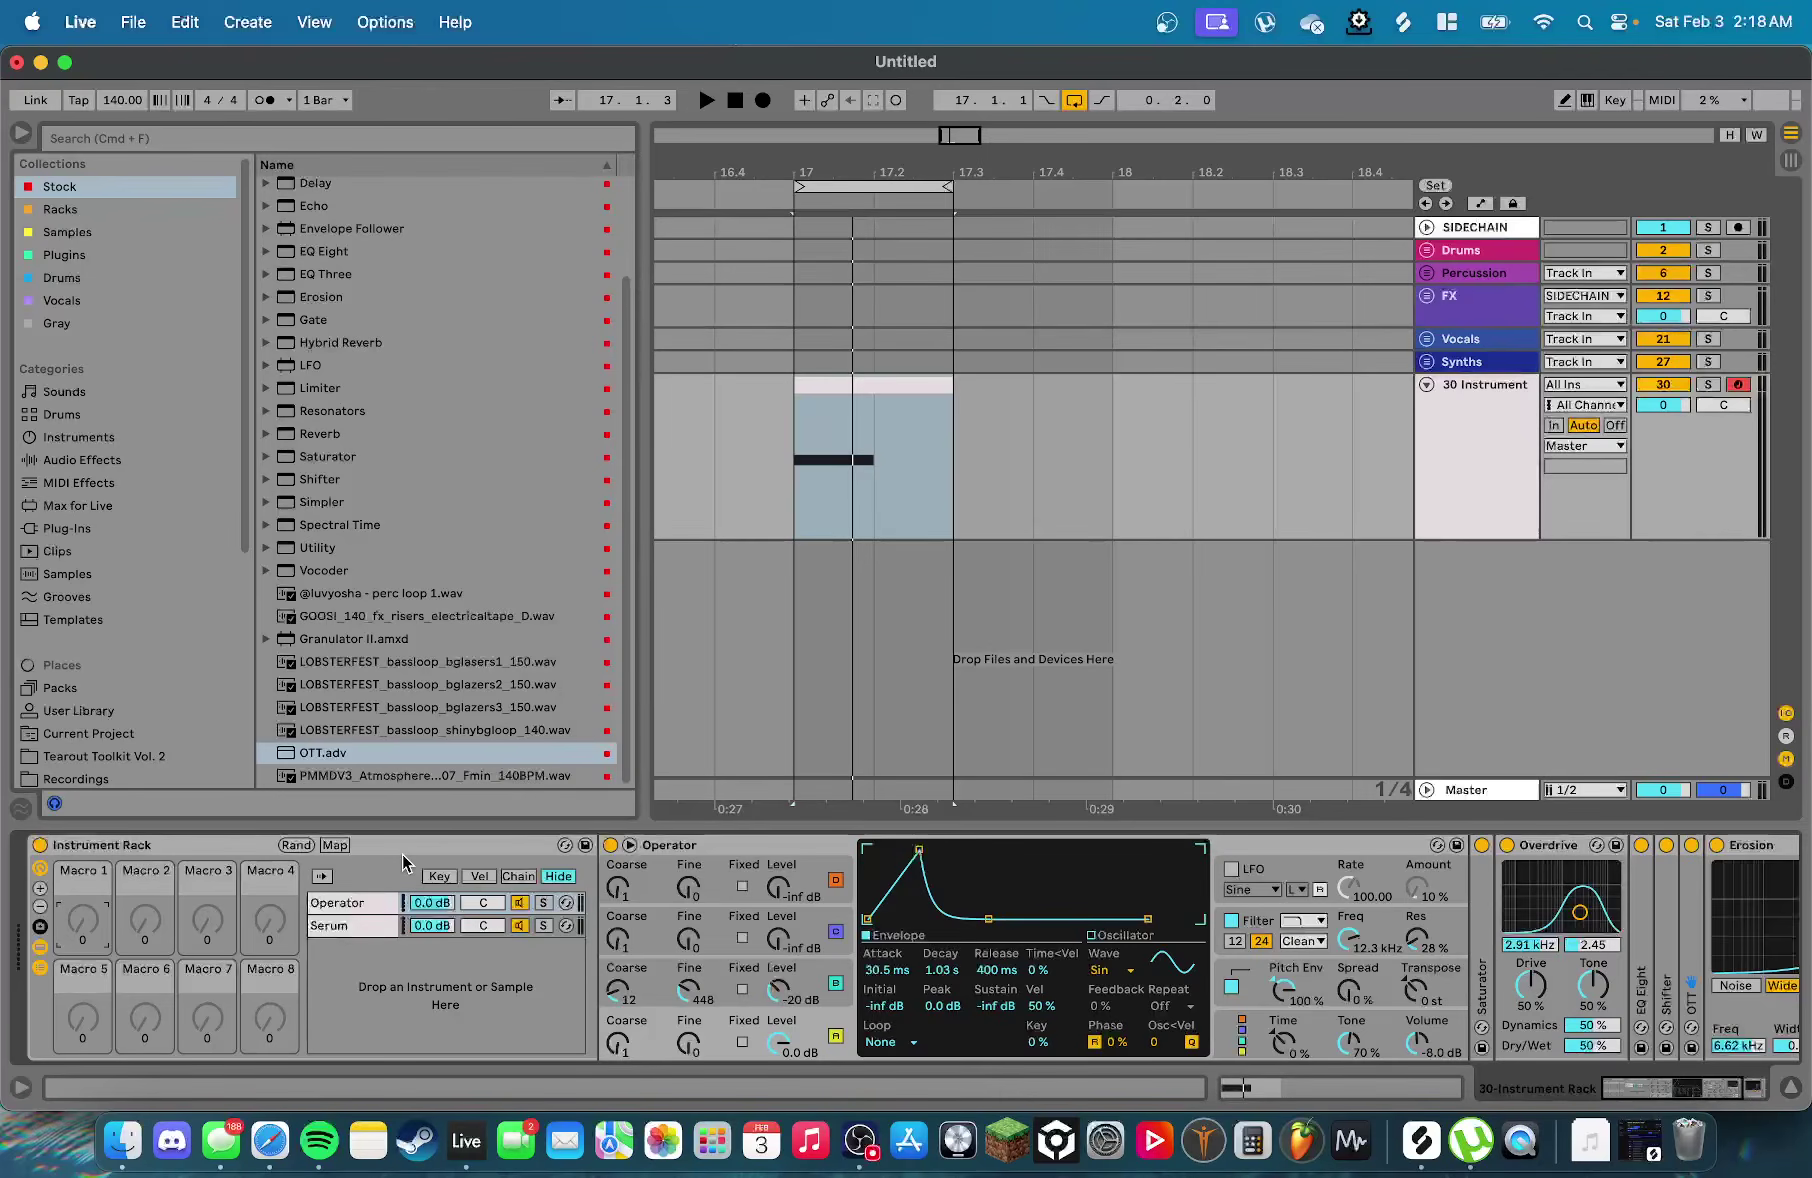
{"action": "key", "text": "z"}
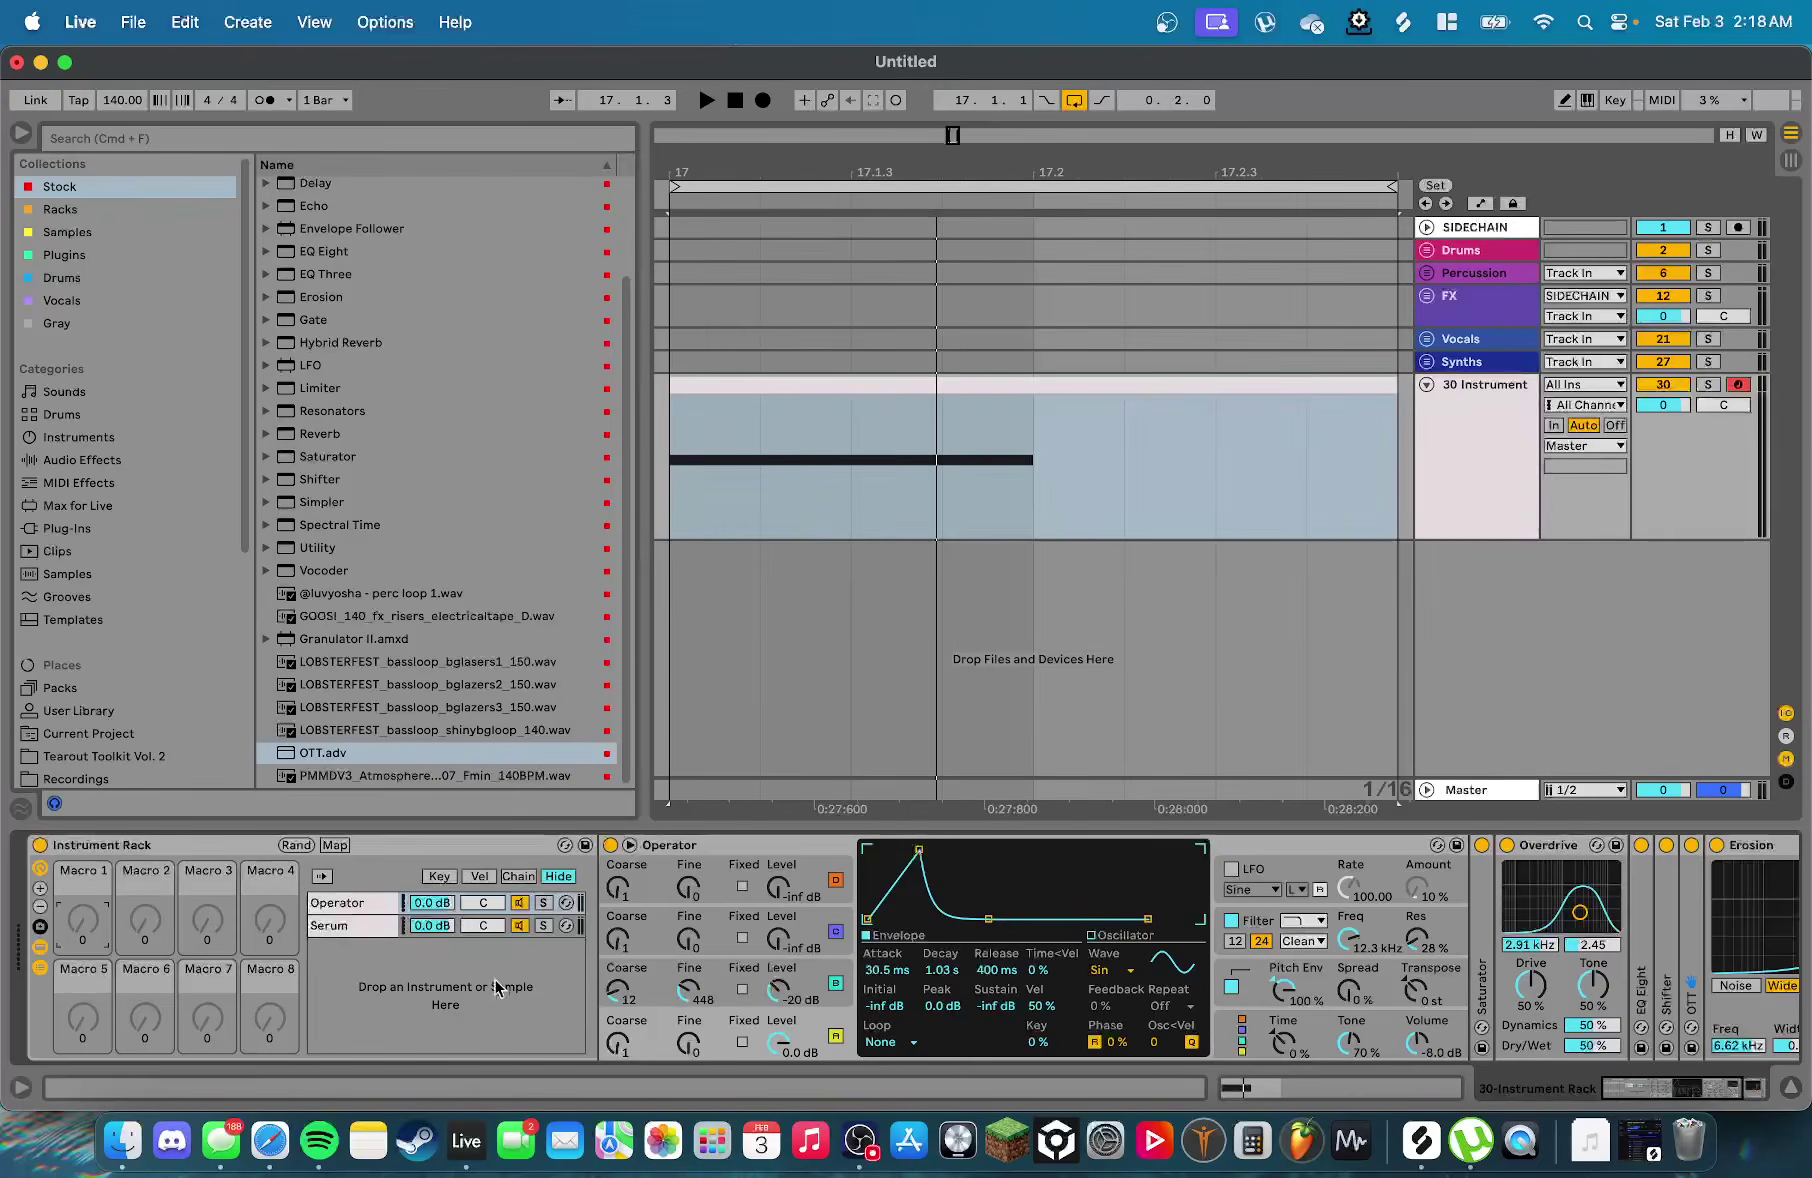
{"action": "scroll", "coordinate": [503, 986], "scroll_direction": "right", "scroll_amount": 5}
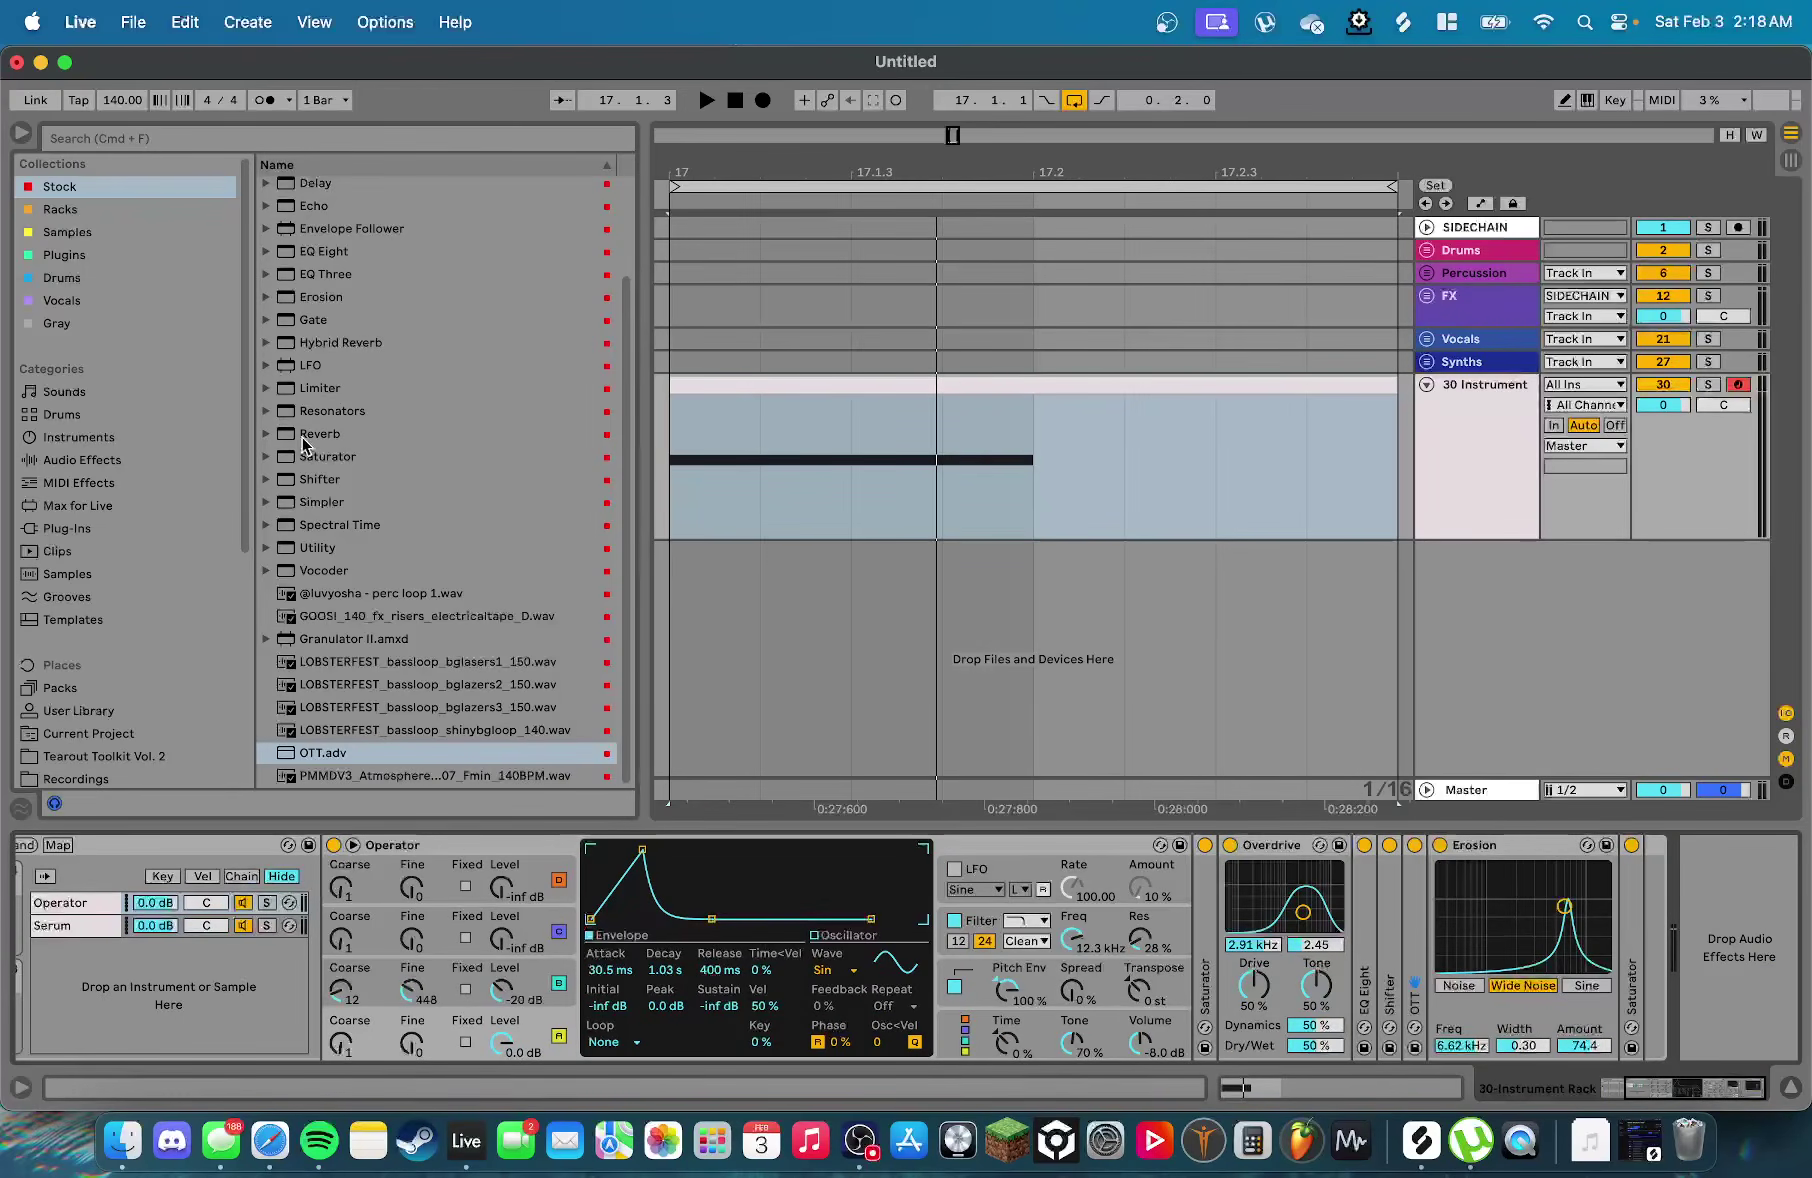
{"action": "scroll", "coordinate": [378, 466], "scroll_direction": "up", "scroll_amount": 3}
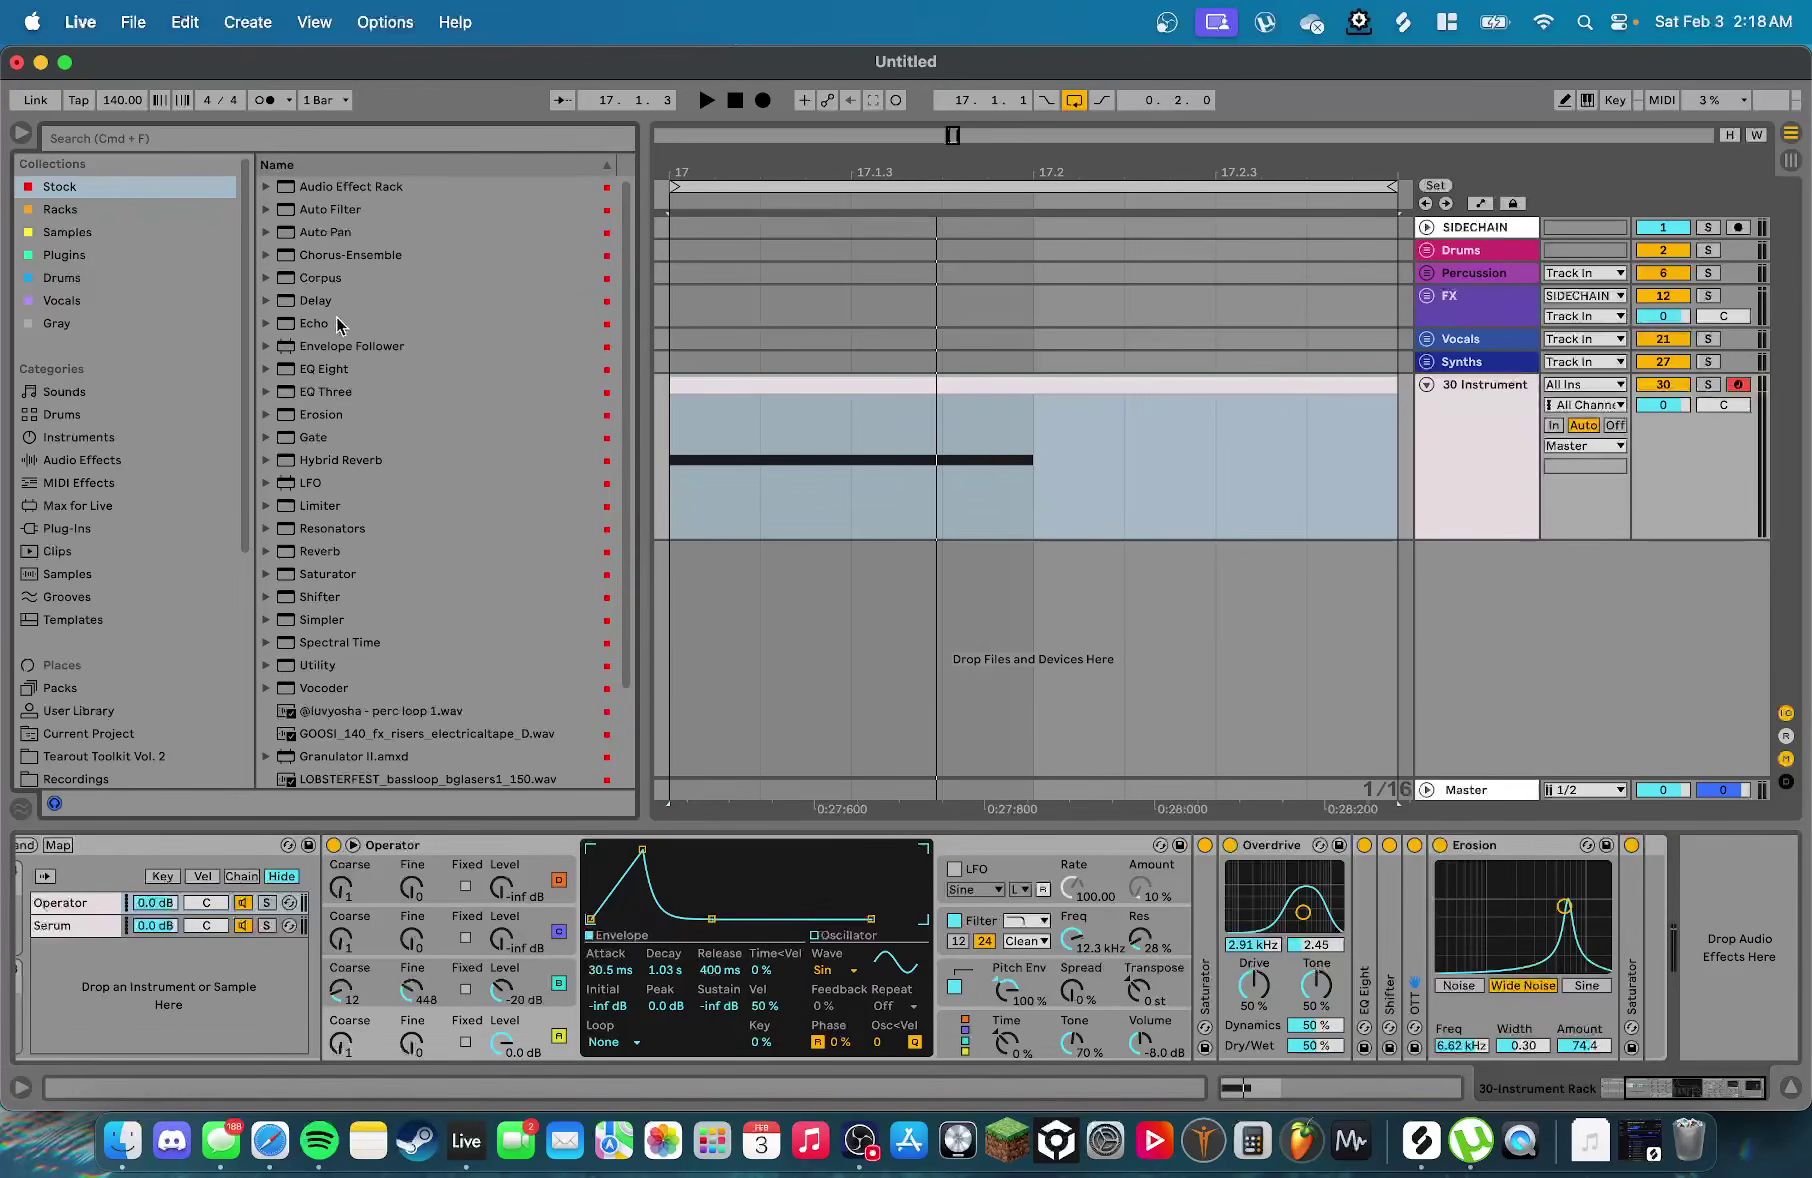
{"action": "scroll", "coordinate": [360, 250], "scroll_direction": "down", "scroll_amount": 3}
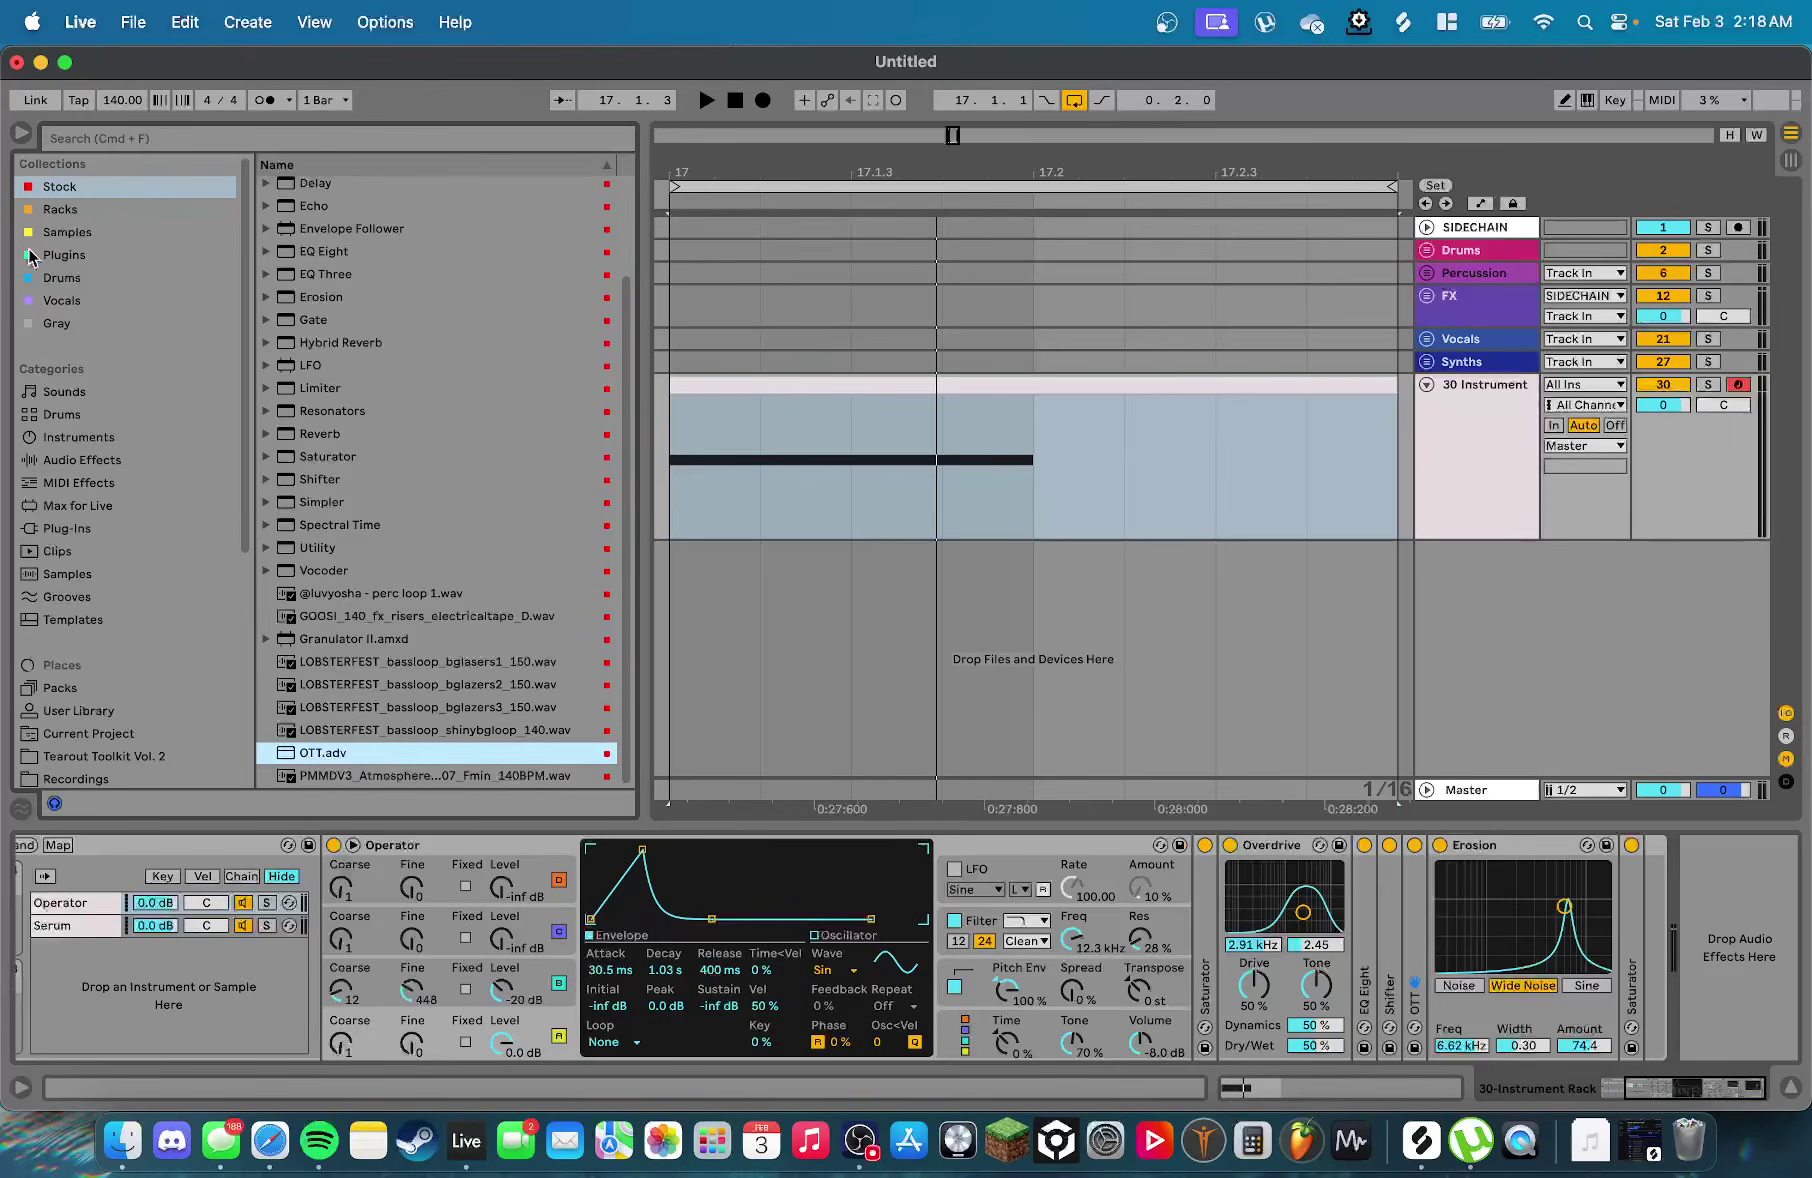
{"action": "left_click", "coordinate": [62, 210]}
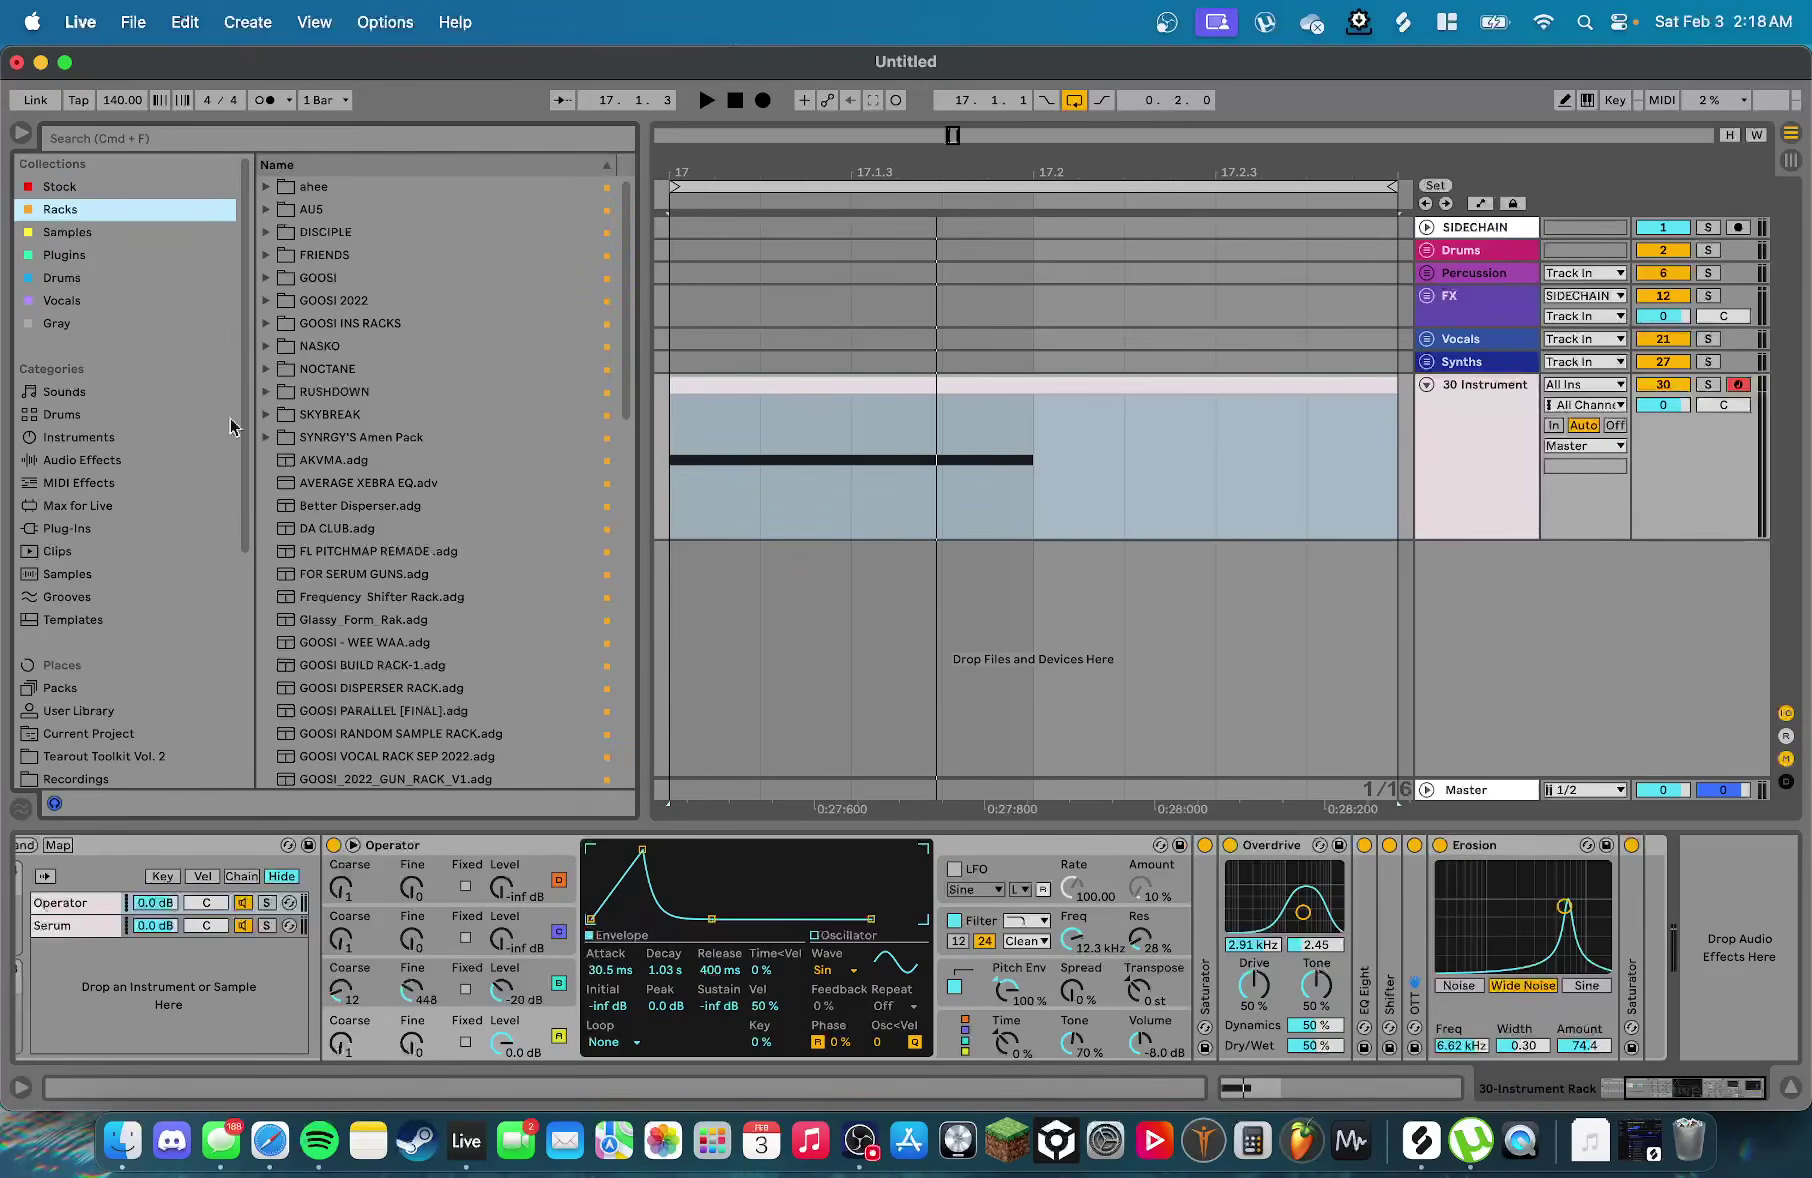
{"action": "scroll", "coordinate": [364, 490], "scroll_direction": "down", "scroll_amount": 2}
{"action": "left_click", "coordinate": [100, 438]}
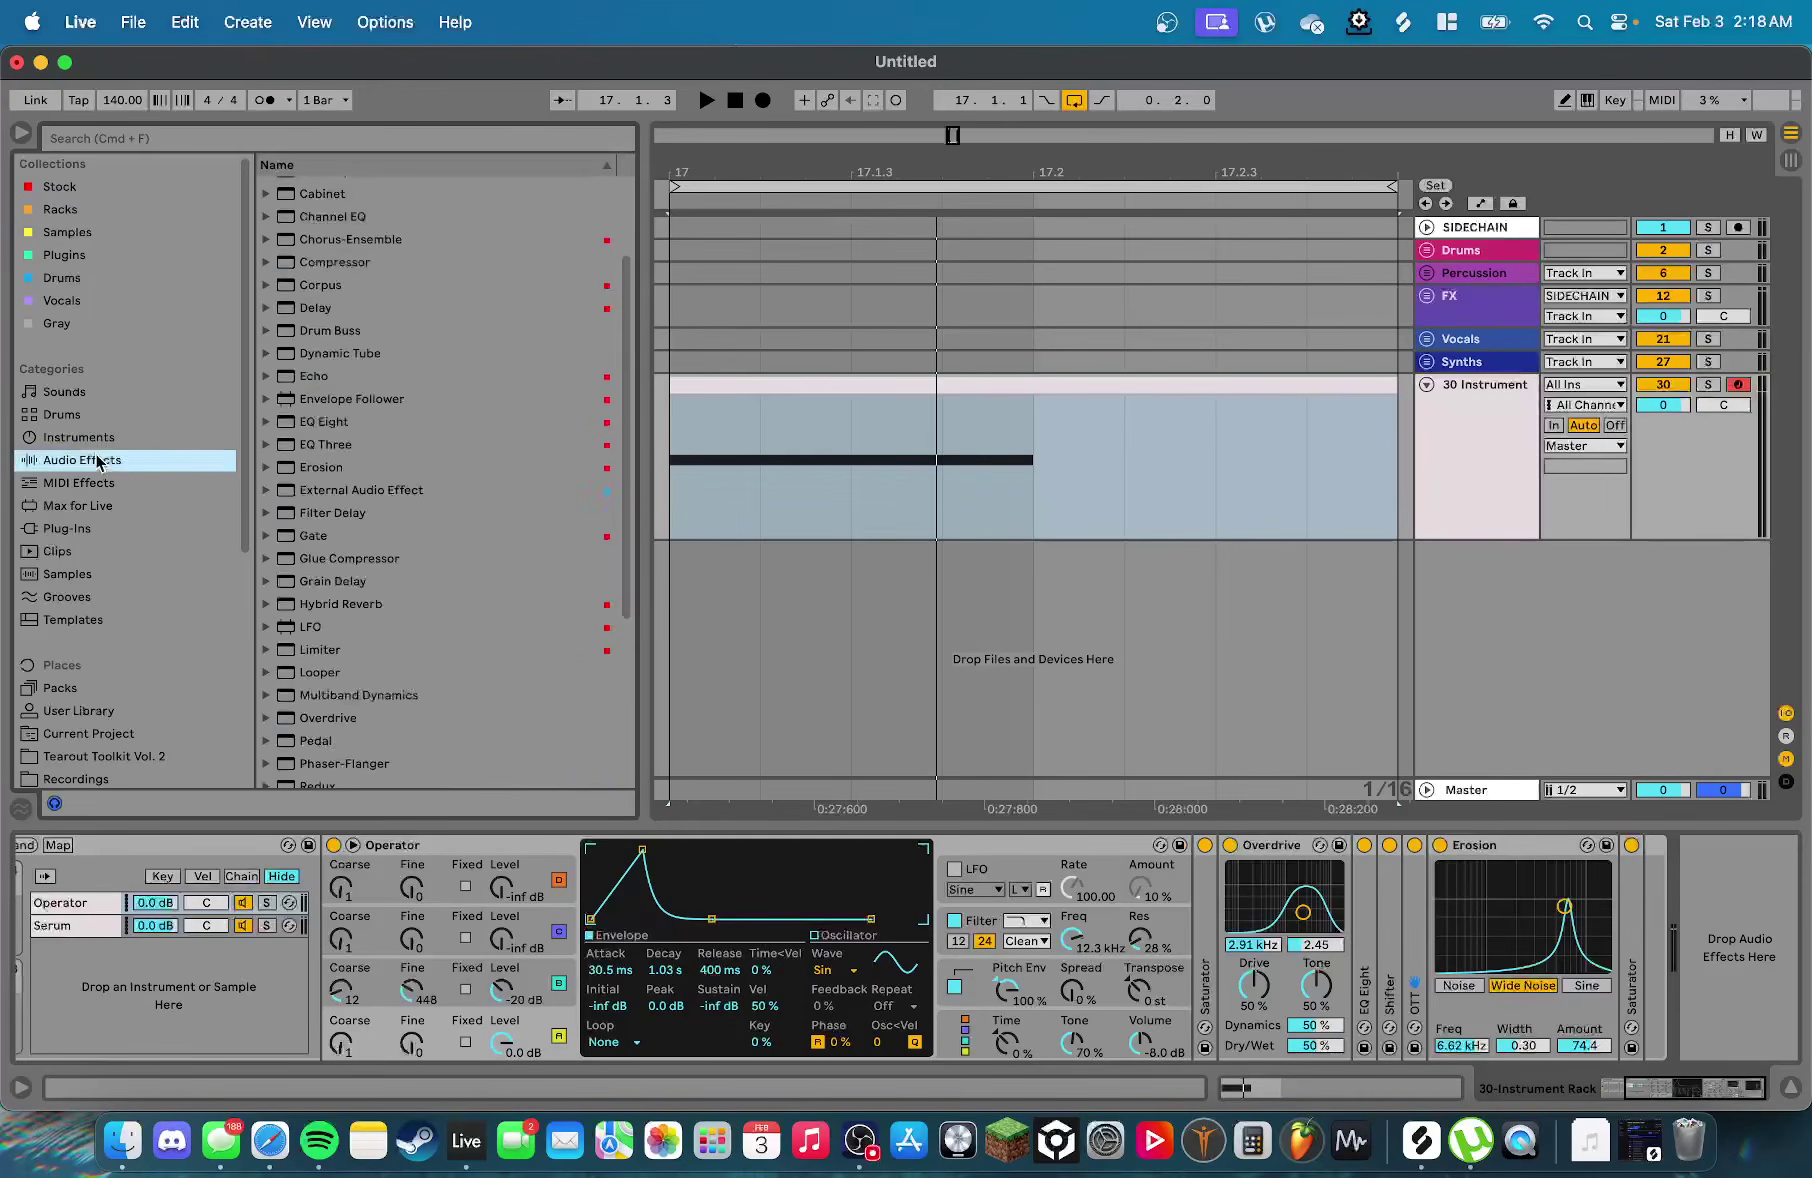
{"action": "left_click", "coordinate": [149, 462]}
{"action": "scroll", "coordinate": [392, 478], "scroll_direction": "down", "scroll_amount": 5}
{"action": "left_click_drag", "start_coordinate": [395, 479], "coordinate": [1668, 915]}
Load the Large Gated Snare impulse from Made for Drums in Hybrid Reverb and shorten the convolution decay to about 435 ms
{"action": "left_click", "coordinate": [1212, 1028]}
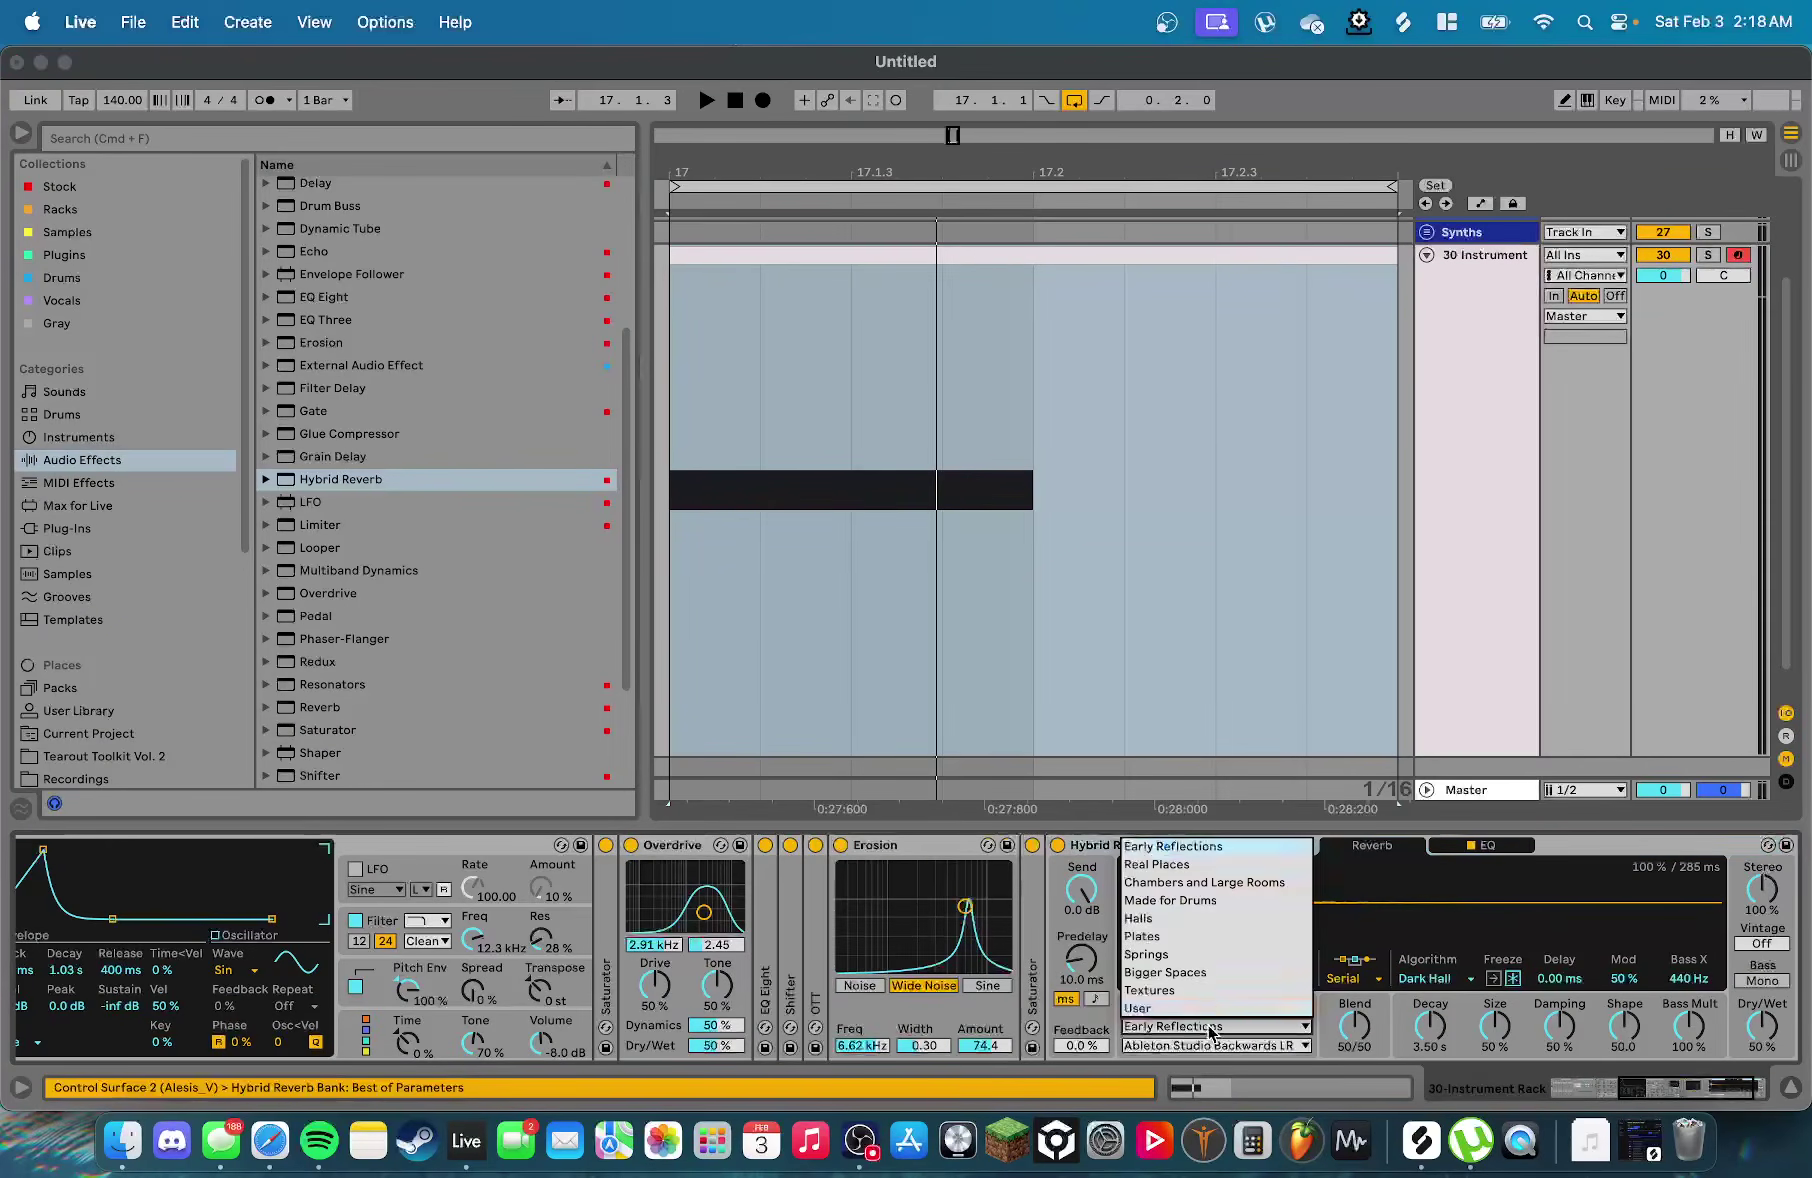
{"action": "left_click", "coordinate": [1189, 903]}
{"action": "left_click", "coordinate": [1165, 1045]}
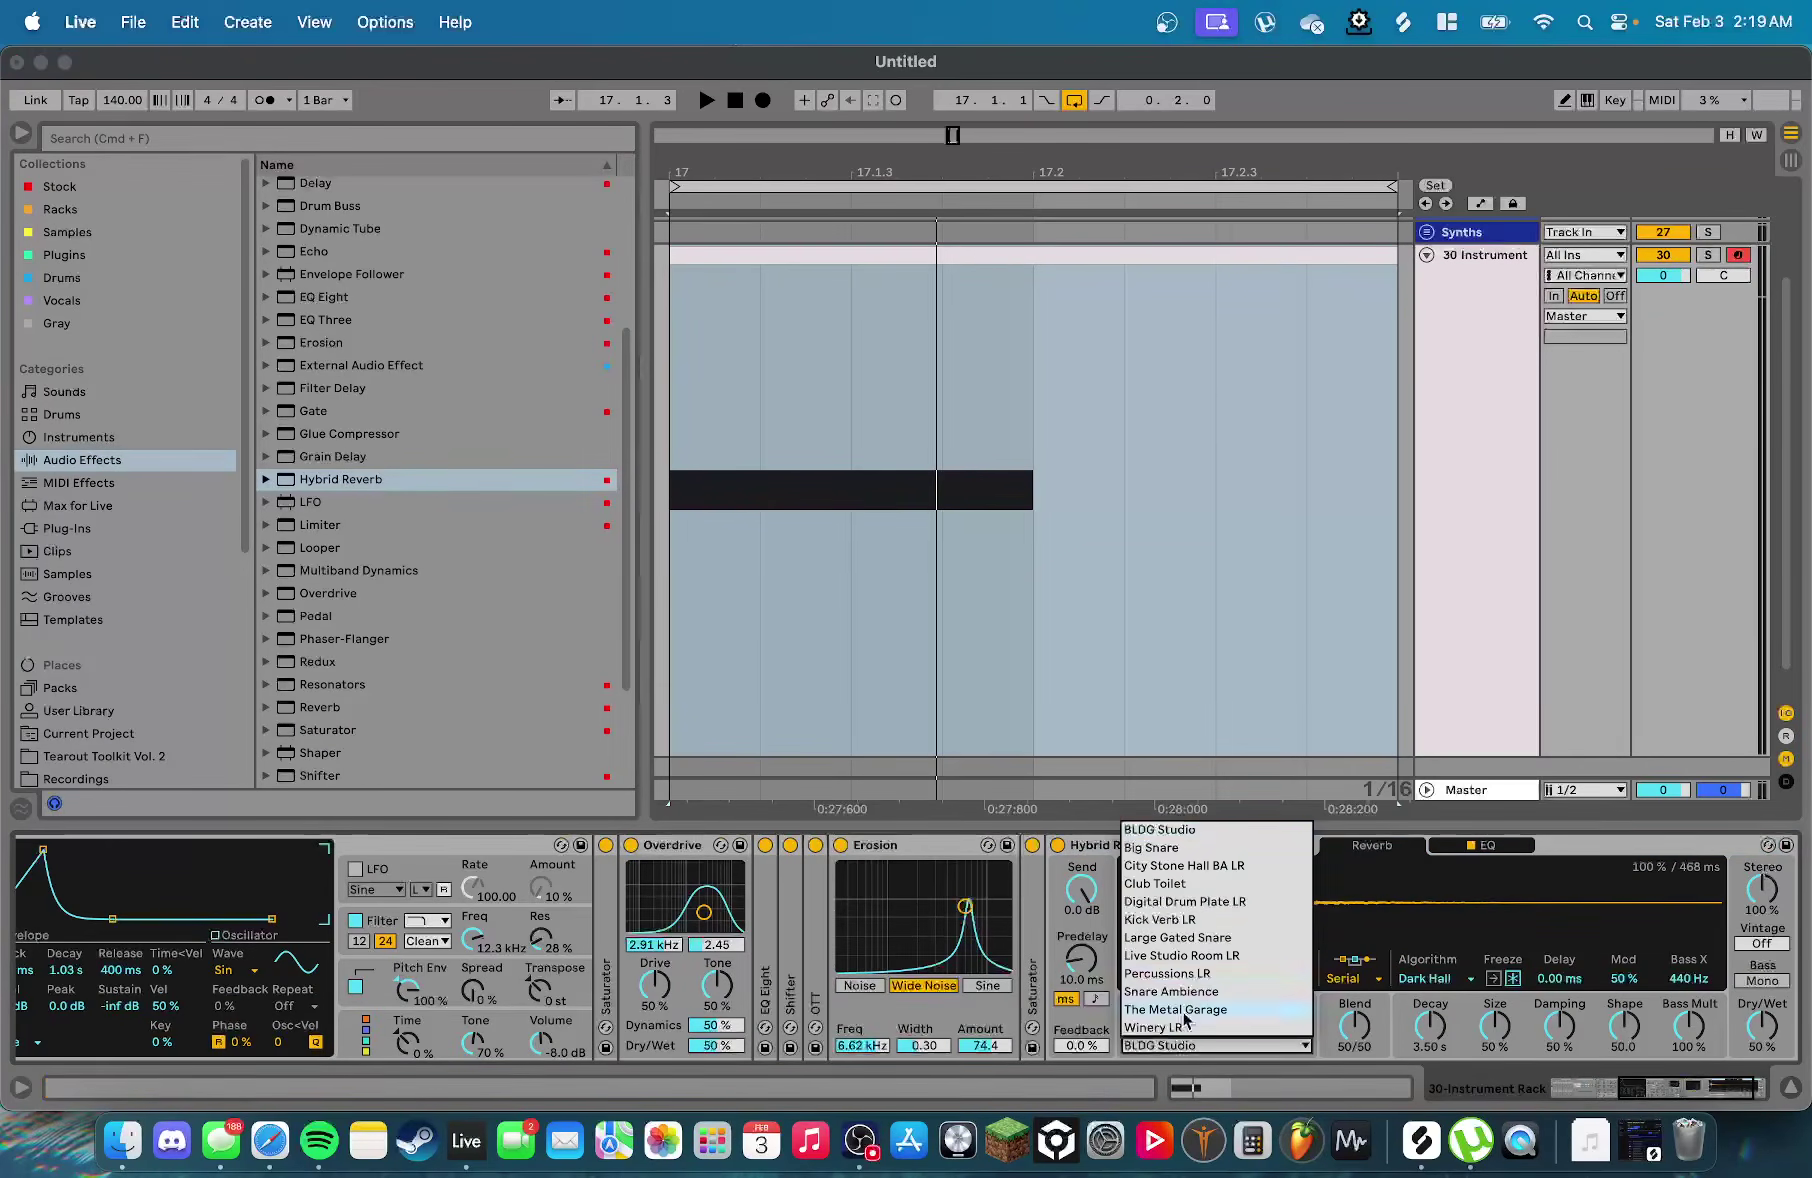
{"action": "left_click", "coordinate": [1213, 938]}
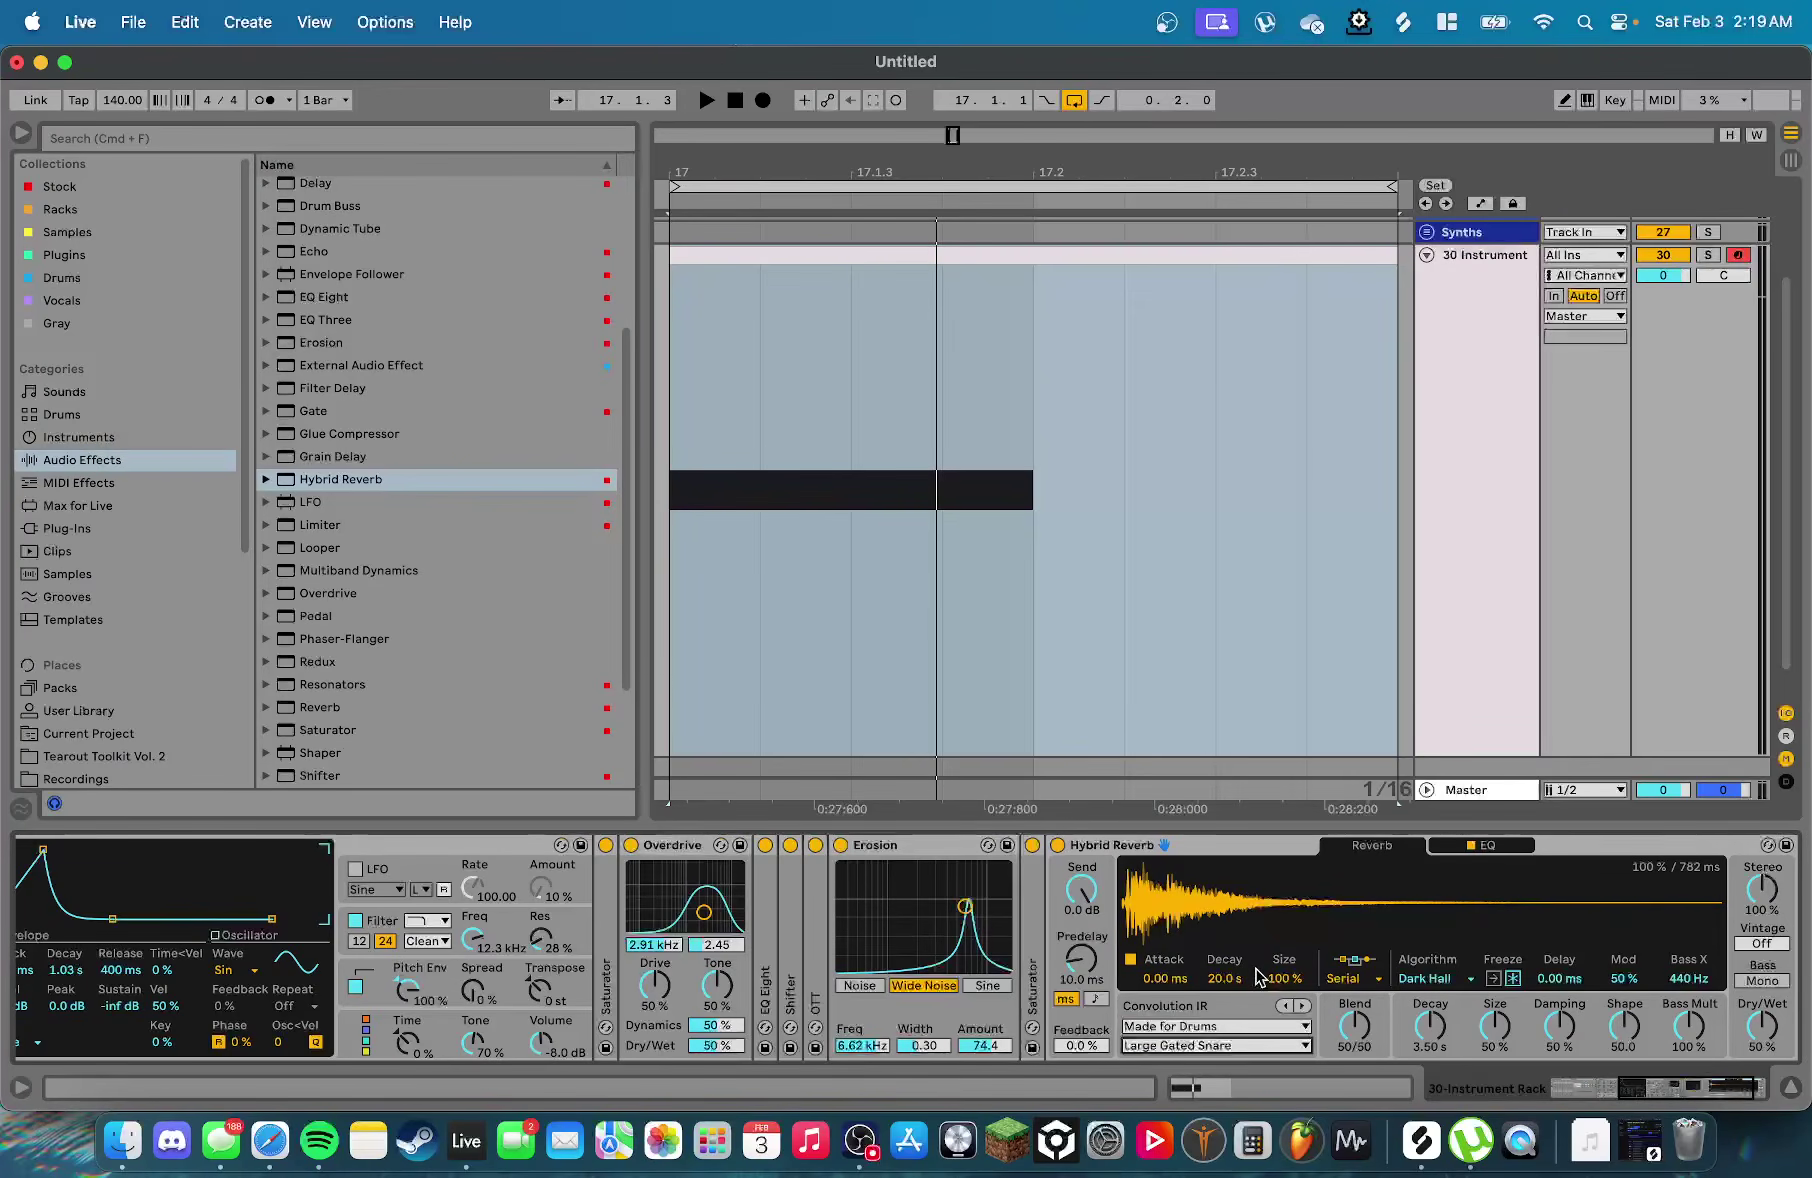
{"action": "left_click_drag", "start_coordinate": [1238, 983], "coordinate": [1238, 1040]}
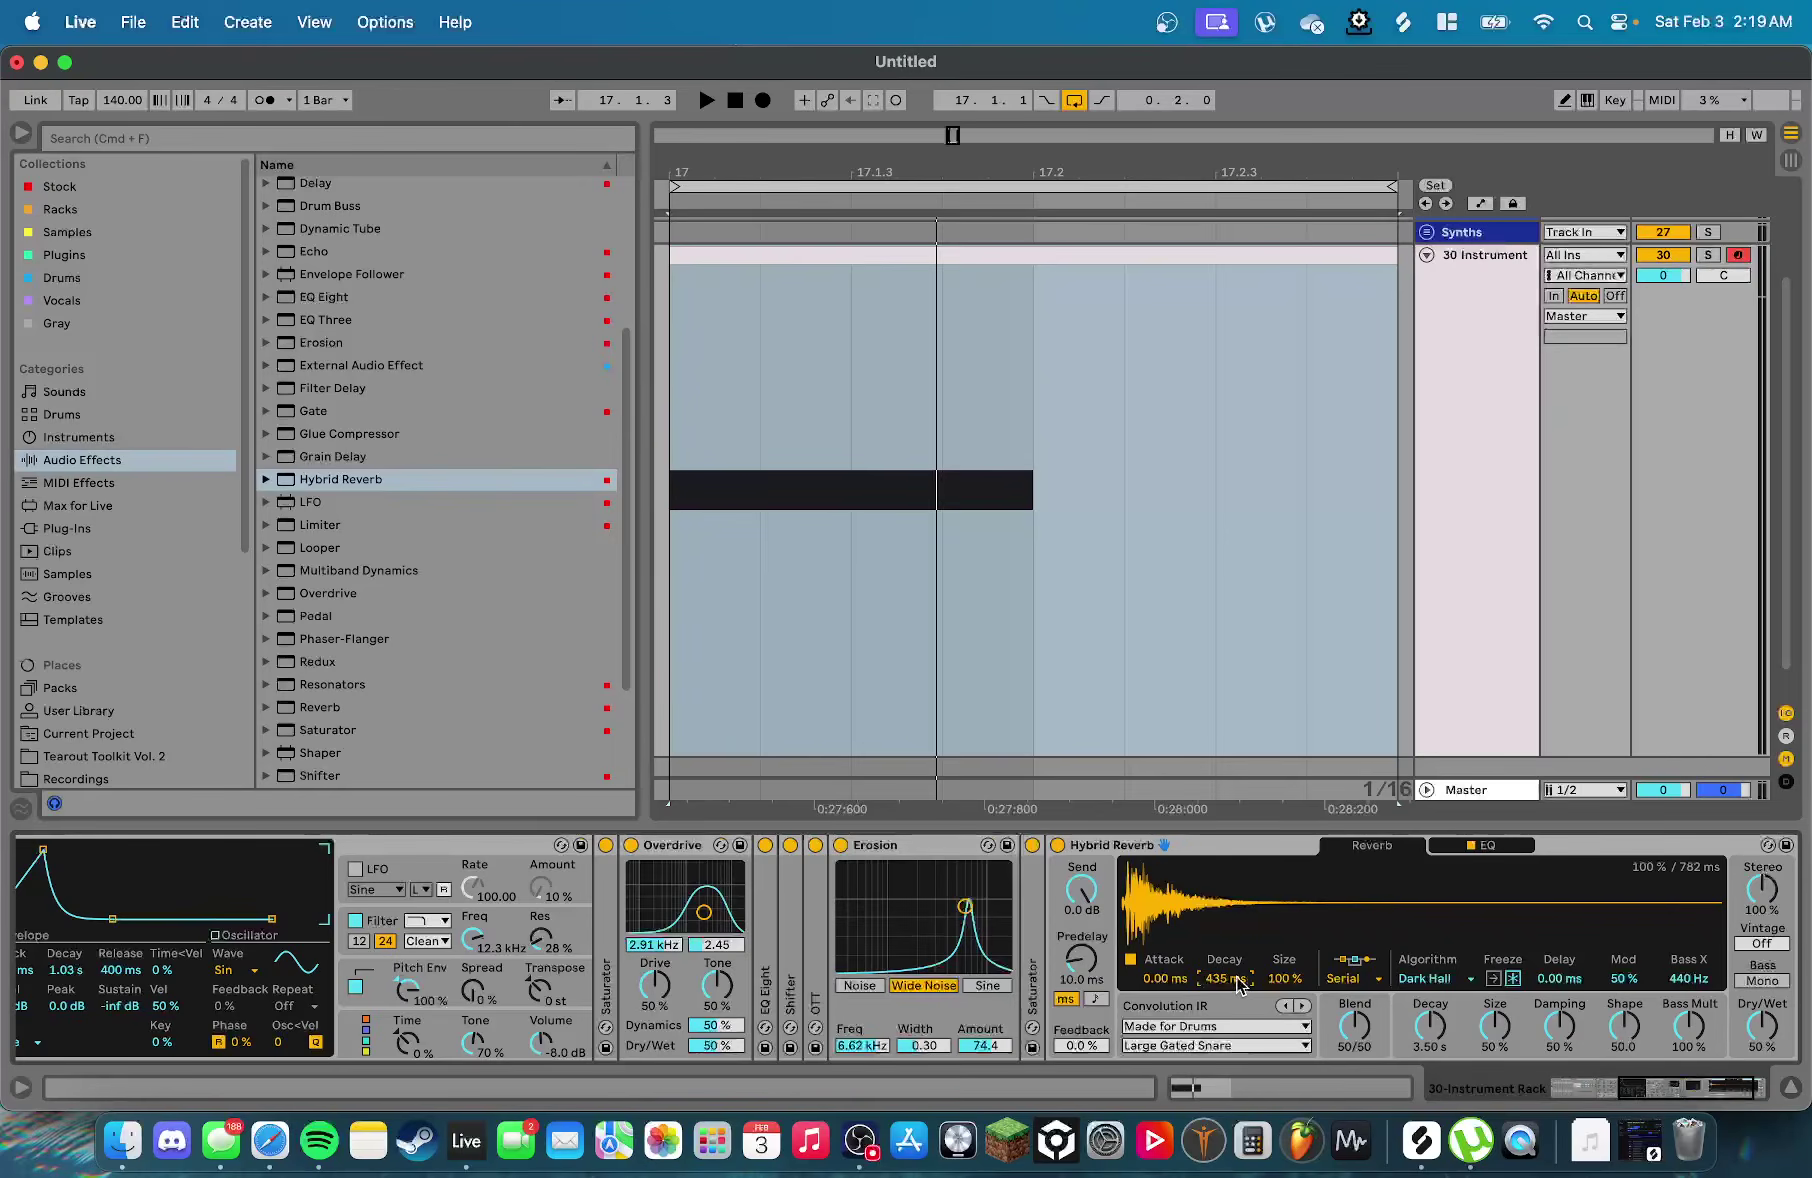
{"action": "key", "text": "space"}
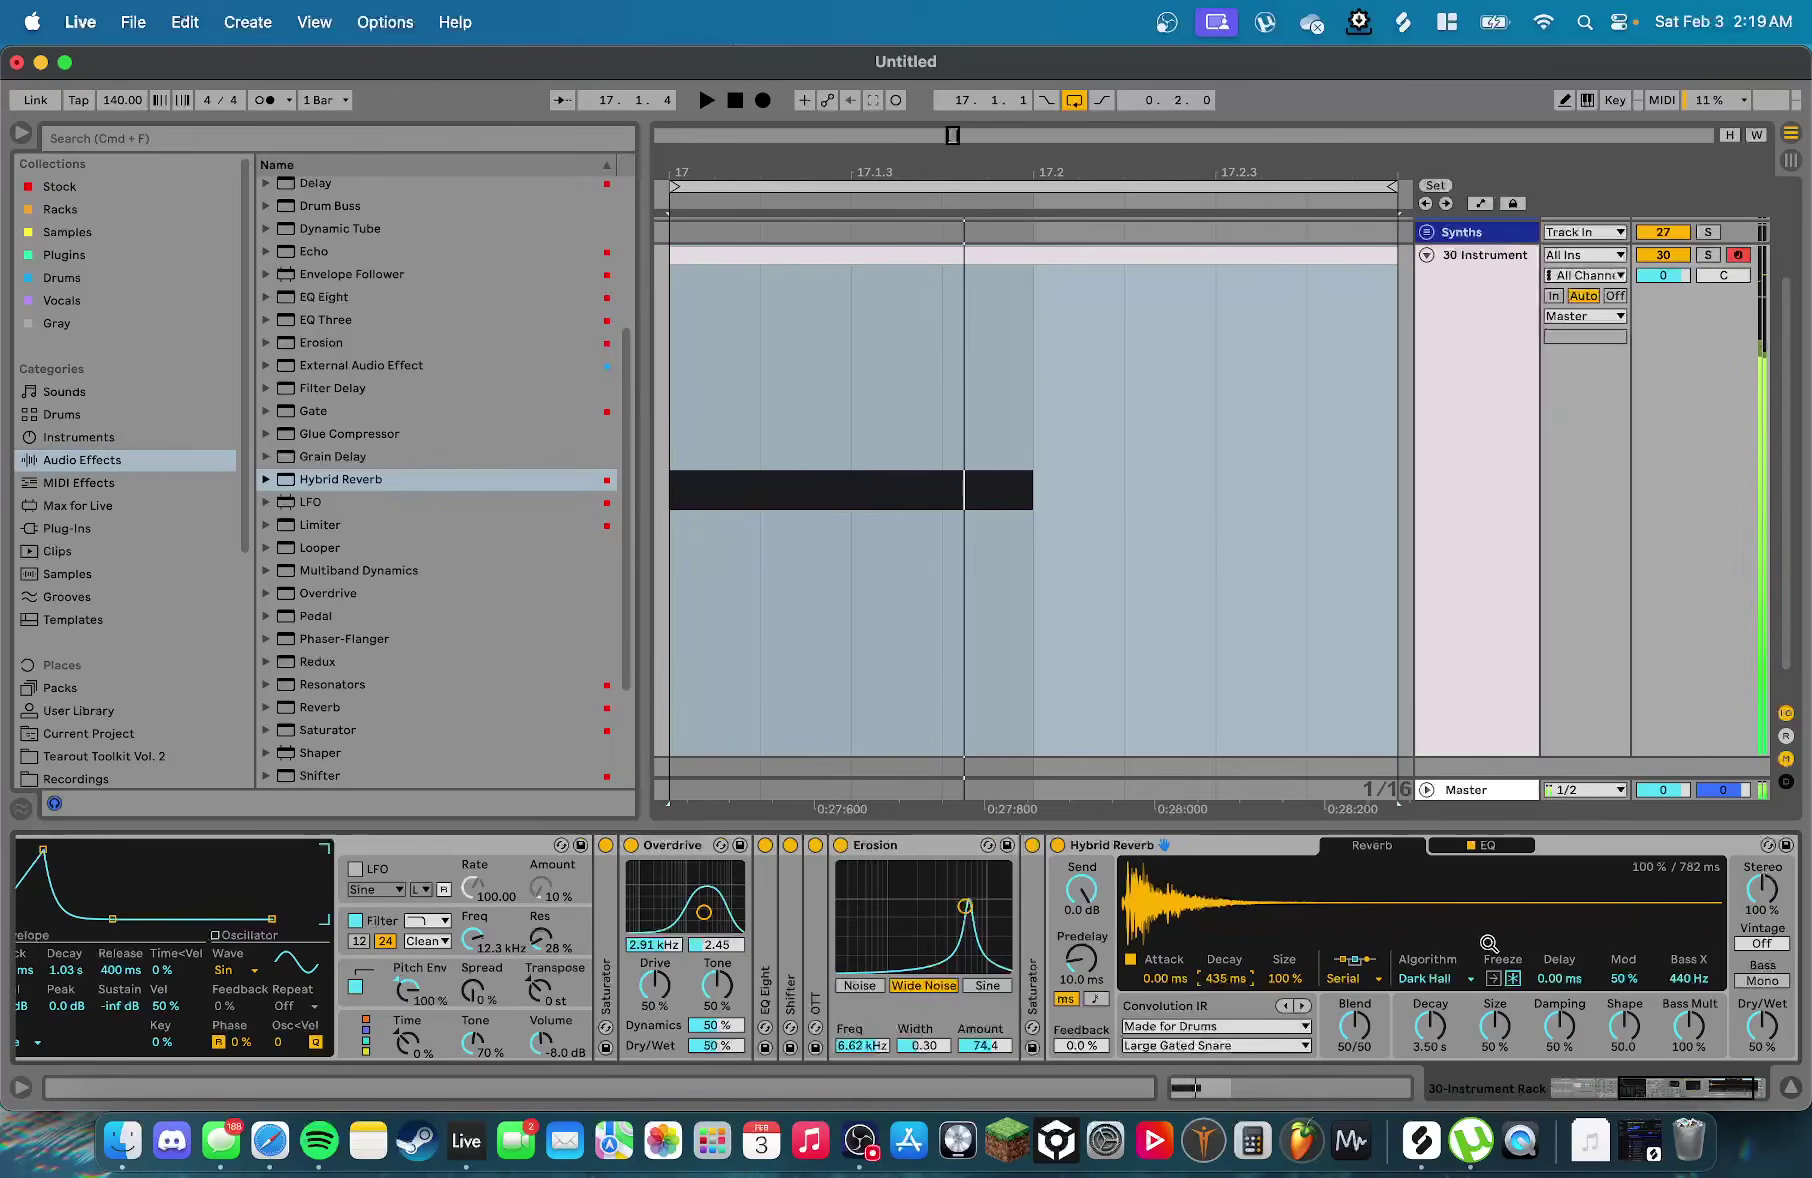
Switch Hybrid Reverb's routing to Convolution only and lower its Dry/Wet to about 32%
{"action": "left_click", "coordinate": [1350, 985]}
{"action": "left_click", "coordinate": [1355, 1057]}
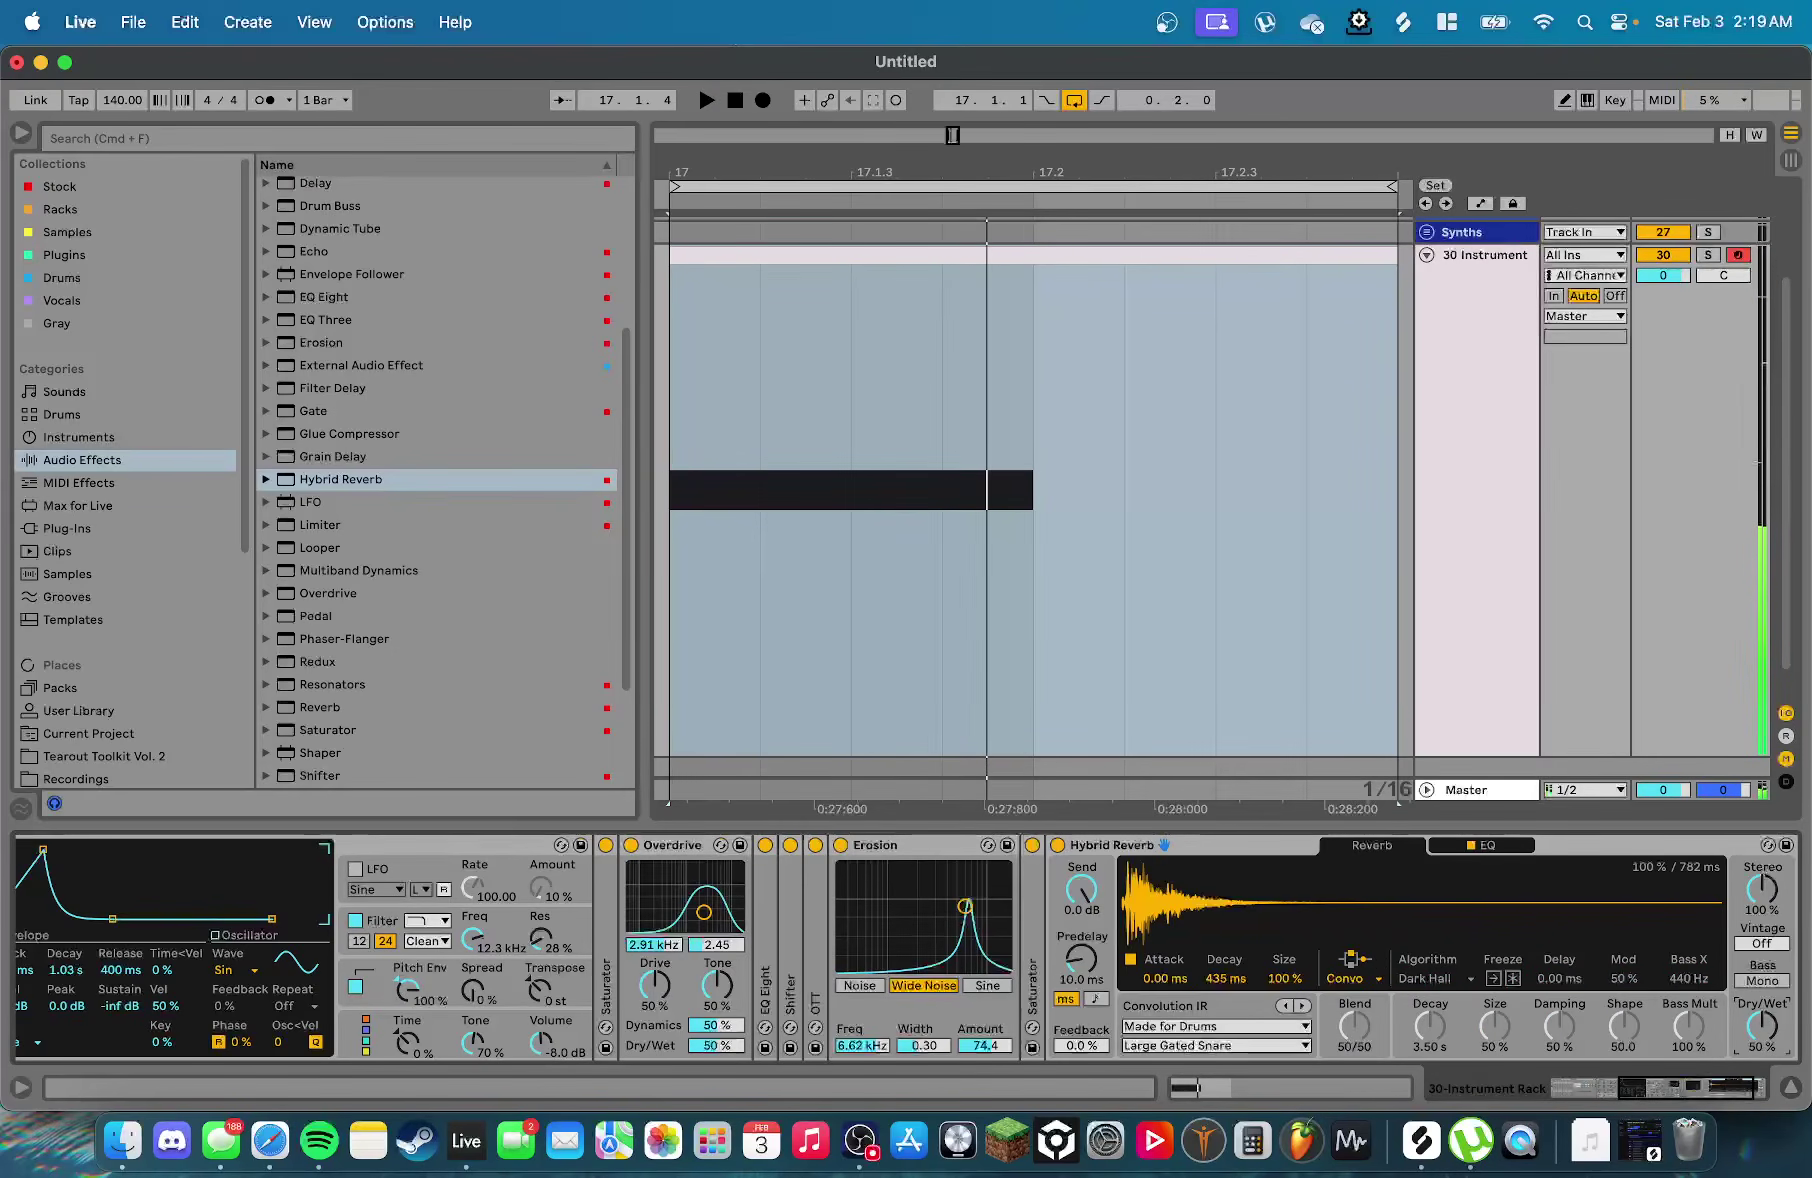
{"action": "left_click_drag", "start_coordinate": [1762, 1025], "coordinate": [1762, 1035]}
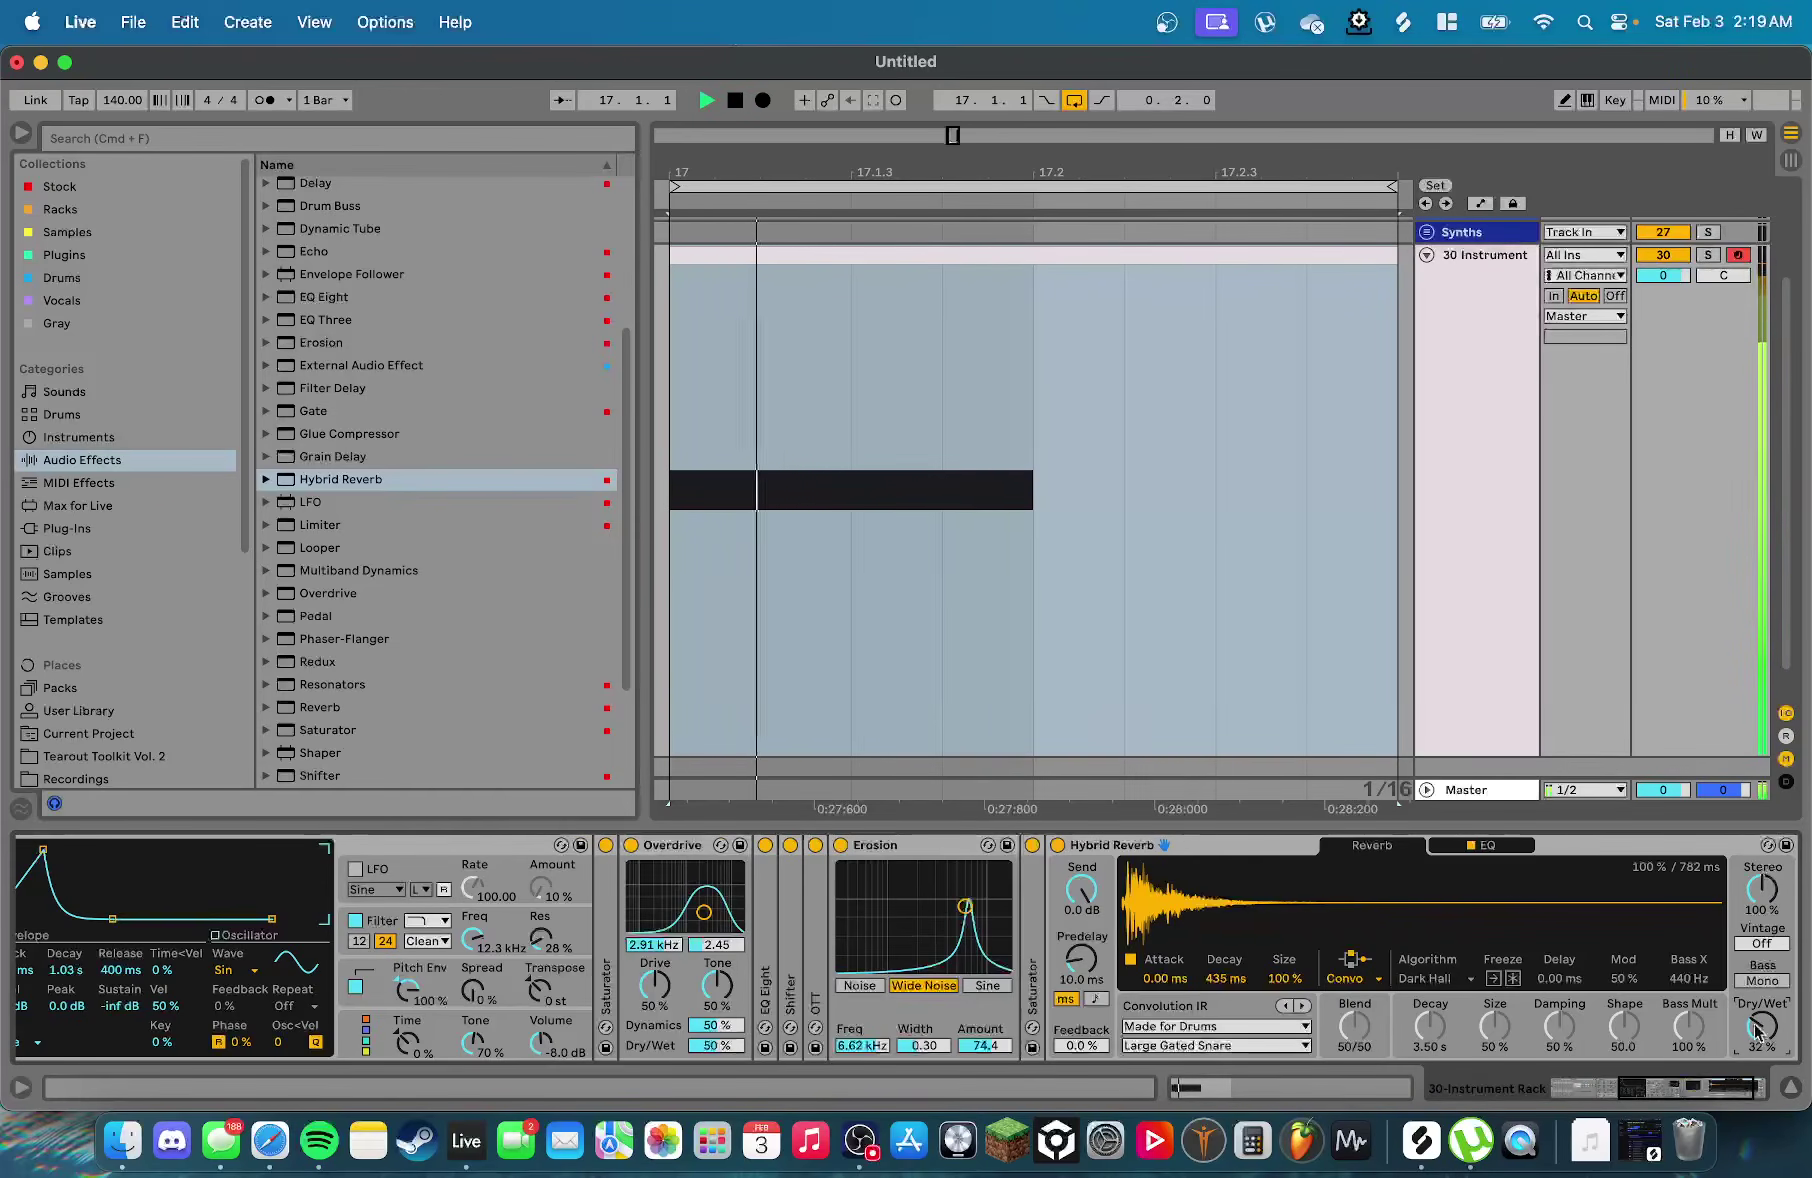
Add a low cut at about 399 Hz with an 18 dB slope in Hybrid Reverb's EQ and audition the loop
{"action": "left_click", "coordinate": [1480, 845]}
{"action": "key", "text": "space"}
{"action": "left_click_drag", "start_coordinate": [1240, 1005], "coordinate": [1391, 990]}
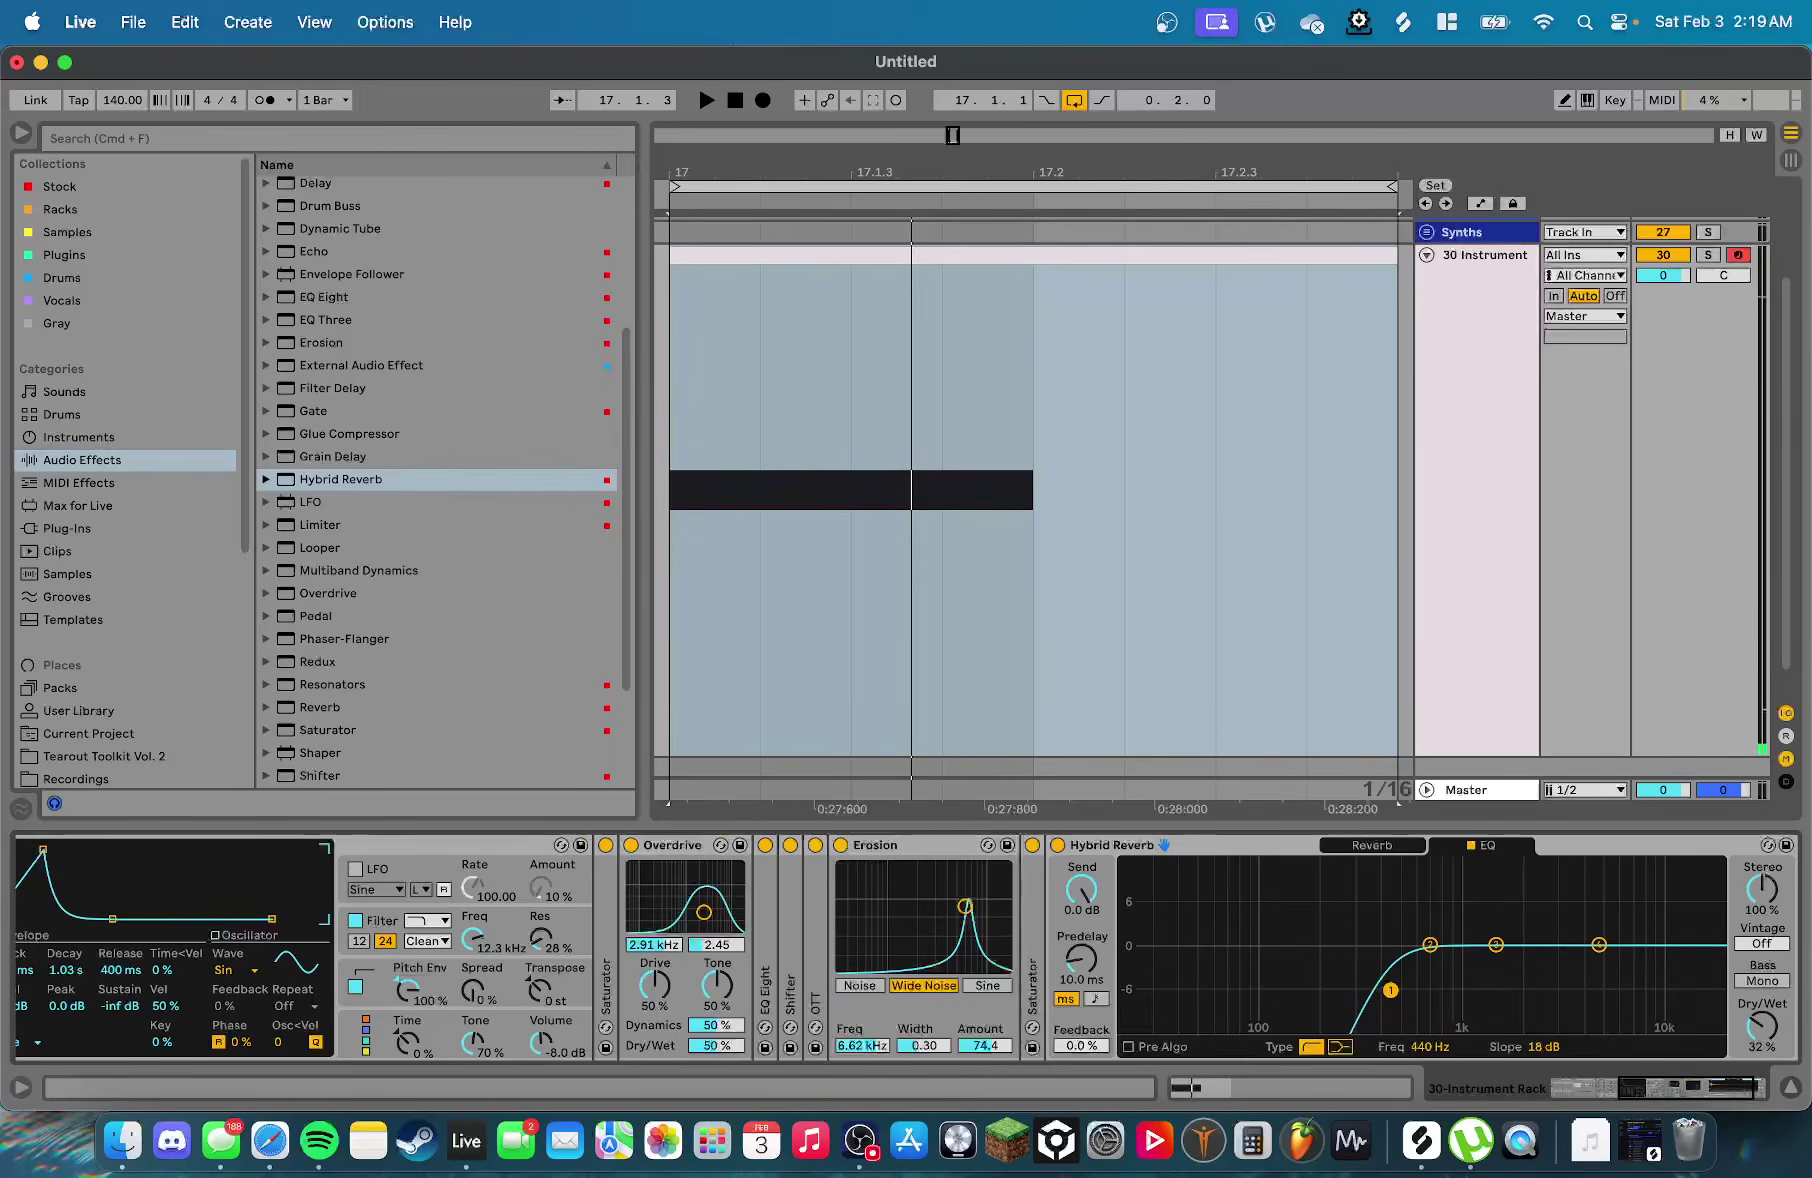
{"action": "key", "text": "space"}
{"action": "left_click", "coordinate": [1372, 845]}
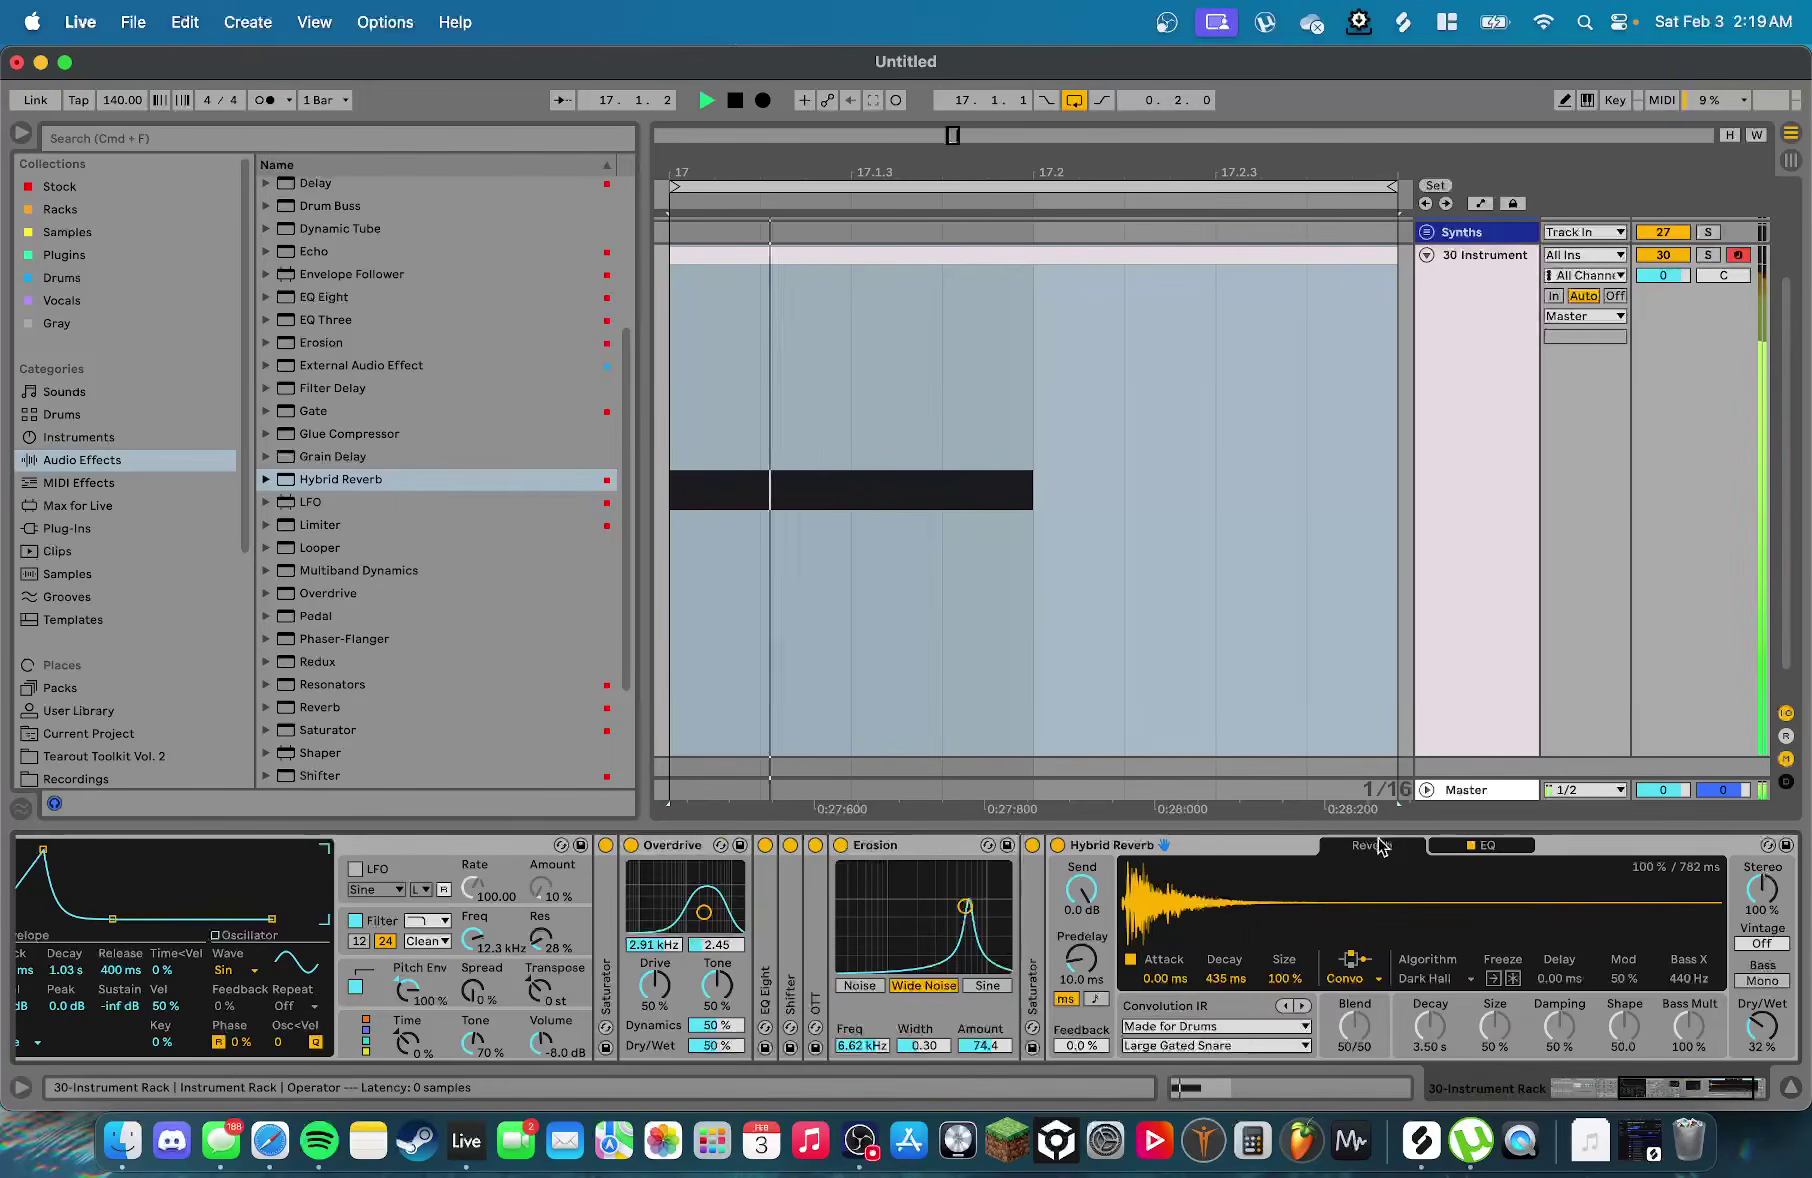
{"action": "left_click", "coordinate": [1480, 845]}
{"action": "key", "text": "space"}
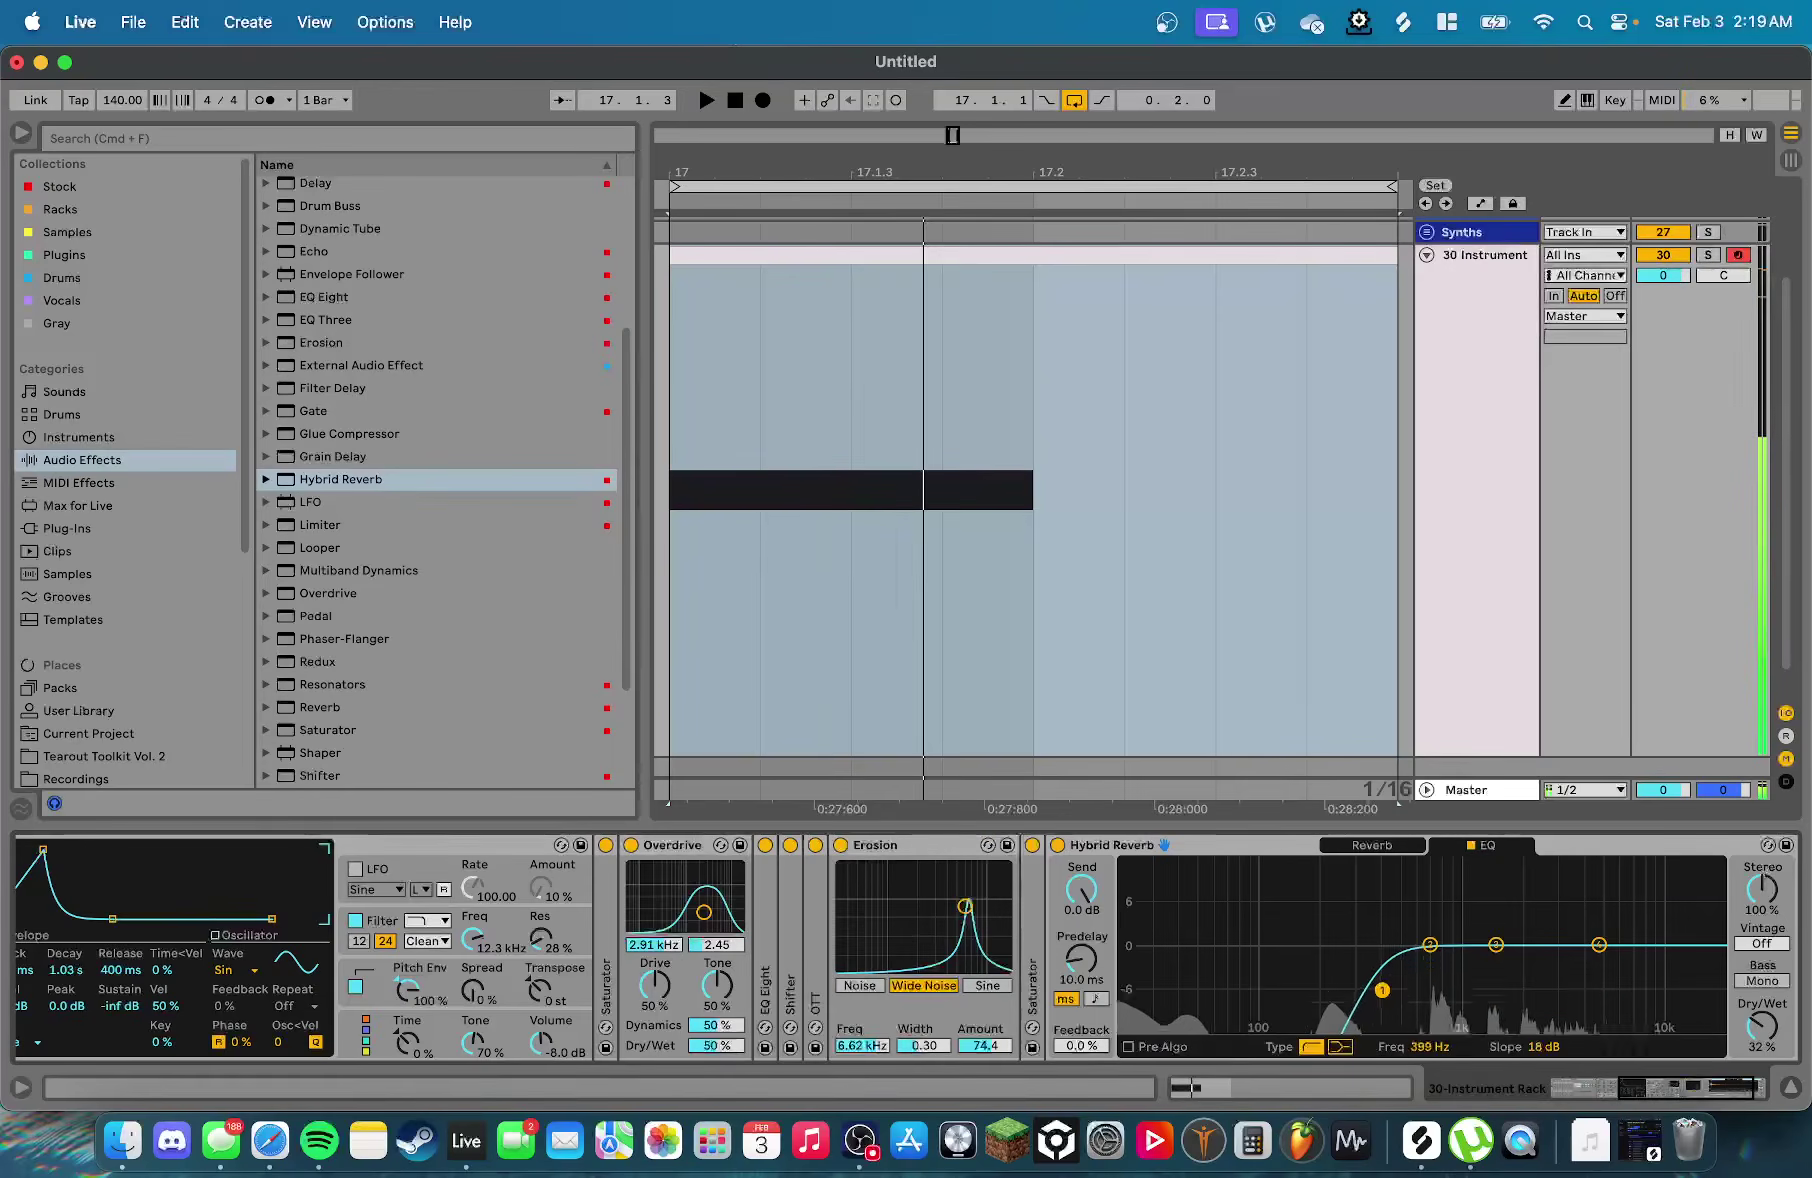
{"action": "left_click", "coordinate": [1376, 852]}
Lower the Fine tuning of Operator's oscillator B to about 103 and audition the loop
{"action": "scroll", "coordinate": [434, 980], "scroll_direction": "left", "scroll_amount": 5}
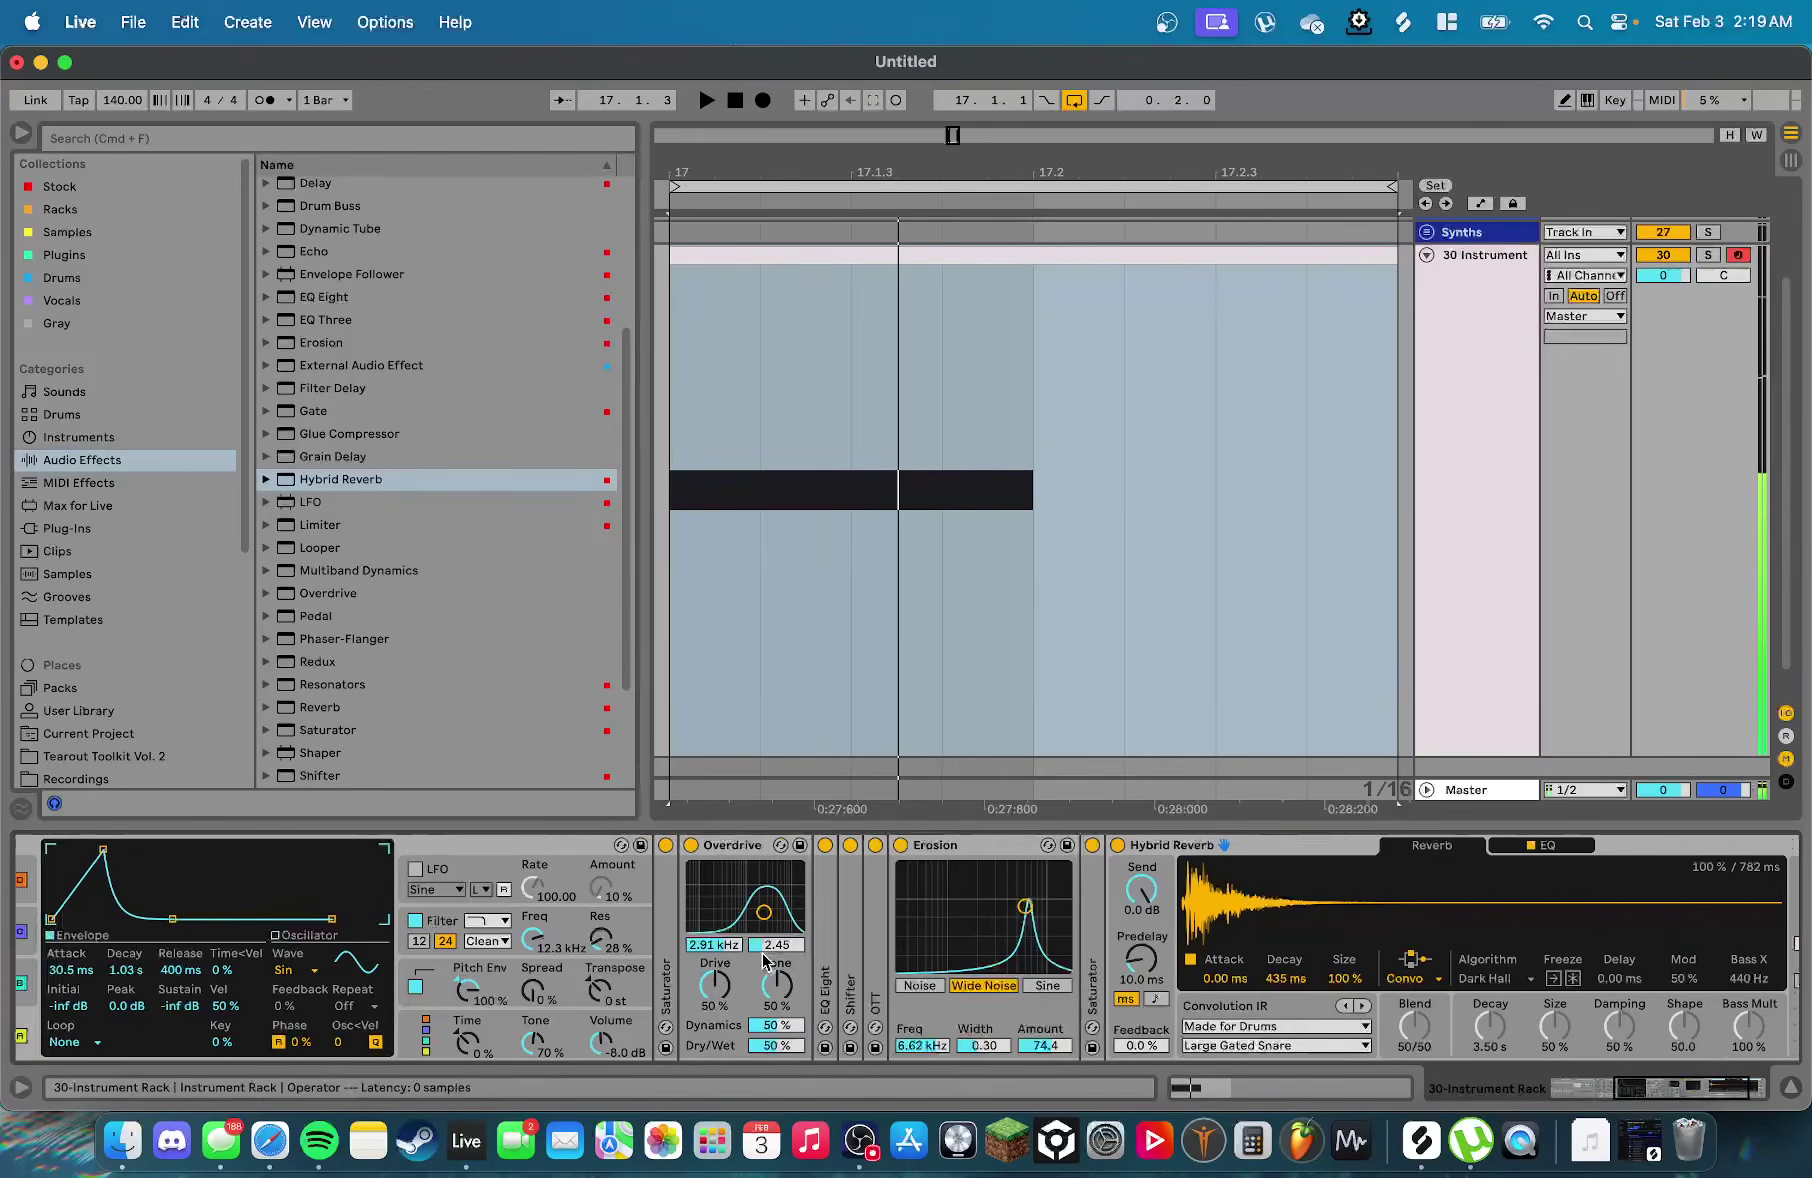
{"action": "left_click_drag", "start_coordinate": [316, 990], "coordinate": [316, 1030]}
{"action": "key", "text": "space"}
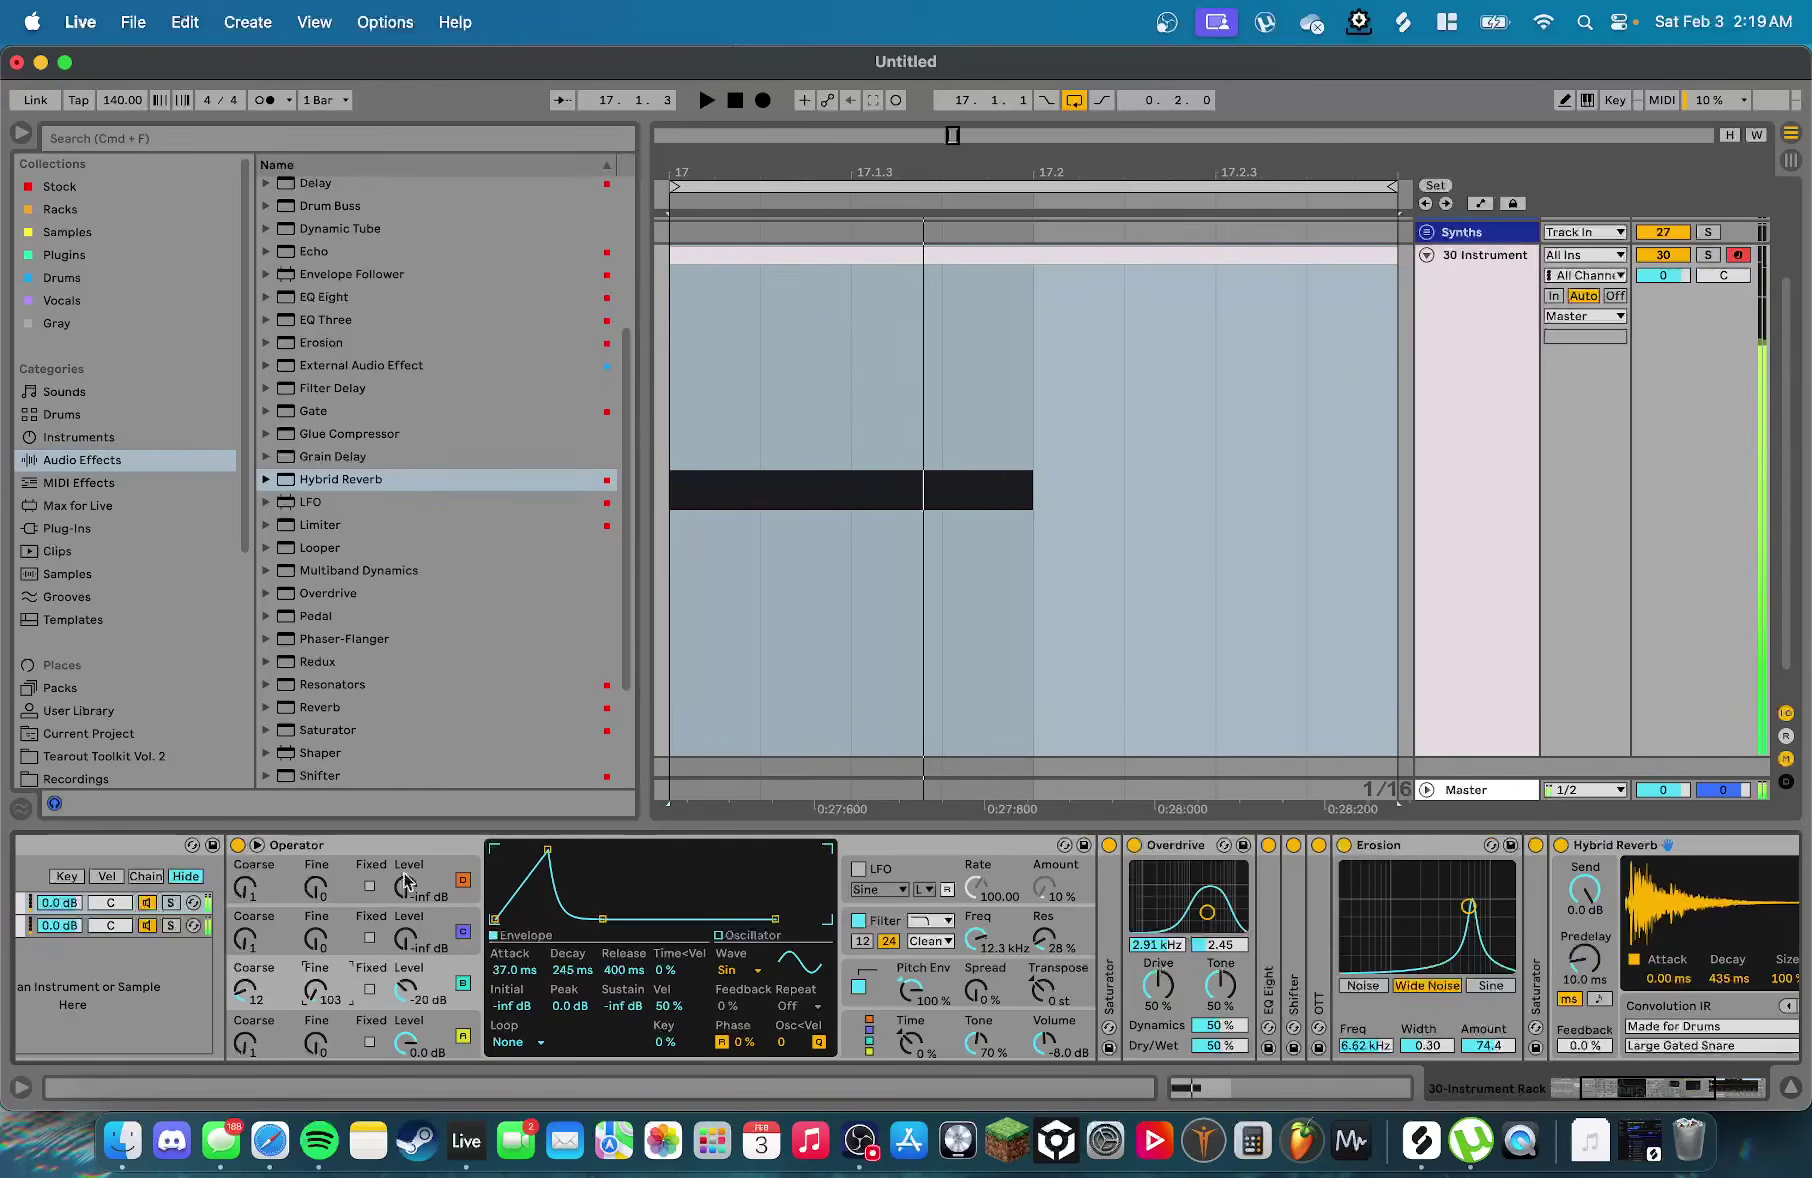
Reshape Operator's oscillator A envelope to about 19.0 ms attack, 1.62 s decay and 1.15 s release, then audition the loop
{"action": "key", "text": "space"}
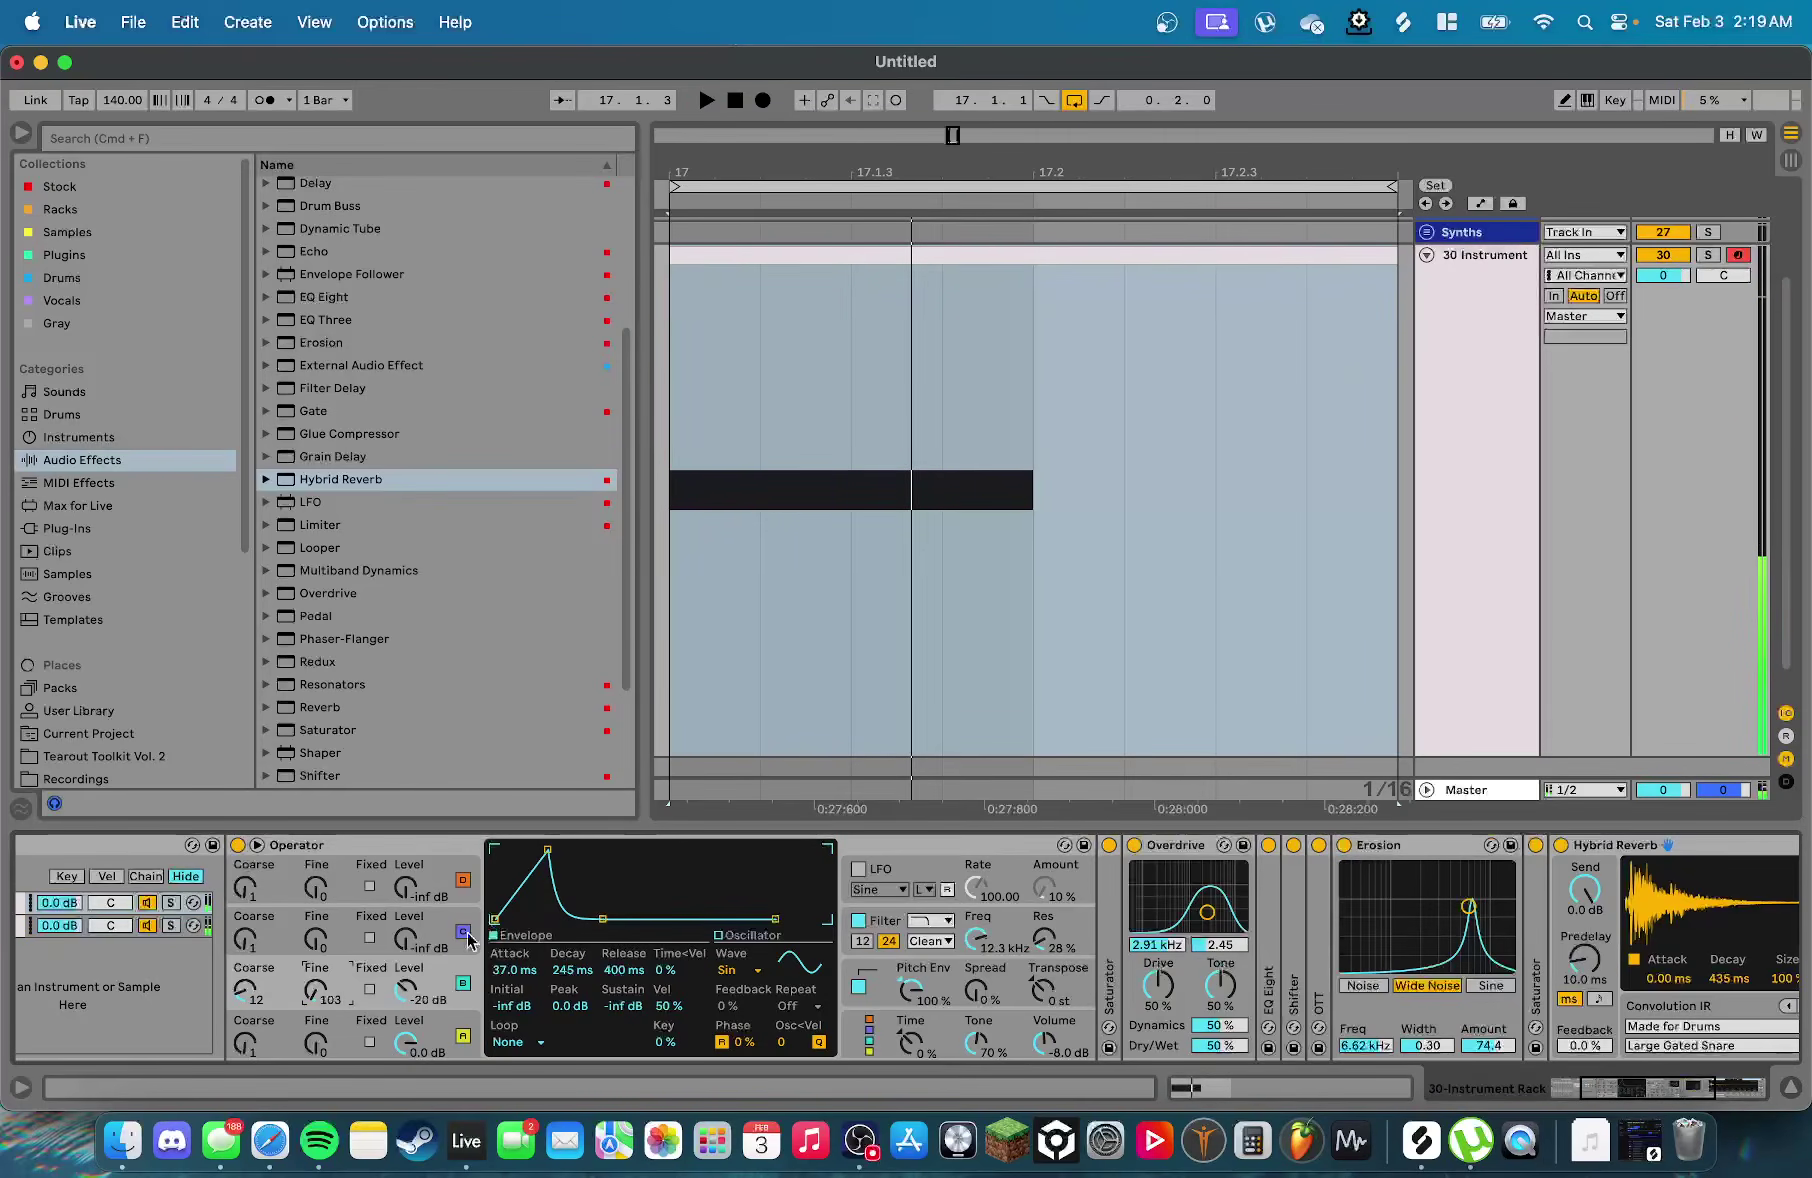
{"action": "left_click", "coordinate": [350, 1040]}
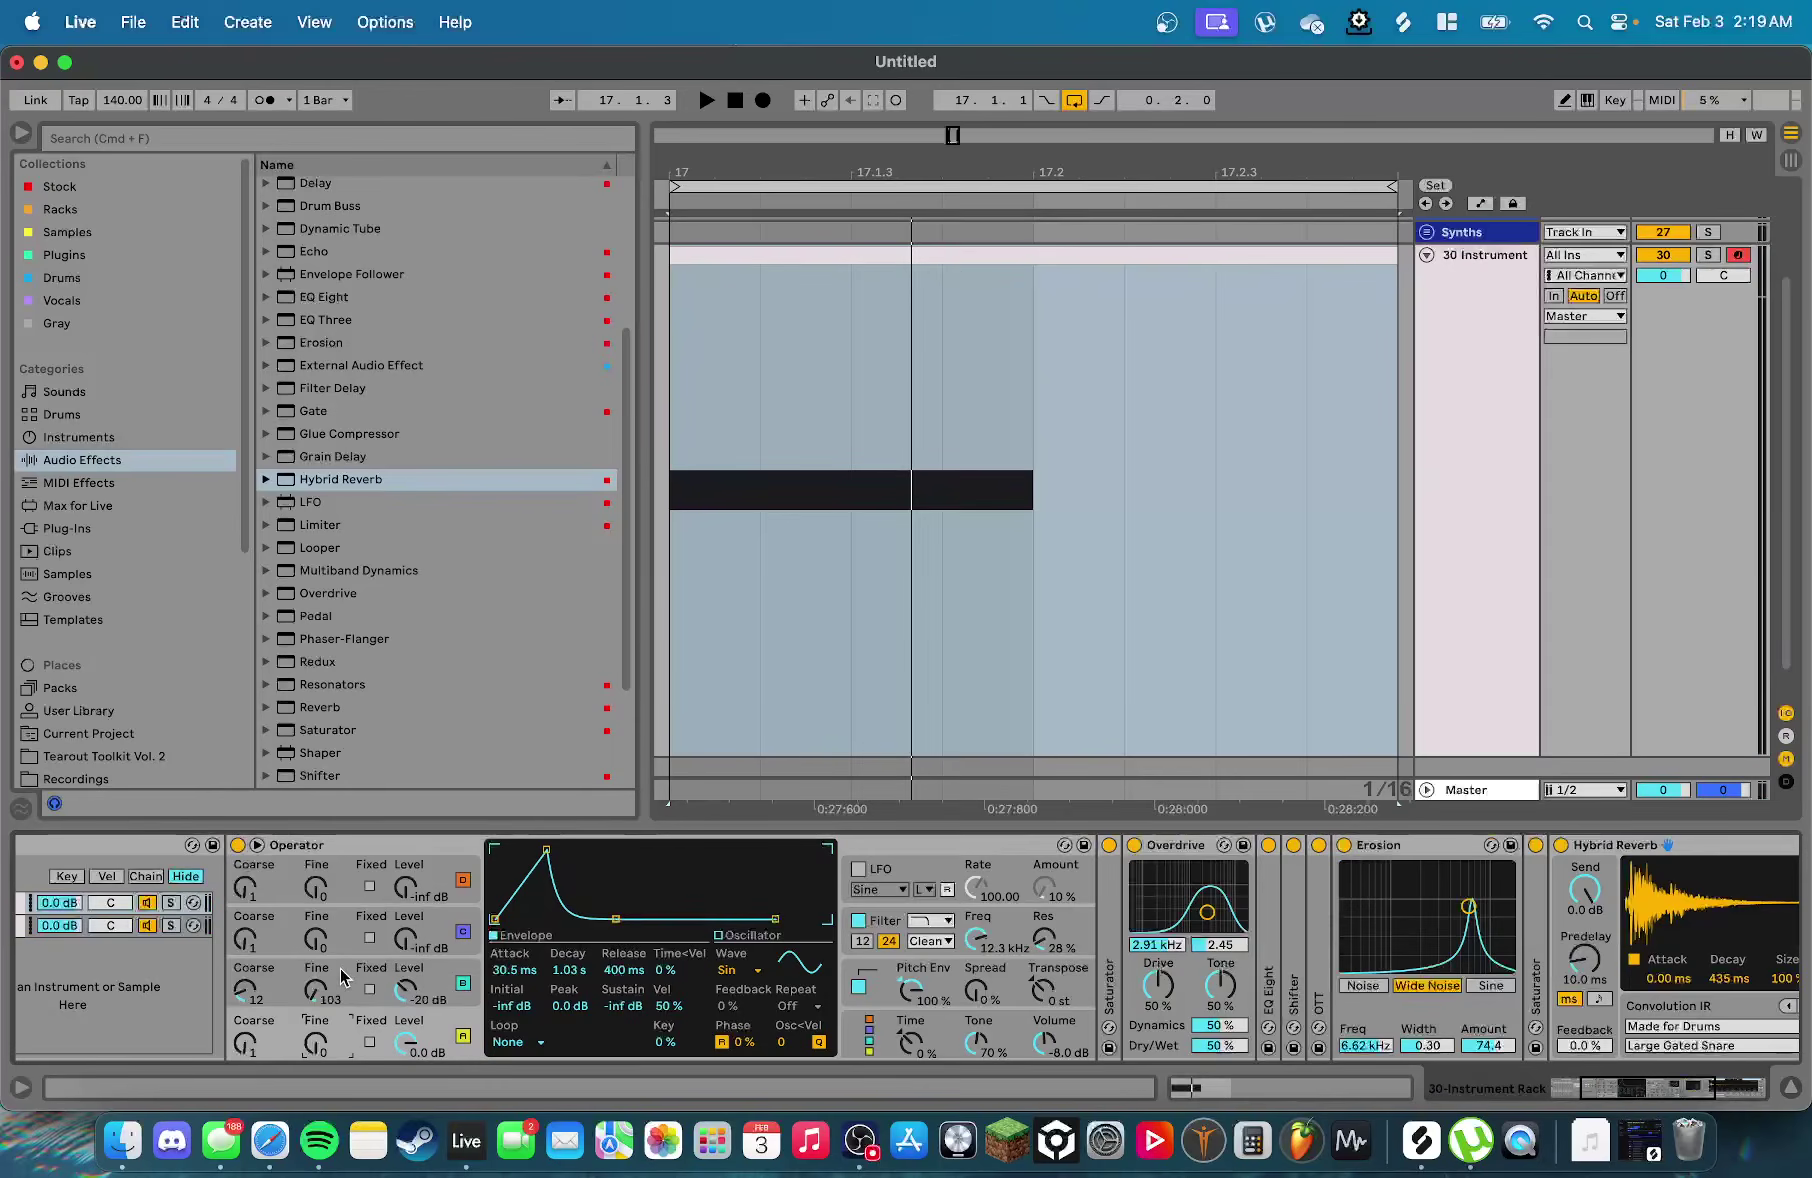
{"action": "key", "text": "space"}
{"action": "left_click_drag", "start_coordinate": [497, 975], "coordinate": [623, 945]}
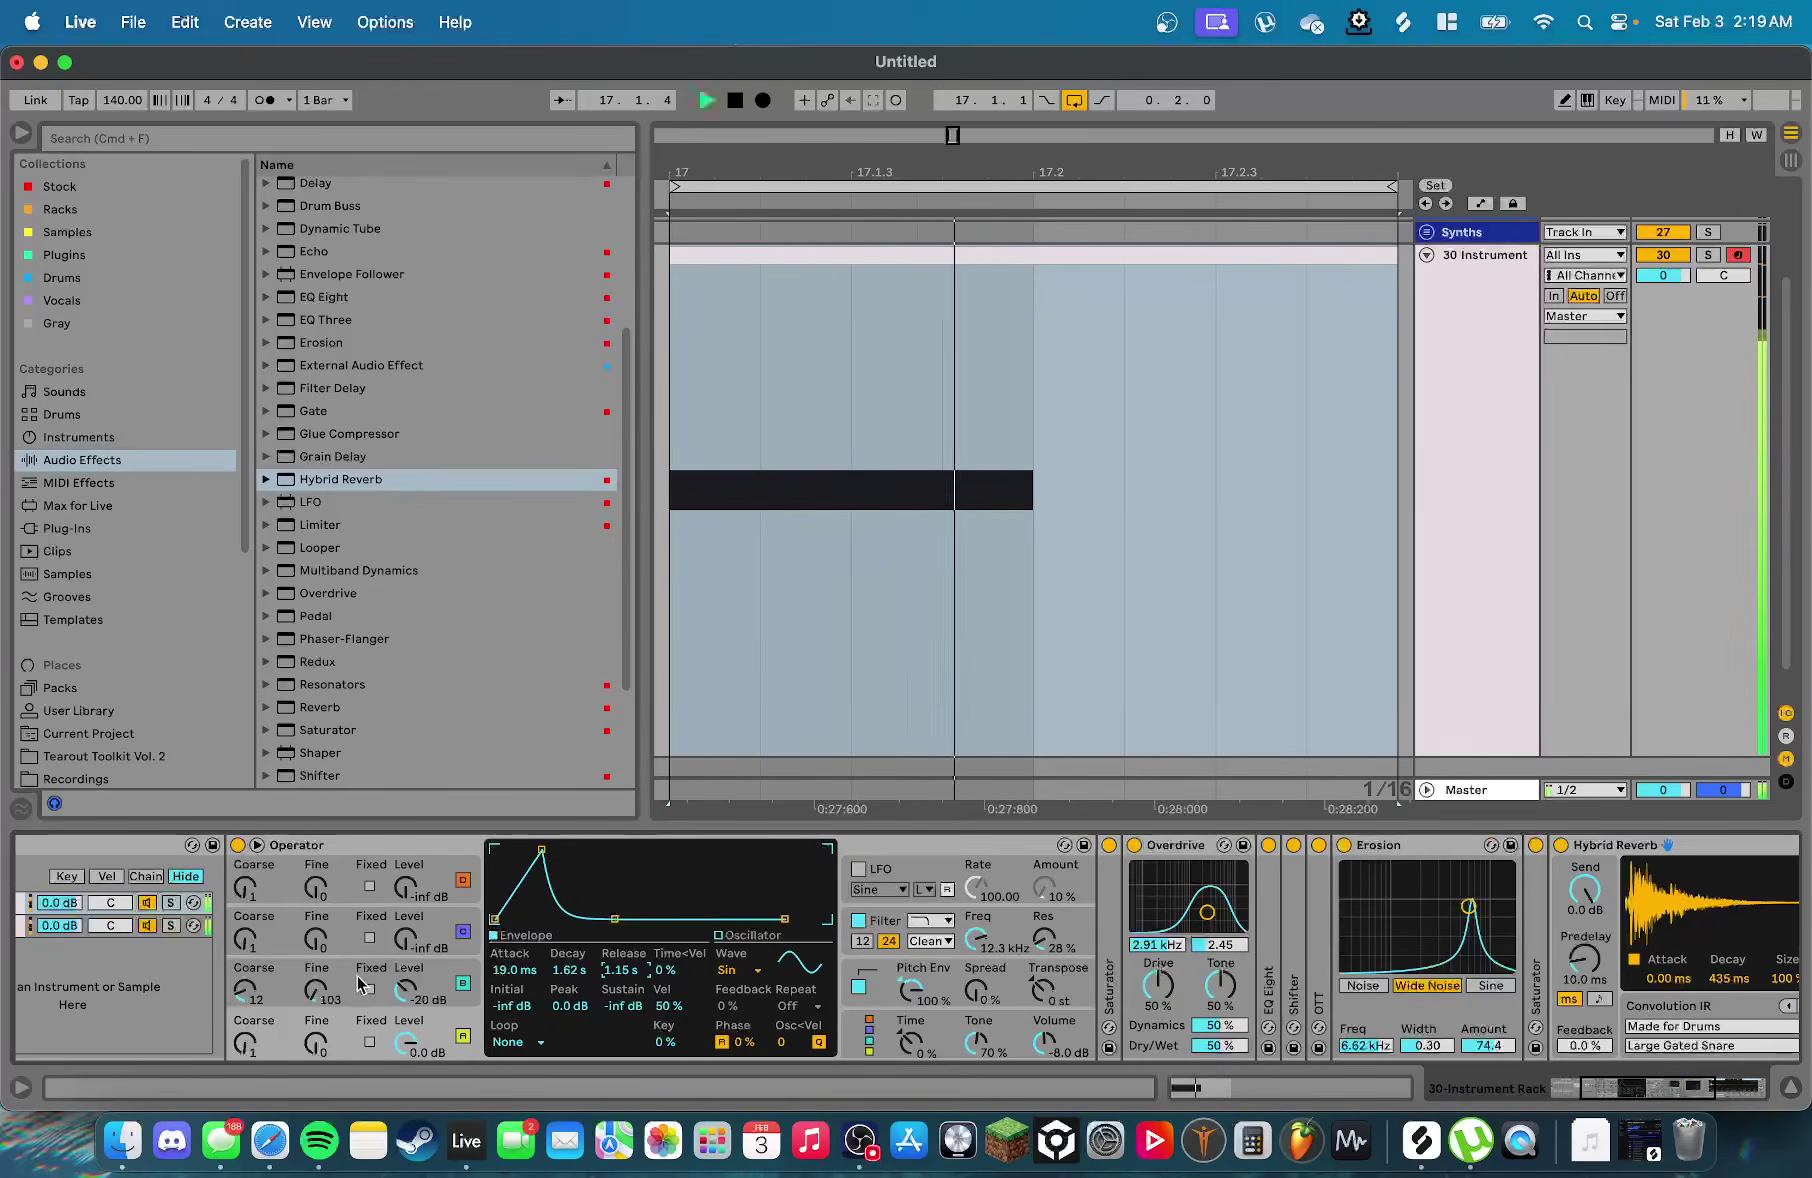
{"action": "key", "text": "space"}
Try a 140 ms envelope attack on Operator's oscillator B and audition the loop
{"action": "left_click", "coordinate": [317, 989]}
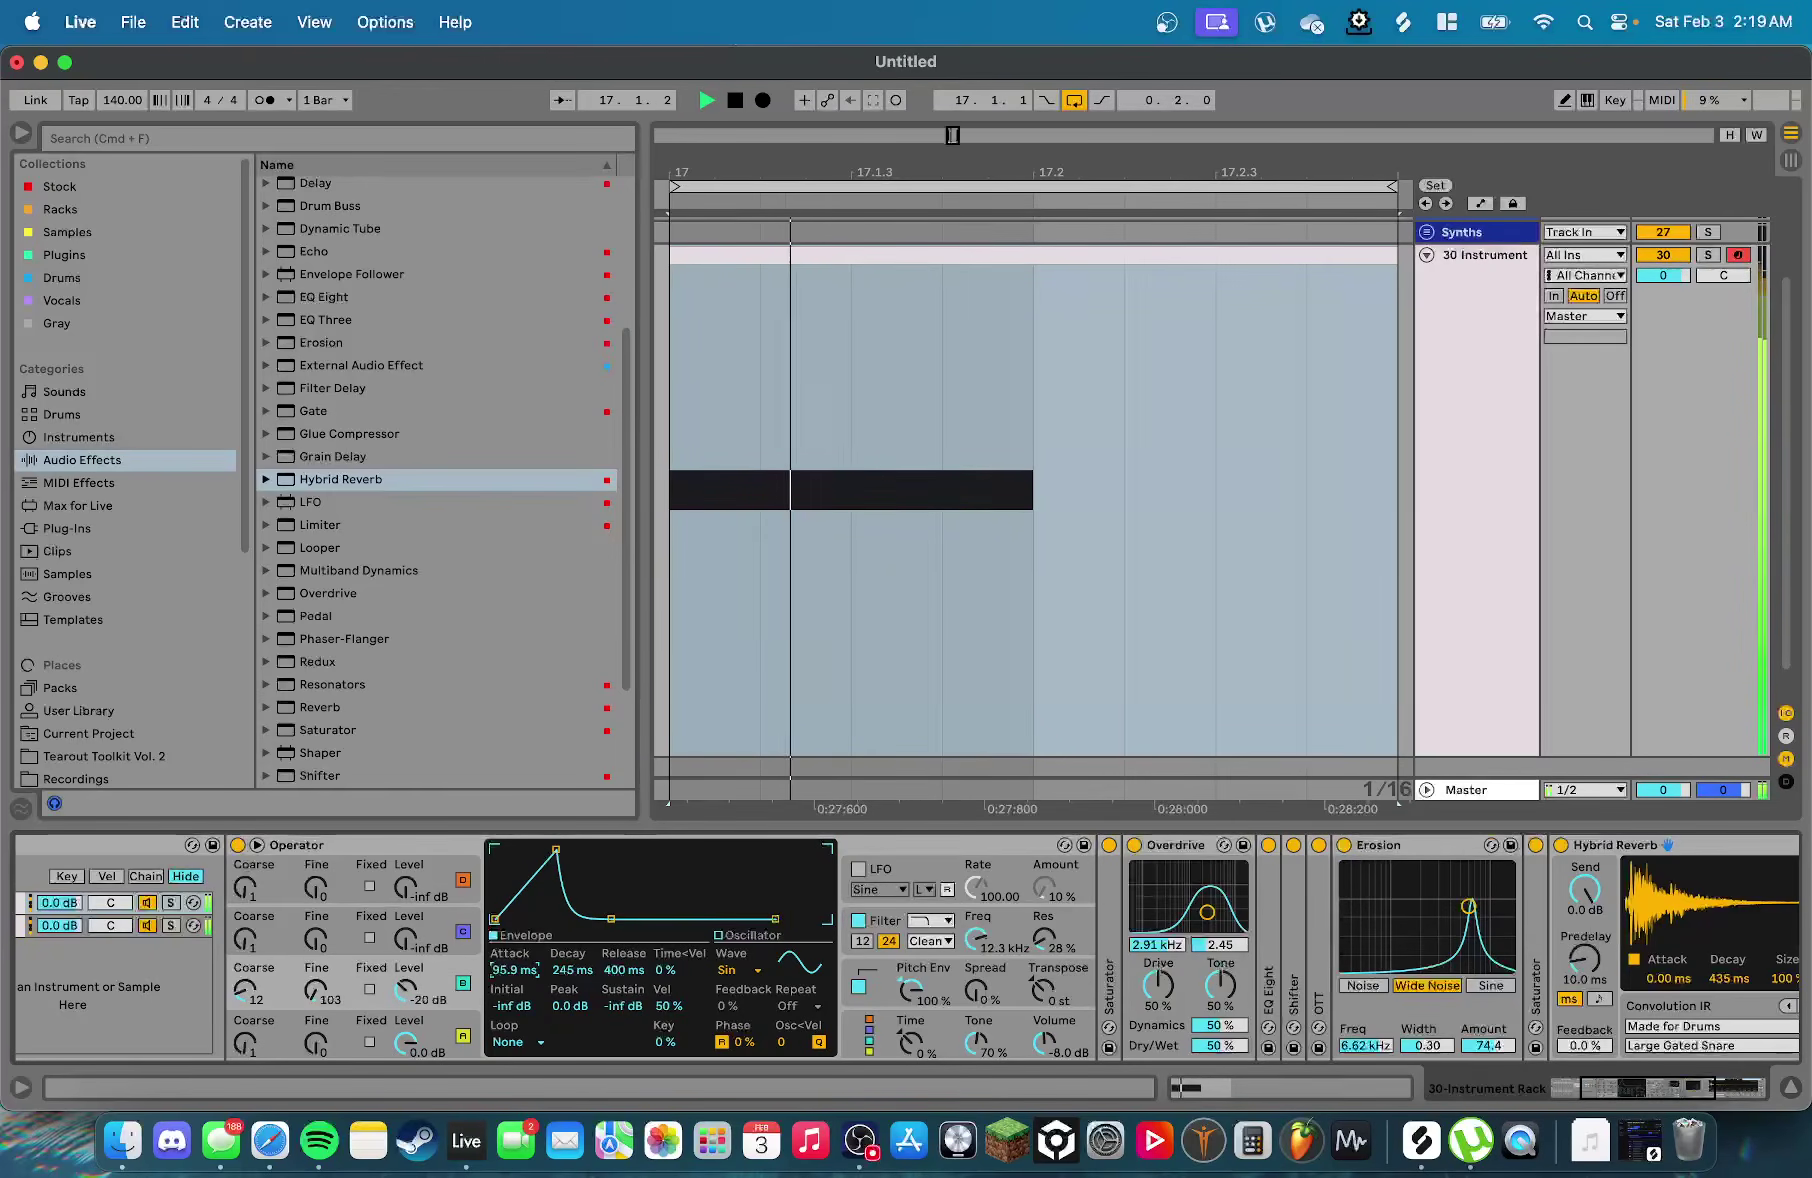
{"action": "key", "text": "space"}
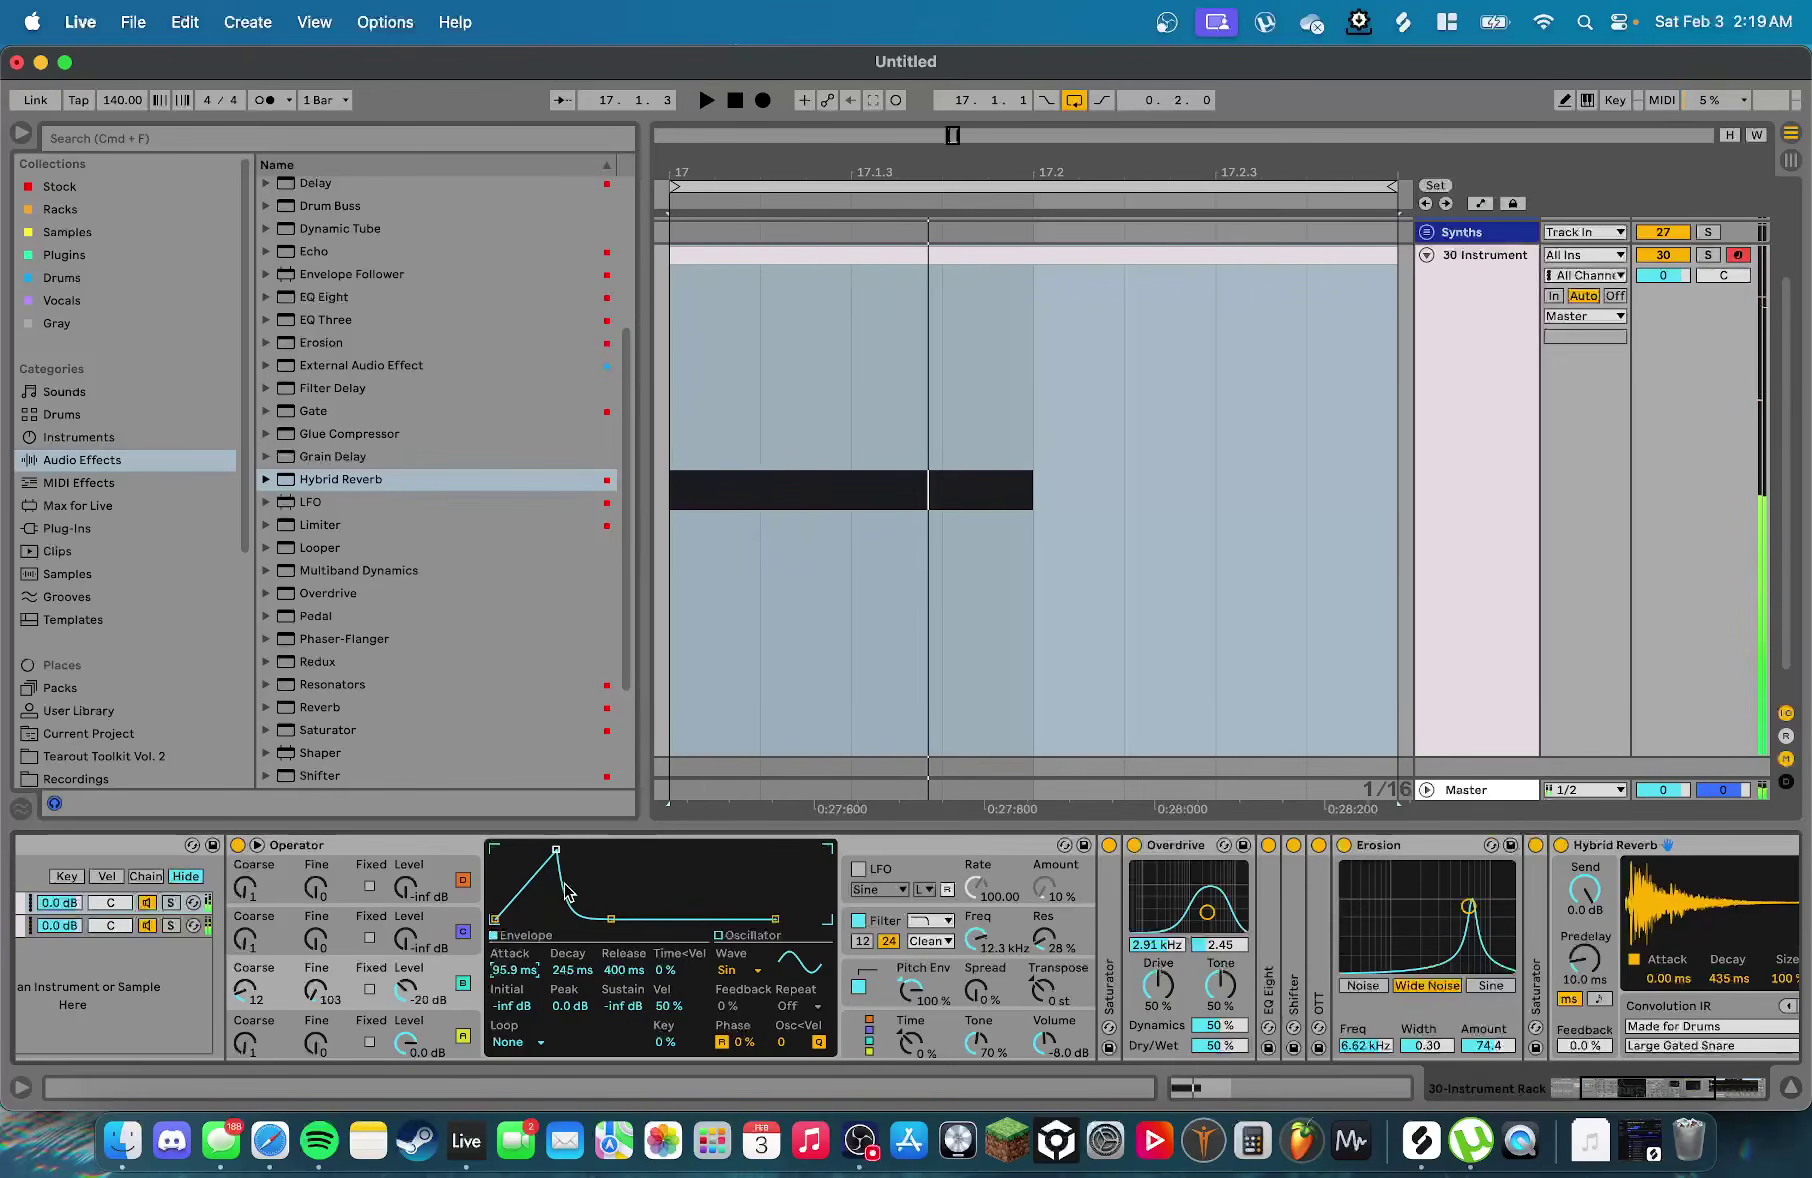
{"action": "type", "text": "140"}
{"action": "key", "text": "Return"}
{"action": "key", "text": "space"}
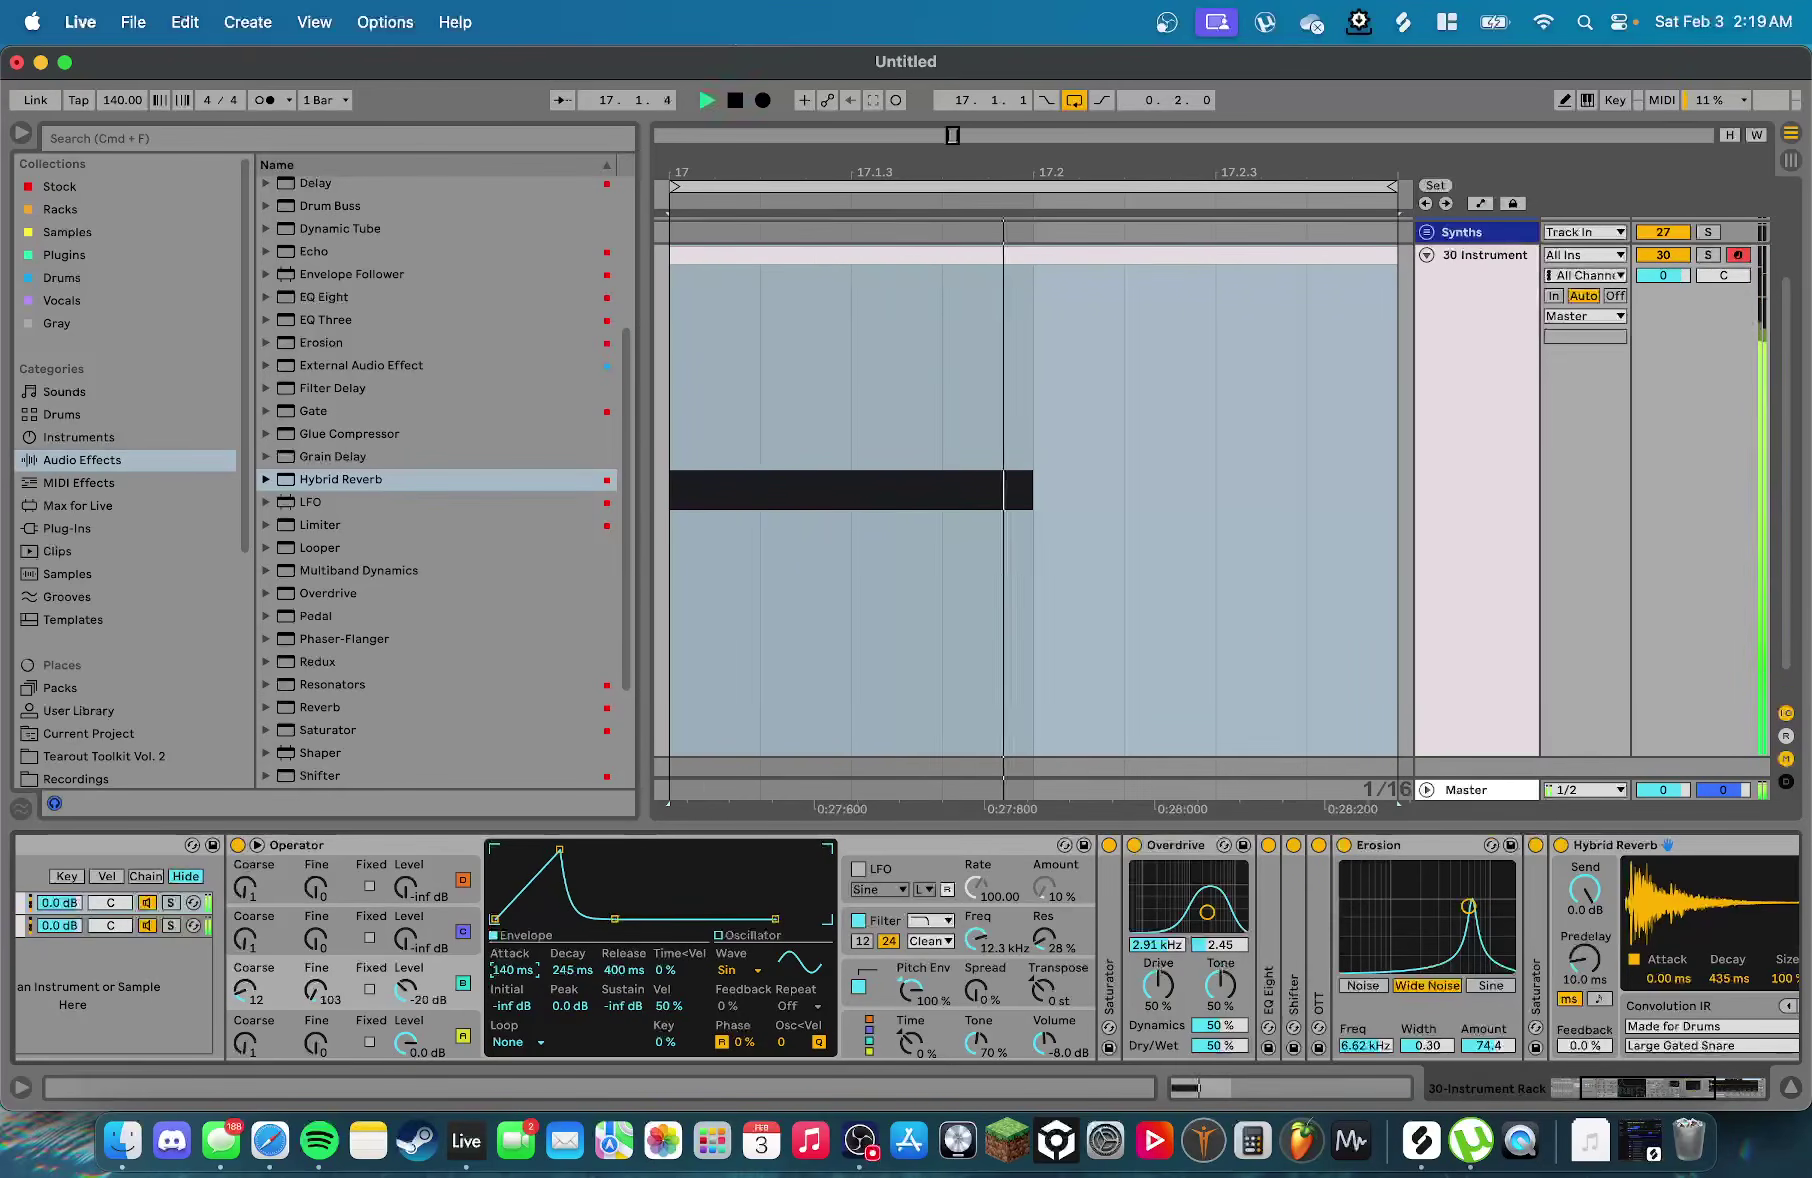
Adjust oscillator B's envelope attack to about 79.3 ms while repeatedly auditioning the loop
{"action": "key", "text": "space"}
{"action": "key", "text": "space"}
{"action": "key", "text": "space"}
{"action": "key", "text": "space"}
{"action": "key", "text": "space"}
{"action": "key", "text": "space"}
{"action": "key", "text": "space"}
{"action": "key", "text": "space"}
{"action": "key", "text": "space"}
{"action": "mouse_move", "coordinate": [514, 970]}
{"action": "left_mouse_down"}
{"action": "mouse_move", "coordinate": [514, 1045]}
{"action": "mouse_move", "coordinate": [514, 985]}
{"action": "left_mouse_up"}
{"action": "key", "text": "space"}
{"action": "key", "text": "space"}
{"action": "key", "text": "space"}
{"action": "key", "text": "space"}
{"action": "key", "text": "space"}
{"action": "key", "text": "space"}
{"action": "key", "text": "space"}
{"action": "key", "text": "space"}
{"action": "key", "text": "space"}
{"action": "key", "text": "space"}
{"action": "key", "text": "space"}
{"action": "key", "text": "space"}
{"action": "key", "text": "space"}
{"action": "key", "text": "space"}
{"action": "key", "text": "space"}
{"action": "key", "text": "space"}
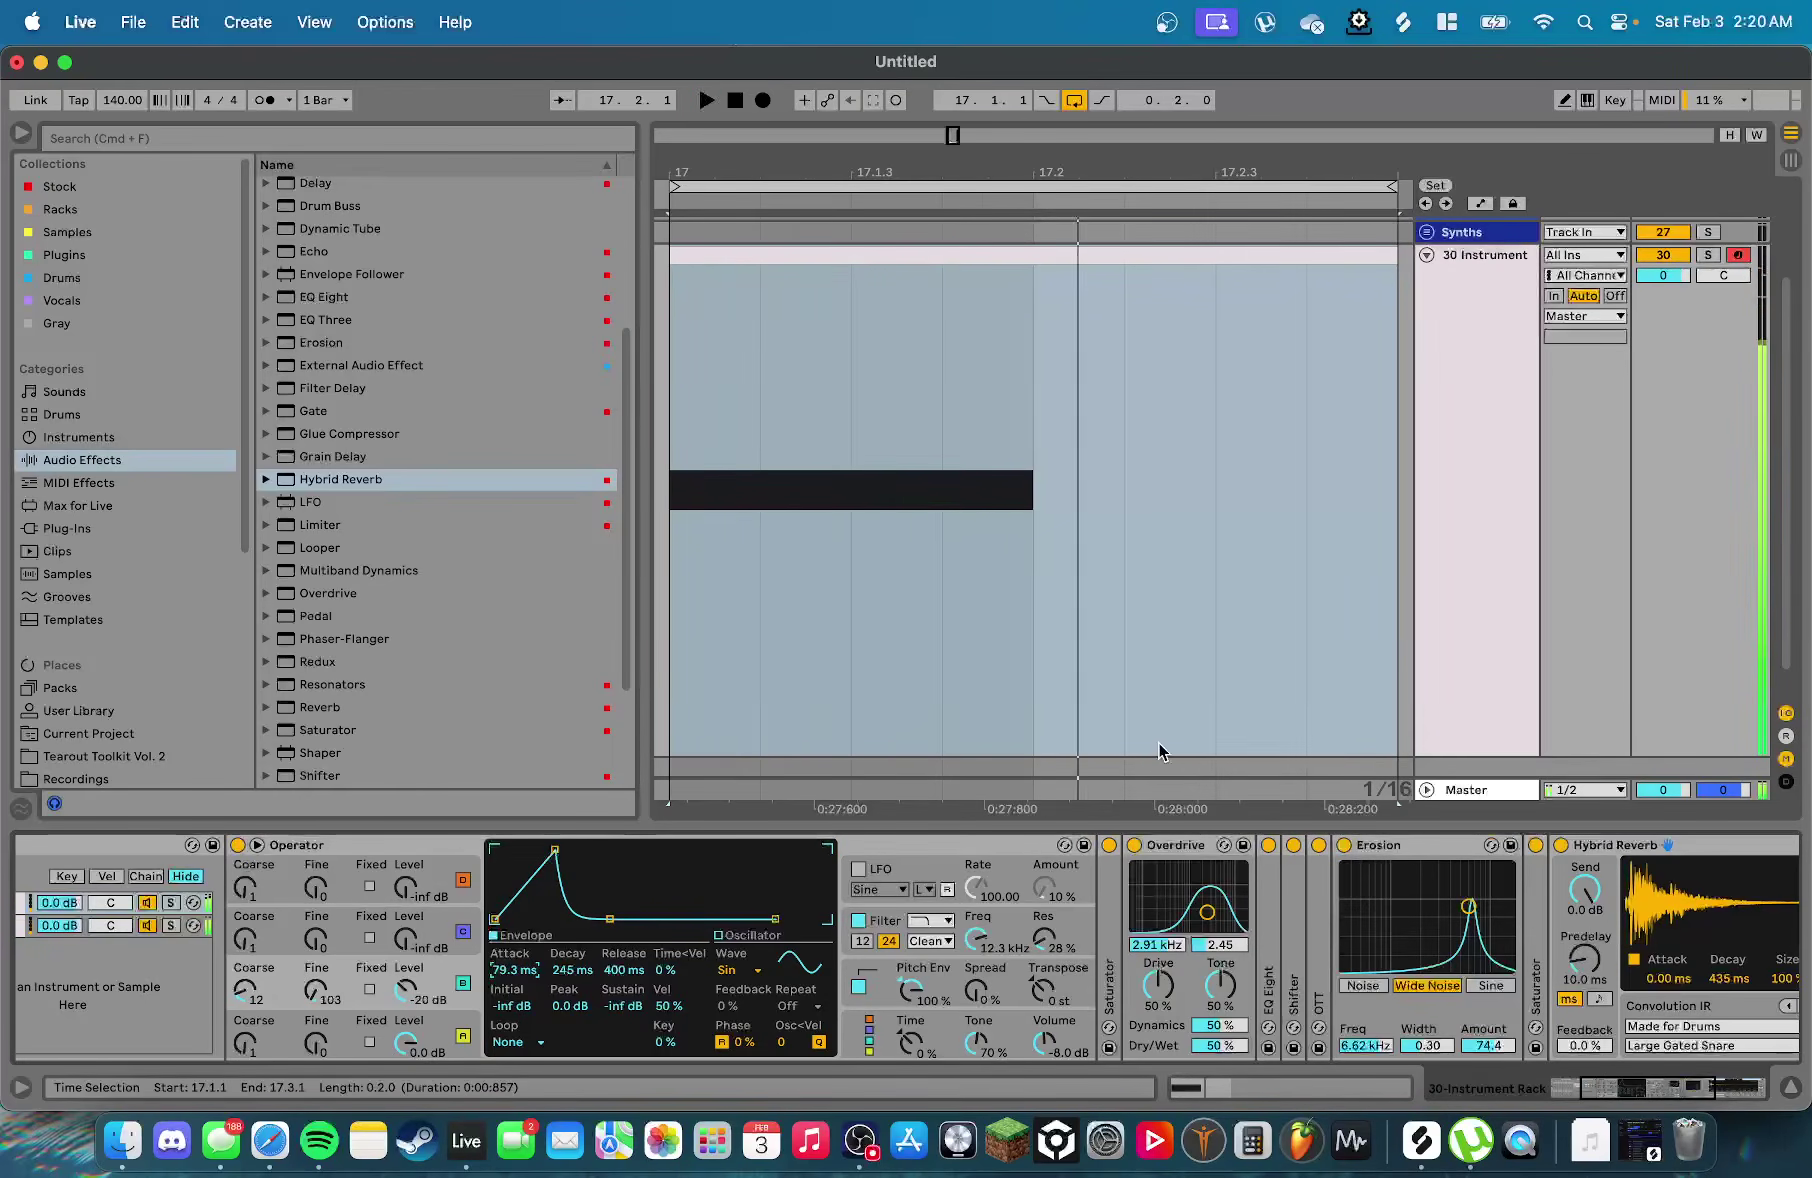
{"action": "key", "text": "space"}
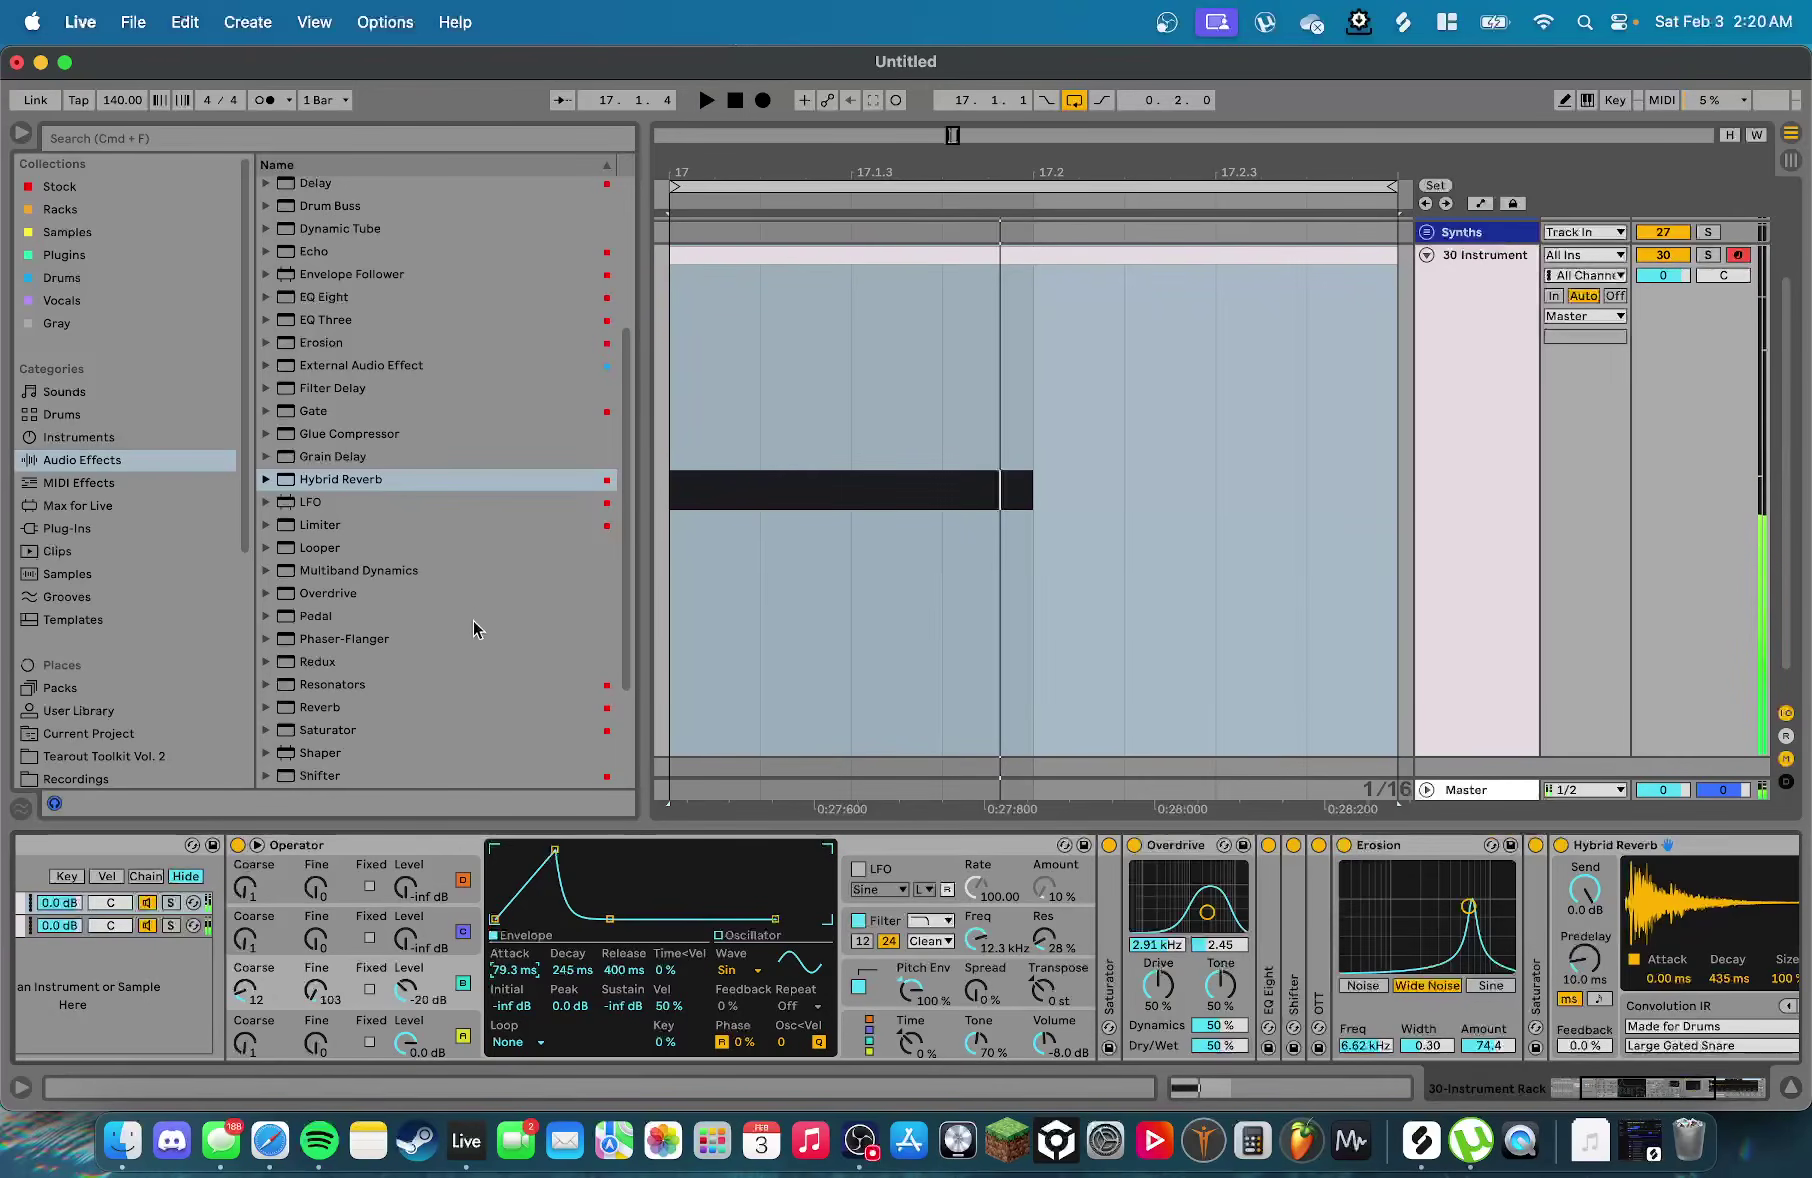
Add a Saturator after the Instrument Rack with 5 dB of drive, audition the loop and collapse the device
{"action": "scroll", "coordinate": [473, 562], "scroll_direction": "down", "scroll_amount": 4}
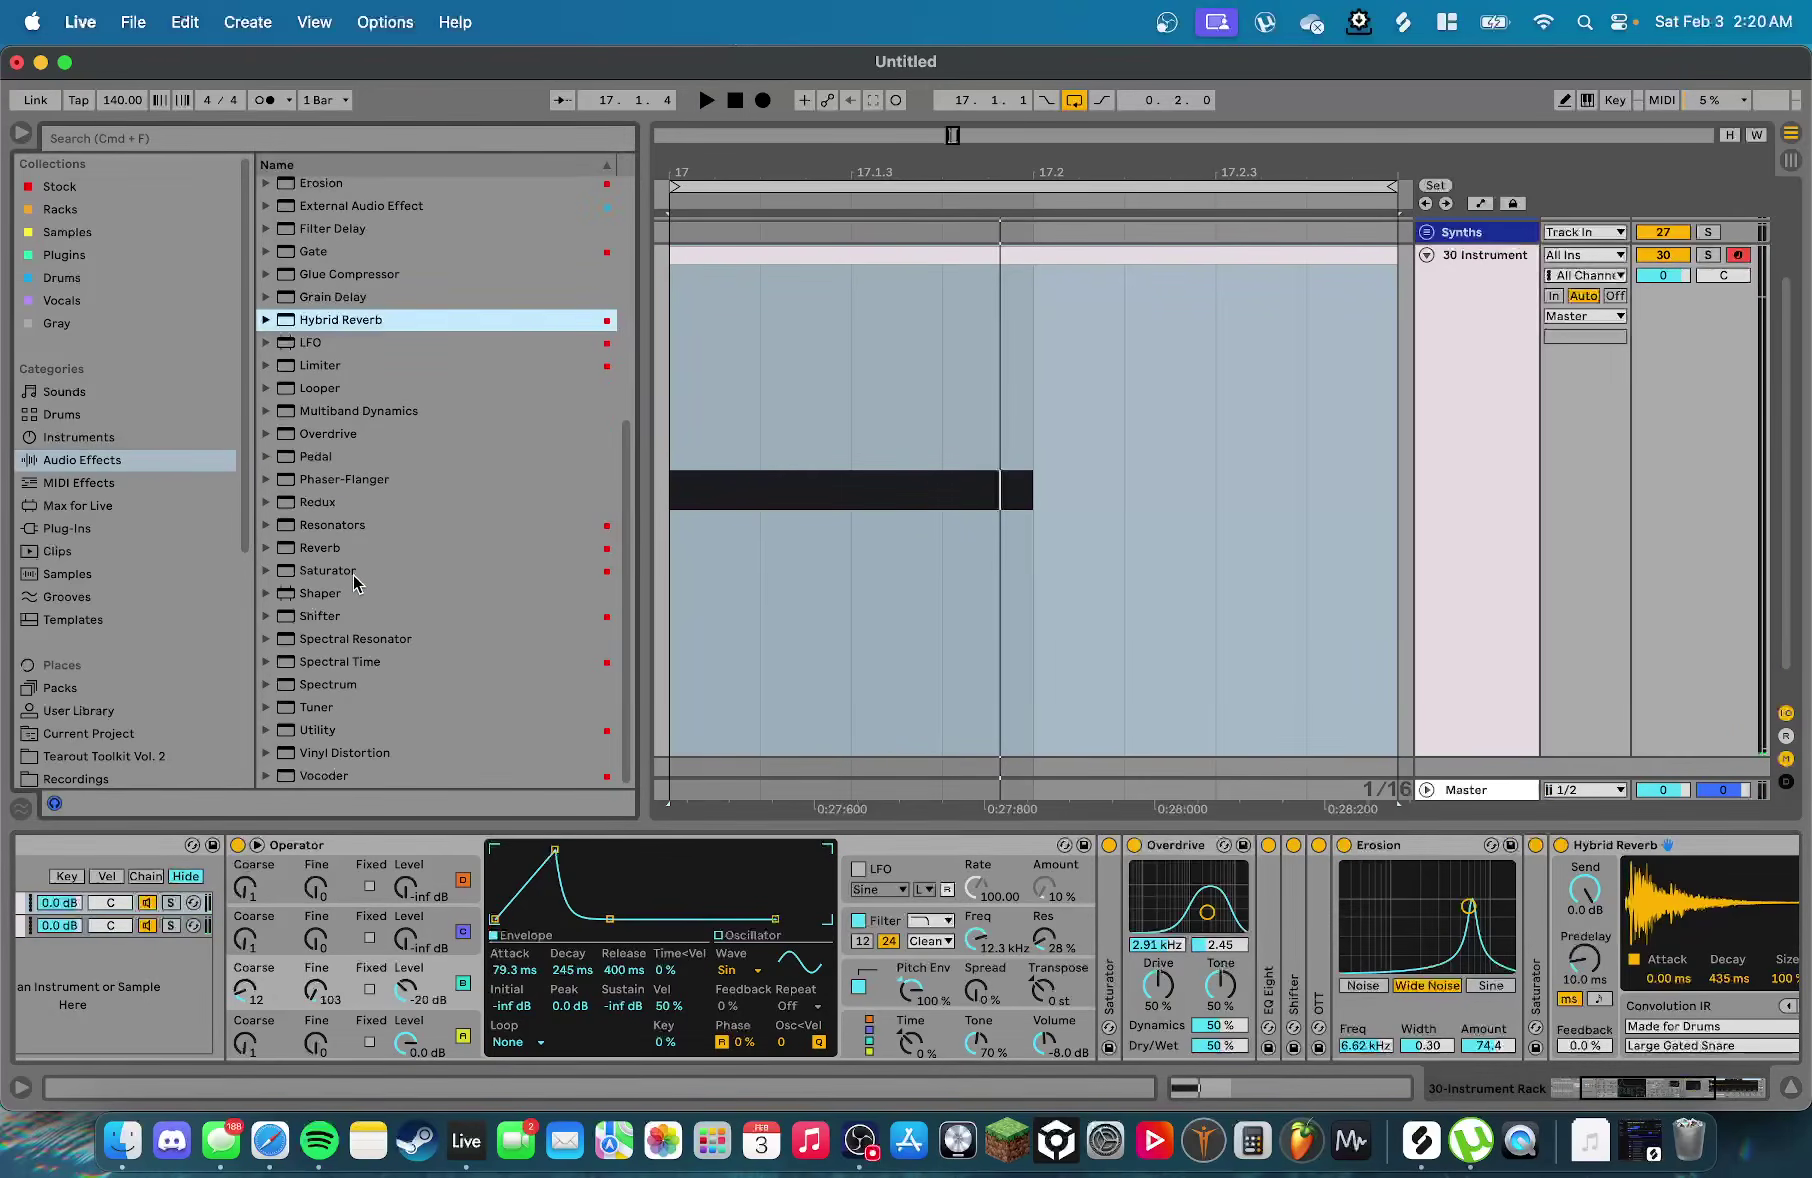
{"action": "double_click", "coordinate": [352, 573]}
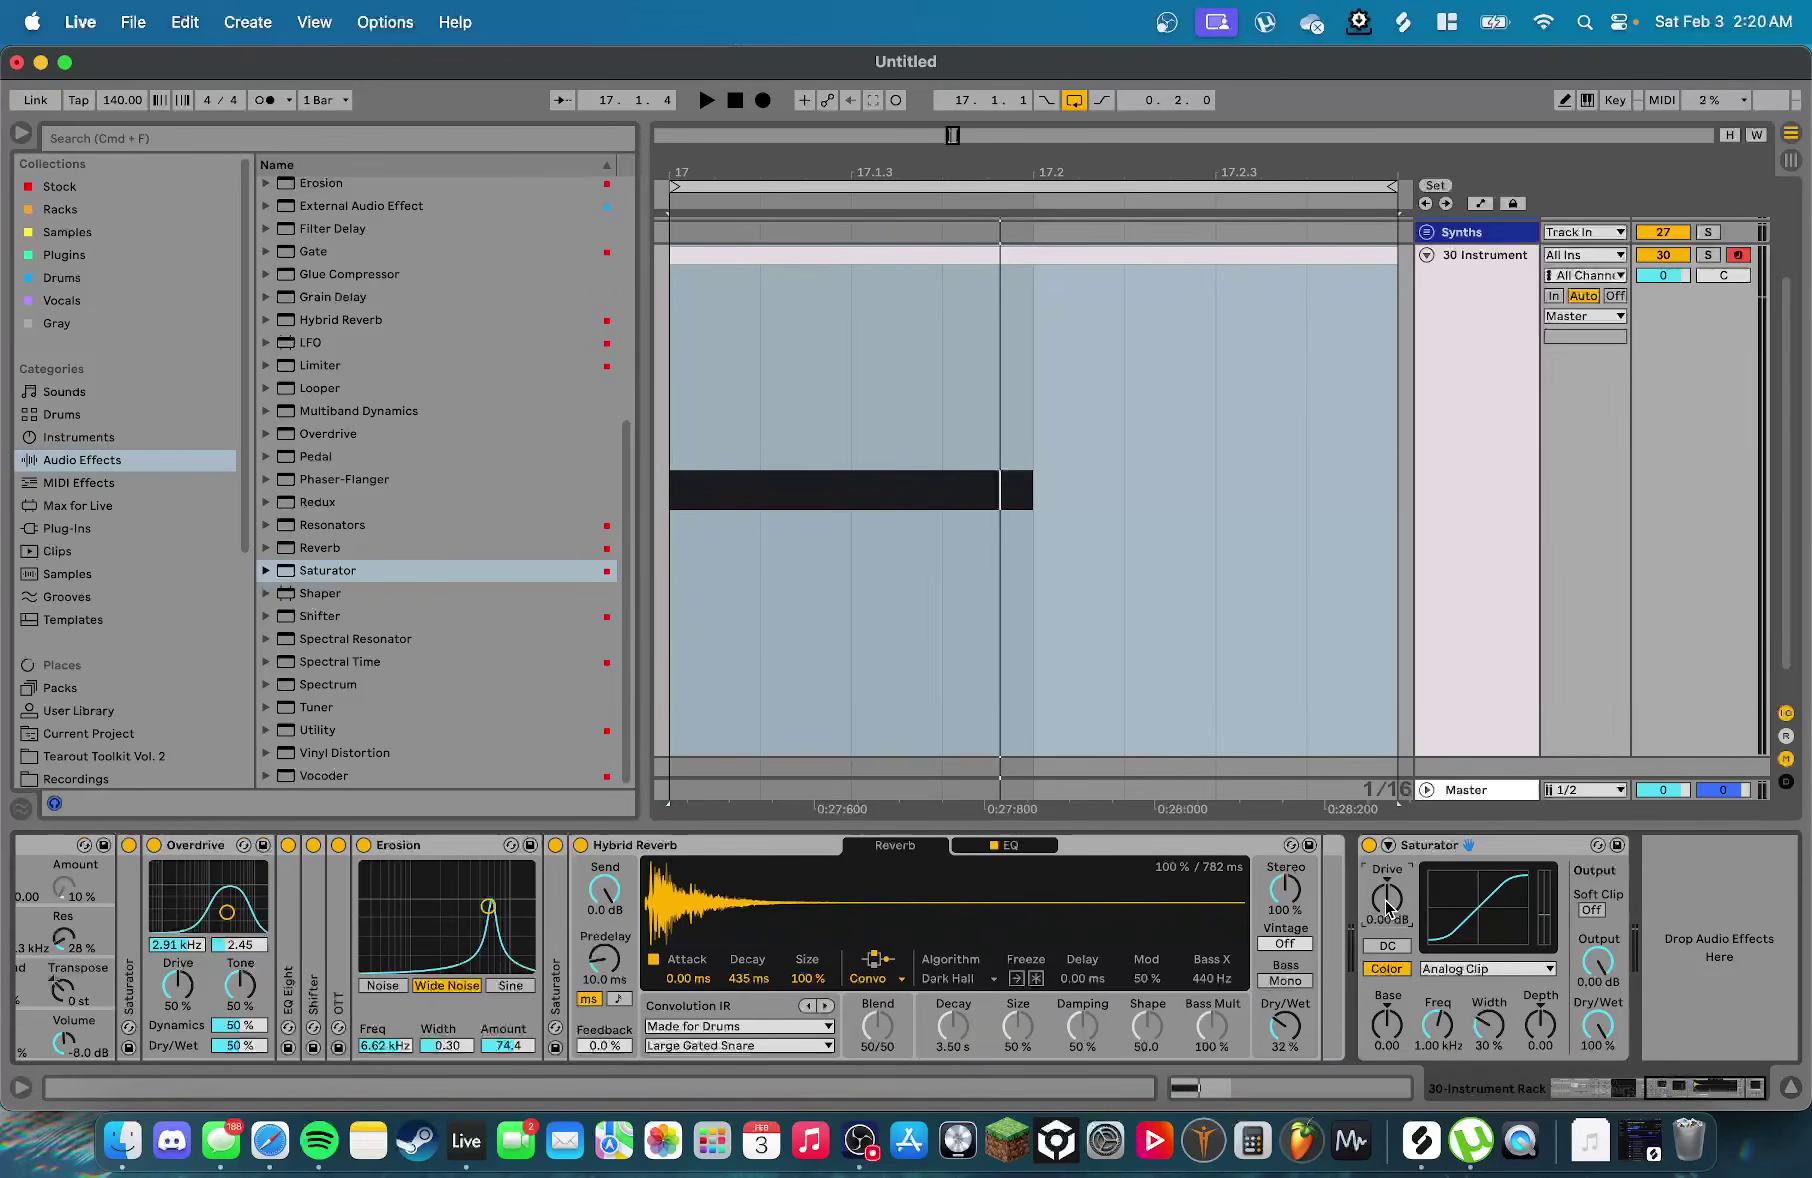
{"action": "key", "text": "space"}
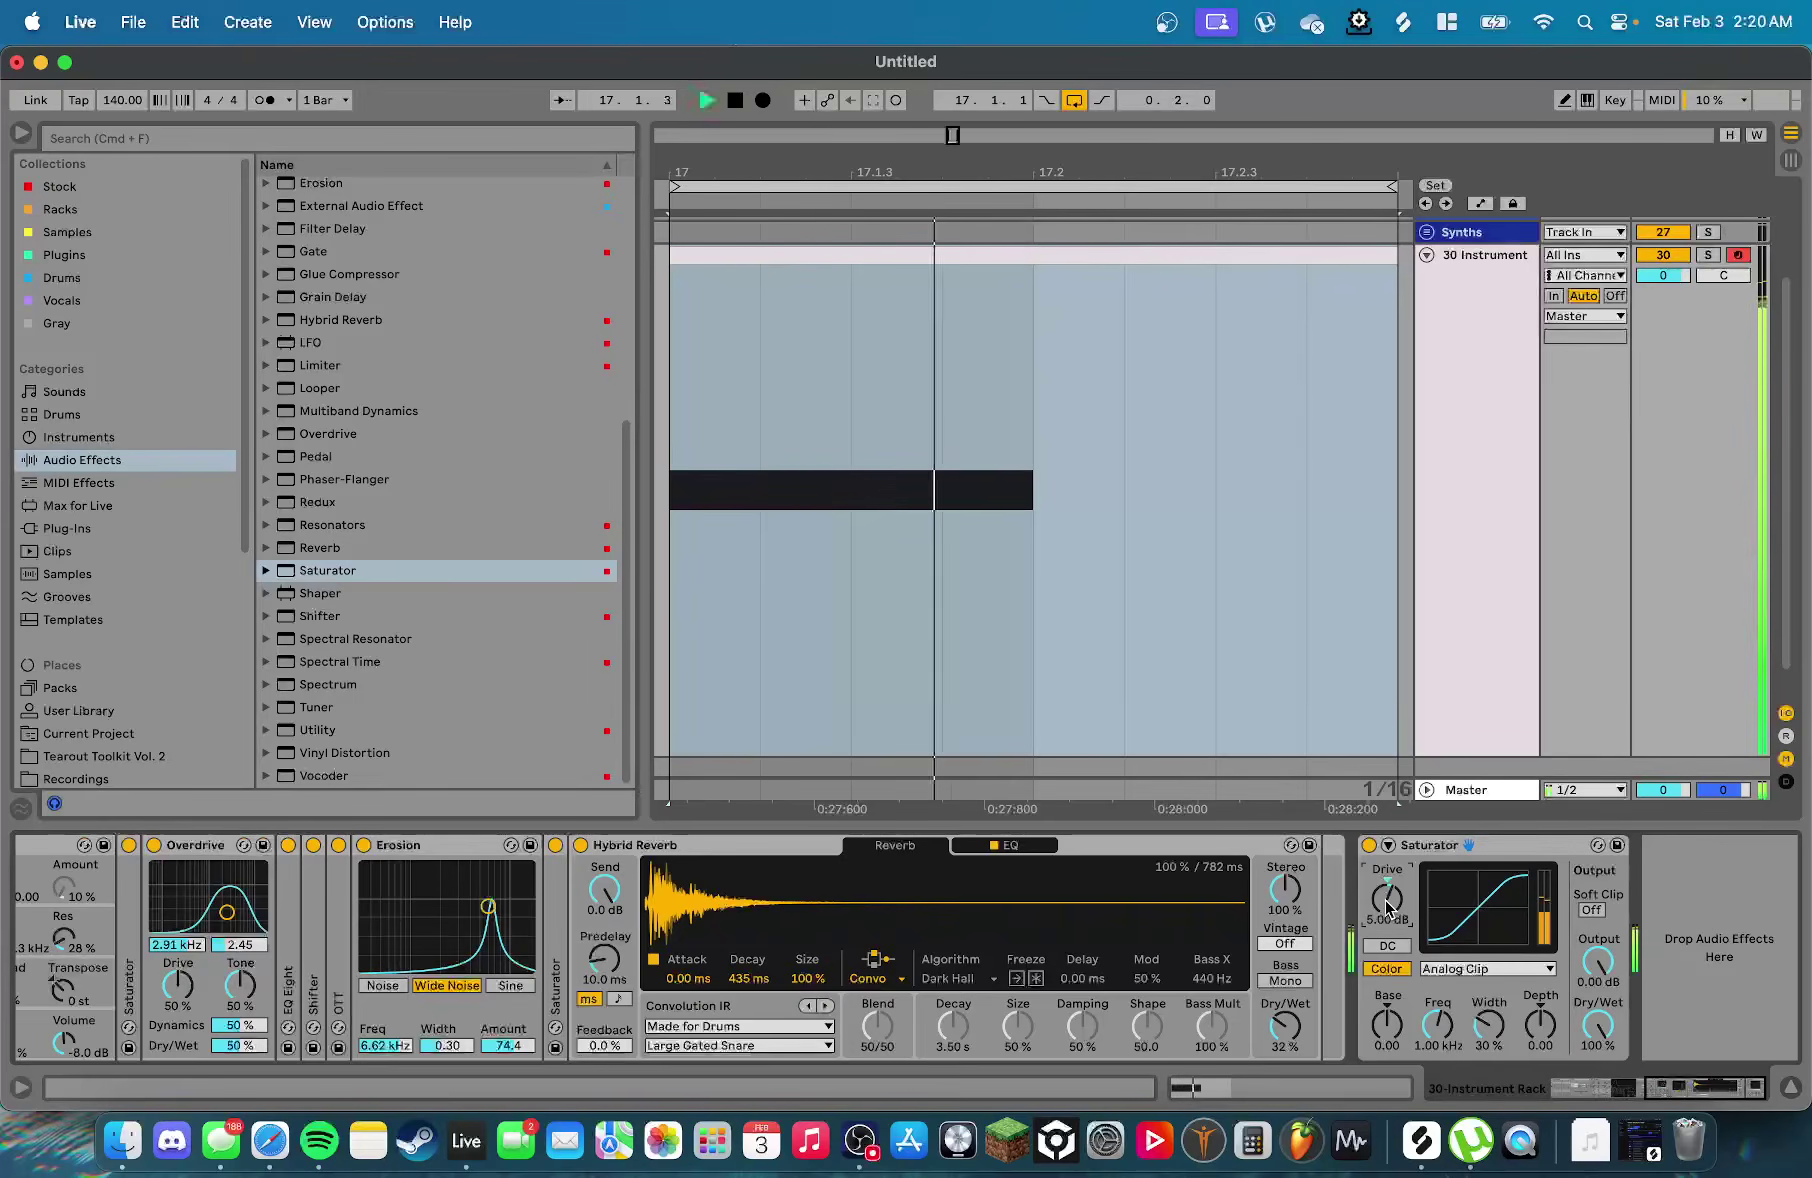
{"action": "key", "text": "space"}
{"action": "double_click", "coordinate": [1424, 846]}
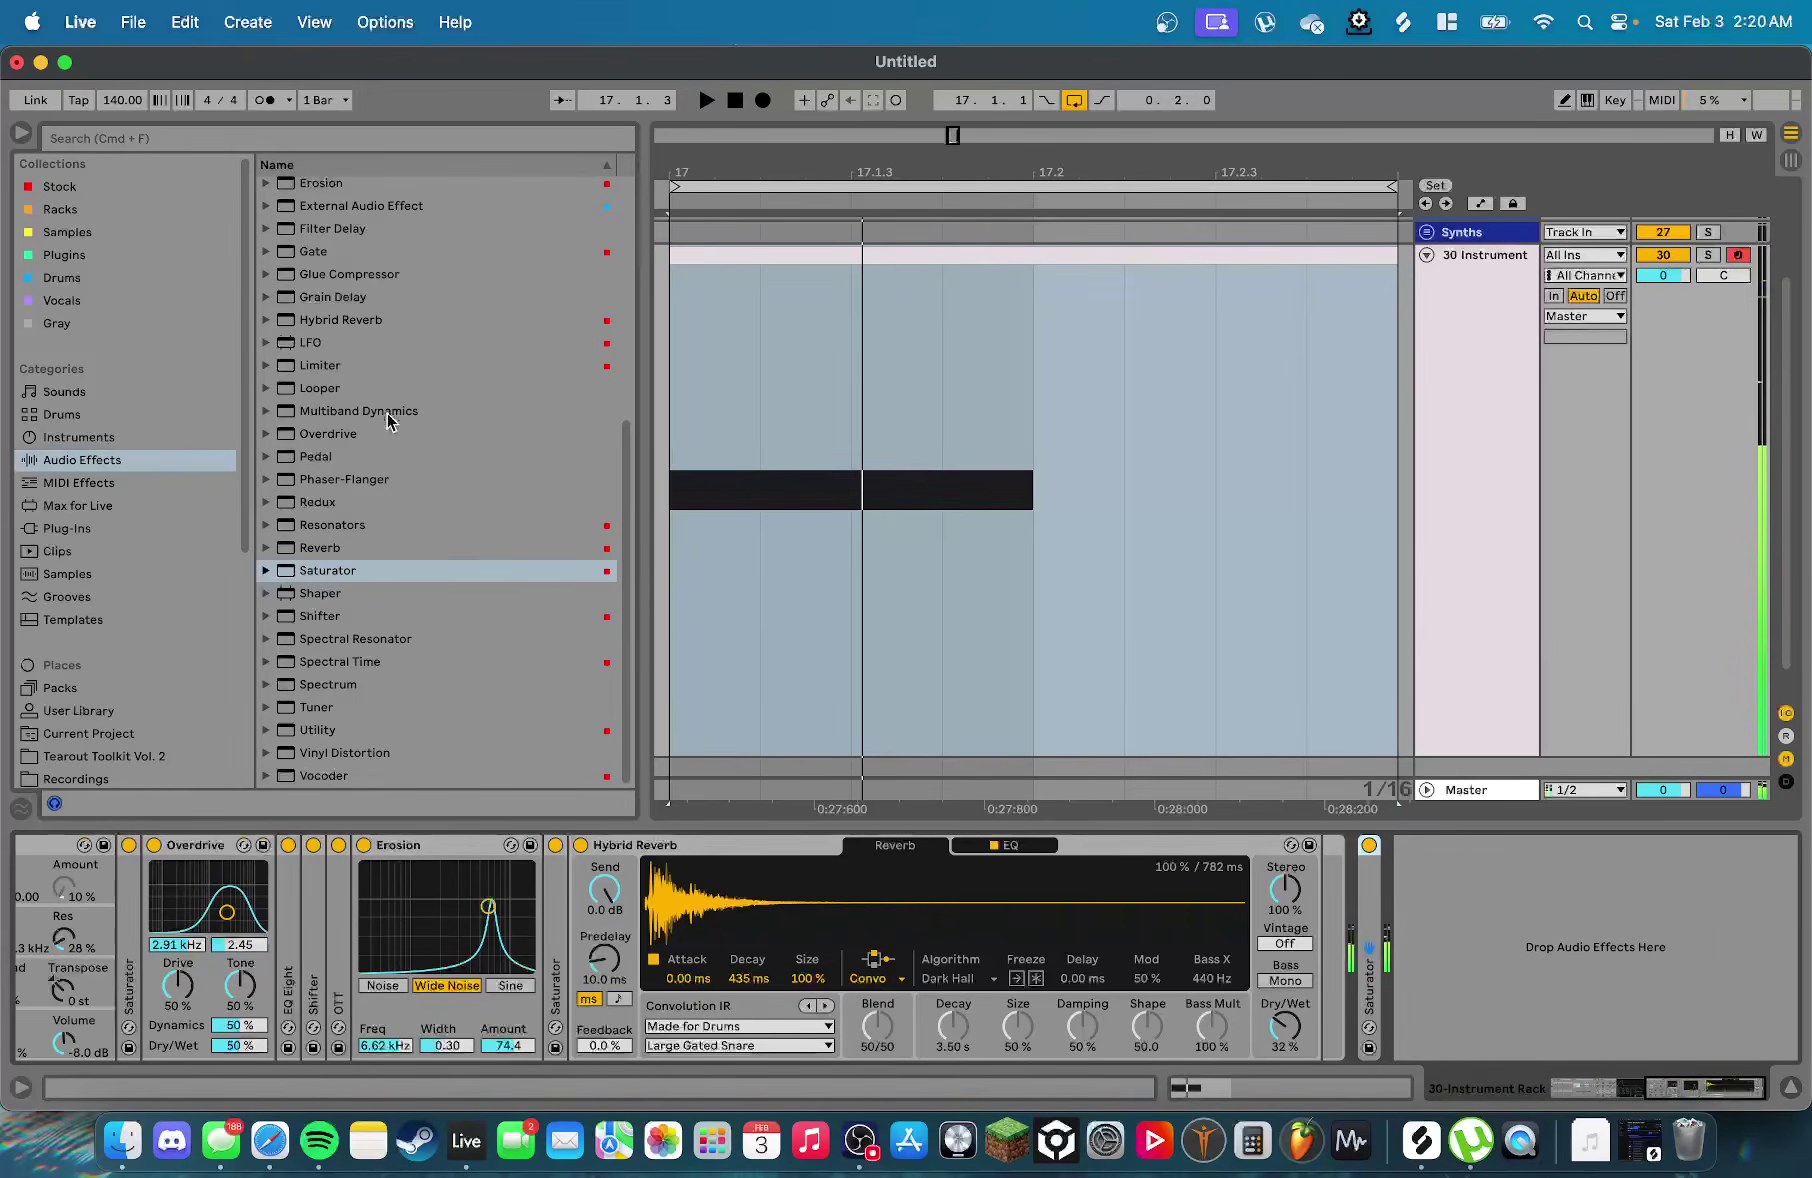
Add an EQ Three after the last Saturator, duplicate it twice as collapsed devices and audition the loop
{"action": "scroll", "coordinate": [343, 454], "scroll_direction": "up", "scroll_amount": 10}
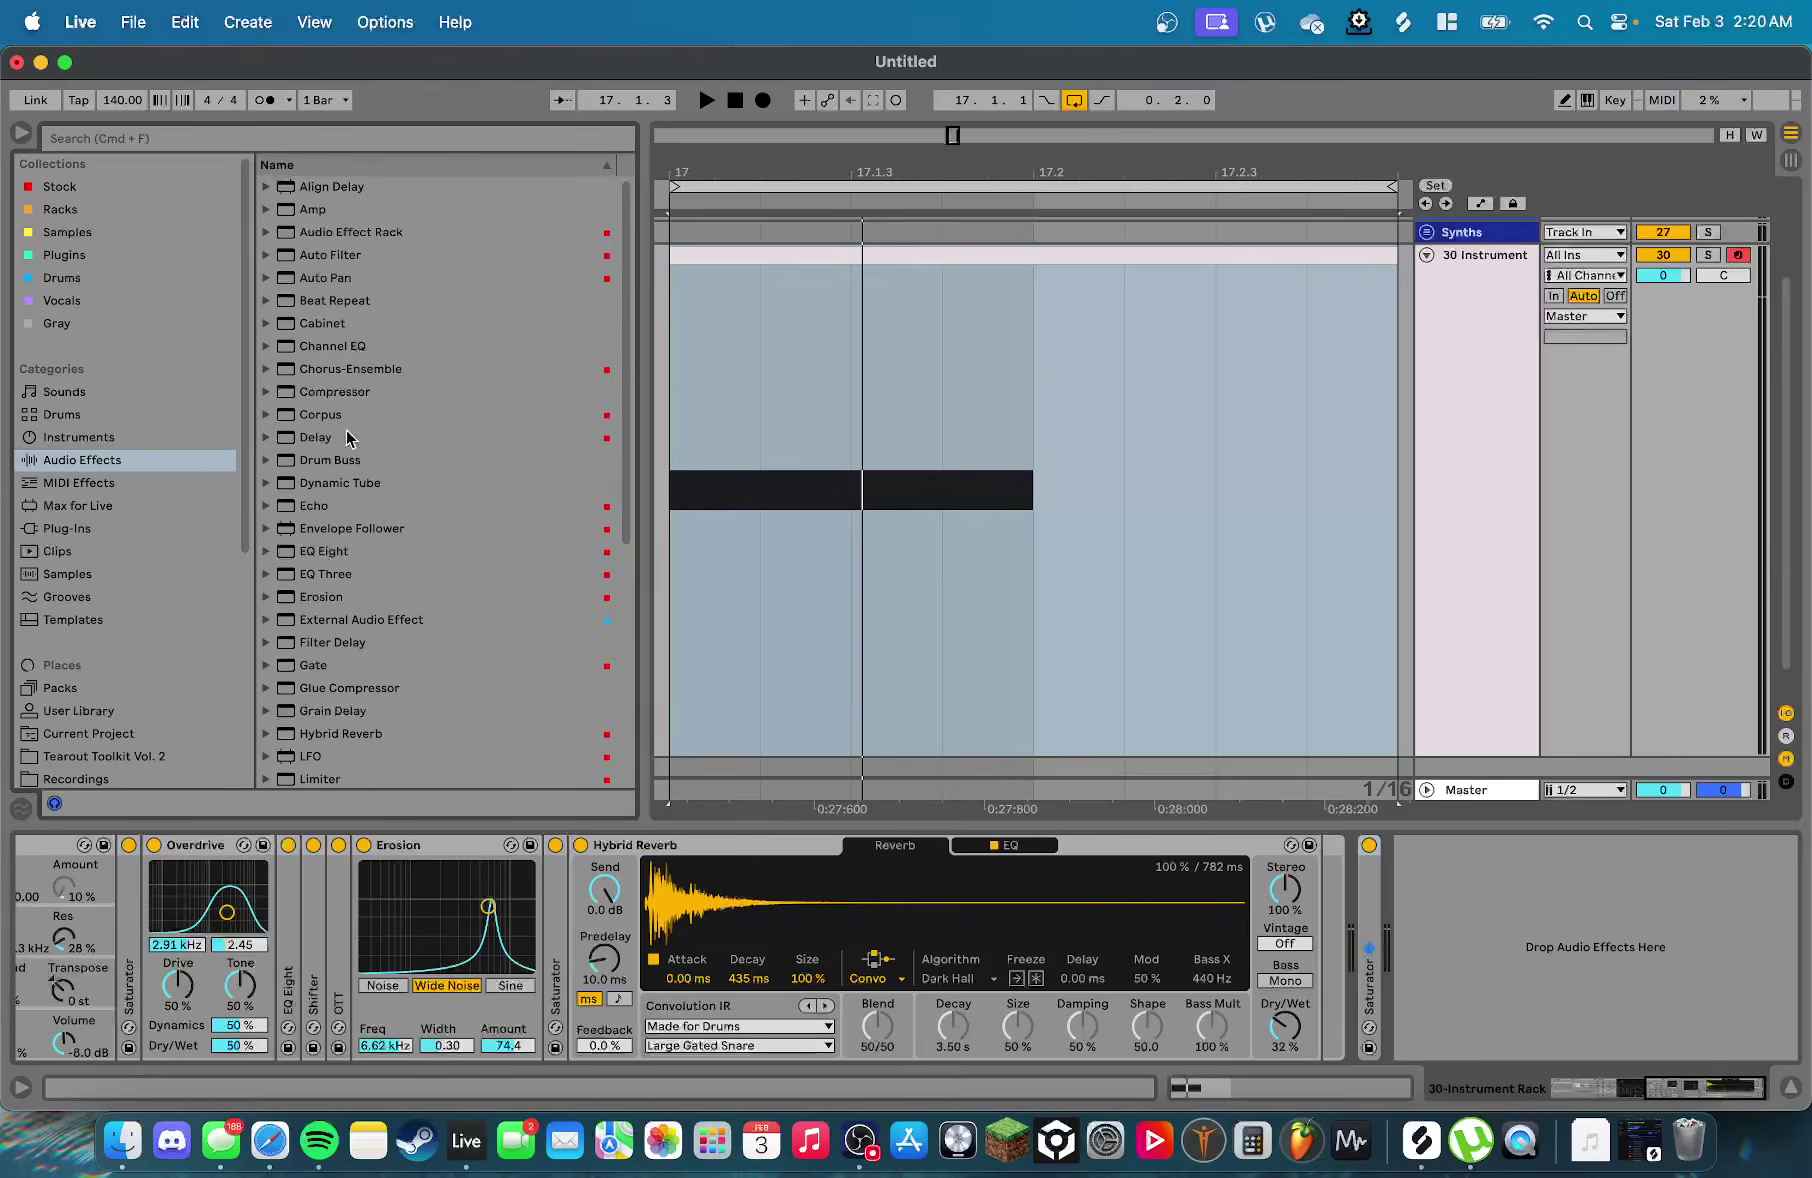
{"action": "left_click_drag", "start_coordinate": [344, 574], "coordinate": [1580, 907]}
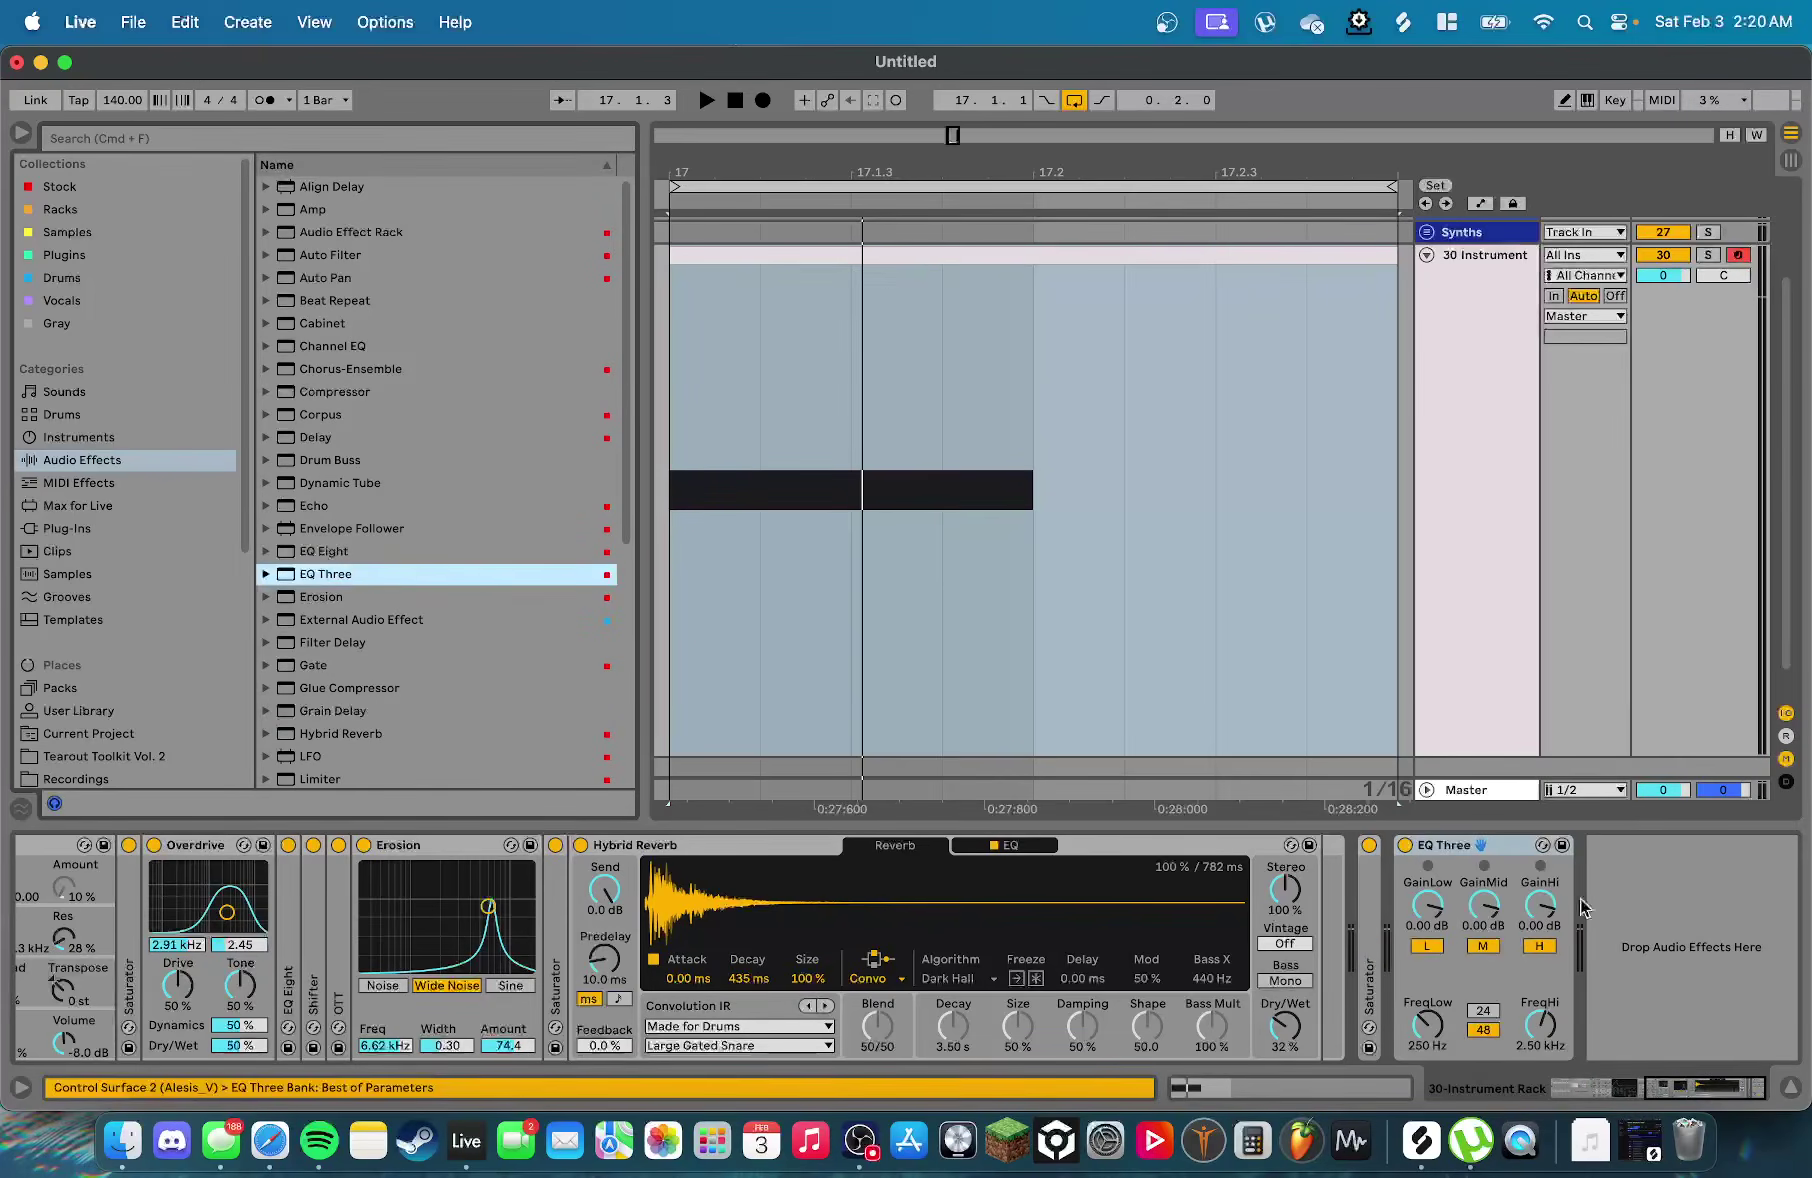
{"action": "double_click", "coordinate": [1468, 846]}
{"action": "key", "text": "super+d"}
{"action": "key", "text": "super+d"}
{"action": "key", "text": "space"}
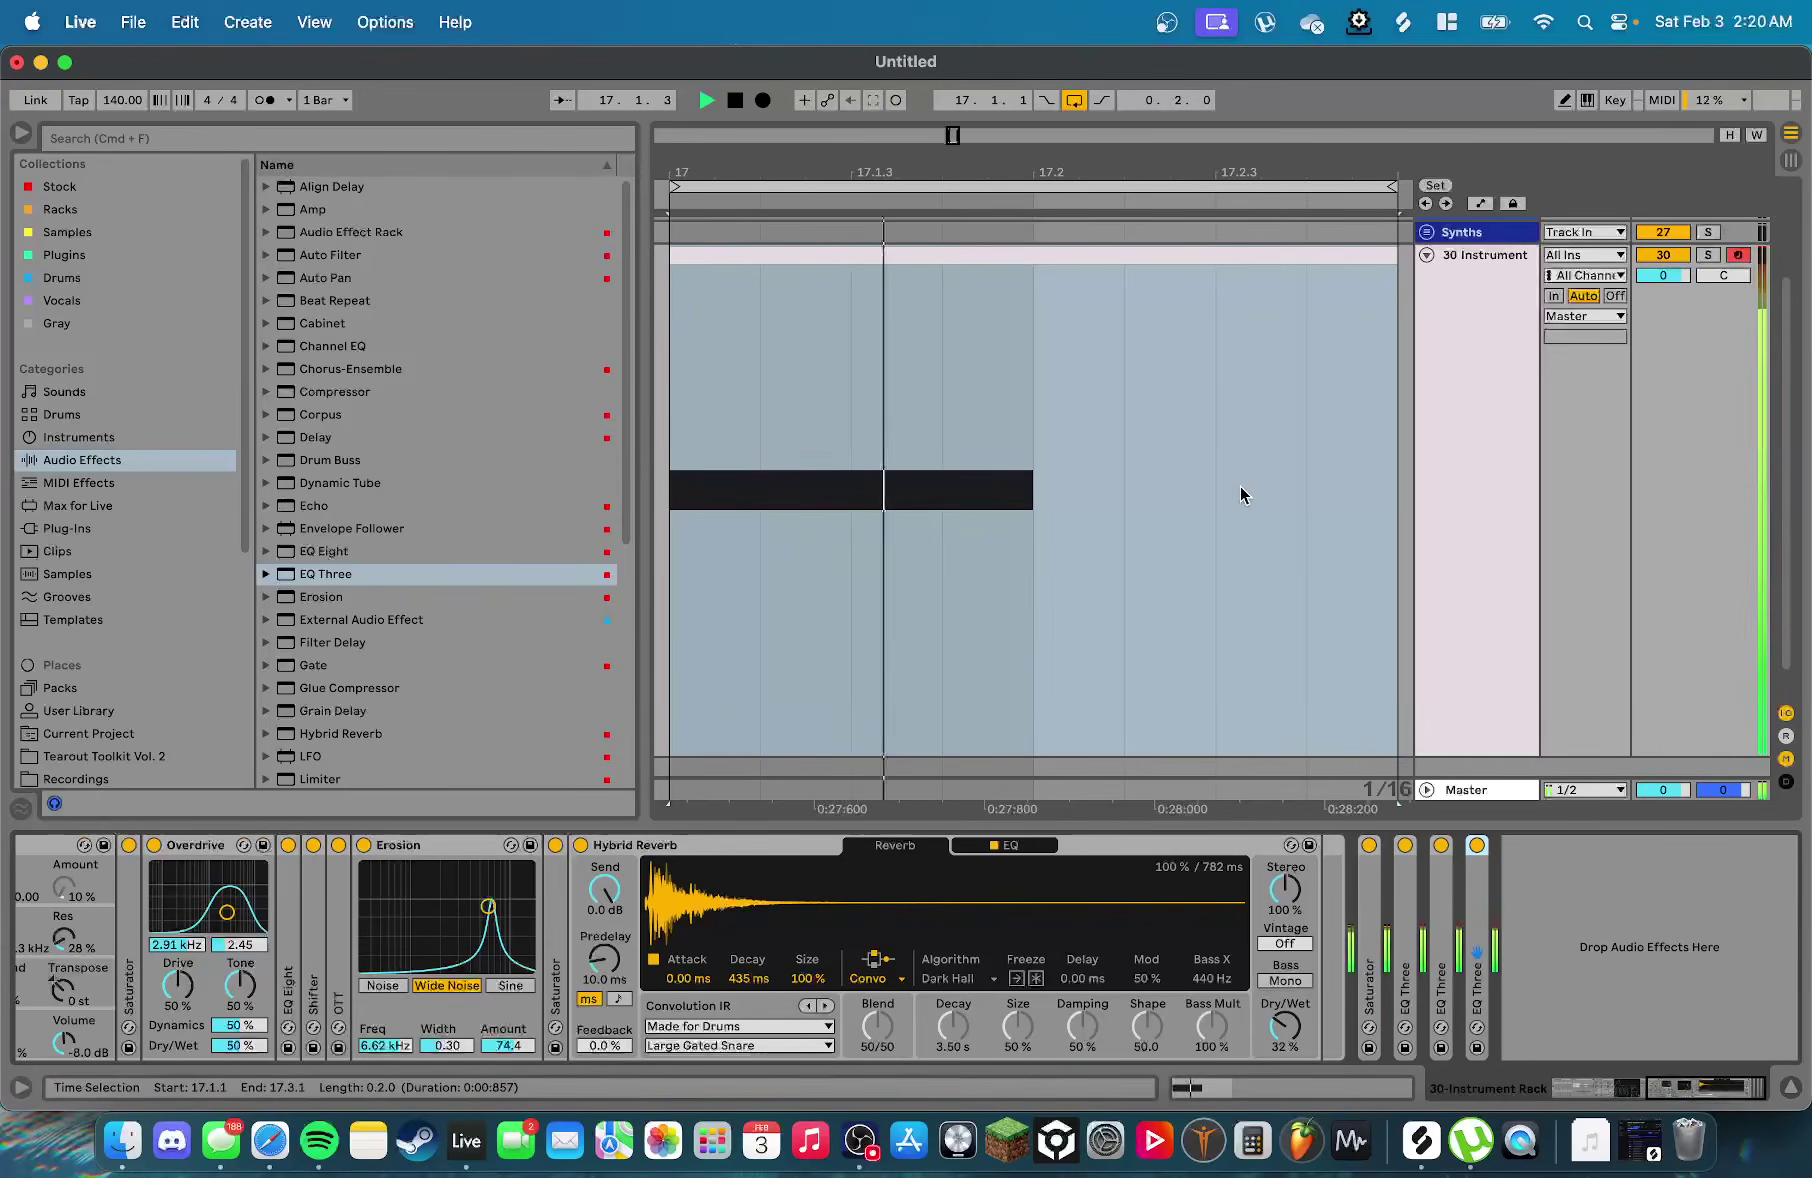
{"action": "key", "text": "space"}
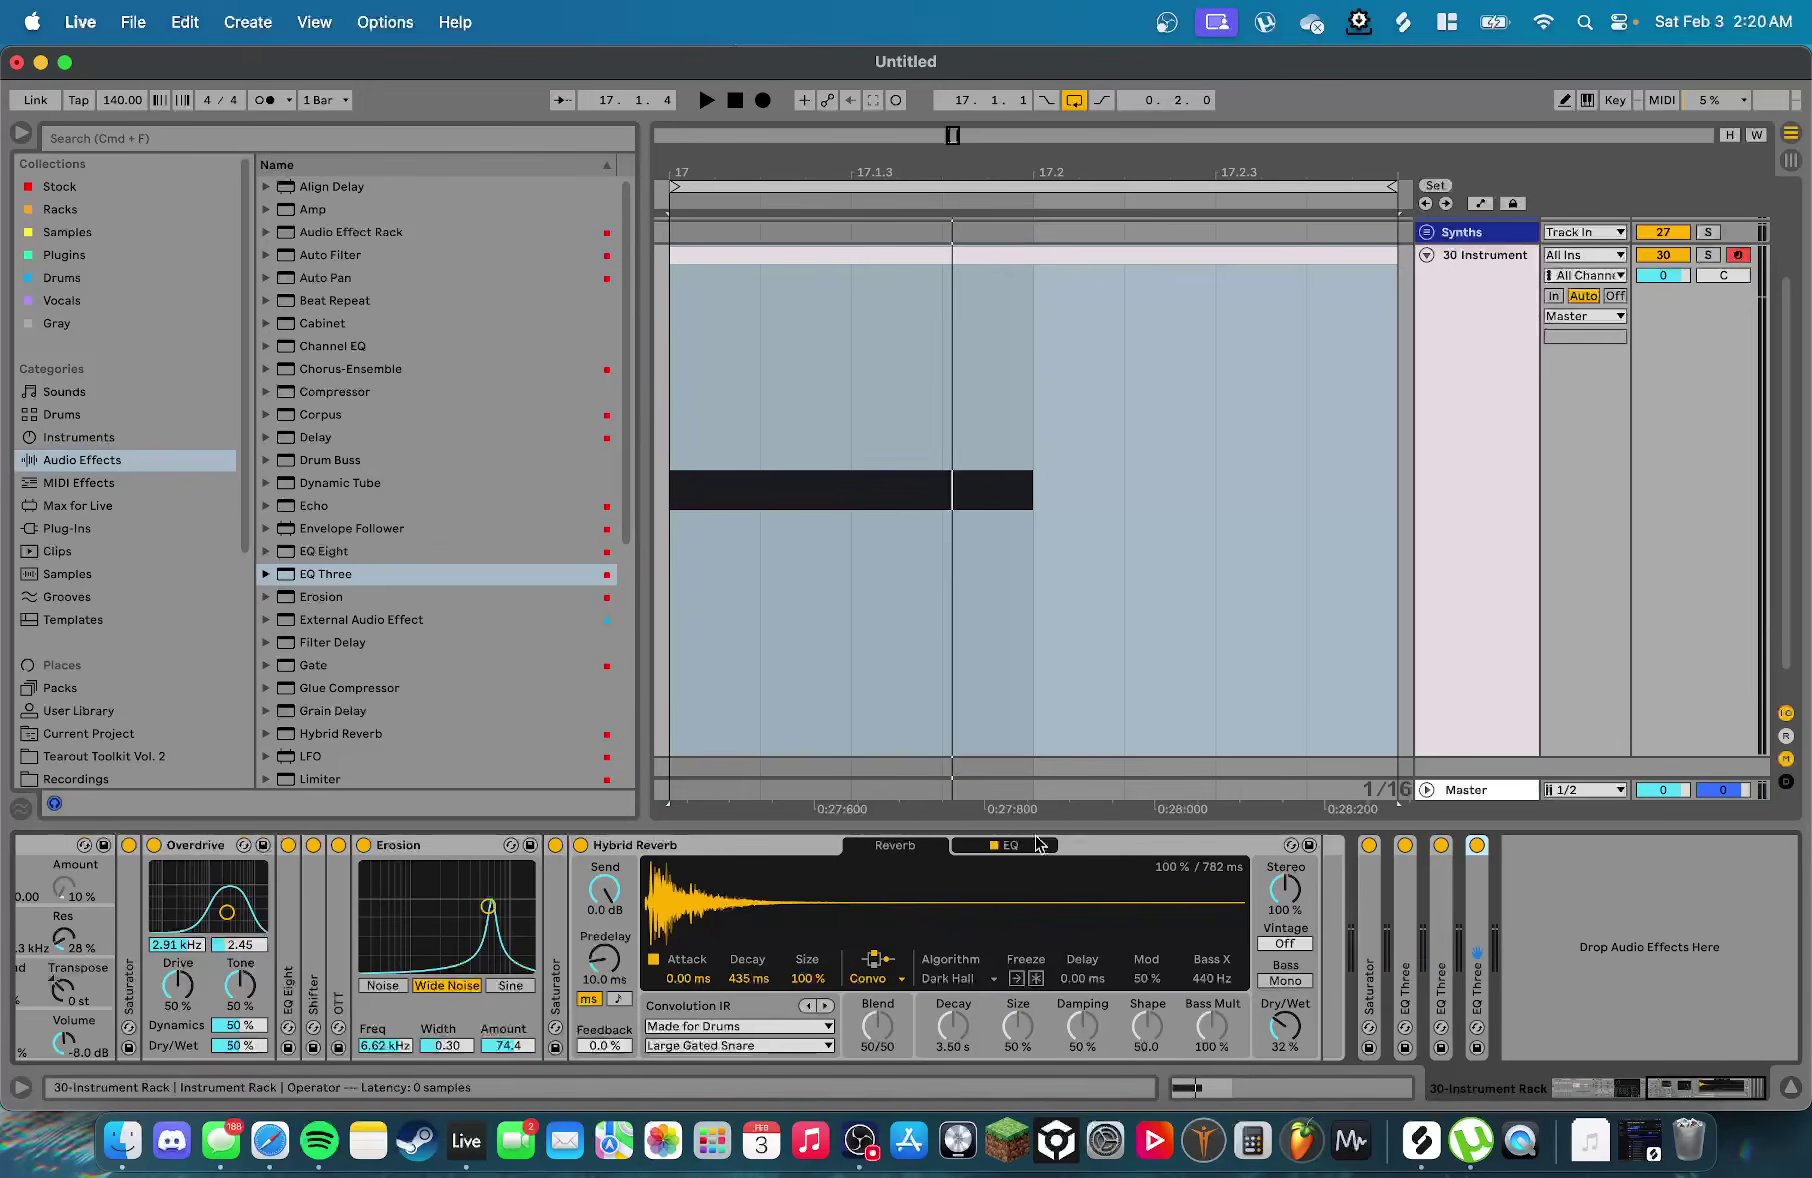
Collapse Hybrid Reverb and reduce the Instrument Rack's macro controls to four
{"action": "double_click", "coordinate": [779, 847]}
{"action": "left_click", "coordinate": [745, 968]}
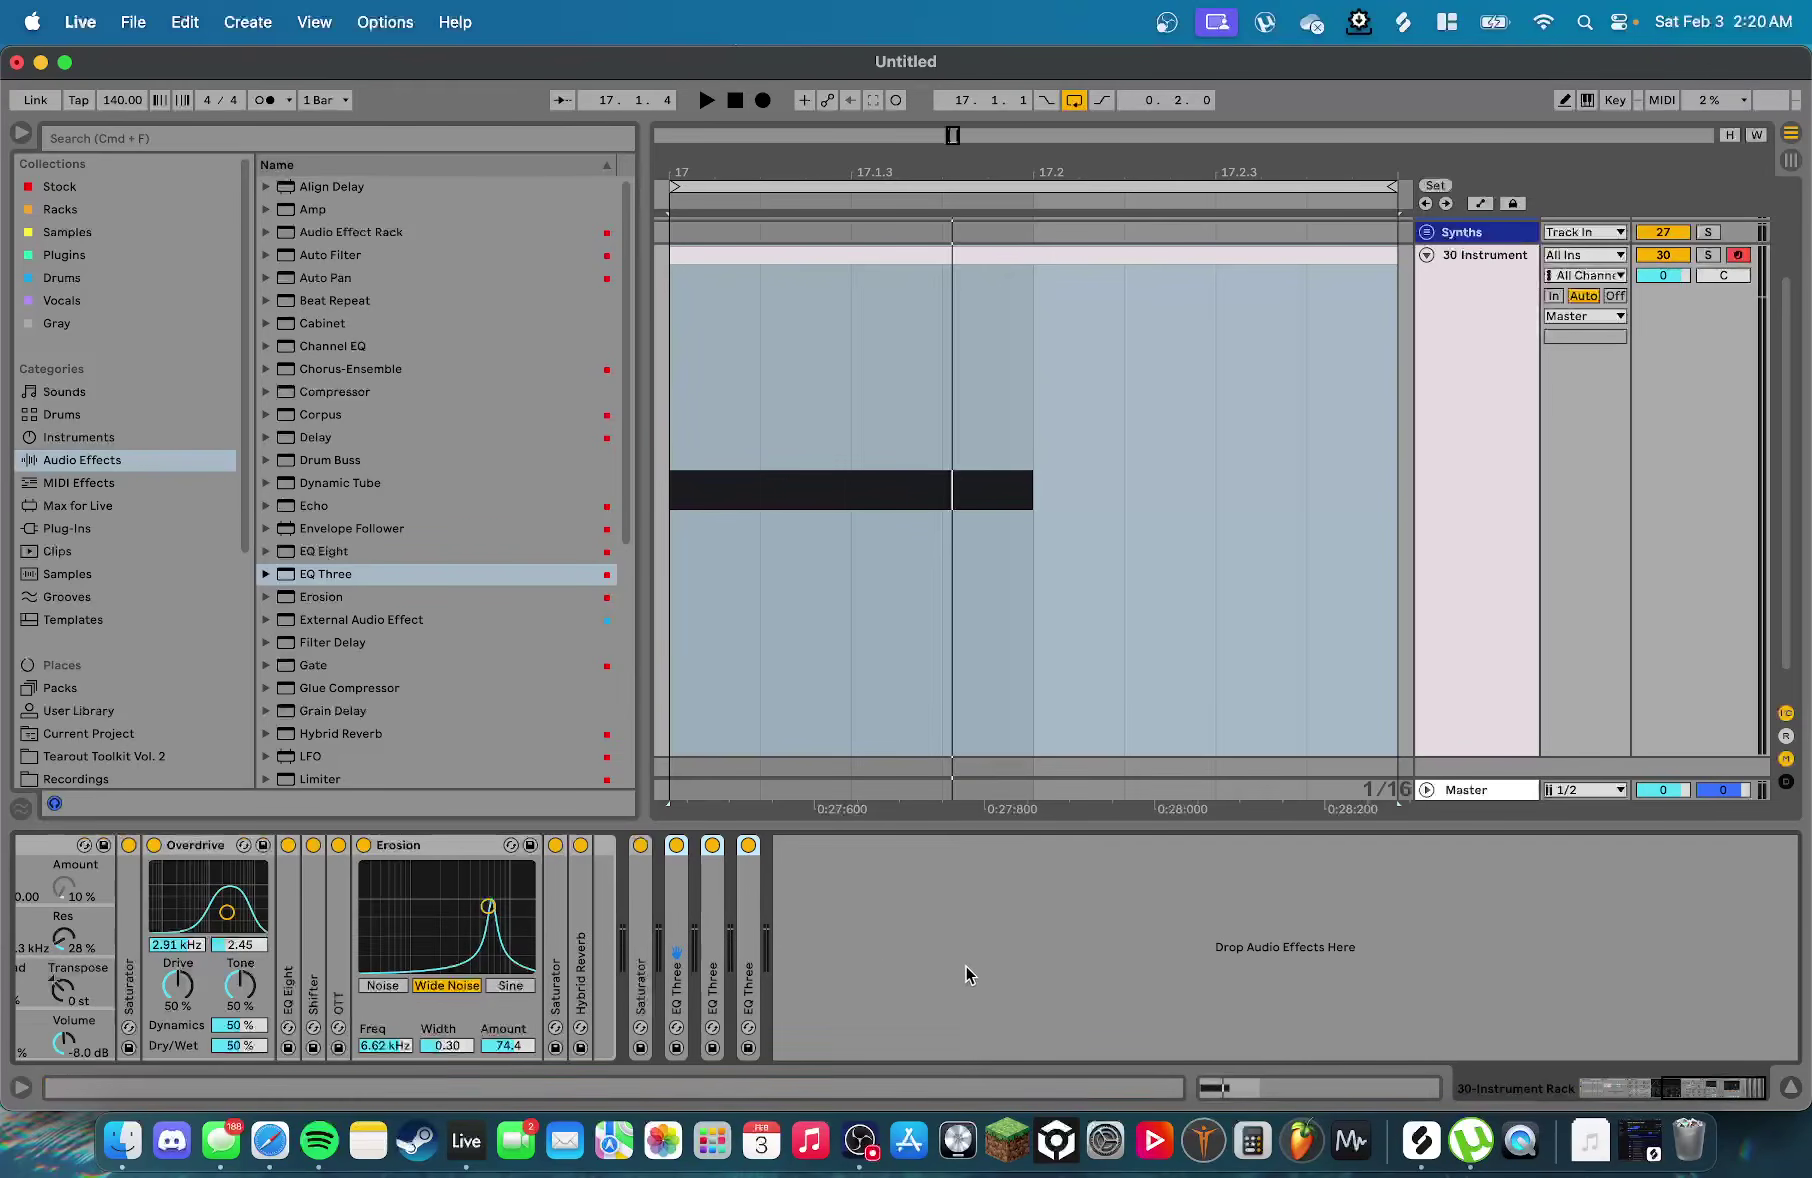
{"action": "scroll", "coordinate": [815, 958], "scroll_direction": "left", "scroll_amount": 10}
{"action": "scroll", "coordinate": [810, 960], "scroll_direction": "left", "scroll_amount": 5}
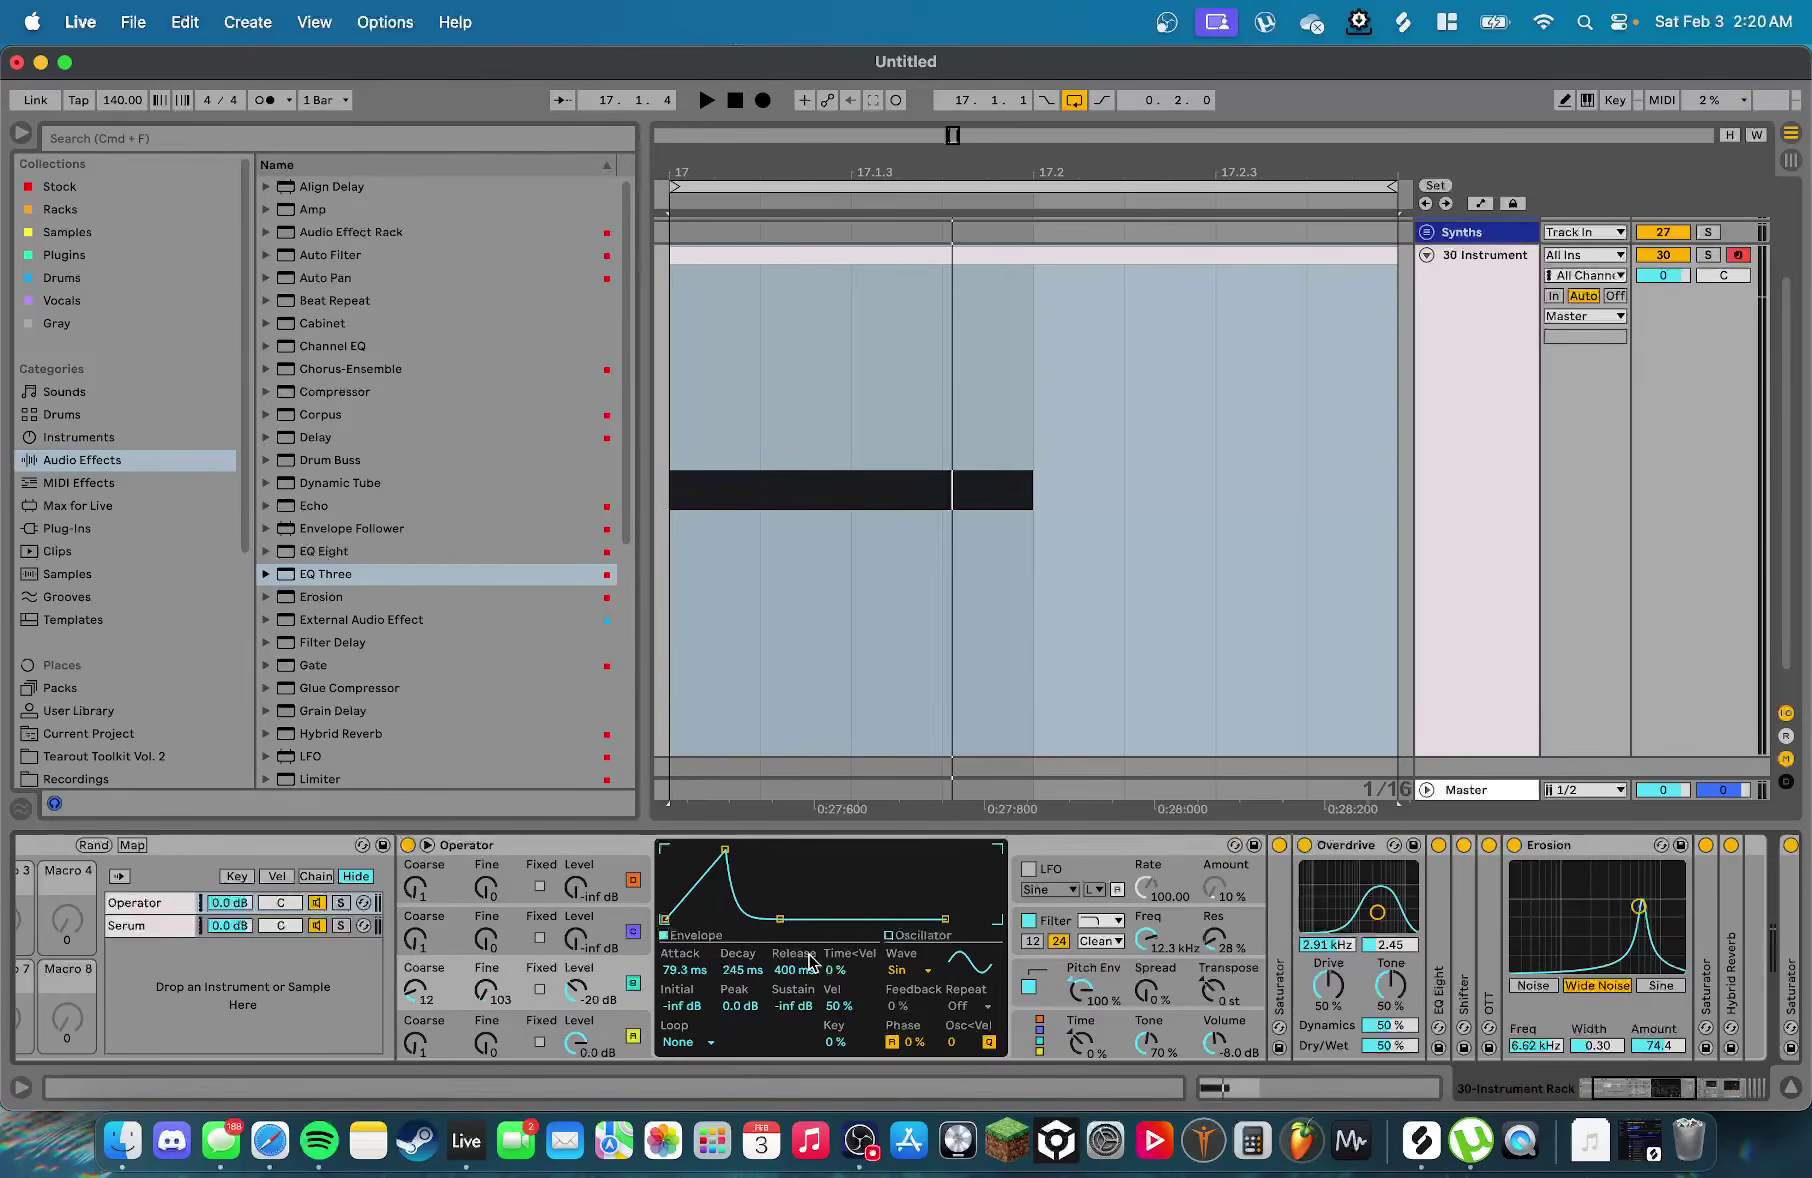
{"action": "scroll", "coordinate": [795, 962], "scroll_direction": "left", "scroll_amount": 3}
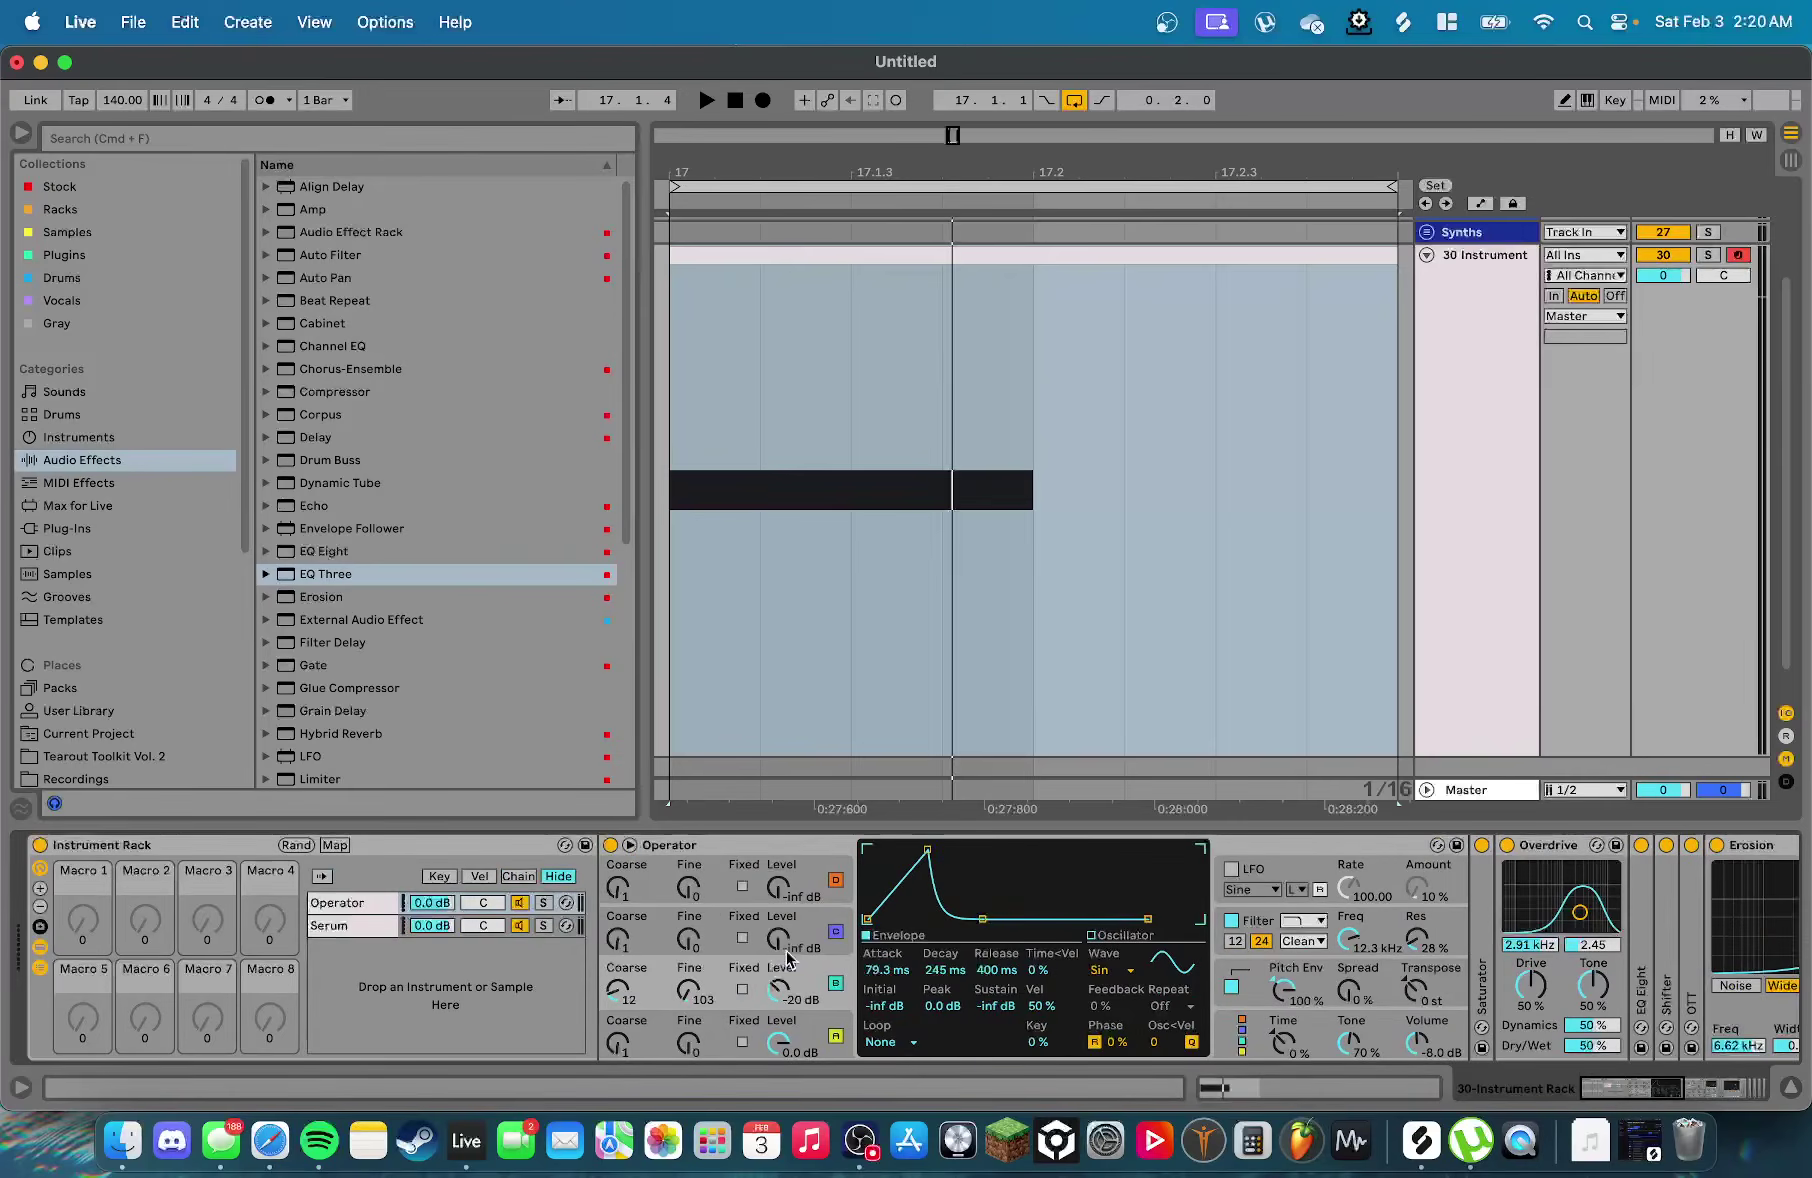
{"action": "left_click", "coordinate": [40, 907]}
{"action": "left_click", "coordinate": [40, 907]}
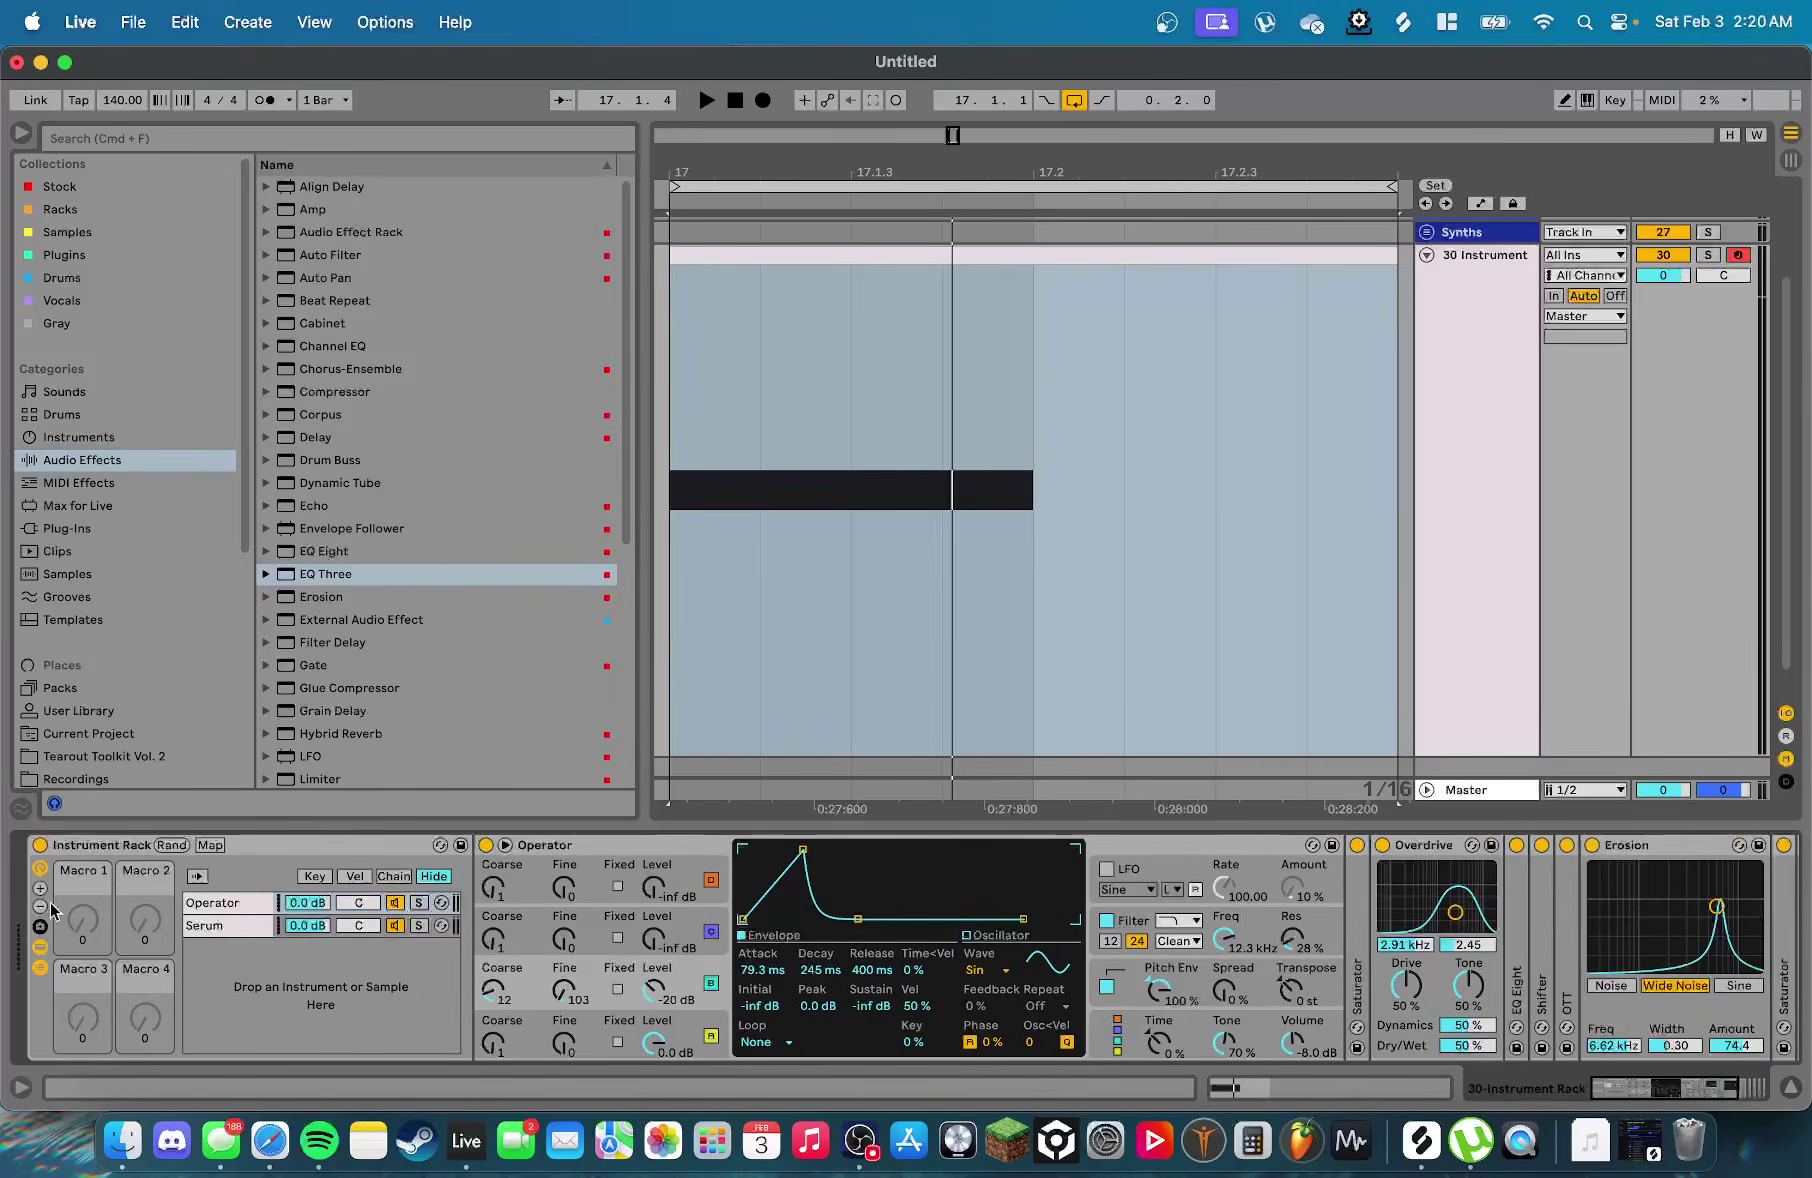
Map the Fine tuning of Operator's oscillator B to Macro 1
{"action": "left_click", "coordinate": [210, 846]}
{"action": "left_click", "coordinate": [565, 994]}
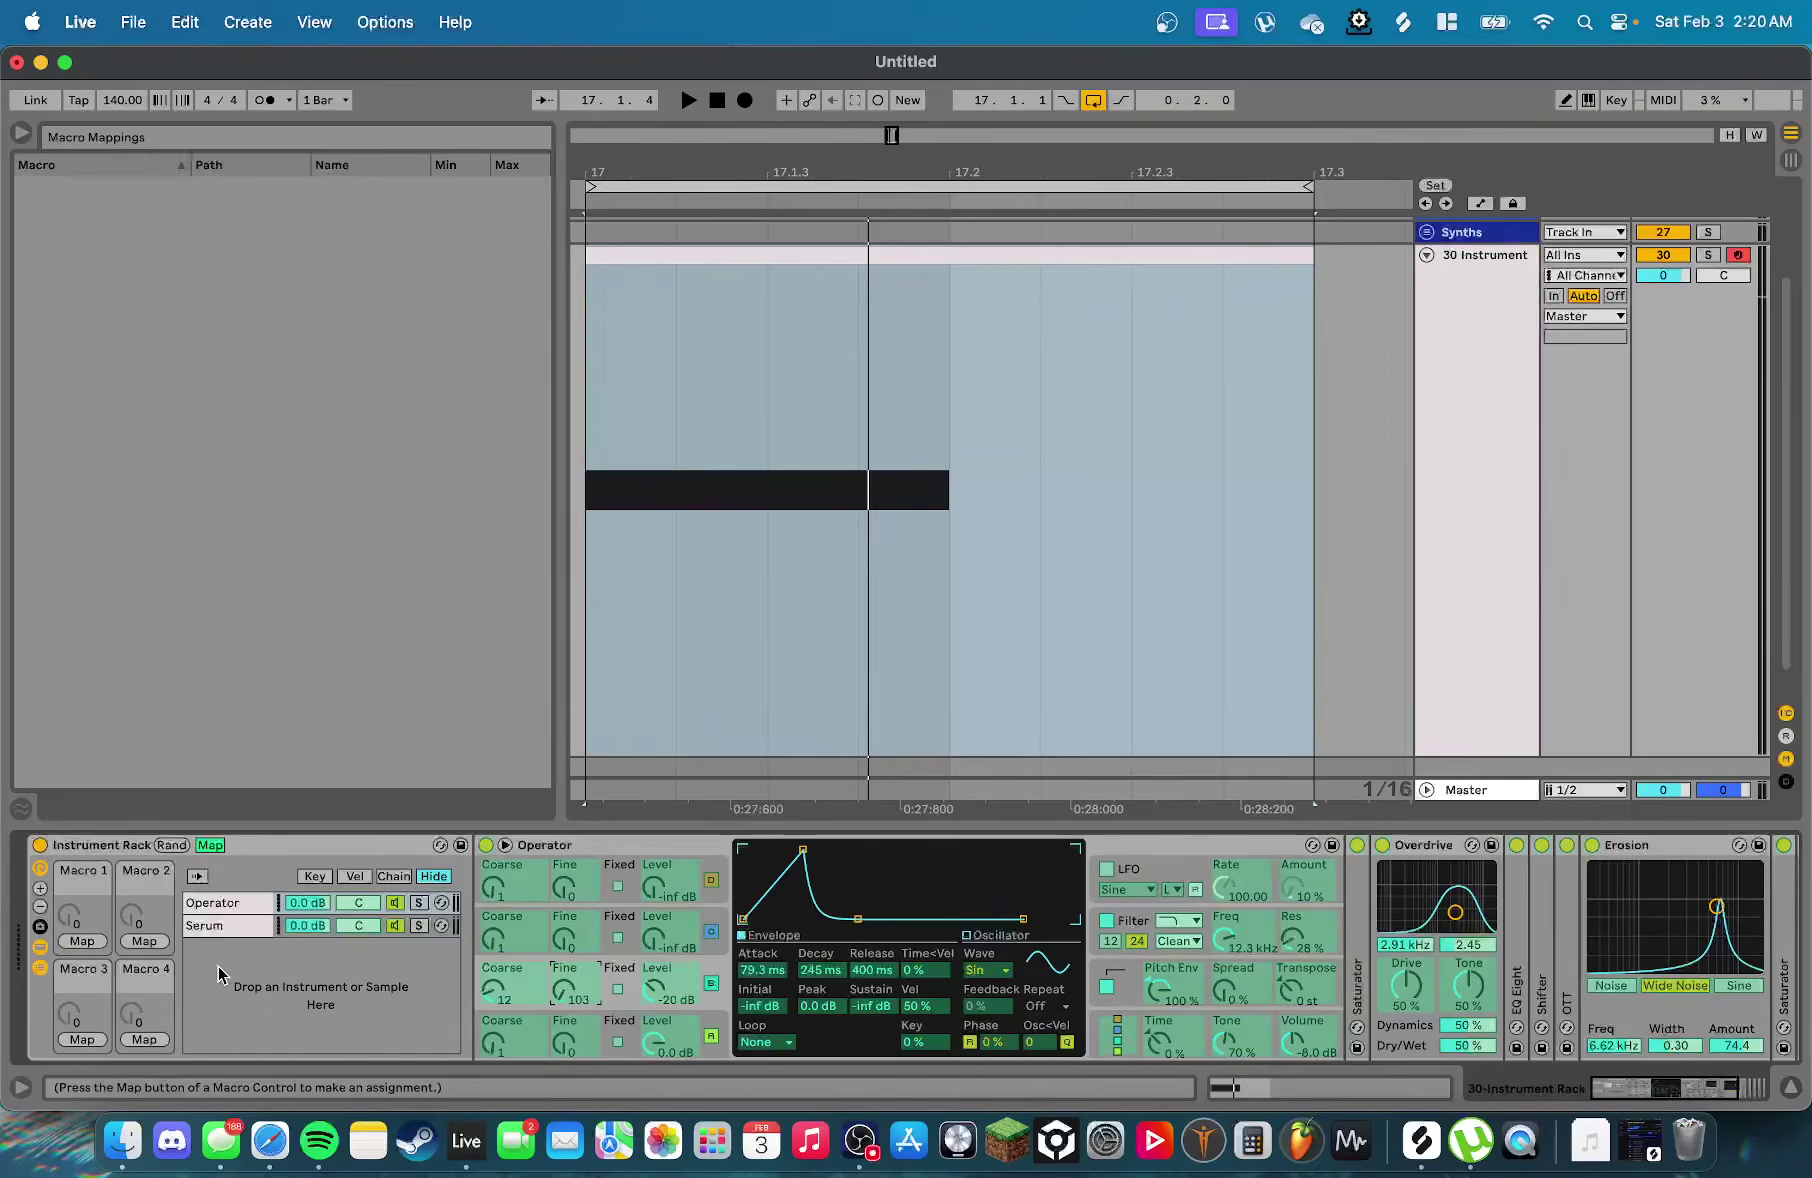
{"action": "left_click", "coordinate": [88, 942]}
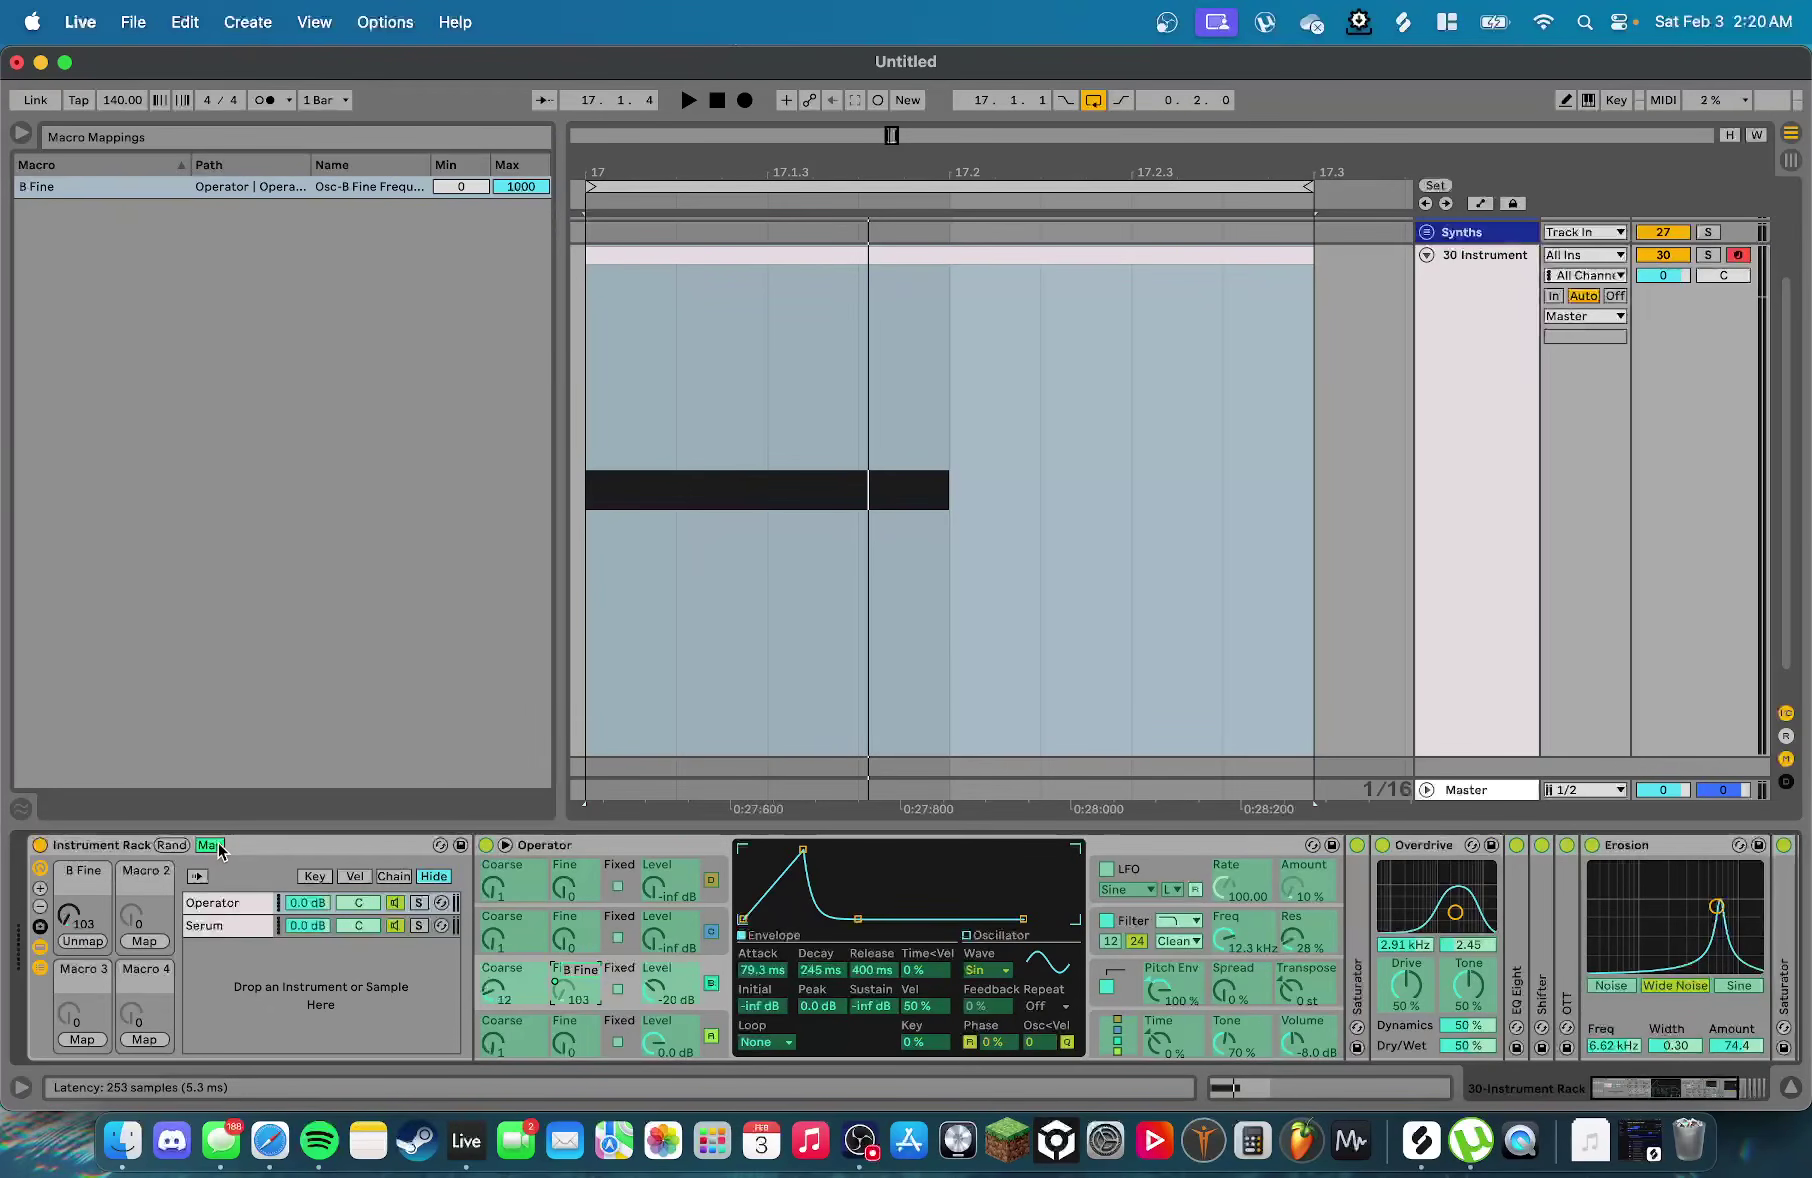
{"action": "left_click", "coordinate": [212, 846]}
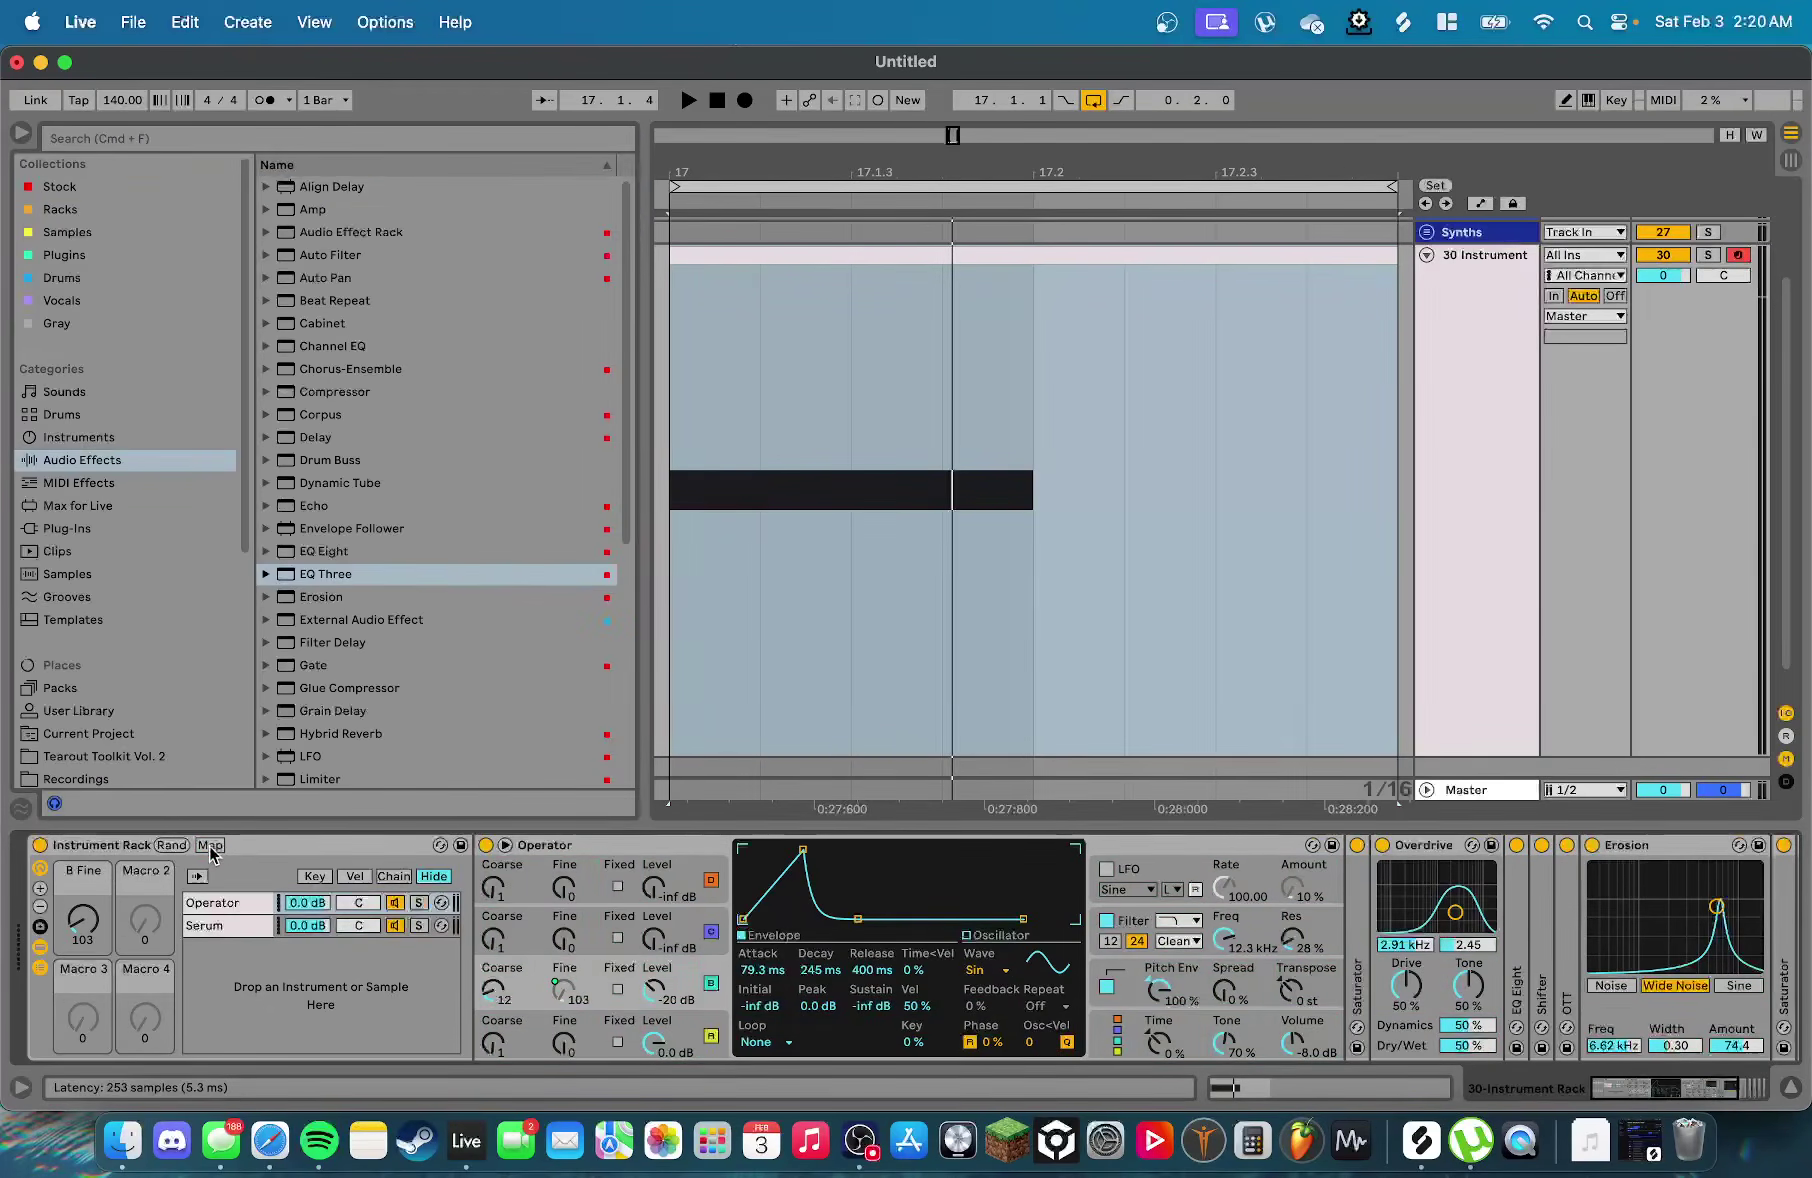
Map the envelope attack of Operator's oscillator A to Macro 2
{"action": "left_click", "coordinate": [211, 846]}
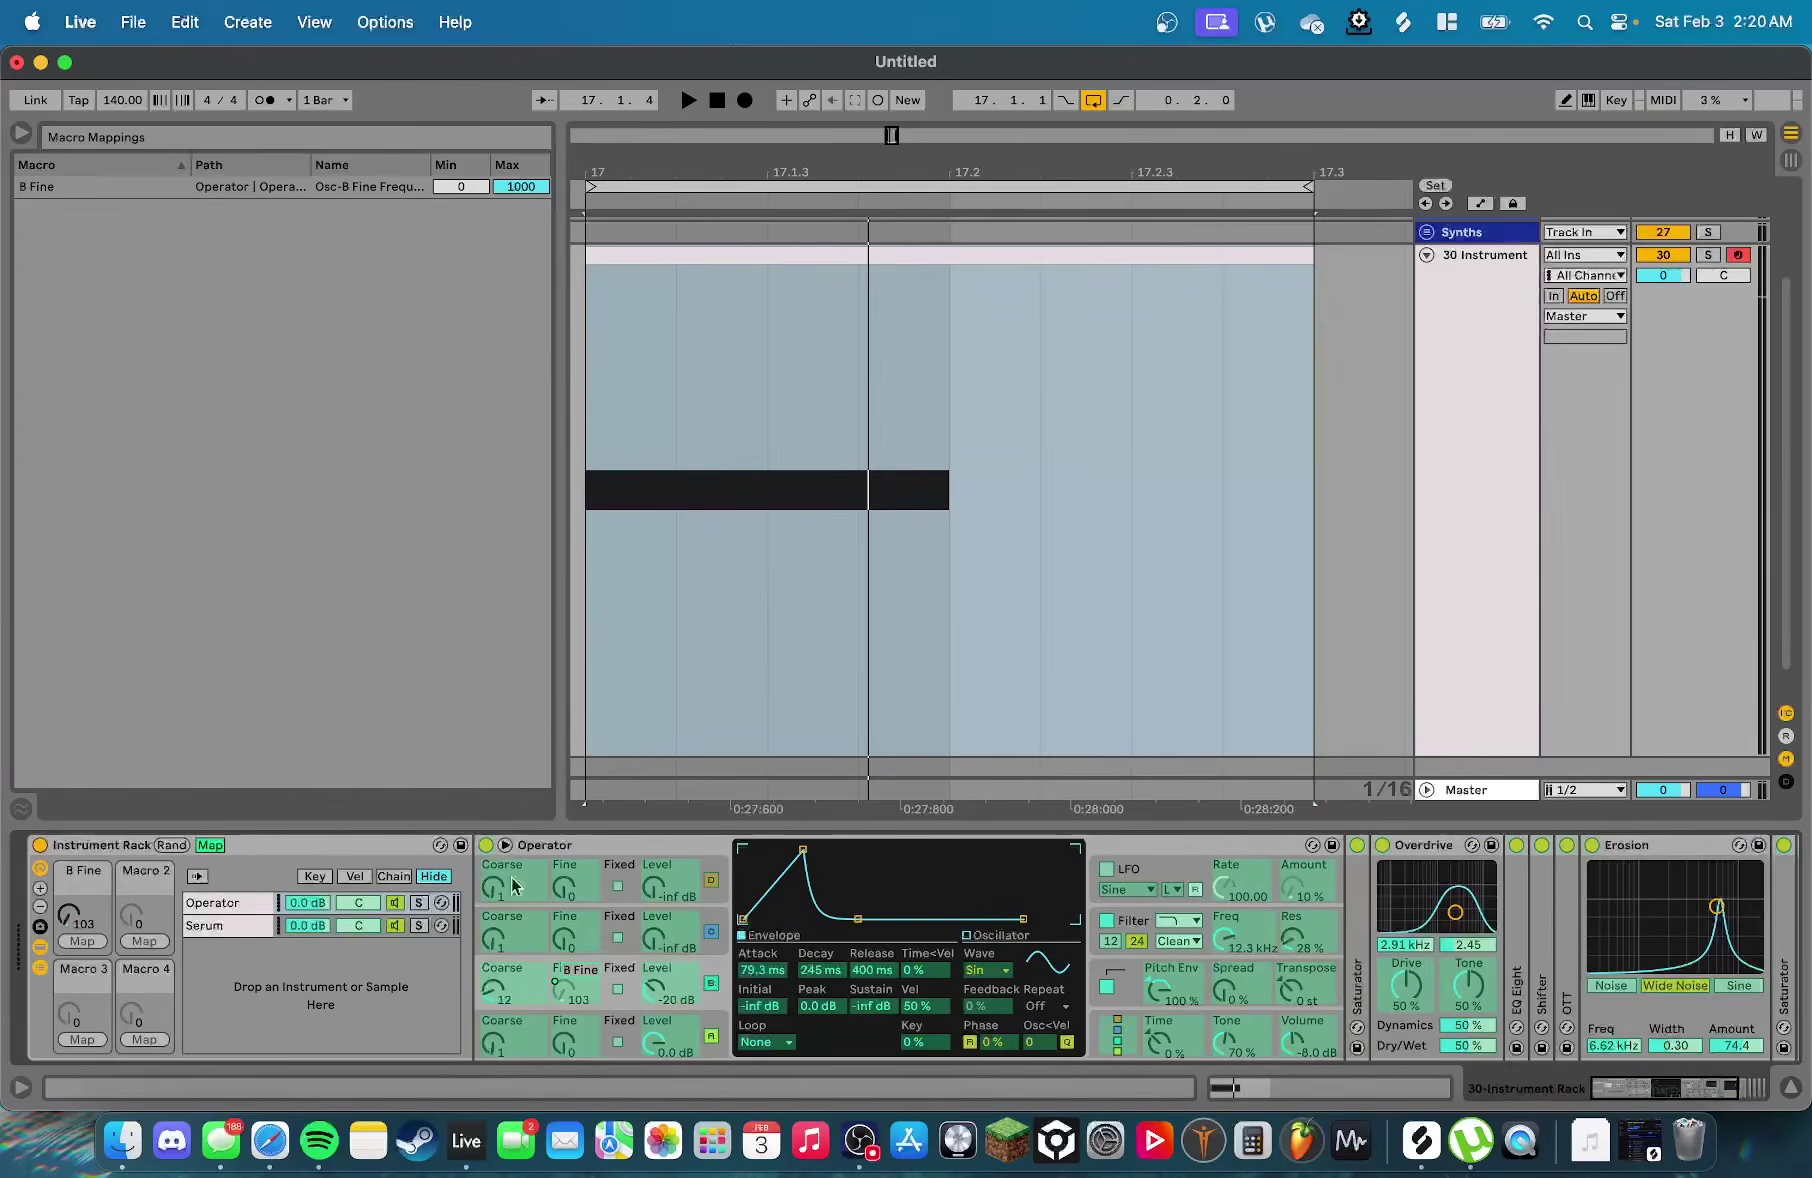
{"action": "left_click", "coordinate": [211, 846]}
{"action": "left_click", "coordinate": [582, 1032]}
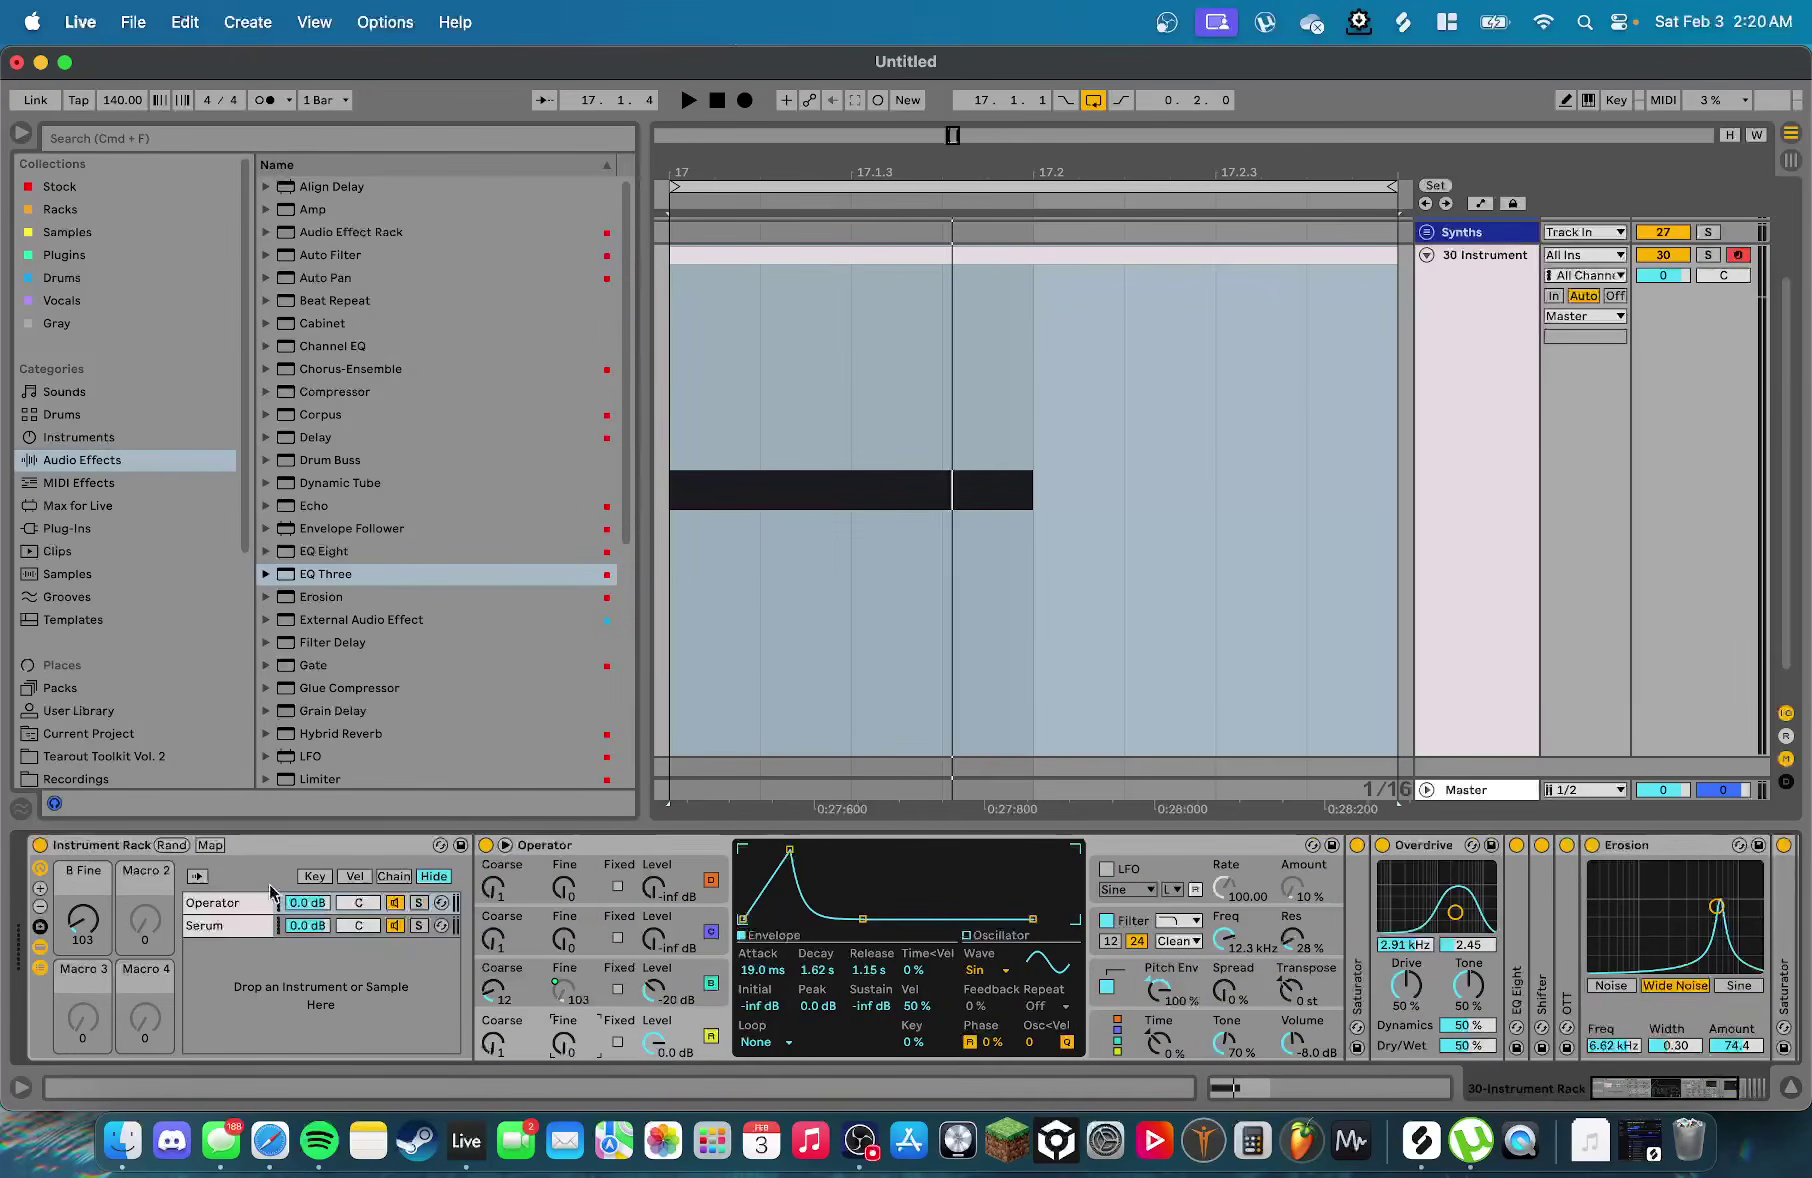
{"action": "left_click", "coordinate": [211, 846]}
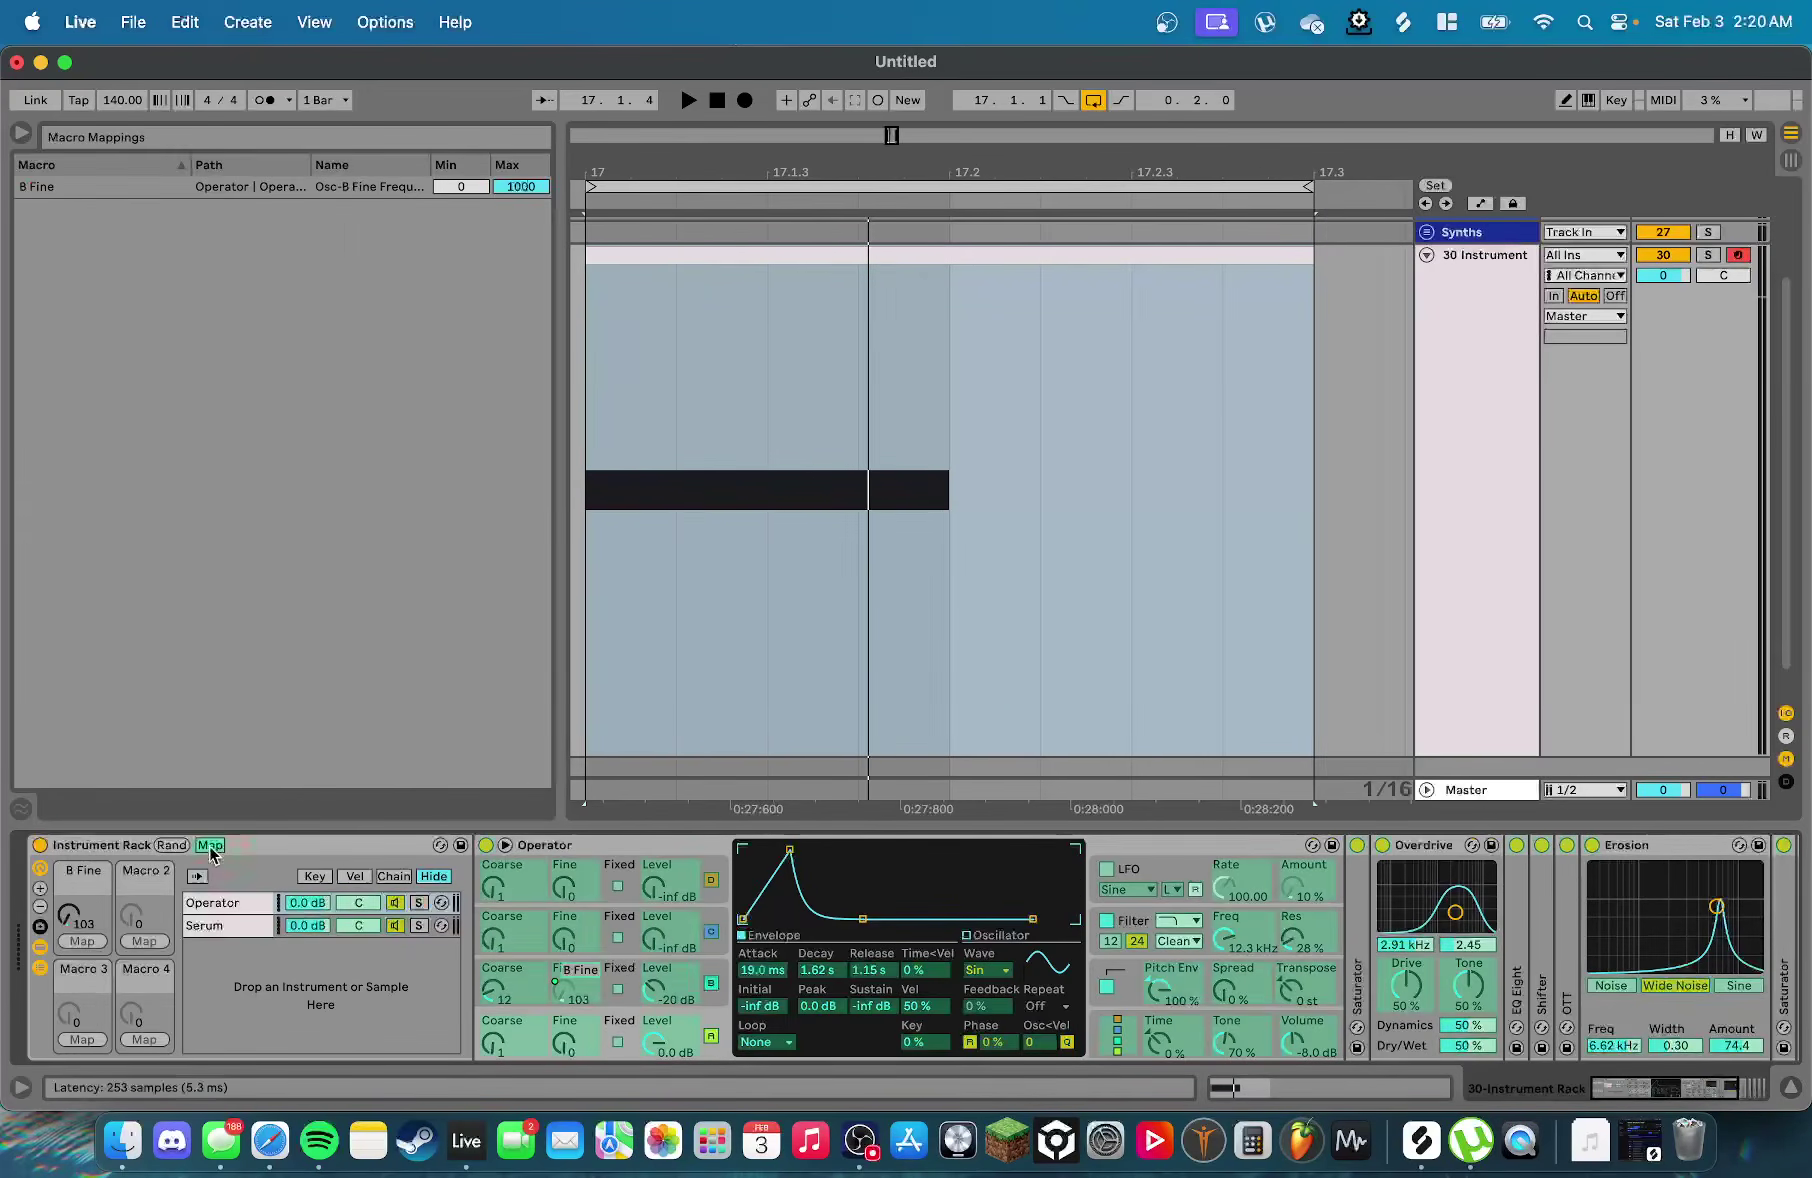
{"action": "left_click", "coordinate": [764, 976]}
{"action": "left_click", "coordinate": [155, 946]}
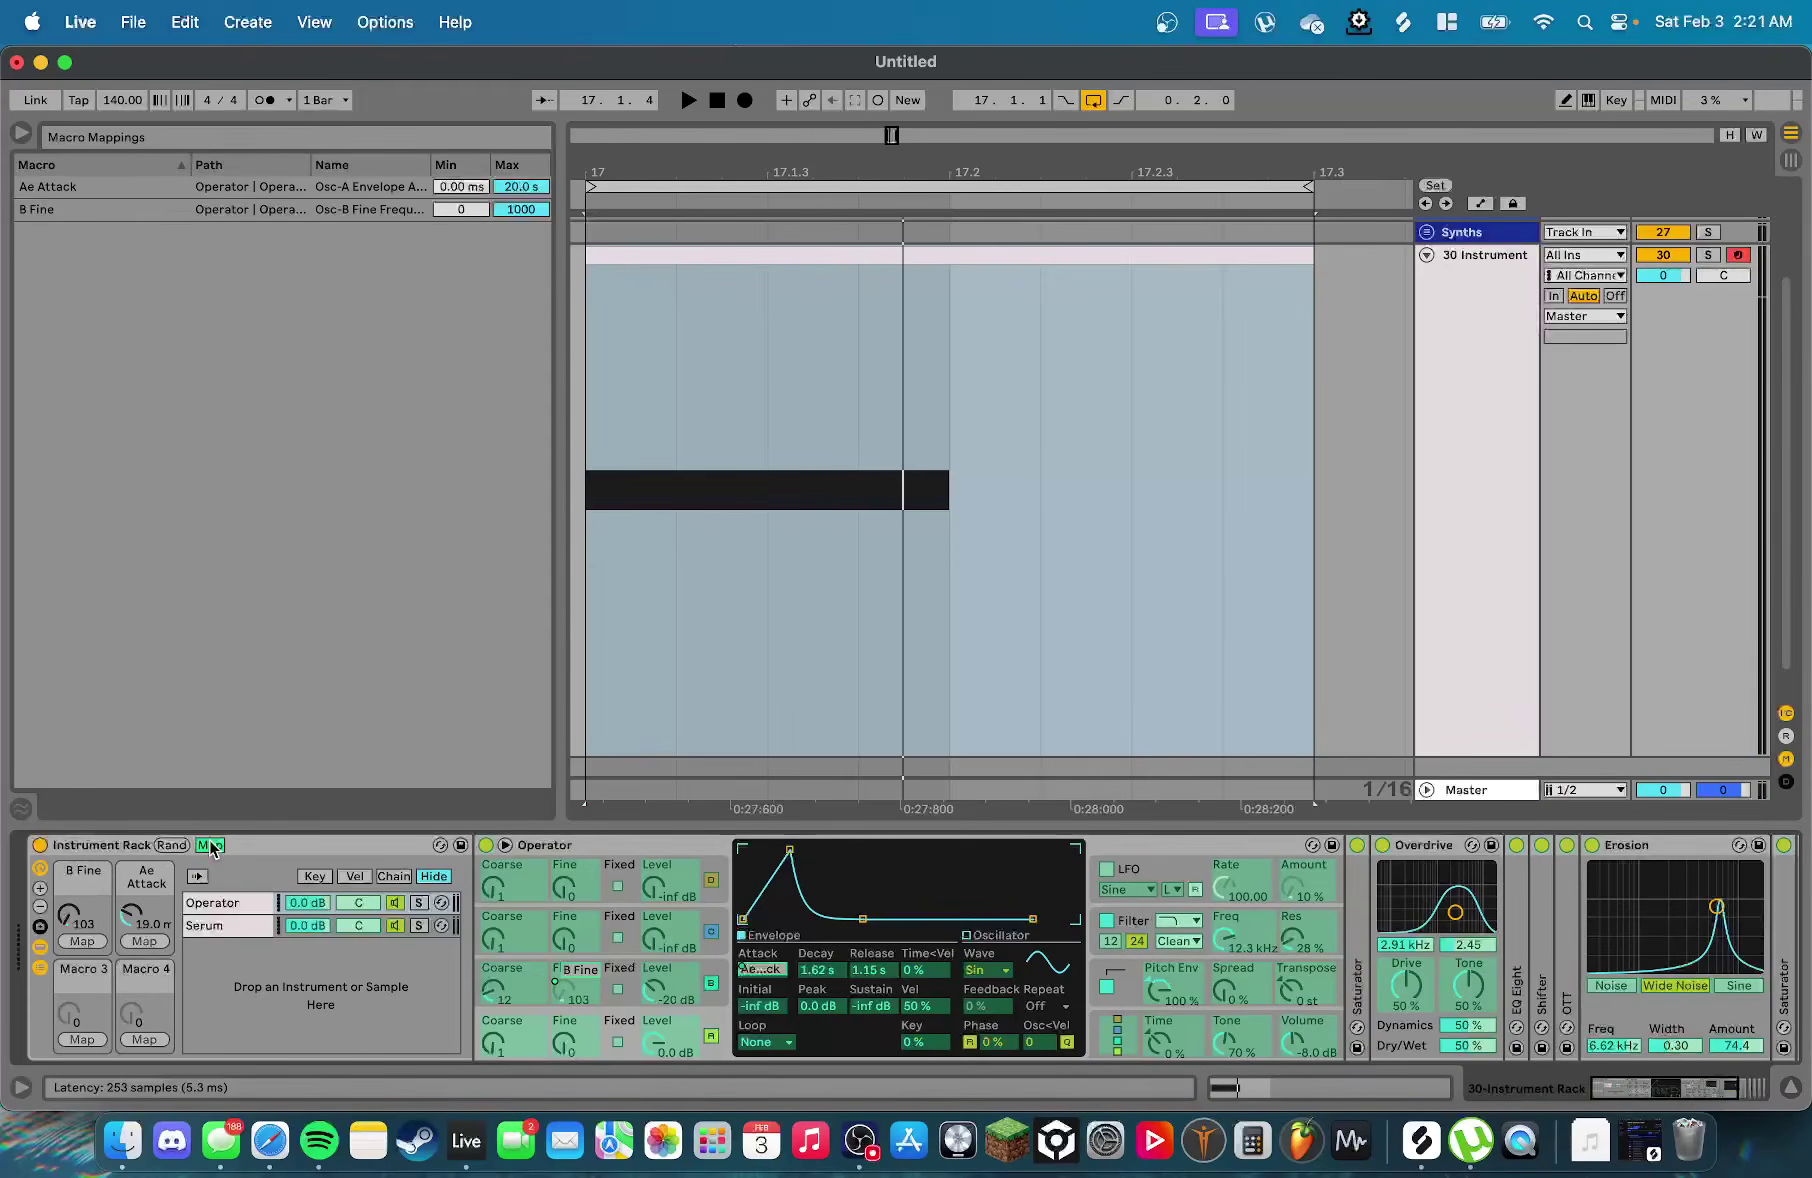
{"action": "left_click", "coordinate": [210, 843]}
Rename the first rack macro as OSC FINE
{"action": "right_click", "coordinate": [86, 874]}
{"action": "key", "text": "Caps_Lock"}
{"action": "left_click", "coordinate": [150, 677]}
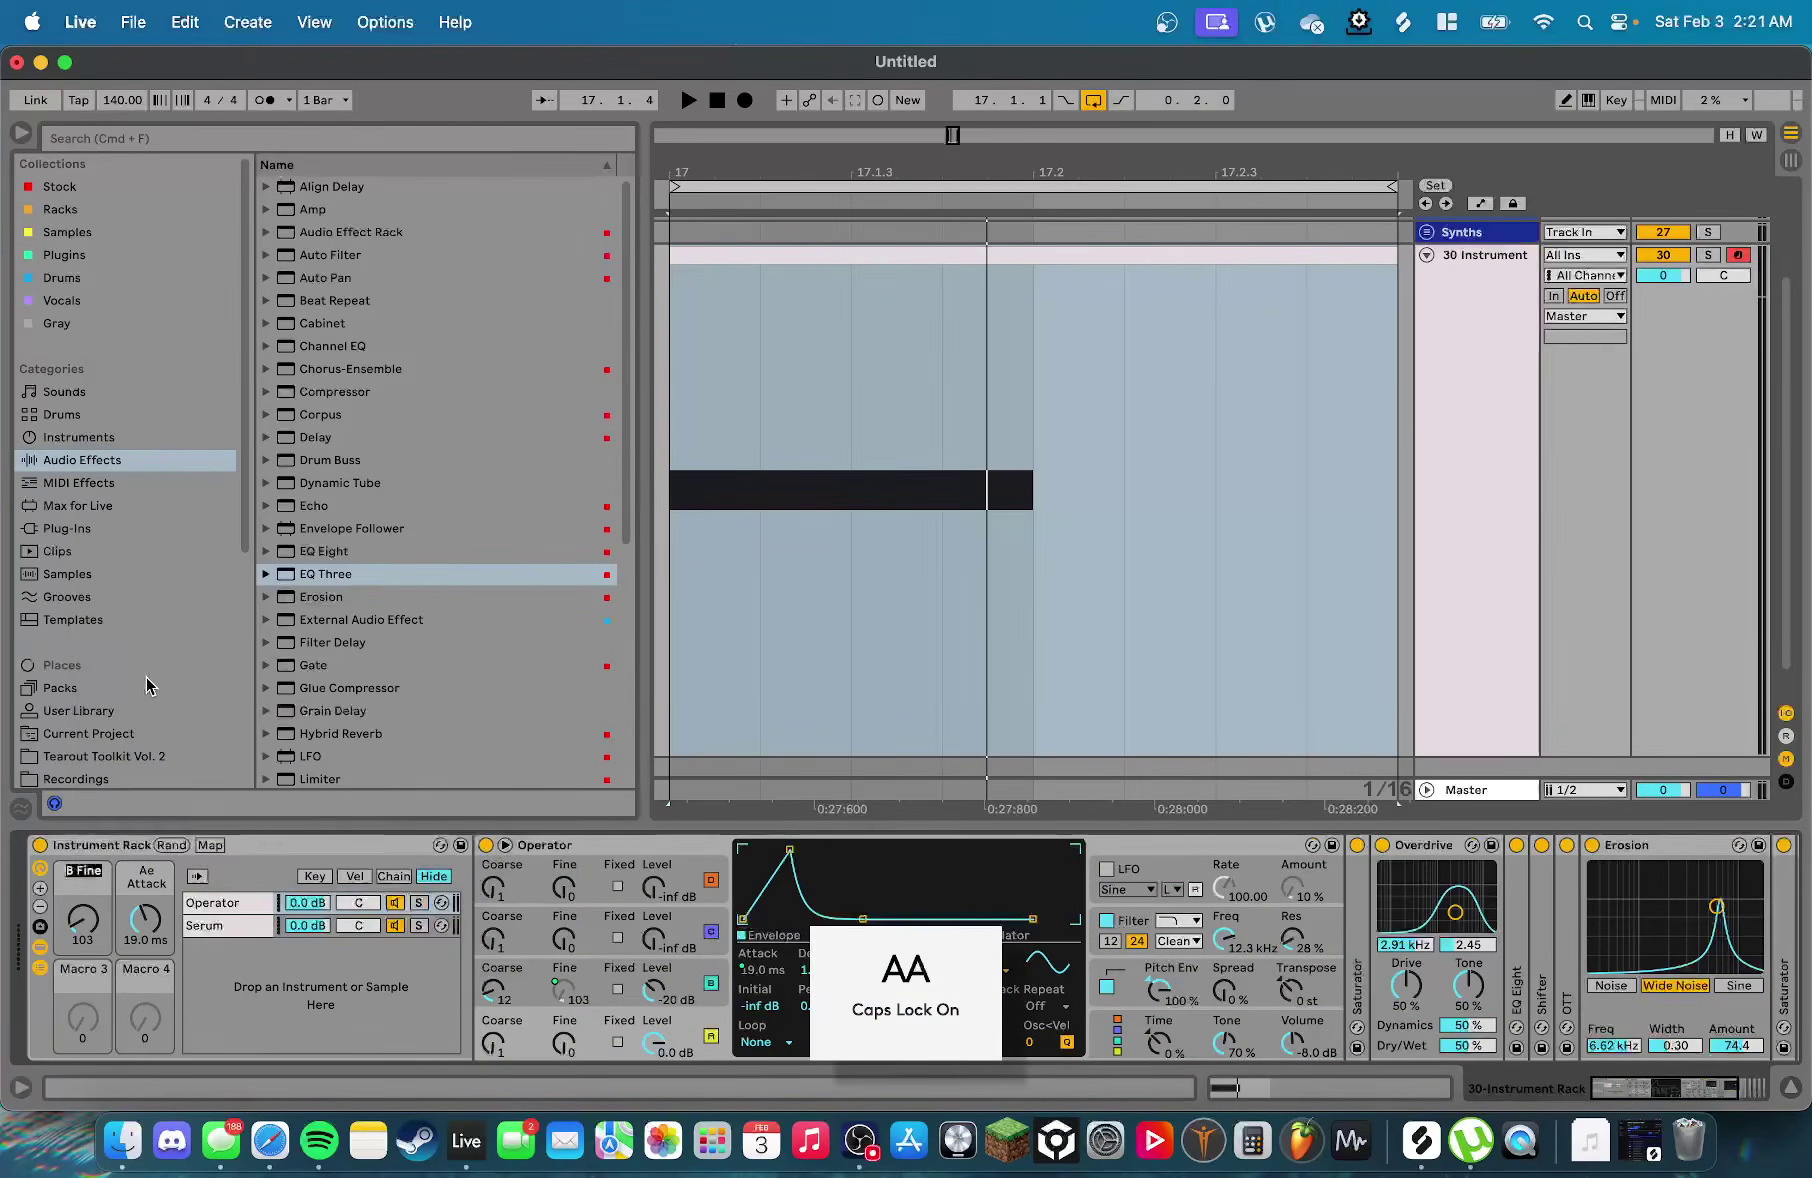
{"action": "type", "text": "OSC FINE"}
{"action": "key", "text": "Return"}
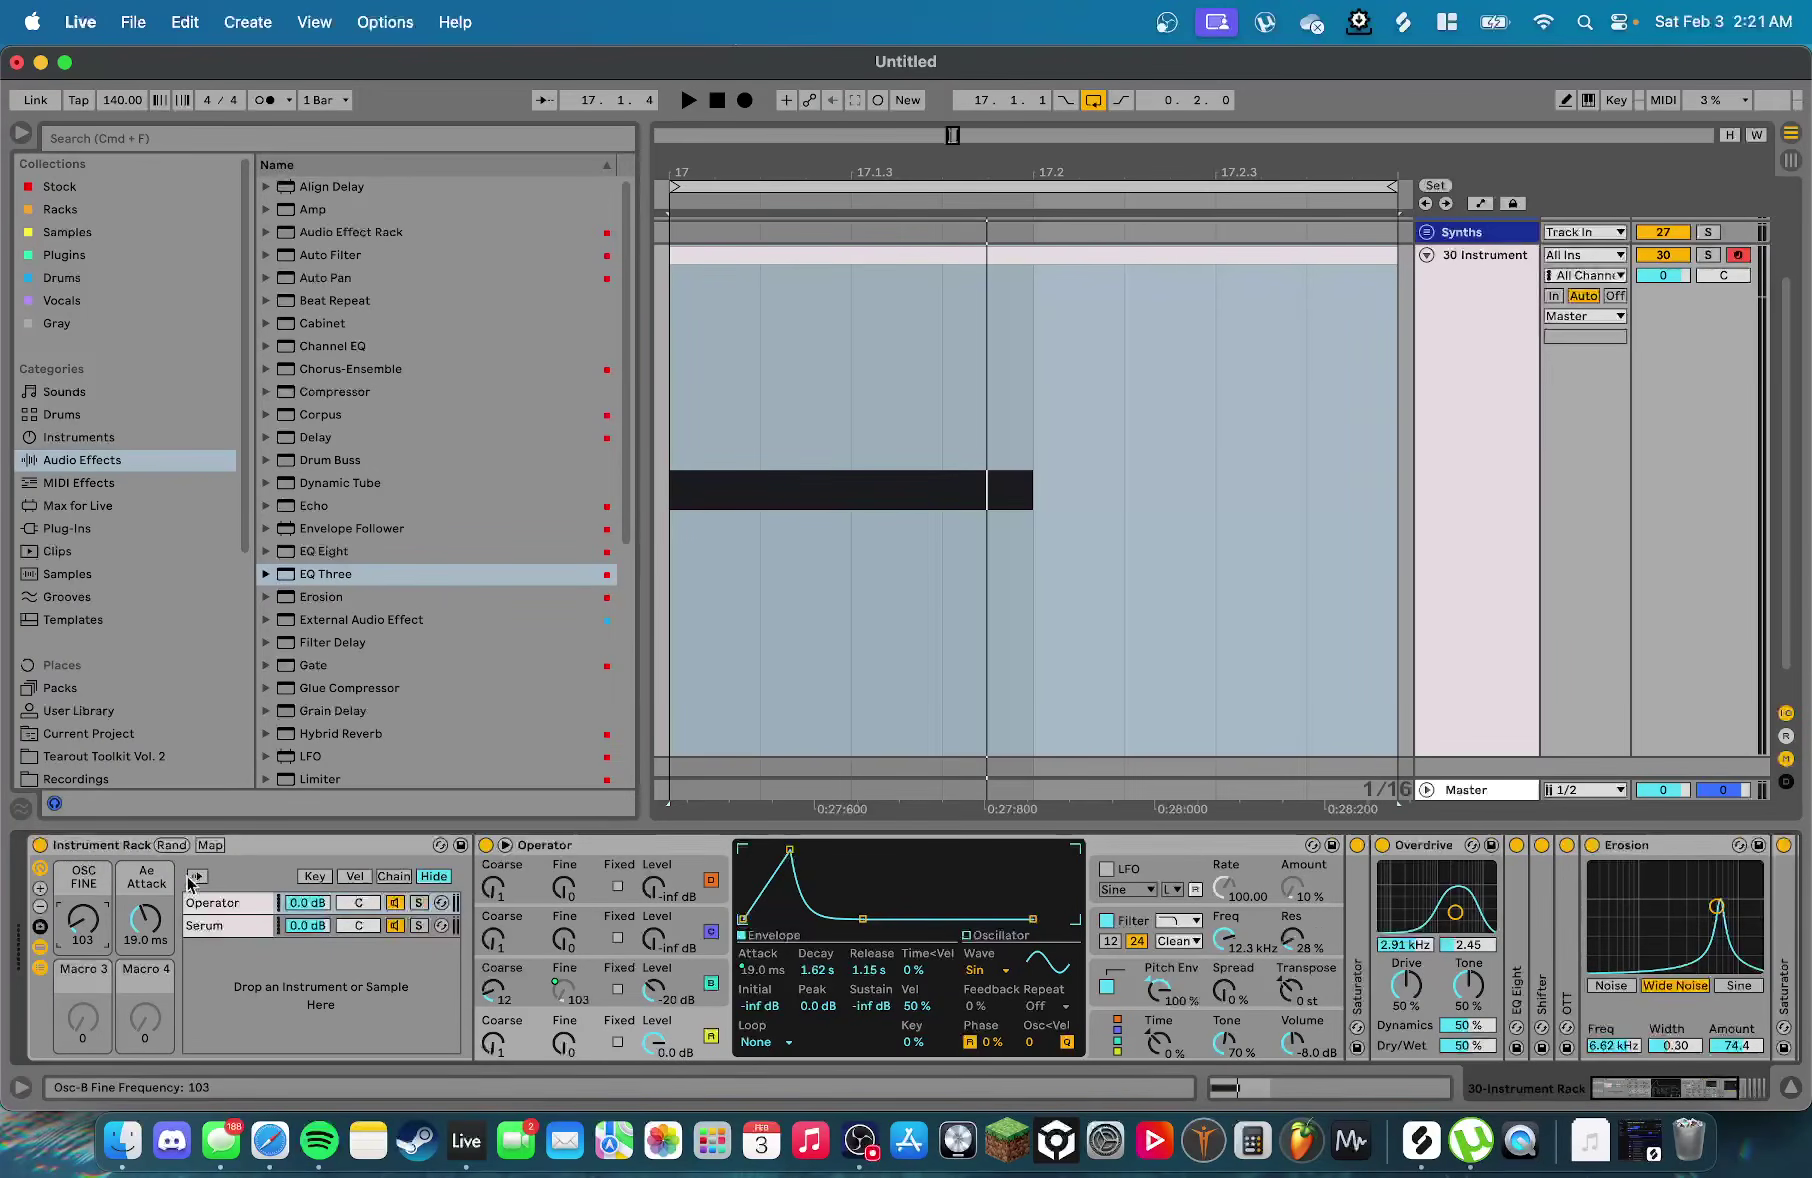
Rename the second rack macro as ATTACK
{"action": "right_click", "coordinate": [146, 880]}
{"action": "left_click", "coordinate": [204, 670]}
{"action": "type", "text": "ATTACK"}
{"action": "key", "text": "Return"}
{"action": "key", "text": "Caps_Lock"}
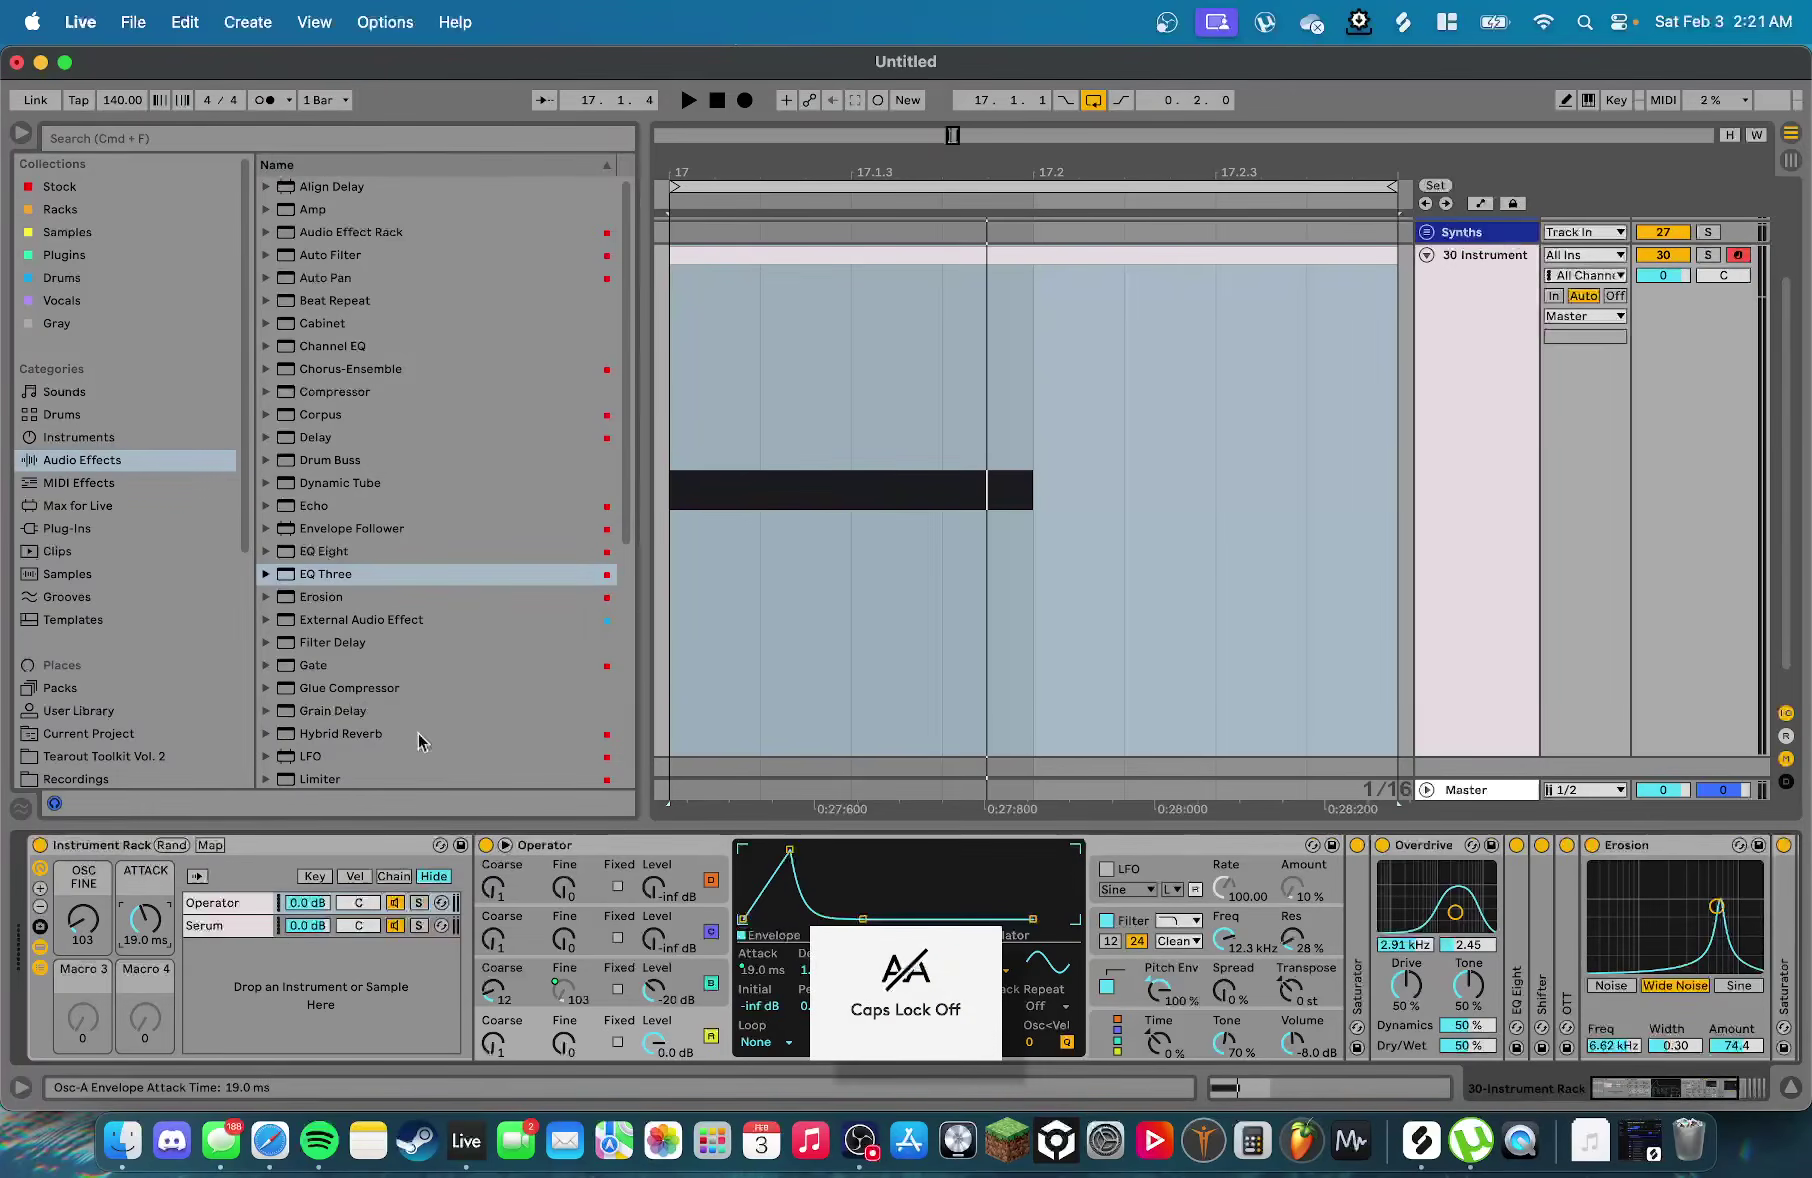
Insert a Delay between EQ Eight and Shifter, switching both channels to Time mode at about 9.27 ms
{"action": "scroll", "coordinate": [498, 852], "scroll_direction": "right", "scroll_amount": 5}
{"action": "key", "text": "space"}
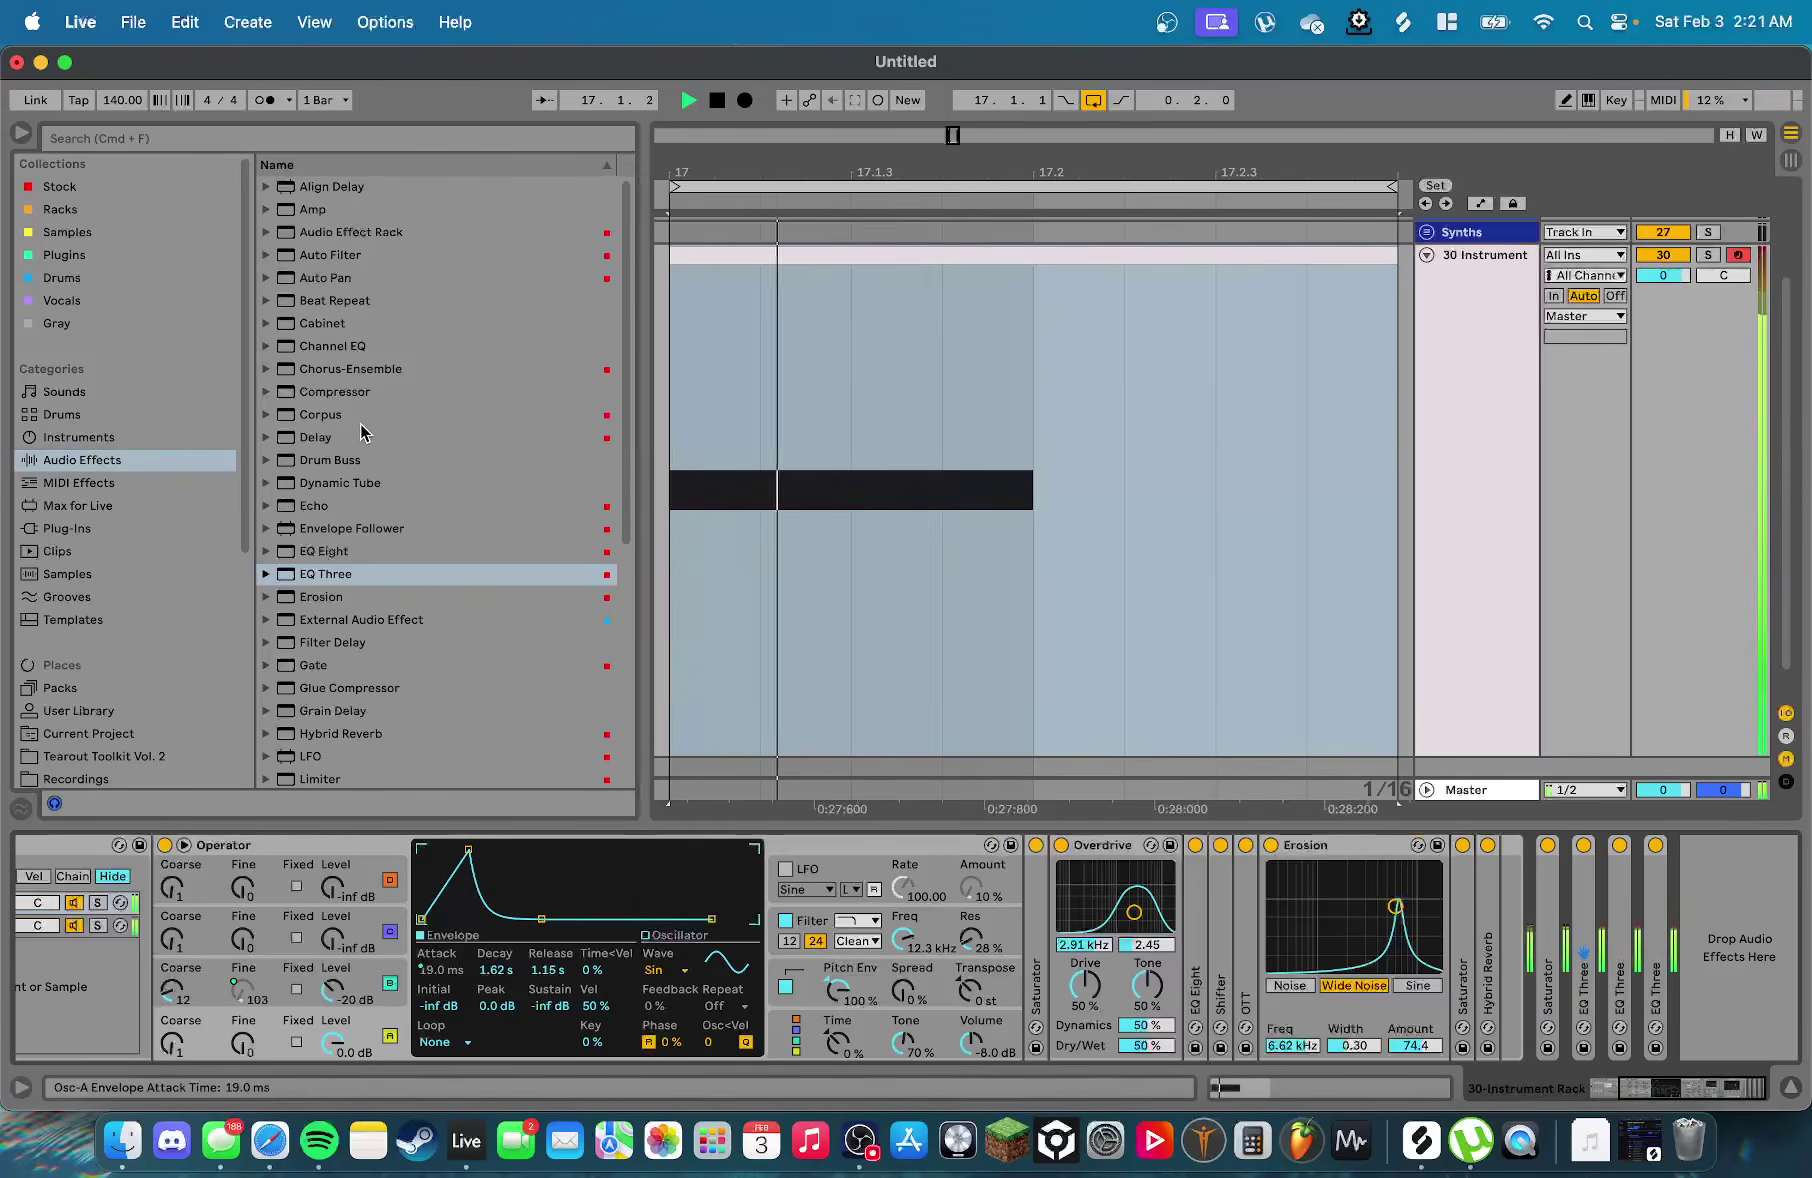
{"action": "key", "text": "space"}
{"action": "left_click_drag", "start_coordinate": [323, 439], "coordinate": [1195, 930]}
{"action": "scroll", "coordinate": [1000, 918], "scroll_direction": "right", "scroll_amount": 3}
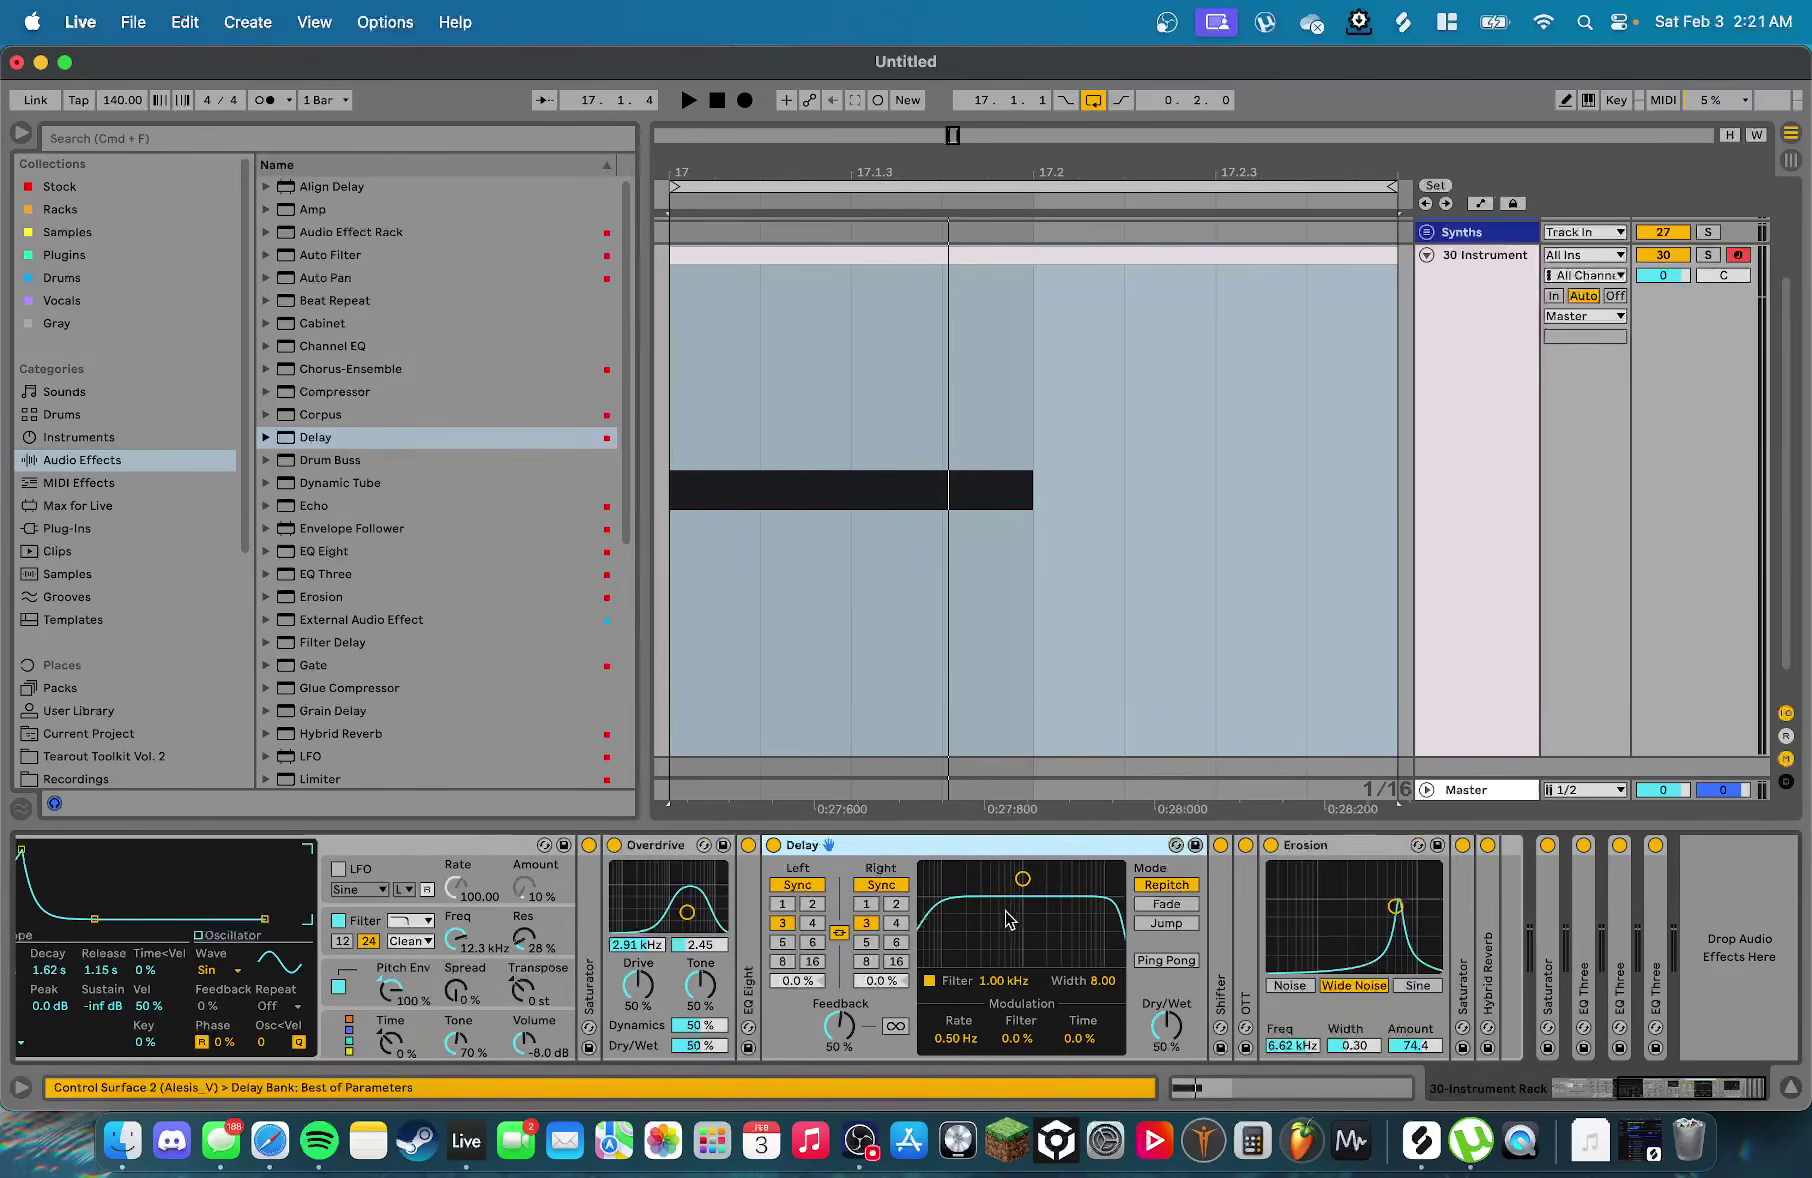
{"action": "left_click", "coordinate": [895, 886]}
{"action": "left_click_drag", "start_coordinate": [893, 916], "coordinate": [893, 990]}
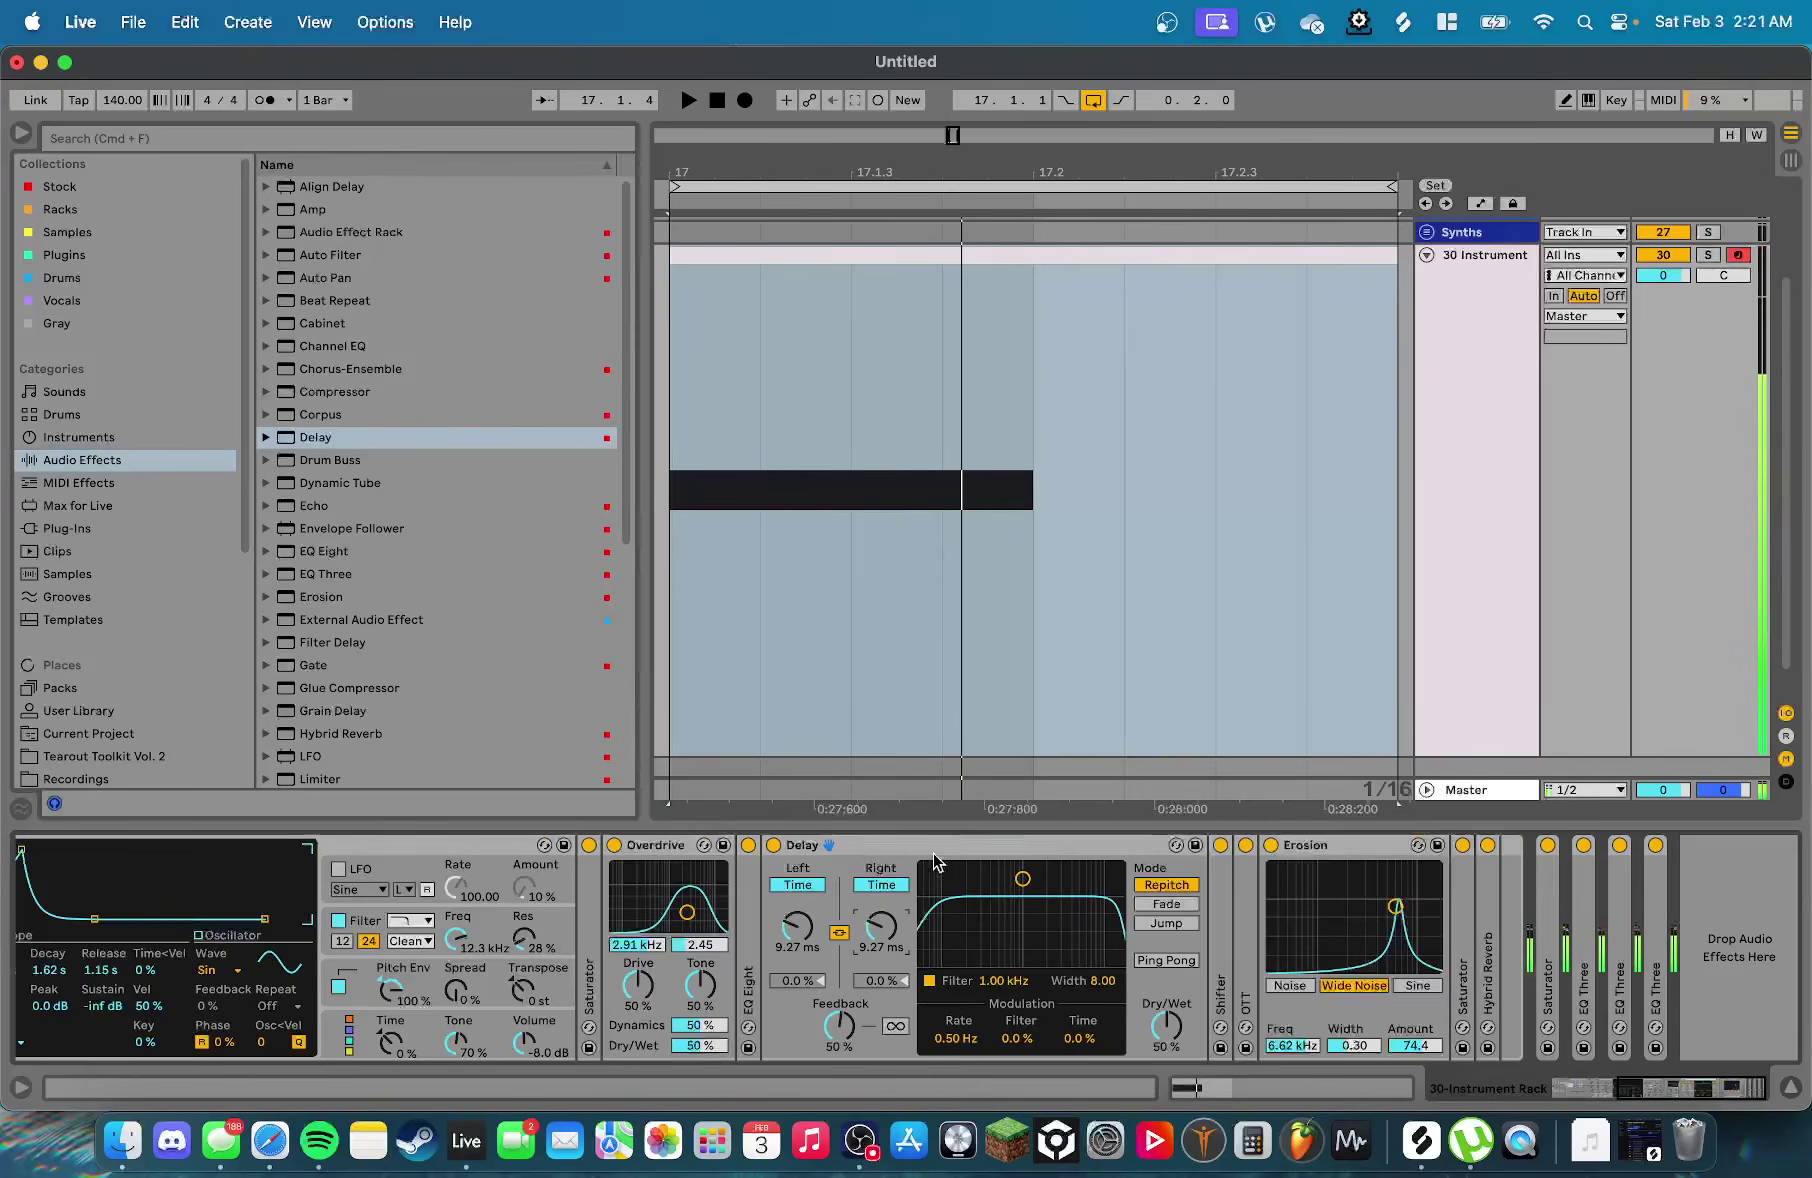
Duplicate the Delay and set the copy to about 17.1 ms on both channels with 35% Dry/Wet
{"action": "key", "text": "super+d"}
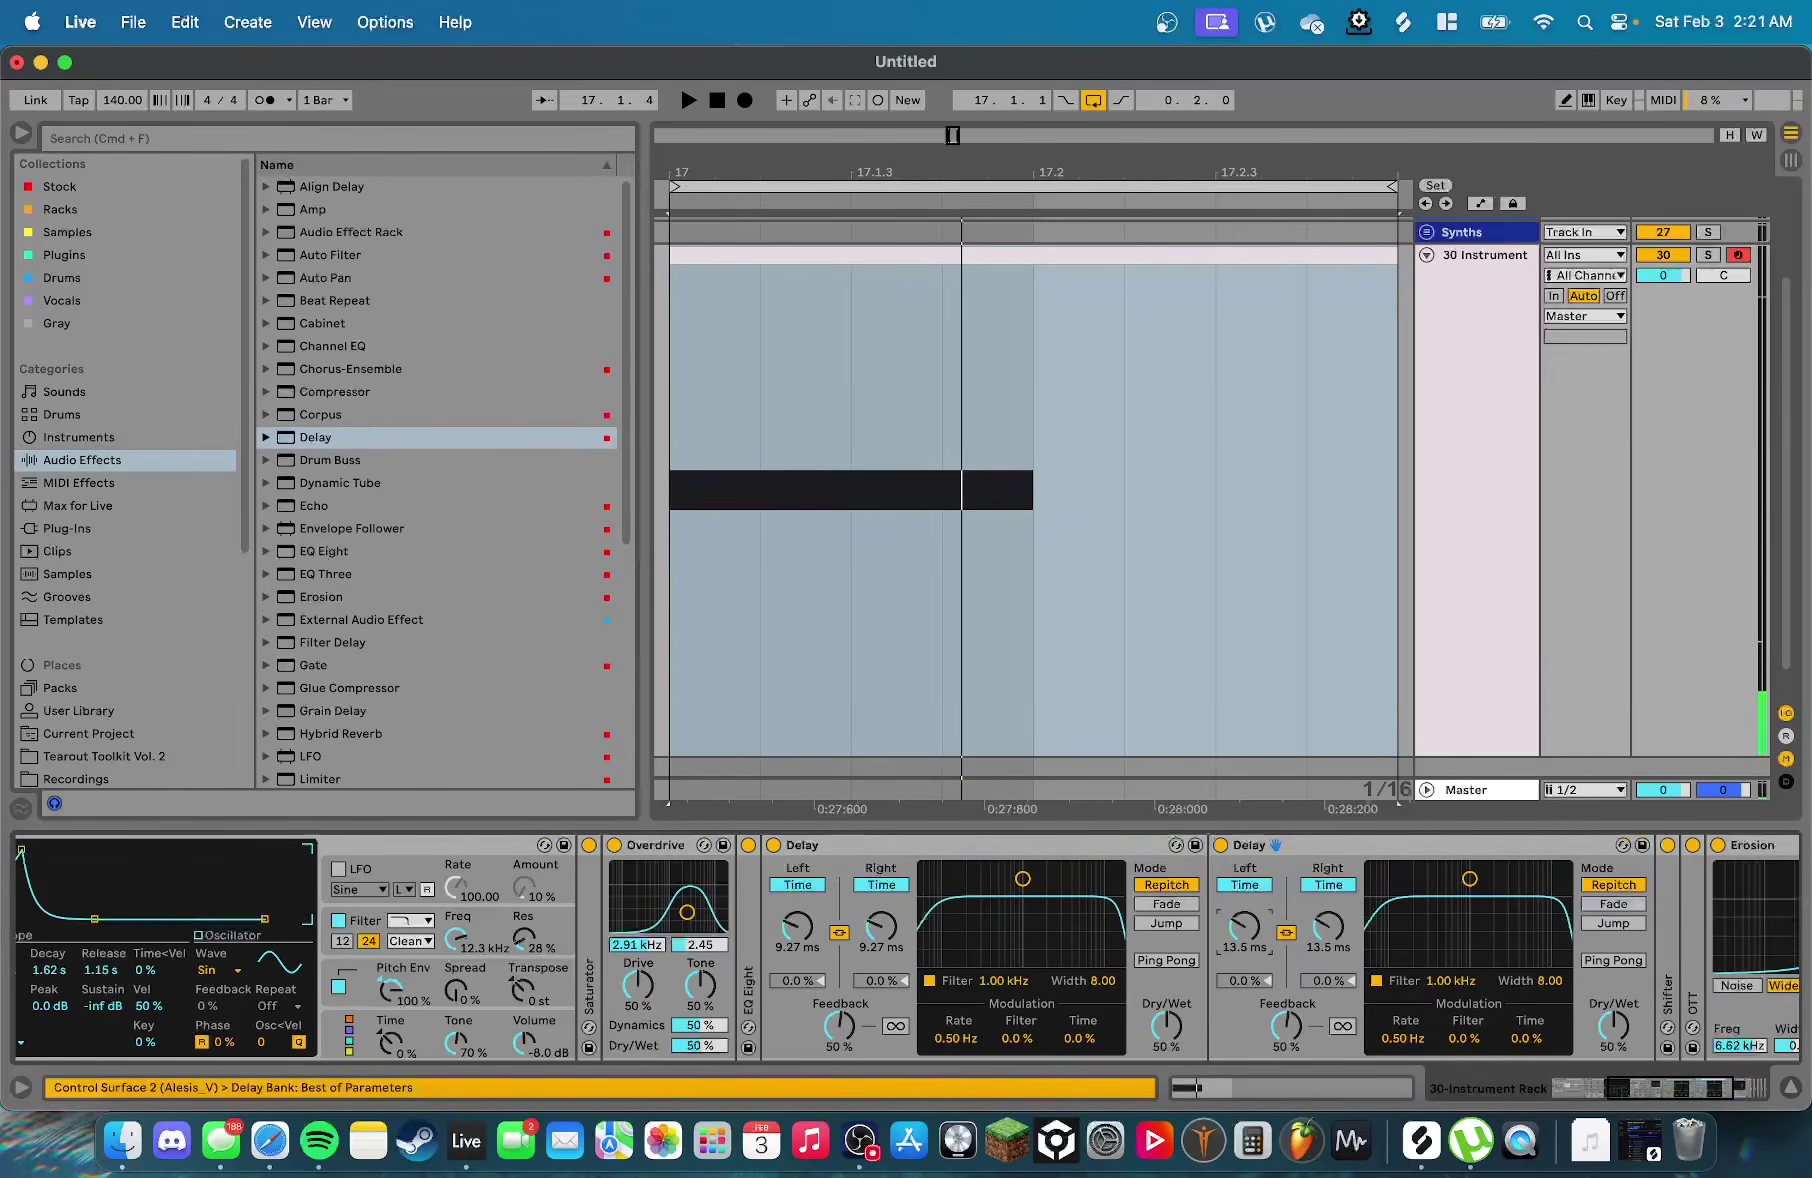
{"action": "left_click", "coordinate": [1613, 1025]}
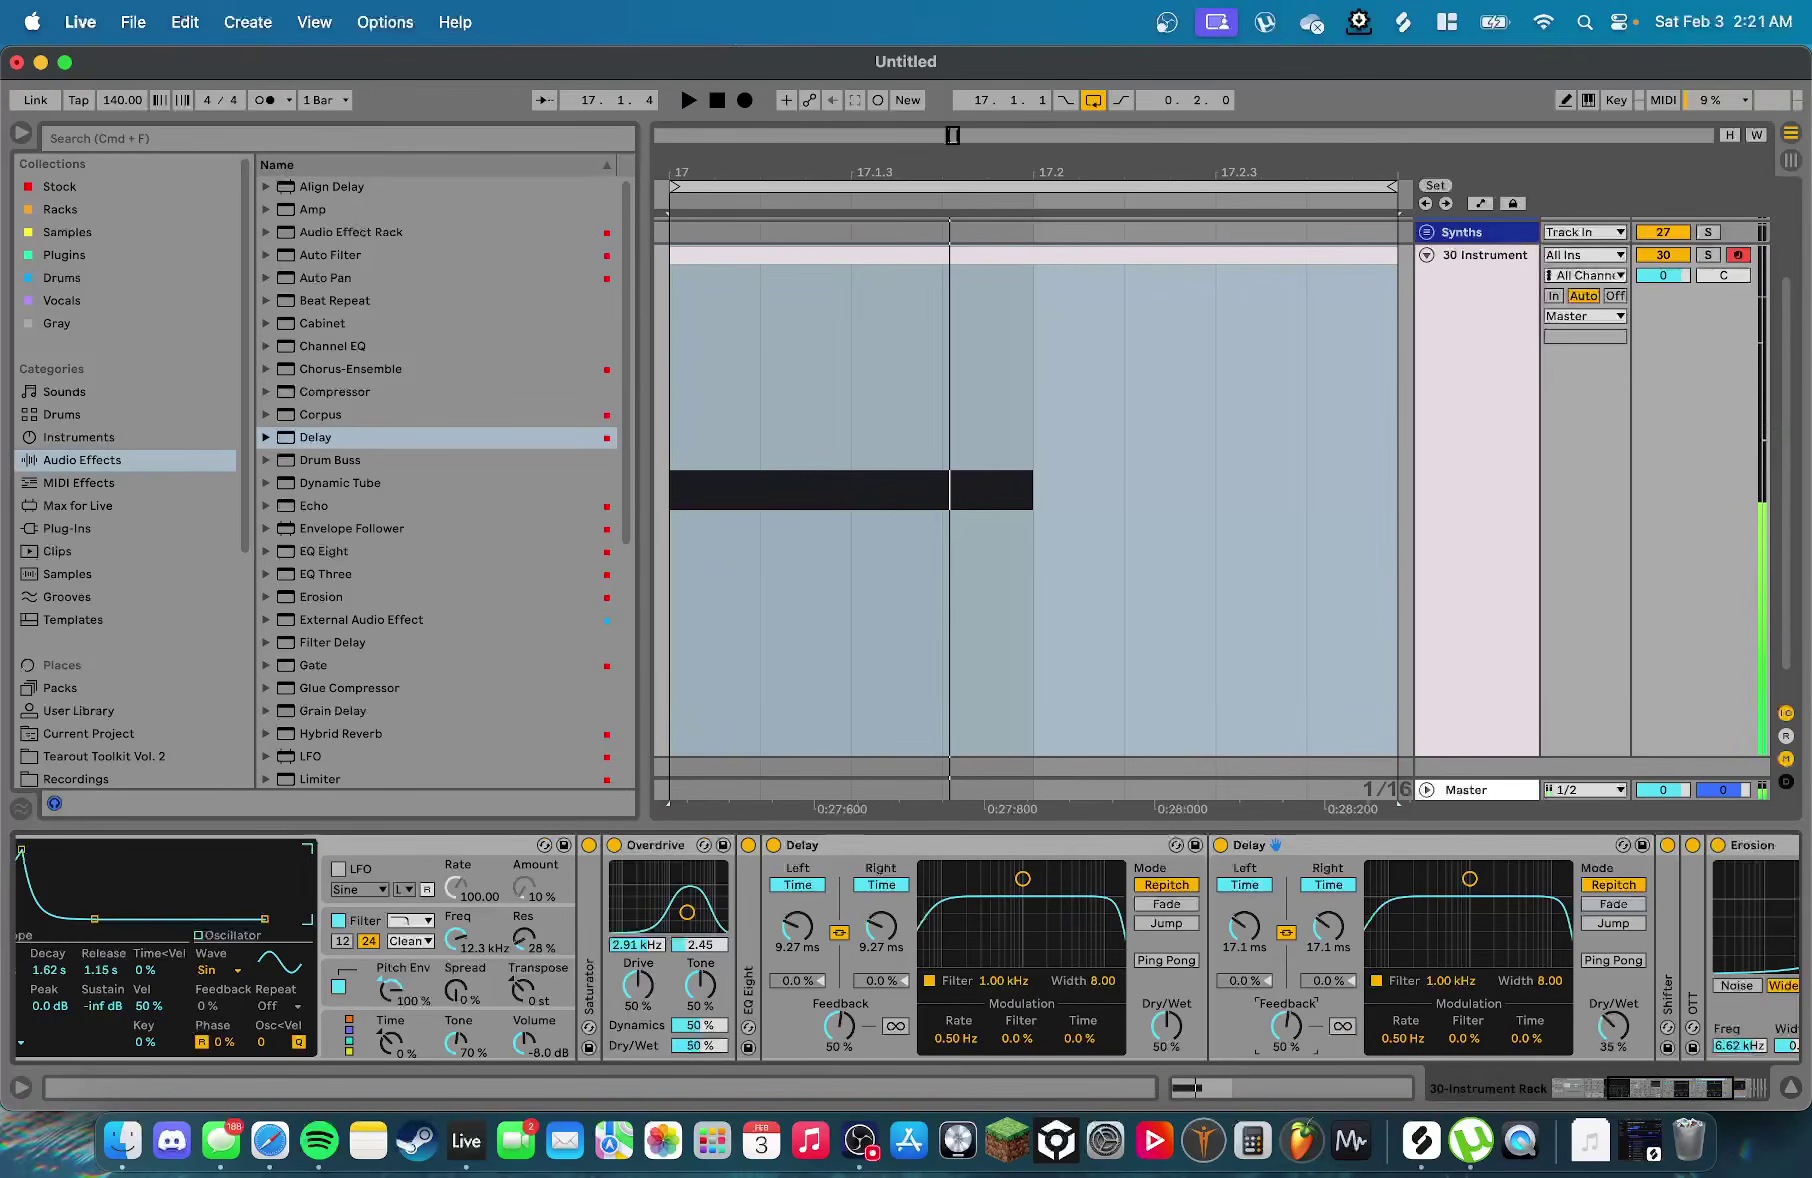
Set the feedback of both Delays to 23%, with Dry/Wet at 28% on the first and 41% on the second
{"action": "left_click_drag", "start_coordinate": [839, 1026], "coordinate": [839, 1044]}
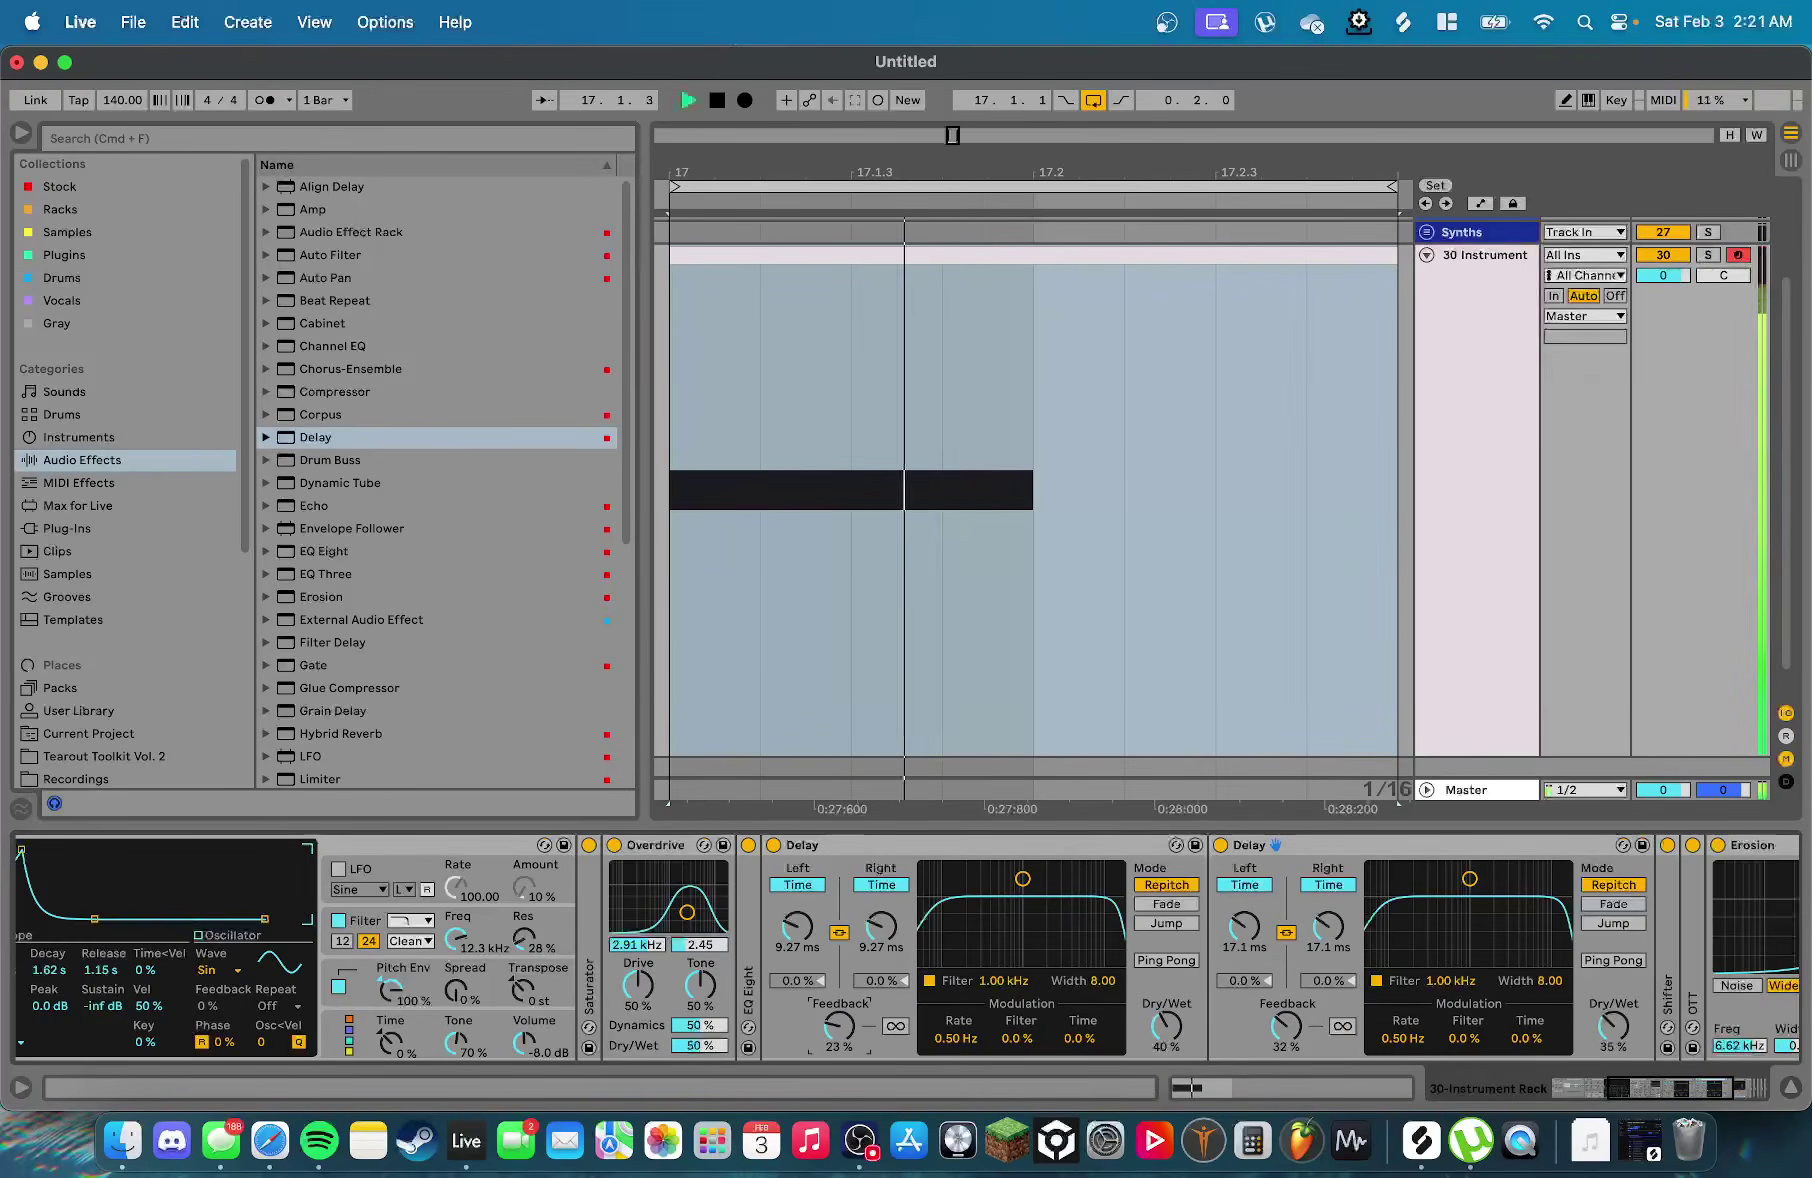
{"action": "left_click_drag", "start_coordinate": [1613, 1026], "coordinate": [1613, 1018]}
{"action": "left_click_drag", "start_coordinate": [1166, 1026], "coordinate": [1166, 1040]}
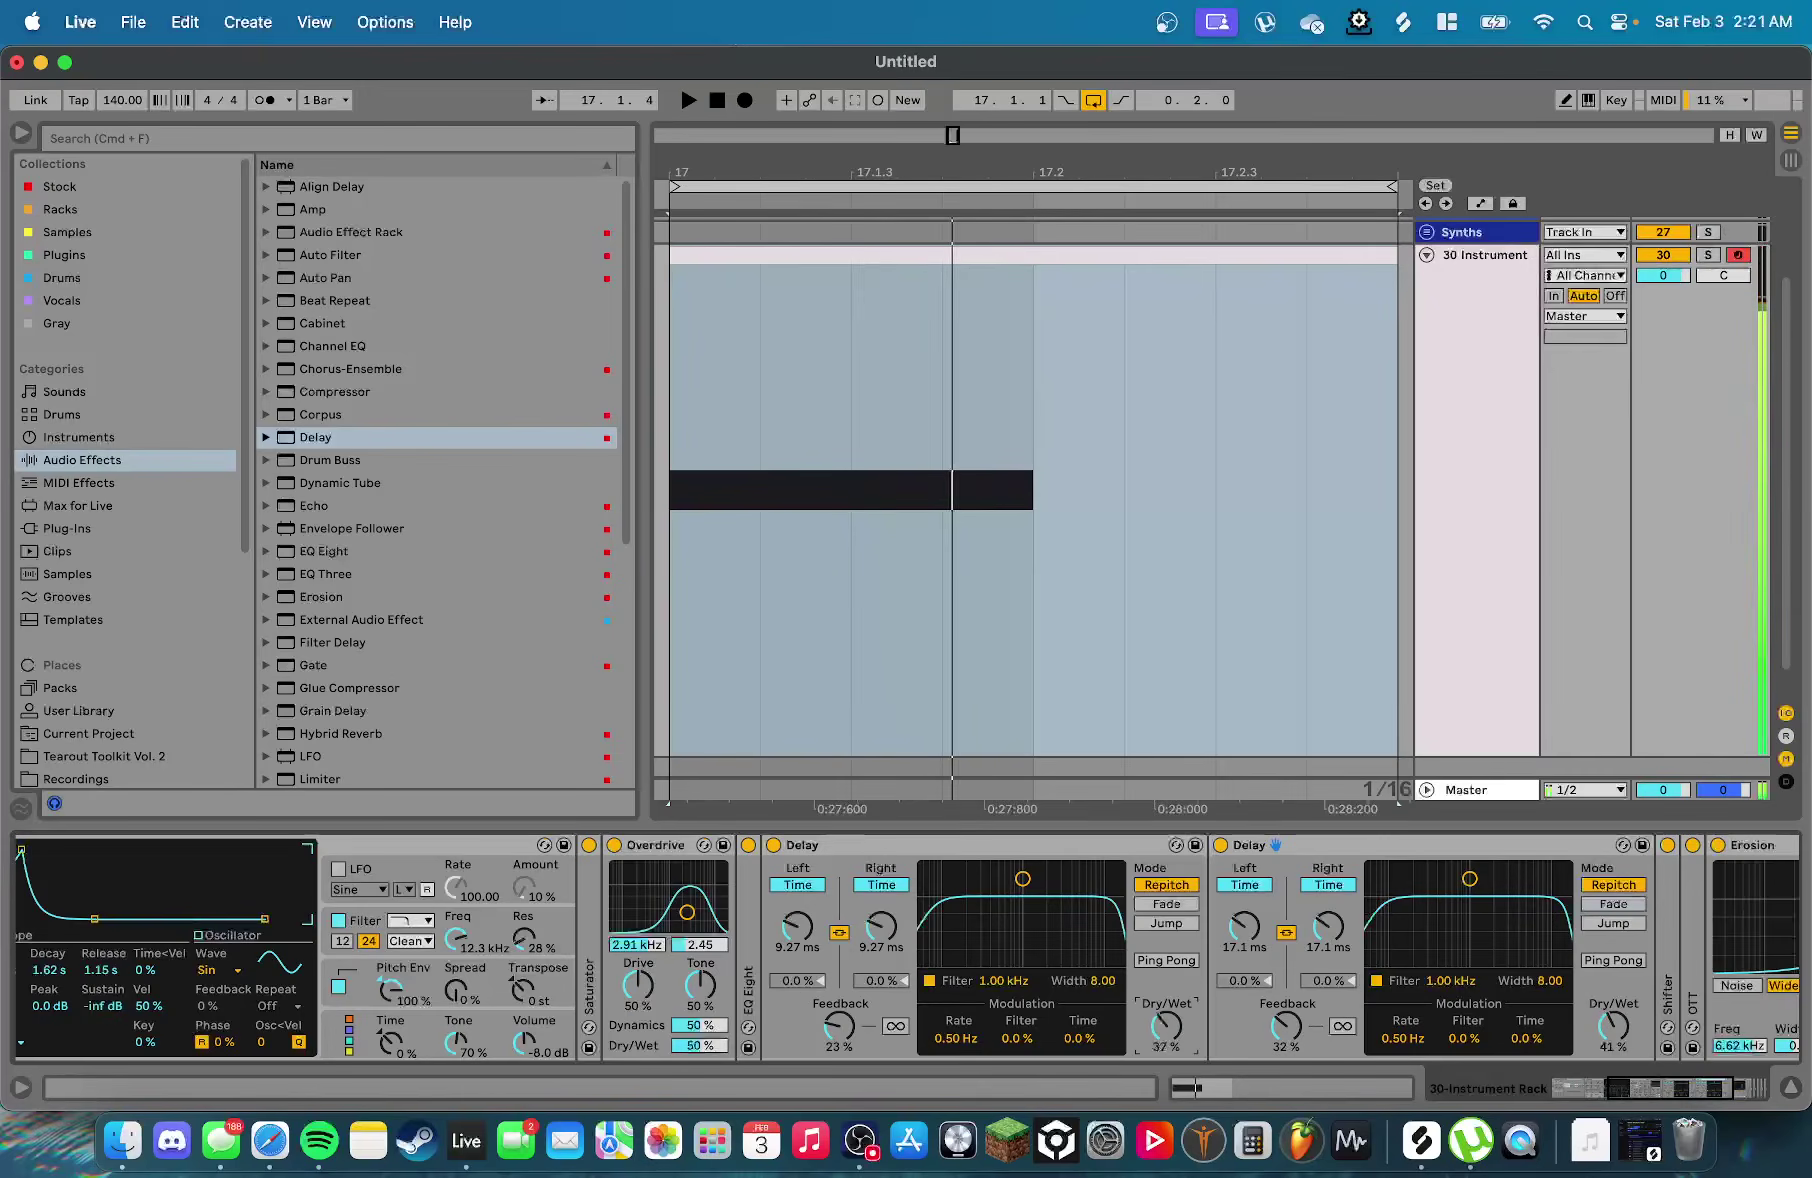
{"action": "left_click_drag", "start_coordinate": [1286, 1026], "coordinate": [1286, 1037]}
{"action": "key", "text": "space"}
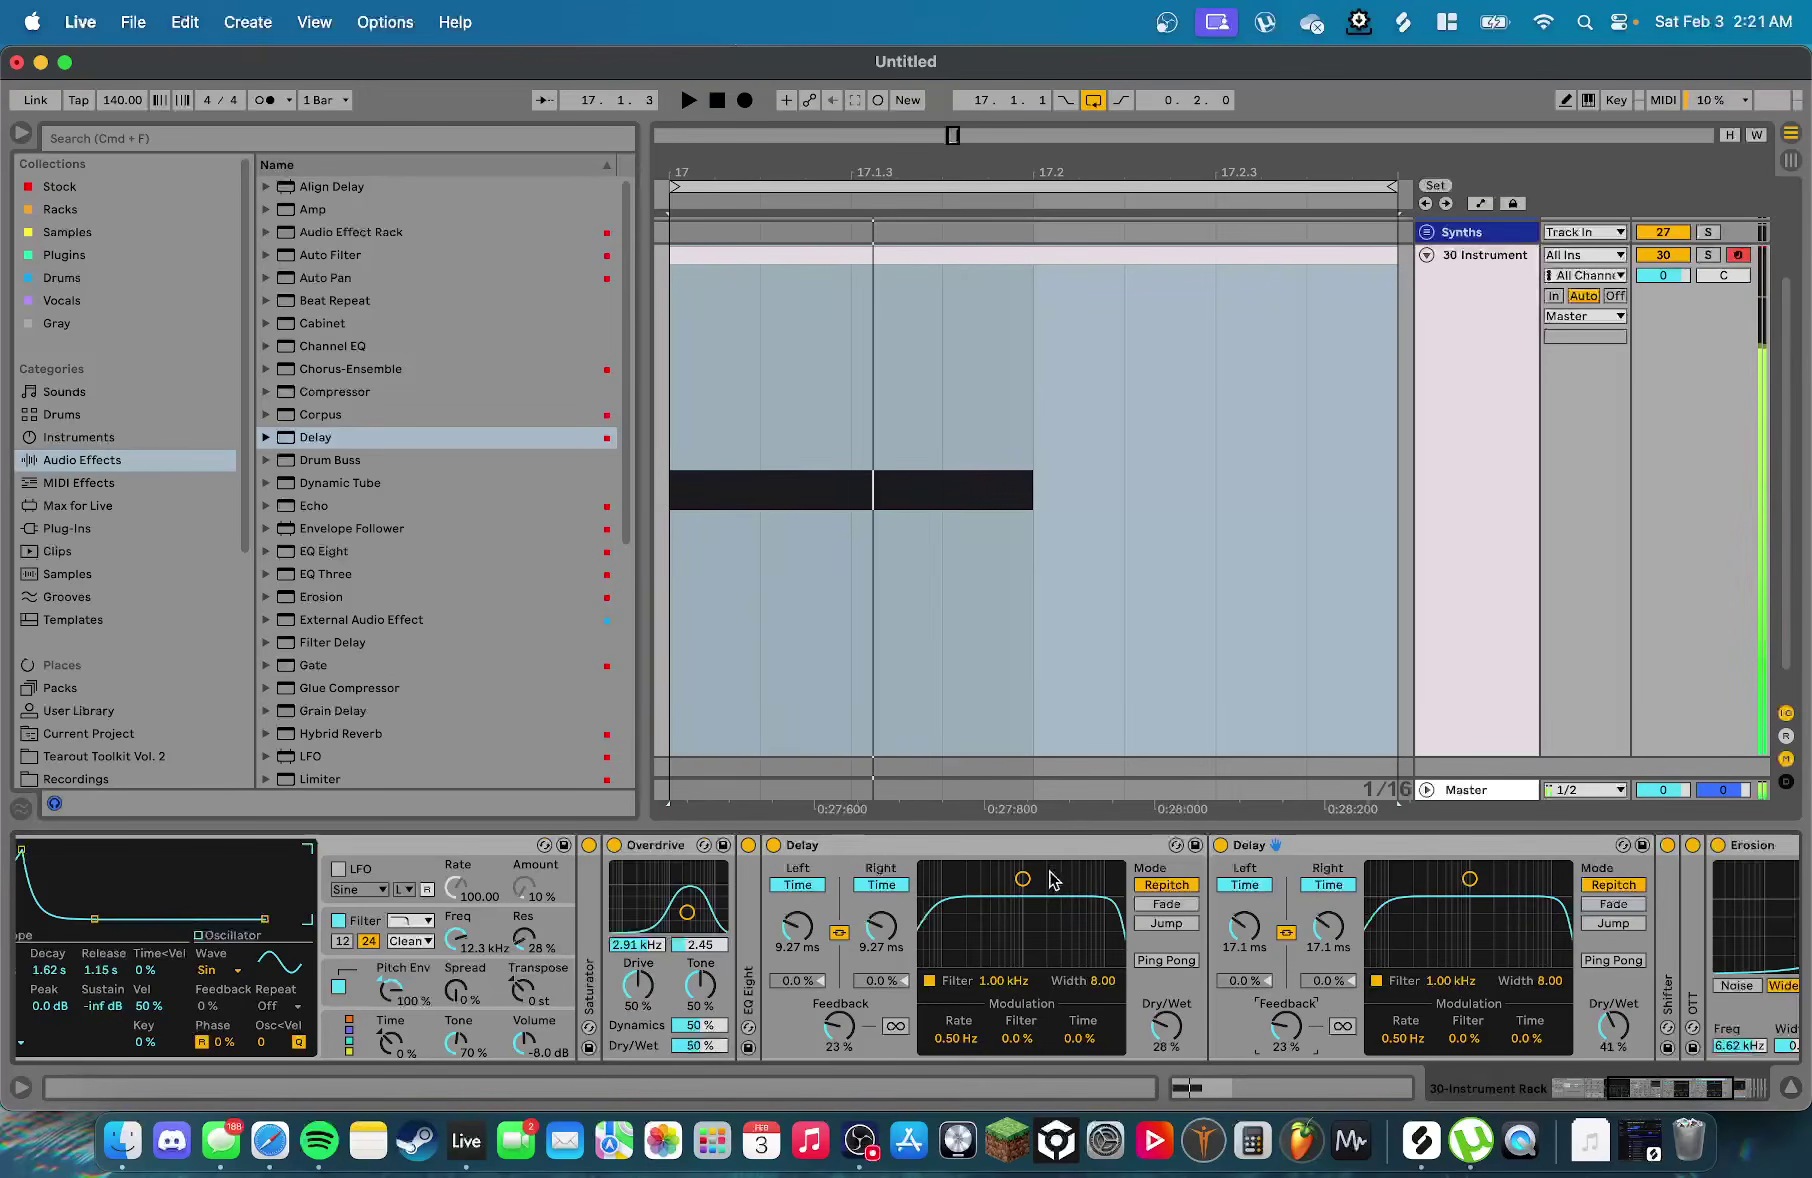
Set the Delay filters to 2.59 kHz, width 6.32, and 2.16 kHz, width 6.76, and the second Delay's time to 247 ms
{"action": "left_click_drag", "start_coordinate": [1023, 879], "coordinate": [1054, 897]}
{"action": "left_click_drag", "start_coordinate": [1455, 882], "coordinate": [1480, 892]}
{"action": "left_click_drag", "start_coordinate": [1328, 926], "coordinate": [1328, 912]}
Play and stop the loop repeatedly to audition the adjusted Delay settings
{"action": "key", "text": "space"}
{"action": "key", "text": "space"}
{"action": "key", "text": "space"}
{"action": "key", "text": "space"}
{"action": "key", "text": "space"}
{"action": "key", "text": "space"}
{"action": "key", "text": "space"}
{"action": "key", "text": "space"}
{"action": "key", "text": "space"}
{"action": "key", "text": "space"}
{"action": "key", "text": "space"}
{"action": "key", "text": "space"}
{"action": "key", "text": "space"}
{"action": "key", "text": "space"}
{"action": "key", "text": "space"}
{"action": "key", "text": "space"}
{"action": "key", "text": "space"}
{"action": "key", "text": "space"}
{"action": "key", "text": "space"}
{"action": "key", "text": "space"}
{"action": "key", "text": "space"}
{"action": "key", "text": "space"}
{"action": "key", "text": "space"}
{"action": "key", "text": "space"}
{"action": "key", "text": "space"}
{"action": "key", "text": "space"}
{"action": "key", "text": "space"}
{"action": "key", "text": "space"}
{"action": "key", "text": "space"}
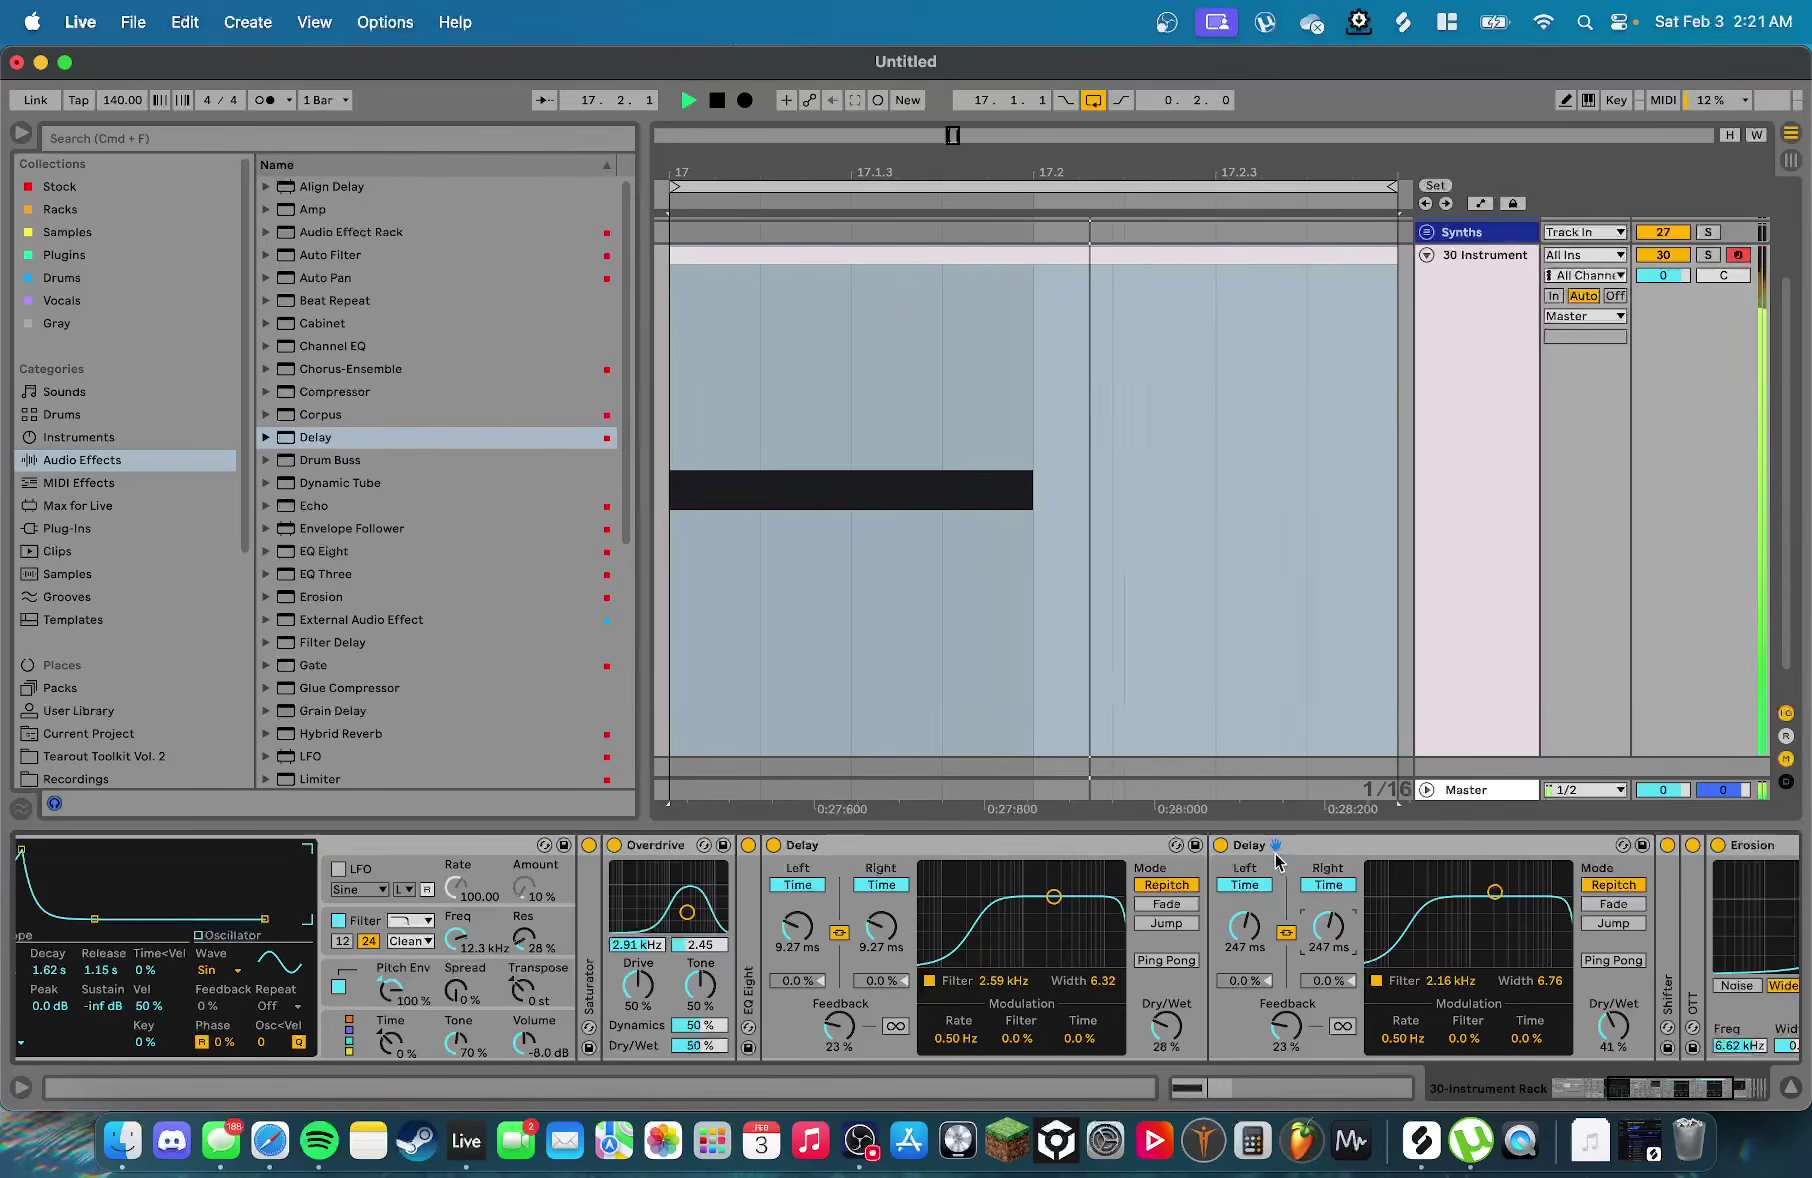
Stop playback and delete both Delay devices from the Operator chain
{"action": "key", "text": "space"}
{"action": "left_click", "coordinate": [1062, 846]}
{"action": "key", "text": "Delete"}
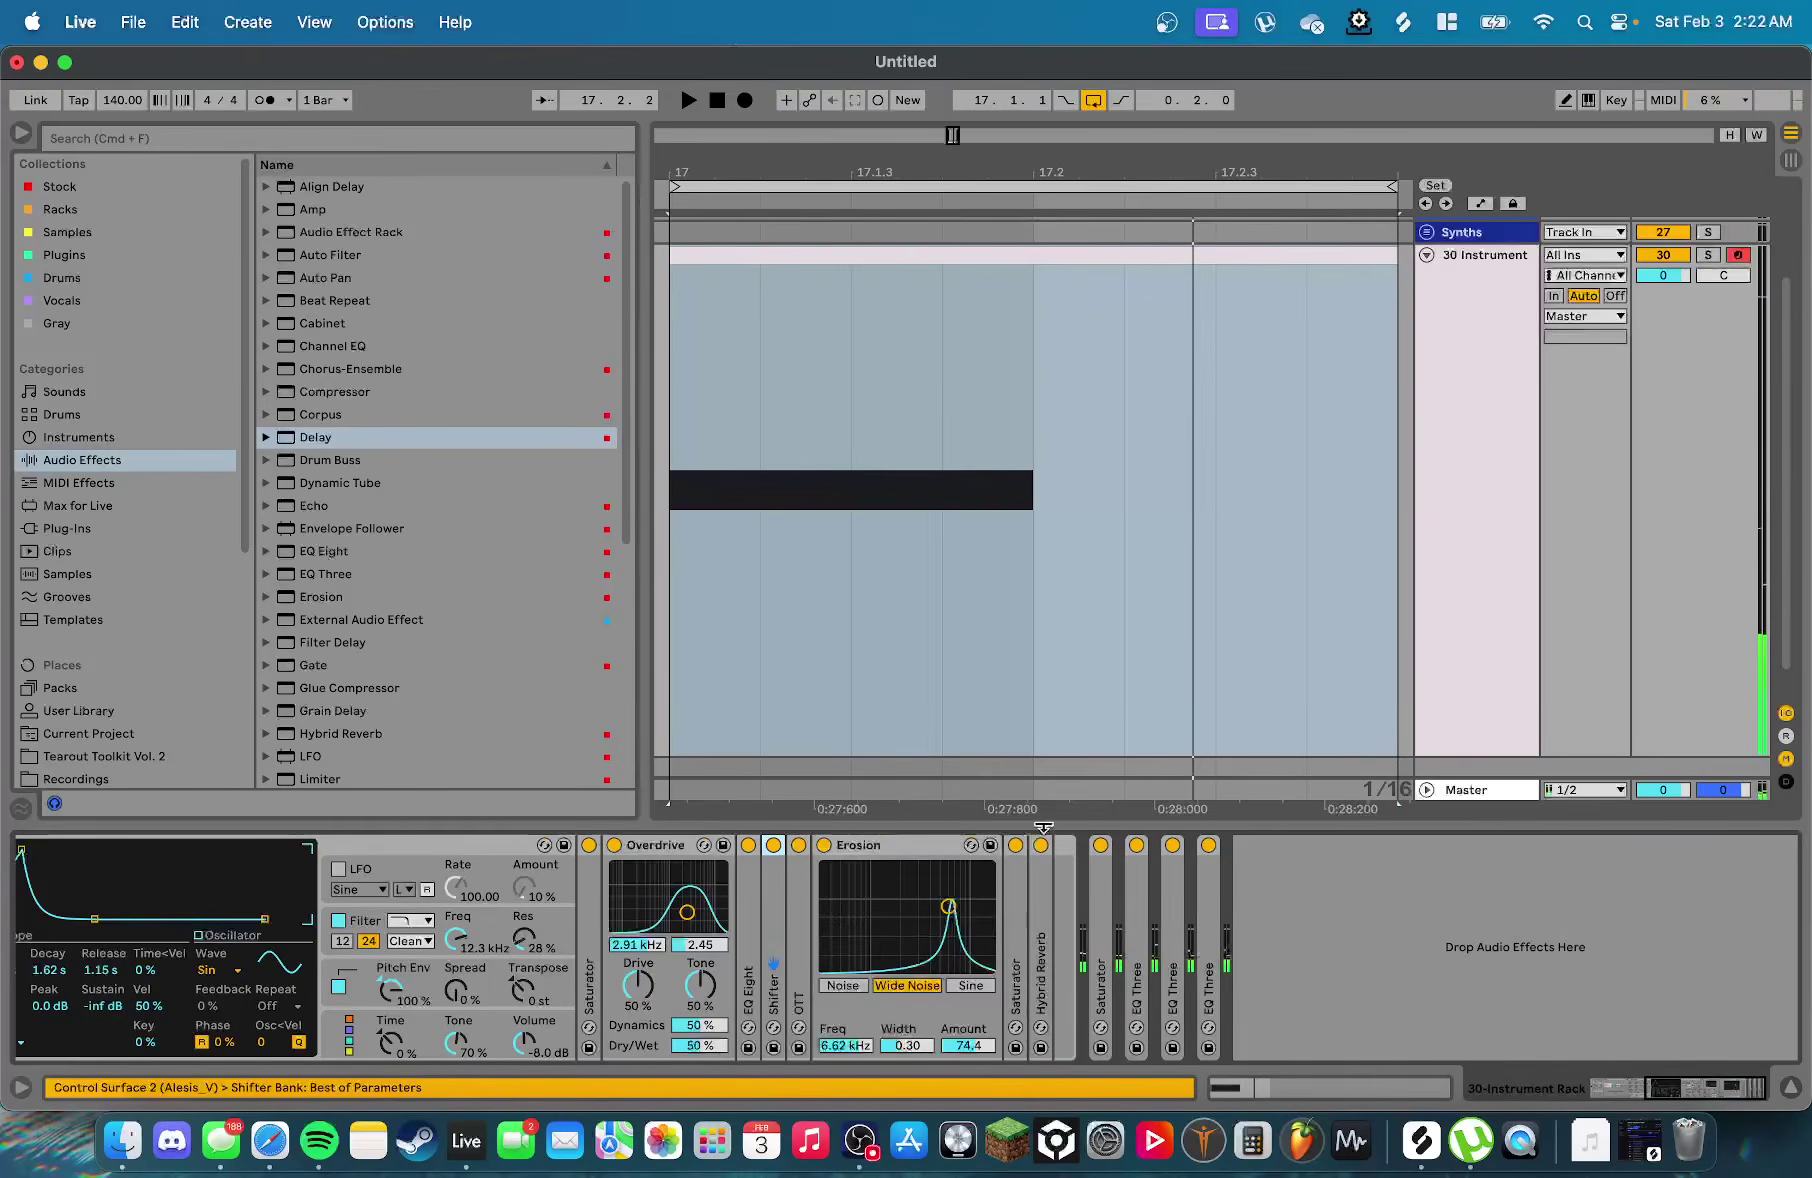
Insert Pro-R from the Plugins collection right after Hybrid Reverb, and switch Hybrid Reverb off
{"action": "left_click", "coordinate": [52, 258]}
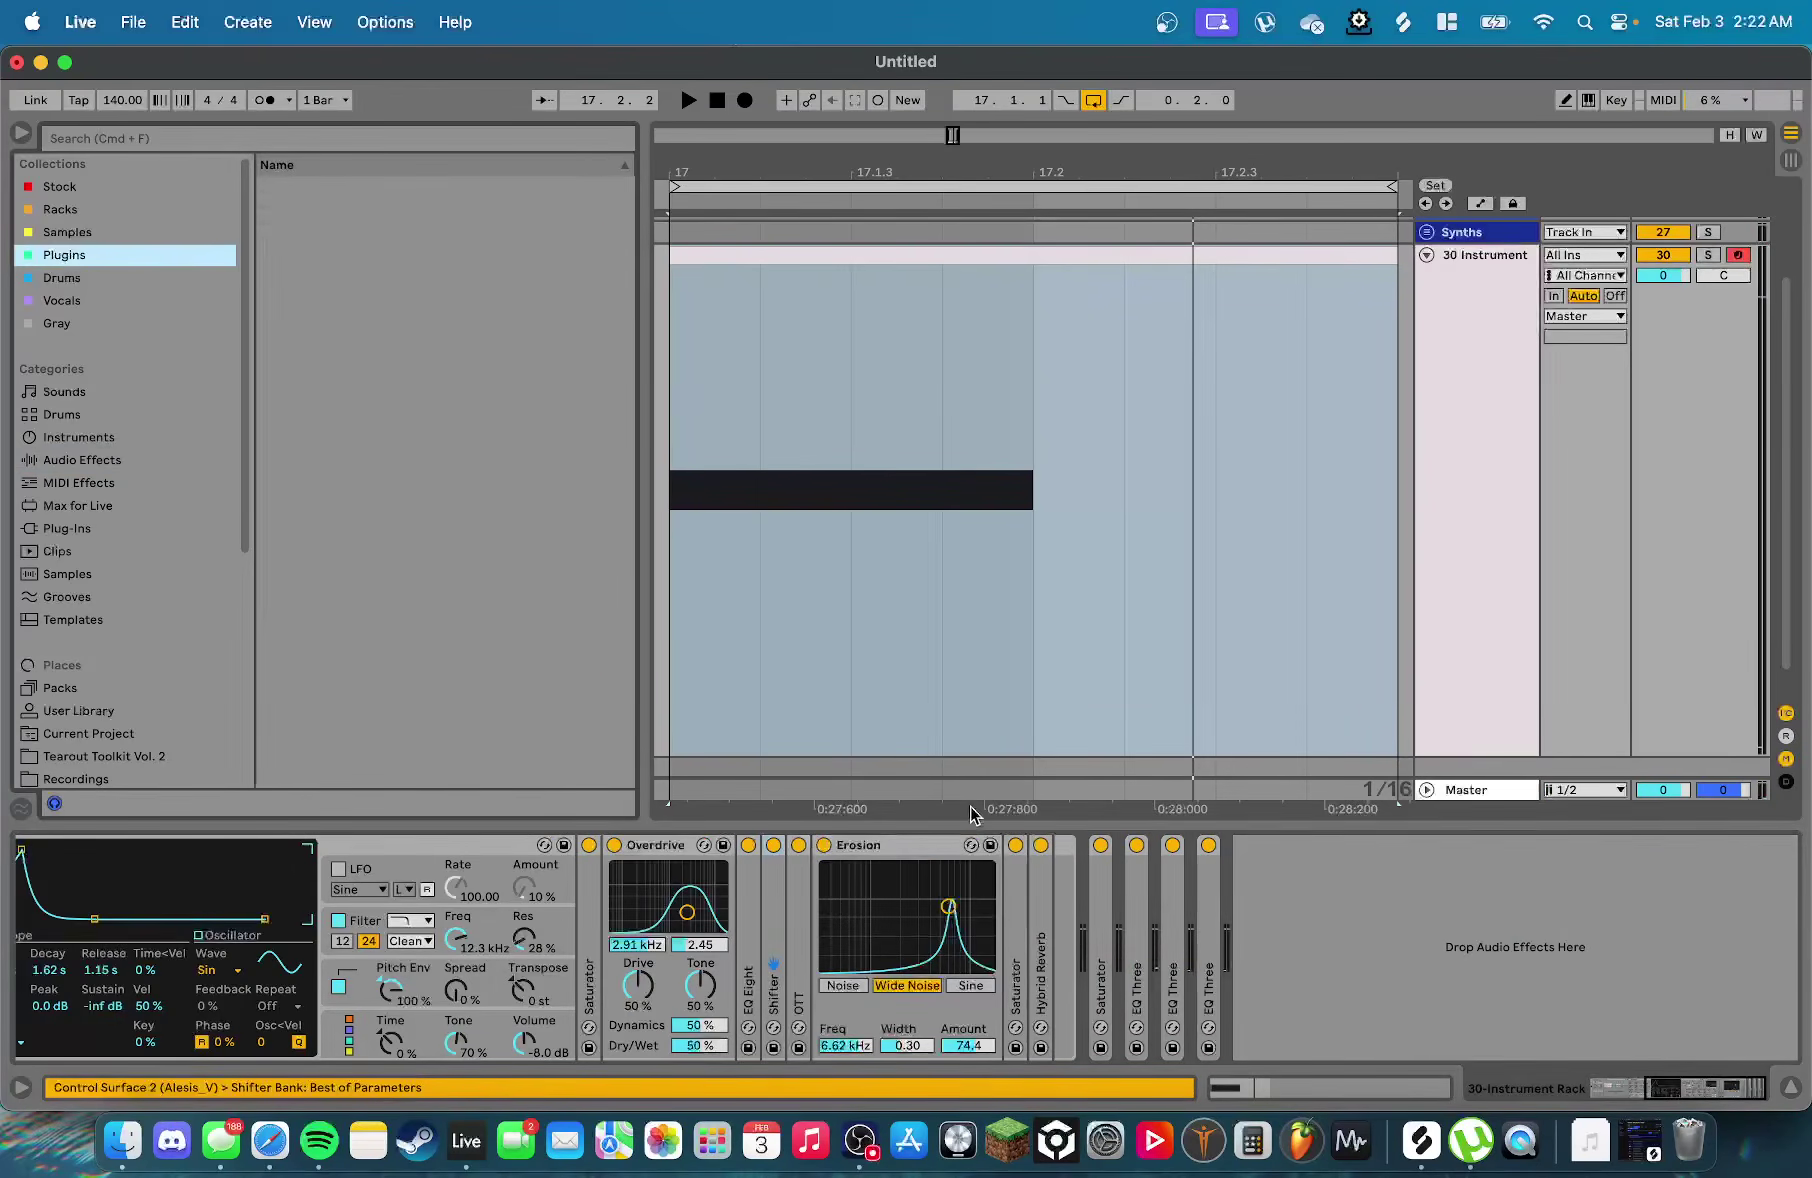
{"action": "scroll", "coordinate": [288, 477], "scroll_direction": "down", "scroll_amount": 3}
{"action": "scroll", "coordinate": [286, 477], "scroll_direction": "down", "scroll_amount": 1}
{"action": "left_click_drag", "start_coordinate": [325, 618], "coordinate": [1058, 878]}
{"action": "left_click", "coordinate": [1043, 903]}
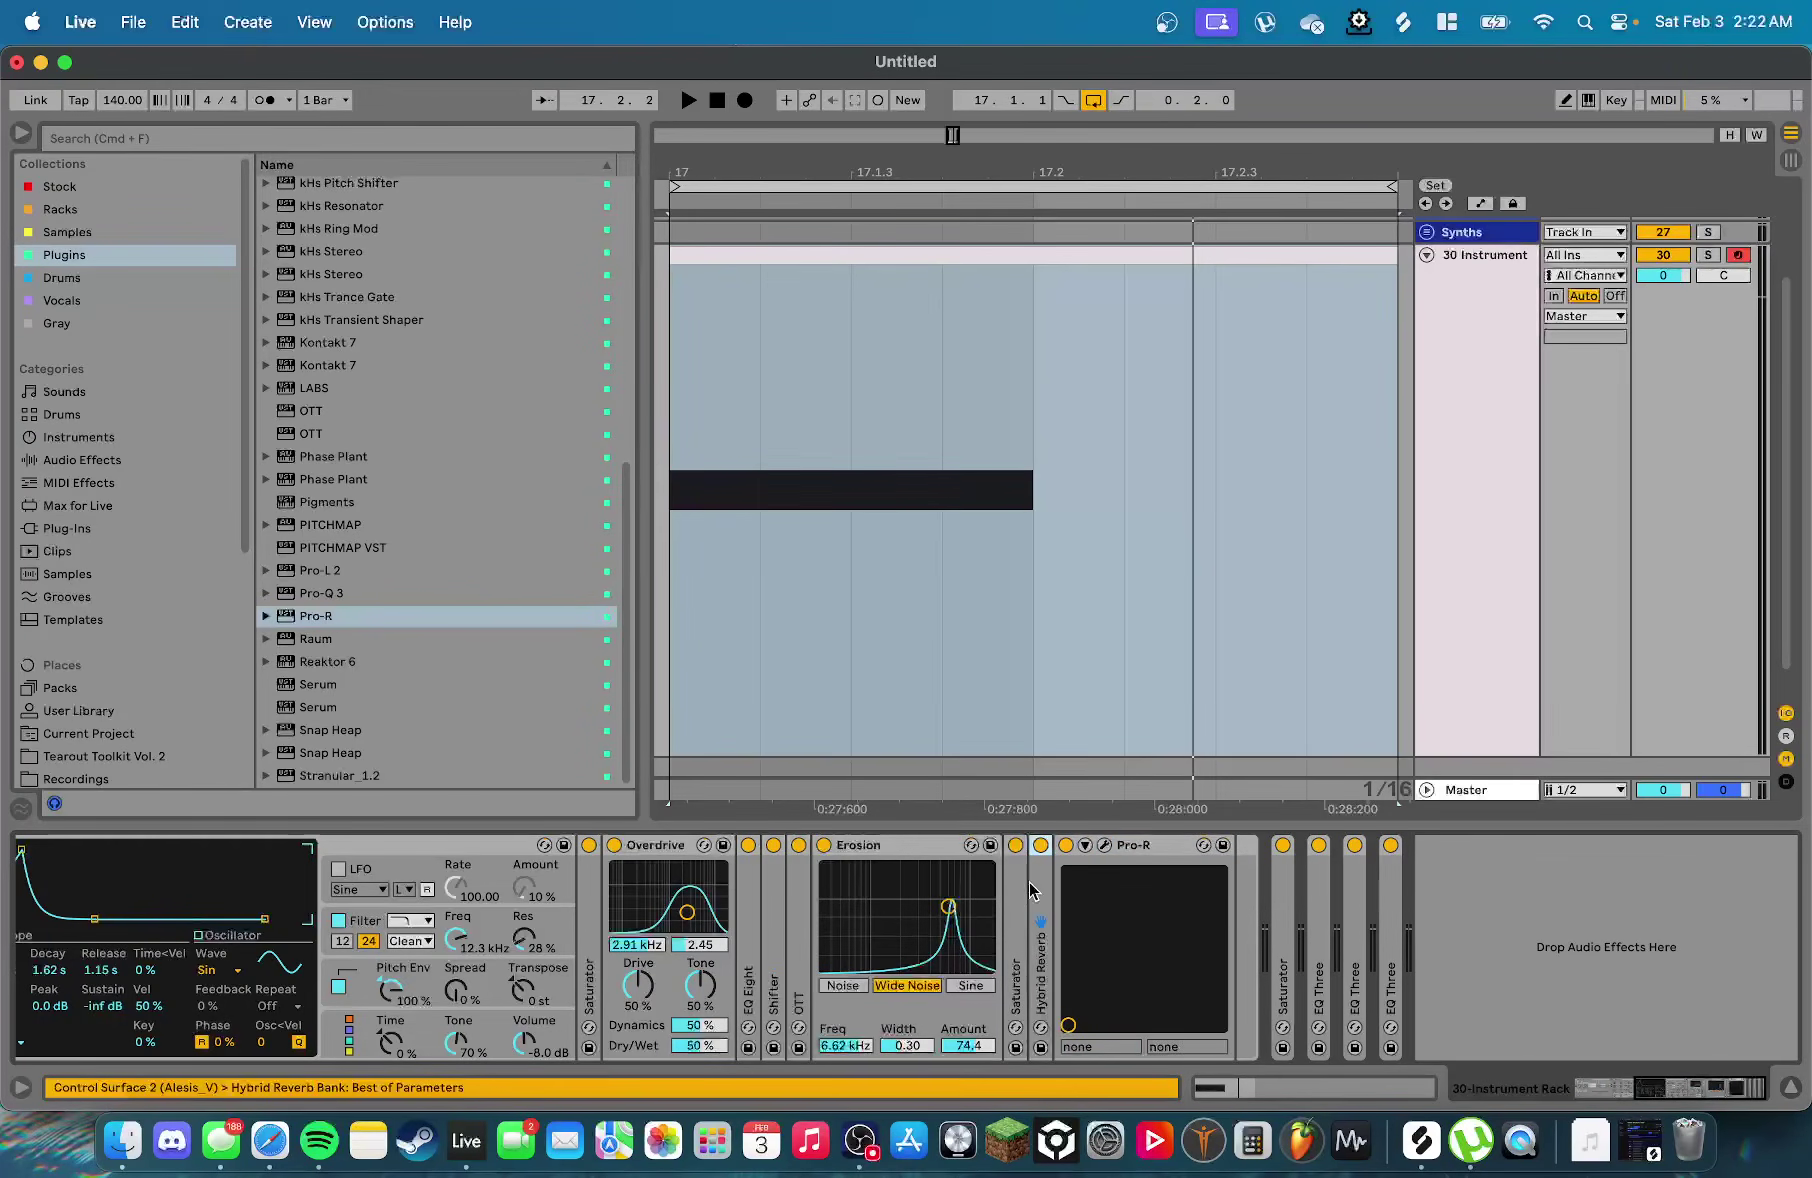
{"action": "double_click", "coordinate": [1054, 890]}
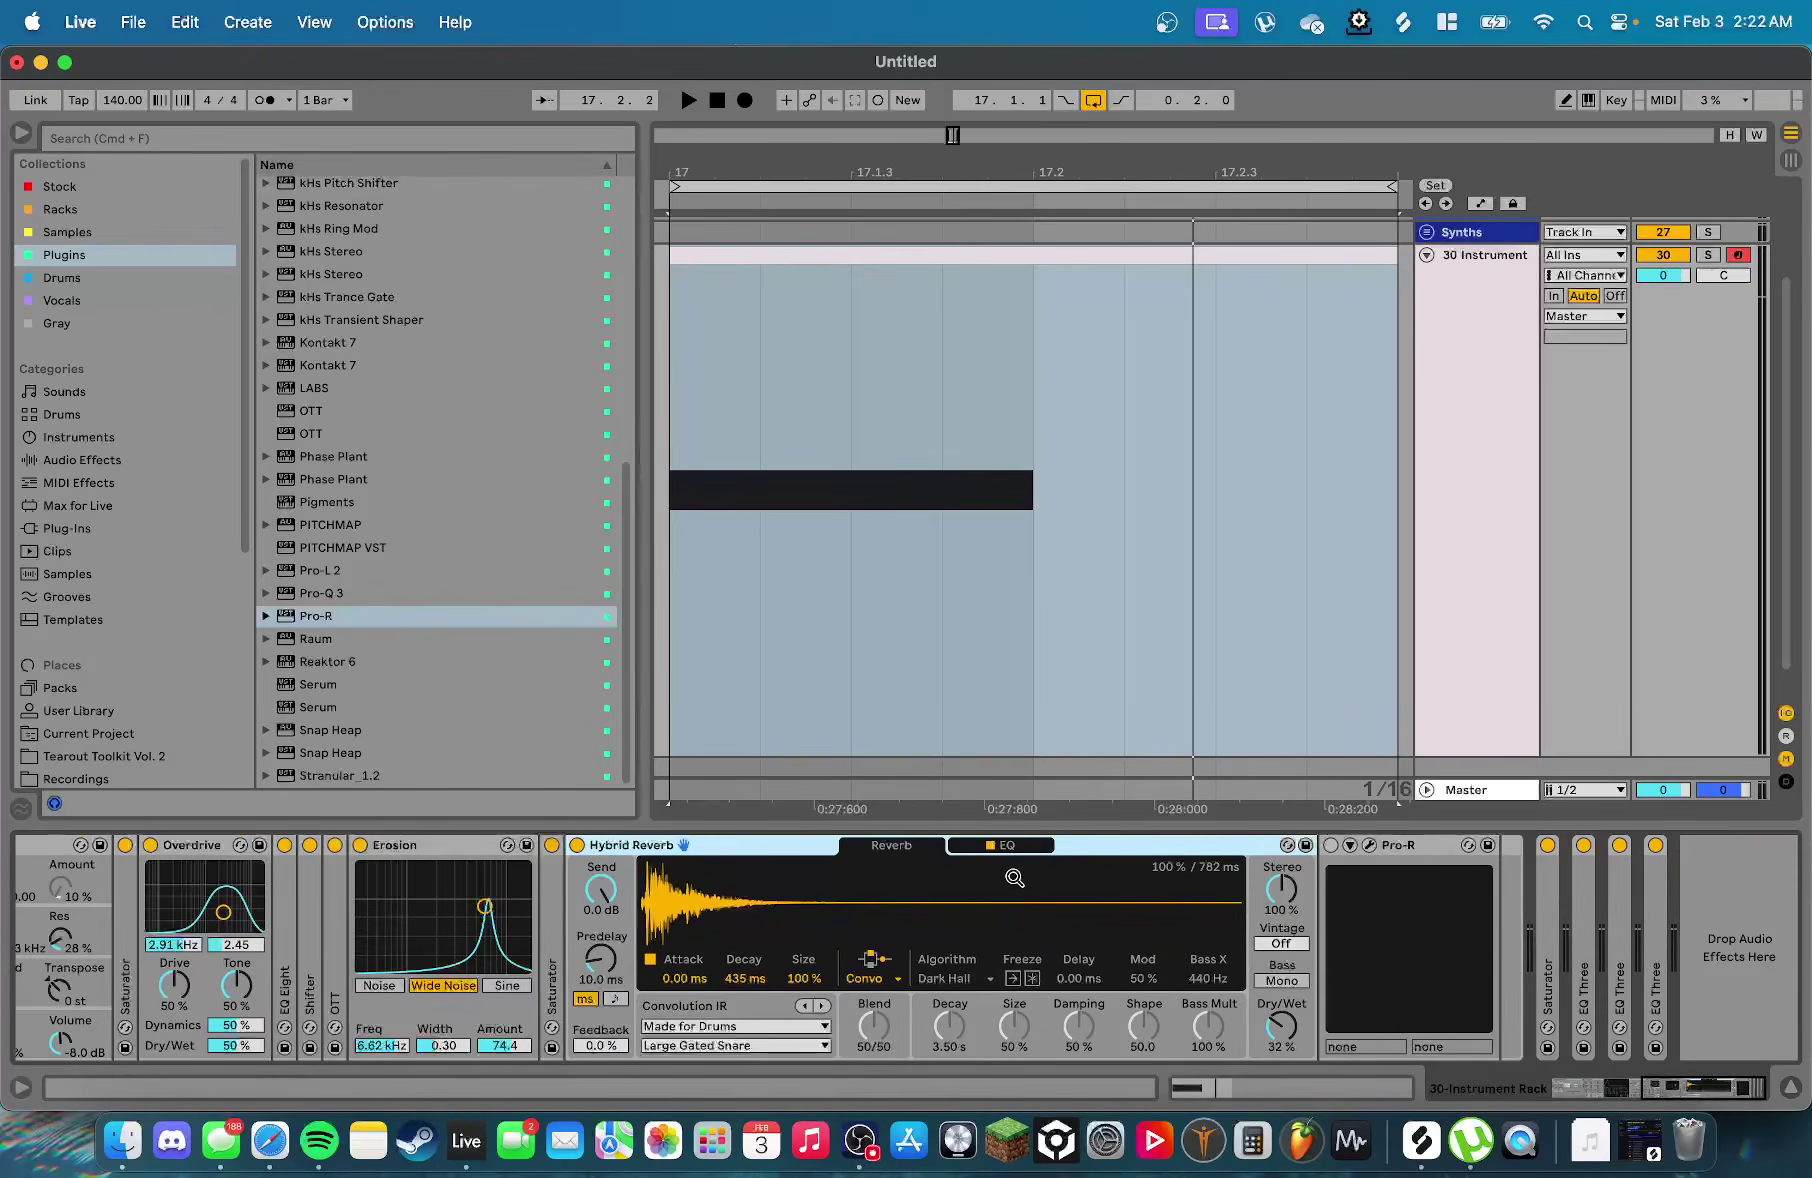
{"action": "left_click", "coordinate": [577, 846]}
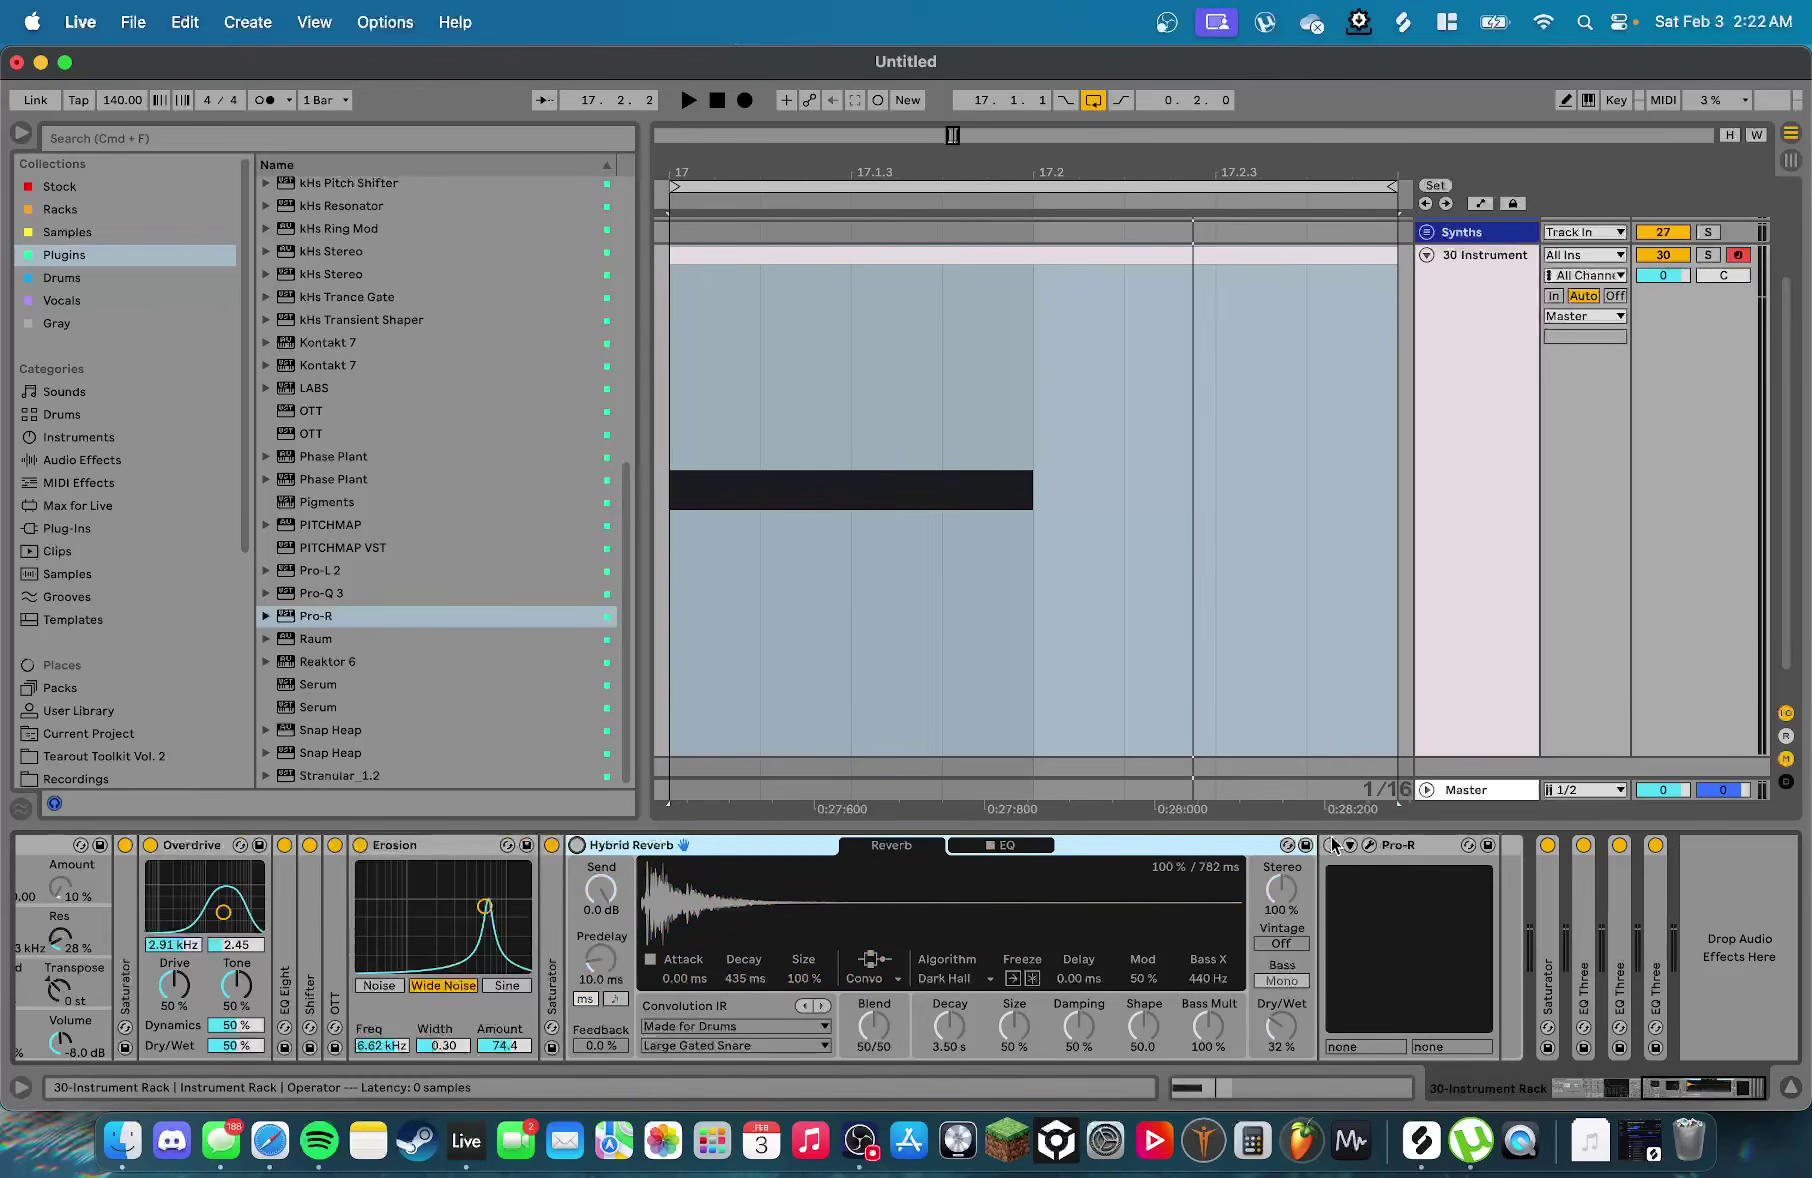
Load the Basic preset in Pro-R and add a 12 dB/oct low cut at about 154 Hz to its Post EQ
{"action": "left_click", "coordinate": [1369, 845]}
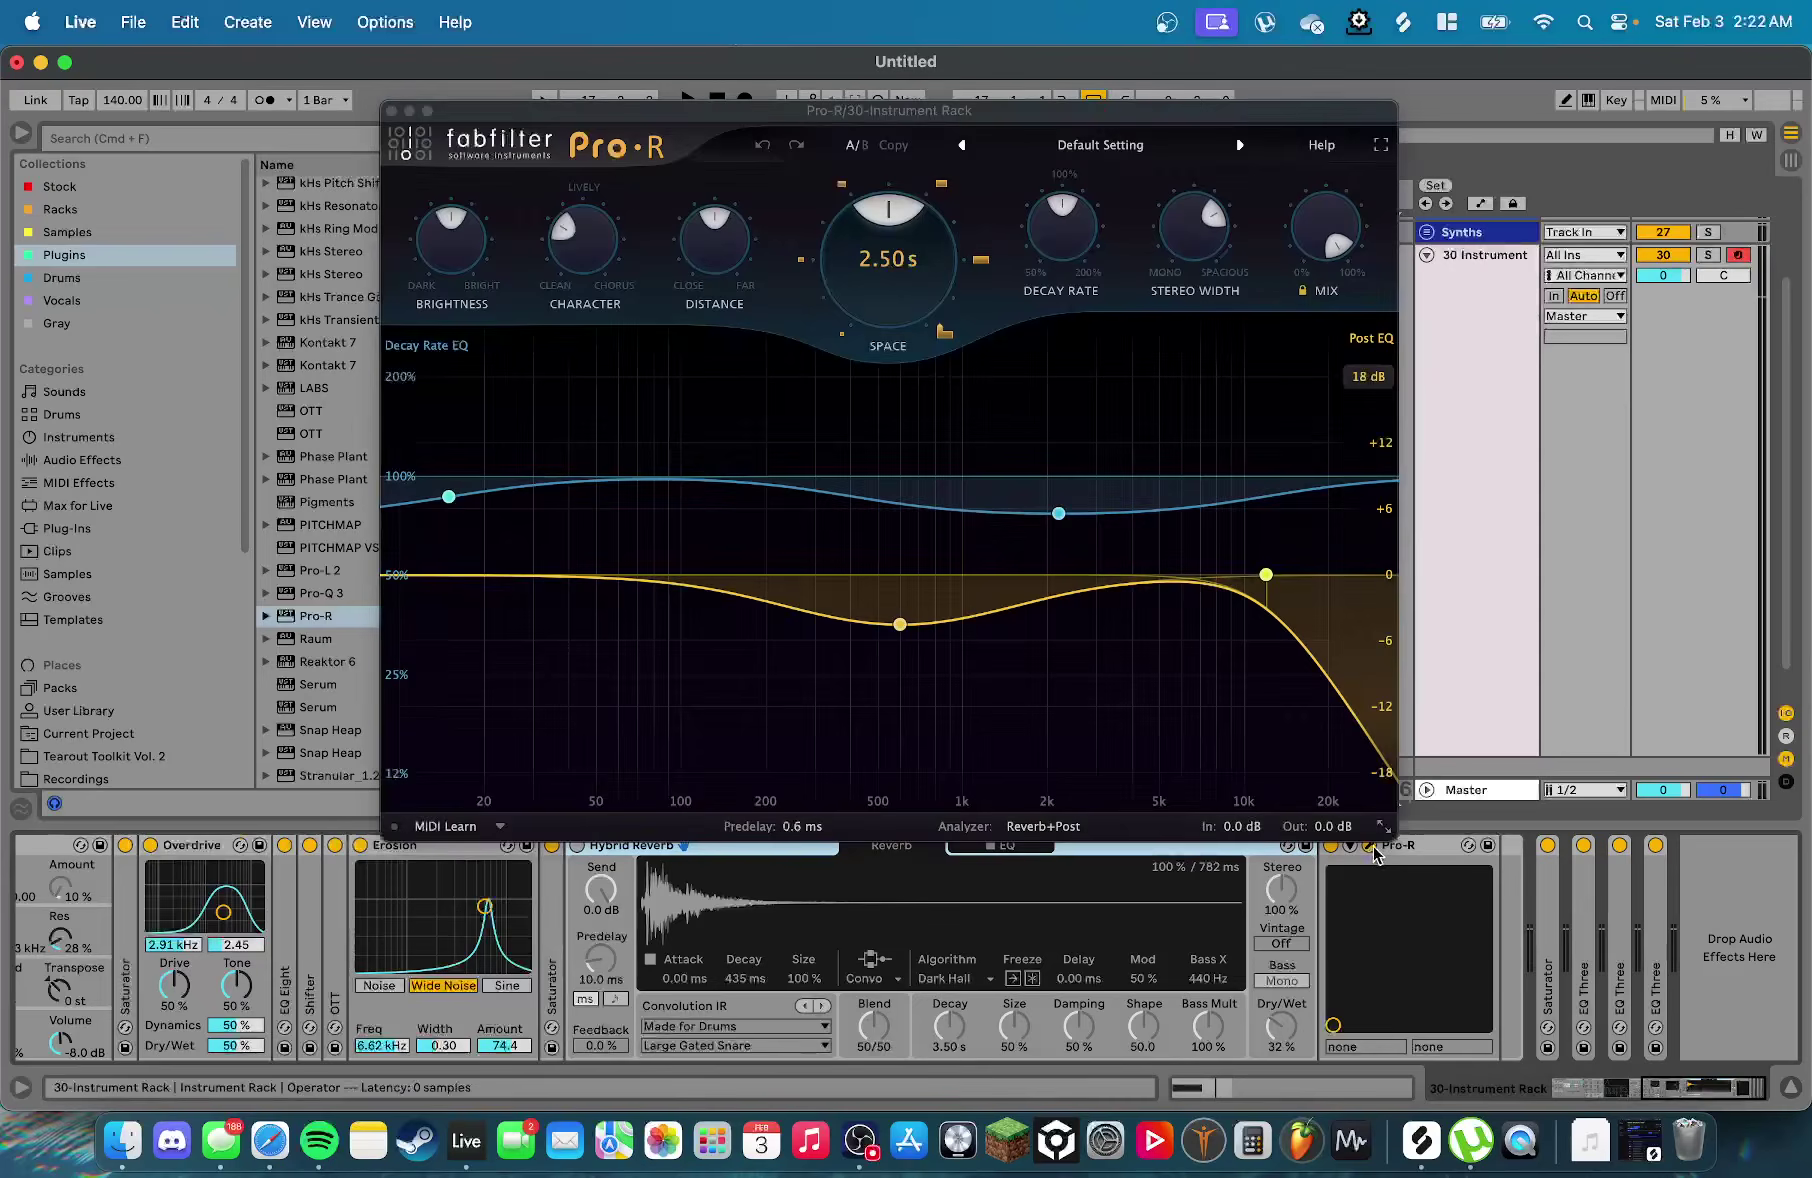
{"action": "left_click", "coordinate": [1127, 156]}
{"action": "left_click", "coordinate": [1060, 336]}
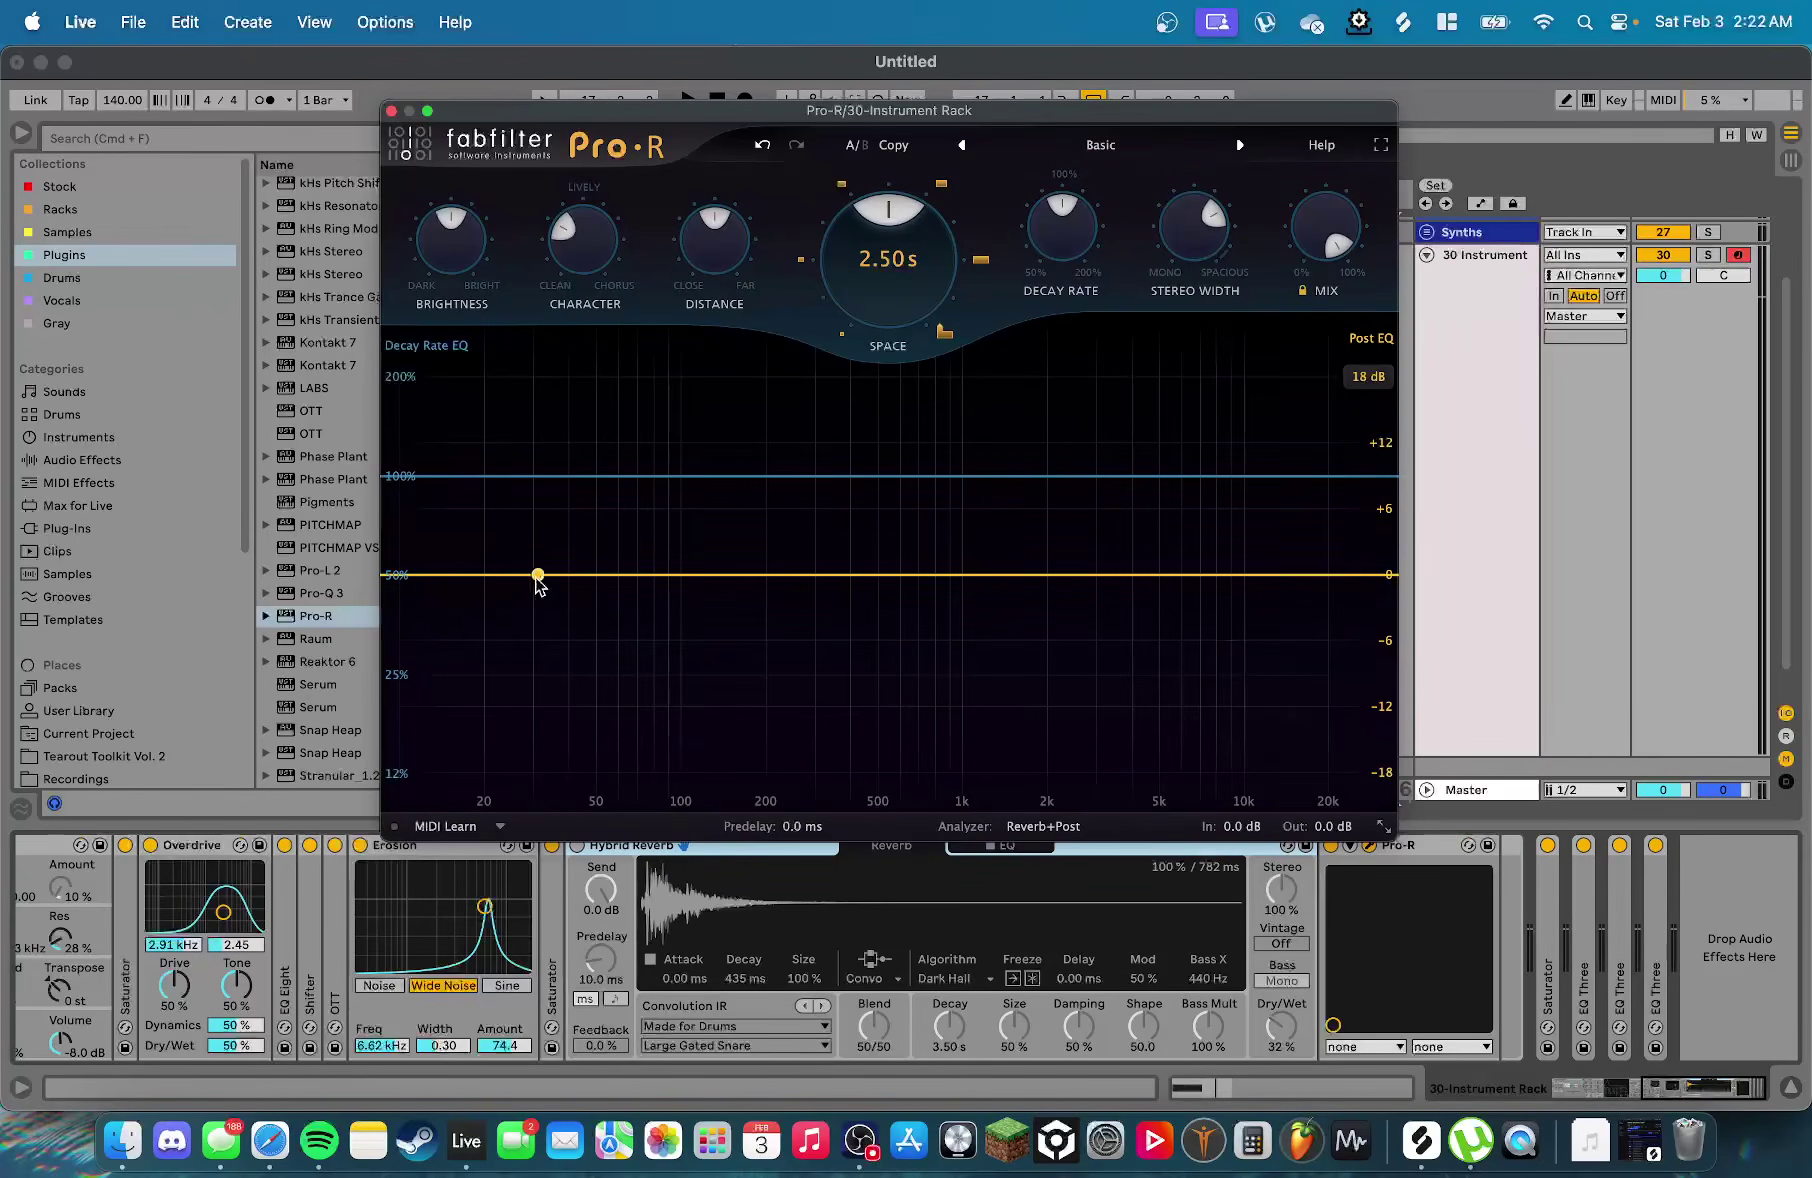
{"action": "left_click_drag", "start_coordinate": [467, 578], "coordinate": [737, 598]}
{"action": "double_click", "coordinate": [477, 571]}
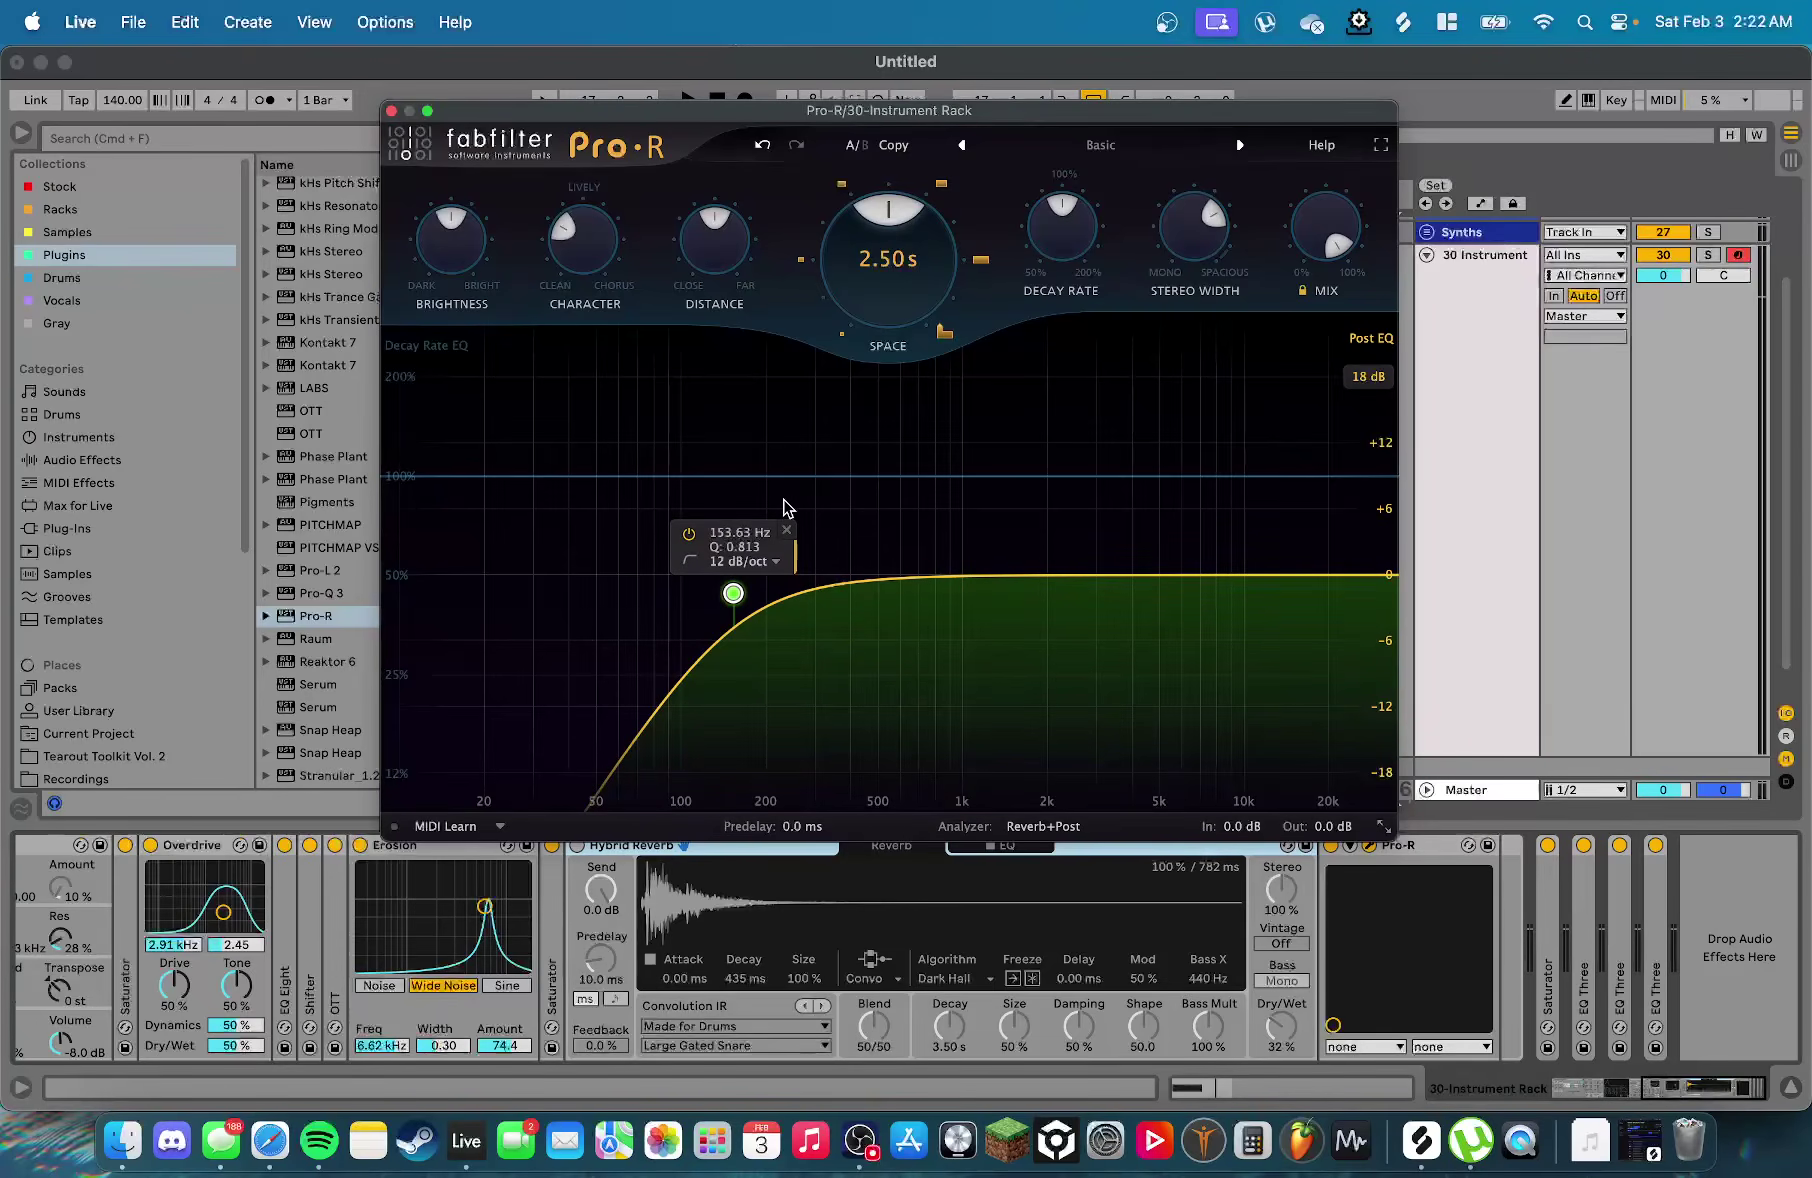
Shorten Pro-R's Space to 0.25 s while auditioning the loop
{"action": "scroll", "coordinate": [881, 238], "scroll_direction": "down", "scroll_amount": 10}
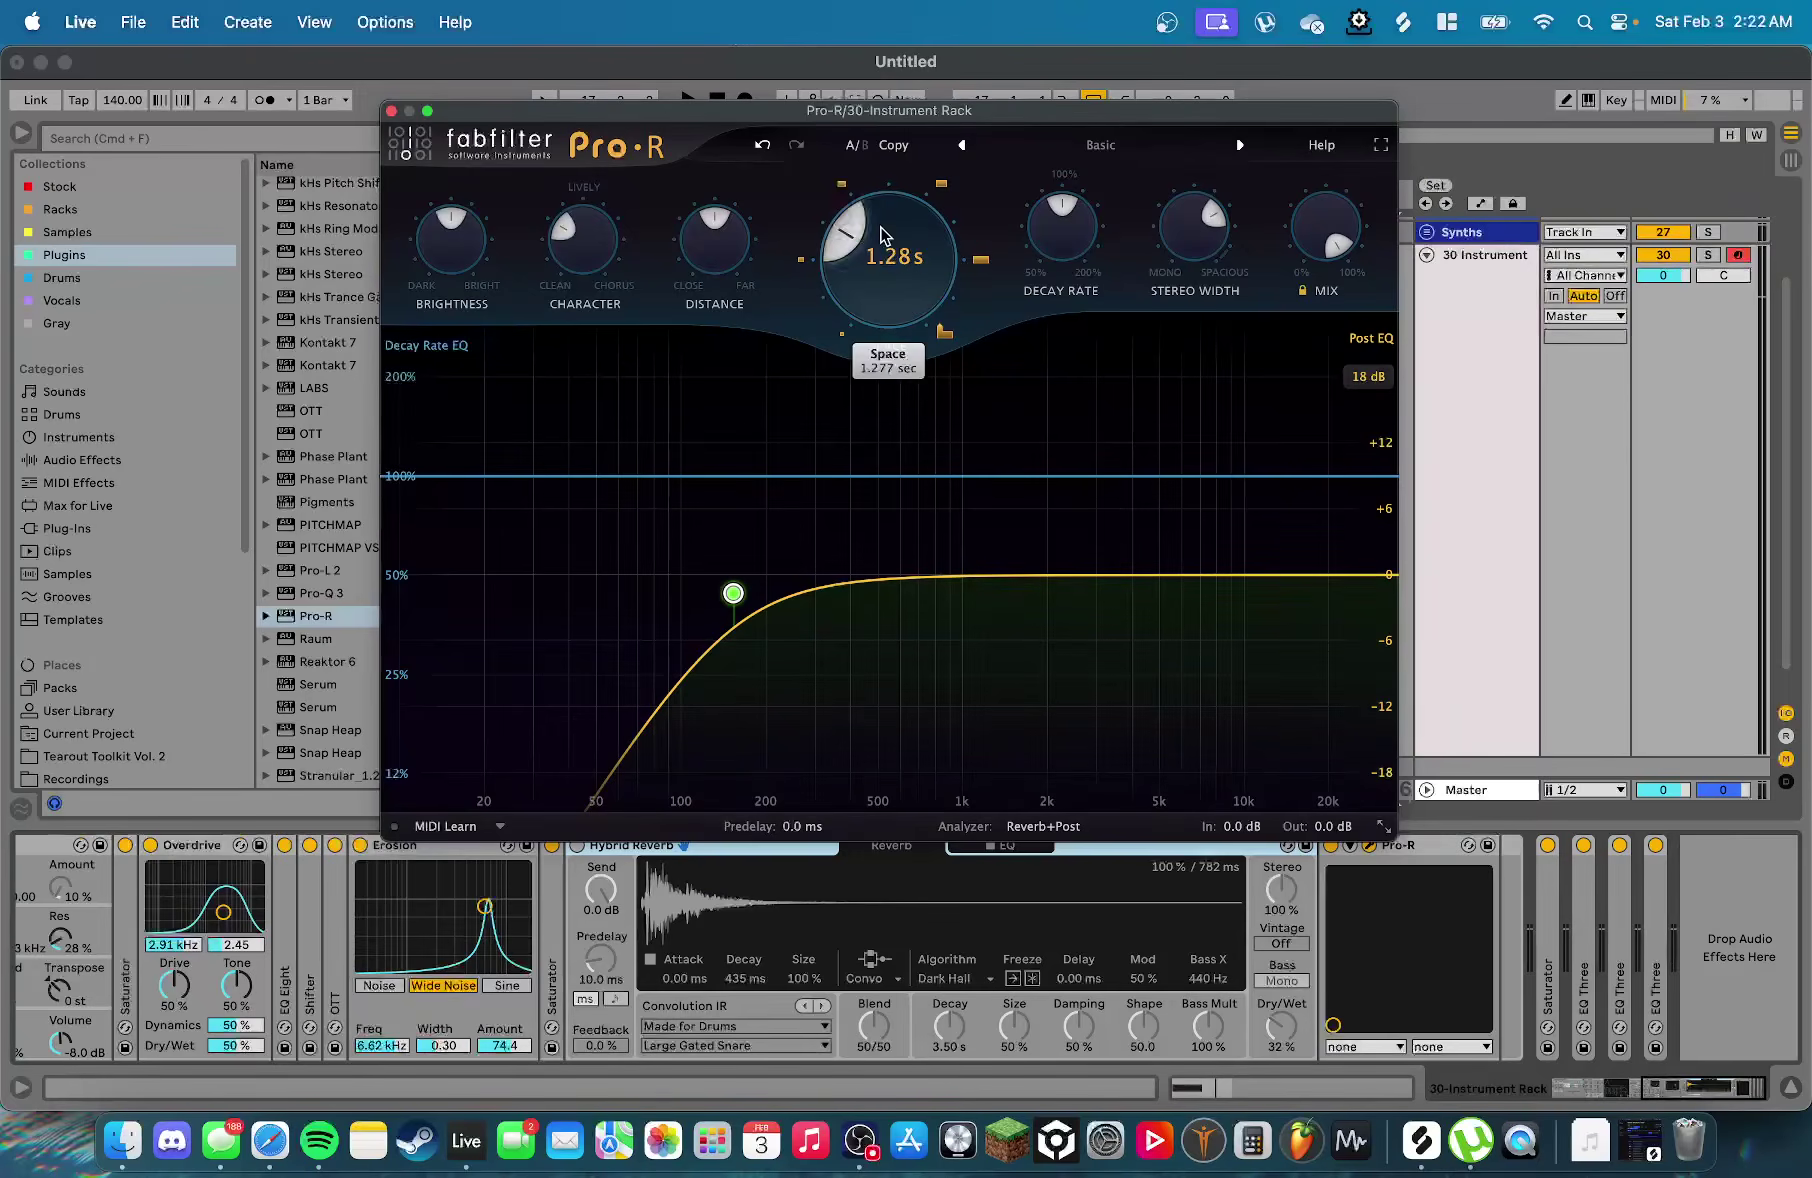
{"action": "key", "text": "space"}
{"action": "left_click_drag", "start_coordinate": [881, 231], "coordinate": [857, 304]}
{"action": "key", "text": "space"}
Raise Pro-R's Brightness to its maximum and set Character to about 59.2%
{"action": "scroll", "coordinate": [445, 245], "scroll_direction": "up", "scroll_amount": 4}
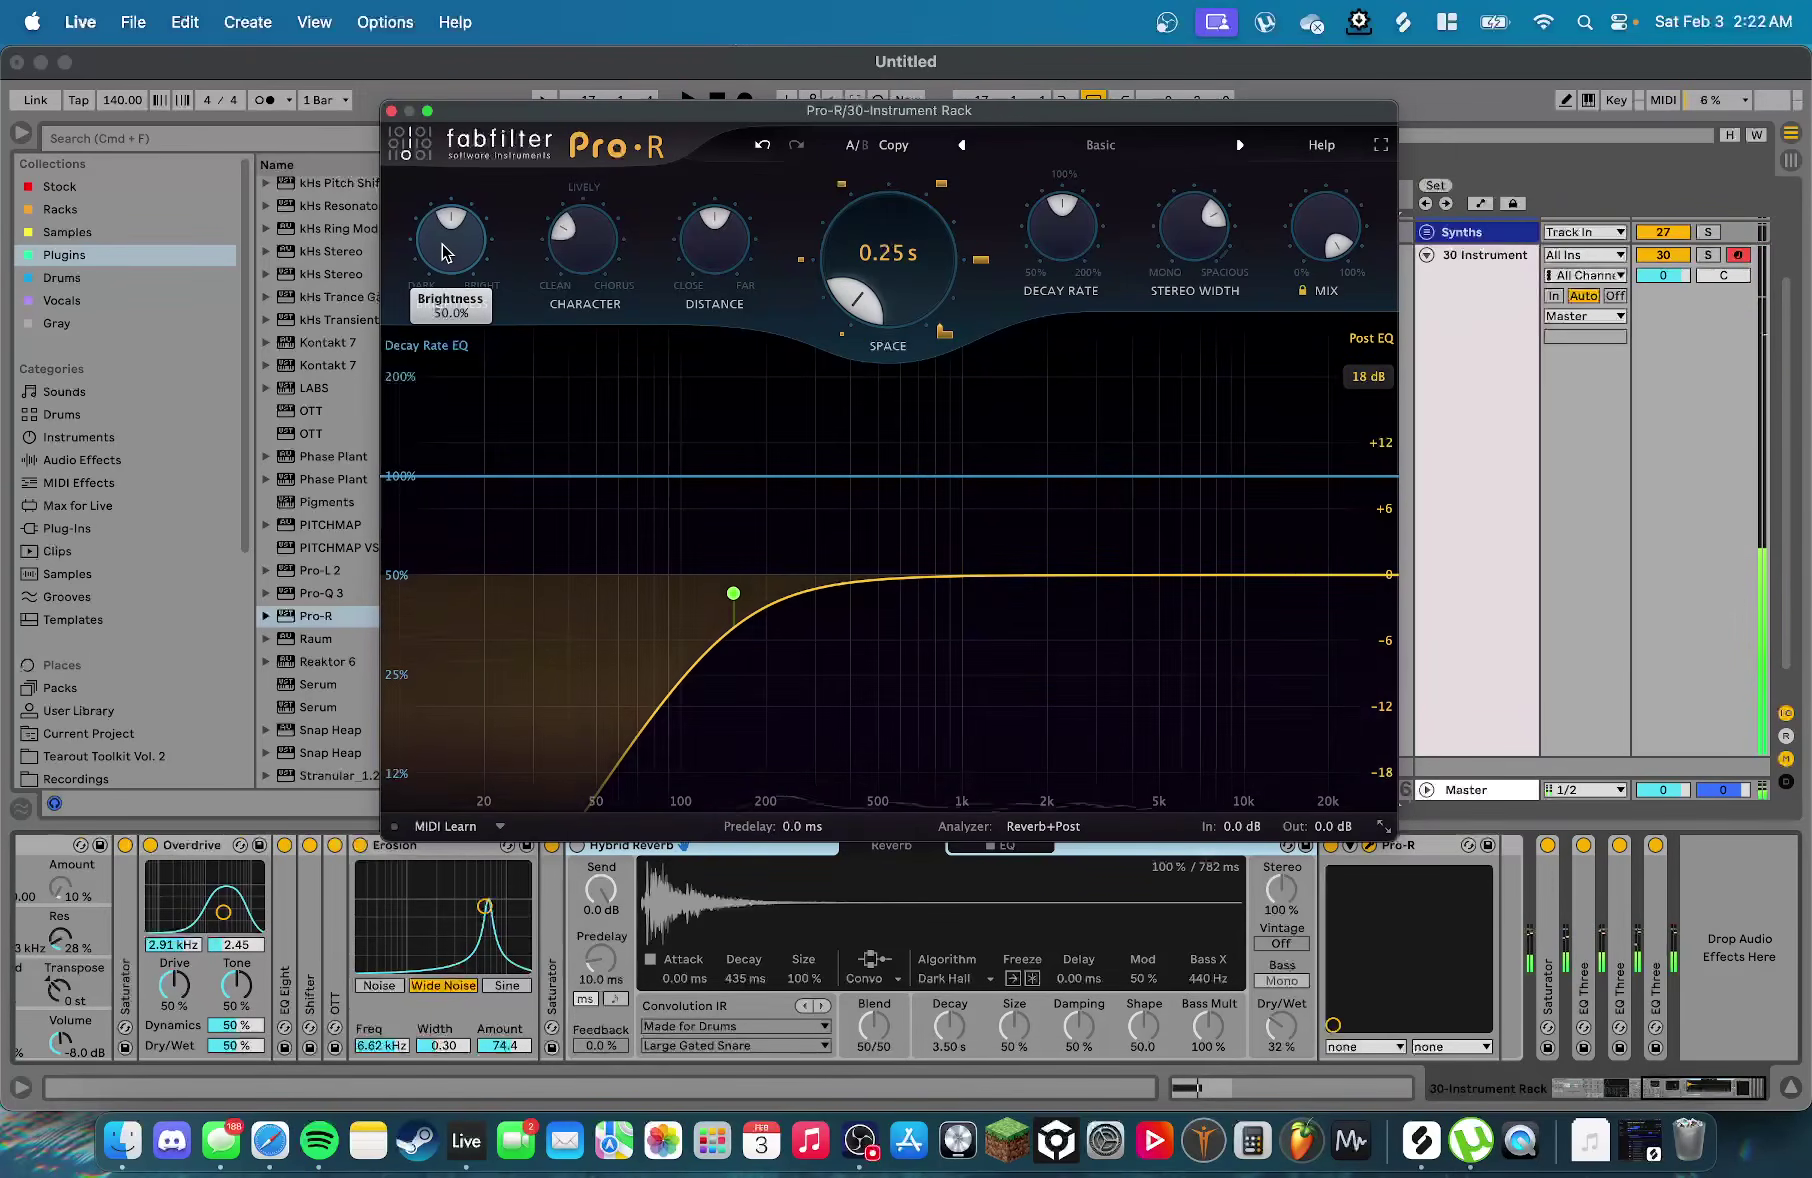
{"action": "scroll", "coordinate": [445, 250], "scroll_direction": "up", "scroll_amount": 3}
{"action": "key", "text": "space"}
{"action": "scroll", "coordinate": [567, 240], "scroll_direction": "down", "scroll_amount": 4}
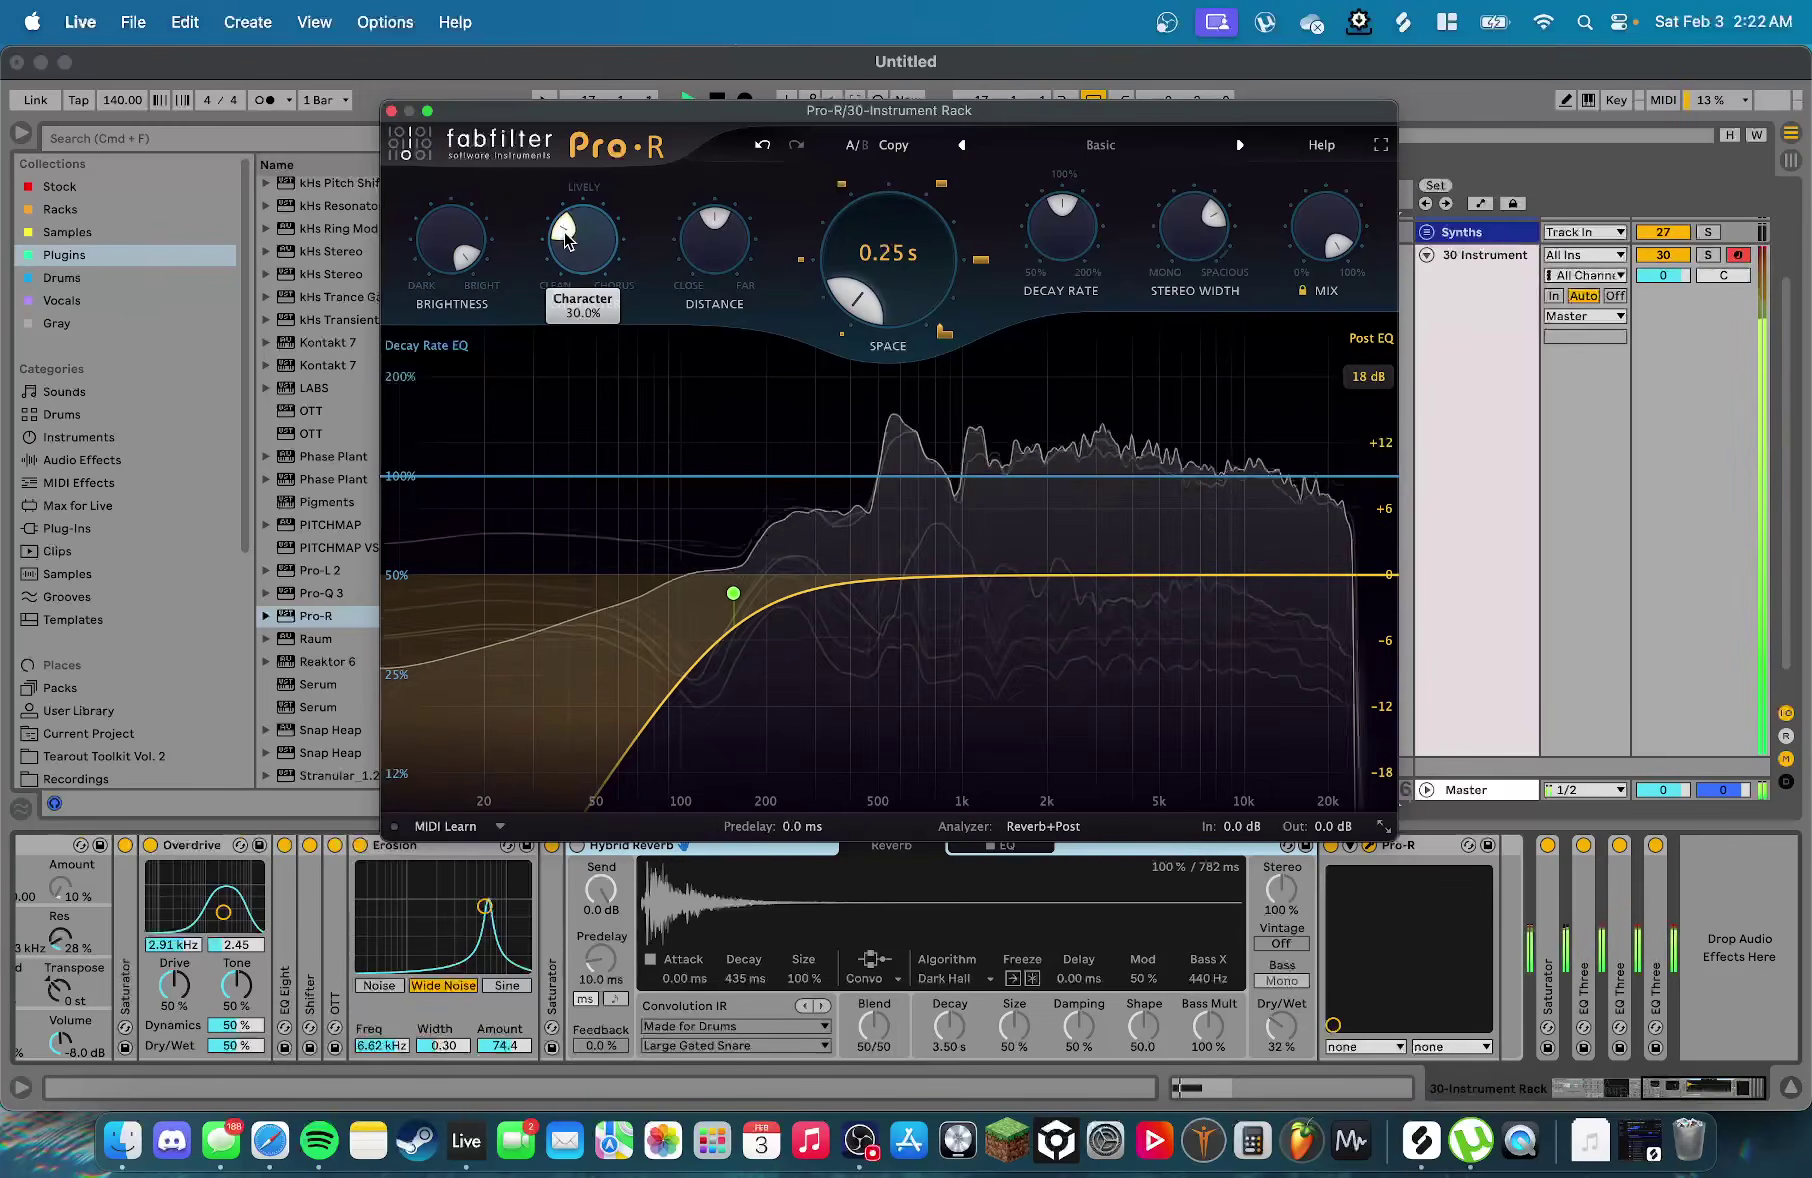
{"action": "scroll", "coordinate": [567, 240], "scroll_direction": "up", "scroll_amount": 8}
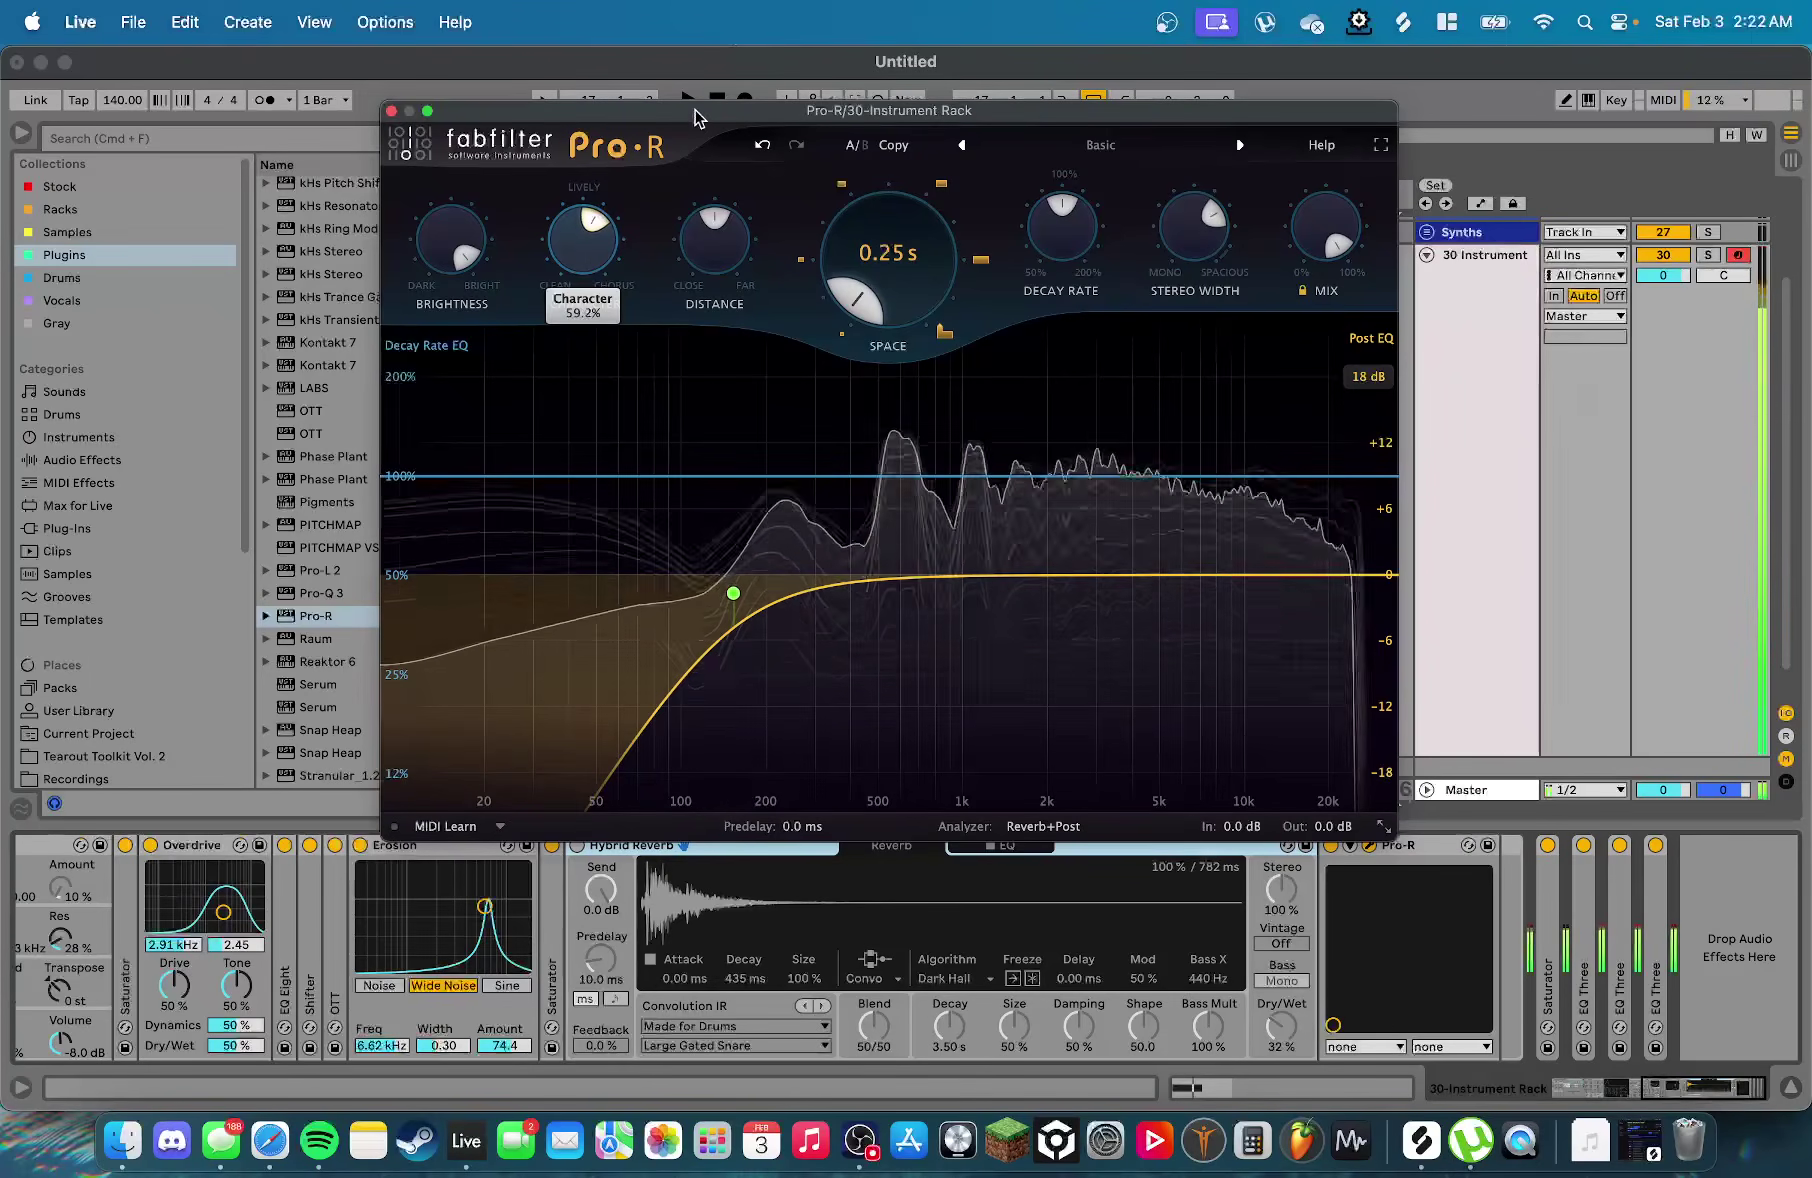
{"action": "key", "text": "space"}
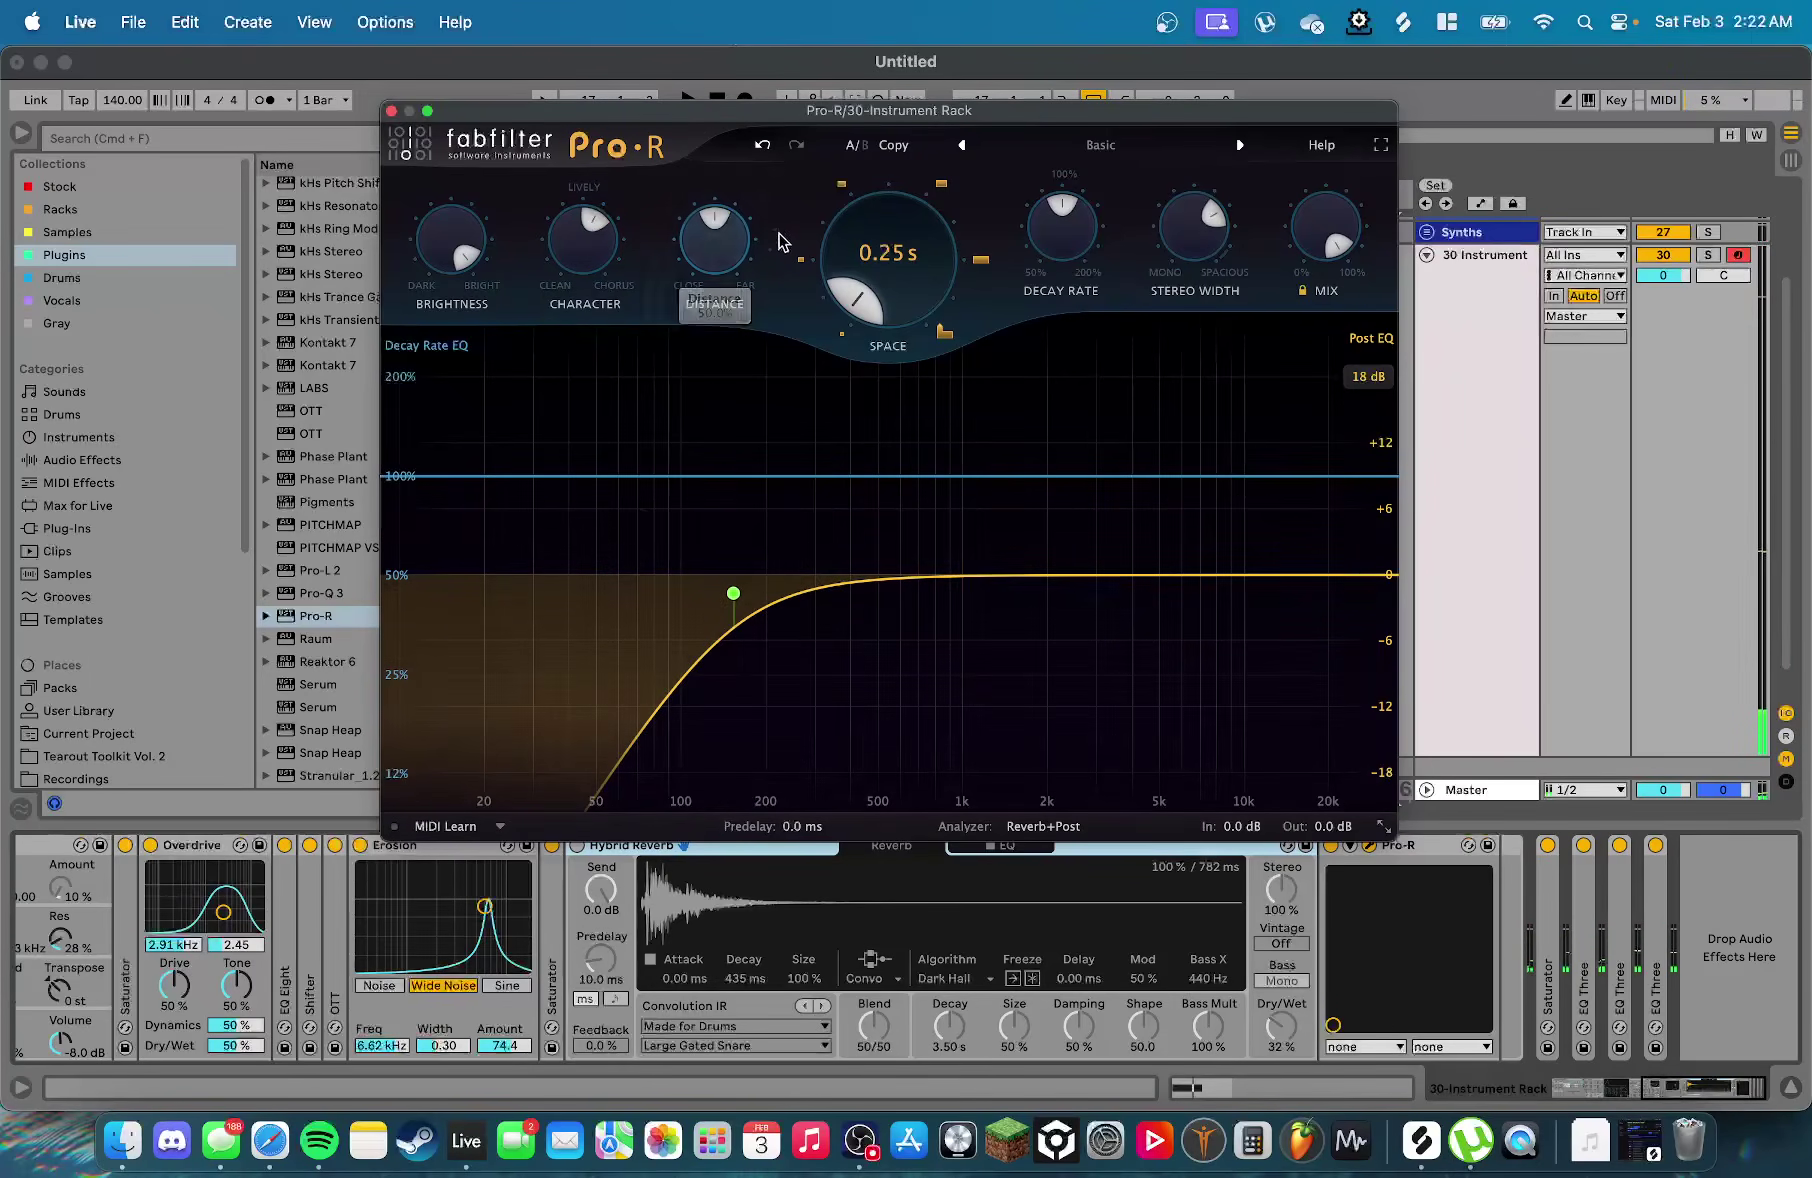
Audition Pro-R's Distance at both extremes and set it to about 11.0%
{"action": "left_click_drag", "start_coordinate": [695, 308], "coordinate": [714, 258]}
{"action": "key", "text": "space"}
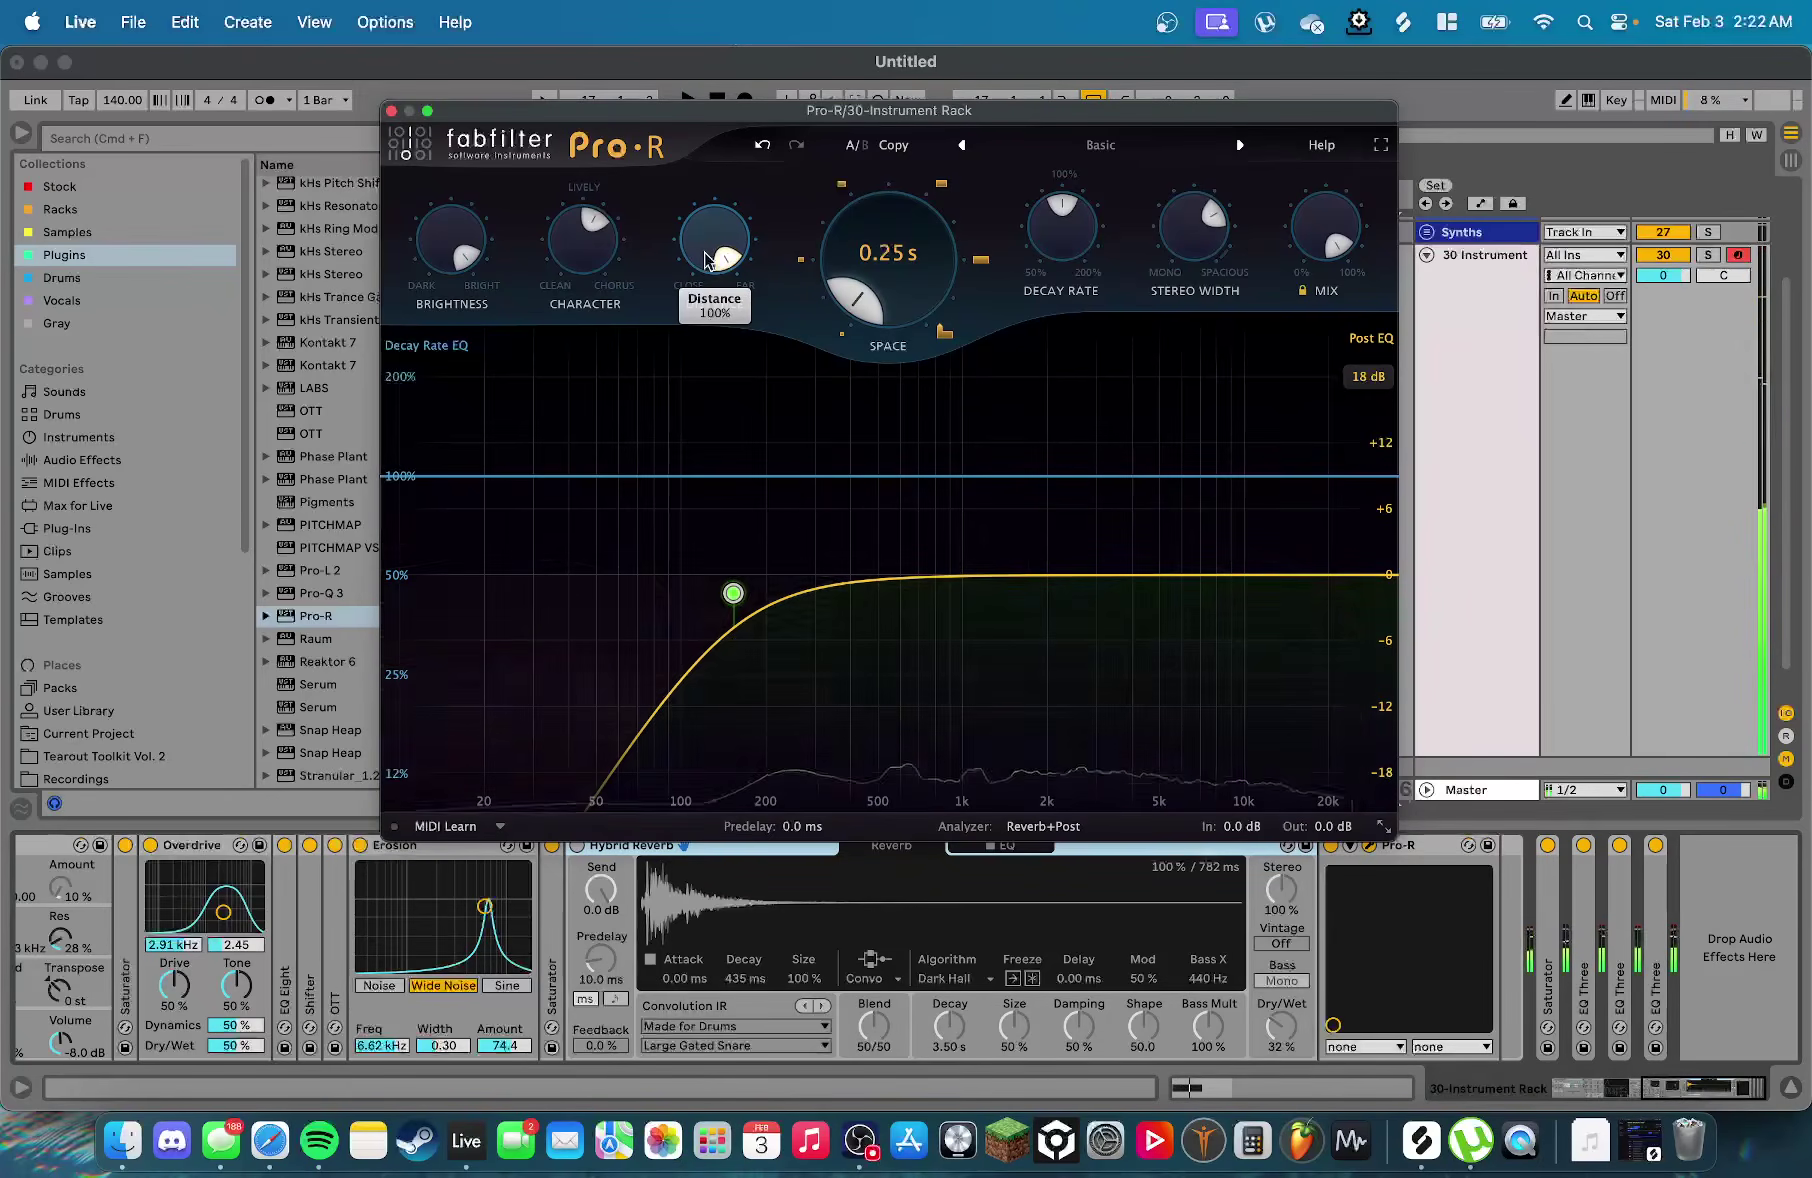
{"action": "double_click", "coordinate": [710, 260]}
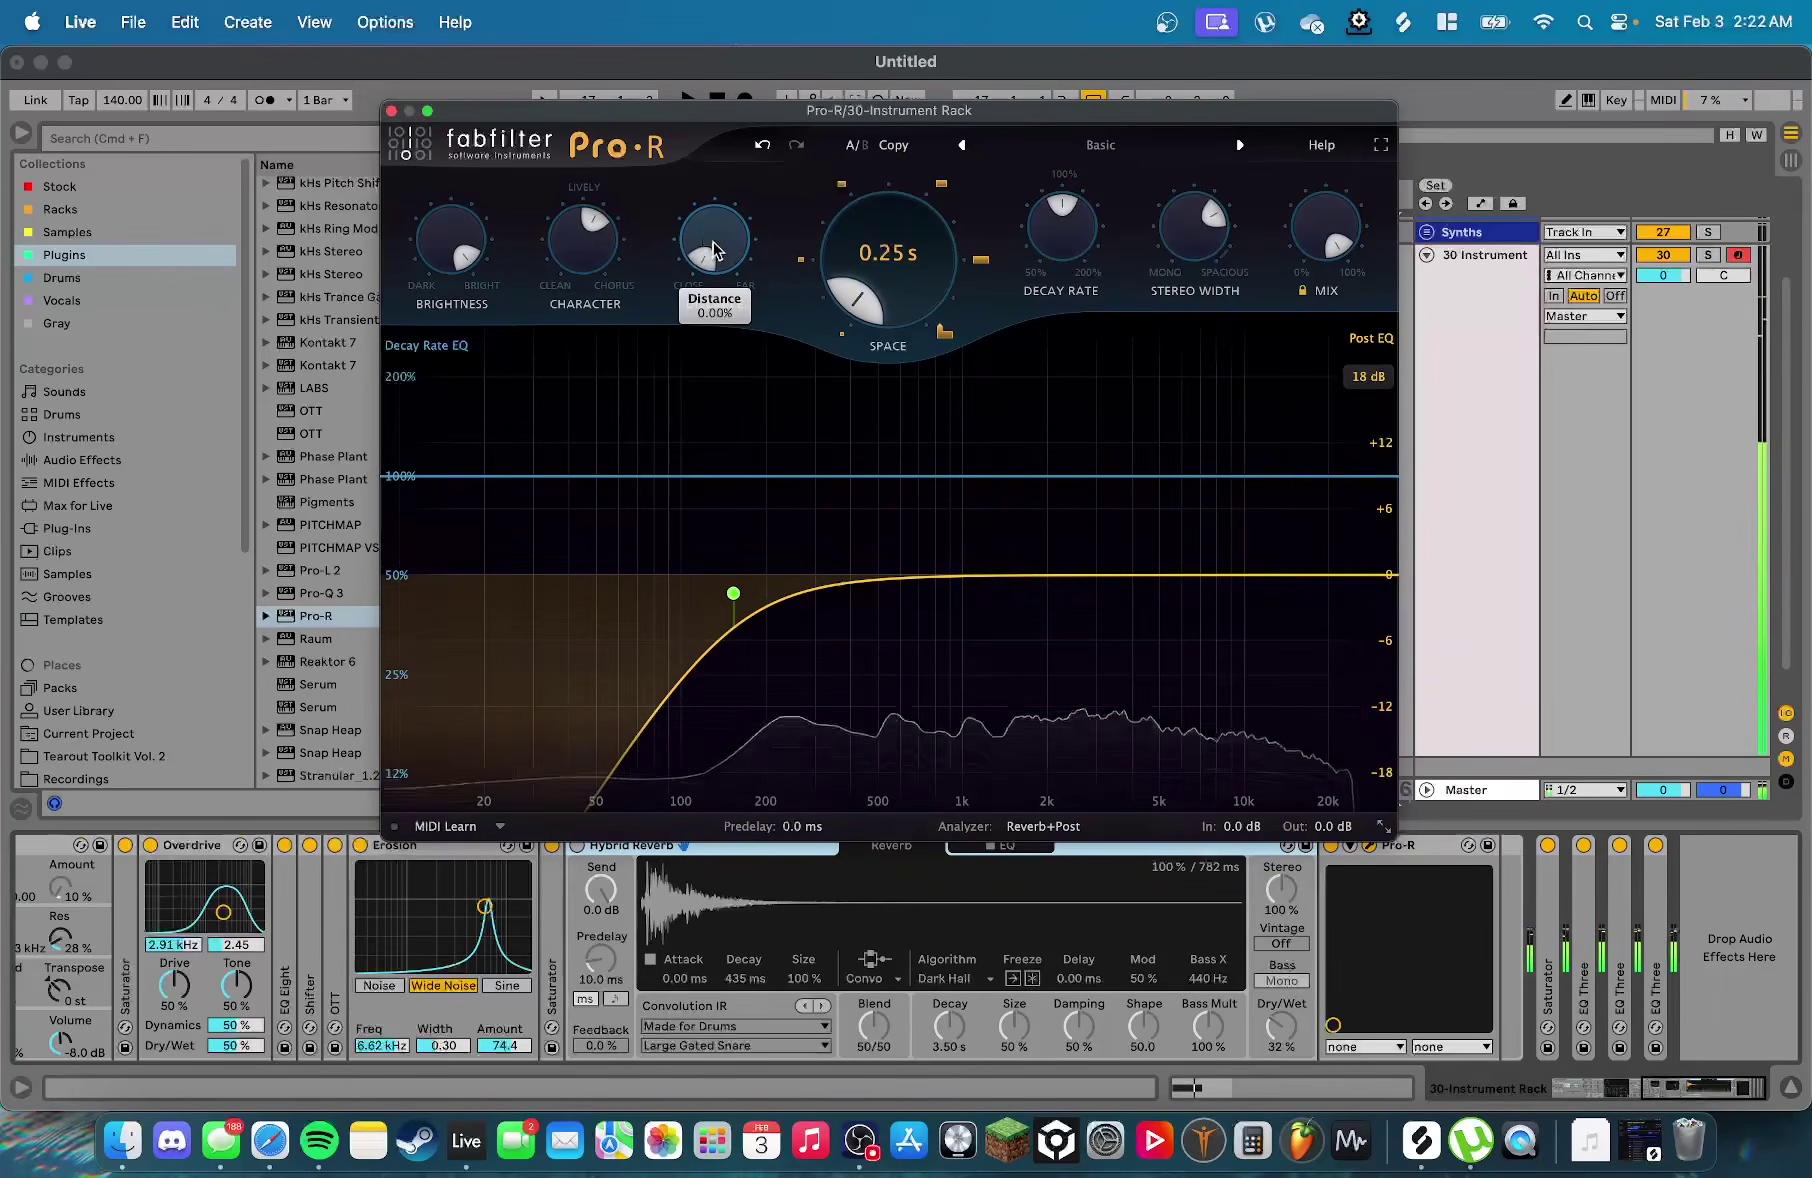
{"action": "left_click_drag", "start_coordinate": [707, 261], "coordinate": [689, 265]}
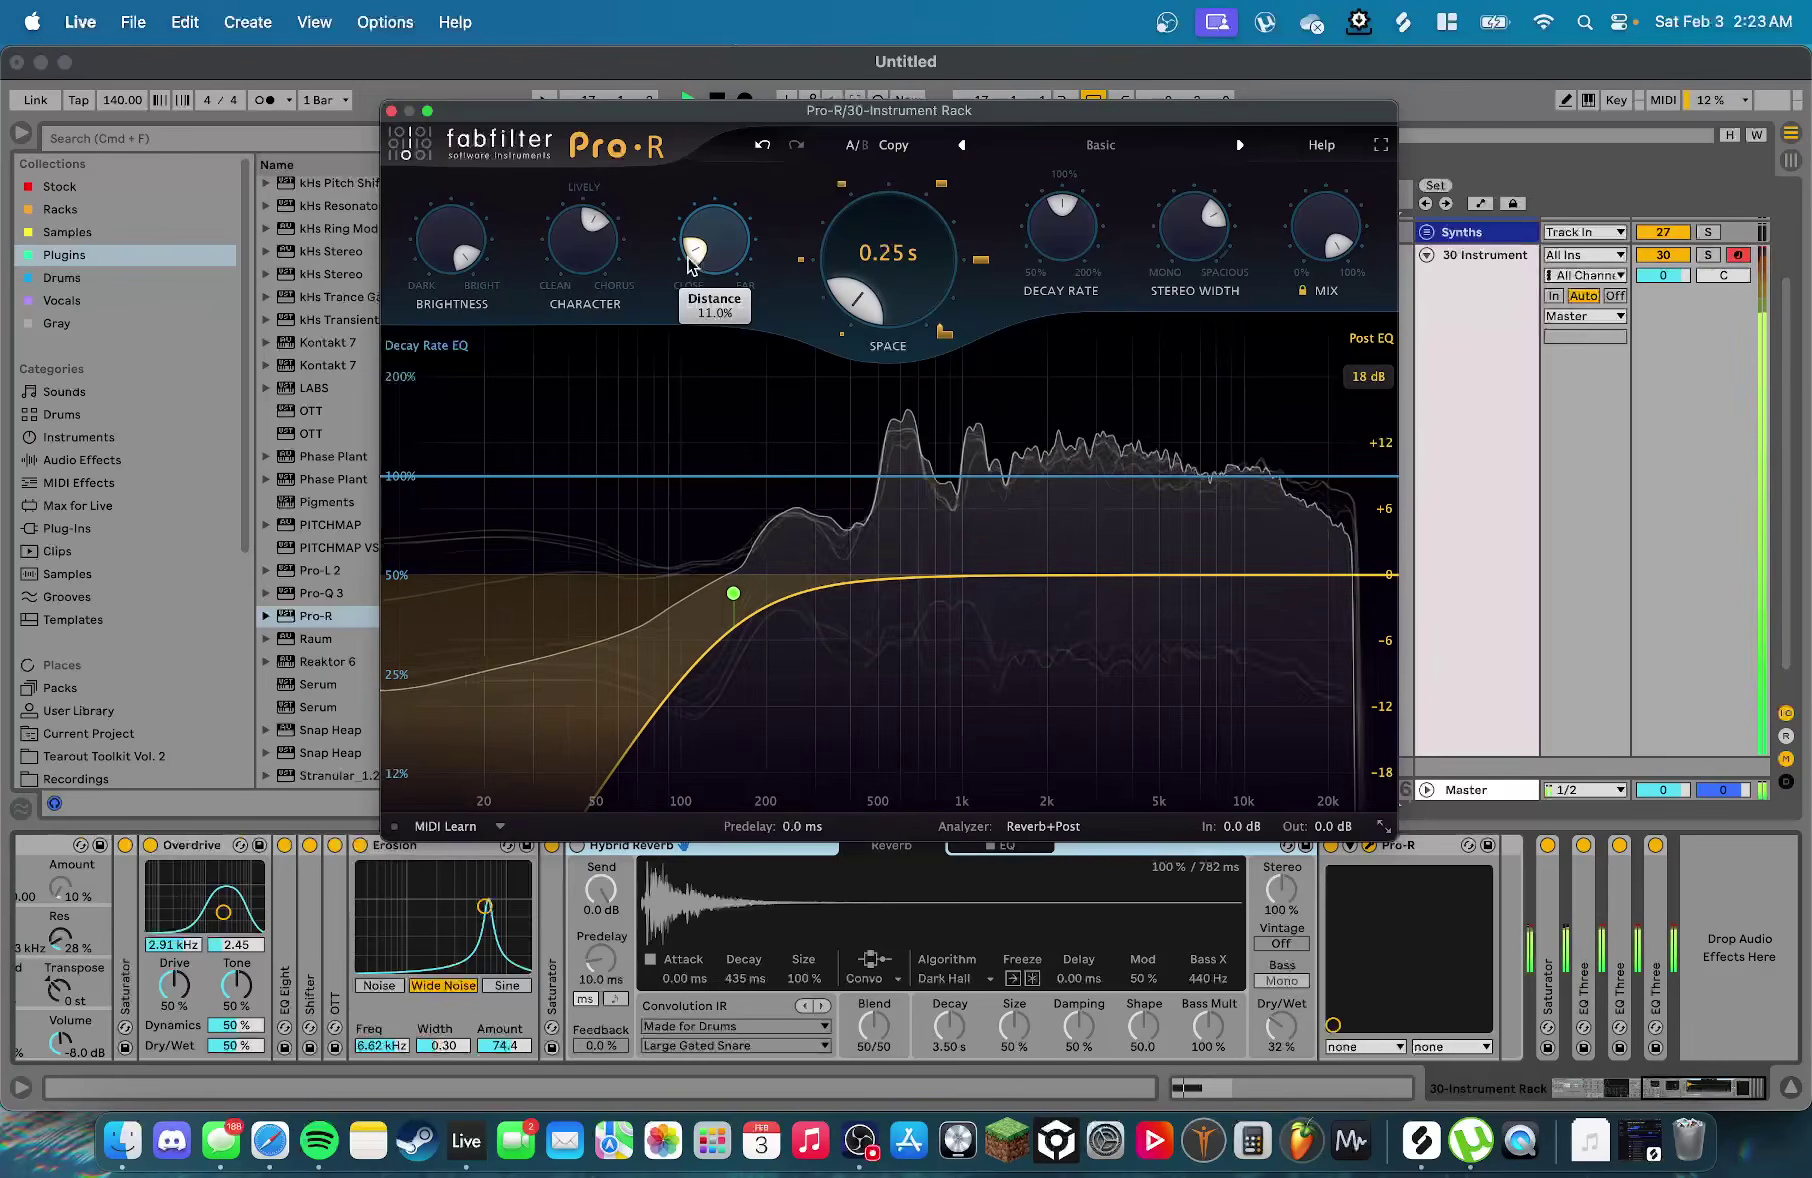
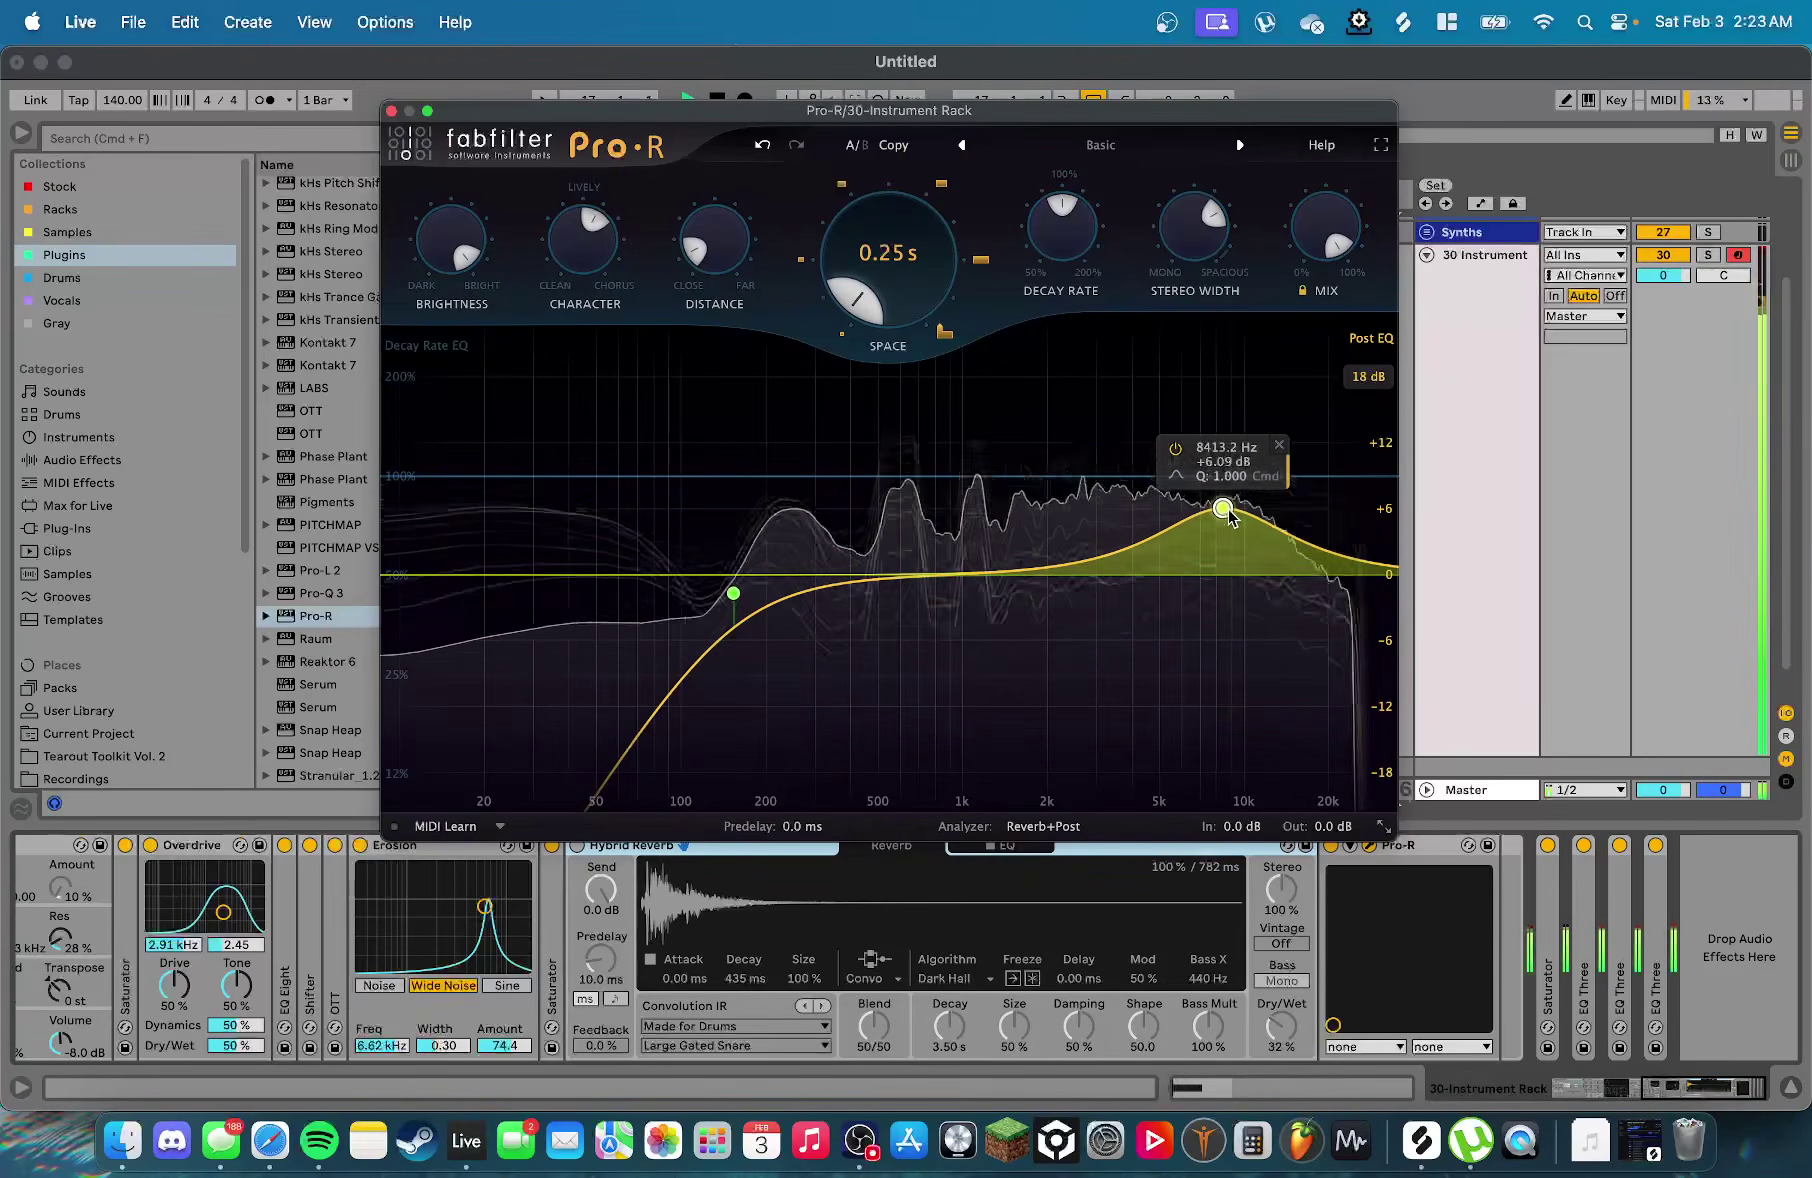
Boost Pro-R's Post EQ by about 4.8 dB at 8.45 kHz, and turn Hybrid Reverb back on and fold it
{"action": "left_click_drag", "start_coordinate": [1228, 515], "coordinate": [1229, 528]}
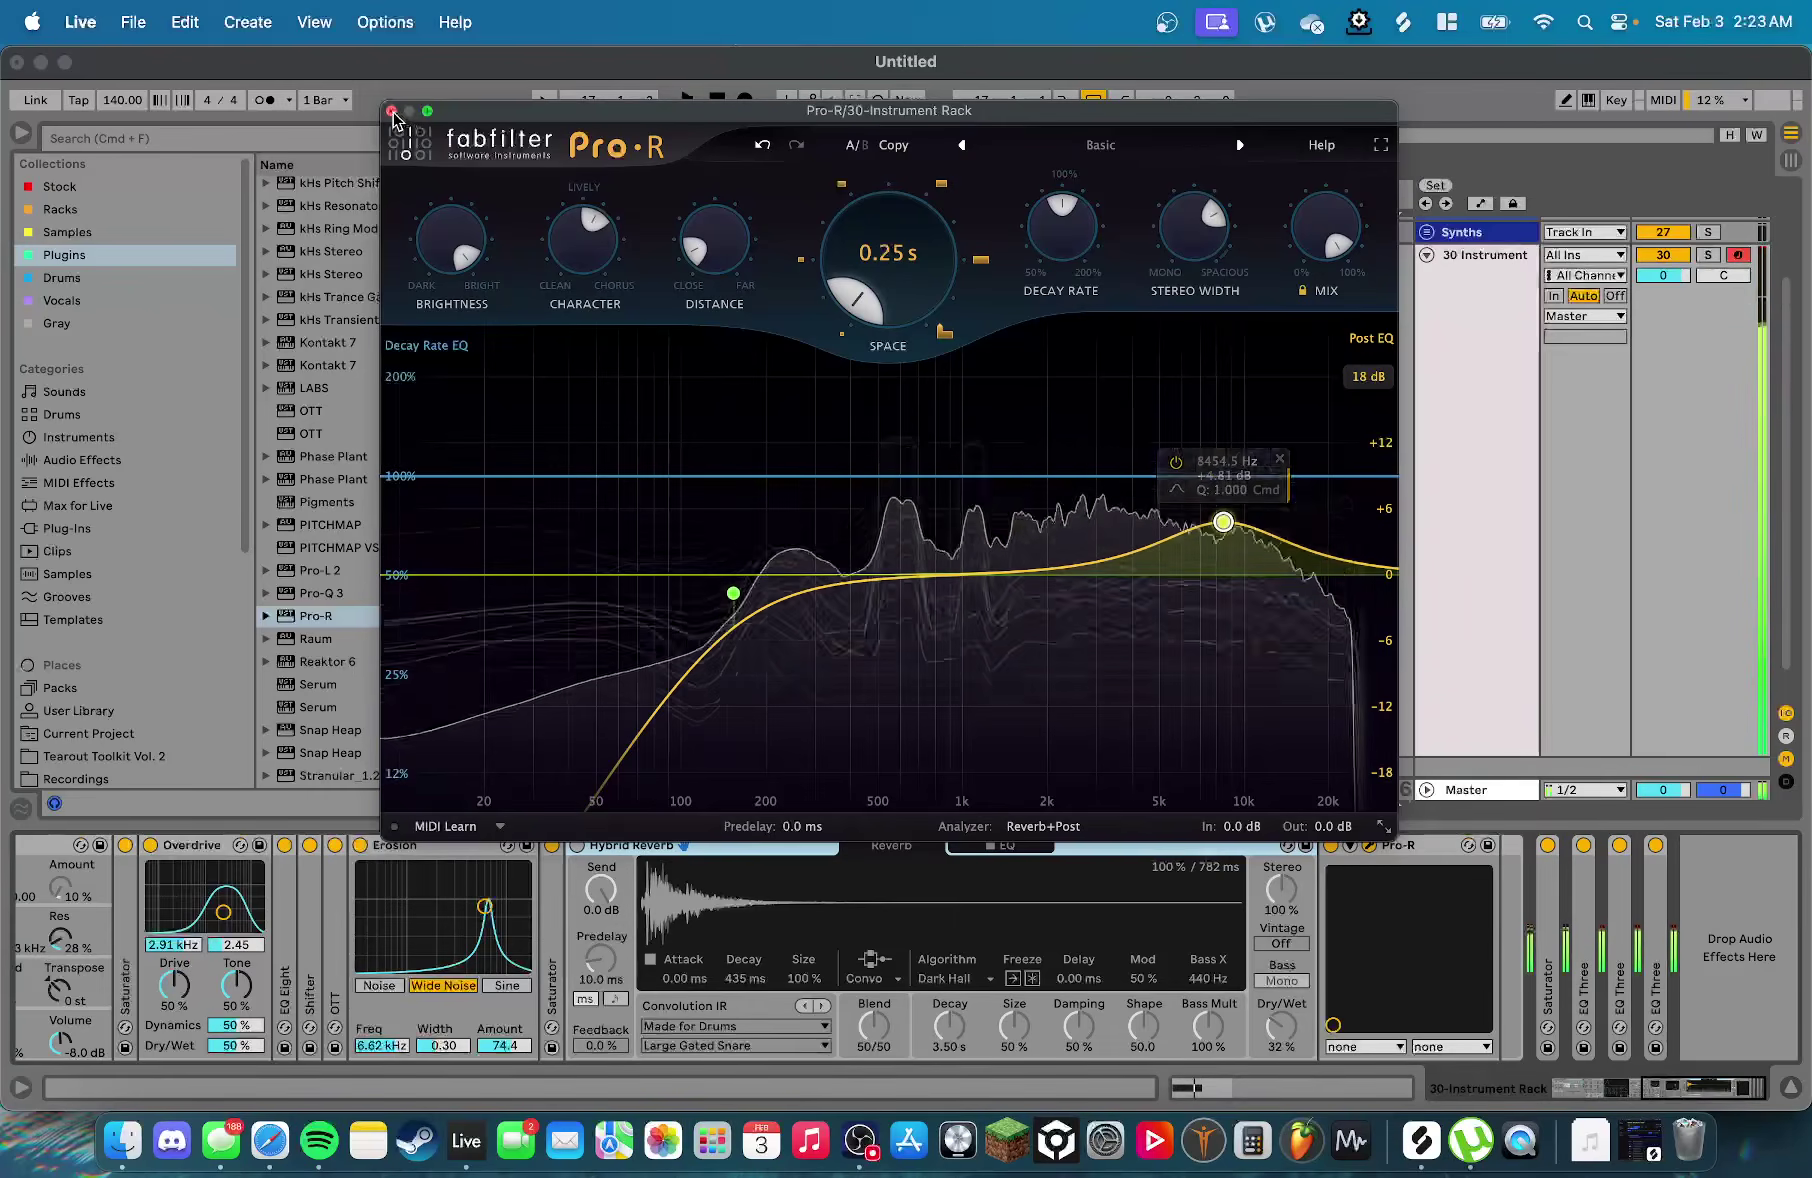
{"action": "left_click", "coordinate": [392, 112]}
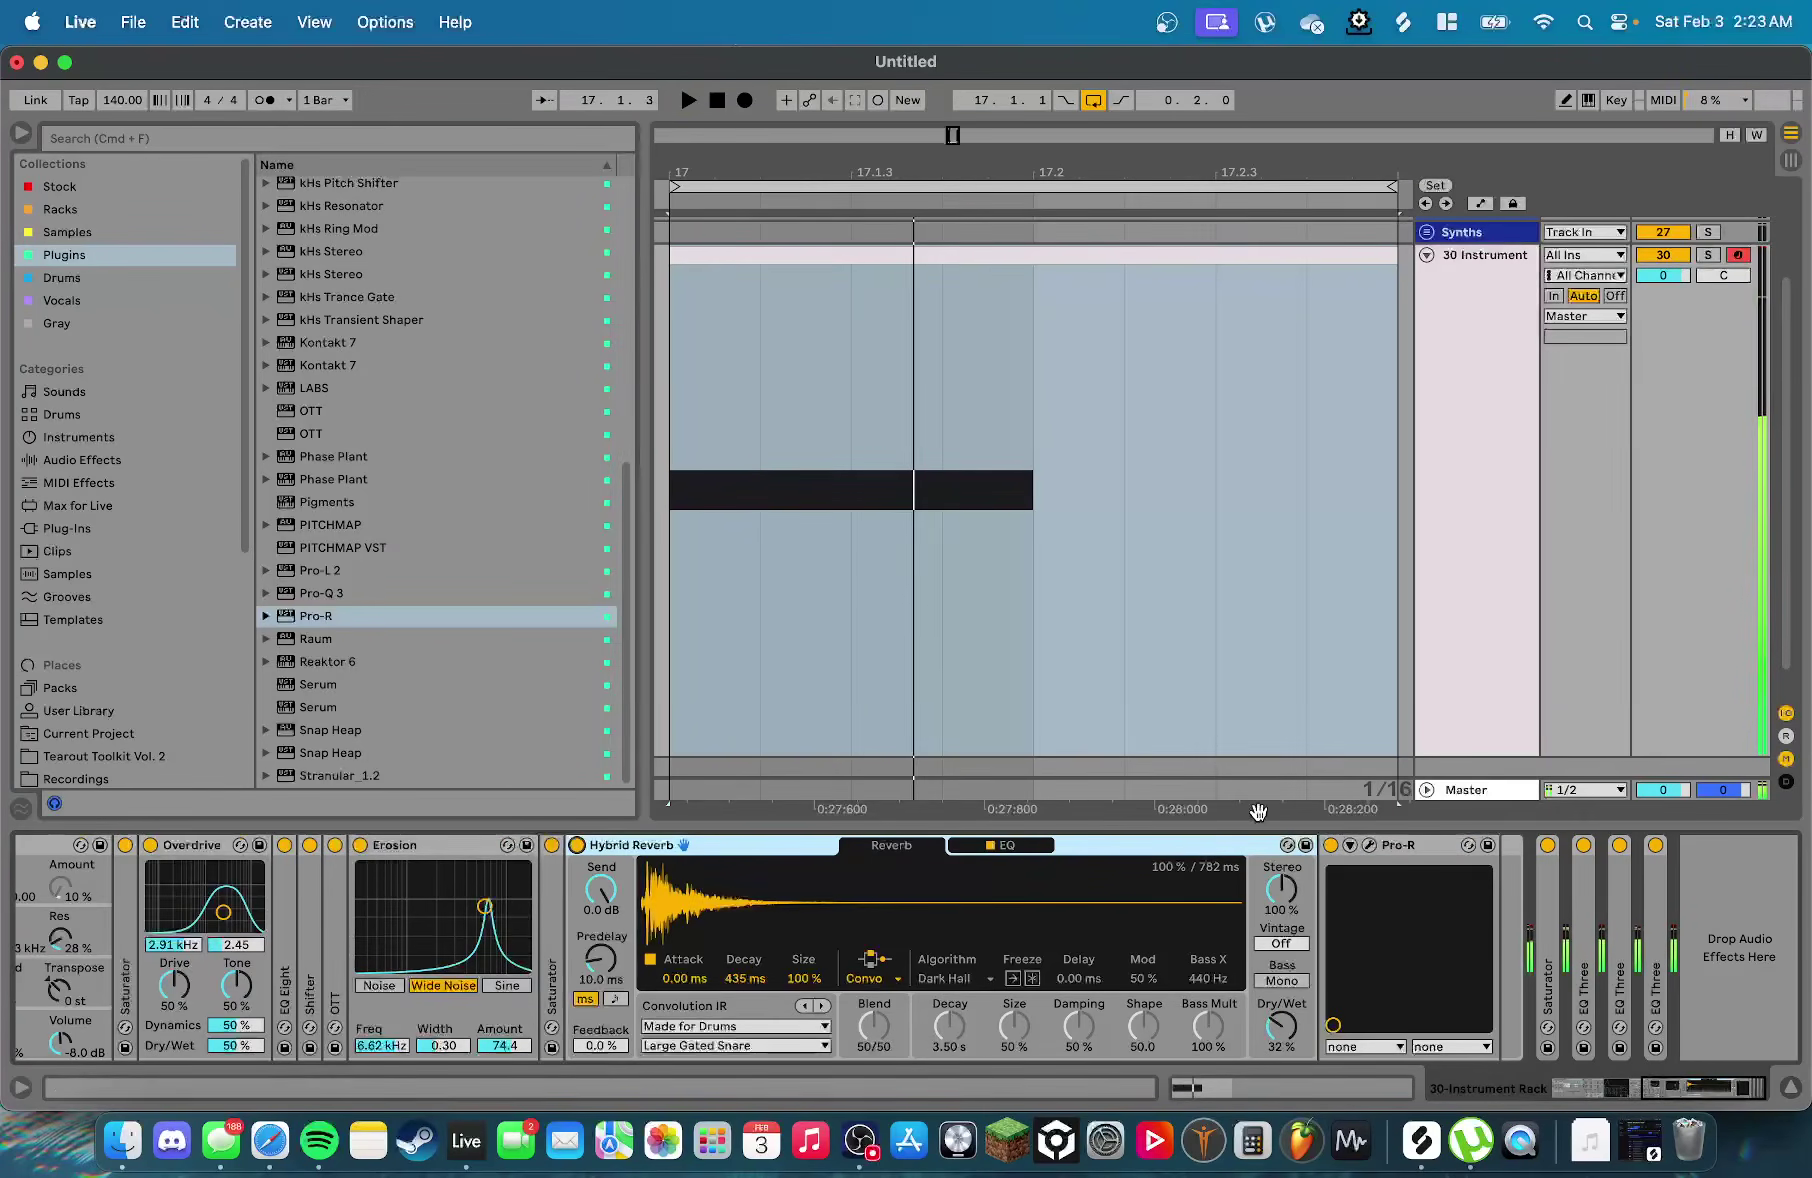
{"action": "double_click", "coordinate": [1120, 845]}
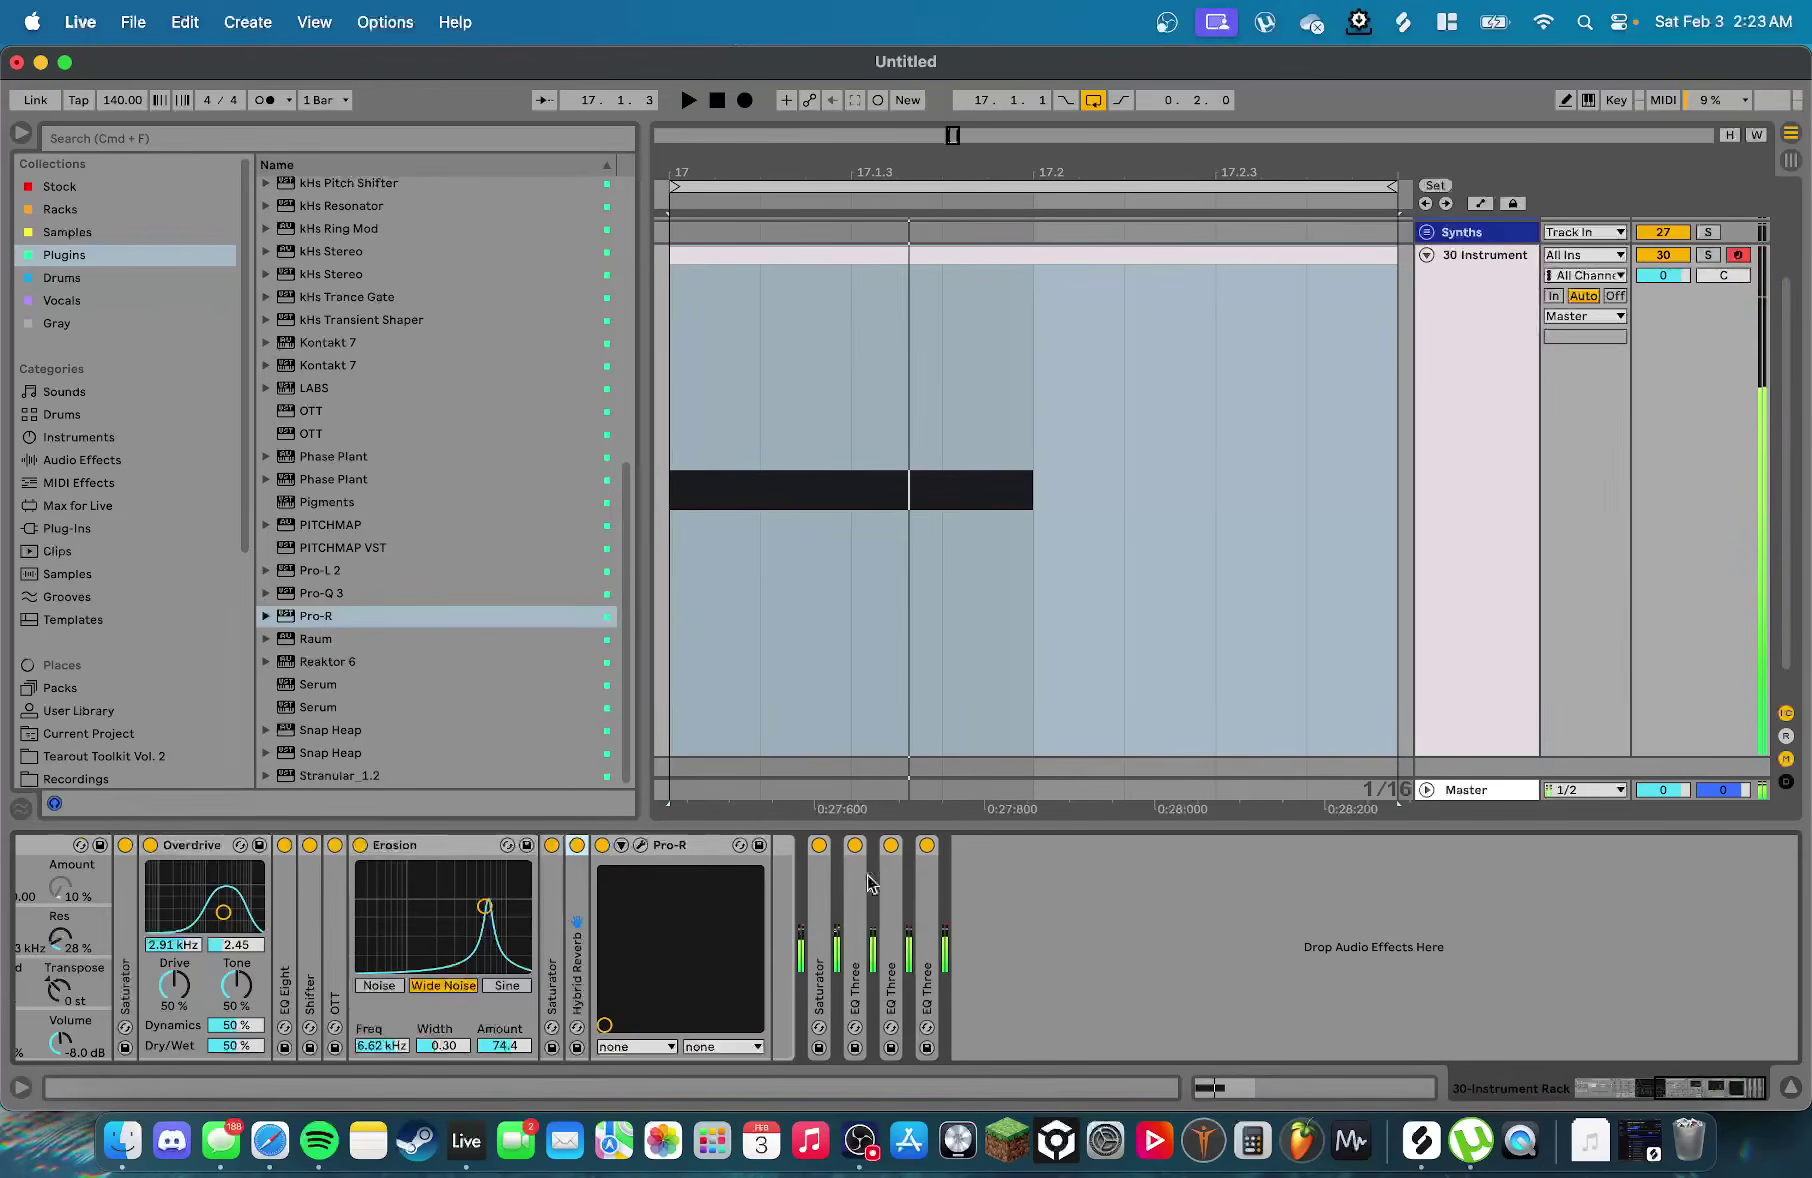
Insert a Multiband Dynamics device right after Pro-R in the Operator chain
{"action": "left_click", "coordinate": [55, 465]}
{"action": "scroll", "coordinate": [537, 558], "scroll_direction": "down", "scroll_amount": 5}
{"action": "left_click_drag", "start_coordinate": [361, 556], "coordinate": [730, 968]}
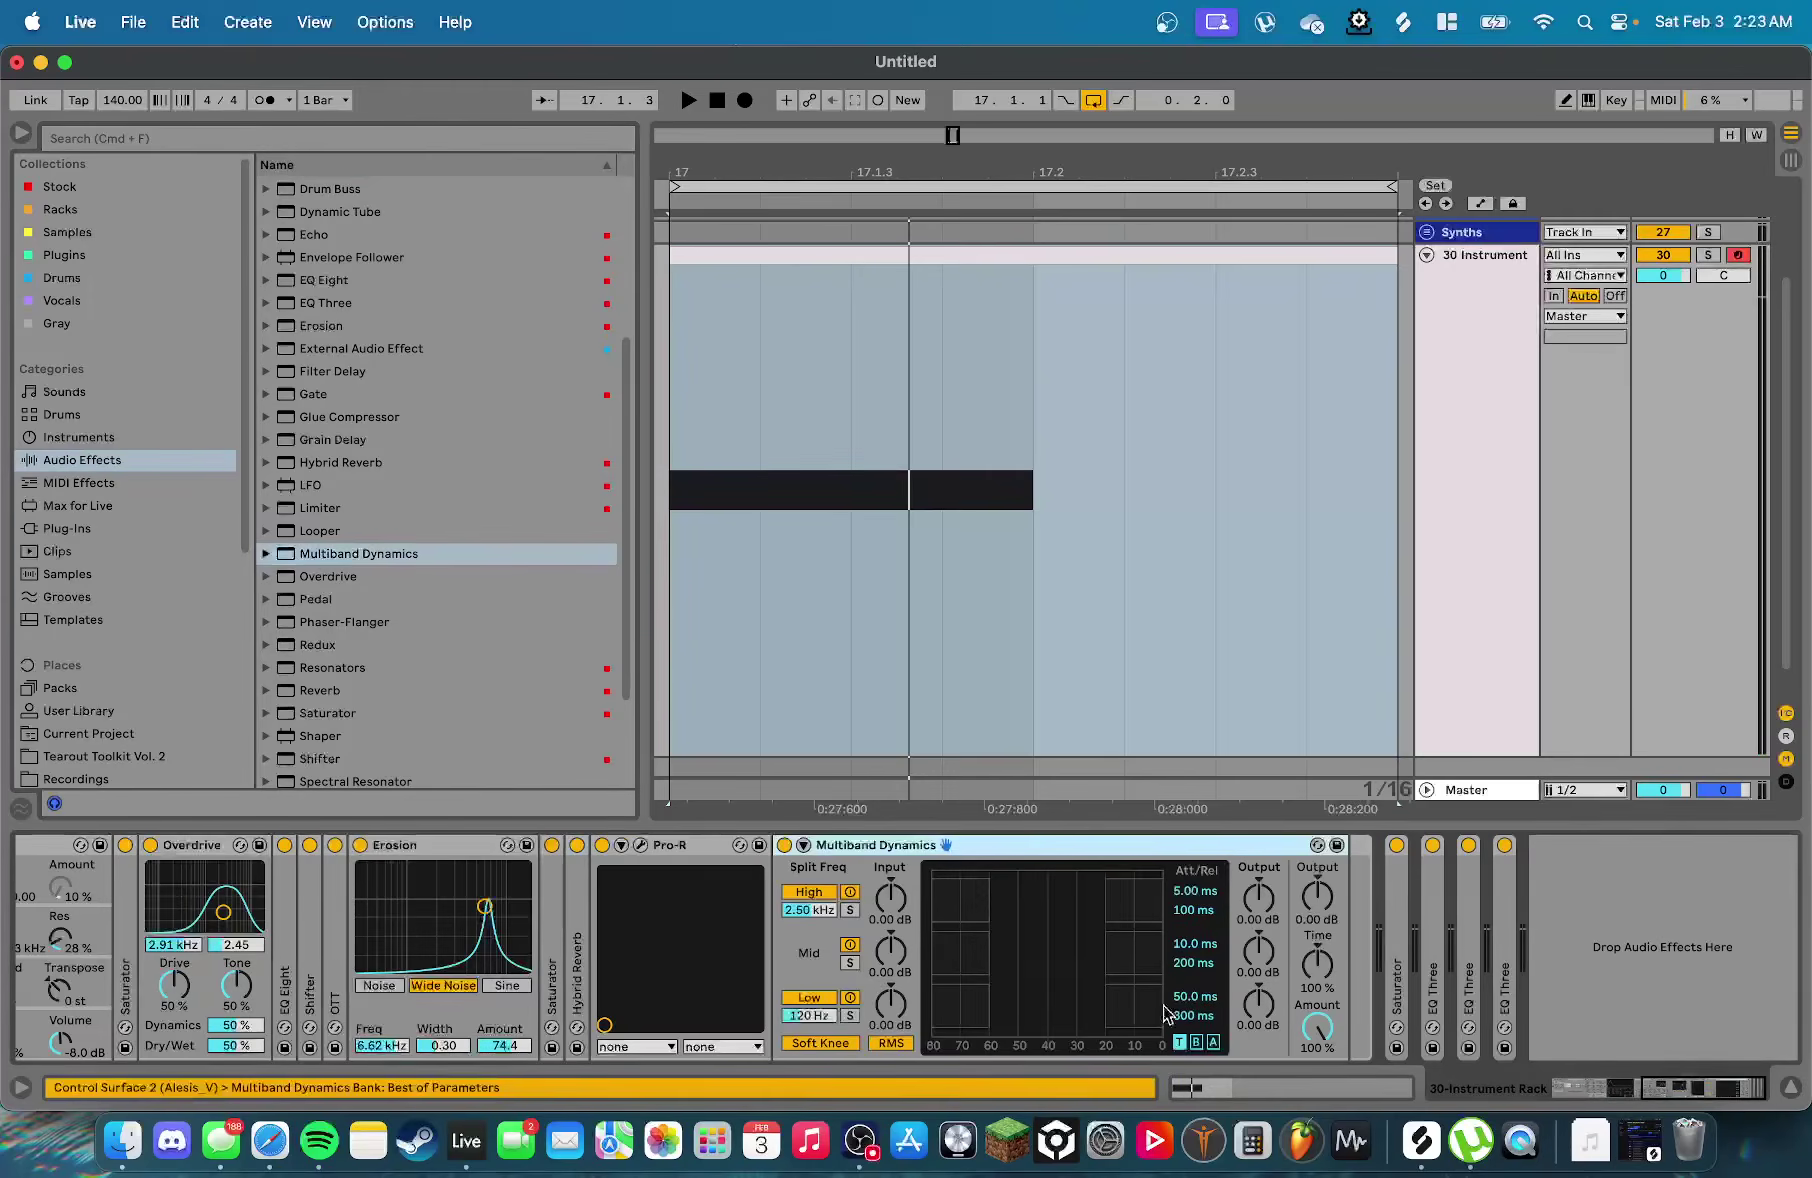
Set the Multiband Dynamics overall Output to 3.80 dB and Time to 479%
{"action": "left_click_drag", "start_coordinate": [1317, 897], "coordinate": [1317, 888]}
{"action": "key", "text": "space"}
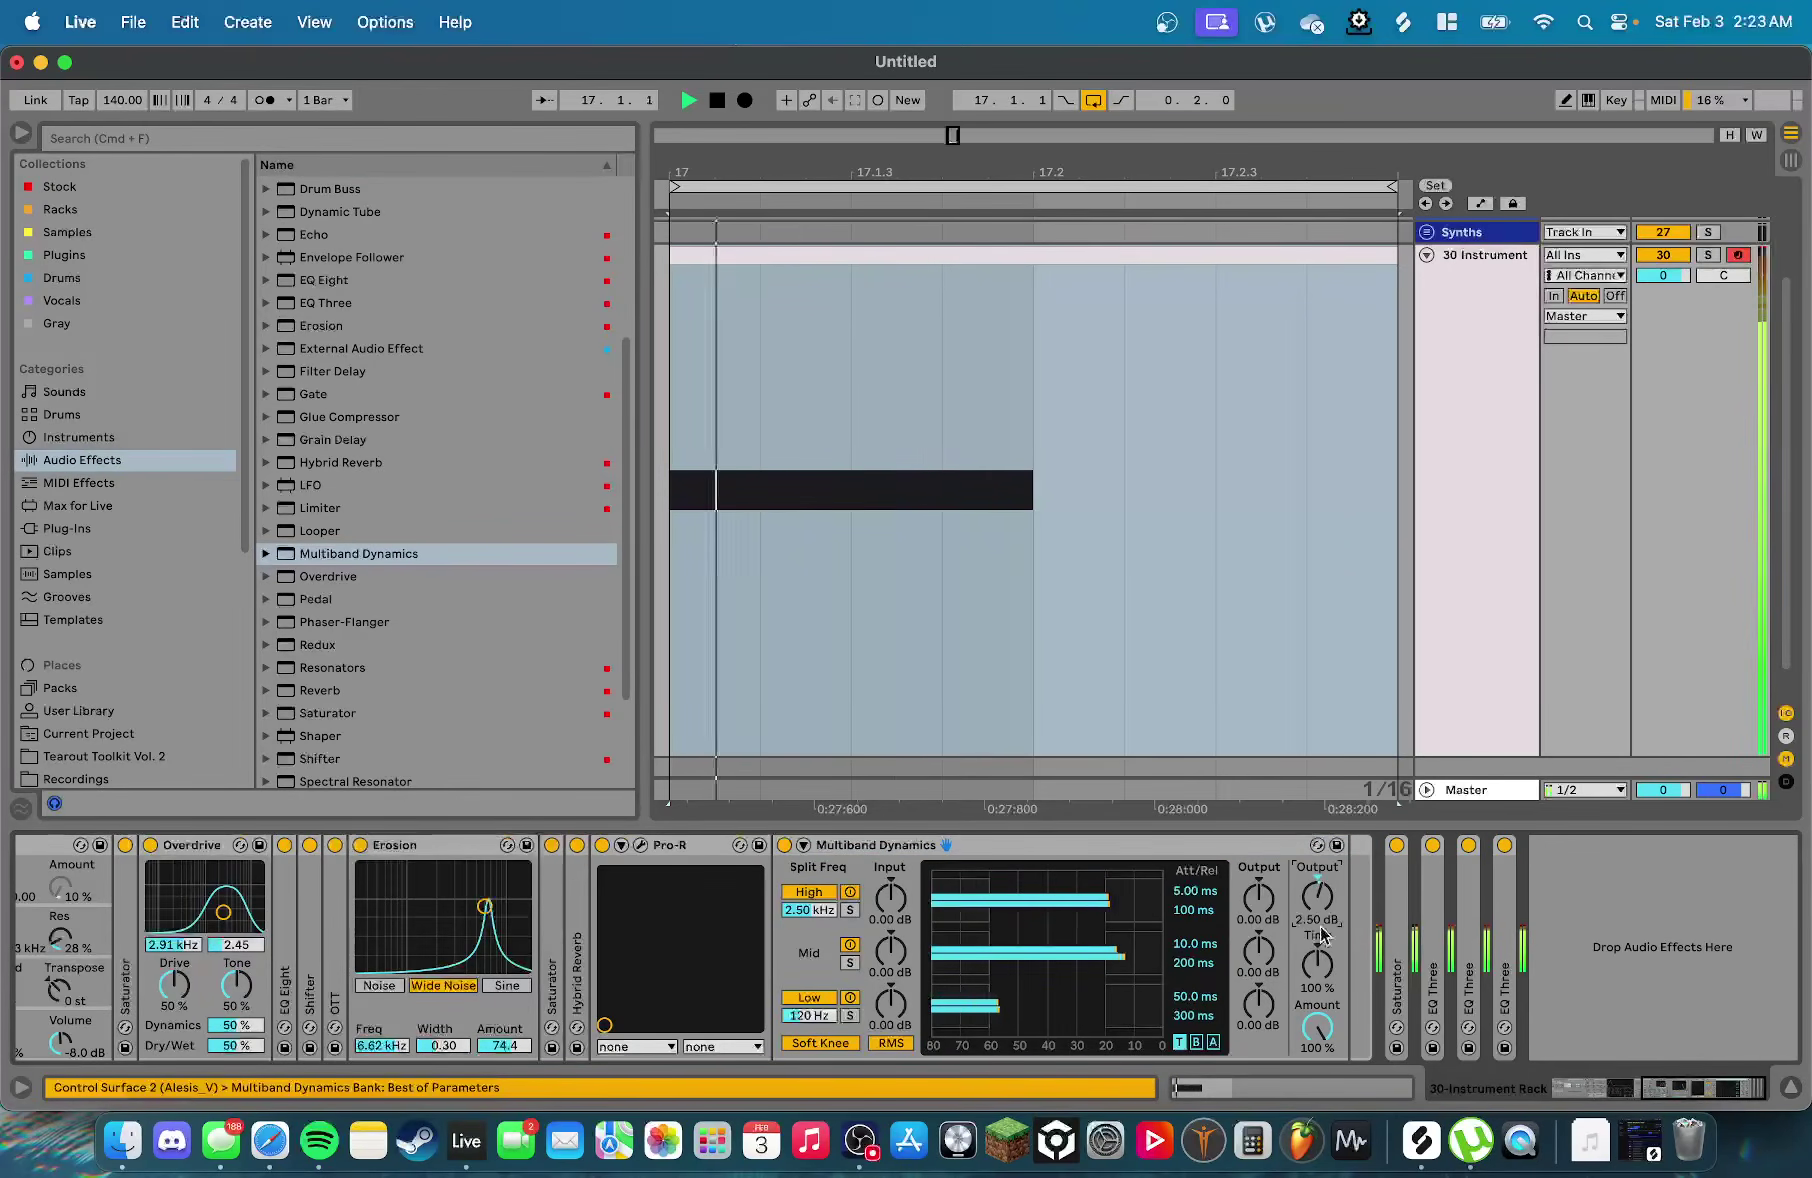
{"action": "left_click_drag", "start_coordinate": [1320, 970], "coordinate": [1318, 892]}
{"action": "key", "text": "space"}
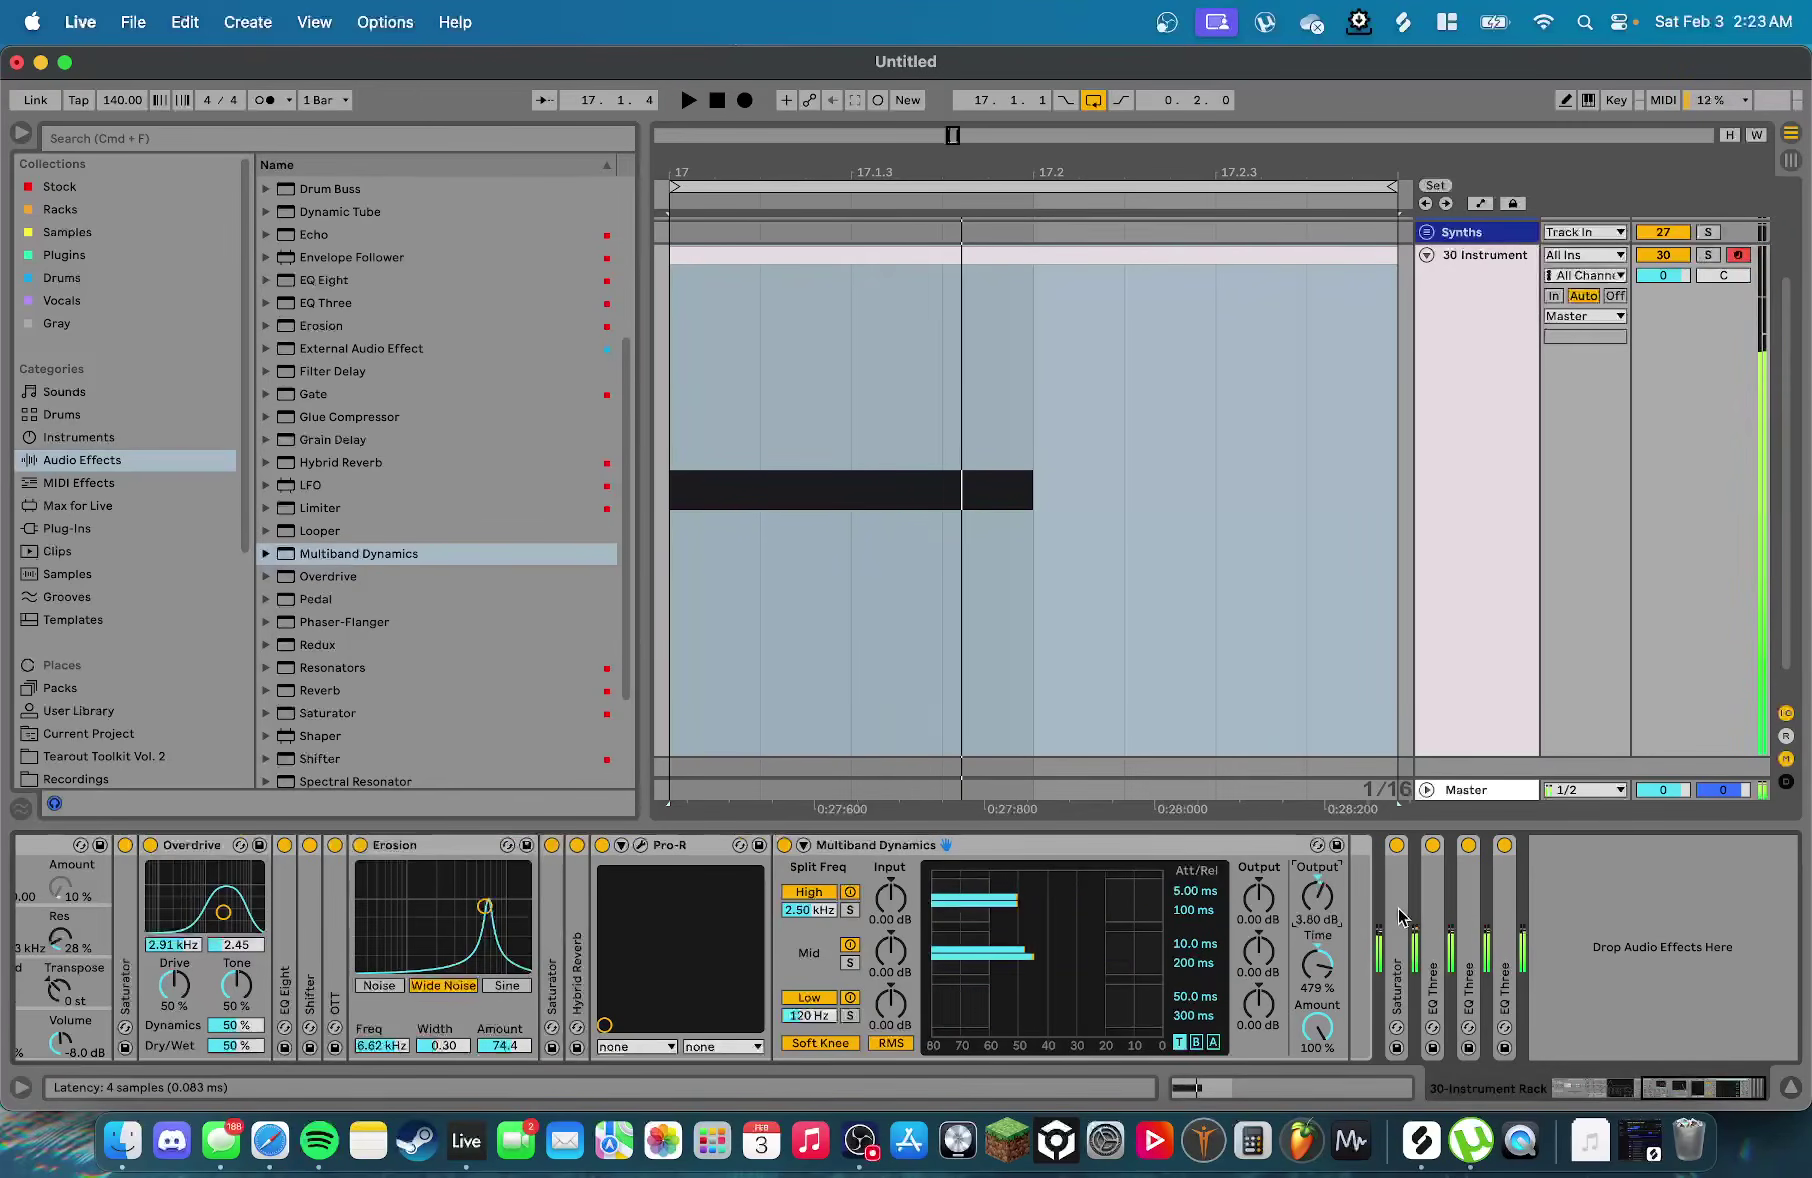
Audition different OSC FINE macro values on the Instrument Rack and set the macro to 338
{"action": "scroll", "coordinate": [1305, 943], "scroll_direction": "left", "scroll_amount": 10}
{"action": "key", "text": "space"}
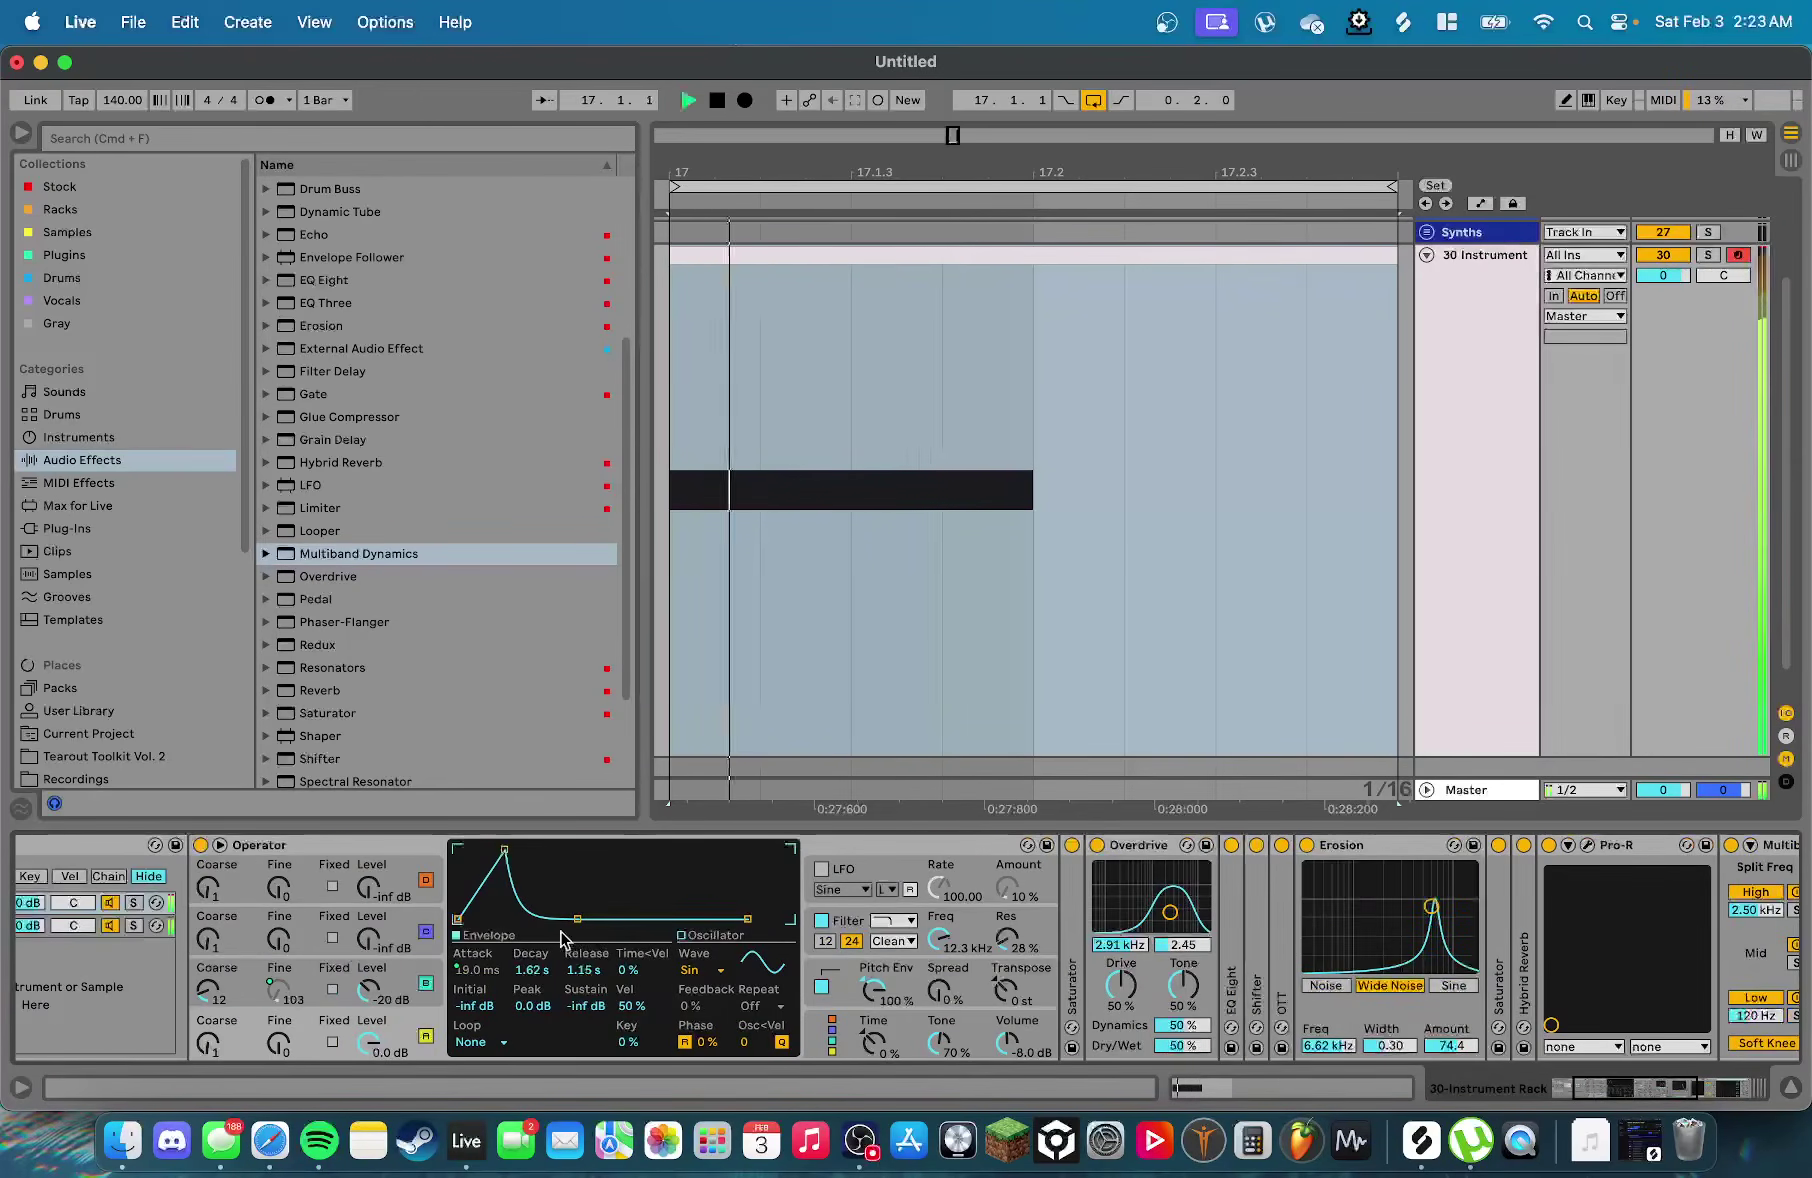
{"action": "key", "text": "space"}
{"action": "scroll", "coordinate": [503, 990], "scroll_direction": "left", "scroll_amount": 5}
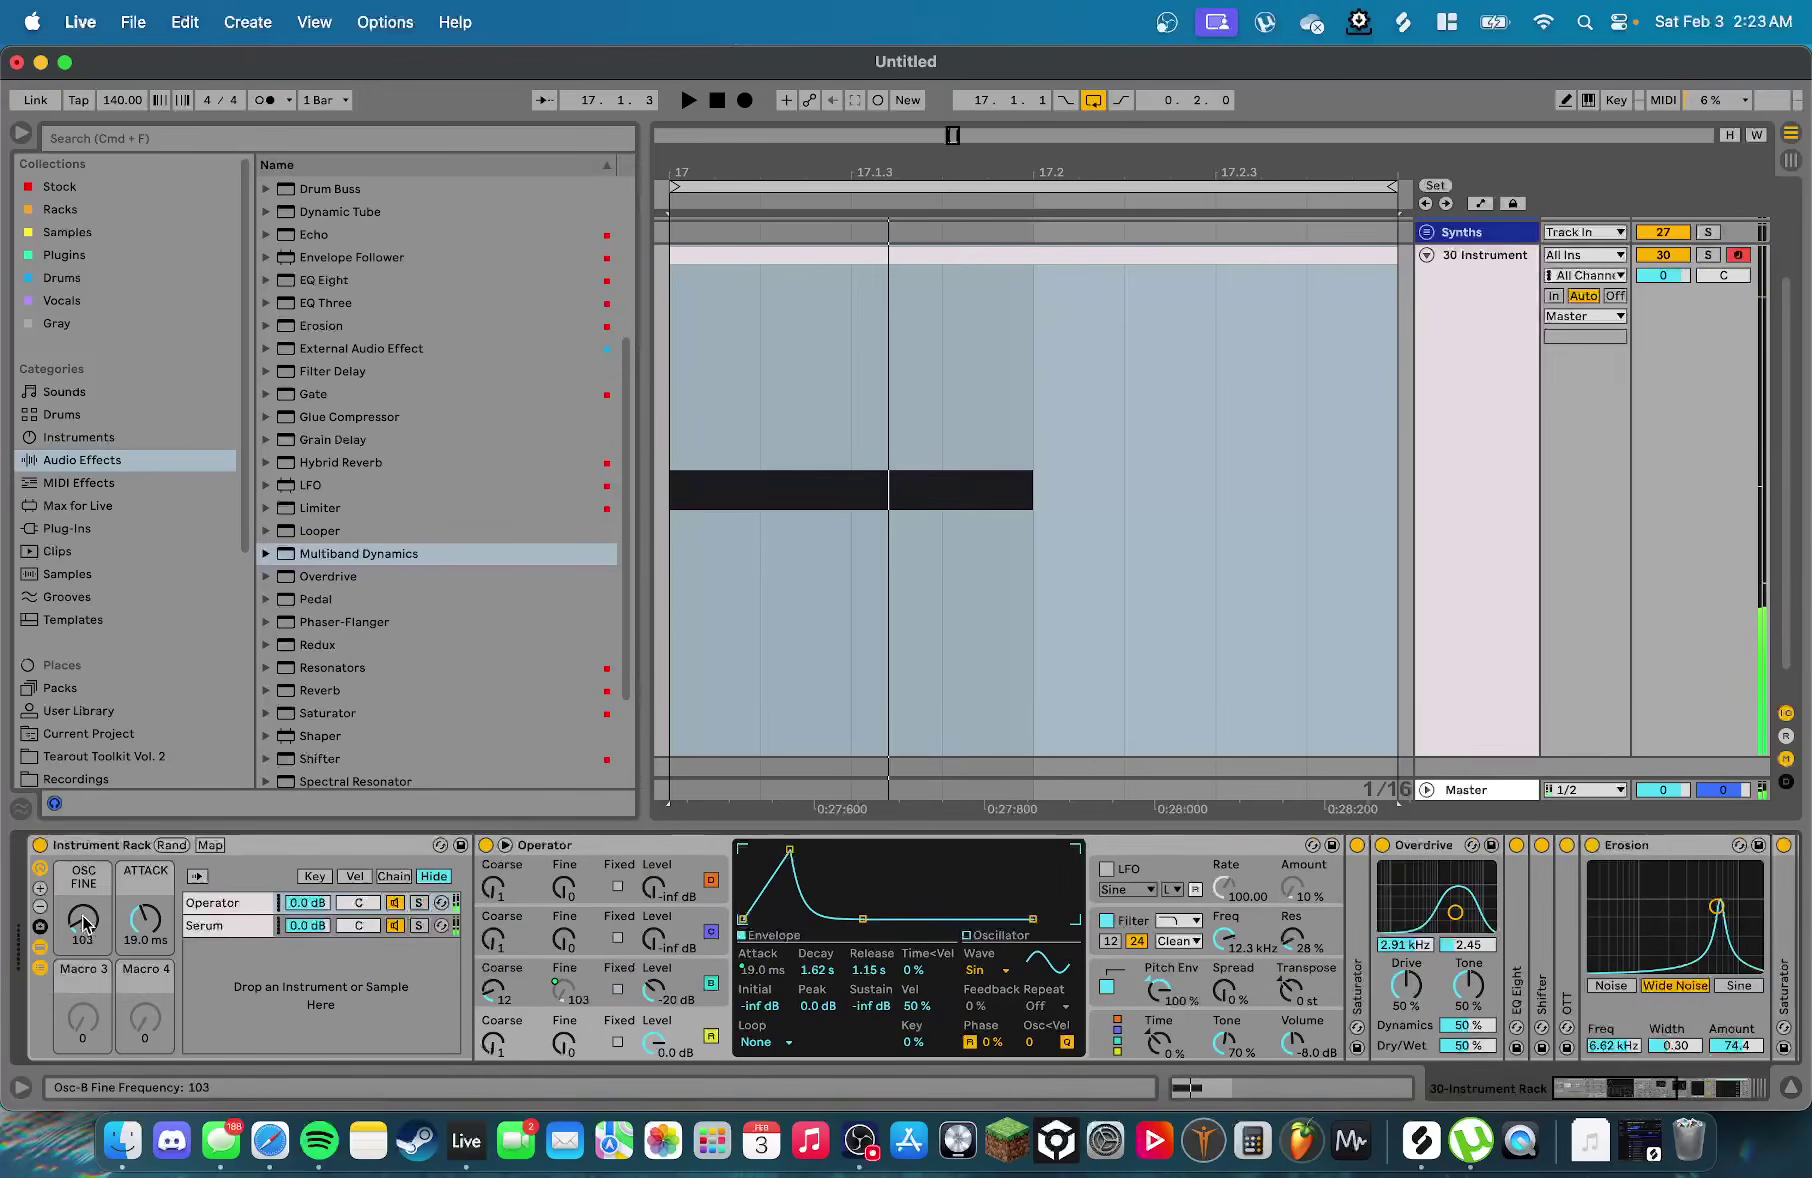
{"action": "key", "text": "space"}
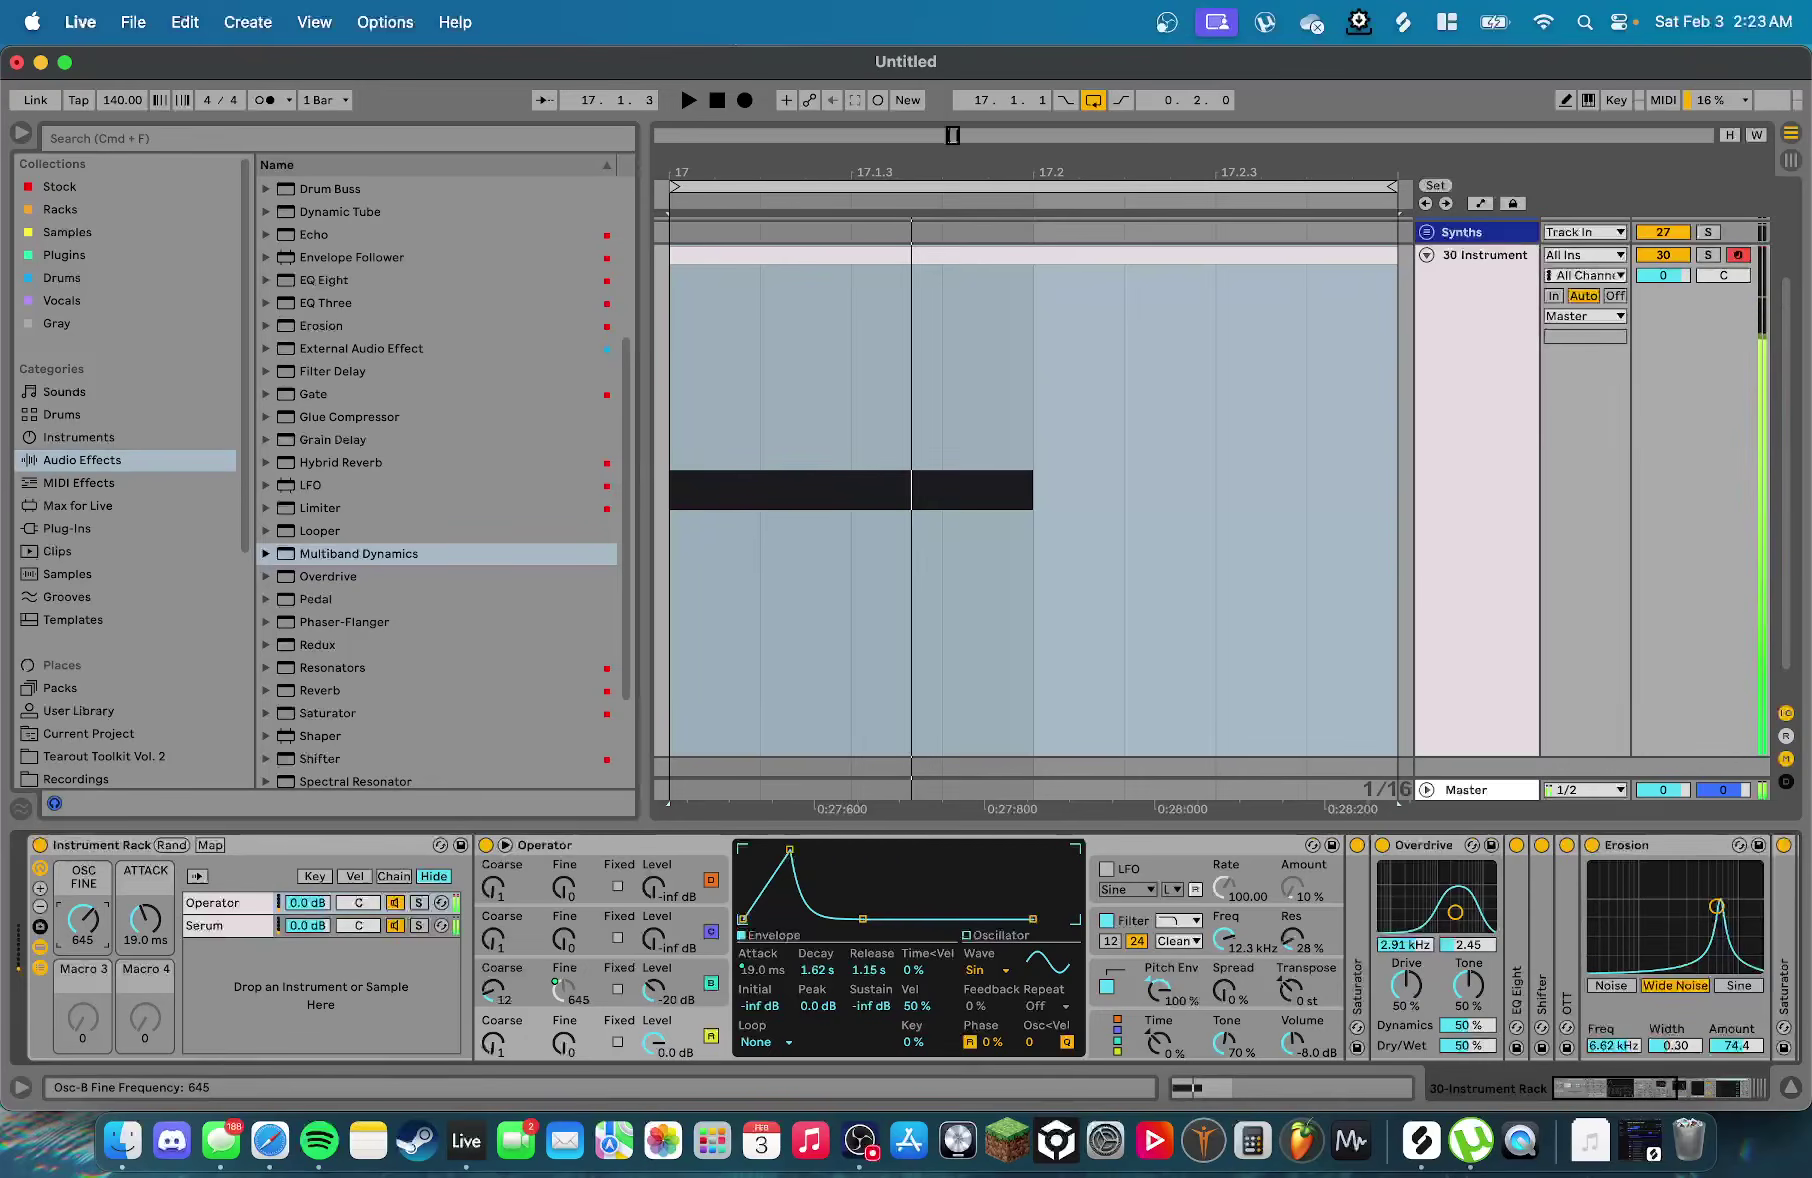
{"action": "key", "text": "space"}
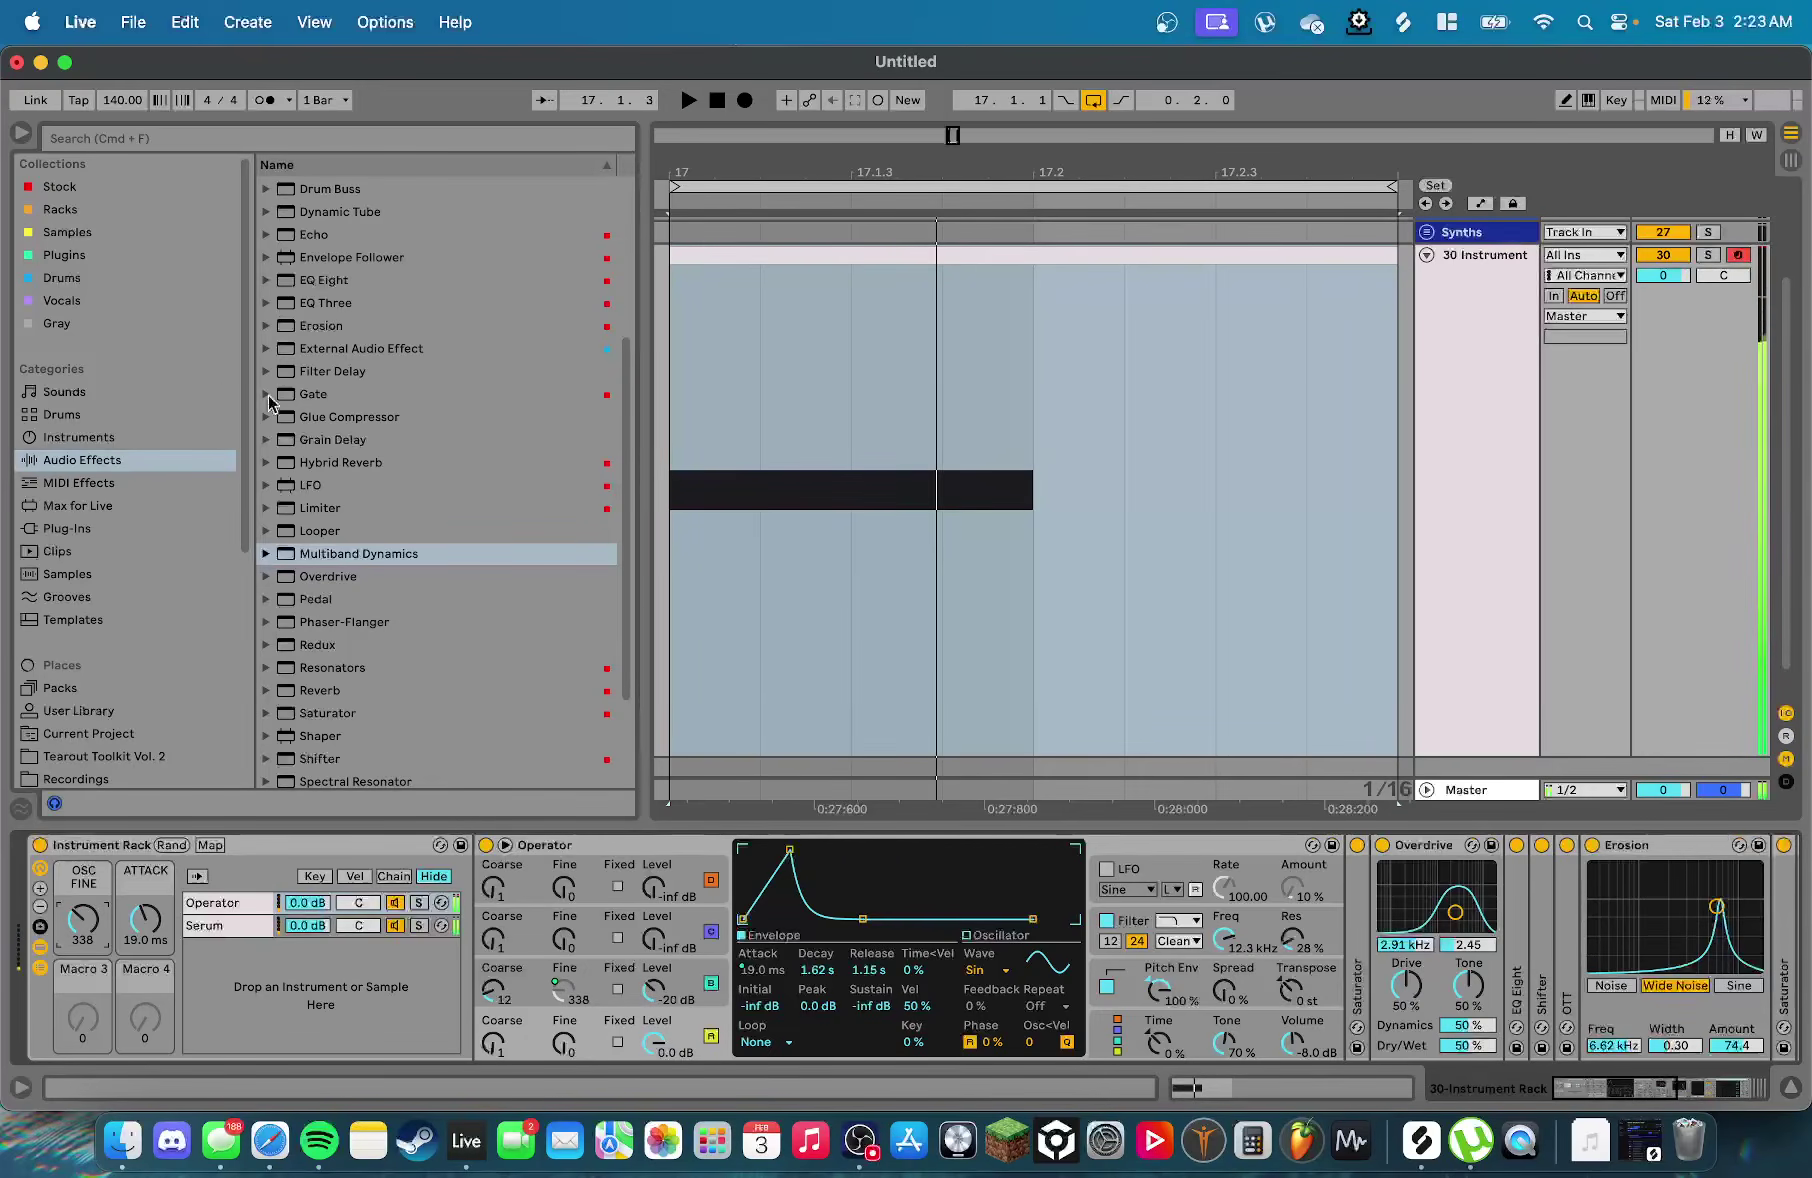
Try a kHs Pitch Shifter between Saturator and Hybrid Reverb, with Correlate off and Grain Size at maximum
{"action": "scroll", "coordinate": [320, 485], "scroll_direction": "down", "scroll_amount": 3}
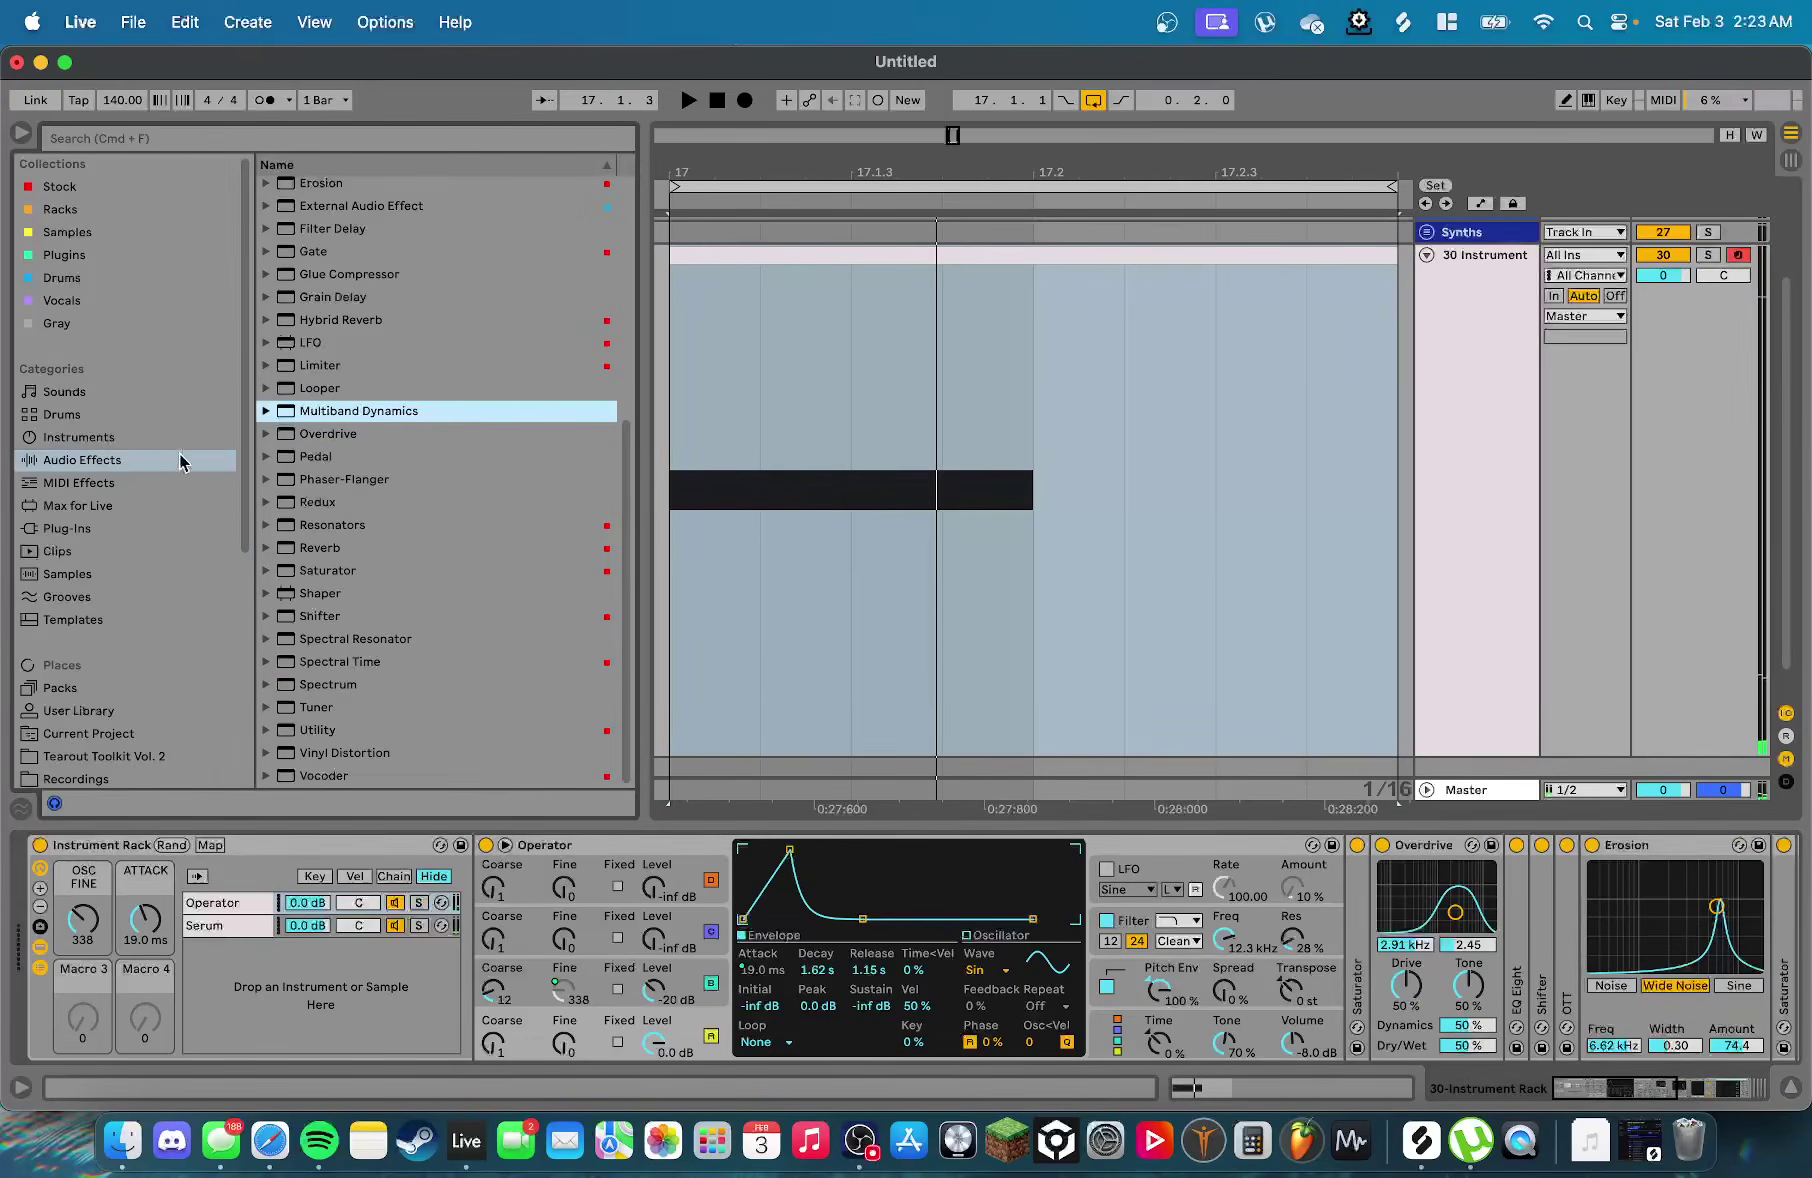
{"action": "left_click", "coordinate": [65, 255]}
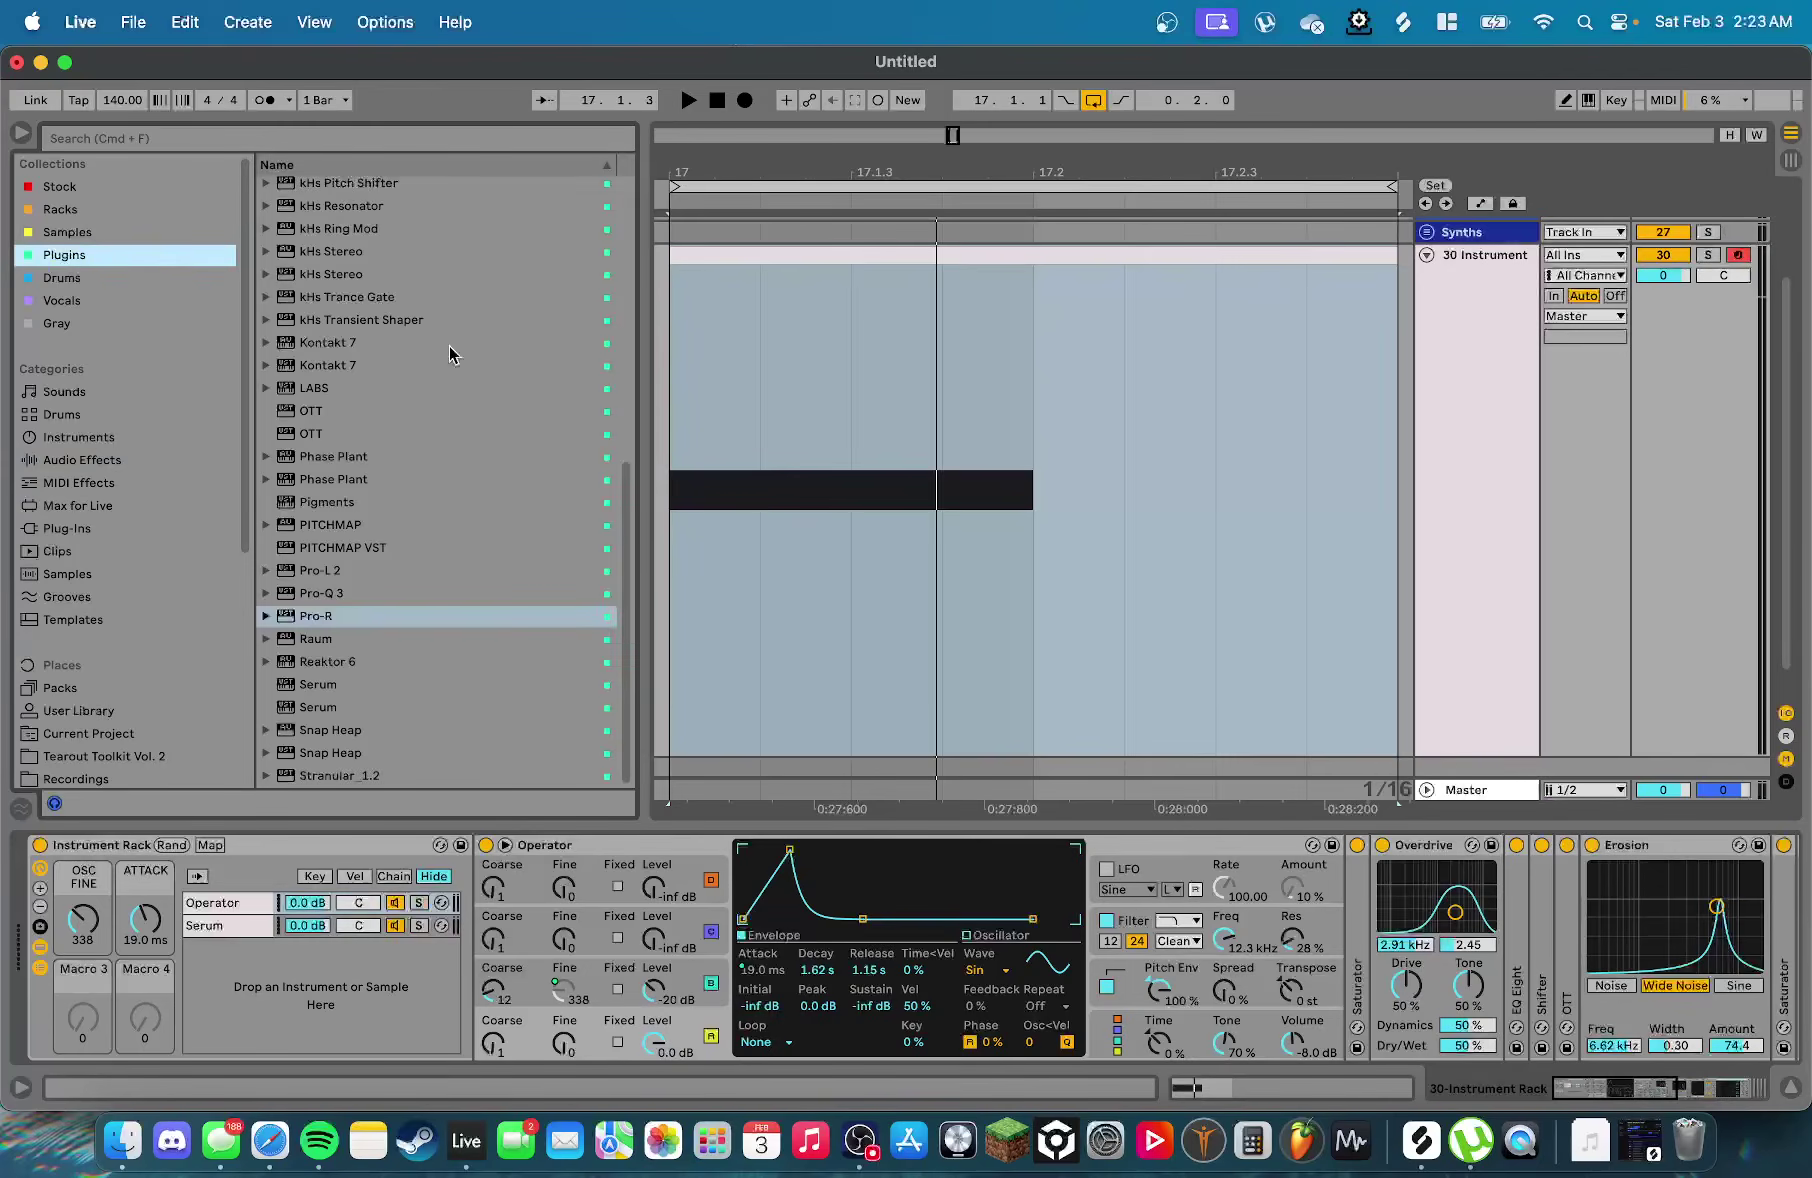
{"action": "scroll", "coordinate": [449, 354], "scroll_direction": "up", "scroll_amount": 2}
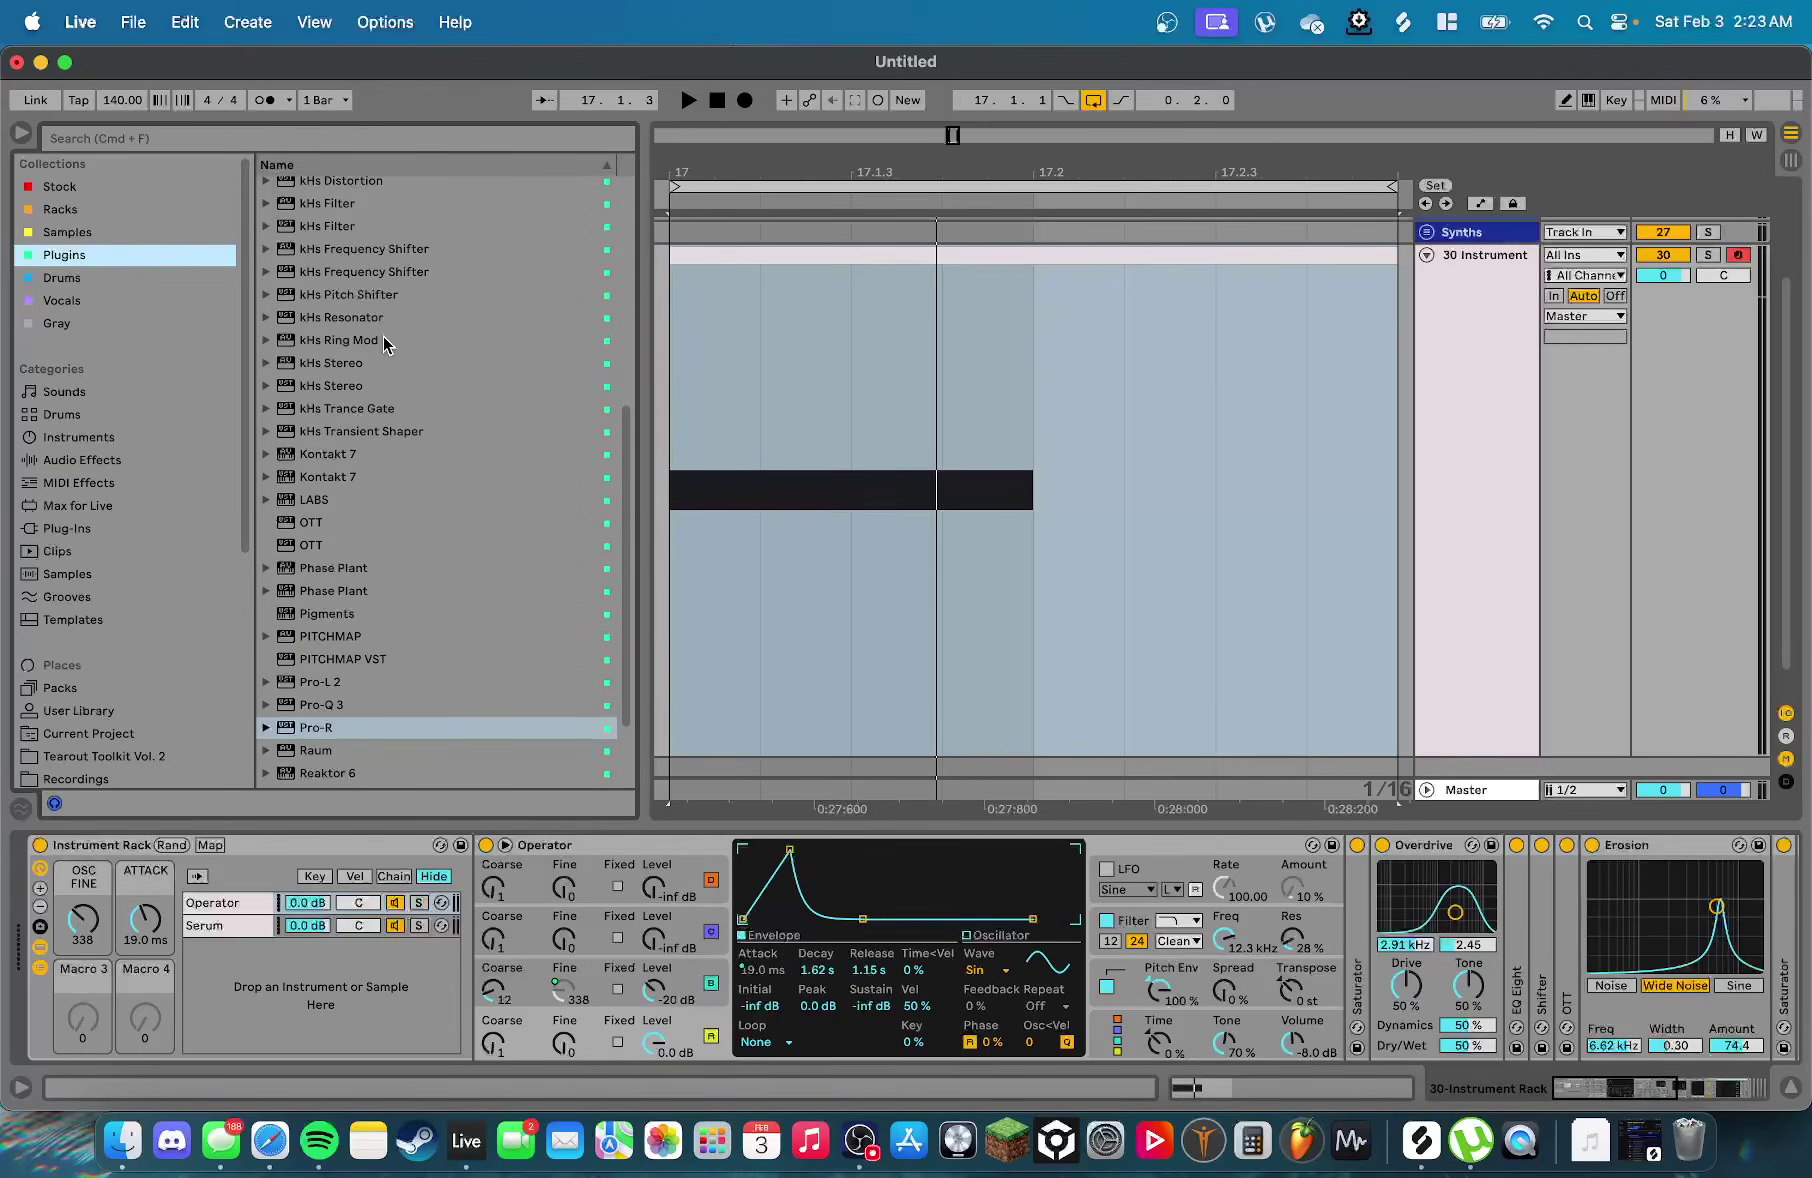
{"action": "left_click", "coordinate": [436, 345]}
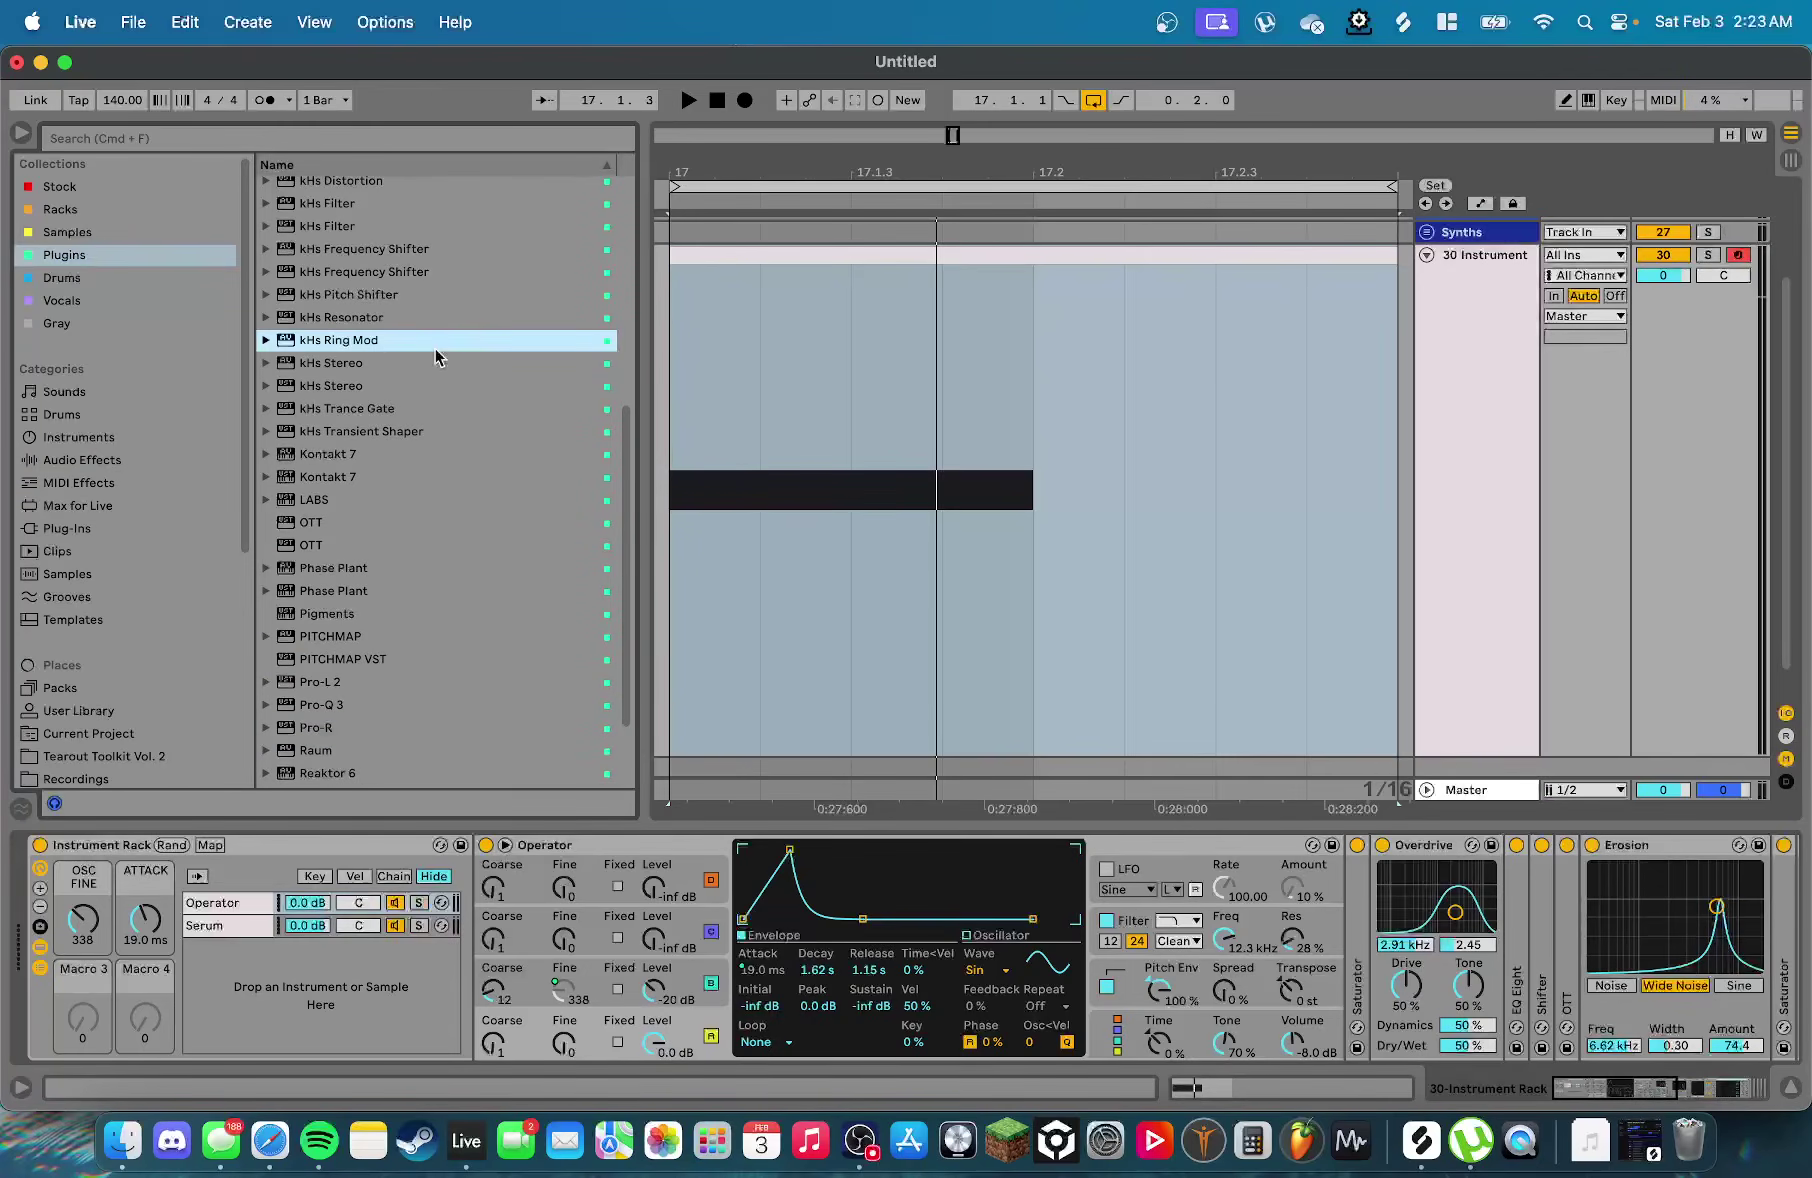
{"action": "left_click_drag", "start_coordinate": [395, 296], "coordinate": [1430, 912]}
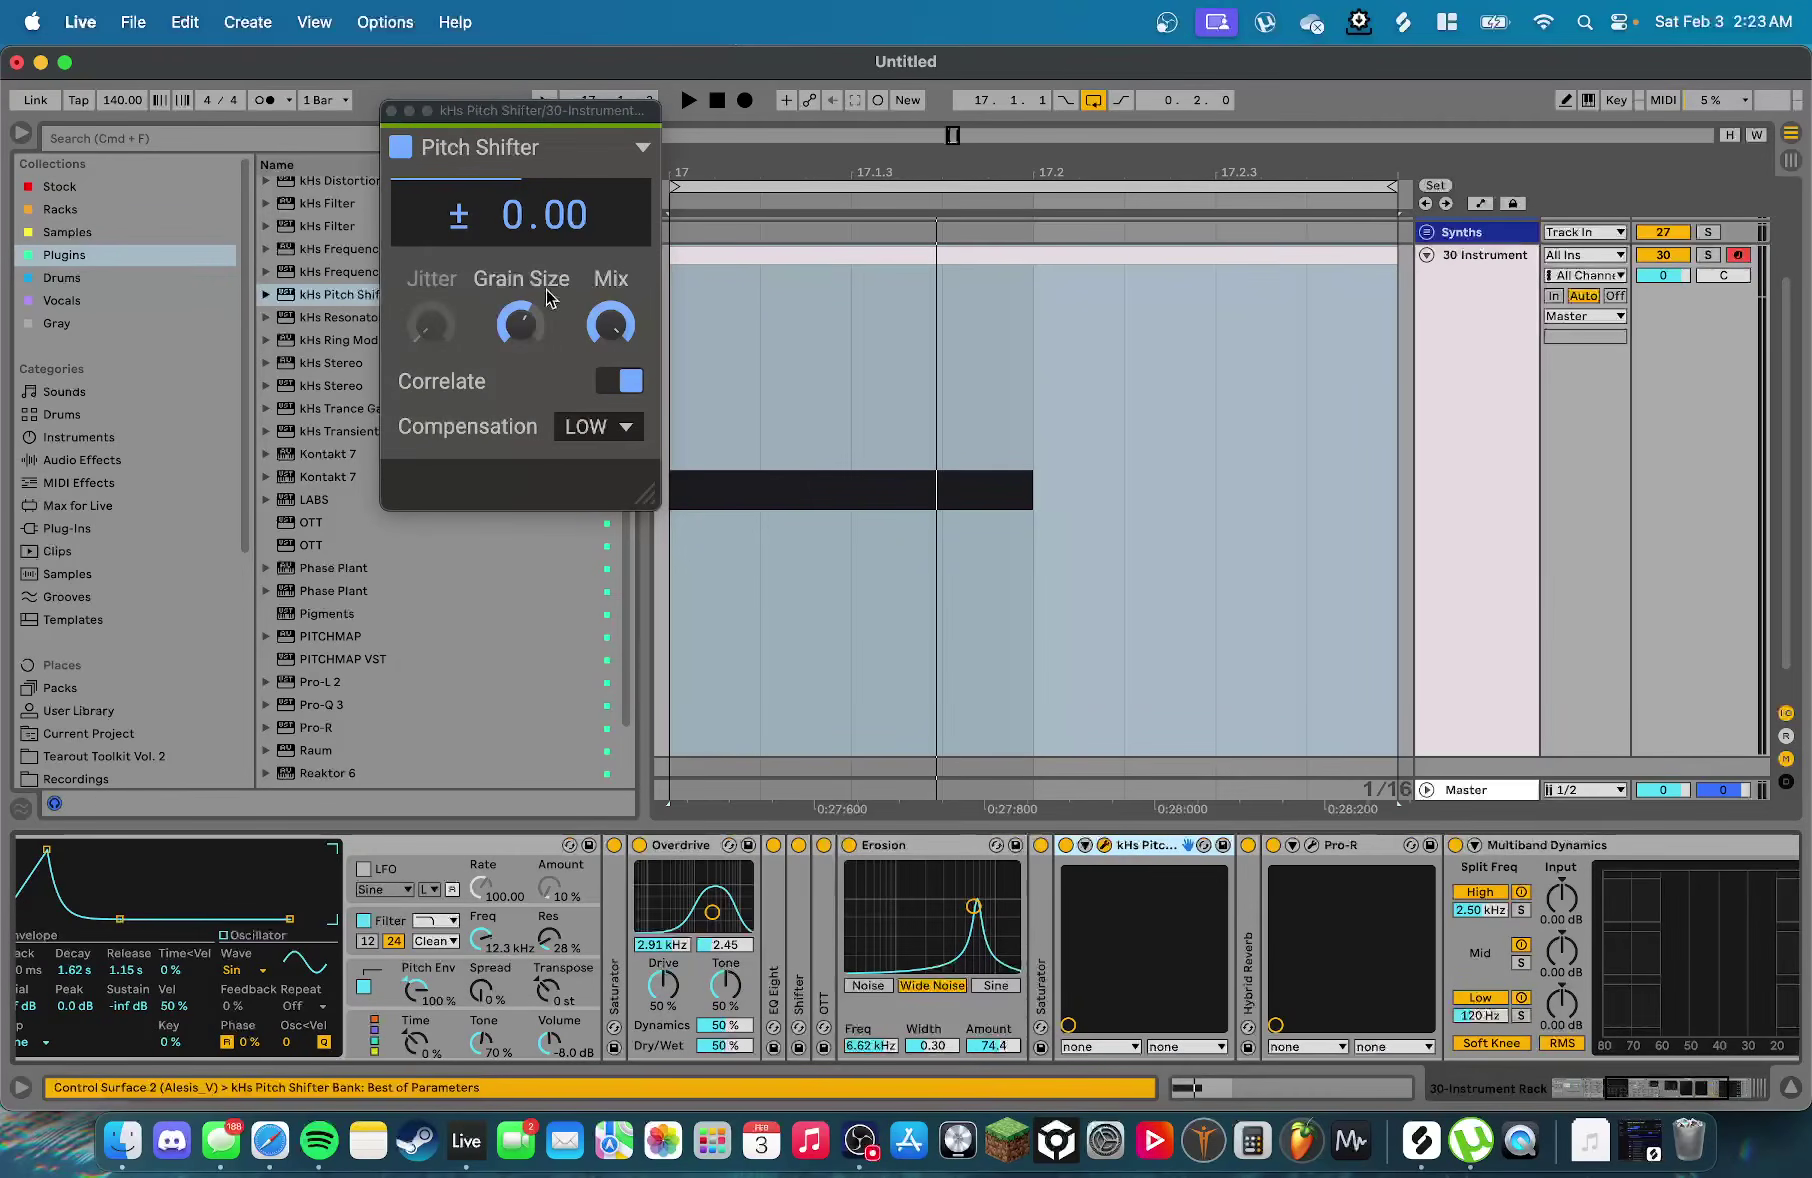
{"action": "left_click", "coordinate": [625, 385]}
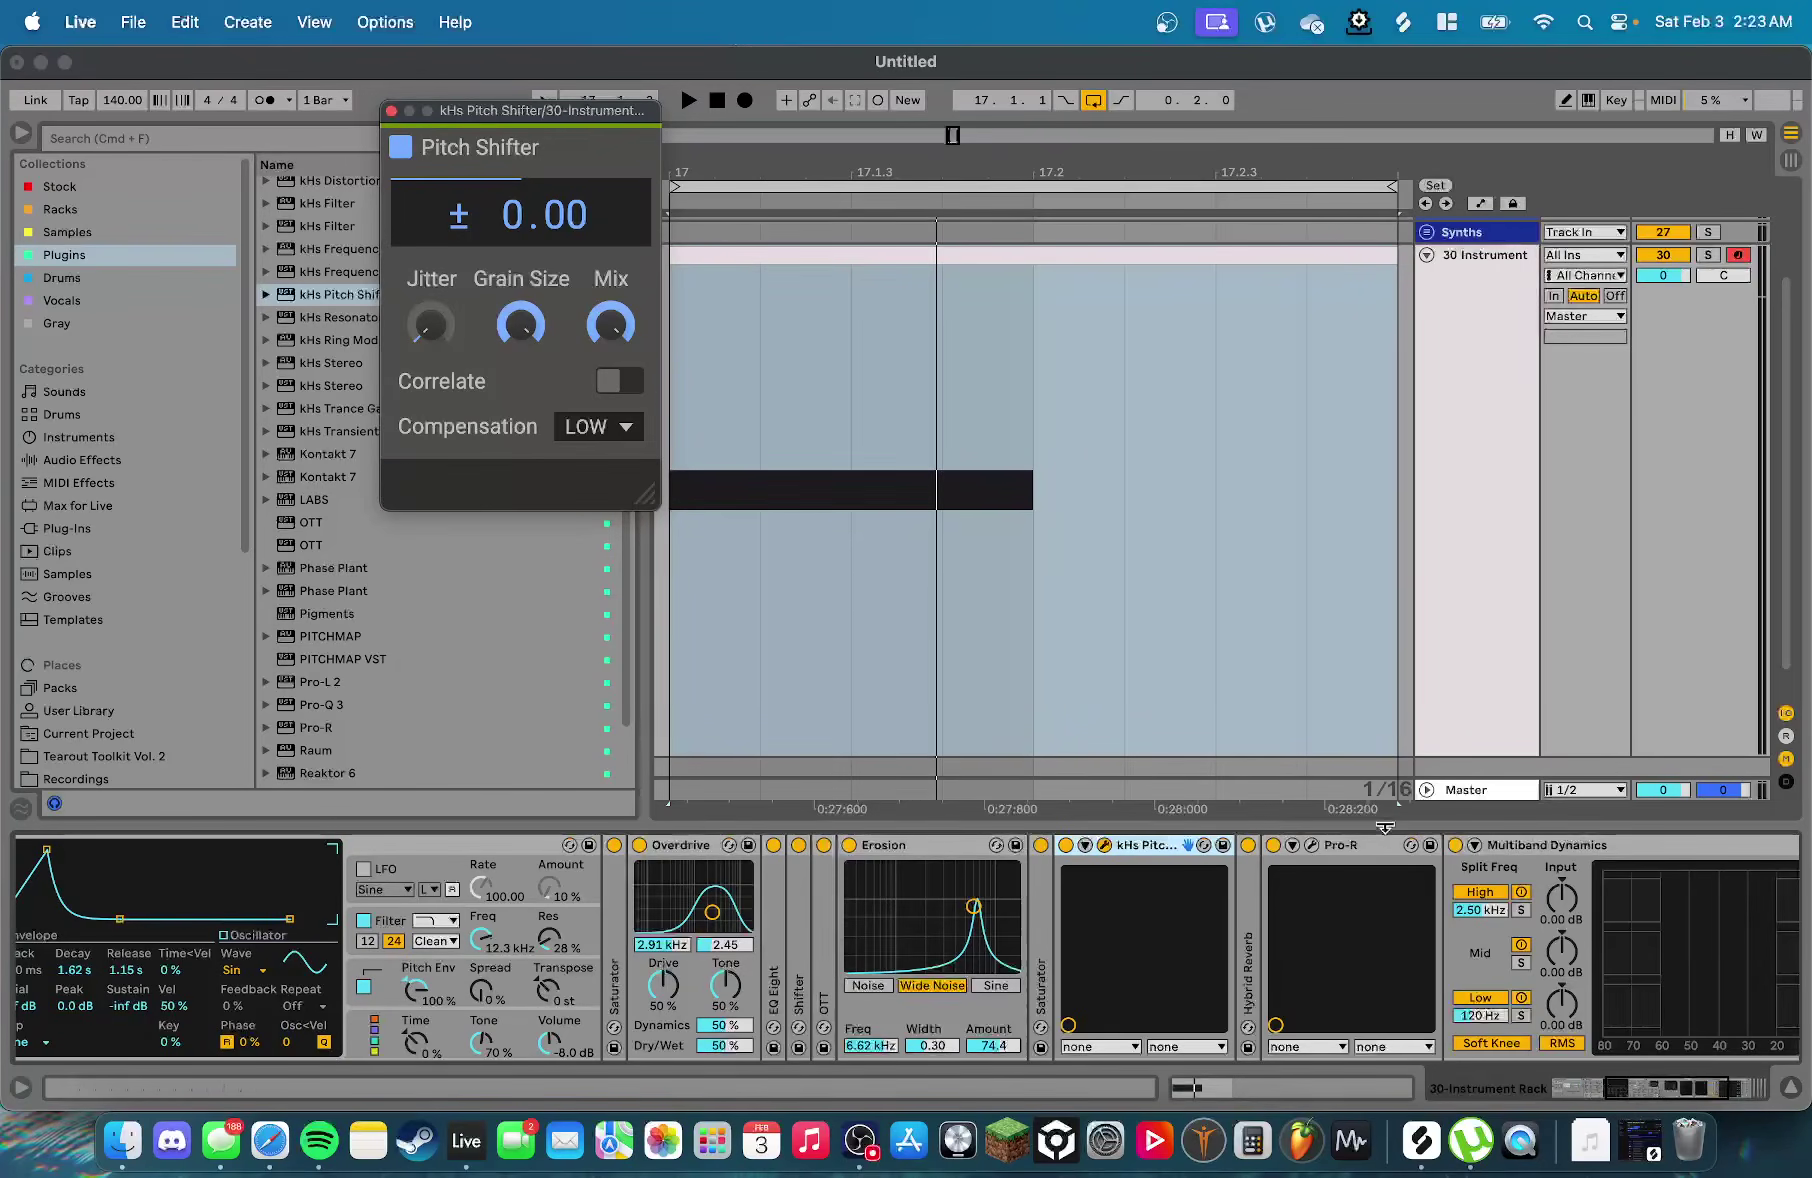
Duplicate the kHs Pitch Shifter into four in a row, fold them, and play the loop to audition the effect
{"action": "left_click", "coordinate": [1128, 852]}
{"action": "key", "text": "super+d"}
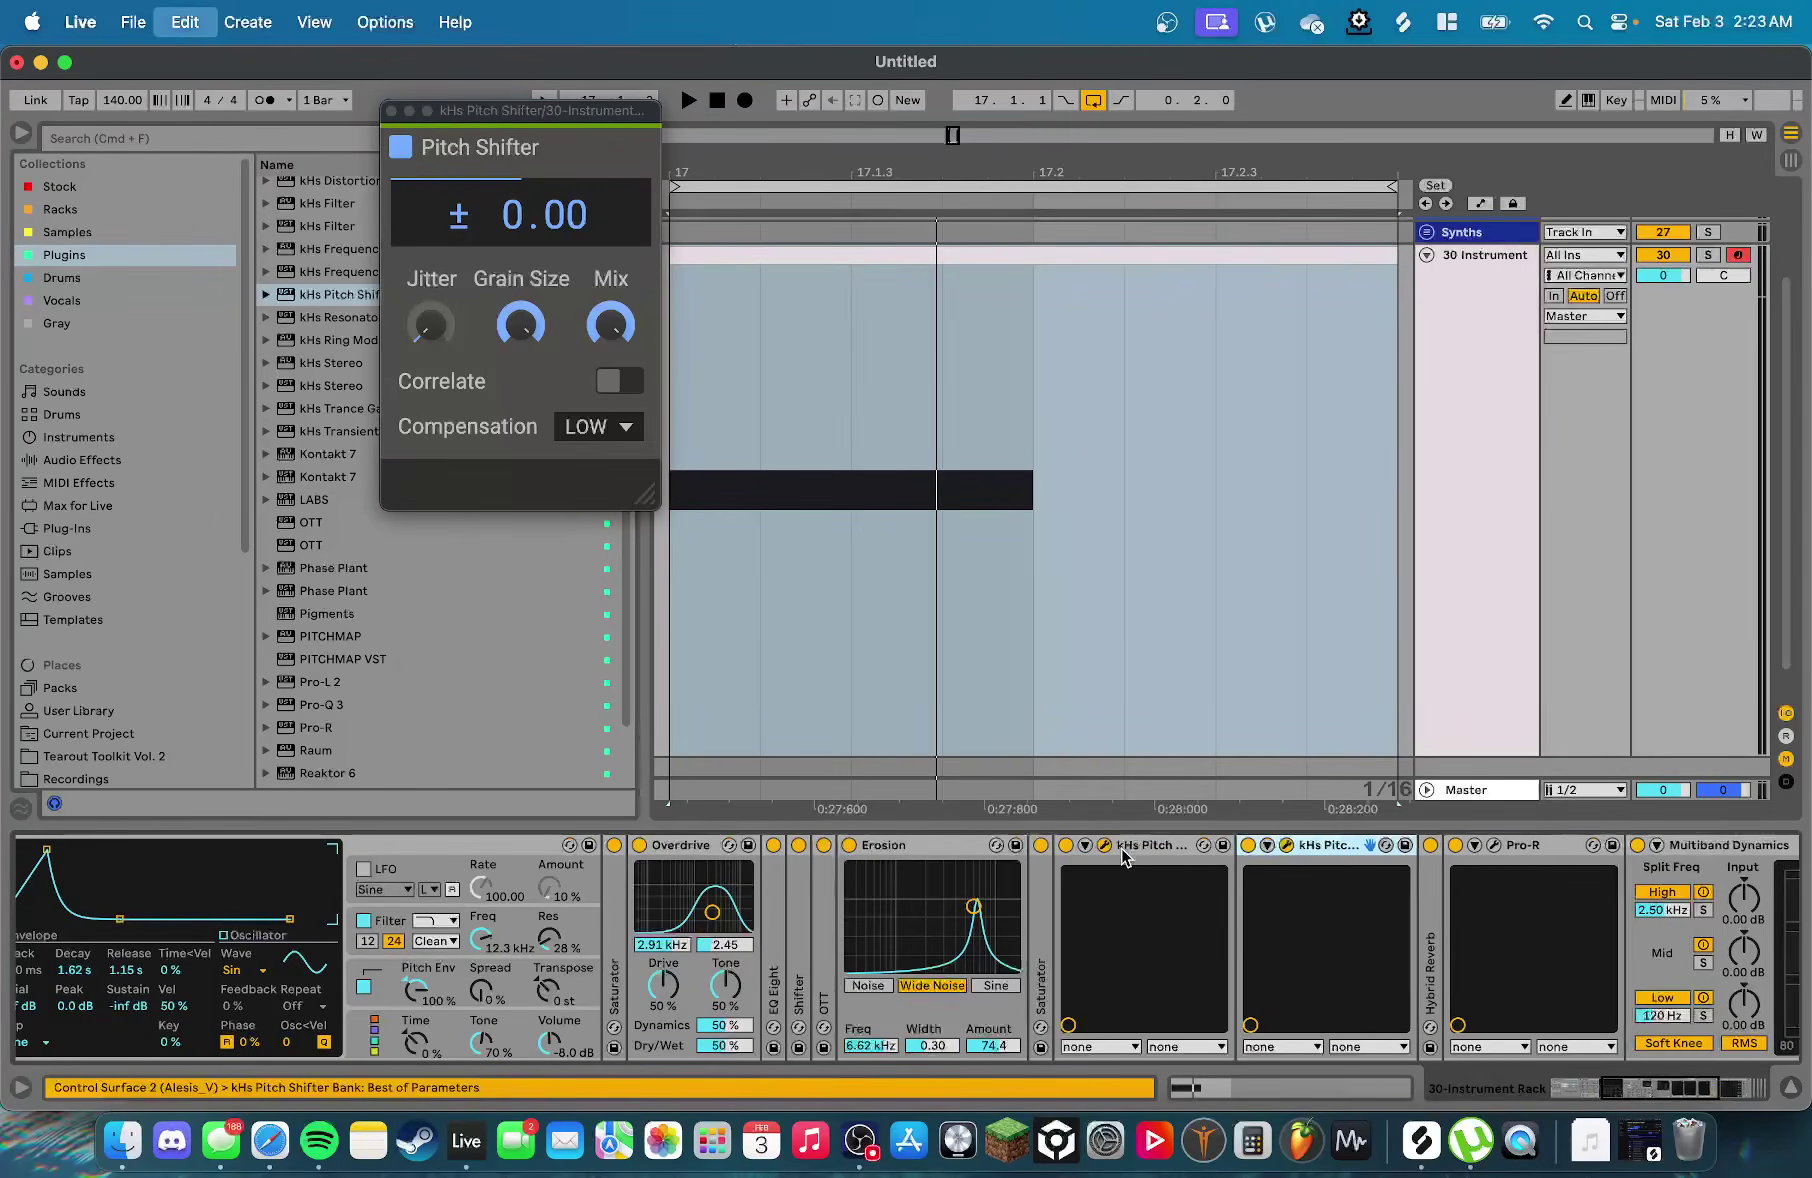
{"action": "key", "text": "super+d"}
{"action": "key", "text": "super+d"}
{"action": "key", "text": "space"}
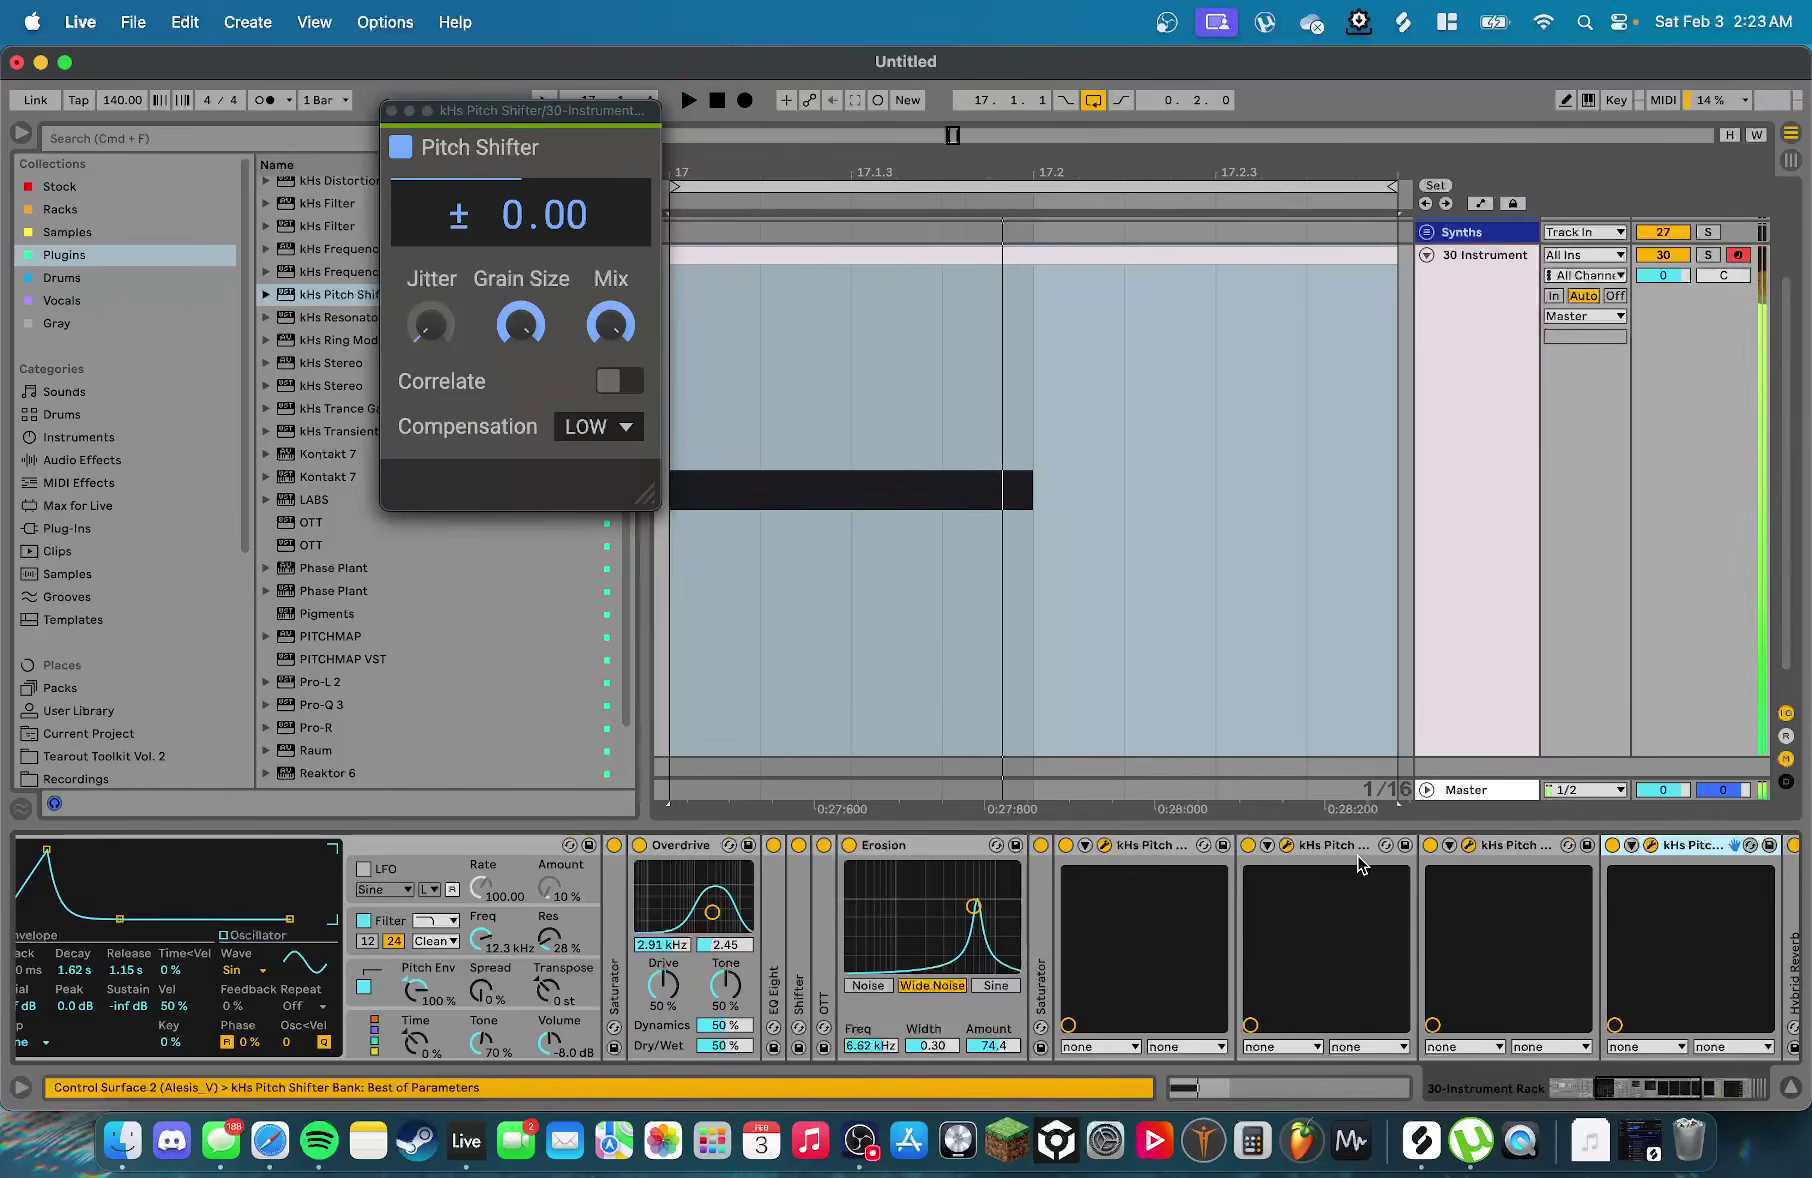
{"action": "key", "text": "space"}
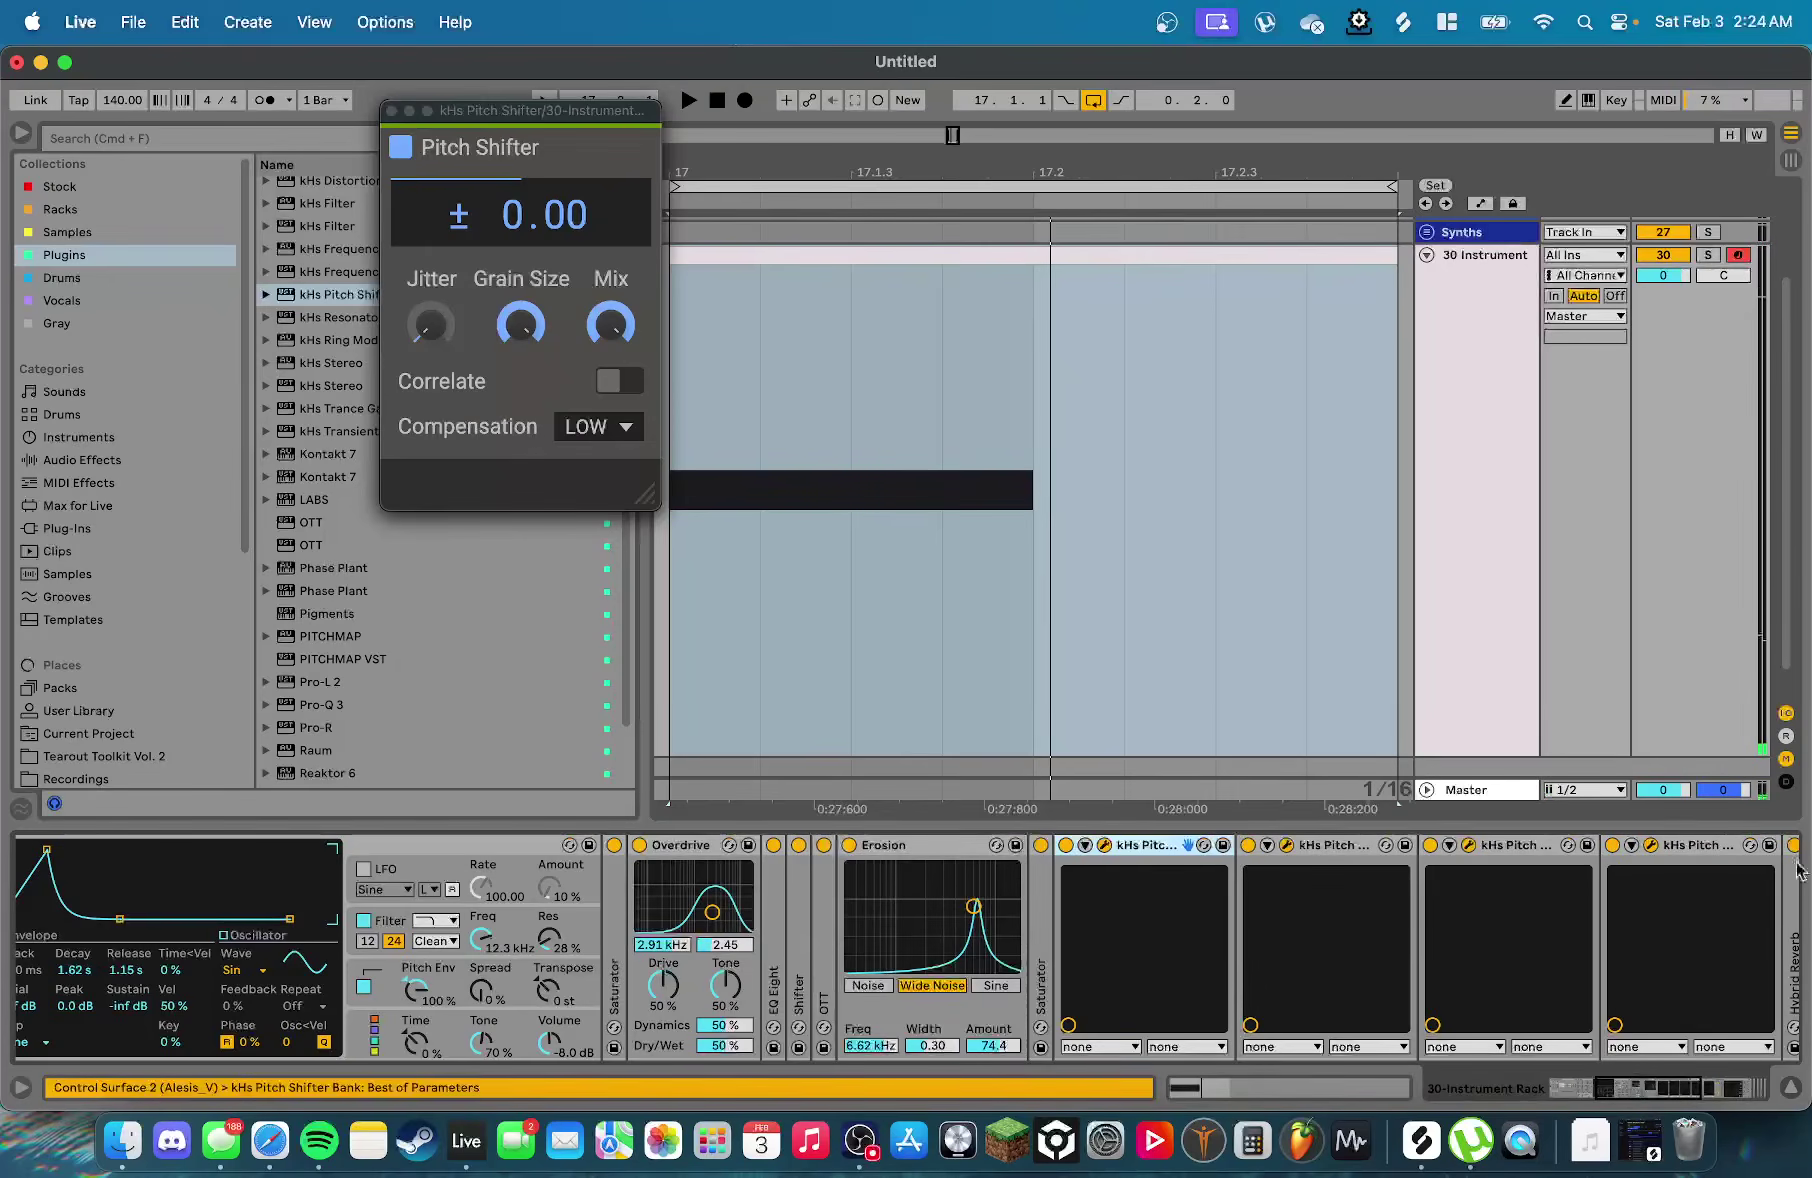
{"action": "double_click", "coordinate": [1699, 847]}
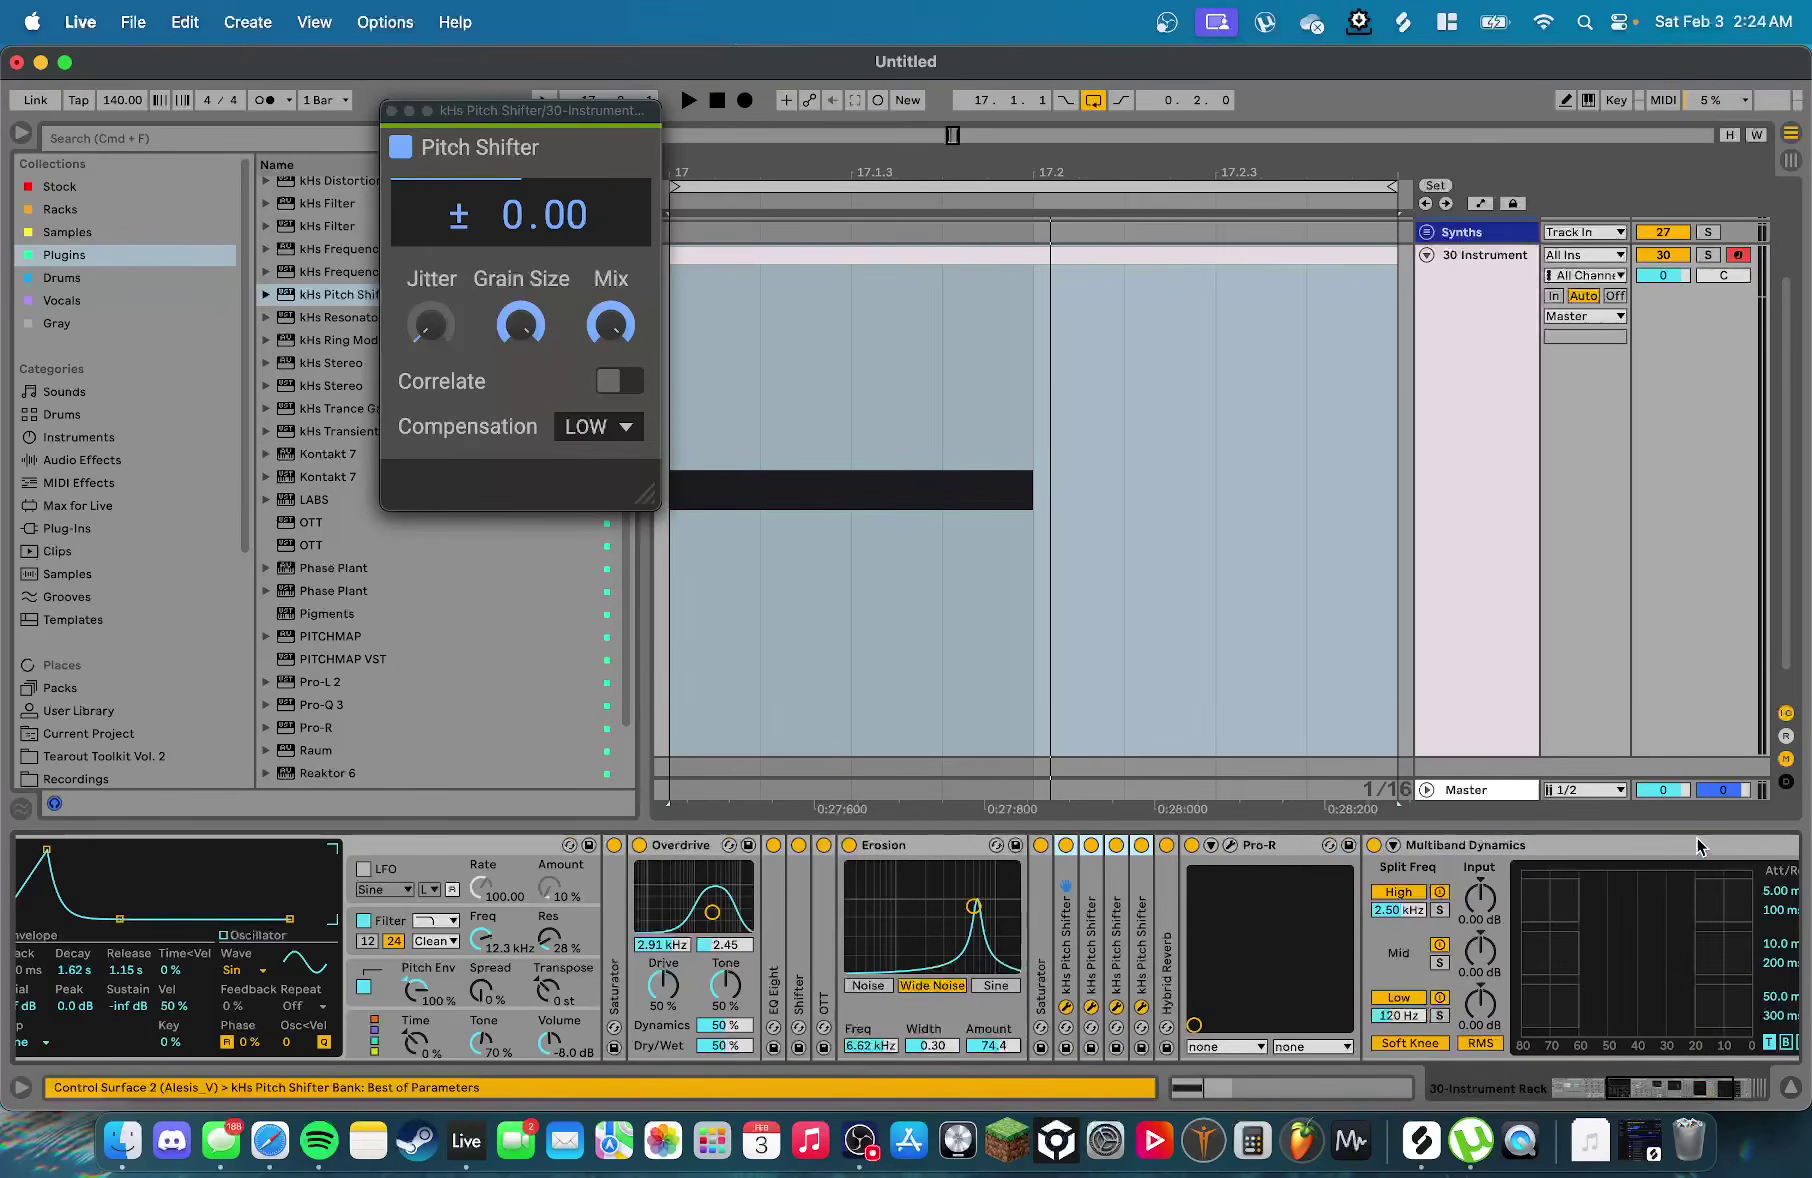
{"action": "key", "text": "space"}
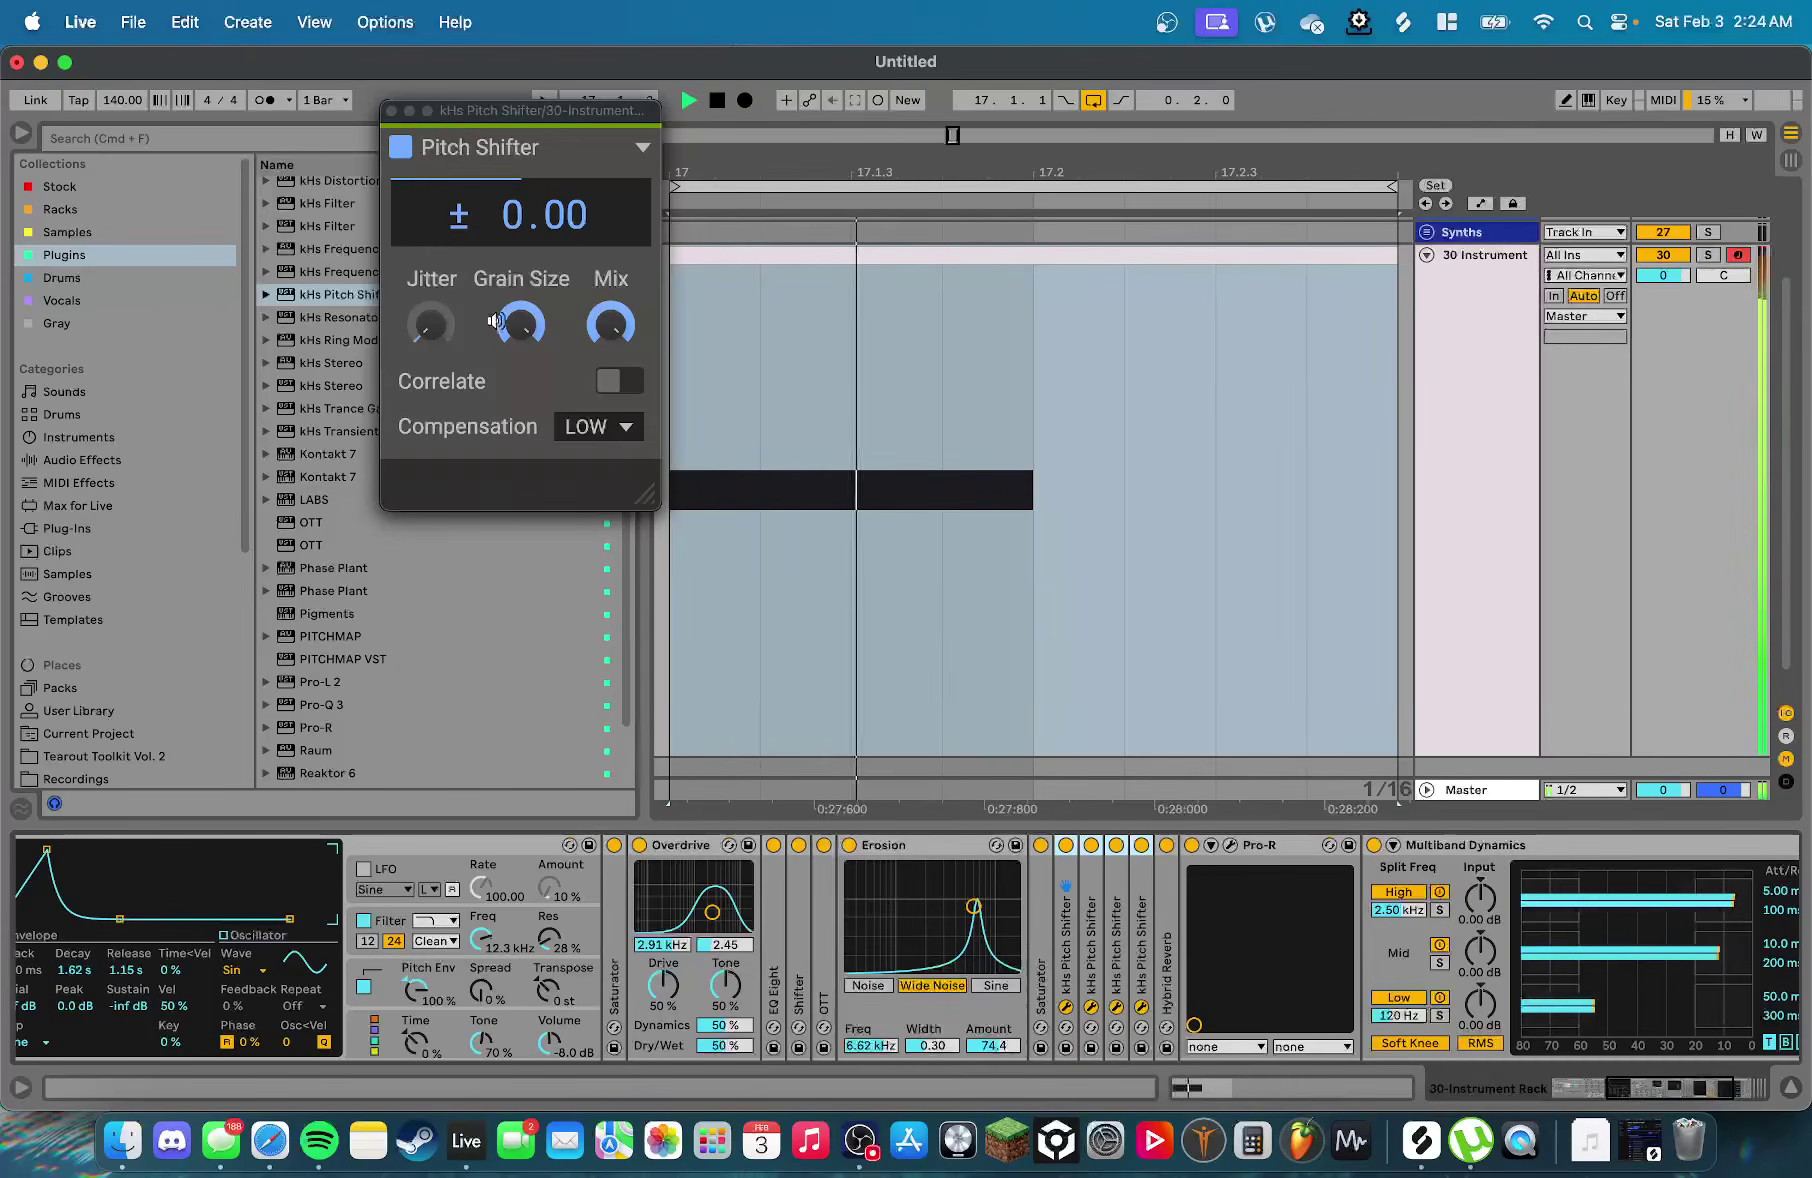
{"action": "key", "text": "space"}
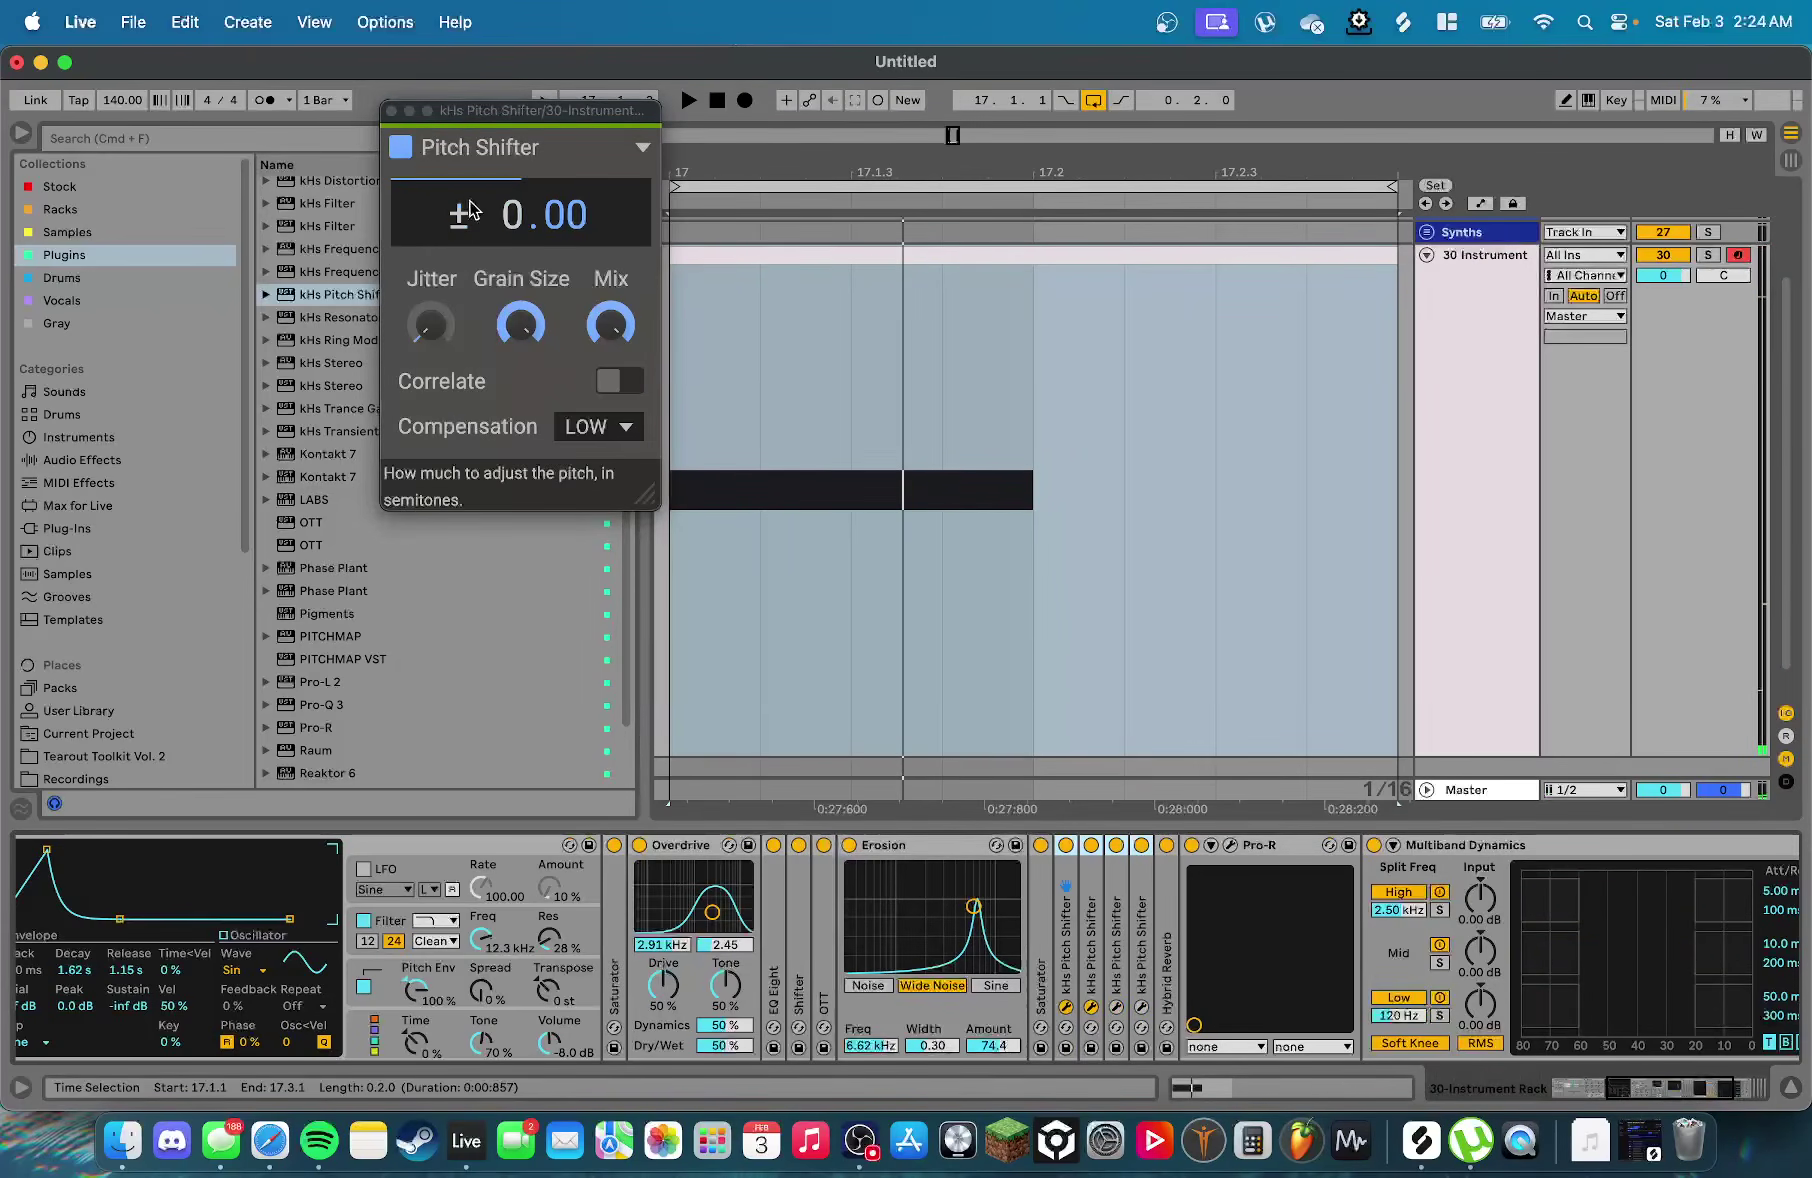
Close the Pitch Shifter window and delete all four kHs Pitch Shifters from the Operator chain
{"action": "left_click", "coordinate": [391, 110]}
{"action": "left_click", "coordinate": [1130, 908]}
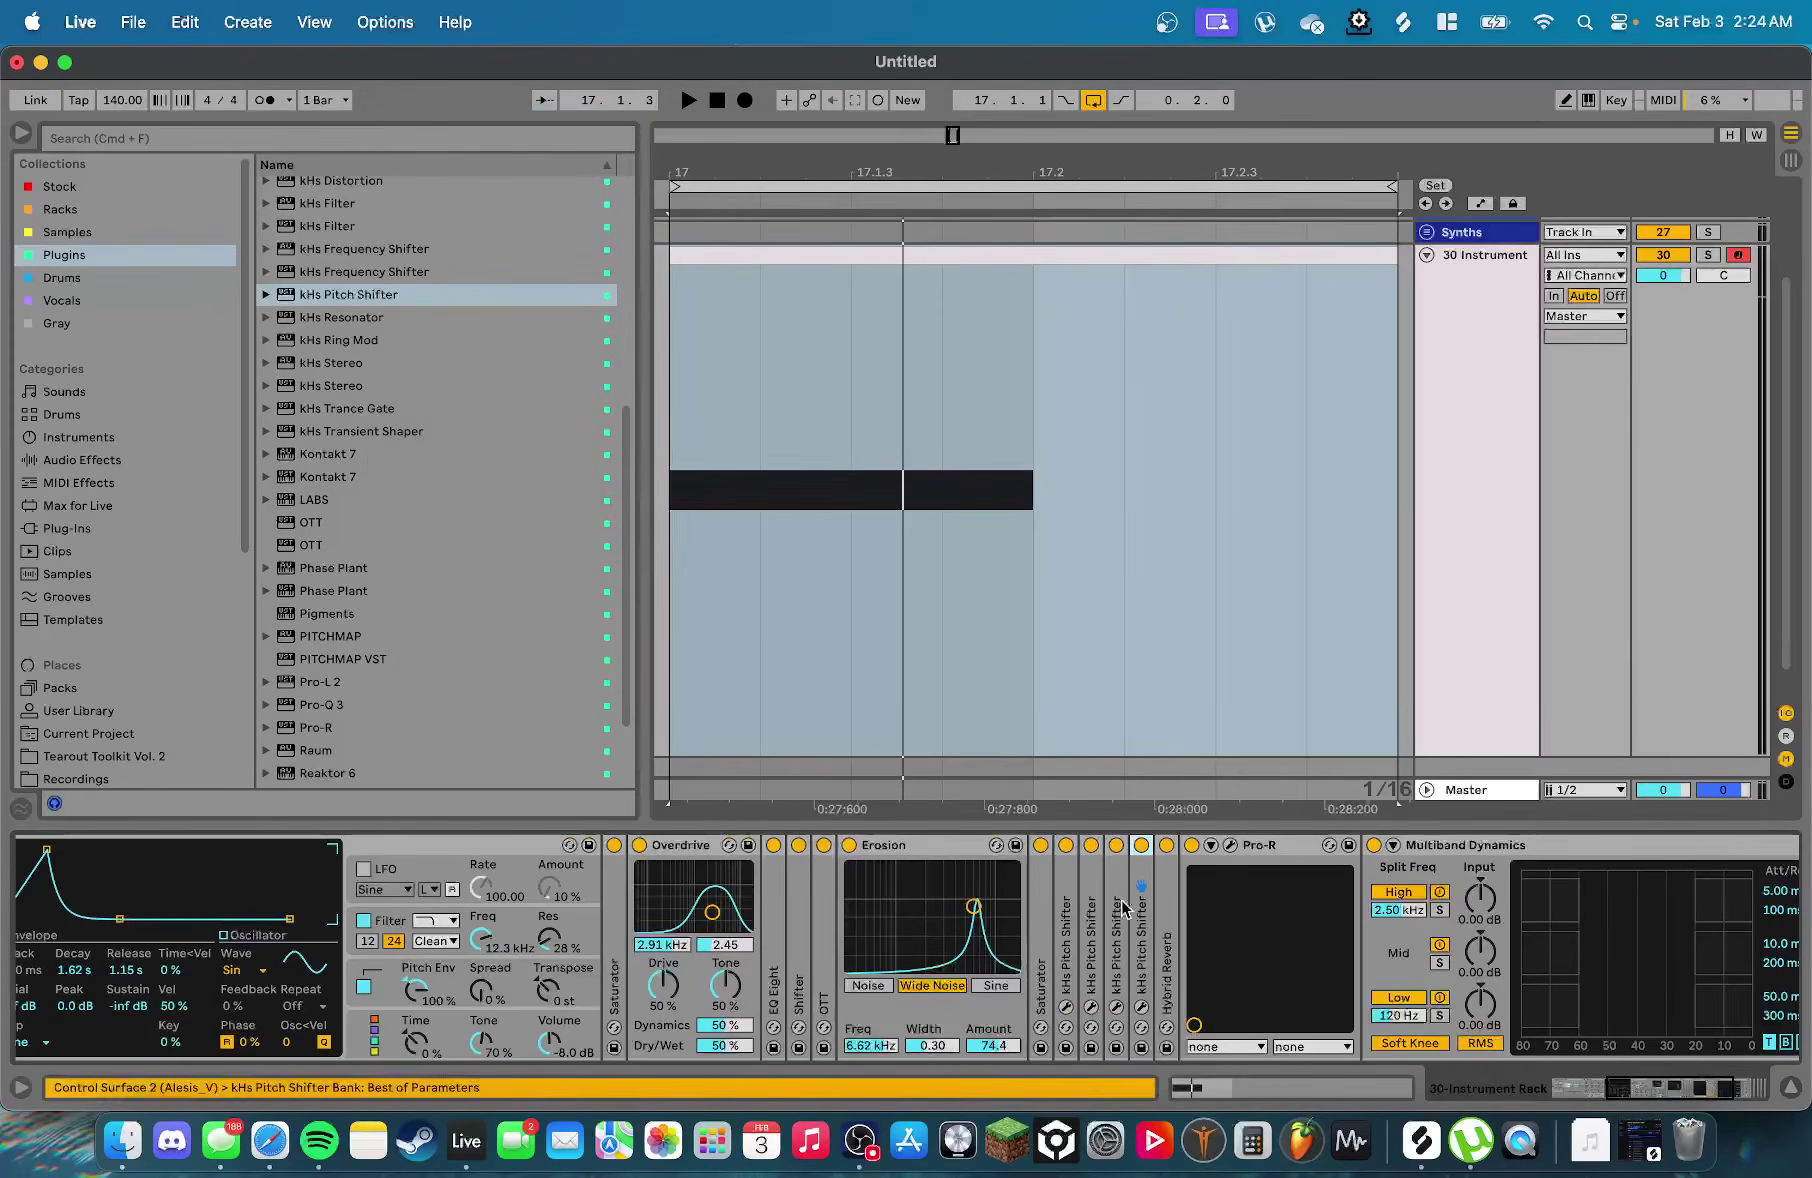
{"action": "key", "text": "Delete"}
Insert a Chorus-Ensemble device between Erosion and the second Saturator, keeping Dry/Wet at 50%
{"action": "scroll", "coordinate": [480, 450], "scroll_direction": "down", "scroll_amount": 3}
{"action": "left_click", "coordinate": [80, 438]}
{"action": "left_click", "coordinate": [75, 460]}
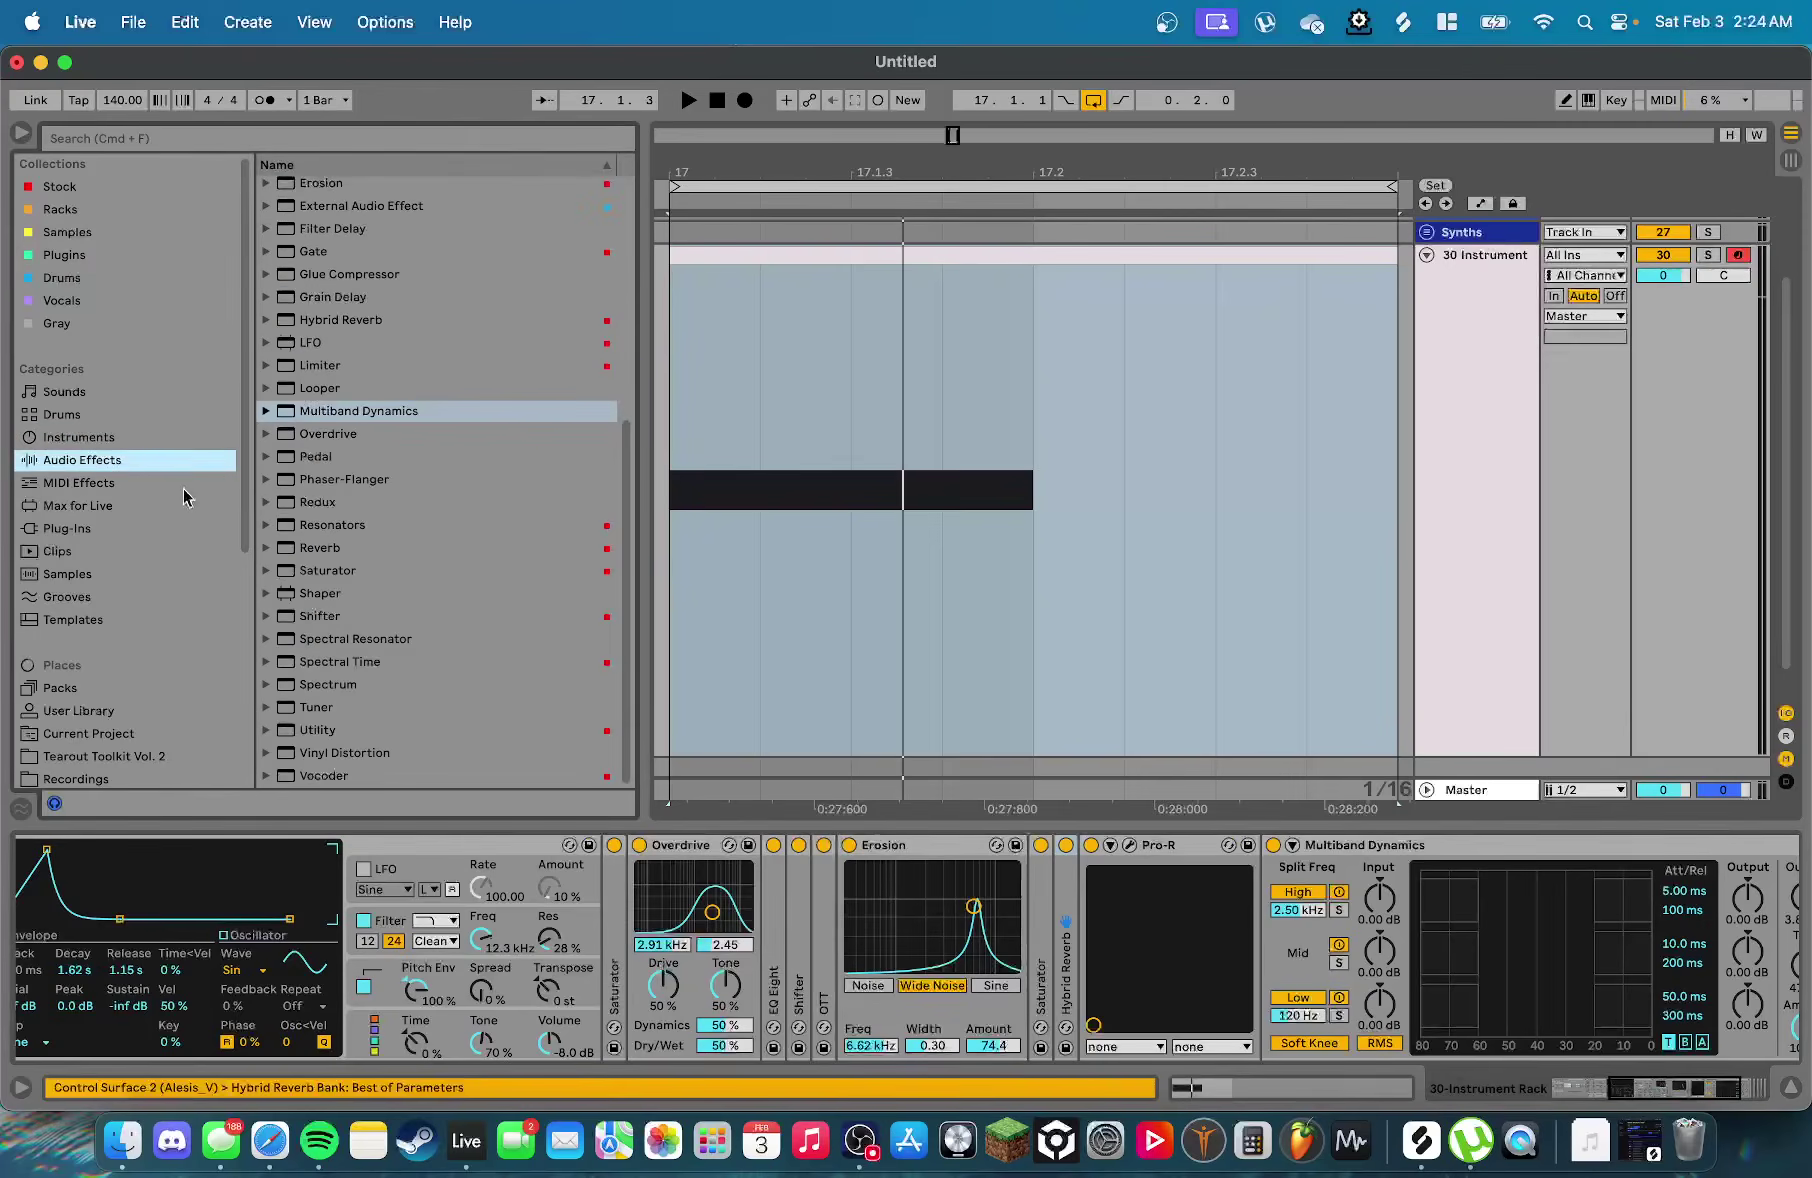
{"action": "scroll", "coordinate": [342, 433], "scroll_direction": "up", "scroll_amount": 5}
{"action": "scroll", "coordinate": [365, 470], "scroll_direction": "up", "scroll_amount": 3}
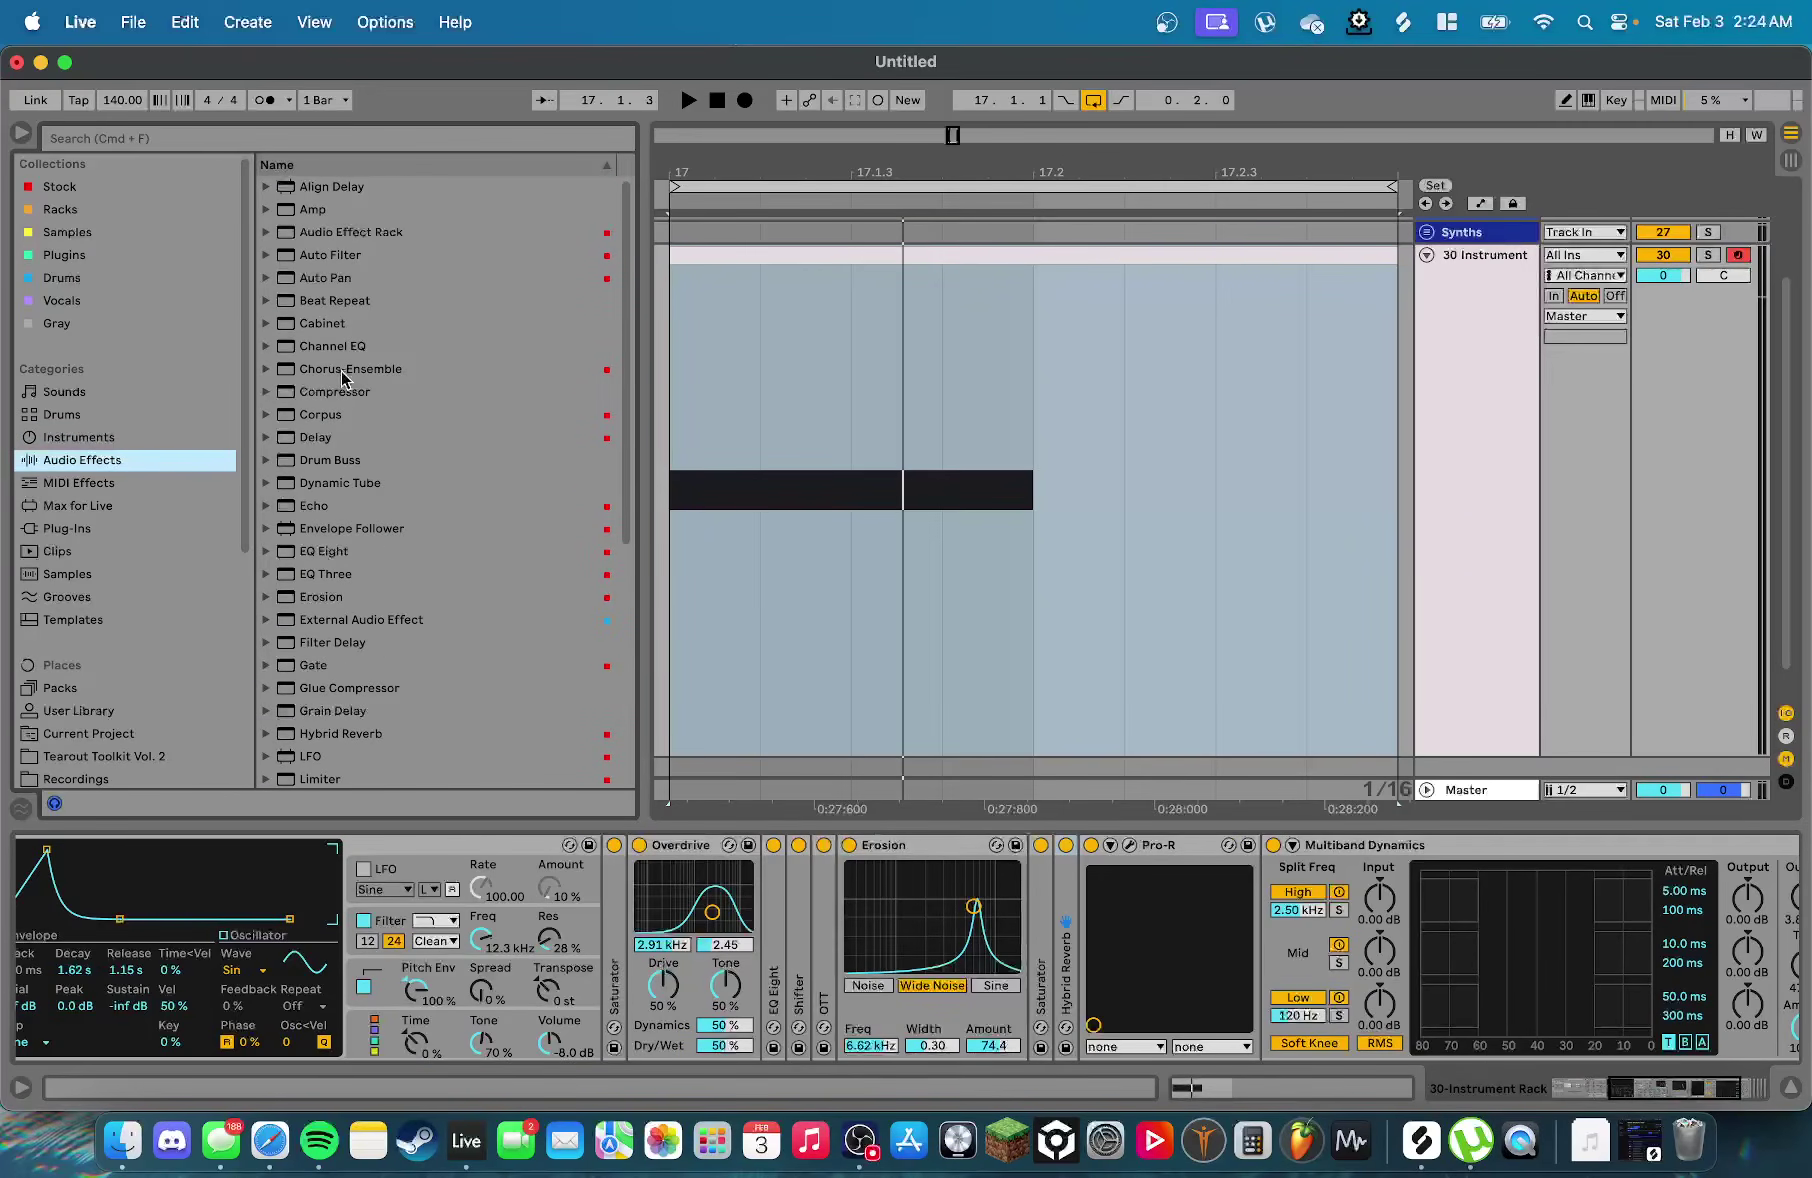
{"action": "left_click_drag", "start_coordinate": [341, 369], "coordinate": [1030, 916]}
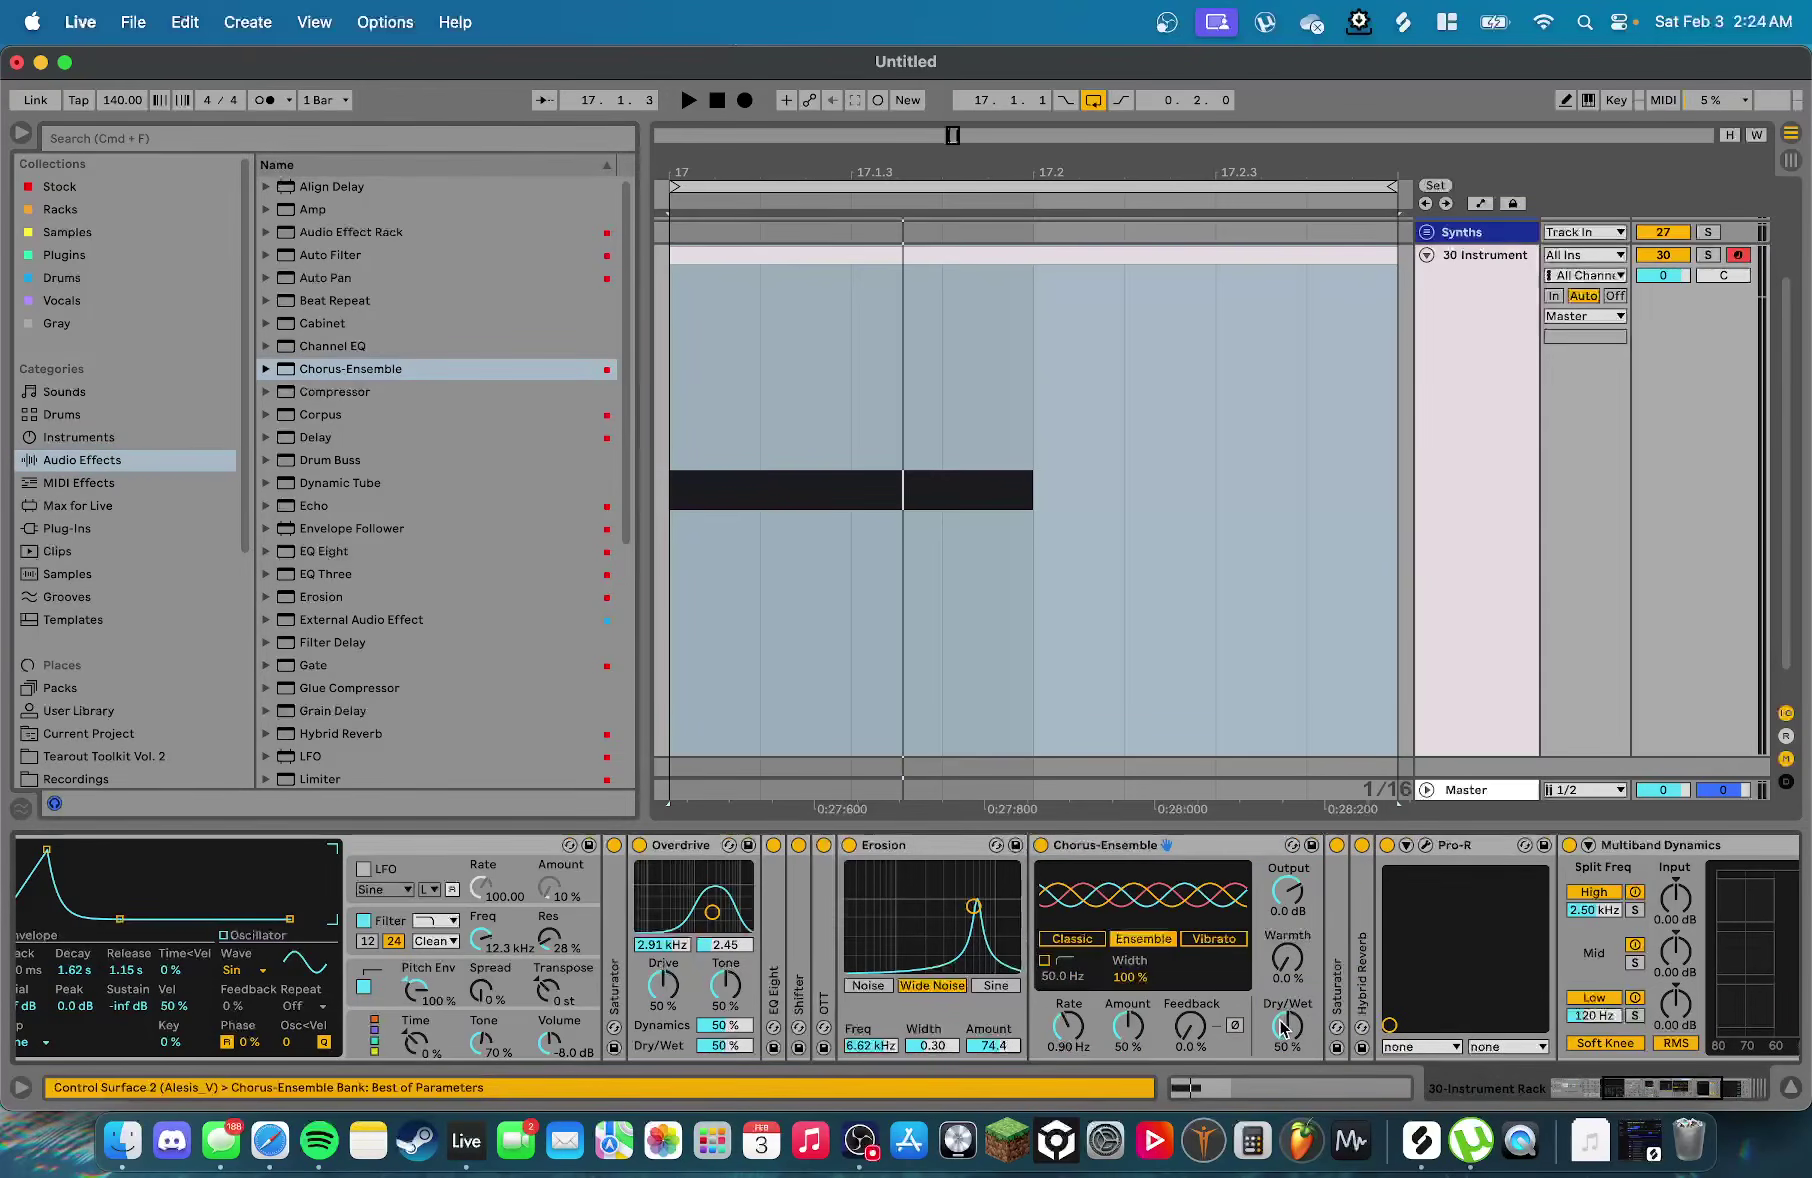
{"action": "left_click_drag", "start_coordinate": [1282, 1027], "coordinate": [1282, 1030]}
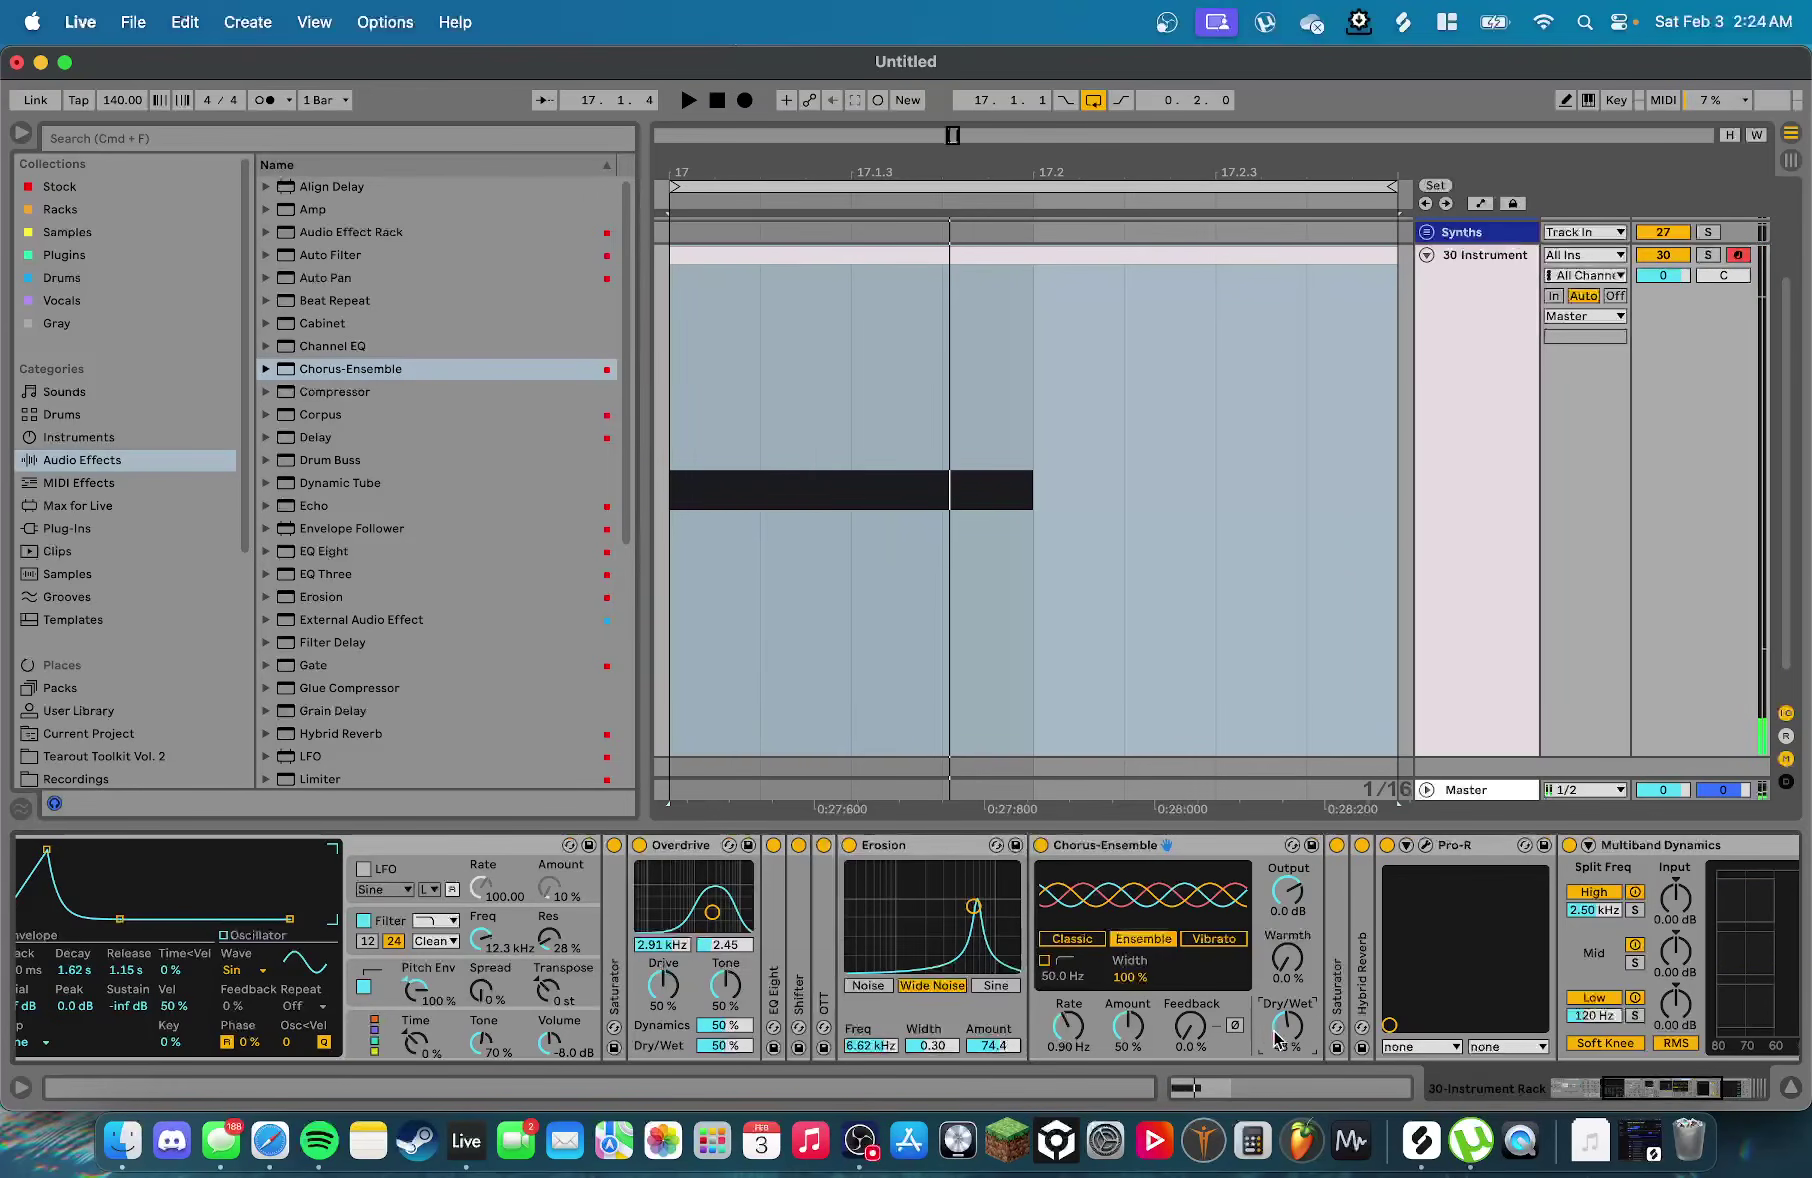
Set Chorus-Ensemble to Vibrato mode with the high-pass at 132 Hz, Amount at 90% and Rate at 2.11 Hz
{"action": "left_click", "coordinate": [1210, 940]}
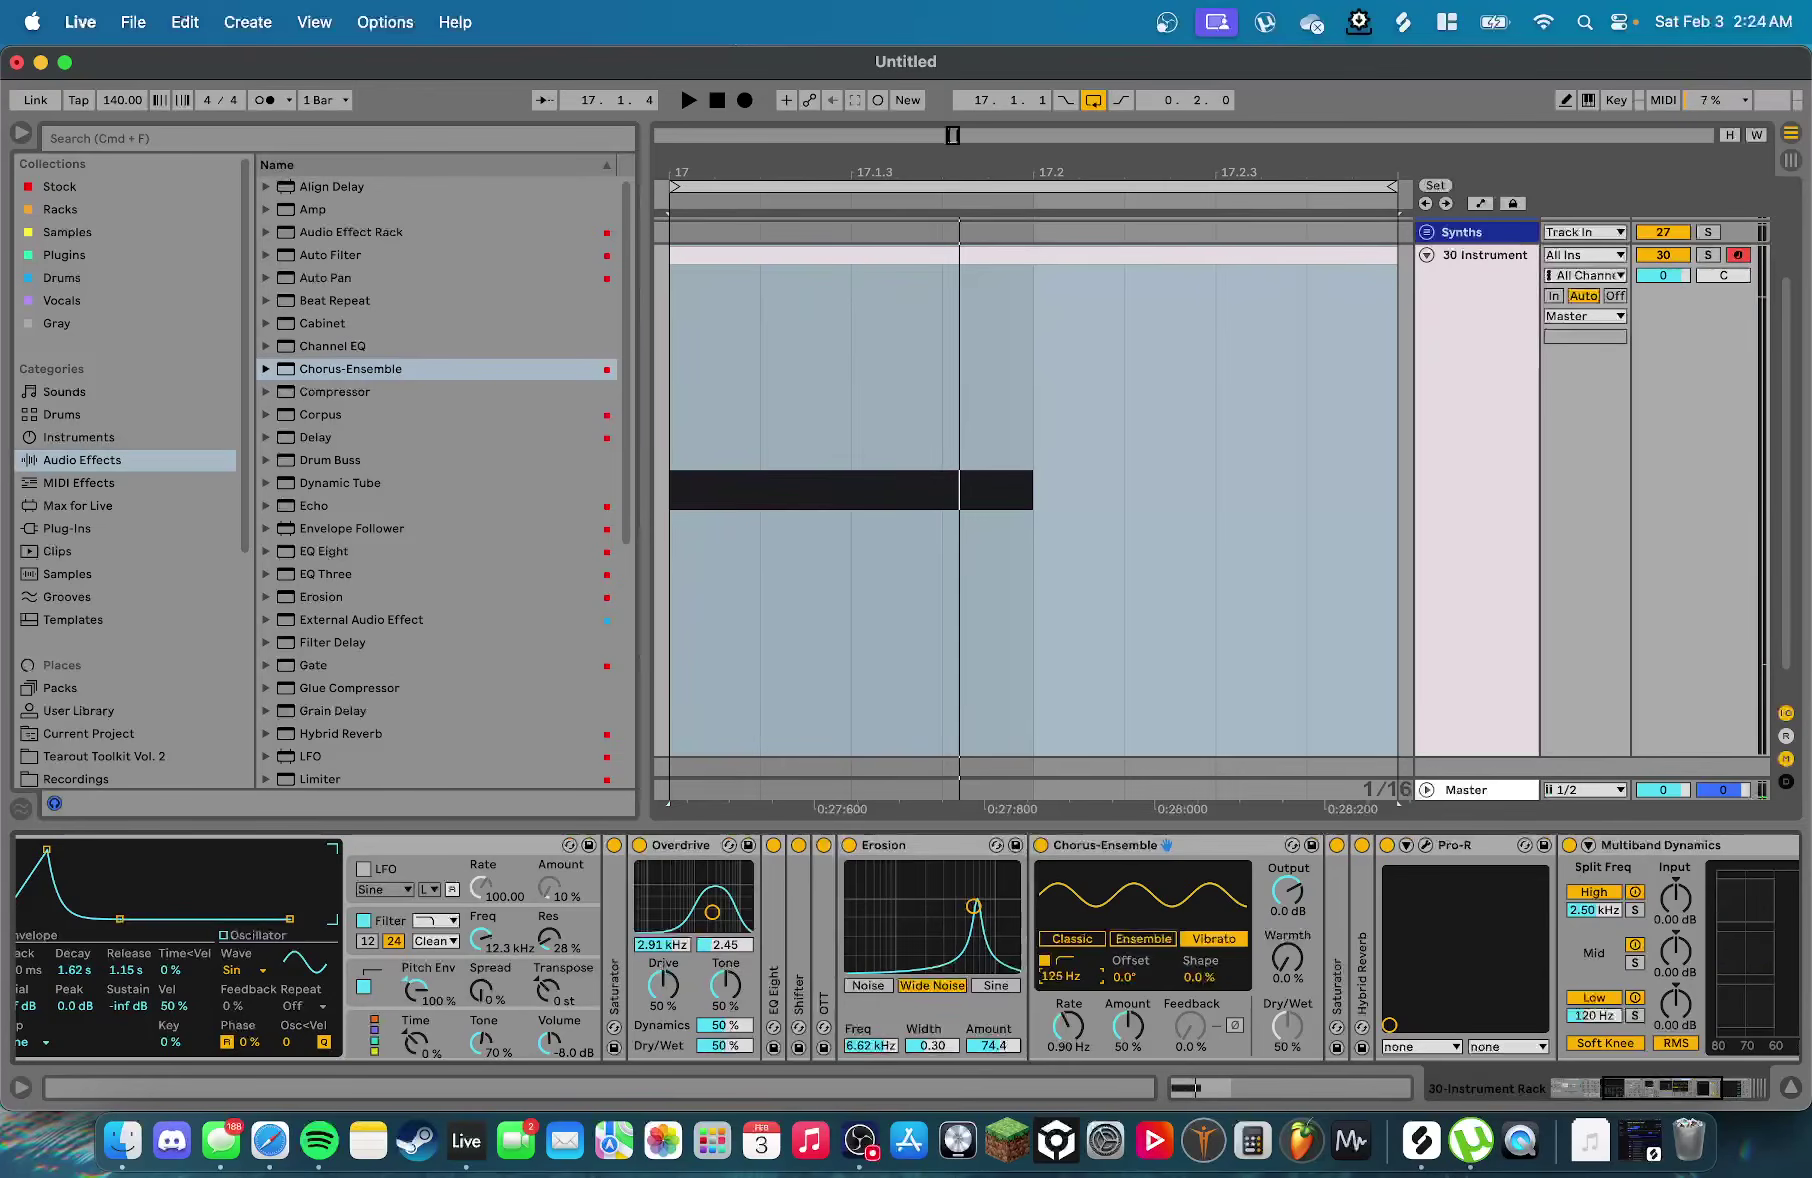
{"action": "left_click_drag", "start_coordinate": [1130, 1028], "coordinate": [1130, 965]}
{"action": "key", "text": "space"}
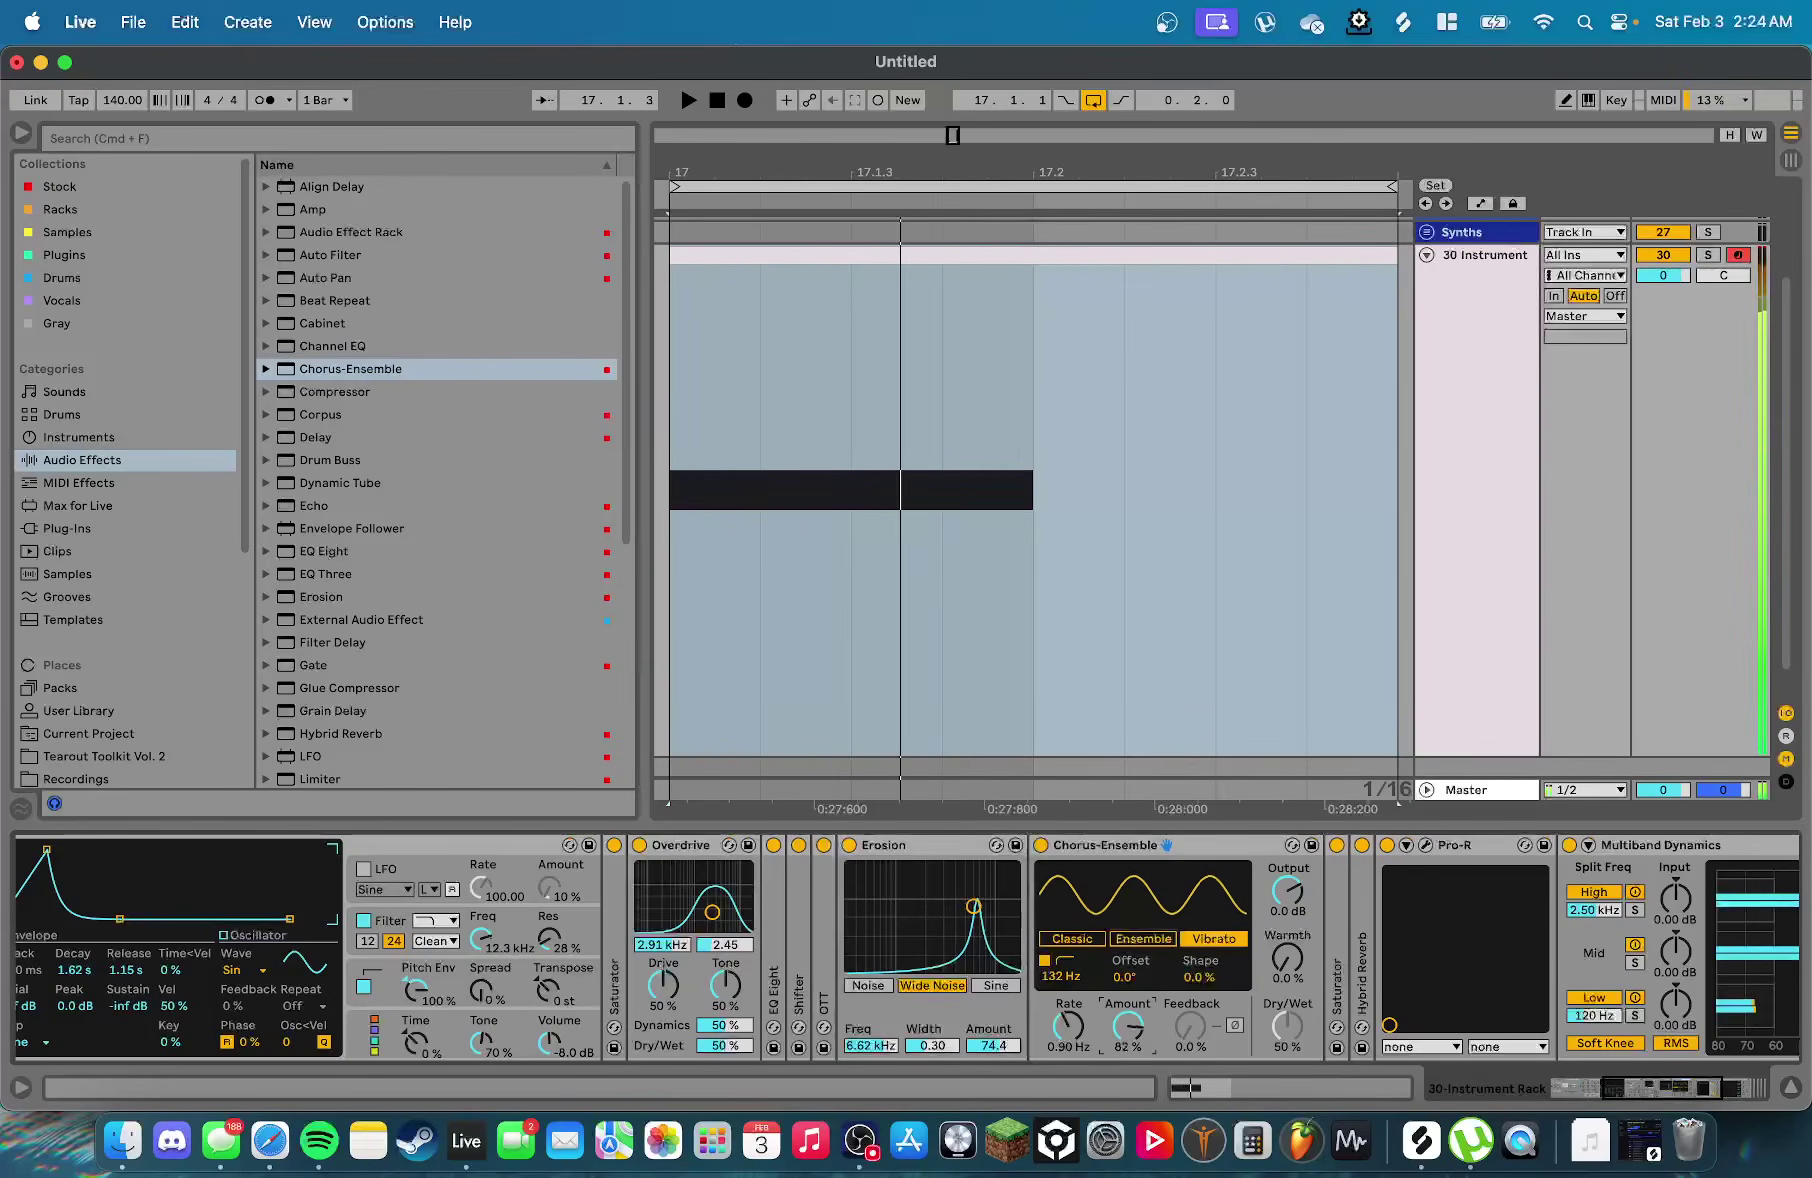
{"action": "left_click_drag", "start_coordinate": [1068, 1027], "coordinate": [1068, 992]}
{"action": "key", "text": "space"}
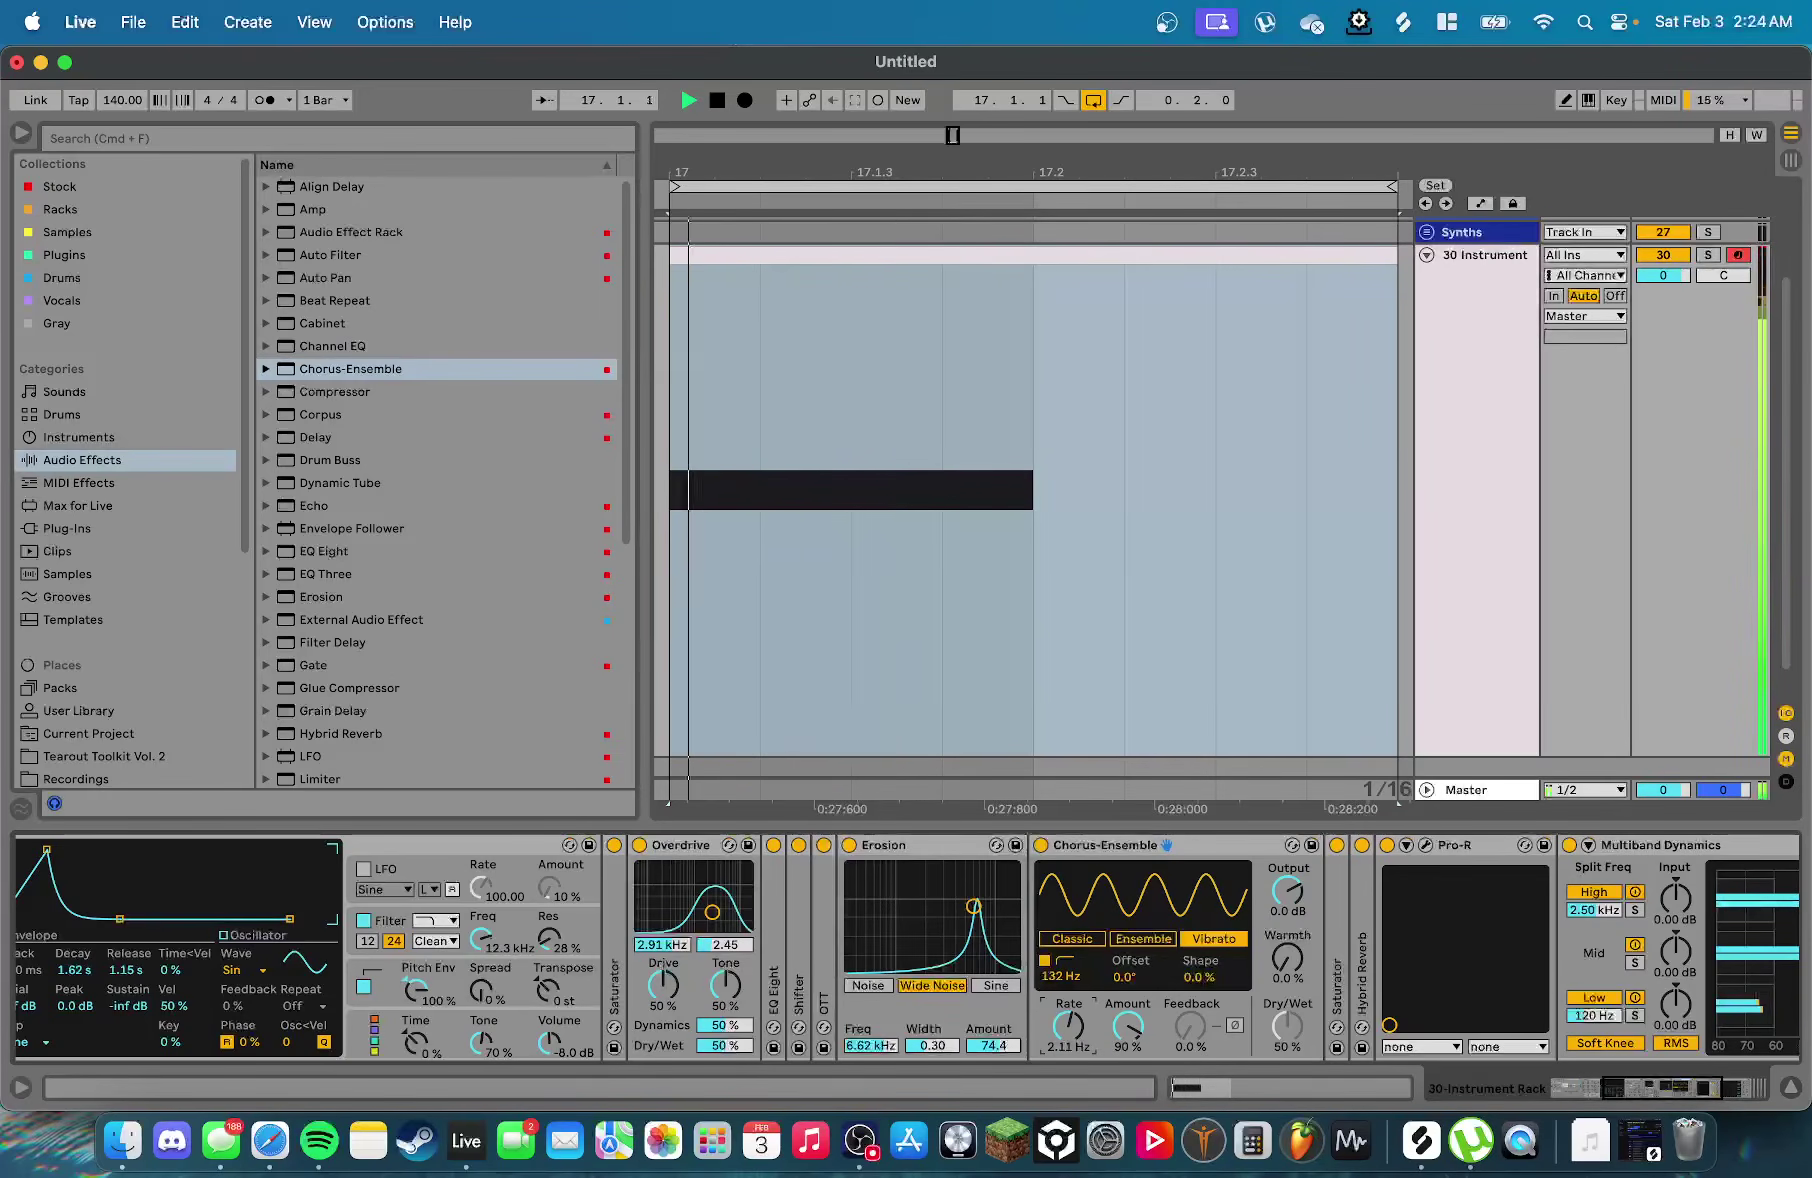
Duplicate the MIDI clip at bar 17 until four clips fill bars 17 and 18, and select all of them
{"action": "key", "text": "minus"}
{"action": "double_click", "coordinate": [967, 252]}
{"action": "left_click_drag", "start_coordinate": [1084, 585], "coordinate": [888, 1096]}
{"action": "key", "text": "super+d"}
{"action": "left_click_drag", "start_coordinate": [995, 222], "coordinate": [1295, 285]}
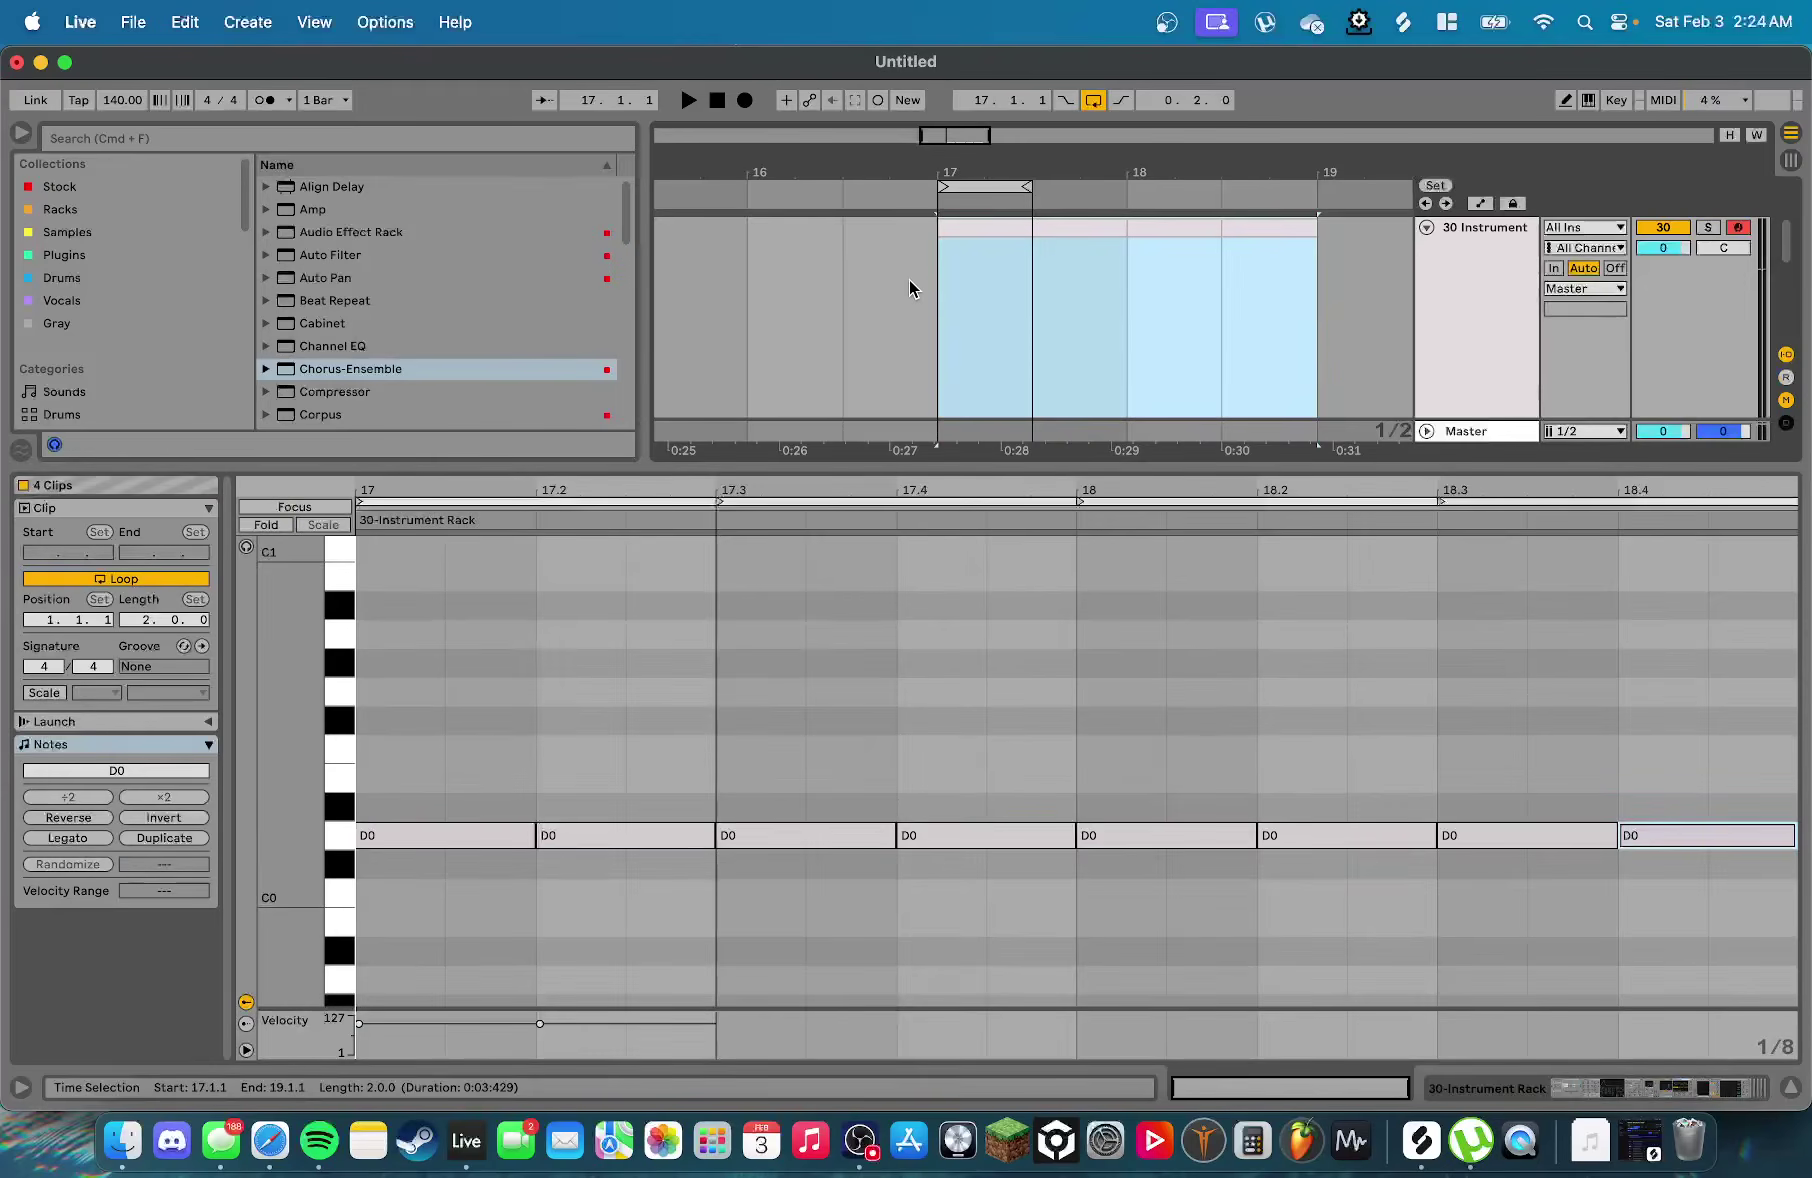
Consolidate the four clips from bar 17 to 19 into one clip and set the loop to those two bars
{"action": "key", "text": "Right"}
{"action": "key", "text": "Right"}
{"action": "scroll", "coordinate": [909, 281], "scroll_direction": "down", "scroll_amount": 8}
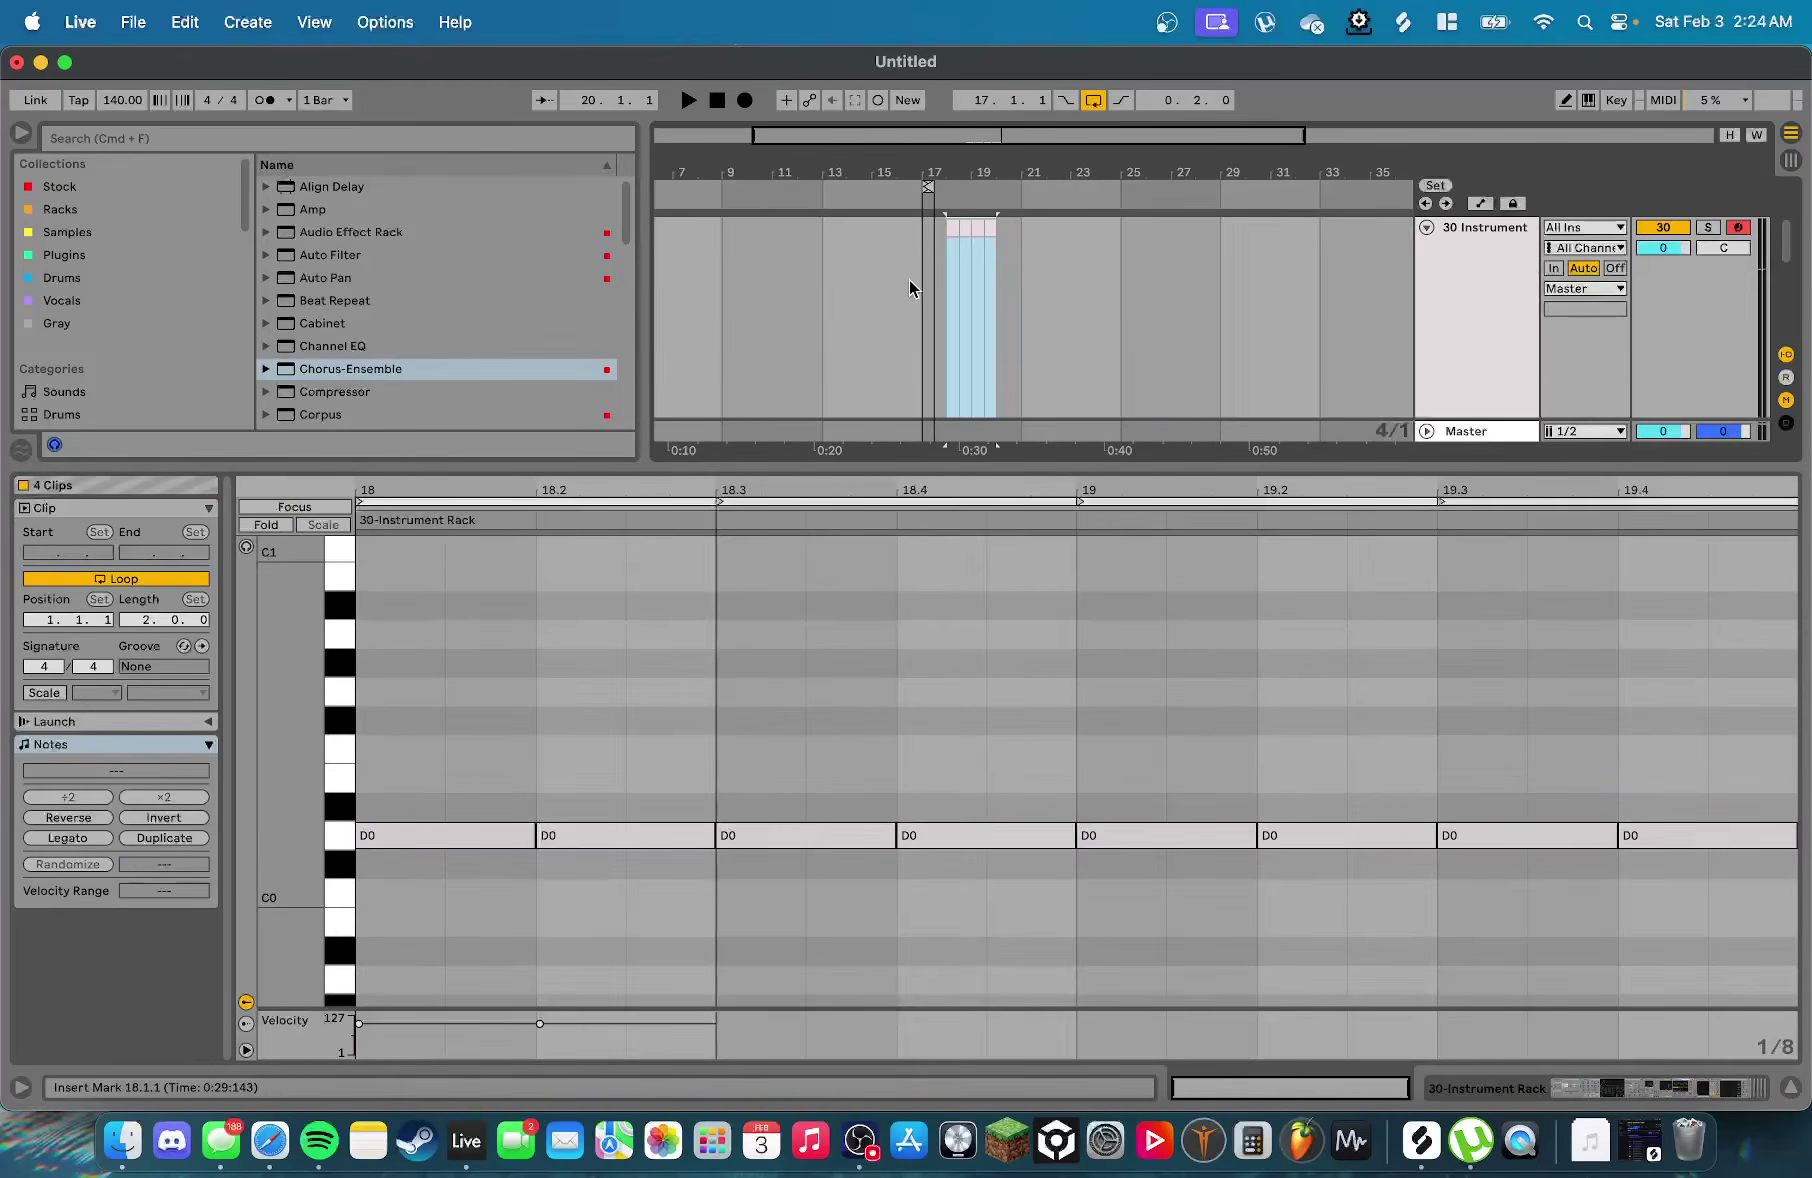
{"action": "key", "text": "Left"}
{"action": "key", "text": "Left"}
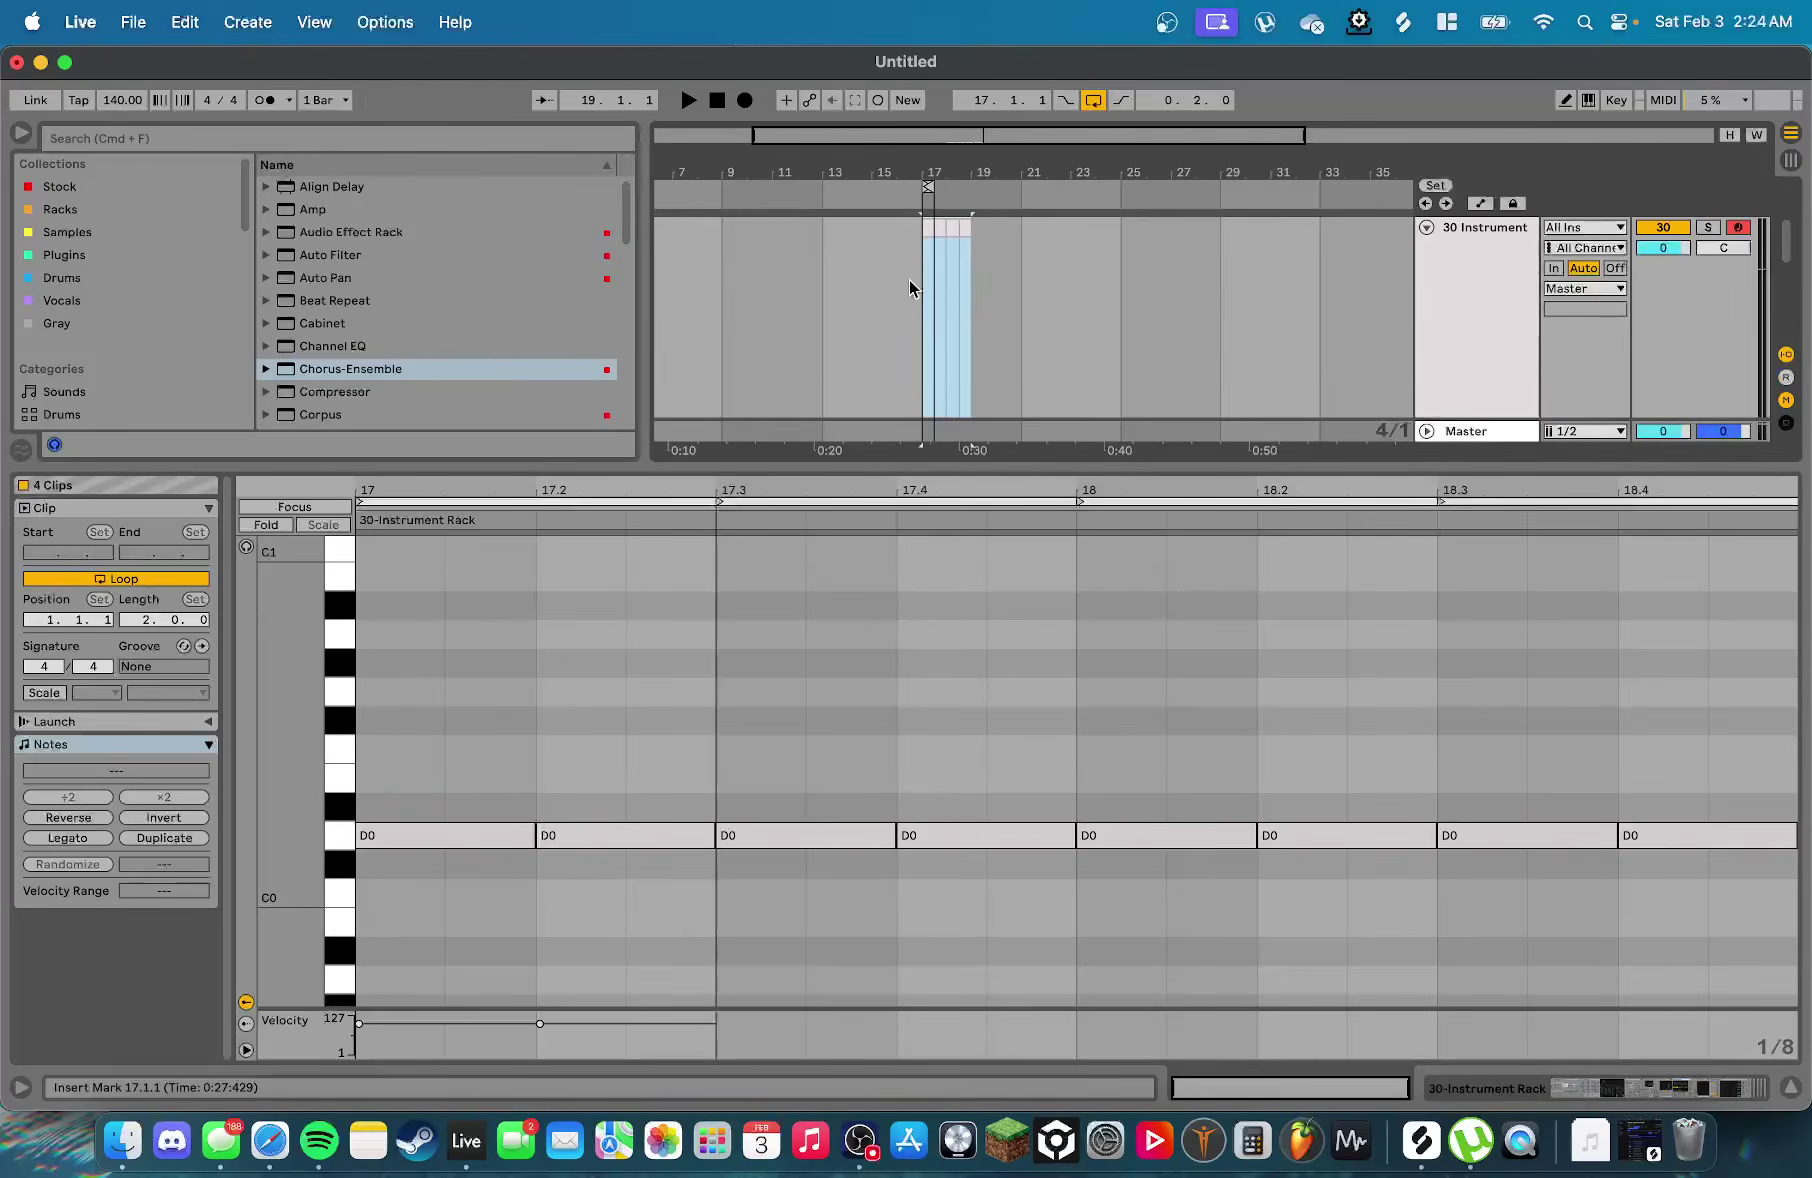
{"action": "key", "text": "super+j"}
{"action": "scroll", "coordinate": [909, 279], "scroll_direction": "up", "scroll_amount": 3}
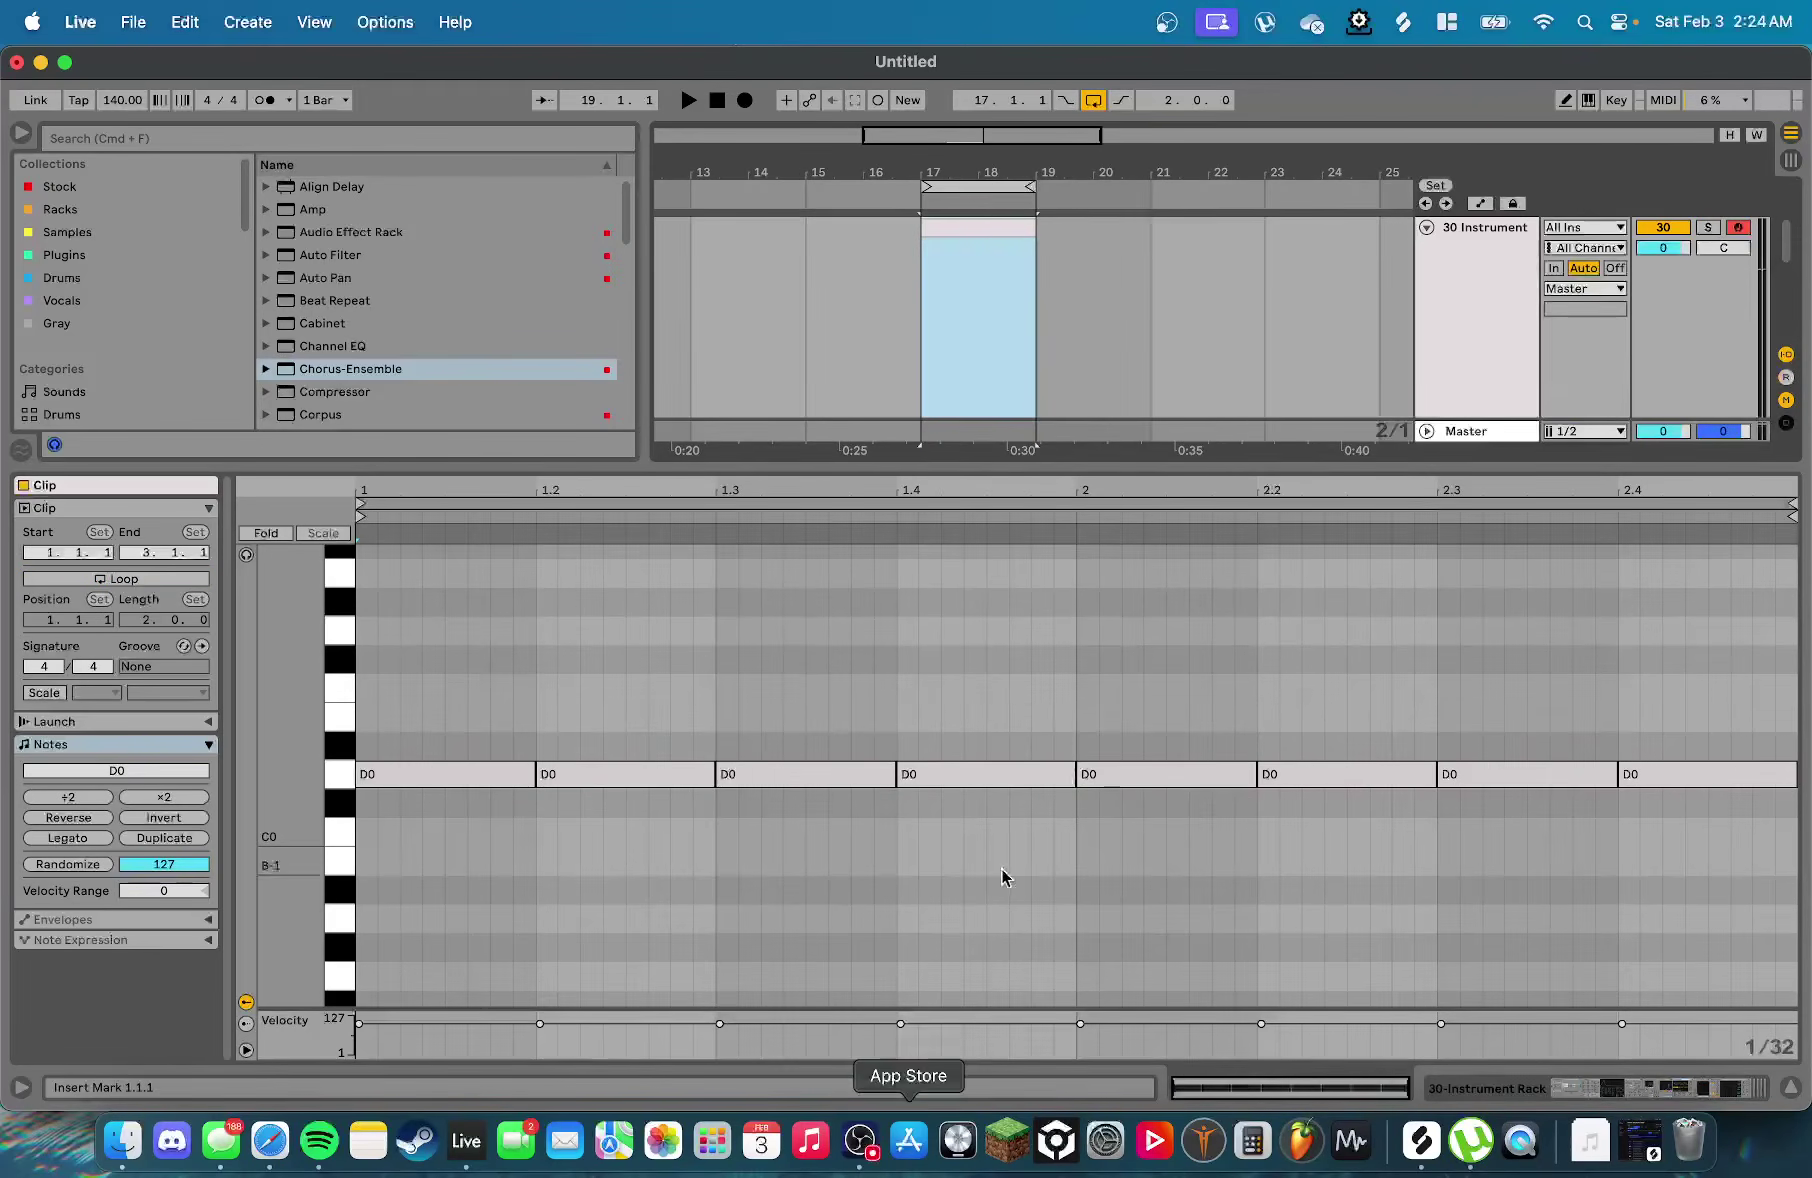
Shorten all D0 notes in the consolidated clip slightly to leave small gaps between them, and hide the detail view
{"action": "key", "text": "super+a"}
{"action": "left_click_drag", "start_coordinate": [1076, 776], "coordinate": [1065, 776]}
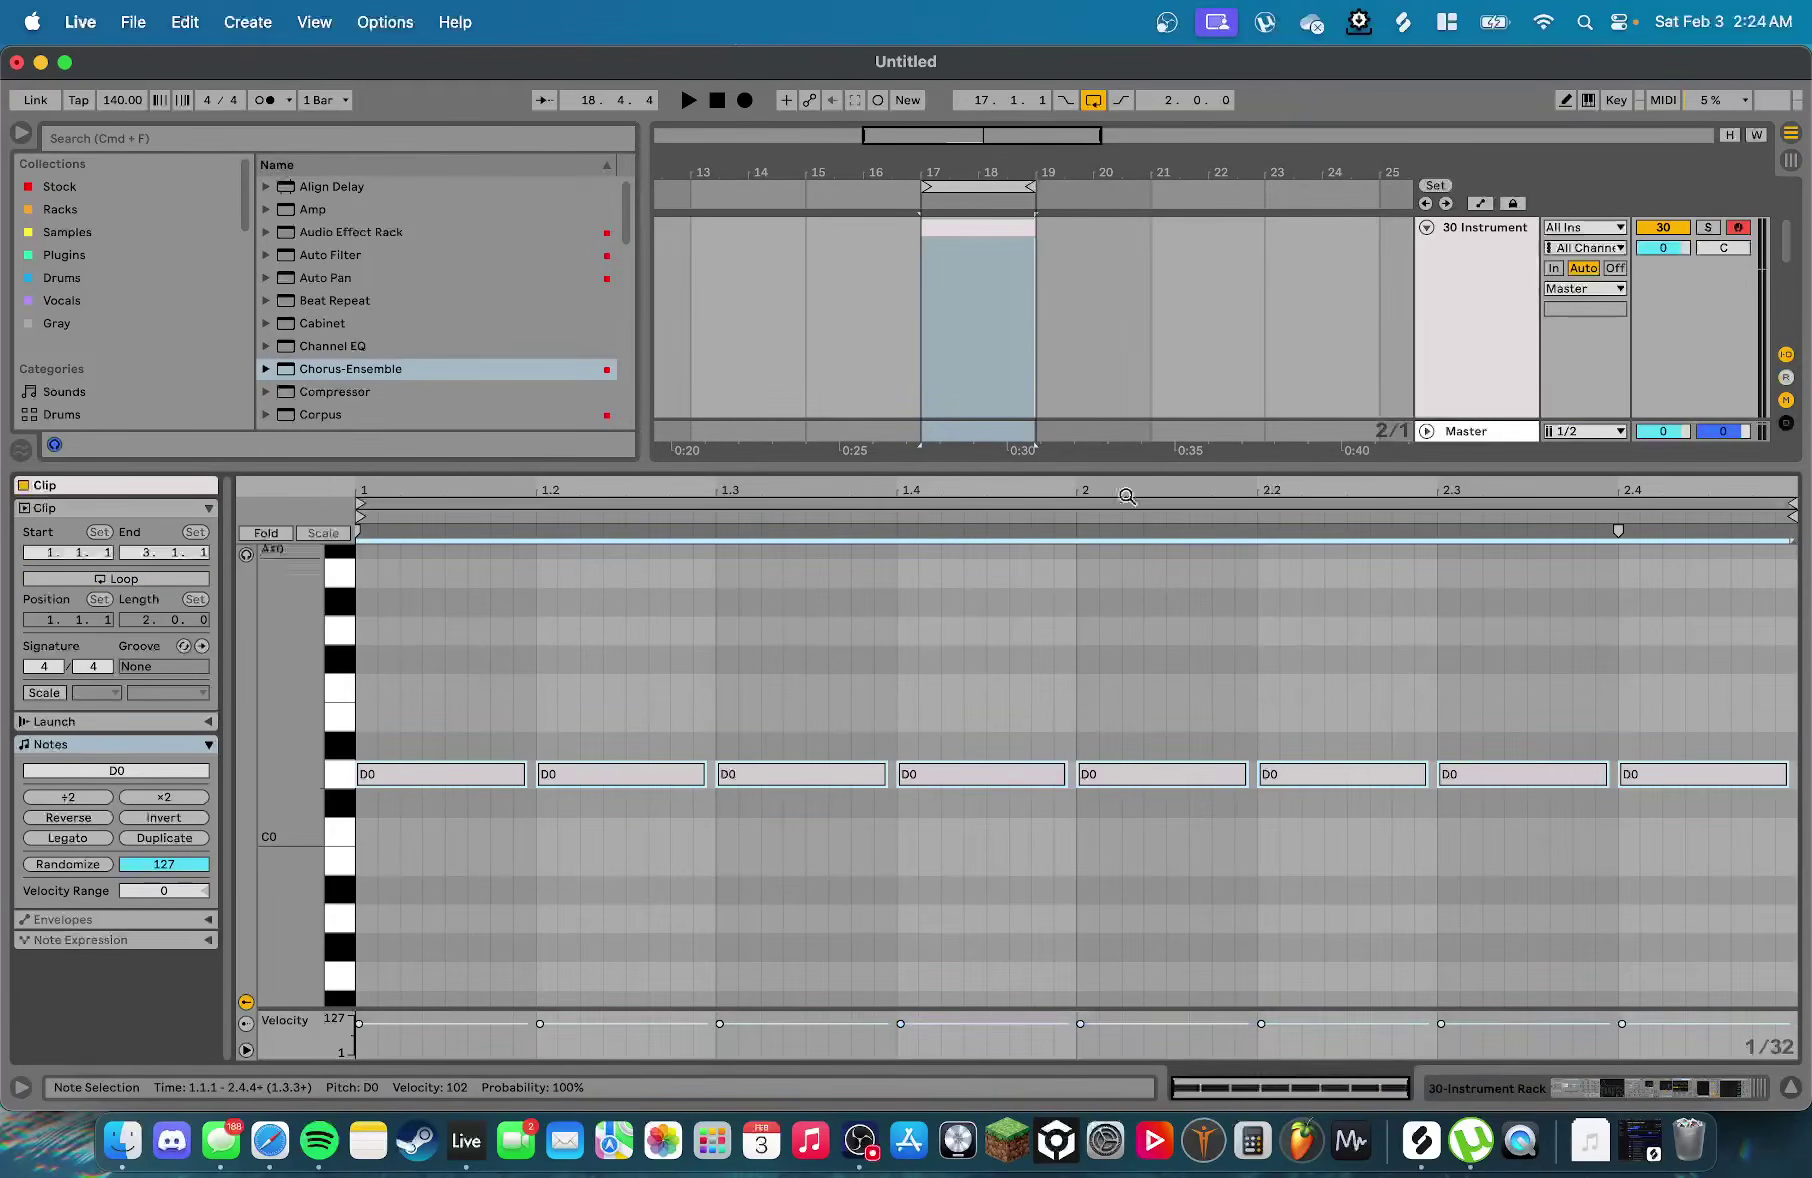
{"action": "key", "text": "super+alt+l"}
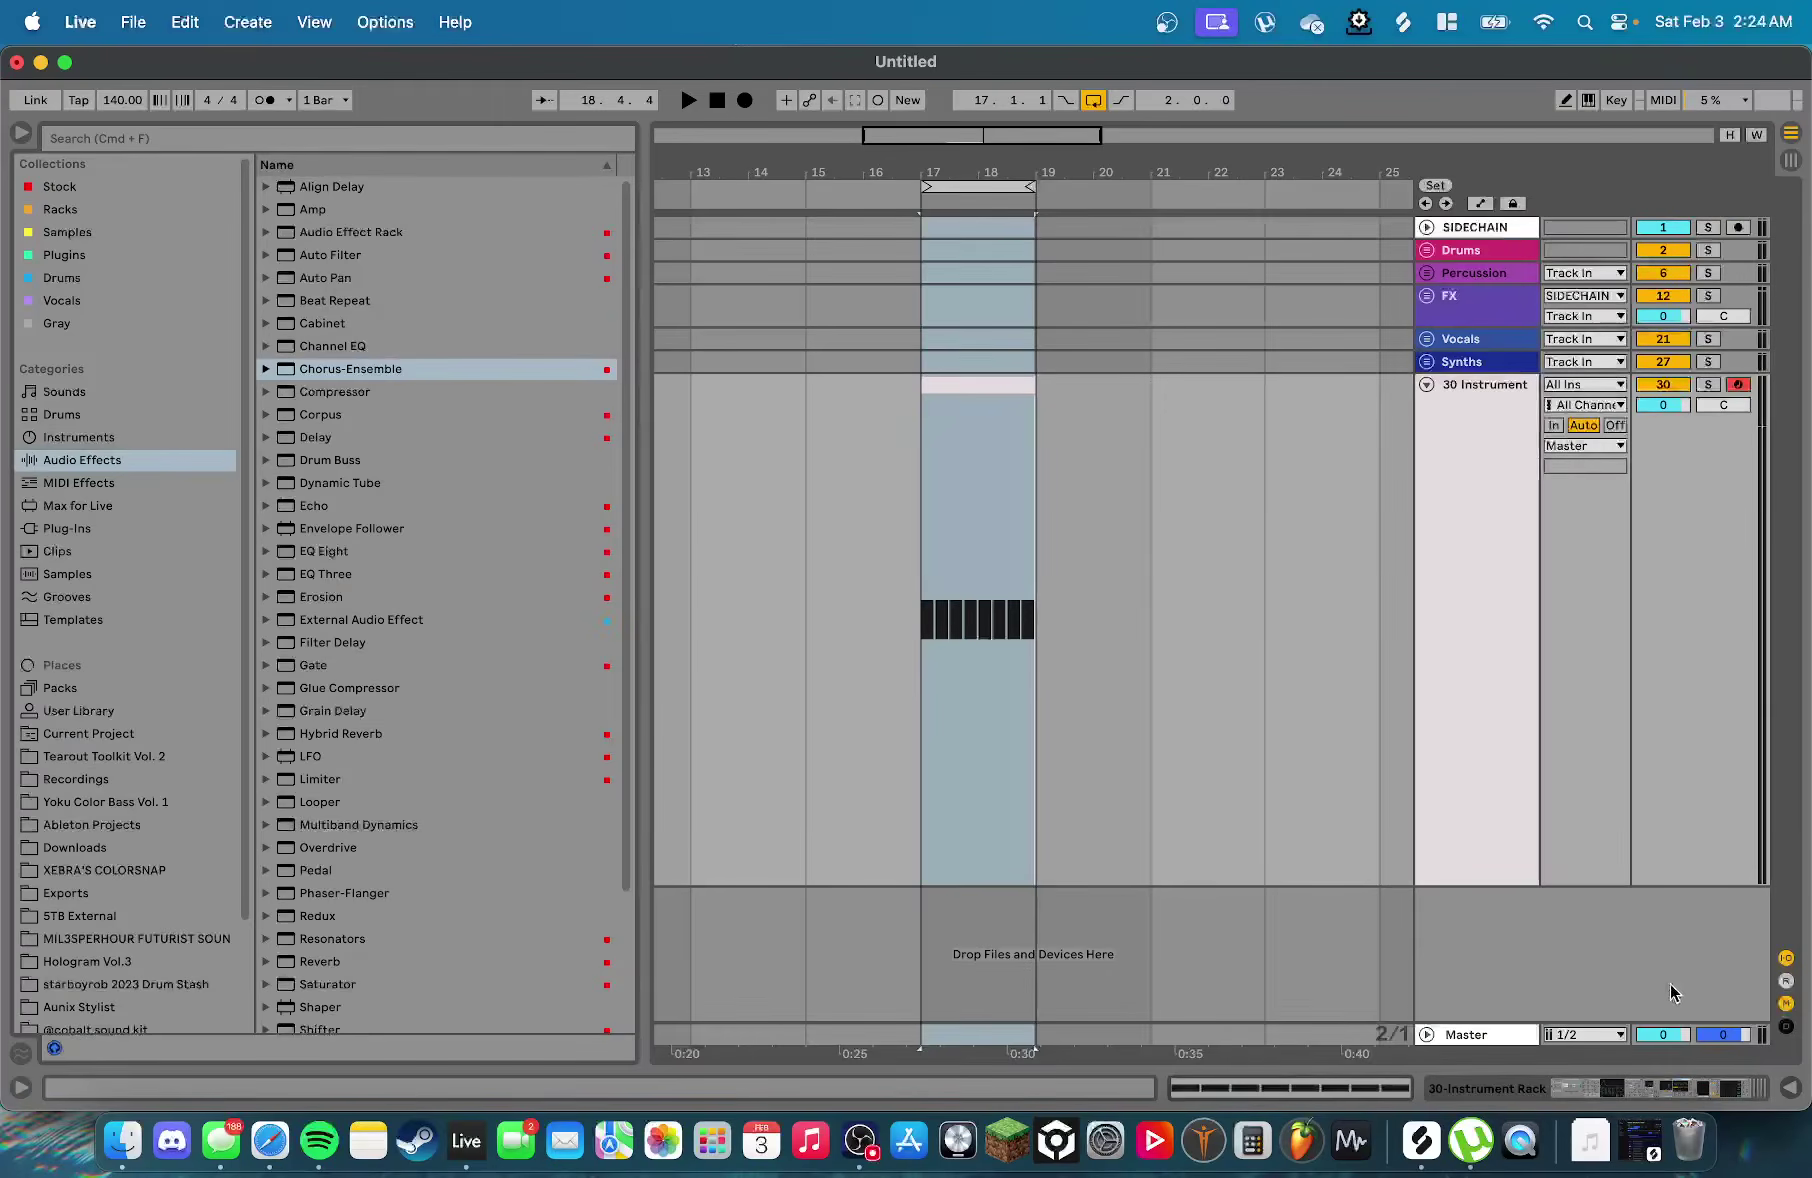
Show the track delay settings and set the 30 Instrument track's delay to 55 ms
{"action": "left_click", "coordinate": [1785, 1027]}
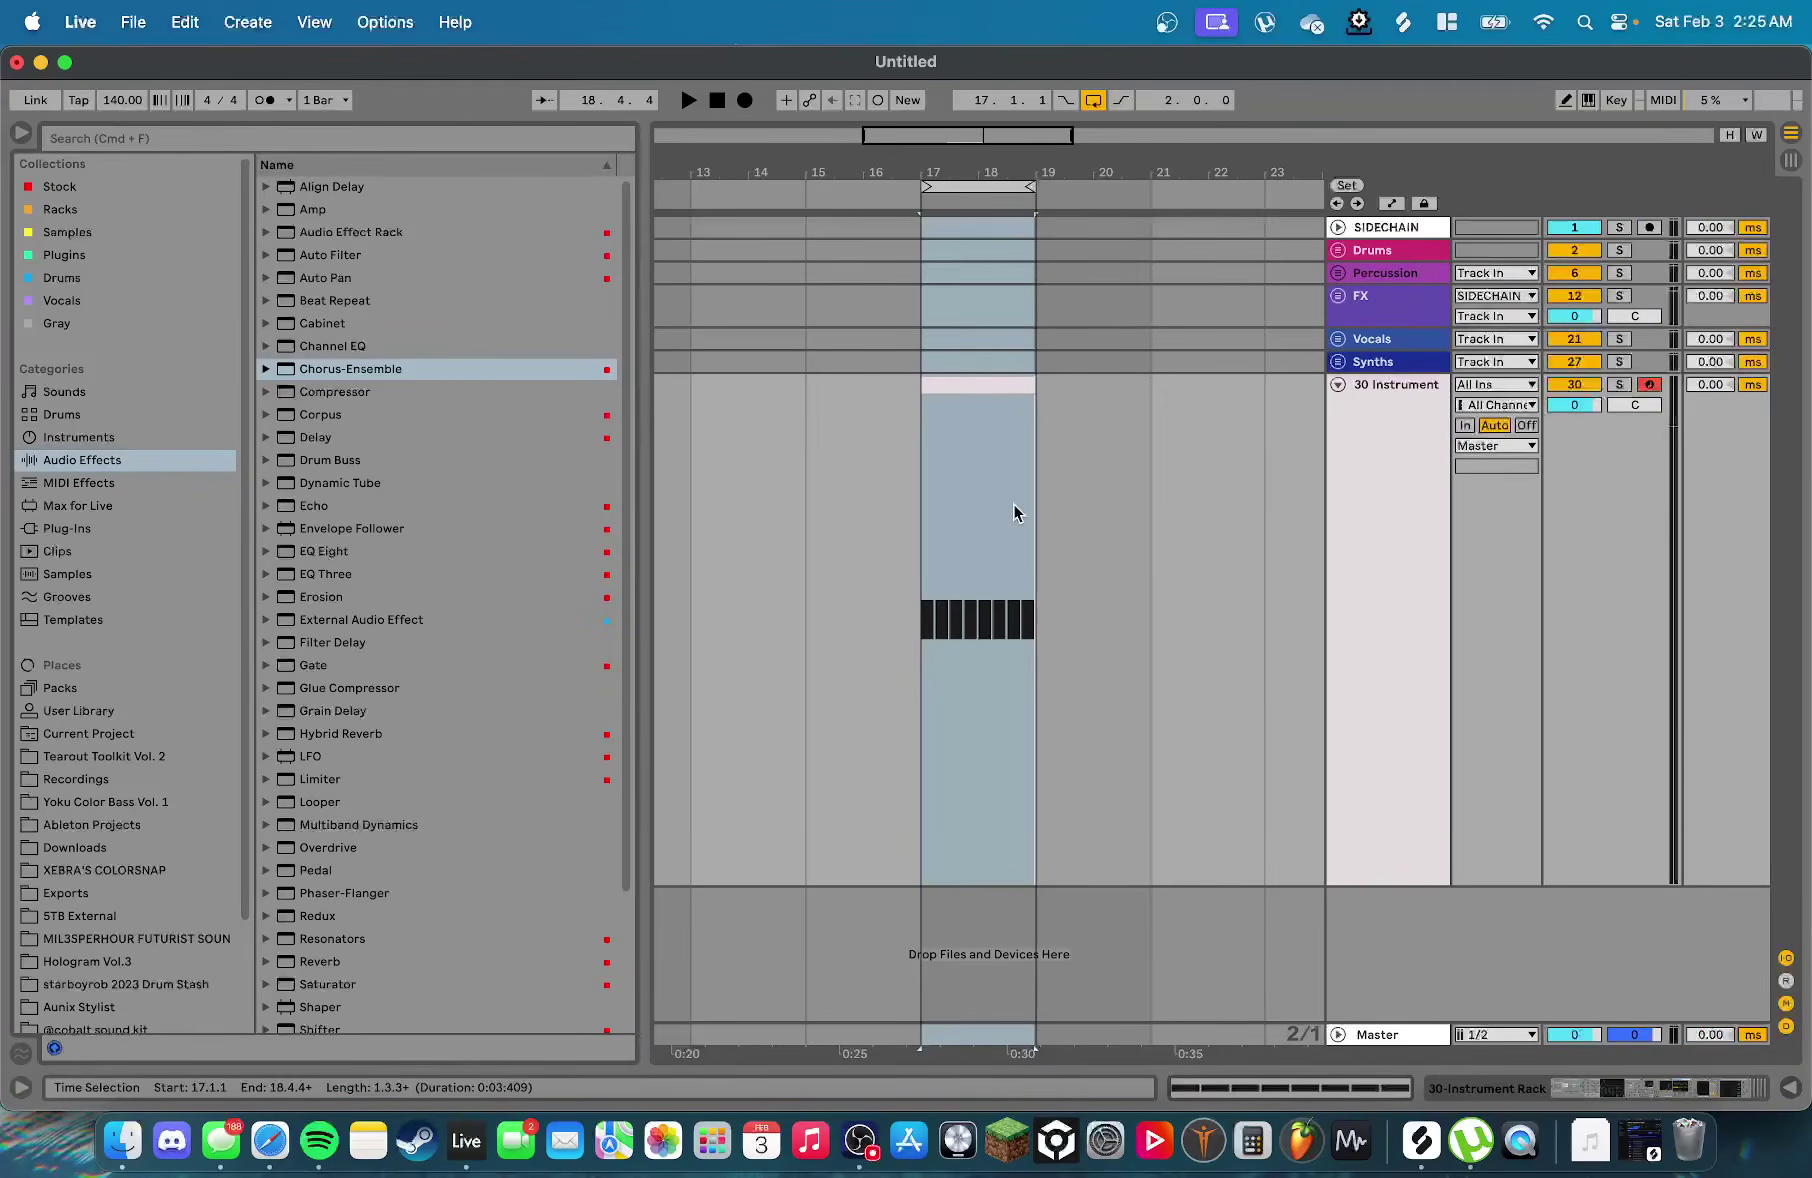
{"action": "key", "text": "super+alt+u"}
{"action": "key", "text": "plus"}
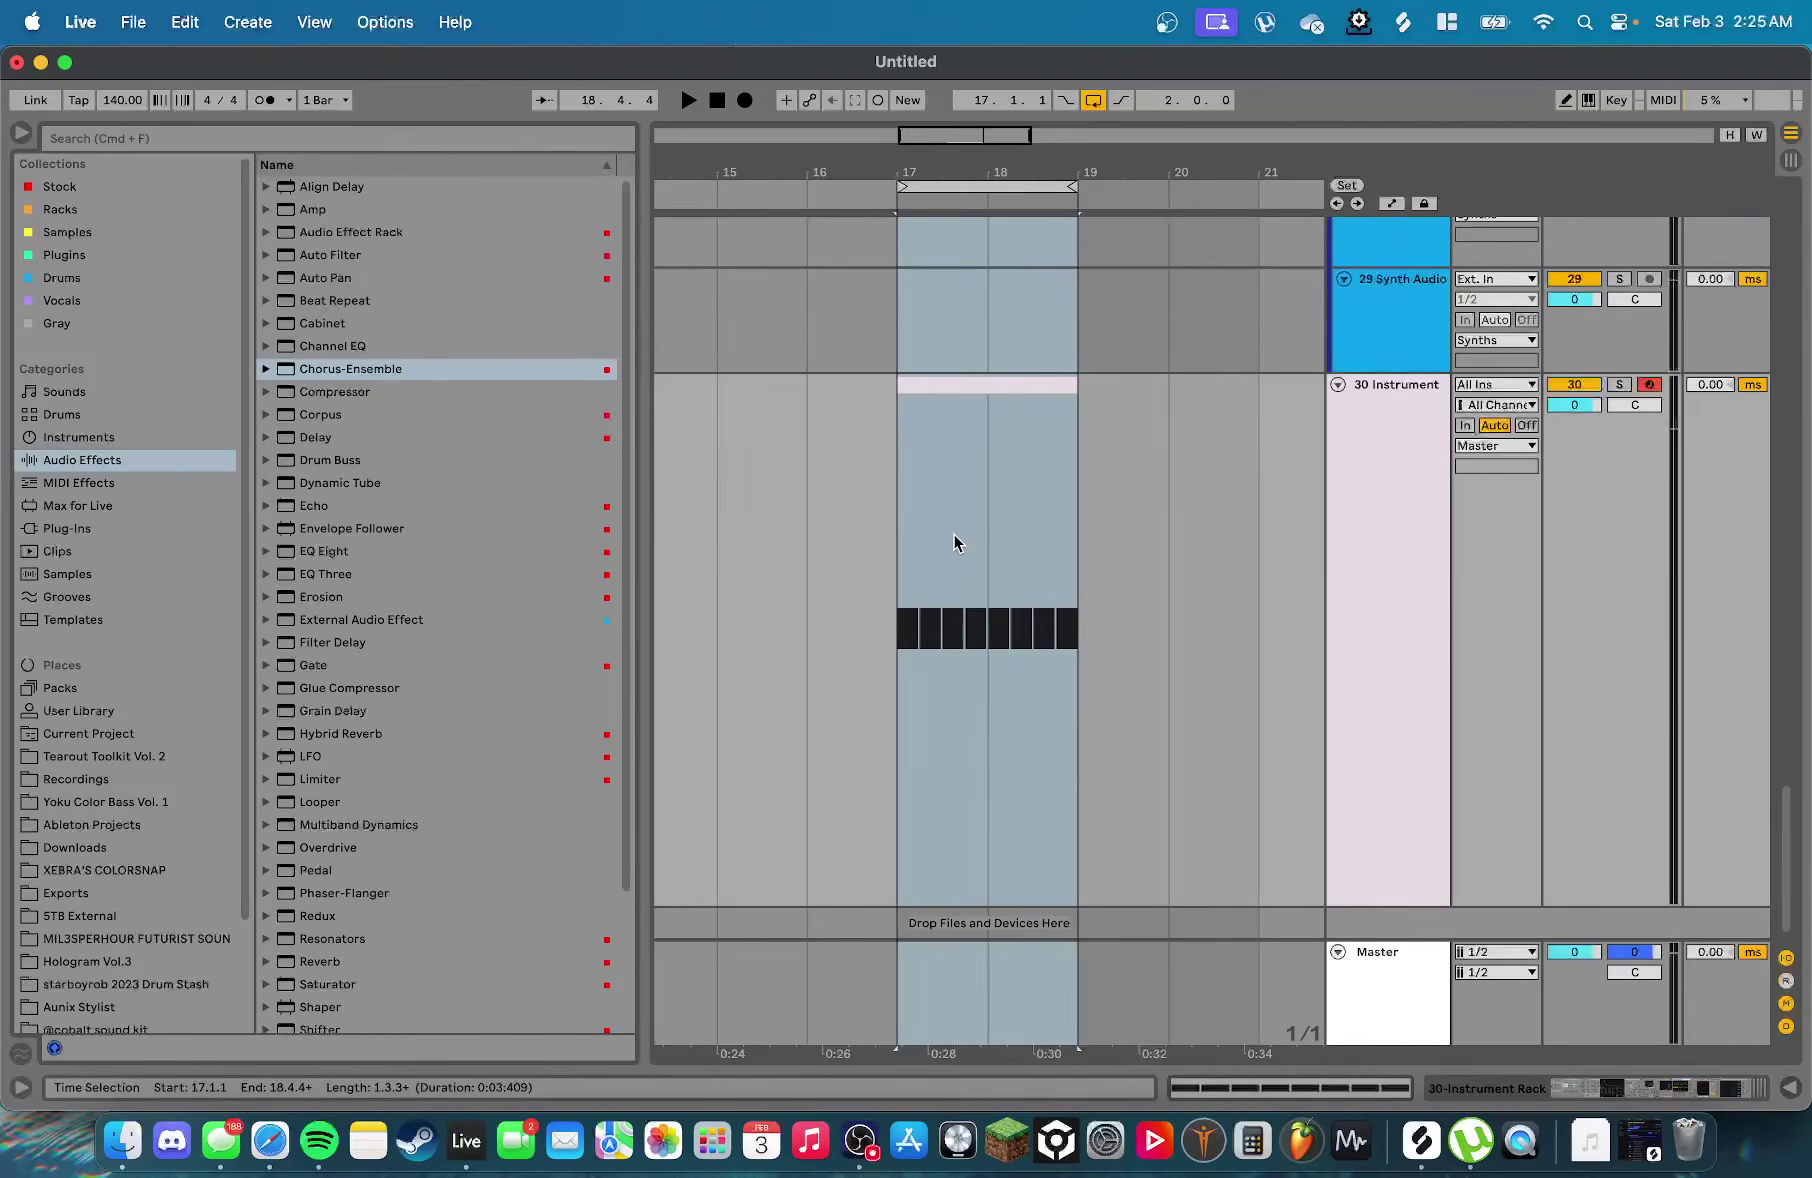
{"action": "scroll", "coordinate": [953, 542], "scroll_direction": "up", "scroll_amount": 5}
{"action": "scroll", "coordinate": [1072, 557], "scroll_direction": "down", "scroll_amount": 2}
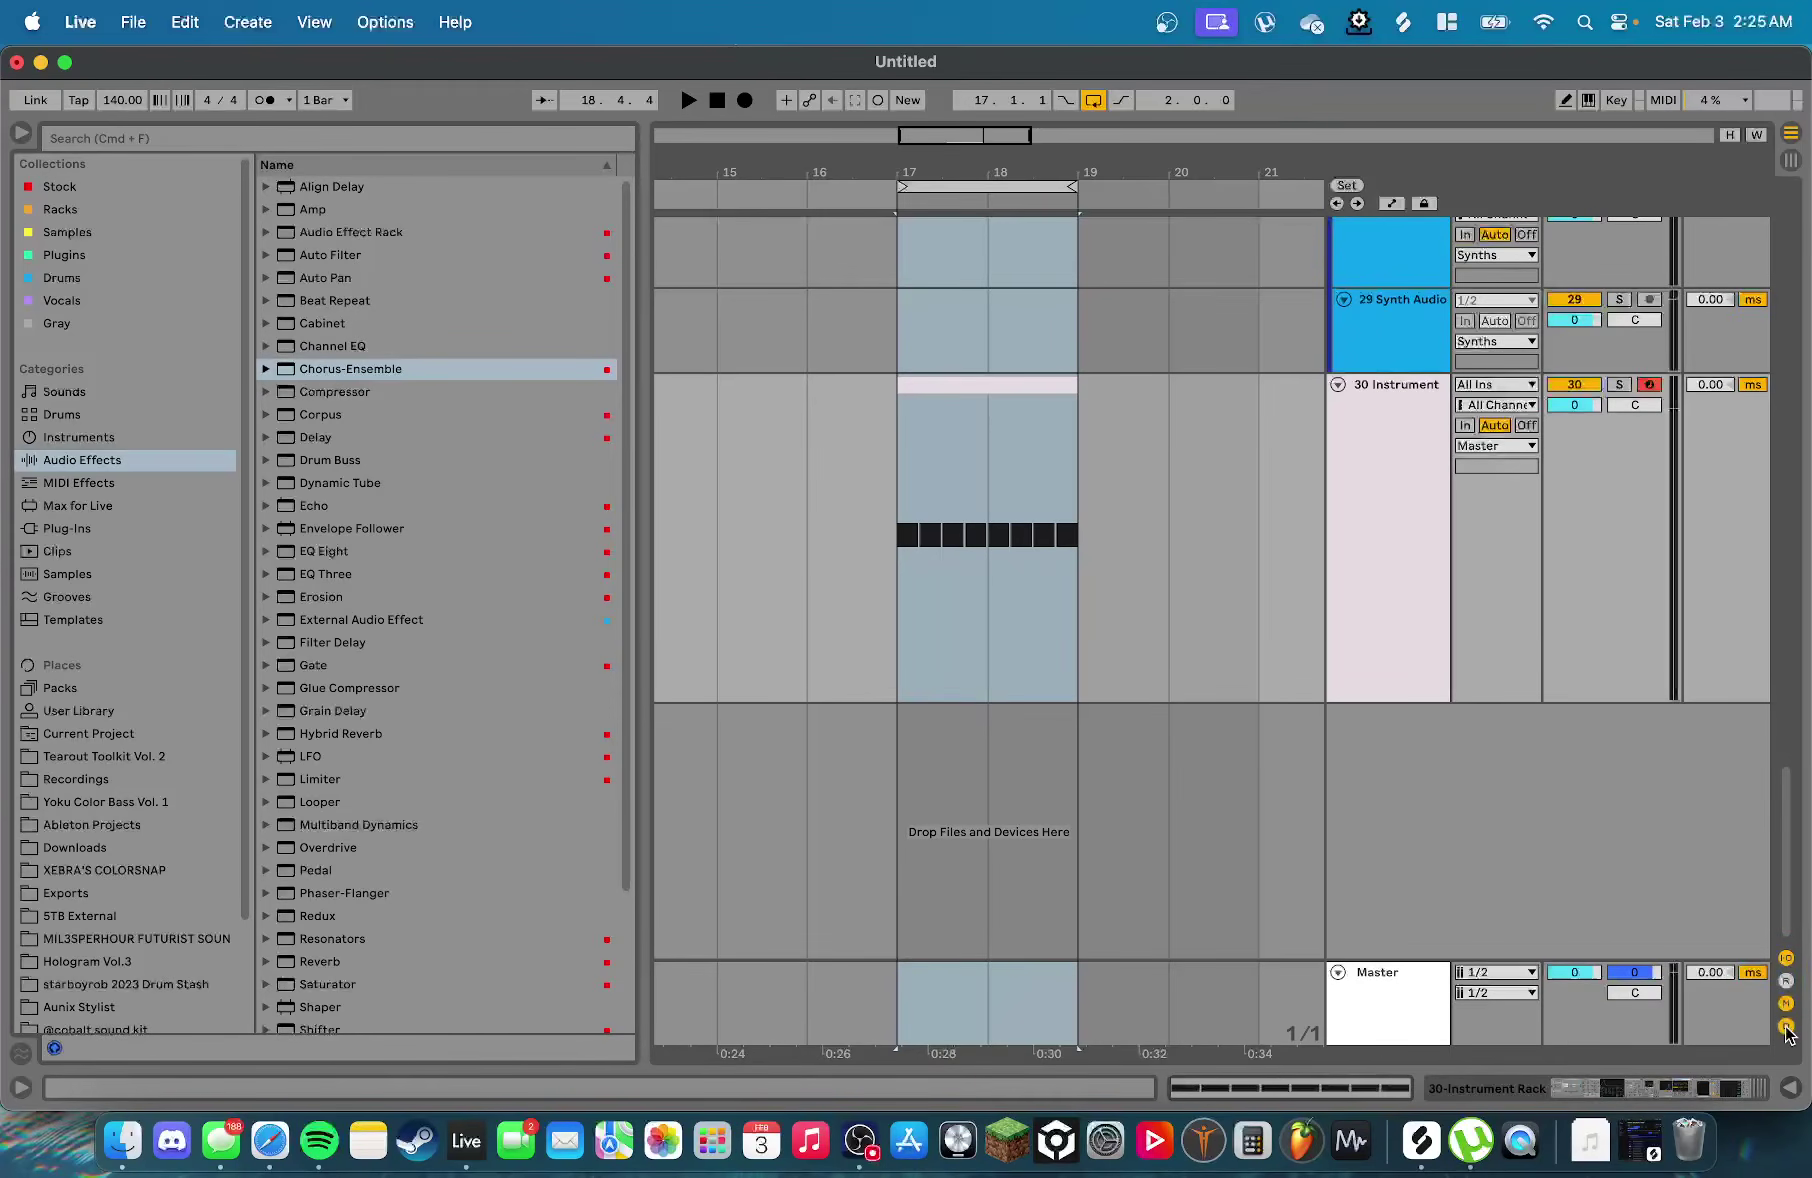
{"action": "left_click_drag", "start_coordinate": [1722, 388], "coordinate": [1722, 354]}
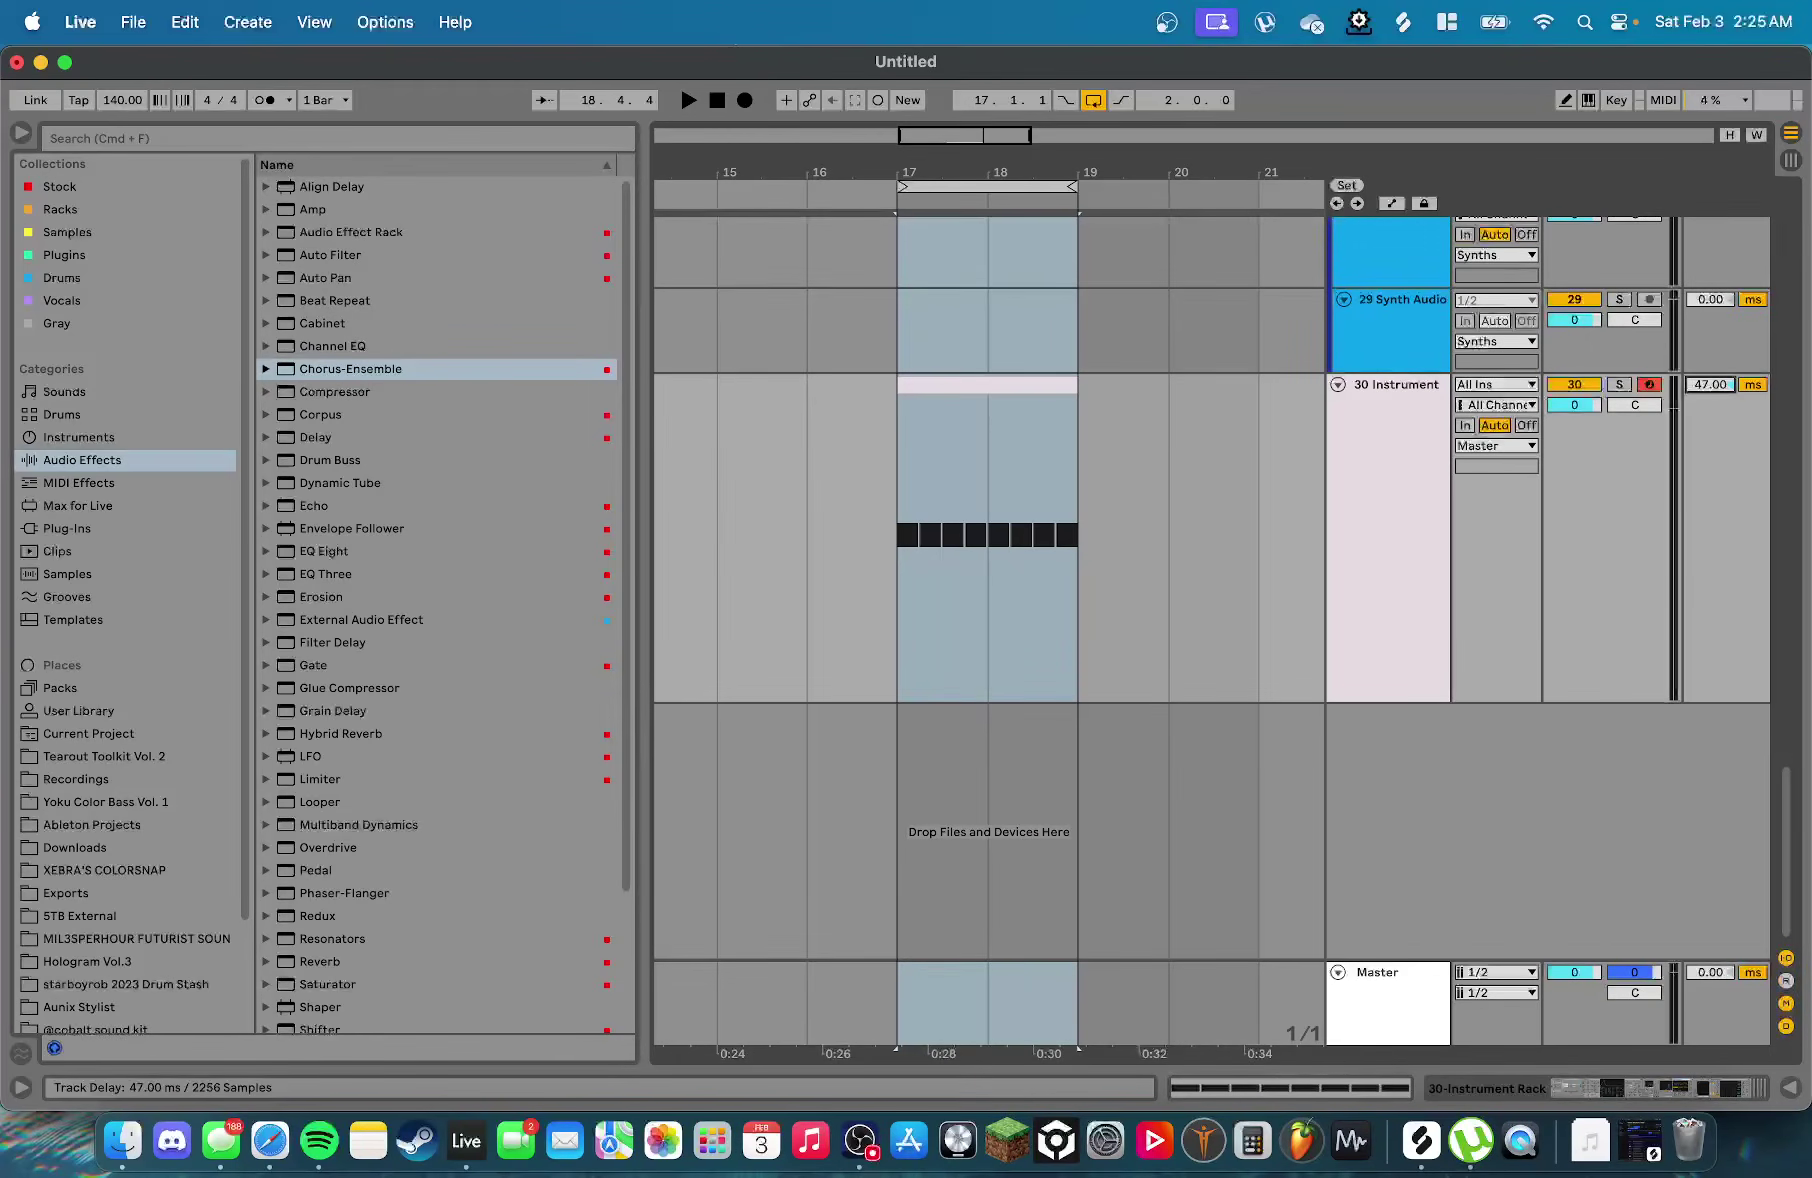
{"action": "key", "text": "space"}
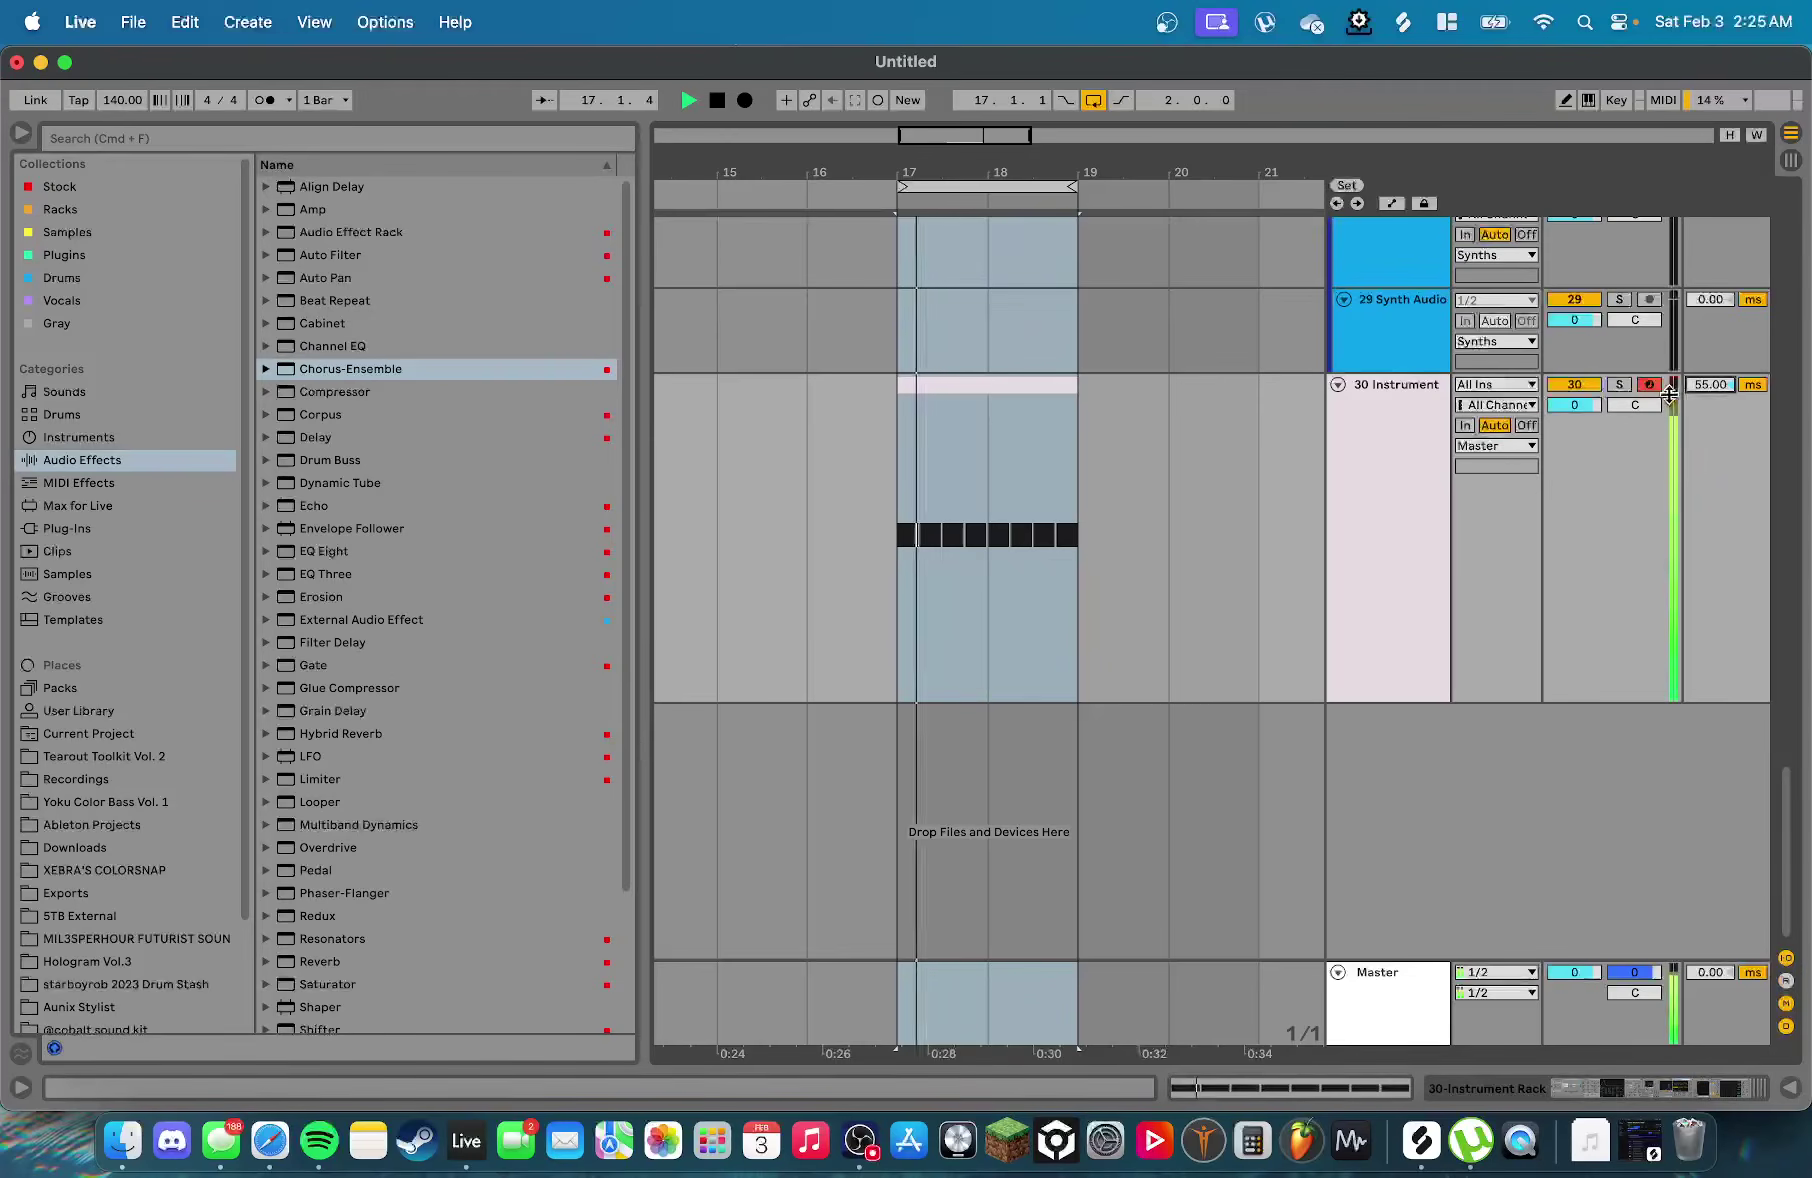
Try a Chorus-Ensemble rate of 1.92 Hz and amount of 70% on the 30 Instrument track, auditioning the loop
{"action": "double_click", "coordinate": [1384, 464]}
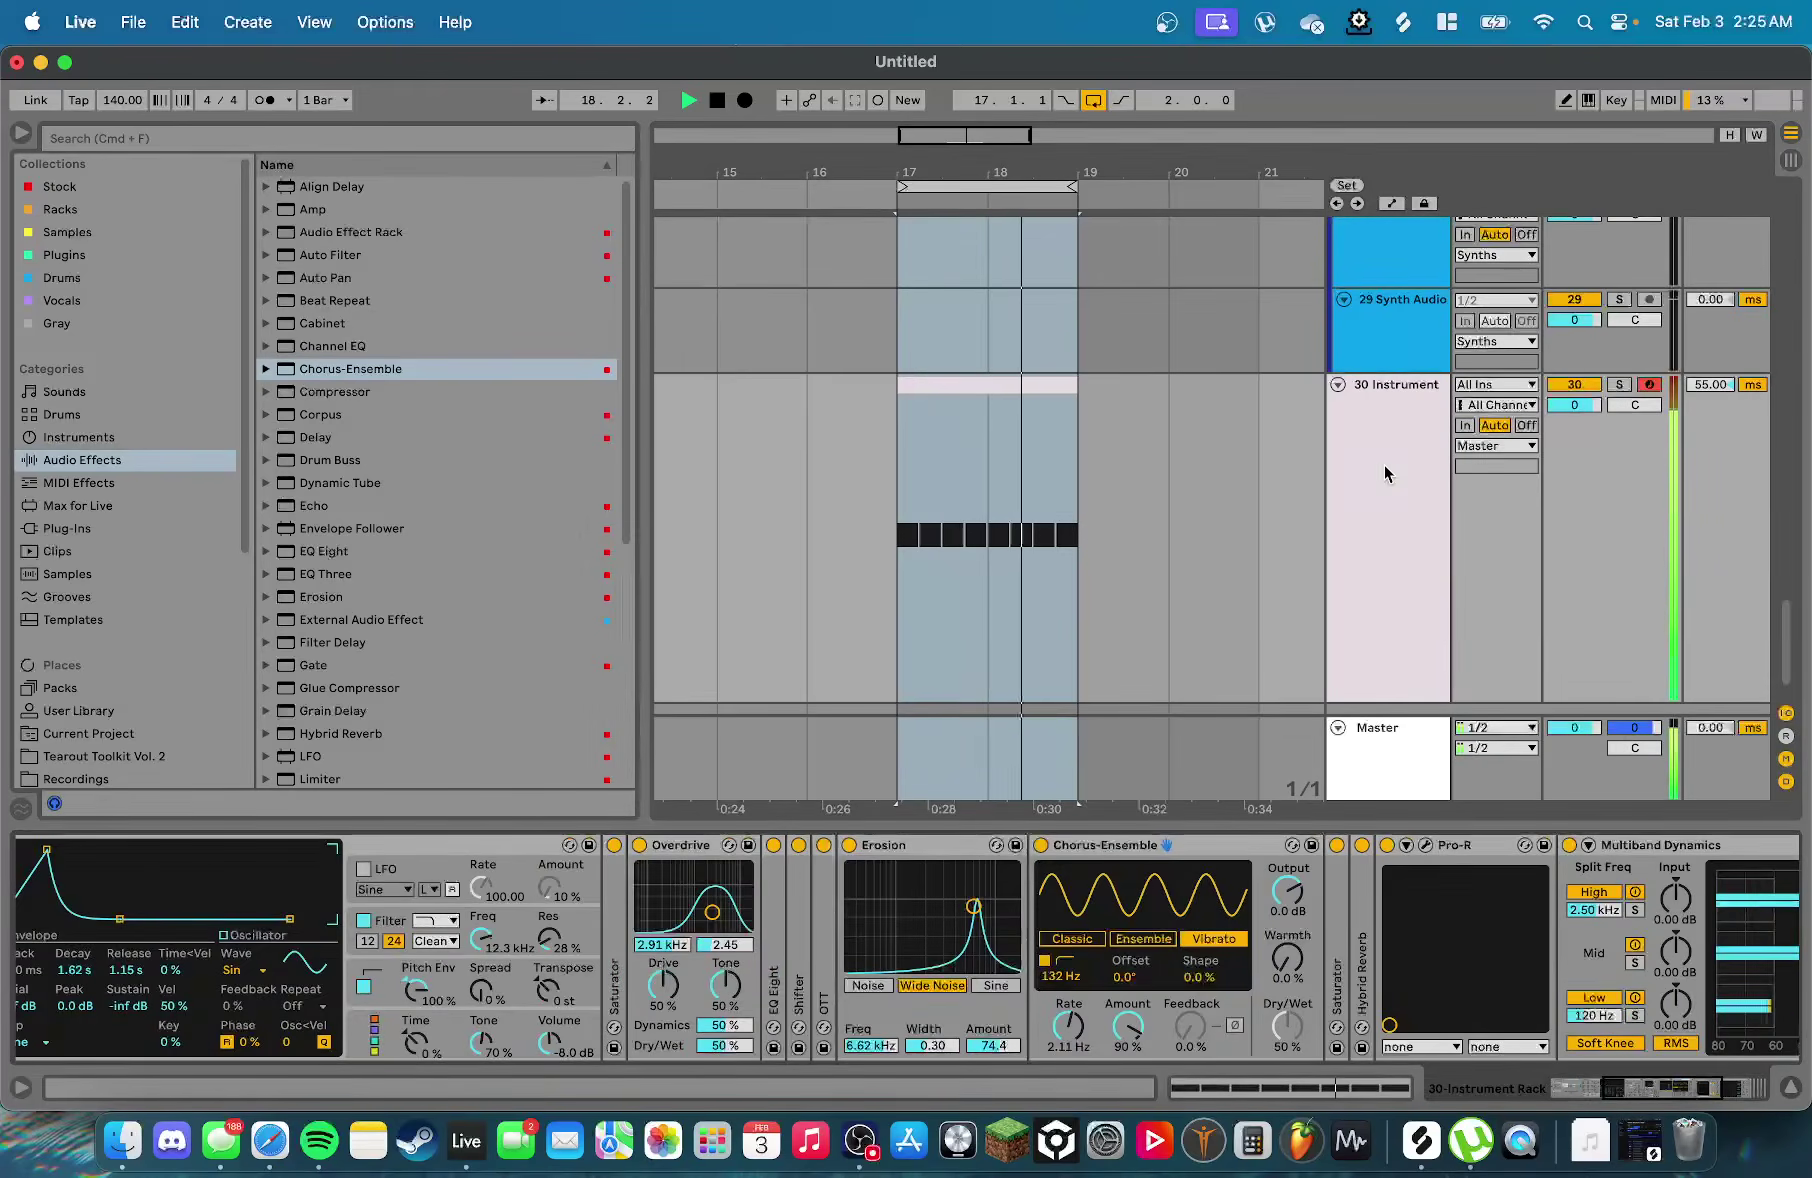
{"action": "key", "text": "space"}
{"action": "left_click", "coordinate": [1097, 848]}
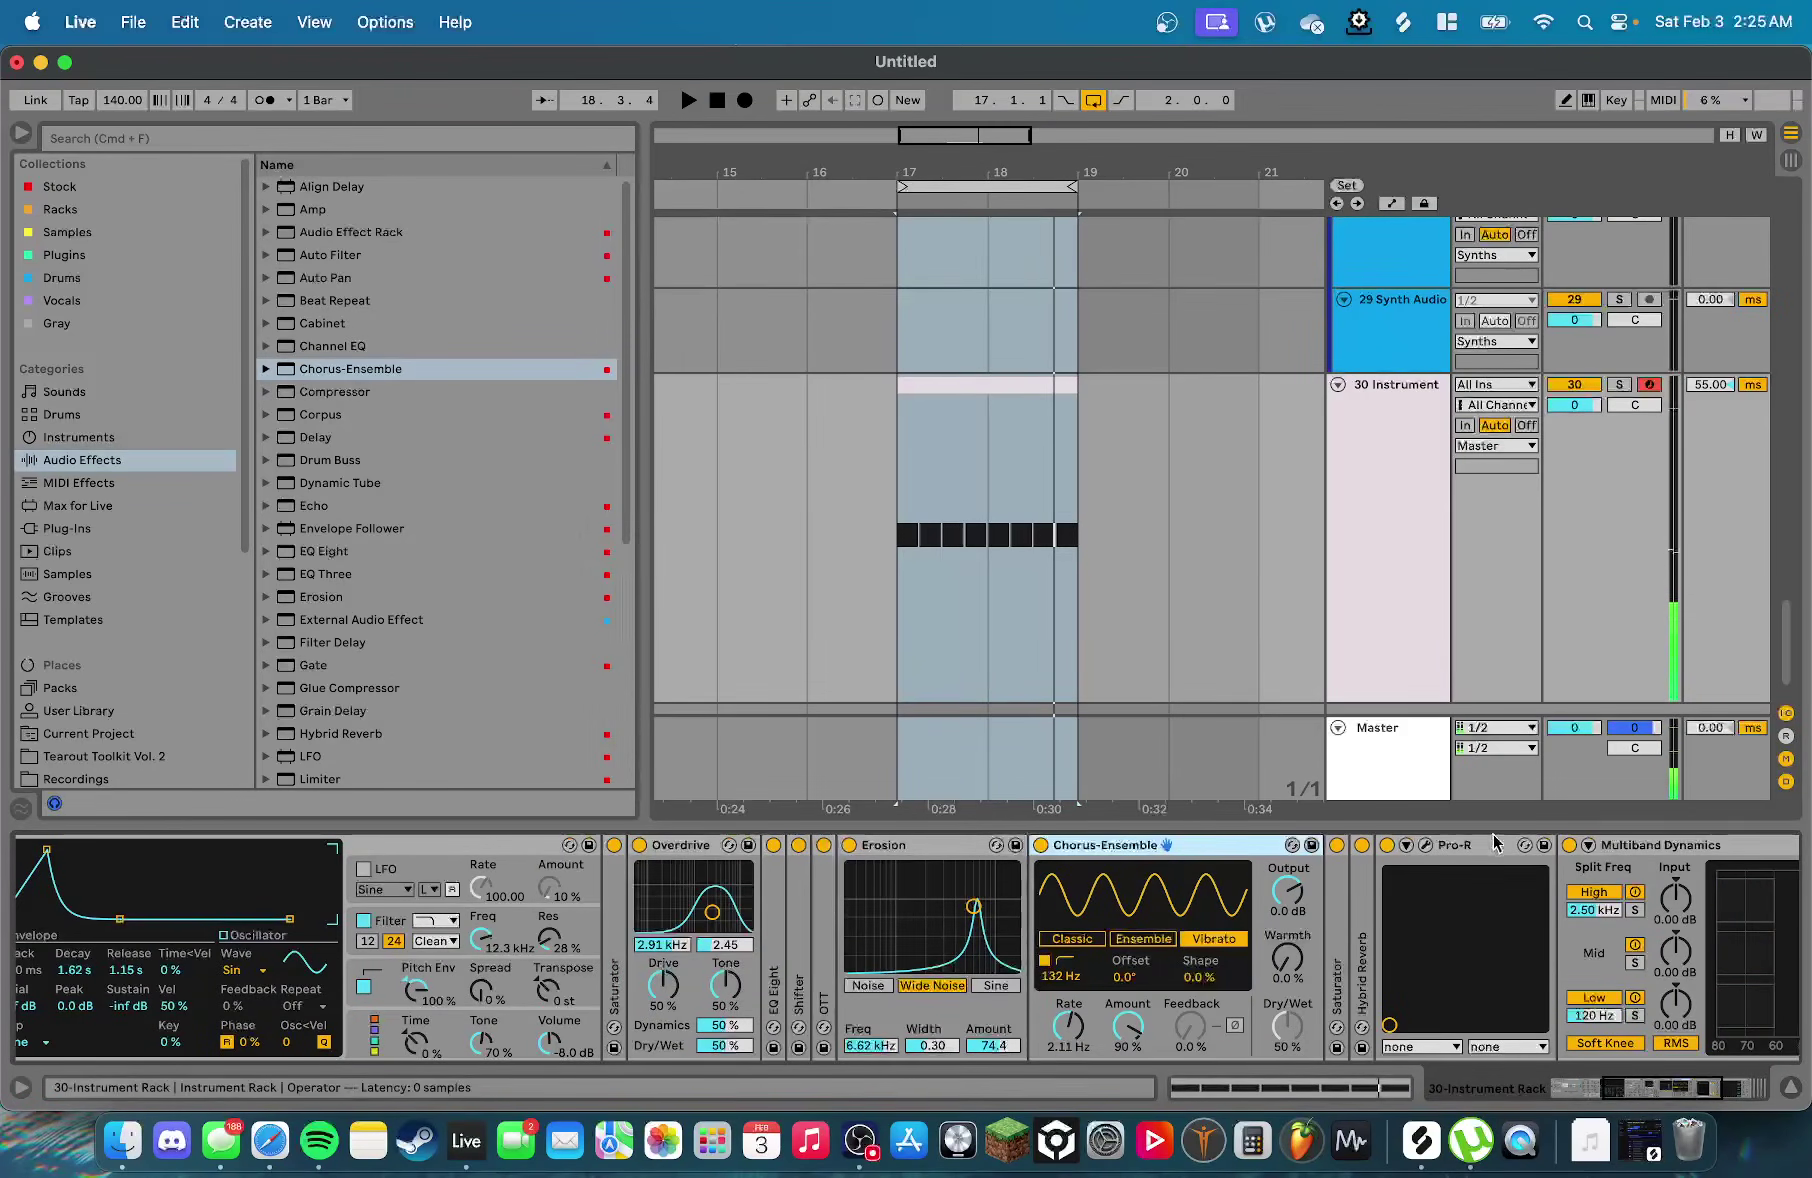
{"action": "left_click_drag", "start_coordinate": [1069, 1030], "coordinate": [1068, 1034]}
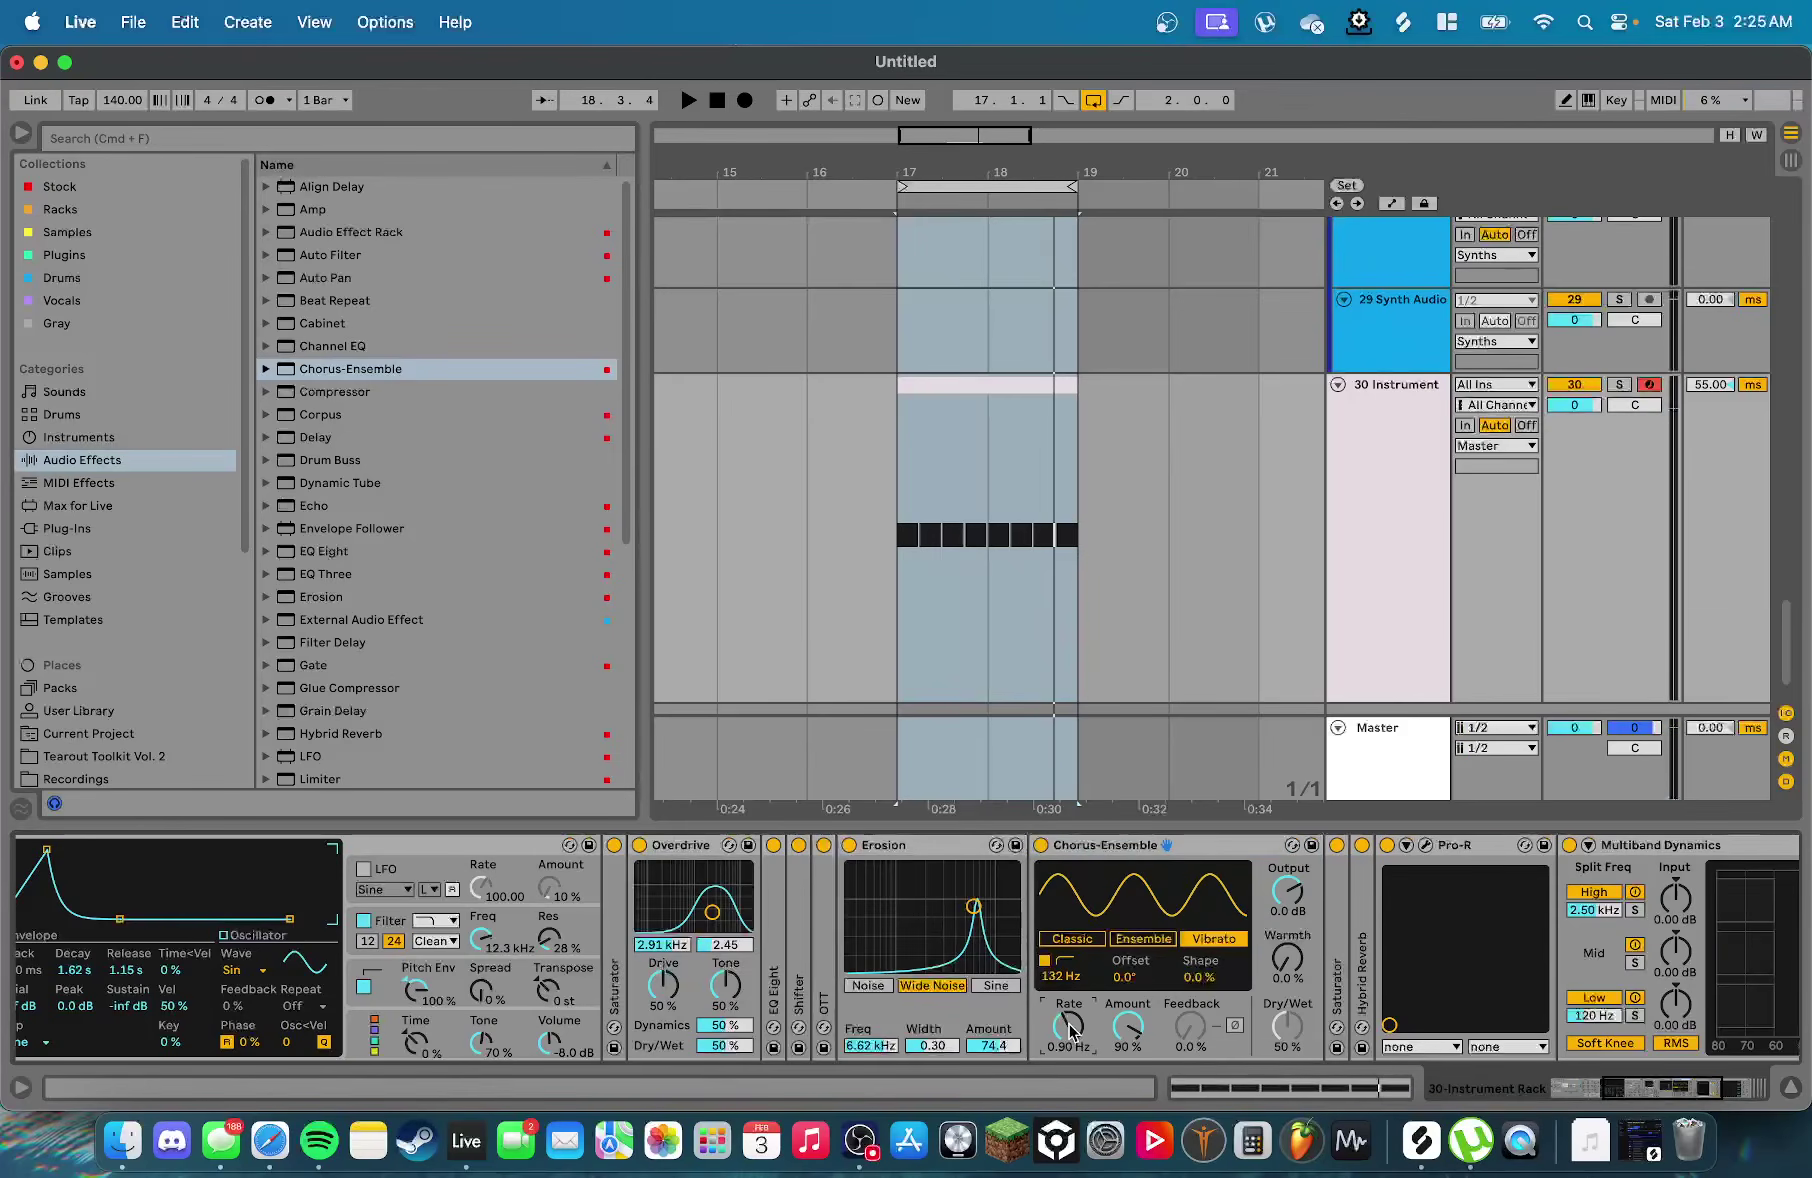
{"action": "key", "text": "space"}
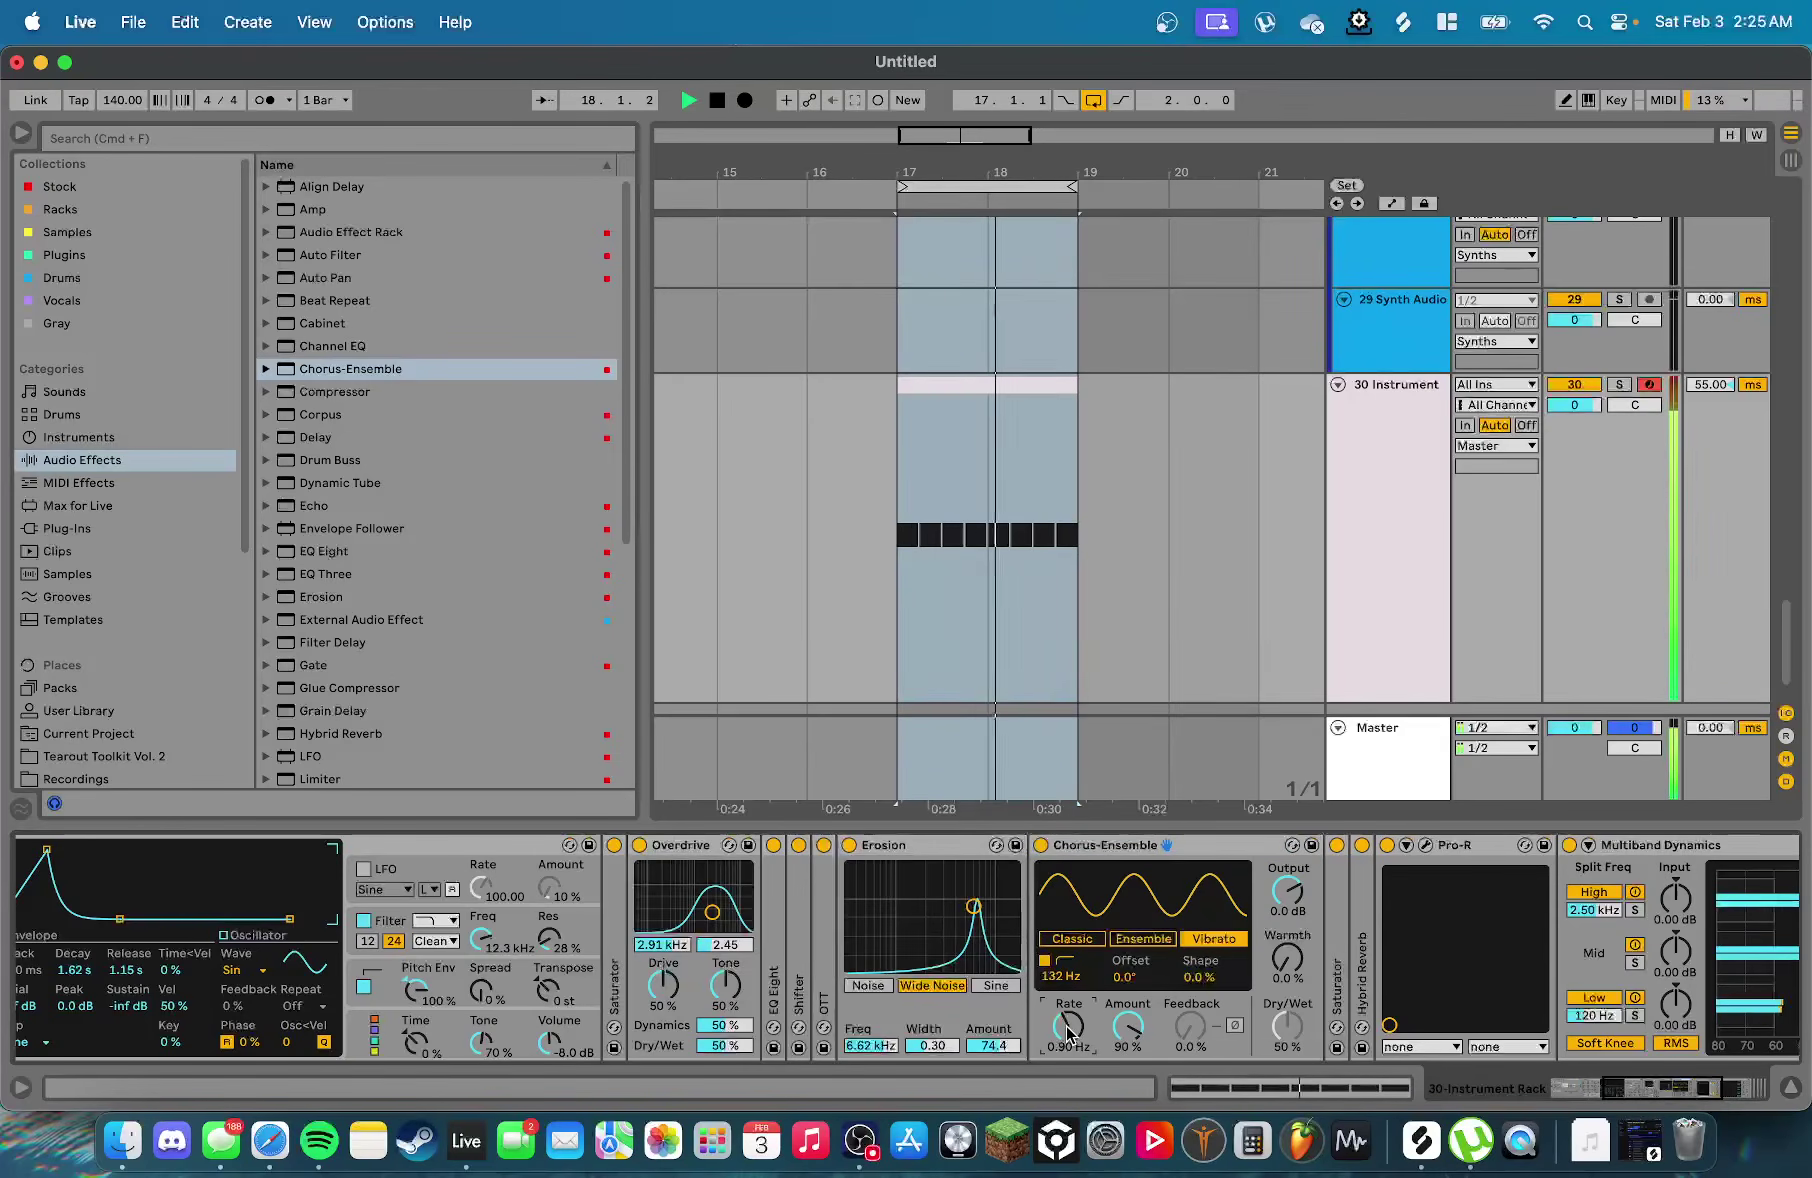
{"action": "mouse_move", "coordinate": [1068, 1034]}
{"action": "left_mouse_down"}
{"action": "mouse_move", "coordinate": [1068, 990]}
{"action": "mouse_move", "coordinate": [1068, 1035]}
{"action": "mouse_move", "coordinate": [1128, 1046]}
{"action": "mouse_move", "coordinate": [1068, 1008]}
{"action": "left_mouse_up"}
{"action": "key", "text": "space"}
Delete the Chorus-Ensemble effect from the 30 Instrument device chain and play the loop
{"action": "left_click", "coordinate": [1155, 845]}
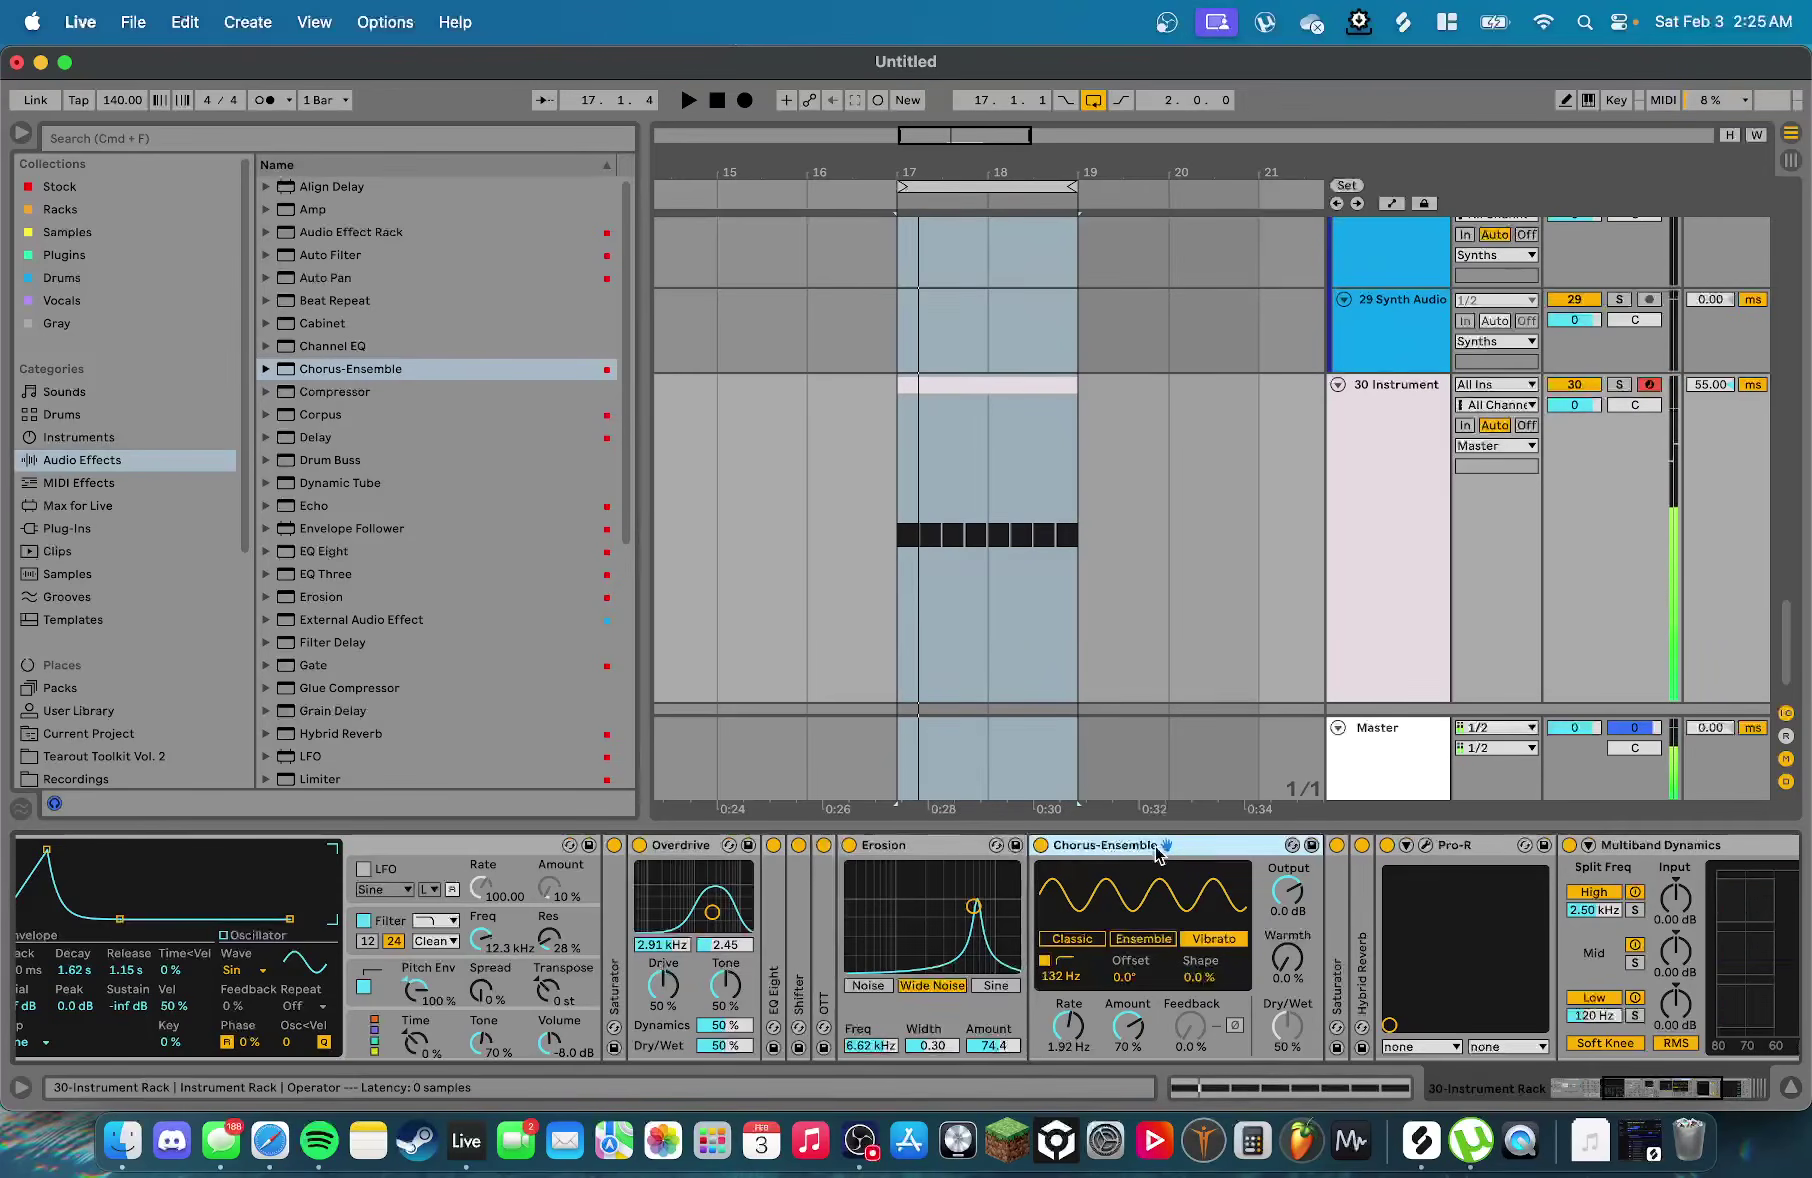
{"action": "key", "text": "Delete"}
{"action": "key", "text": "space"}
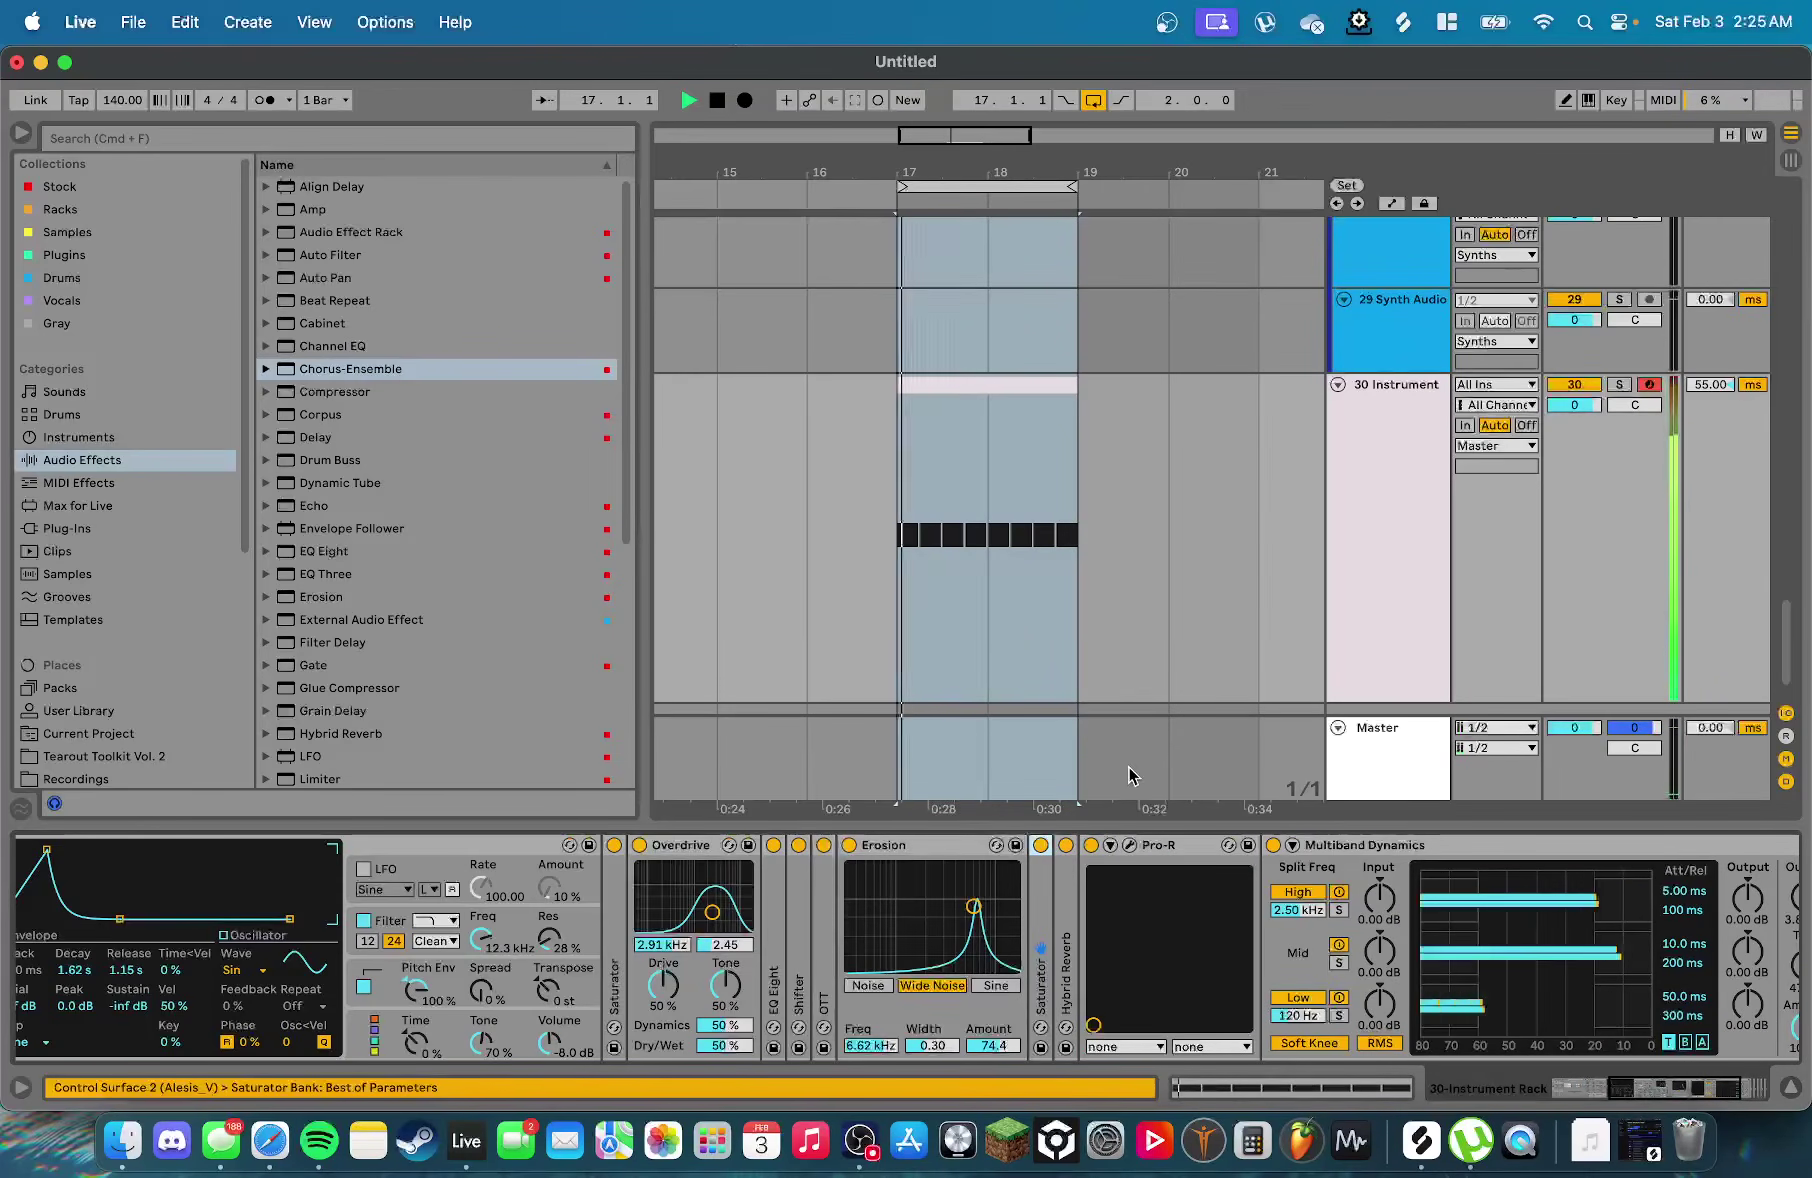
Open Serum from its chain in the Instrument Rack and expose its Noise Level as a configured device parameter
{"action": "scroll", "coordinate": [1100, 970], "scroll_direction": "left", "scroll_amount": 10}
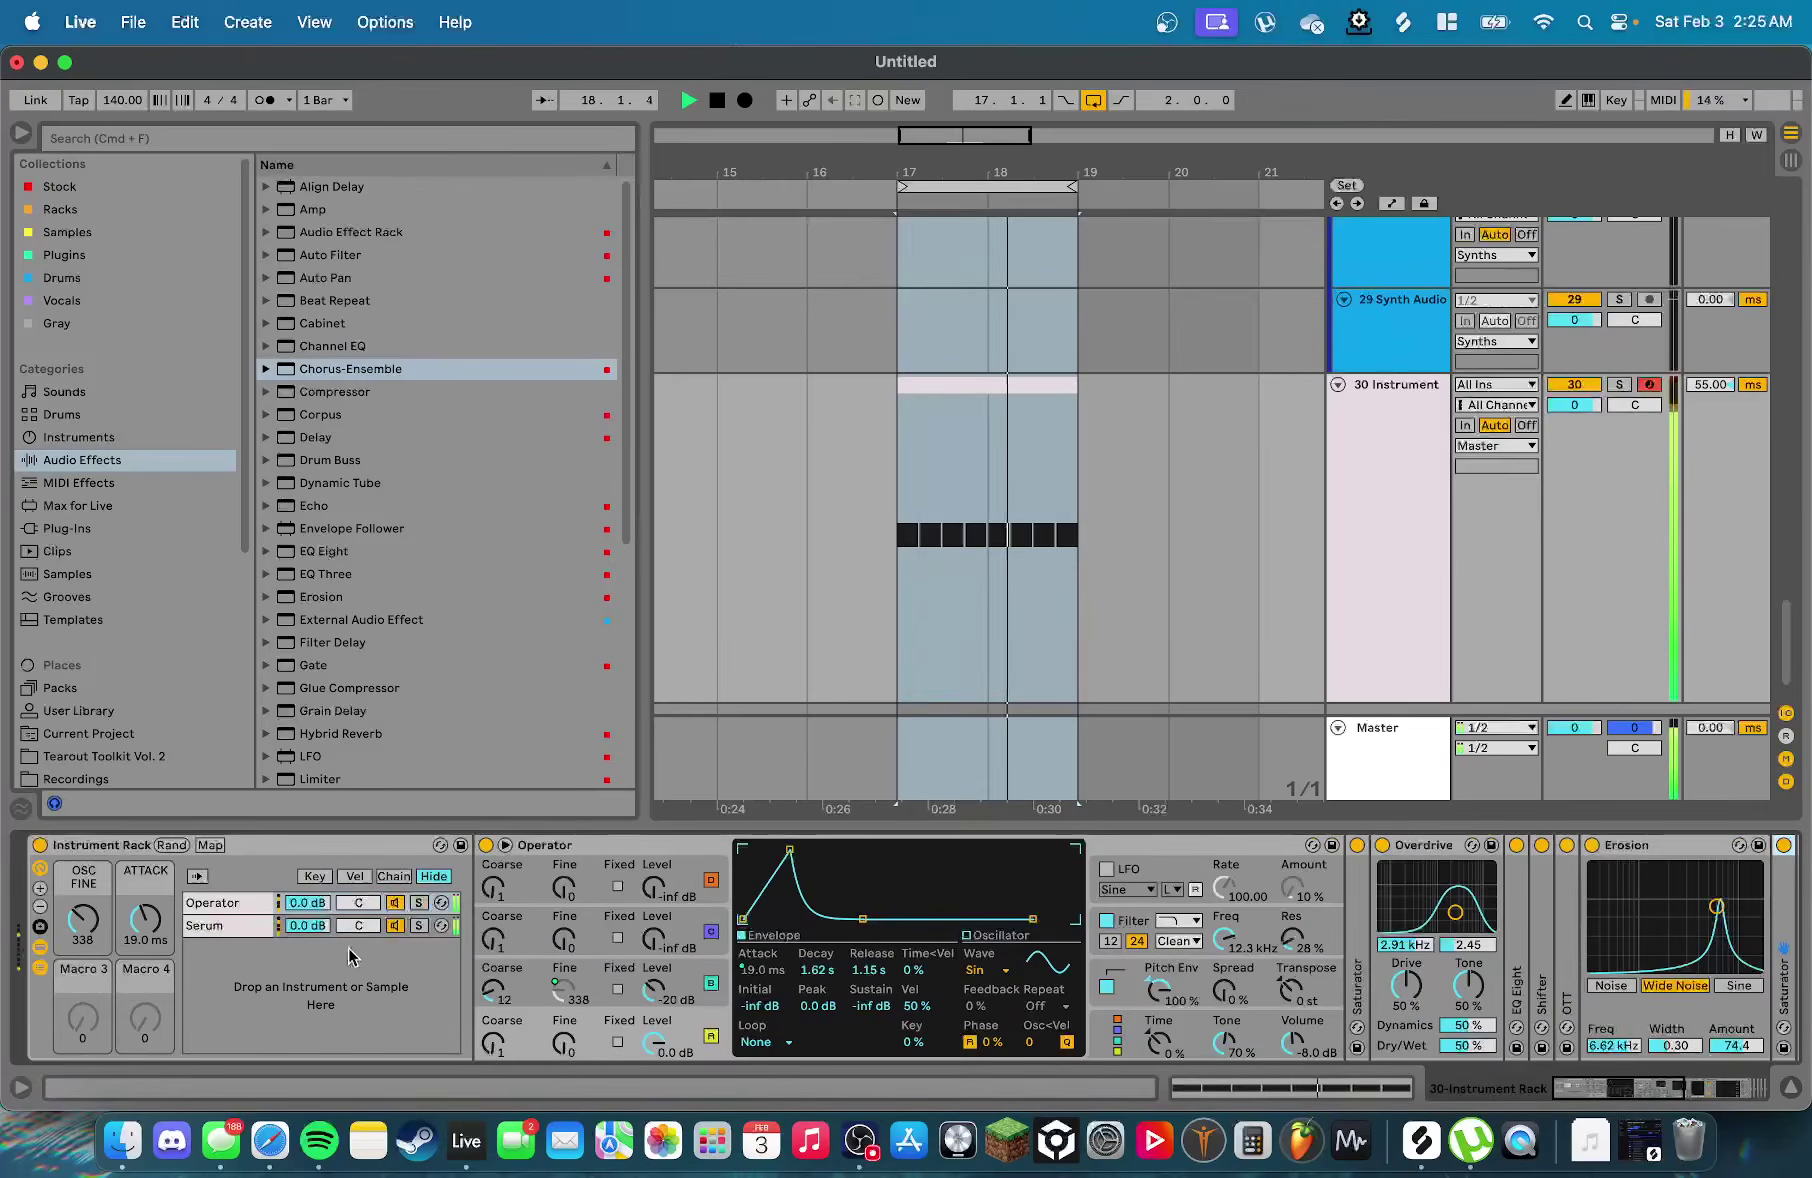
{"action": "left_click", "coordinate": [222, 925]}
{"action": "key", "text": "space"}
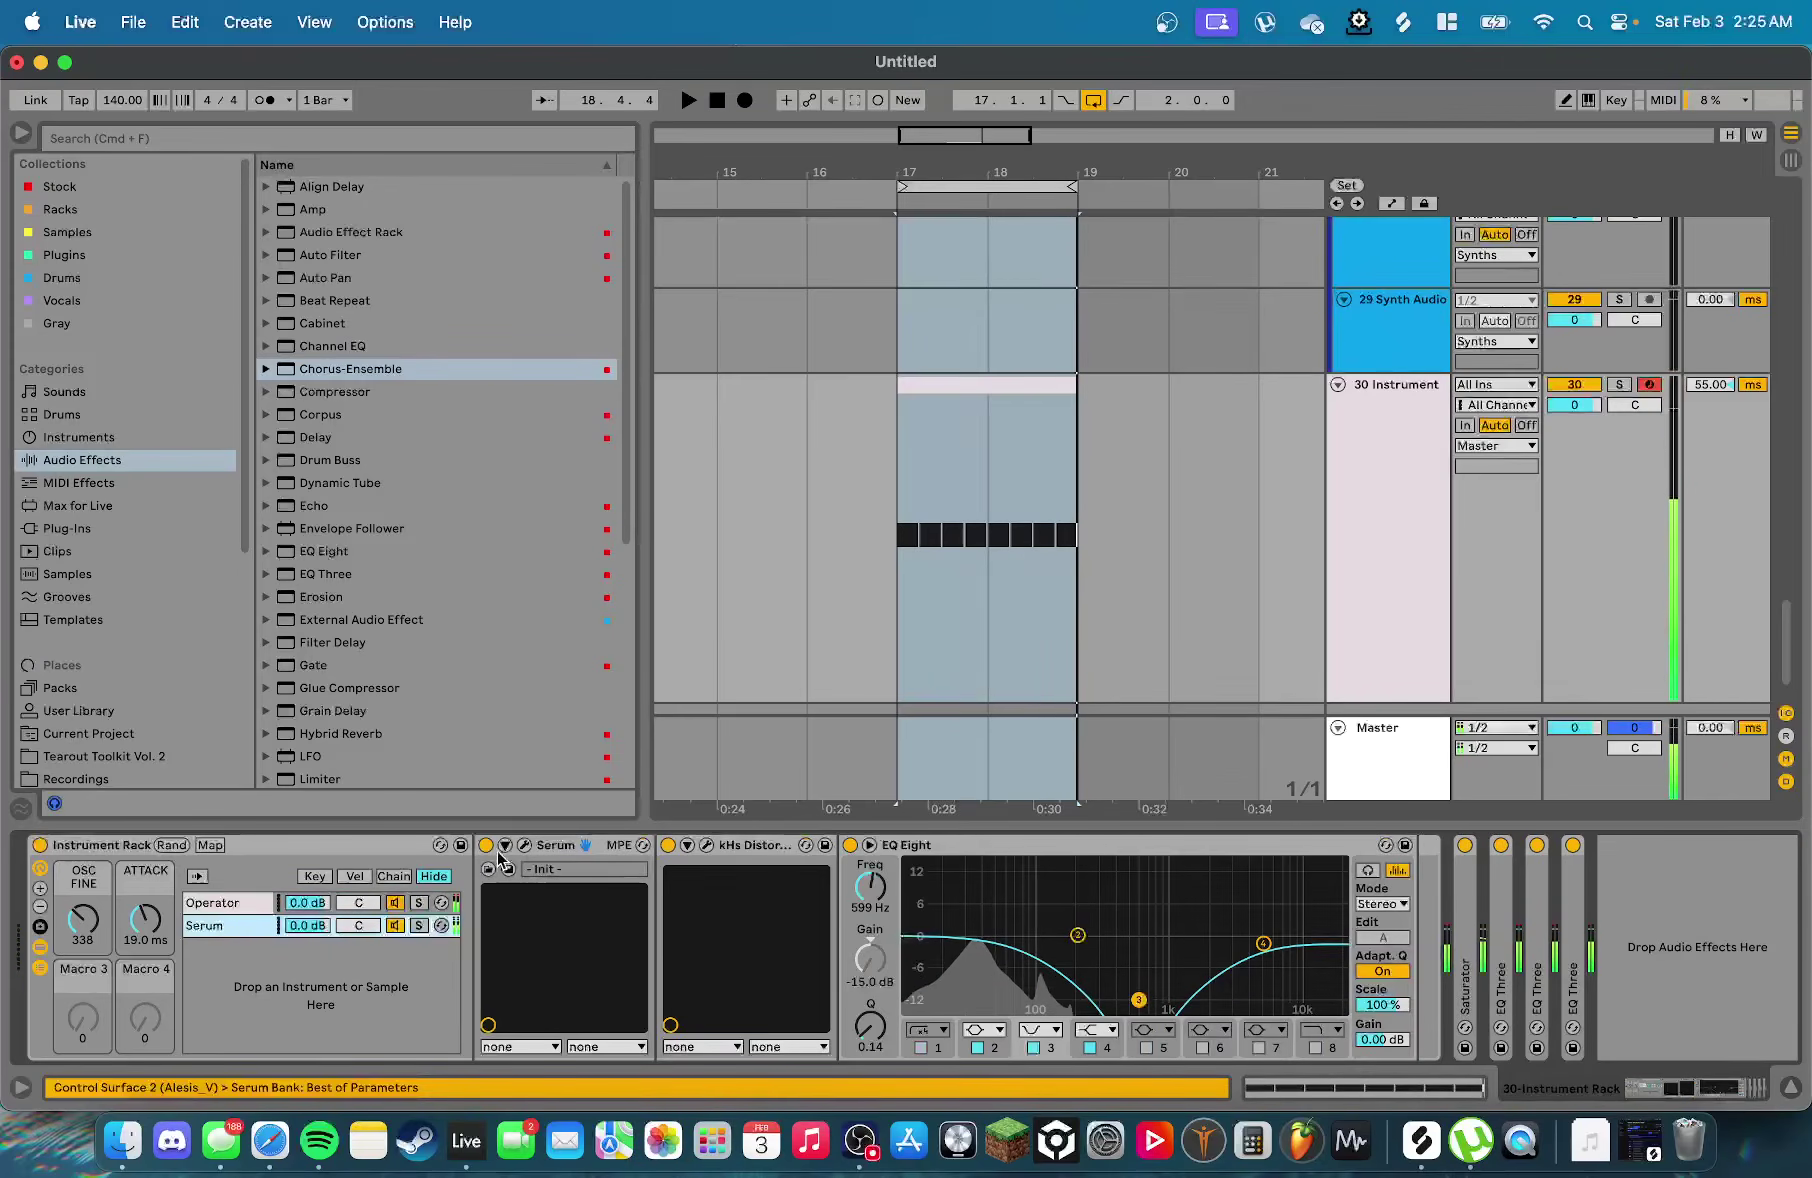
{"action": "left_click", "coordinate": [524, 846]}
{"action": "left_click", "coordinate": [207, 846]}
{"action": "left_click_drag", "start_coordinate": [675, 118], "coordinate": [1101, 116]}
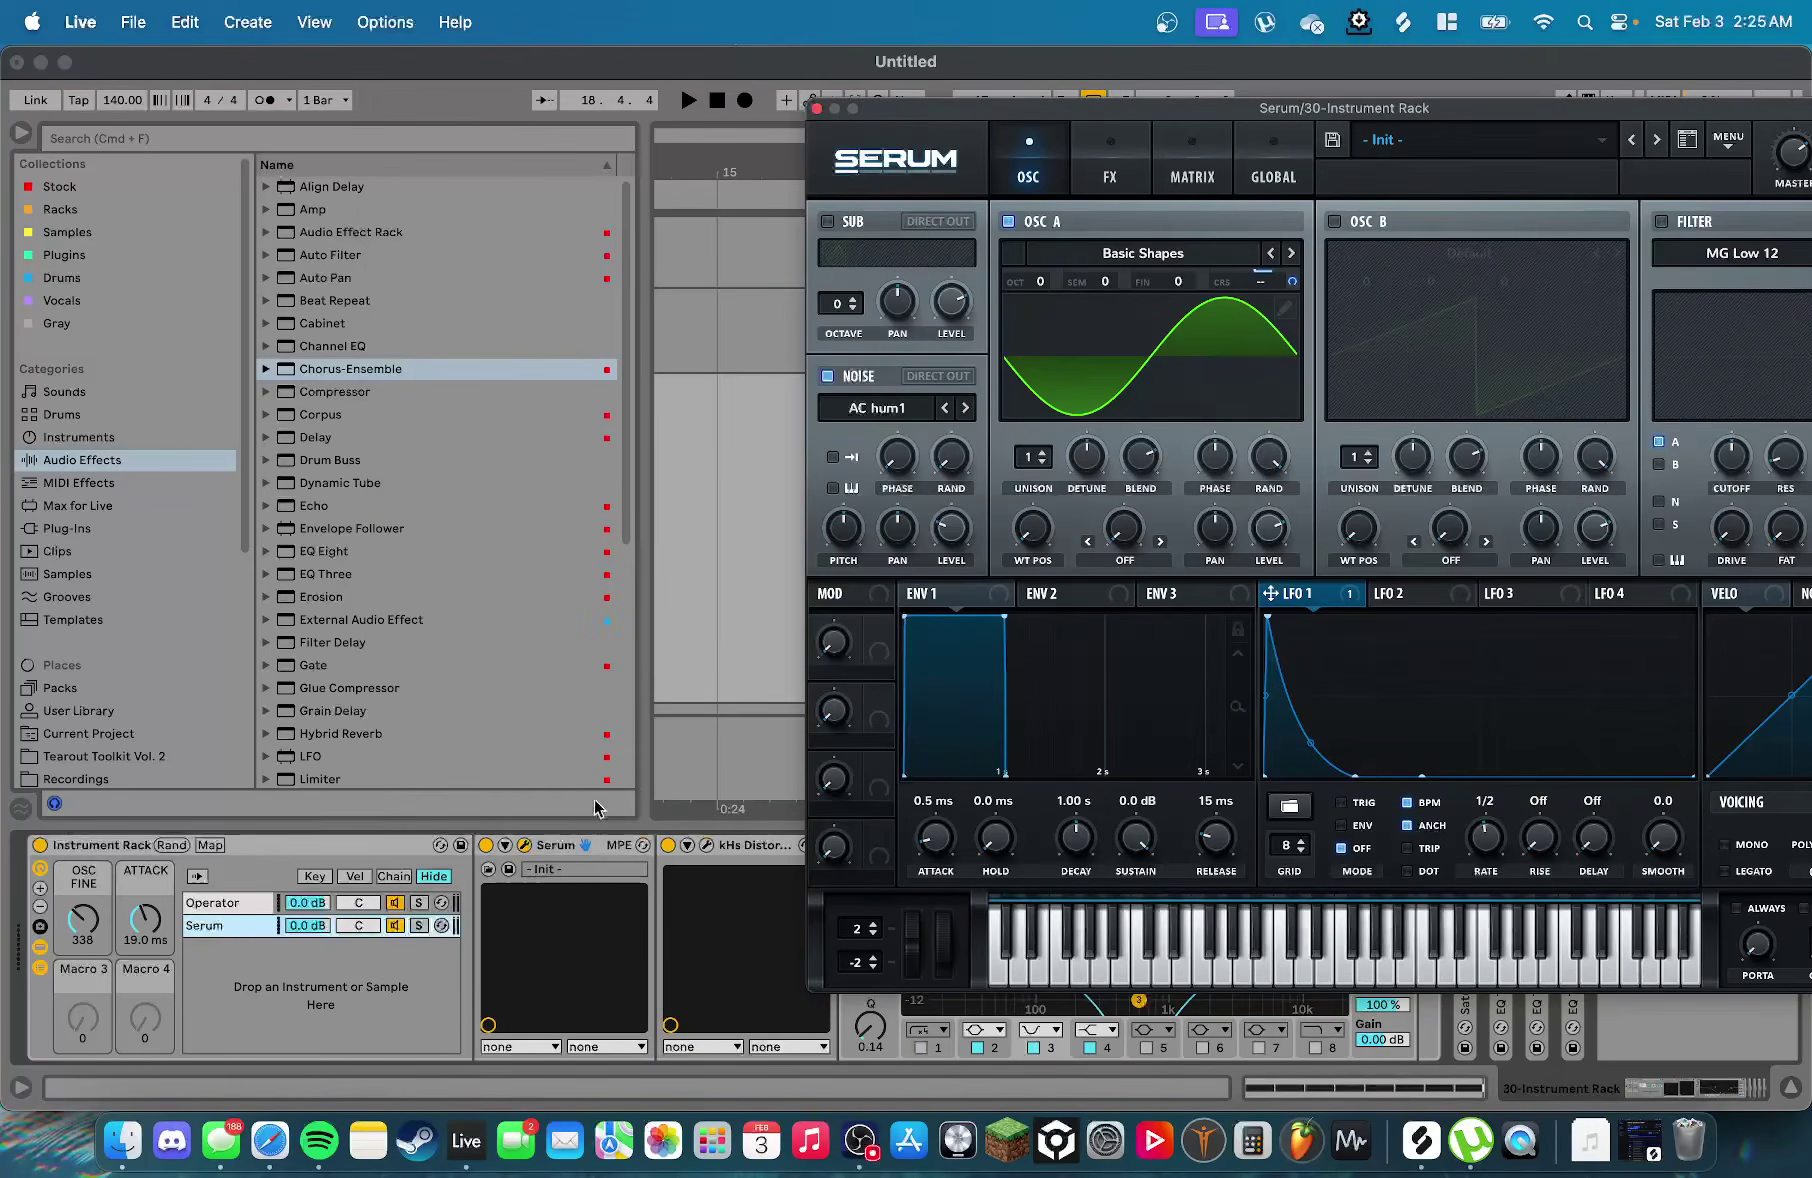
{"action": "left_click", "coordinate": [508, 851]}
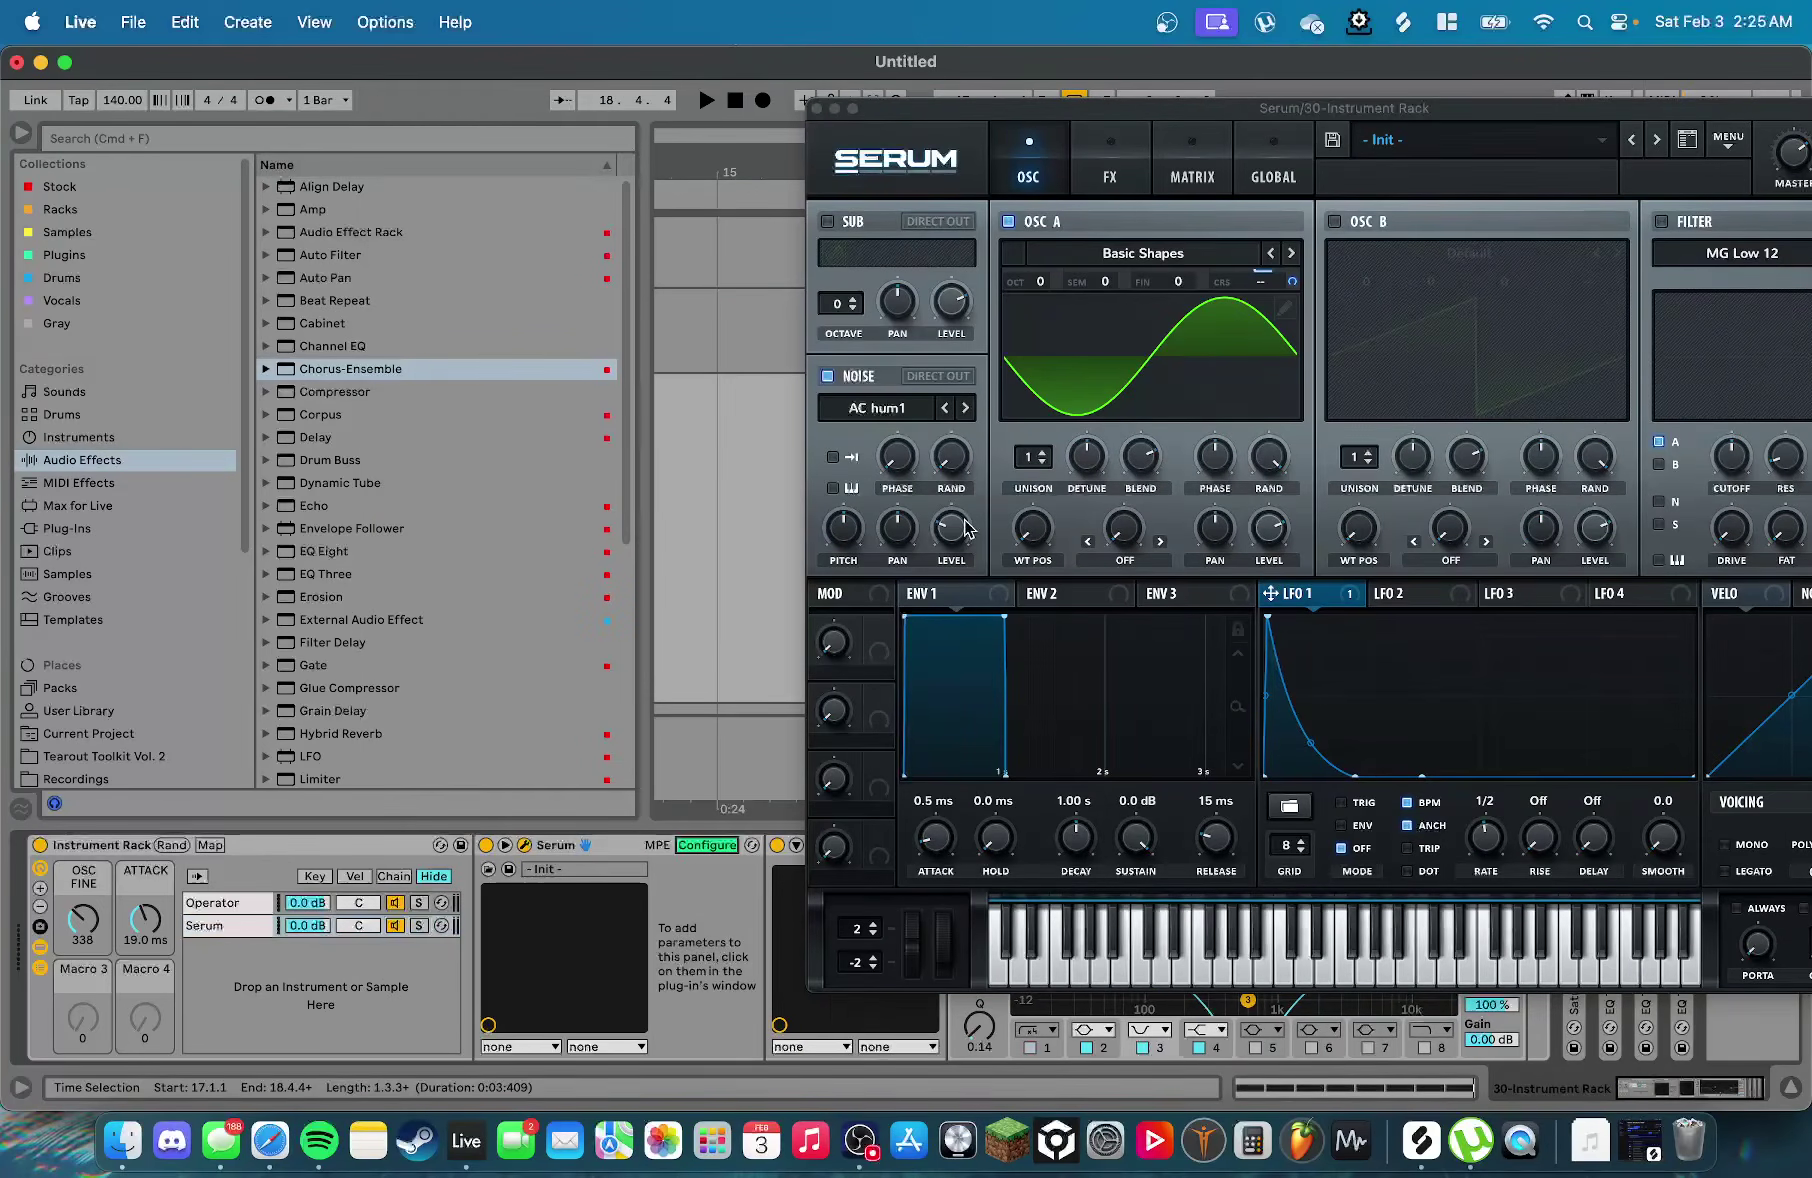
{"action": "left_click", "coordinate": [966, 530]}
{"action": "left_click", "coordinate": [703, 850]}
Map Serum's Noise Level to Macro 3 of the Instrument Rack
{"action": "left_click", "coordinate": [210, 845]}
{"action": "left_click", "coordinate": [83, 1040]}
{"action": "left_click", "coordinate": [211, 846]}
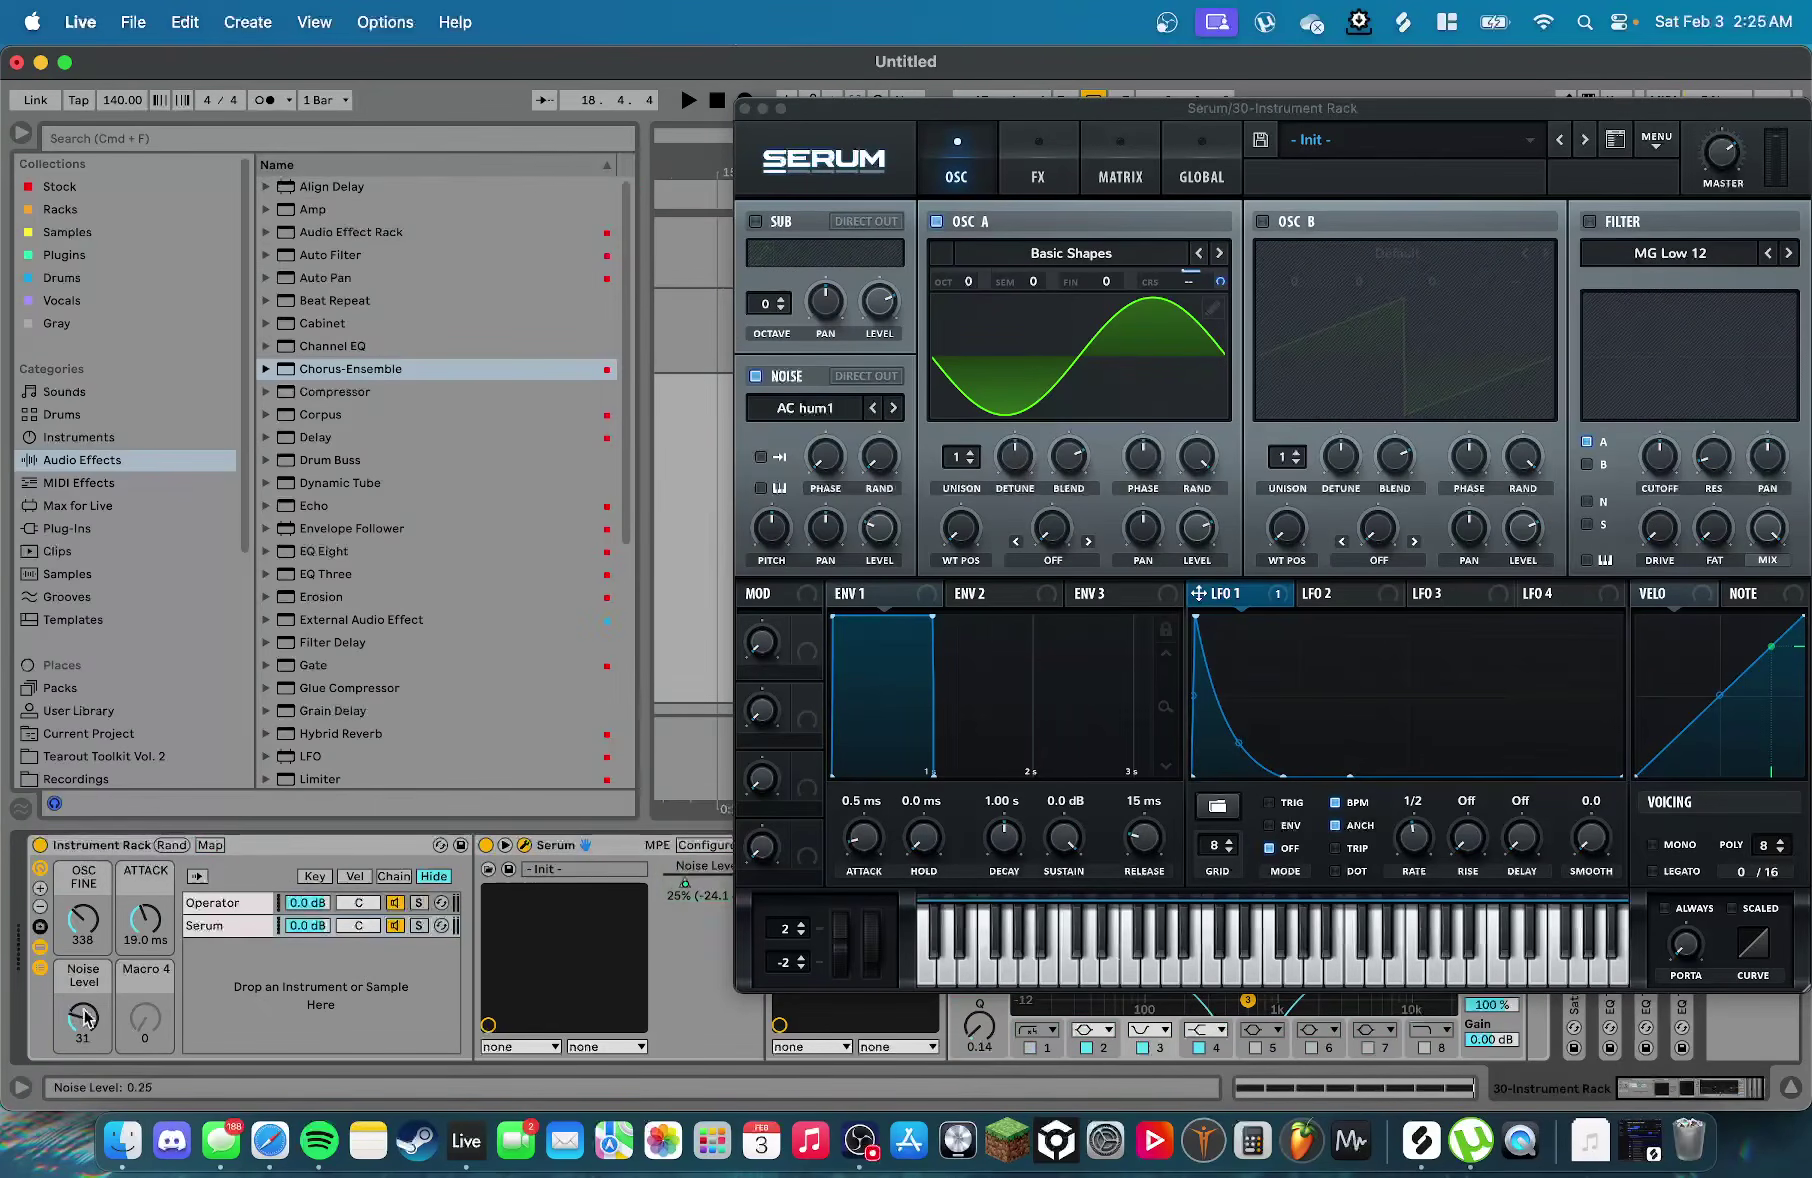
Set the Noise Level macro to 0 while auditioning the loop and close the Serum window
{"action": "key", "text": "space"}
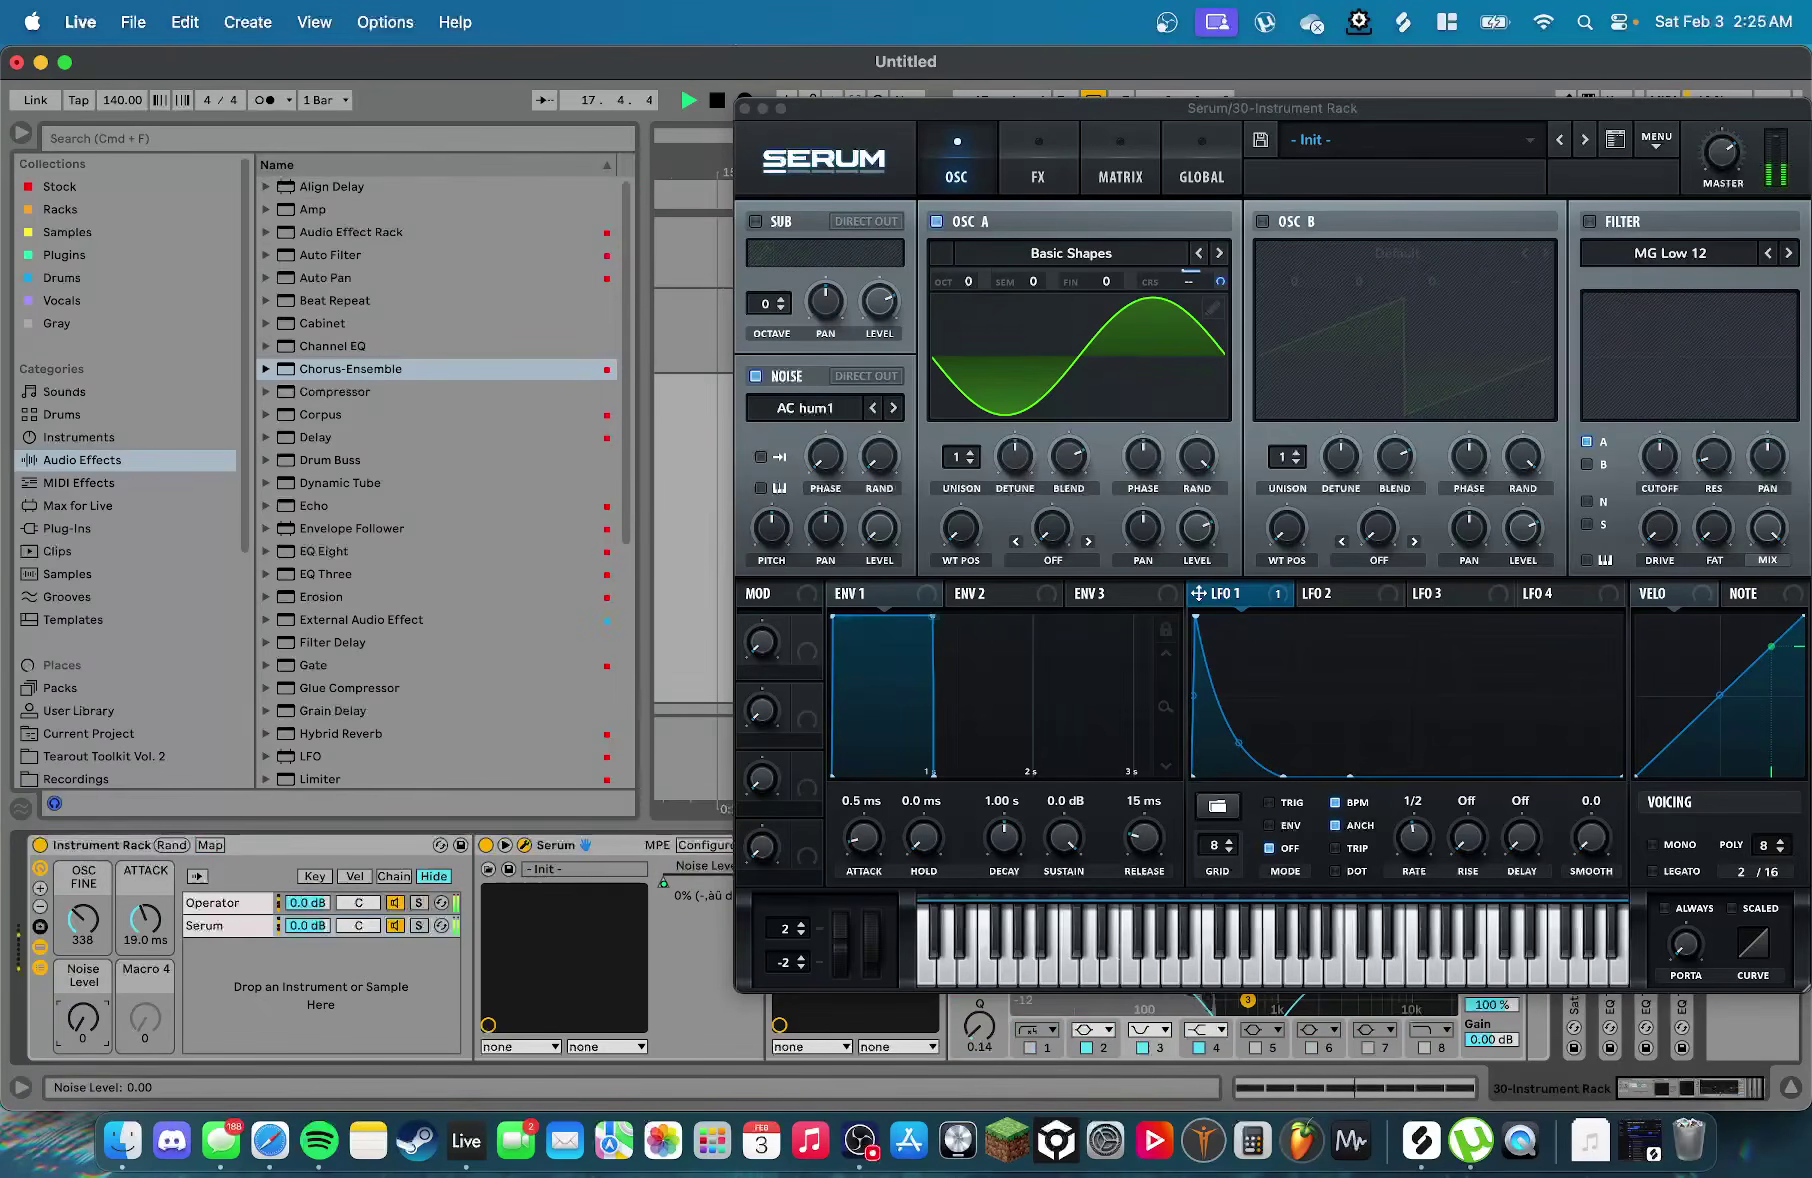
{"action": "key", "text": "space"}
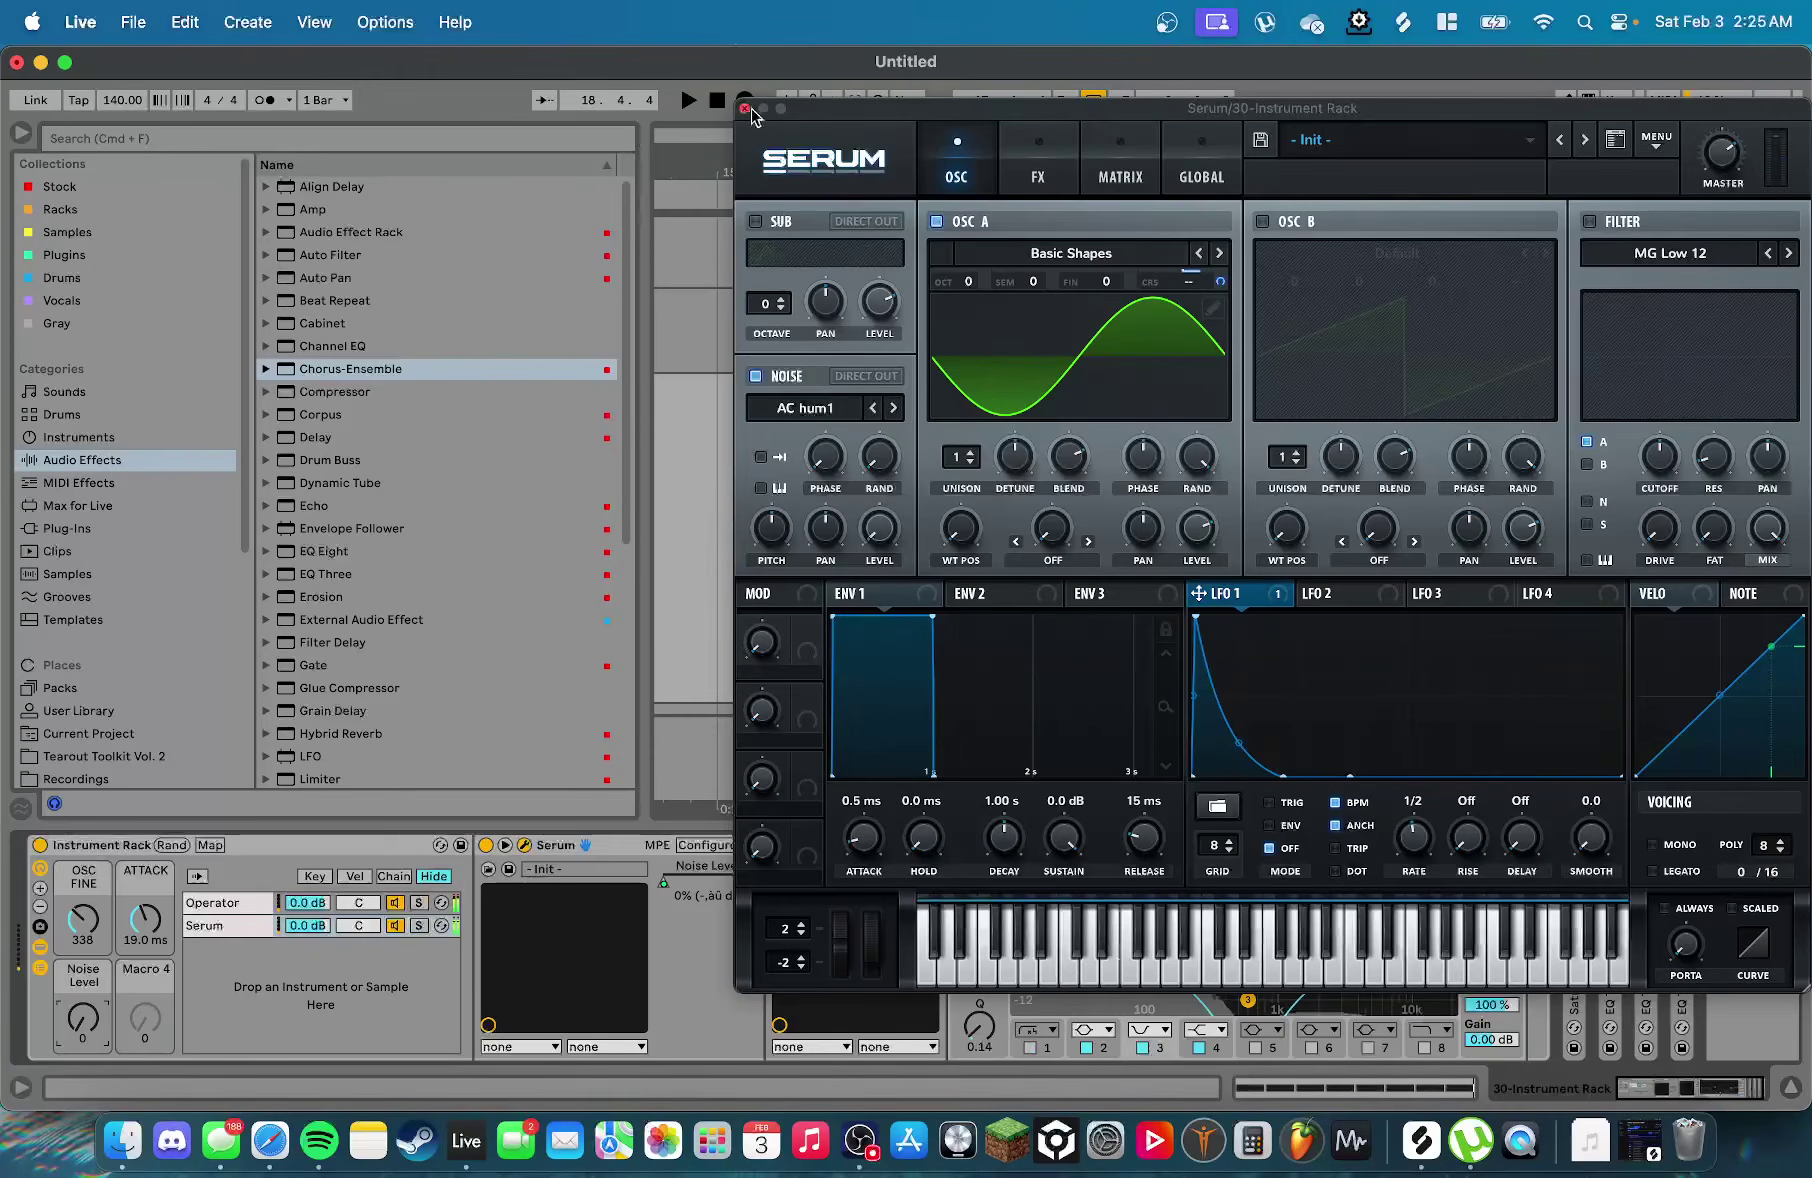
{"action": "left_click_drag", "start_coordinate": [87, 1027], "coordinate": [87, 960]}
{"action": "key", "text": "space"}
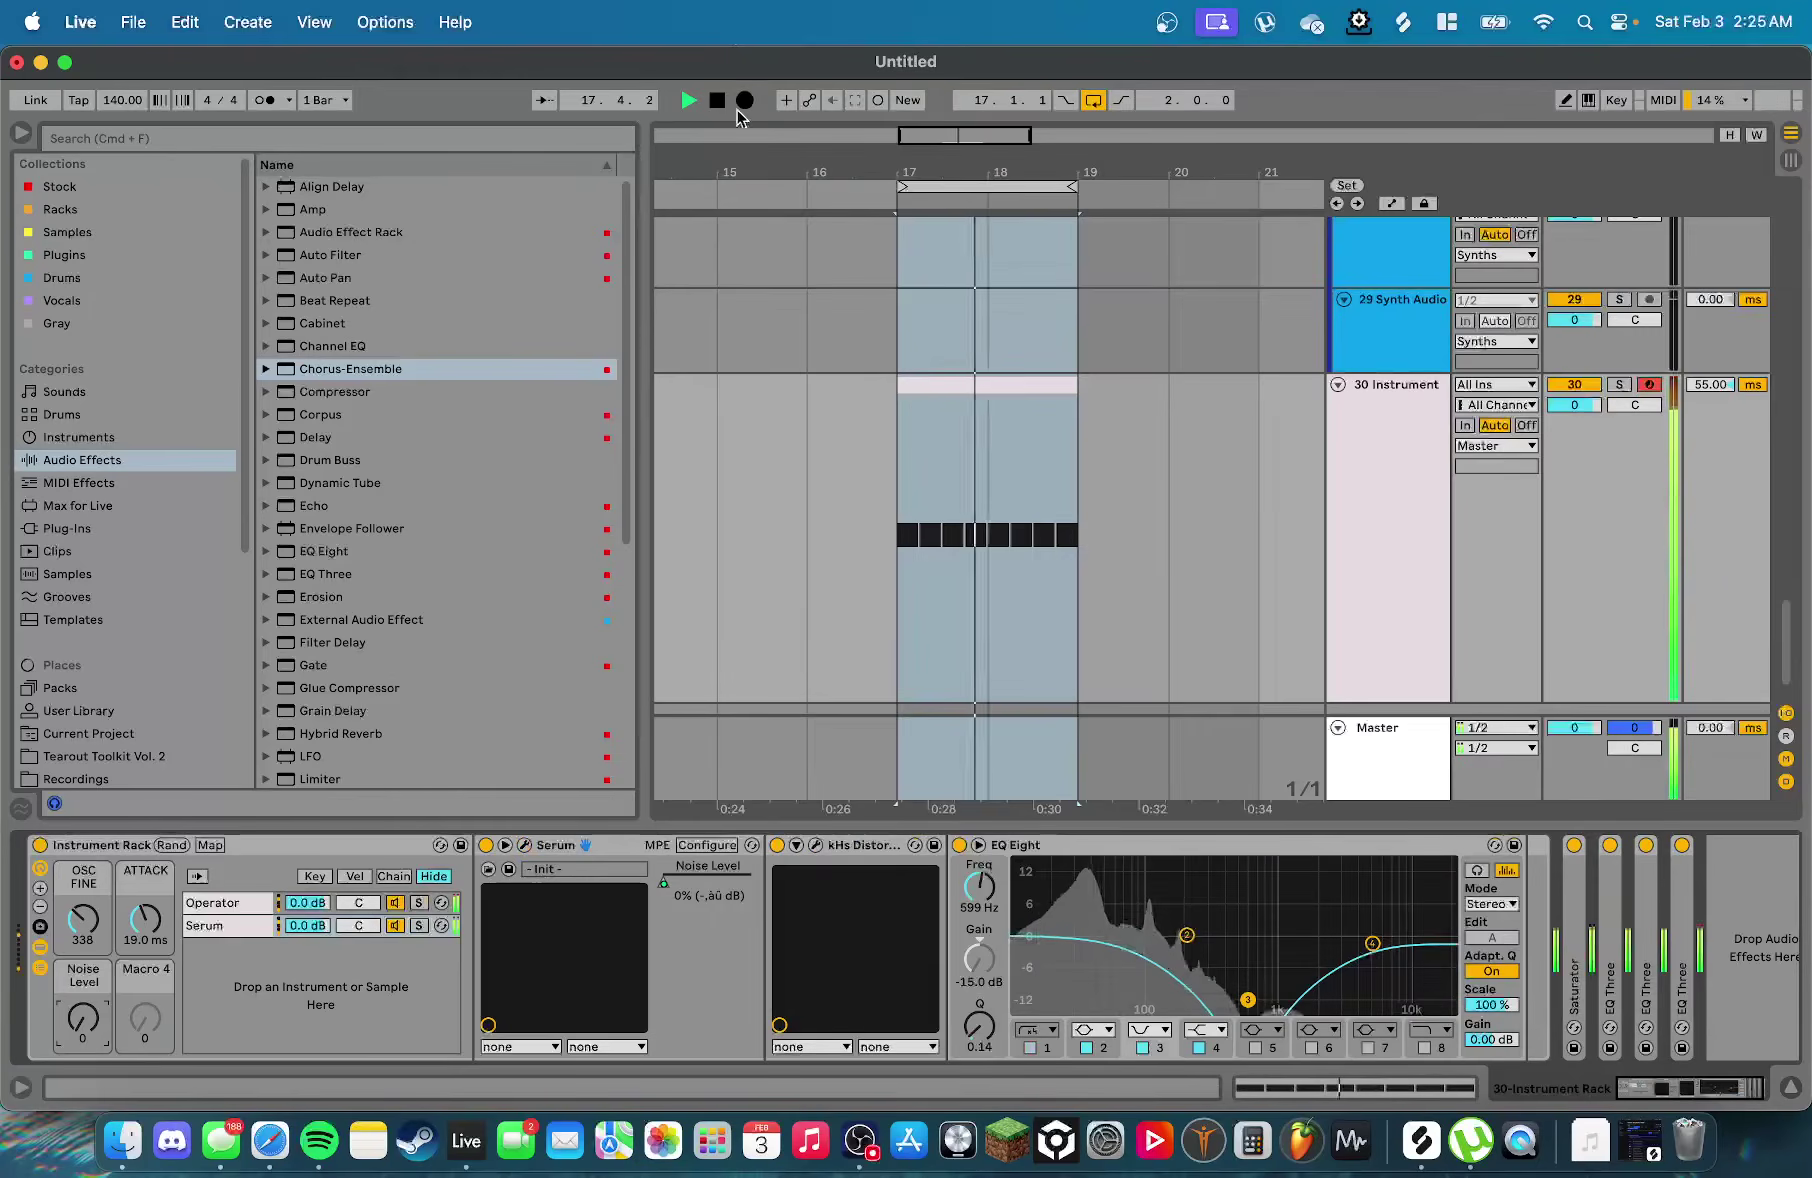
{"action": "left_click", "coordinate": [744, 108]}
Experiment with the OSC FINE and ATTACK macros during playback, undo the attack change and set OSC FINE to 433
{"action": "left_click_drag", "start_coordinate": [83, 918], "coordinate": [140, 912]}
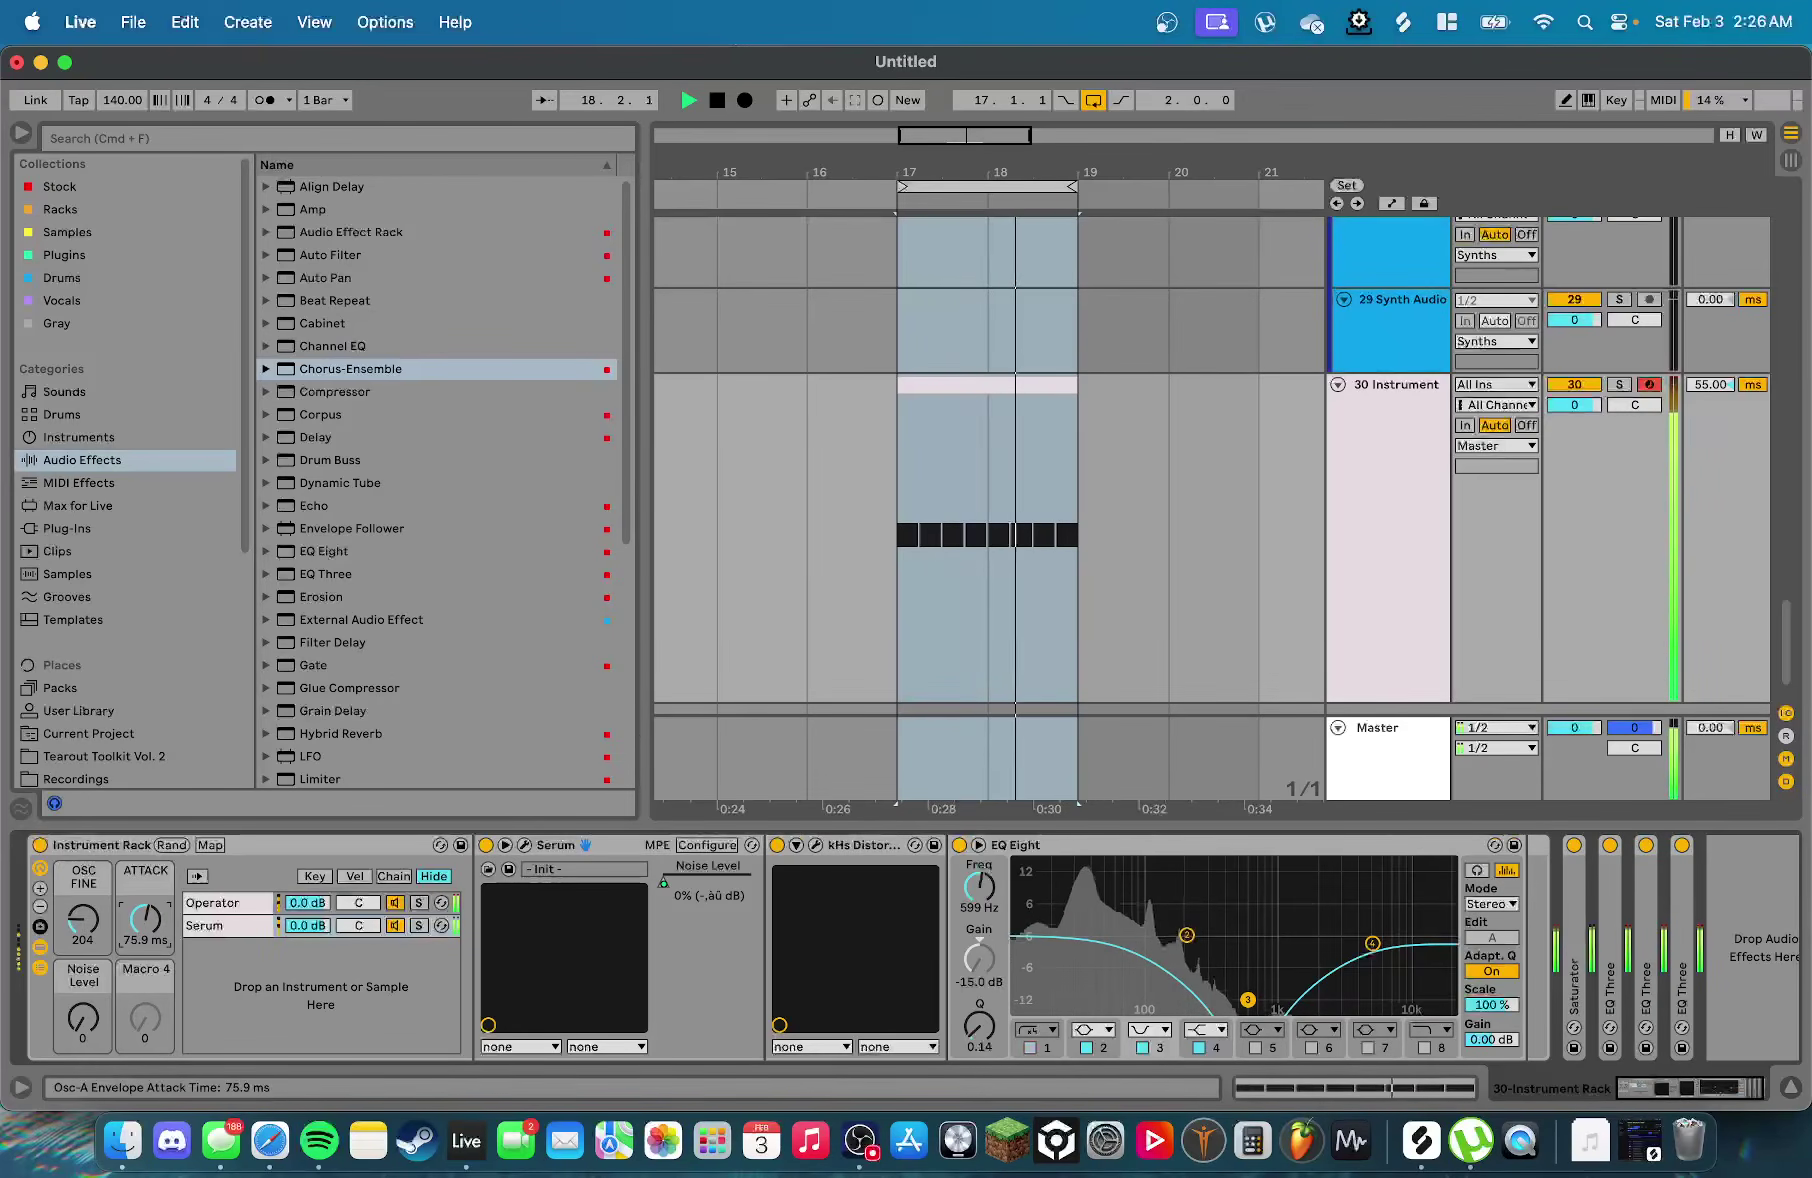
{"action": "key", "text": "super+z"}
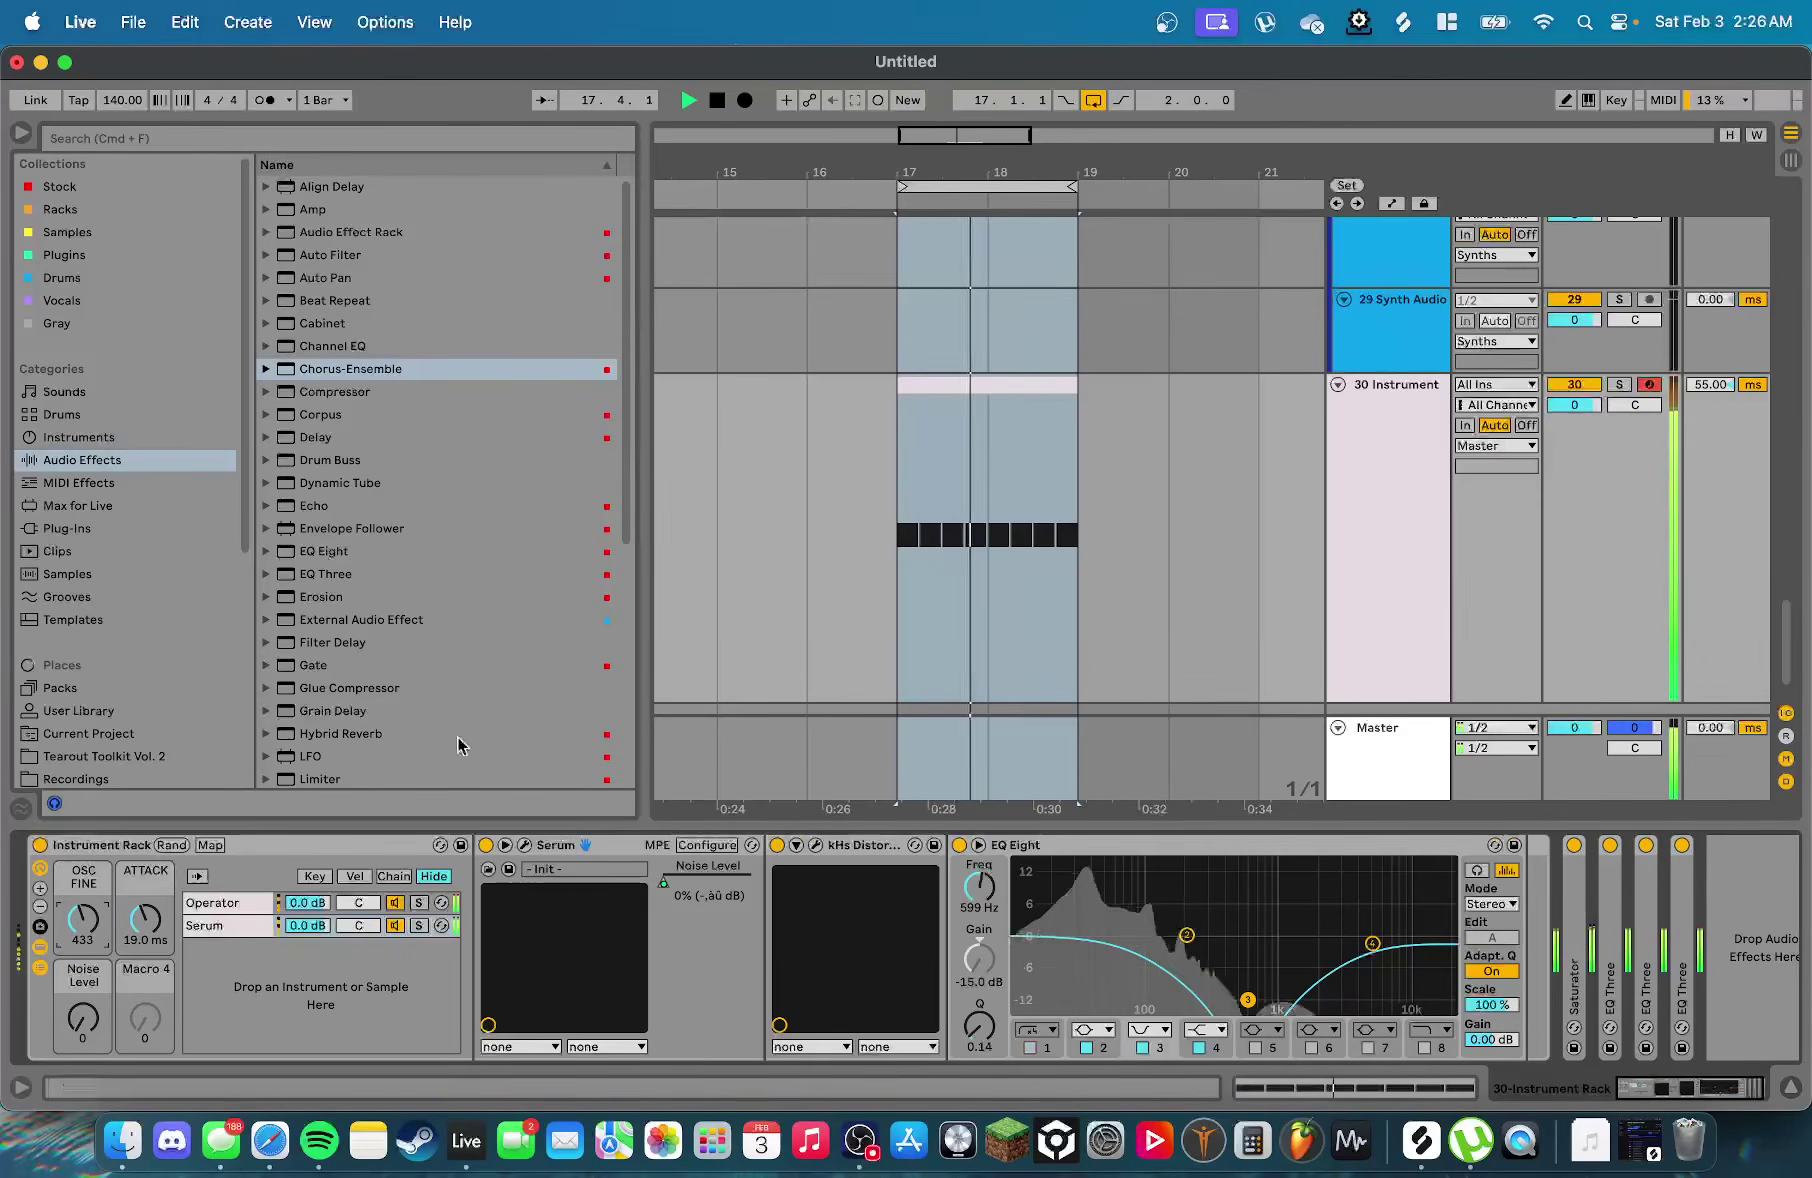
Delete all notes from the 30 Instrument MIDI clip and set its note grid to 1/8
{"action": "double_click", "coordinate": [934, 384]}
{"action": "key", "text": "space"}
{"action": "key", "text": "Delete"}
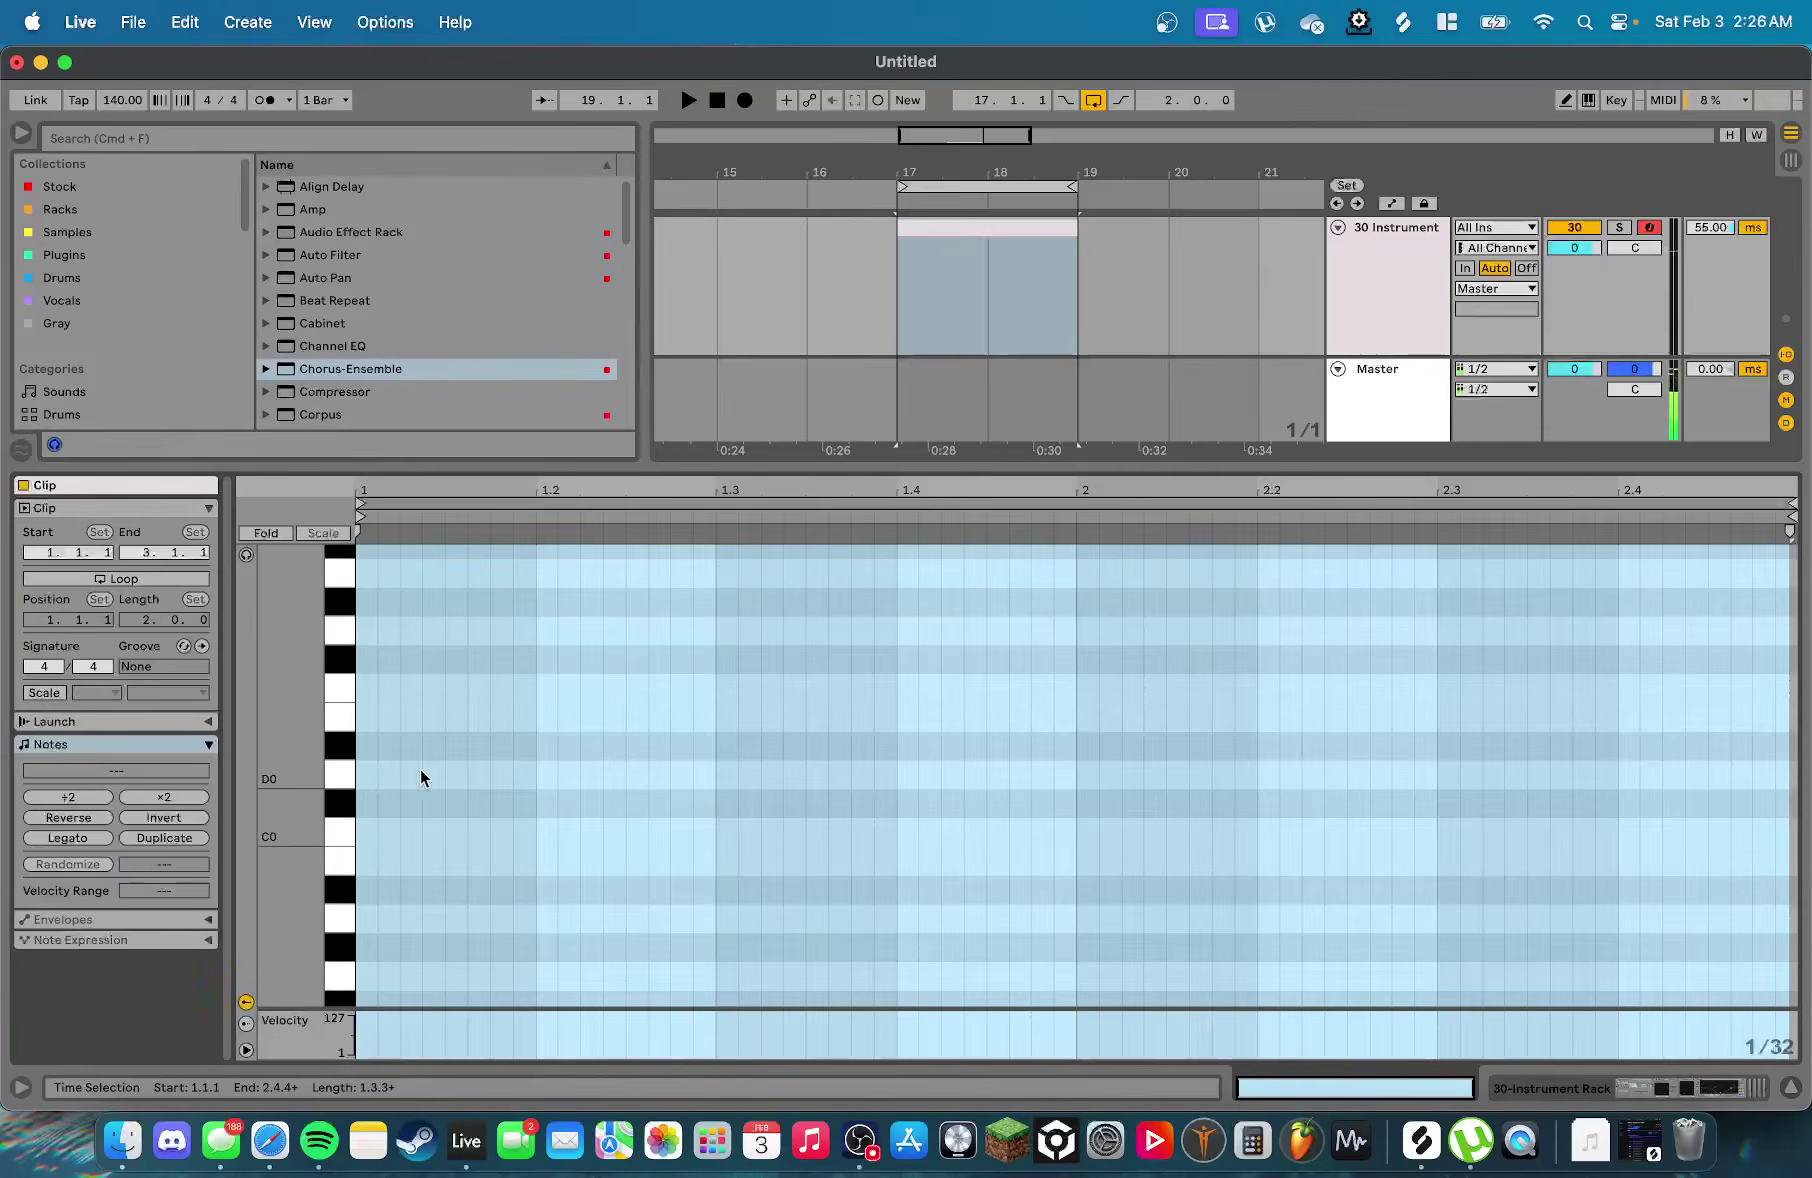
{"action": "right_click", "coordinate": [497, 728]}
{"action": "left_click", "coordinate": [624, 601]}
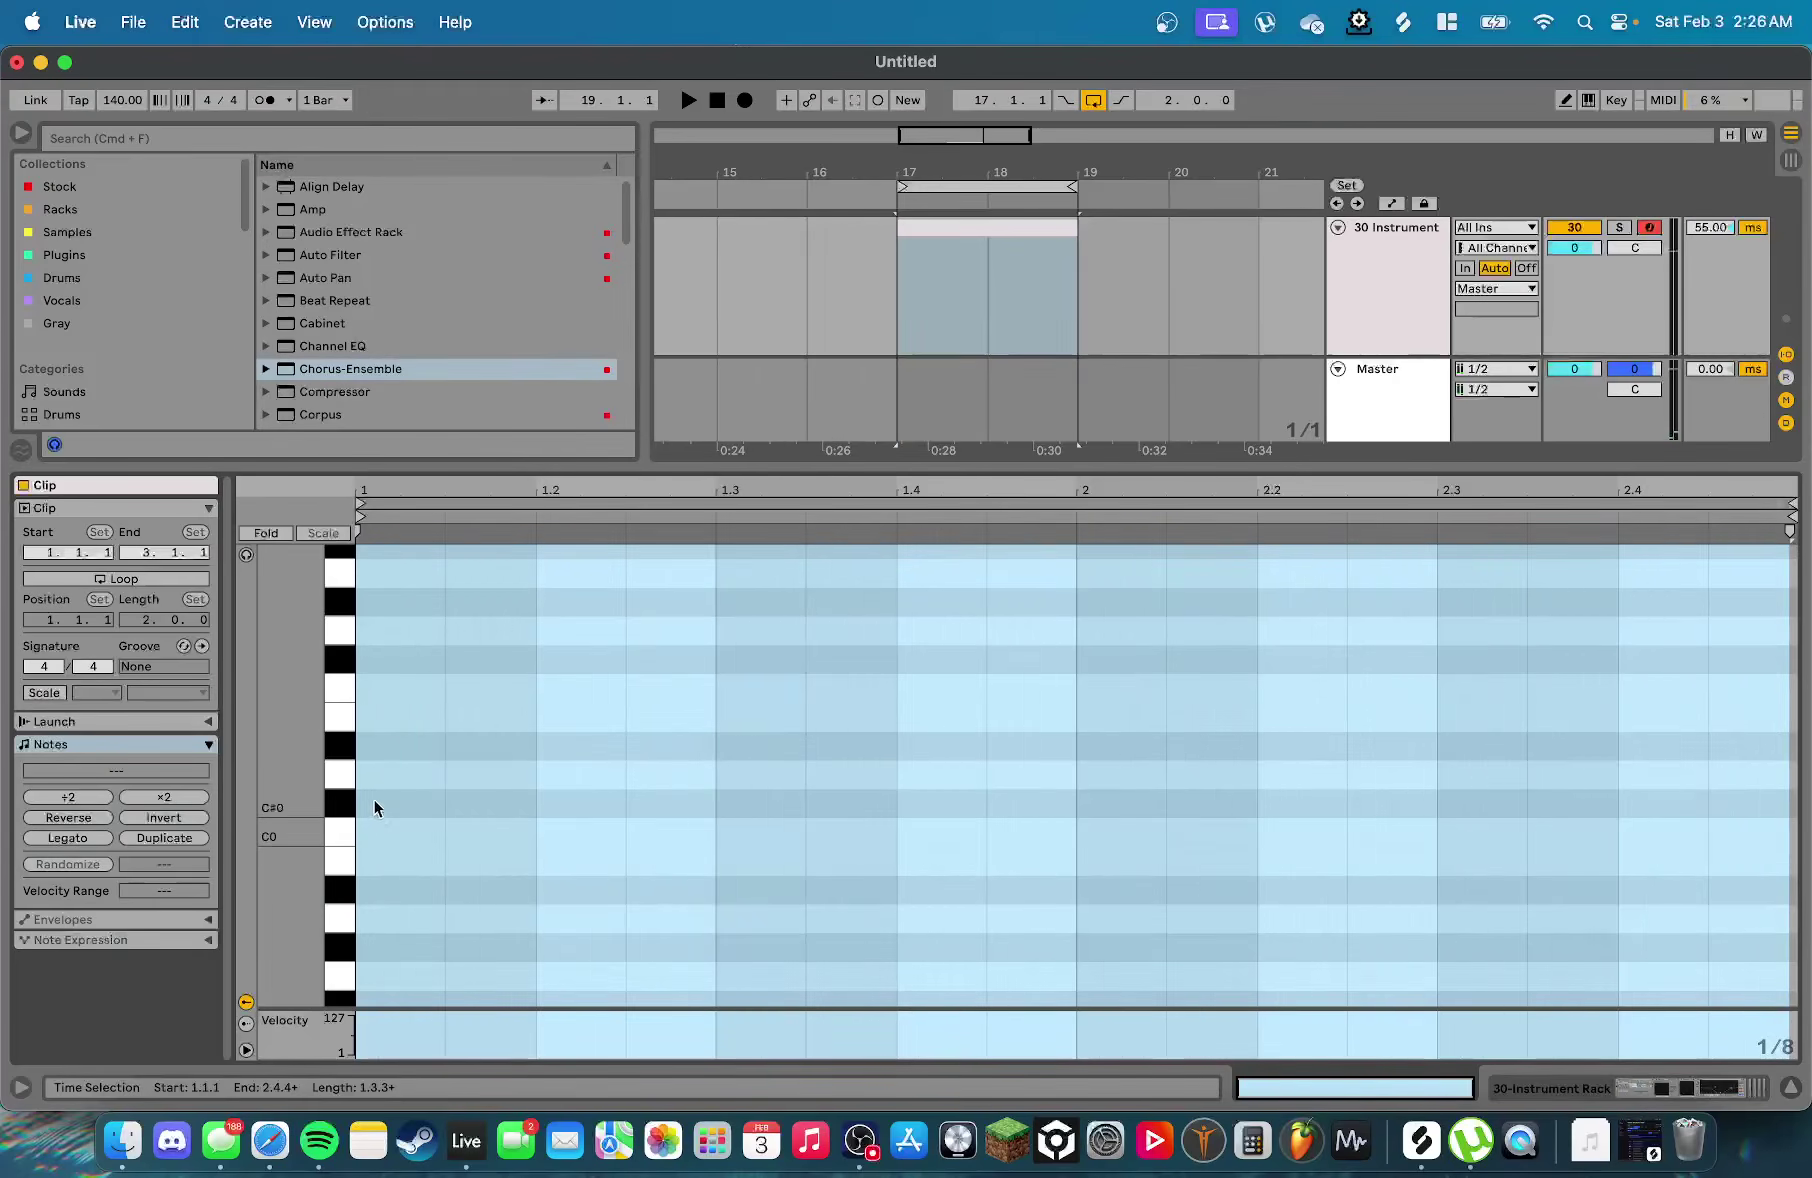
Draw five consecutive C#0 eighth notes from the clip's start and compress them to fit within the first two beats
{"action": "left_click_drag", "start_coordinate": [378, 803], "coordinate": [800, 803]}
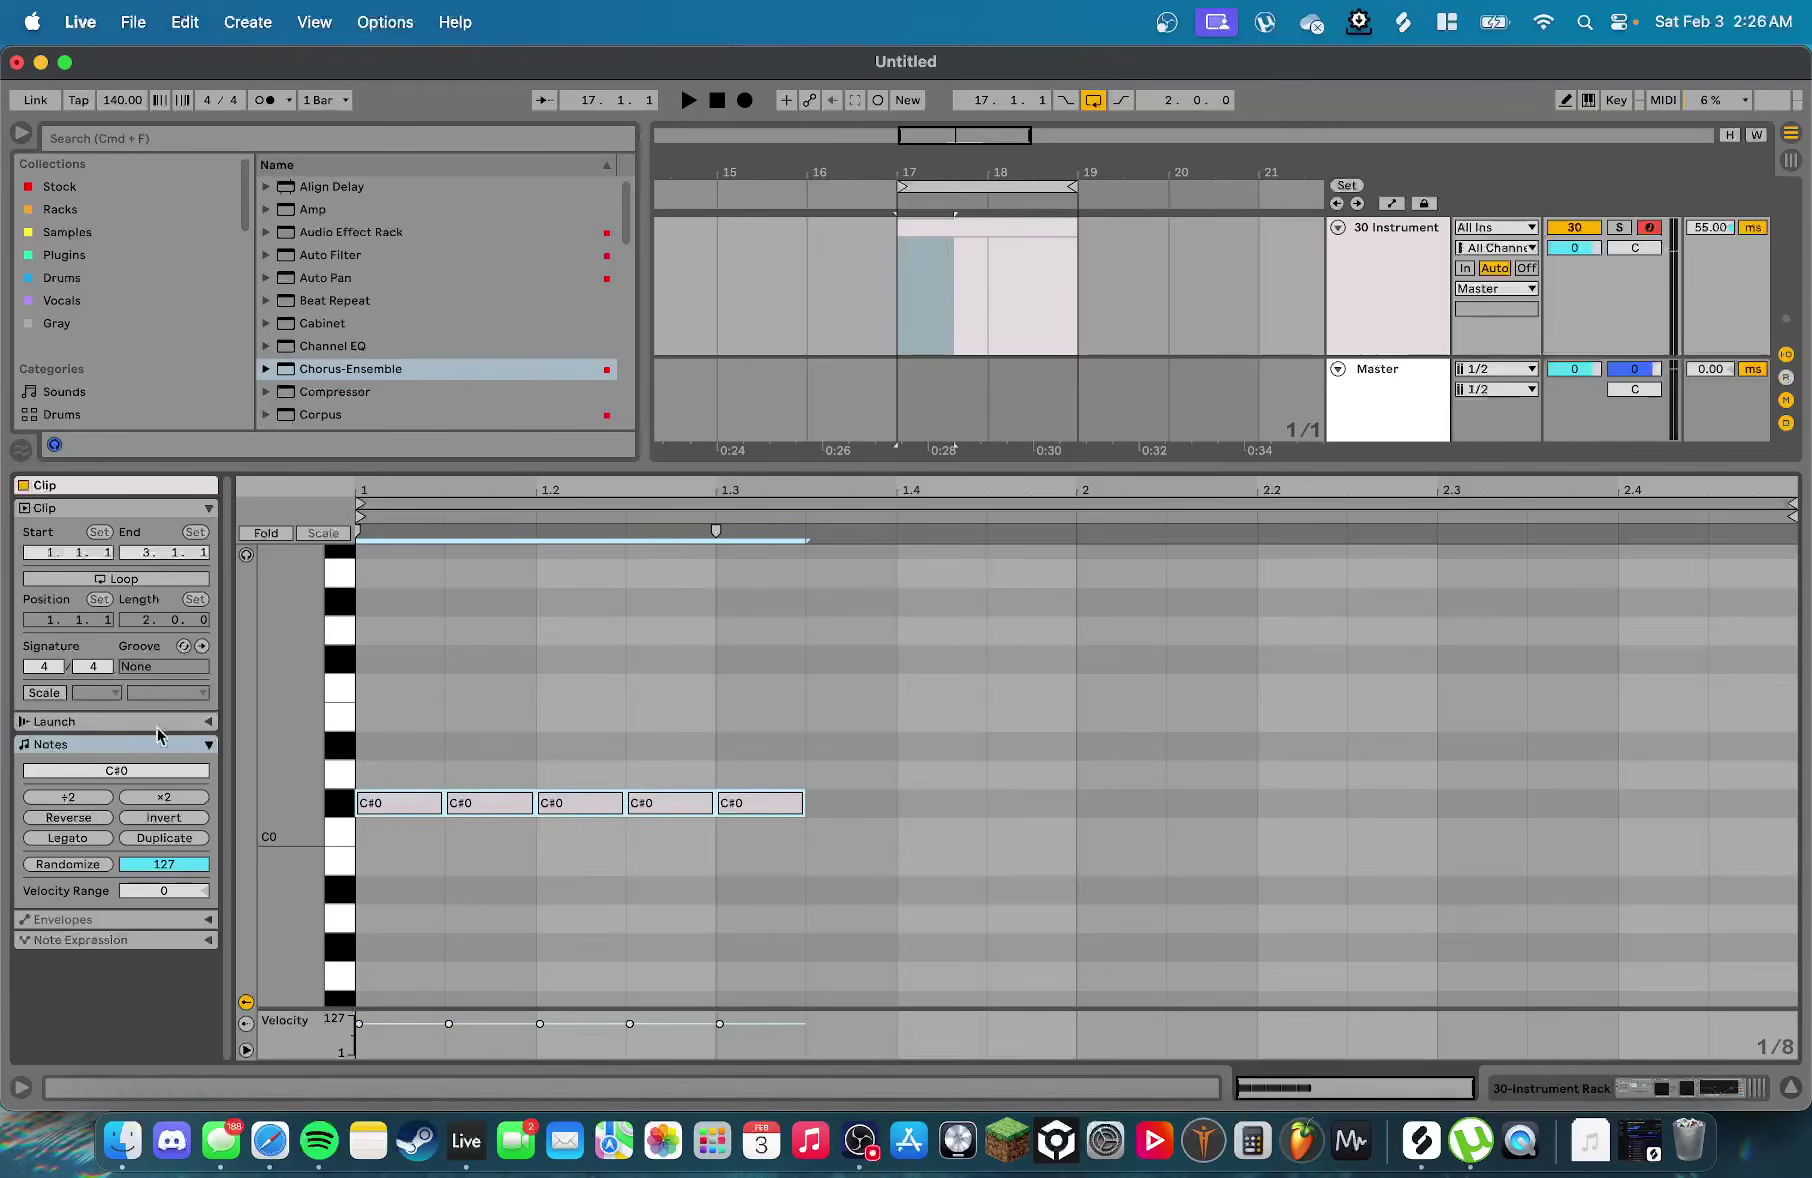
{"action": "left_click_drag", "start_coordinate": [715, 532], "coordinate": [625, 534]}
{"action": "key", "text": "space"}
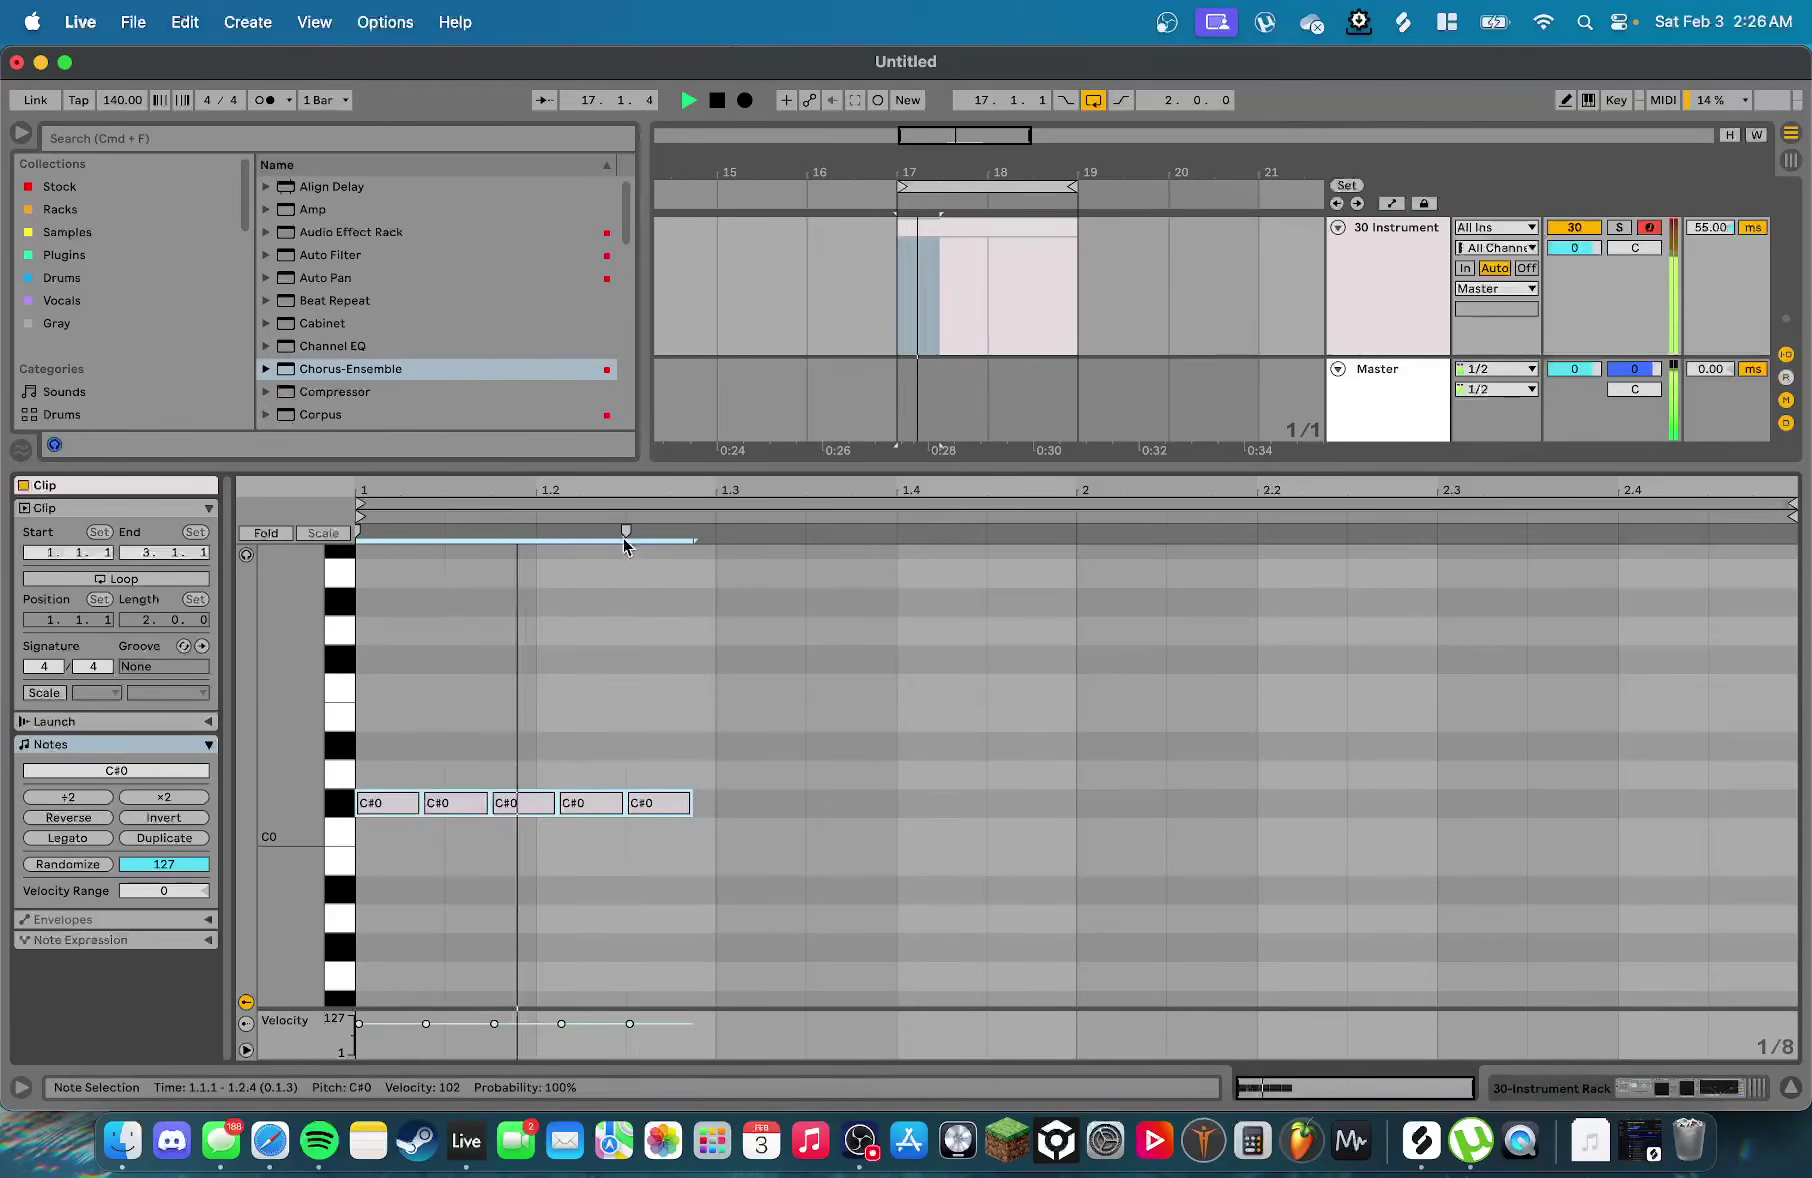
Duplicate the five-note C#0 group three times to fill the two-bar clip
{"action": "key", "text": "super+d"}
{"action": "key", "text": "super+d"}
{"action": "key", "text": "super+d"}
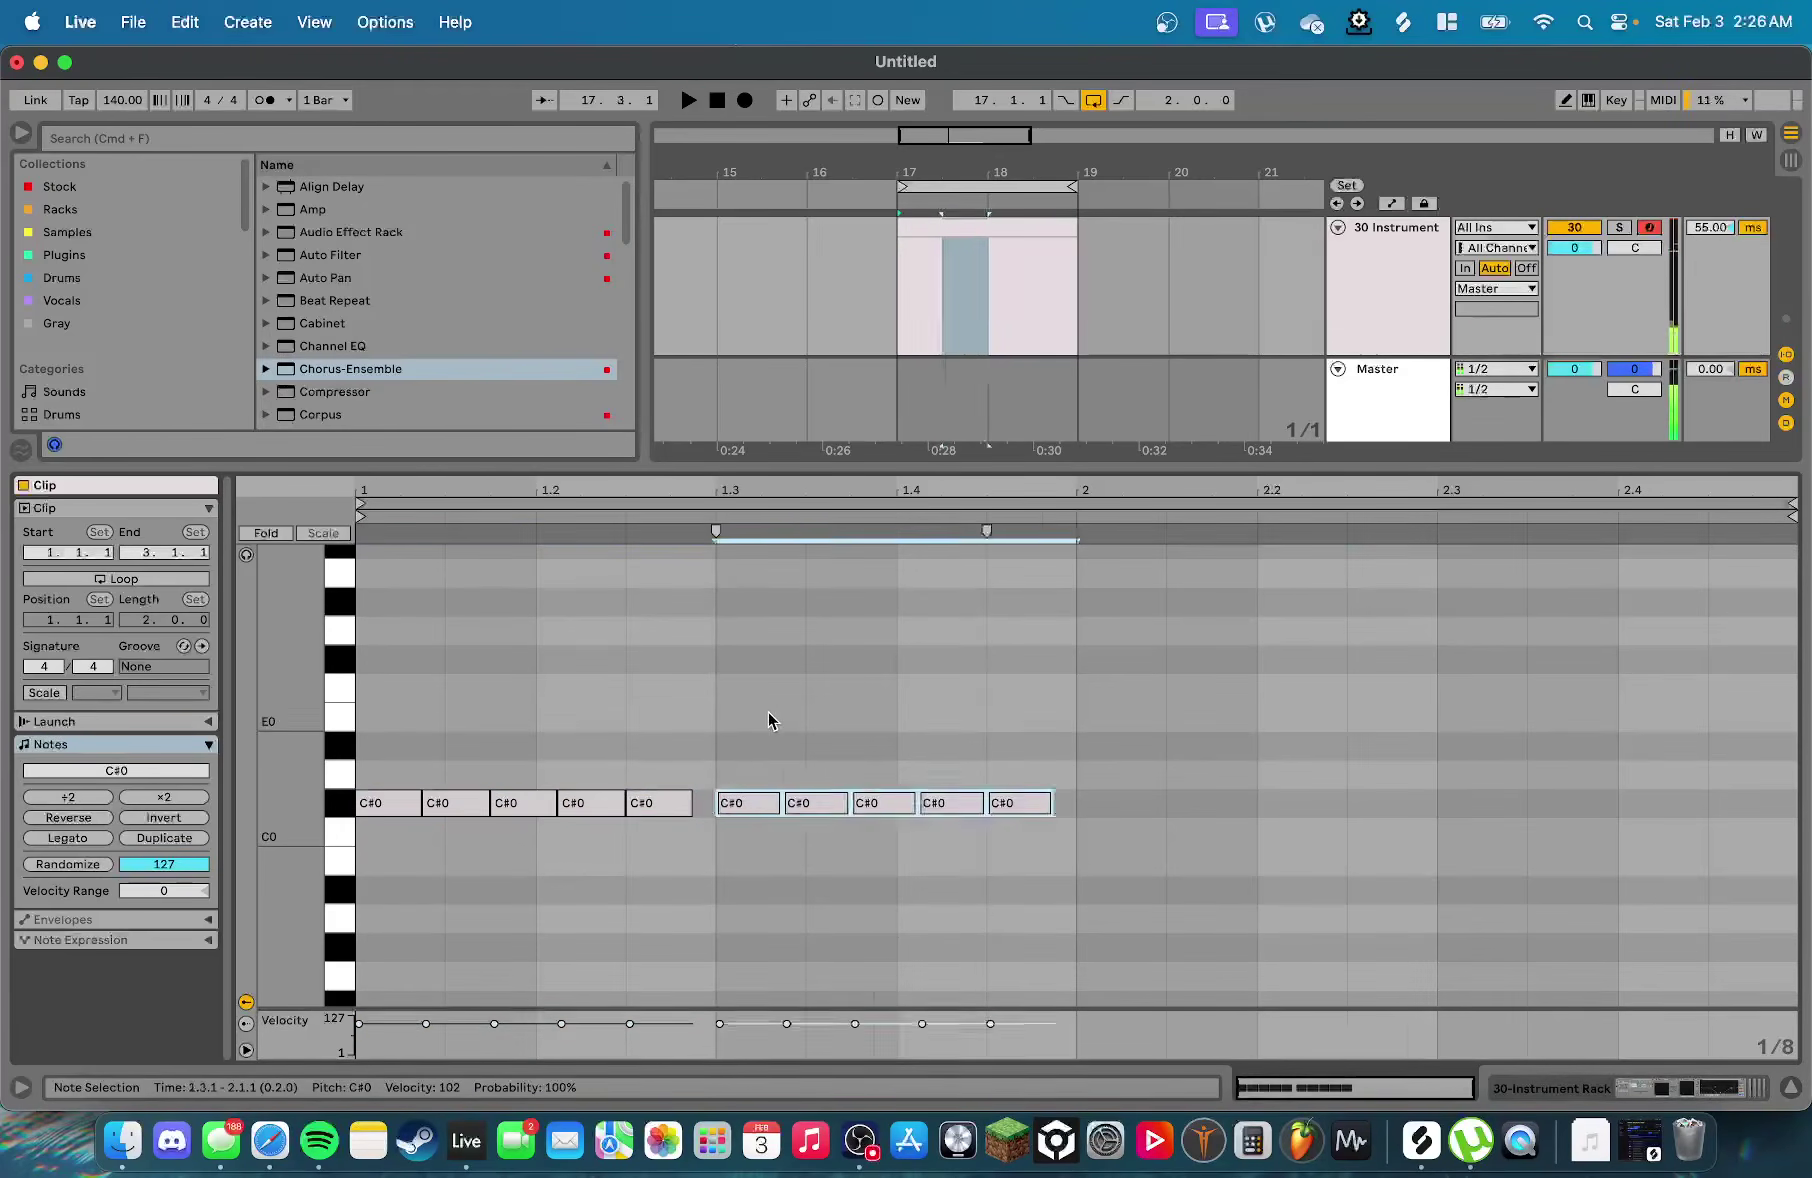
Set Operator's oscillator B envelope to 79.3 ms attack, 245 ms decay and 267 ms release, and audition the loop
{"action": "double_click", "coordinate": [1416, 275]}
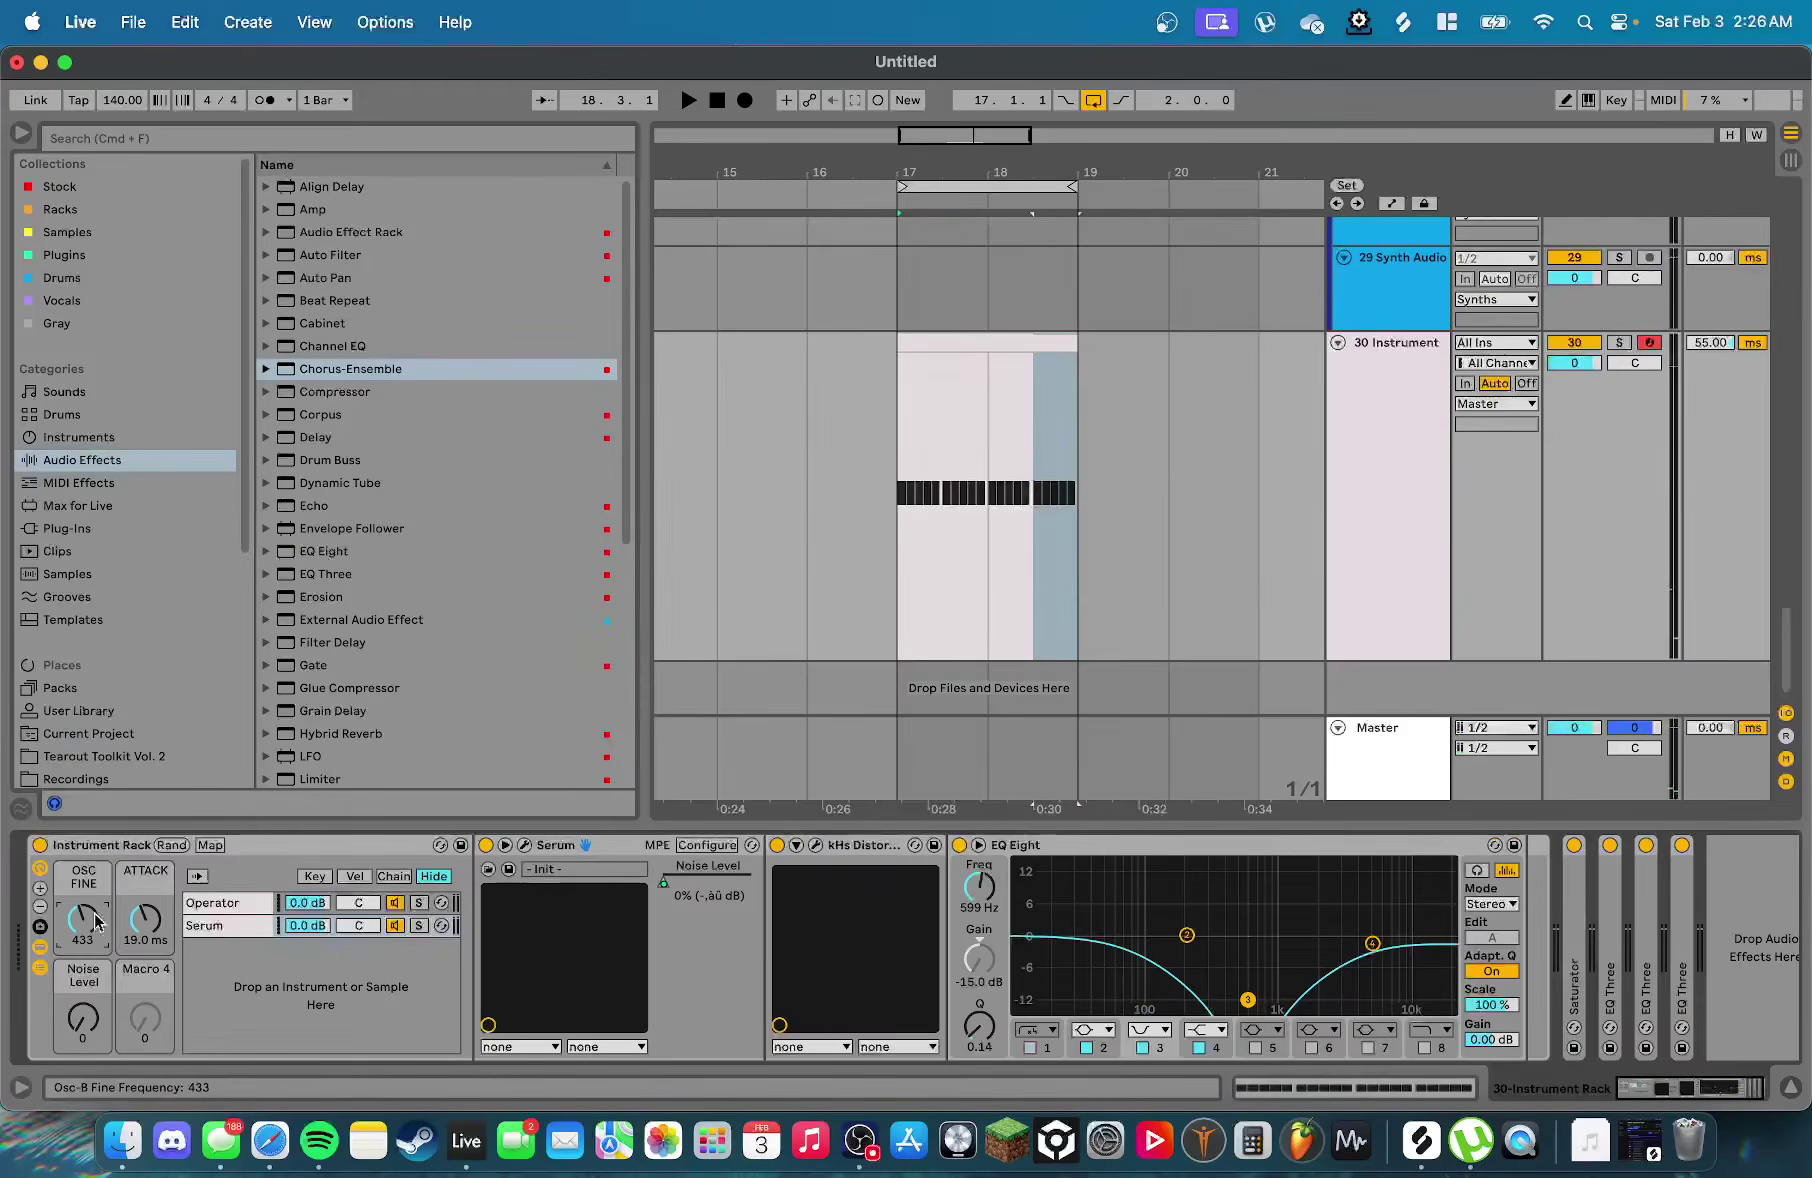
{"action": "left_click", "coordinate": [268, 905]}
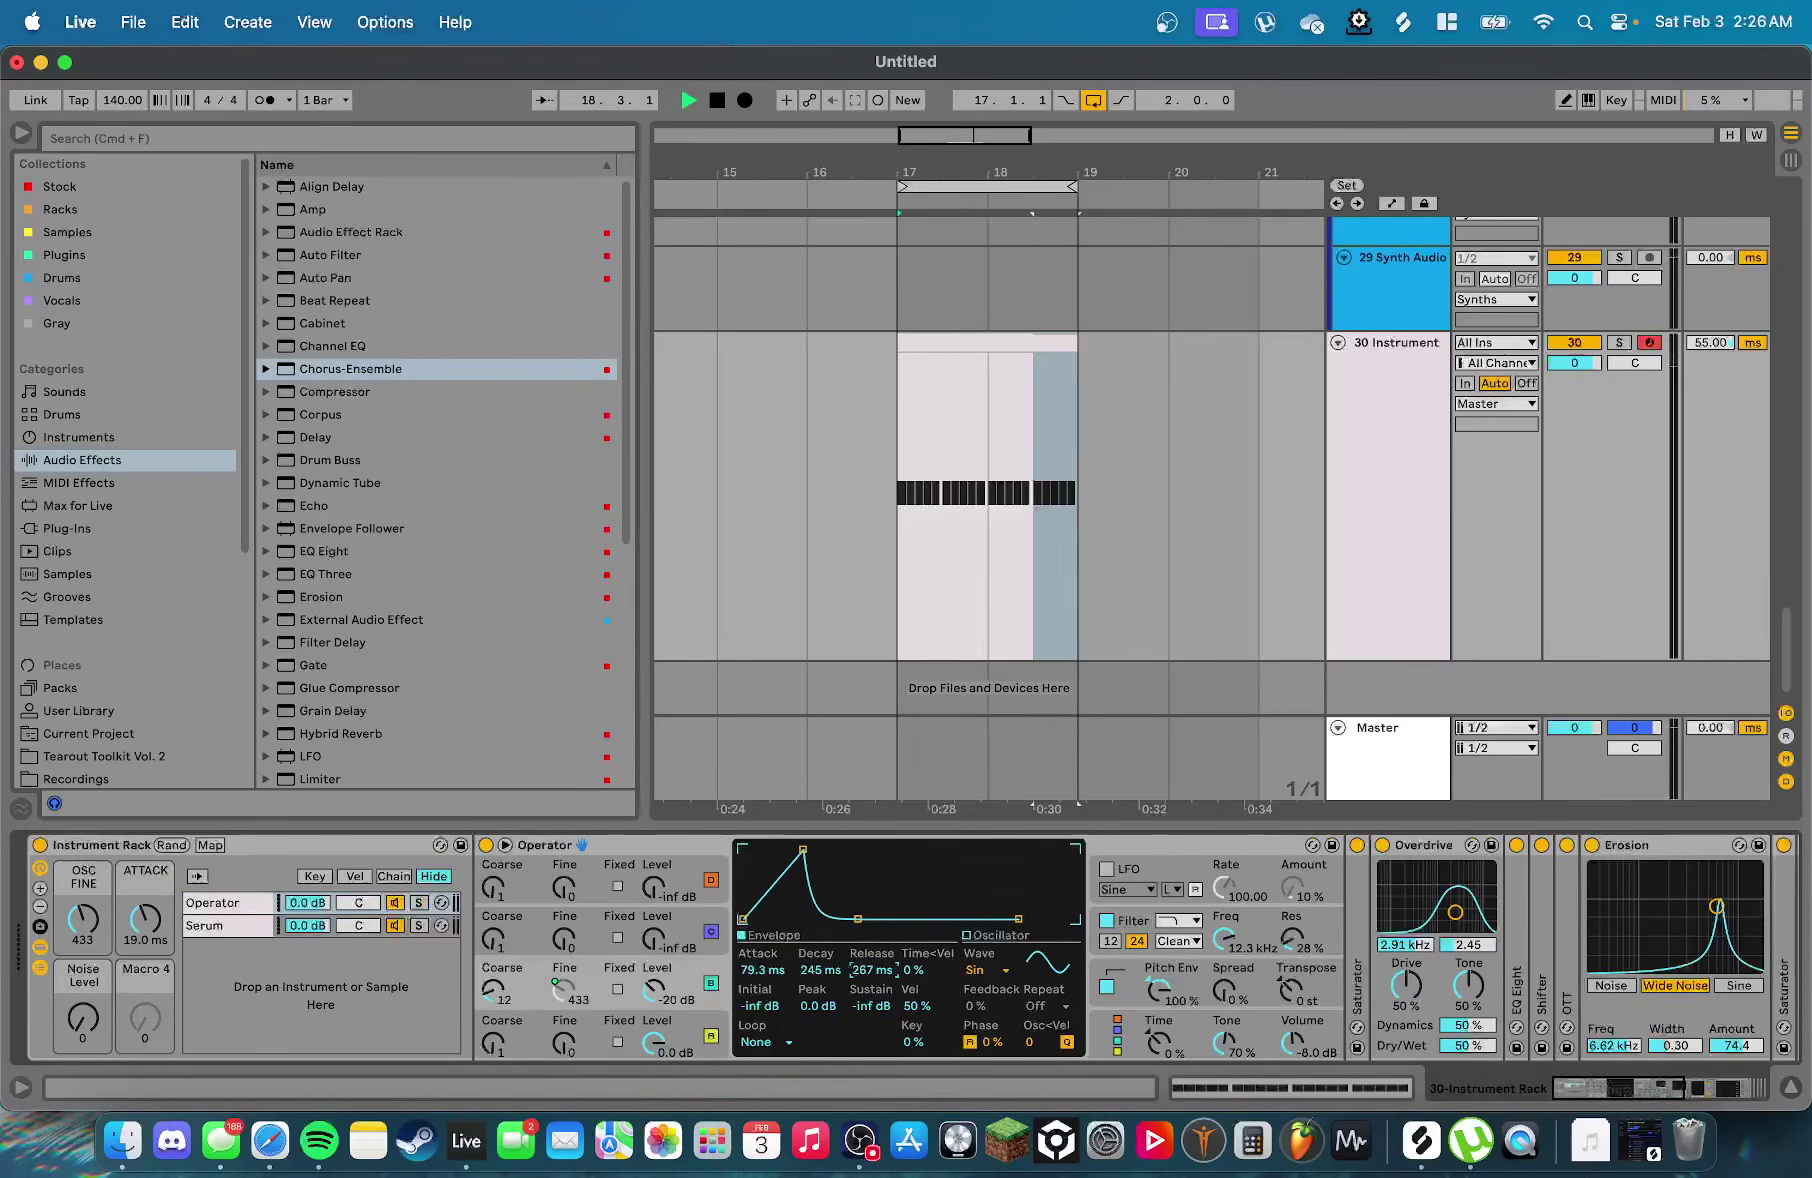
{"action": "key", "text": "space"}
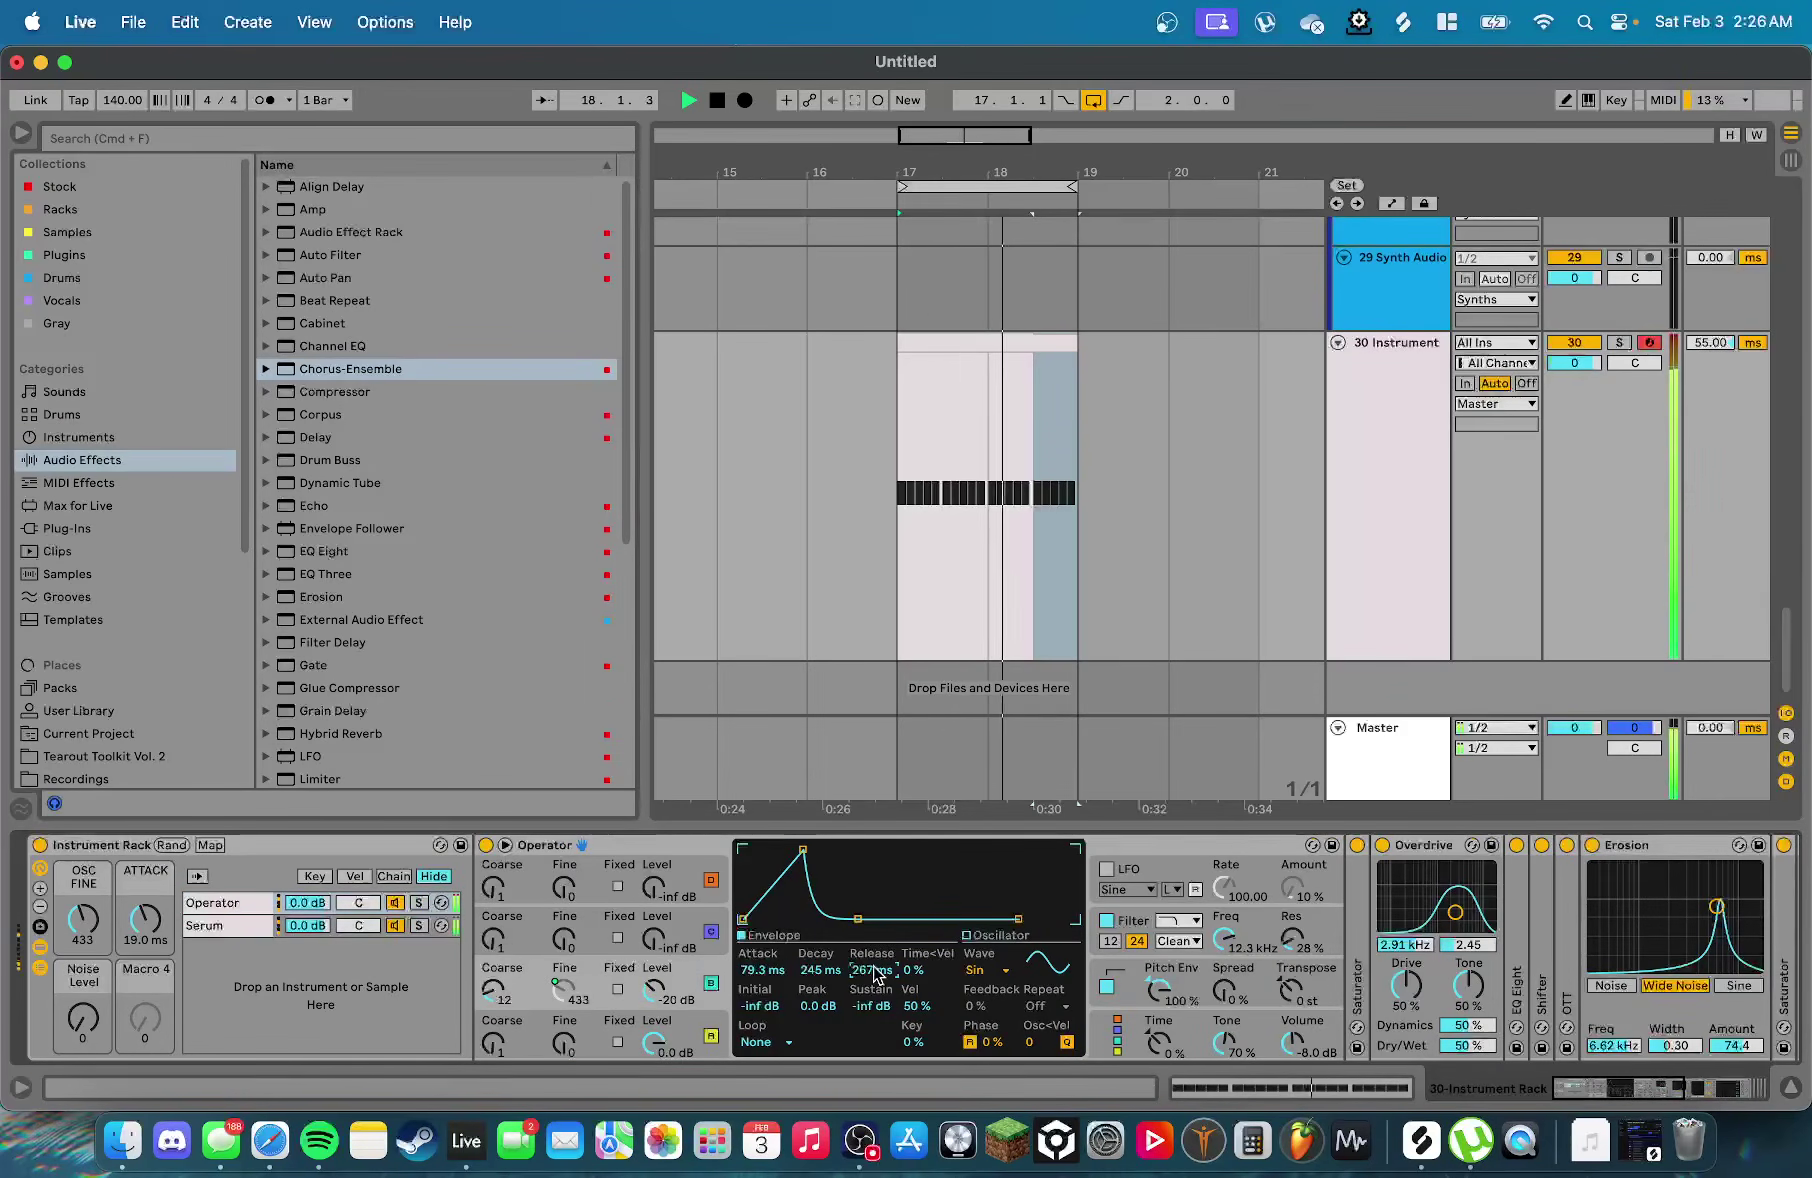
{"action": "key", "text": "space"}
Automate the OSC FINE macro to fall from 496 at bar 17 to 433 at bar 19, auditioning the sweep
{"action": "key", "text": "a"}
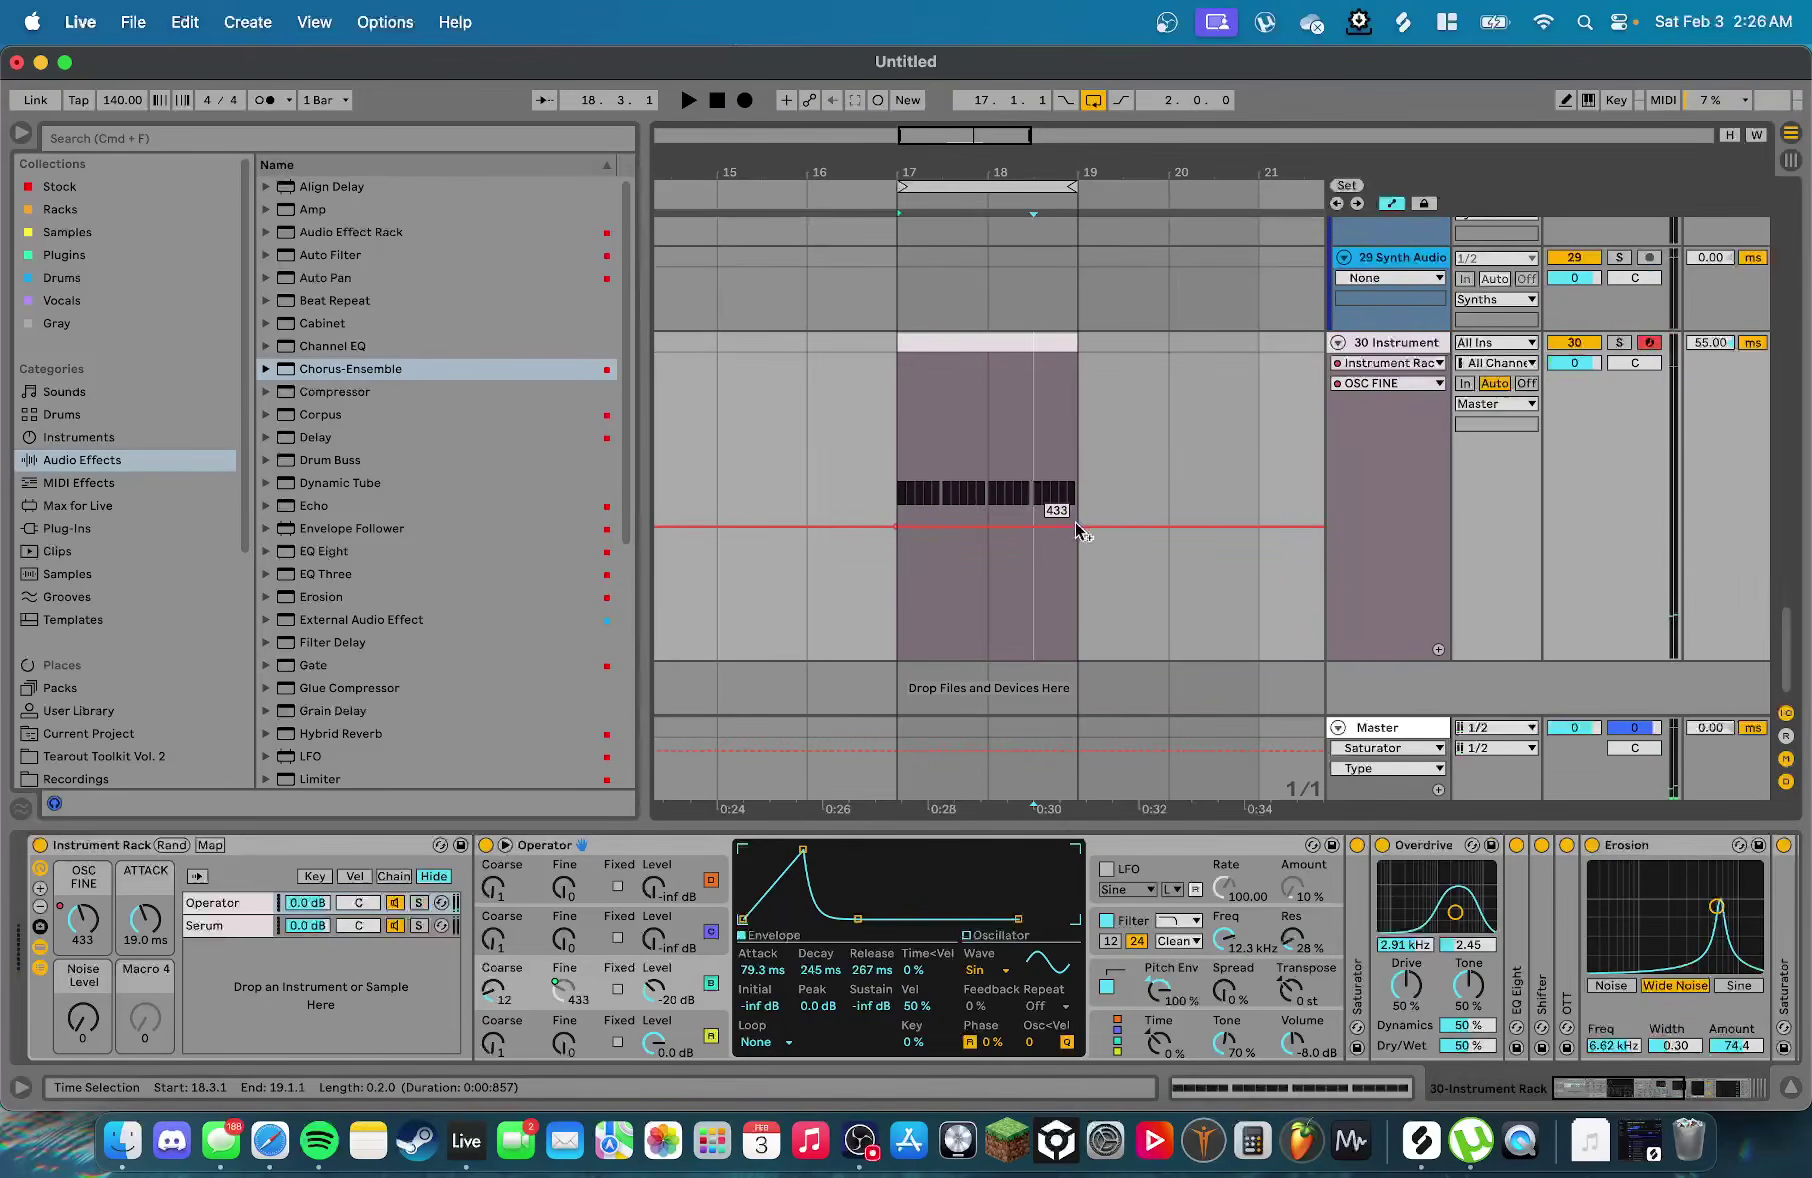
{"action": "left_click", "coordinate": [902, 474]}
{"action": "key", "text": "space"}
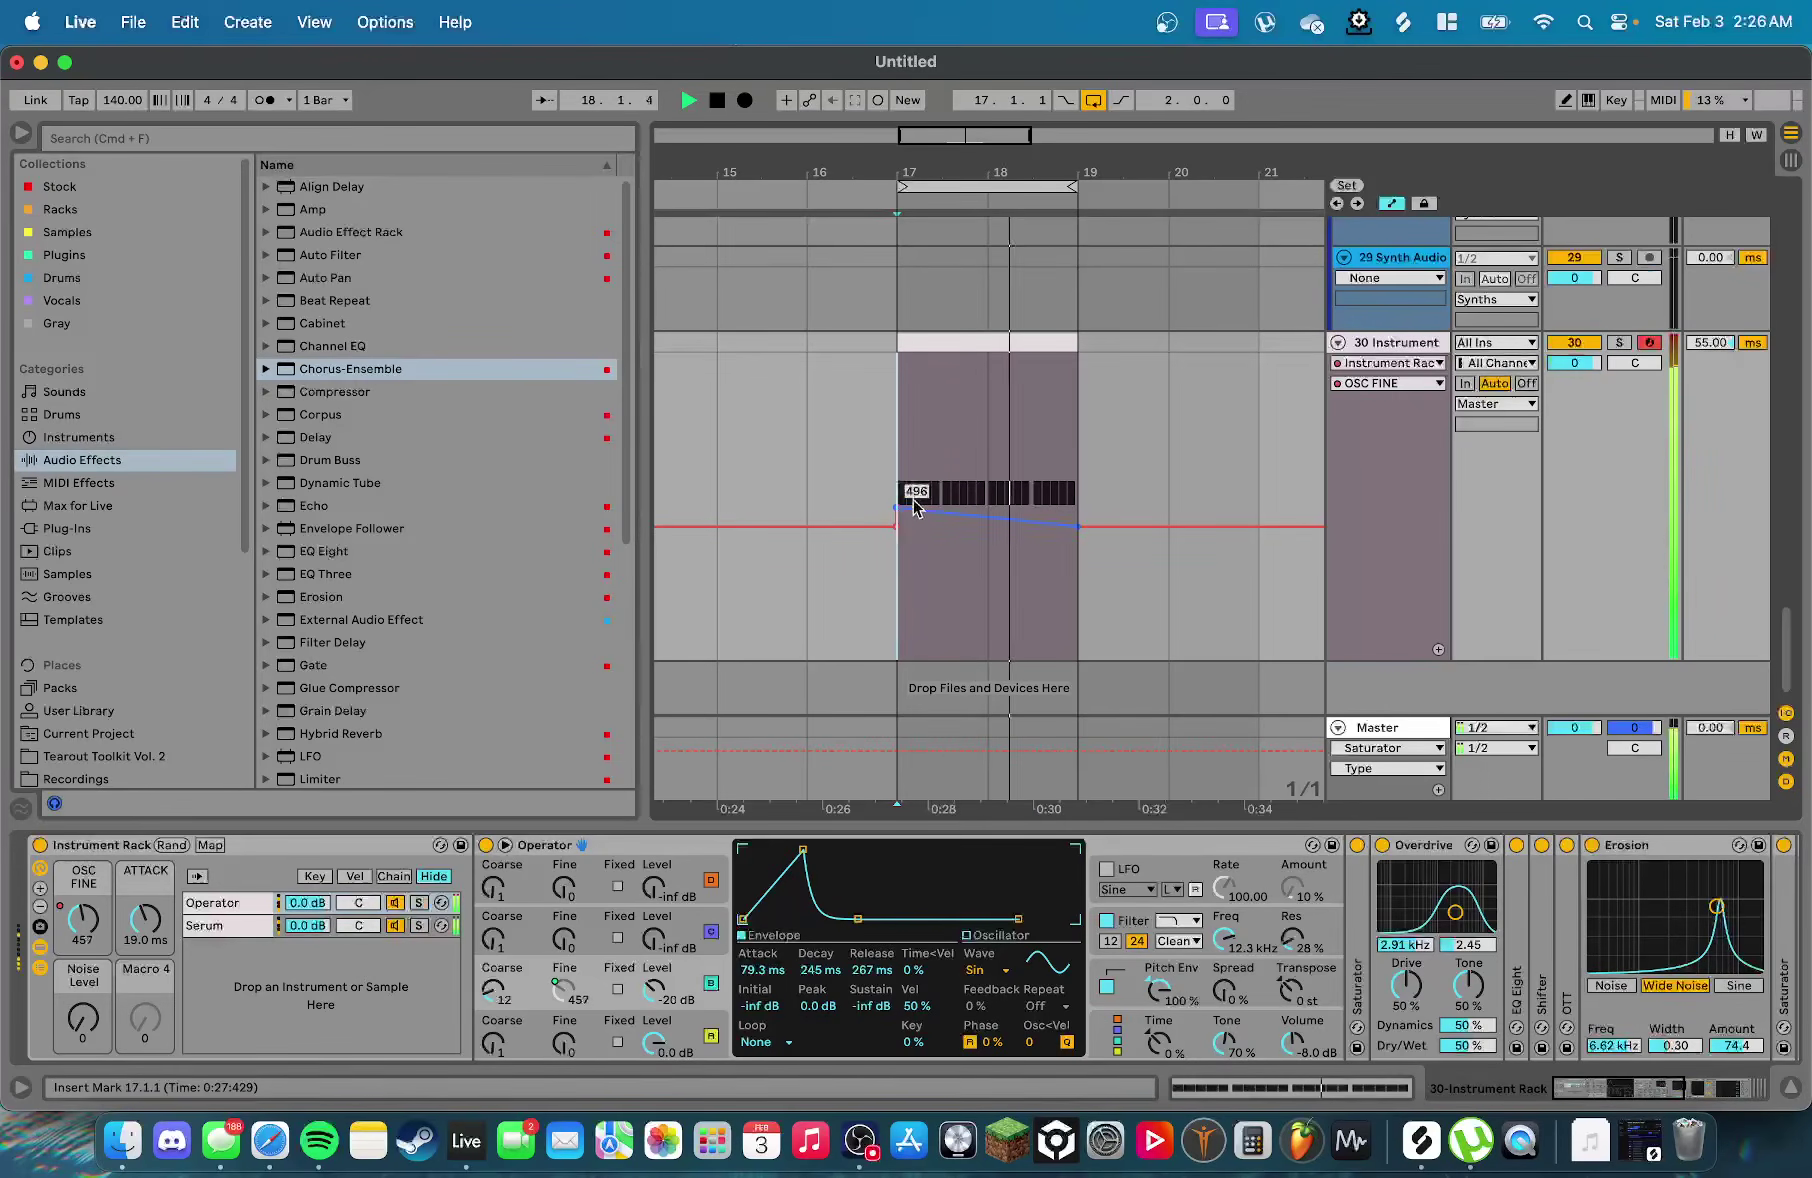
{"action": "left_click_drag", "start_coordinate": [897, 505], "coordinate": [897, 510]}
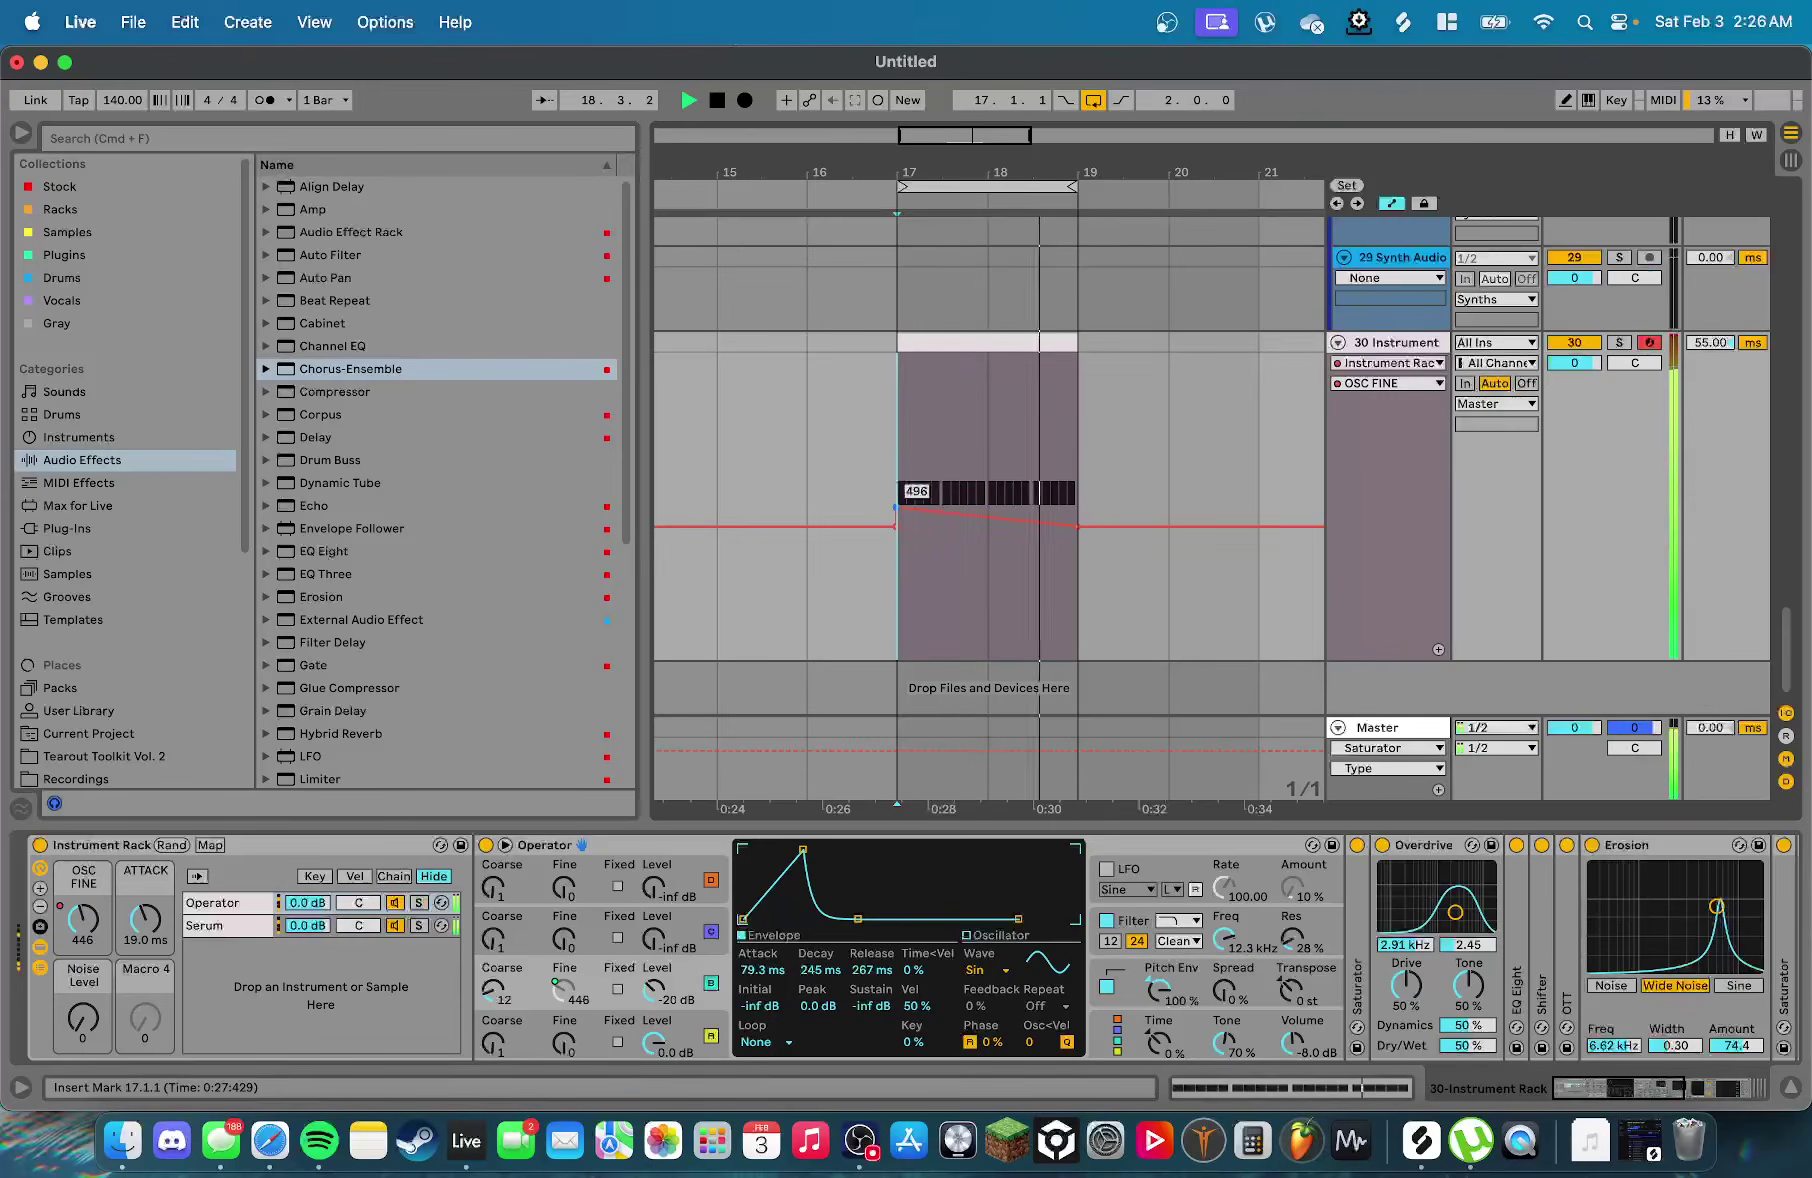
{"action": "key", "text": "a"}
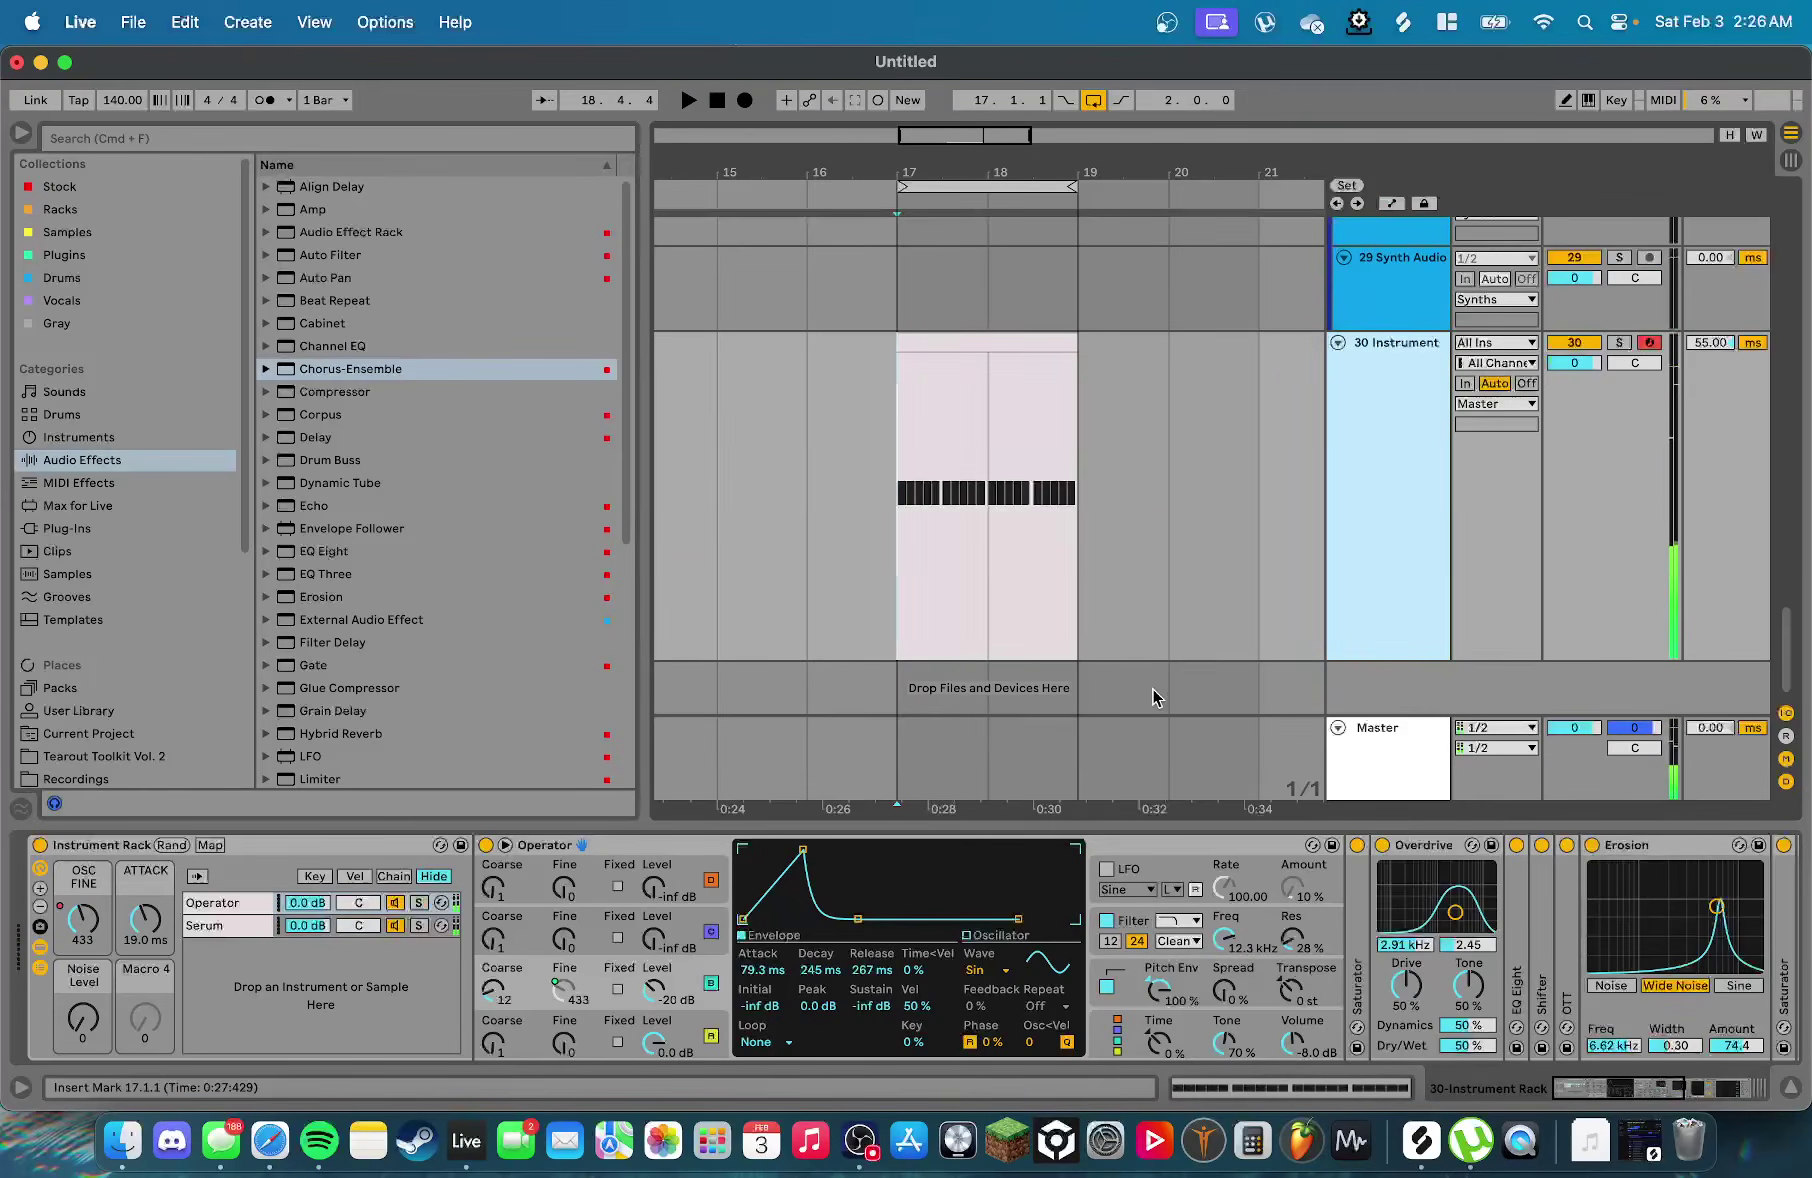
{"action": "scroll", "coordinate": [677, 884], "scroll_direction": "right", "scroll_amount": 10}
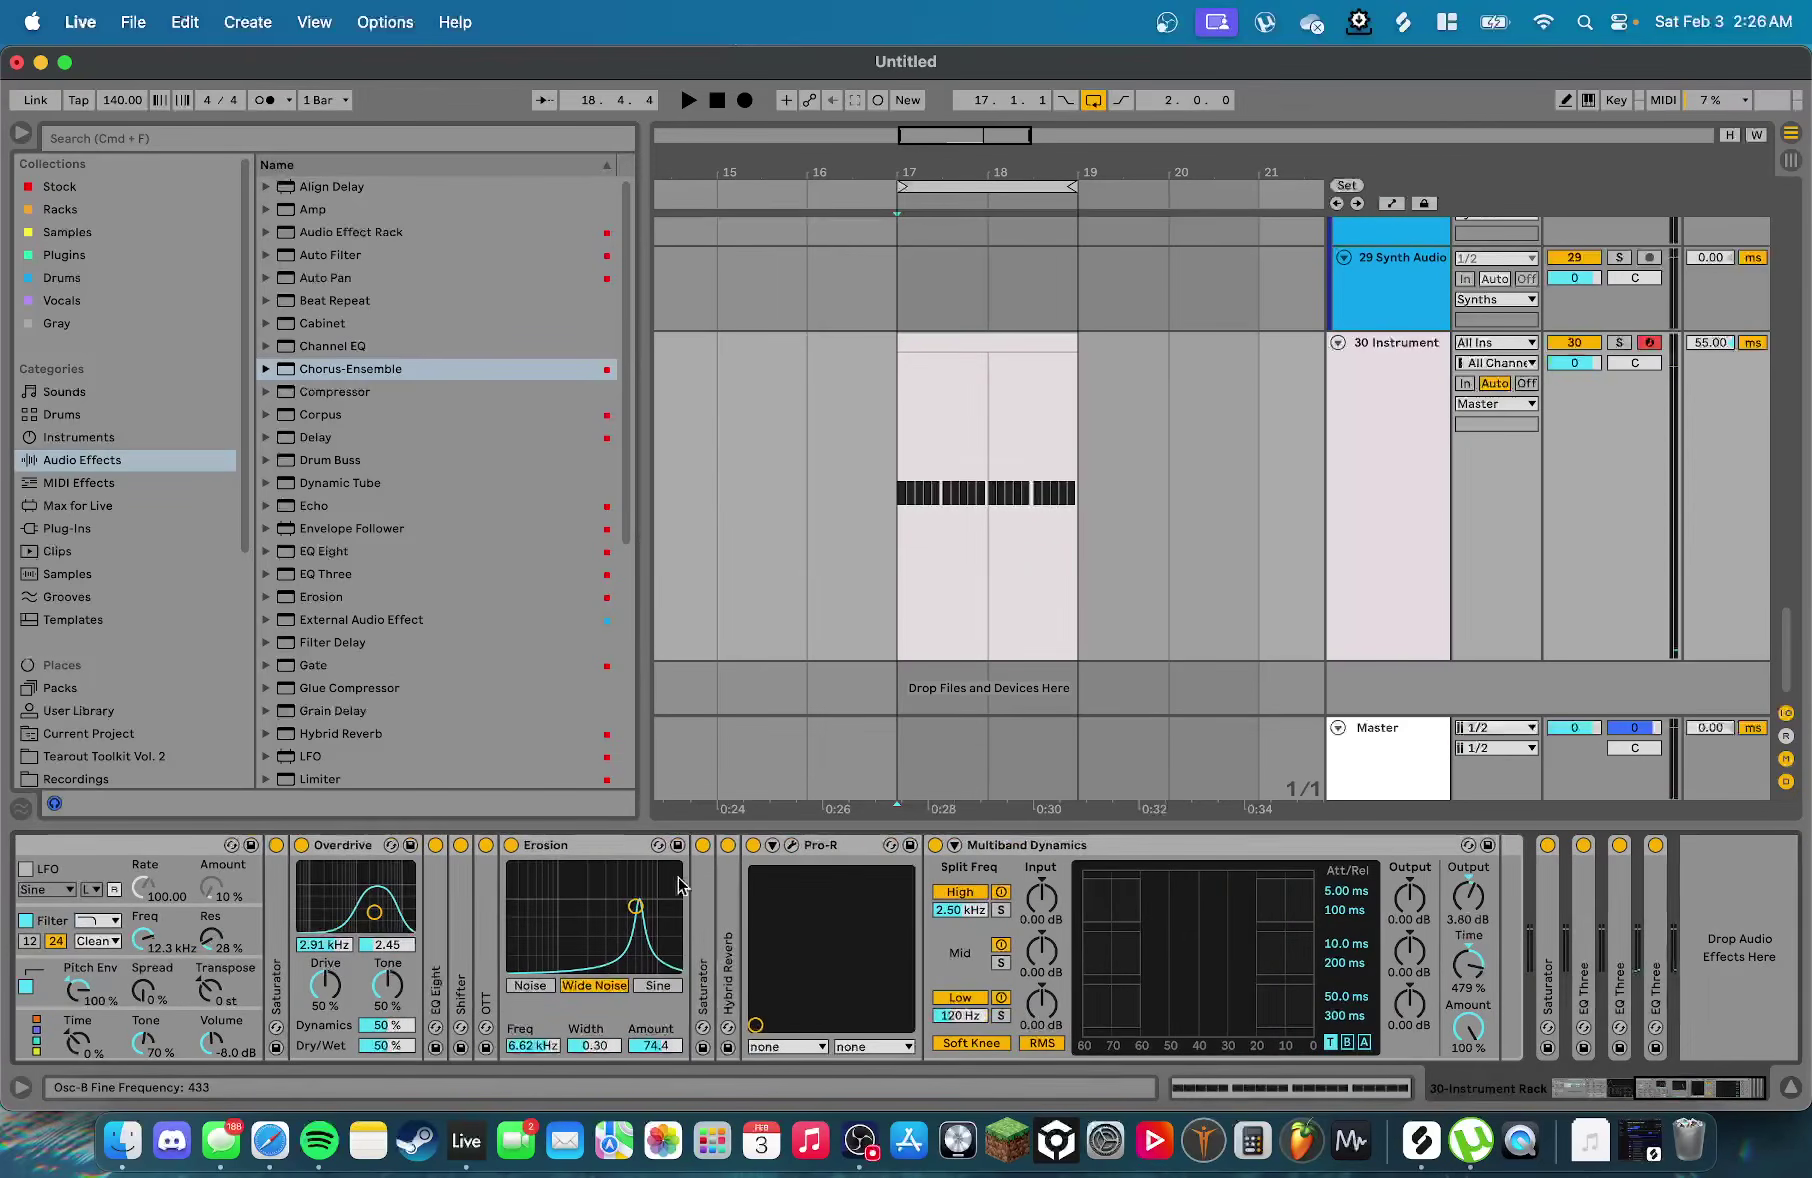
{"action": "scroll", "coordinate": [1164, 598], "scroll_direction": "up", "scroll_amount": 5}
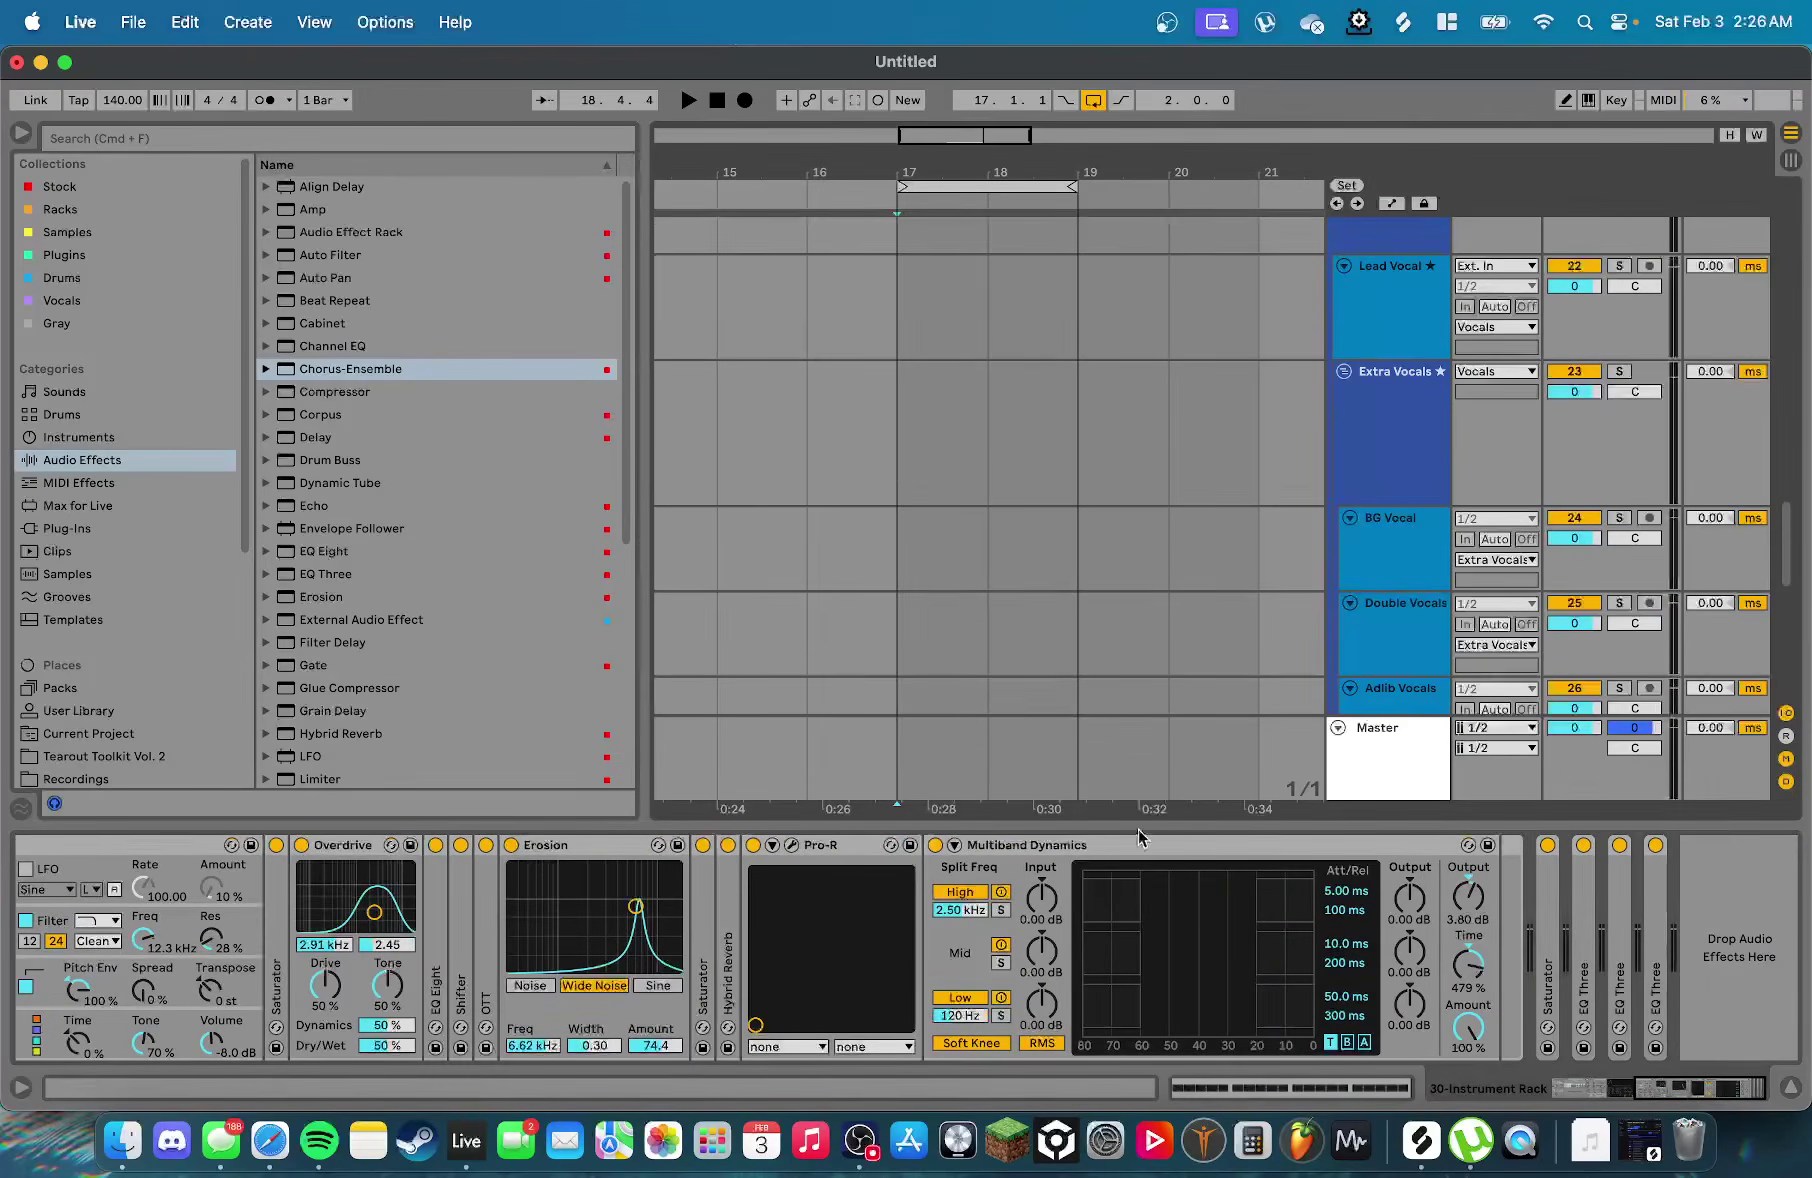
Fold the Drums, Percussion, FX, Vocals and Synths groups and move the 30-Instrument Rack track into the Synths group
{"action": "key", "text": "super+alt+l"}
{"action": "scroll", "coordinate": [1406, 646], "scroll_direction": "up", "scroll_amount": 10}
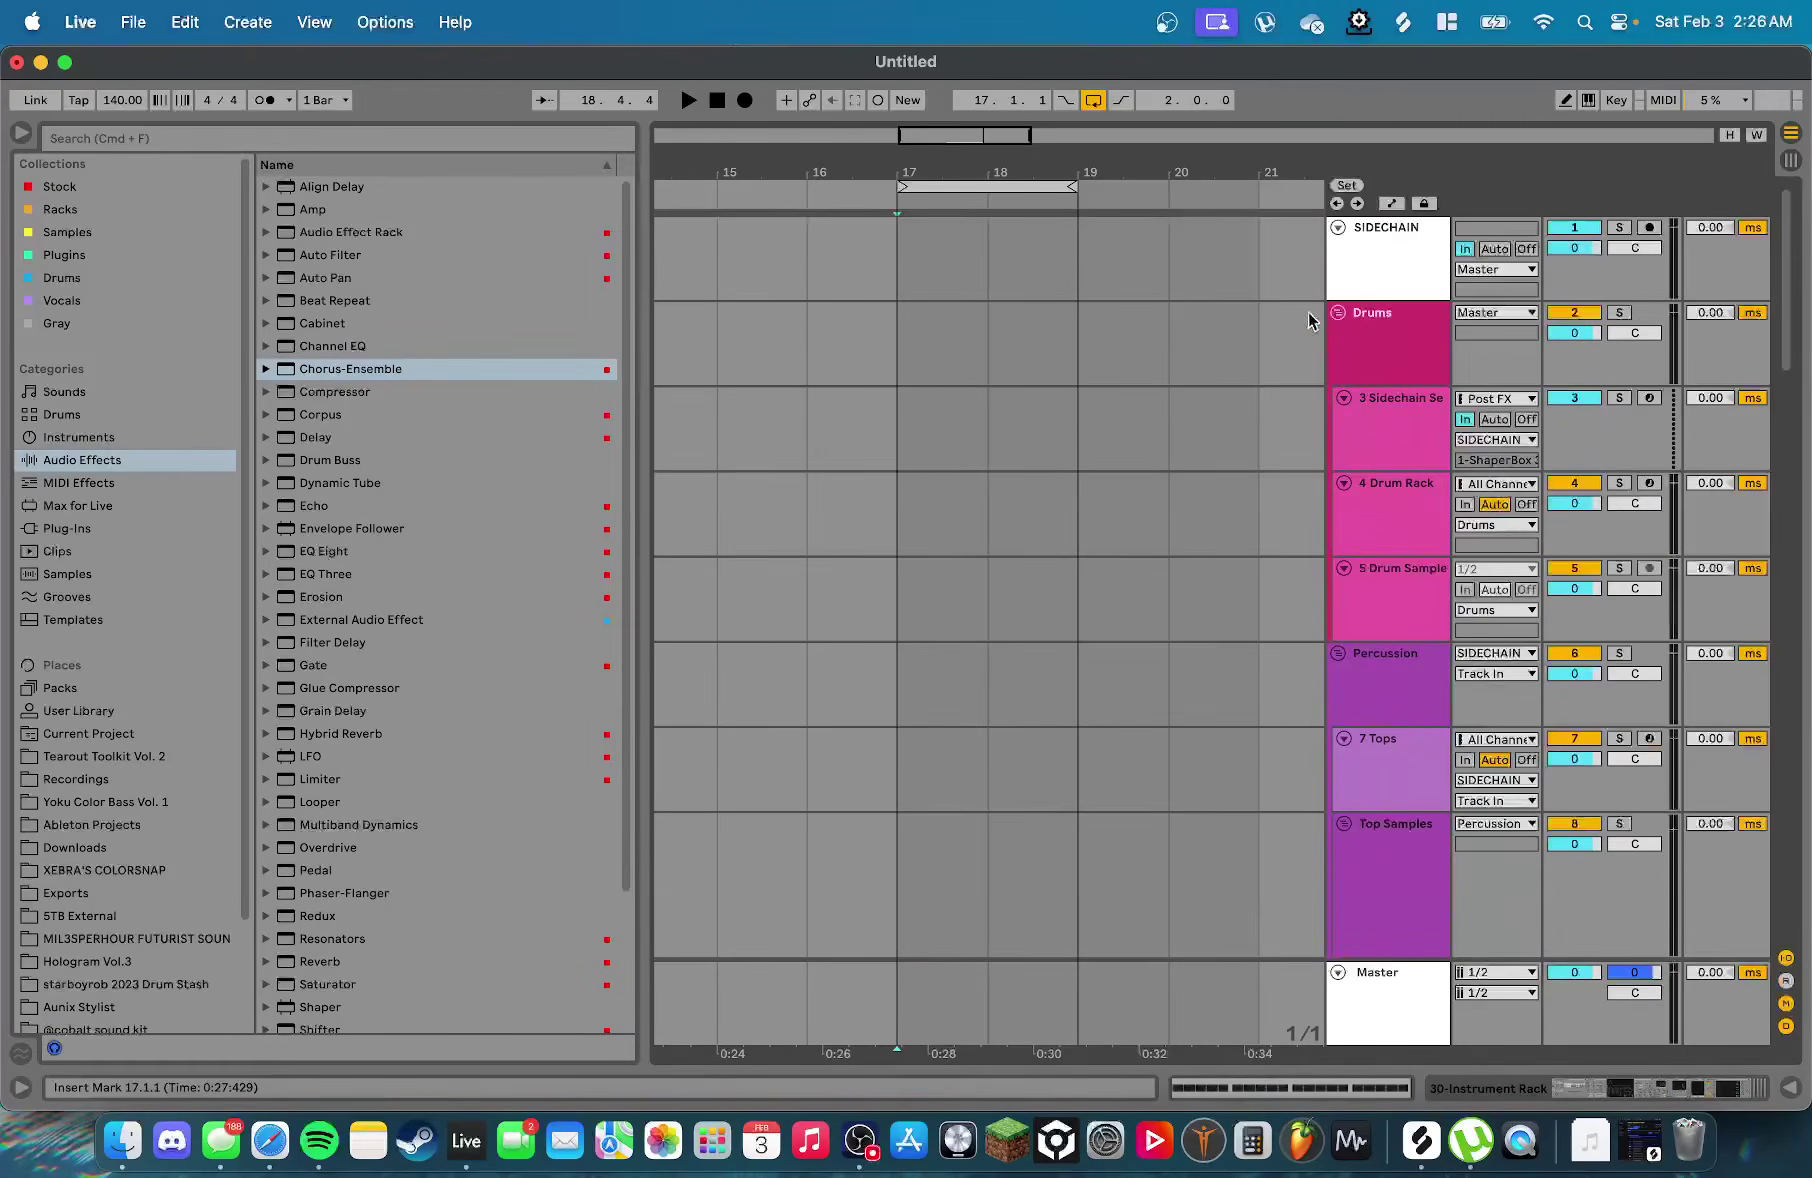
{"action": "left_click", "coordinate": [1300, 322]}
{"action": "left_click", "coordinate": [1338, 312]}
{"action": "left_click", "coordinate": [1339, 336]}
{"action": "left_click", "coordinate": [1339, 359]}
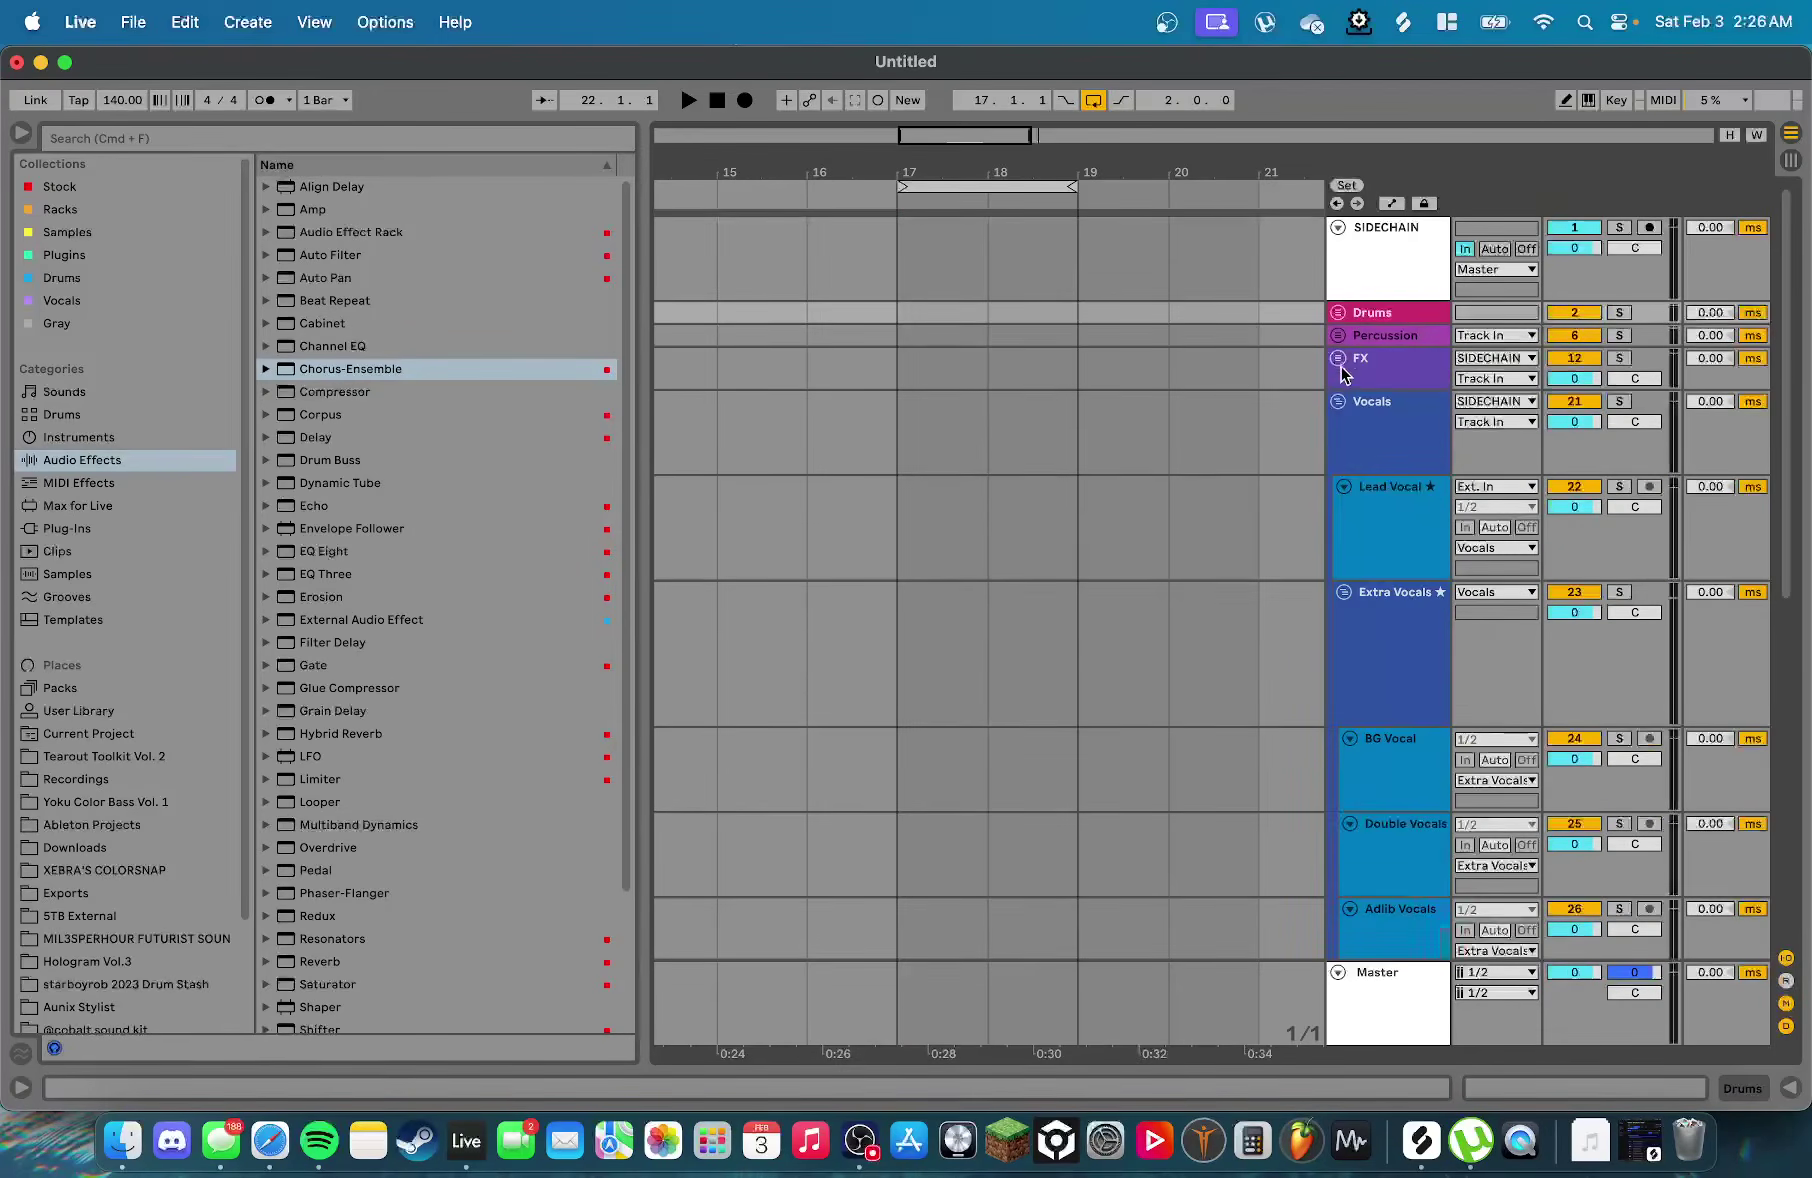
{"action": "left_click", "coordinate": [1339, 401]}
{"action": "left_click", "coordinate": [1338, 426]}
{"action": "left_click", "coordinate": [1386, 449]}
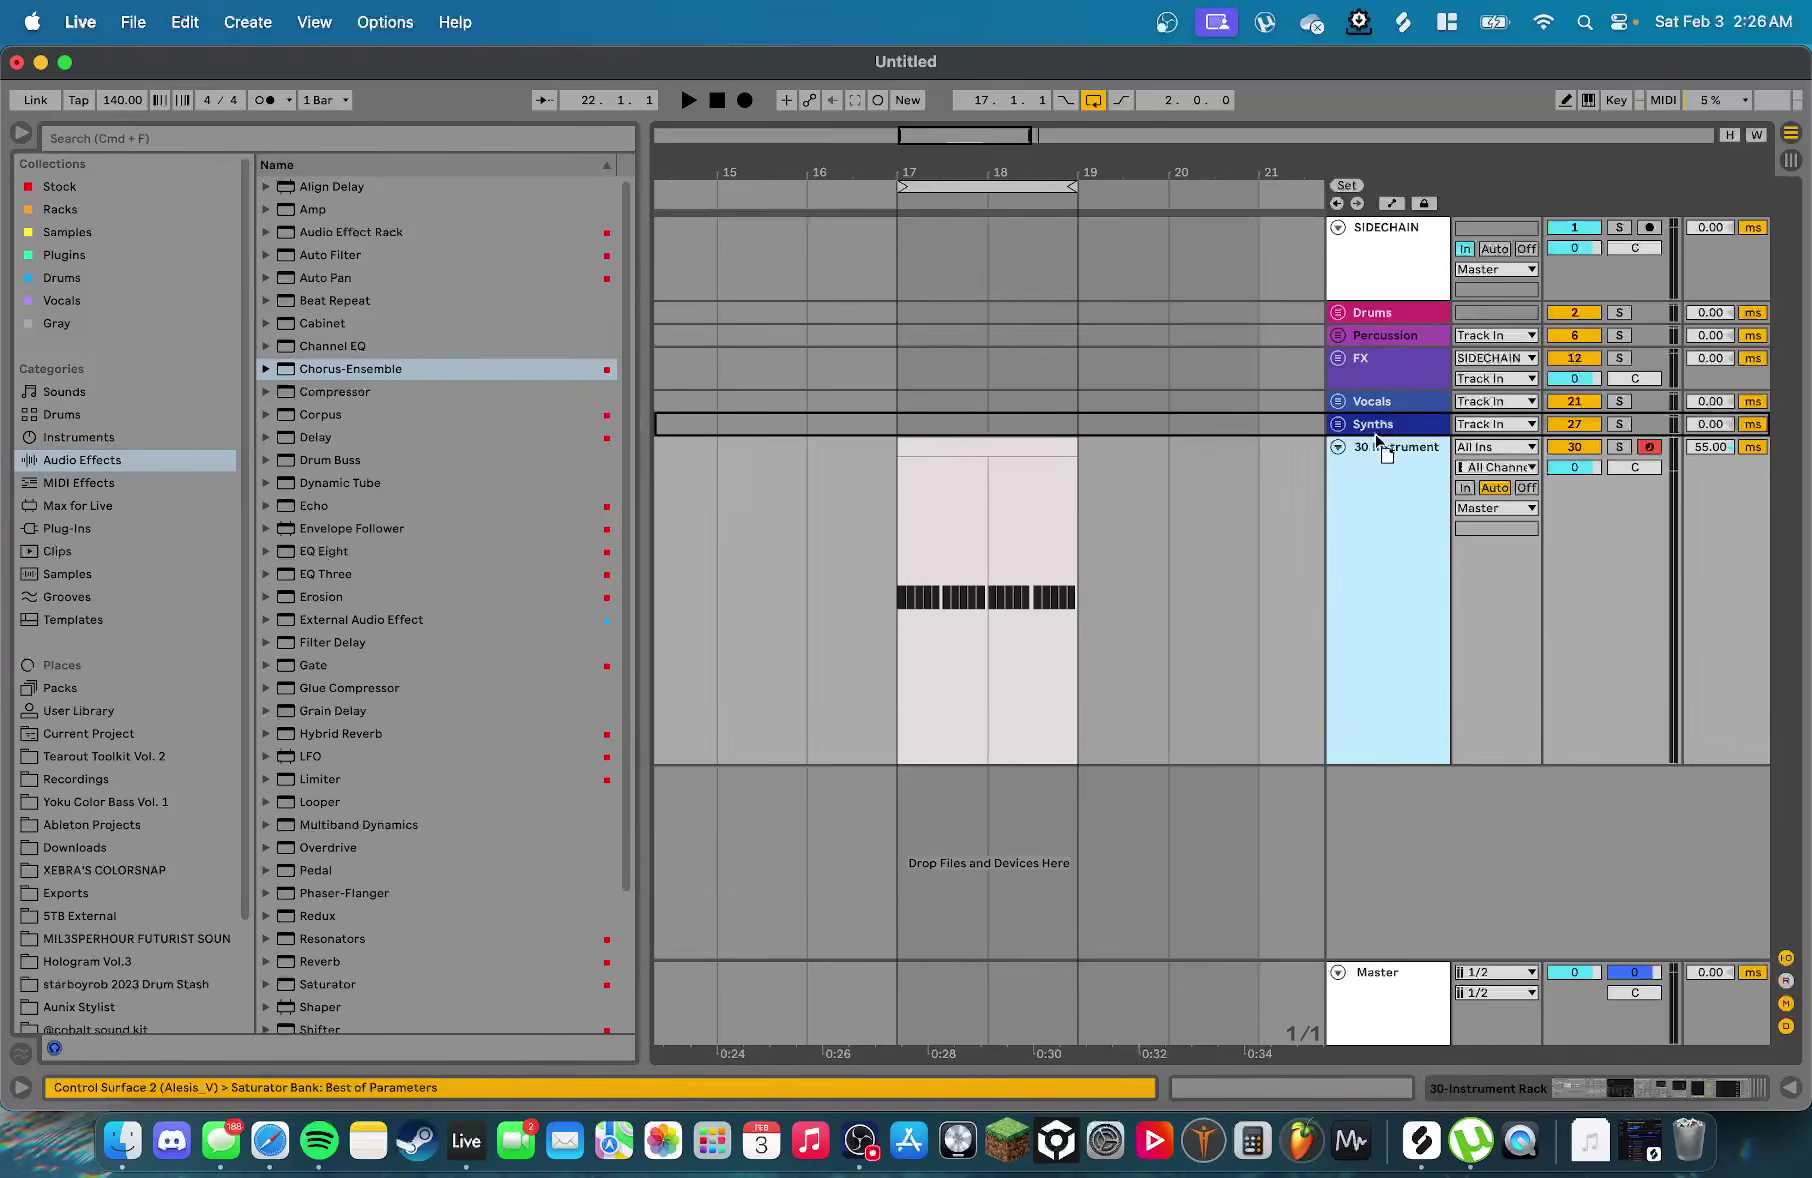
{"action": "left_click_drag", "start_coordinate": [1386, 449], "coordinate": [1380, 424]}
Unfold the Drums group and create an empty MIDI clip on the 4 Drum Rack track from bar 17 to bar 19
{"action": "left_click", "coordinate": [1338, 314]}
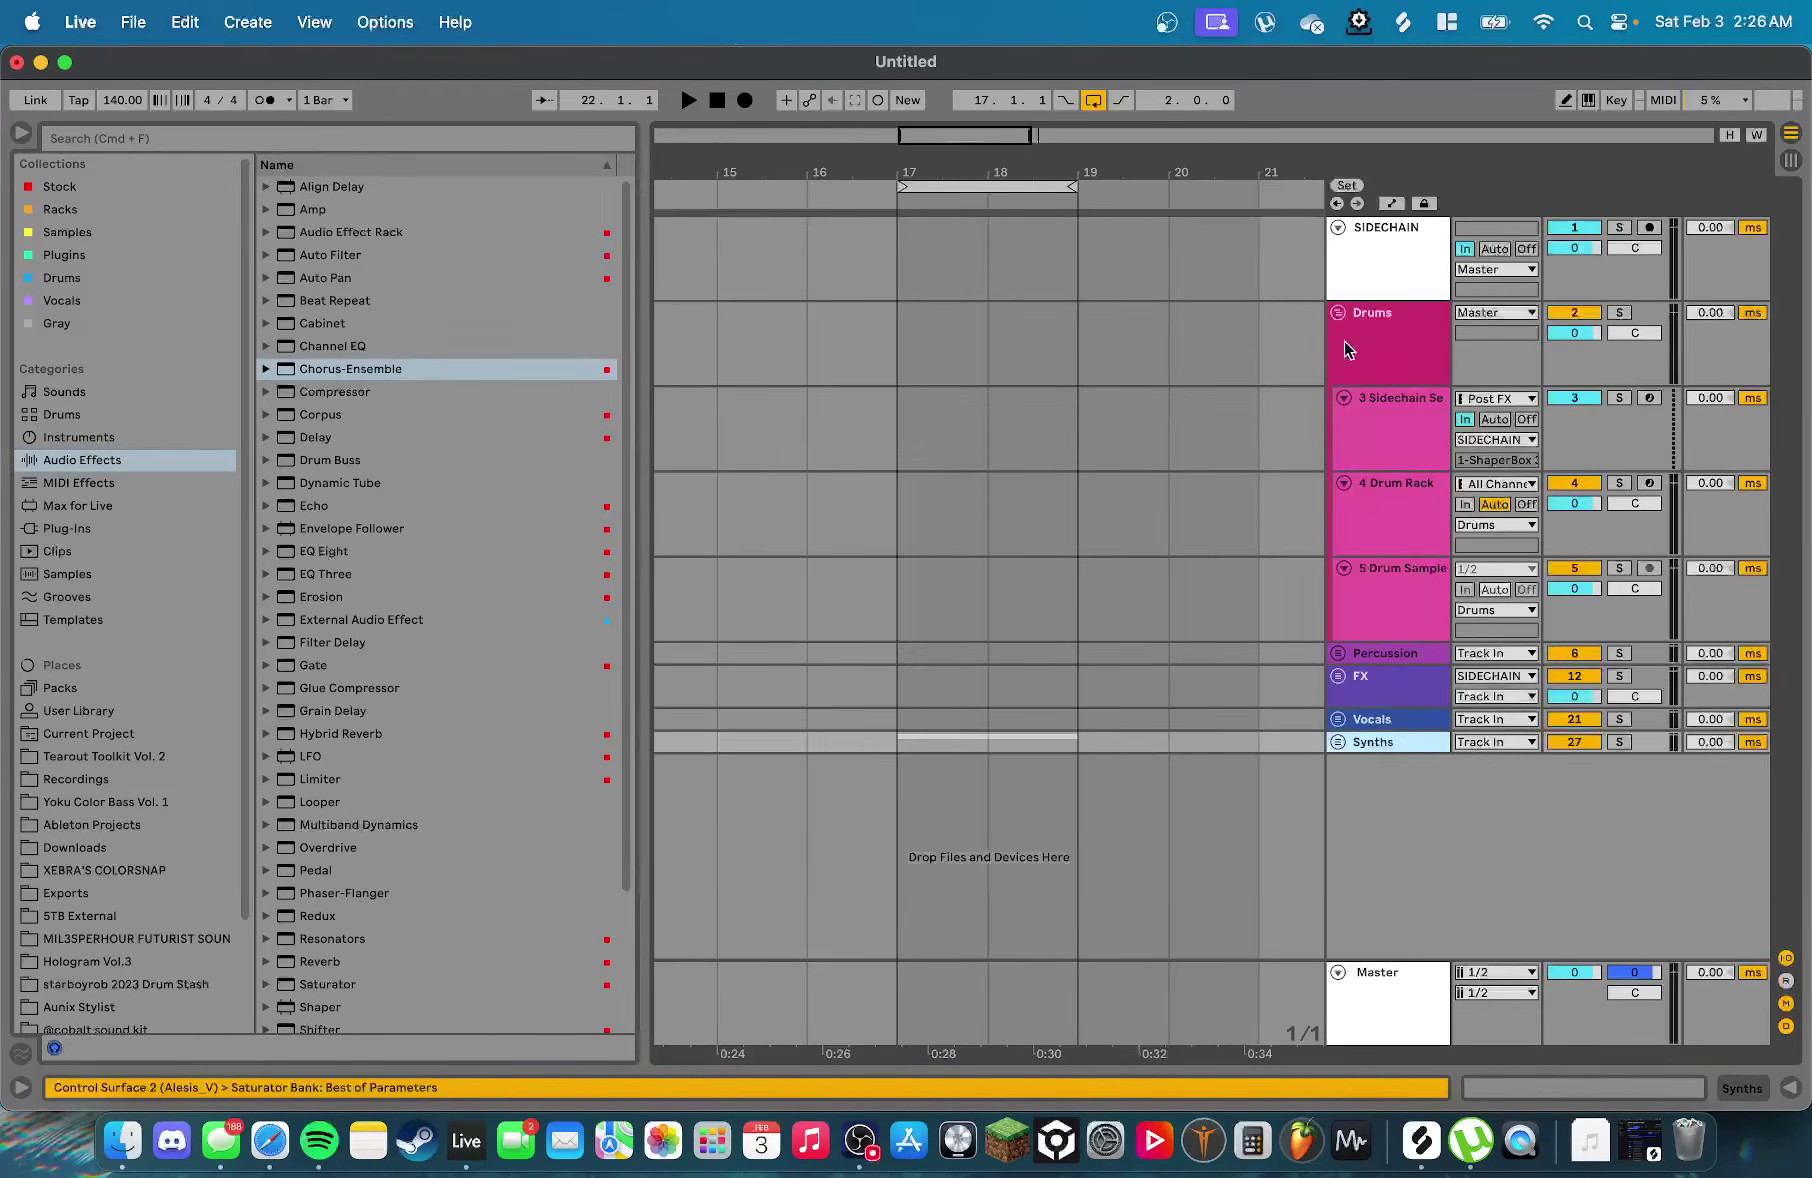
{"action": "left_click", "coordinate": [1372, 470]}
{"action": "left_click_drag", "start_coordinate": [886, 498], "coordinate": [1080, 514]}
{"action": "key", "text": "super+shift+m"}
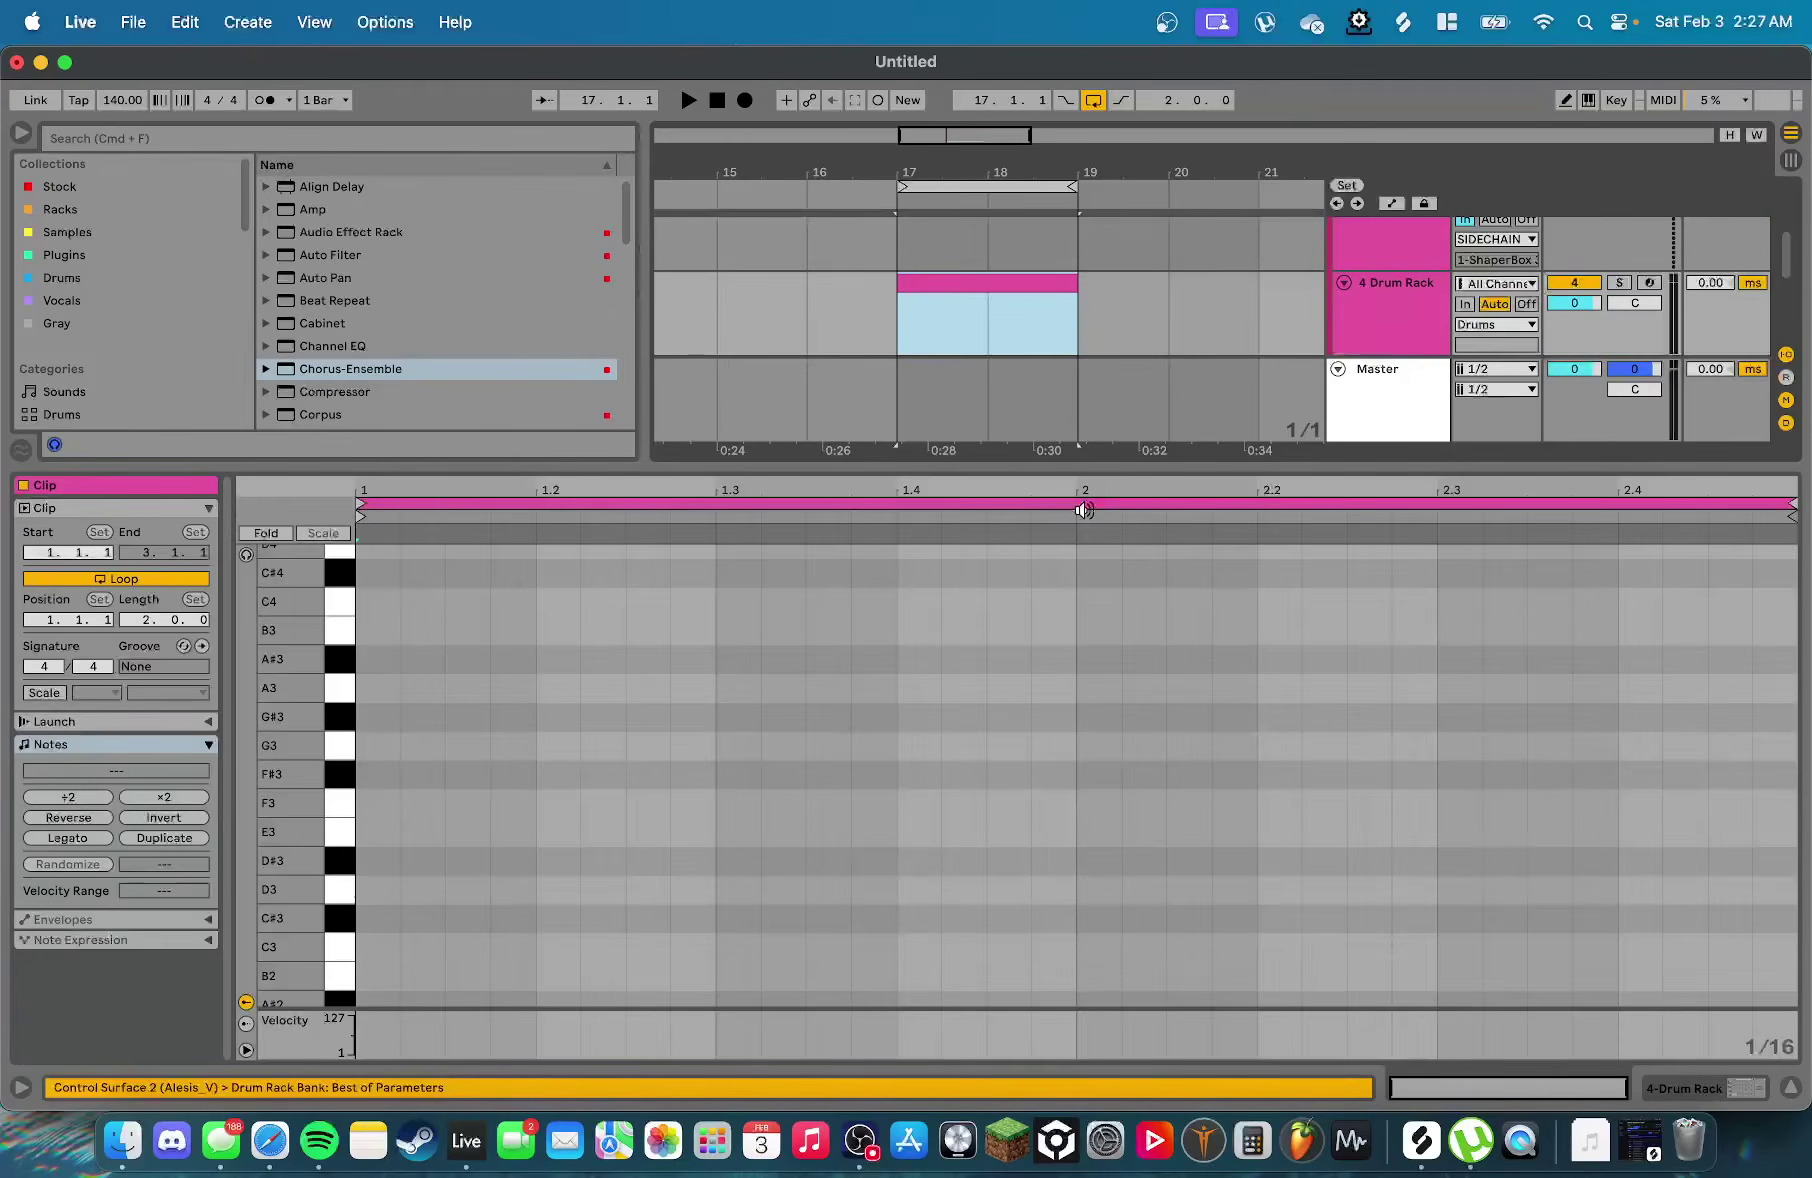
Fold the 7 Tops, 10 Top Samples and 11 Top Samples tracks in the Percussion group
{"action": "key", "text": "super+alt+l"}
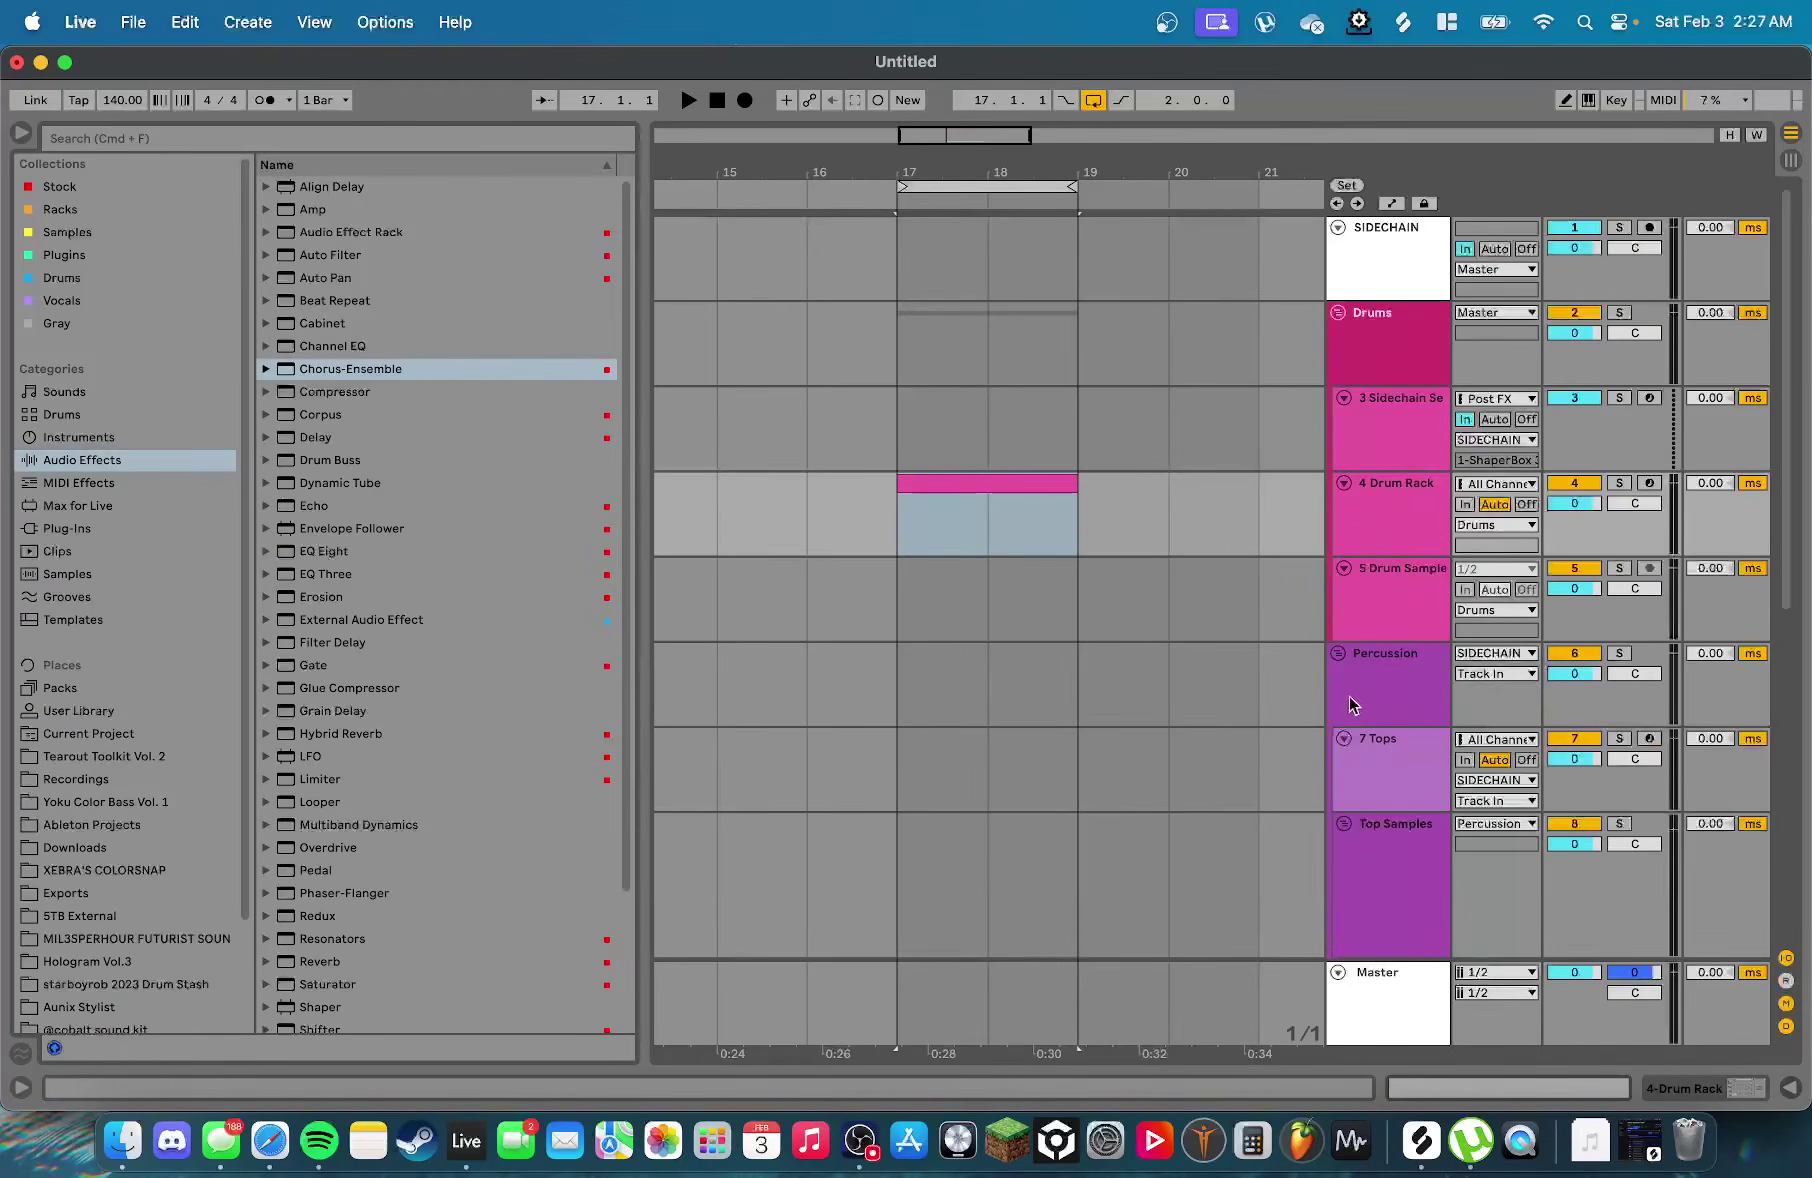
{"action": "left_click", "coordinate": [1343, 740]}
{"action": "scroll", "coordinate": [1340, 745], "scroll_direction": "down", "scroll_amount": 10}
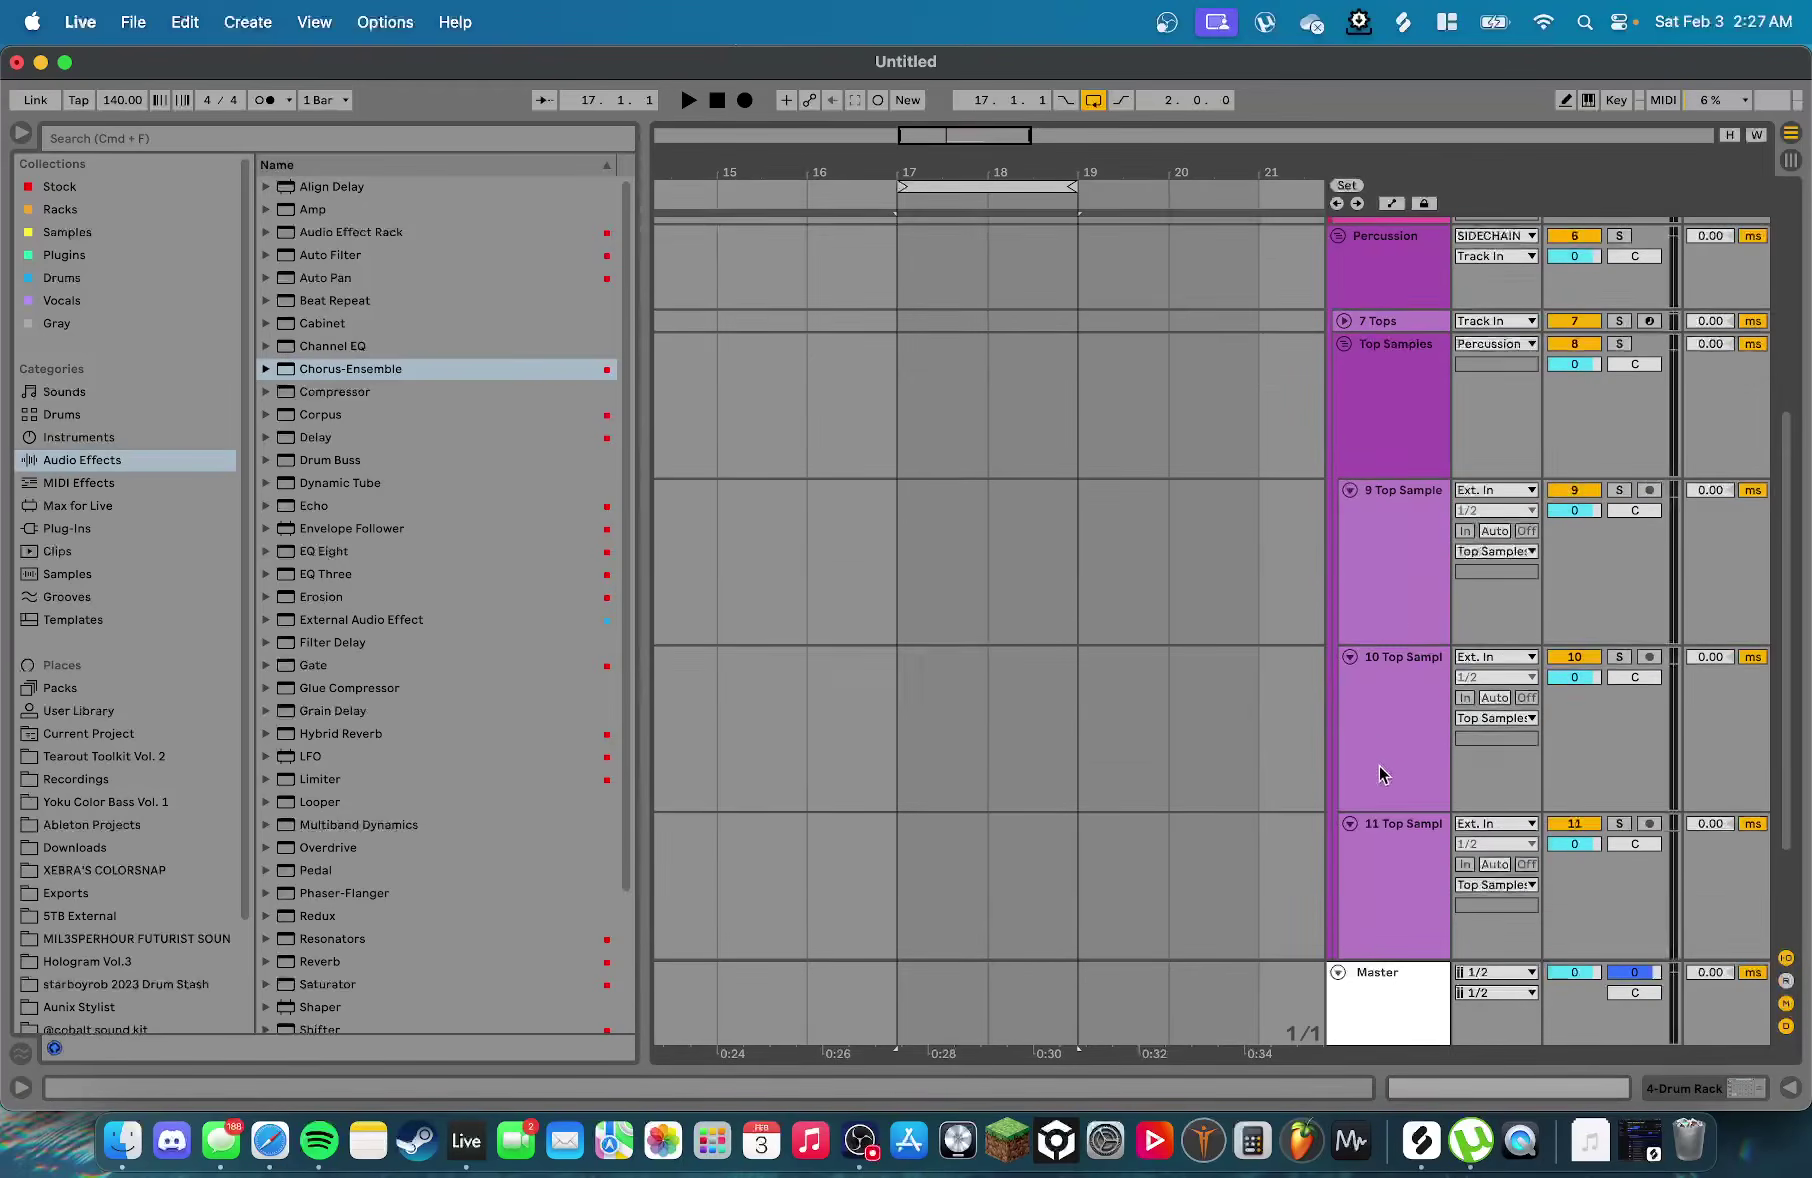
{"action": "left_click", "coordinate": [1349, 658]}
{"action": "left_click", "coordinate": [1350, 676]}
{"action": "scroll", "coordinate": [990, 664], "scroll_direction": "up", "scroll_amount": 3}
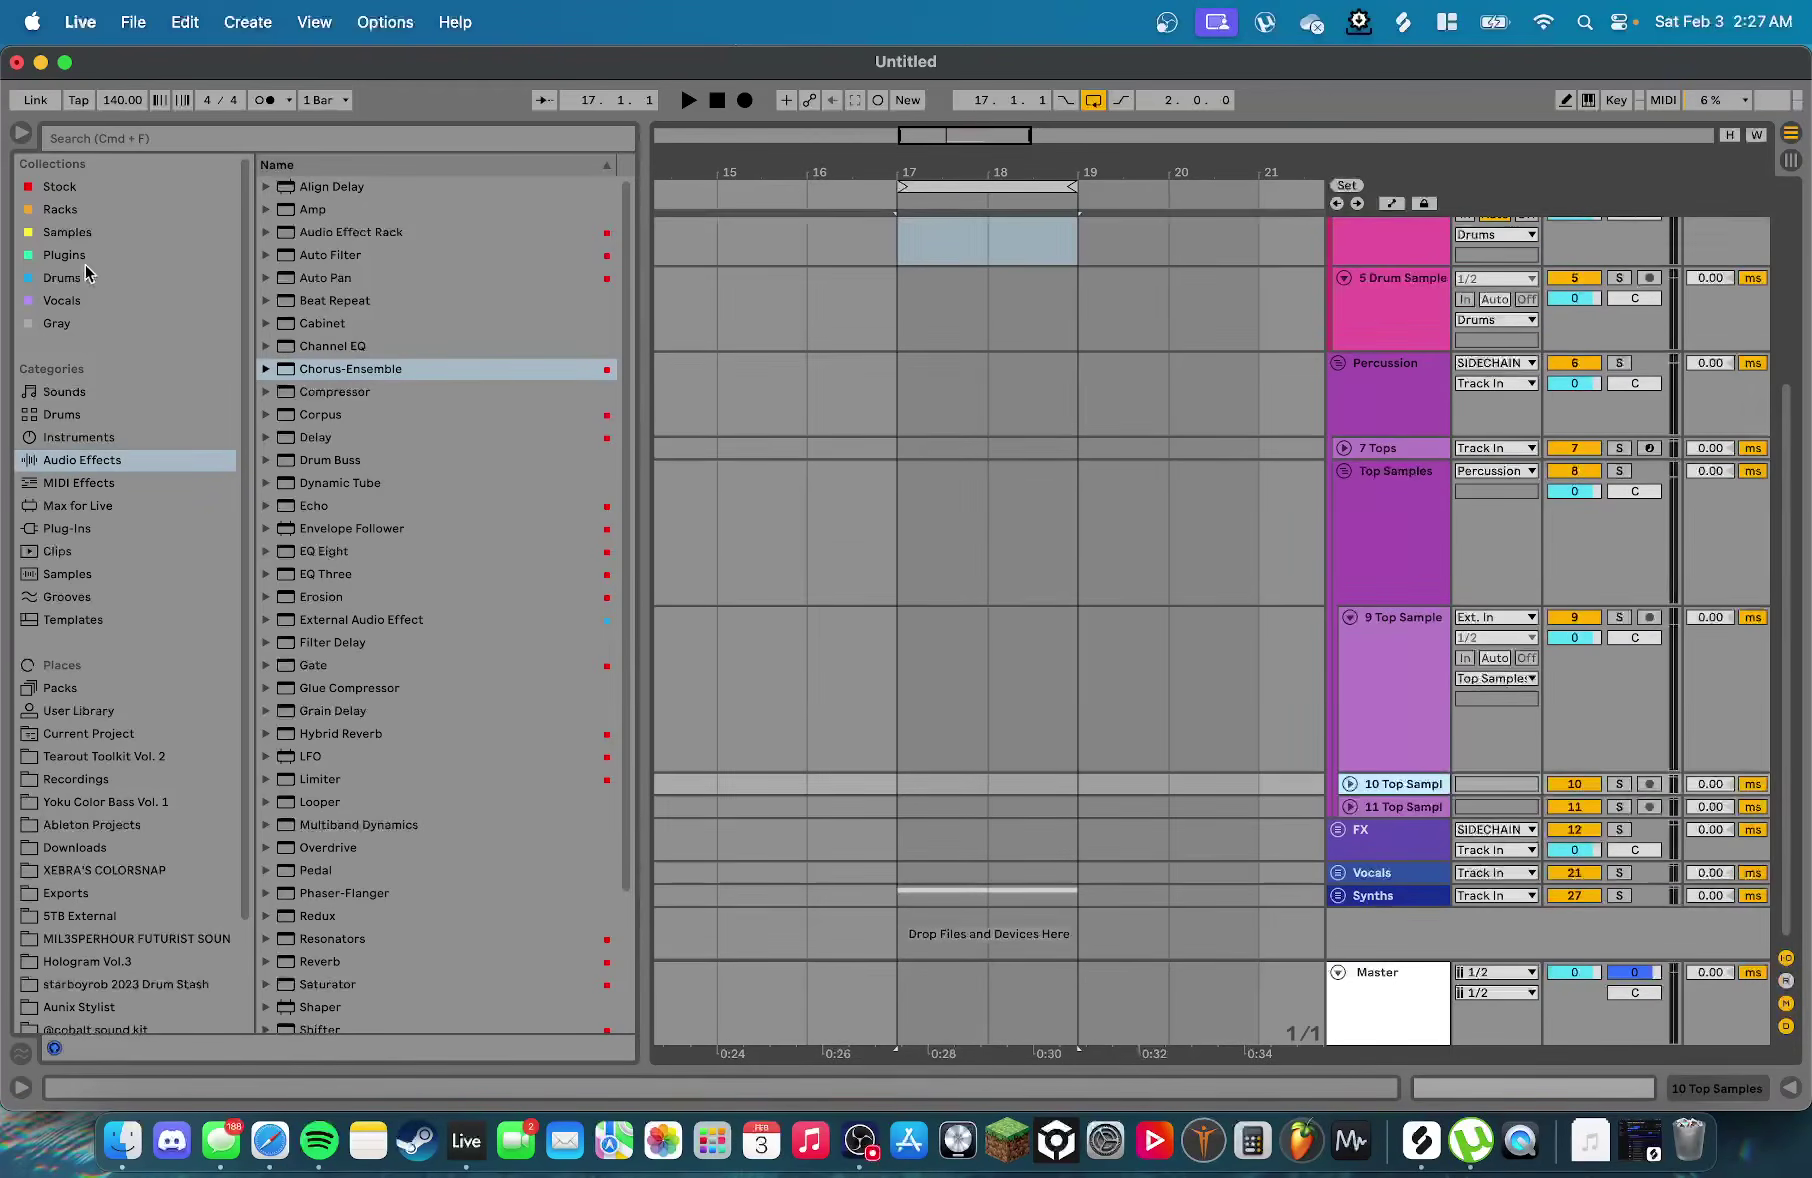
Place N-Cymbals Loop 03 140BPM.wav from Nasko Patreon Sample Pack Vol. 2 on the 9 Top Samples track at bar 17
{"action": "left_click", "coordinate": [57, 236]}
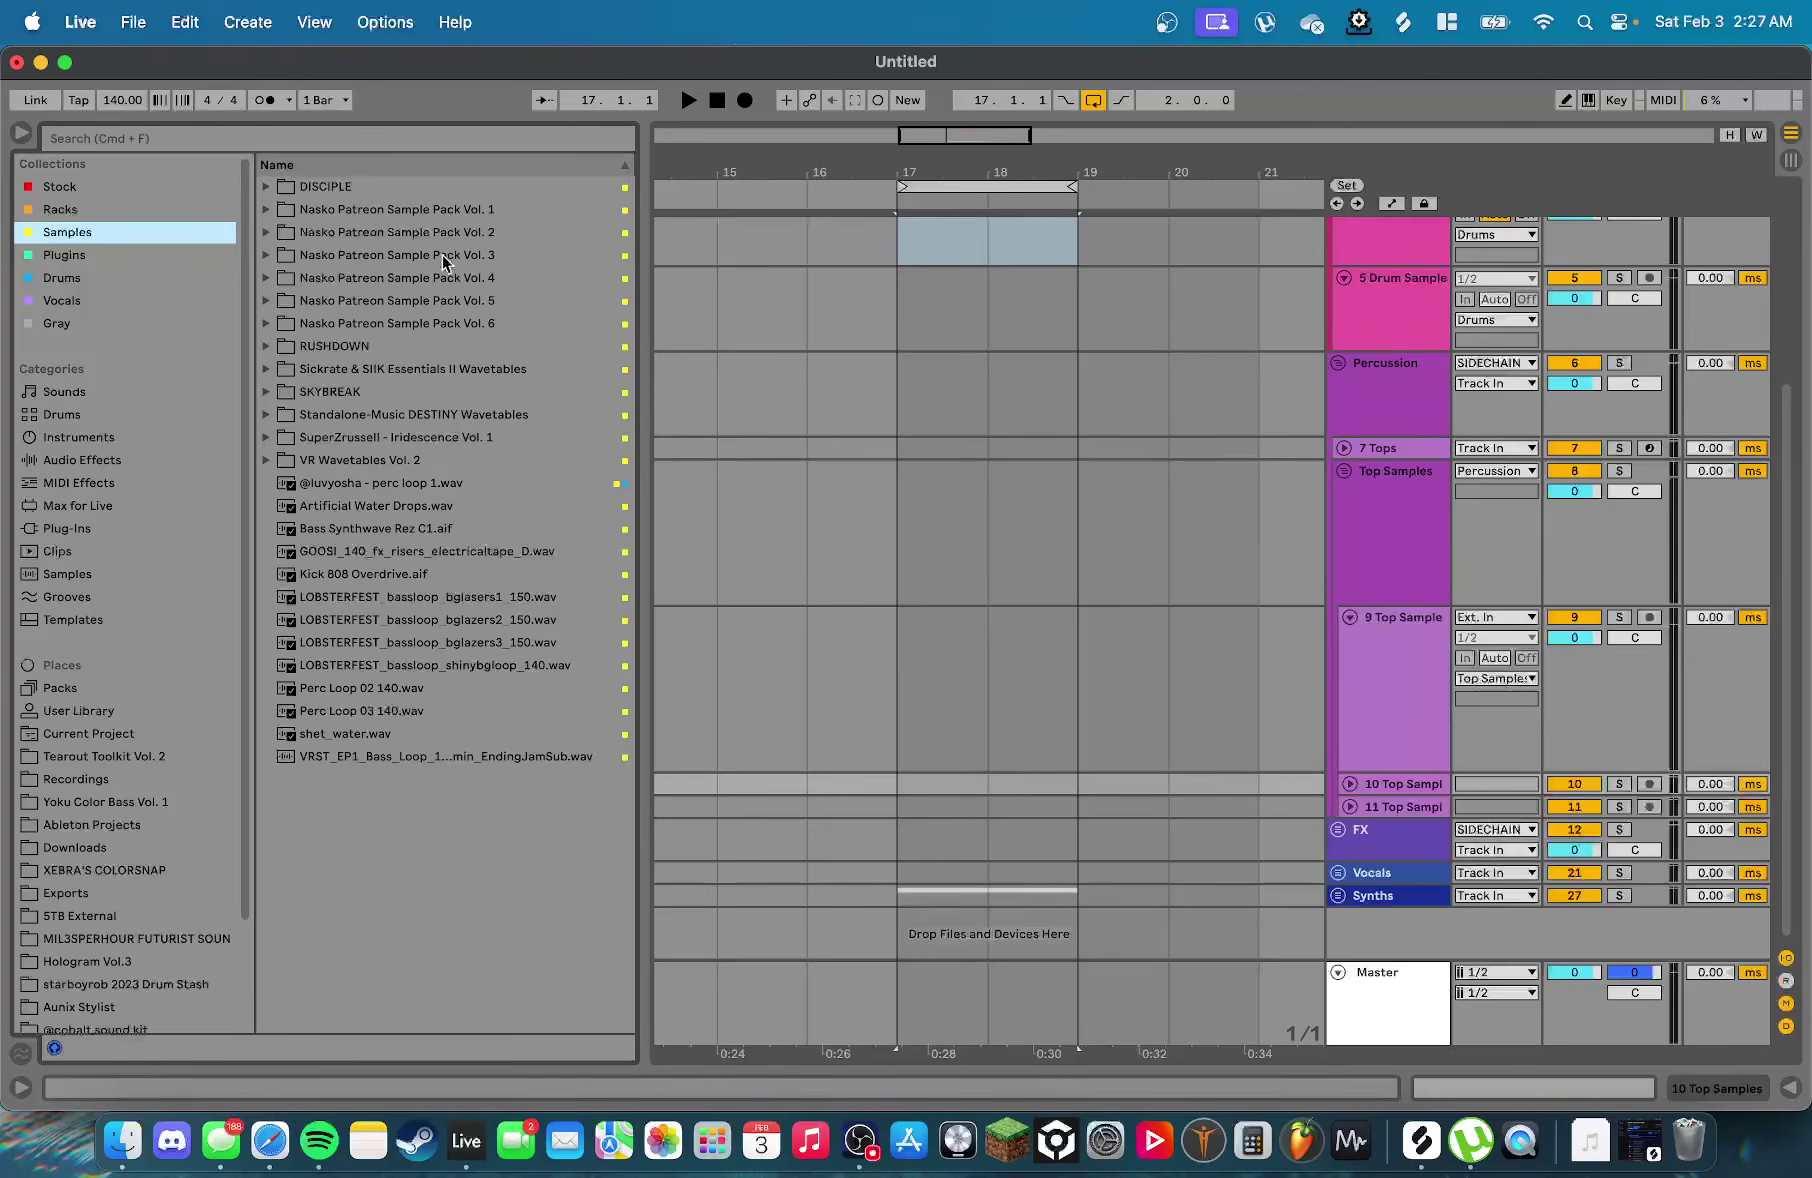
{"action": "left_click", "coordinate": [441, 258]}
{"action": "key", "text": "Right"}
{"action": "scroll", "coordinate": [473, 348], "scroll_direction": "down", "scroll_amount": 10}
{"action": "left_click", "coordinate": [433, 691]}
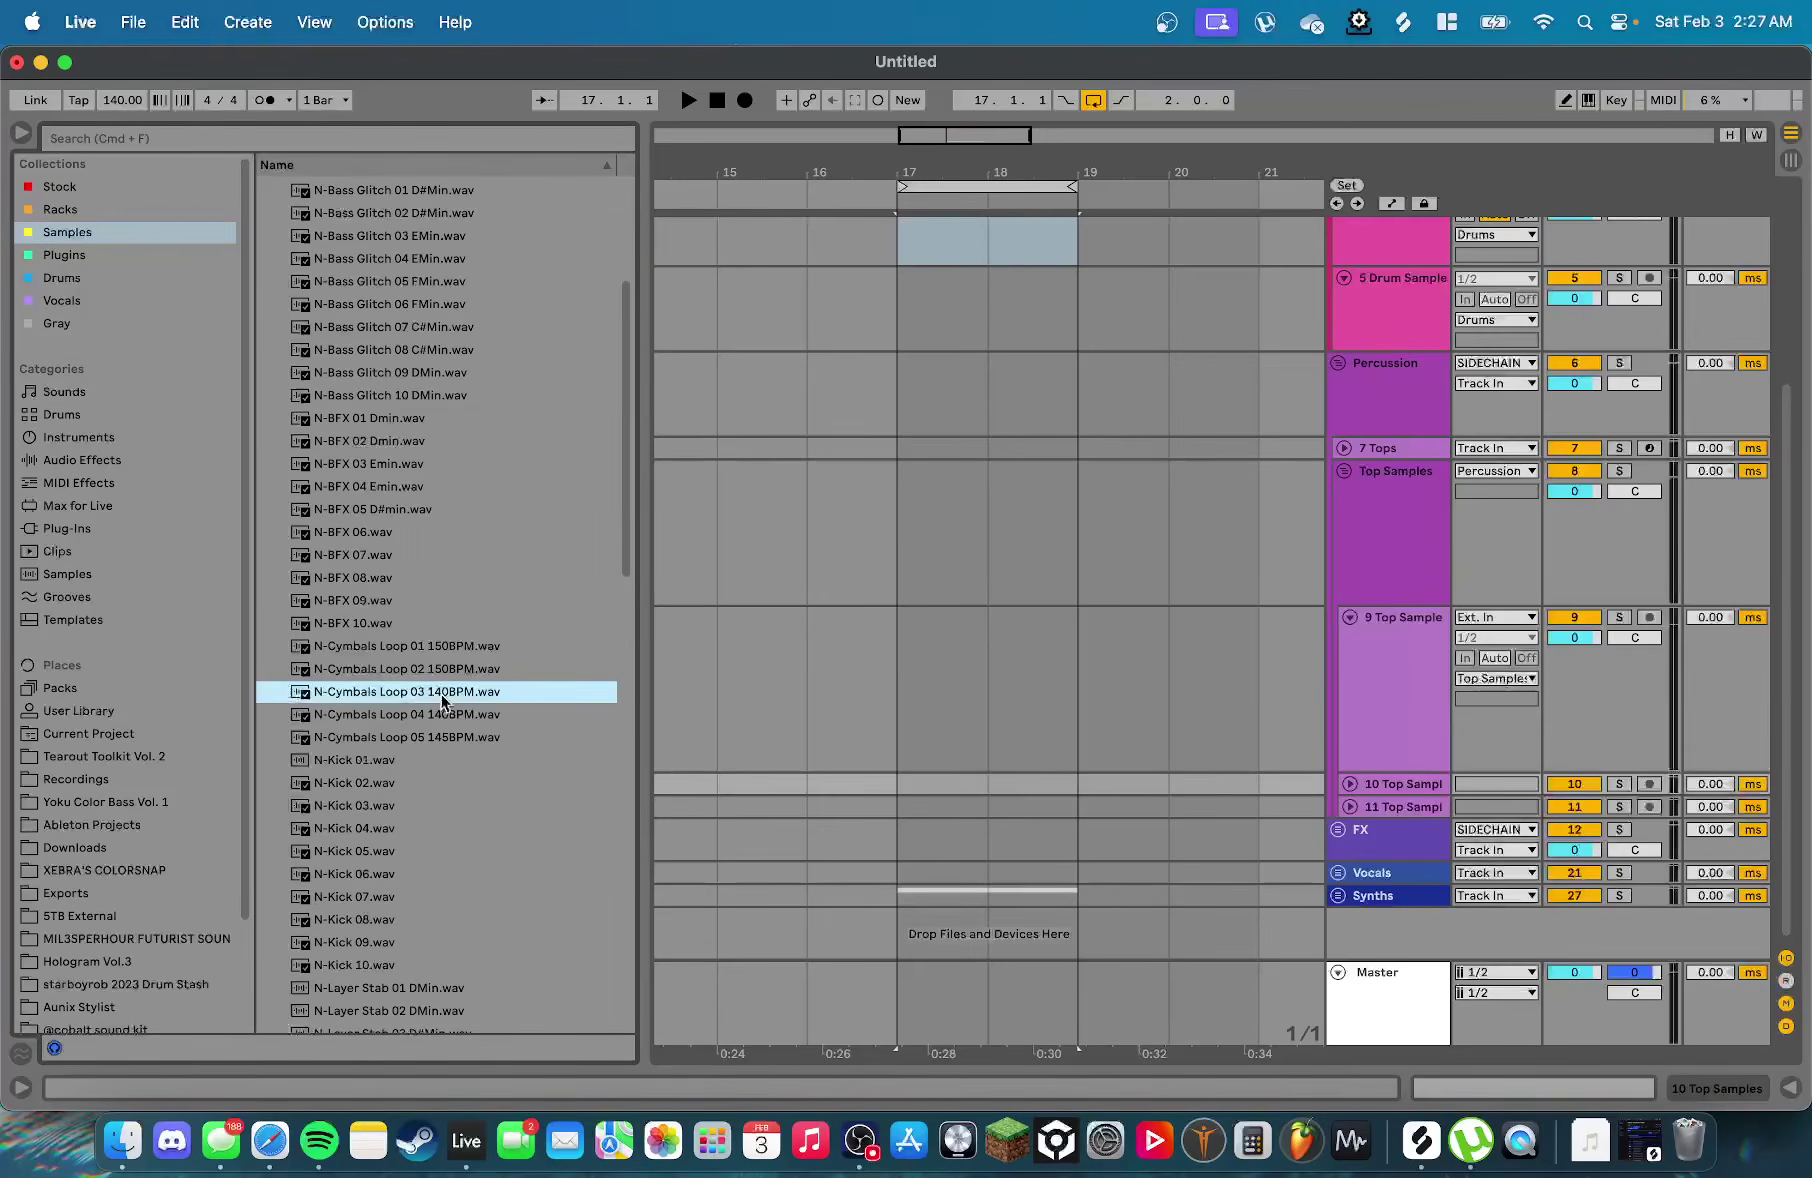
{"action": "left_click_drag", "start_coordinate": [537, 606], "coordinate": [940, 652]}
{"action": "scroll", "coordinate": [395, 307], "scroll_direction": "up", "scroll_amount": 10}
{"action": "left_click", "coordinate": [383, 240]}
{"action": "key", "text": "Left"}
Fold the 5 Drum Samples and 3 Sidechain tracks in the Drums group
{"action": "scroll", "coordinate": [994, 626], "scroll_direction": "up", "scroll_amount": 5}
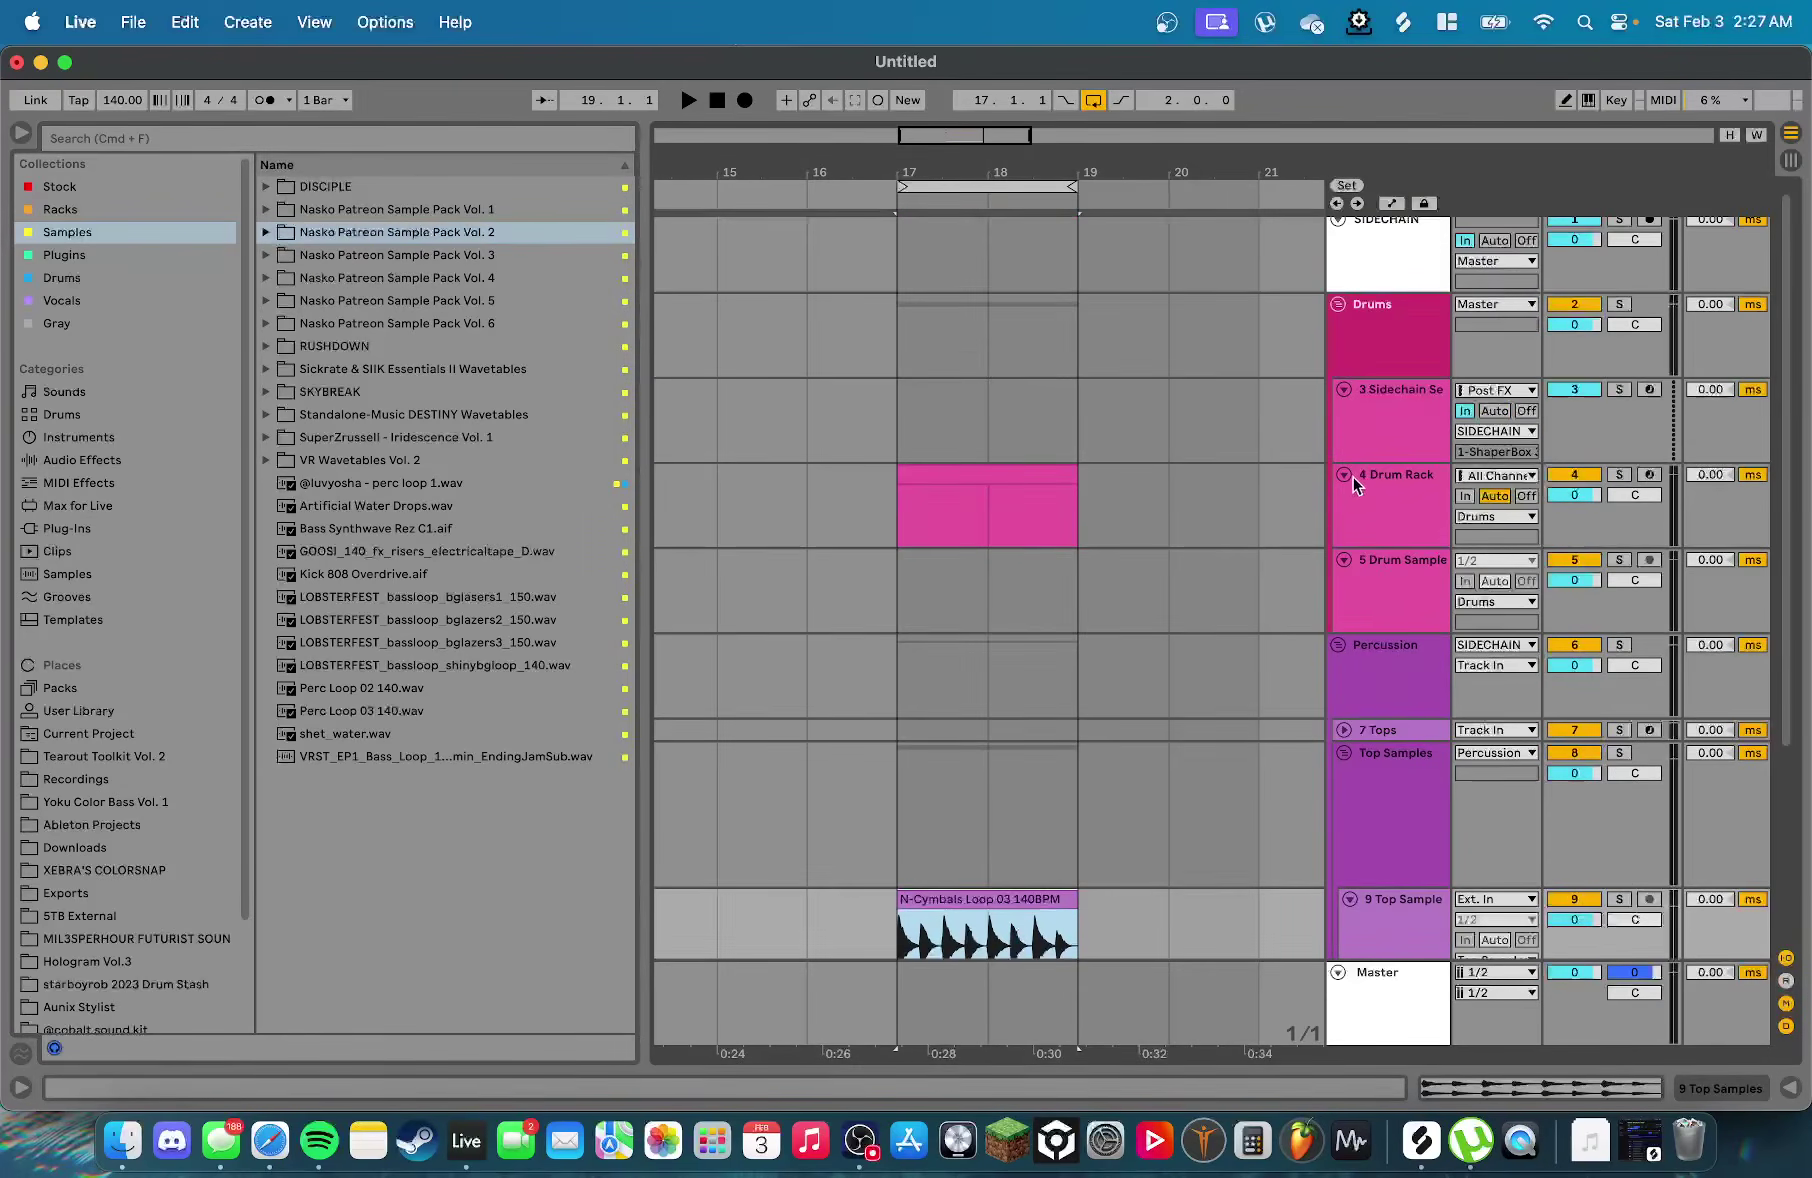
{"action": "left_click", "coordinate": [1343, 560]}
{"action": "left_click", "coordinate": [1343, 389]}
{"action": "scroll", "coordinate": [1260, 505], "scroll_direction": "down", "scroll_amount": 3}
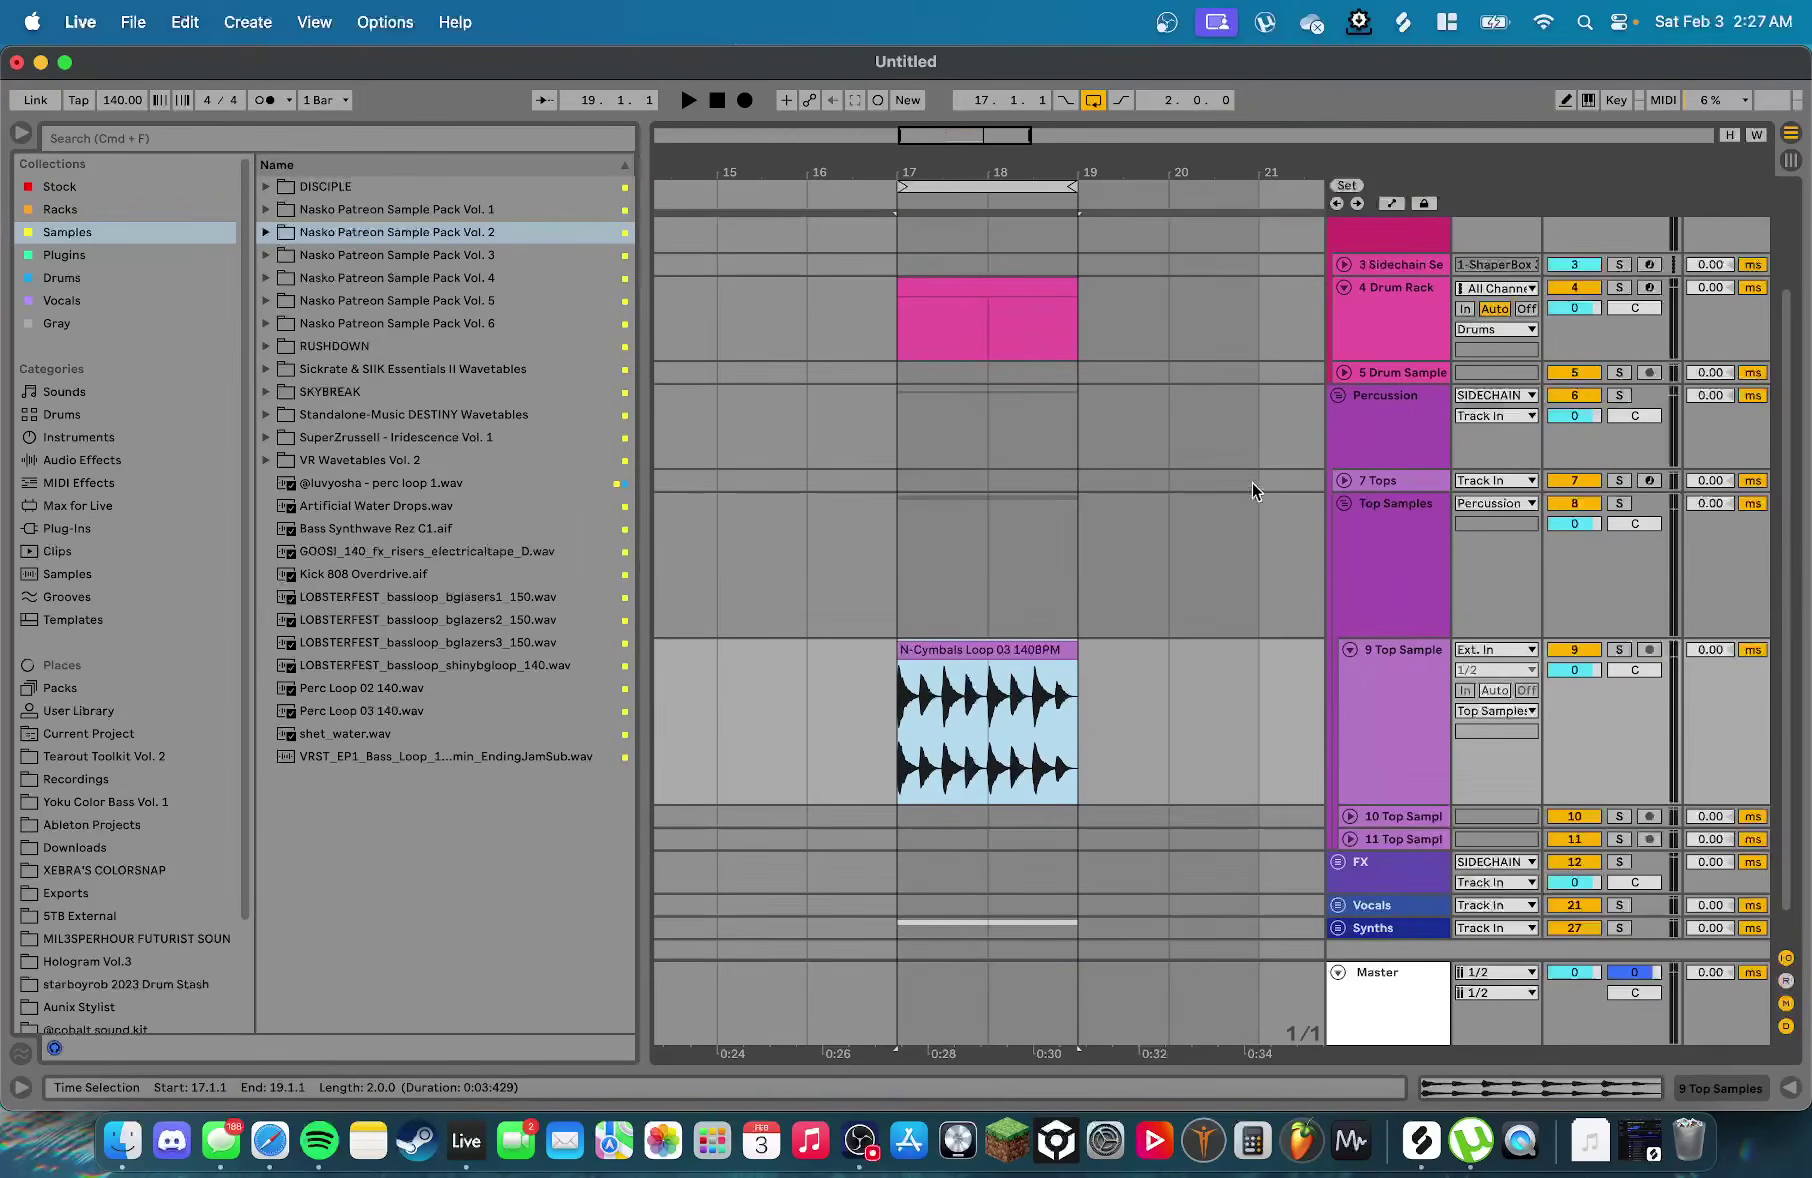
Show the Drum Rack's pads and browse to the M3PH_drum_kicks folder of MIL3SPERHOUR DRUM PACK VOL. 1
{"action": "double_click", "coordinate": [1392, 333]}
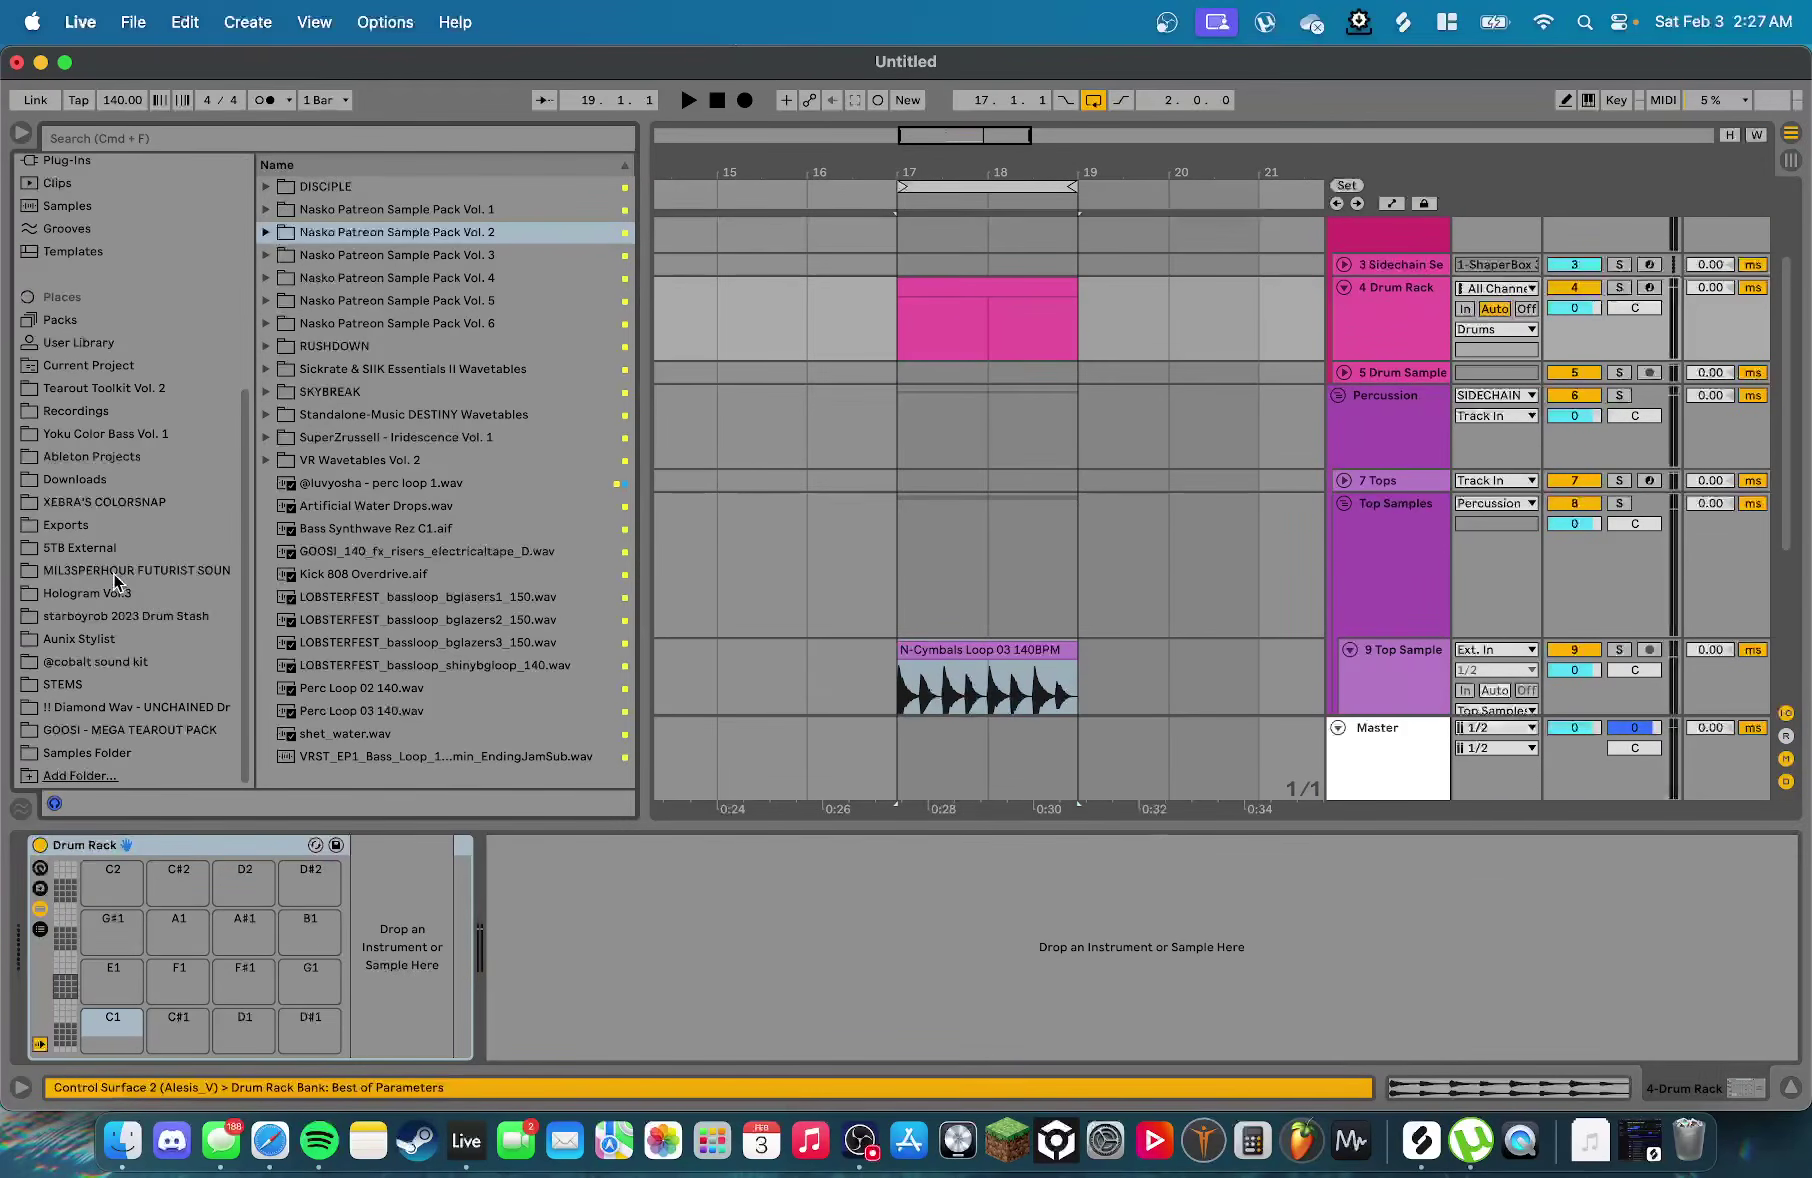
{"action": "left_click", "coordinate": [113, 572]}
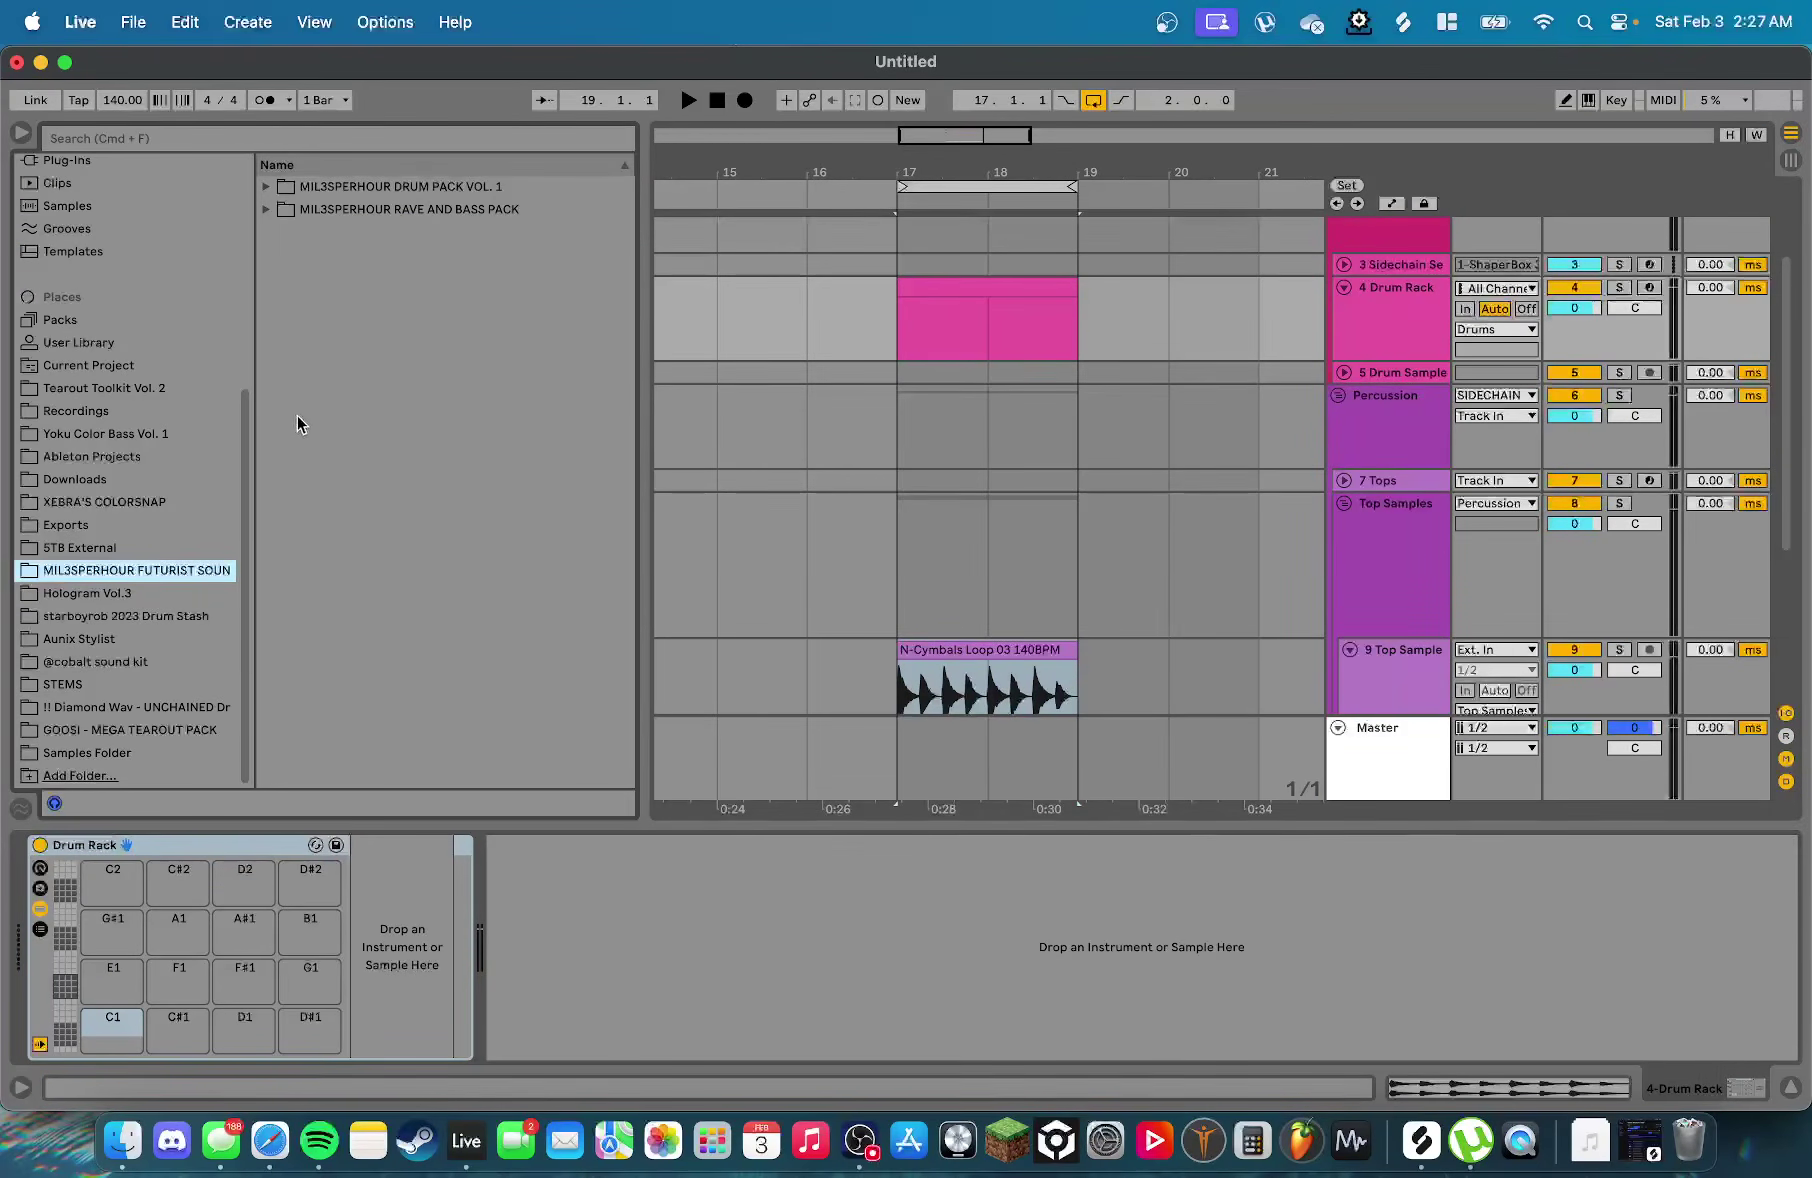
{"action": "left_click", "coordinate": [415, 186]}
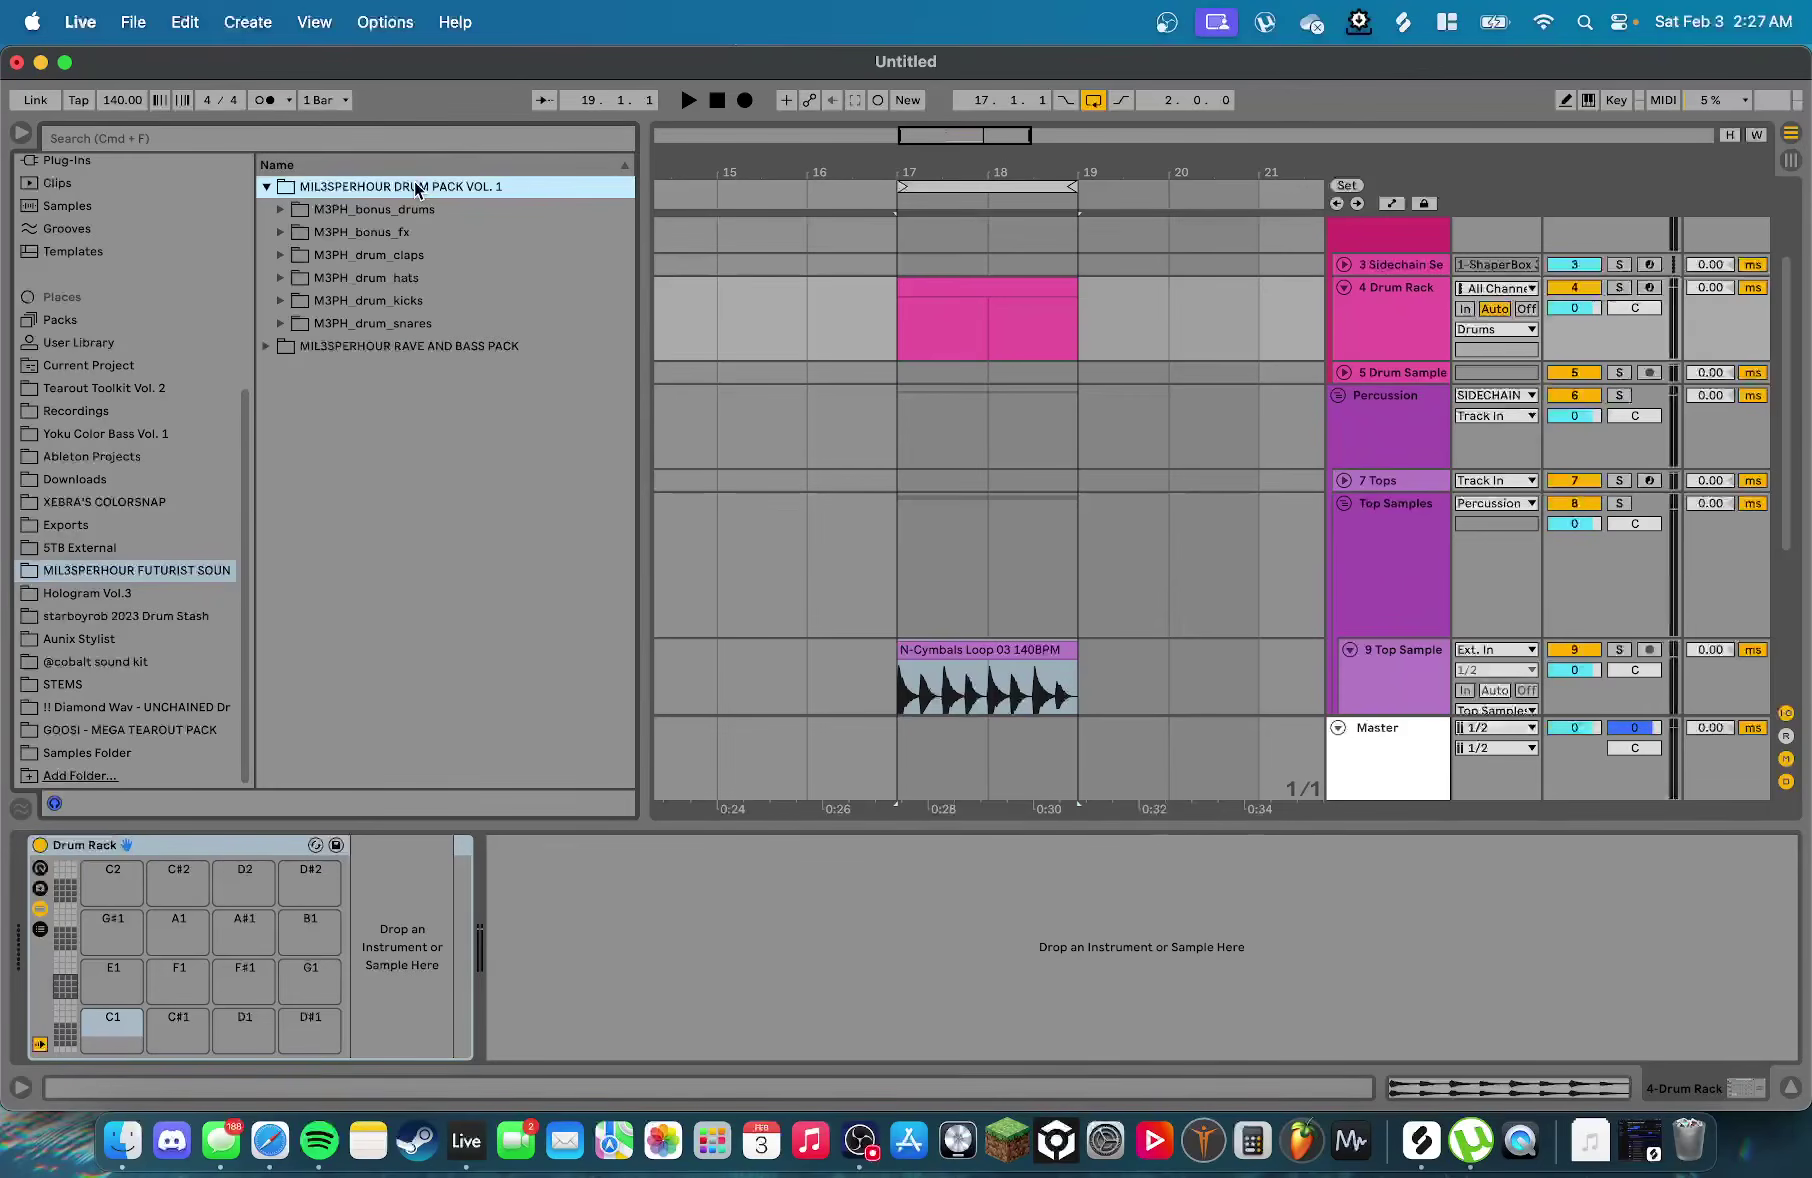
{"action": "left_click", "coordinate": [426, 300]}
Audition the kick samples in the M3PH_drum_kicks folder to choose a kick for the Drum Rack
{"action": "left_click", "coordinate": [426, 391]}
{"action": "left_click", "coordinate": [425, 438]}
{"action": "left_click", "coordinate": [423, 484]}
{"action": "left_click", "coordinate": [422, 530]}
{"action": "left_click", "coordinate": [421, 554]}
{"action": "left_click", "coordinate": [430, 600]}
{"action": "left_click", "coordinate": [440, 642]}
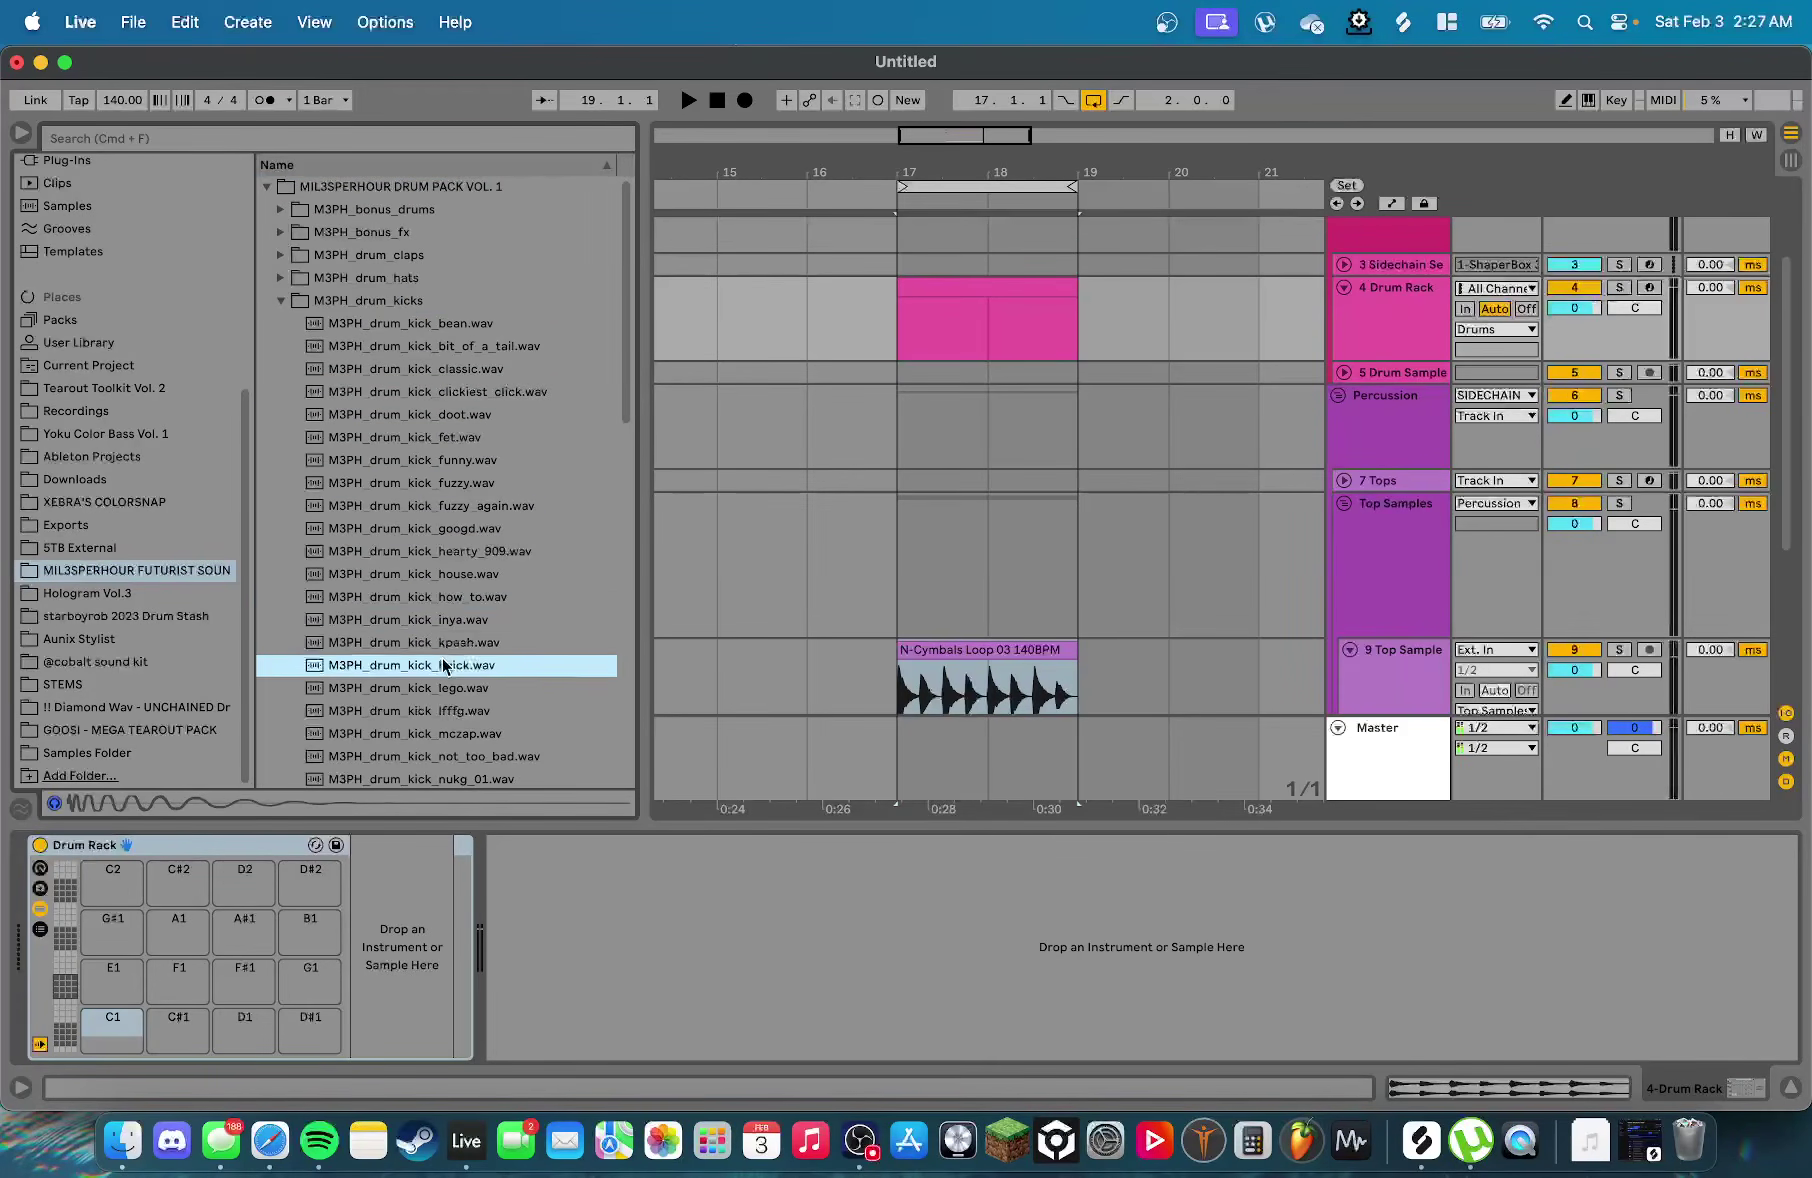
{"action": "double_click", "coordinate": [470, 642]}
{"action": "key", "text": "super+z"}
{"action": "scroll", "coordinate": [480, 620], "scroll_direction": "down", "scroll_amount": 5}
{"action": "left_click", "coordinate": [458, 511]}
{"action": "left_click", "coordinate": [458, 534]}
{"action": "left_click", "coordinate": [456, 511]}
{"action": "left_click", "coordinate": [455, 489]}
{"action": "left_click", "coordinate": [470, 465]}
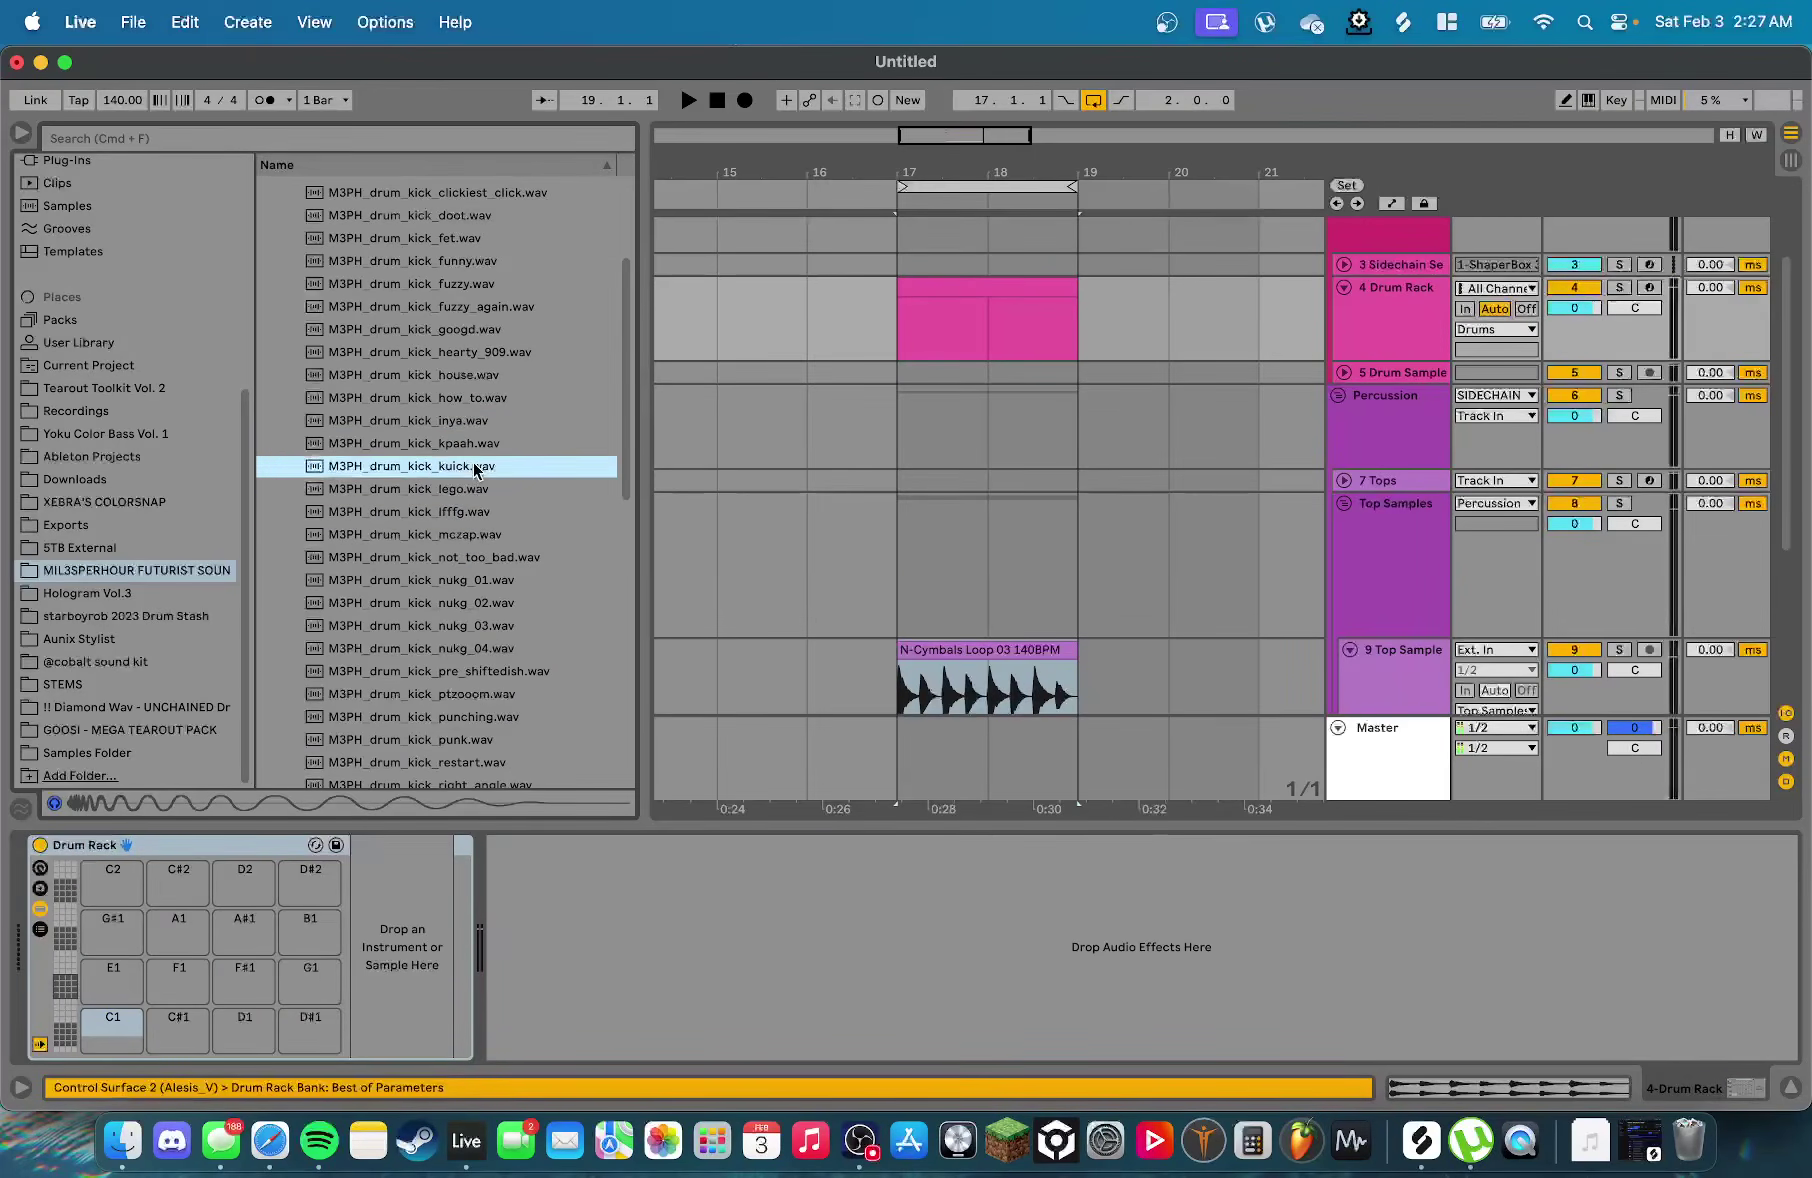
{"action": "left_click", "coordinate": [461, 535]}
{"action": "left_click", "coordinate": [470, 557]}
{"action": "left_click", "coordinate": [480, 626]}
{"action": "left_click", "coordinate": [477, 694]}
{"action": "left_click", "coordinate": [477, 717]}
{"action": "scroll", "coordinate": [475, 650], "scroll_direction": "down", "scroll_amount": 5}
{"action": "left_click", "coordinate": [469, 541]}
{"action": "left_click", "coordinate": [473, 587]}
{"action": "left_click", "coordinate": [476, 614]}
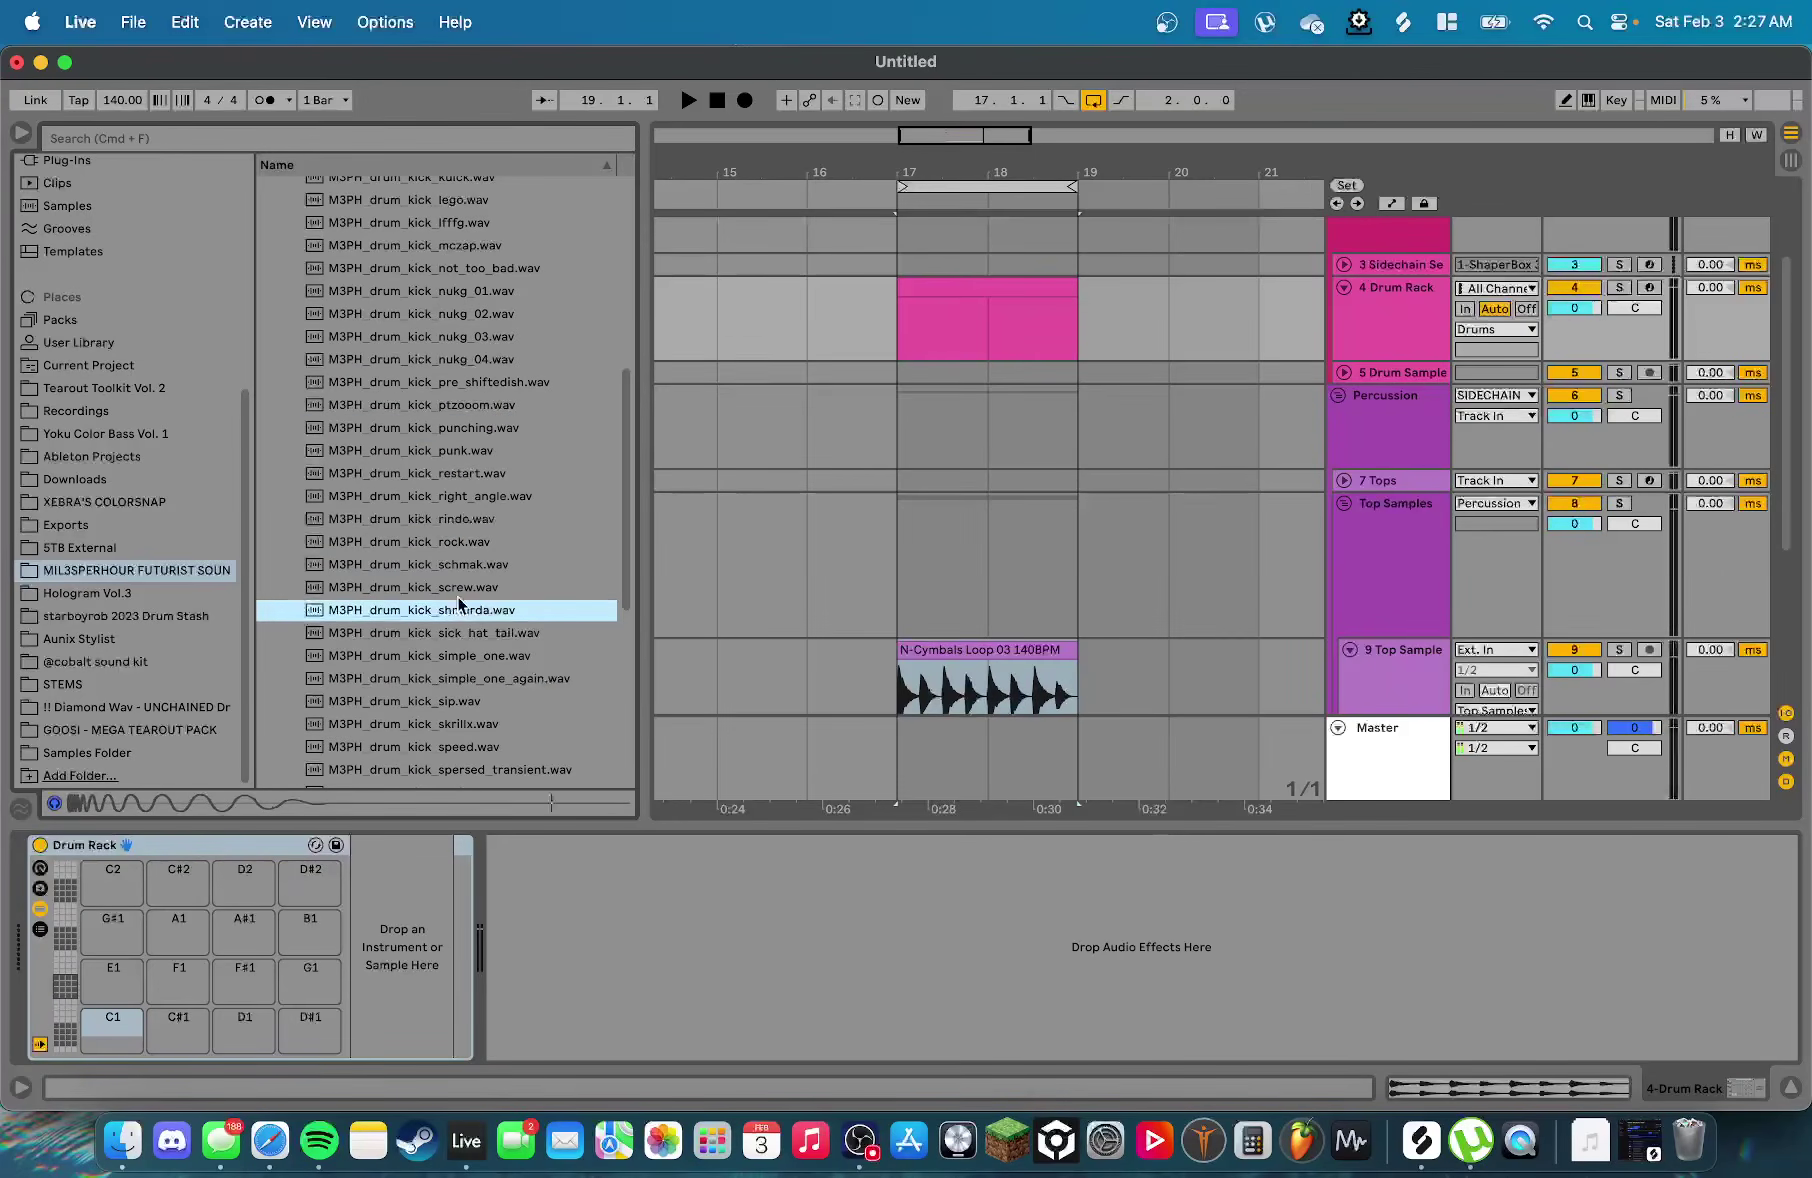
{"action": "left_click", "coordinate": [470, 541]}
{"action": "scroll", "coordinate": [465, 541], "scroll_direction": "up", "scroll_amount": 4}
{"action": "left_click", "coordinate": [445, 505]}
{"action": "left_click", "coordinate": [448, 460]}
{"action": "left_click", "coordinate": [450, 440]}
{"action": "left_click", "coordinate": [450, 415]}
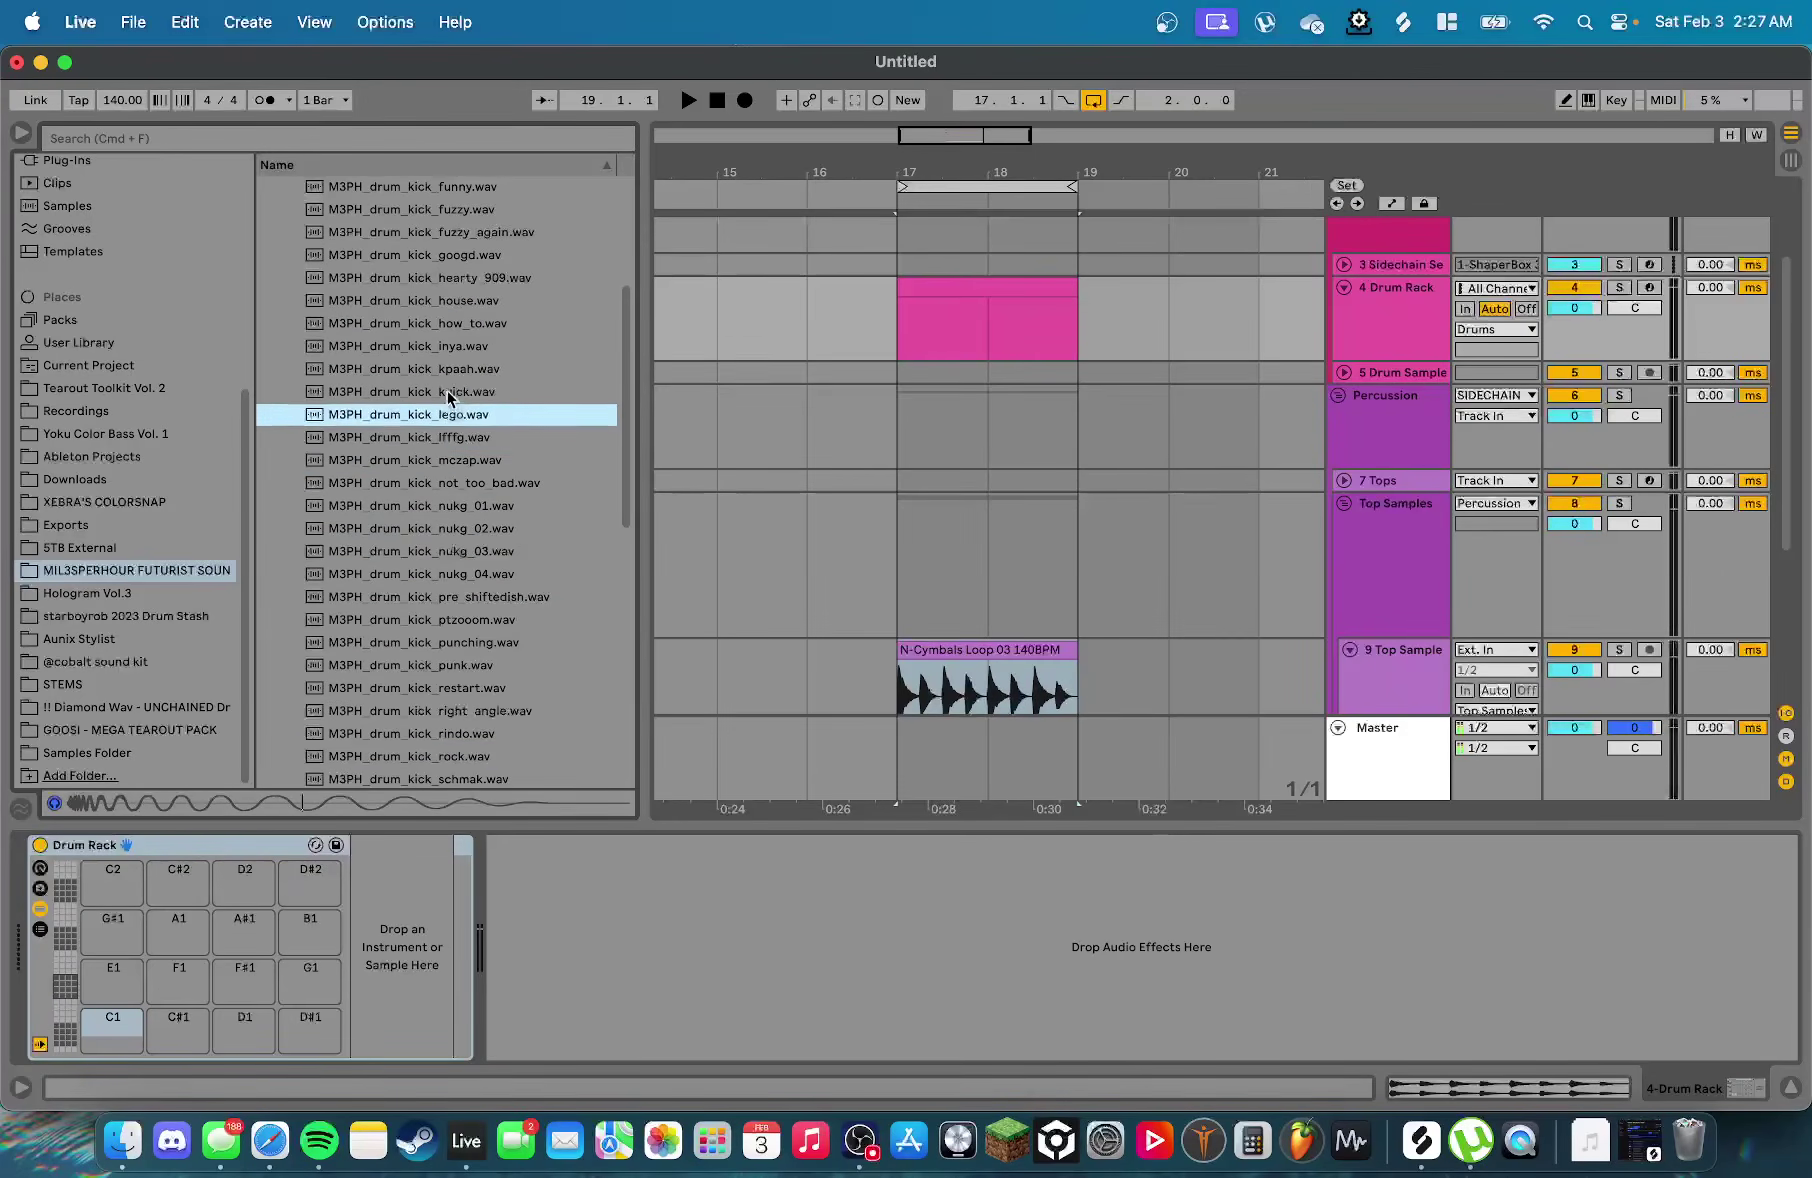
{"action": "left_click", "coordinate": [450, 392]}
{"action": "left_click", "coordinate": [449, 370]}
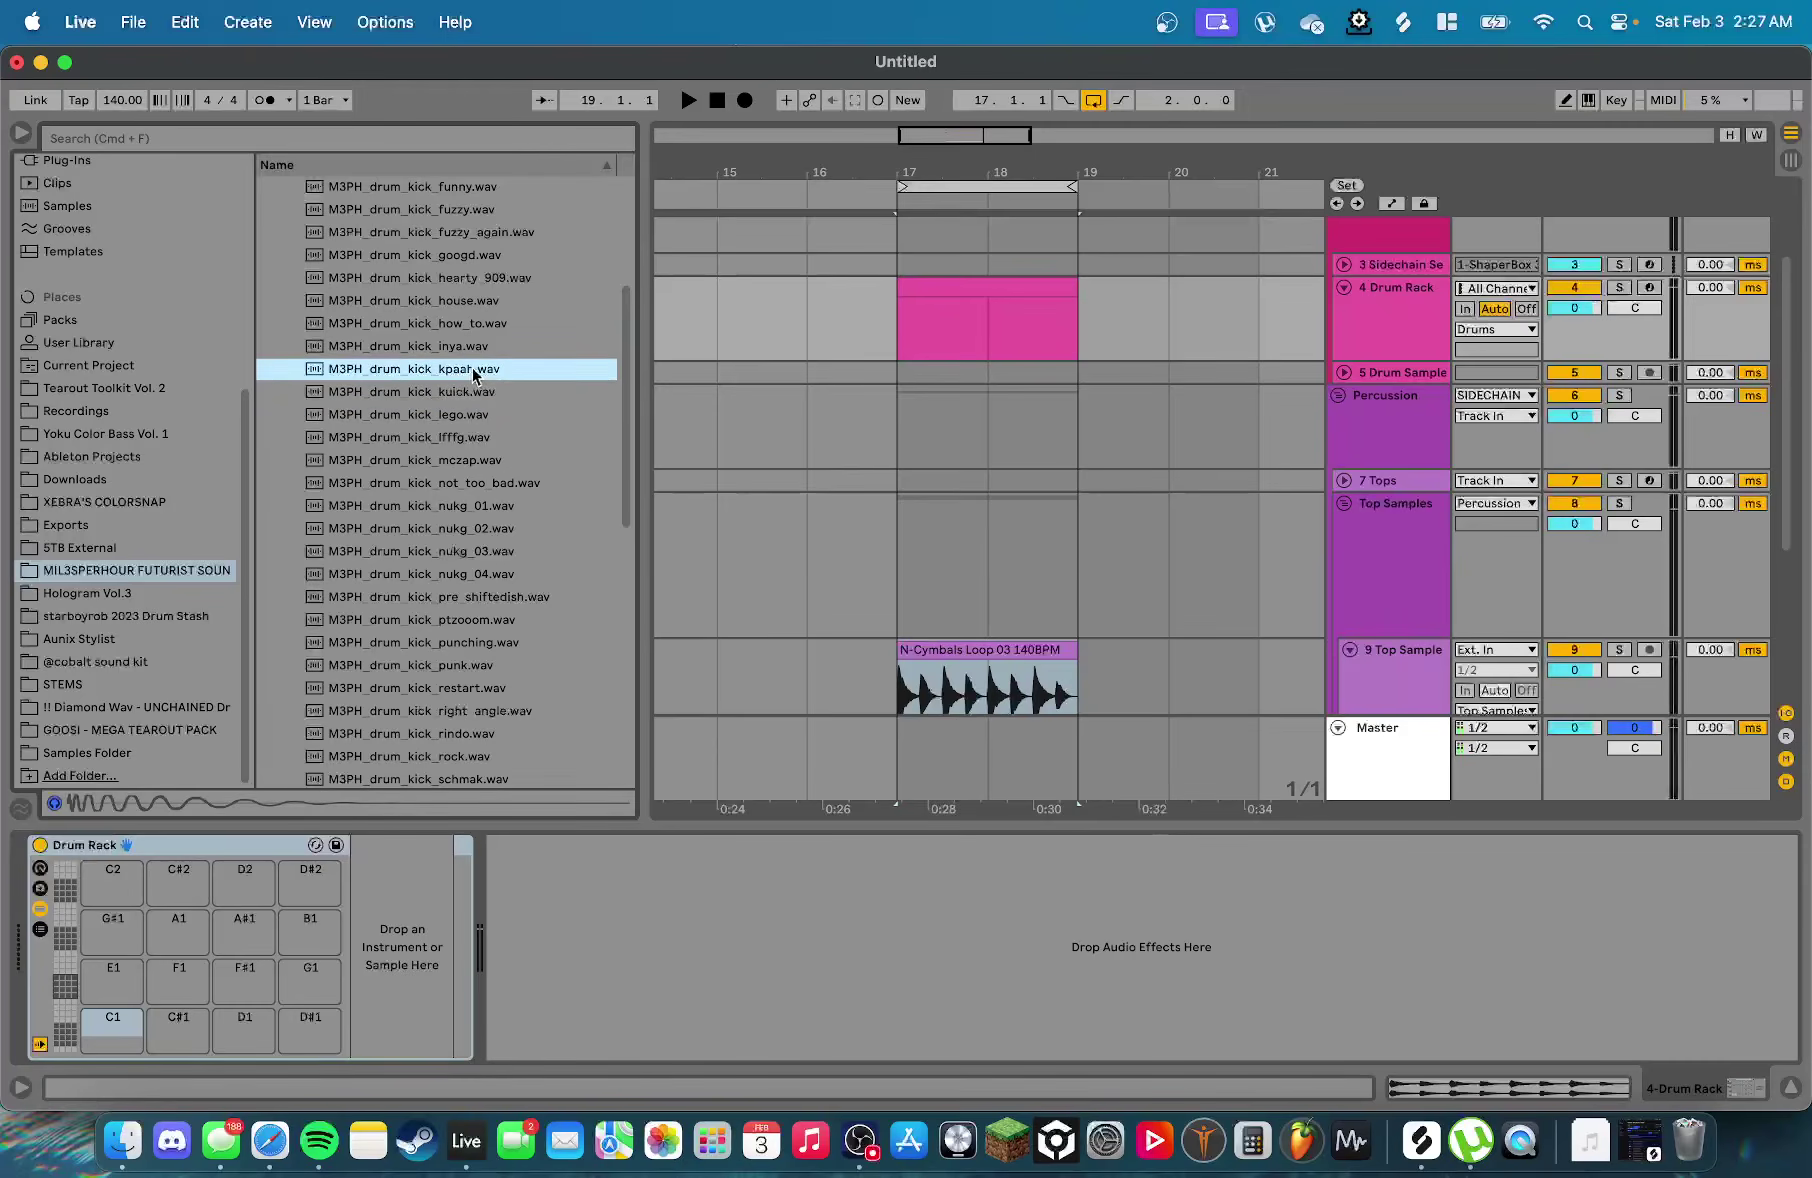
{"action": "scroll", "coordinate": [469, 352], "scroll_direction": "up", "scroll_amount": 2}
{"action": "left_click", "coordinate": [470, 333]}
{"action": "left_click", "coordinate": [472, 303]}
{"action": "left_click", "coordinate": [470, 352]}
{"action": "left_click", "coordinate": [472, 375]}
{"action": "left_click", "coordinate": [460, 262]}
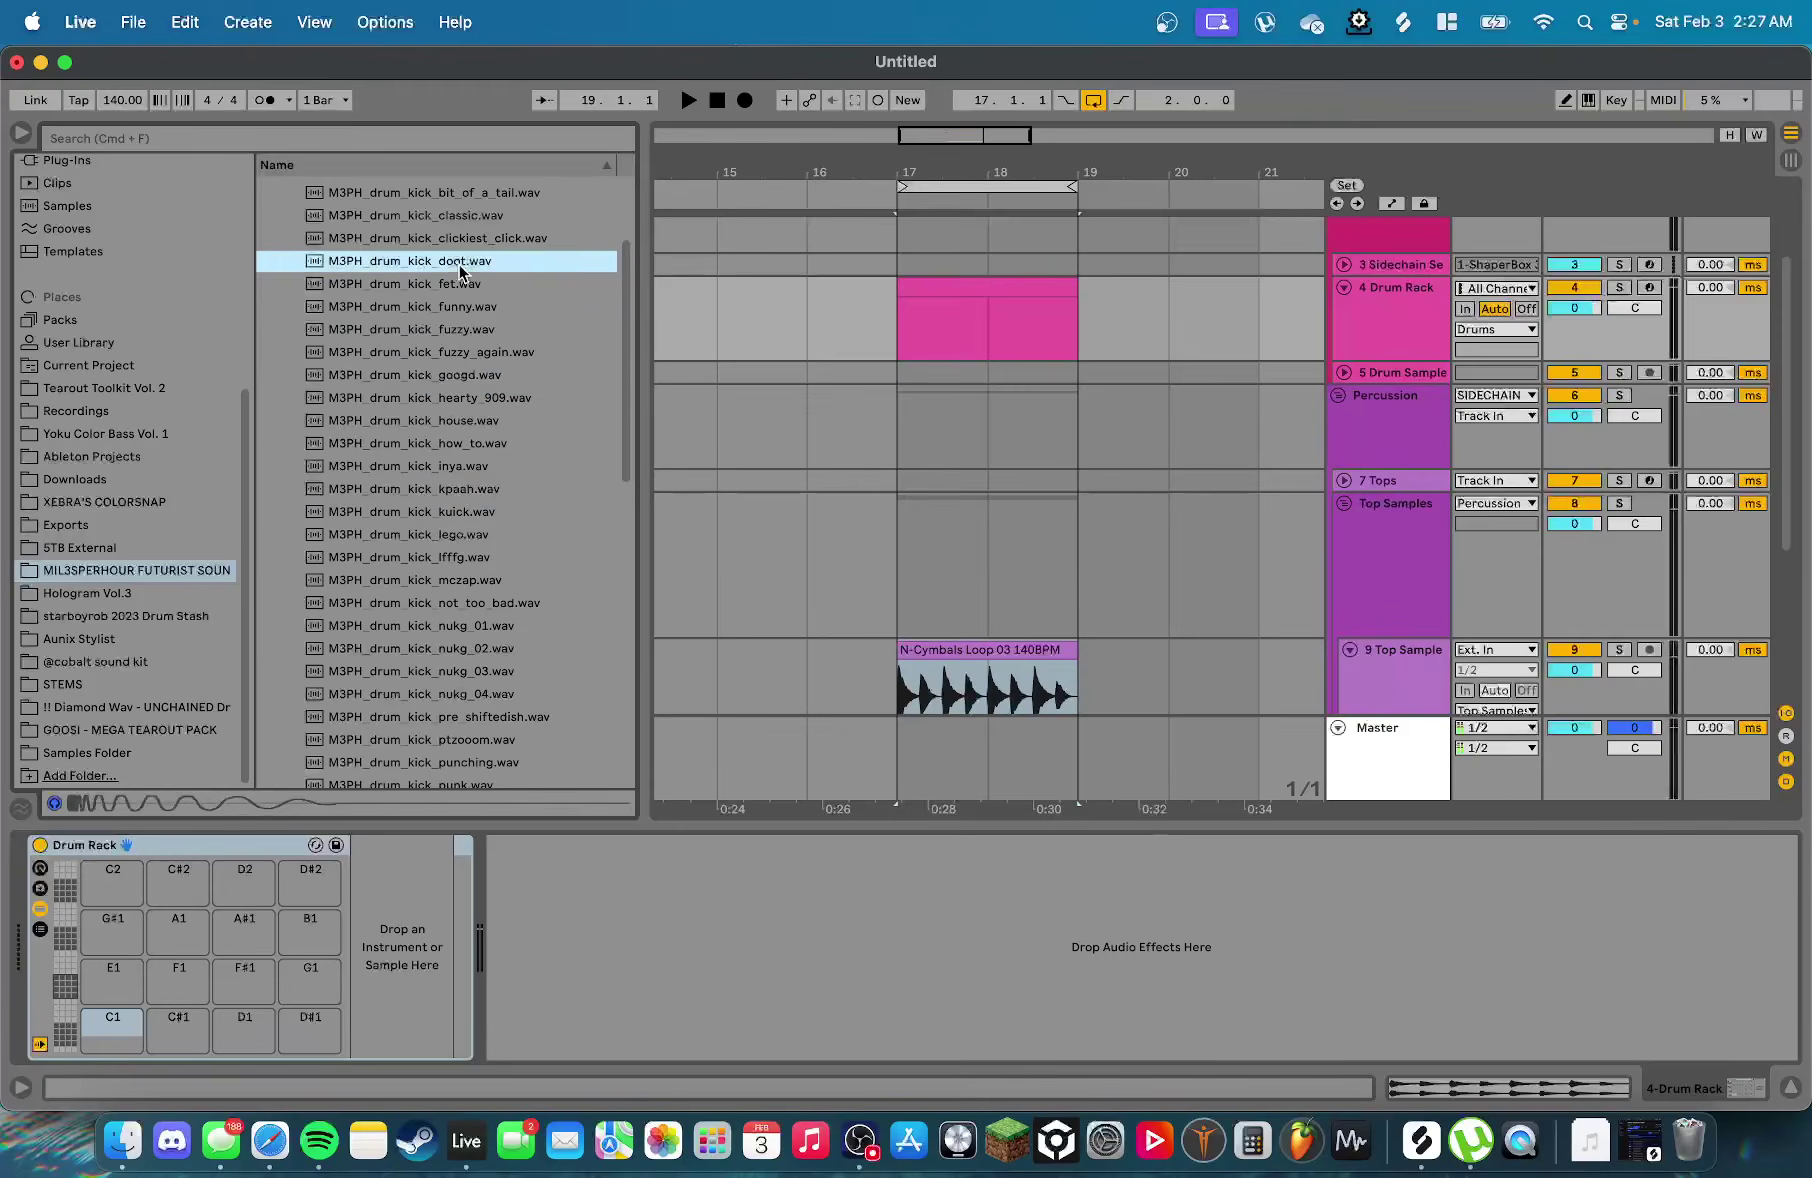
{"action": "left_click", "coordinate": [476, 513]}
{"action": "key", "text": "Down"}
{"action": "key", "text": "Down"}
{"action": "key", "text": "Down"}
{"action": "key", "text": "Down"}
{"action": "key", "text": "Down"}
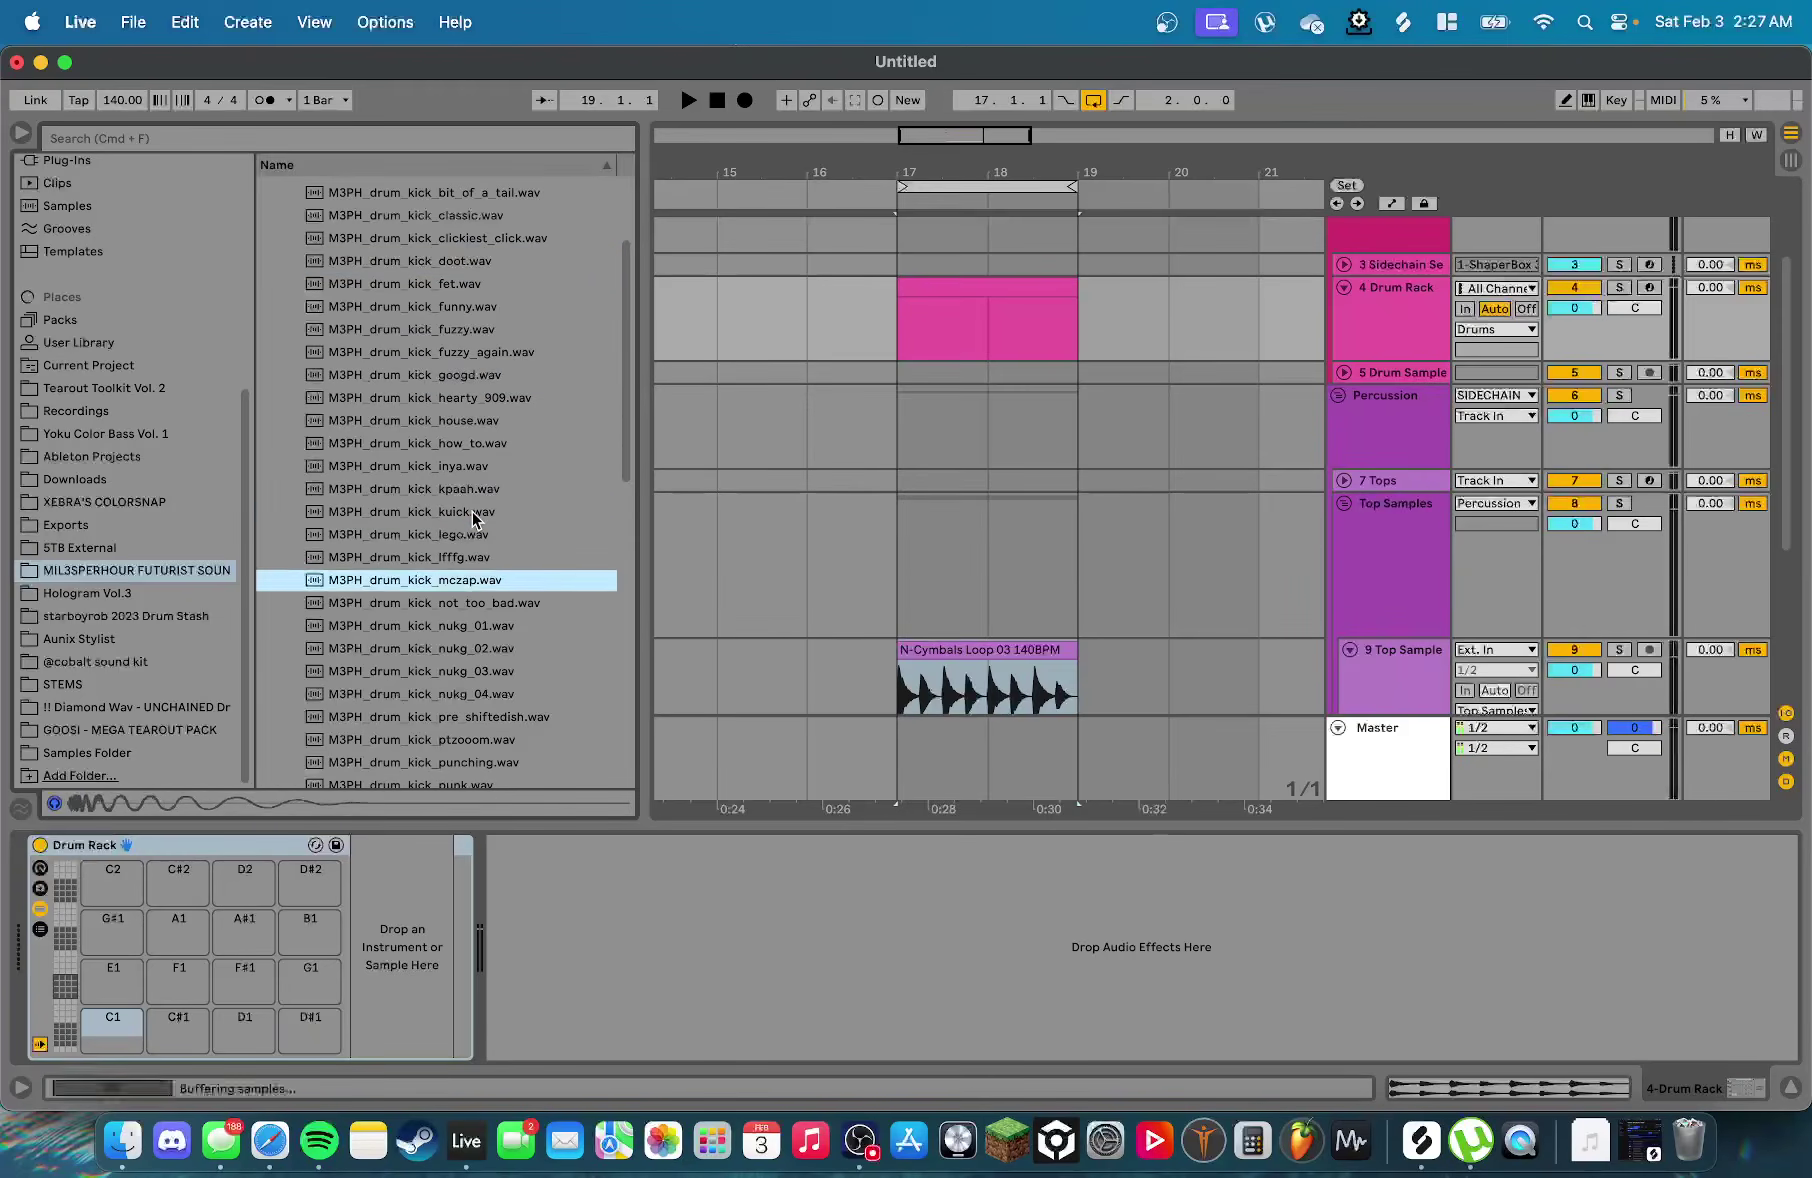
{"action": "key", "text": "Down"}
{"action": "key", "text": "Down"}
{"action": "key", "text": "Down"}
{"action": "key", "text": "Down"}
{"action": "key", "text": "Down"}
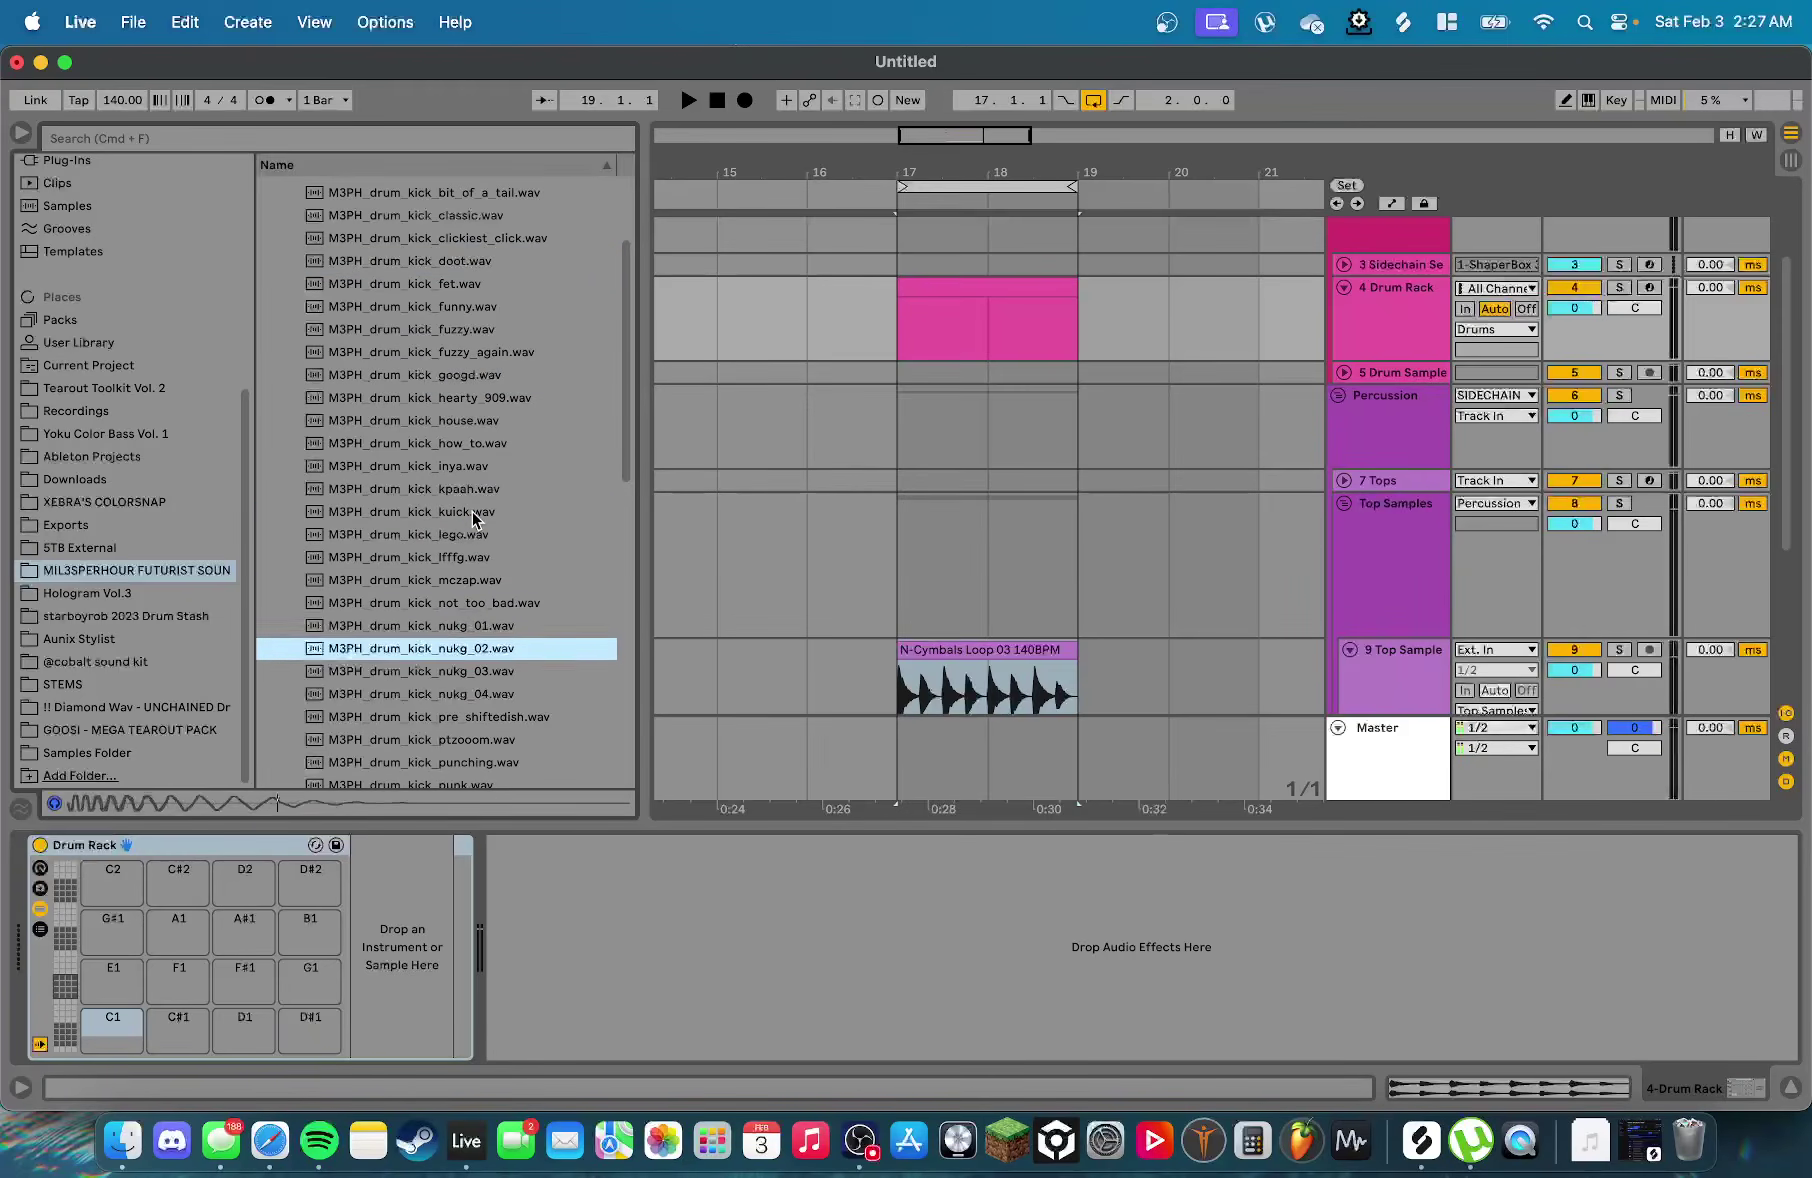
{"action": "key", "text": "Up"}
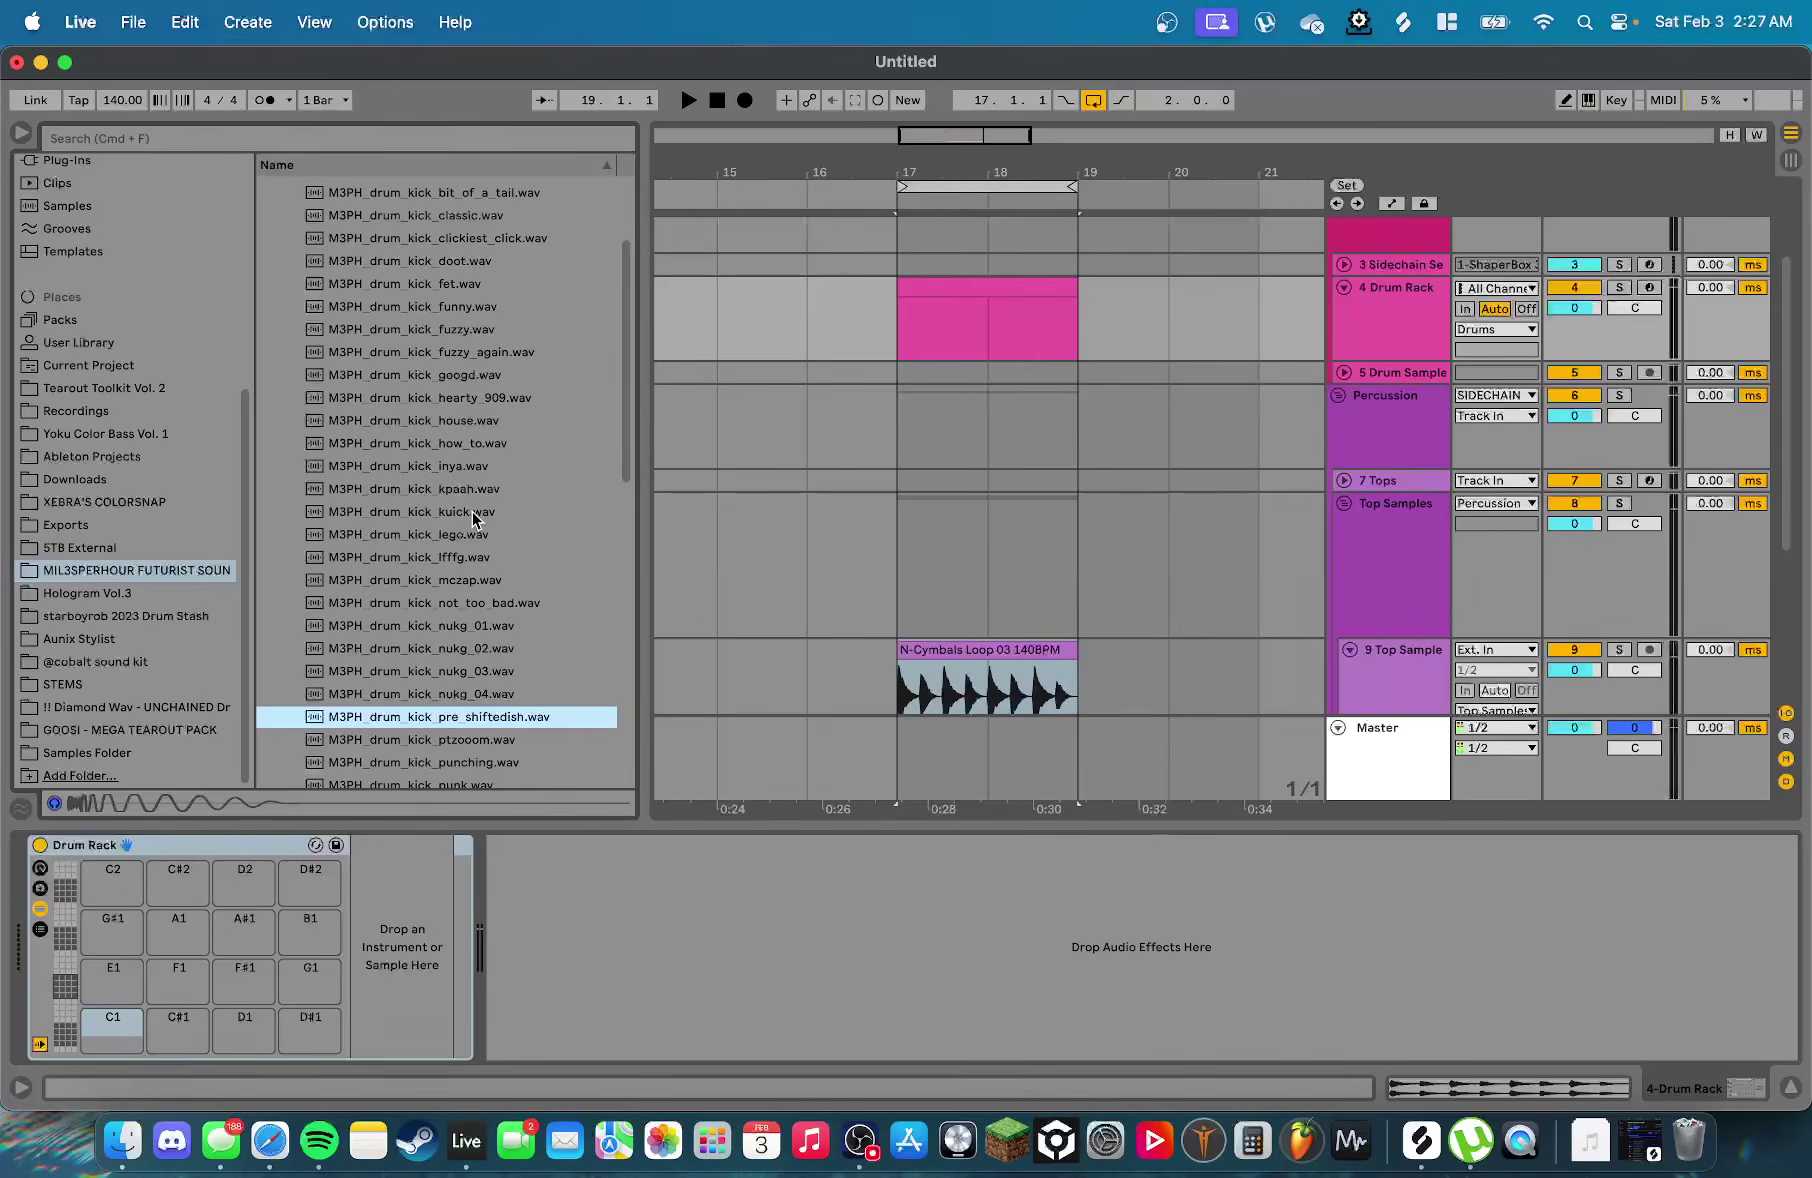
{"action": "key", "text": "Down"}
{"action": "key", "text": "Down"}
{"action": "key", "text": "Down"}
{"action": "key", "text": "Down"}
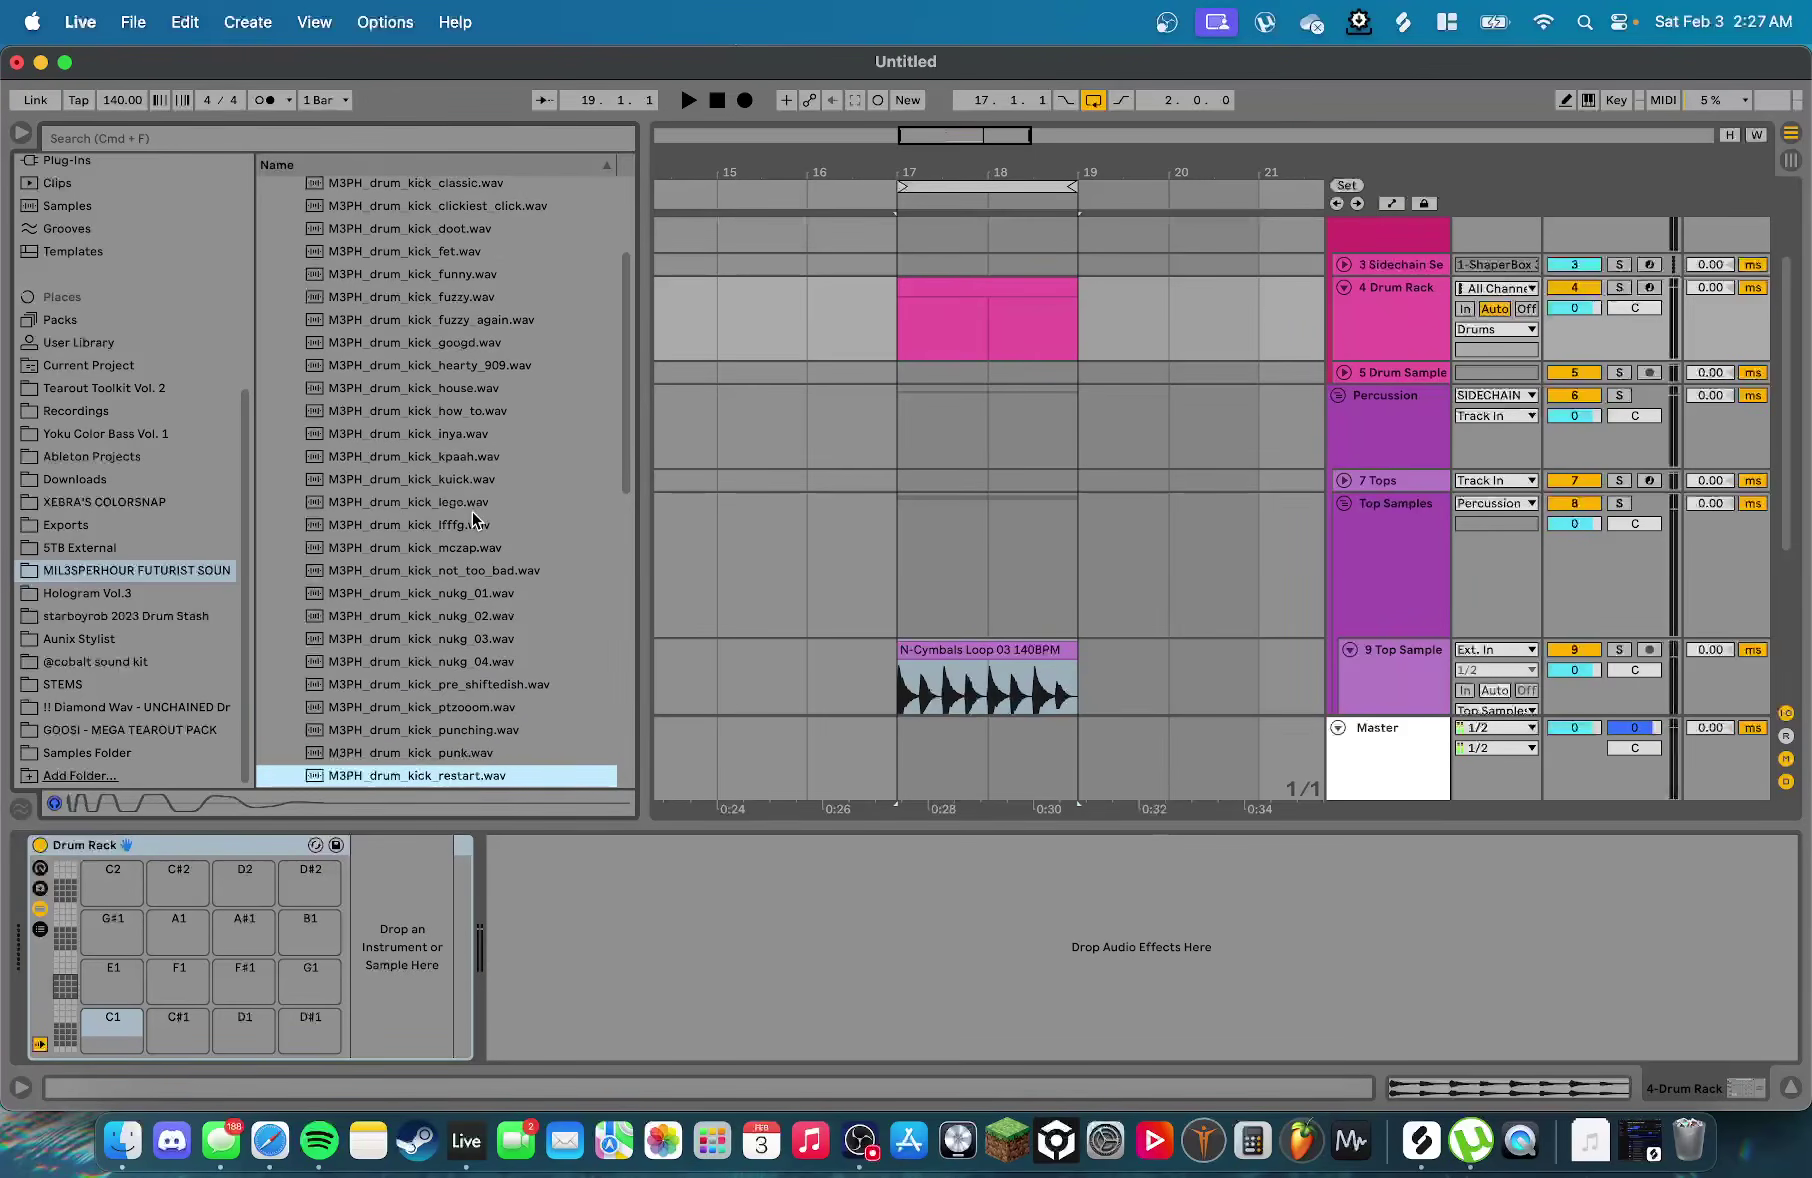
{"action": "key", "text": "Down"}
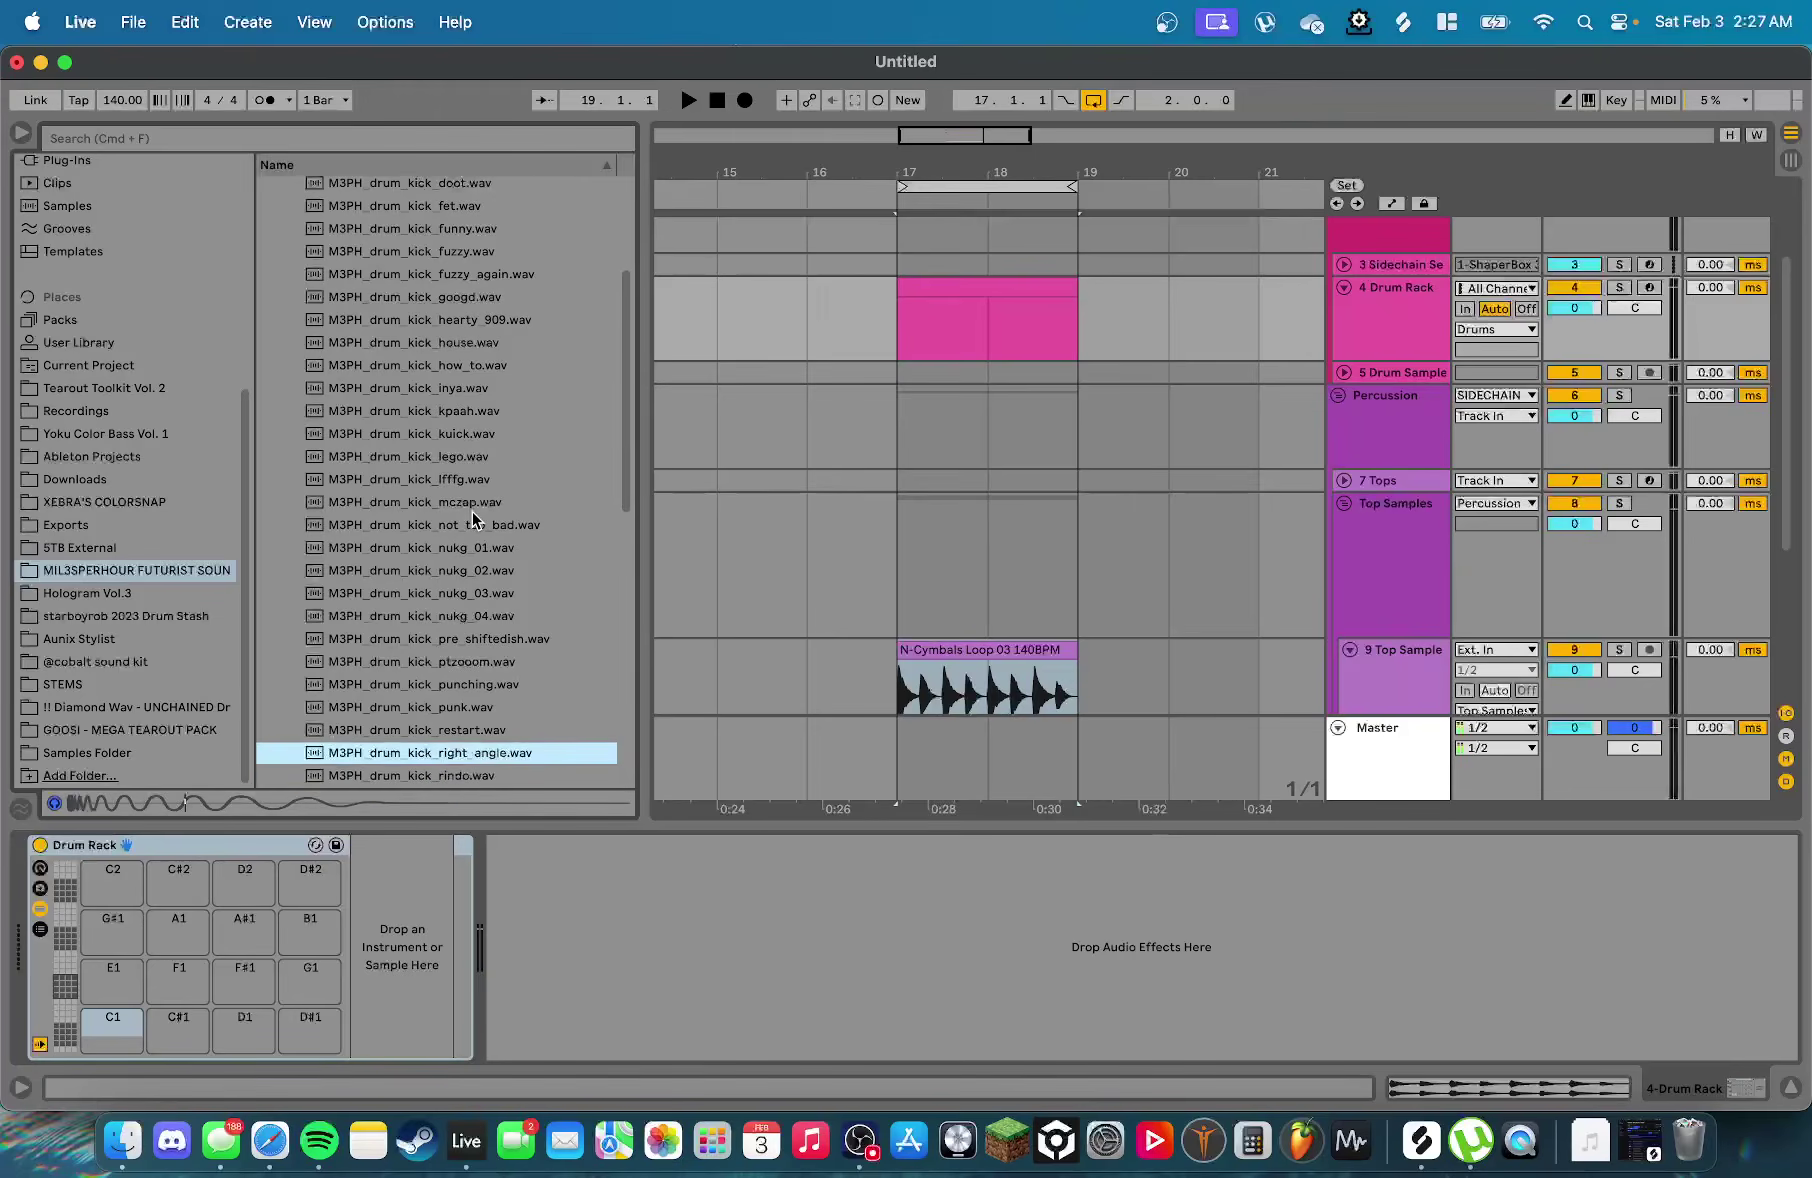
Load M3PH_drum_kick_right_angle.wav onto the Drum Rack's C1 pad and collapse the kicks folder
{"action": "left_click_drag", "start_coordinate": [484, 753], "coordinate": [100, 1030]}
{"action": "scroll", "coordinate": [378, 392], "scroll_direction": "up", "scroll_amount": 5}
{"action": "left_click", "coordinate": [420, 302]}
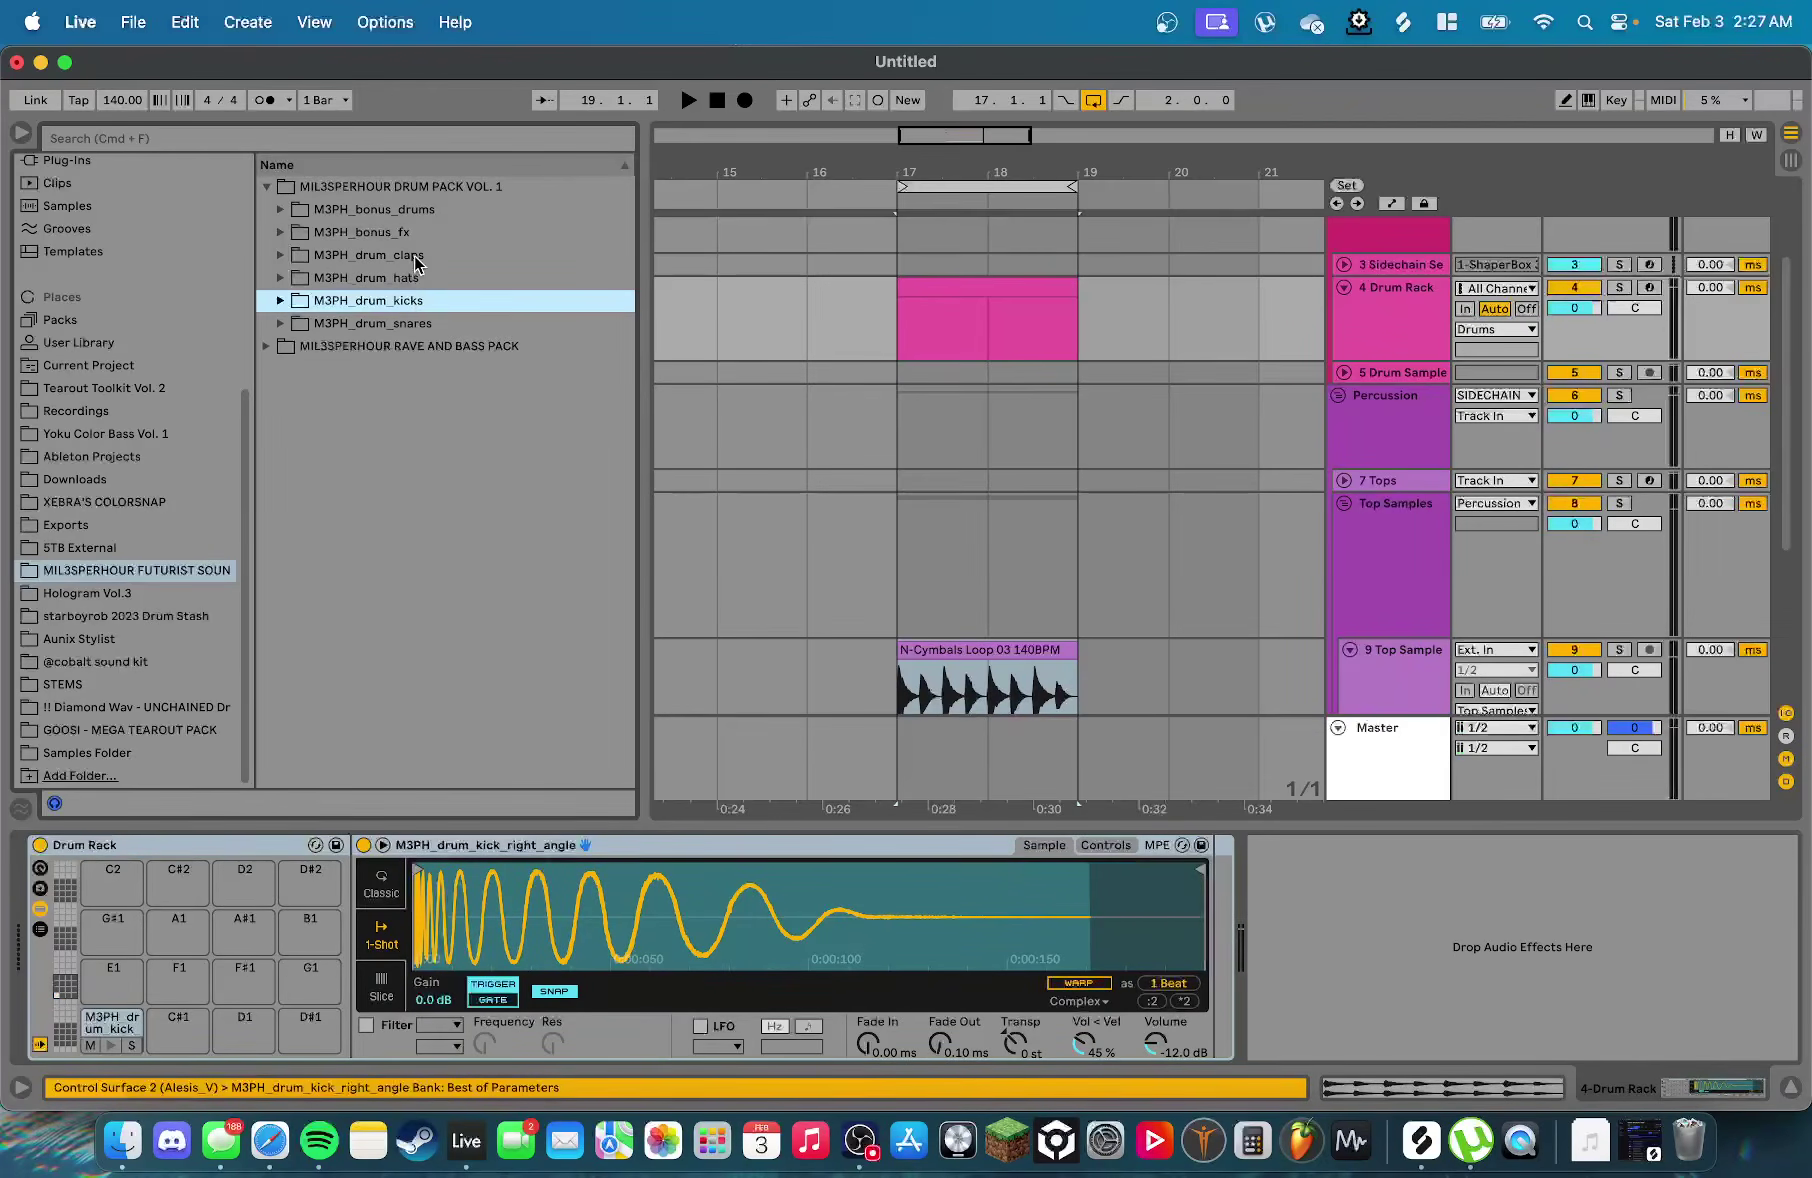
Audition samples in the M3PH_drum_snares folder and load M3PH_drum_snare_emerald.wav onto the Drum Rack's C#1 pad
{"action": "left_click", "coordinate": [434, 320]}
{"action": "left_click", "coordinate": [446, 391]}
{"action": "left_click", "coordinate": [451, 437]}
{"action": "left_click", "coordinate": [456, 462]}
{"action": "left_click", "coordinate": [462, 508]}
{"action": "left_click", "coordinate": [468, 552]}
{"action": "left_click", "coordinate": [480, 643]}
{"action": "left_click", "coordinate": [482, 620]}
{"action": "left_click", "coordinate": [493, 666]}
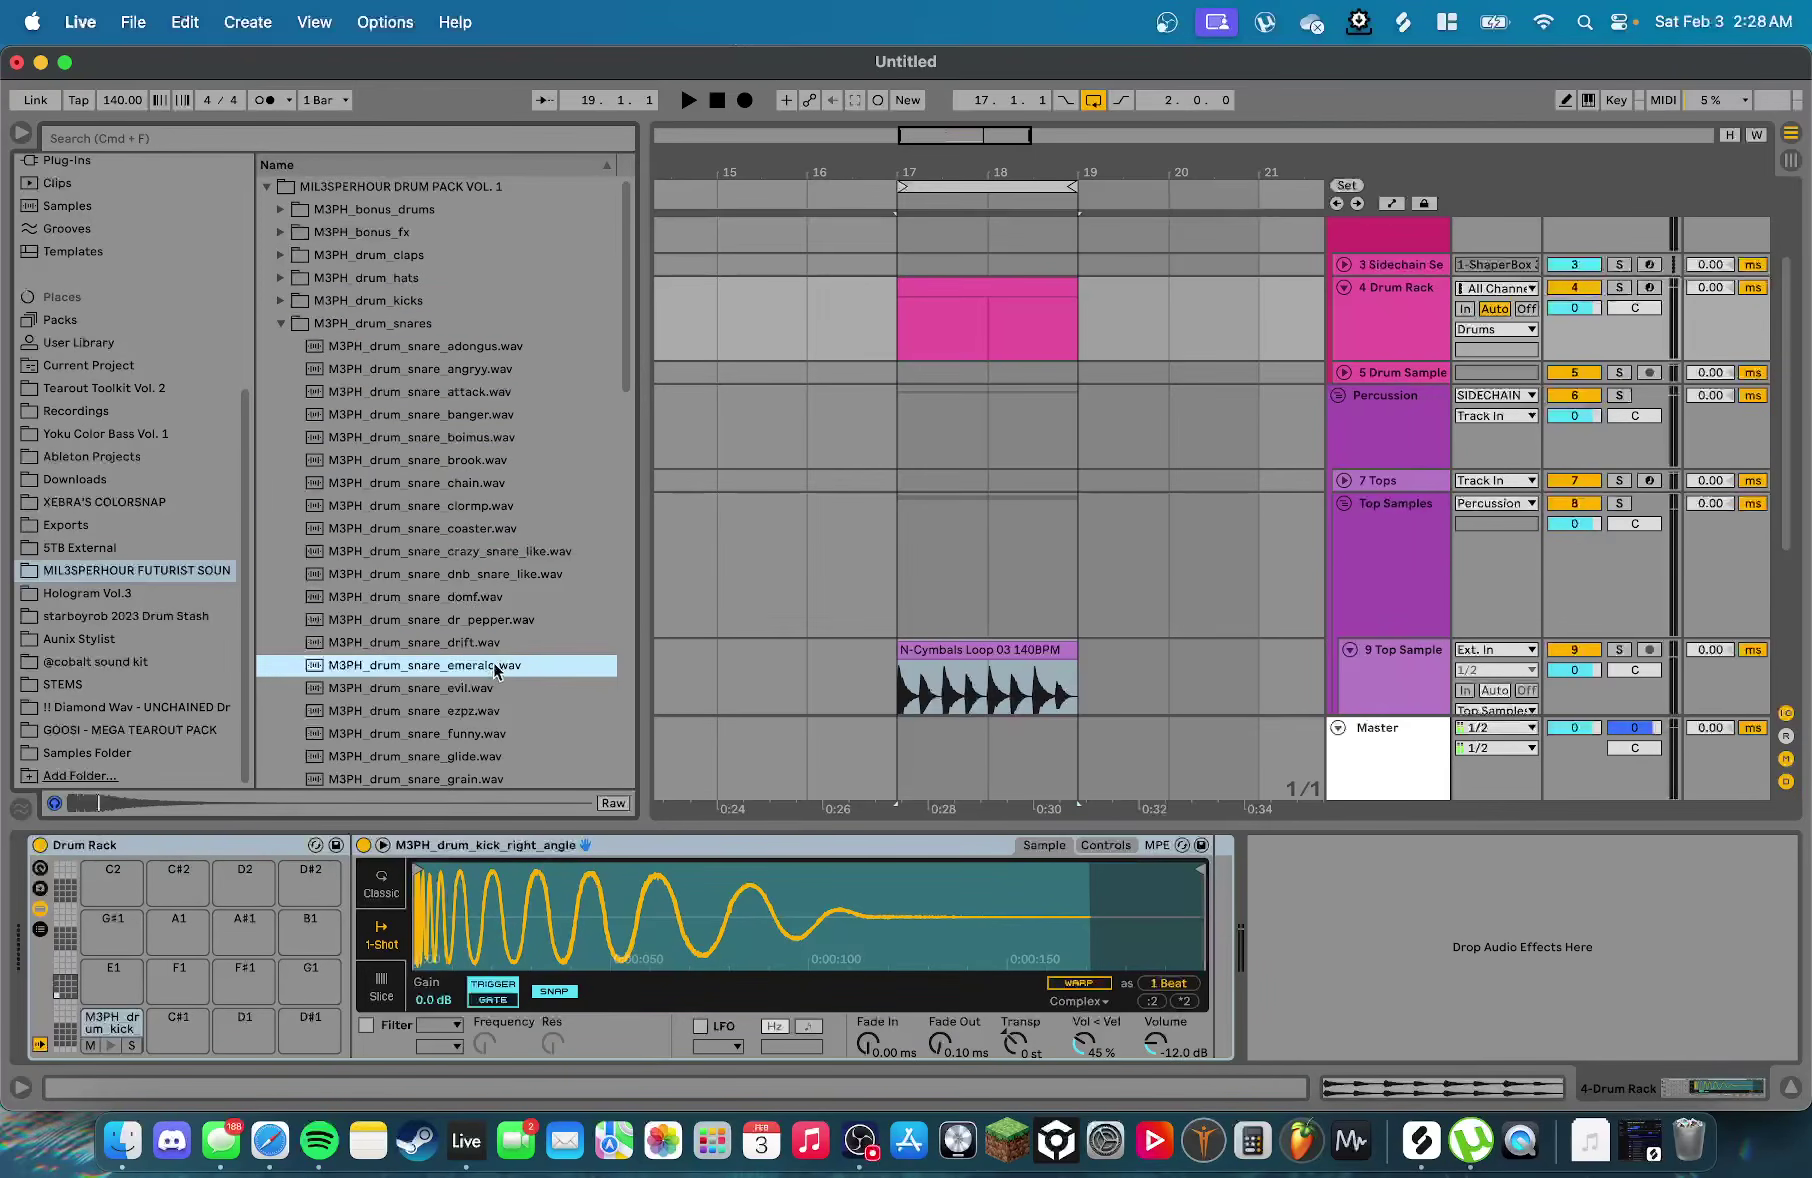
{"action": "left_click_drag", "start_coordinate": [178, 1018], "coordinate": [180, 1022]}
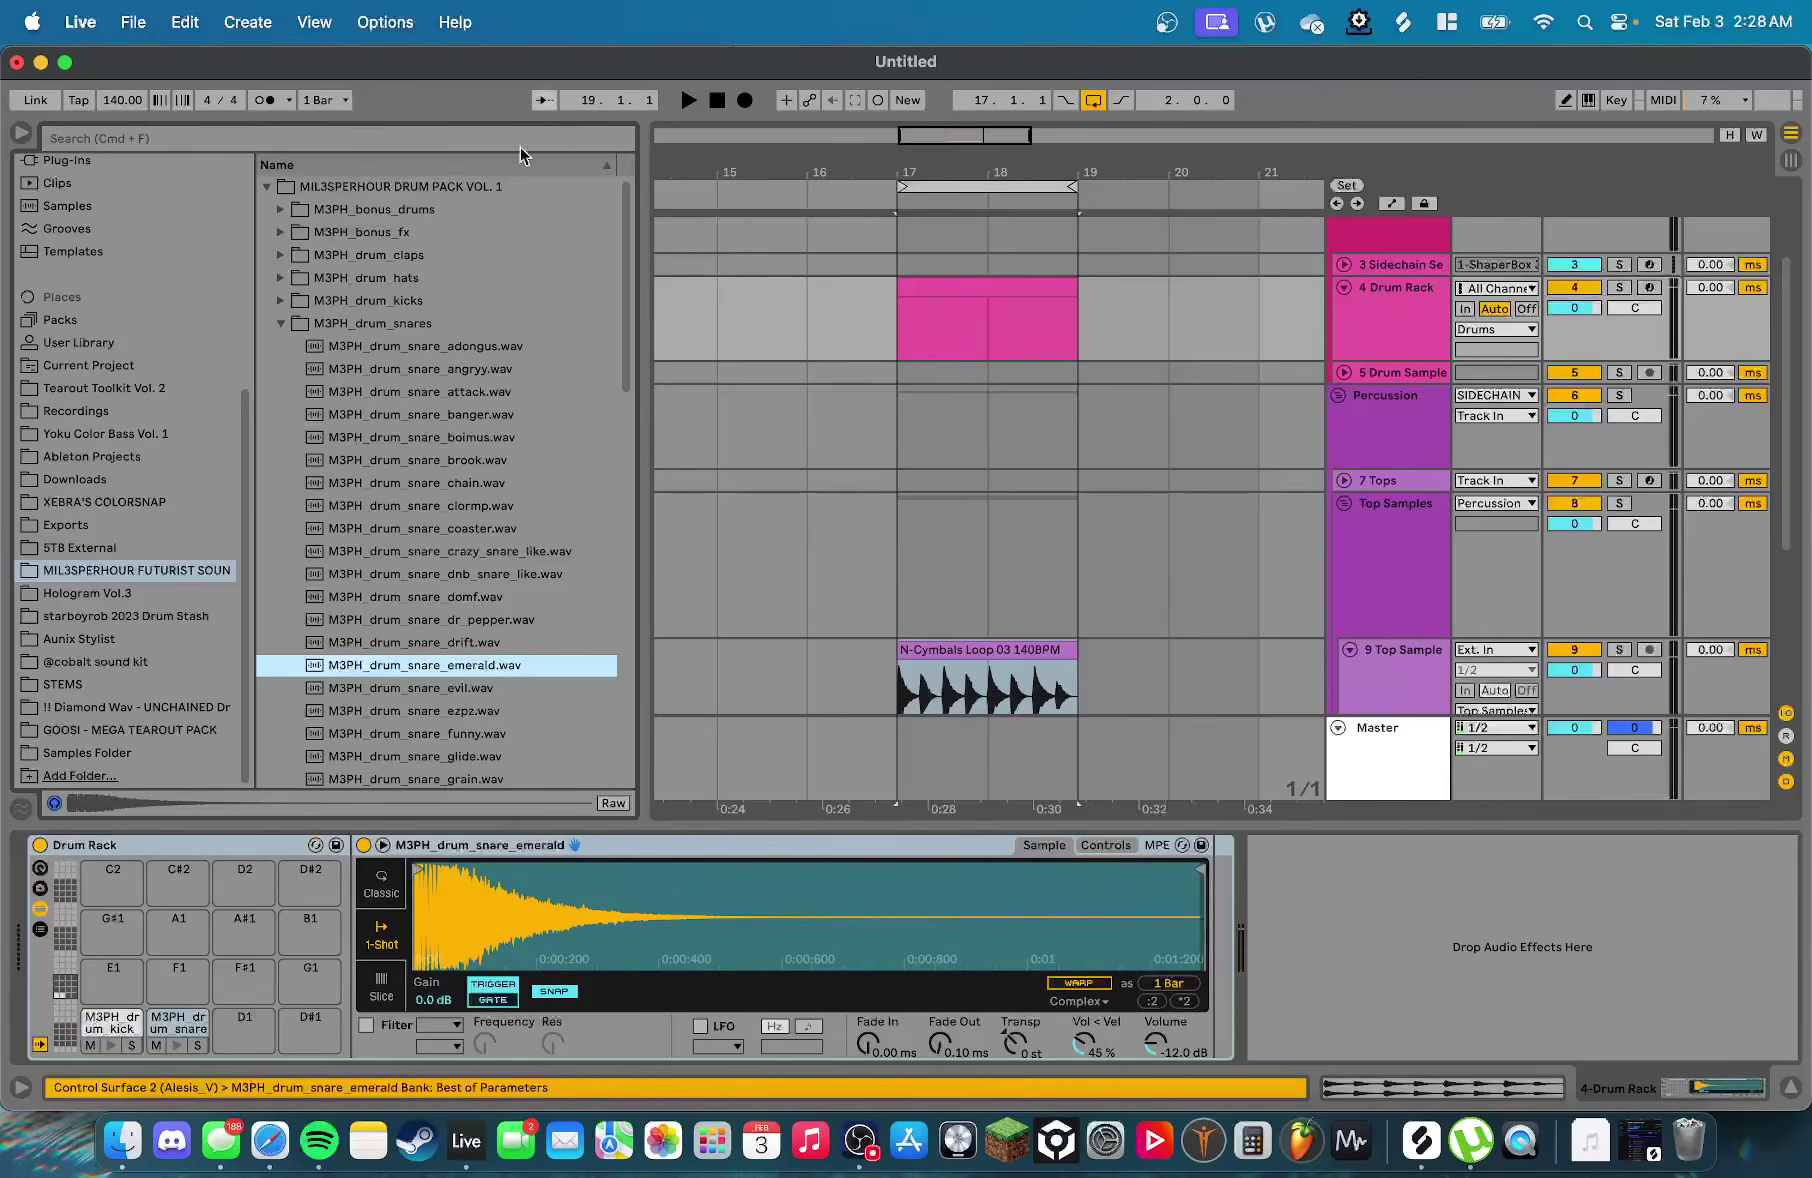
Audition samples in the M3PH_drum_claps folder and load M3PH_drum_clap_heavy_analog_processed_04.wav onto the Drum Rack's D1 pad
{"action": "left_click", "coordinate": [460, 256]}
{"action": "left_click", "coordinate": [445, 597]}
{"action": "left_click", "coordinate": [442, 642]}
{"action": "left_click", "coordinate": [436, 670]}
{"action": "left_click", "coordinate": [437, 690]}
{"action": "left_click", "coordinate": [444, 713]}
{"action": "left_click", "coordinate": [498, 690]}
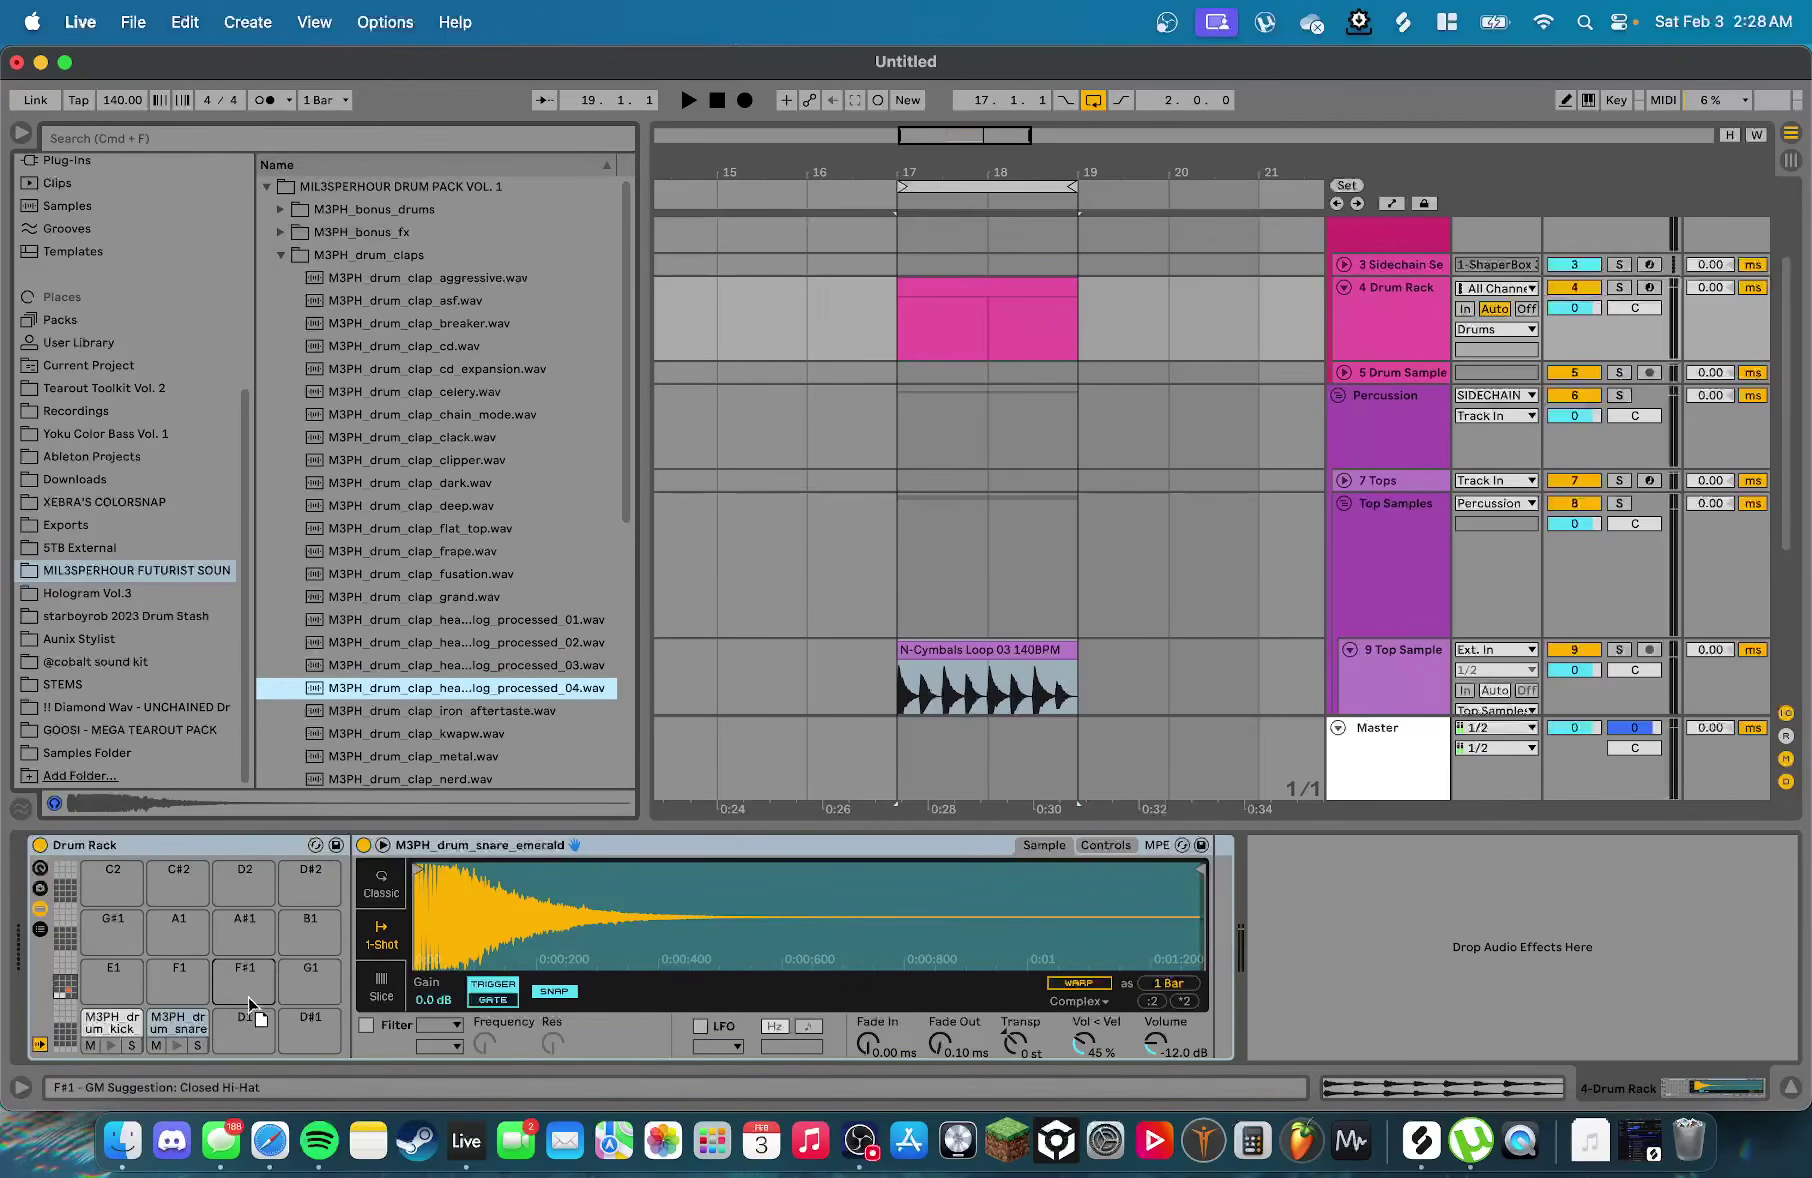
Audition the remaining clap samples further down the M3PH_drum_claps folder, and collapse the folder
{"action": "scroll", "coordinate": [517, 384], "scroll_direction": "down", "scroll_amount": 5}
{"action": "left_click", "coordinate": [499, 504]}
{"action": "left_click", "coordinate": [493, 528]}
{"action": "left_click", "coordinate": [491, 550]}
{"action": "left_click", "coordinate": [488, 574]}
{"action": "left_click", "coordinate": [484, 599]}
{"action": "left_click", "coordinate": [482, 618]}
{"action": "left_click", "coordinate": [479, 641]}
{"action": "left_click", "coordinate": [477, 664]}
{"action": "left_click", "coordinate": [474, 687]}
{"action": "left_click", "coordinate": [471, 733]}
{"action": "left_click", "coordinate": [469, 756]}
{"action": "scroll", "coordinate": [468, 766], "scroll_direction": "down", "scroll_amount": 5}
{"action": "left_click", "coordinate": [472, 592]}
{"action": "left_click", "coordinate": [466, 637]}
{"action": "left_click", "coordinate": [462, 660]}
{"action": "left_click", "coordinate": [460, 690]}
{"action": "left_click", "coordinate": [448, 706]}
{"action": "scroll", "coordinate": [467, 640], "scroll_direction": "up", "scroll_amount": 10}
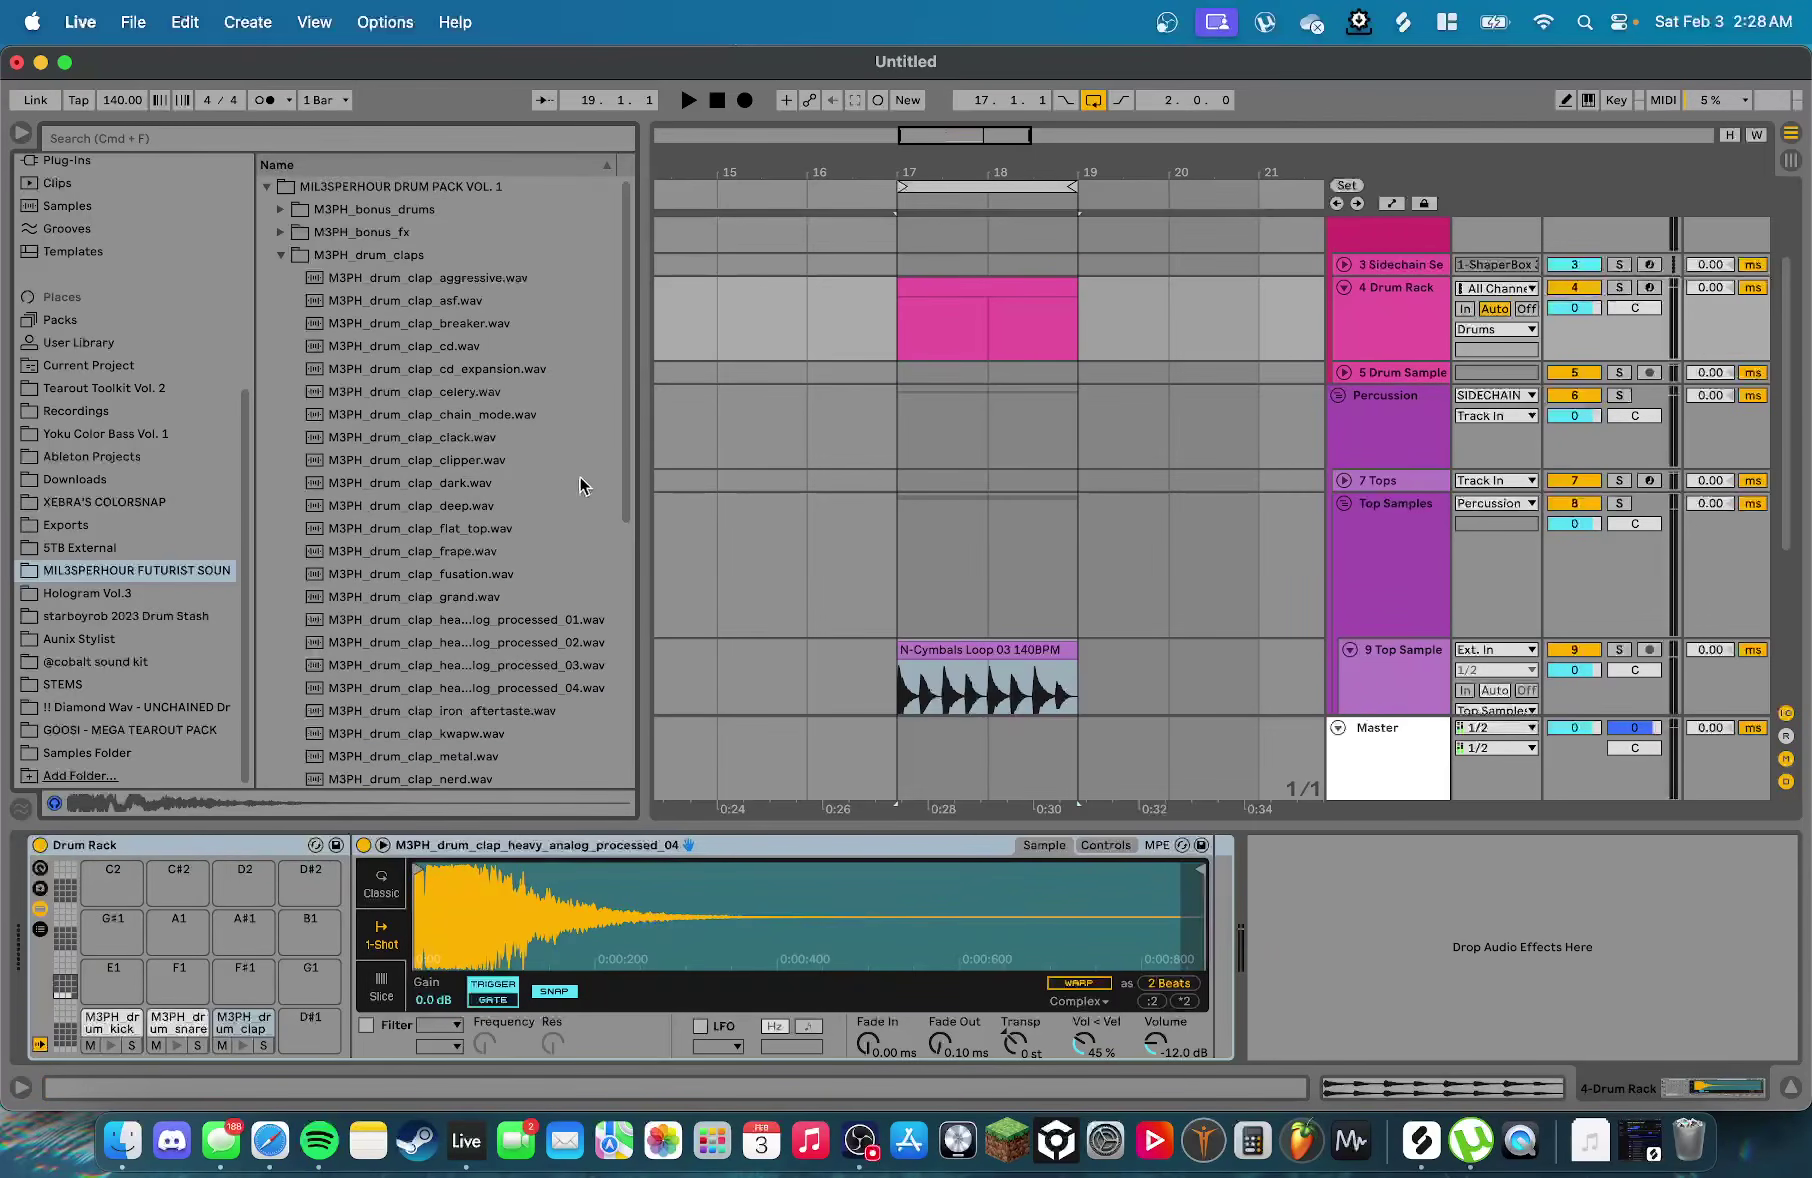
{"action": "left_click", "coordinate": [396, 252]}
Set Vol < Vel to 0% and Volume to 0 dB for the kick, snare and clap samples in the Drum Rack
{"action": "left_click", "coordinate": [99, 1022]}
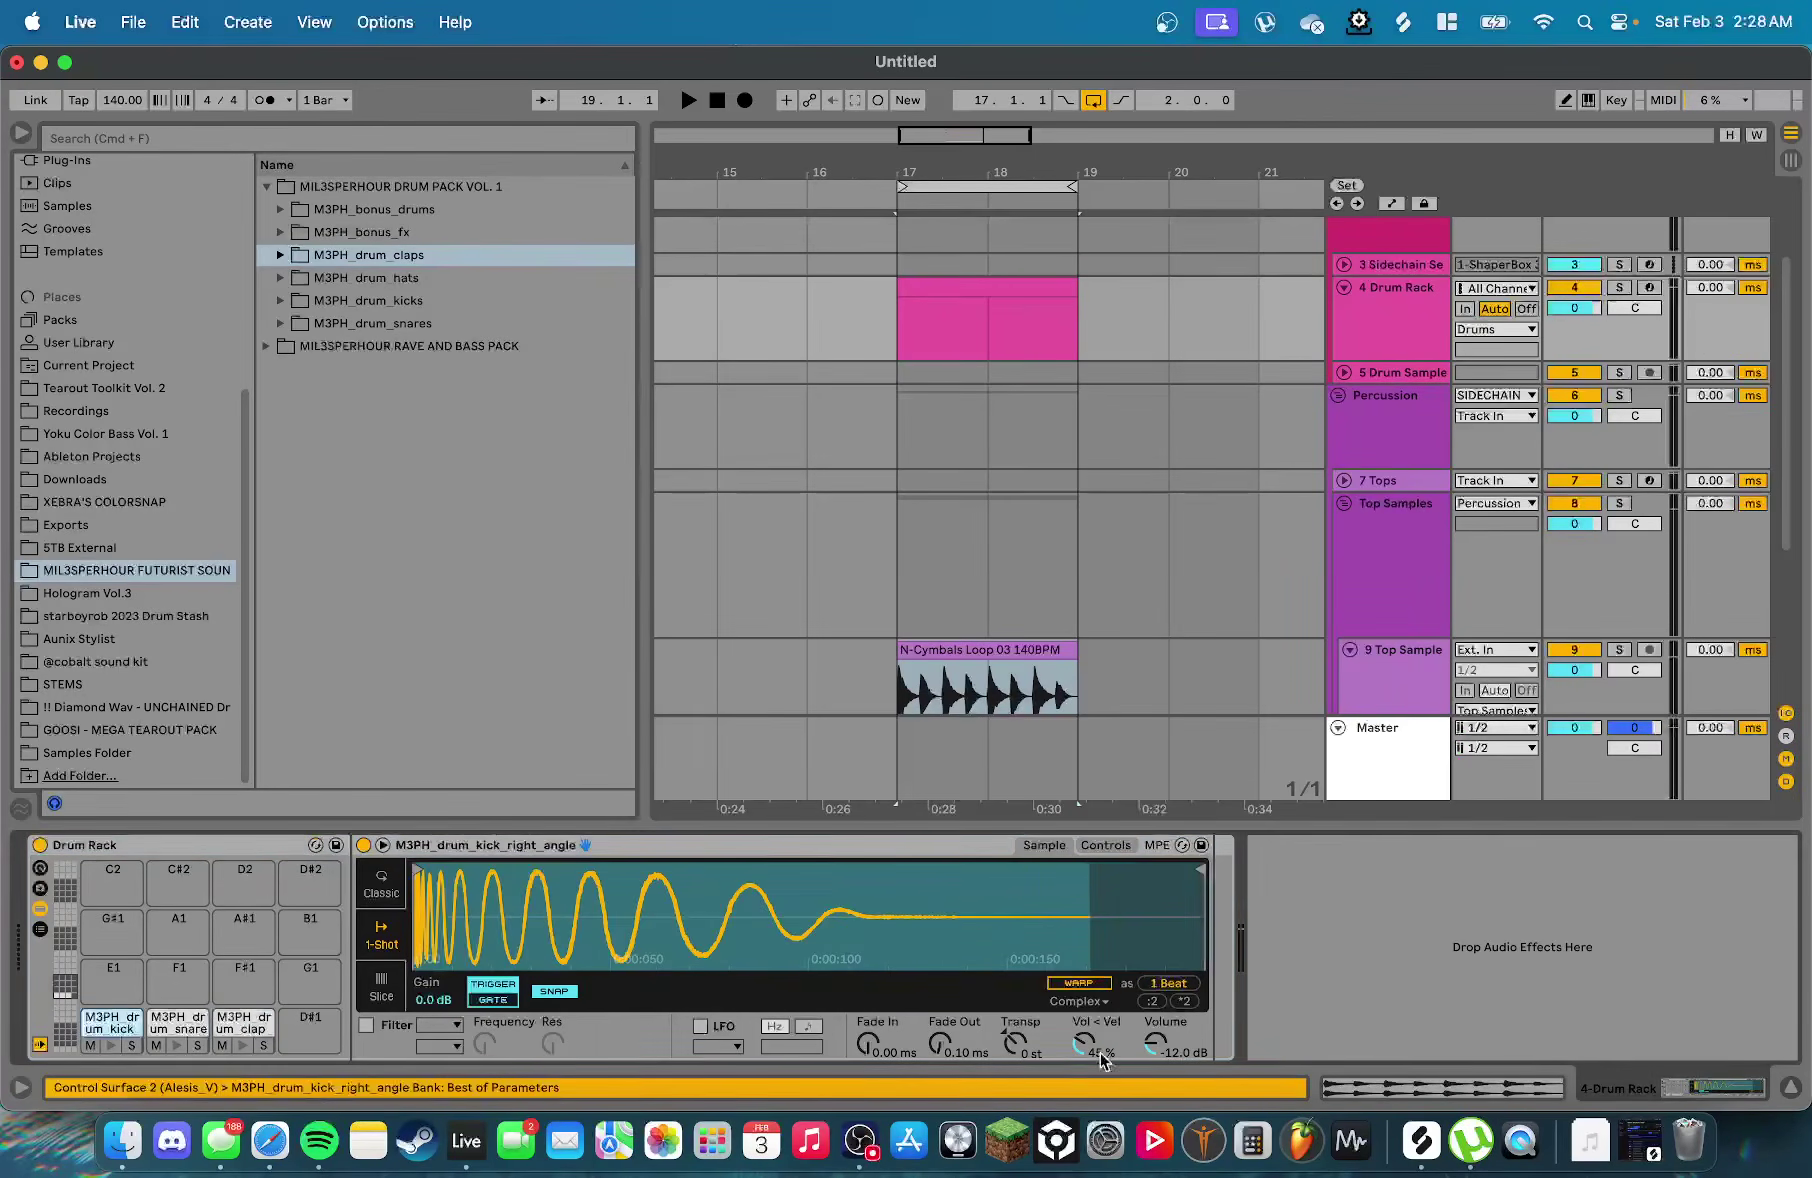
{"action": "left_click", "coordinate": [1156, 1048]}
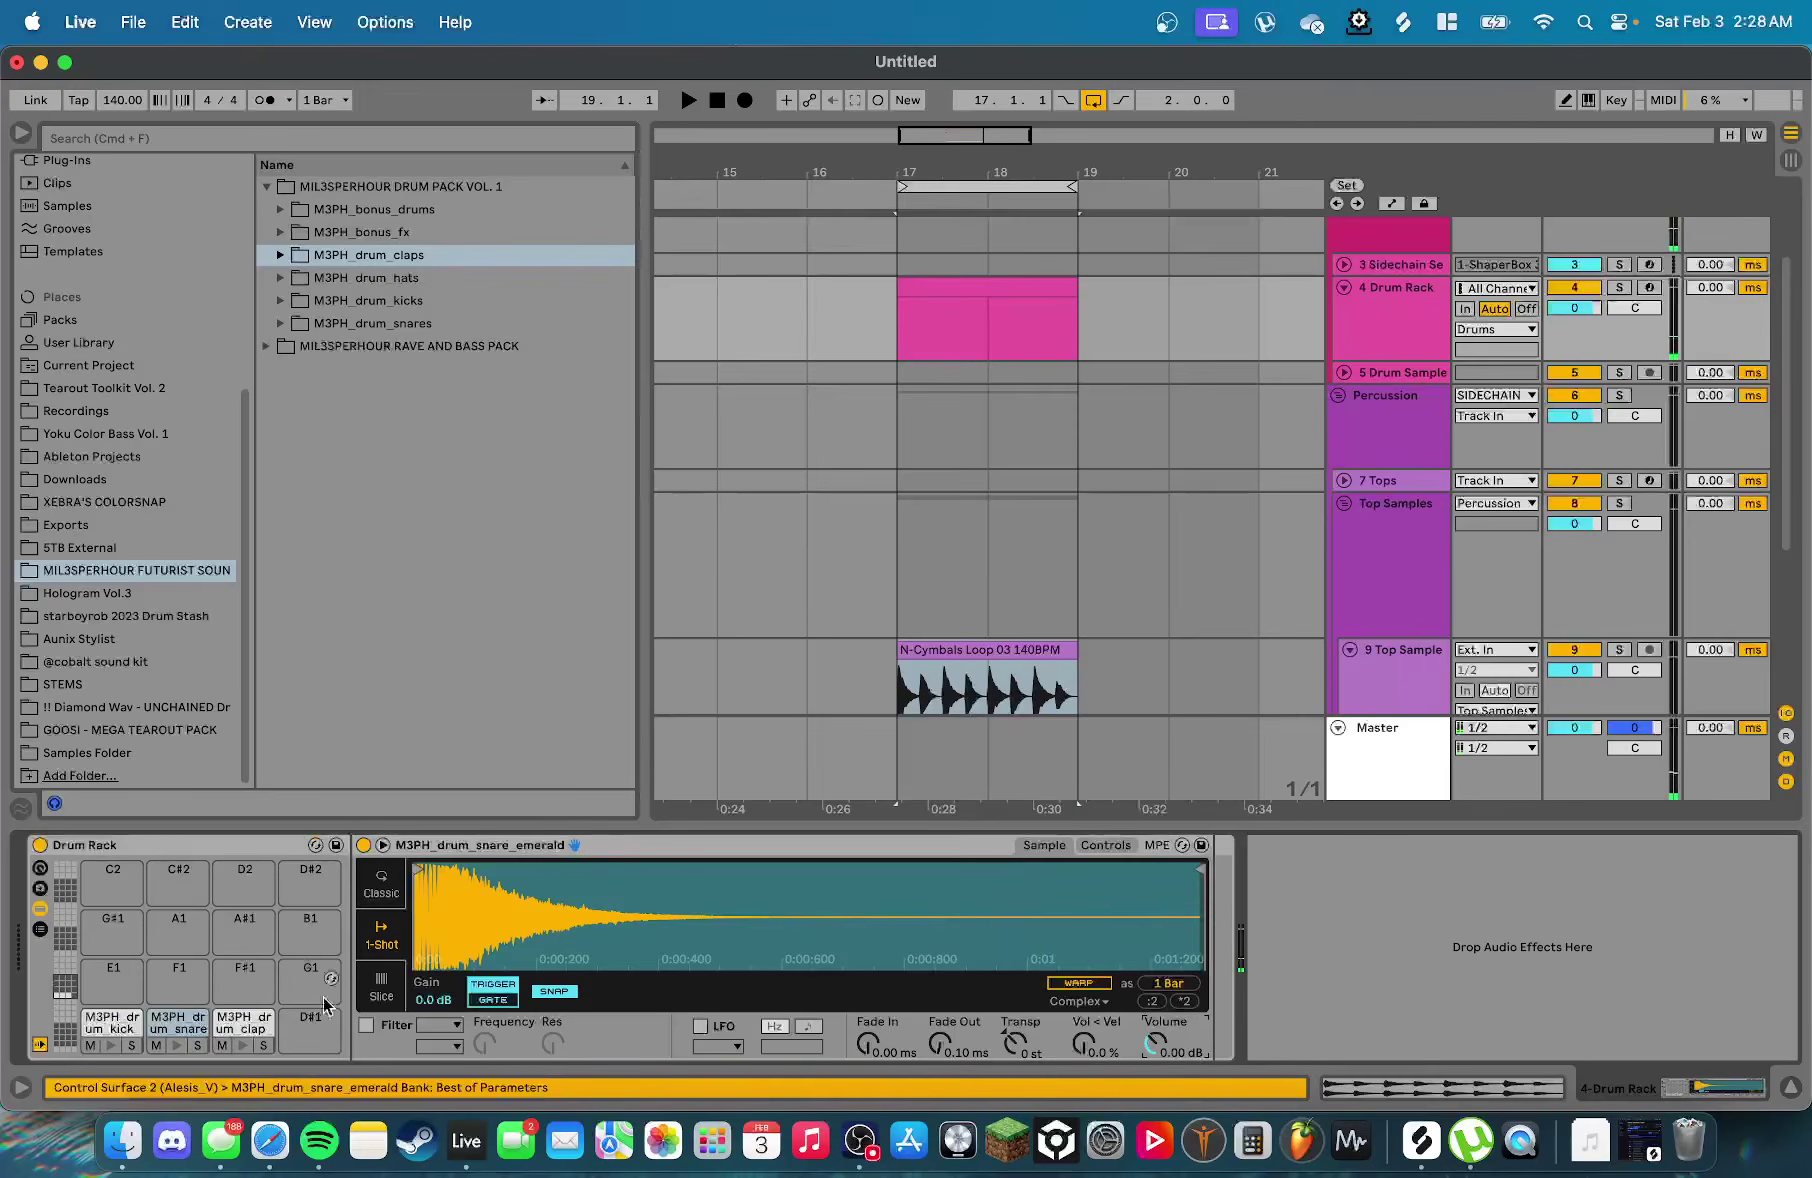
{"action": "left_click", "coordinate": [250, 1040]}
{"action": "left_click", "coordinate": [1098, 1048]}
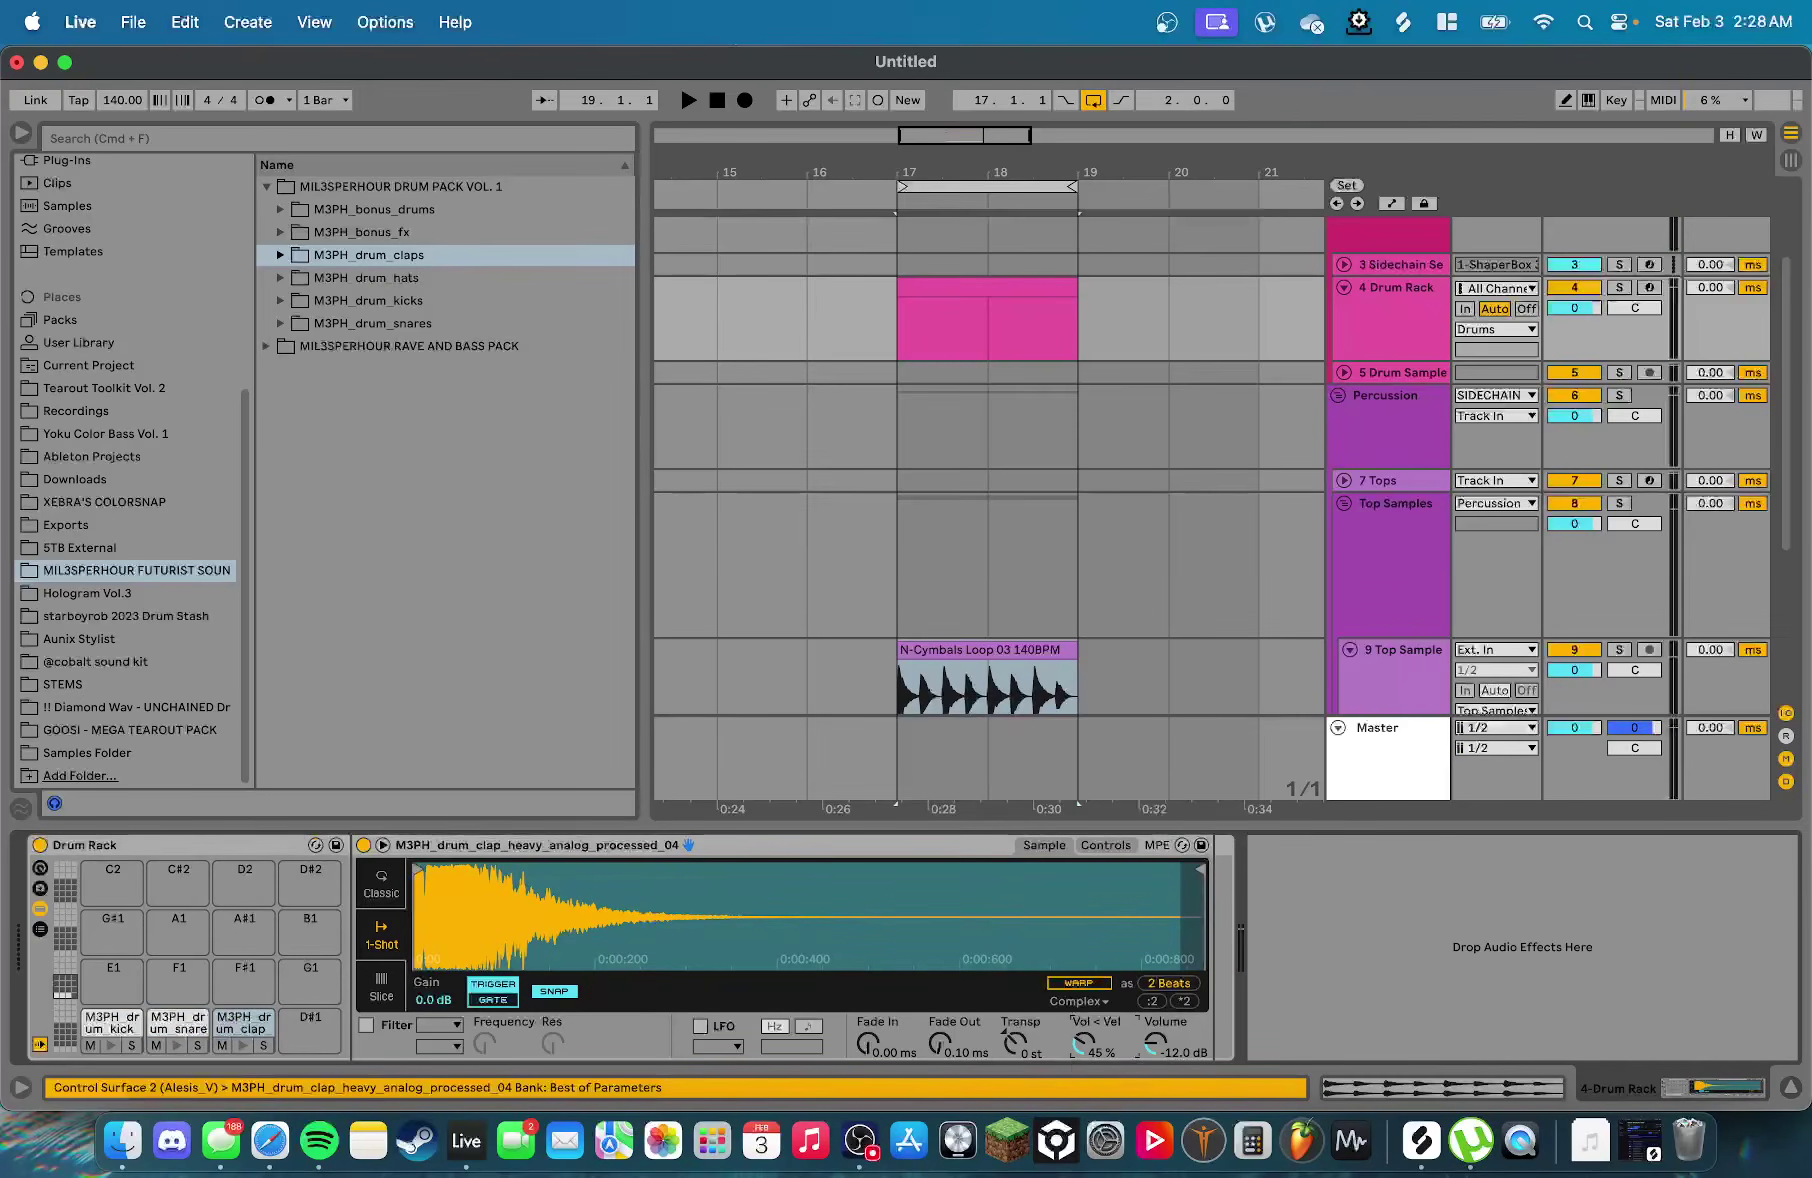
In the Drum Rack clip, set a 1/8 grid and add kick notes on beats 1 and 1.3 and a clap on 1.3
{"action": "double_click", "coordinate": [962, 287]}
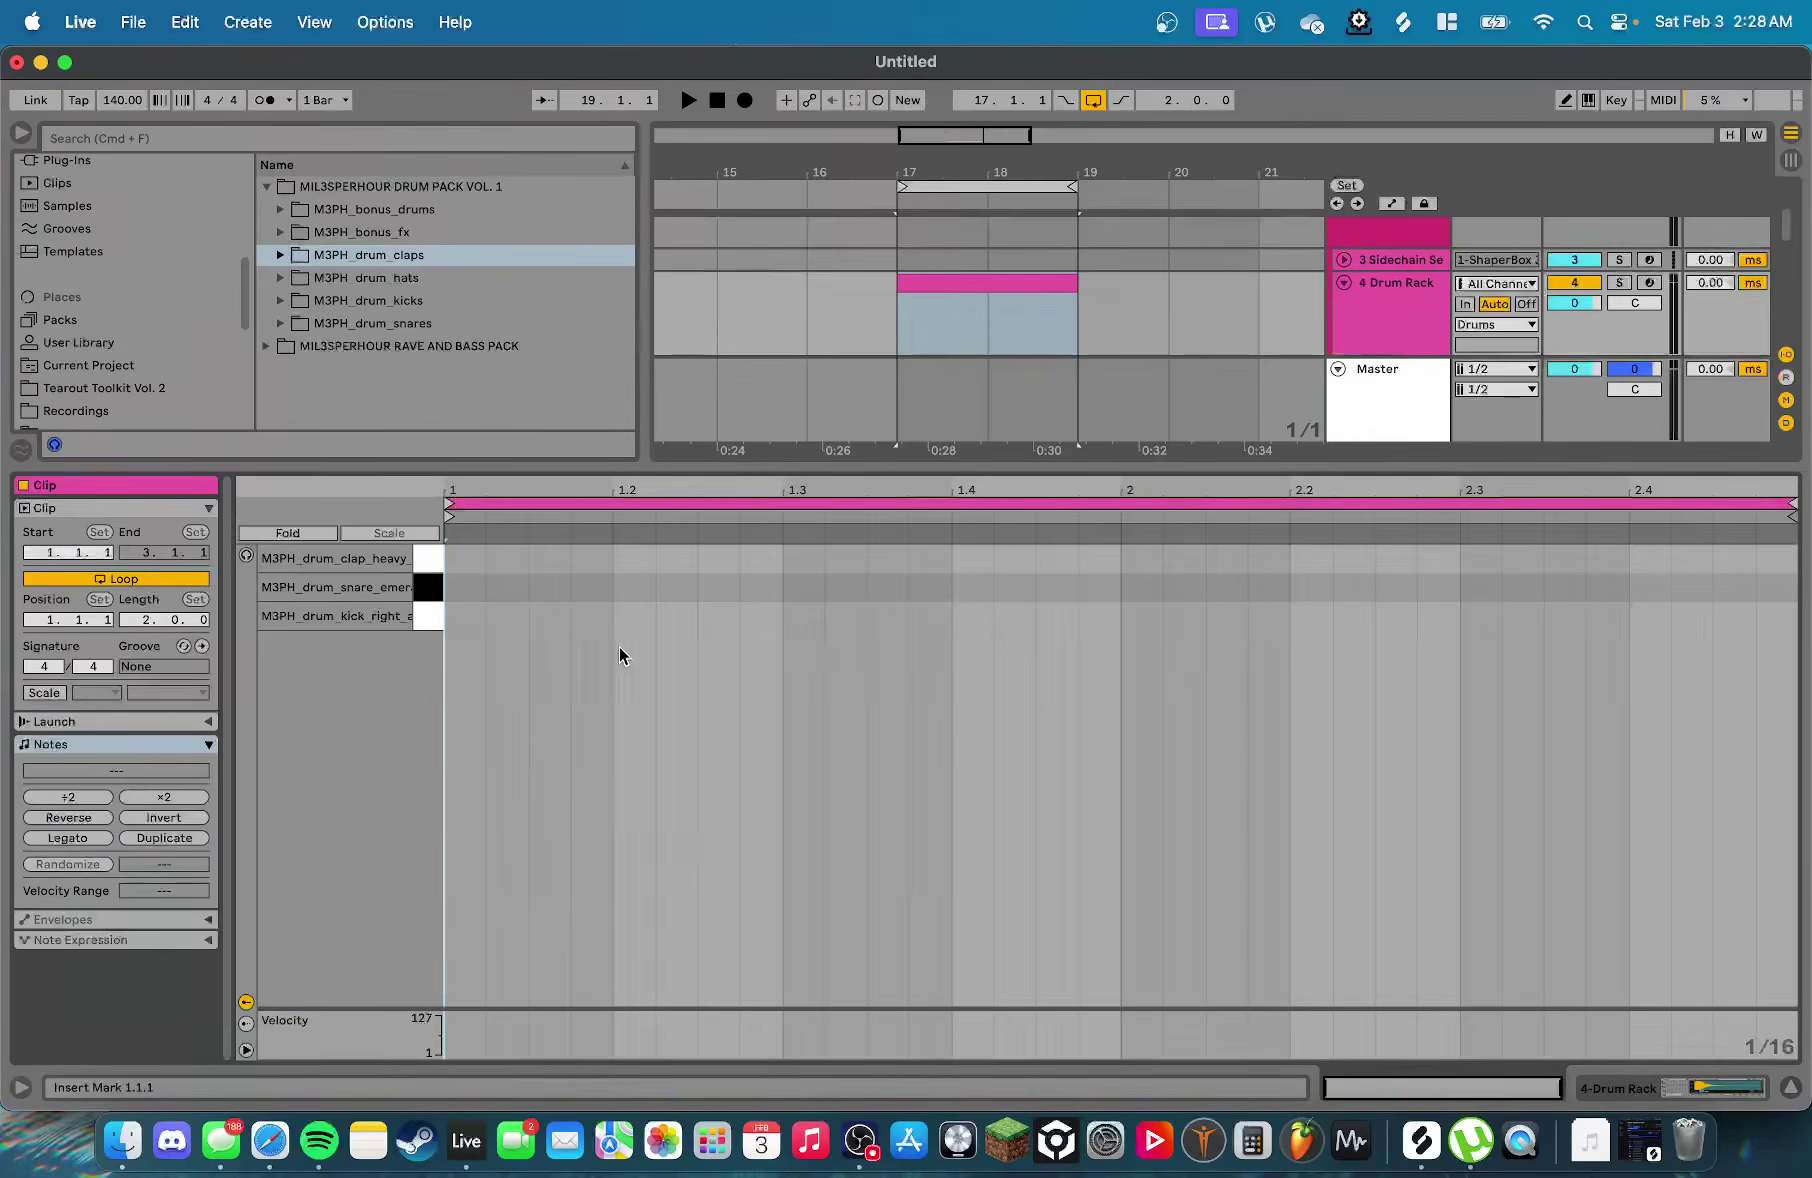
{"action": "right_click", "coordinate": [621, 646]}
{"action": "left_click", "coordinate": [683, 952]}
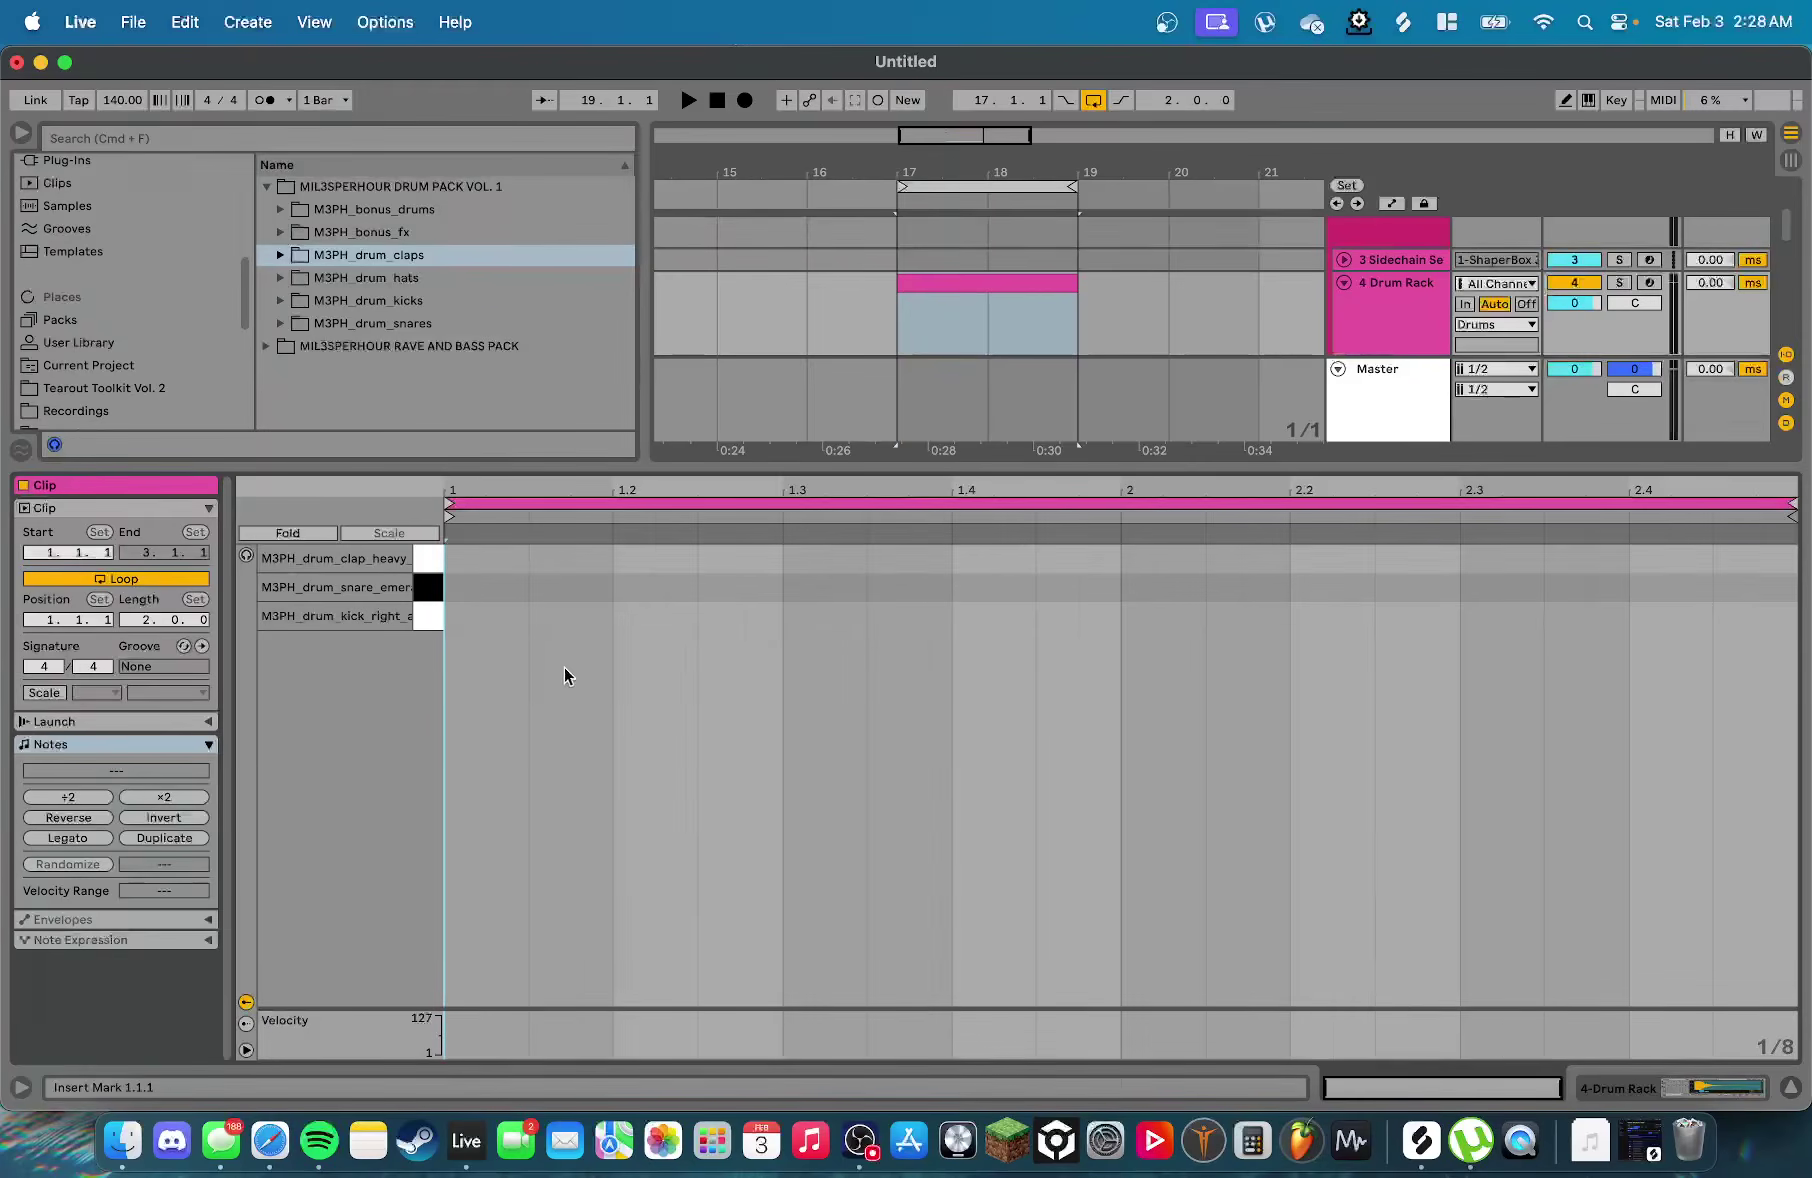
{"action": "double_click", "coordinate": [499, 616]}
{"action": "double_click", "coordinate": [815, 616]}
{"action": "double_click", "coordinate": [820, 558]}
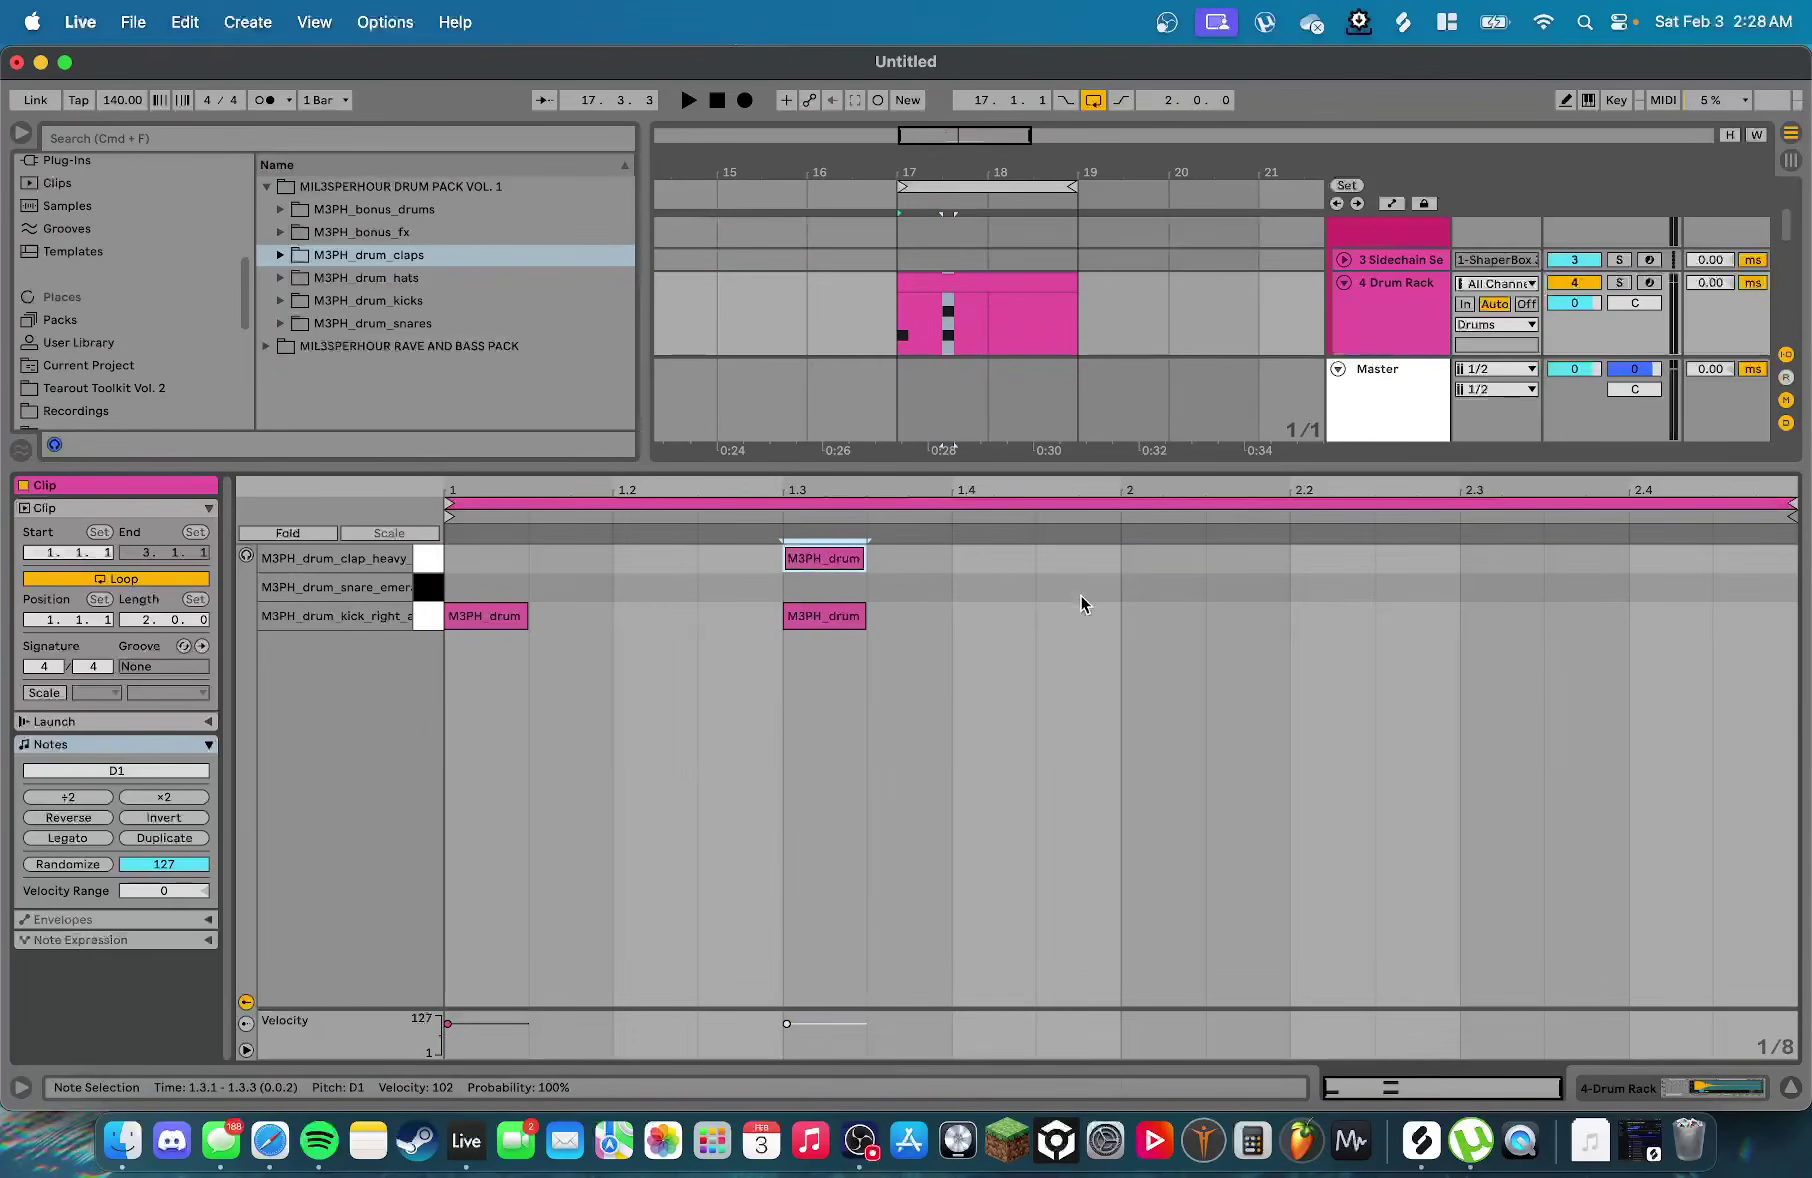
Duplicate the kick and clap pattern into the second bar, play the loop, and hide the clip editor
{"action": "key", "text": "super+a"}
{"action": "key", "text": "super+d"}
{"action": "key", "text": "space"}
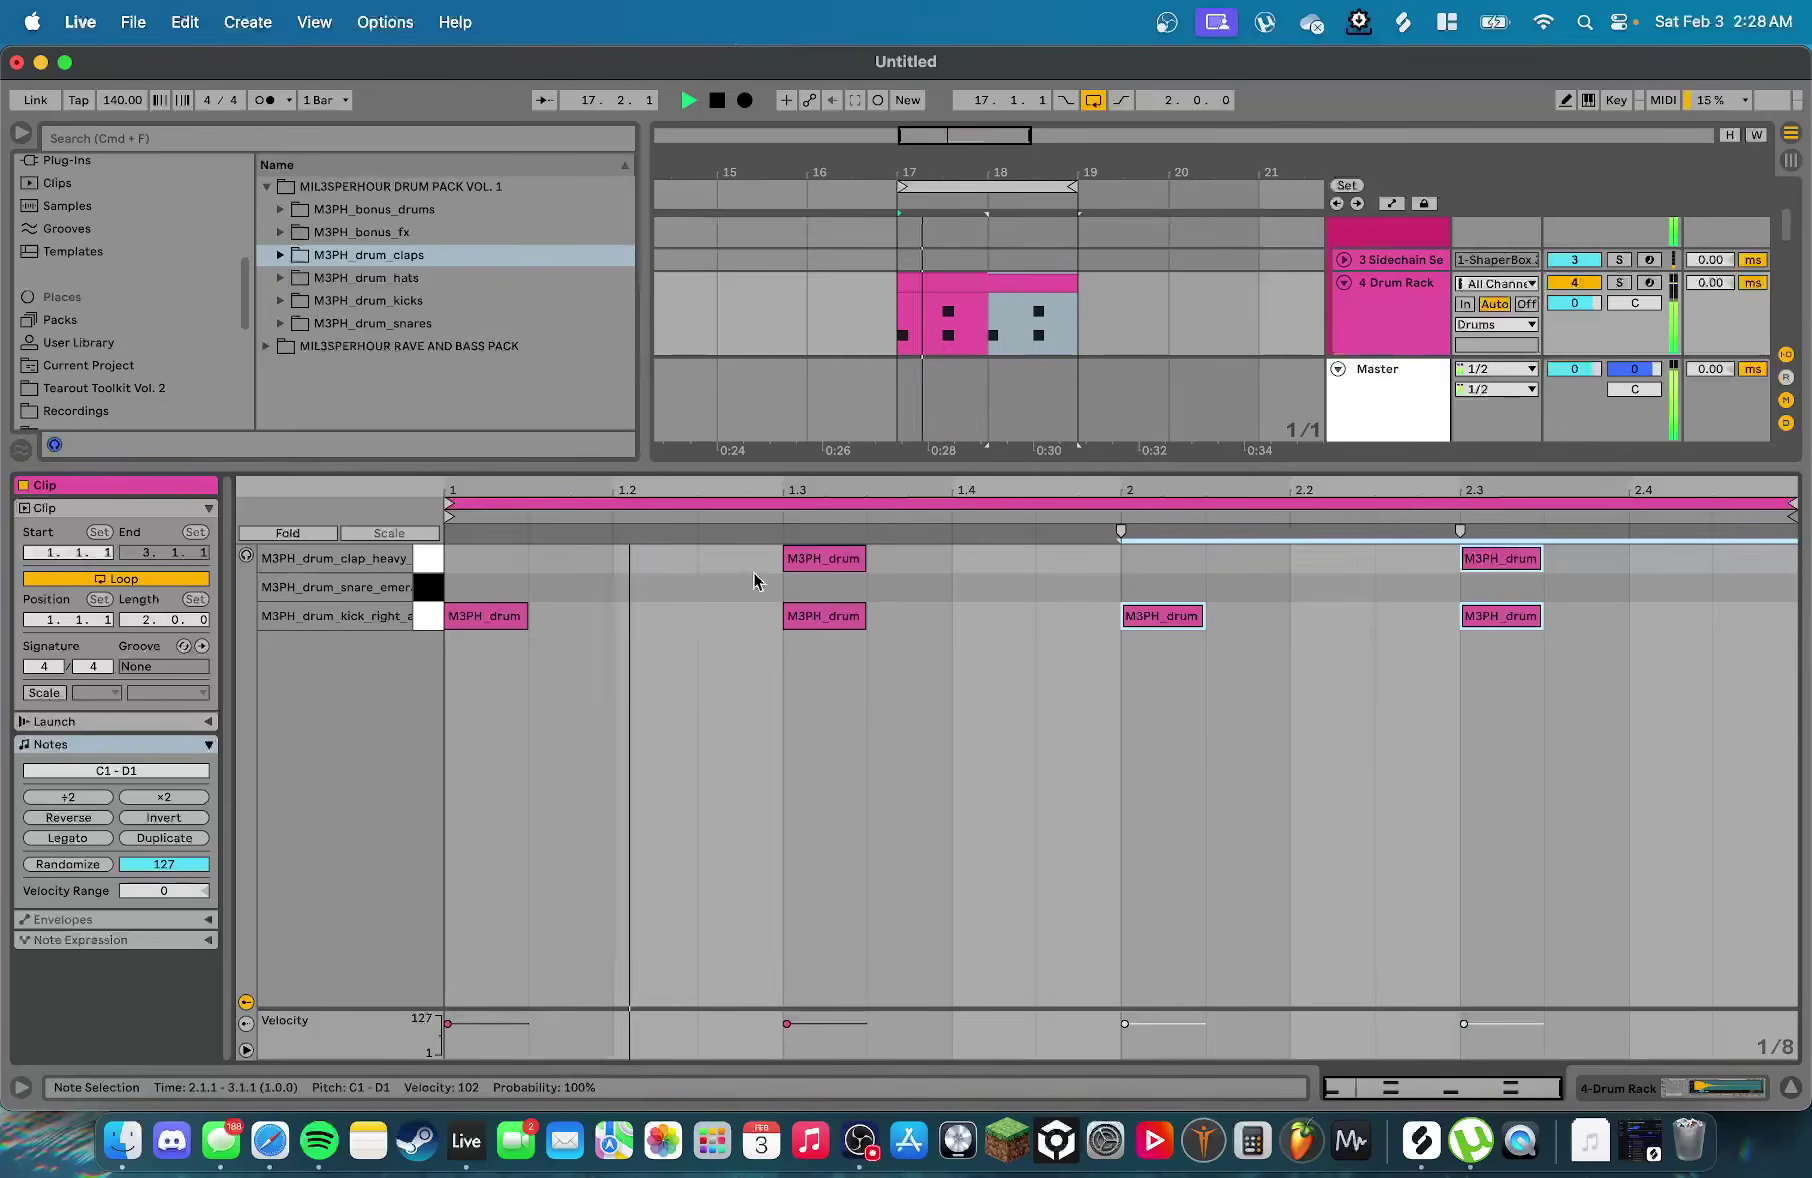
{"action": "key", "text": "super+alt+l"}
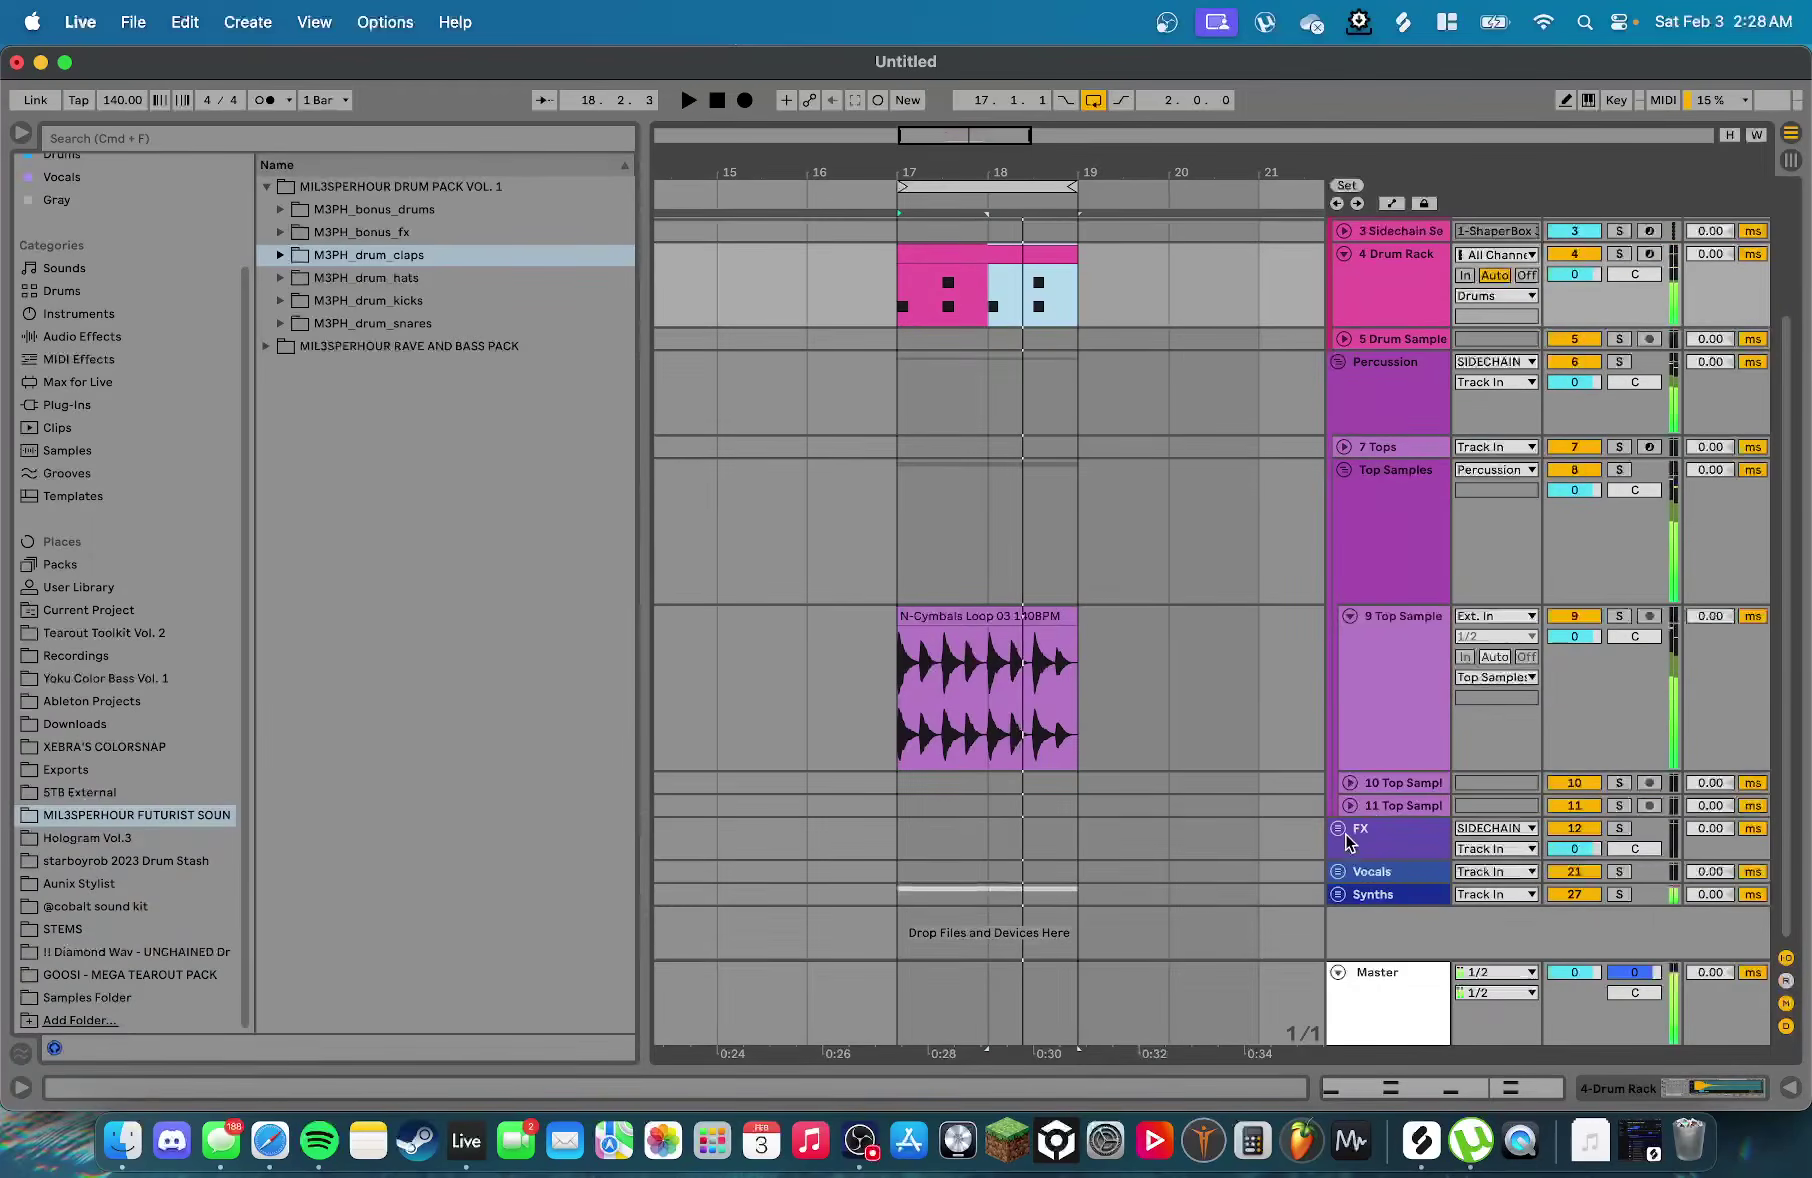
Expand the Synths group and delete the unused Main Synth and Synth Audio tracks
{"action": "left_click", "coordinate": [1338, 894]}
{"action": "left_click", "coordinate": [1384, 829]}
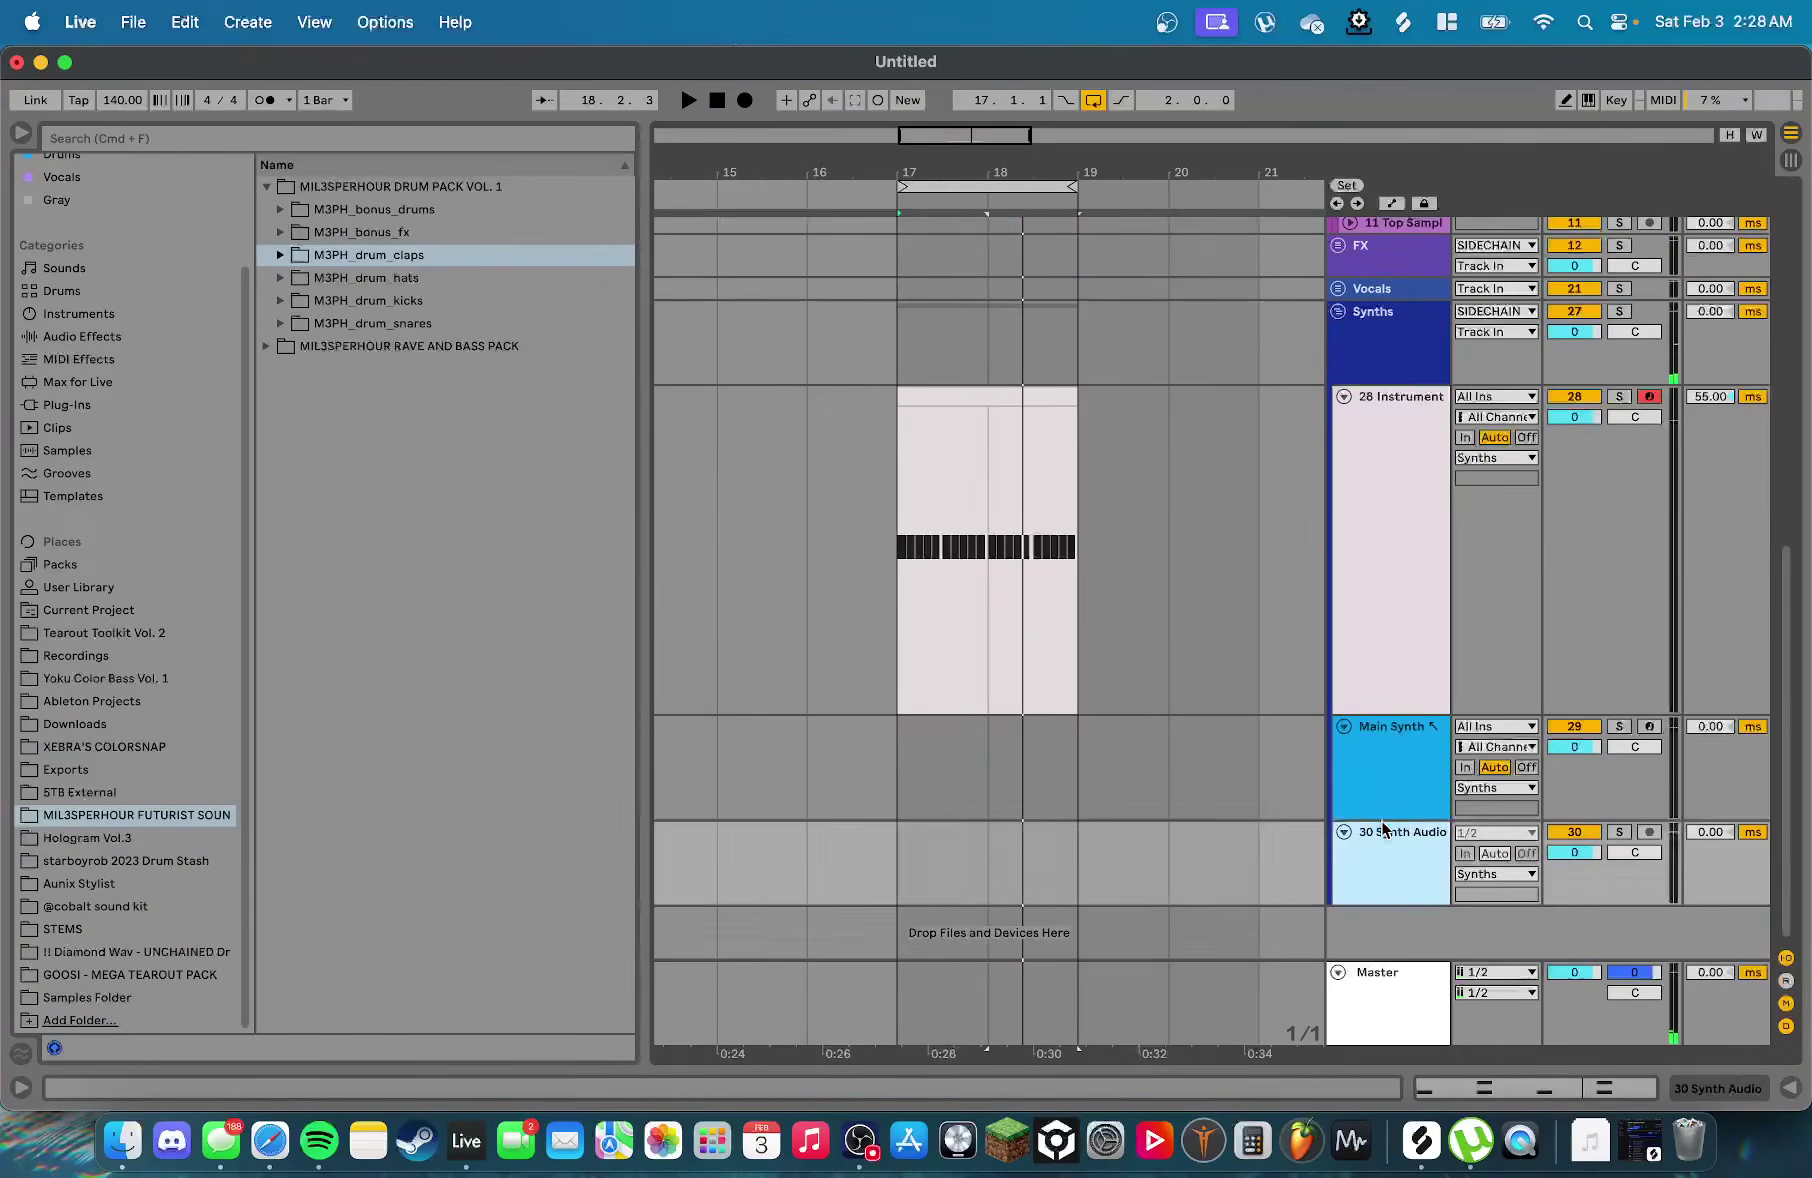
{"action": "left_click", "coordinate": [1391, 793]}
{"action": "key", "text": "Delete"}
On the Instrument Rack track, set Operator oscillator B's attack to 59.5 ms and Spread to 82%, and play the loop
{"action": "left_click", "coordinate": [1456, 458]}
{"action": "left_click", "coordinate": [1416, 451]}
{"action": "double_click", "coordinate": [1416, 451]}
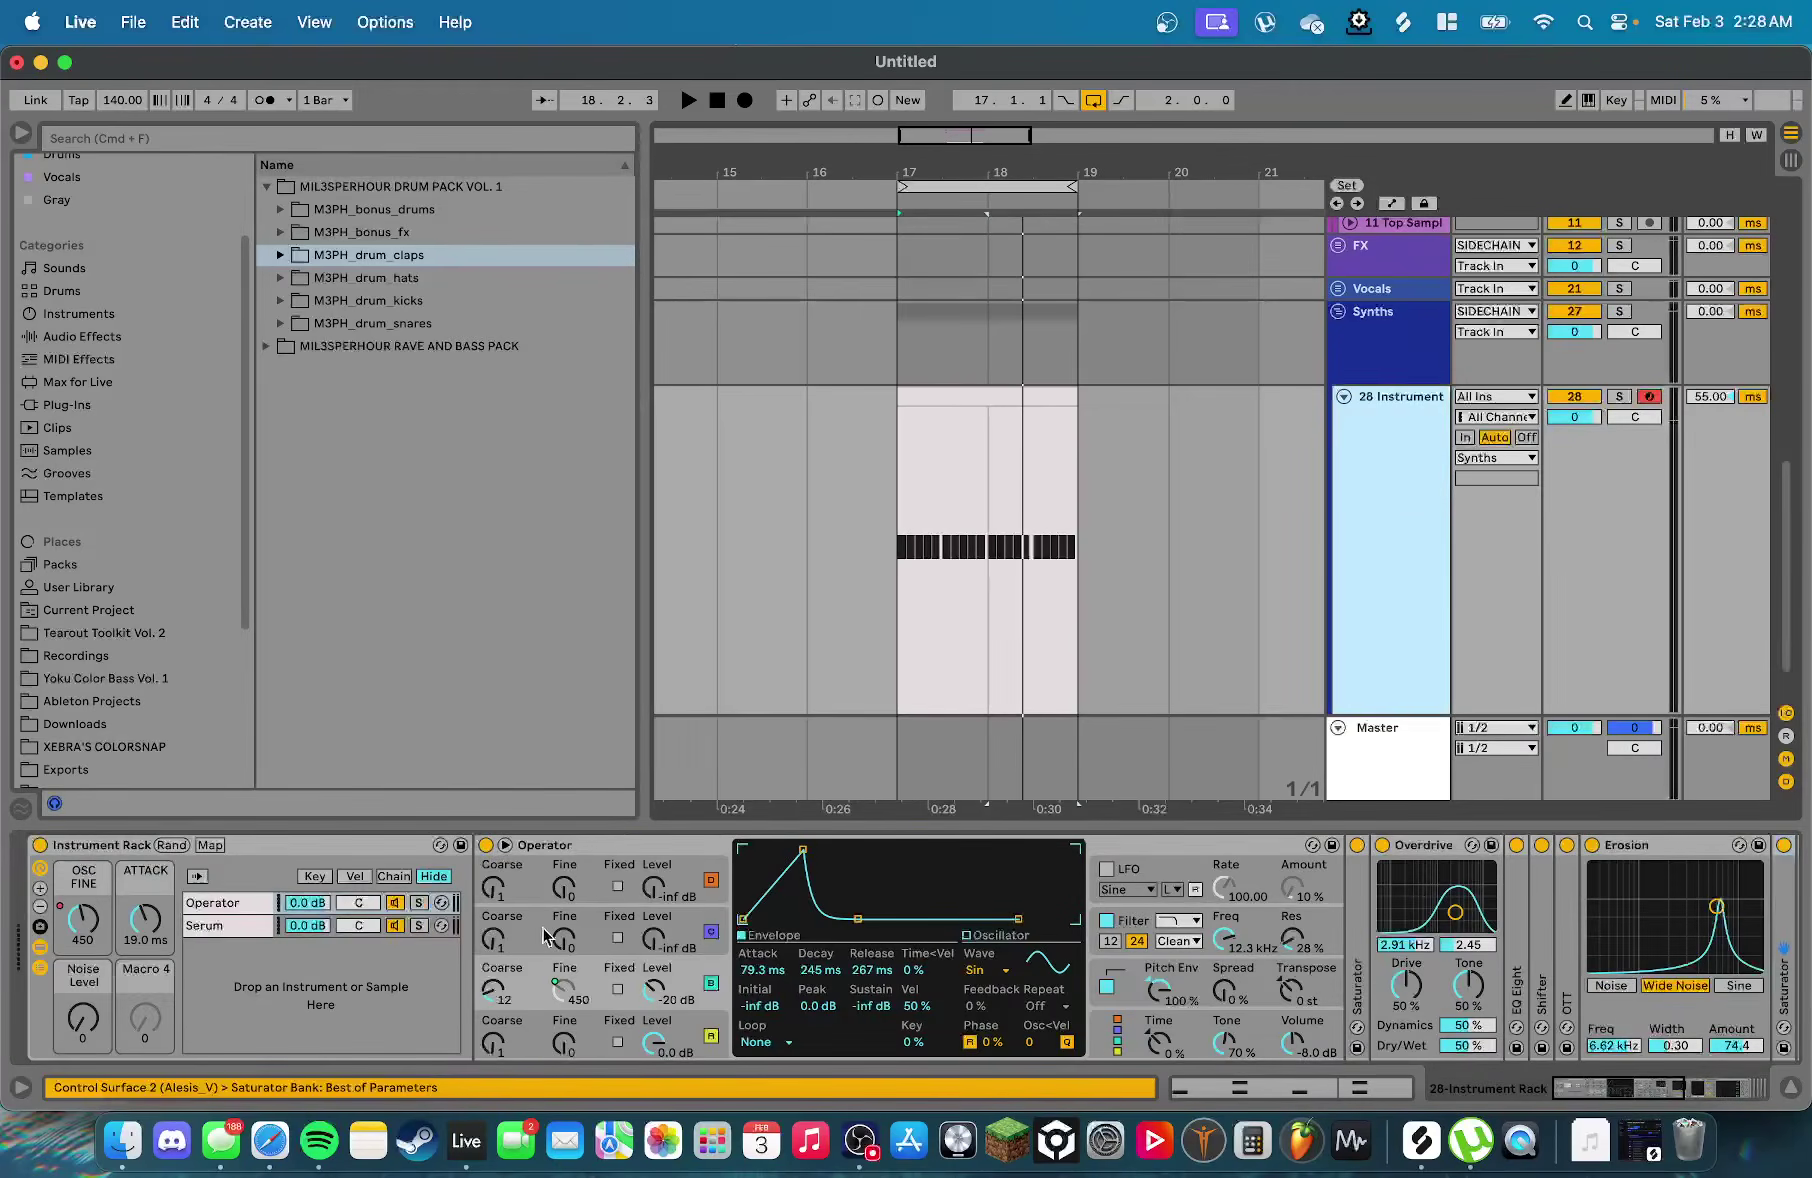
{"action": "left_click_drag", "start_coordinate": [768, 975], "coordinate": [768, 990]}
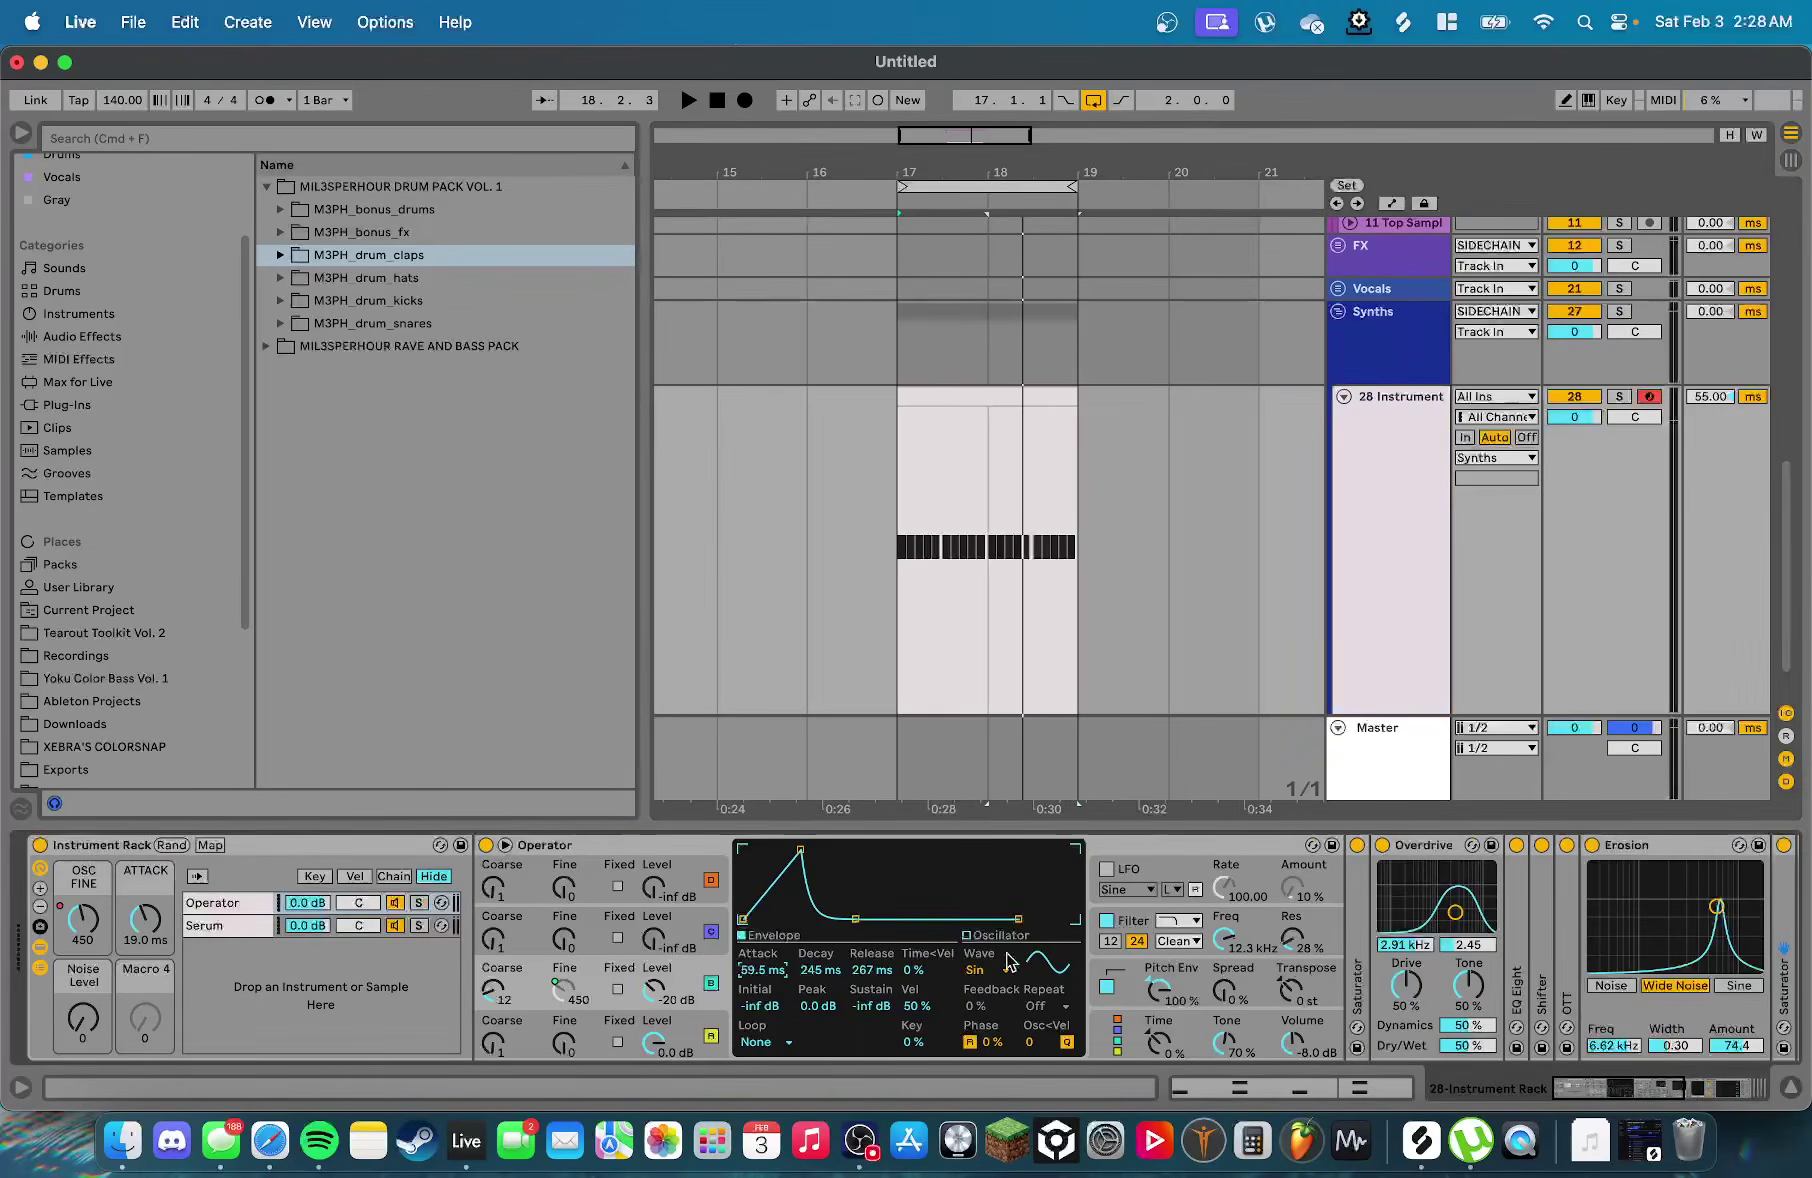
{"action": "scroll", "coordinate": [1144, 950], "scroll_direction": "right", "scroll_amount": 5}
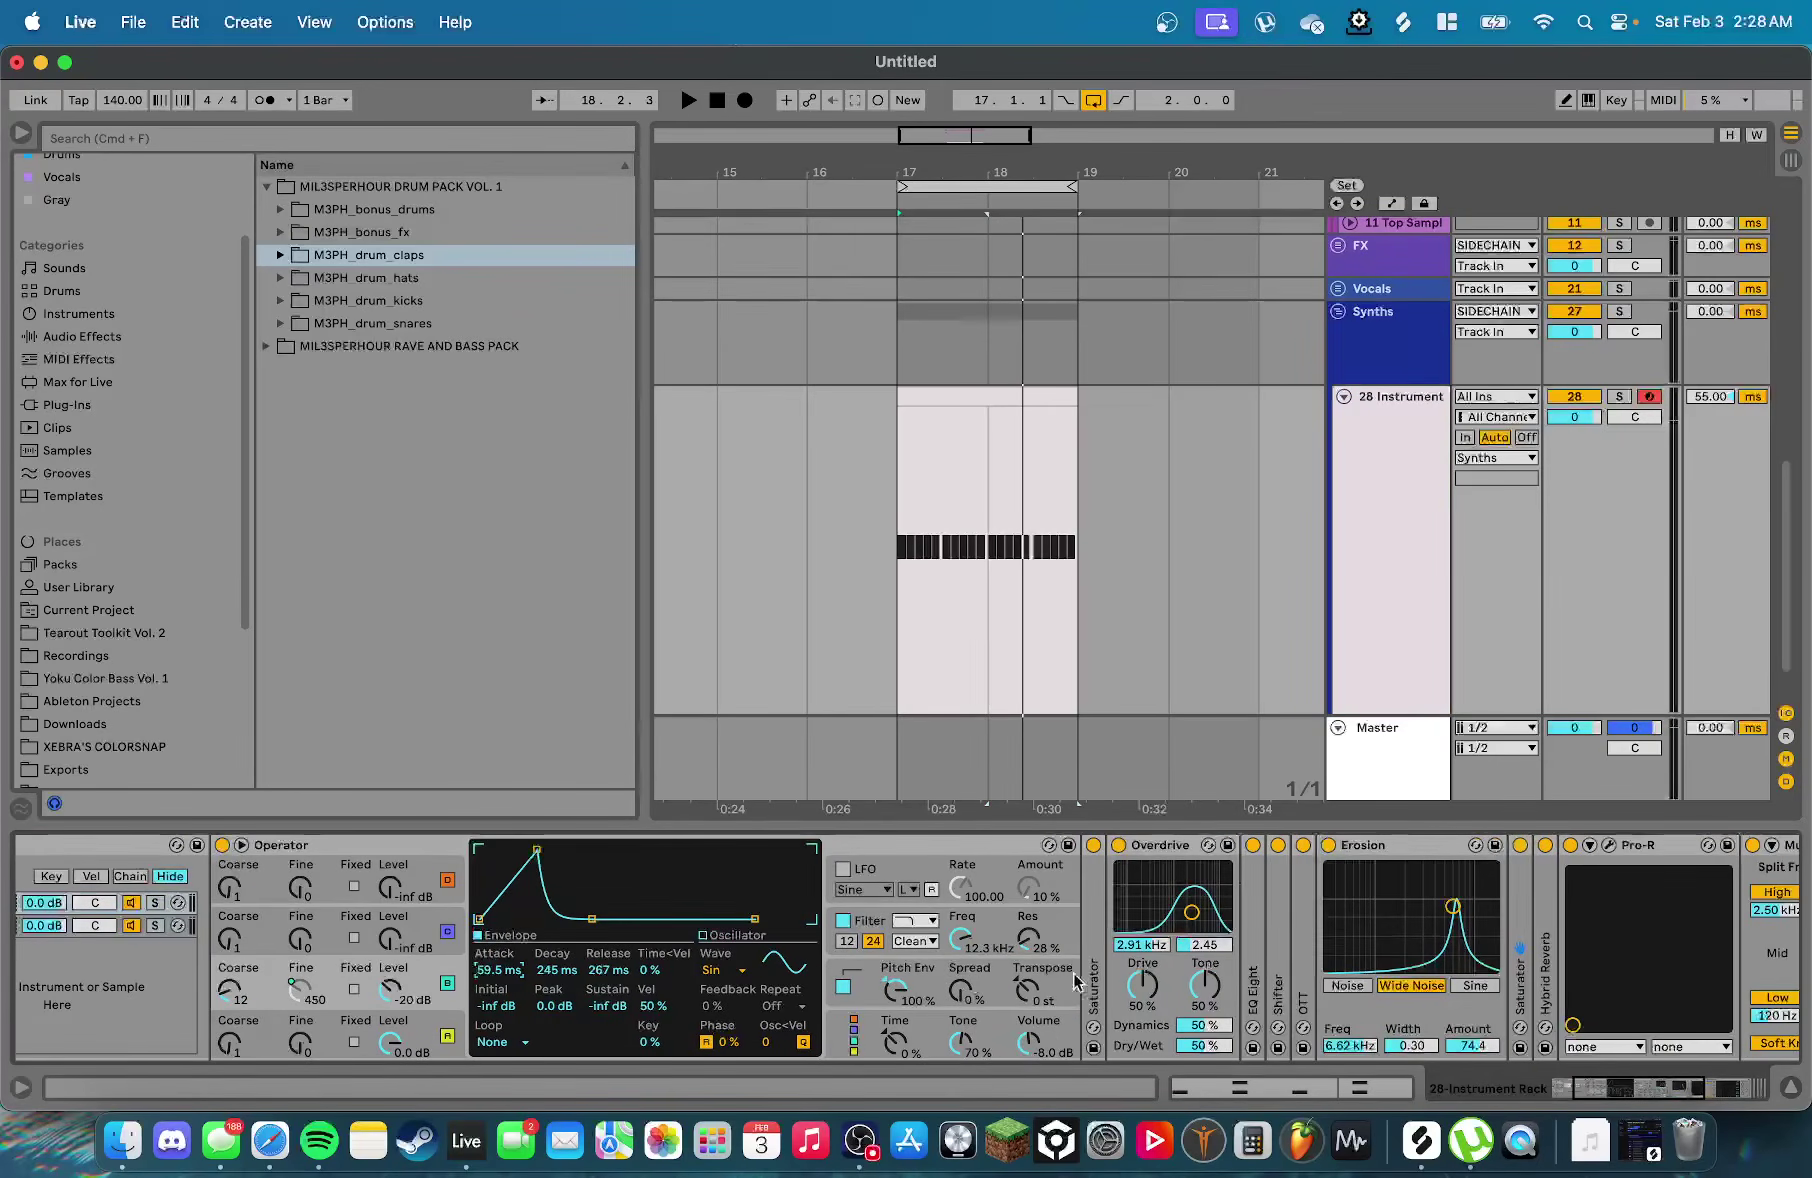
{"action": "left_click_drag", "start_coordinate": [963, 990], "coordinate": [963, 958]}
{"action": "key", "text": "space"}
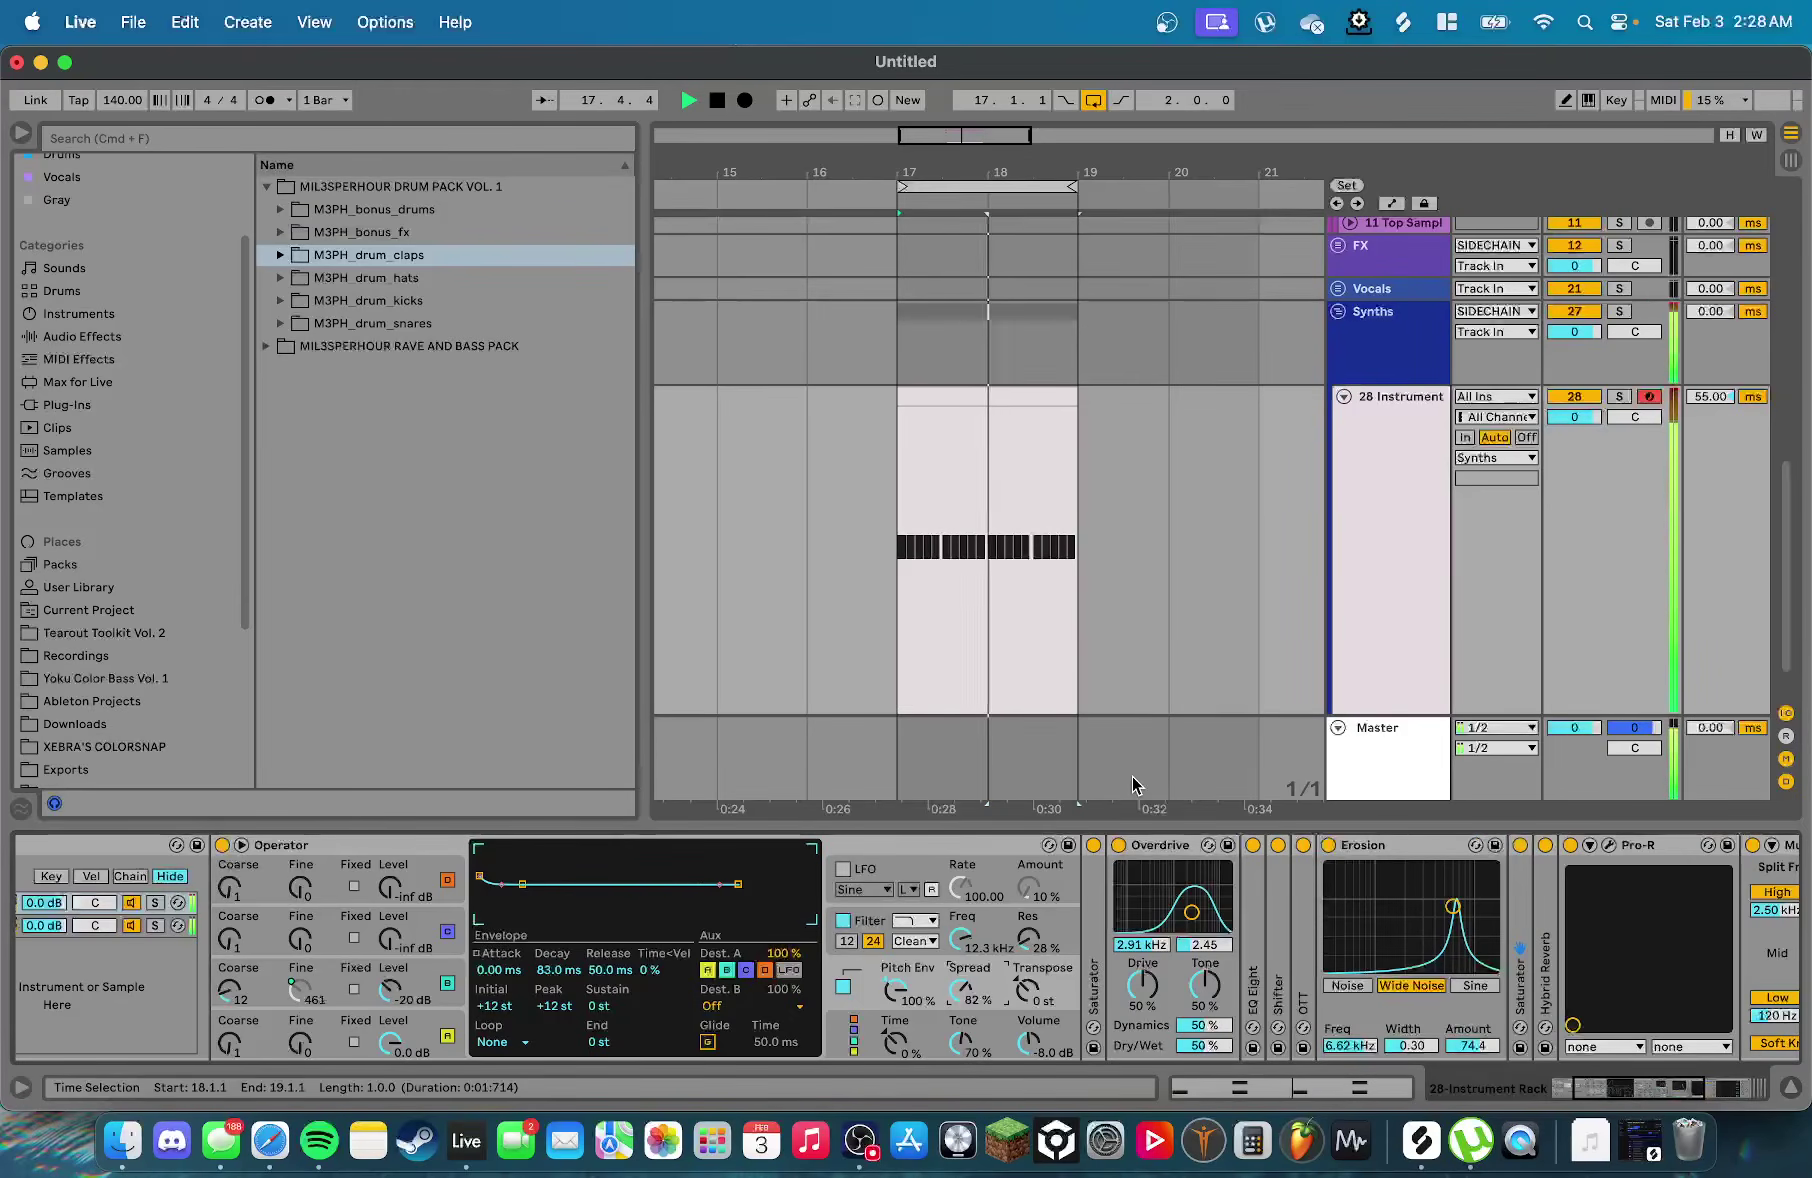
{"action": "key", "text": "space"}
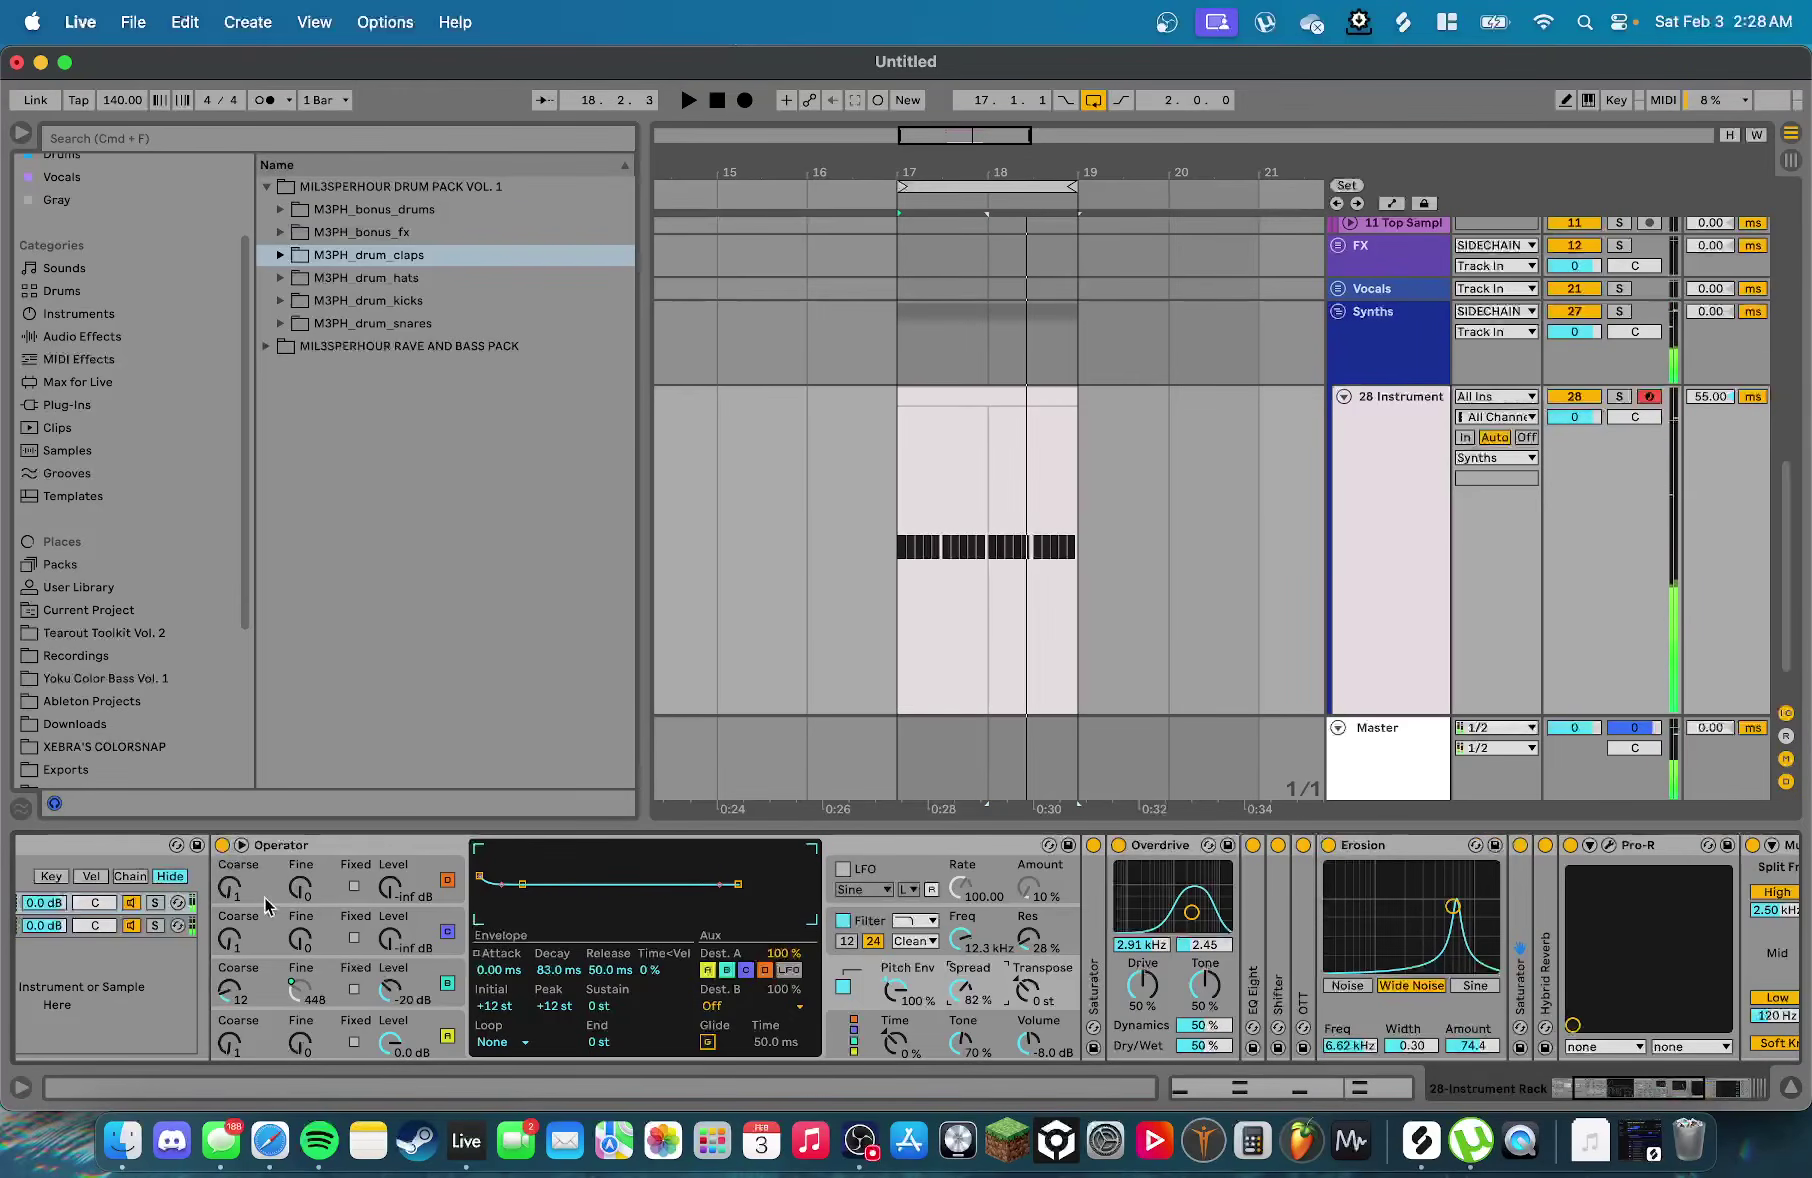
Set oscillator B's attack to 37.0 ms and oscillator A's decay to 447 ms in Operator, checking by playback
{"action": "left_click", "coordinate": [262, 963]}
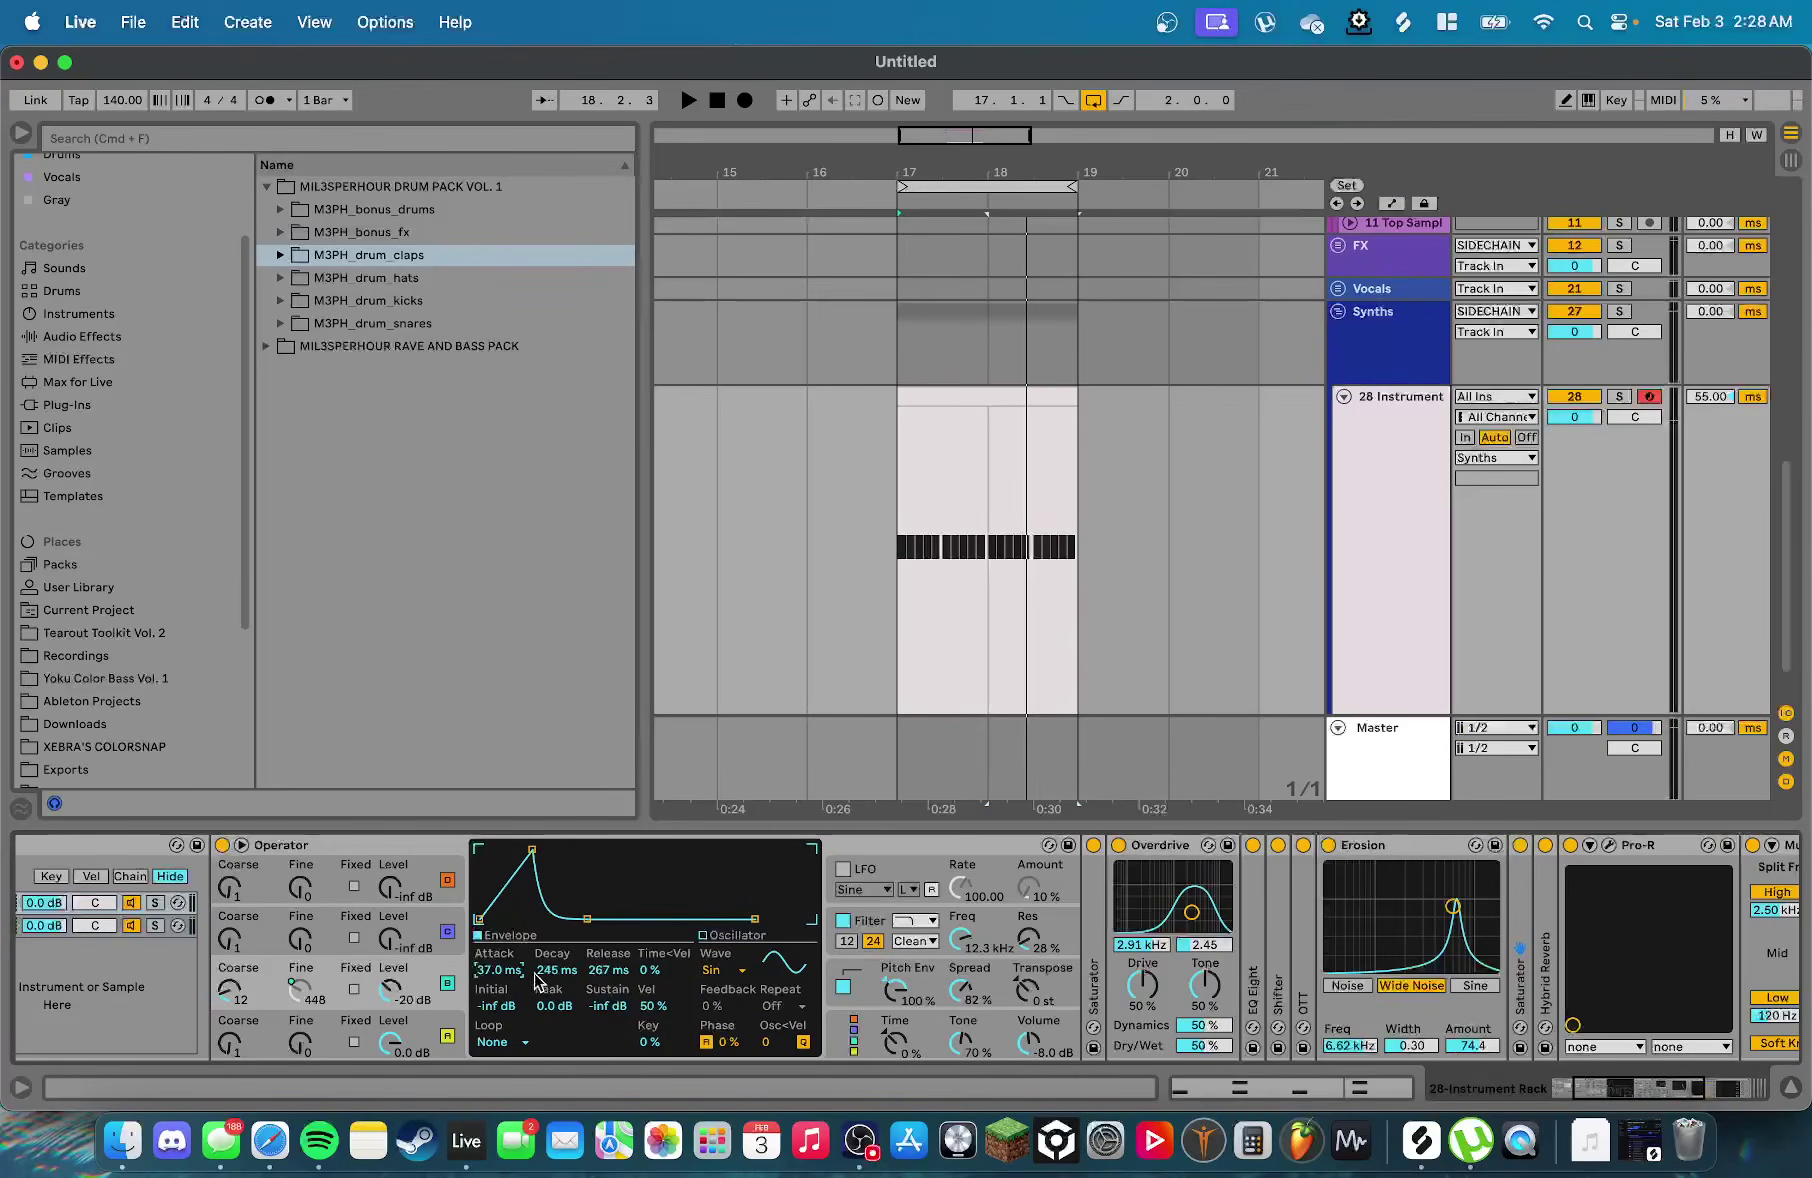
{"action": "left_click", "coordinate": [265, 1016]}
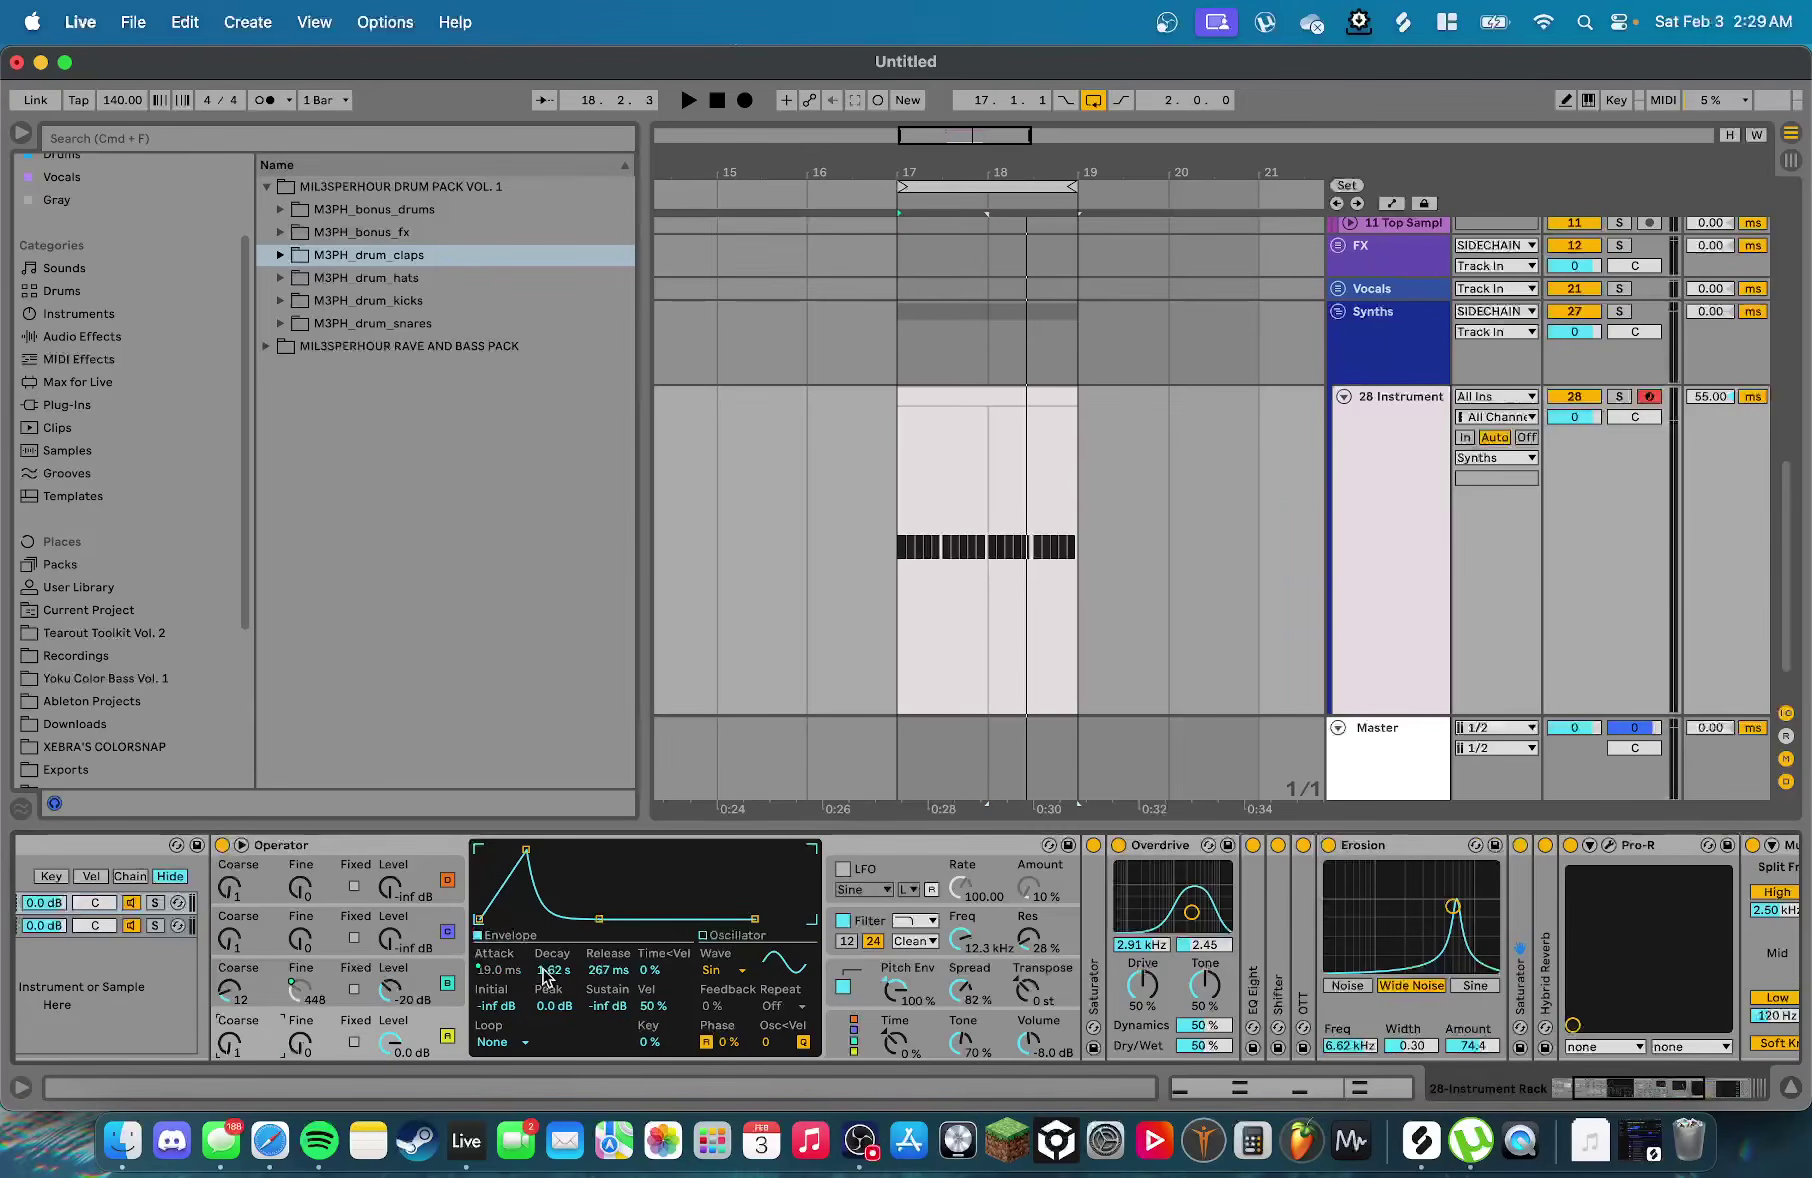
{"action": "key", "text": "space"}
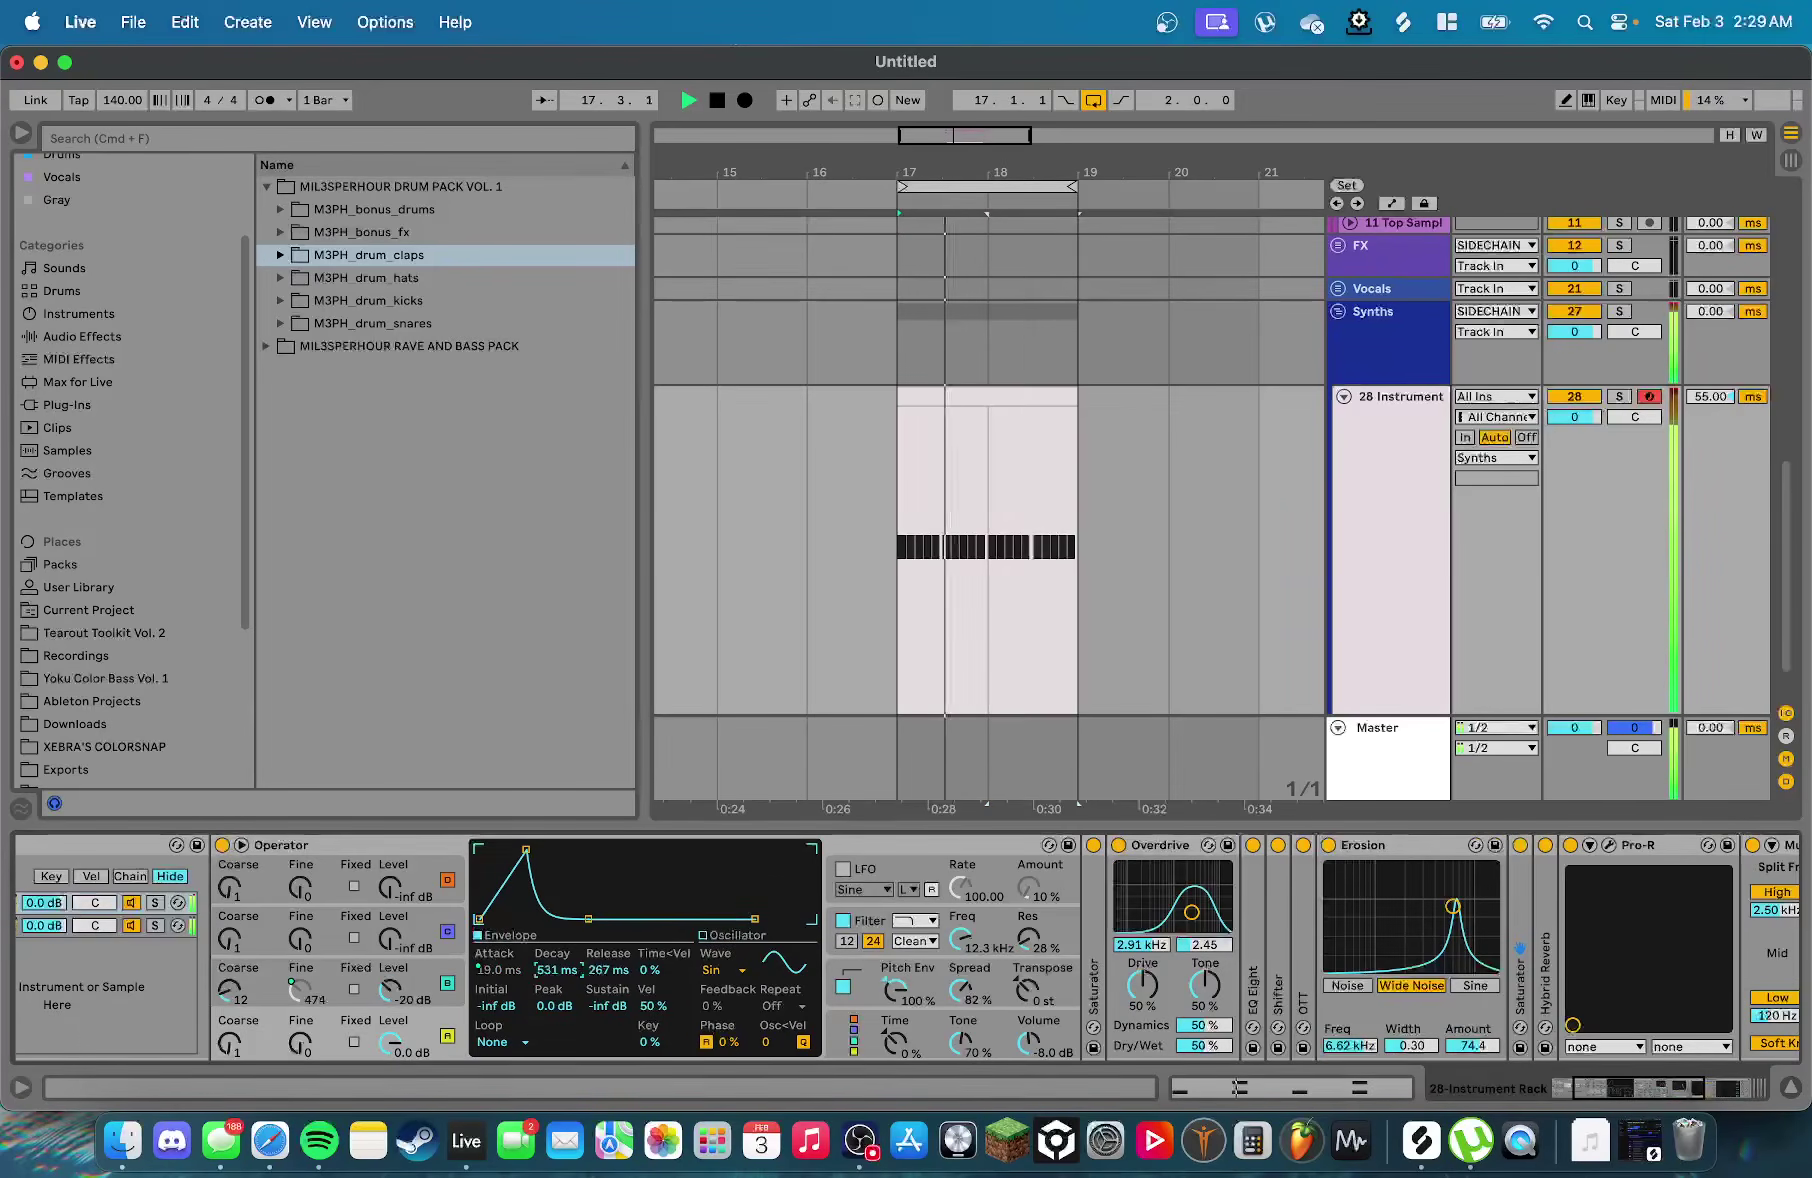
{"action": "mouse_move", "coordinate": [556, 970]}
{"action": "left_mouse_down"}
{"action": "mouse_move", "coordinate": [556, 1010]}
{"action": "mouse_move", "coordinate": [556, 985]}
{"action": "left_mouse_up"}
{"action": "key", "text": "space"}
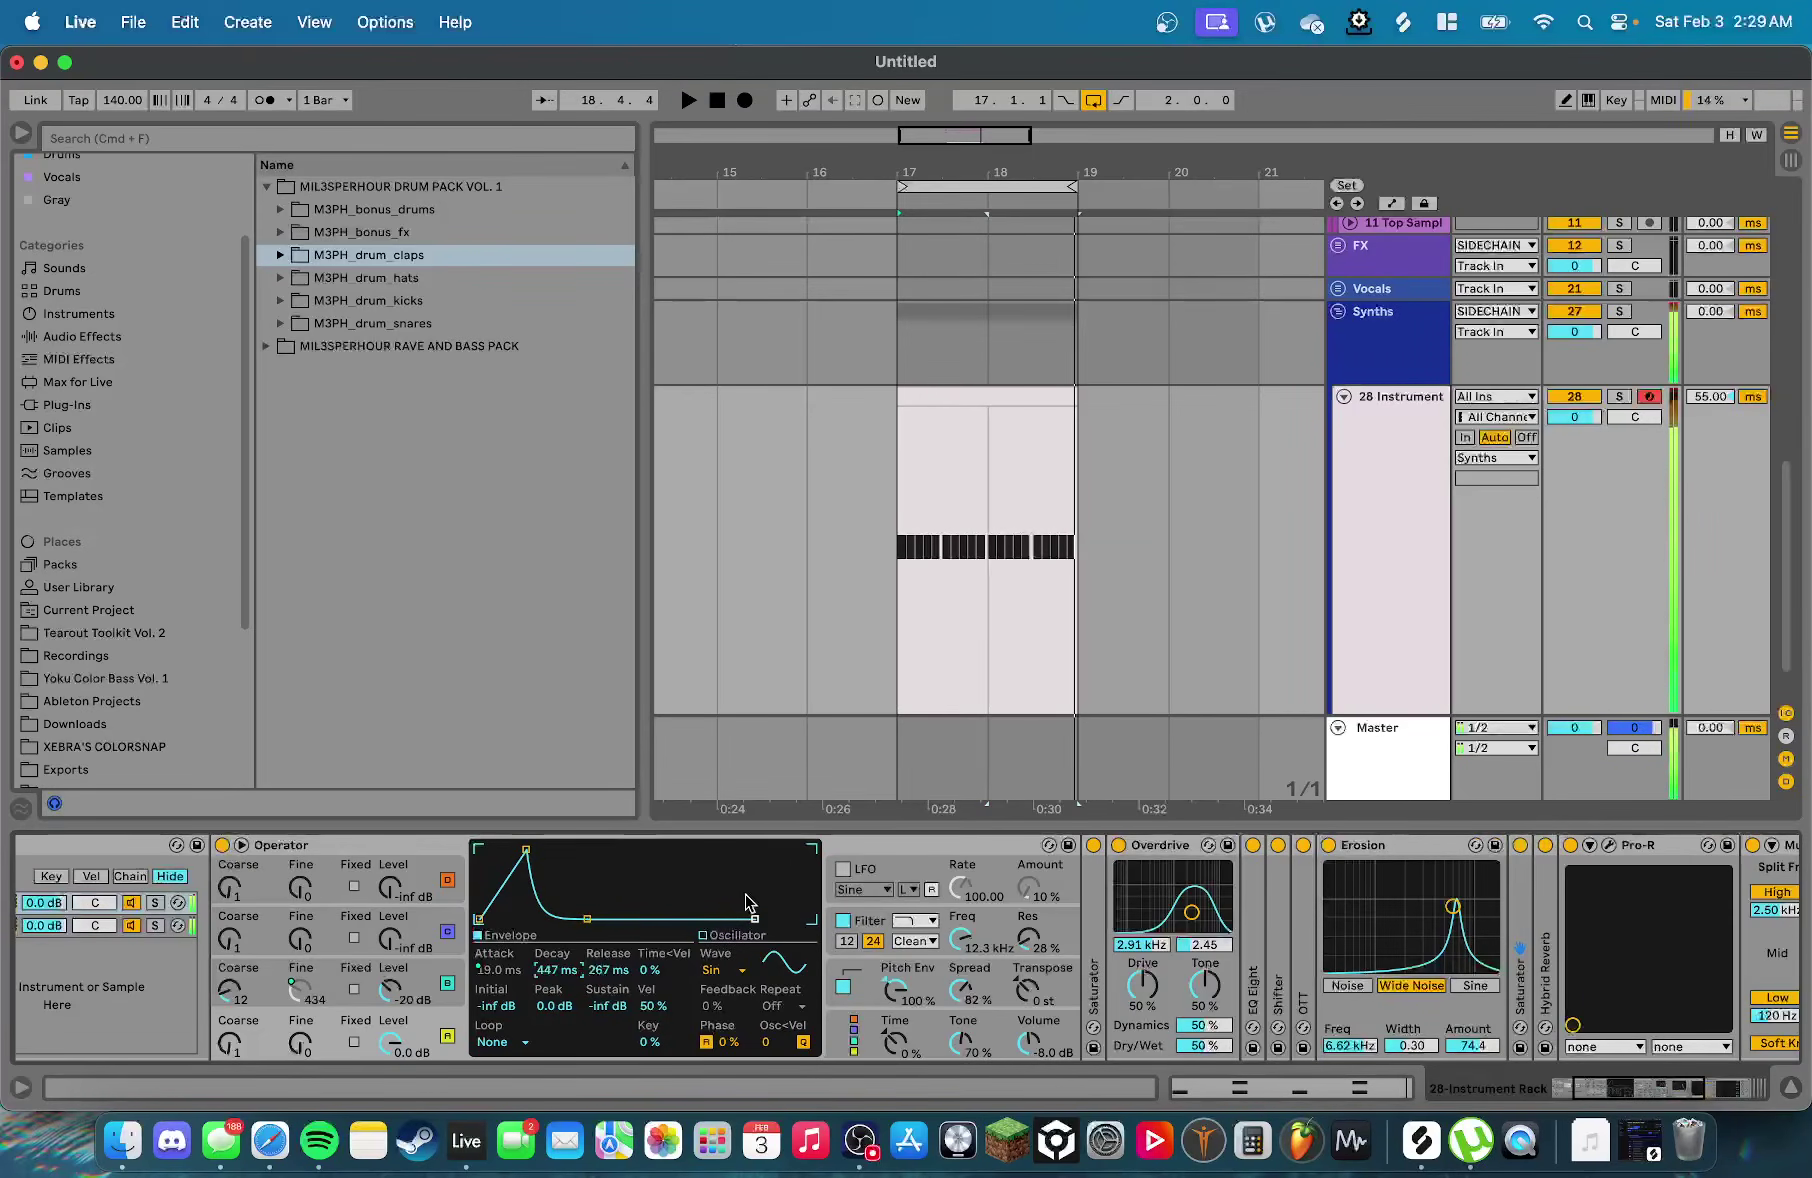
Compare the bass with Overdrive bypassed and active, try its filter band at 1.92 kHz, and undo that change
{"action": "scroll", "coordinate": [745, 902], "scroll_direction": "right", "scroll_amount": 5}
{"action": "key", "text": "space"}
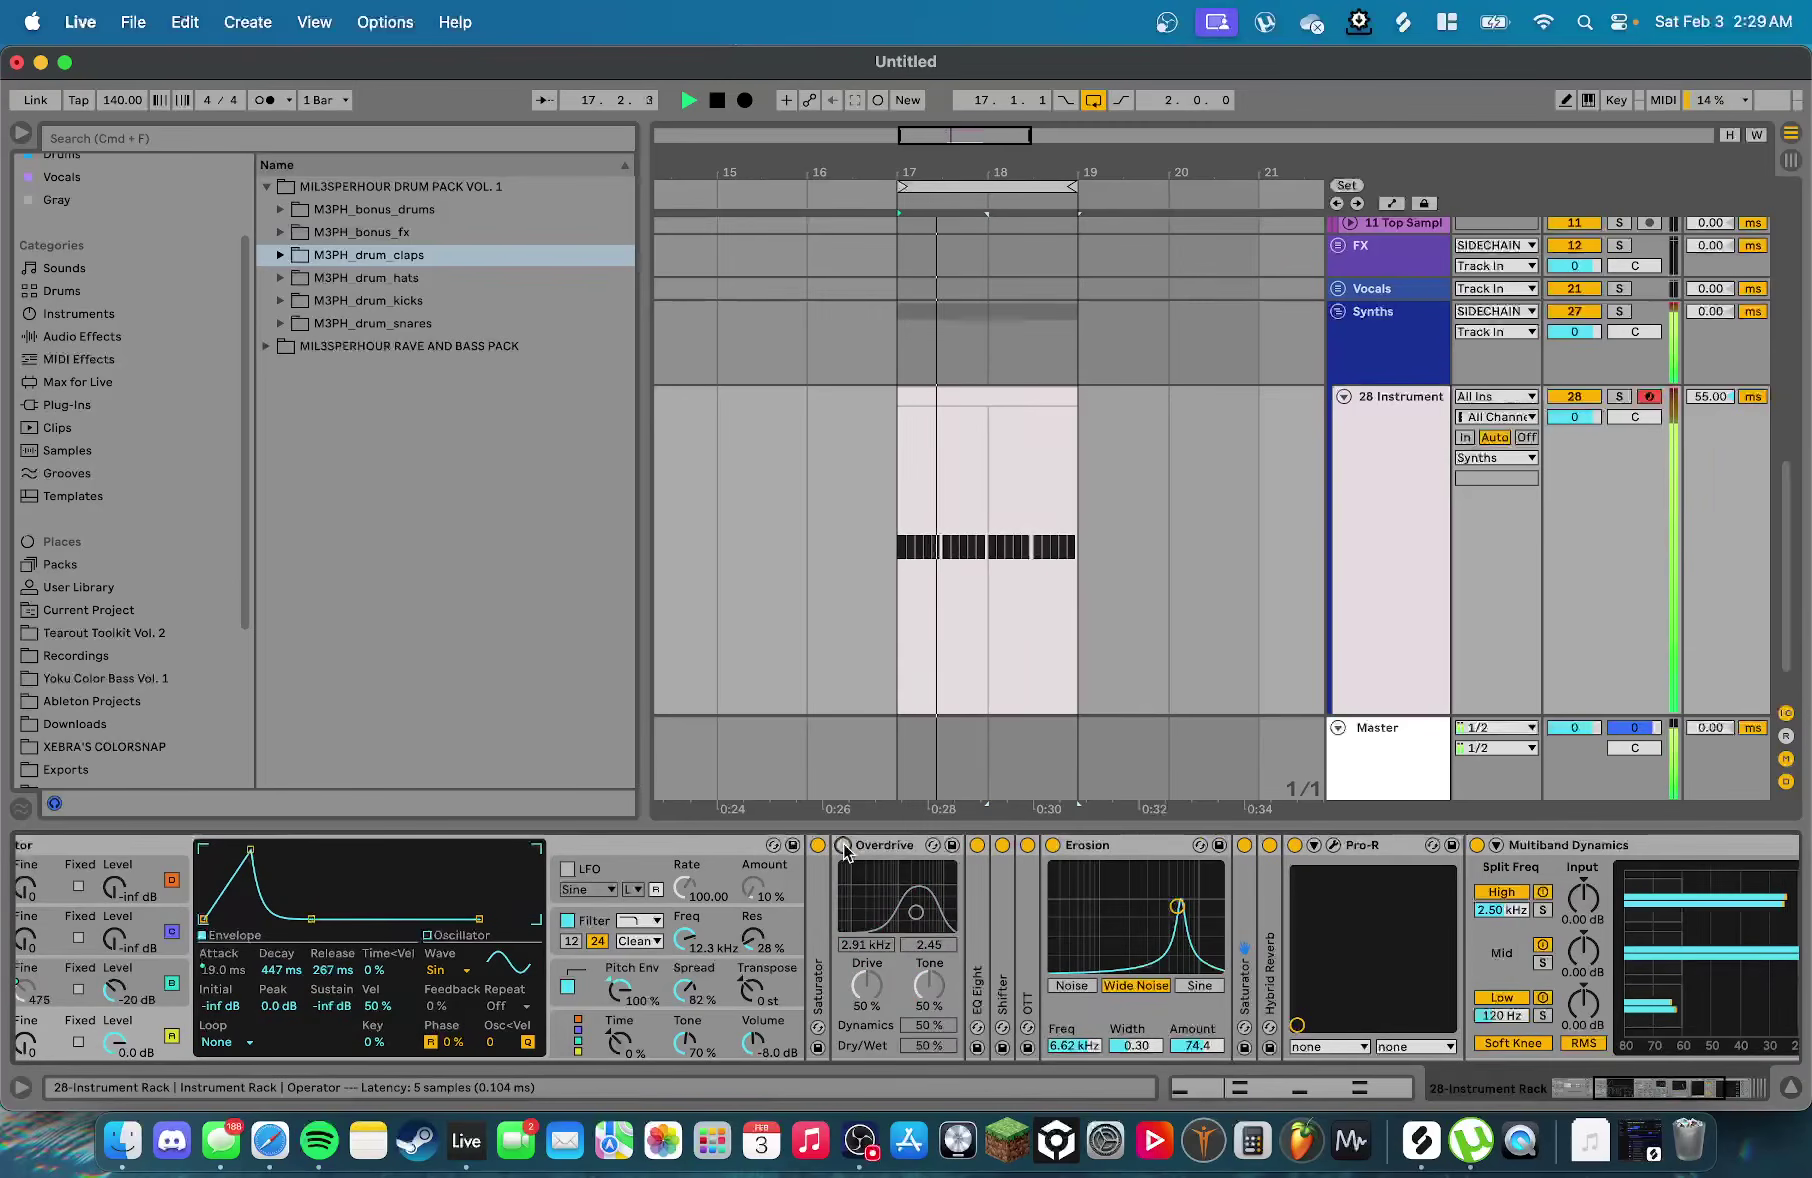
{"action": "left_click", "coordinate": [842, 846]}
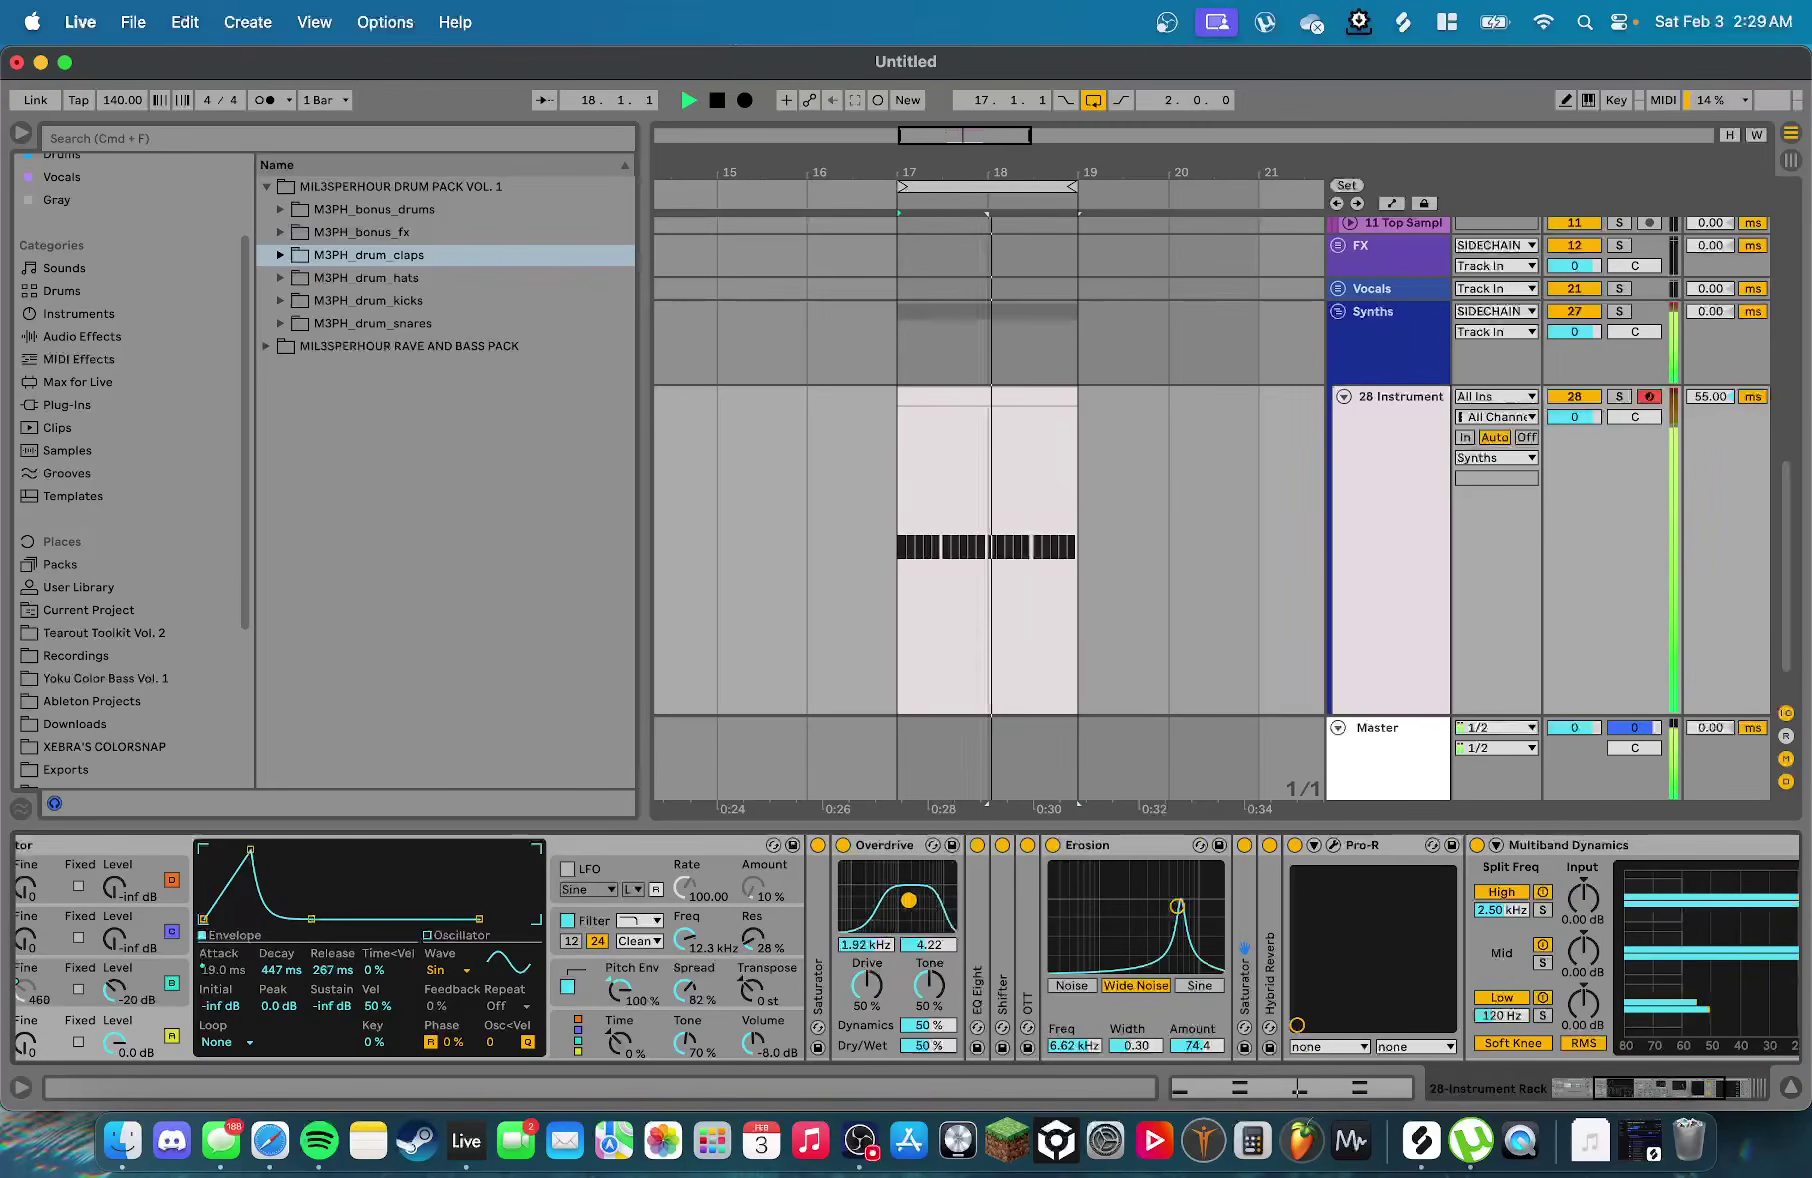
{"action": "key", "text": "super+z"}
{"action": "key", "text": "super+z"}
{"action": "left_click", "coordinate": [843, 845]}
Compare the sound with Erosion, Pro-R and Hybrid Reverb bypassed in turn, and fold the Erosion device
{"action": "left_click", "coordinate": [1053, 845]}
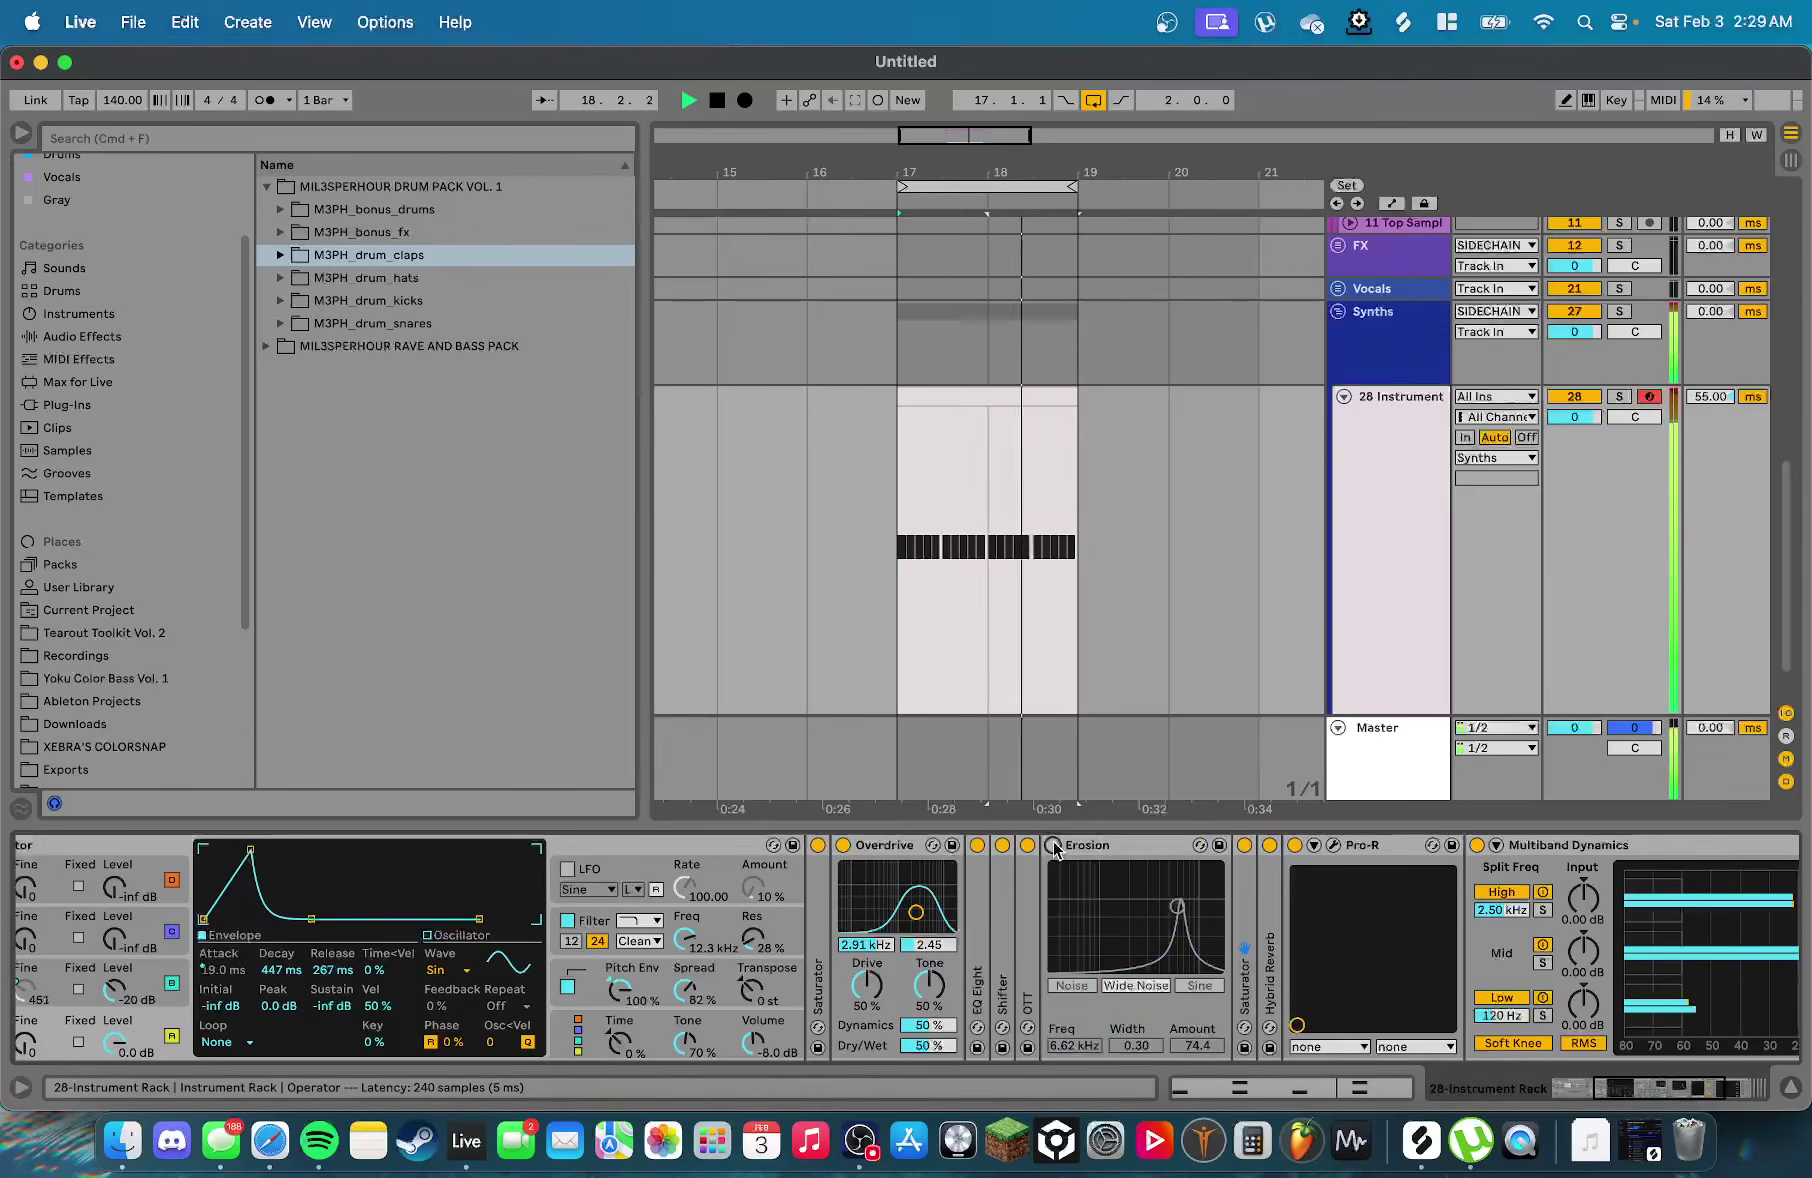
{"action": "double_click", "coordinate": [1088, 846]}
{"action": "left_click", "coordinate": [1128, 845]}
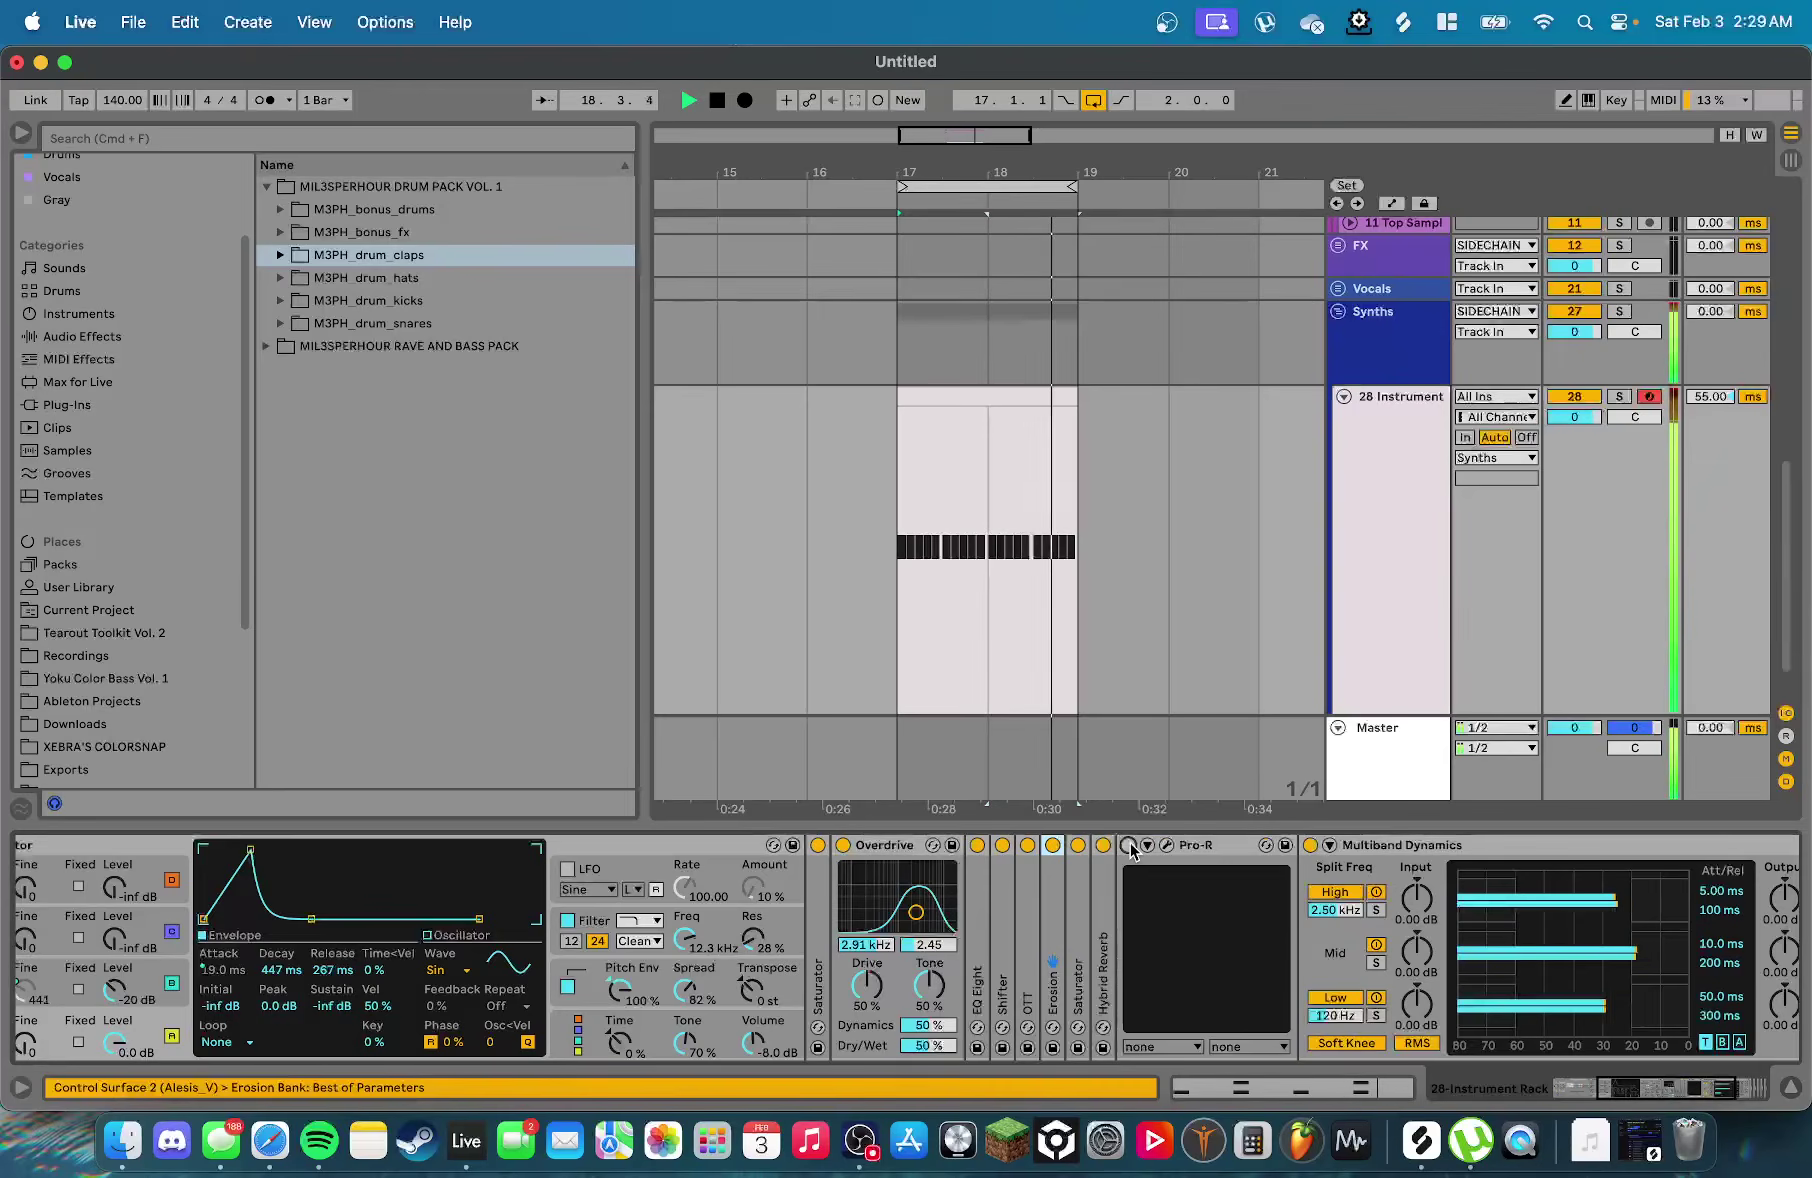
{"action": "left_click", "coordinate": [1128, 845]}
{"action": "left_click", "coordinate": [1103, 845]}
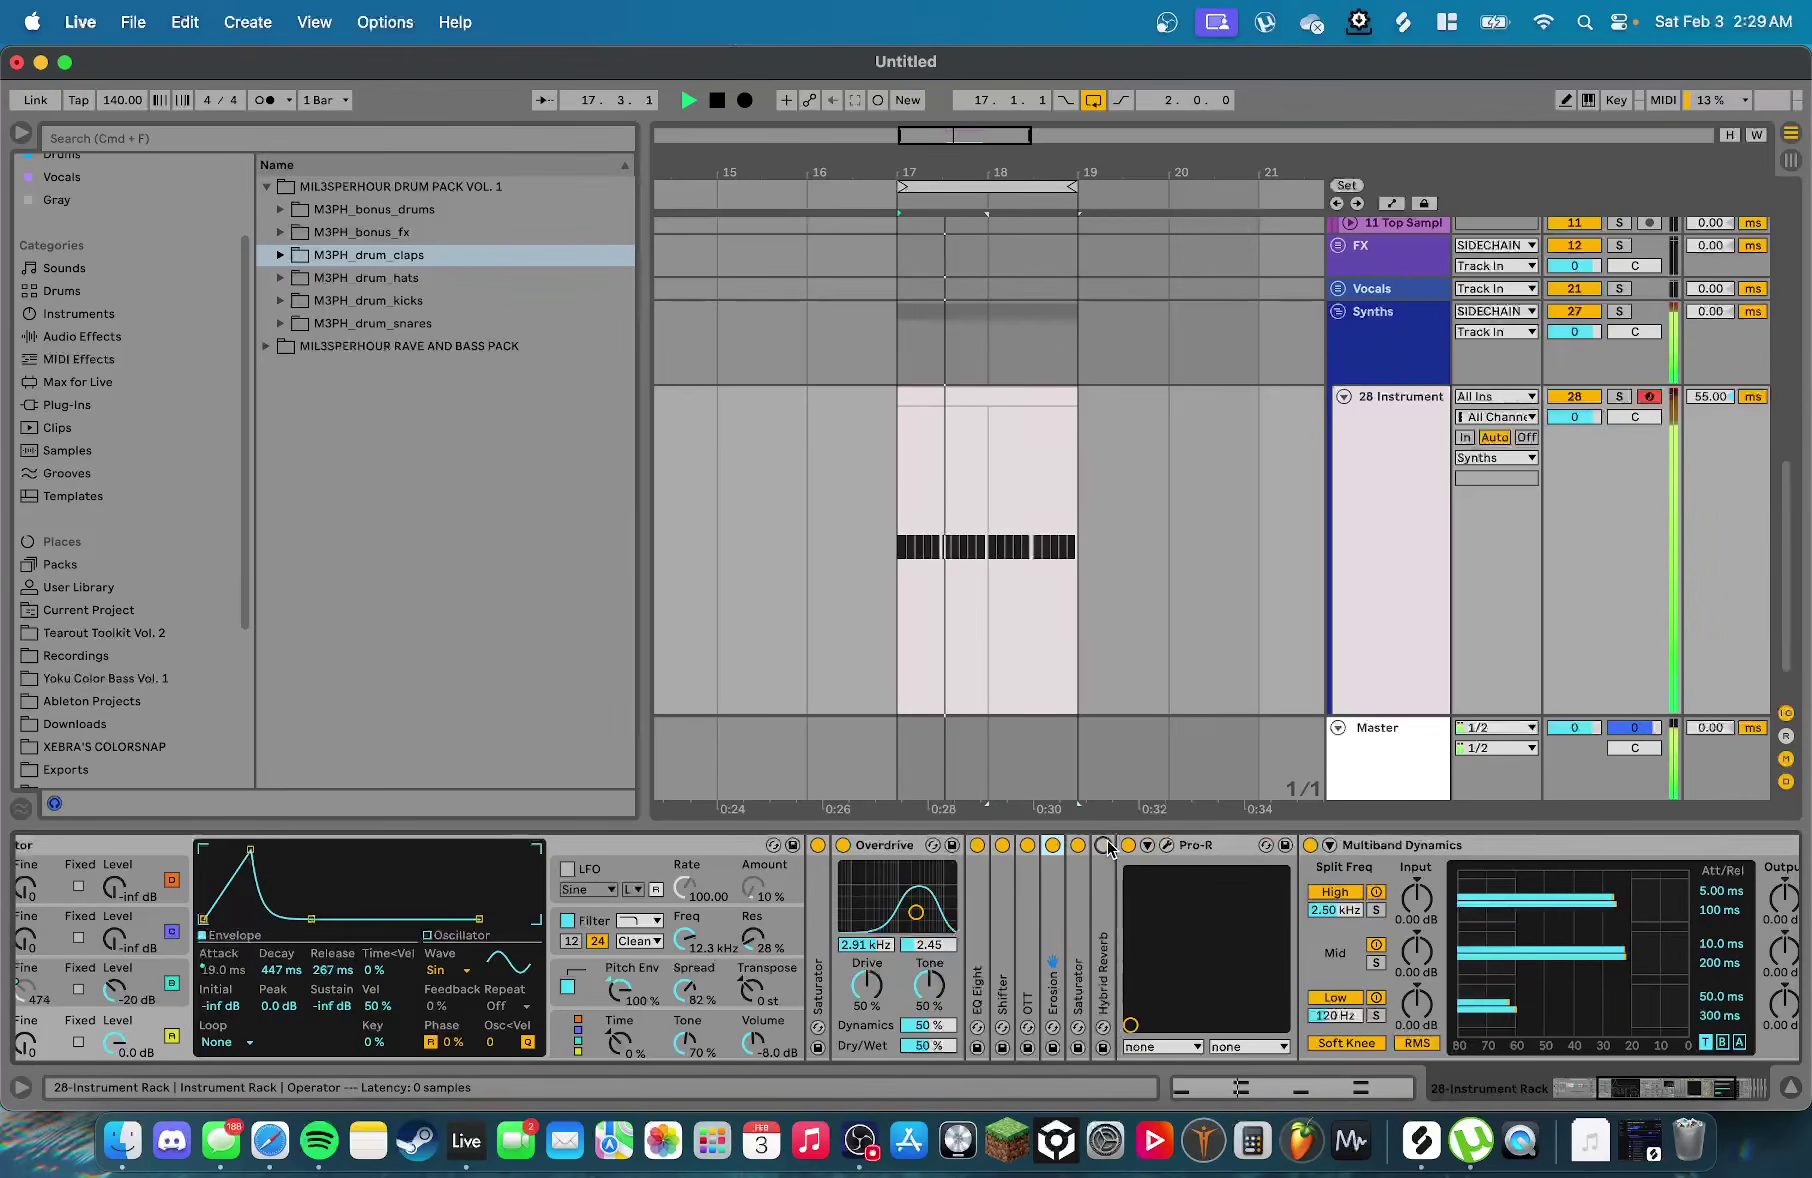
Reduce Pro-R's Space to 0.20 s and close its plug-in window
{"action": "left_click", "coordinate": [1166, 845]}
{"action": "left_click_drag", "start_coordinate": [857, 270], "coordinate": [860, 288]}
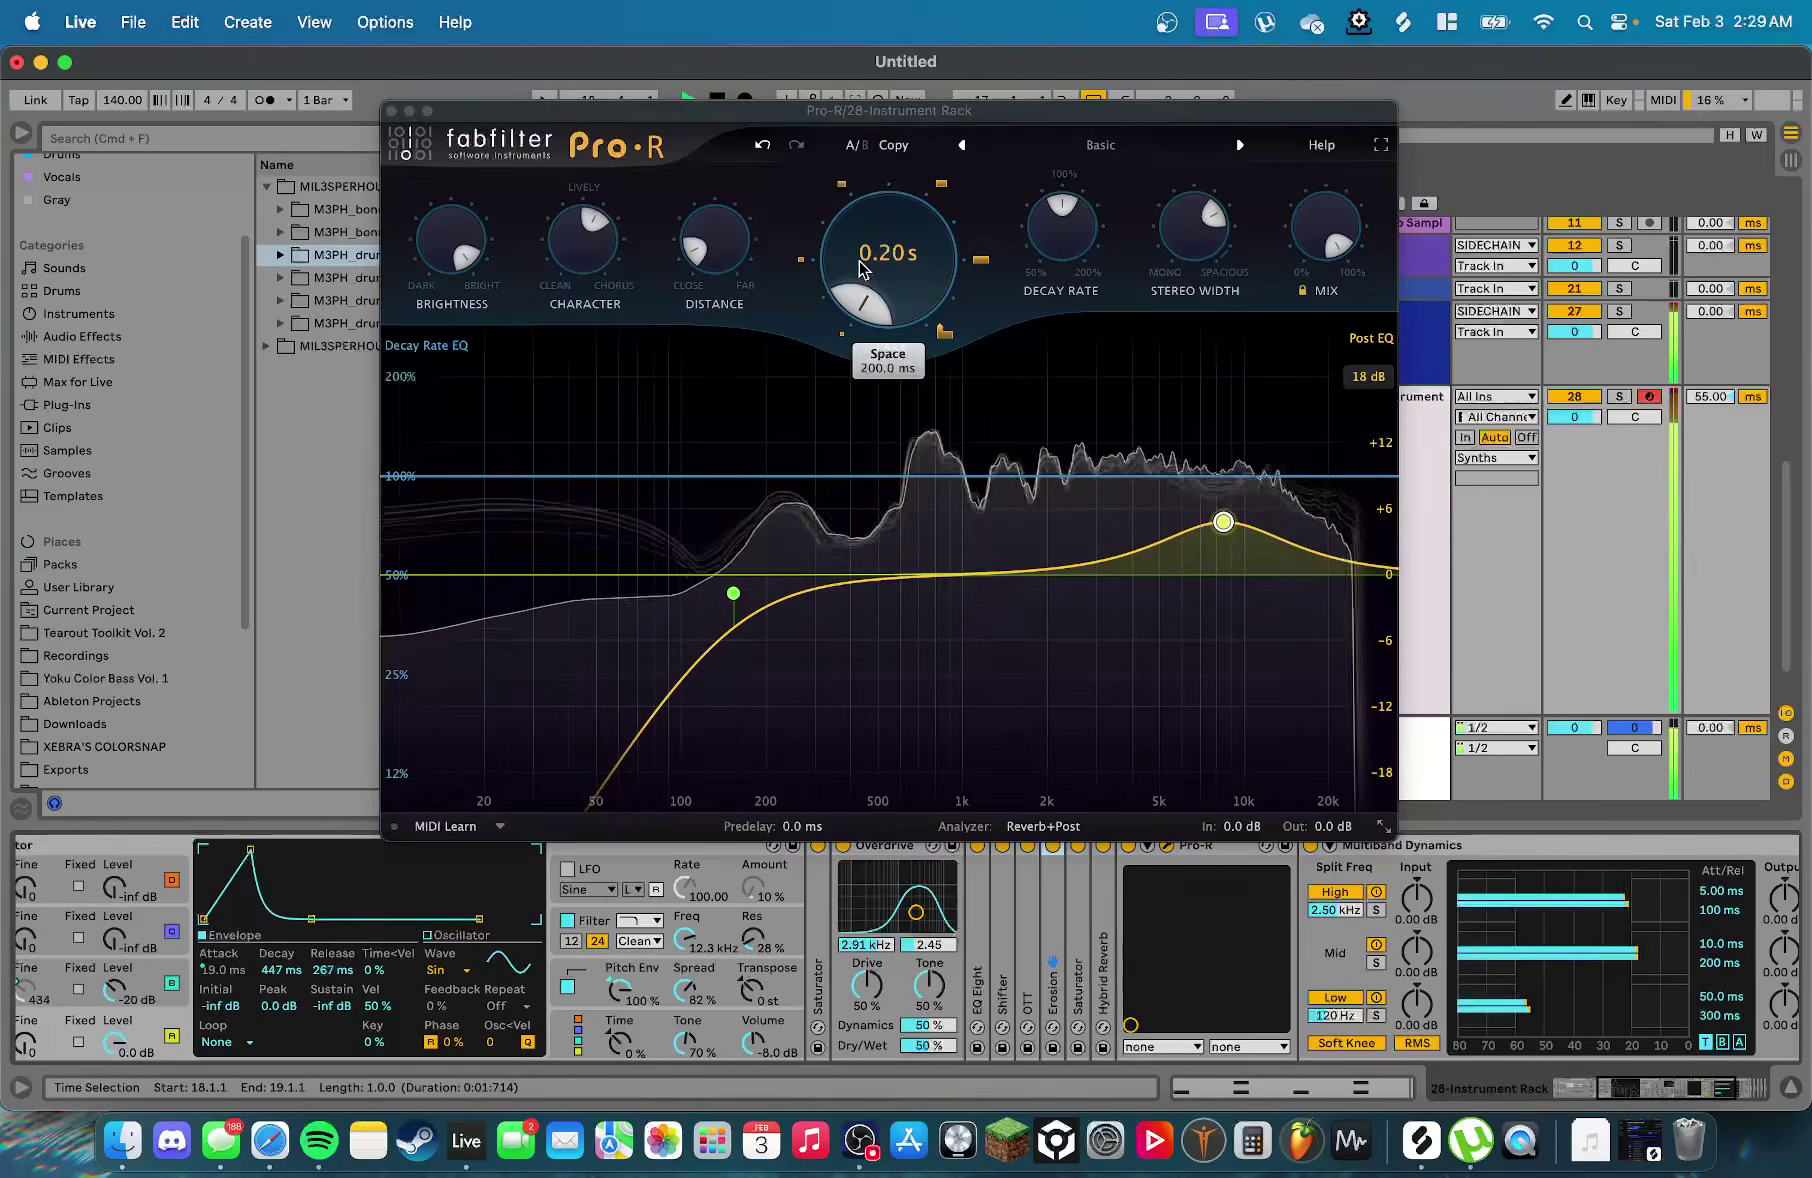
{"action": "left_click", "coordinate": [391, 111]}
Solo the Instrument Rack track, mute the Operator chain, and listen to the Serum chain alone
{"action": "scroll", "coordinate": [800, 980], "scroll_direction": "left", "scroll_amount": 5}
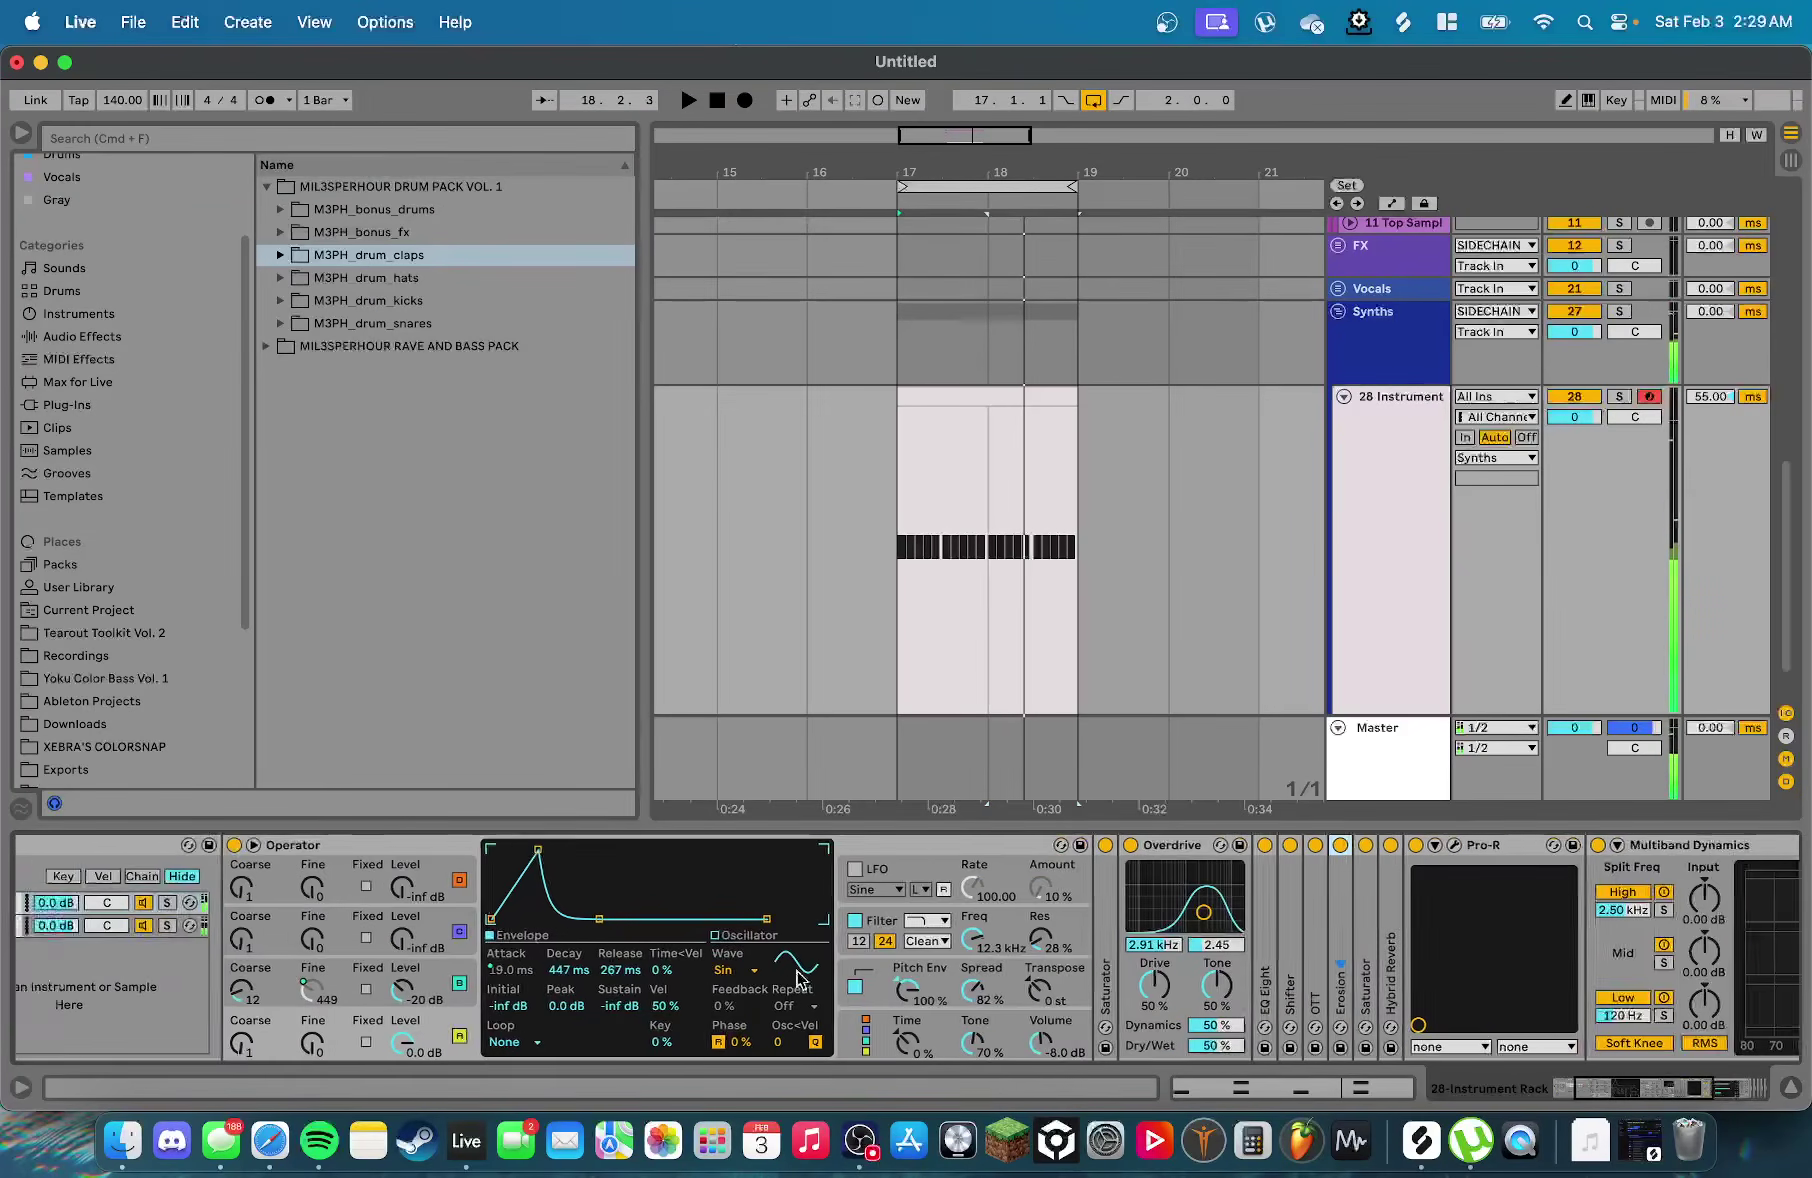
{"action": "scroll", "coordinate": [799, 980], "scroll_direction": "left", "scroll_amount": 5}
{"action": "left_click", "coordinate": [235, 925]}
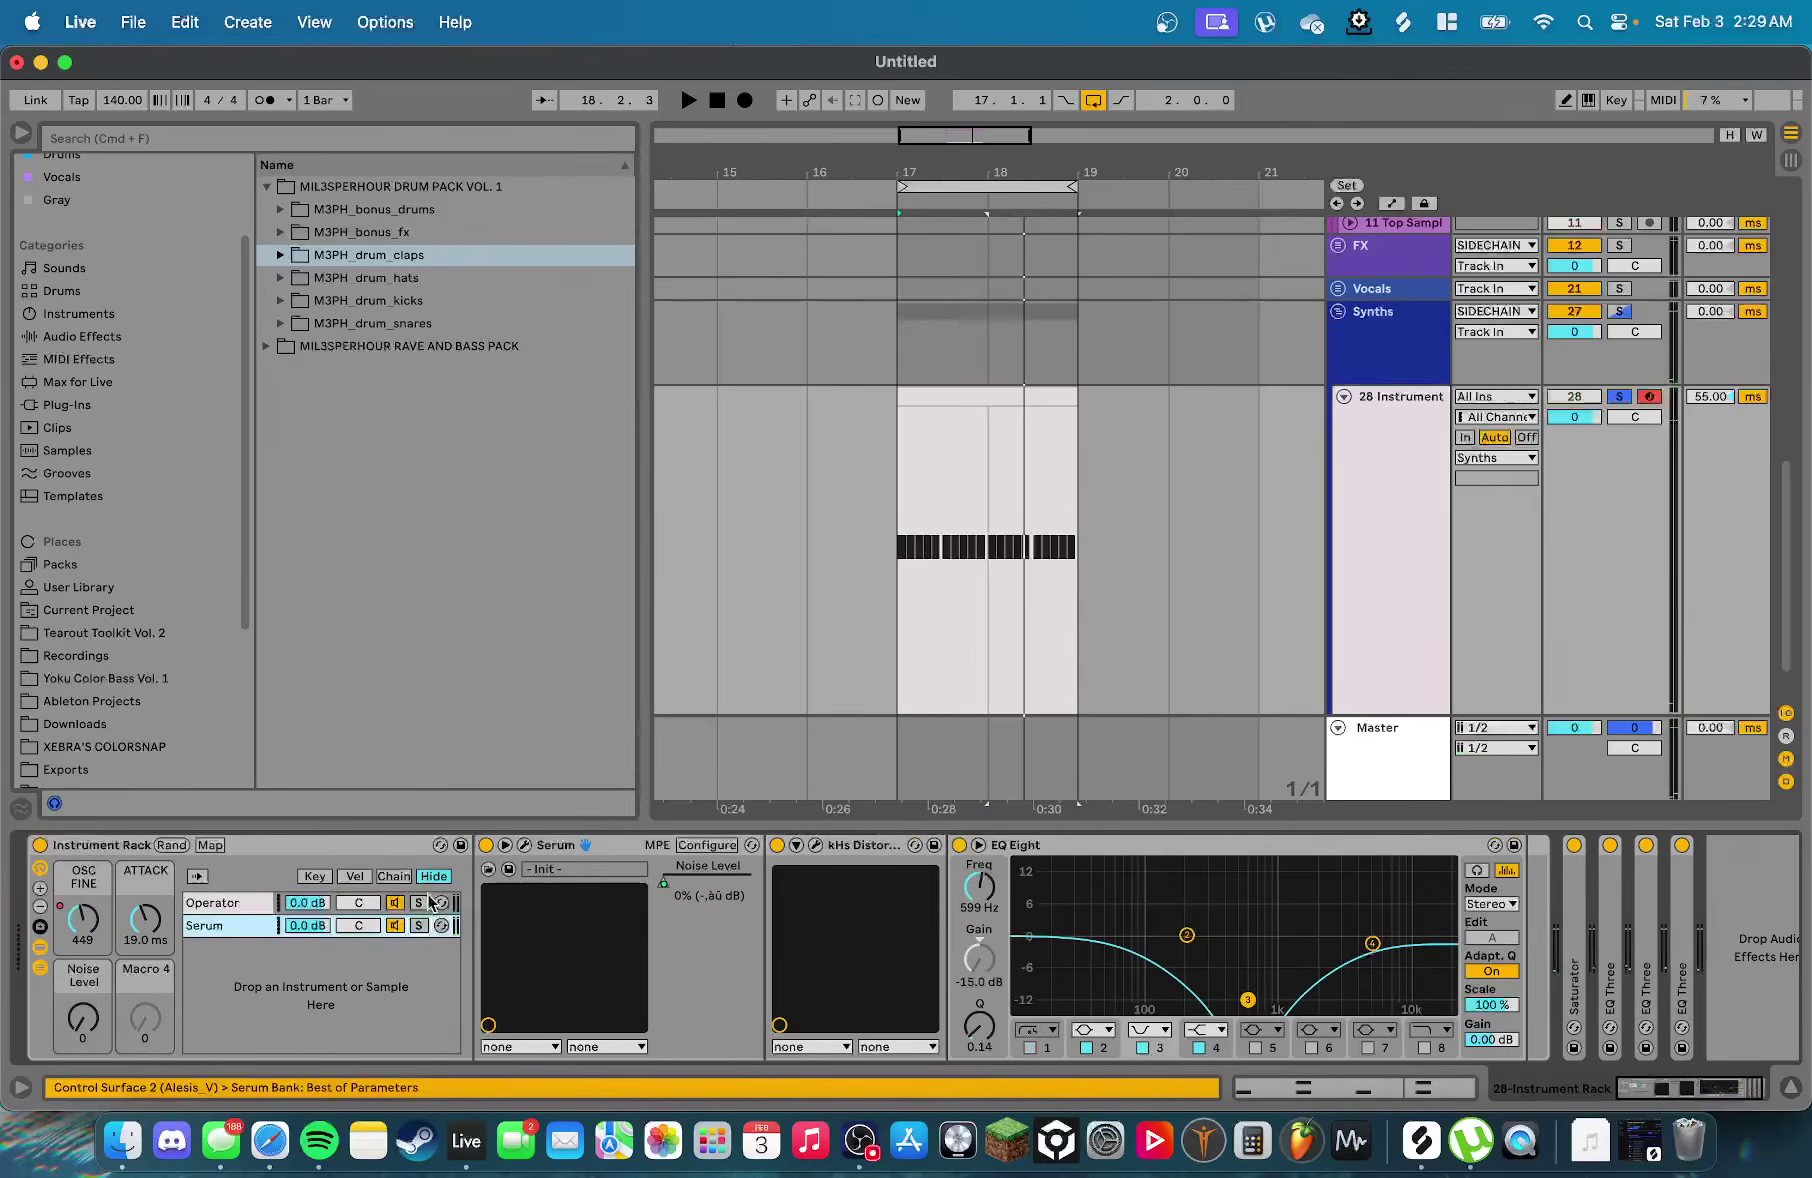
{"action": "key", "text": "space"}
{"action": "left_click", "coordinate": [250, 903]}
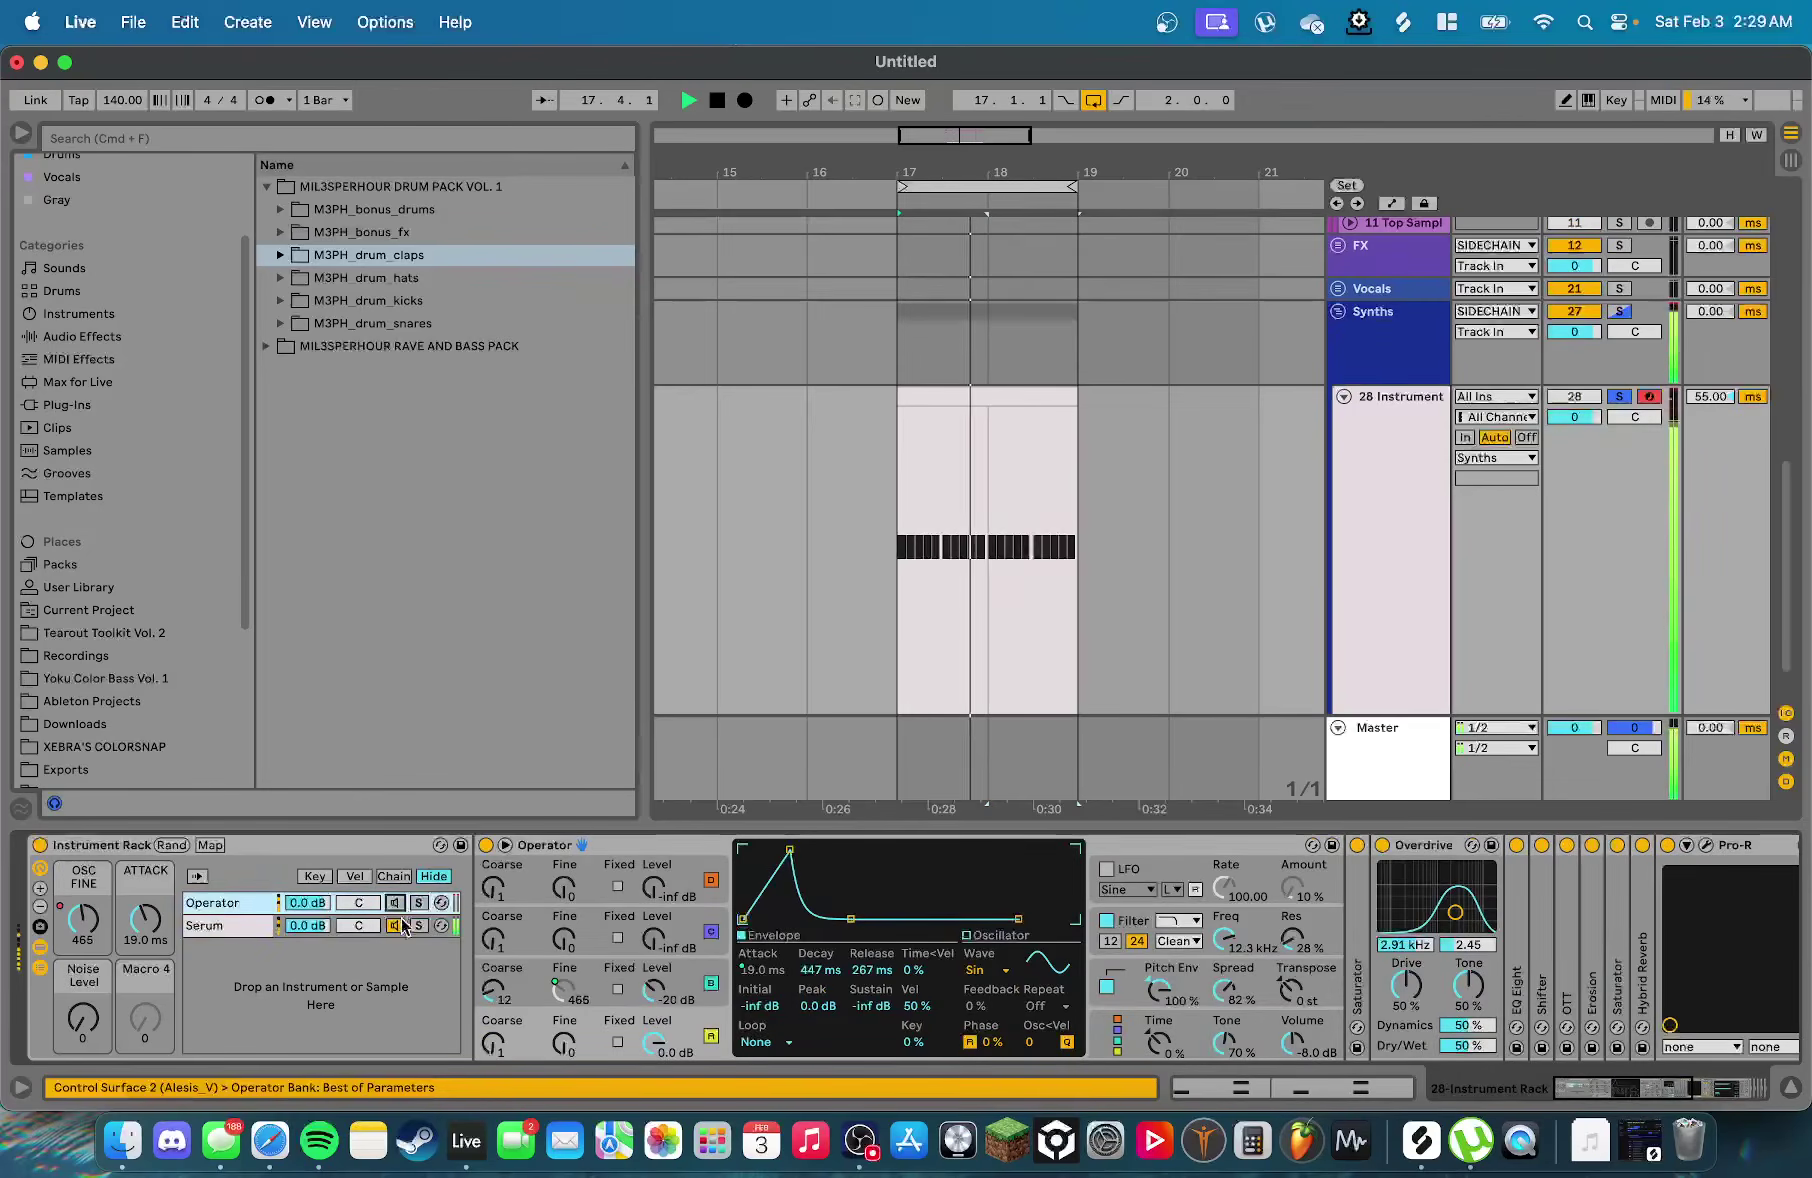
{"action": "key", "text": "space"}
{"action": "left_click", "coordinate": [279, 930]}
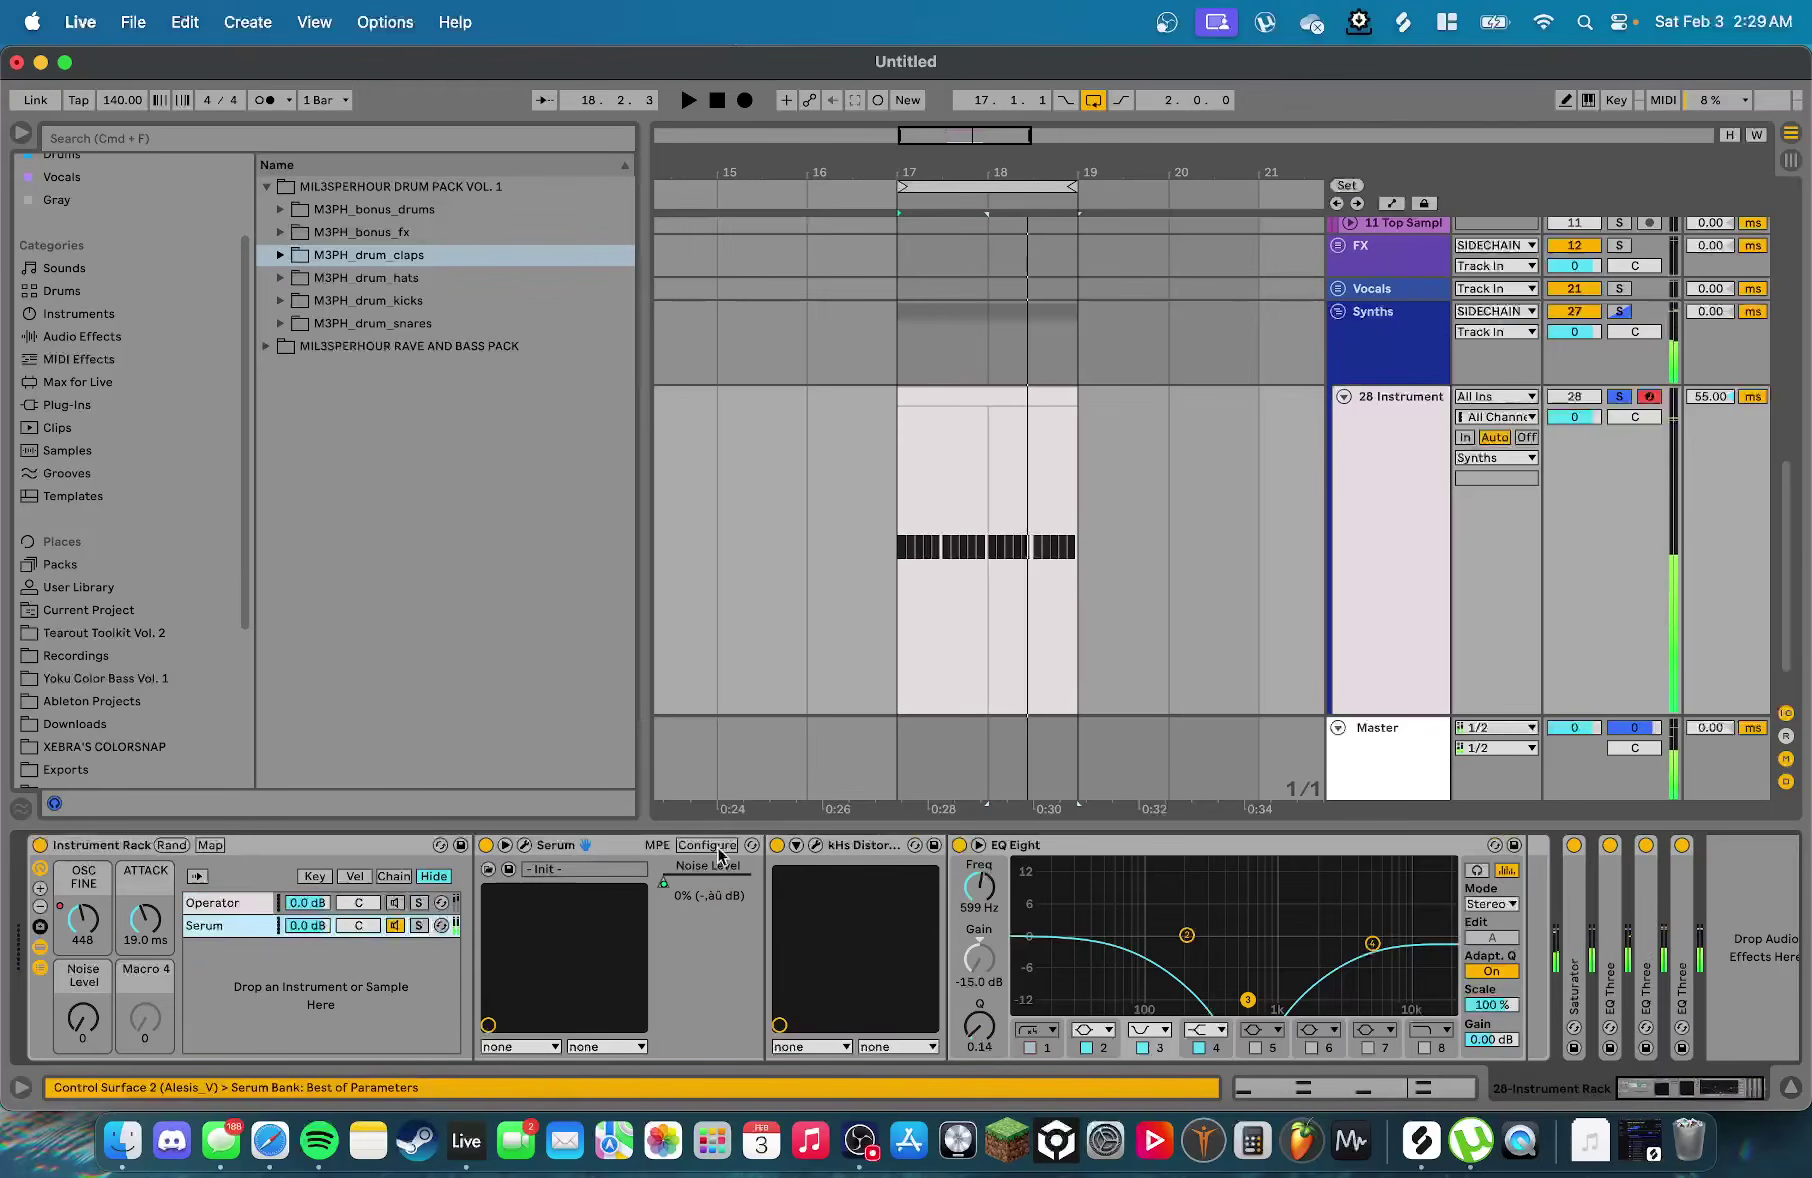
In Serum, assign LFO 2 to oscillator A's level, set it to TRIG mode, and add an early peak point to its shape
{"action": "left_click", "coordinate": [525, 845]}
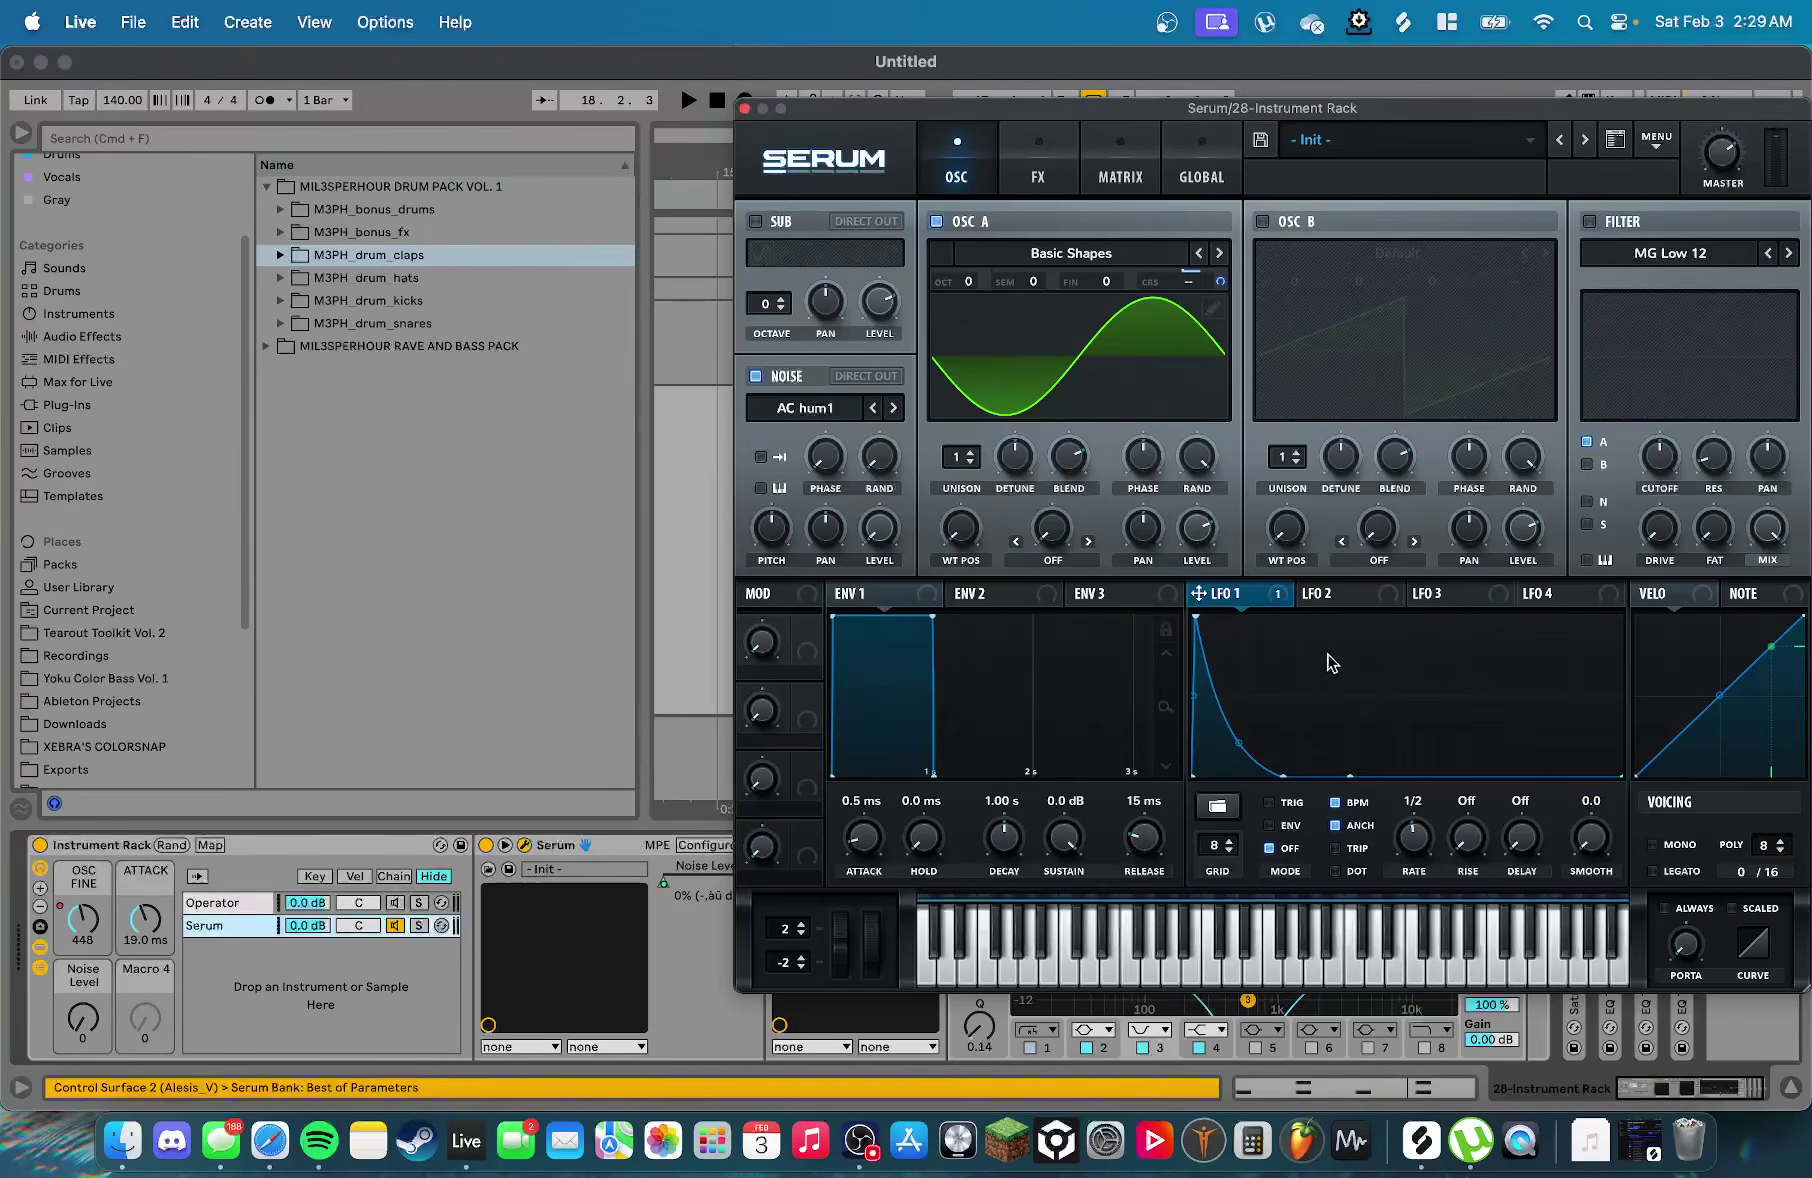
{"action": "left_click", "coordinate": [1330, 595]}
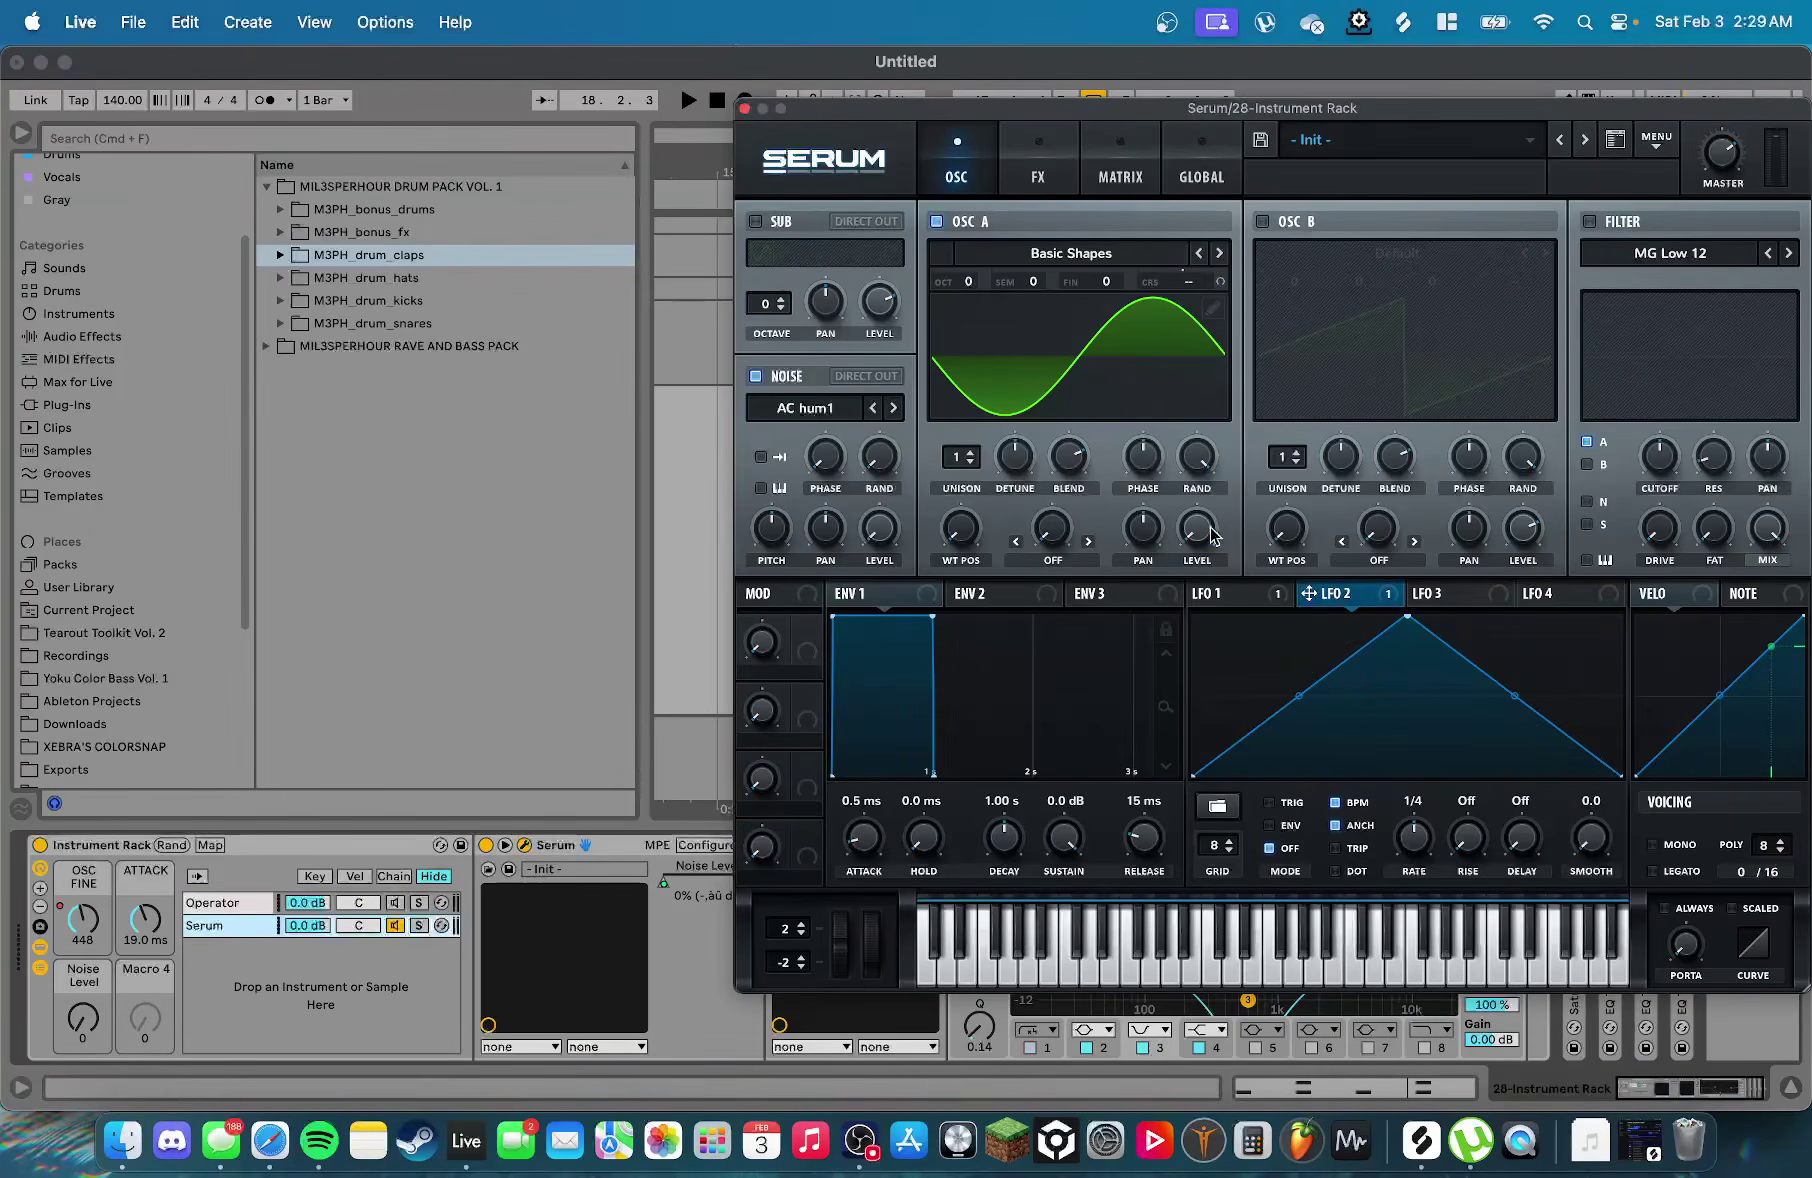
{"action": "double_click", "coordinate": [1309, 630]}
{"action": "left_click_drag", "start_coordinate": [1309, 630], "coordinate": [1277, 584]}
{"action": "key", "text": "space"}
{"action": "left_click", "coordinate": [1288, 800]}
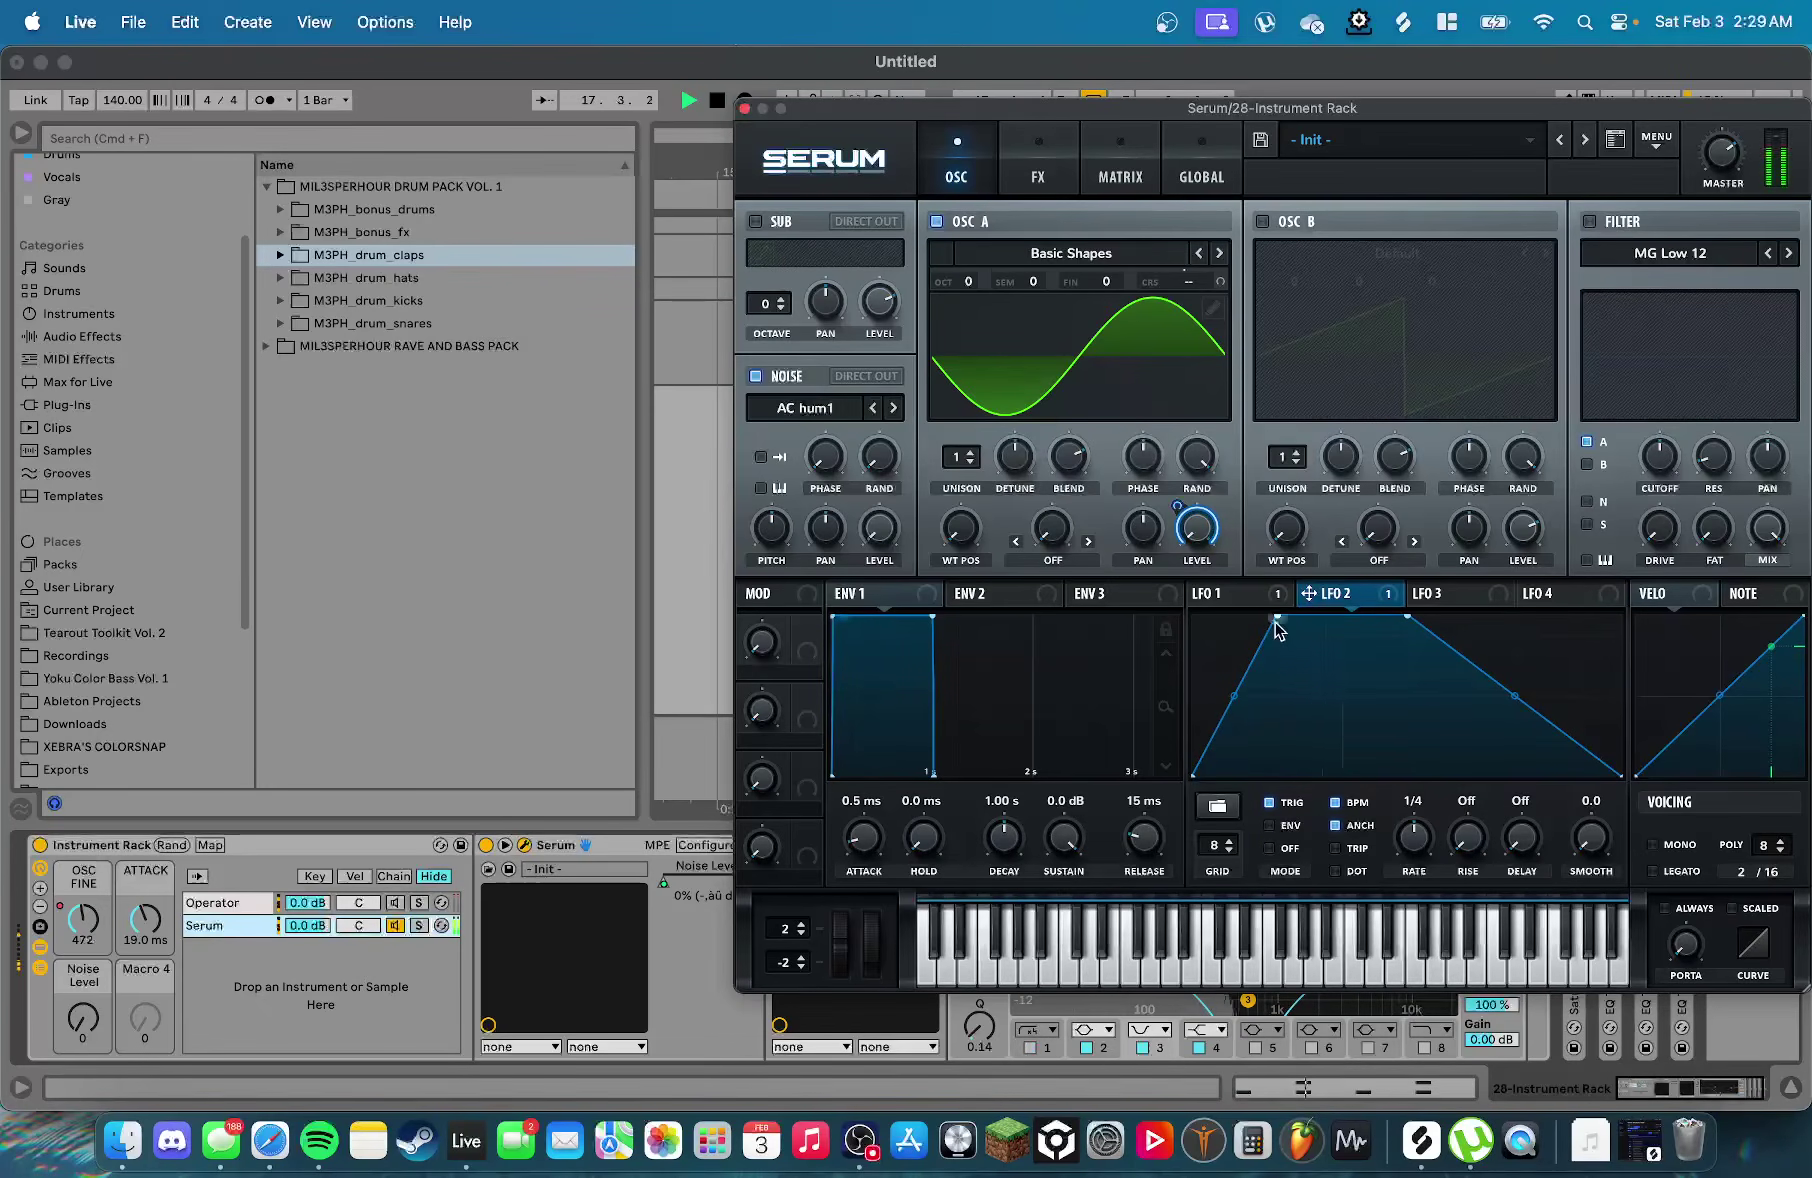
Reshape LFO 2 into a short pulse by moving its second peak earlier and adding a zero point just past the middle
{"action": "left_click_drag", "start_coordinate": [1407, 625], "coordinate": [1376, 596]}
{"action": "double_click", "coordinate": [1462, 706]}
{"action": "left_click_drag", "start_coordinate": [1462, 706], "coordinate": [1432, 842]}
{"action": "left_click_drag", "start_coordinate": [1377, 618], "coordinate": [1310, 596]}
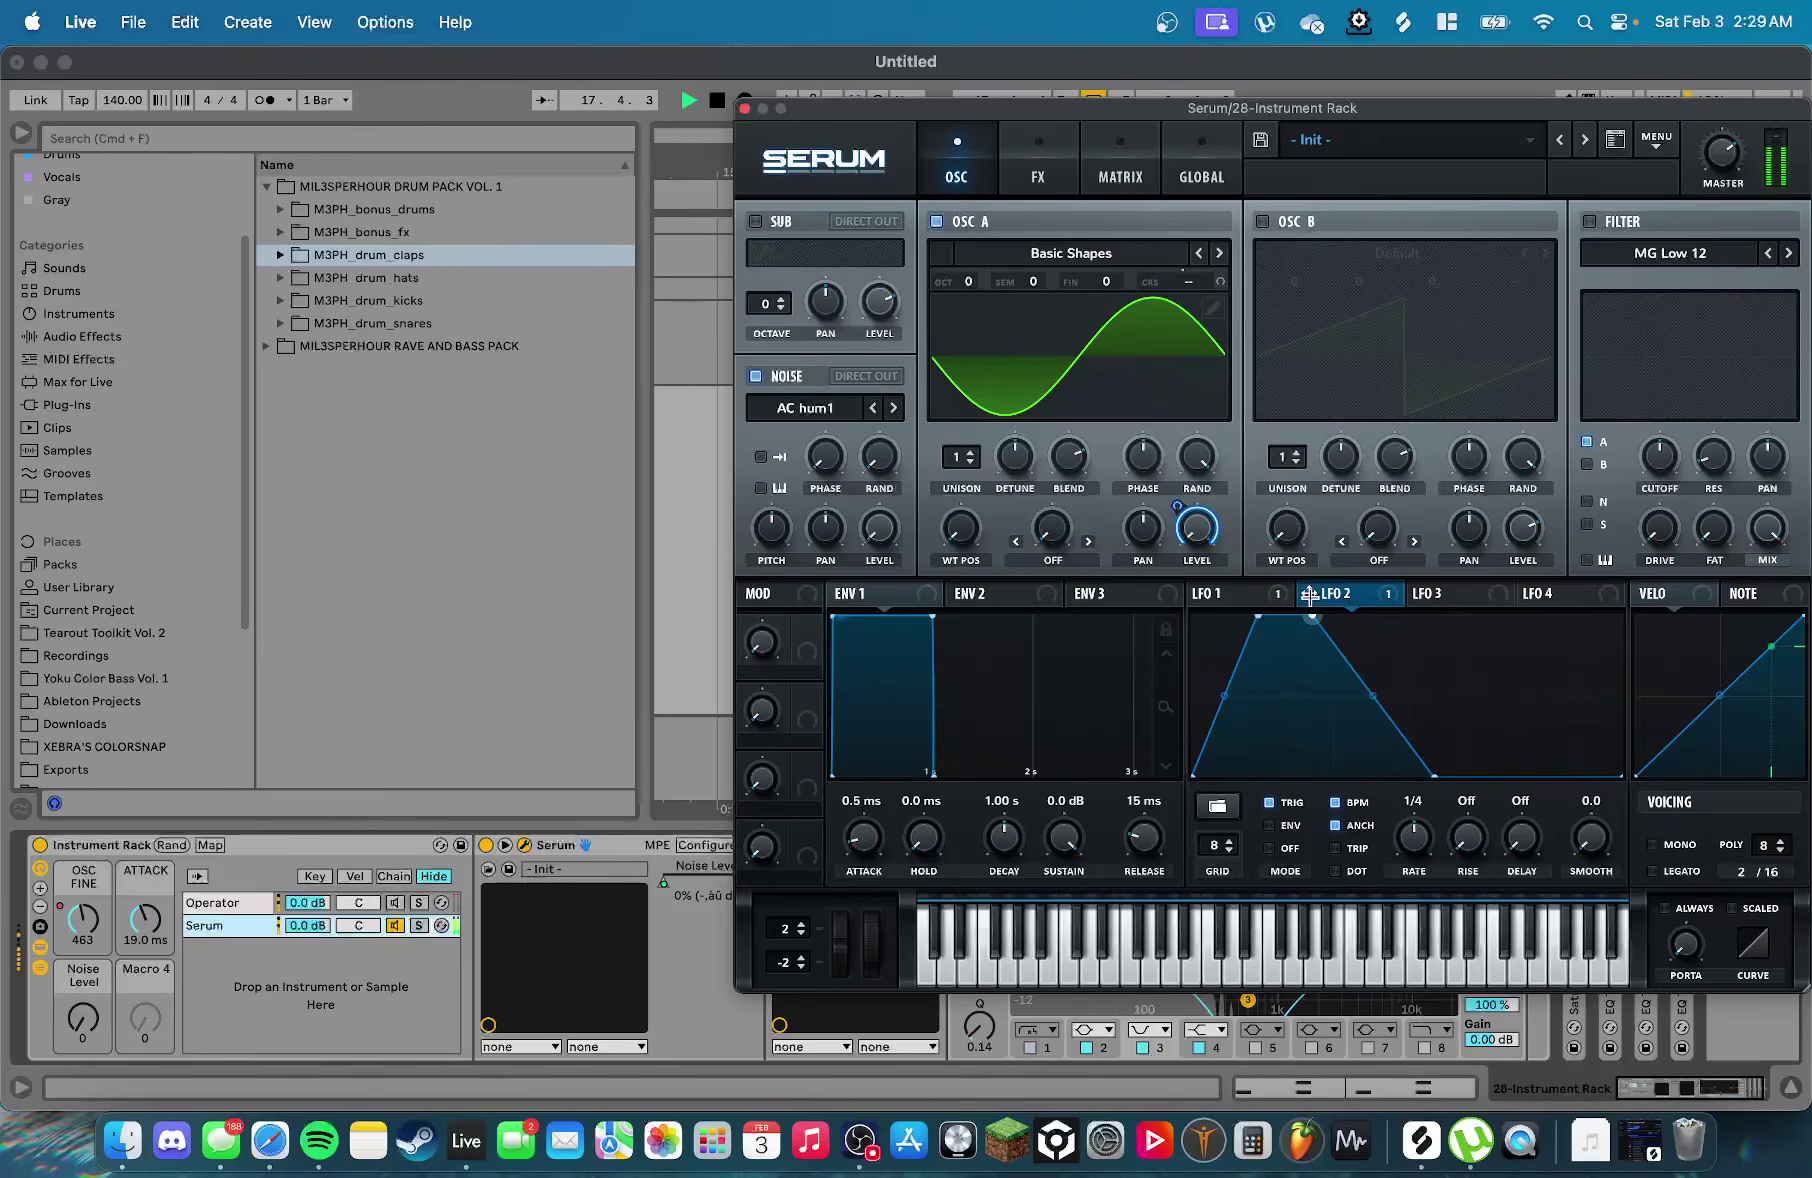
Turn the Operator chain back on and play it together with the Serum chain
{"action": "left_click", "coordinate": [396, 926]}
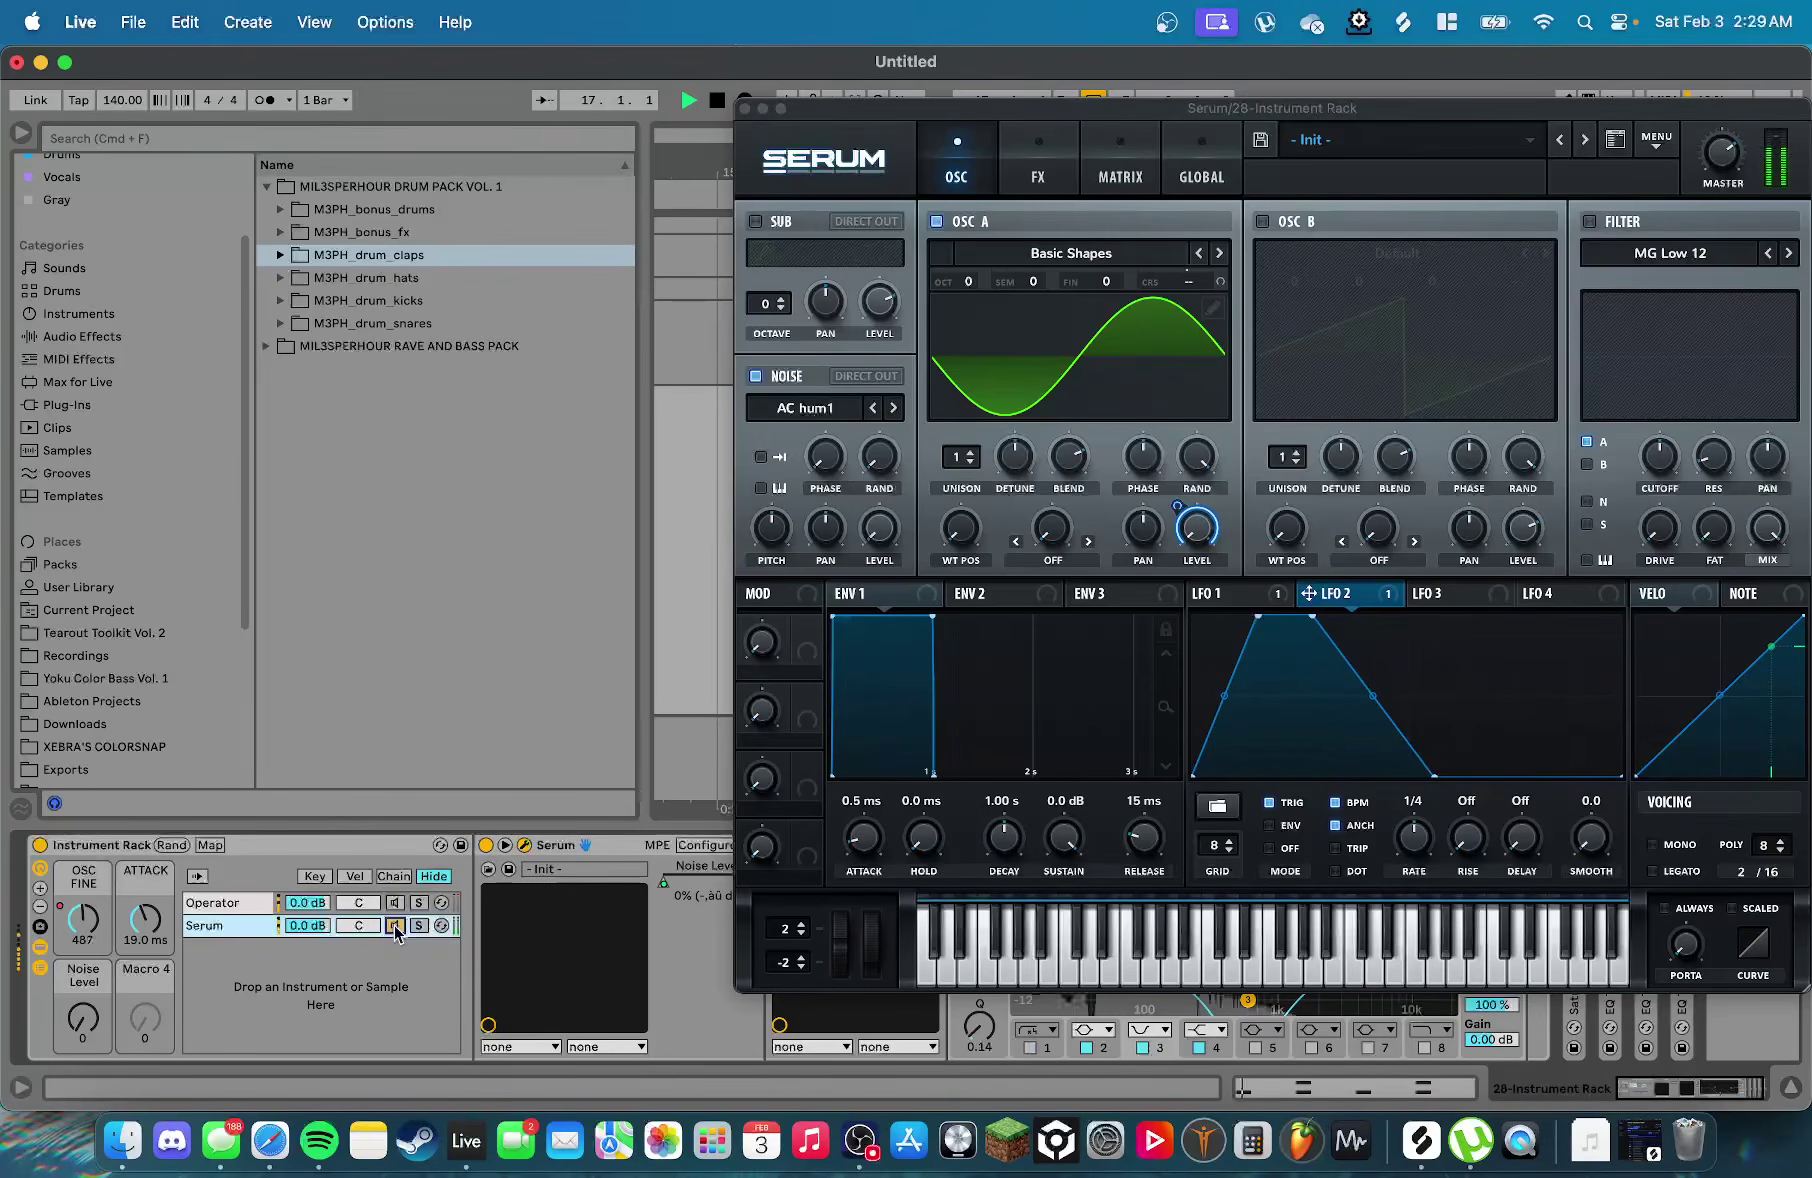
{"action": "left_click", "coordinate": [397, 903]}
{"action": "key", "text": "space"}
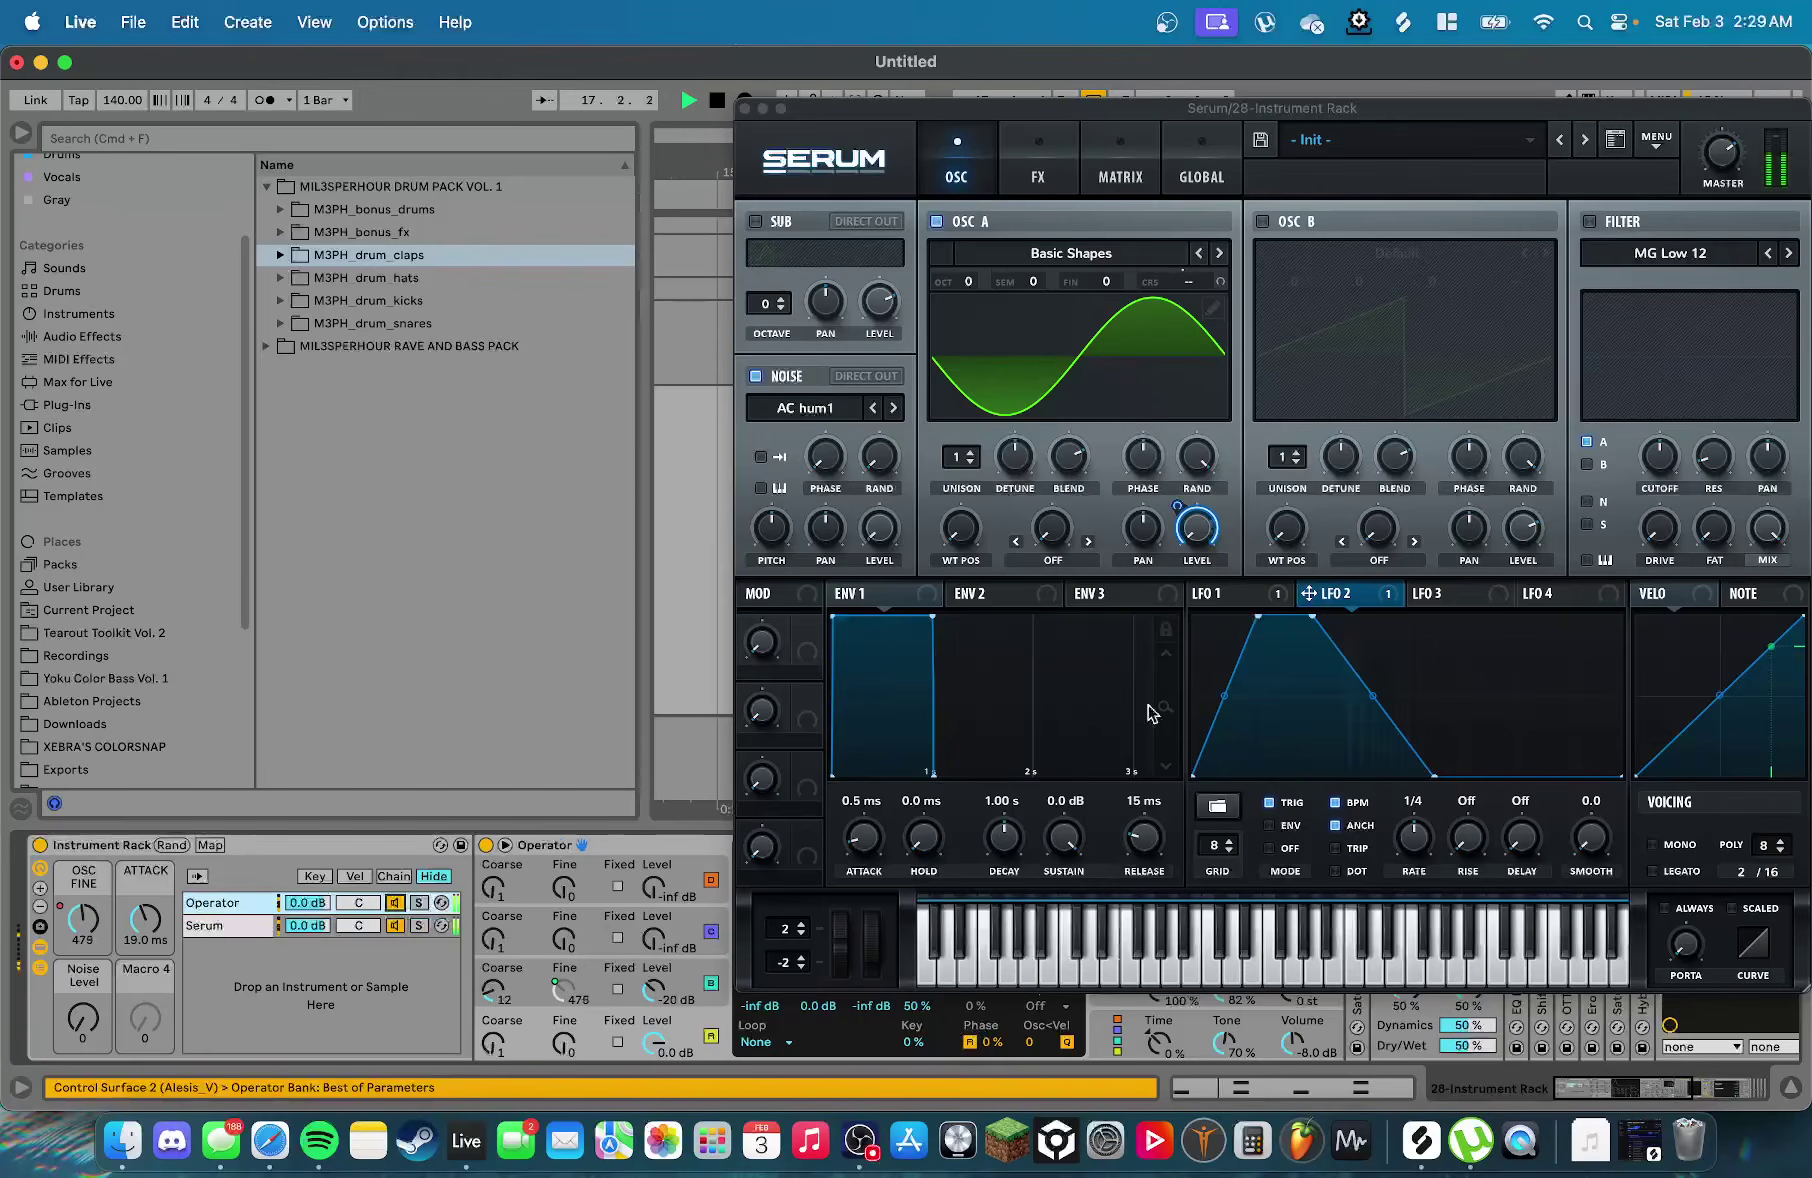
Bend LFO 2's falling slope inward, move its zero point slightly later, and close Serum
{"action": "left_click", "coordinate": [1372, 690]}
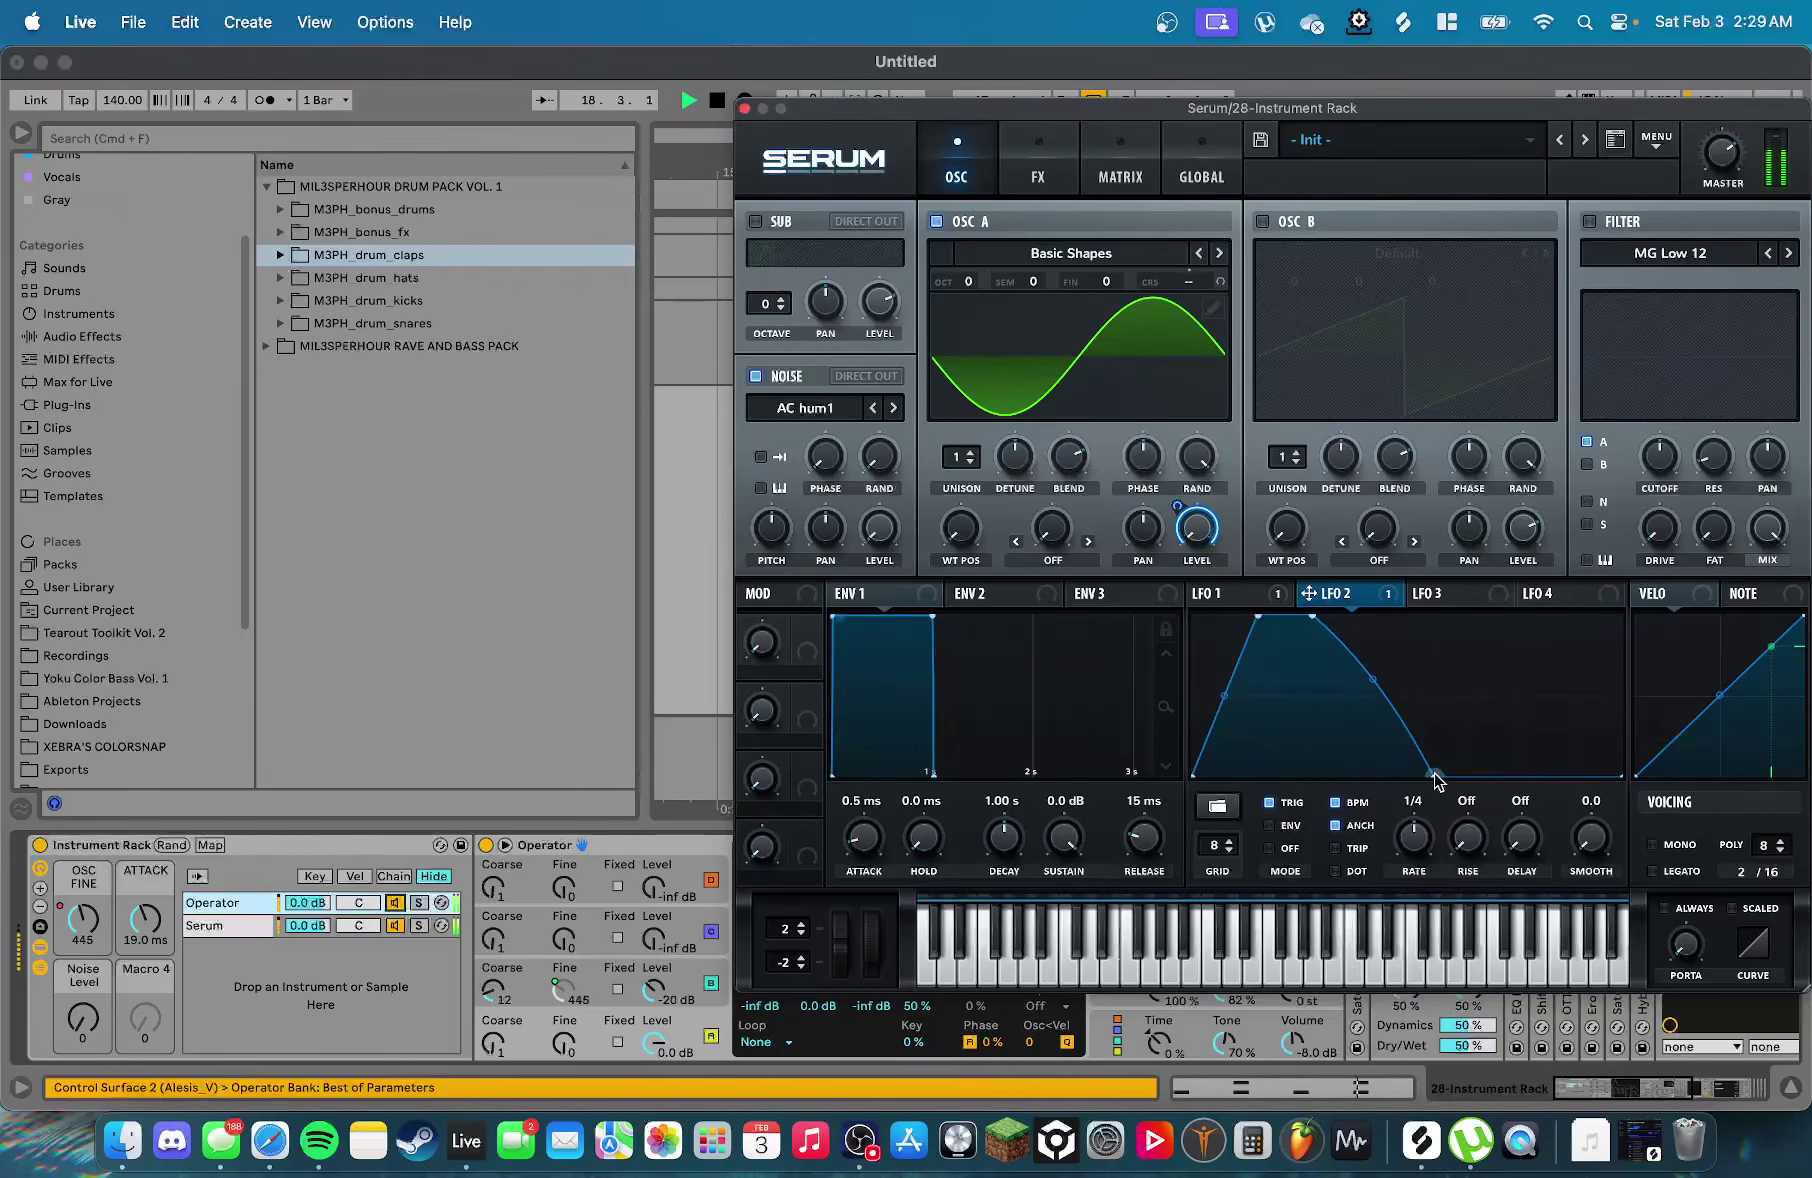
{"action": "left_click_drag", "start_coordinate": [1435, 780], "coordinate": [1456, 787]}
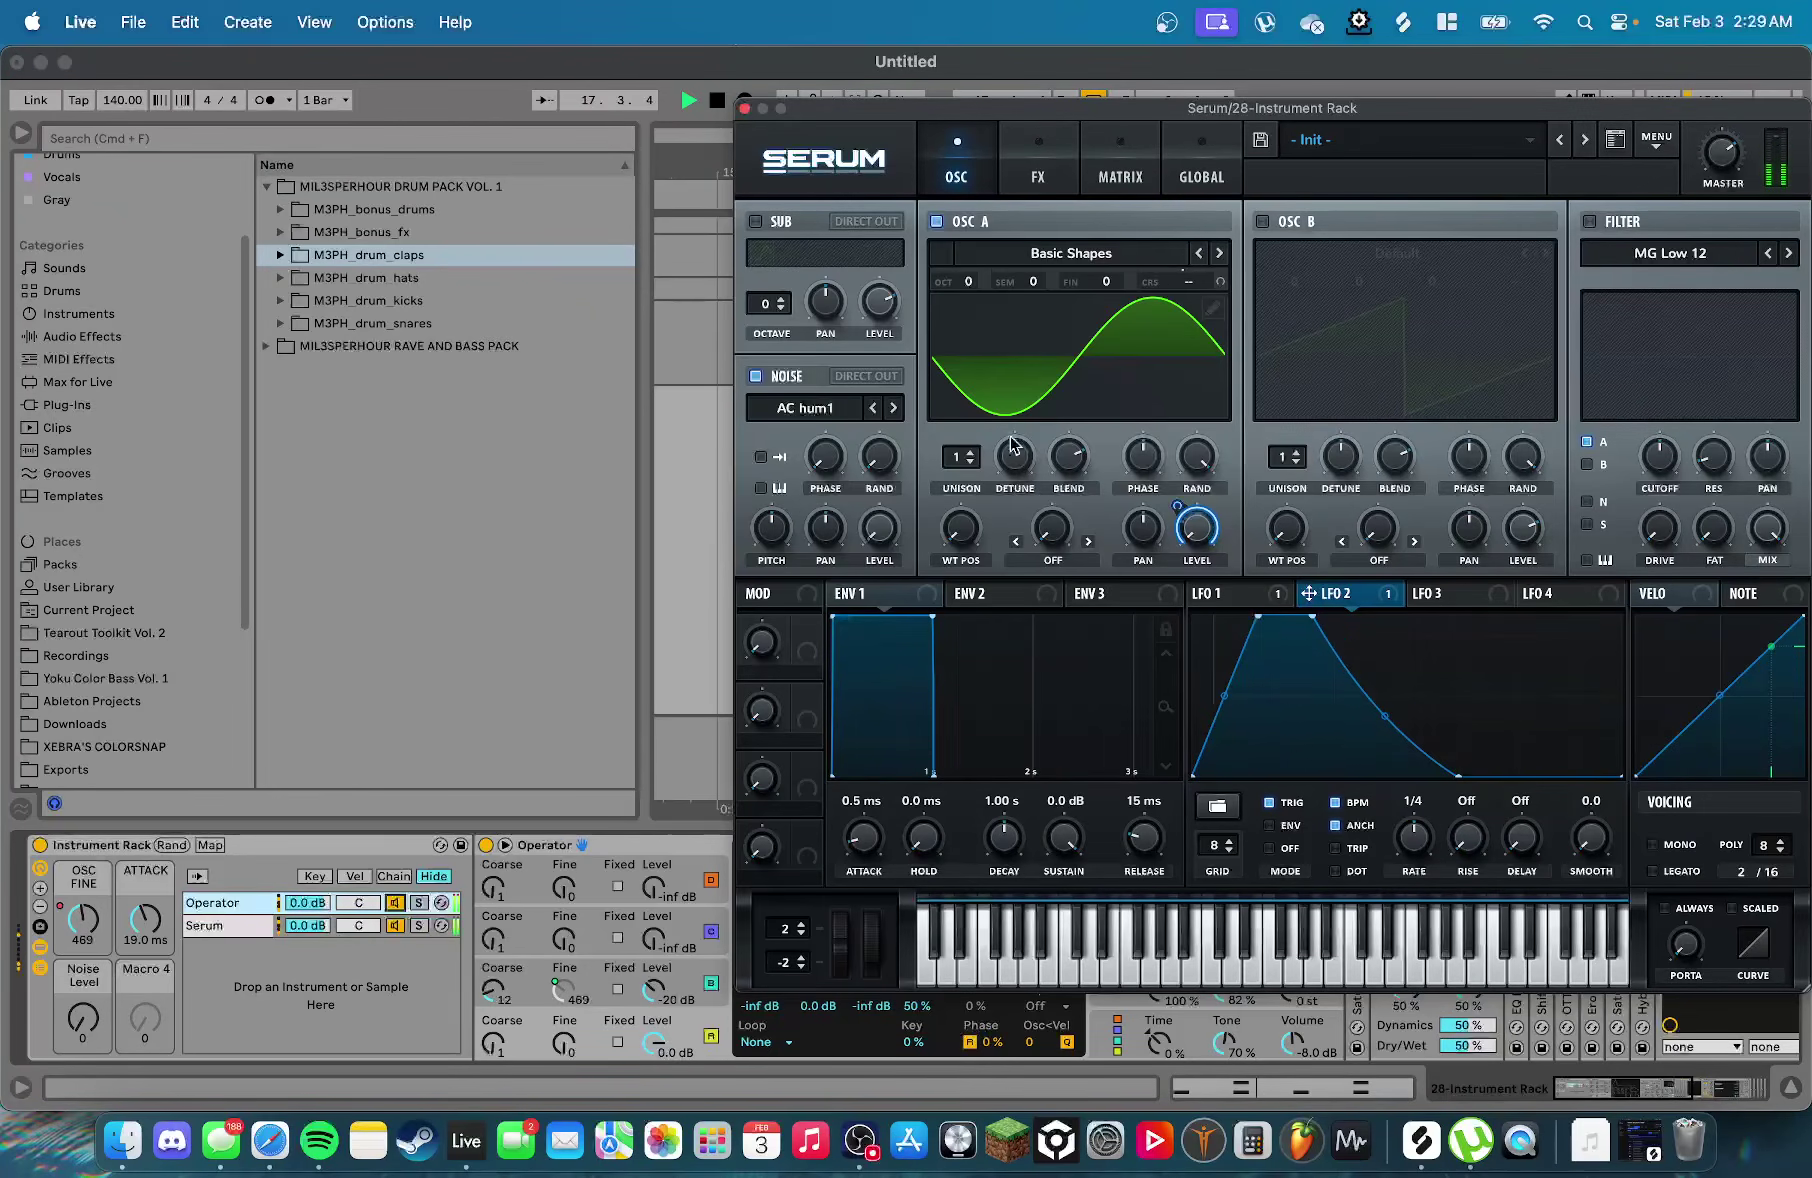
{"action": "left_click", "coordinate": [744, 108]}
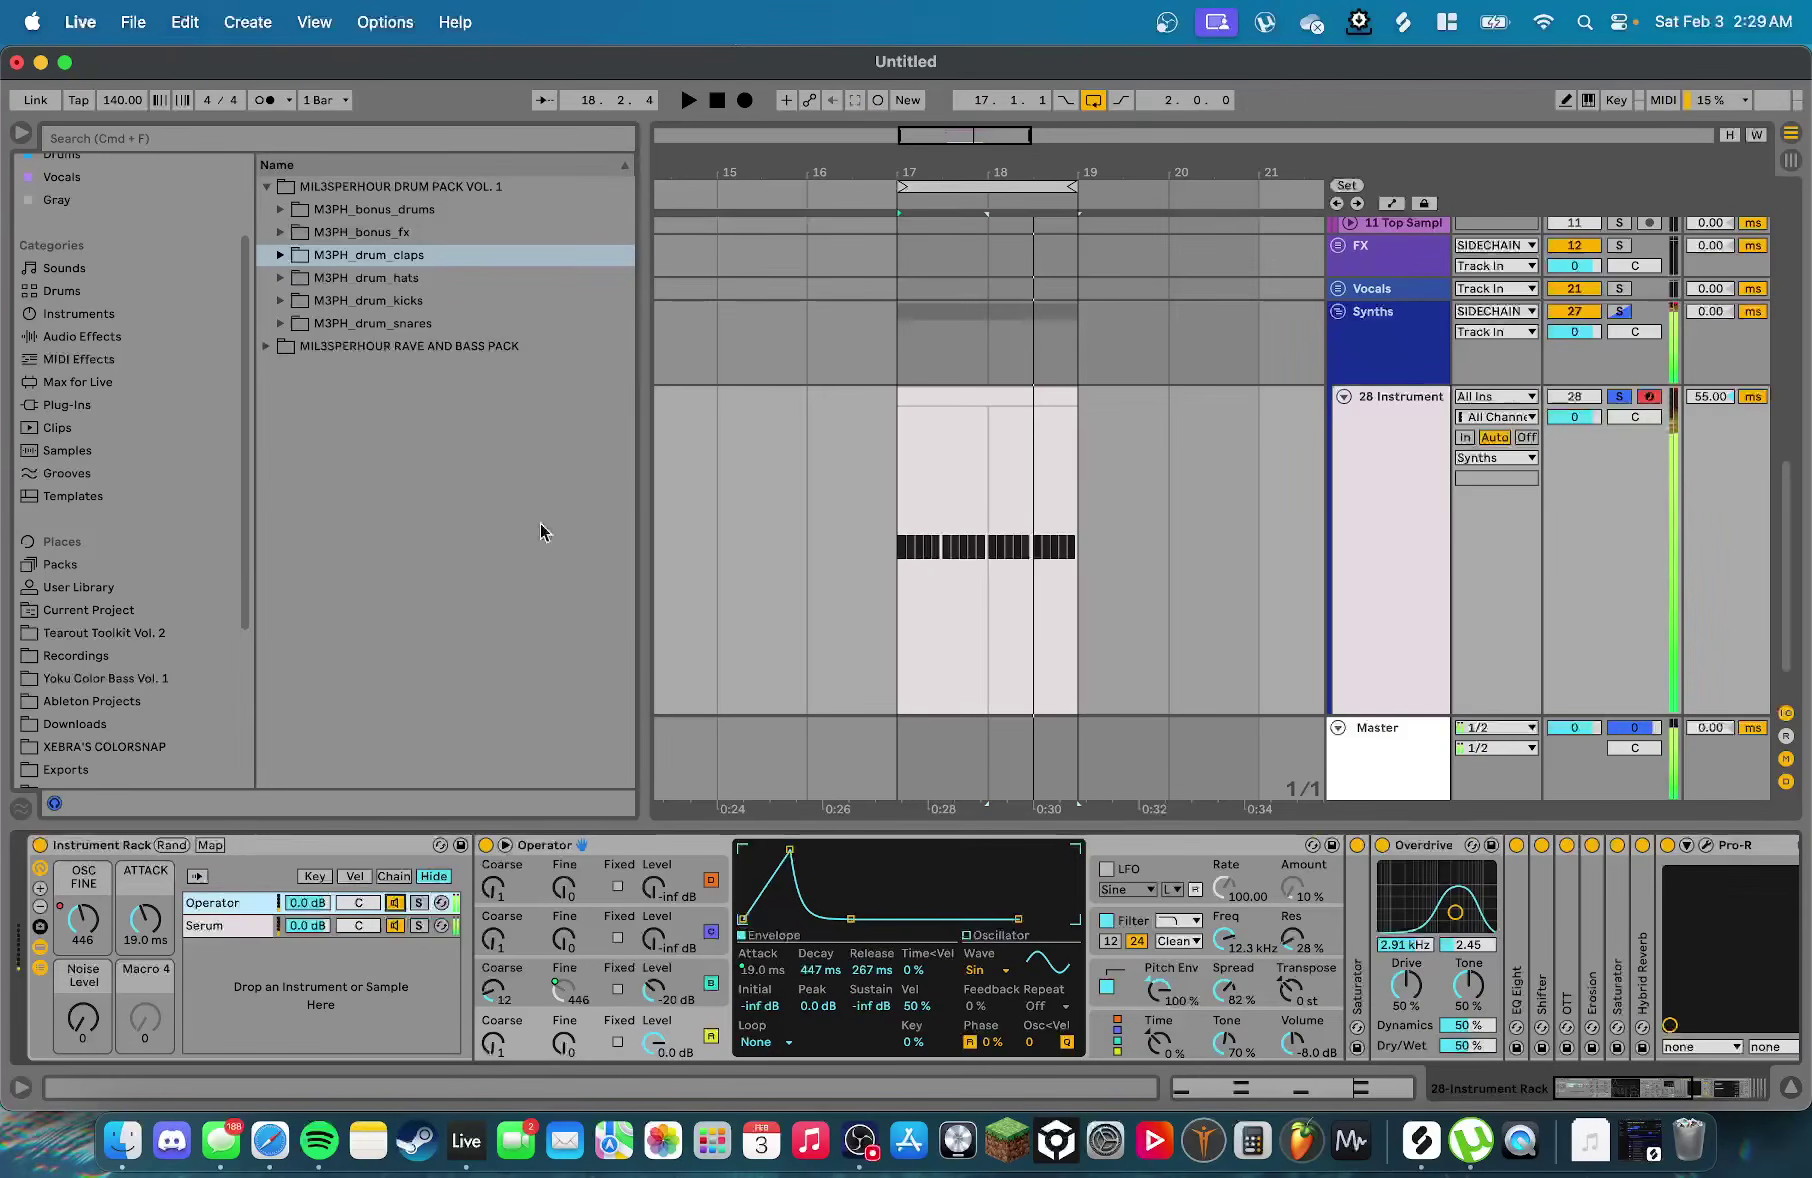
Open the Operator chain and collapse its Pro-R and Multiband Dynamics devices
{"action": "left_click", "coordinate": [255, 932]}
{"action": "left_click", "coordinate": [230, 903]}
{"action": "scroll", "coordinate": [730, 962], "scroll_direction": "right", "scroll_amount": 10}
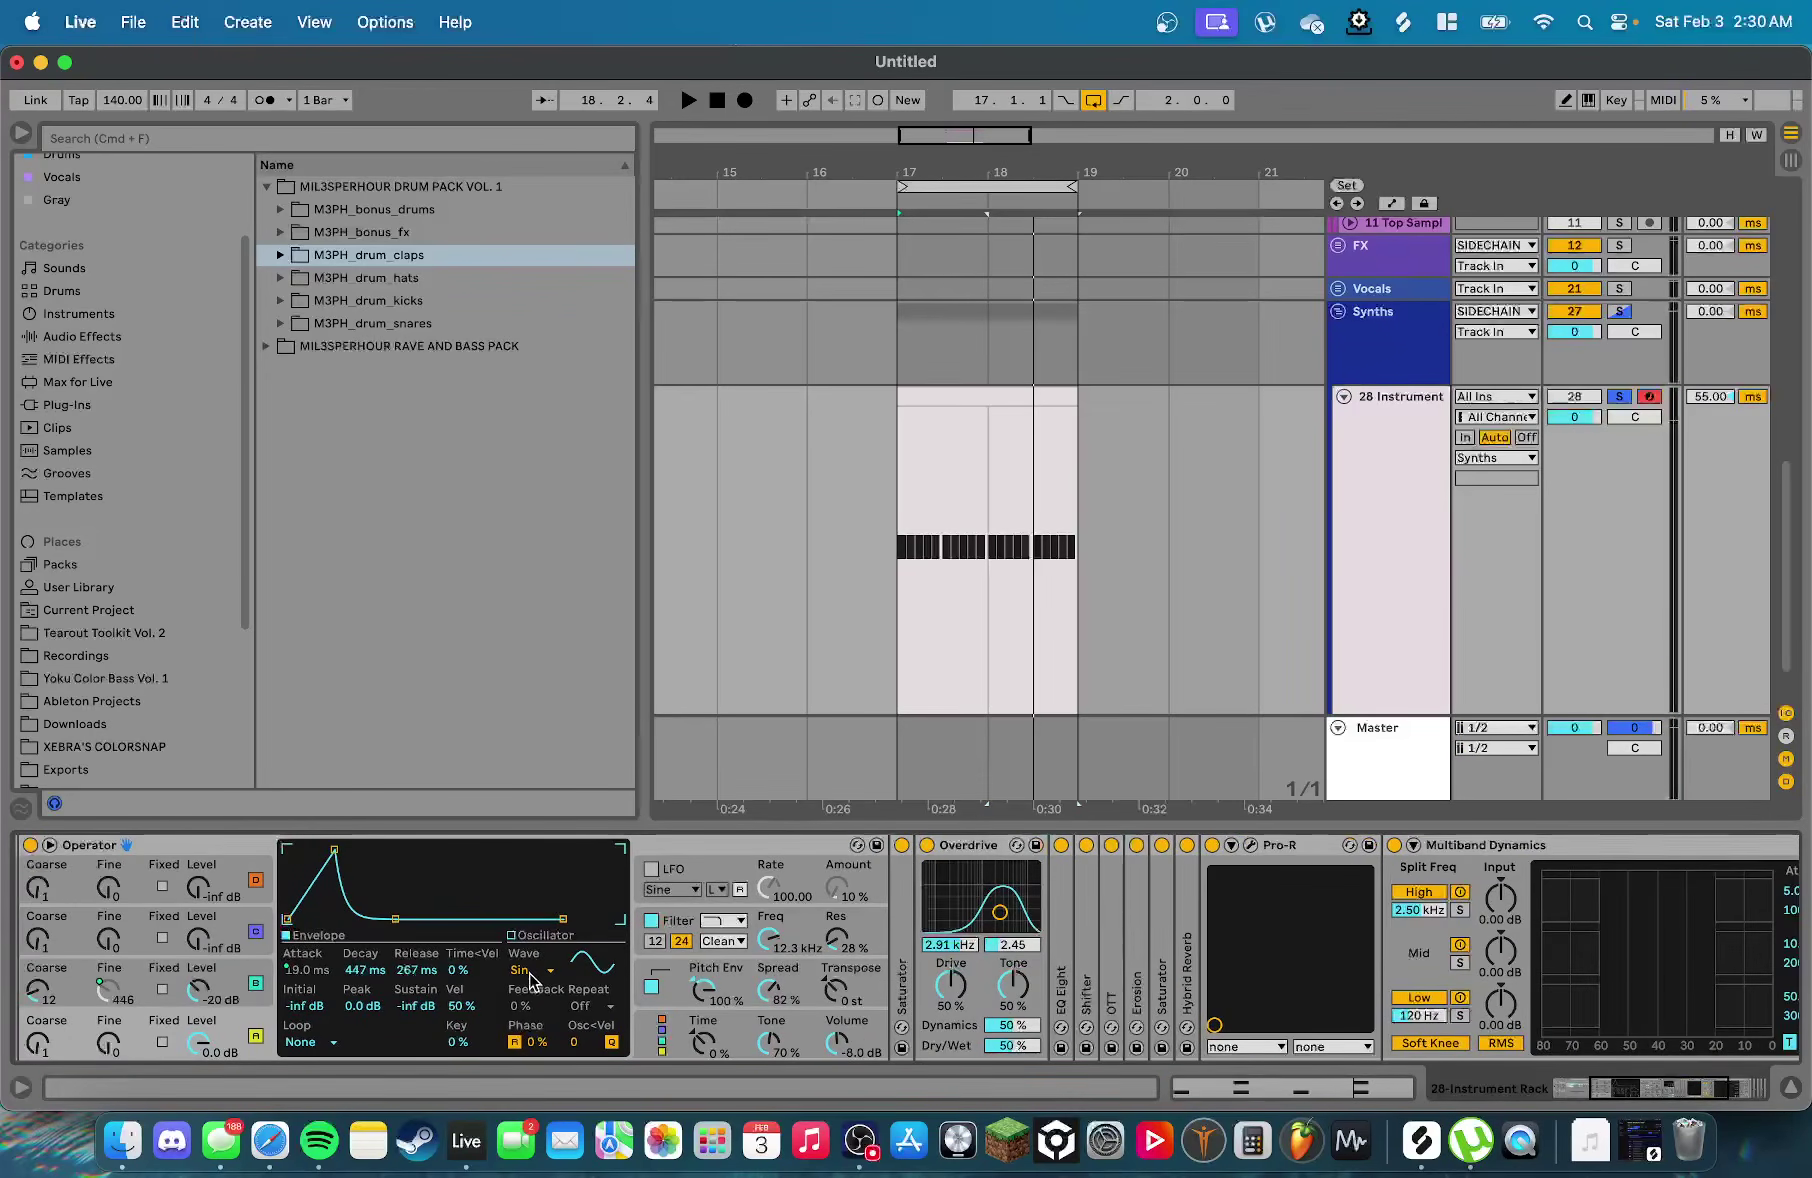
{"action": "scroll", "coordinate": [668, 995], "scroll_direction": "right", "scroll_amount": 5}
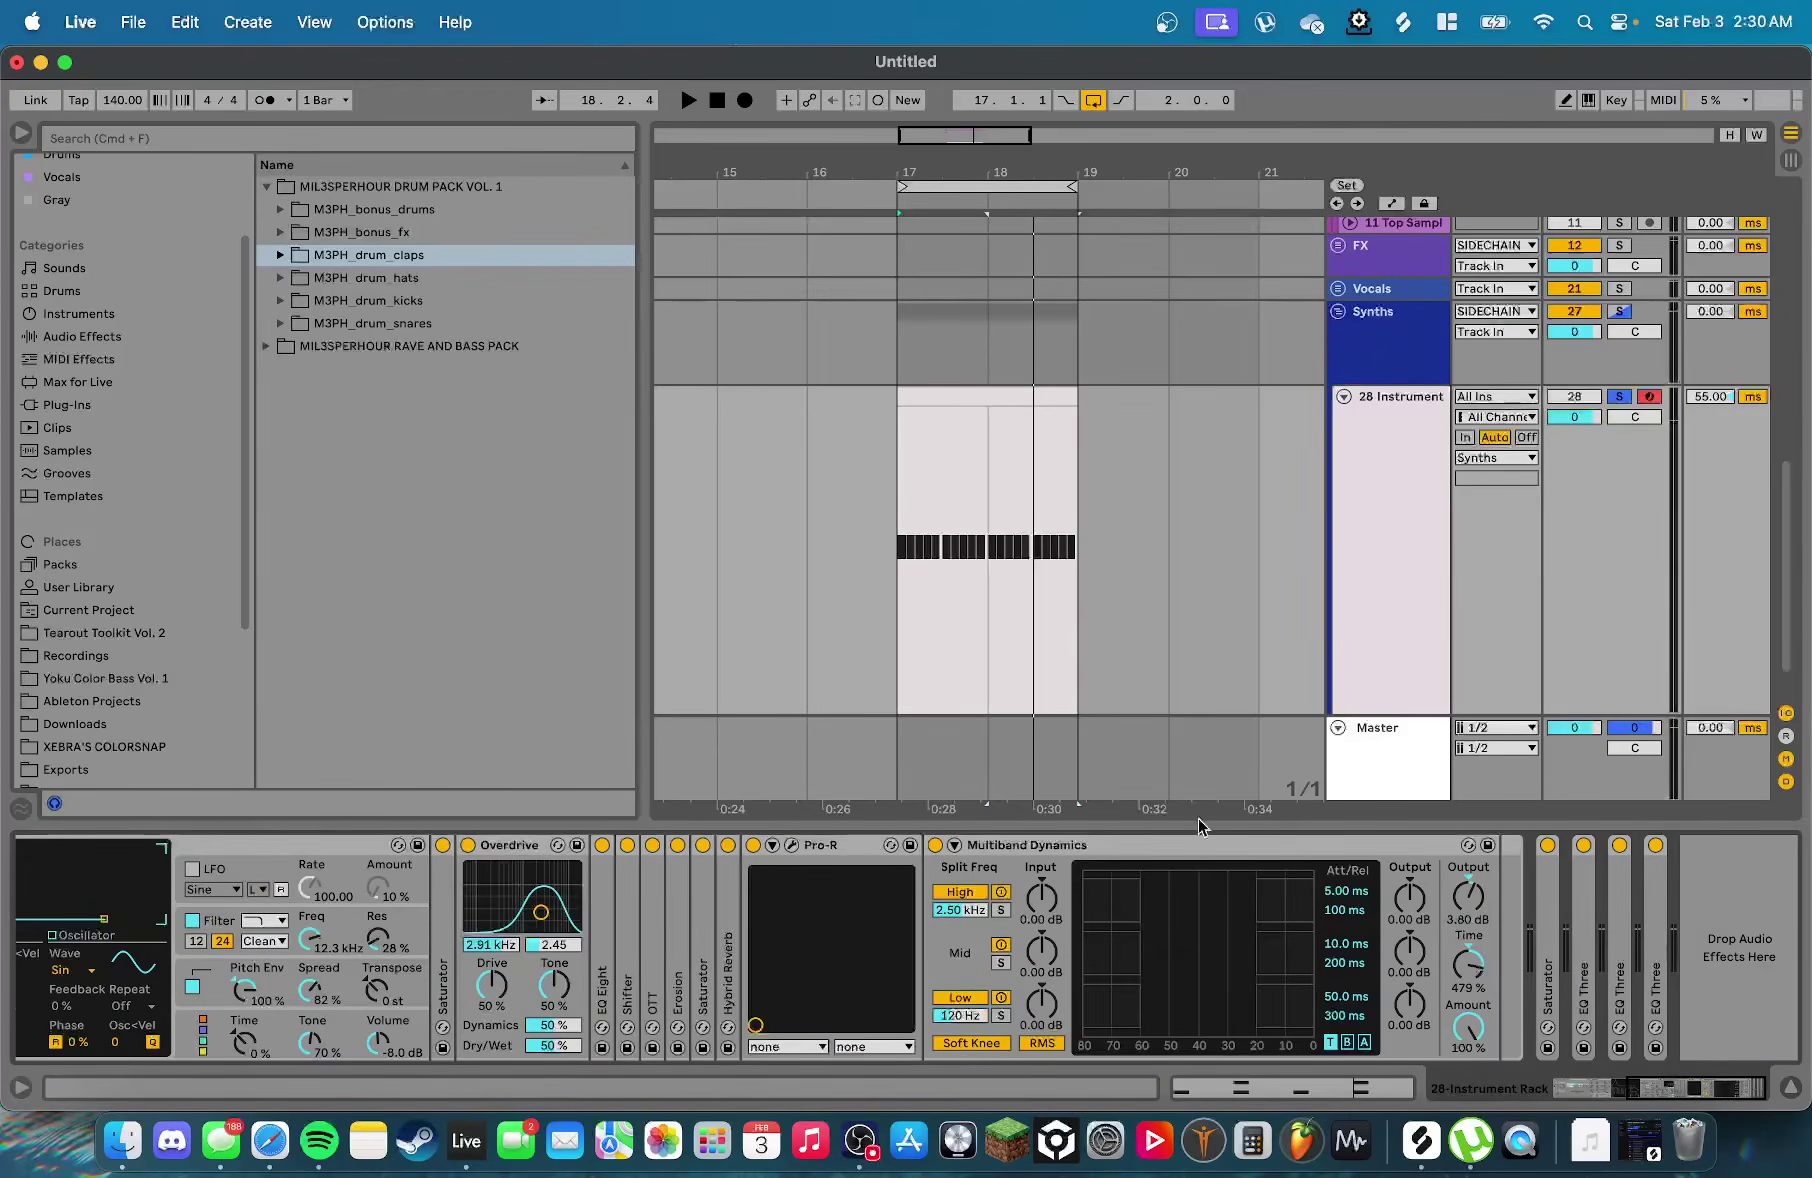
{"action": "scroll", "coordinate": [1370, 884], "scroll_direction": "left", "scroll_amount": 2}
{"action": "double_click", "coordinate": [1131, 844]}
{"action": "double_click", "coordinate": [983, 844]}
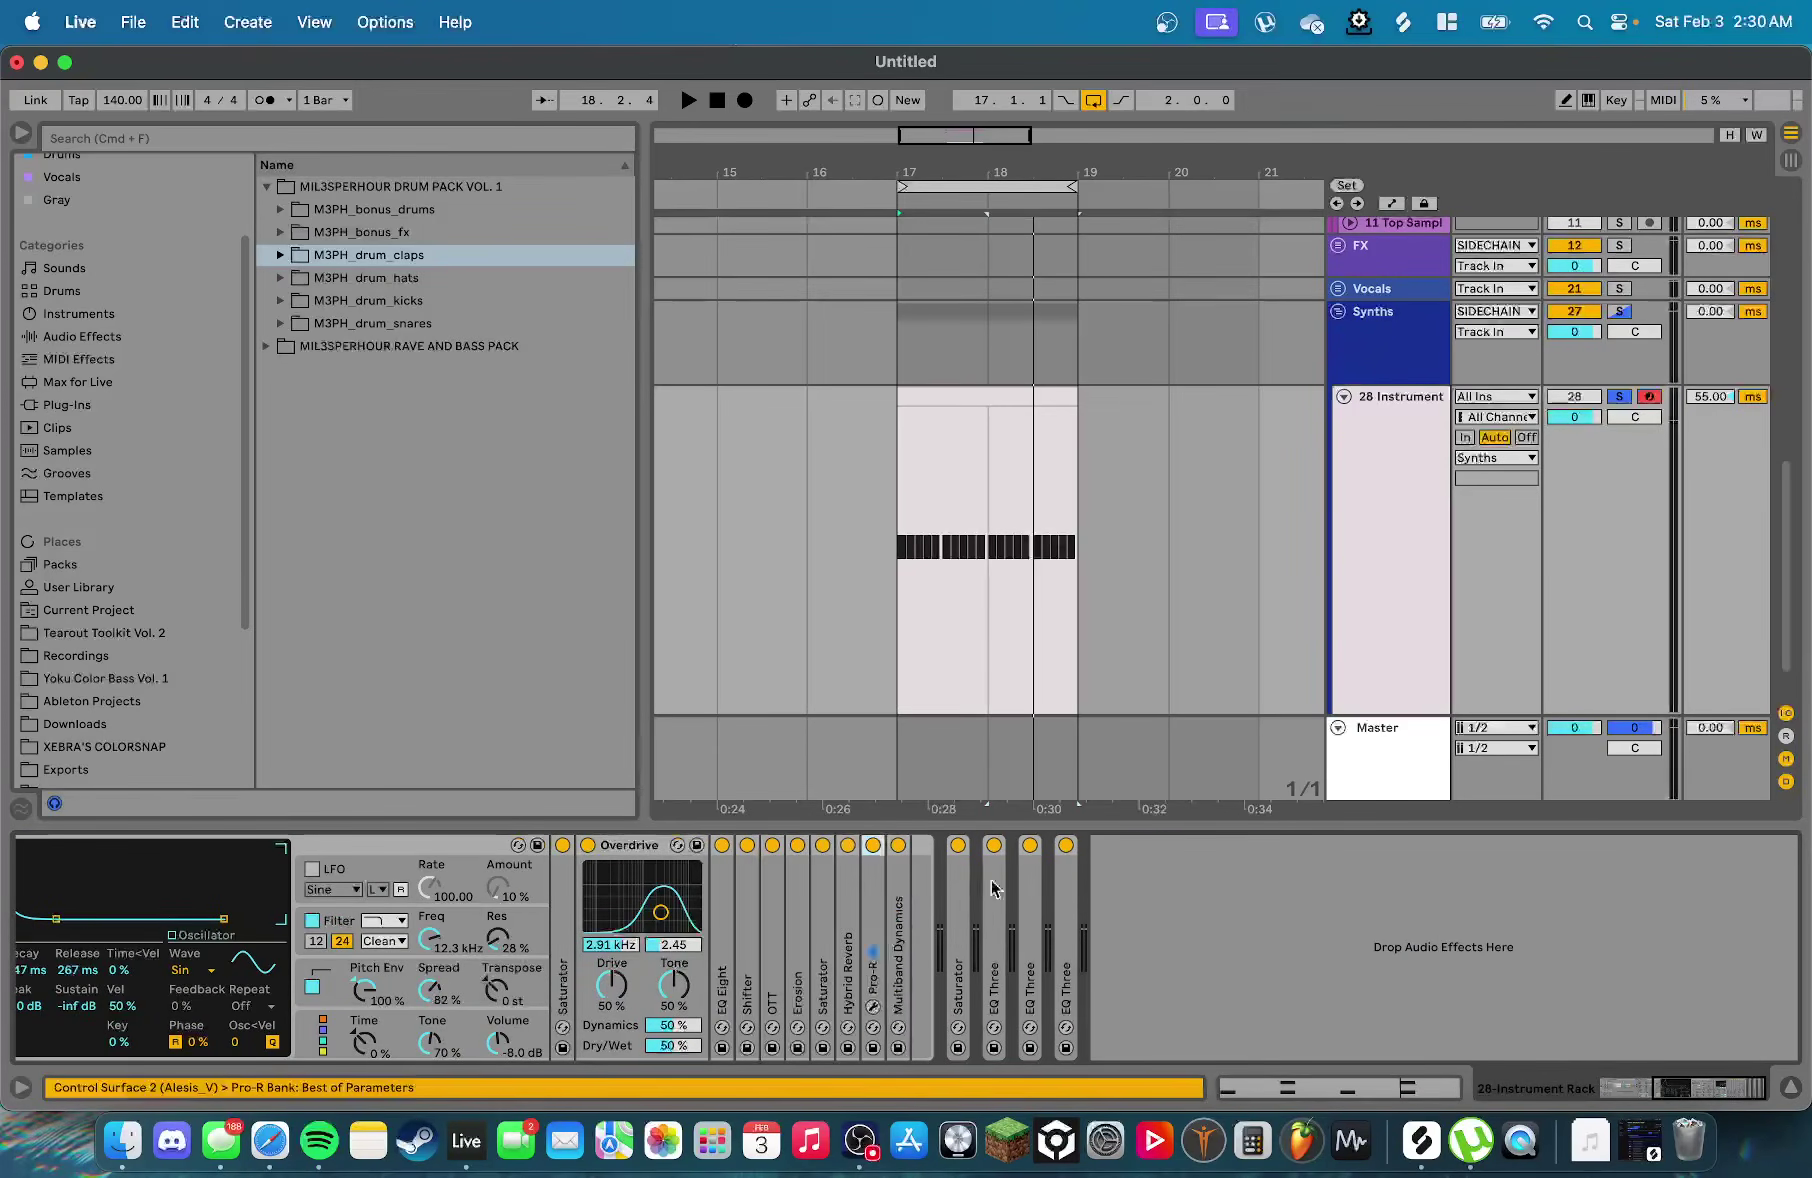
Add an Auto Filter after Multiband Dynamics, set it to high-pass at 219 Hz, and collapse it after playing the loop
{"action": "scroll", "coordinate": [1009, 896], "scroll_direction": "left", "scroll_amount": 4}
{"action": "left_click", "coordinate": [90, 337]}
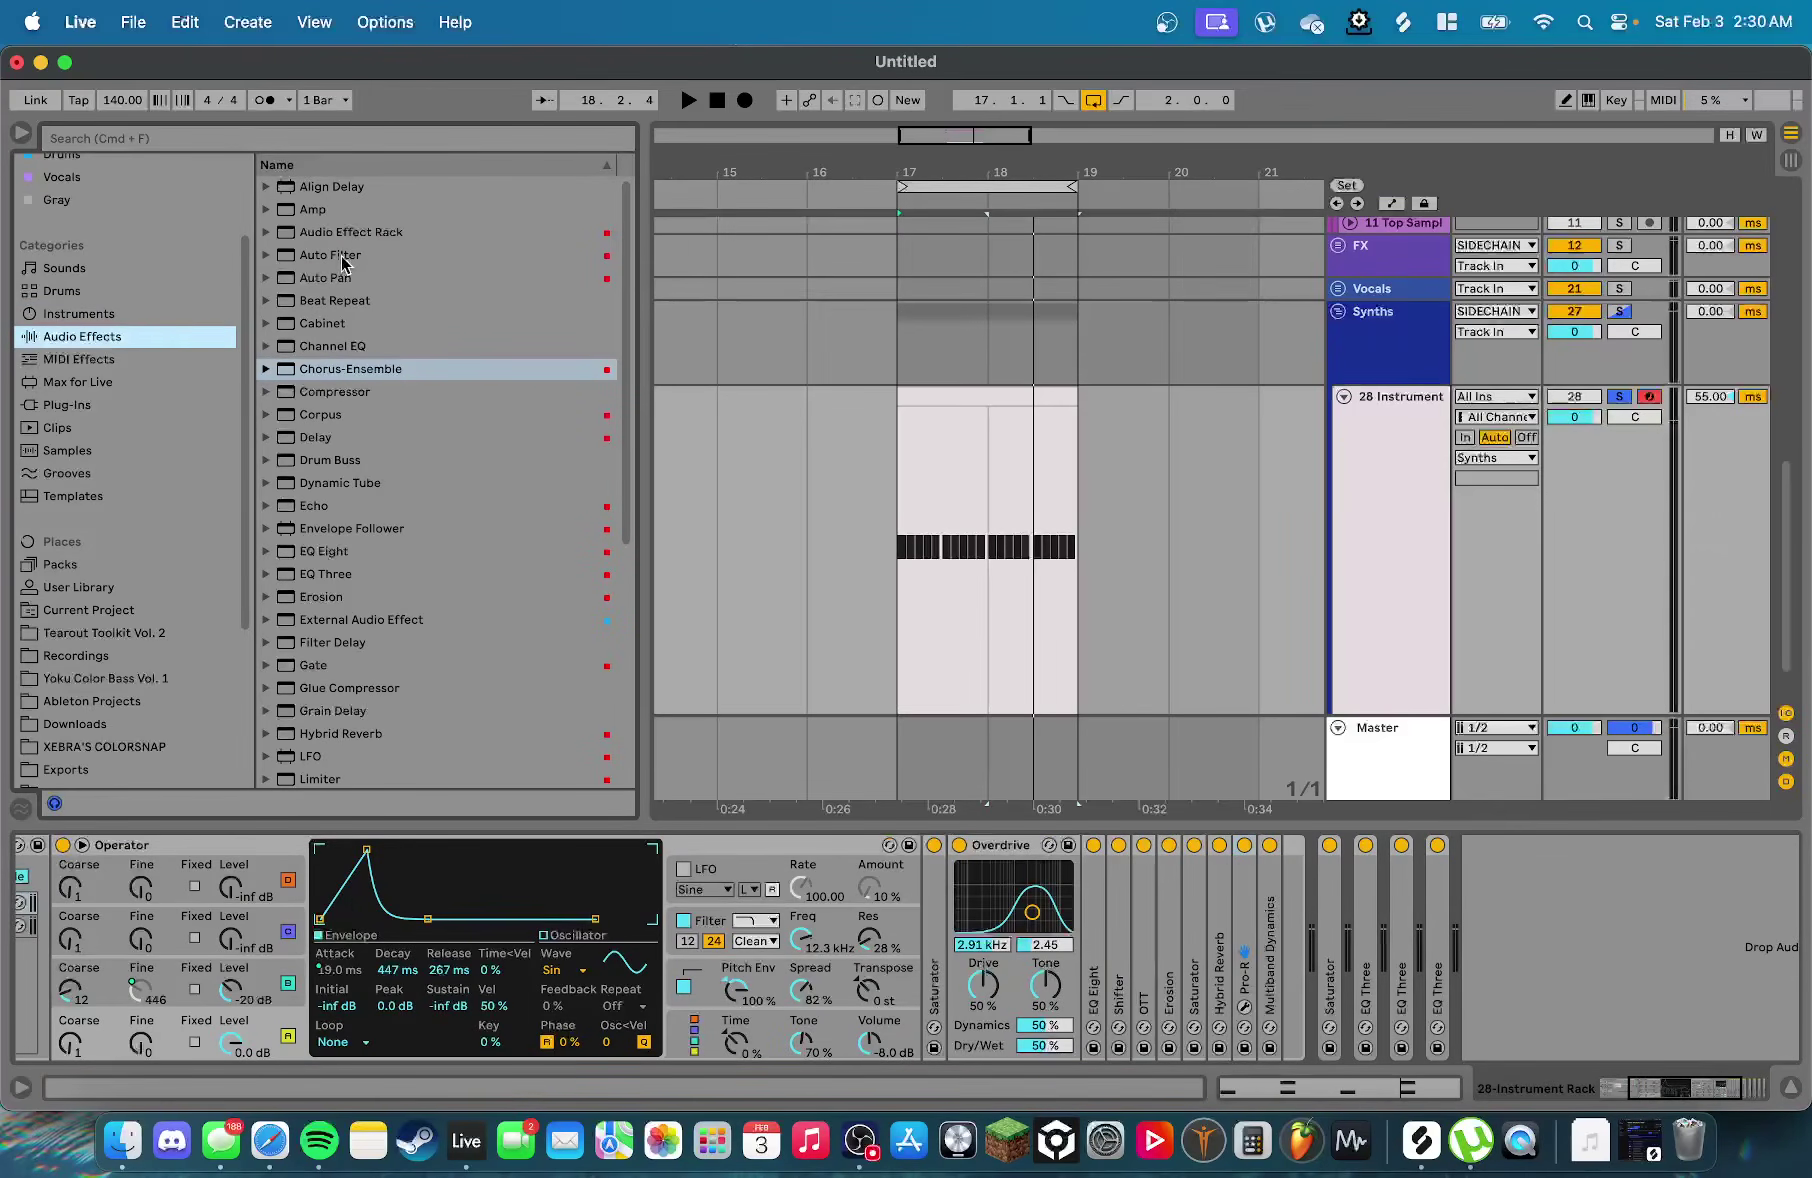
{"action": "left_click_drag", "start_coordinate": [358, 257], "coordinate": [1290, 912]}
{"action": "left_click", "coordinate": [1403, 1006]}
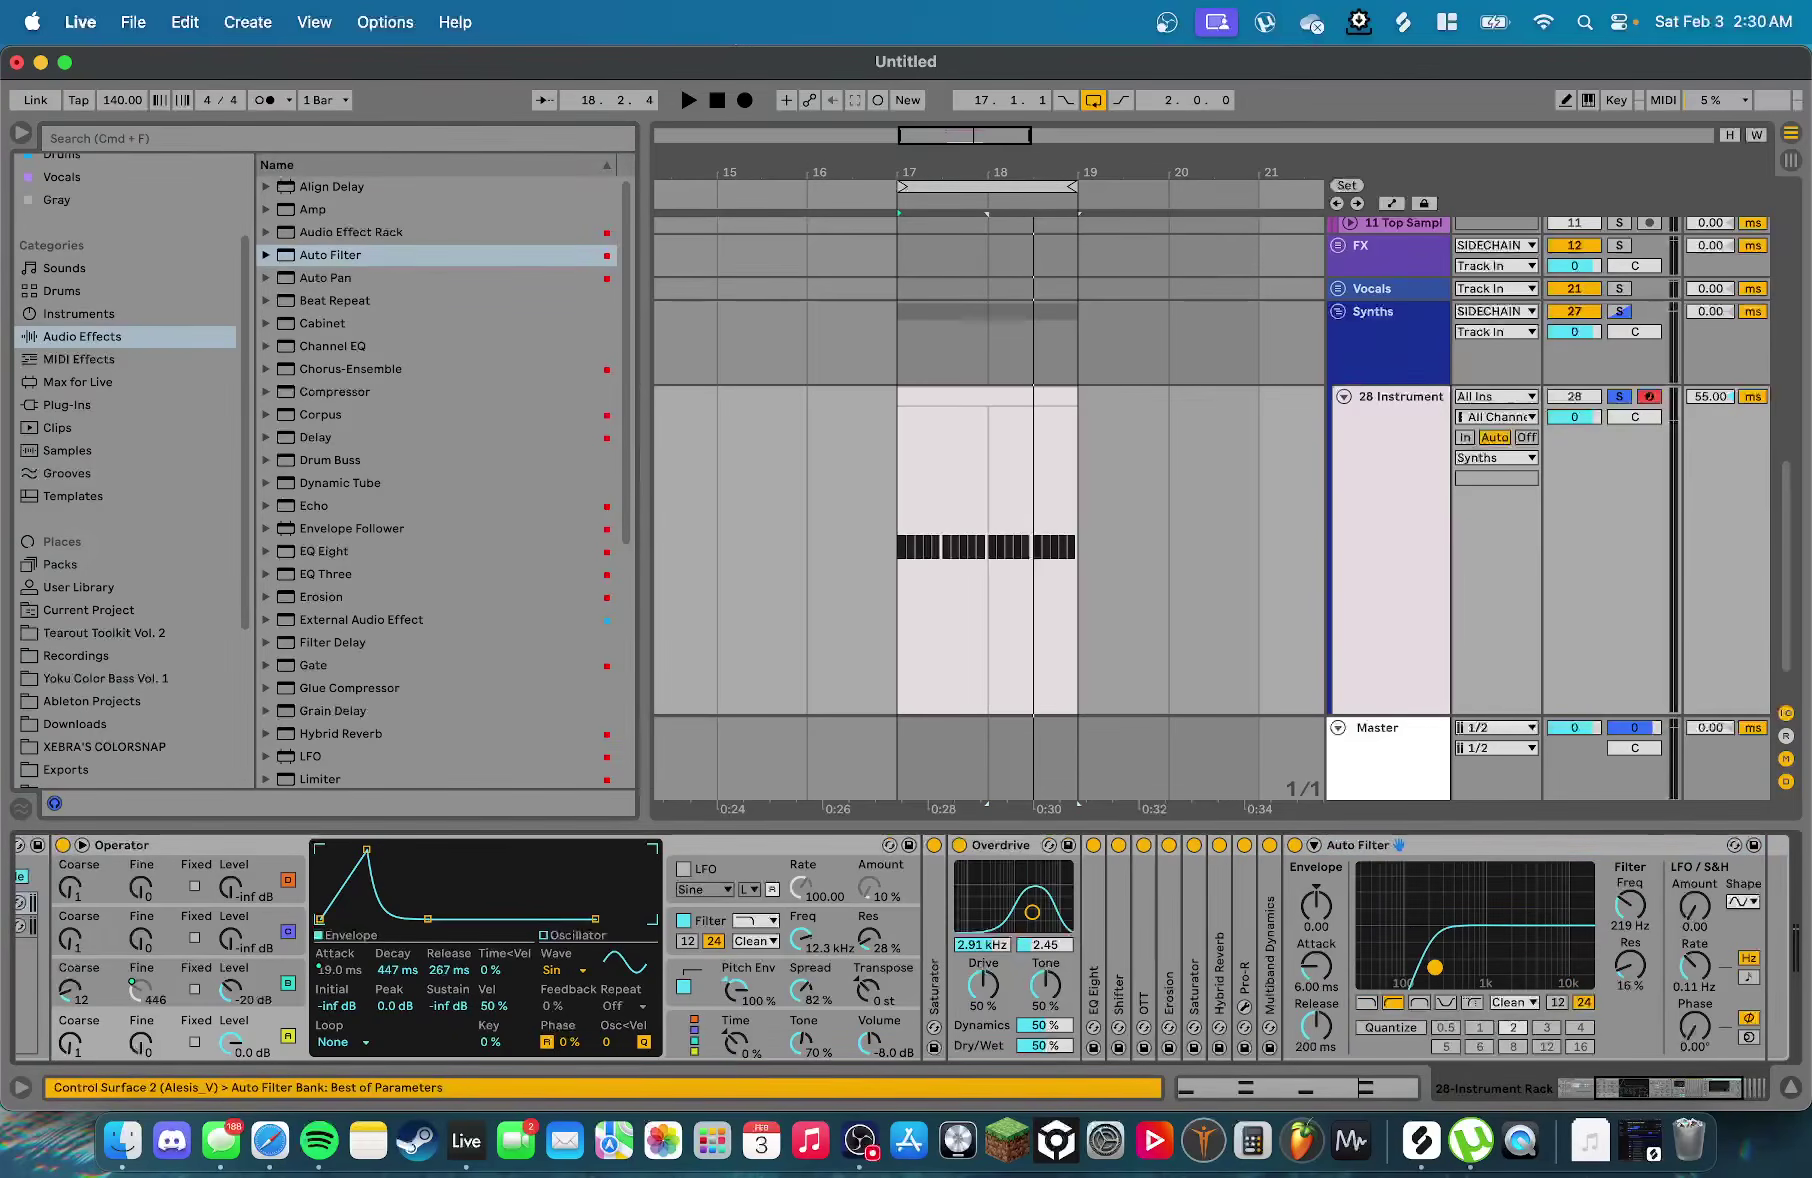
{"action": "key", "text": "space"}
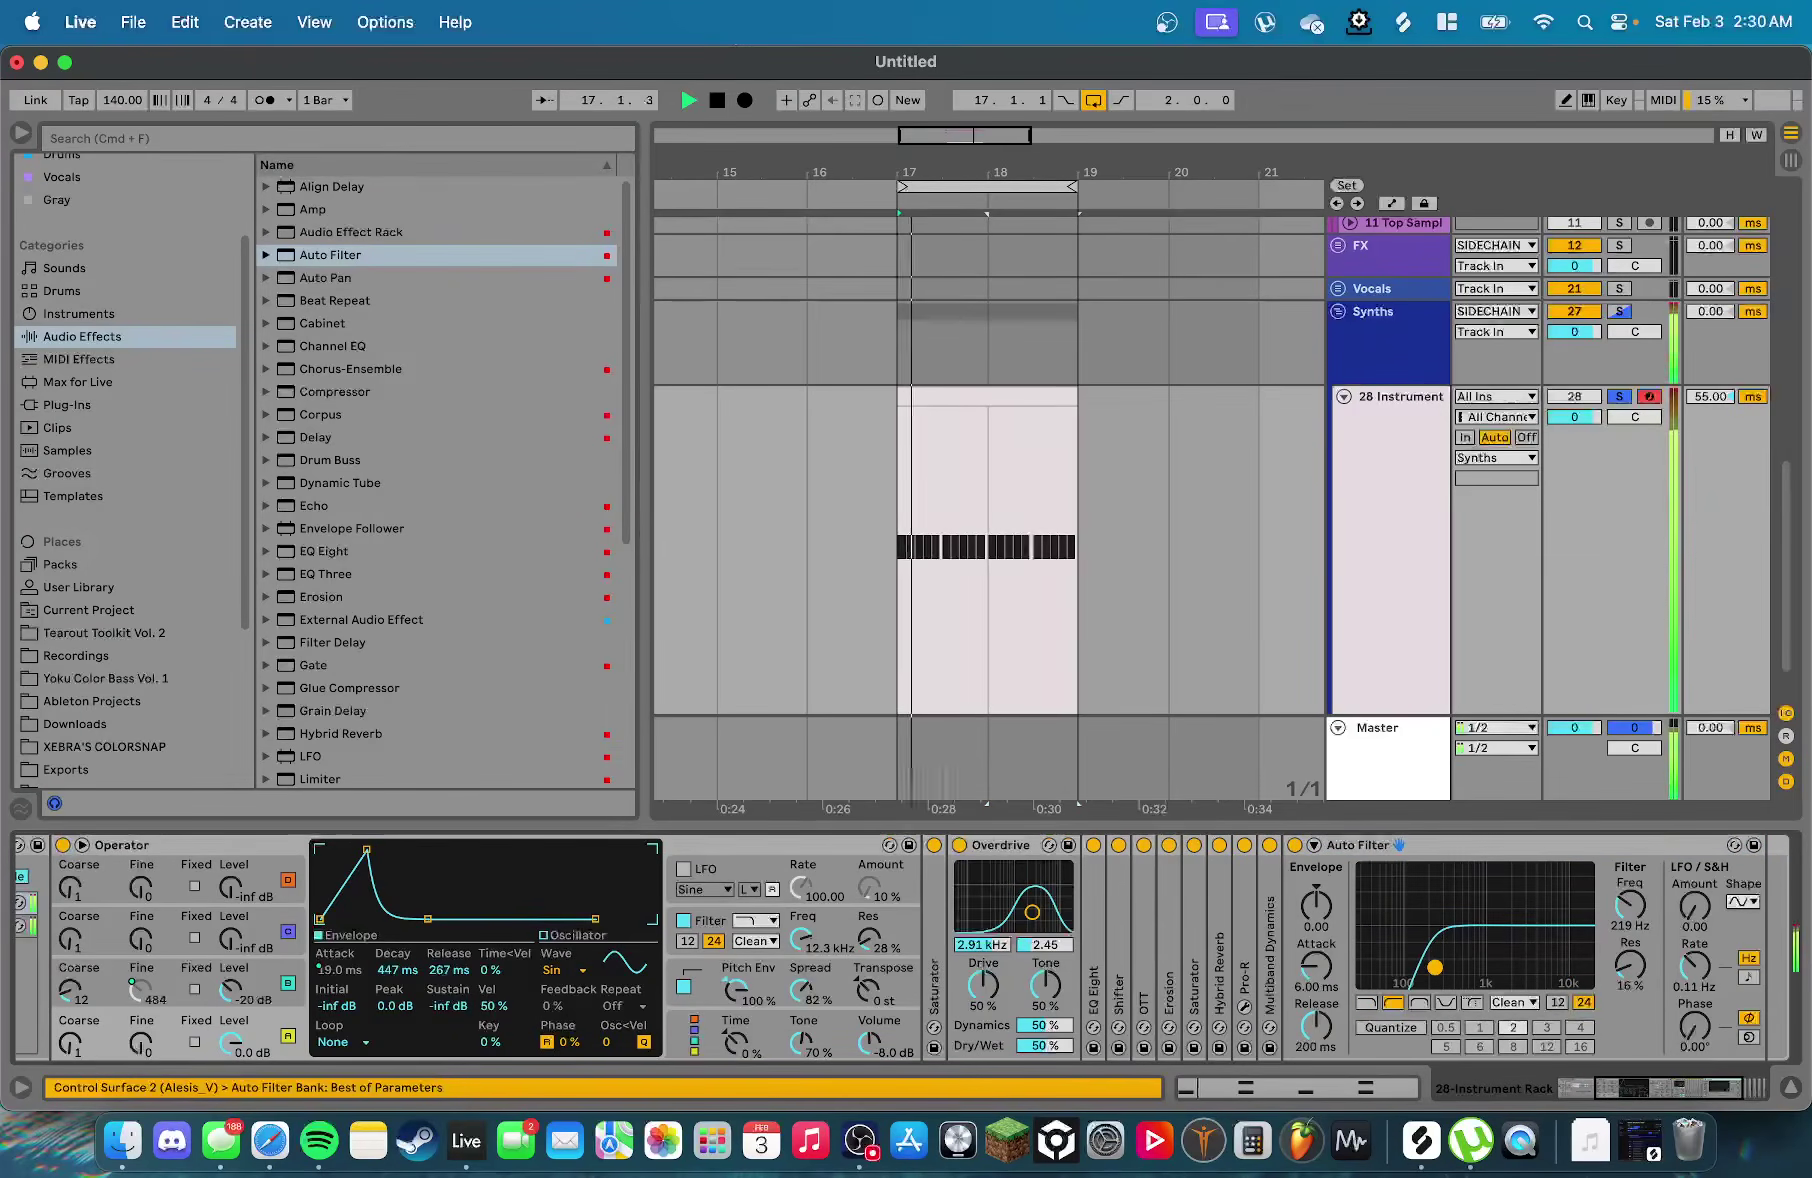
{"action": "double_click", "coordinate": [1418, 848]}
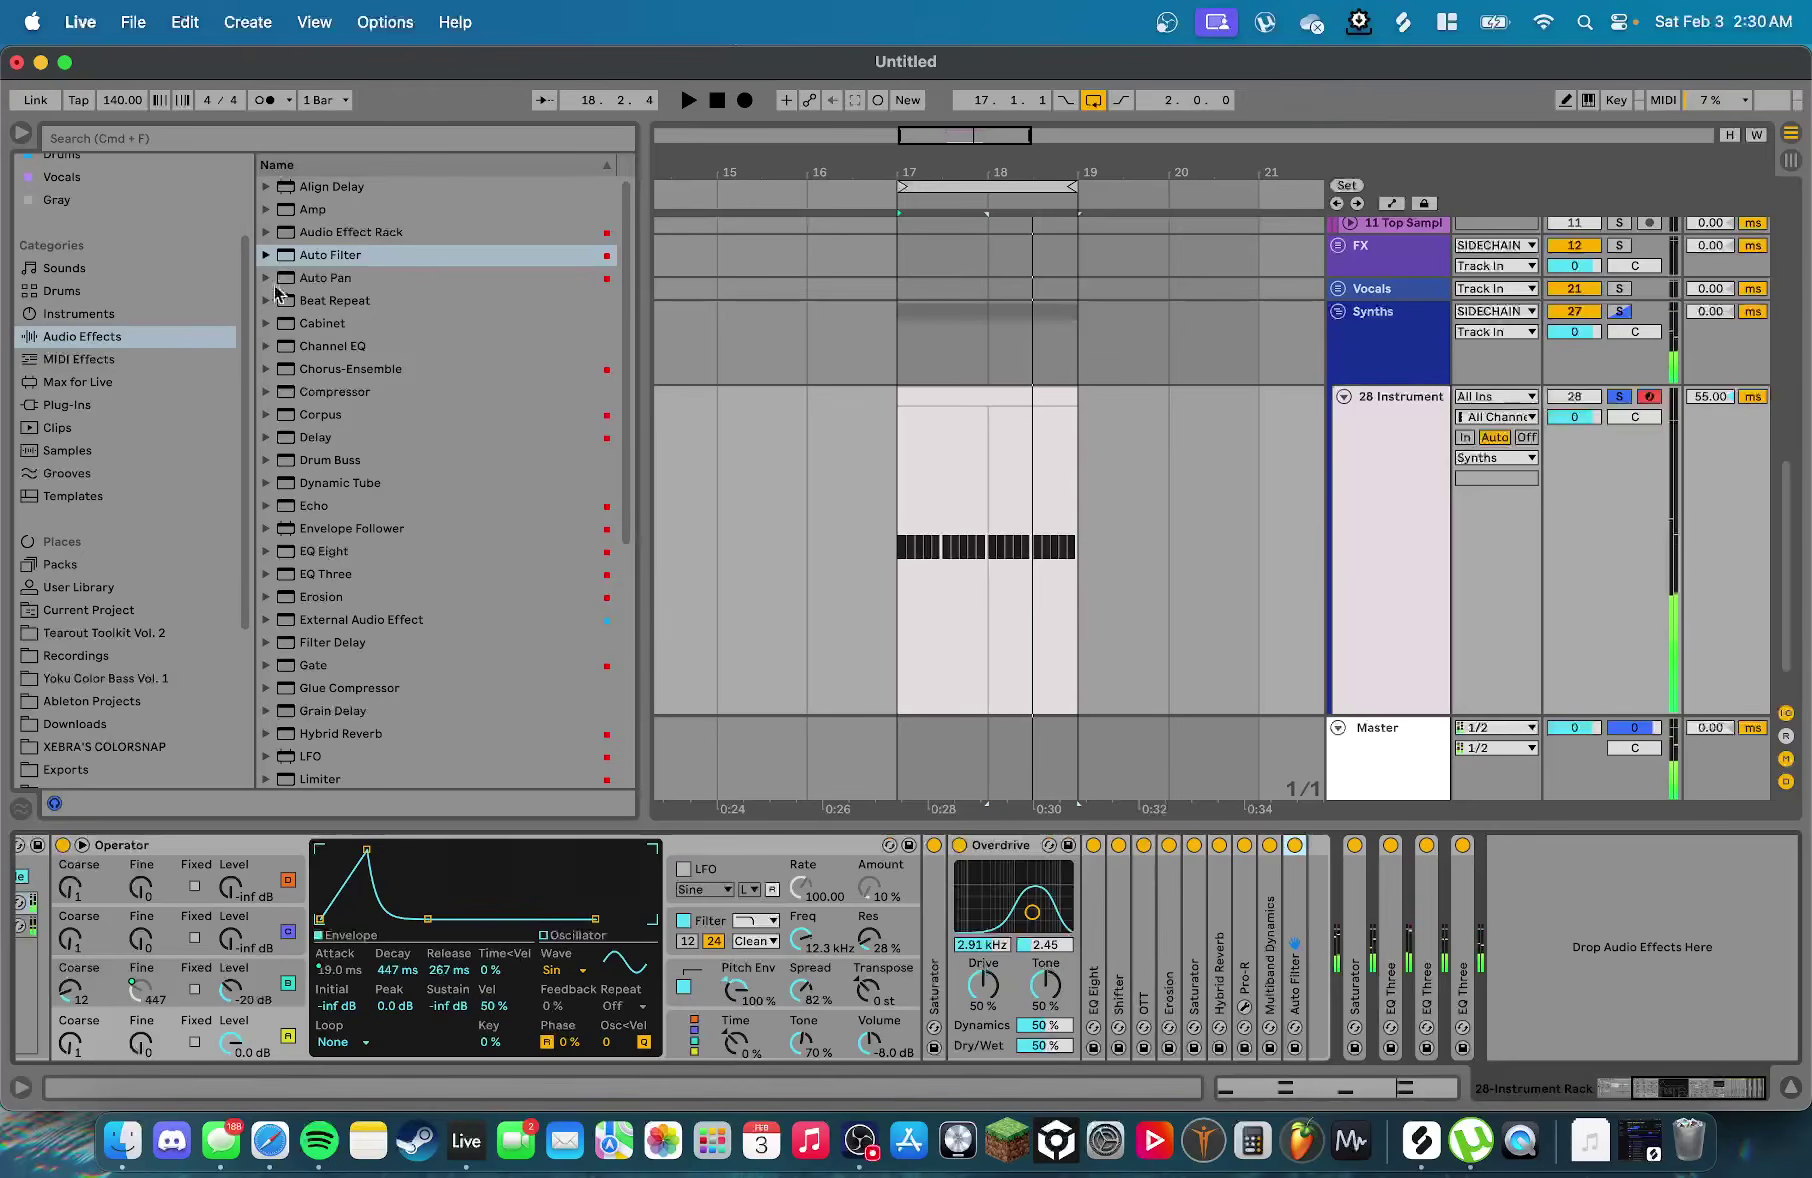
Add the Cableguys ShaperBox 3 plug-in after the Auto Filter and load its Time shaper
{"action": "left_click", "coordinate": [67, 404]}
{"action": "left_click", "coordinate": [333, 189]}
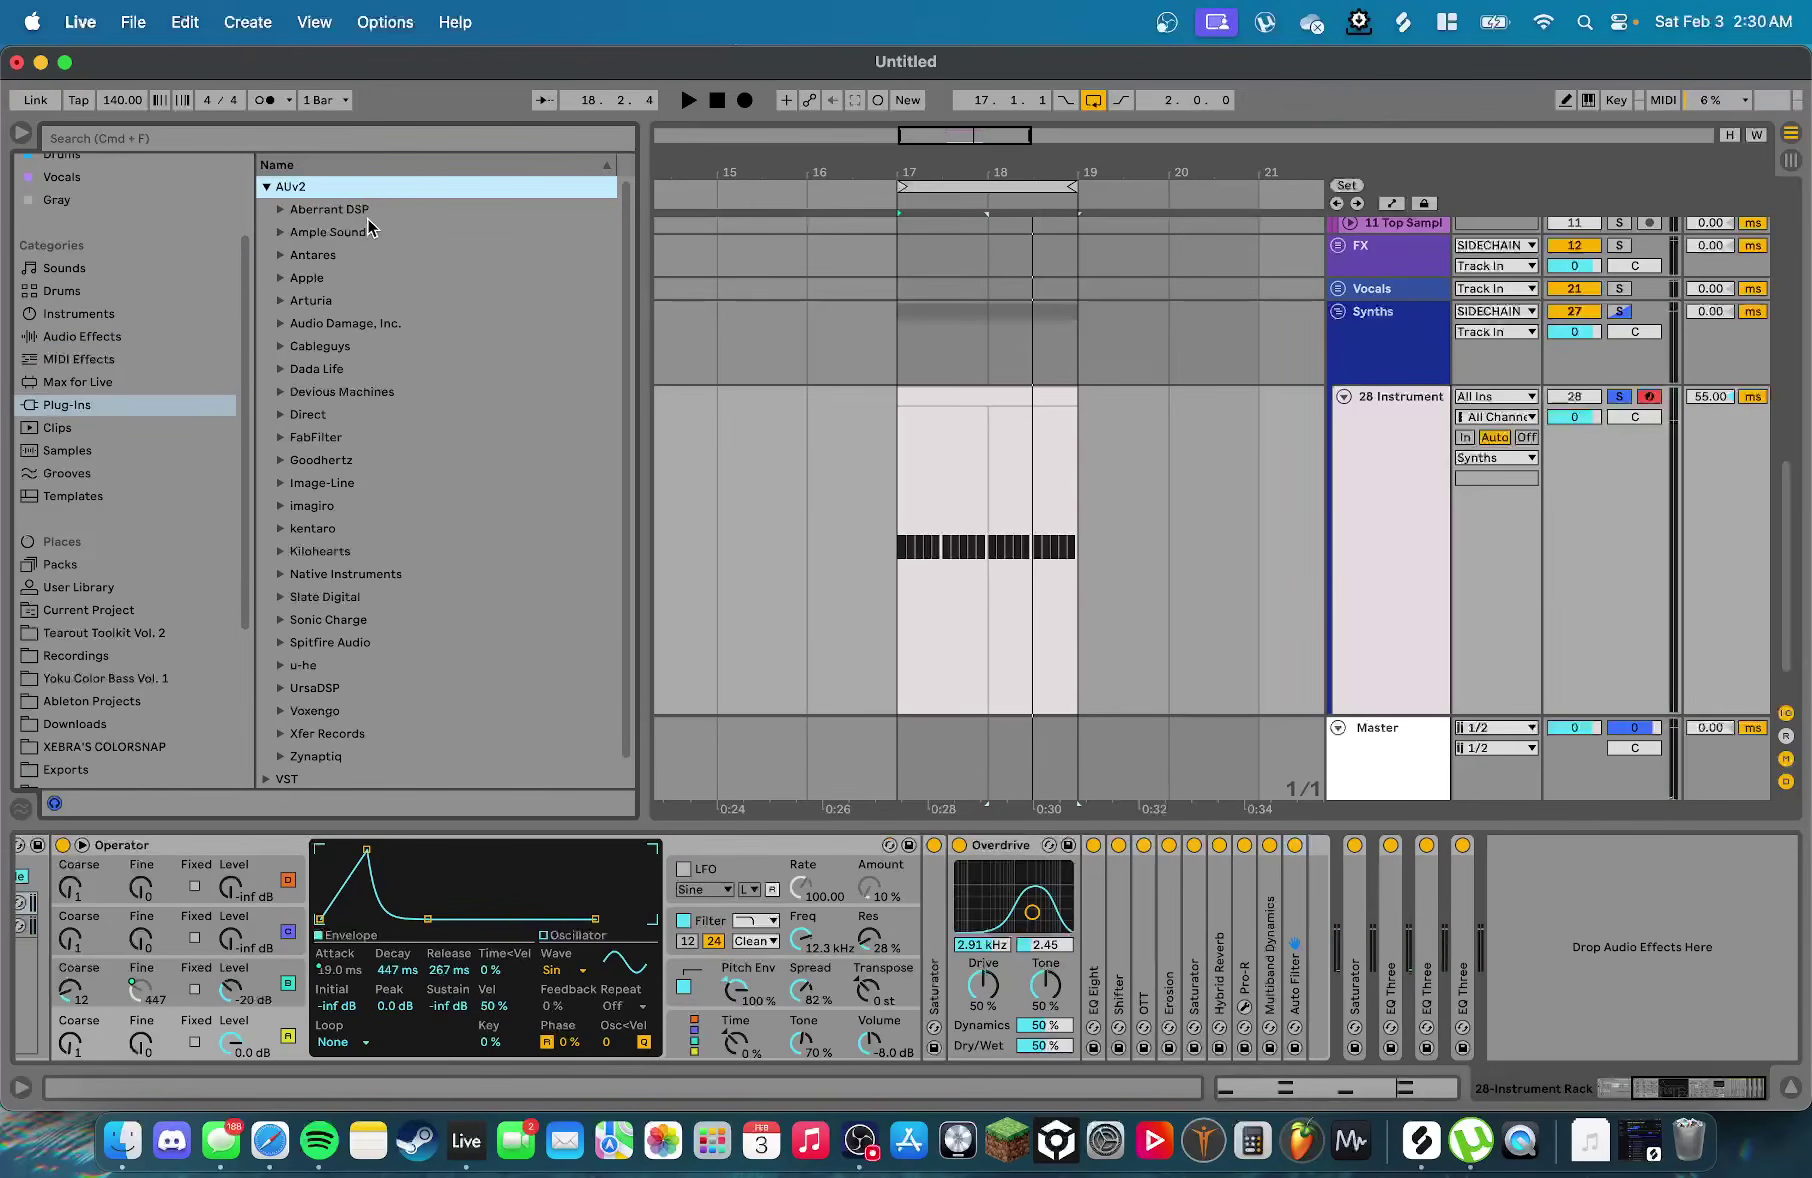
{"action": "scroll", "coordinate": [366, 268], "scroll_direction": "down", "scroll_amount": 1}
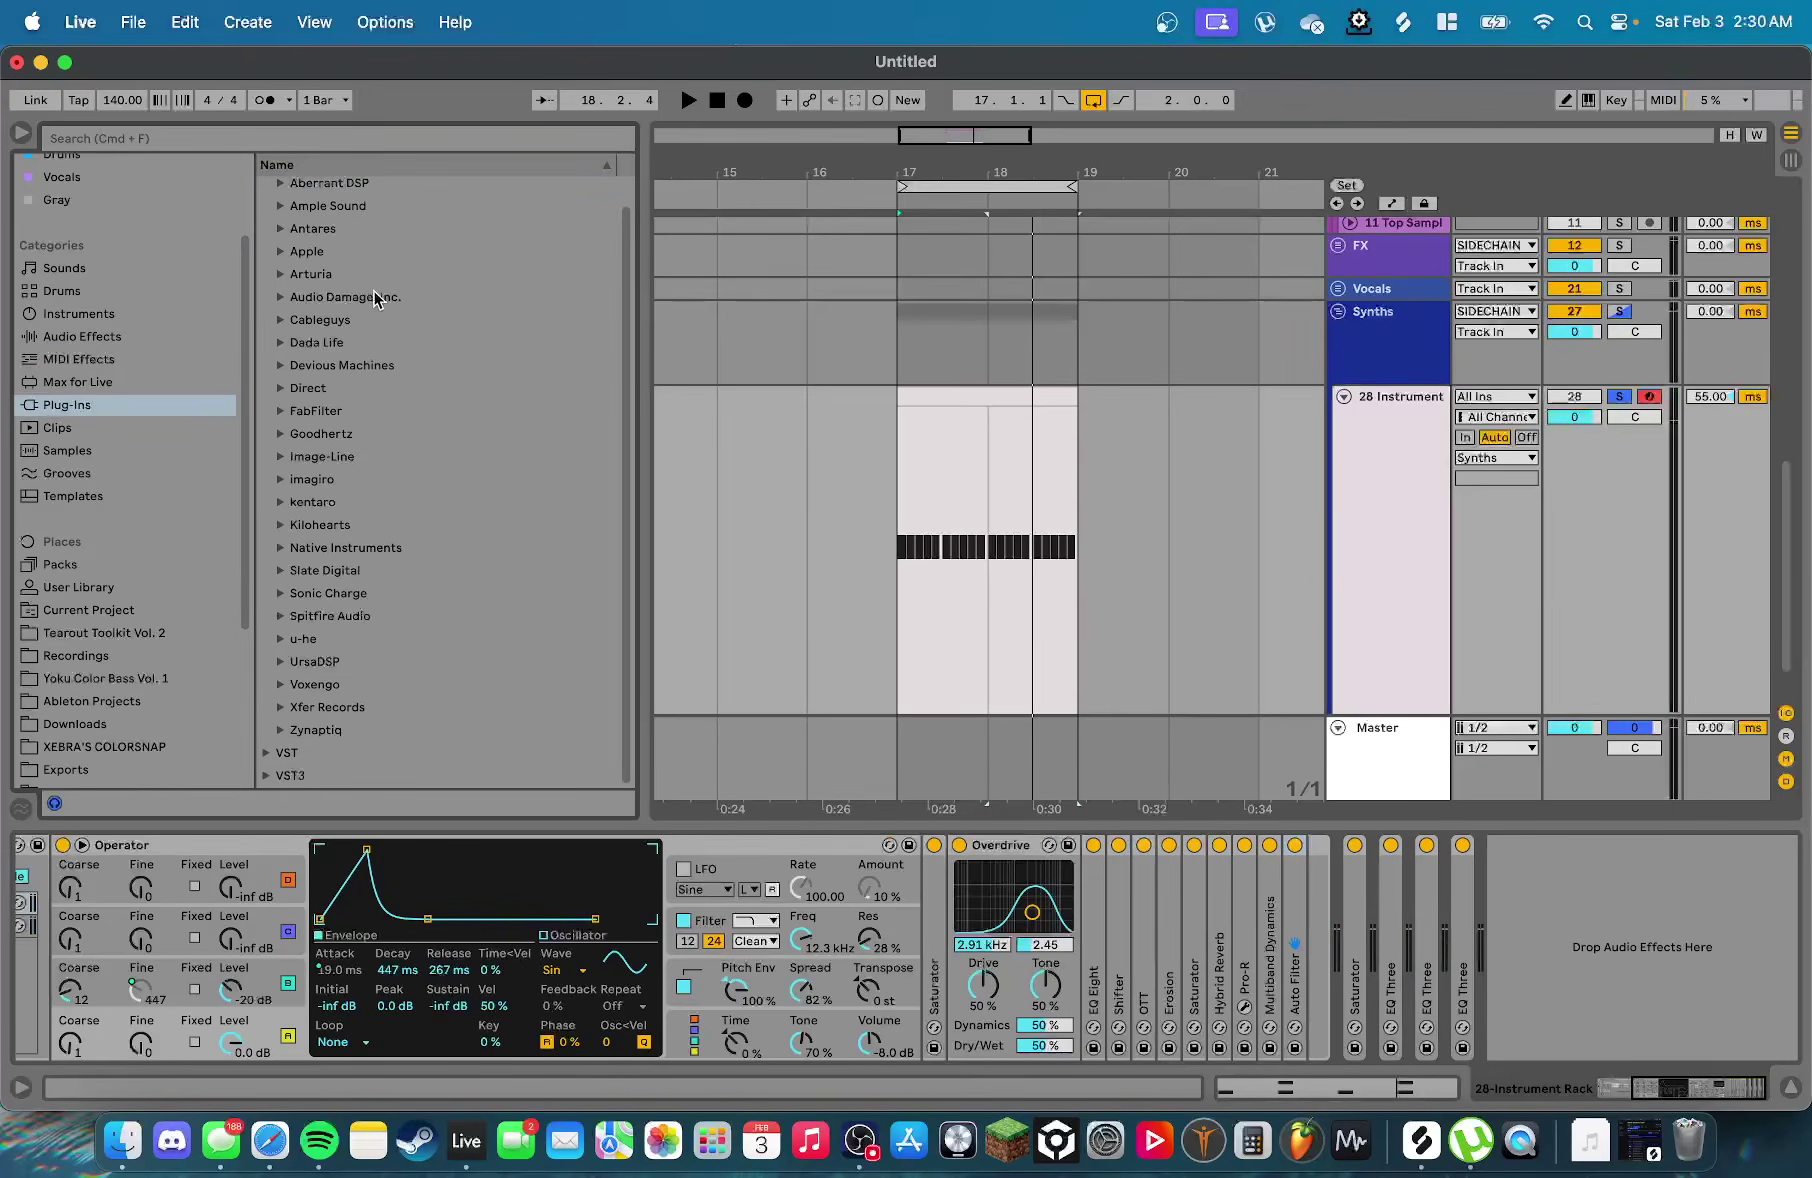
{"action": "left_click", "coordinate": [366, 332]}
{"action": "mouse_move", "coordinate": [368, 342]}
{"action": "left_mouse_down"}
{"action": "mouse_move", "coordinate": [862, 697]}
{"action": "mouse_move", "coordinate": [1300, 915]}
{"action": "mouse_move", "coordinate": [1311, 880]}
{"action": "left_mouse_up"}
{"action": "left_click", "coordinate": [700, 385]}
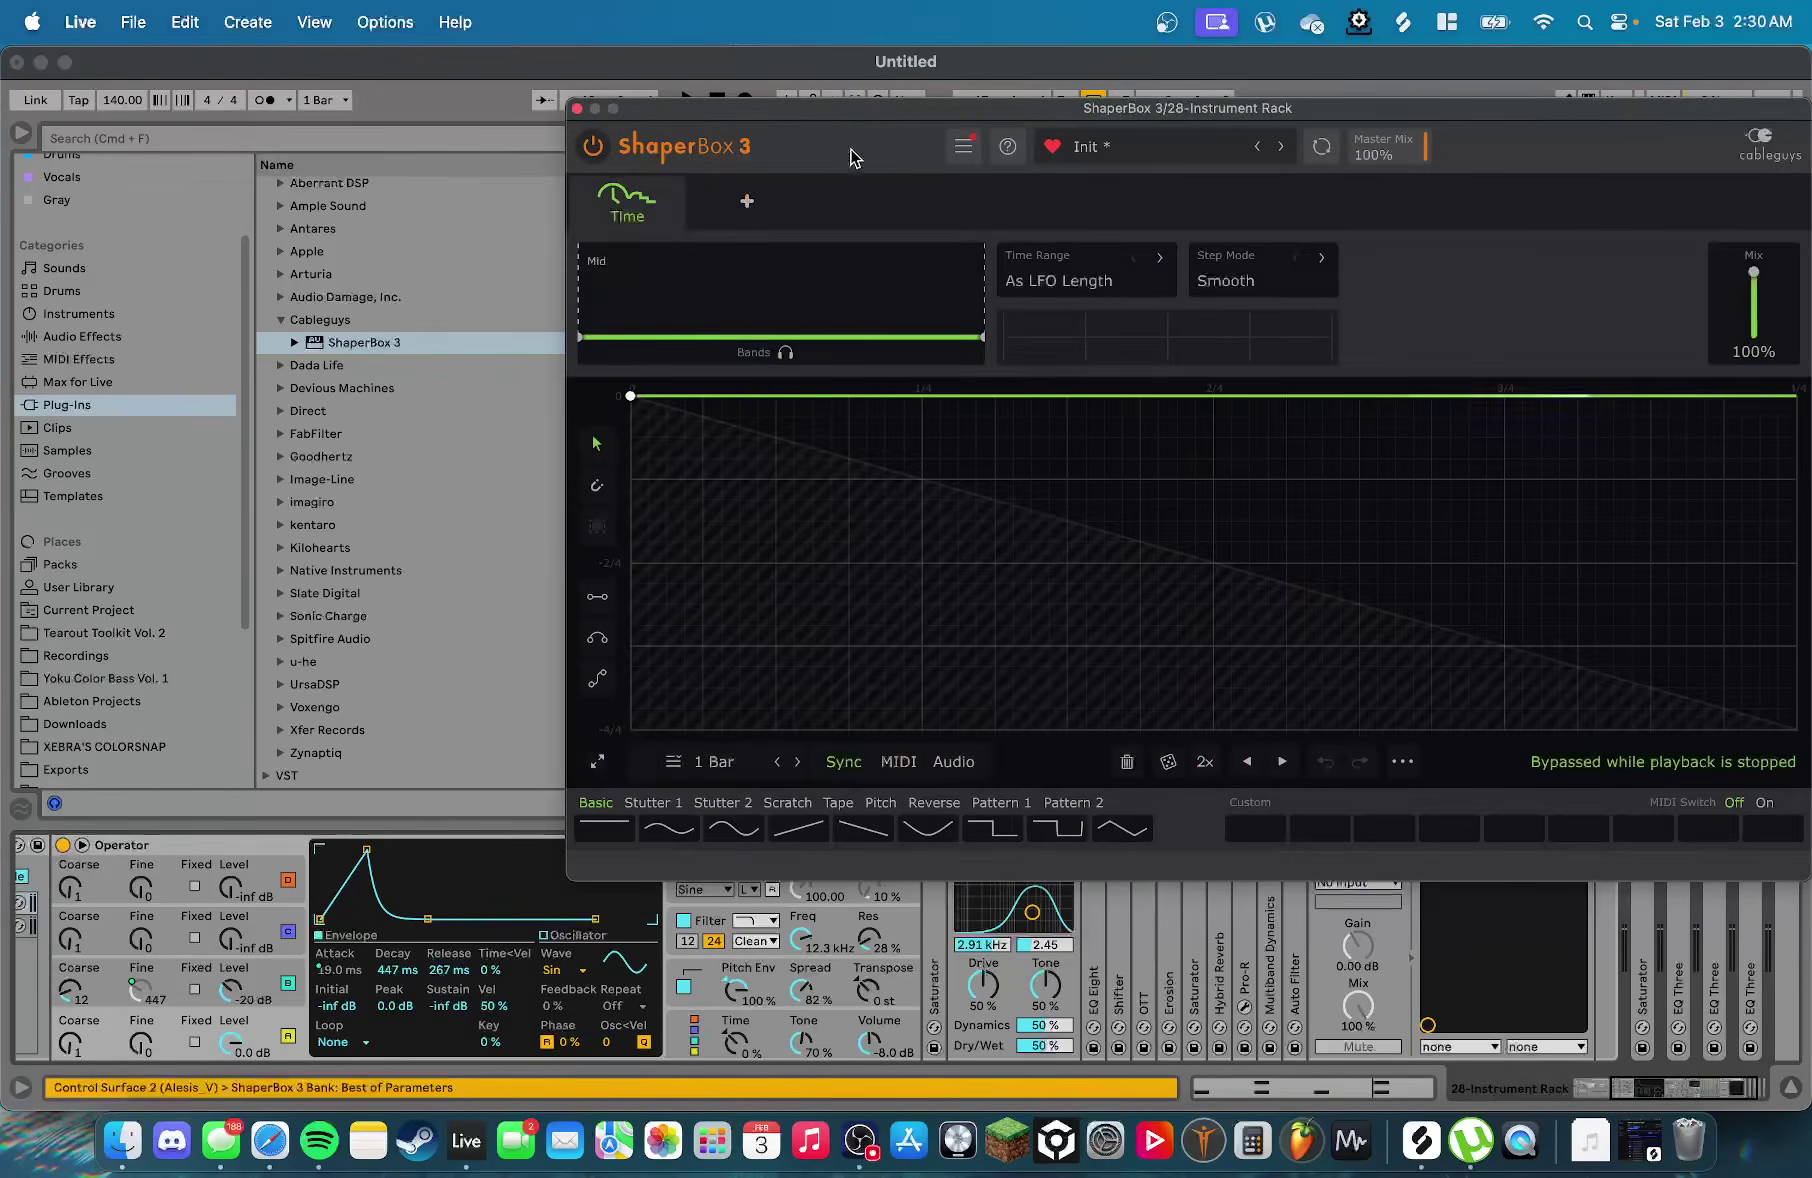
Load the second Scratch waveform, shift it, flatten its first and third dips, and play it at a 2-bar length
{"action": "left_click", "coordinate": [427, 820]}
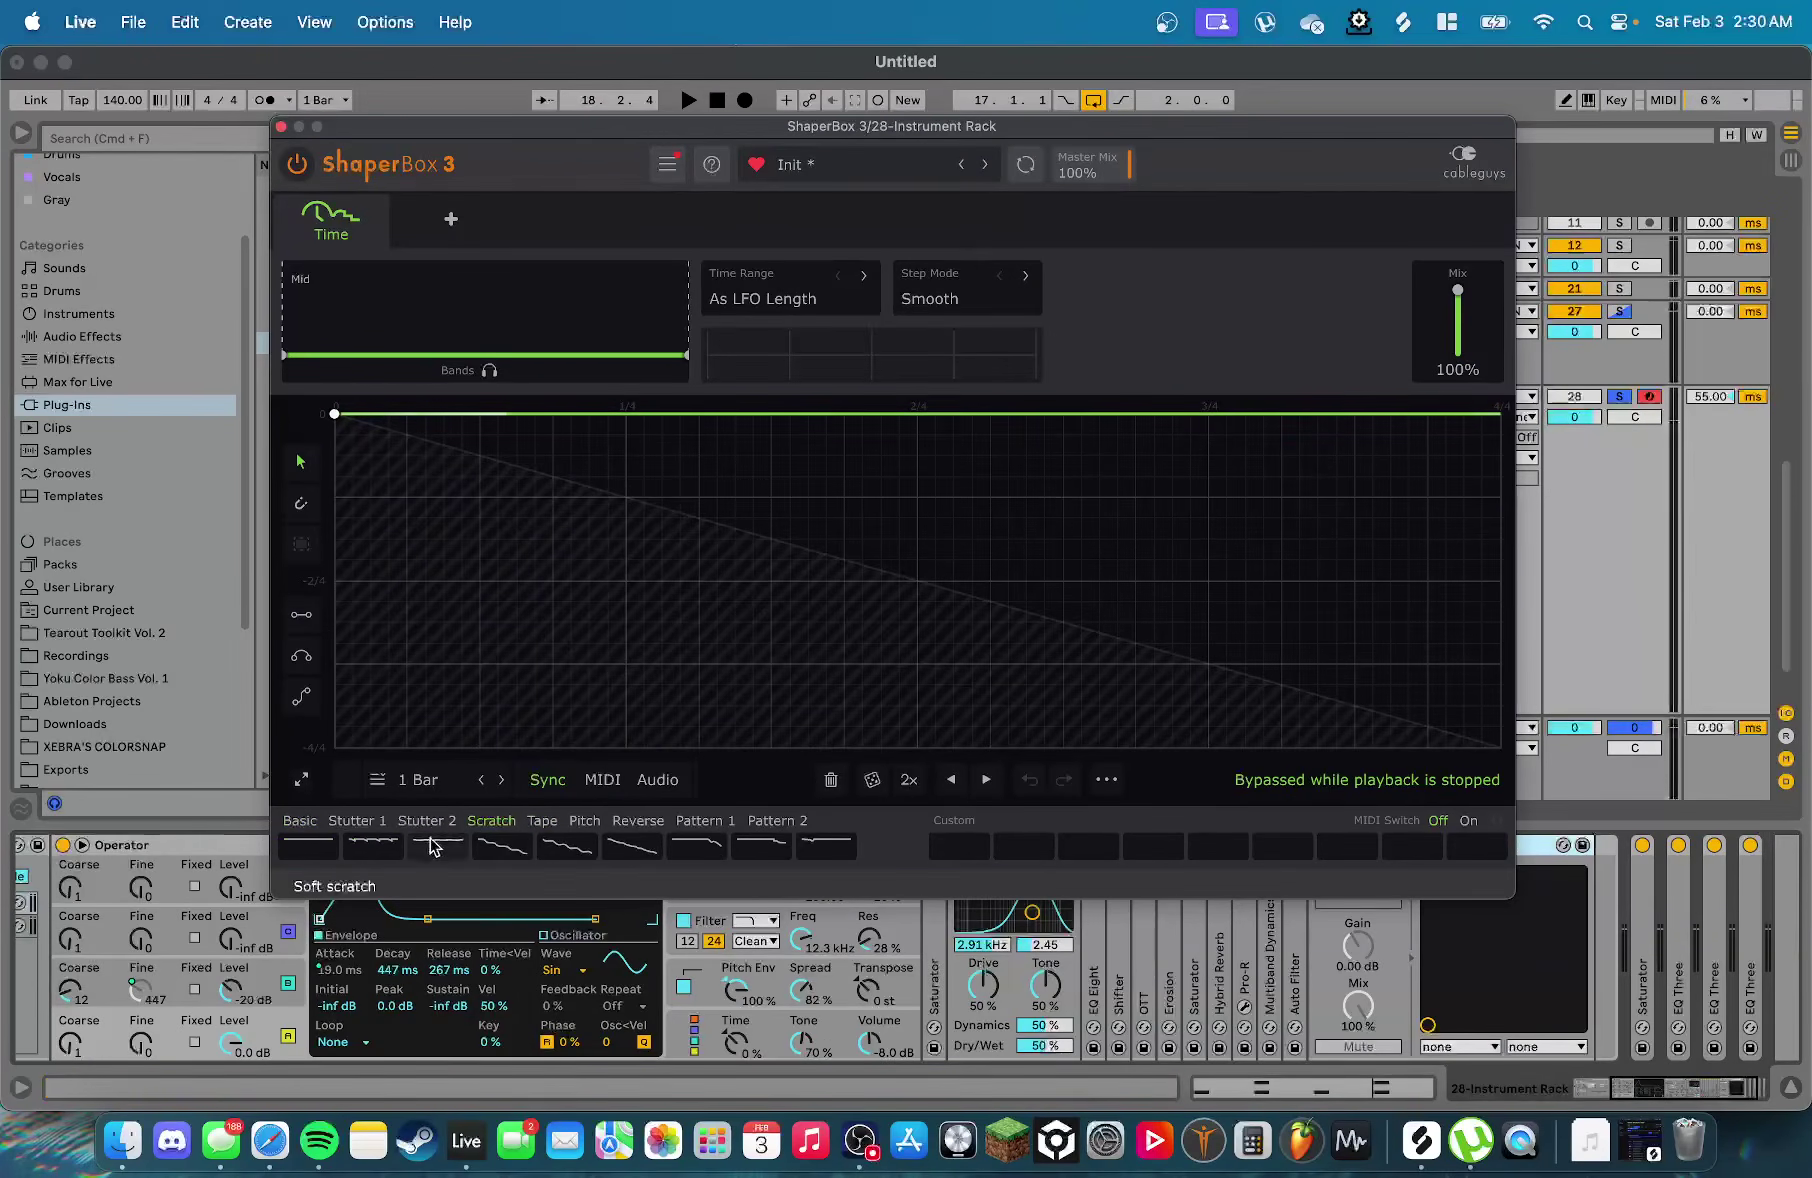
{"action": "left_click", "coordinate": [374, 845]}
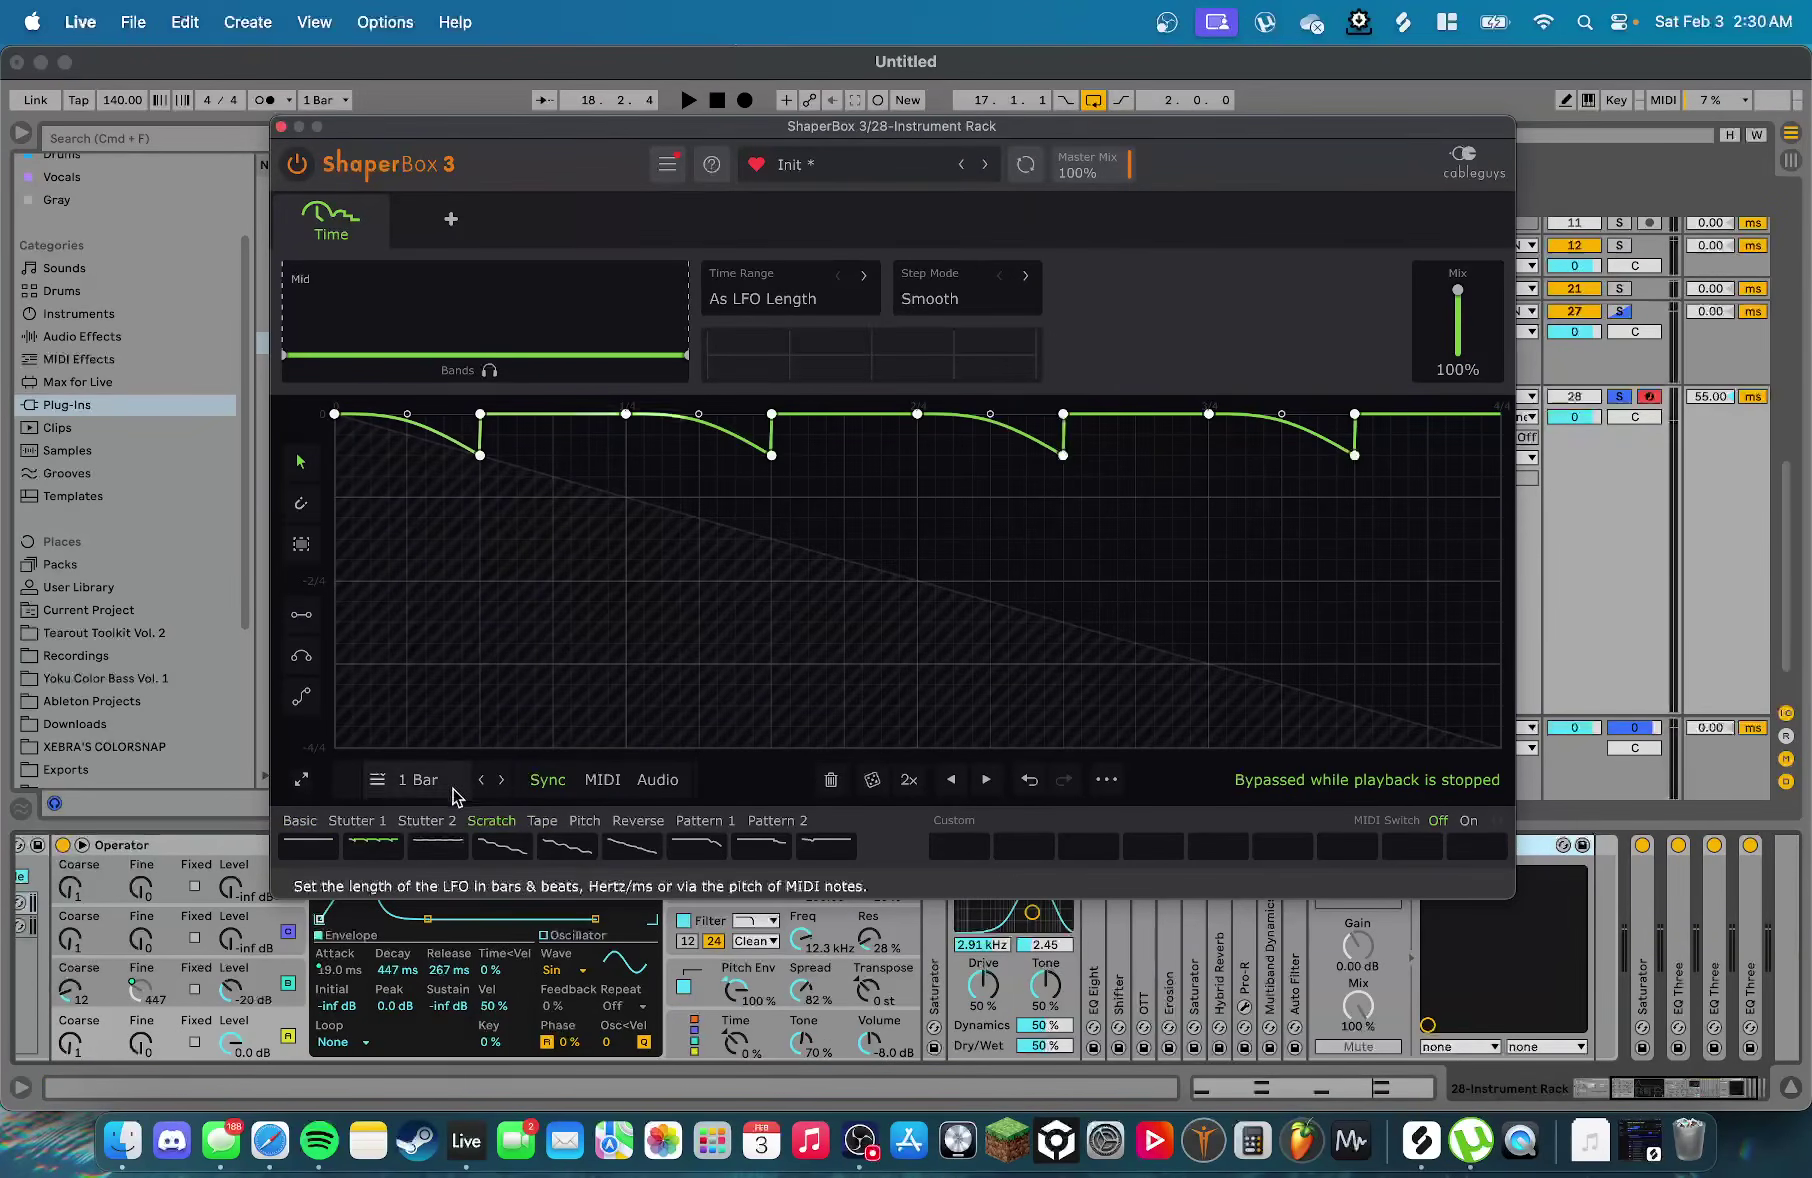
{"action": "left_click", "coordinate": [1004, 776]}
{"action": "left_click_drag", "start_coordinate": [626, 458], "coordinate": [620, 413]}
{"action": "left_click_drag", "start_coordinate": [1209, 455], "coordinate": [1209, 413]}
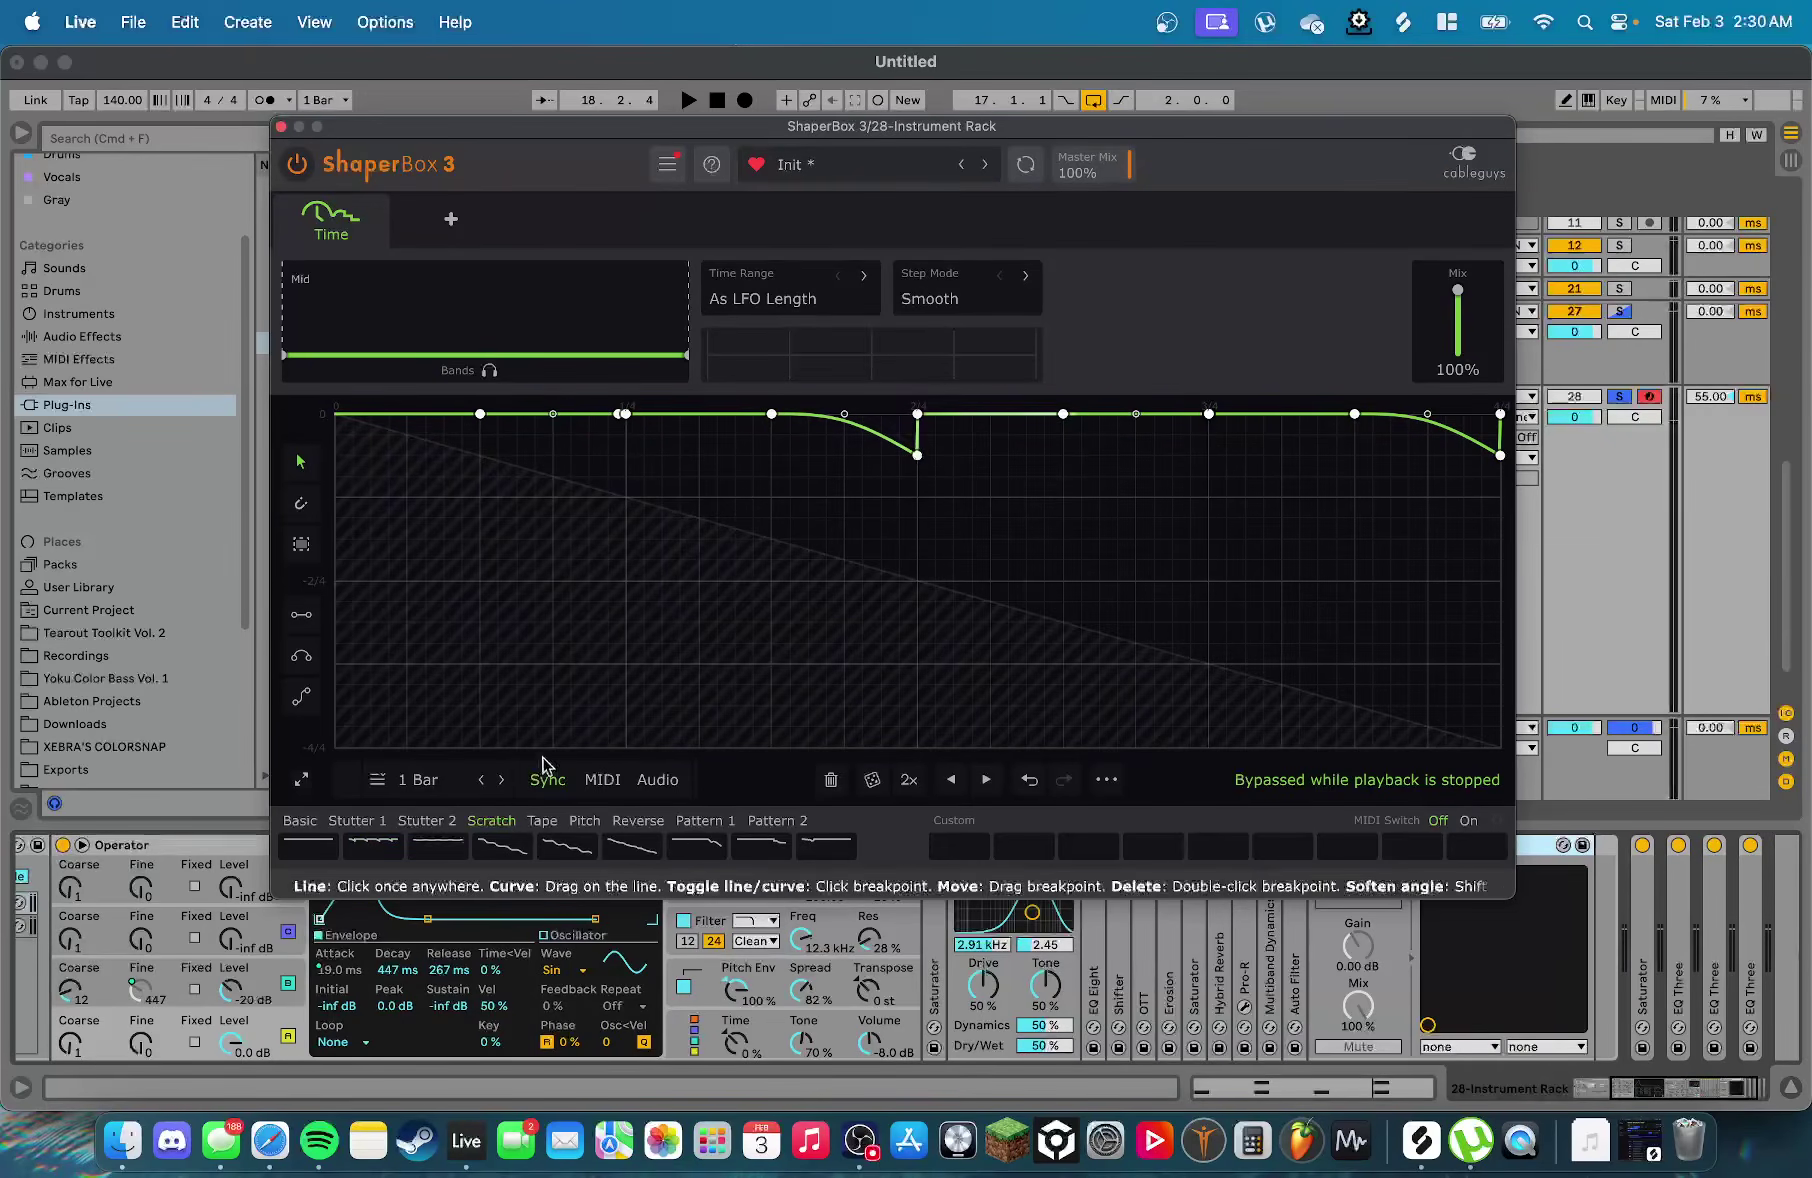
{"action": "key", "text": "space"}
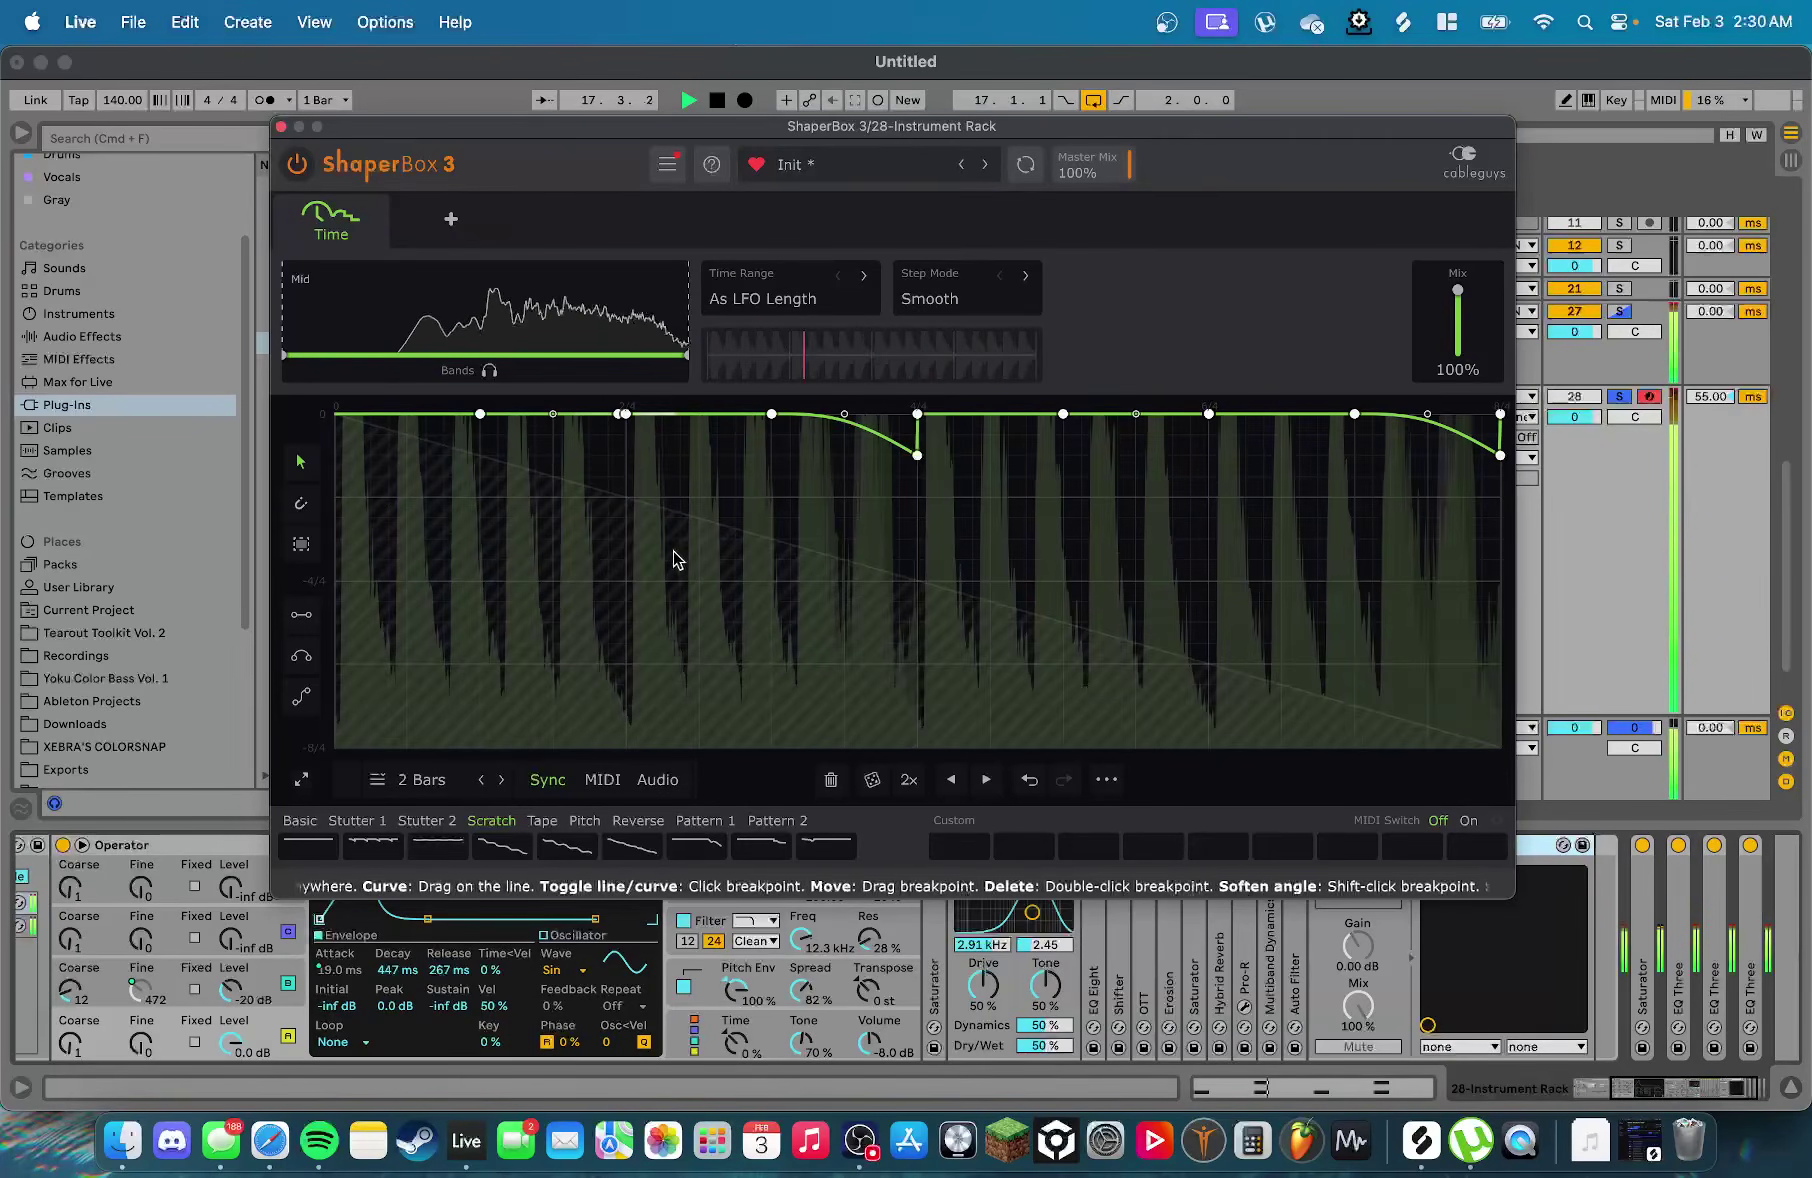
Remove the automation from the rack's OSC FINE macro and set the macro to 291 while the loop plays
{"action": "scroll", "coordinate": [127, 972], "scroll_direction": "left", "scroll_amount": 5}
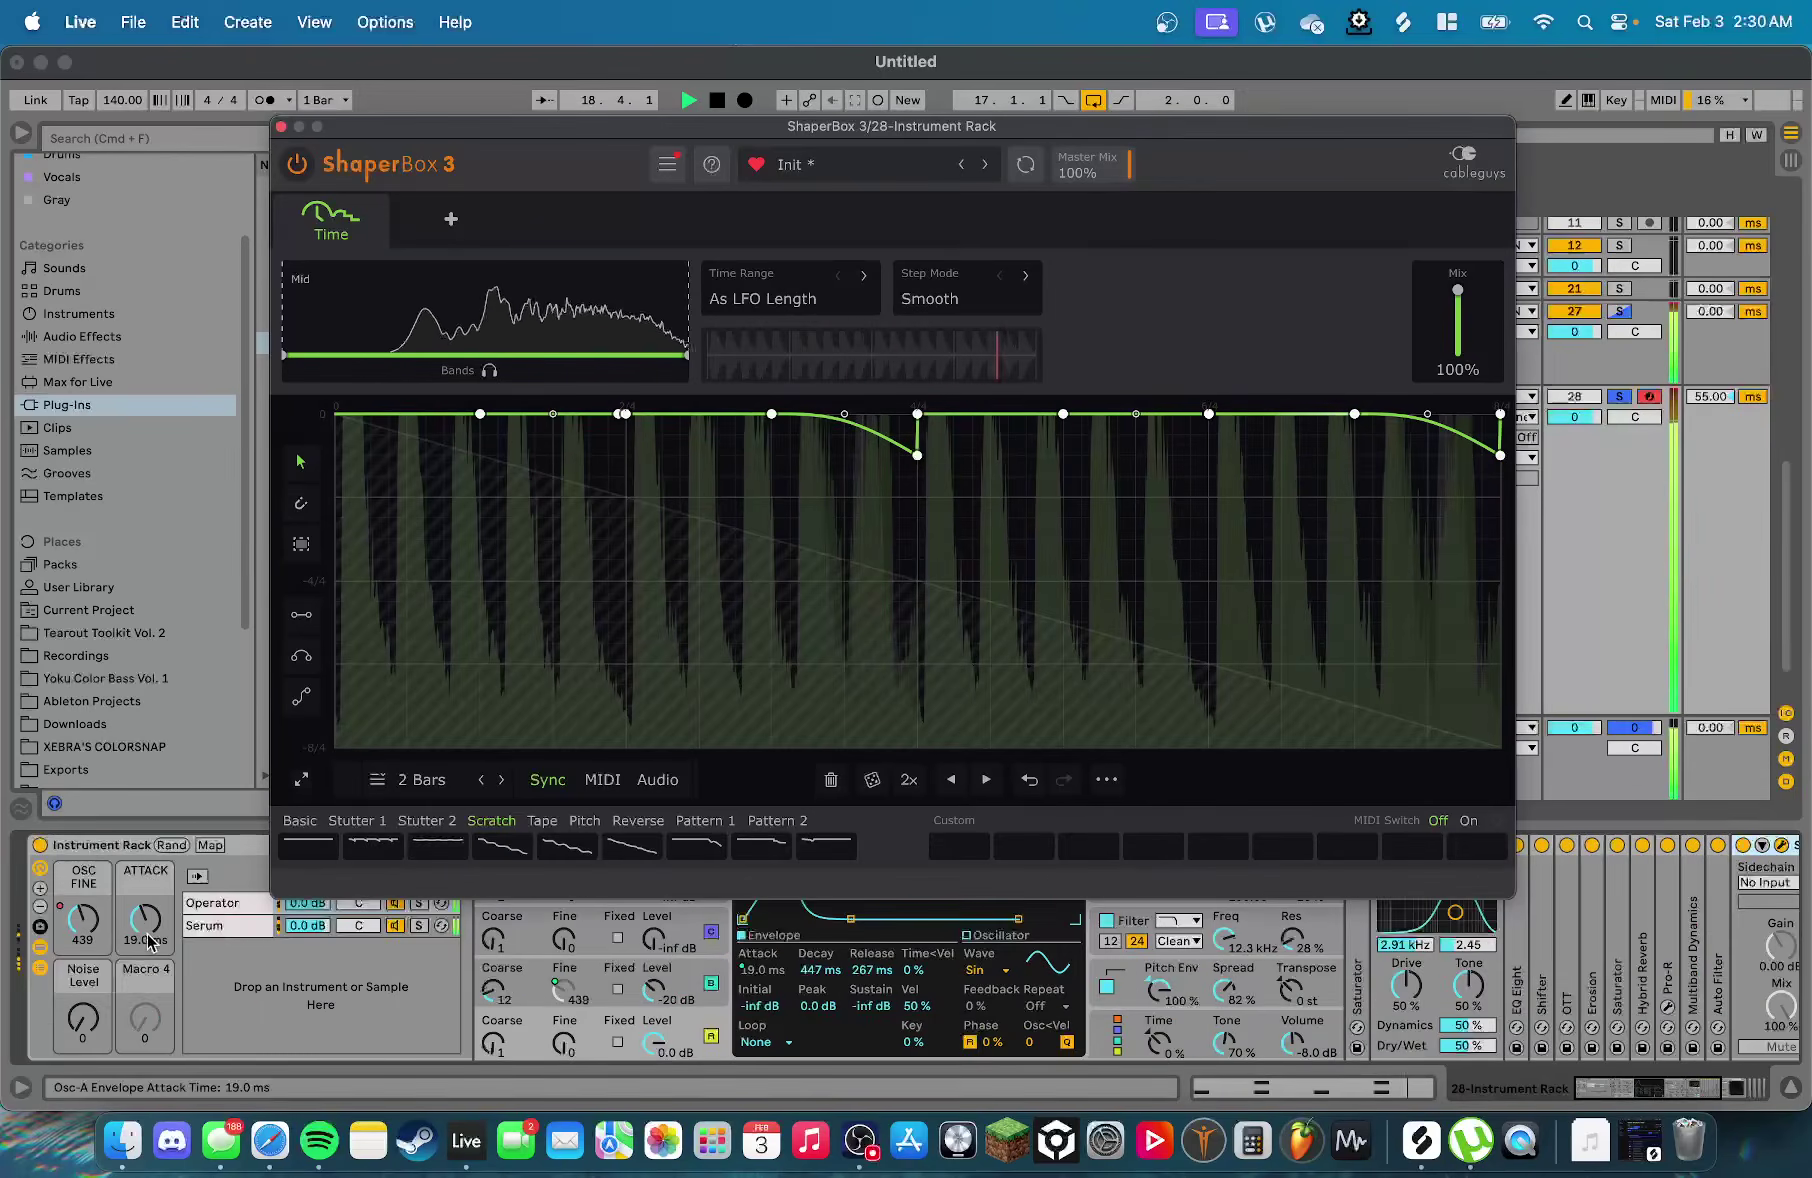
{"action": "right_click", "coordinate": [137, 922]}
{"action": "left_click", "coordinate": [212, 597]}
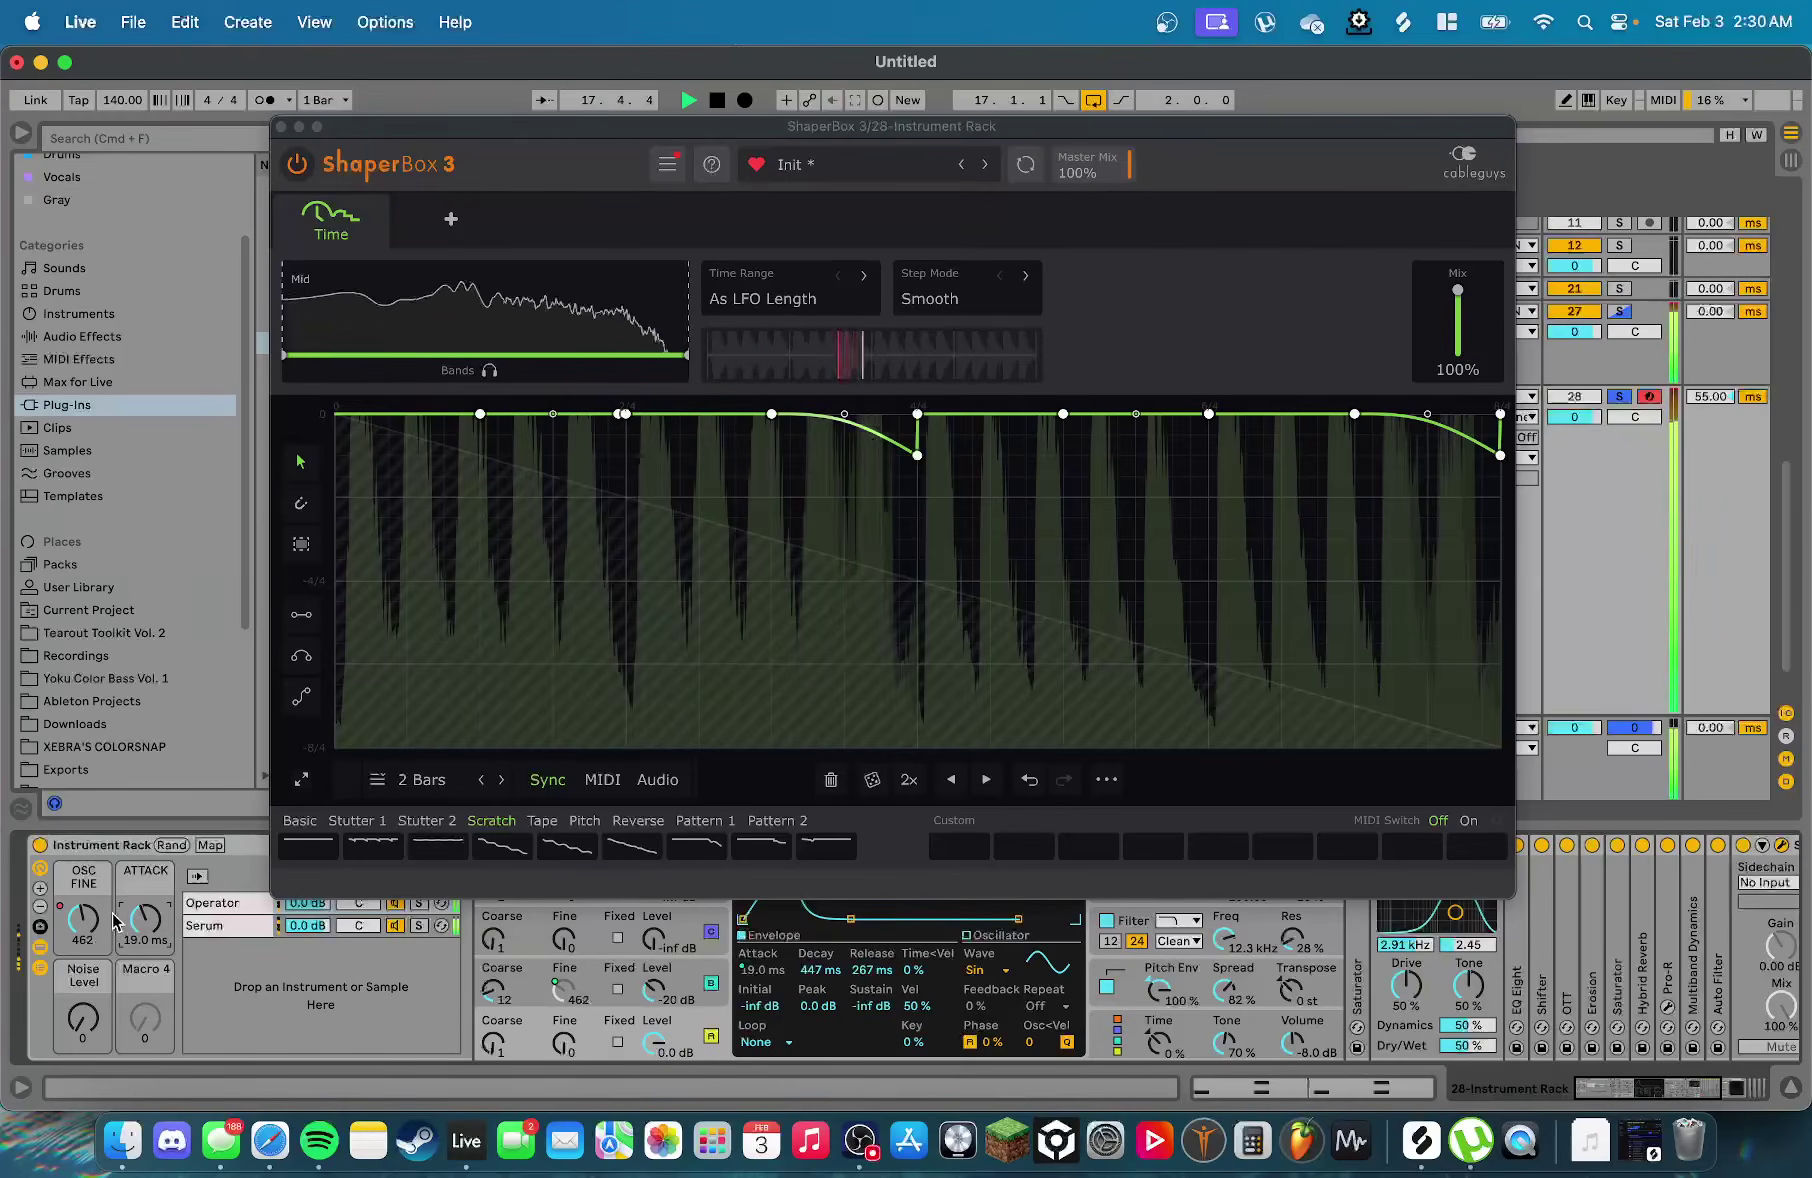
{"action": "right_click", "coordinate": [86, 918]}
{"action": "left_click", "coordinate": [157, 595]}
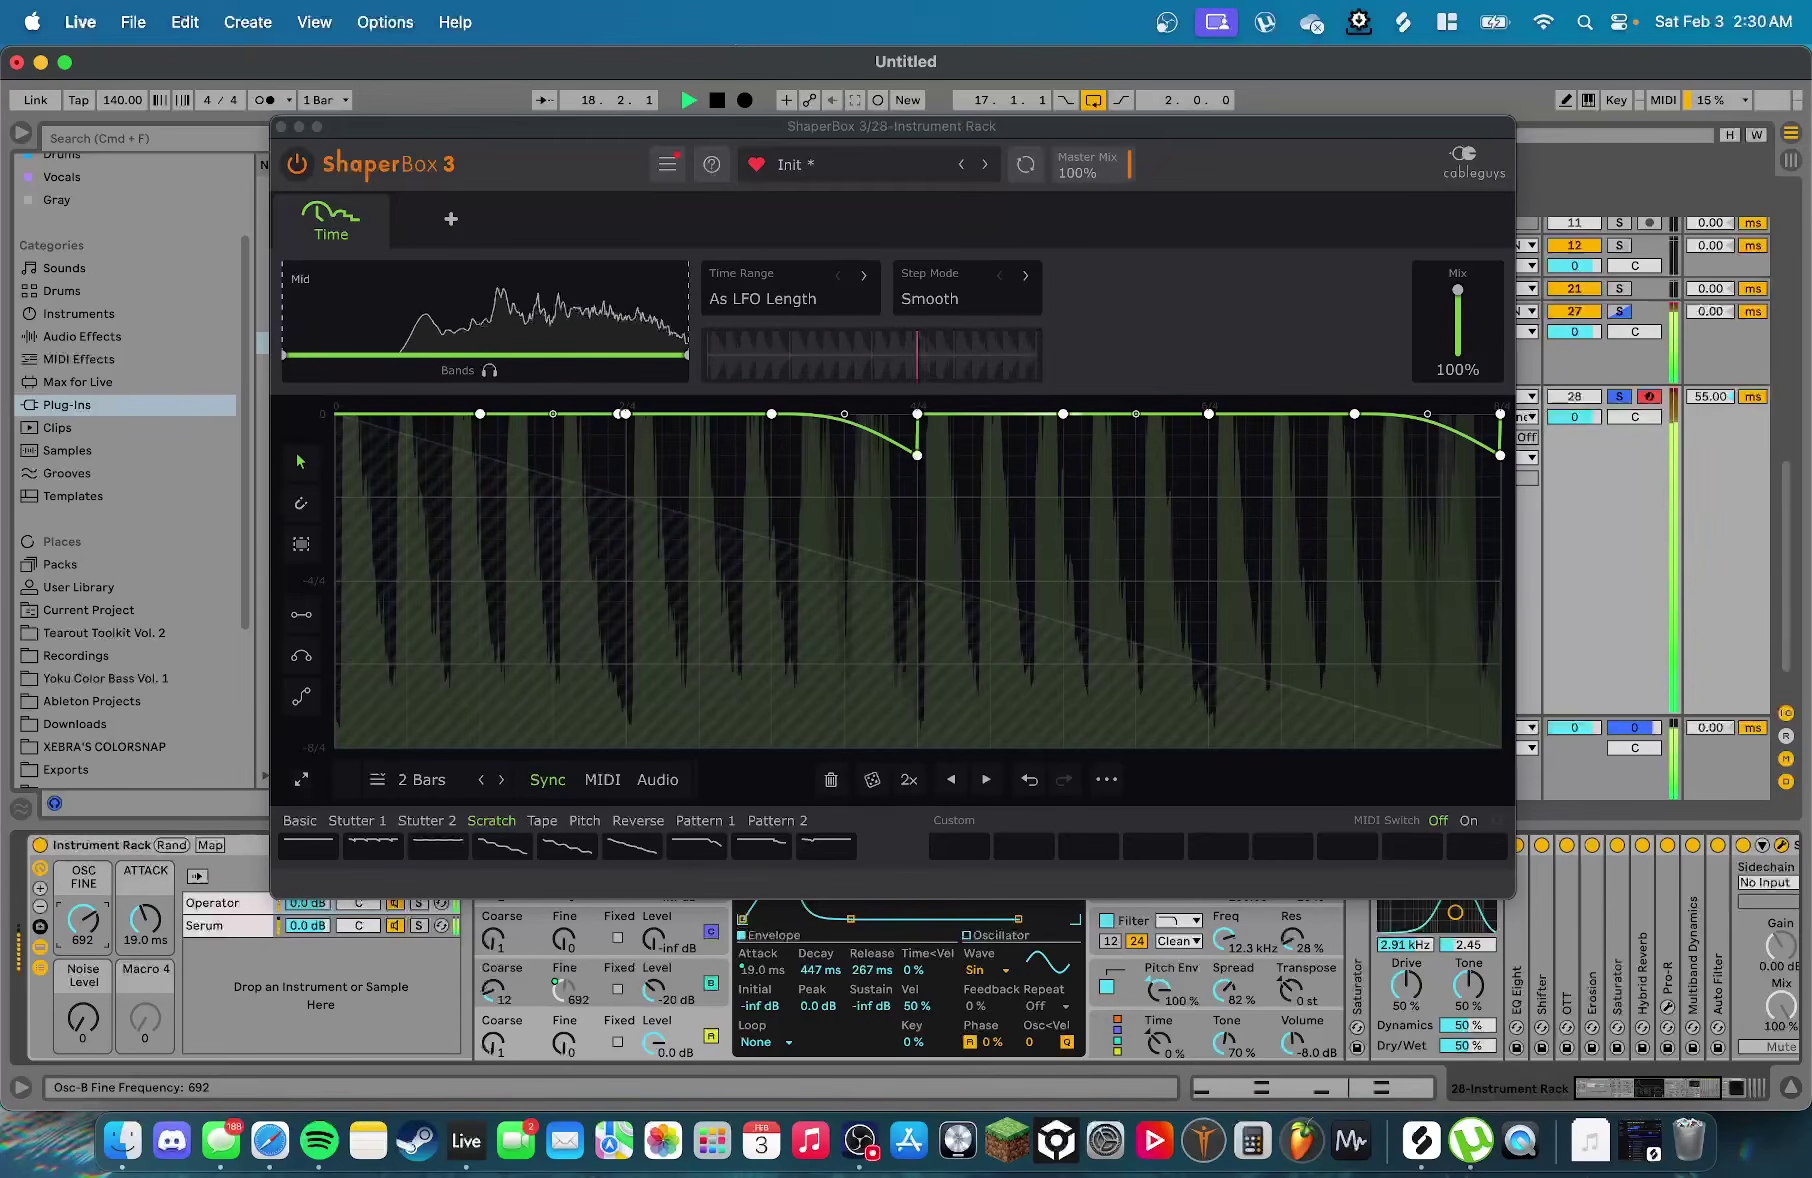
{"action": "mouse_move", "coordinate": [83, 919]}
{"action": "left_mouse_down"}
{"action": "mouse_move", "coordinate": [83, 894]}
{"action": "mouse_move", "coordinate": [83, 930]}
{"action": "left_mouse_up"}
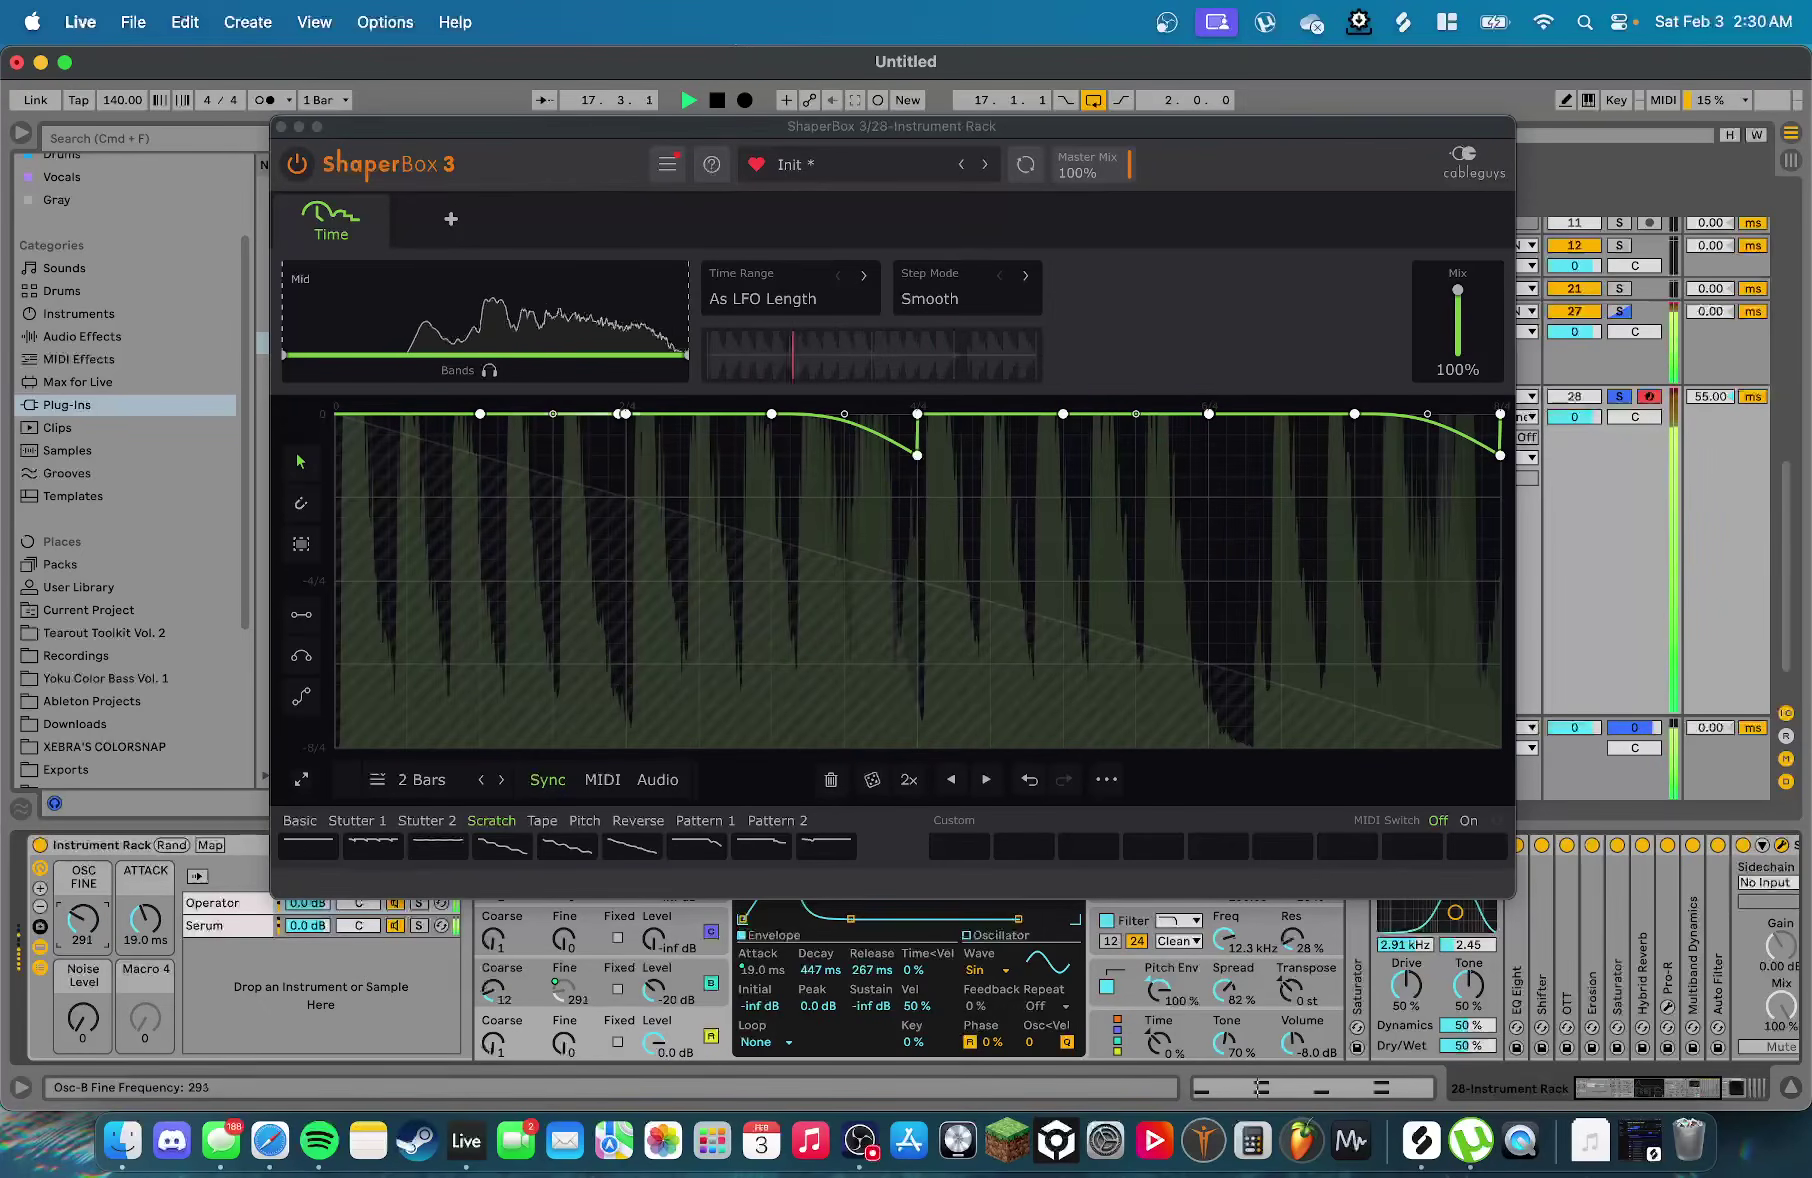
{"action": "key", "text": "space"}
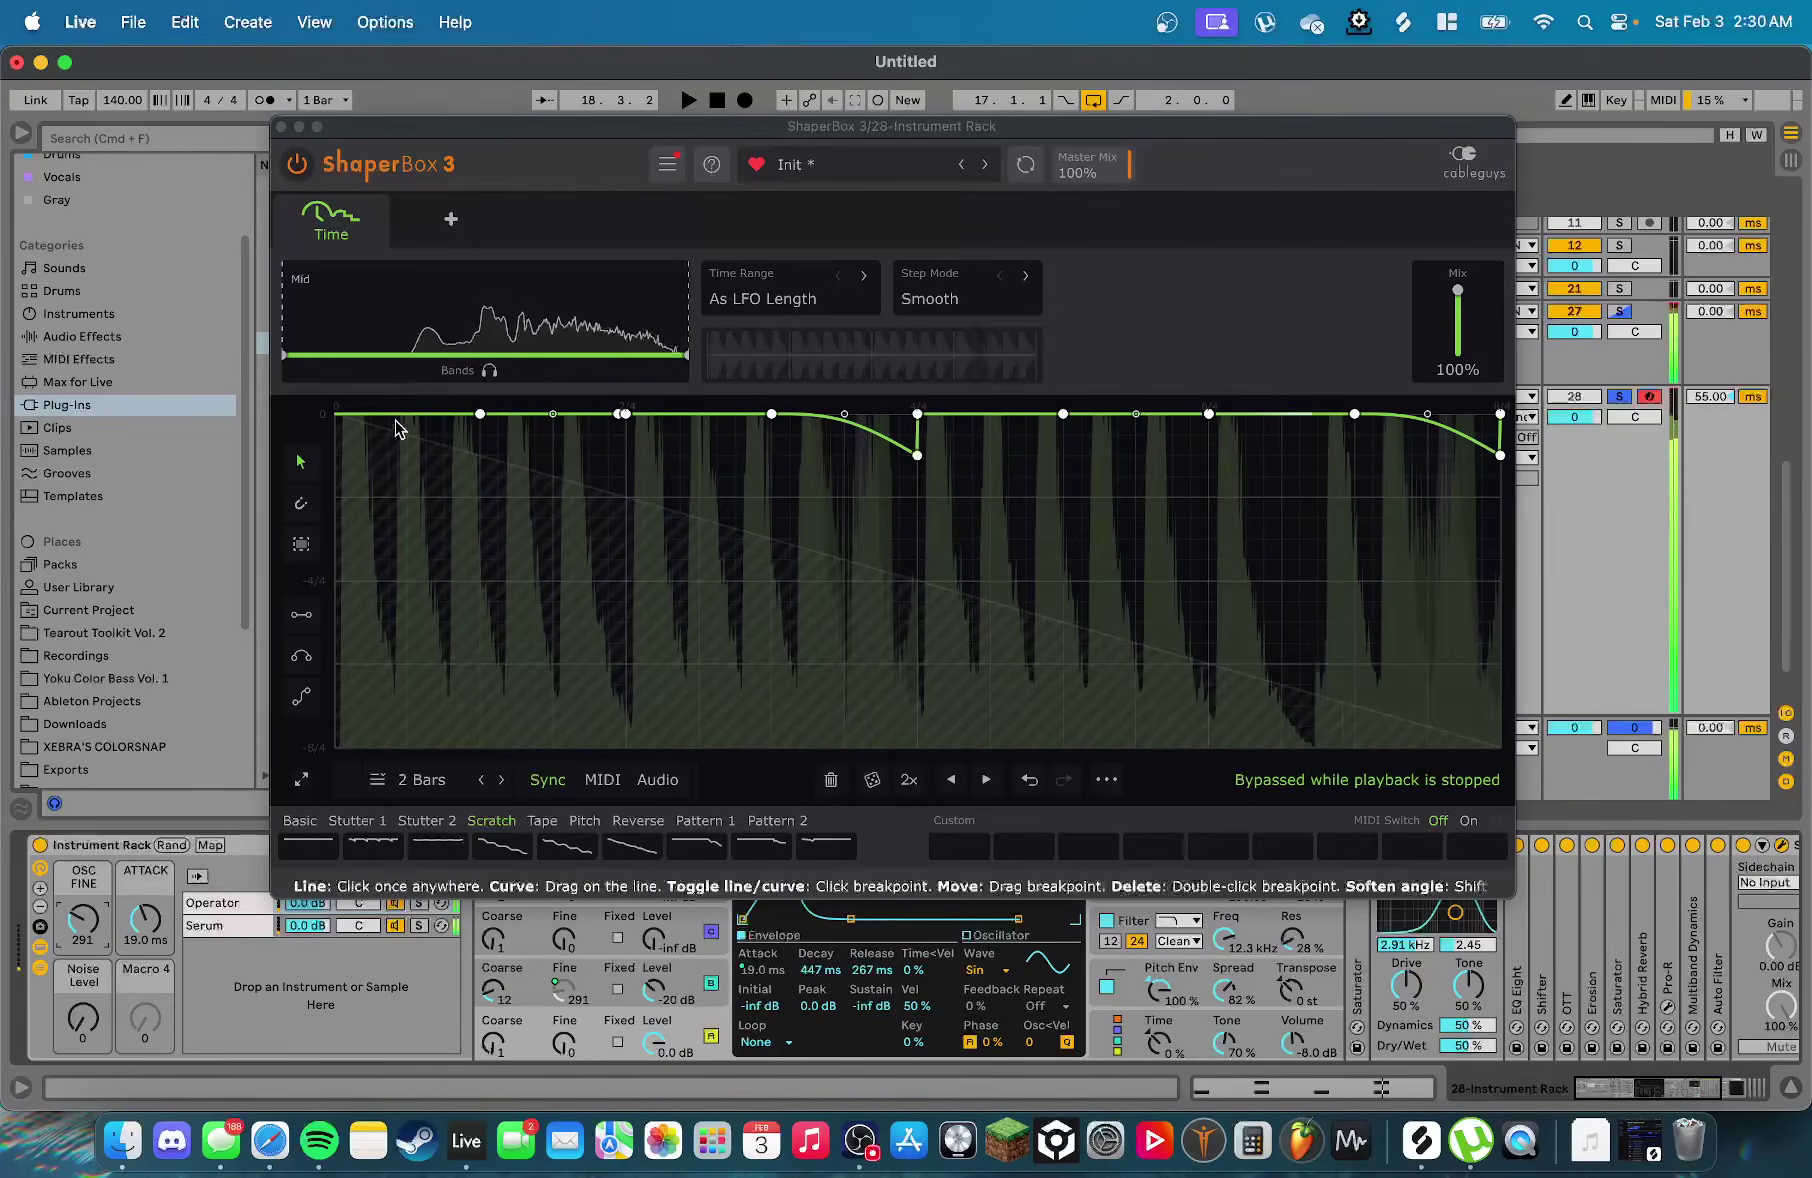
Replace the Time shaper's curve with the fifth Tape waveform and play the loop with it
{"action": "left_click", "coordinate": [542, 820]}
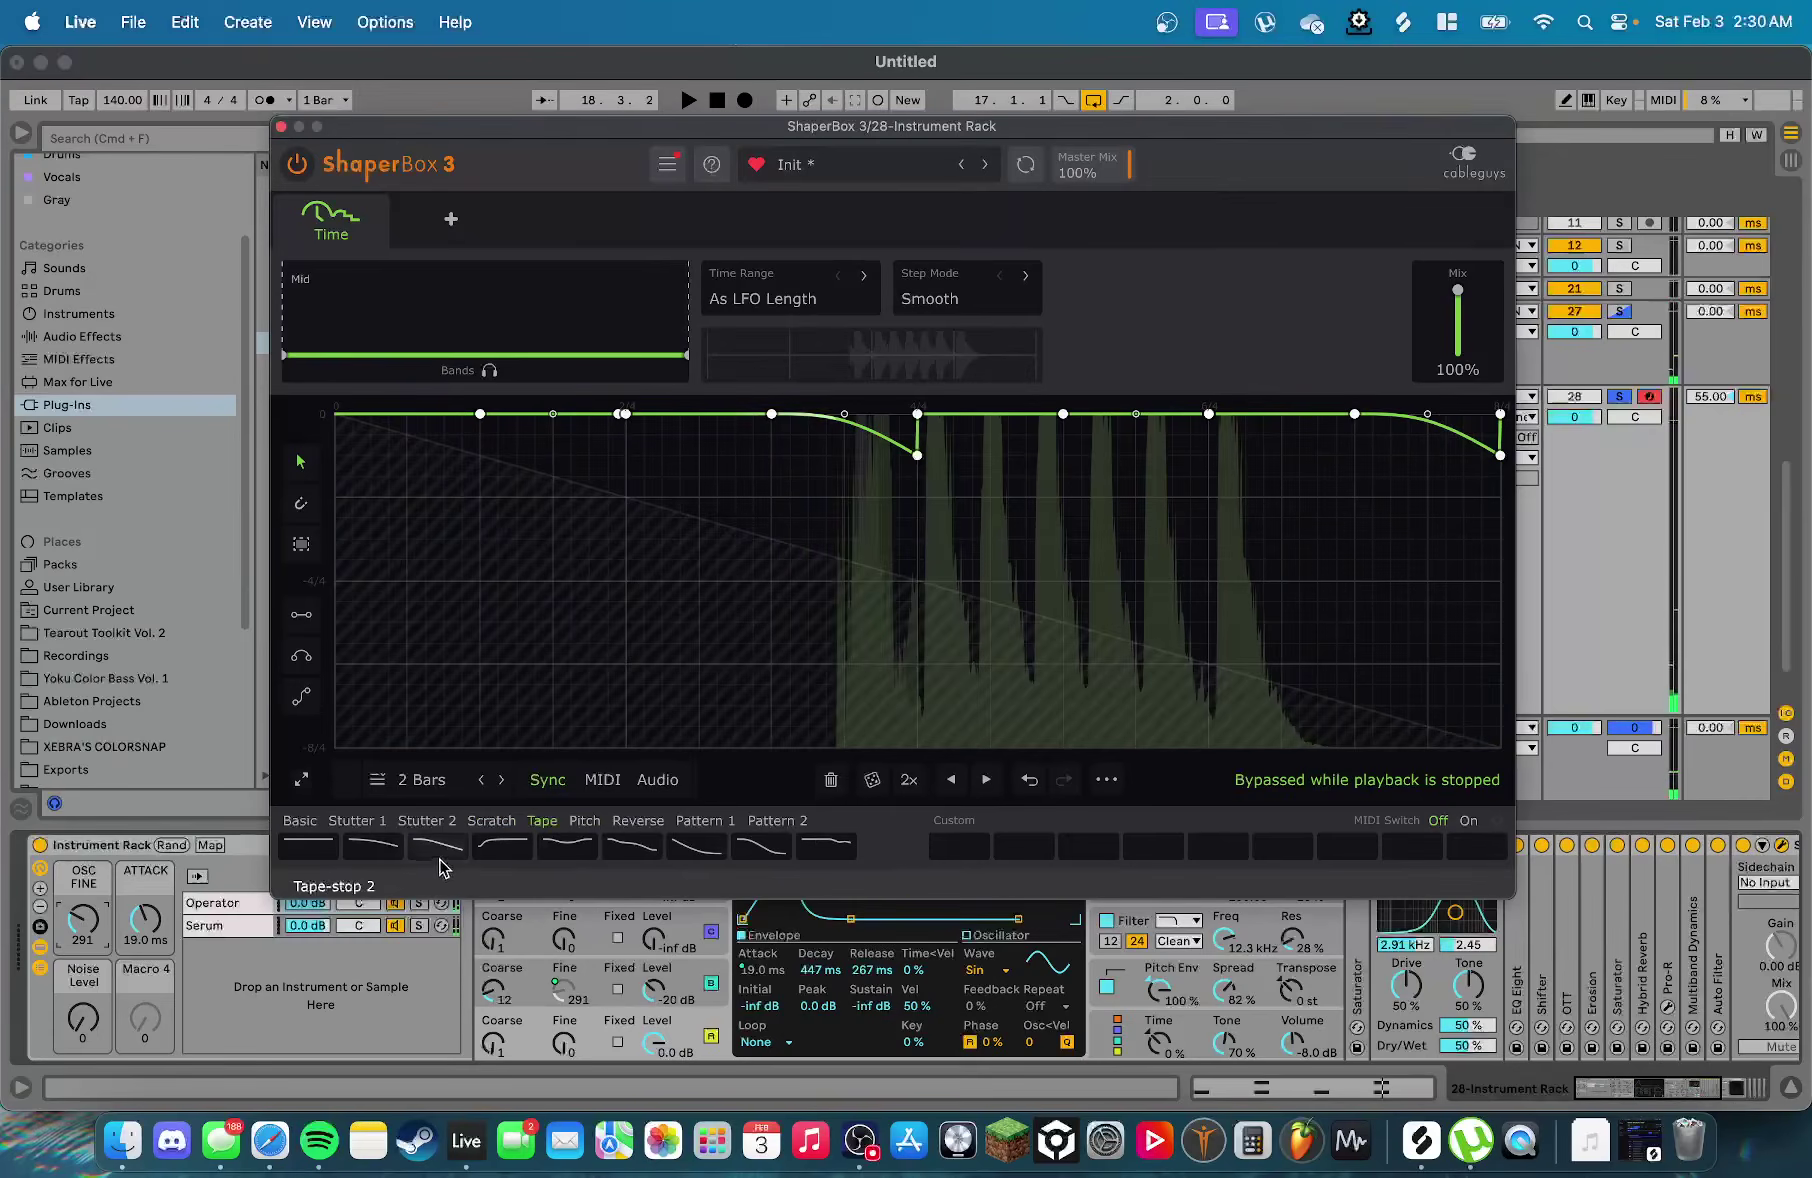
{"action": "left_click", "coordinate": [566, 845]}
{"action": "key", "text": "space"}
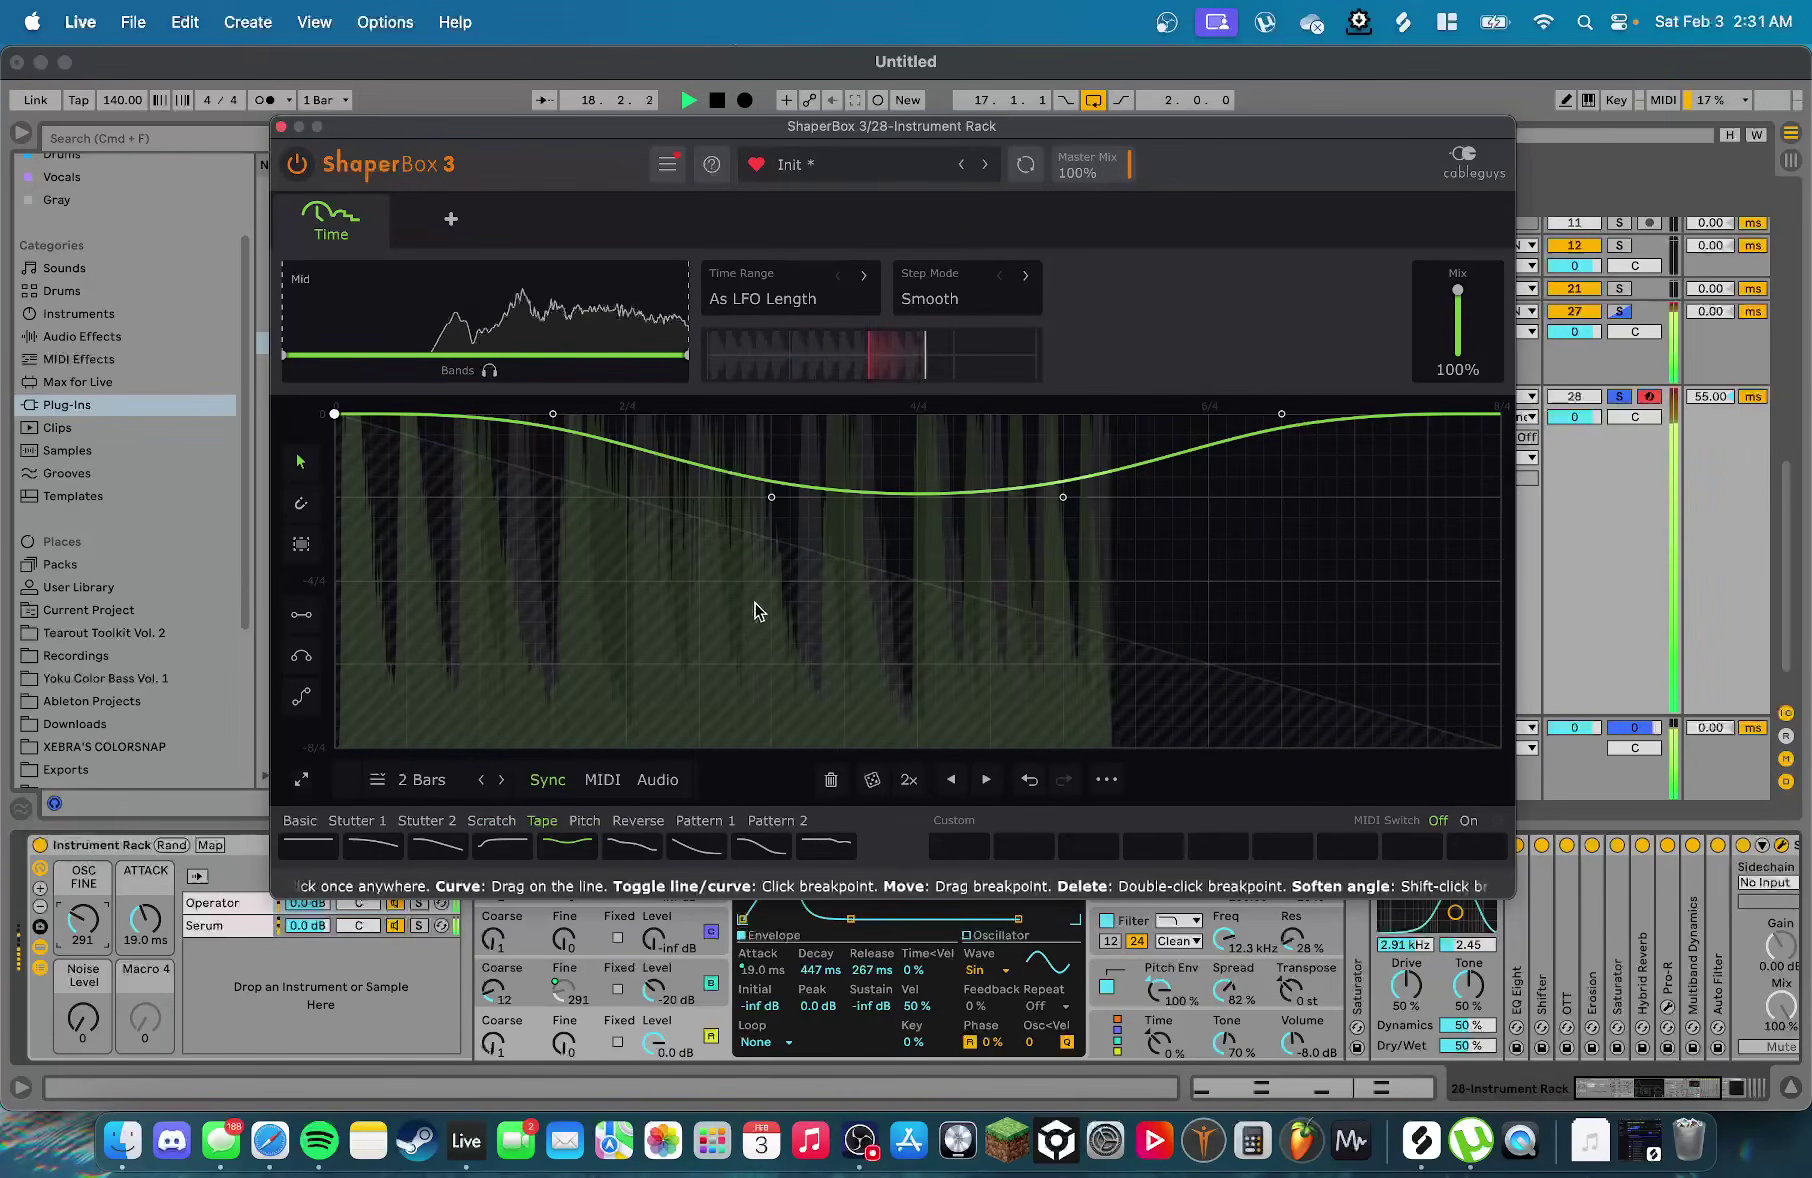
{"action": "key", "text": "space"}
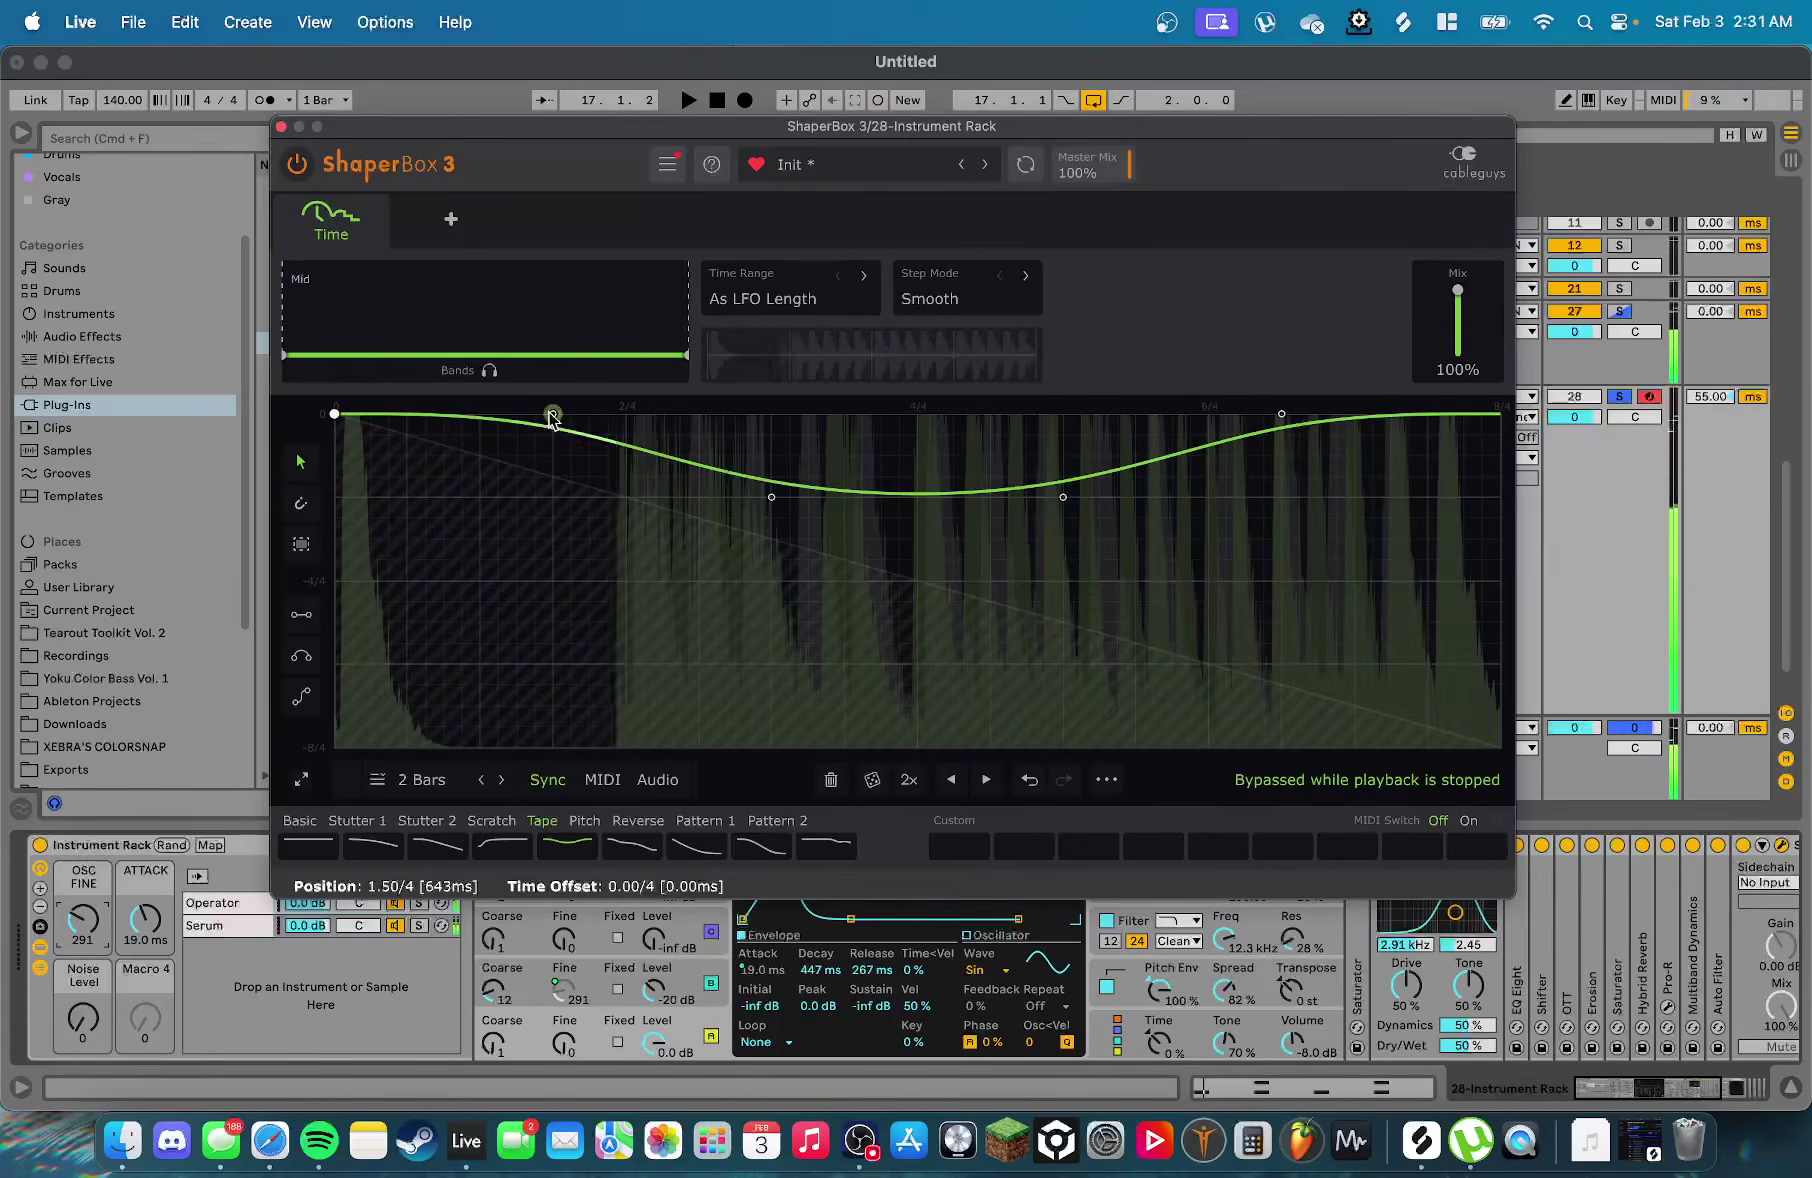
Set the Time shaper's Mix to 0% and close the ShaperBox window
{"action": "left_click_drag", "start_coordinate": [1458, 290], "coordinate": [1458, 351]}
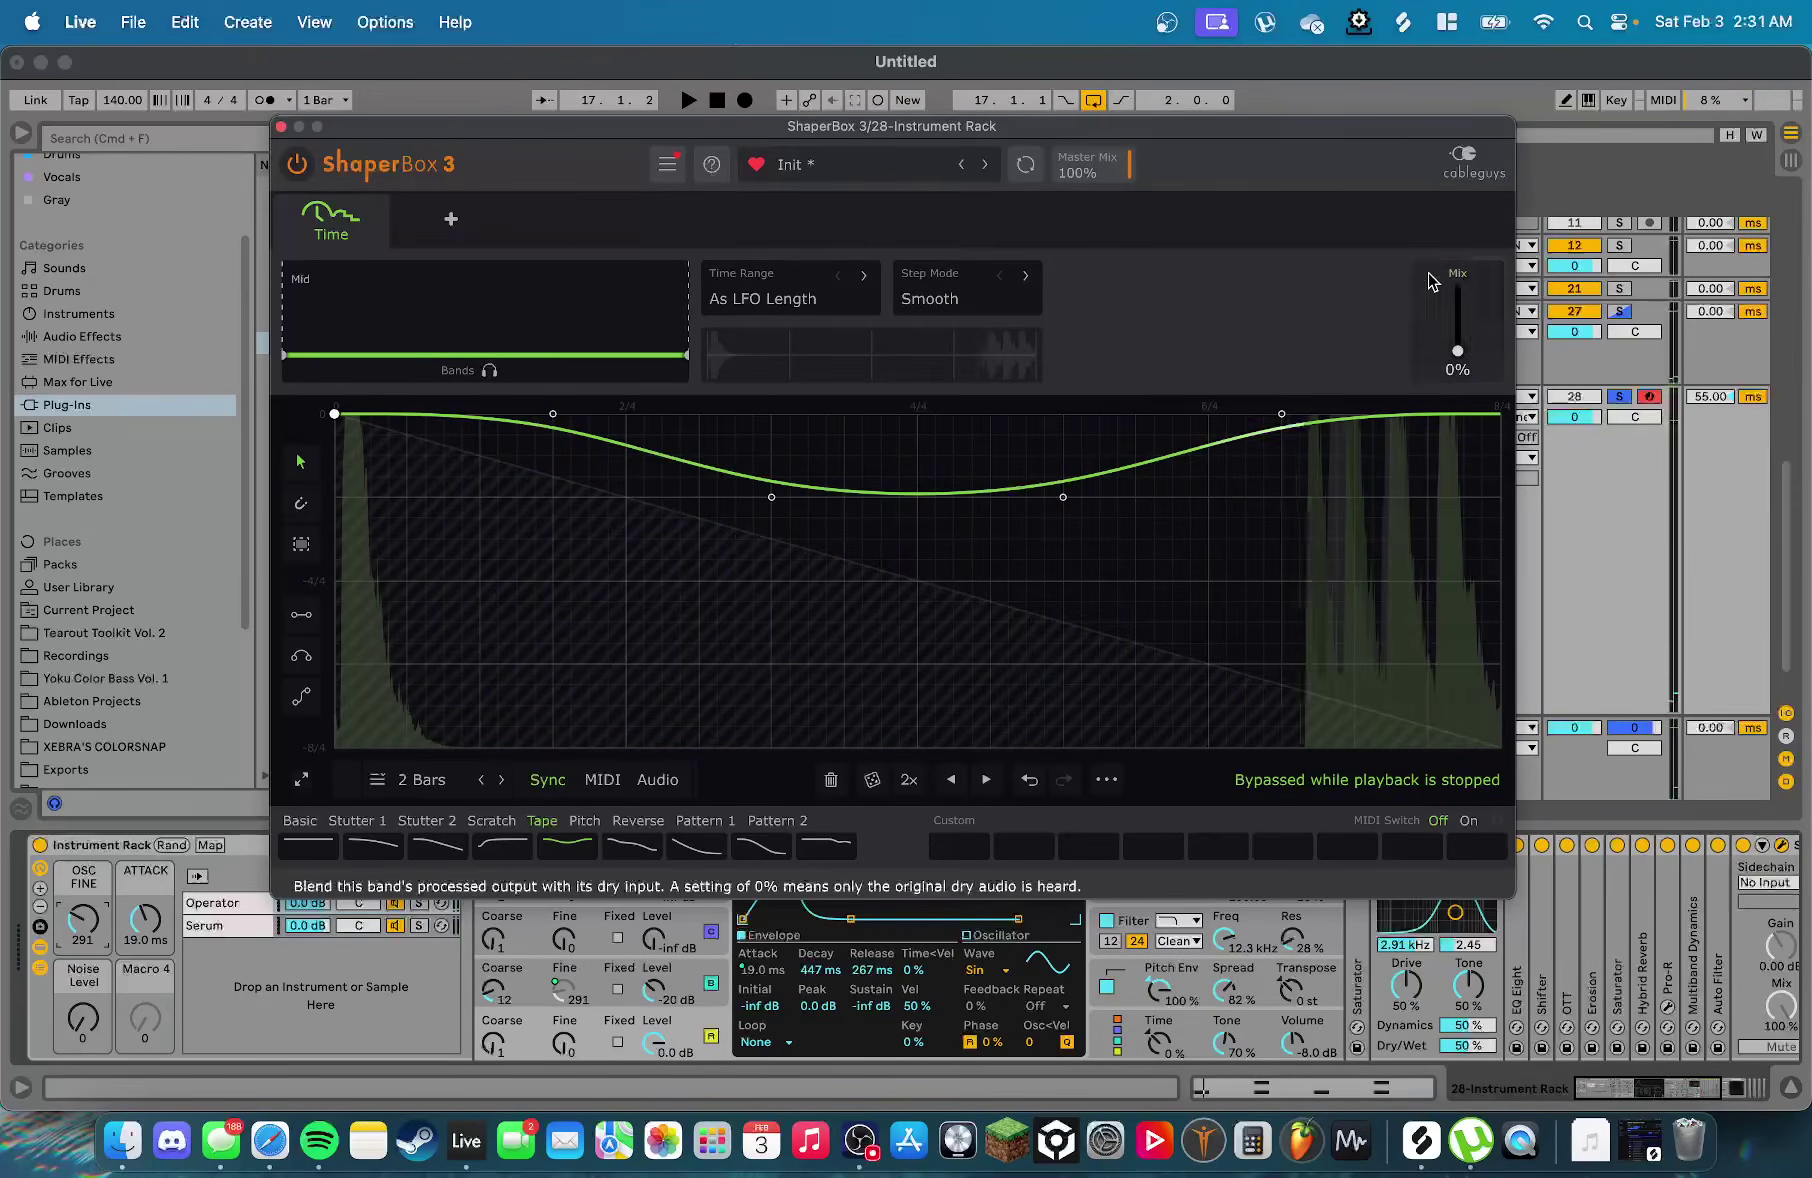
{"action": "left_click_drag", "start_coordinate": [1324, 126], "coordinate": [940, 210]}
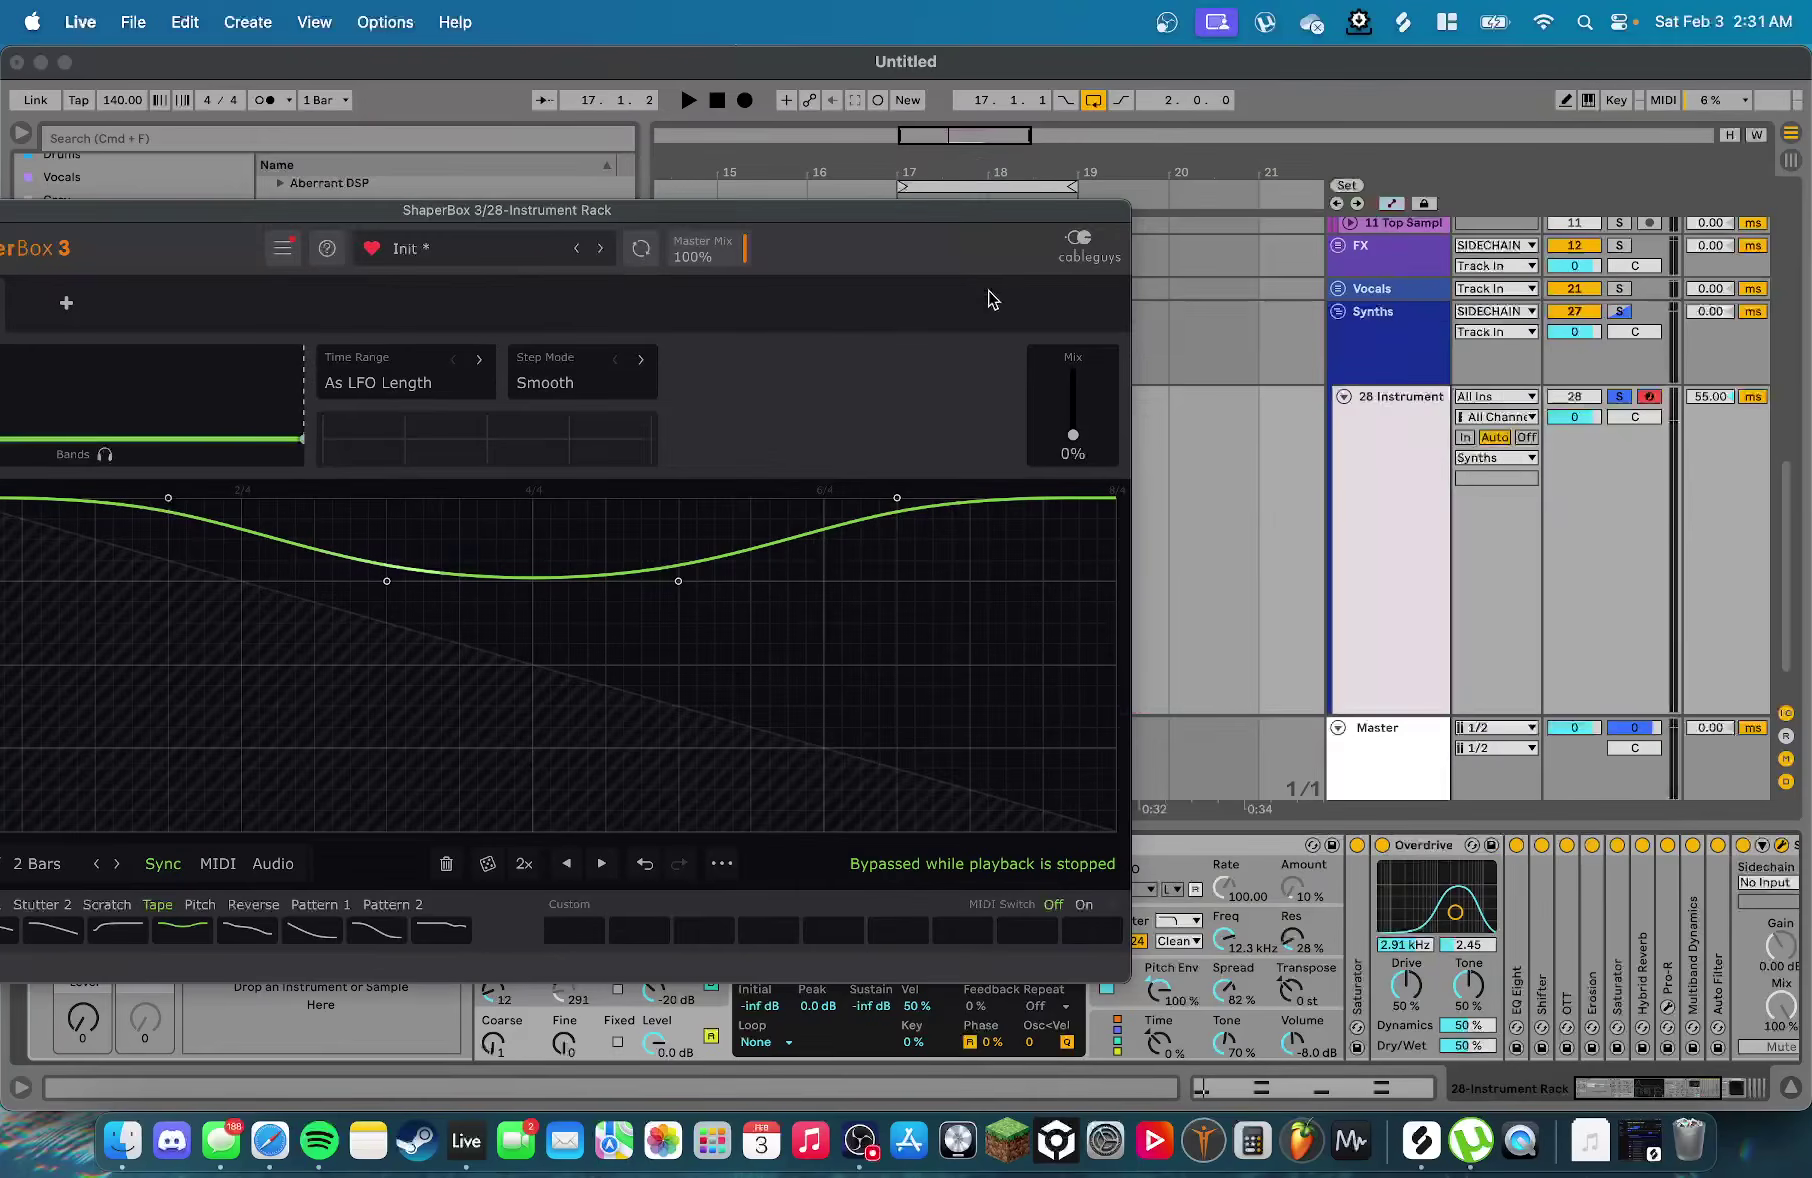
{"action": "left_click", "coordinate": [818, 192]}
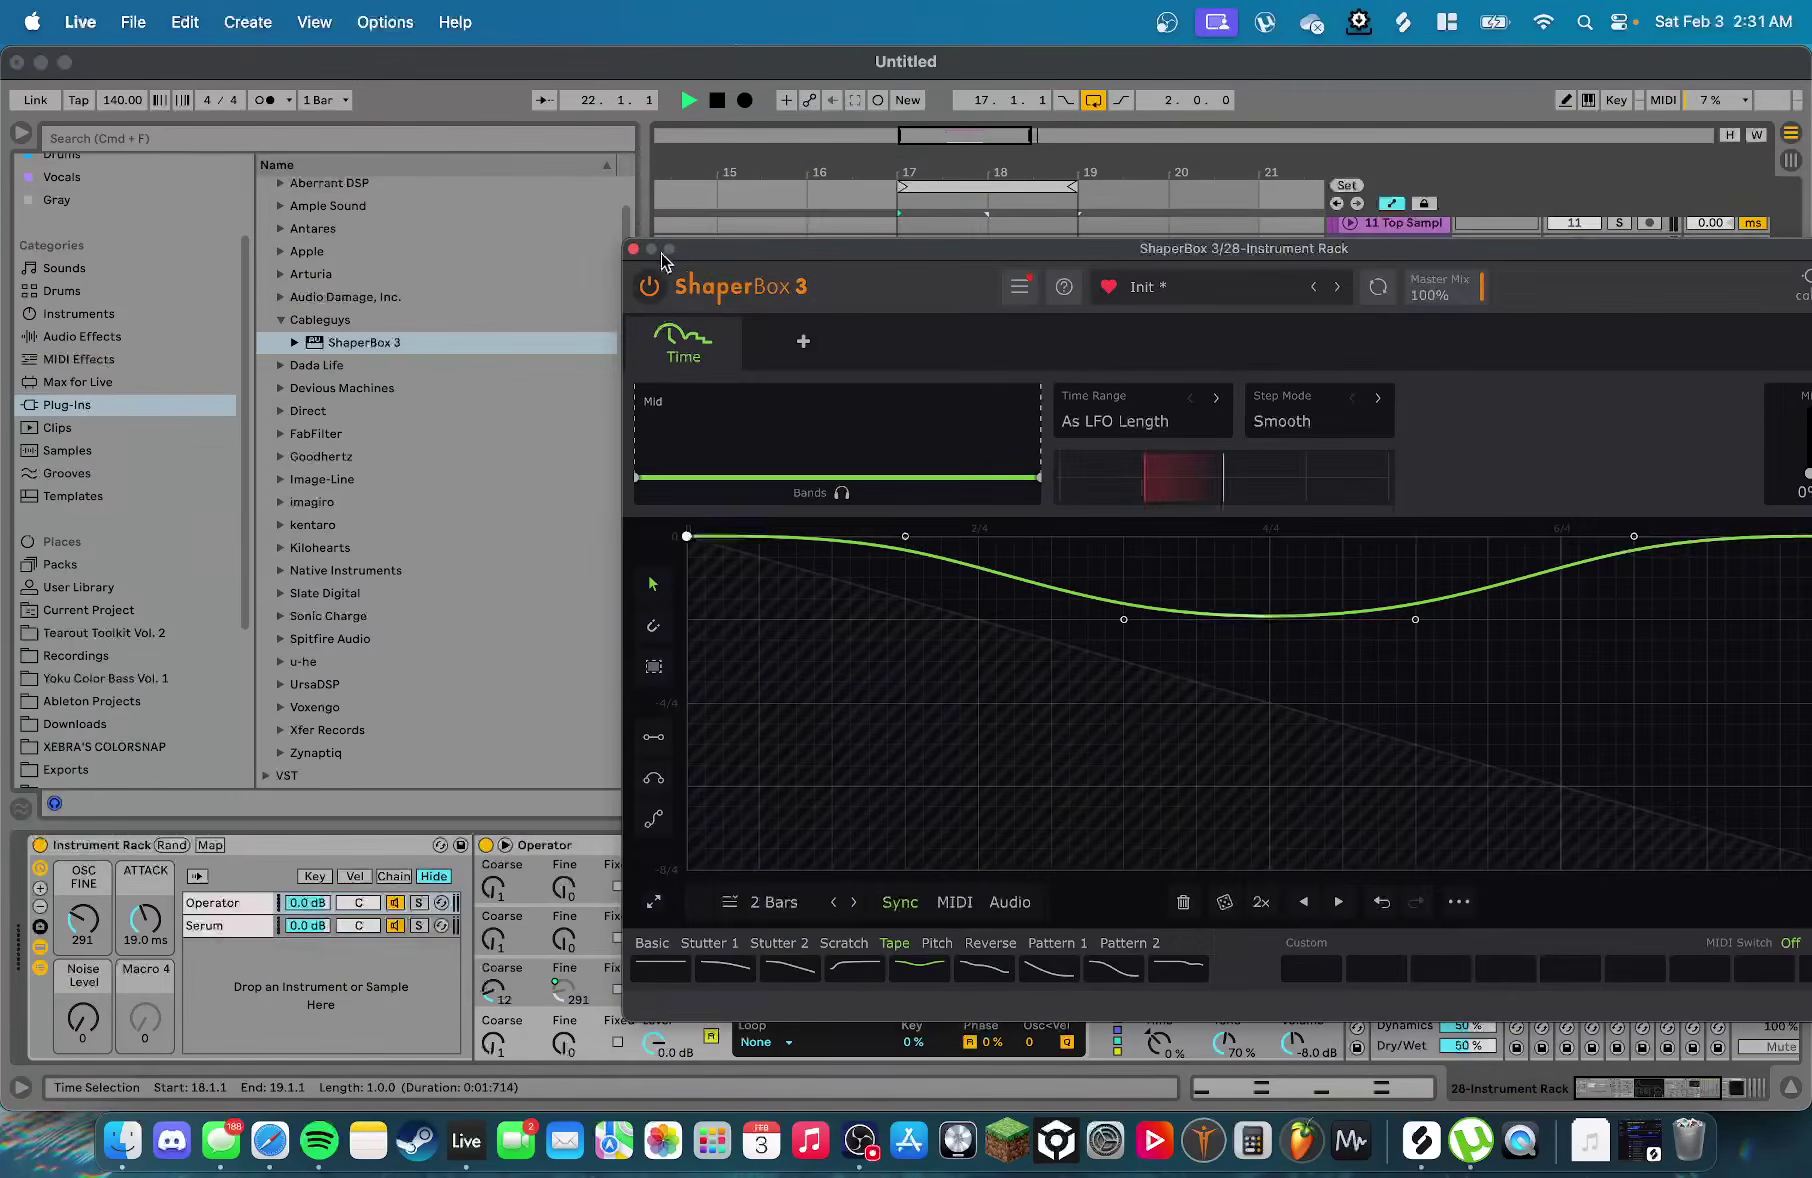
{"action": "key", "text": "super+alt+p"}
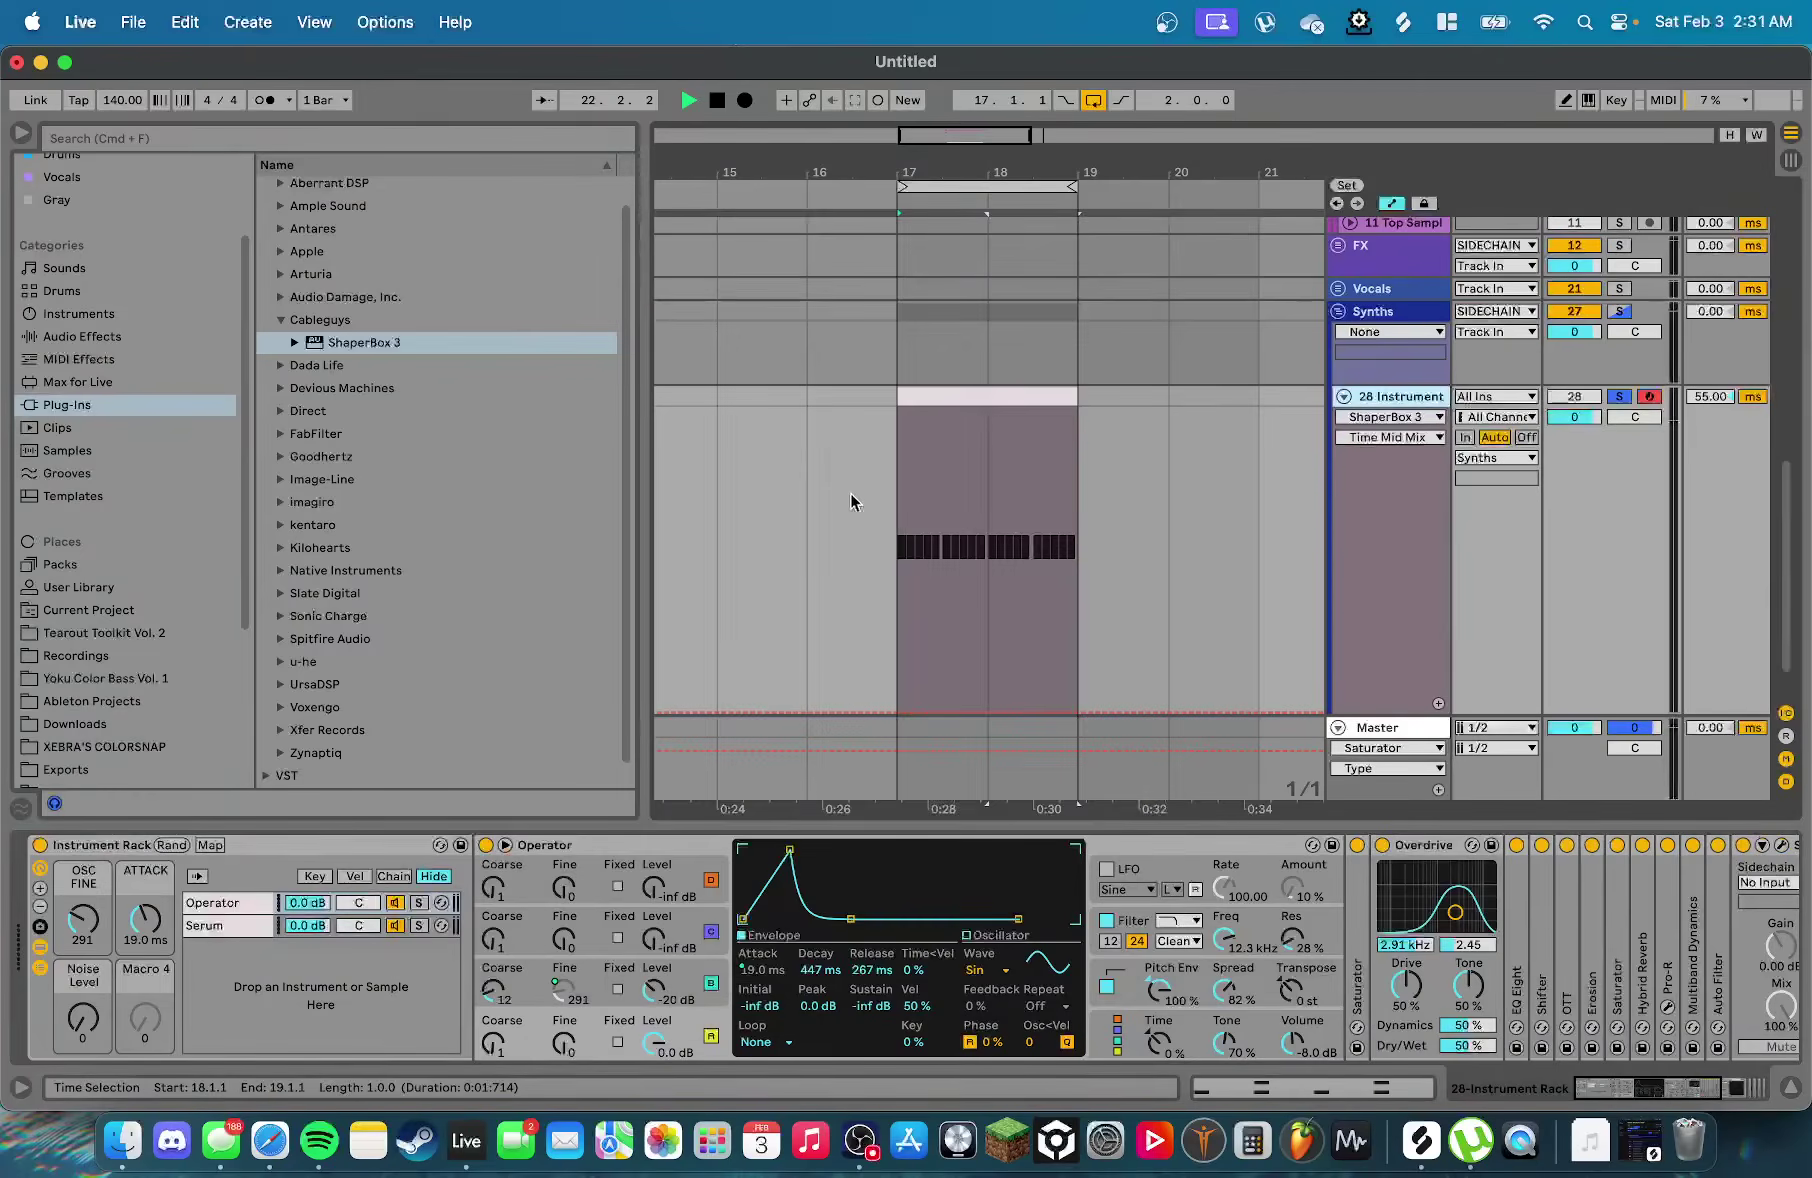
Draw Time Mid Mix automation on the instrument track that rises to maximum from 18.3 to bar 19 and is zero elsewhere
{"action": "key", "text": "b"}
{"action": "scroll", "coordinate": [922, 515], "scroll_direction": "up", "scroll_amount": 3}
{"action": "left_click", "coordinate": [864, 520]}
{"action": "key", "text": "space"}
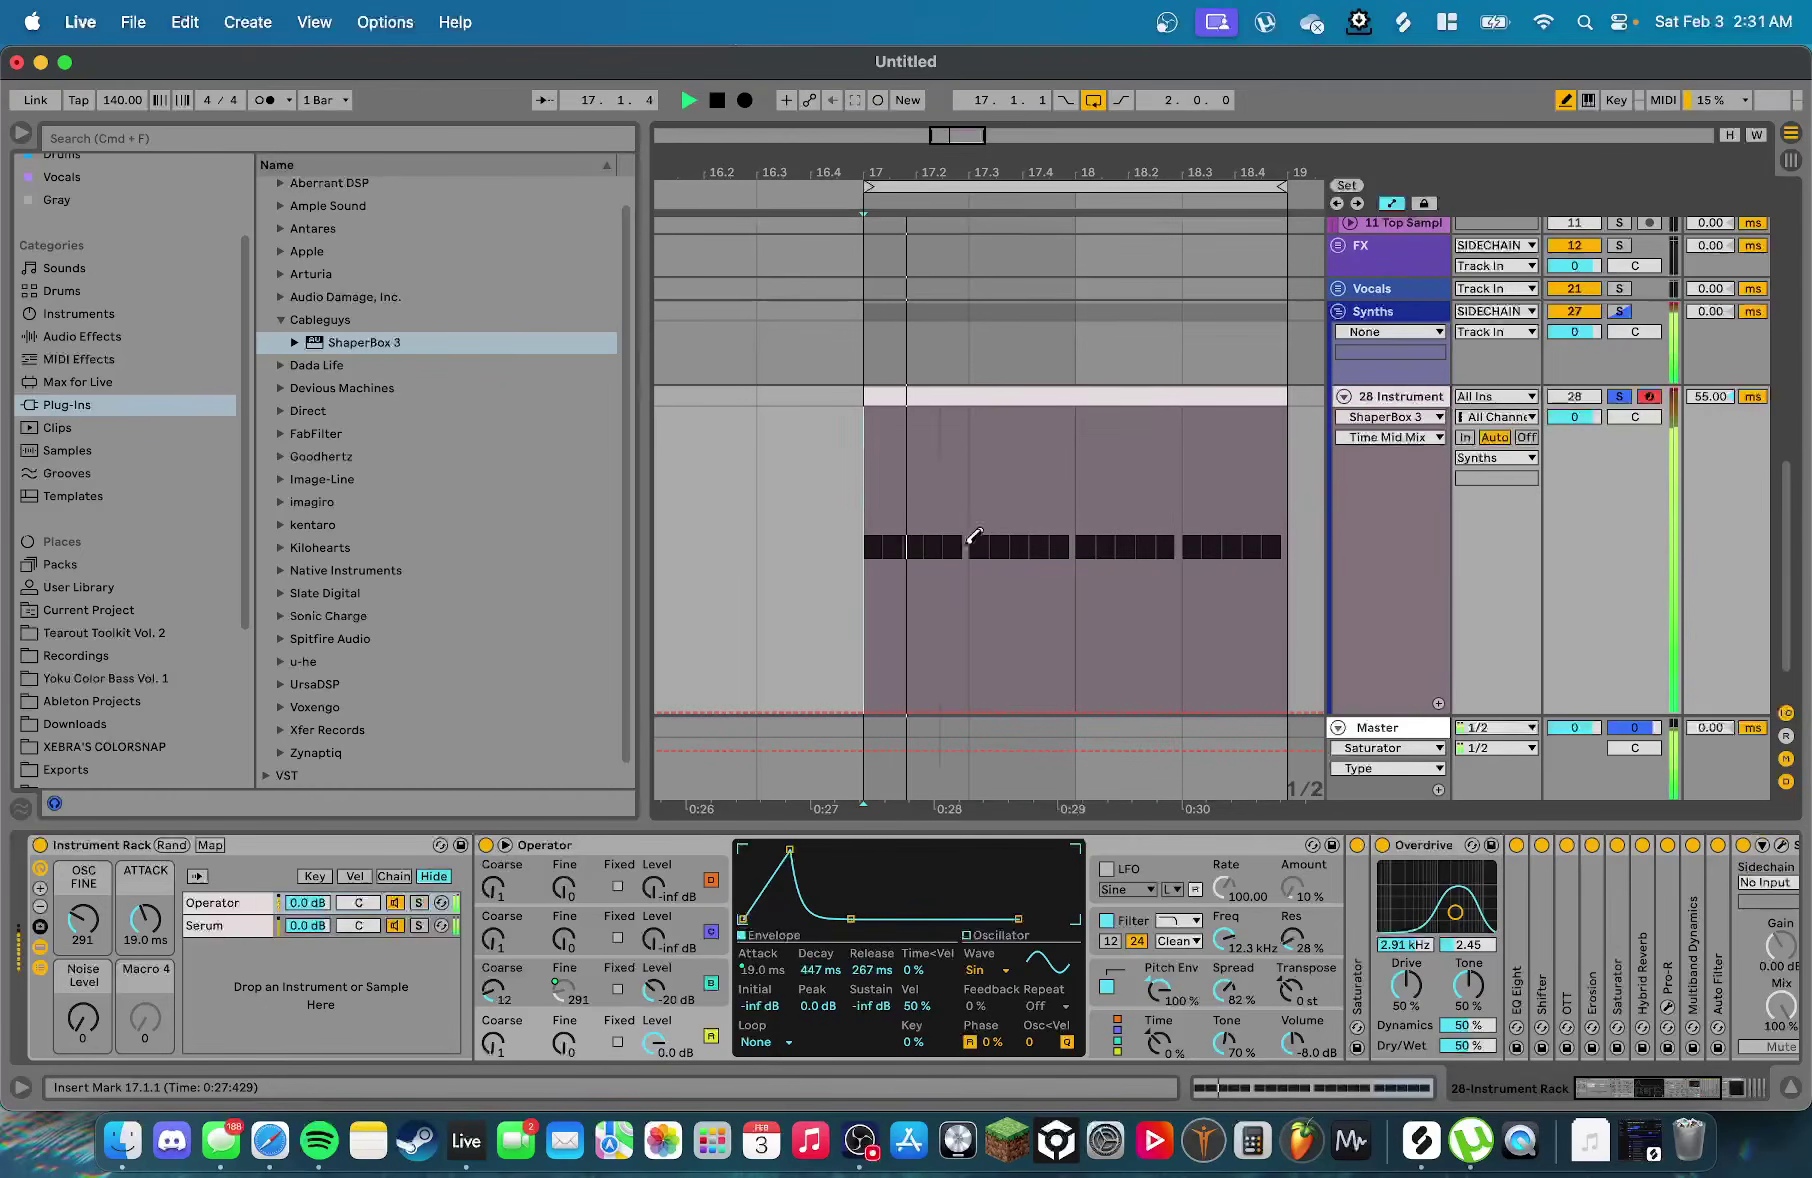
{"action": "scroll", "coordinate": [1212, 668], "scroll_direction": "up", "scroll_amount": 2}
{"action": "scroll", "coordinate": [1212, 668], "scroll_direction": "down", "scroll_amount": 3}
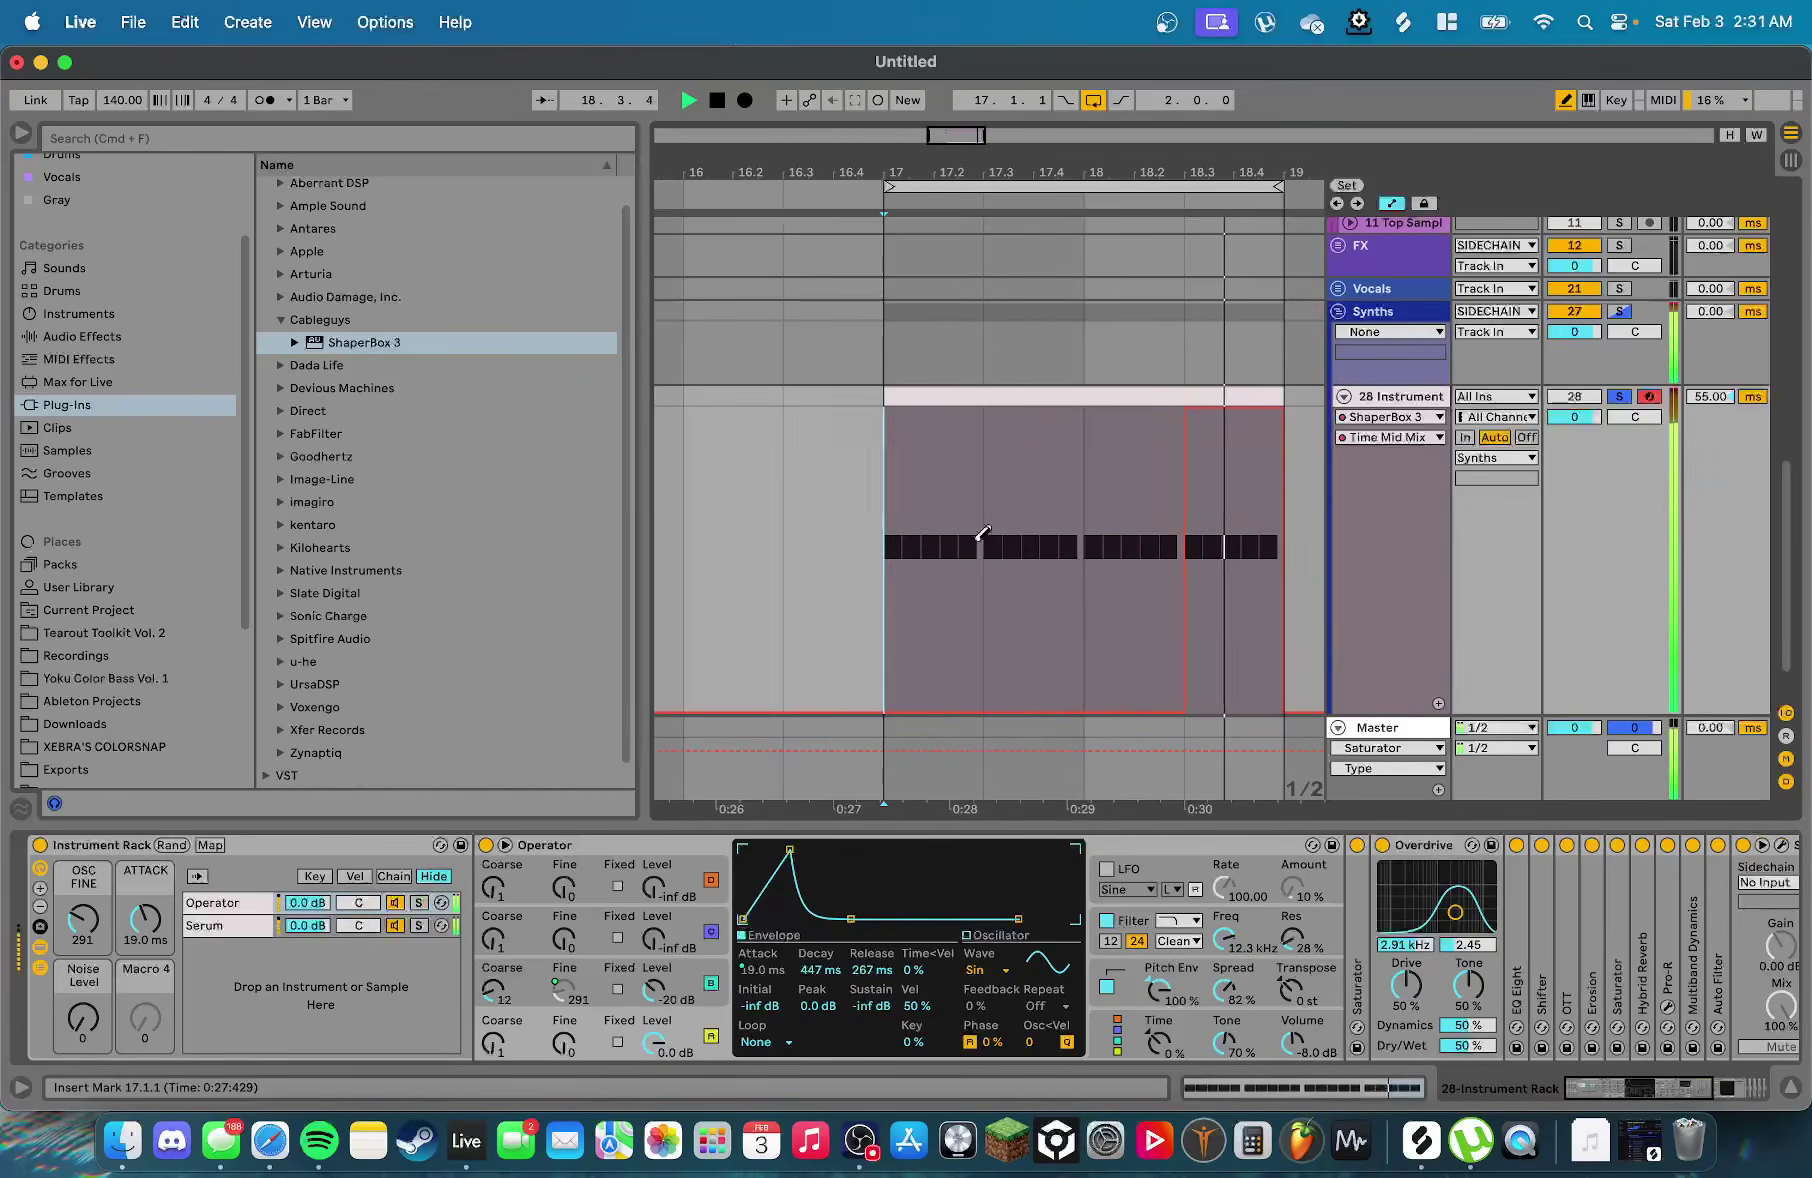
Stop playback, select the instrument track's range from bar 17 to 19, and hide the automation lanes
{"action": "key", "text": "space"}
{"action": "left_click_drag", "start_coordinate": [914, 502], "coordinate": [1255, 512]}
{"action": "key", "text": "a"}
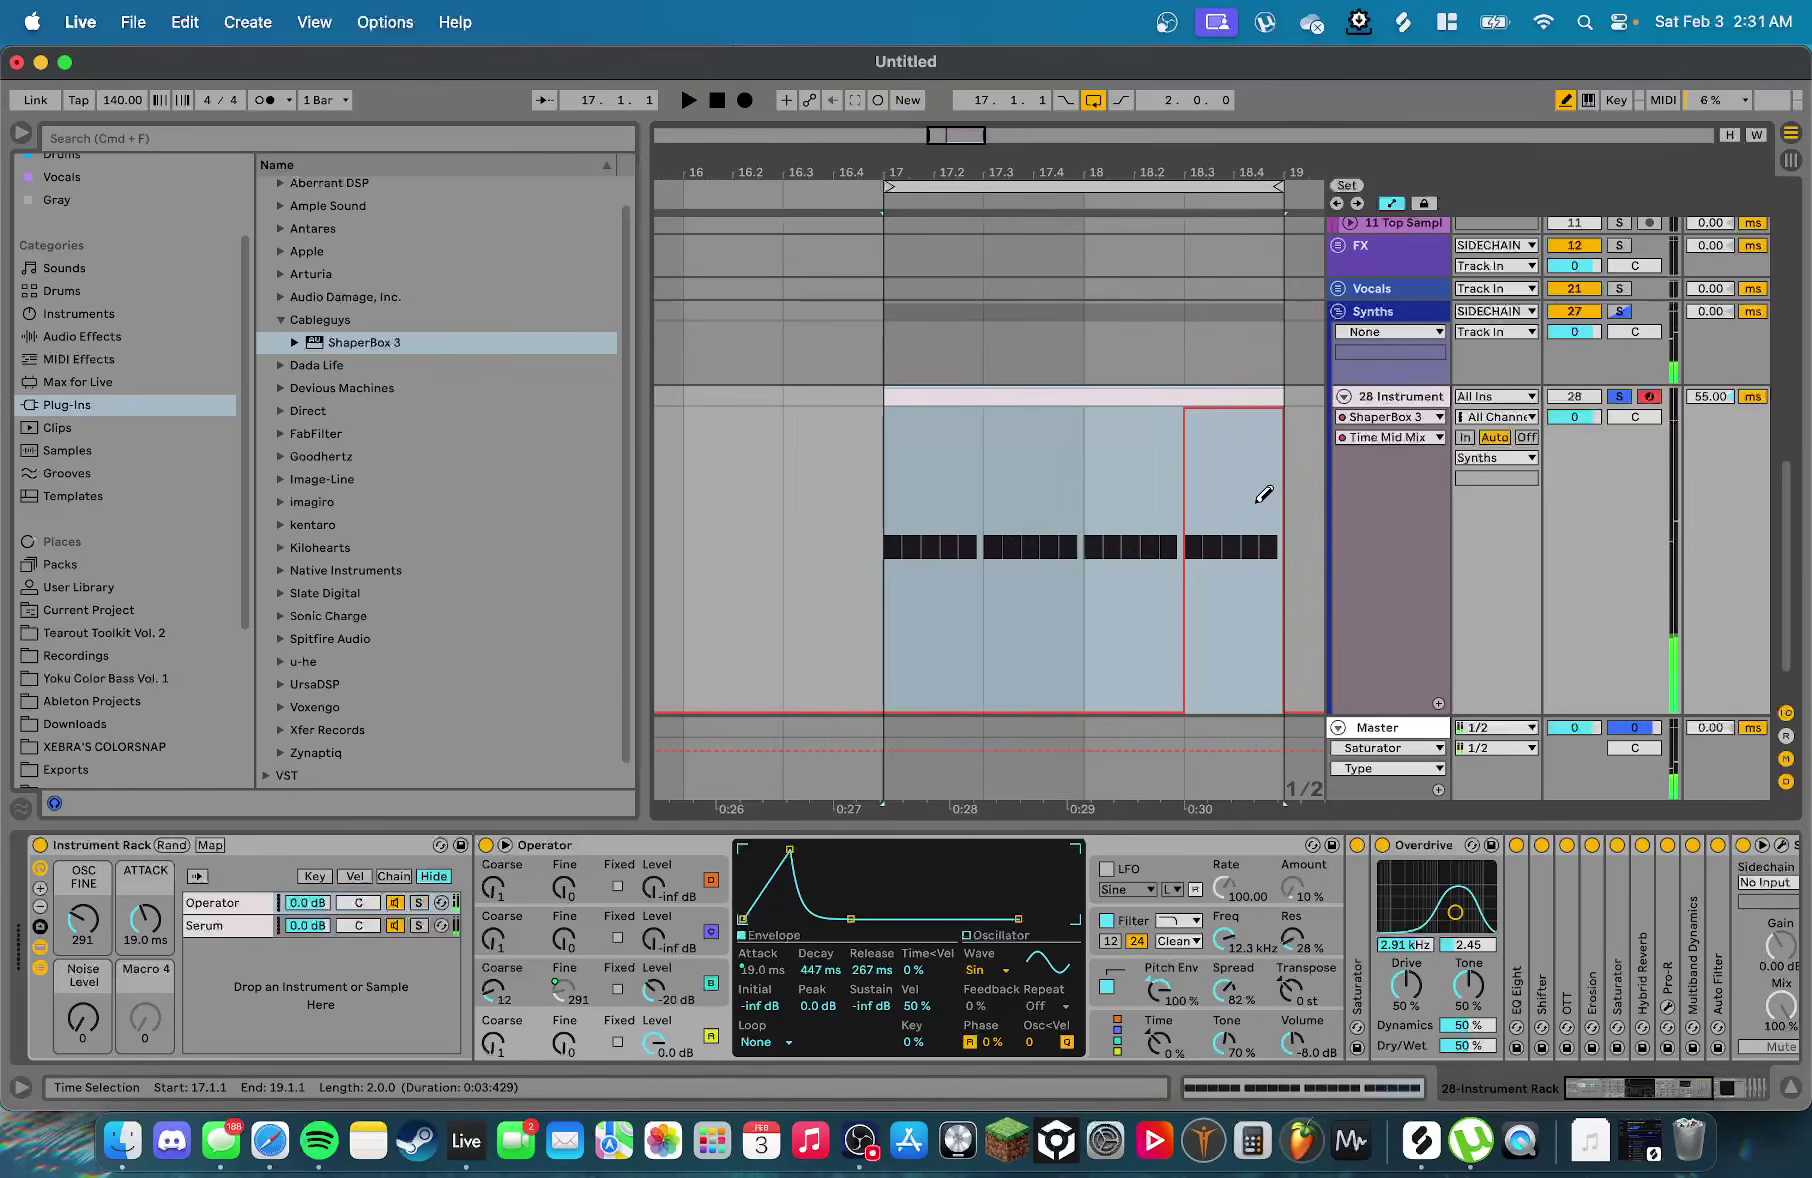
{"action": "key", "text": "a"}
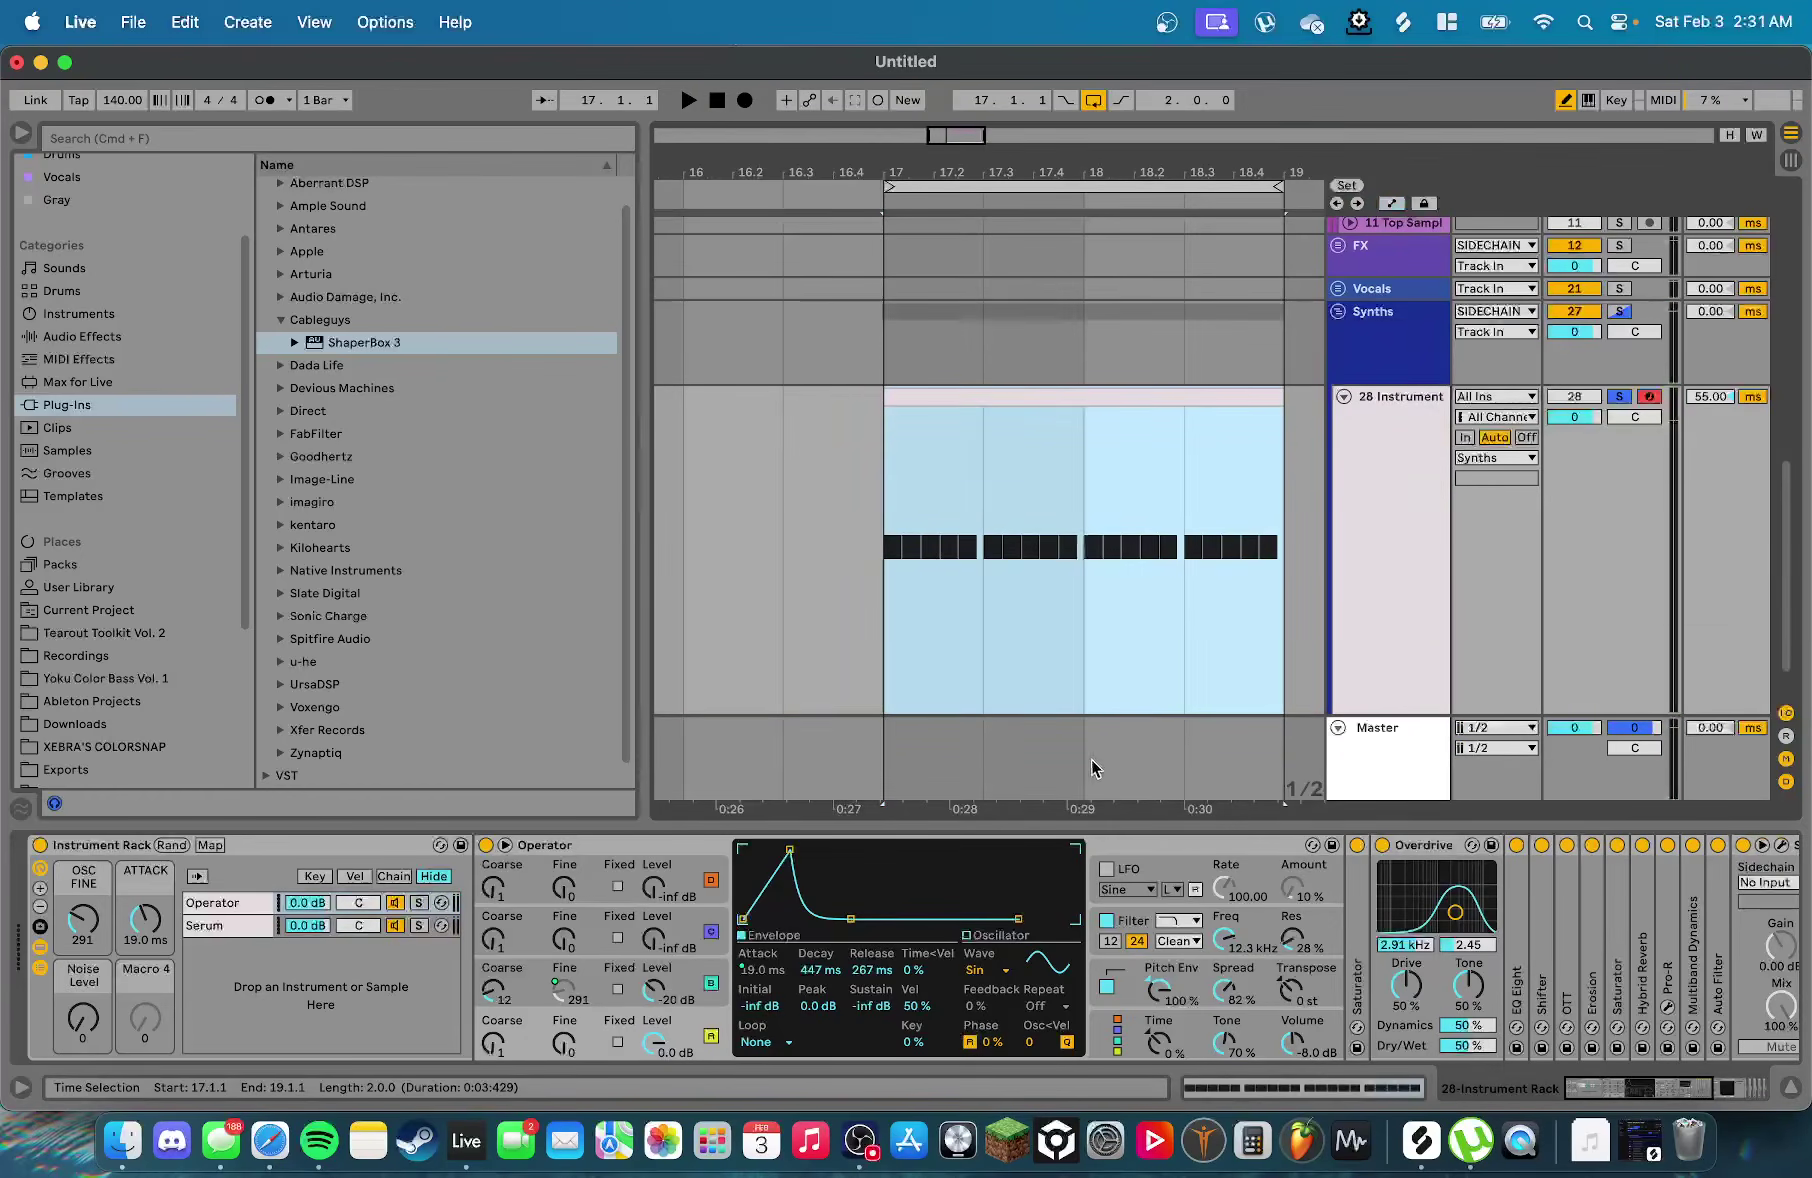
Move ShaperBox 3 out of the Instrument Rack to the end of the device chain, after the last EQ Three
{"action": "scroll", "coordinate": [1424, 880], "scroll_direction": "right", "scroll_amount": 5}
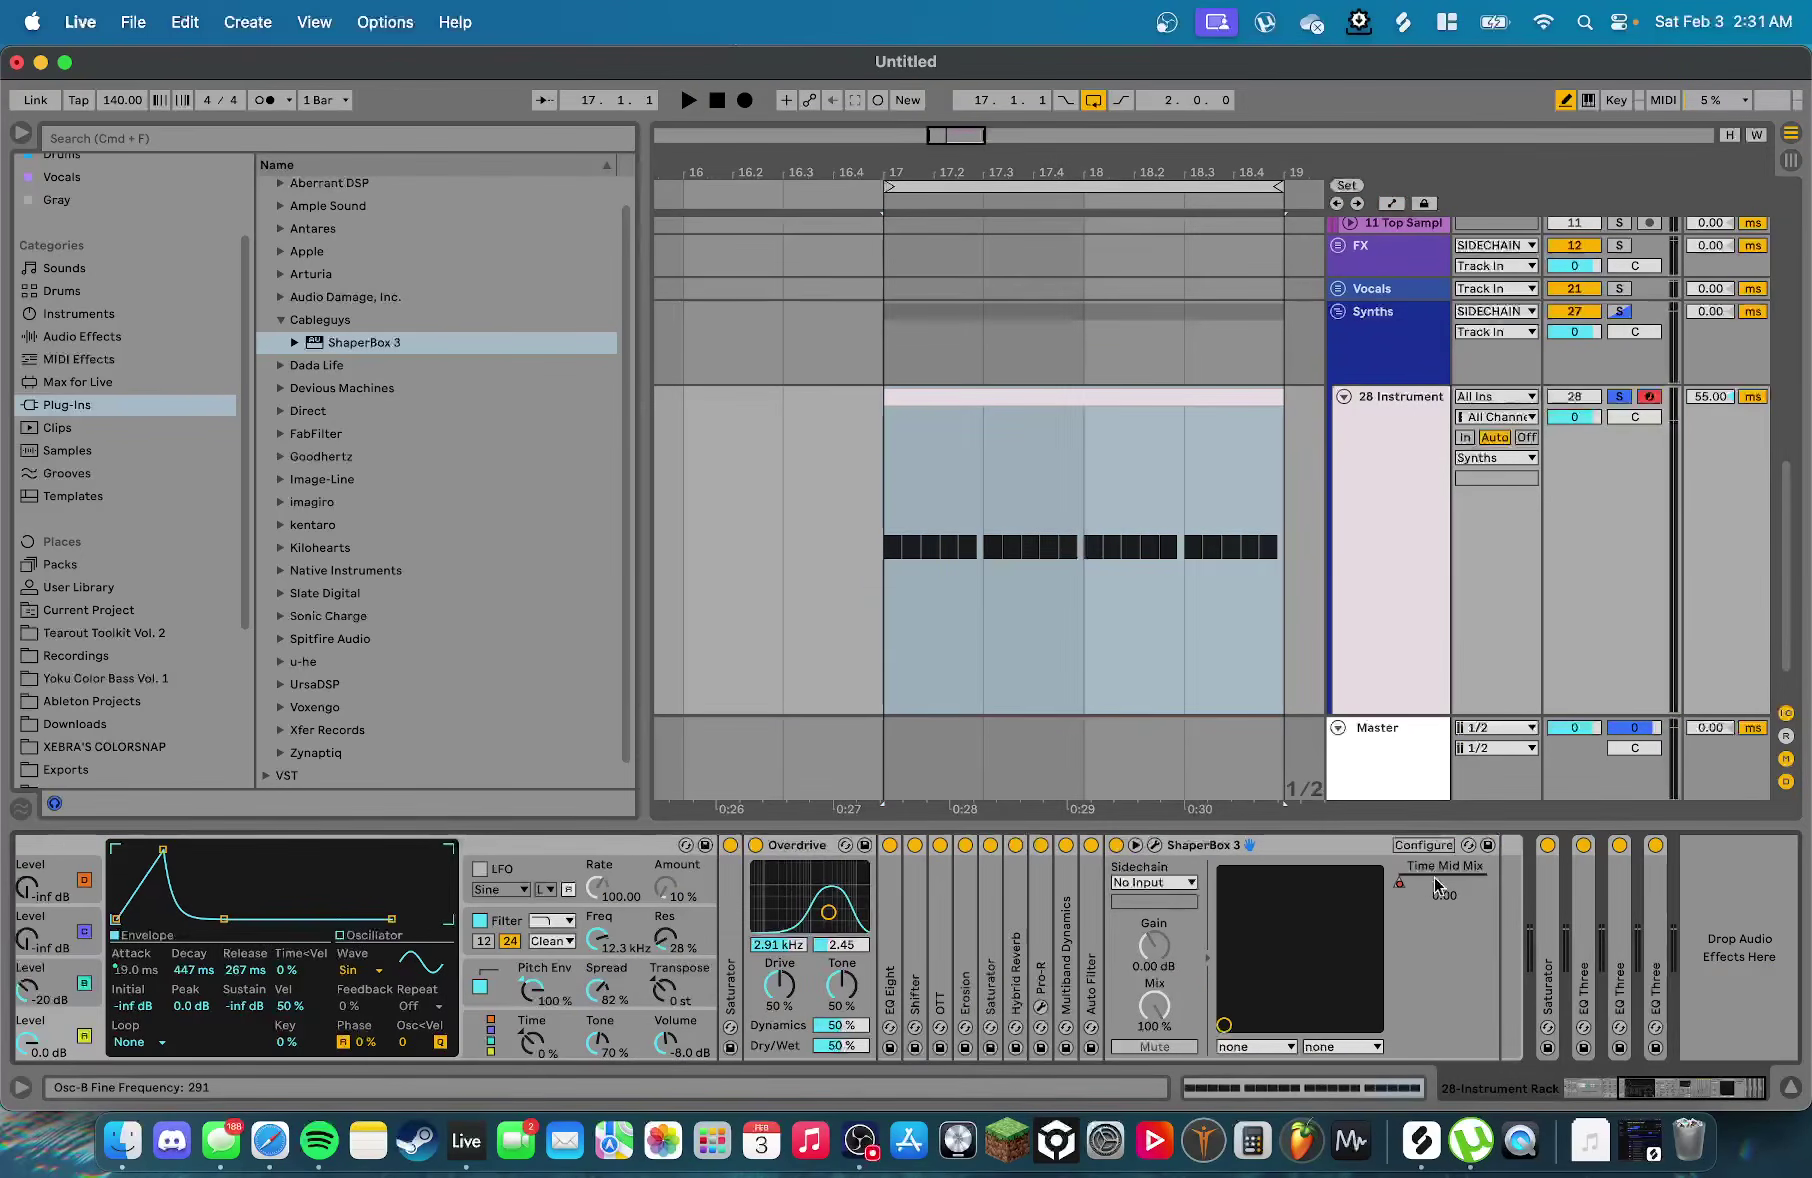
{"action": "left_click", "coordinate": [1595, 848]}
{"action": "key", "text": "Delete"}
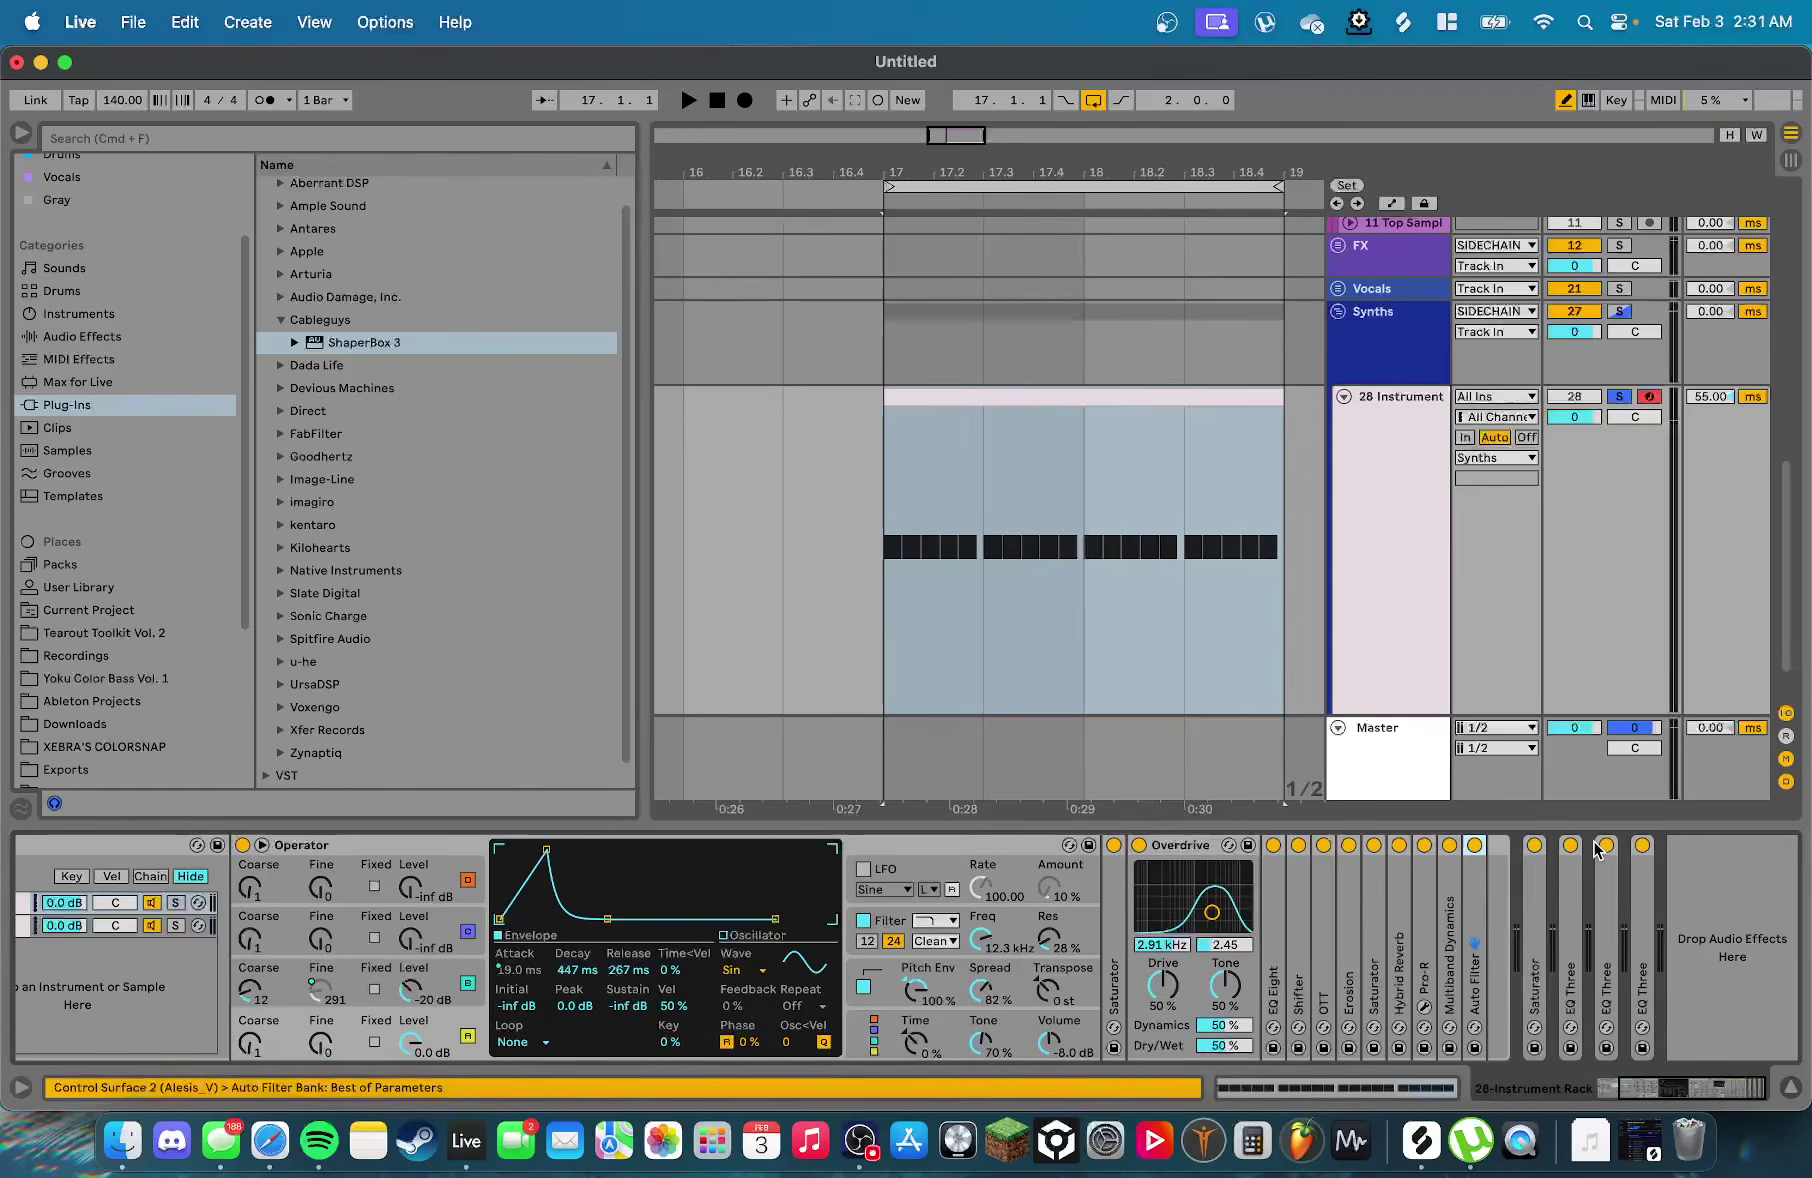
{"action": "key", "text": "super+z"}
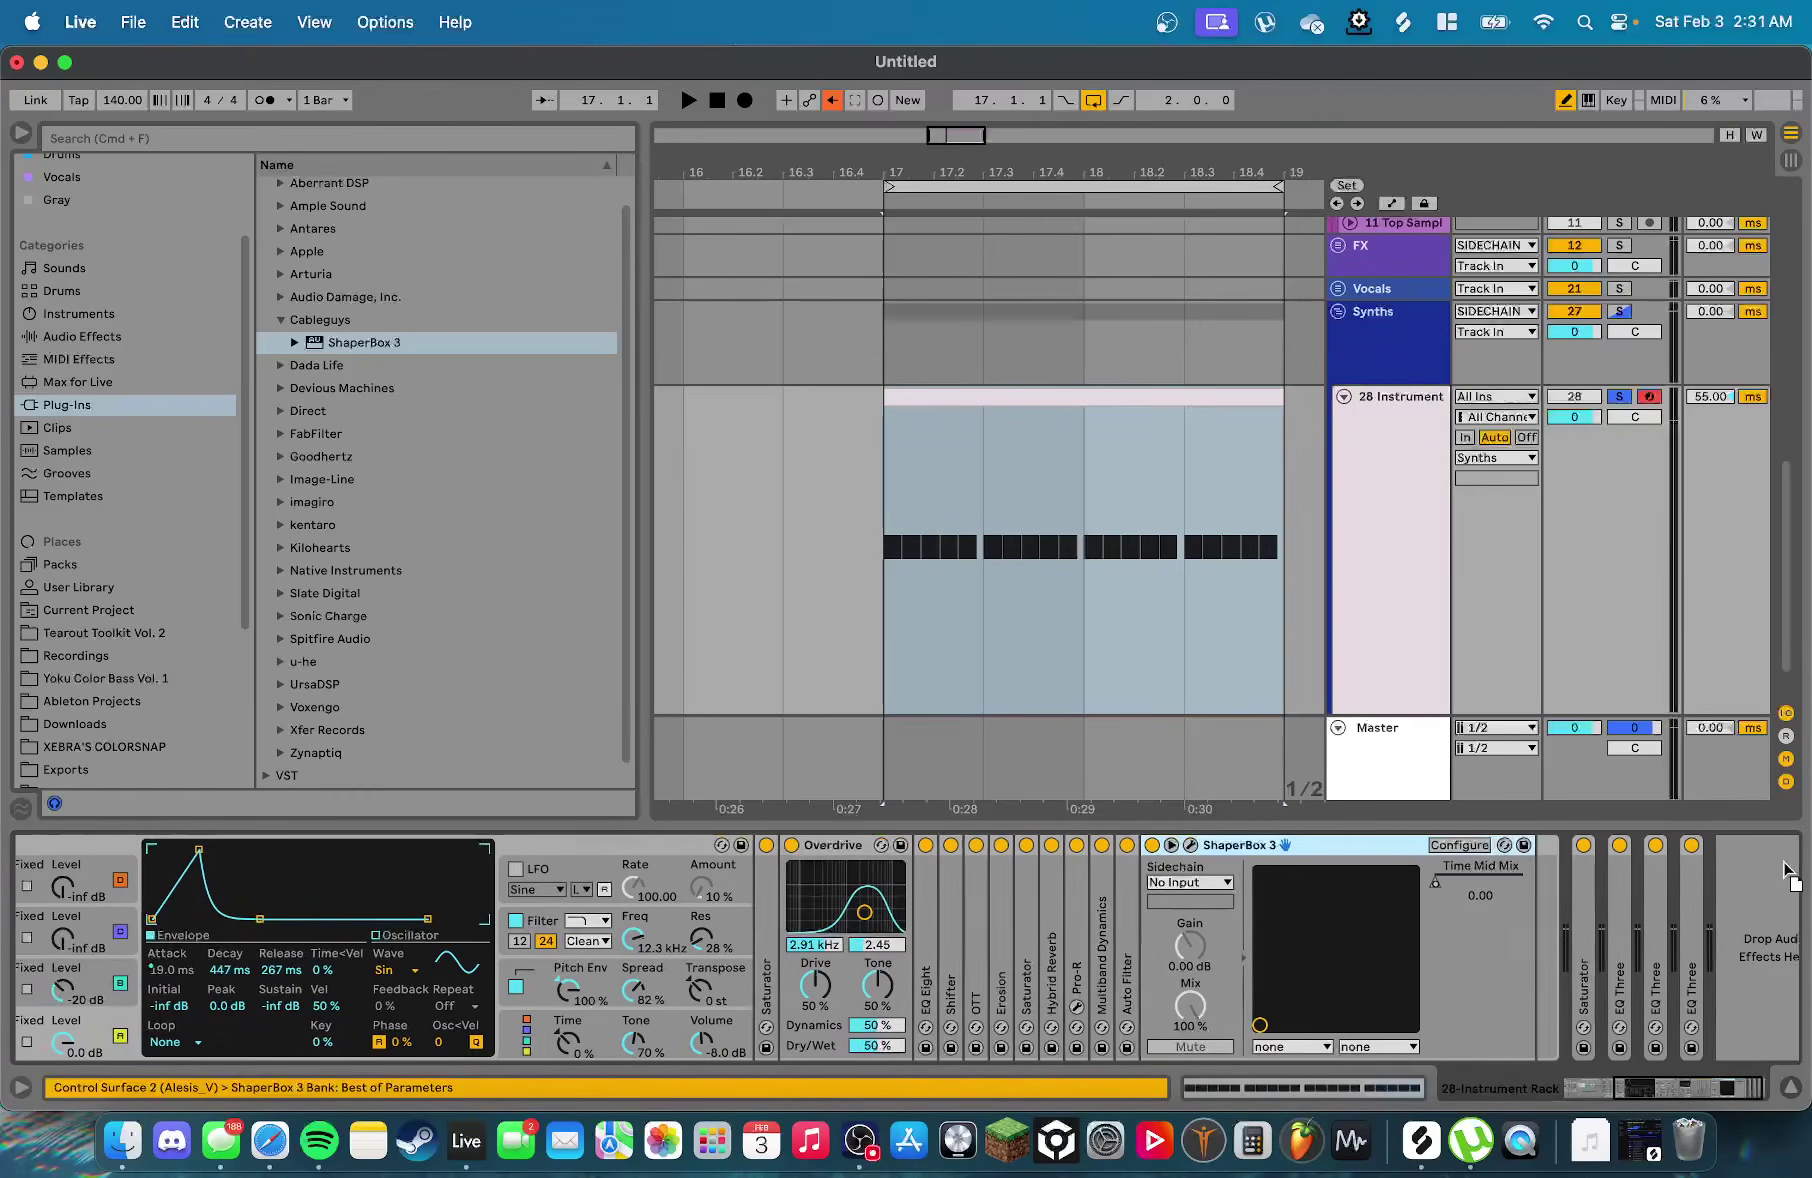
{"action": "left_click_drag", "start_coordinate": [1745, 868], "coordinate": [1745, 870]}
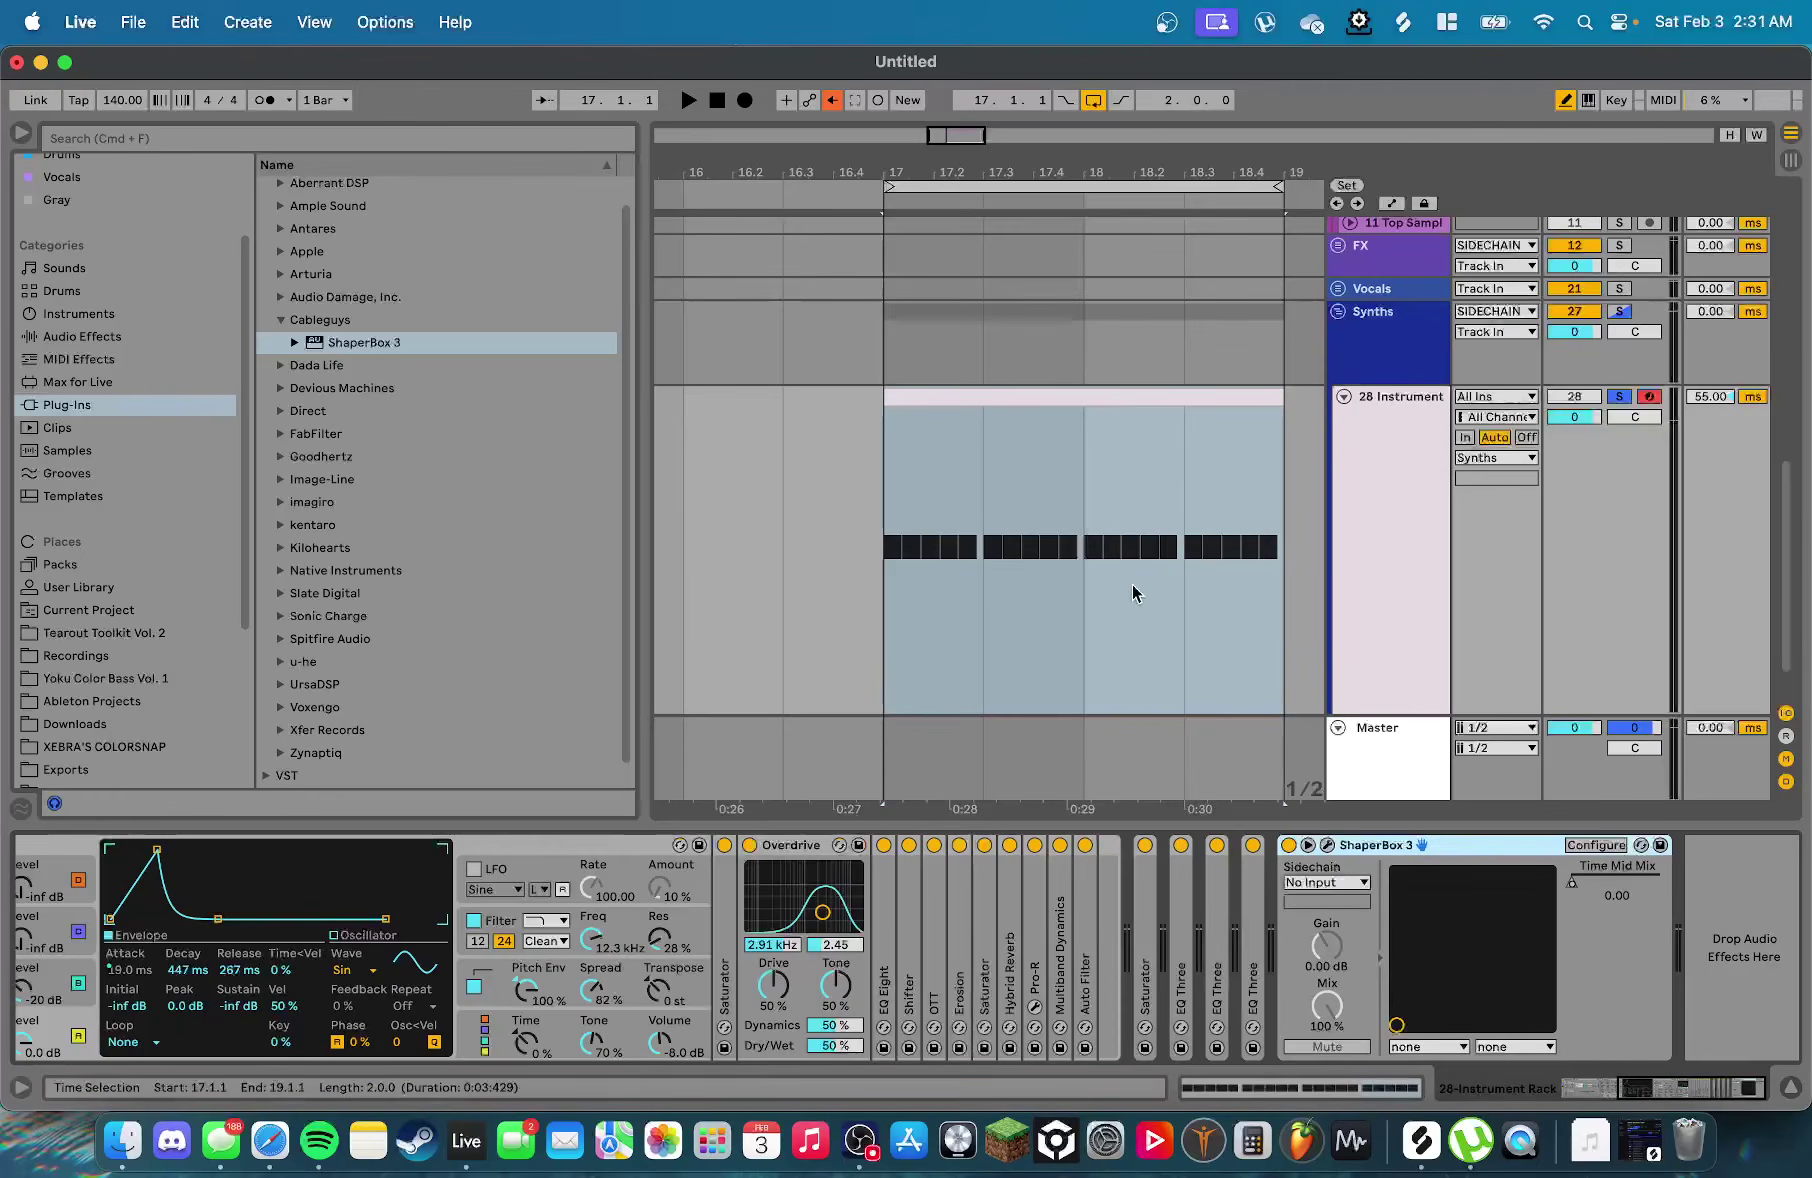
Play the loop with the Time Mid Mix automation re-enabled, and delete ShaperBox 3 from the device chain
{"action": "key", "text": "space"}
{"action": "right_click", "coordinate": [1598, 882]}
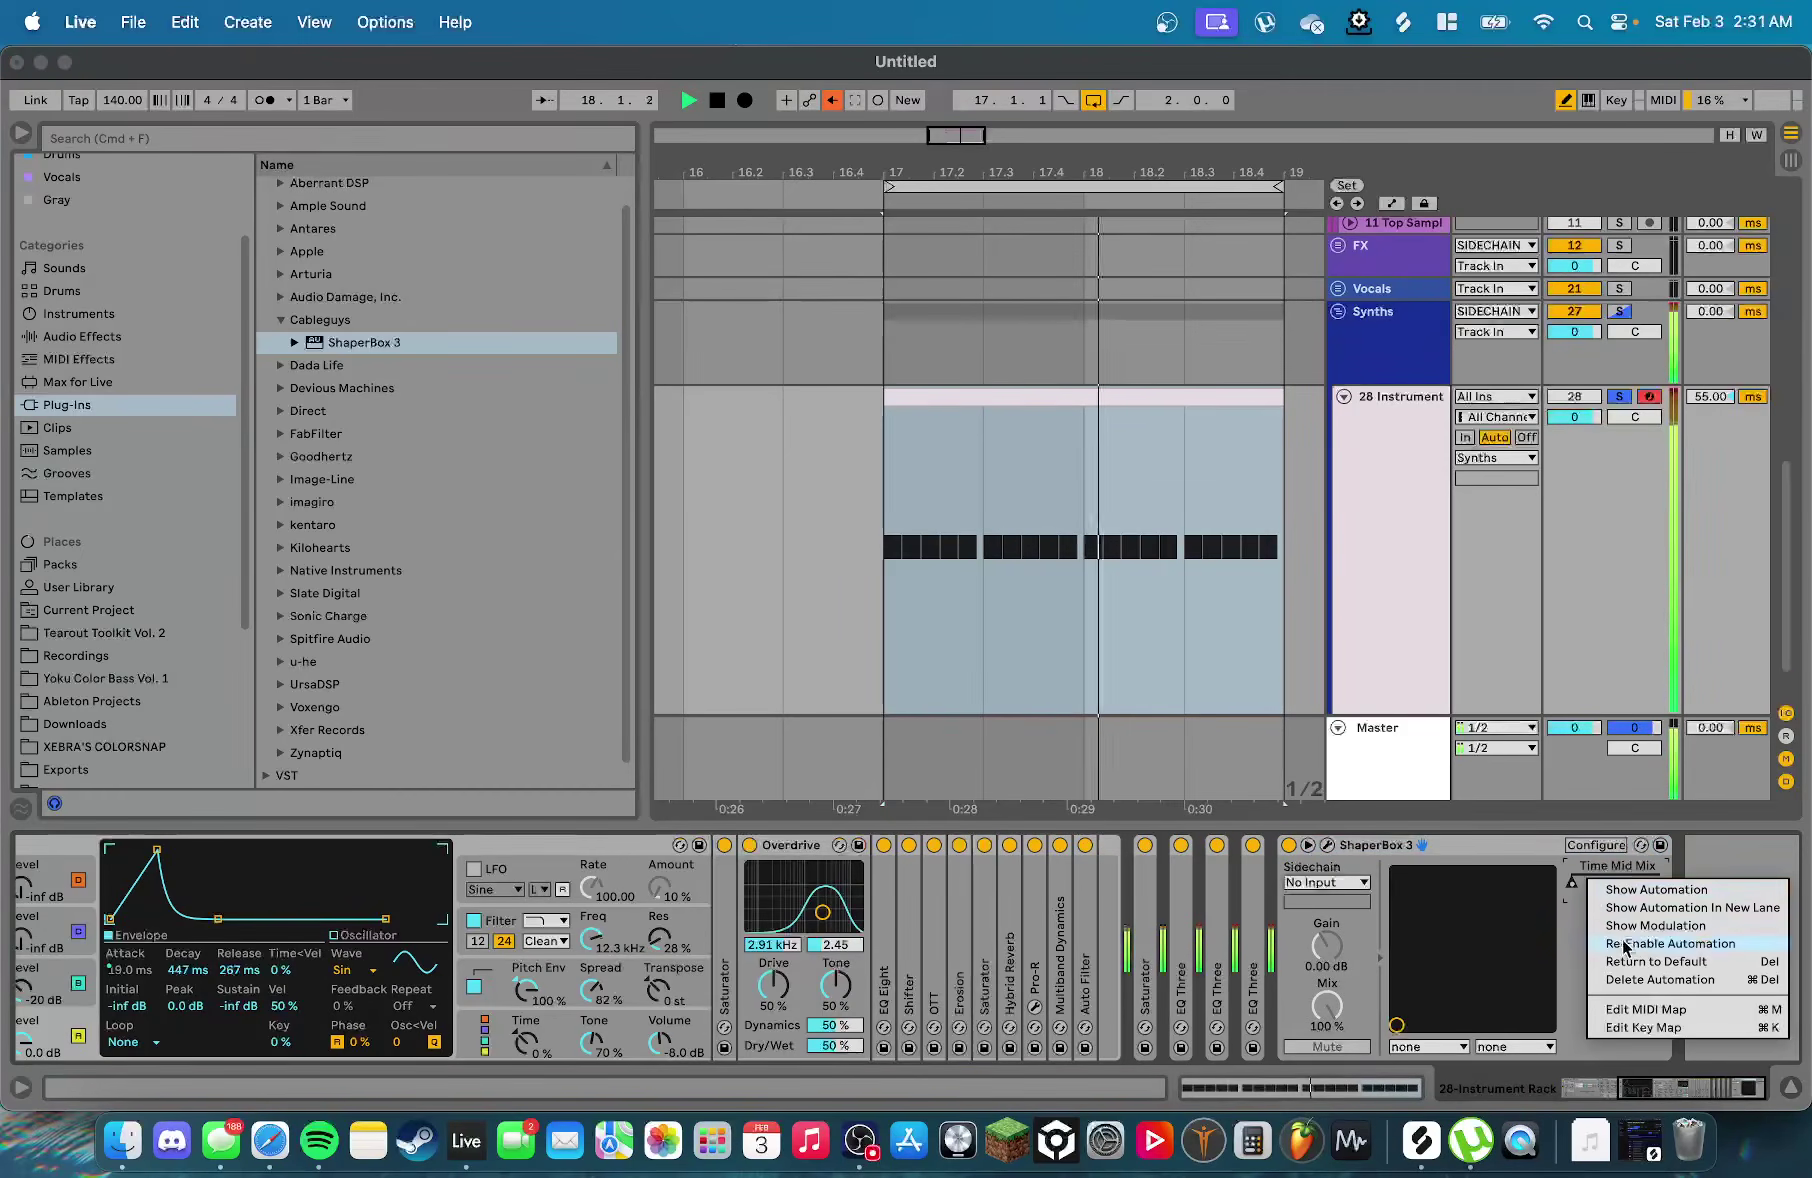
{"action": "left_click", "coordinate": [1665, 943]}
{"action": "left_click", "coordinate": [1497, 845]}
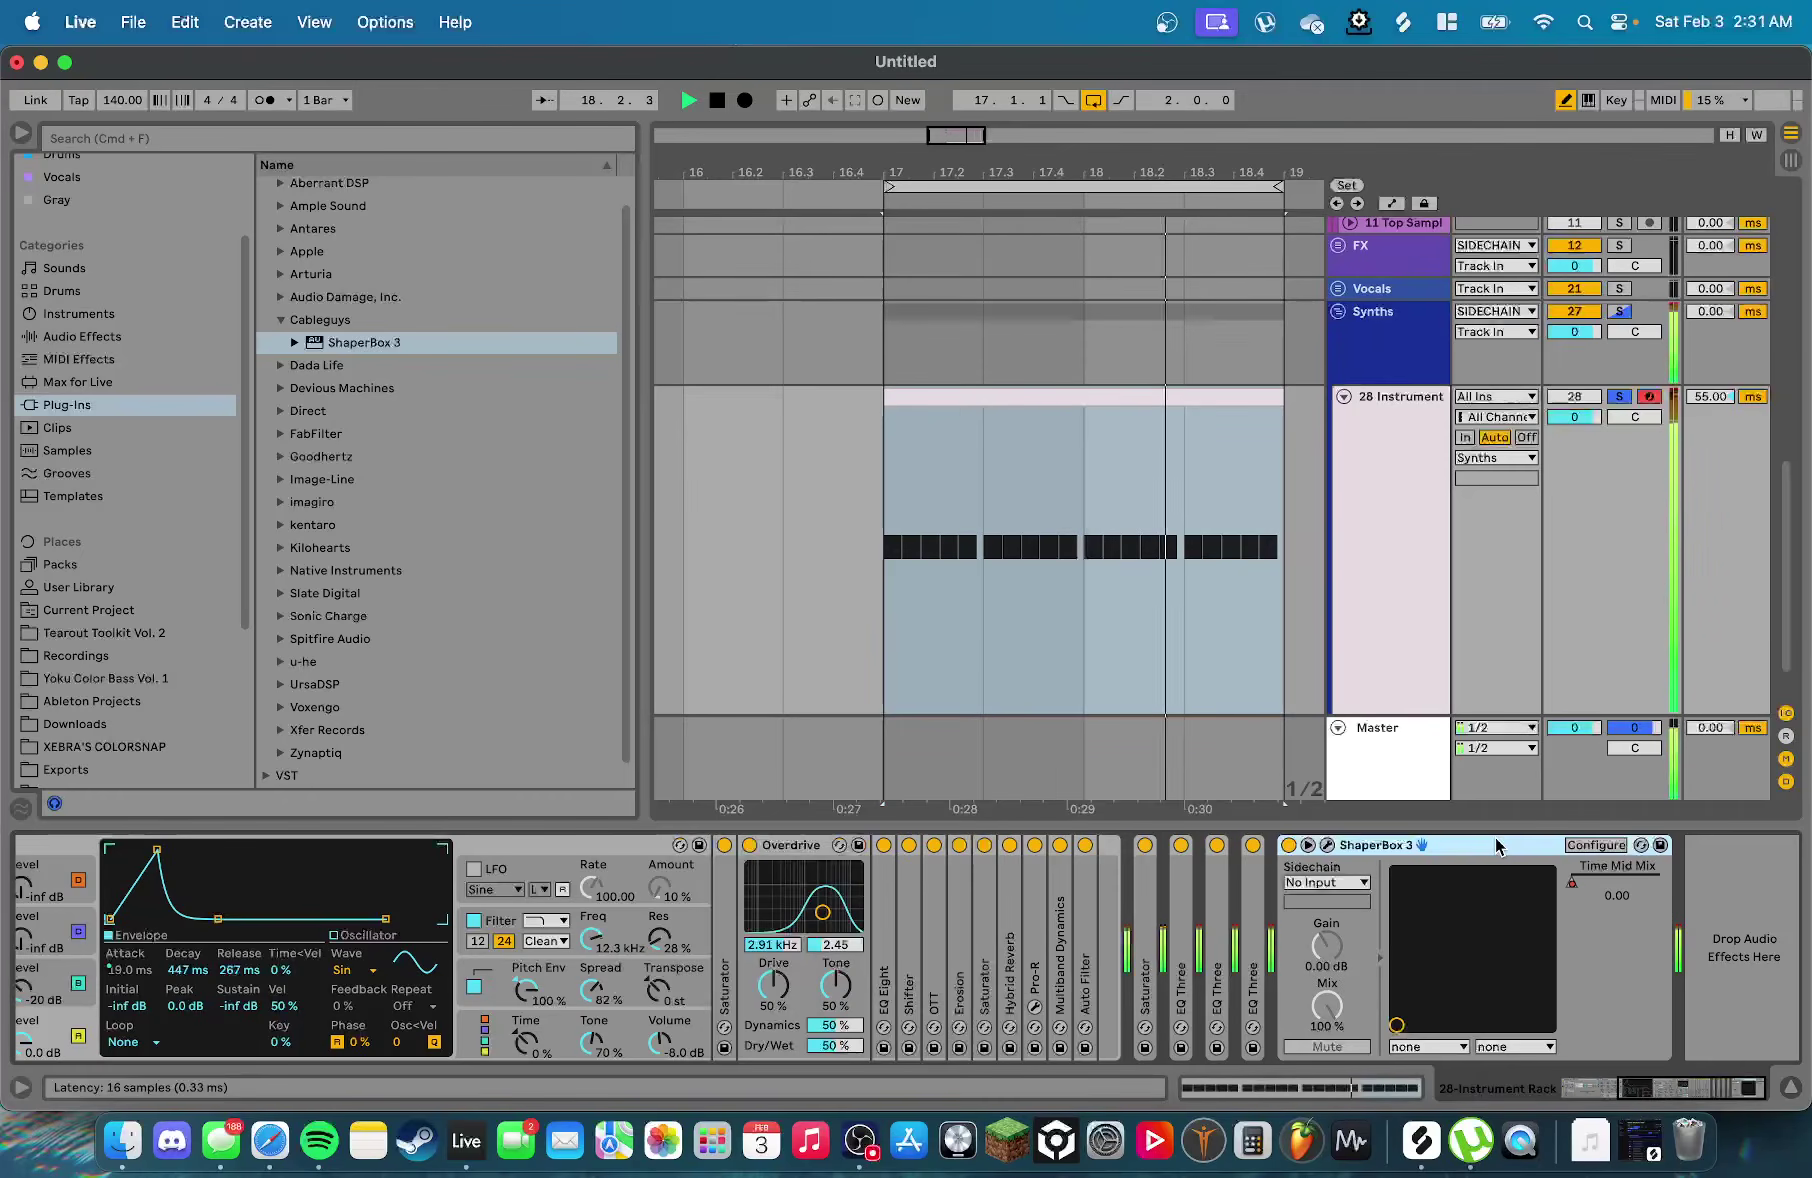
{"action": "key", "text": "Delete"}
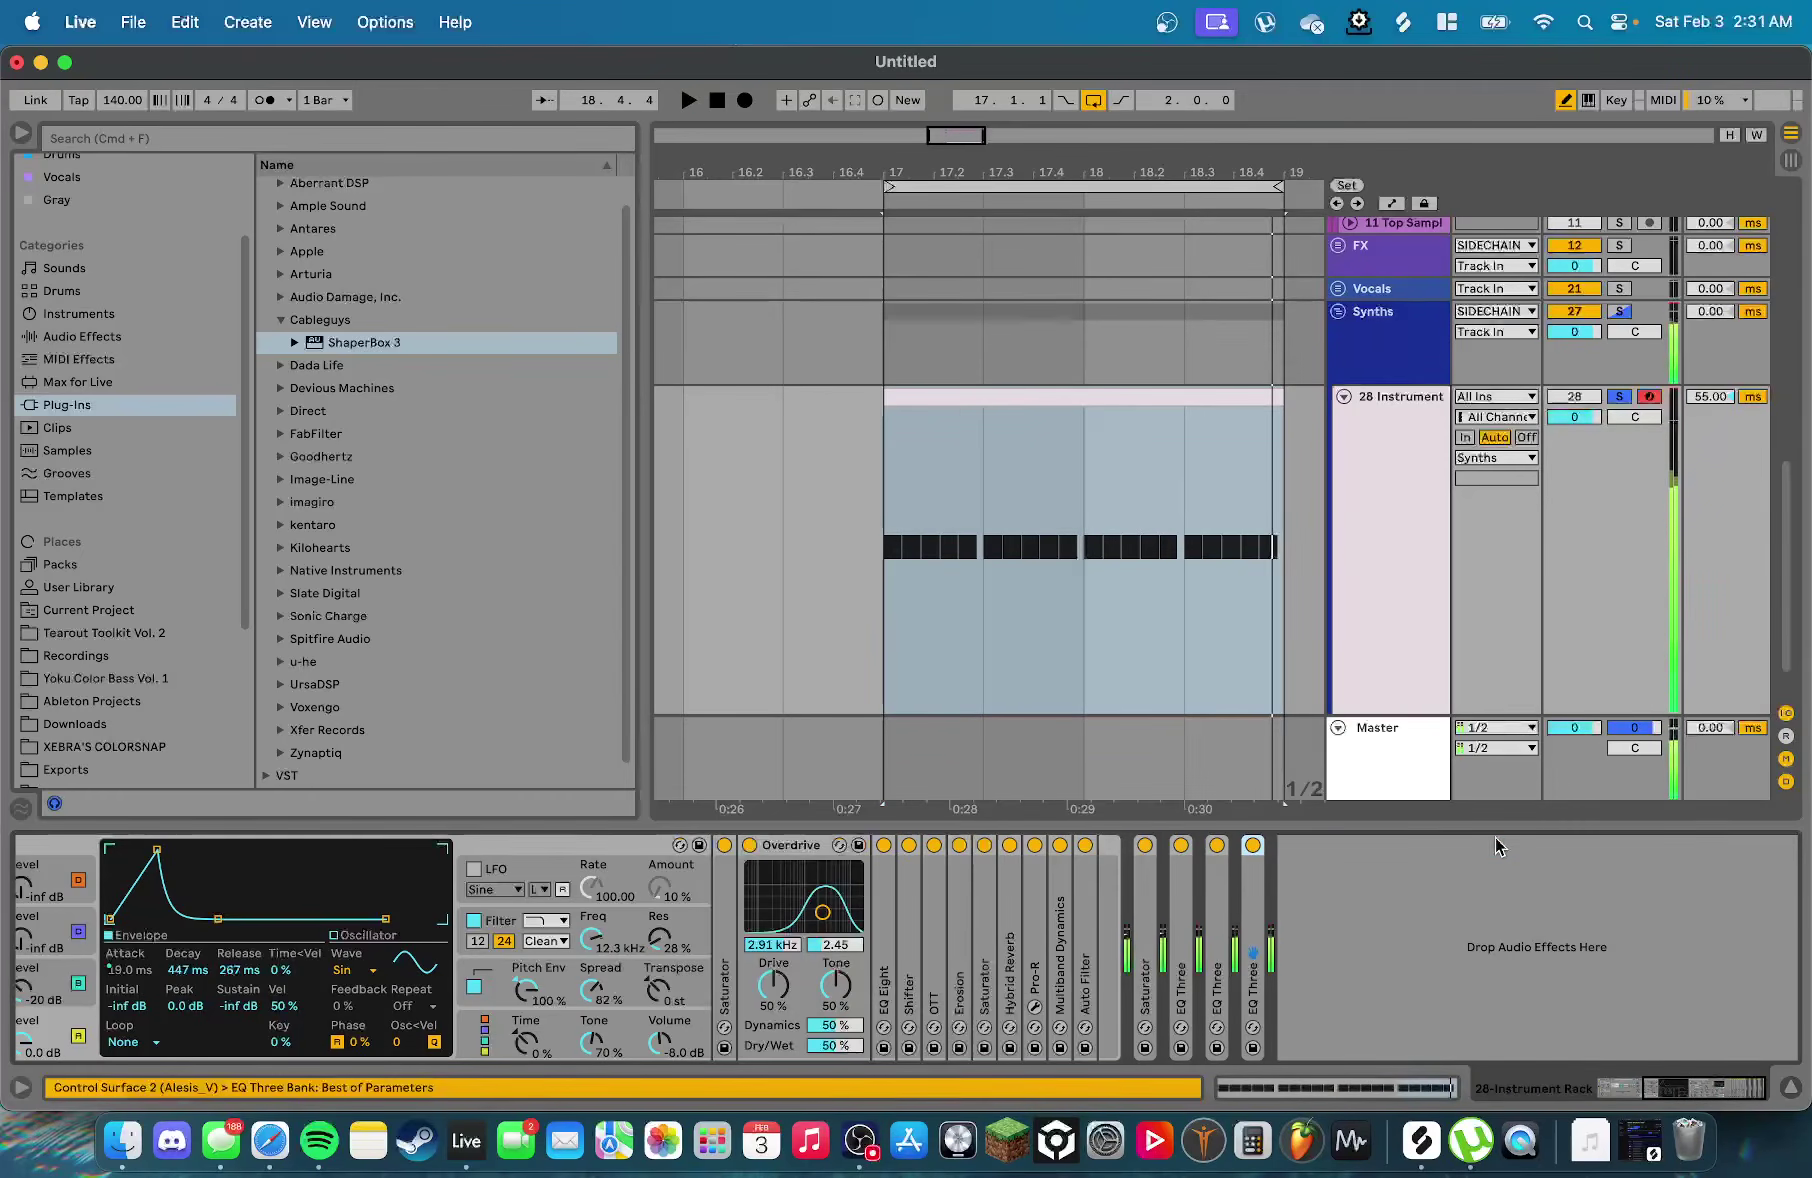
Open the instrument track's MIDI clip, audition it briefly and delete all of its C#0 notes
{"action": "double_click", "coordinate": [1089, 399]}
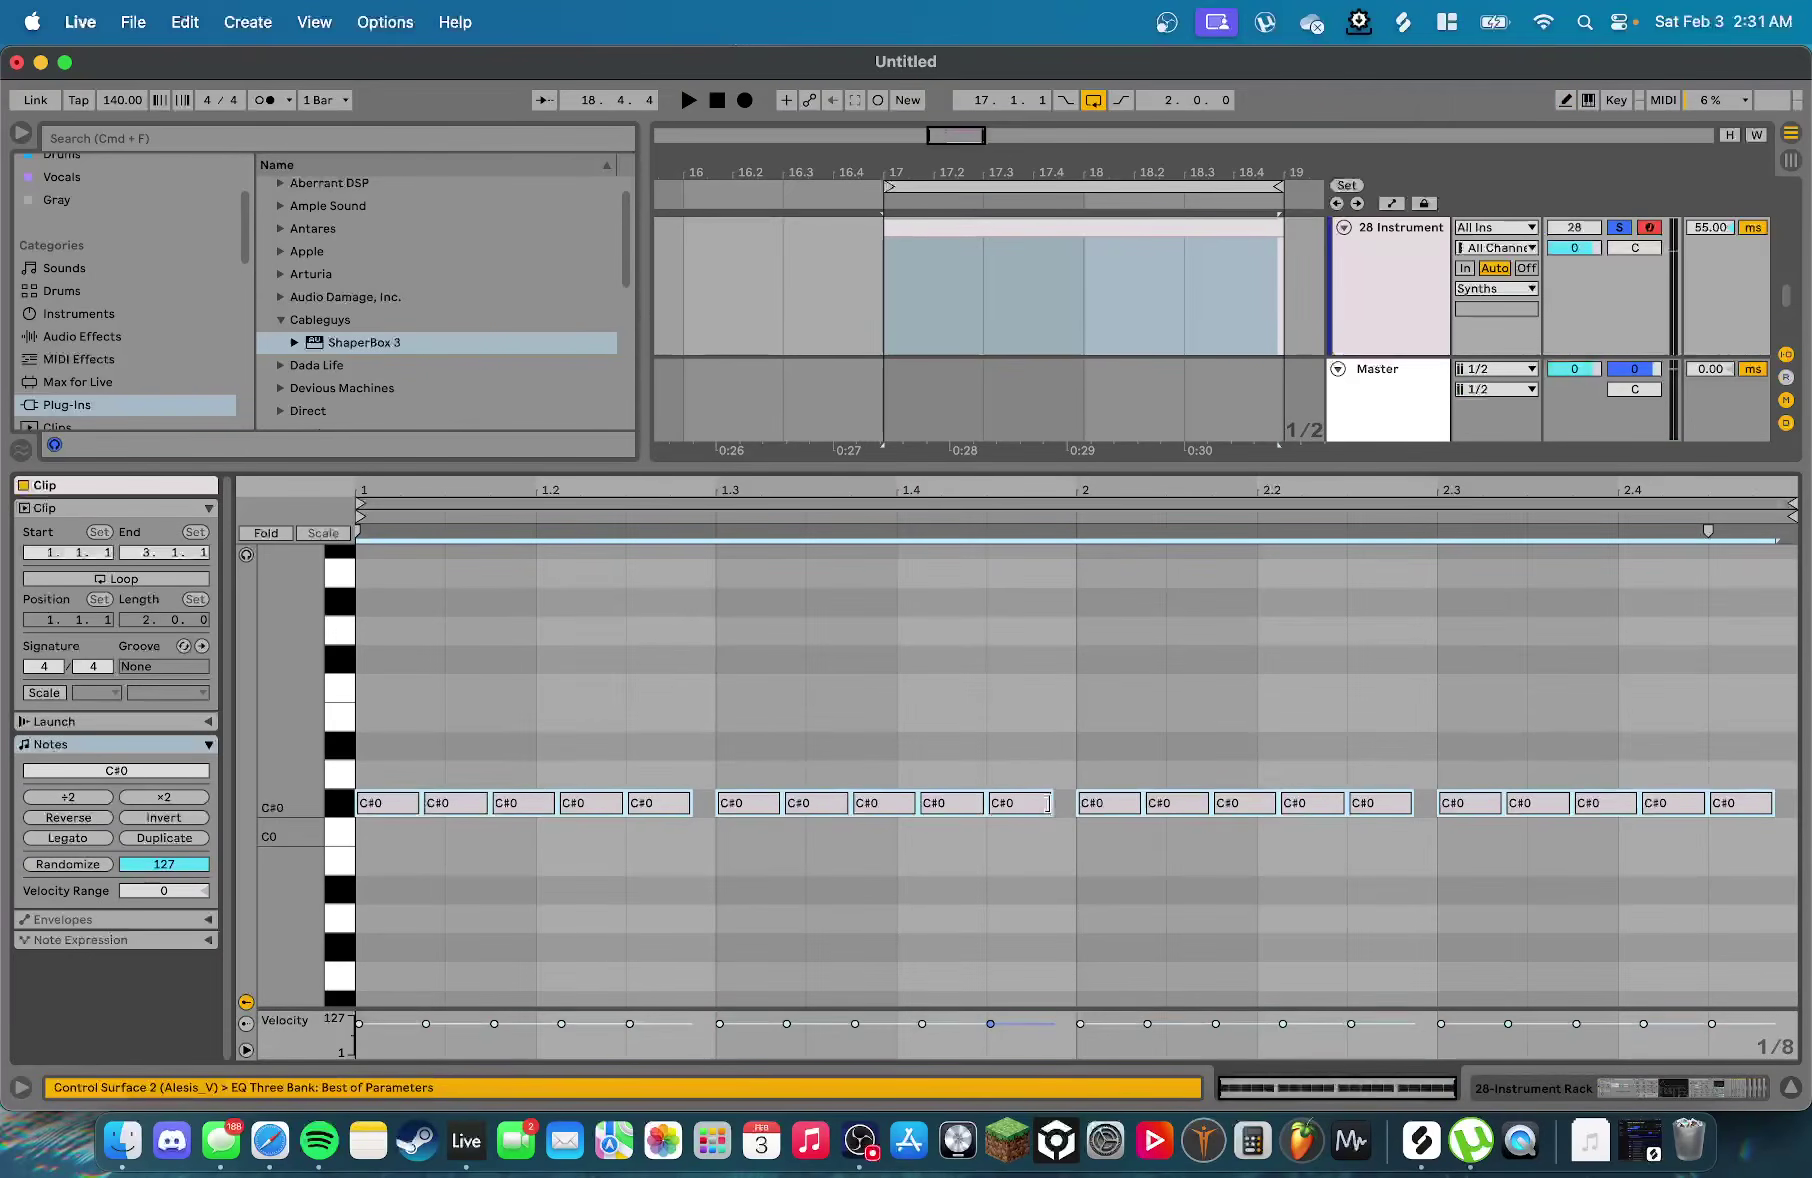
{"action": "left_click_drag", "start_coordinate": [1048, 803], "coordinate": [1041, 803]}
{"action": "key", "text": "space"}
{"action": "key", "text": "space"}
{"action": "key", "text": "Delete"}
Fill the clip's first bar with seven consecutive 1/8 C#0 notes and duplicate the pattern into bar 2
{"action": "double_click", "coordinate": [367, 804]}
{"action": "key", "text": "super+d"}
{"action": "key", "text": "super+d"}
{"action": "key", "text": "super+d"}
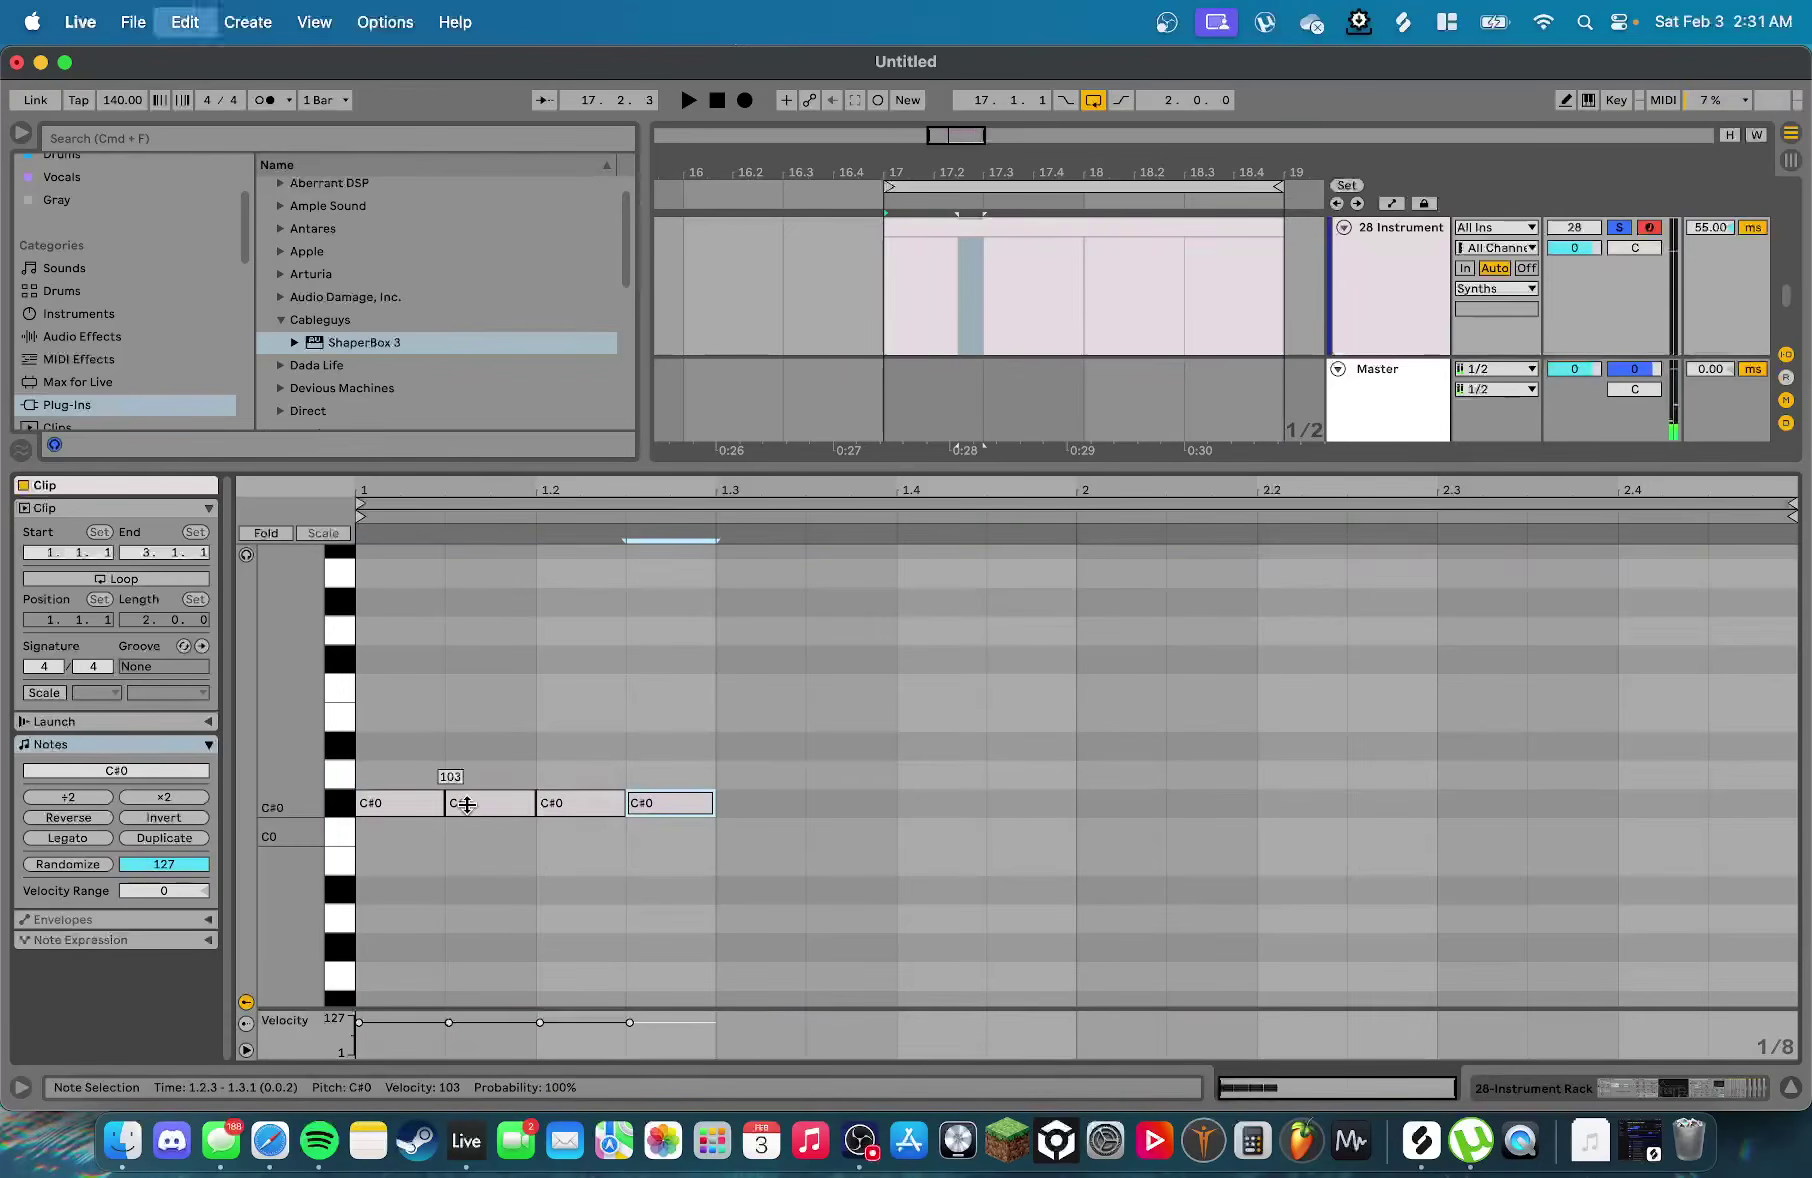
{"action": "key", "text": "super+d"}
{"action": "key", "text": "super+d"}
{"action": "key", "text": "super+d"}
{"action": "key", "text": "super+d"}
{"action": "key", "text": "super+d"}
{"action": "key", "text": "super+z"}
{"action": "key", "text": "super+z"}
{"action": "key", "text": "super+a"}
{"action": "key", "text": "super+d"}
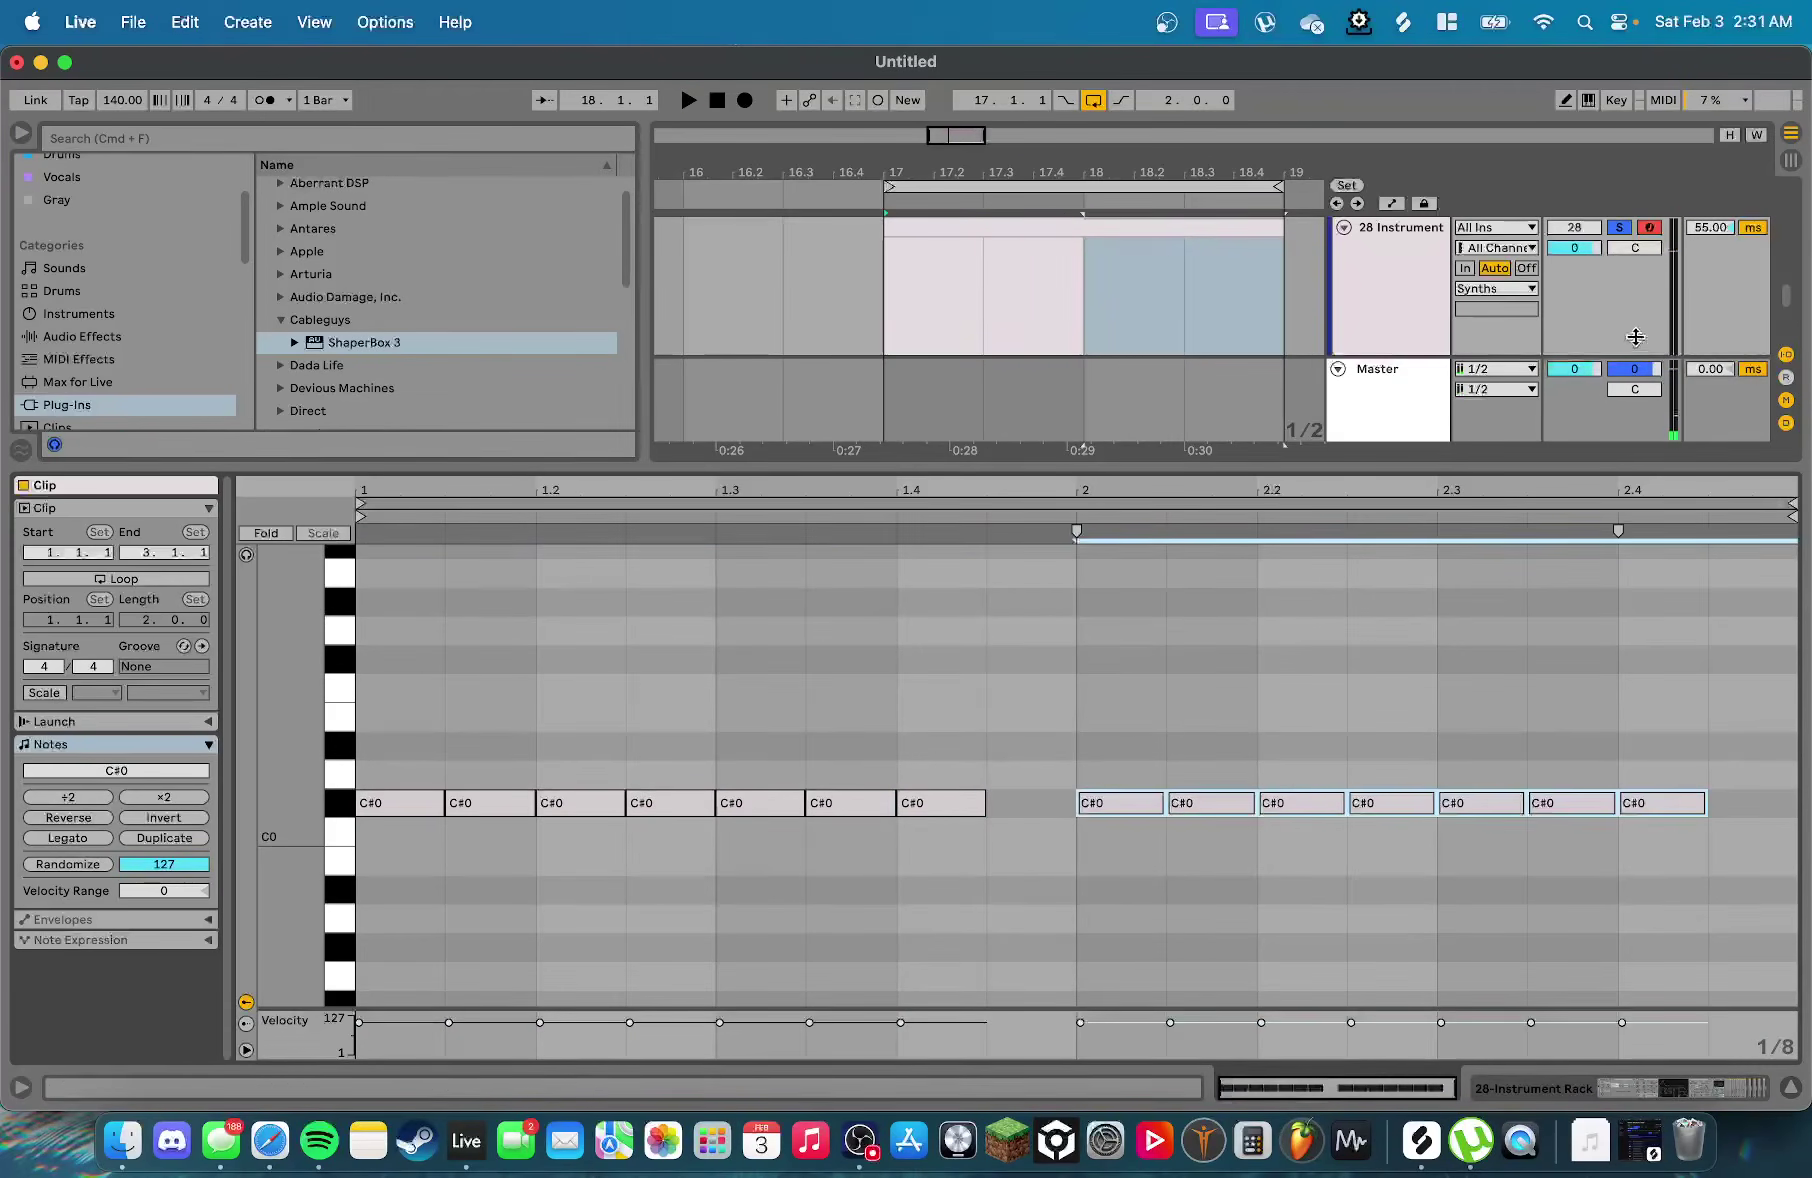
In Serum, set LFO 1 to Trig mode with a shorter decay curve, check LFO 2 and close the plug-in window
{"action": "left_click", "coordinate": [1642, 340]}
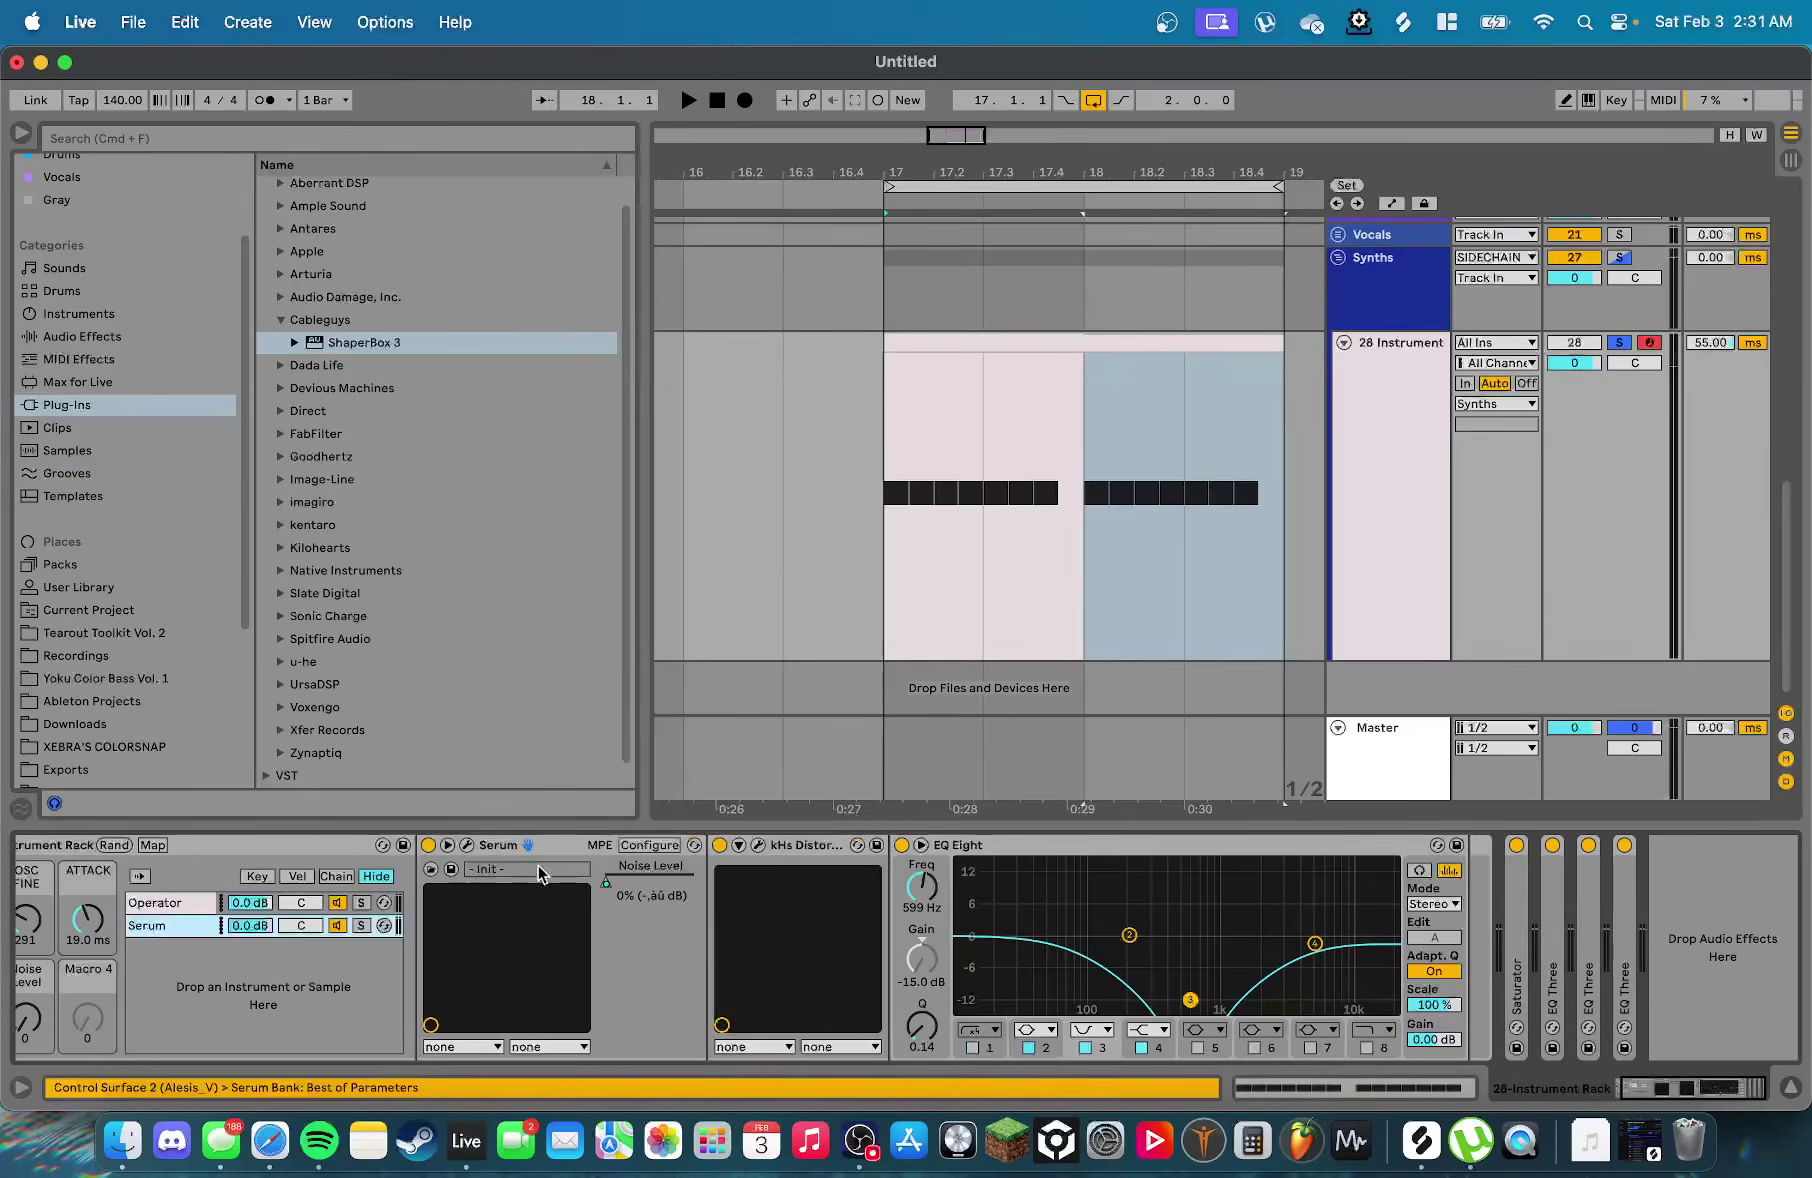
{"action": "left_click", "coordinate": [465, 847]}
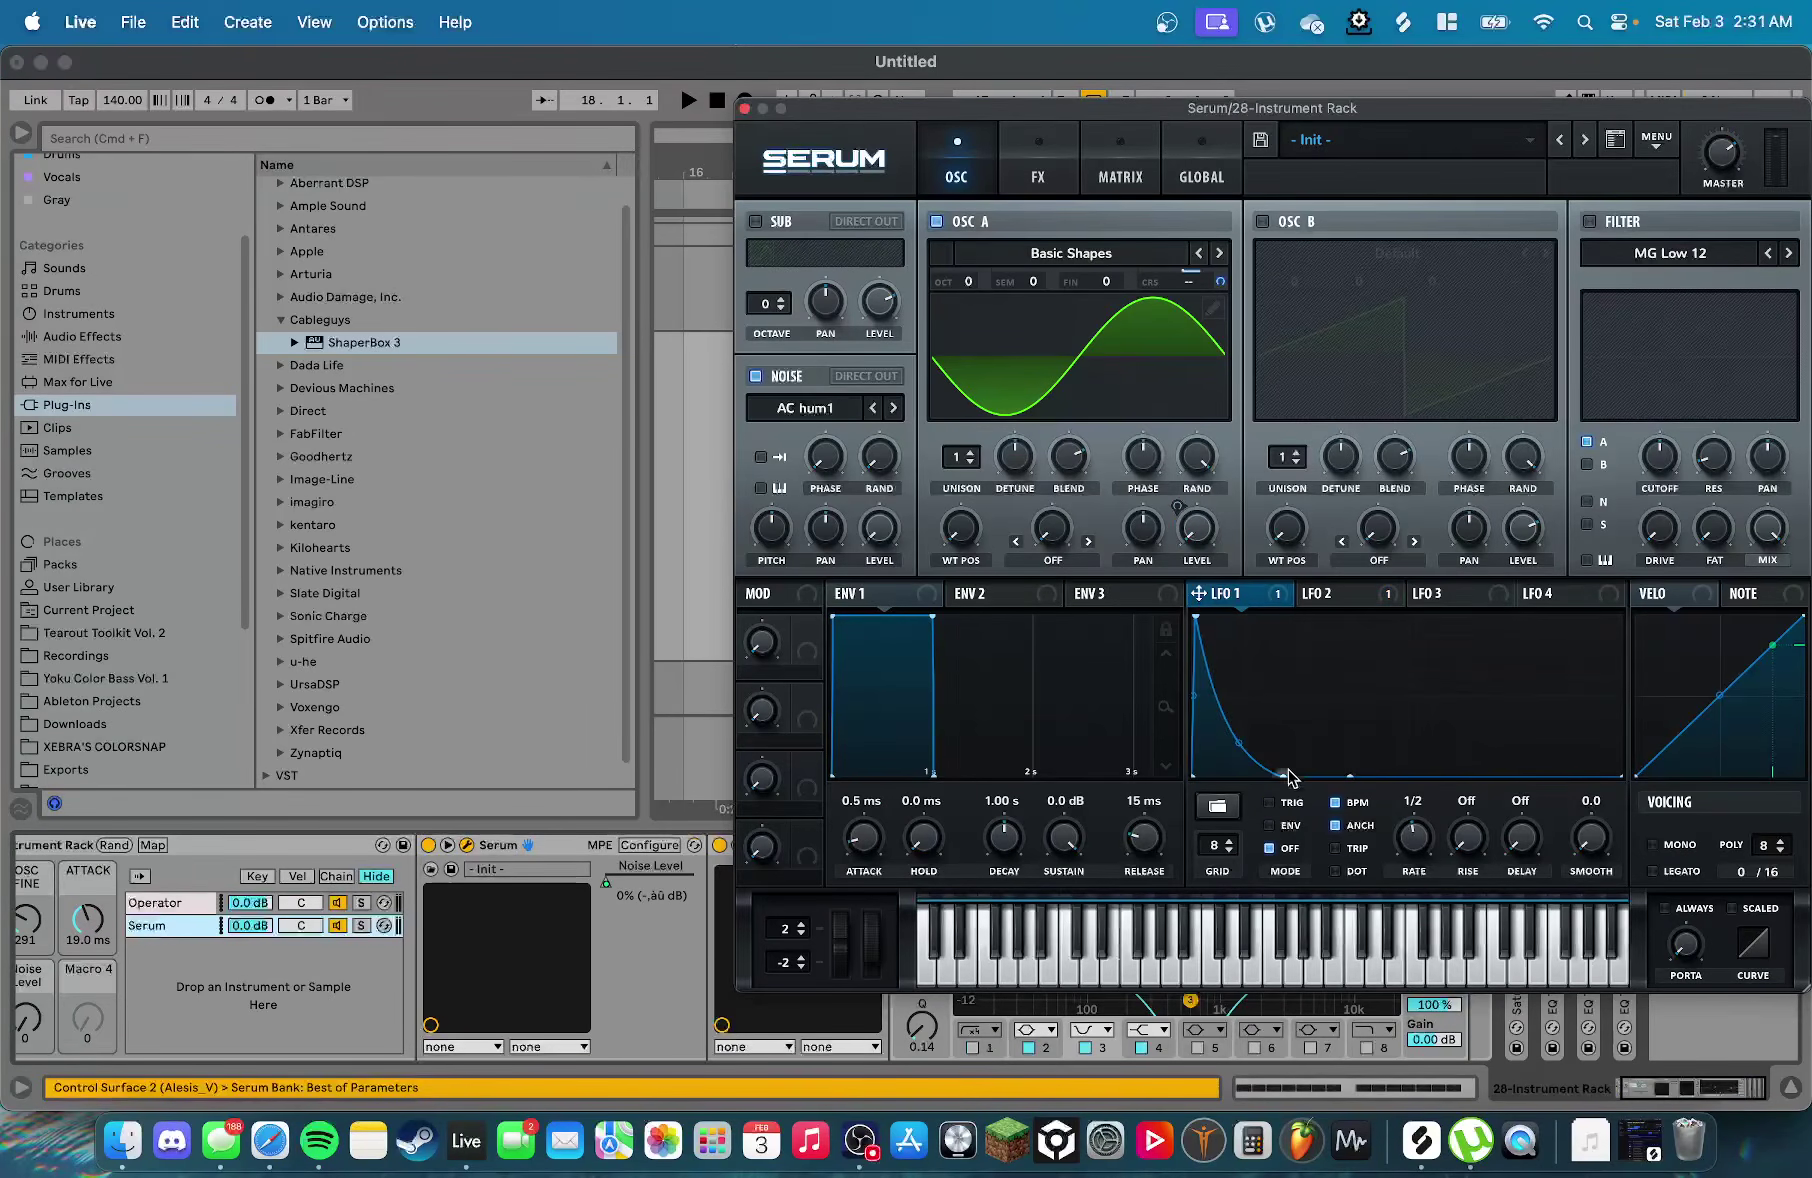
{"action": "left_click", "coordinate": [1292, 801]}
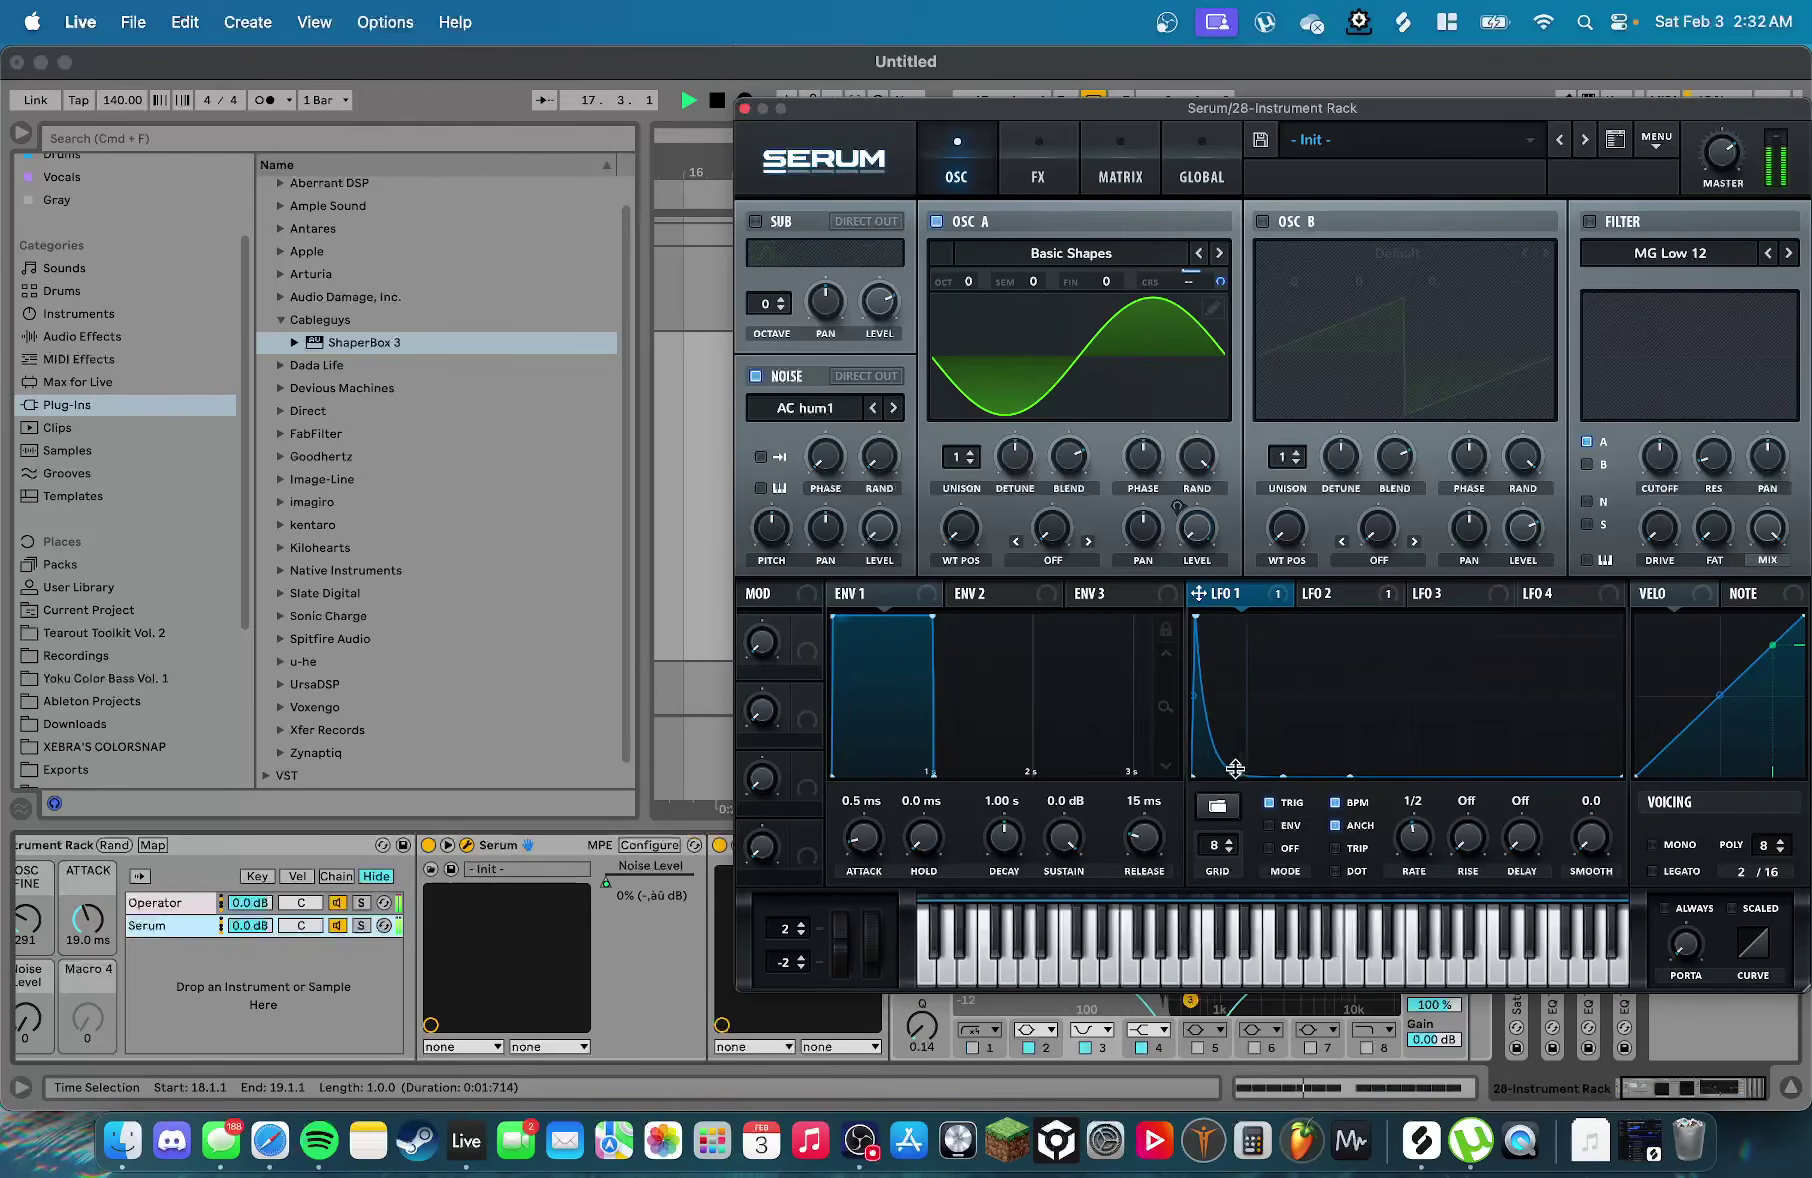
{"action": "left_click", "coordinate": [1318, 597]}
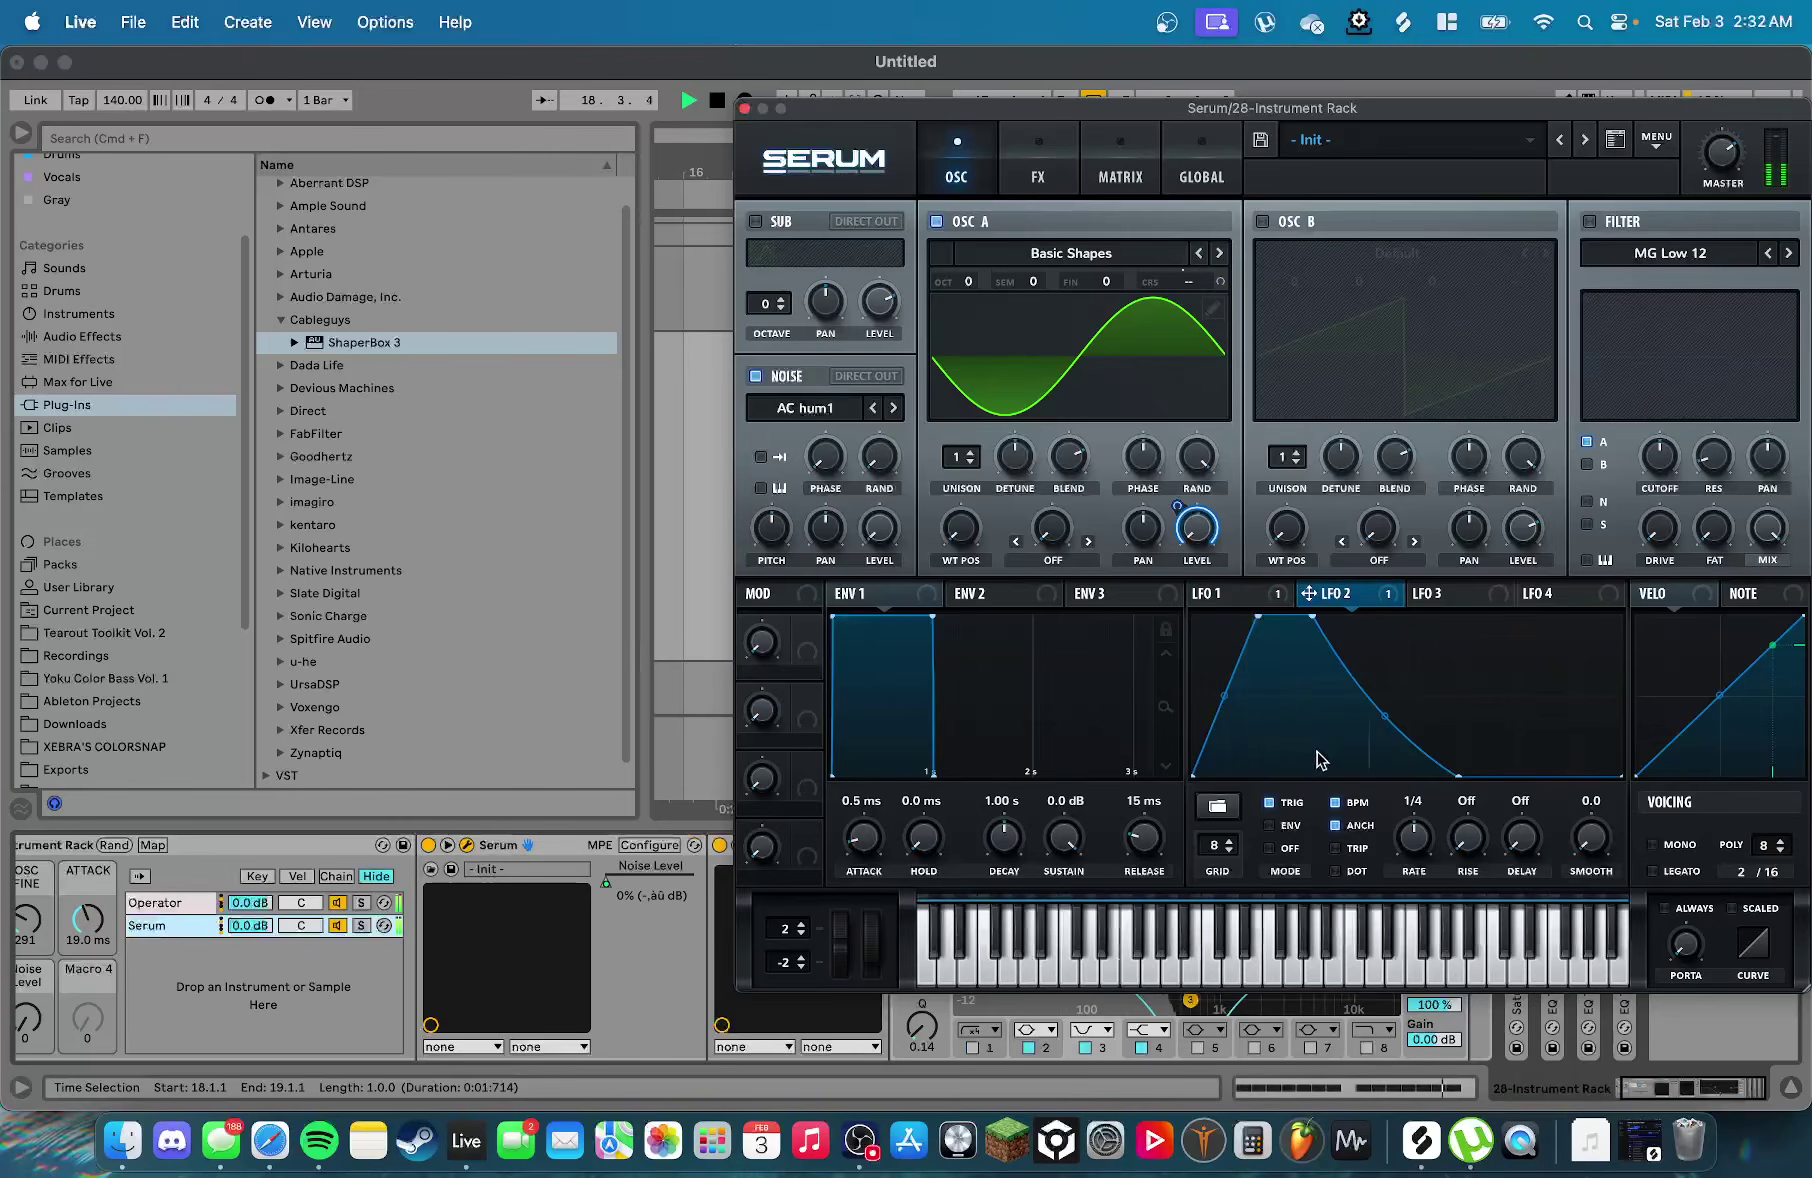
{"action": "left_click", "coordinate": [744, 108]}
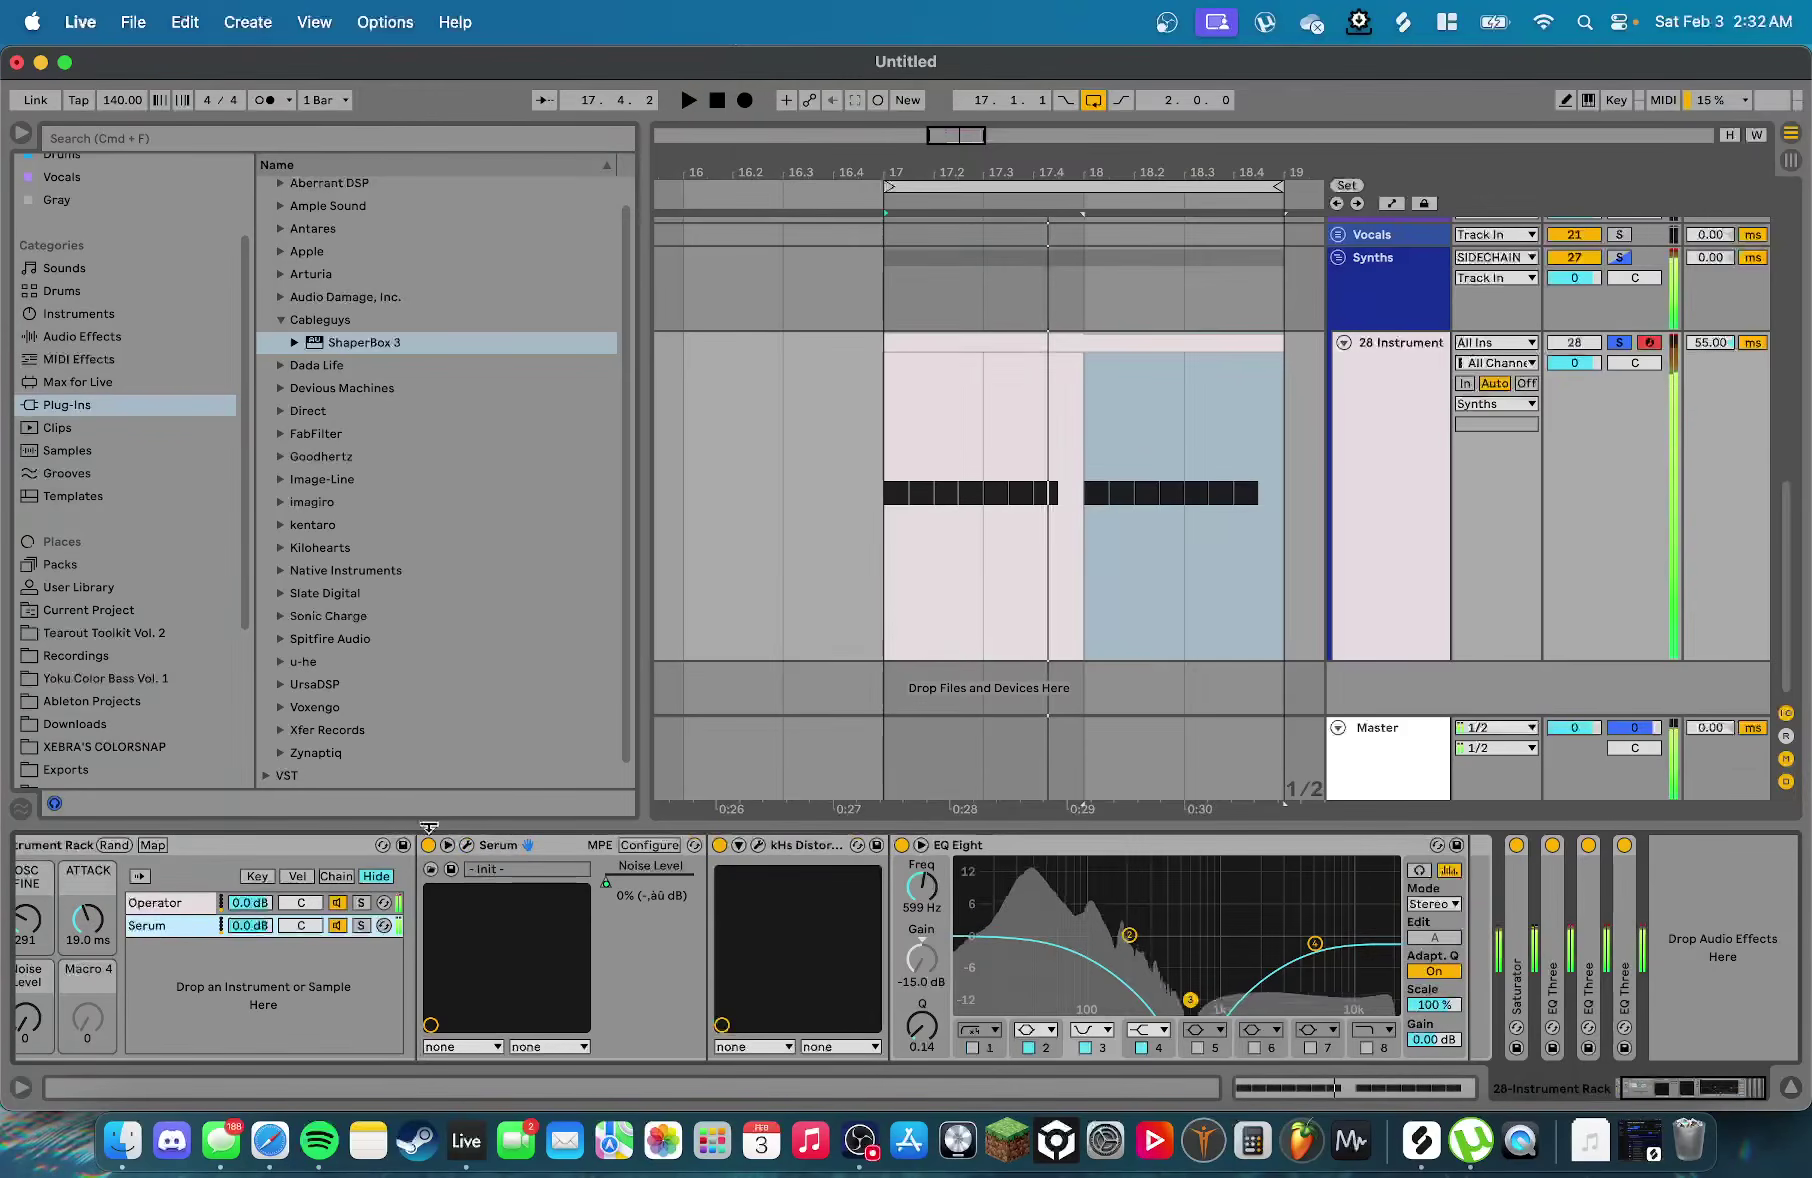
Set the Instrument Rack's OSC FINE macro to 314 while the loop plays, and stop playback
{"action": "scroll", "coordinate": [172, 957], "scroll_direction": "left", "scroll_amount": 3}
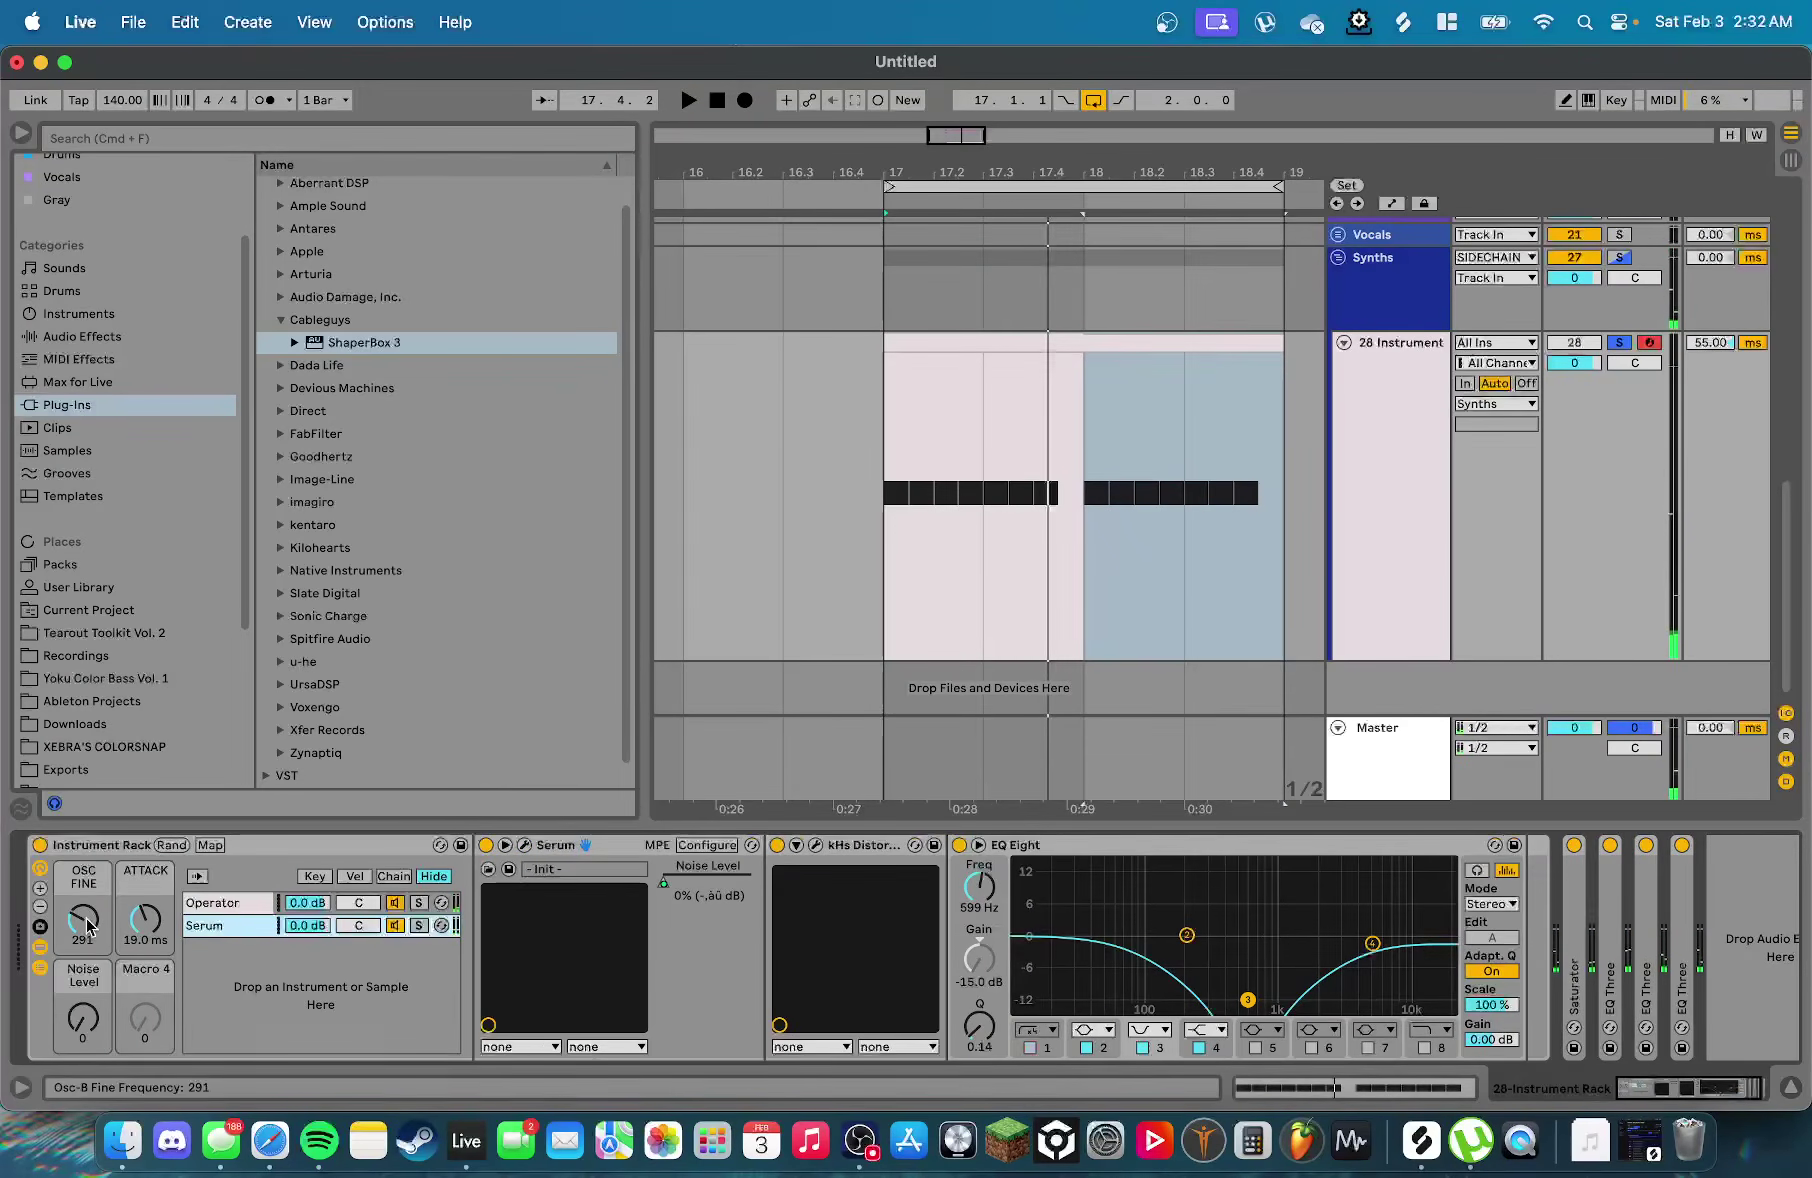
{"action": "key", "text": "space"}
{"action": "mouse_move", "coordinate": [88, 925]}
{"action": "left_mouse_down"}
{"action": "mouse_move", "coordinate": [88, 890]}
{"action": "mouse_move", "coordinate": [88, 922]}
{"action": "left_mouse_up"}
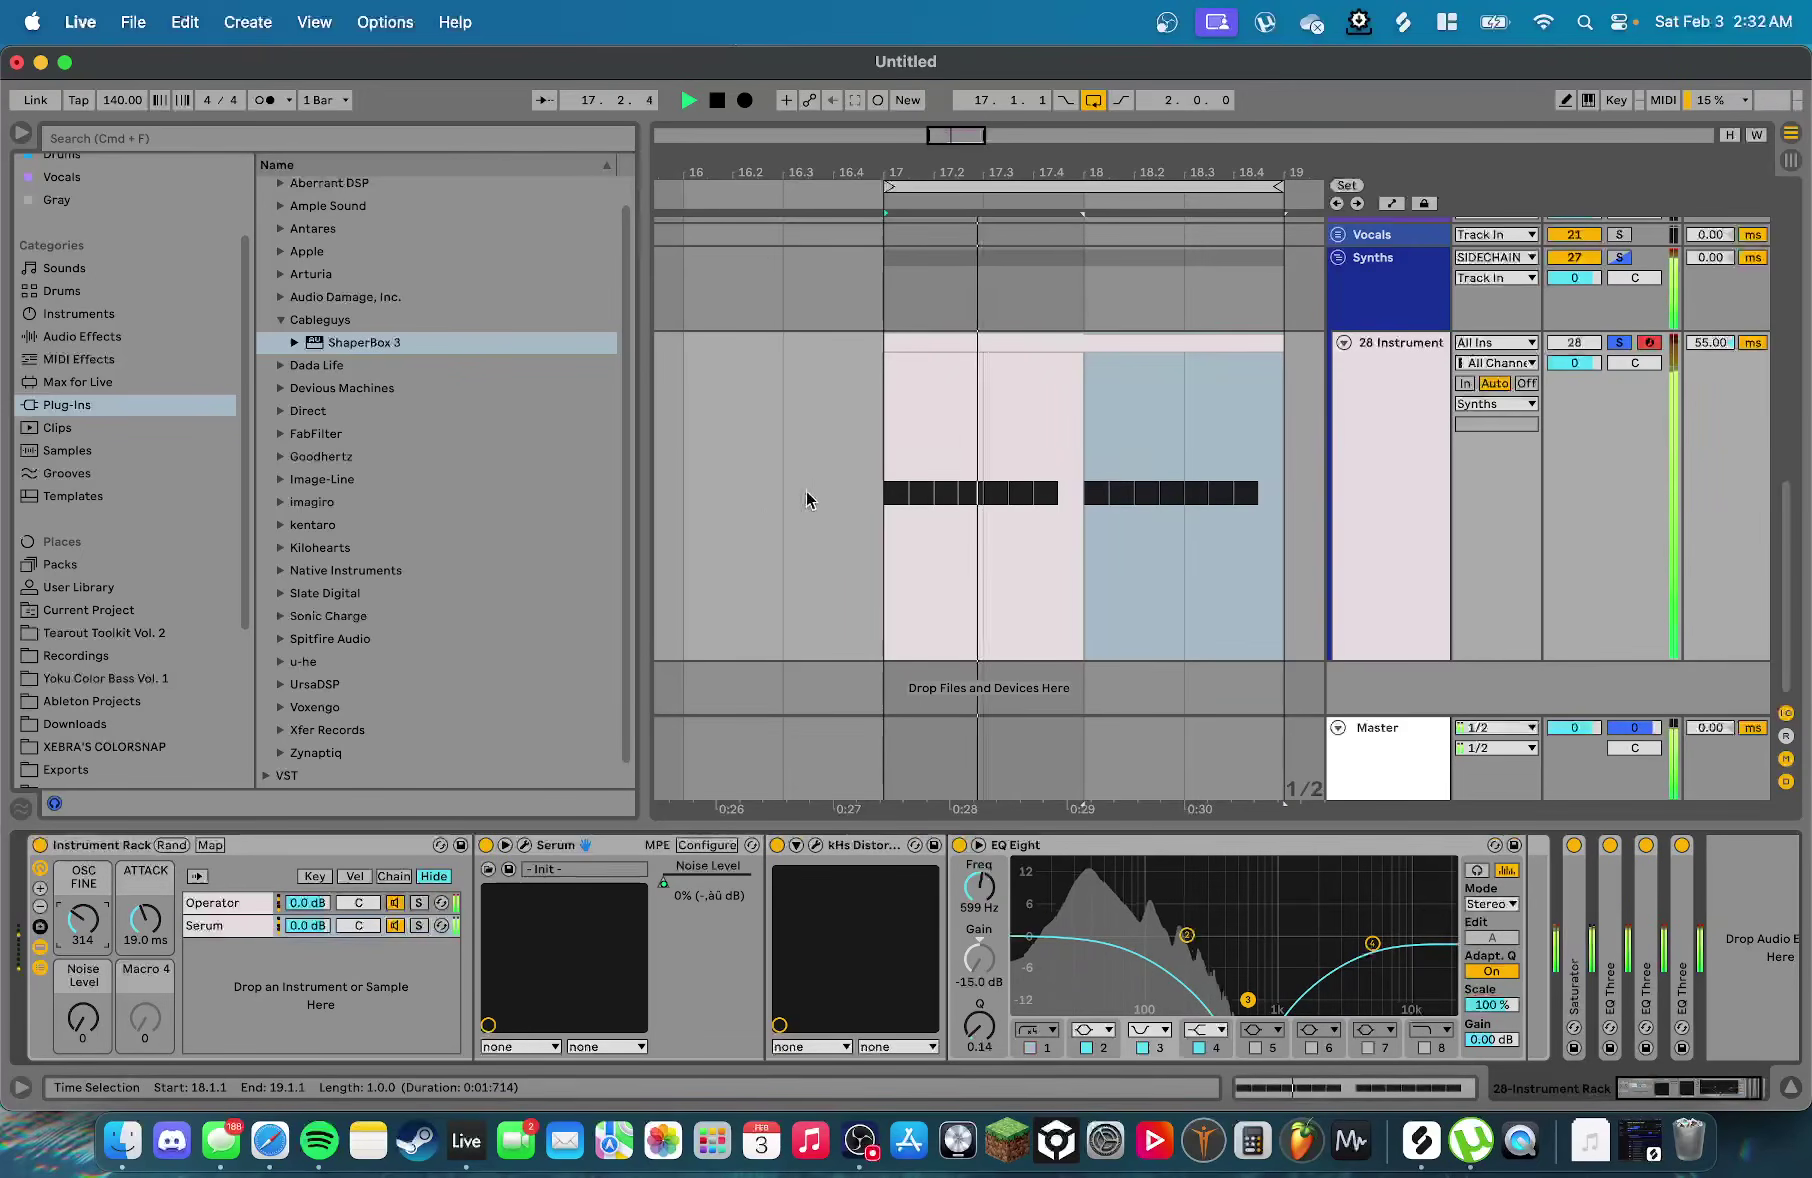
{"action": "key", "text": "space"}
Search the Exports folder for "disas" and add the Disaster [DEMO] WAV on a new audio track at bar 25
{"action": "scroll", "coordinate": [861, 442], "scroll_direction": "down", "scroll_amount": 3}
{"action": "scroll", "coordinate": [95, 625], "scroll_direction": "down", "scroll_amount": 5}
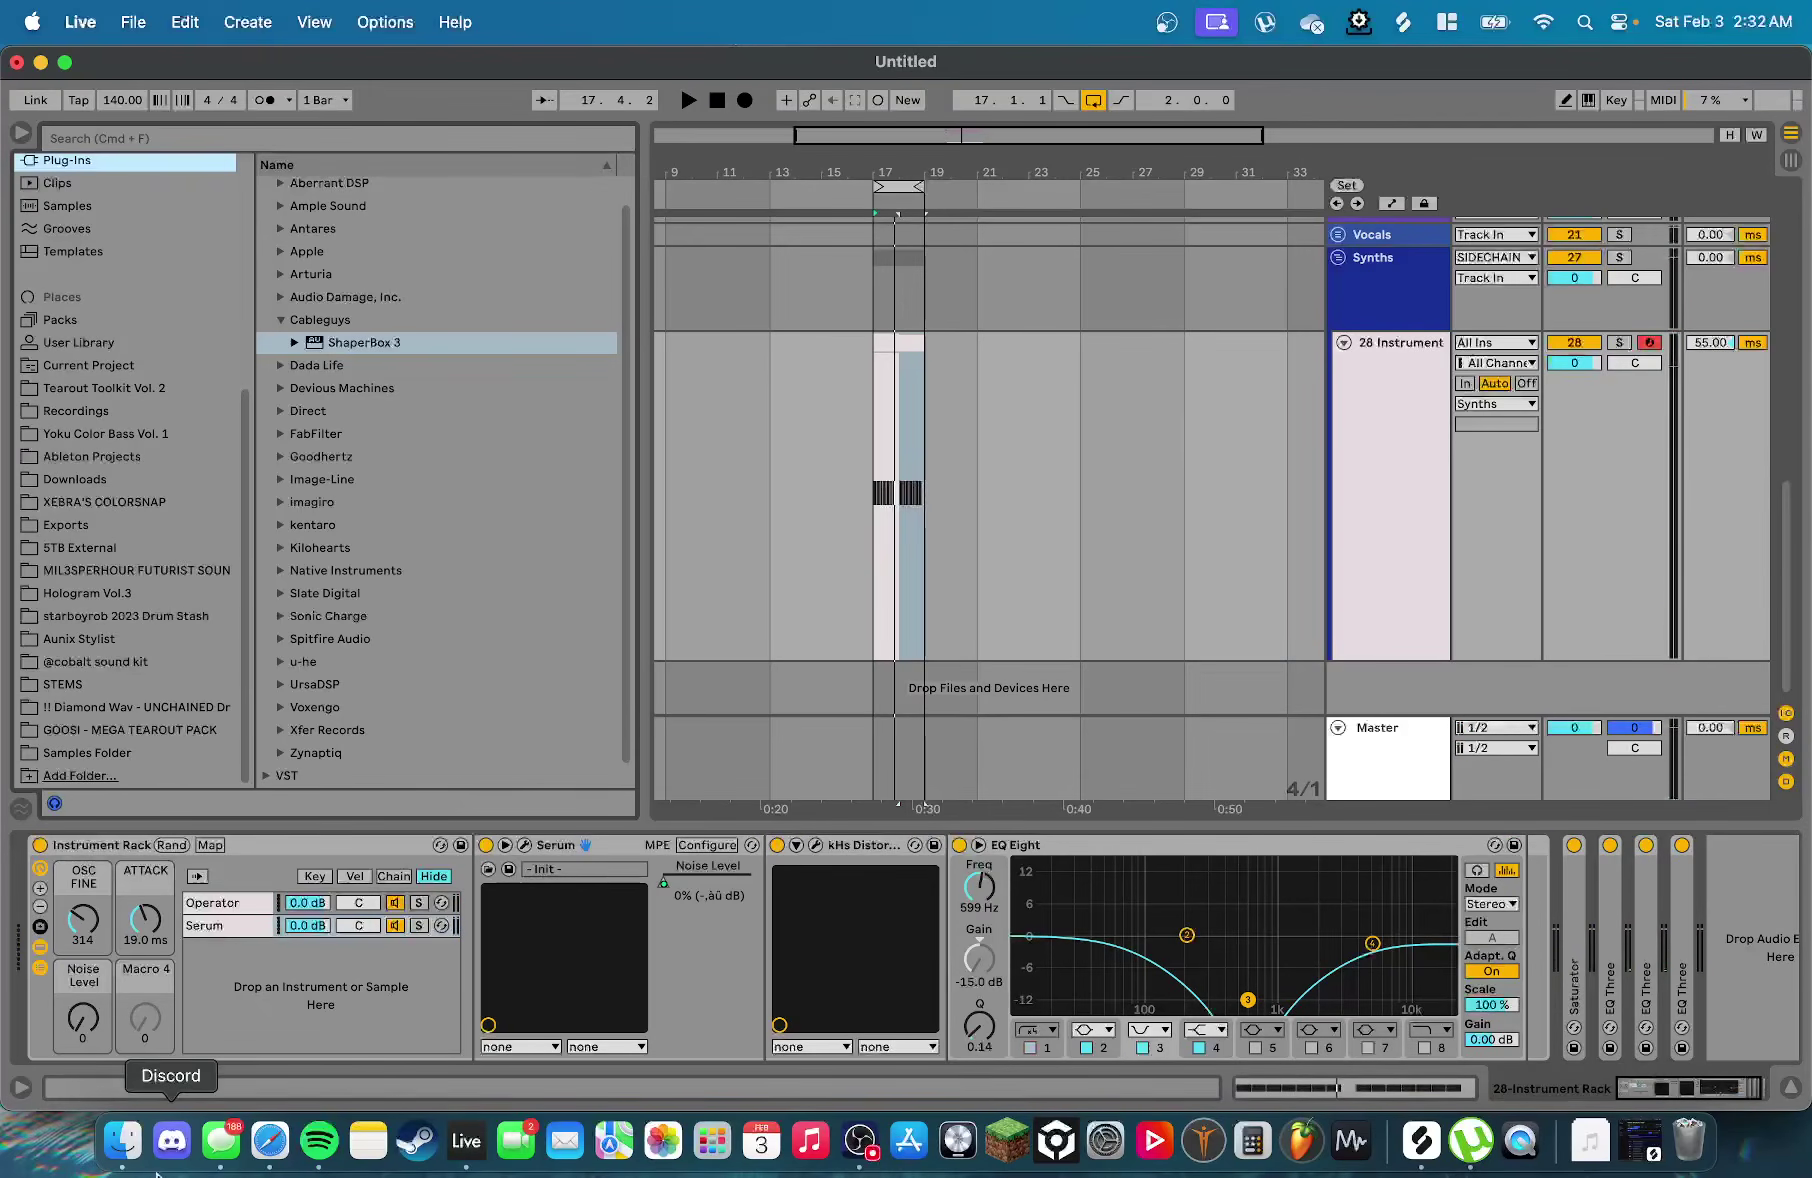
{"action": "left_click", "coordinate": [90, 527]}
{"action": "left_click", "coordinate": [365, 140]}
{"action": "type", "text": "d"}
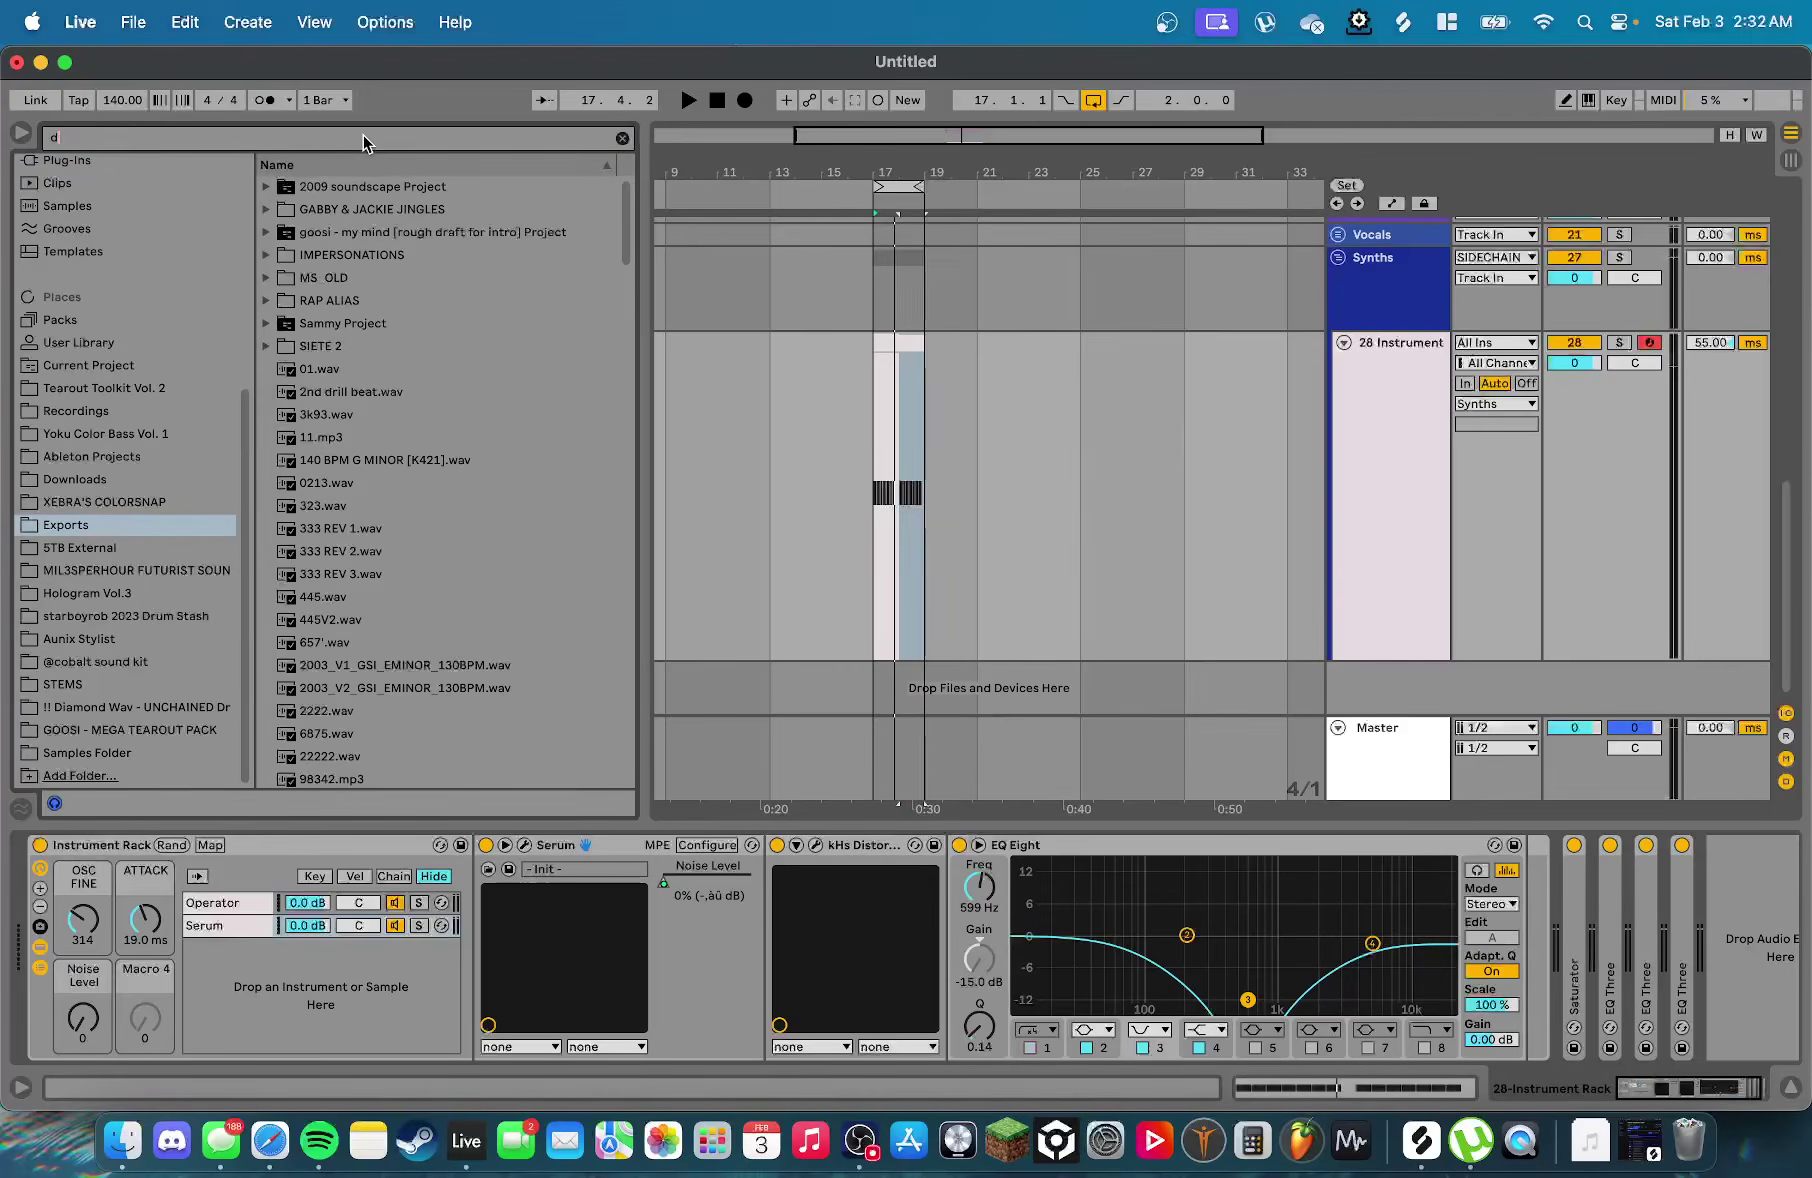
{"action": "type", "text": "isas"}
{"action": "left_click_drag", "start_coordinate": [385, 250], "coordinate": [1093, 685]}
Listen to the imported demo in solo from bar 57 and bar 73, and stop playback
{"action": "scroll", "coordinate": [1046, 685], "scroll_direction": "up", "scroll_amount": 3}
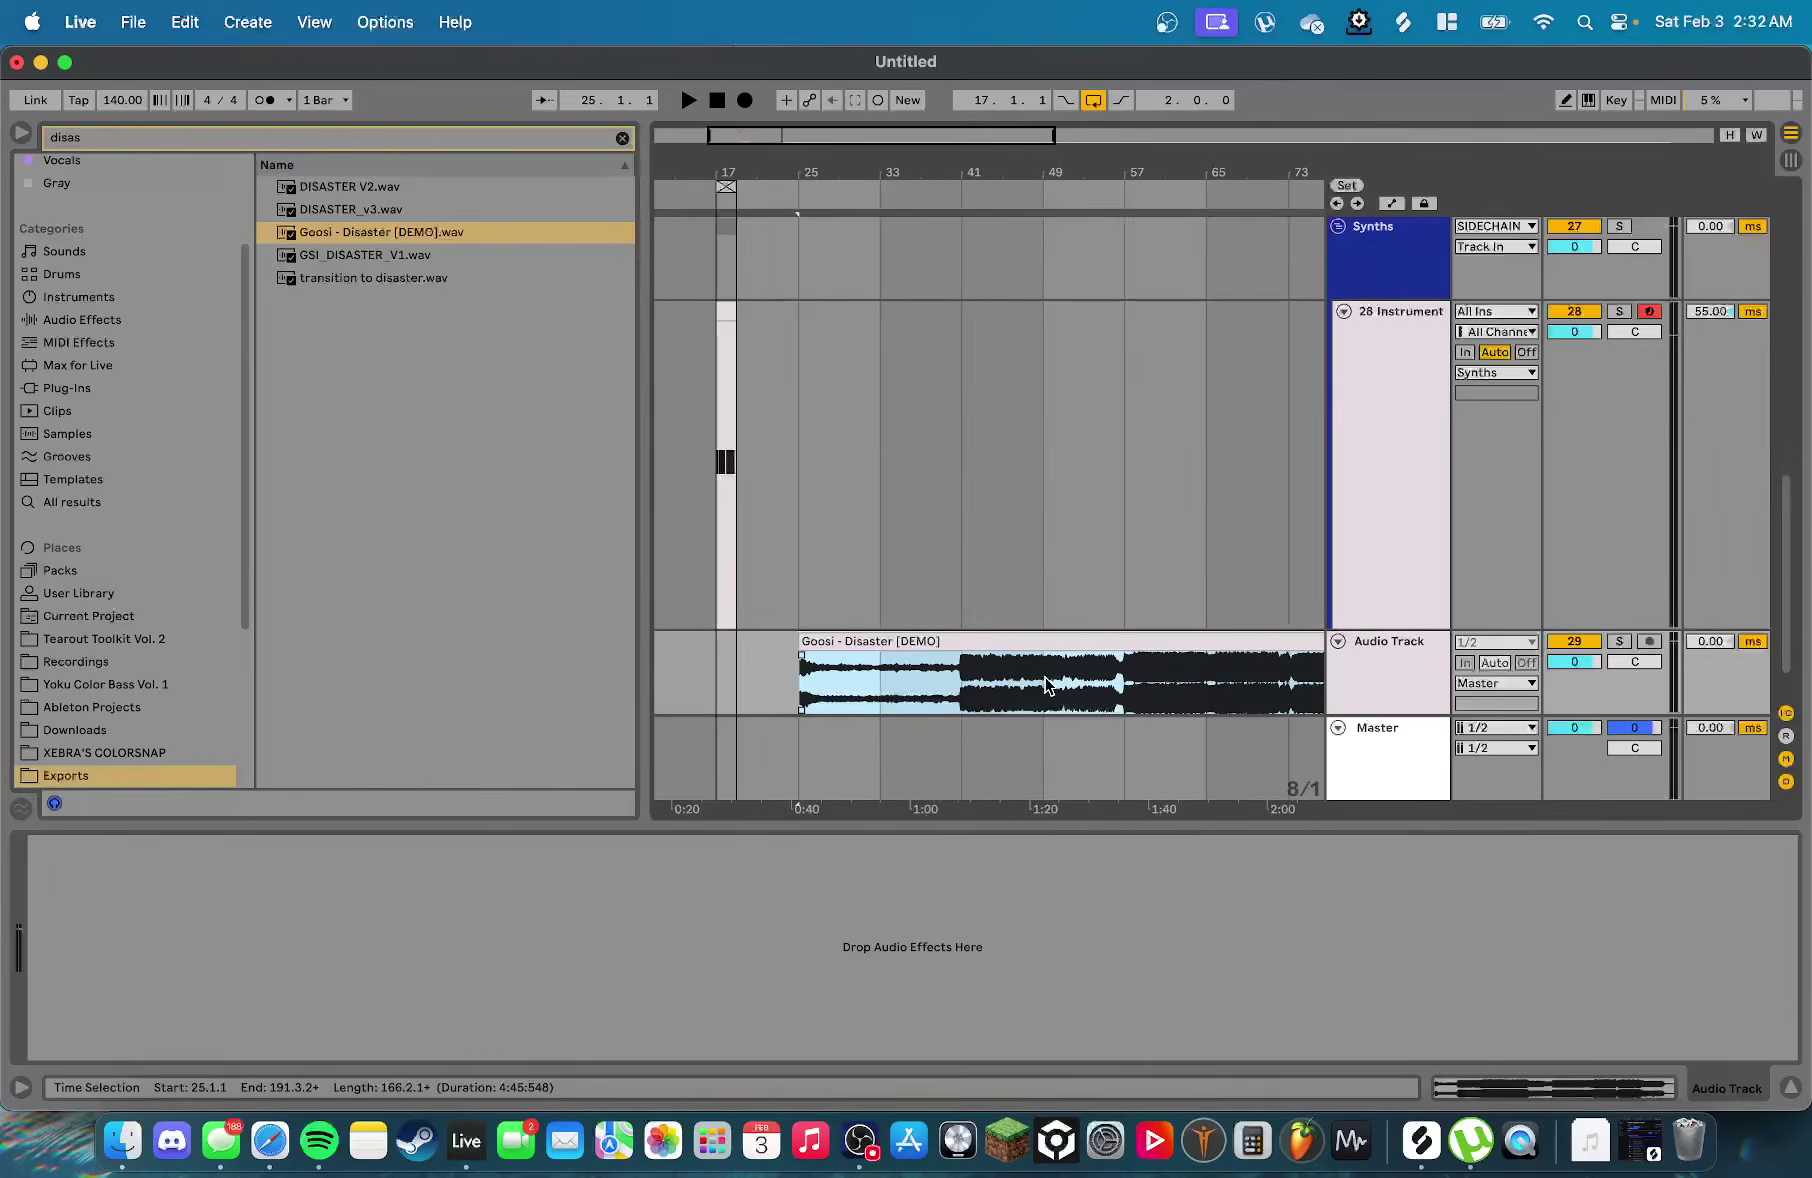
{"action": "left_click", "coordinate": [1106, 657]}
{"action": "key", "text": "space"}
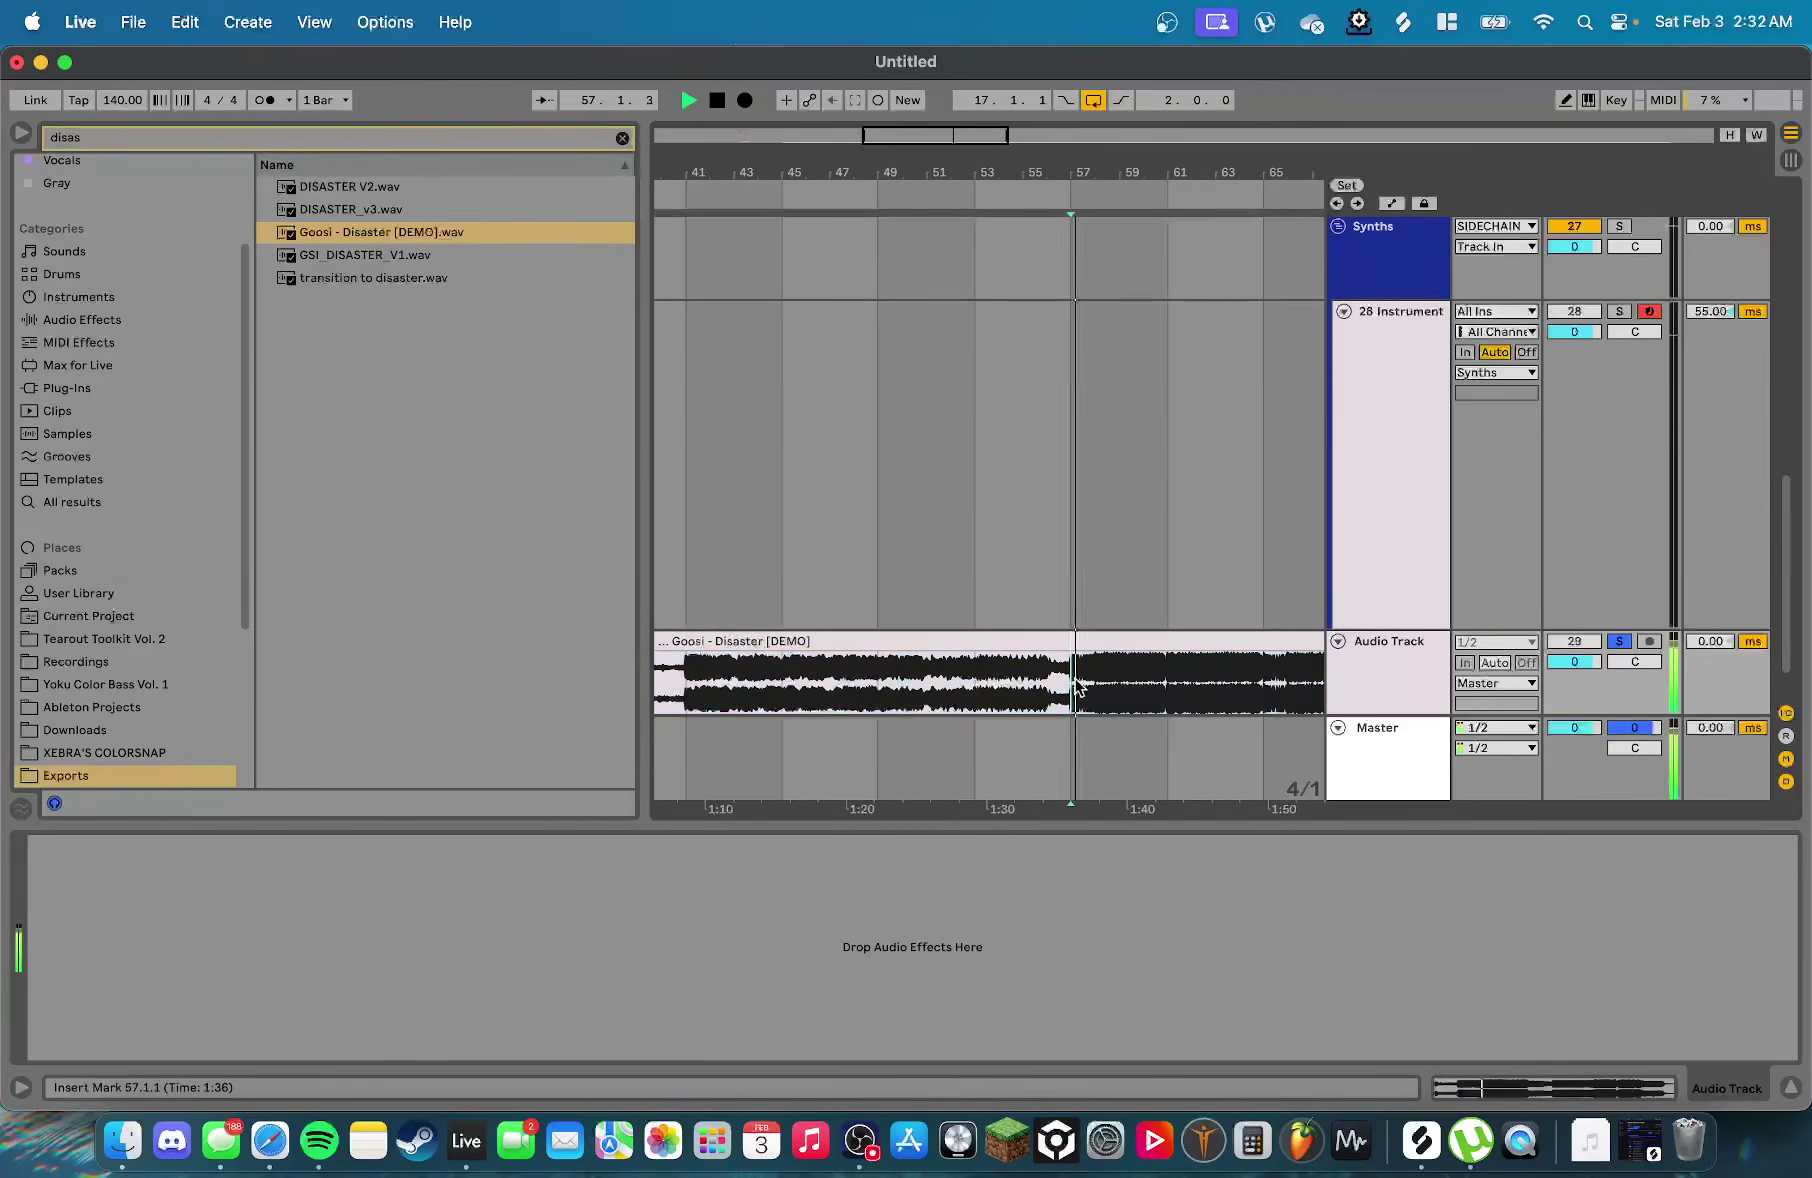
{"action": "scroll", "coordinate": [1046, 644], "scroll_direction": "up", "scroll_amount": 2}
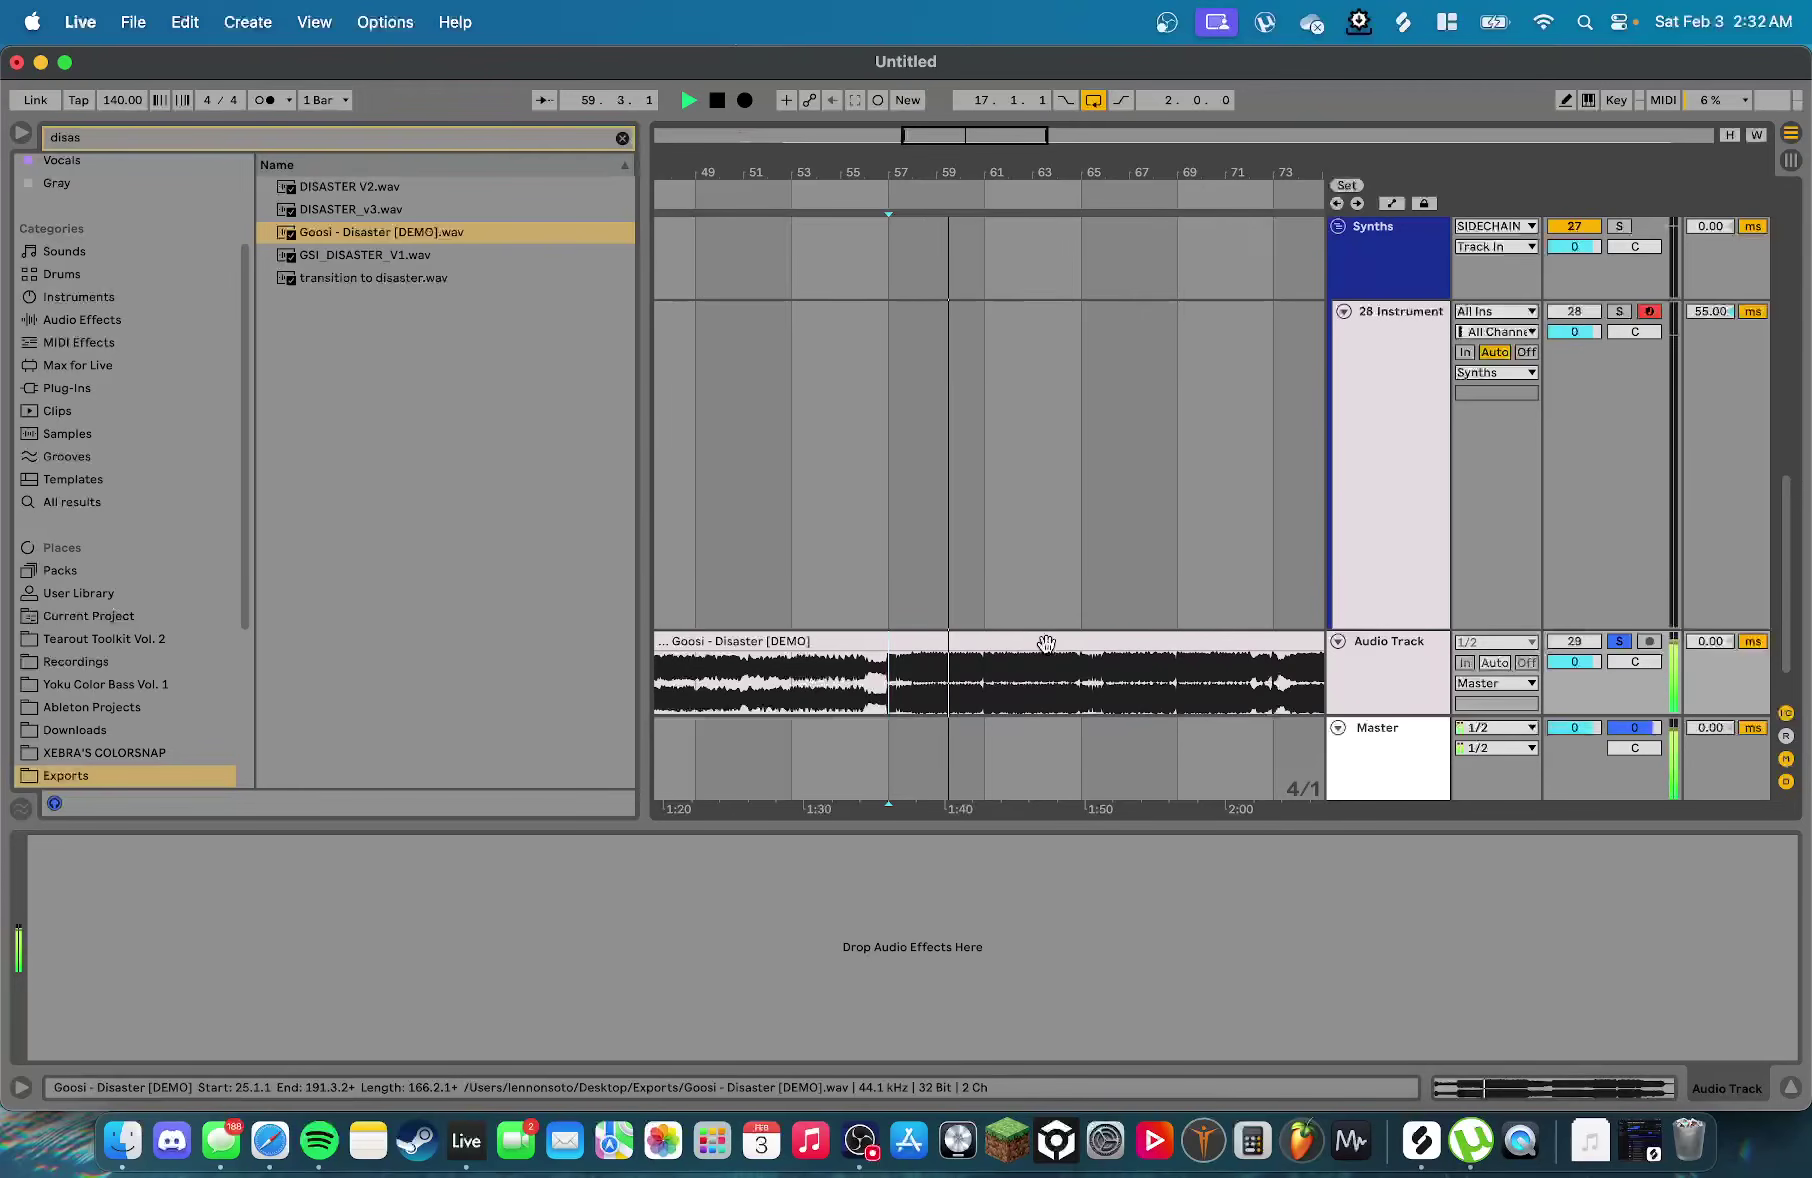
{"action": "scroll", "coordinate": [1080, 680], "scroll_direction": "down", "scroll_amount": 2}
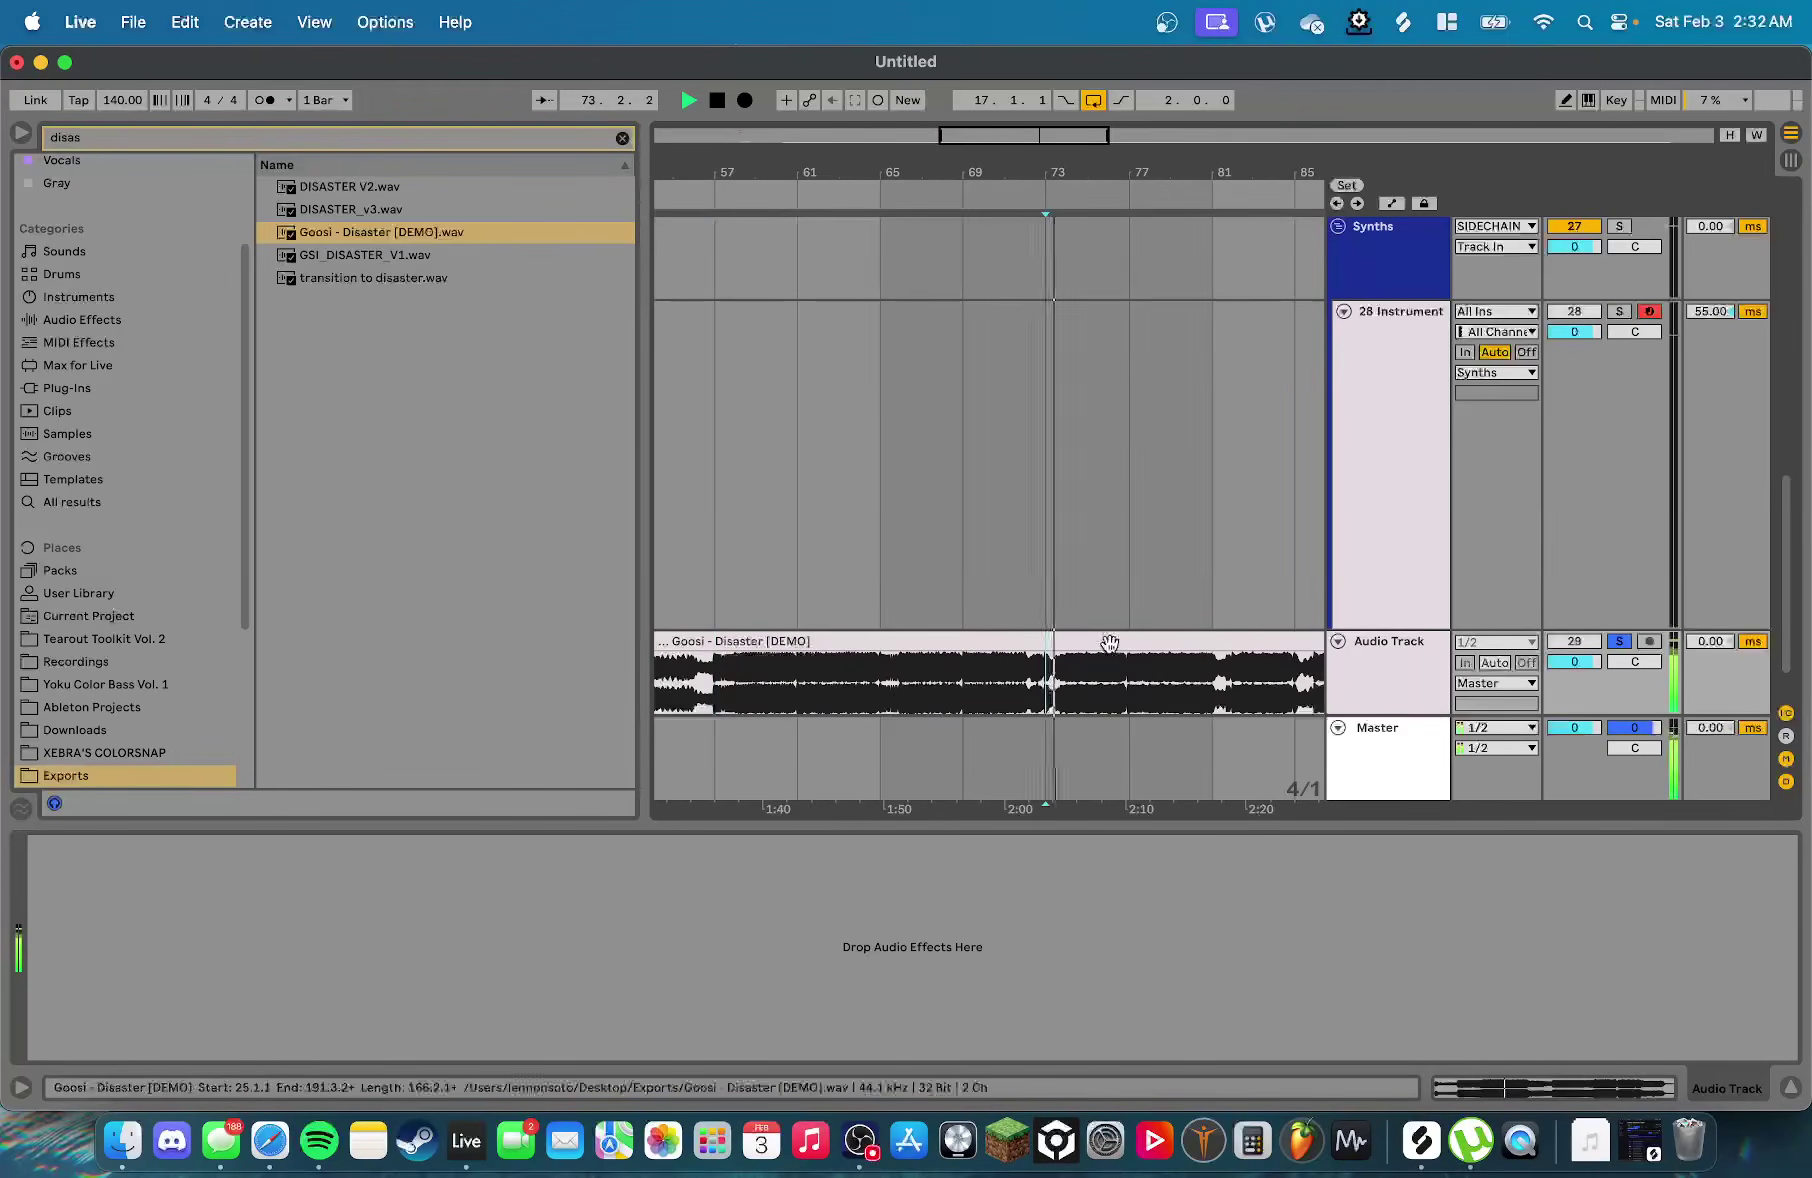
{"action": "scroll", "coordinate": [994, 614], "scroll_direction": "down", "scroll_amount": 5}
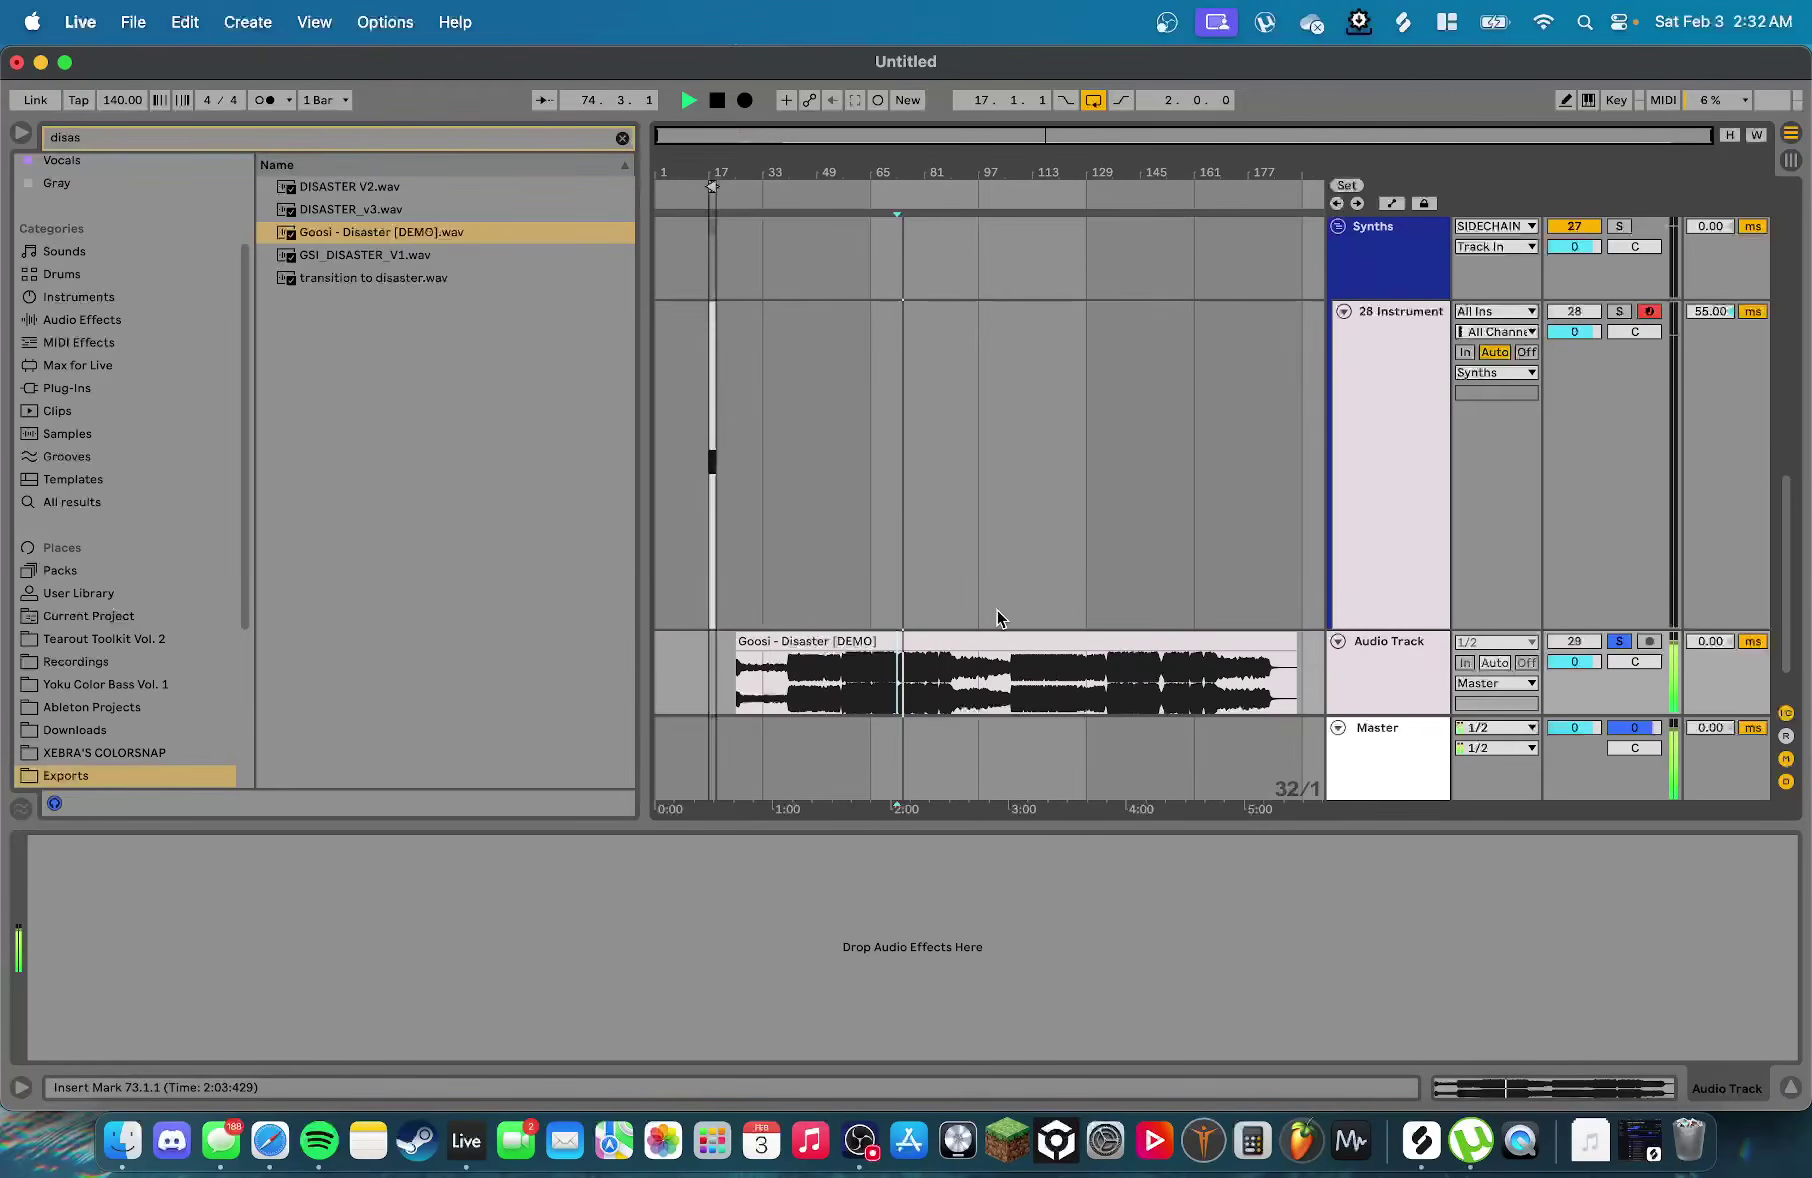
{"action": "scroll", "coordinate": [997, 614], "scroll_direction": "down", "scroll_amount": 1}
{"action": "key", "text": "space"}
Delete the demo's audio track, switch the browser to Audio Effects and clear the search
{"action": "left_click", "coordinate": [1362, 621]}
{"action": "key", "text": "Delete"}
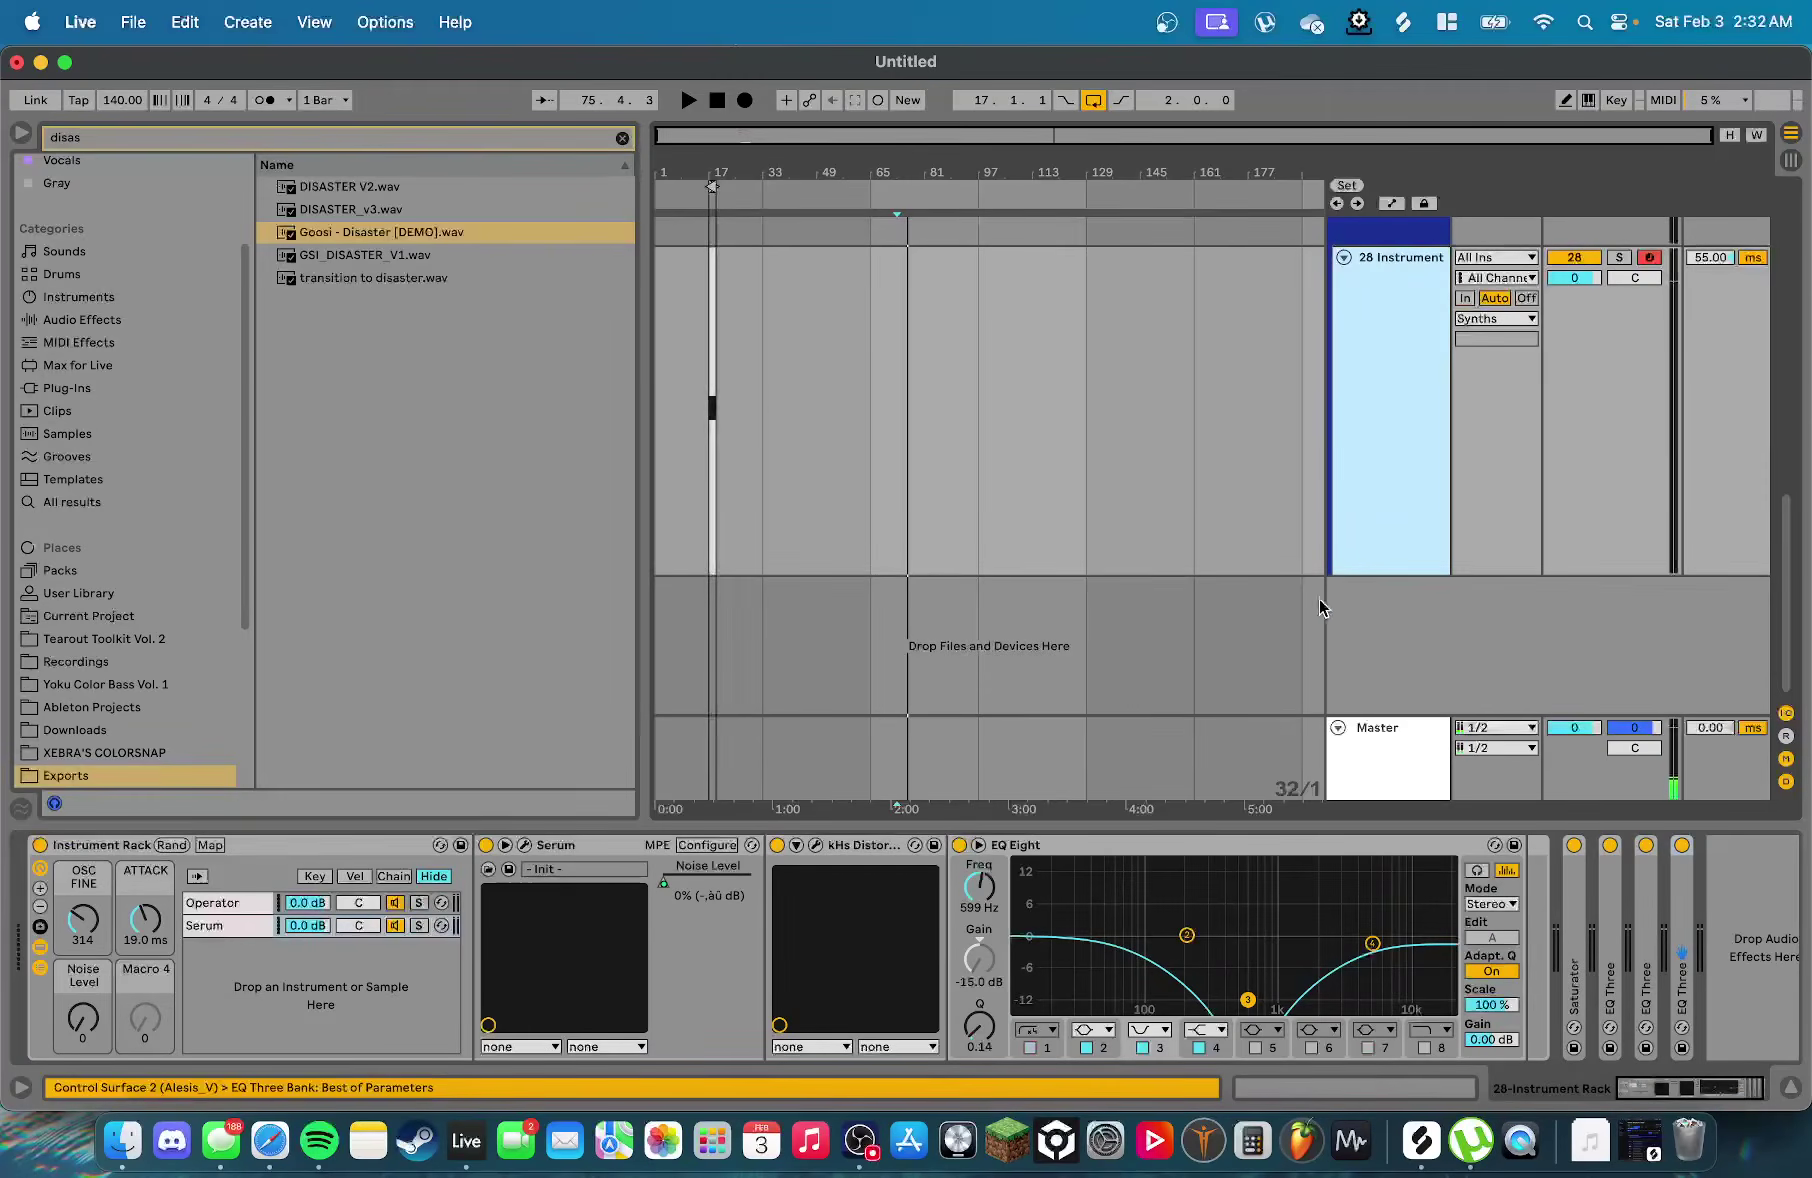
{"action": "scroll", "coordinate": [718, 466], "scroll_direction": "up", "scroll_amount": 3}
{"action": "left_click", "coordinate": [78, 321]}
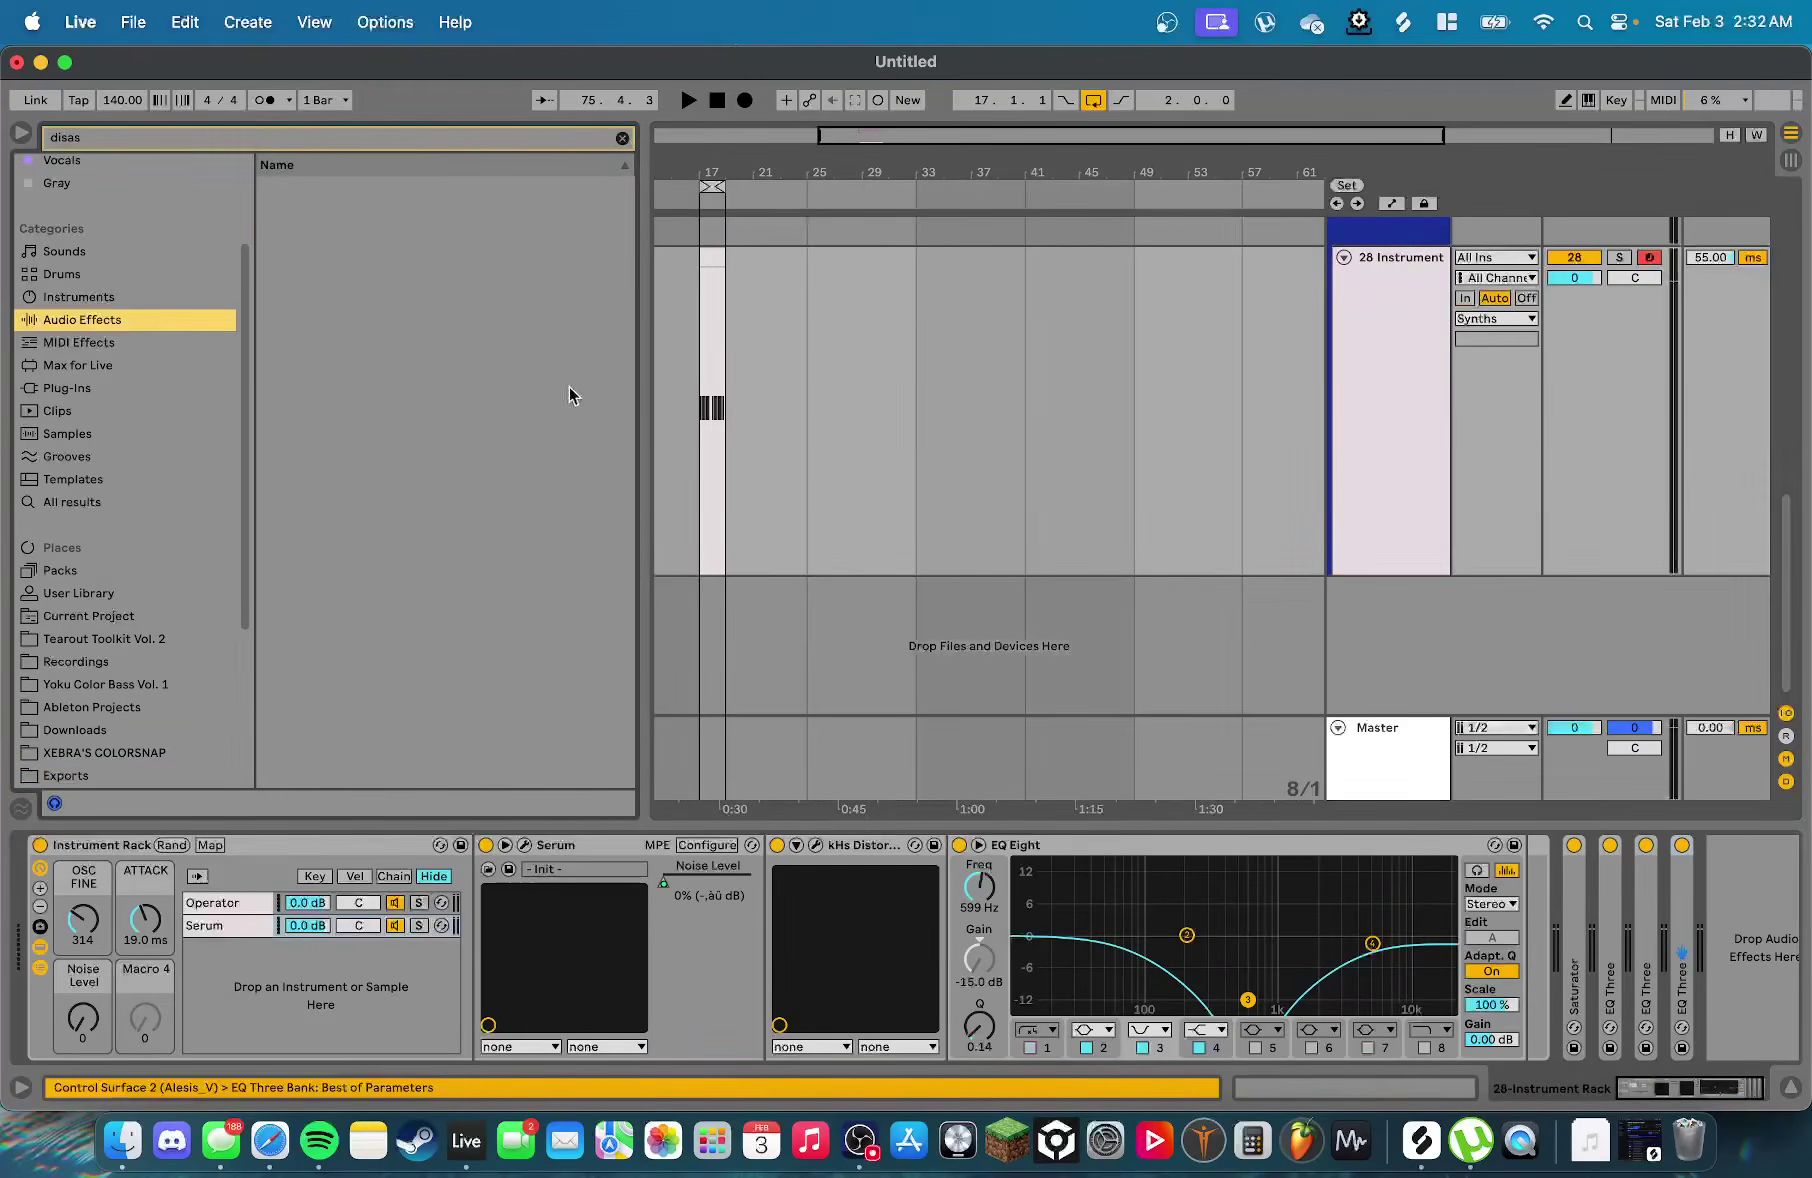
{"action": "key", "text": "Escape"}
{"action": "scroll", "coordinate": [722, 442], "scroll_direction": "up", "scroll_amount": 5}
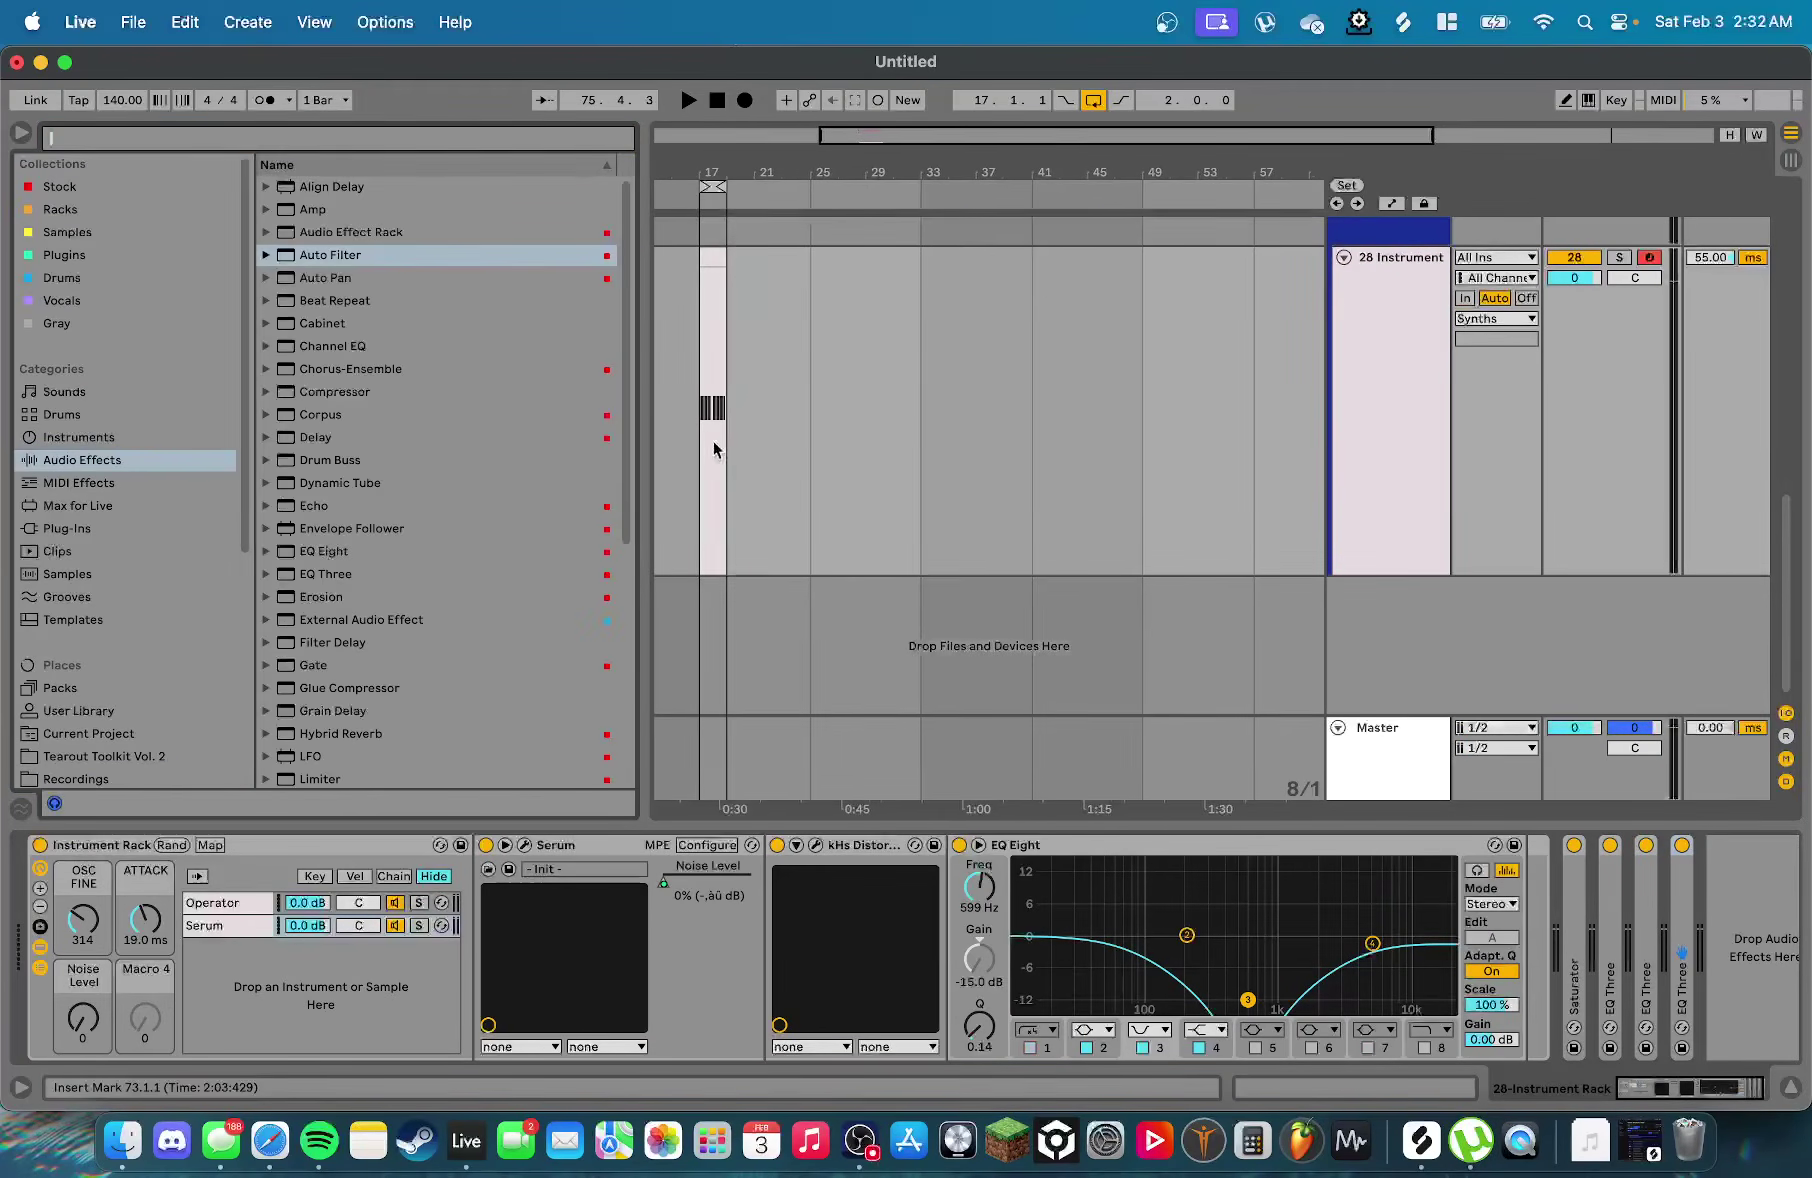
Audition the bass from bar 17 and insert a record-armed audio track below the instrument with Resampling as its input
{"action": "left_click", "coordinate": [715, 425]}
{"action": "key", "text": "space"}
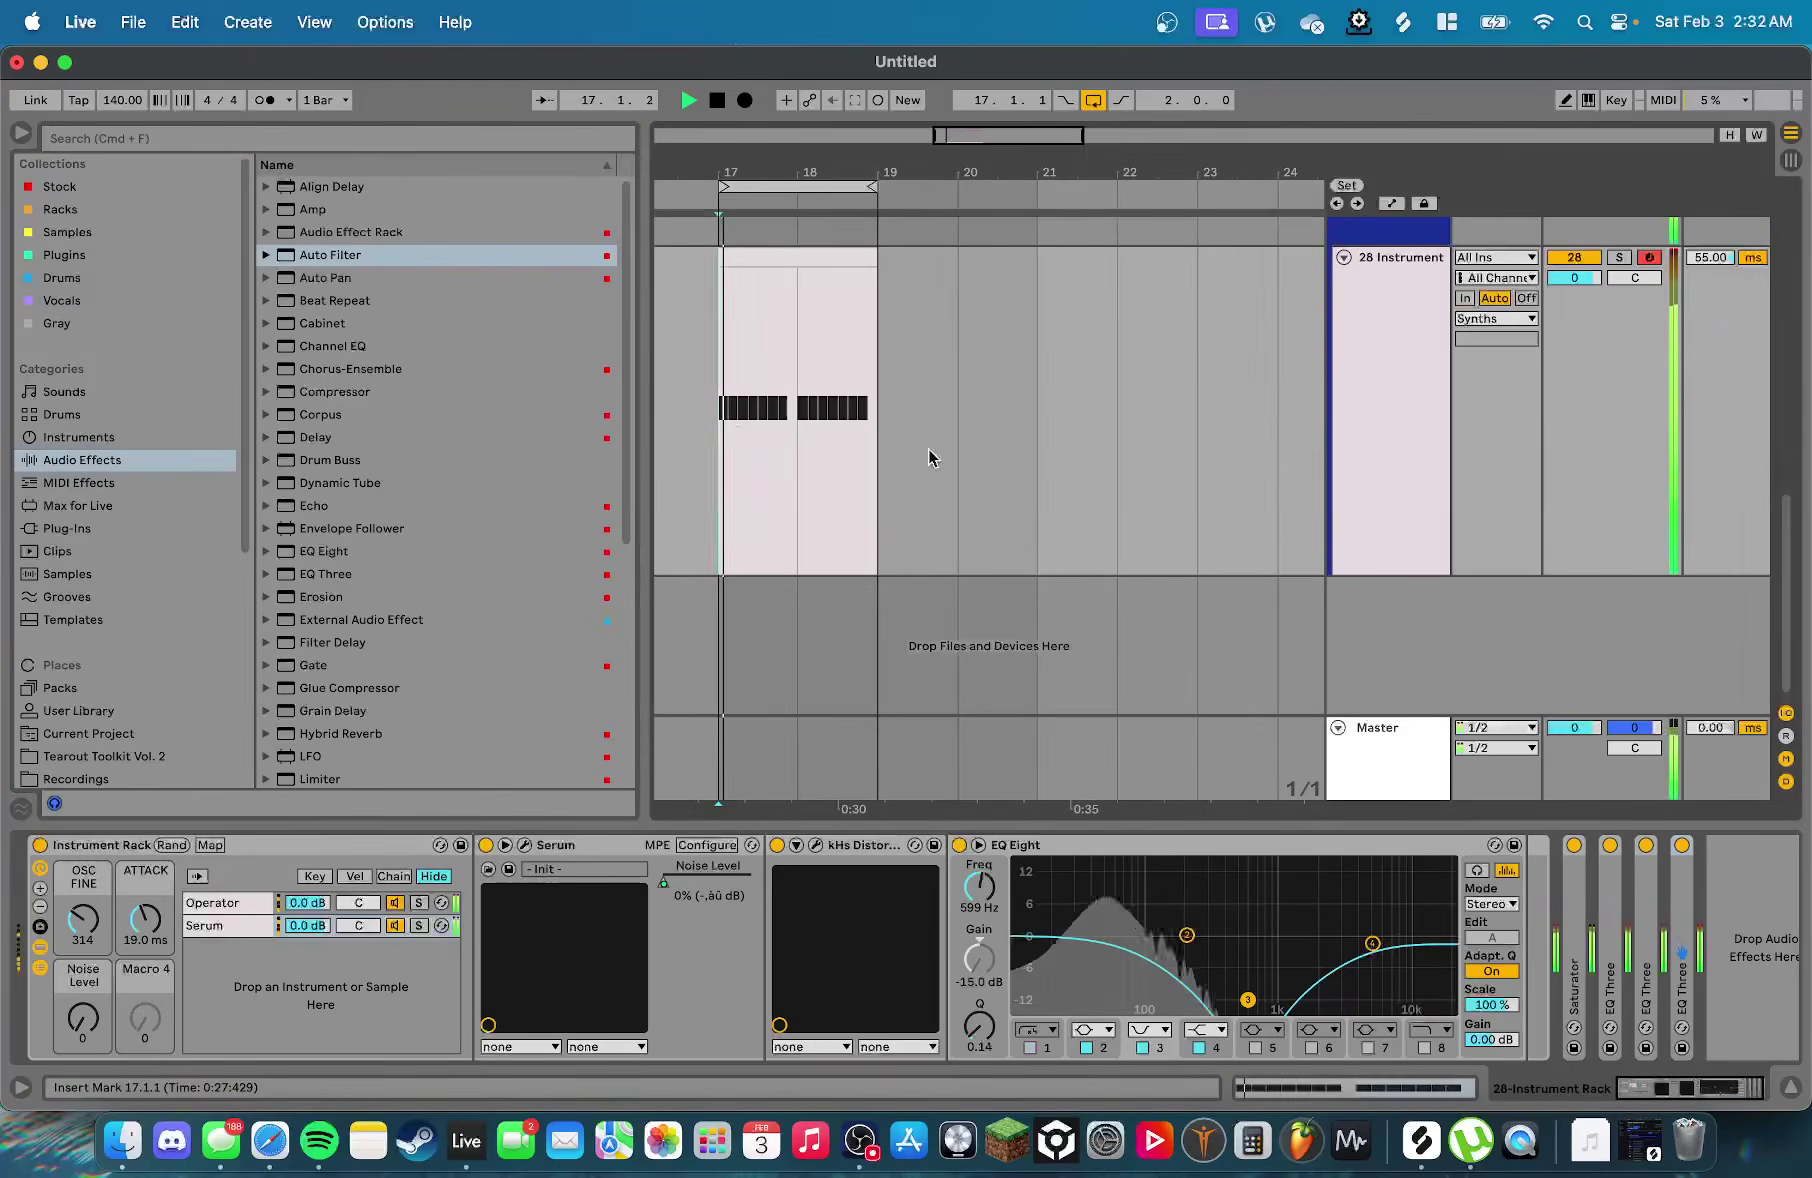
{"action": "key", "text": "space"}
{"action": "right_click", "coordinate": [1369, 350]}
{"action": "right_click", "coordinate": [1365, 610]}
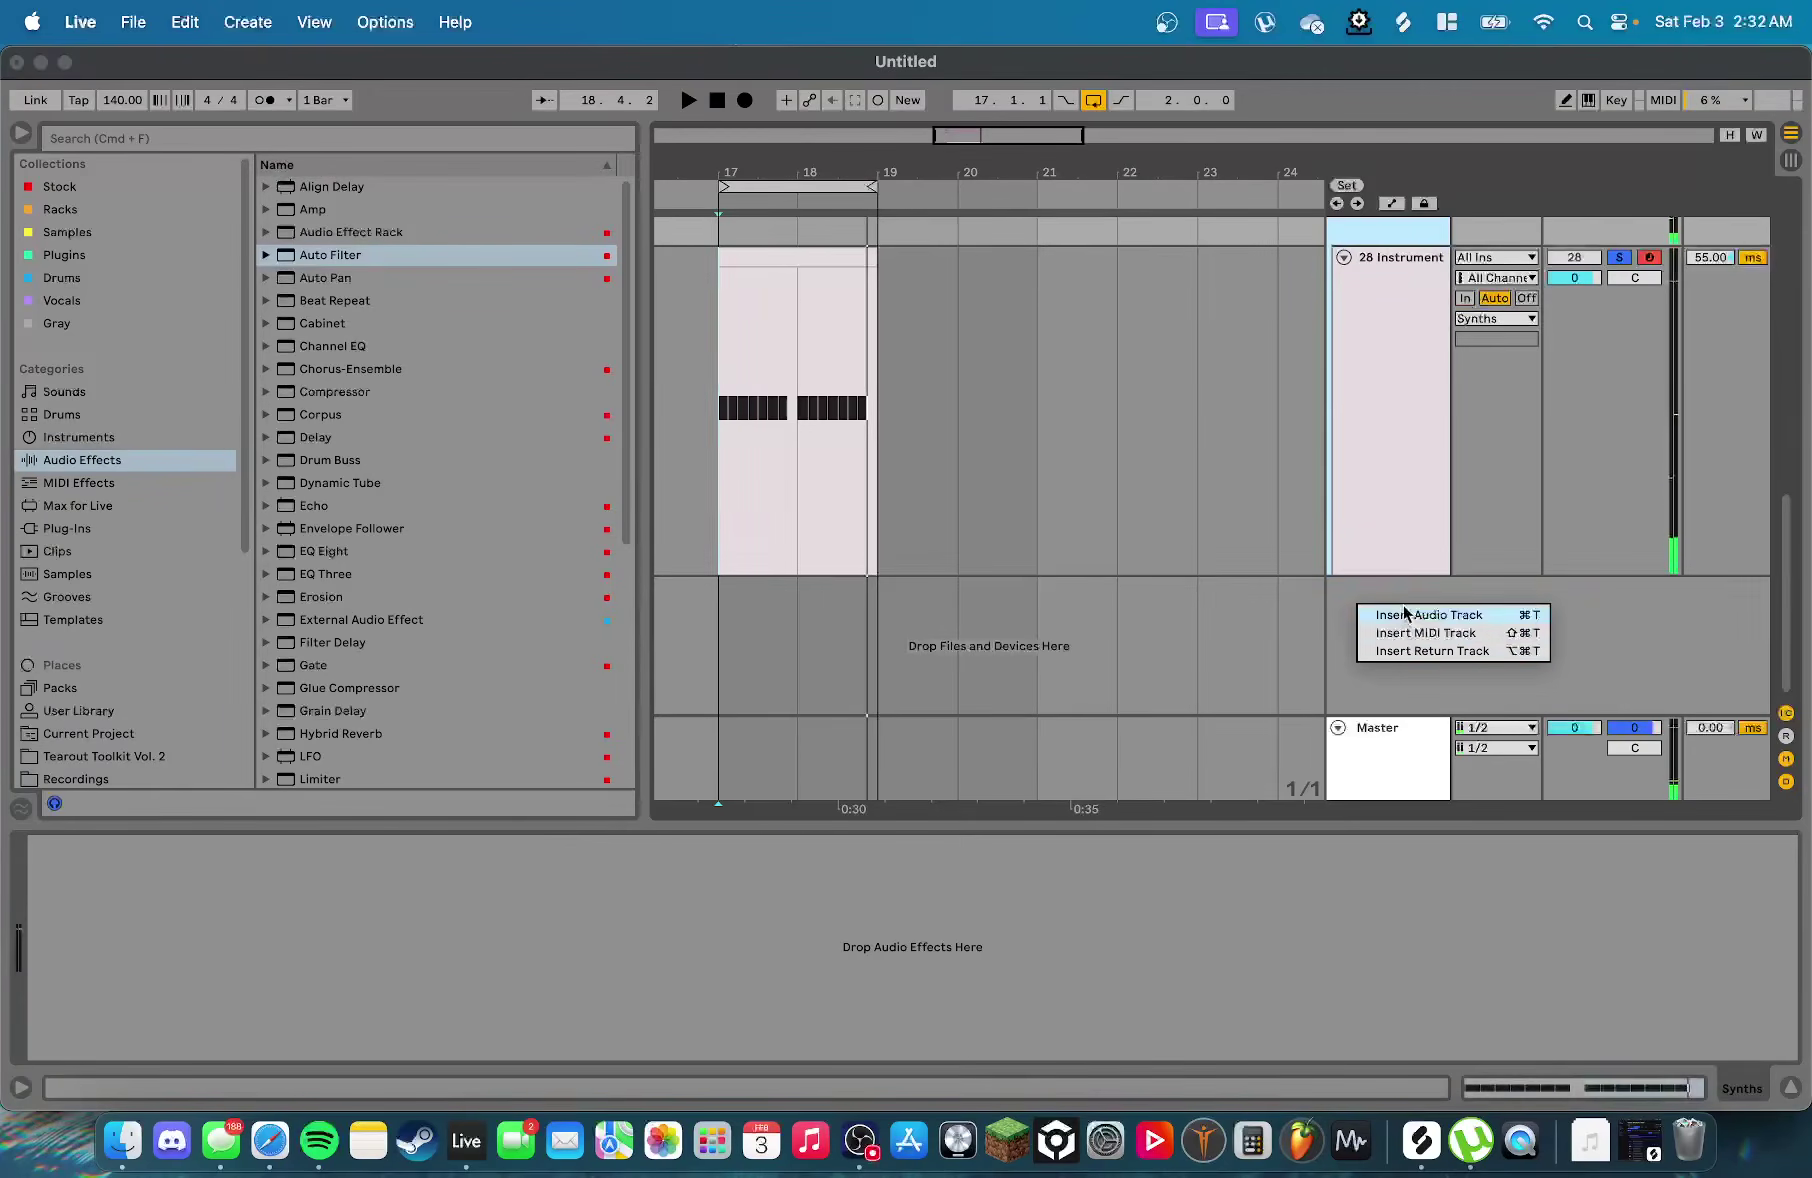
{"action": "left_click", "coordinate": [1404, 614]}
{"action": "left_click_drag", "start_coordinate": [1416, 656], "coordinate": [1416, 715]}
{"action": "left_click", "coordinate": [1495, 588]}
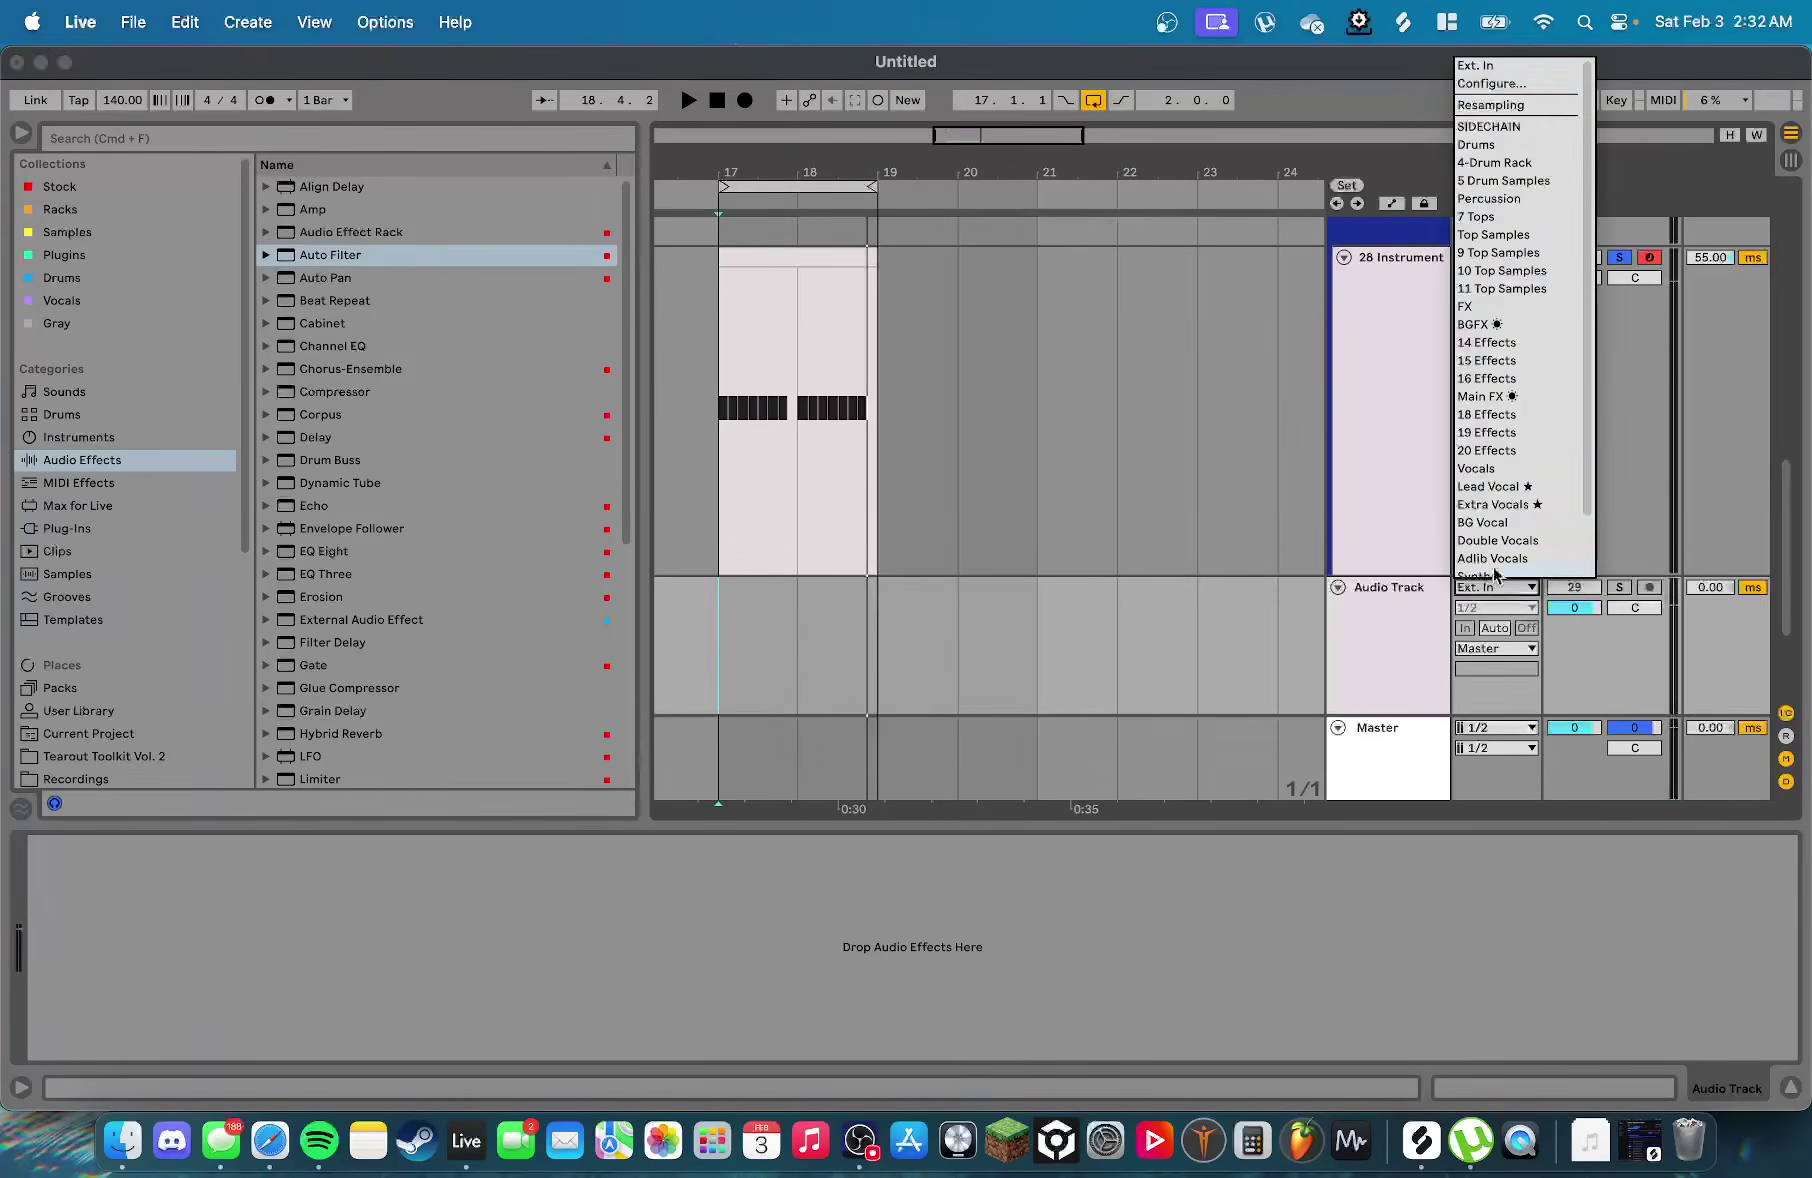
{"action": "left_click", "coordinate": [1495, 105]}
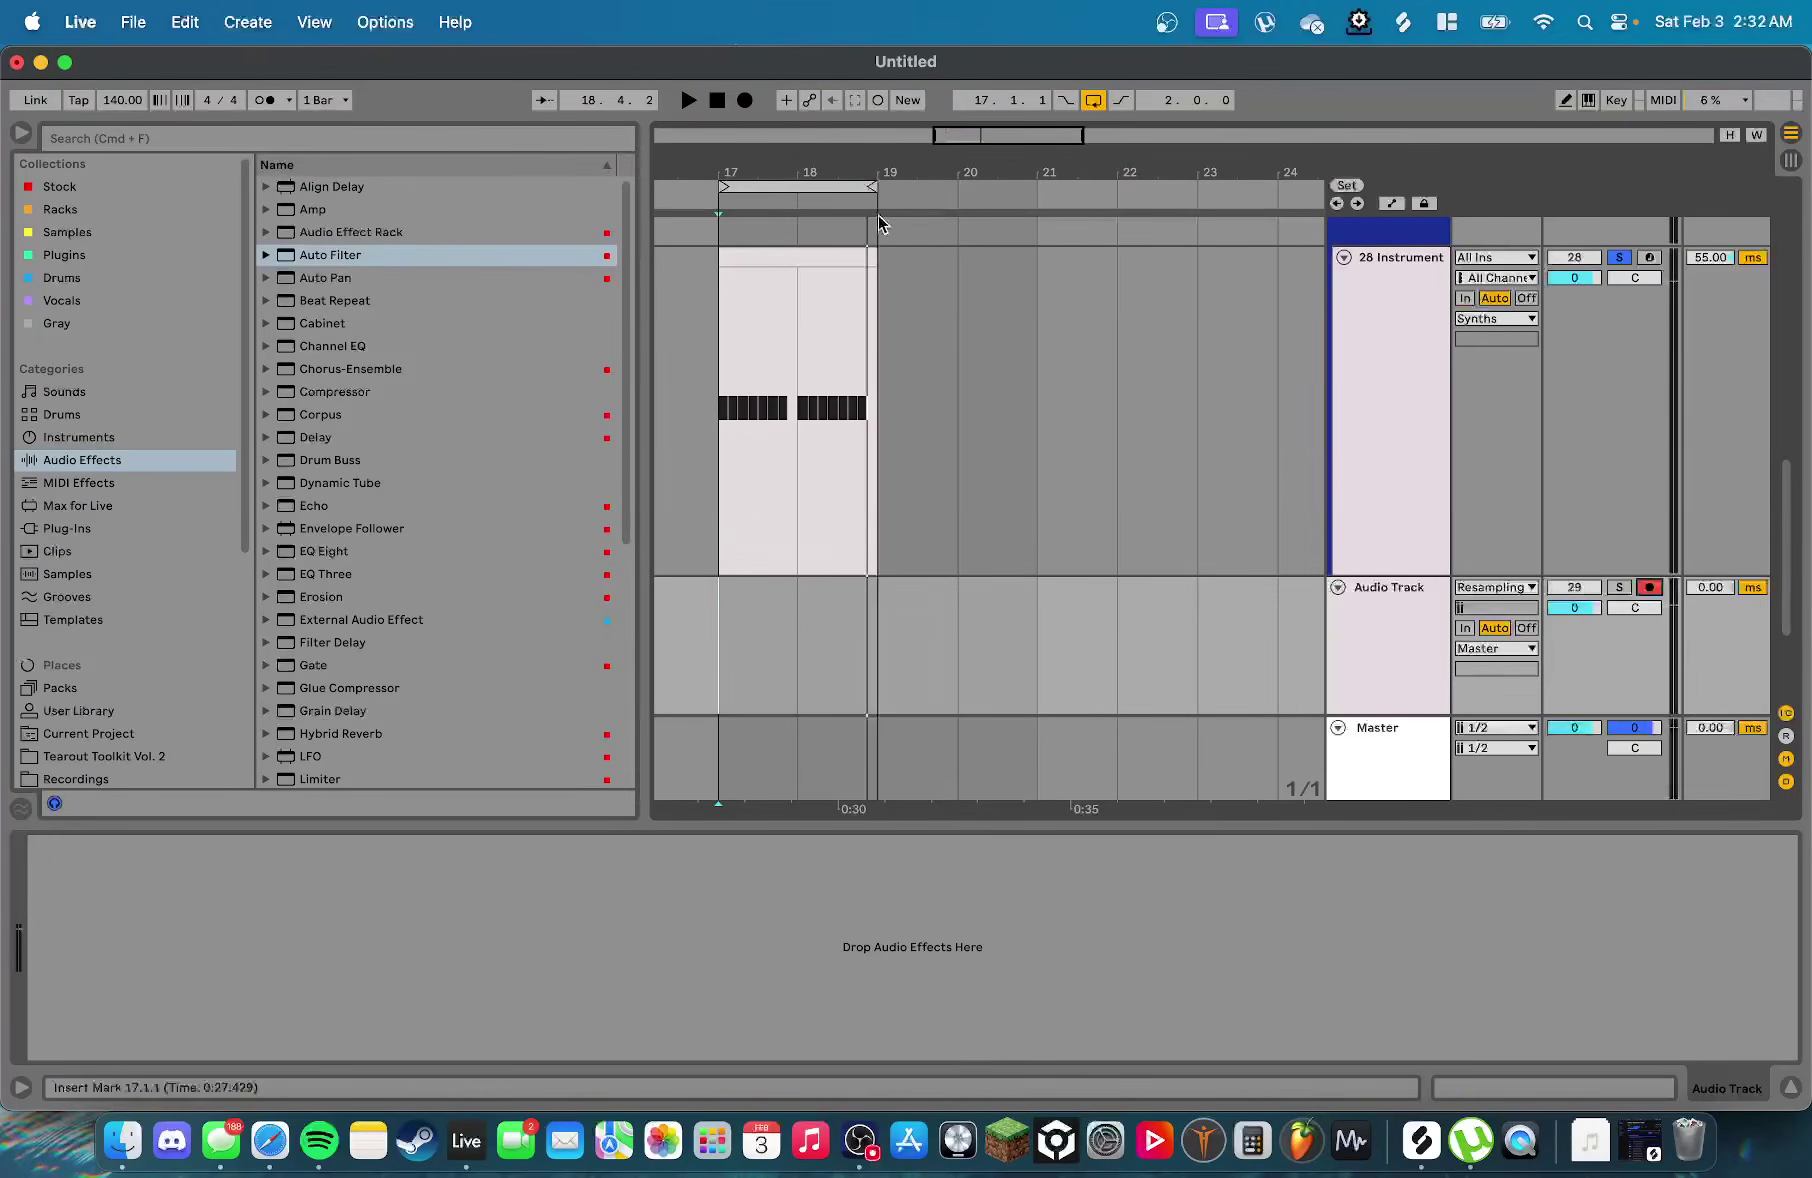
Record the bass loop from bar 17 to 19 onto the audio track and move the recorded clip to bar 21
{"action": "left_click", "coordinate": [746, 101]}
{"action": "scroll", "coordinate": [732, 369], "scroll_direction": "up", "scroll_amount": 5}
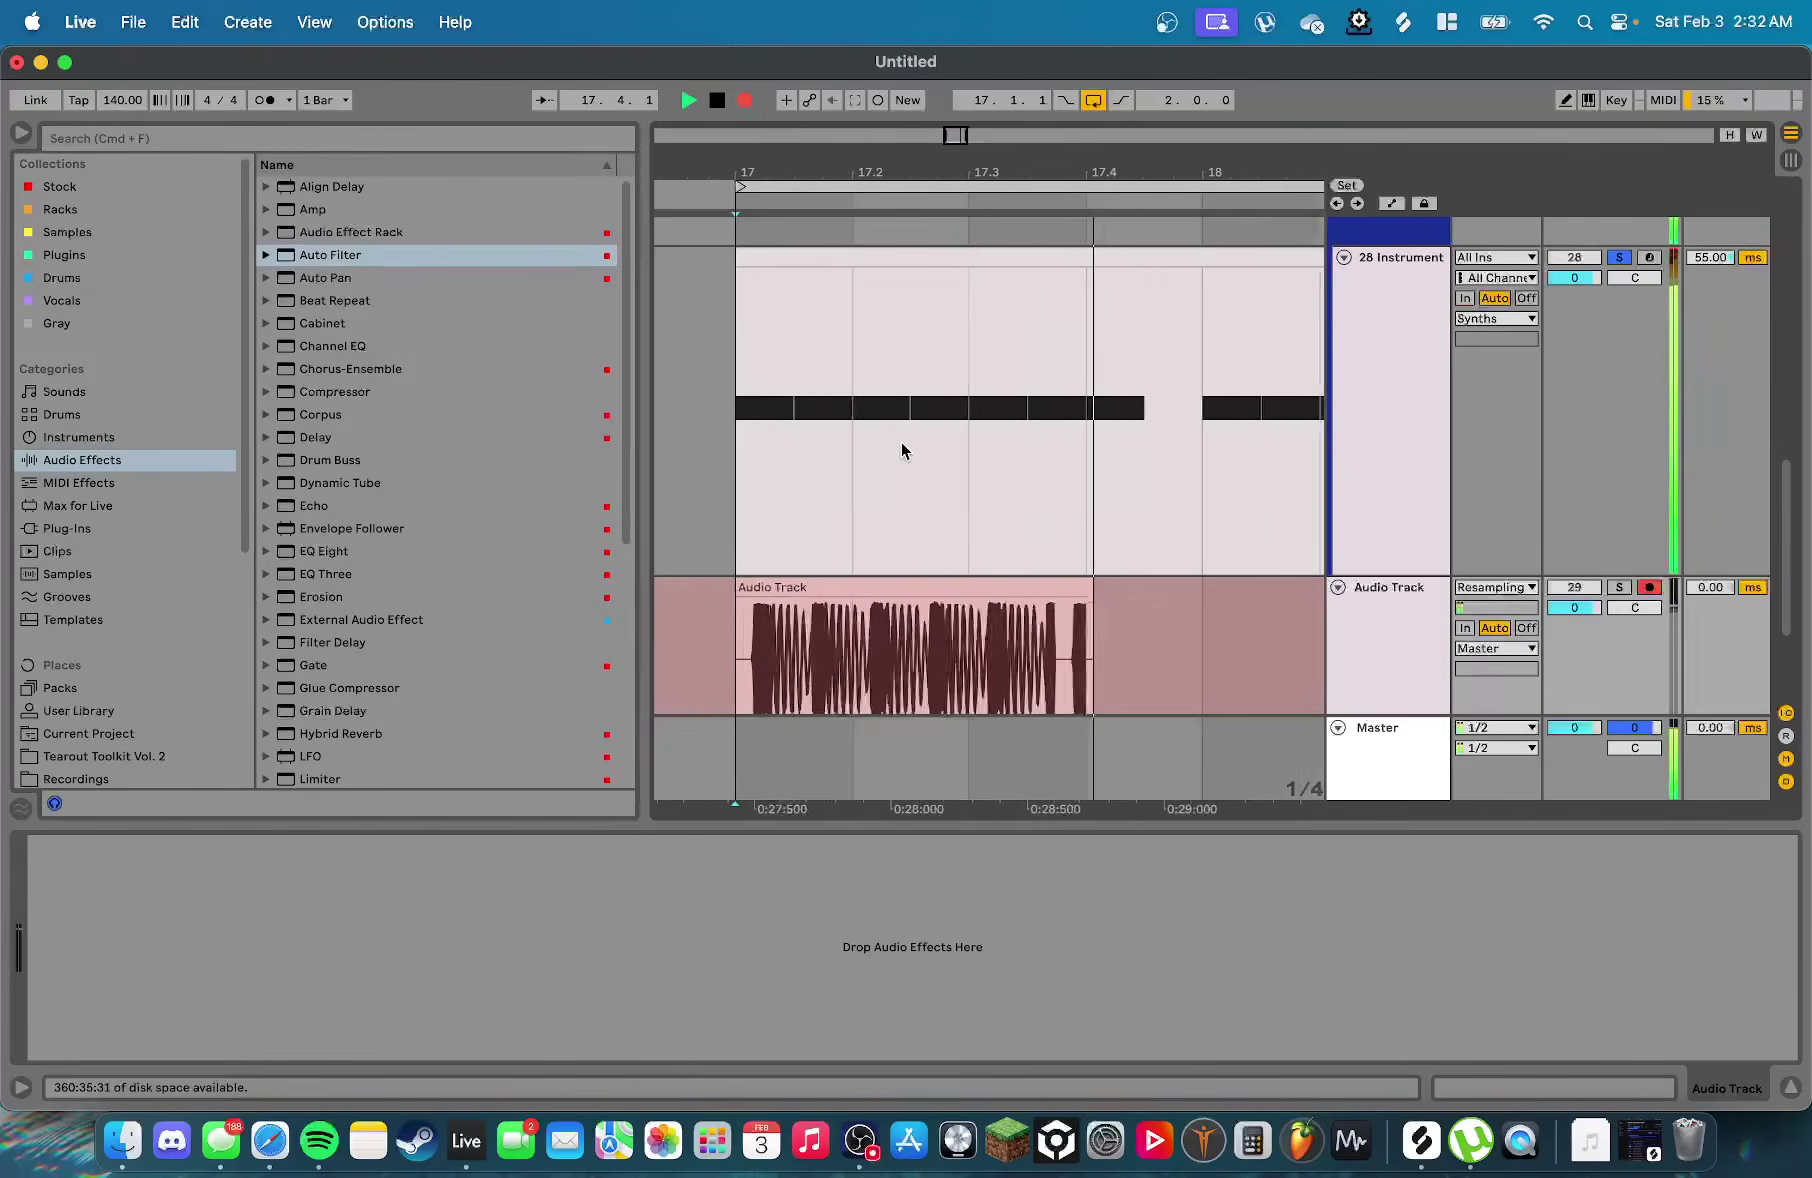
{"action": "scroll", "coordinate": [900, 442], "scroll_direction": "down", "scroll_amount": 5}
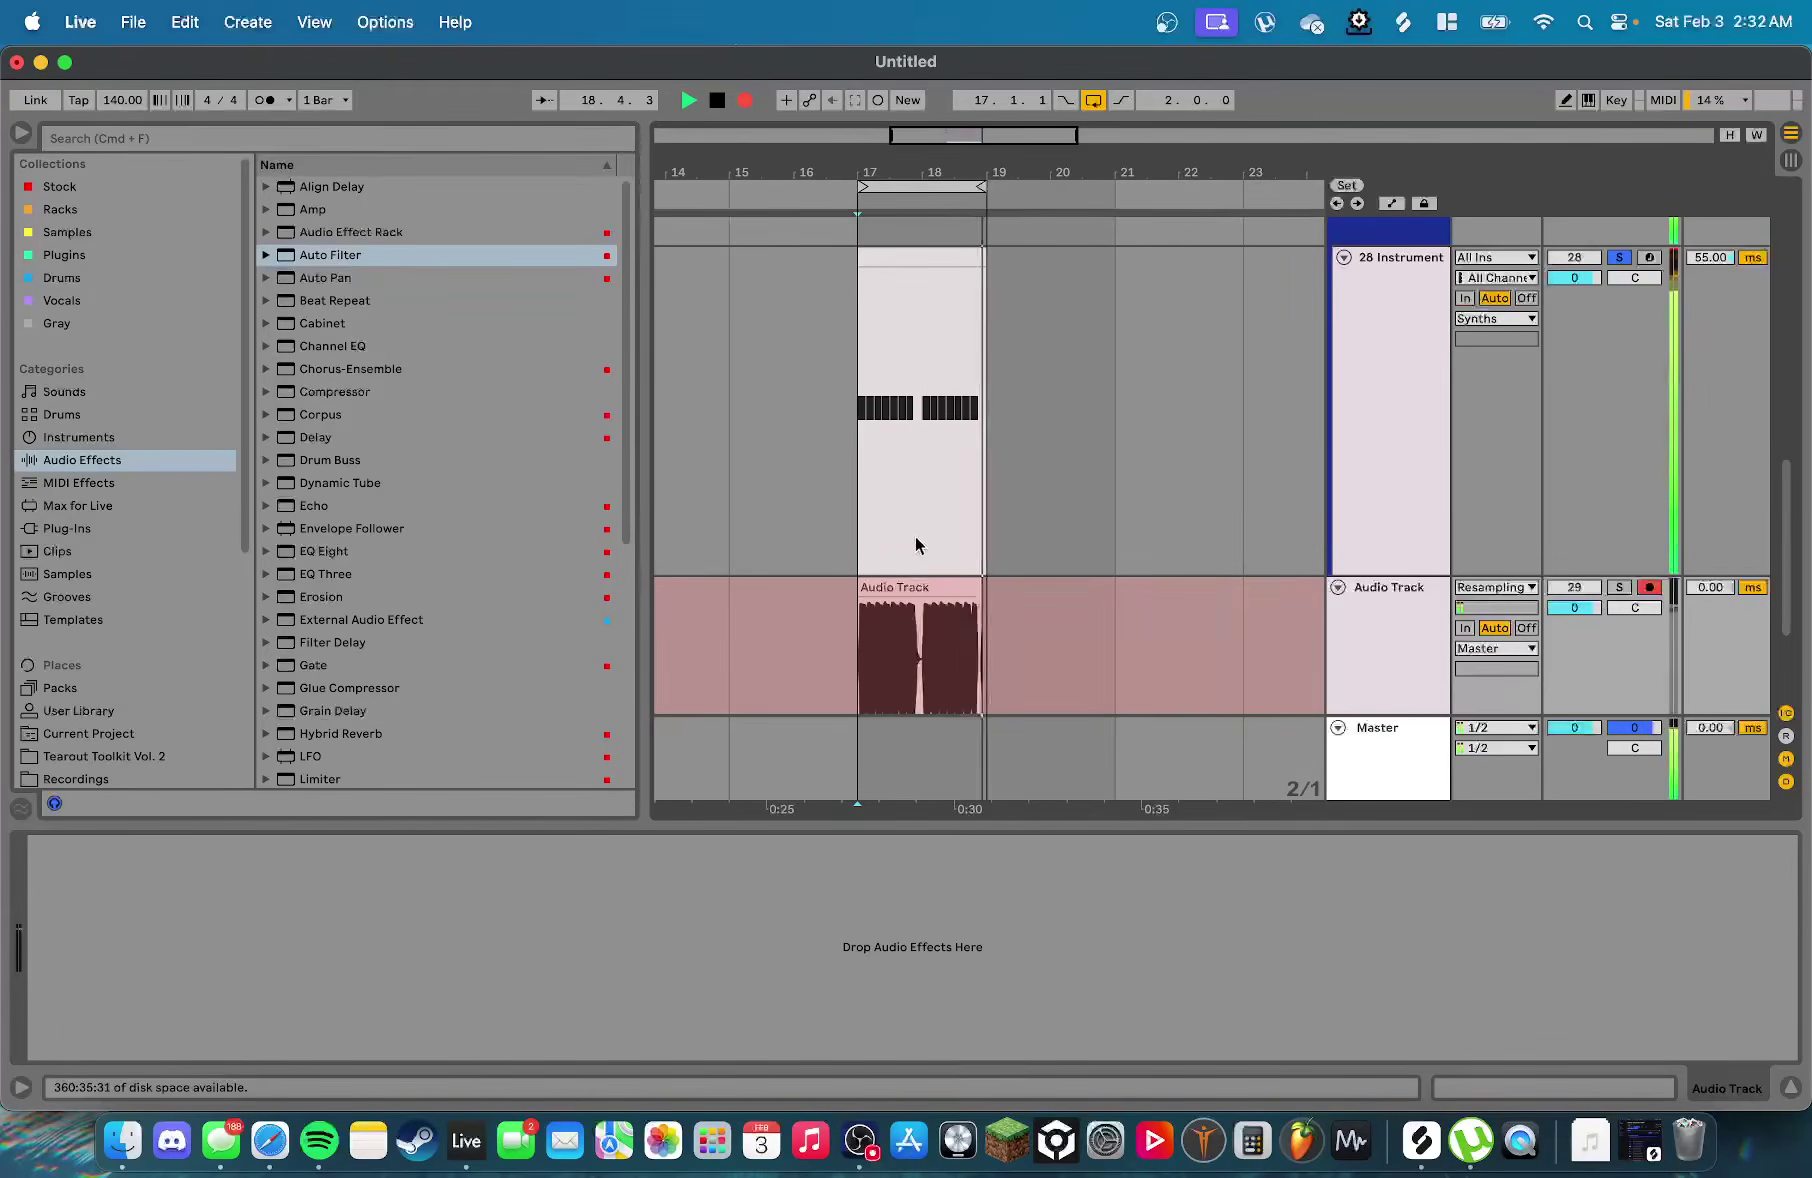
{"action": "key", "text": "space"}
{"action": "left_click_drag", "start_coordinate": [876, 583], "coordinate": [1110, 578]}
Solo the resampled audio track and stretch its clip from bar 21 to about 35.2
{"action": "key", "text": "z"}
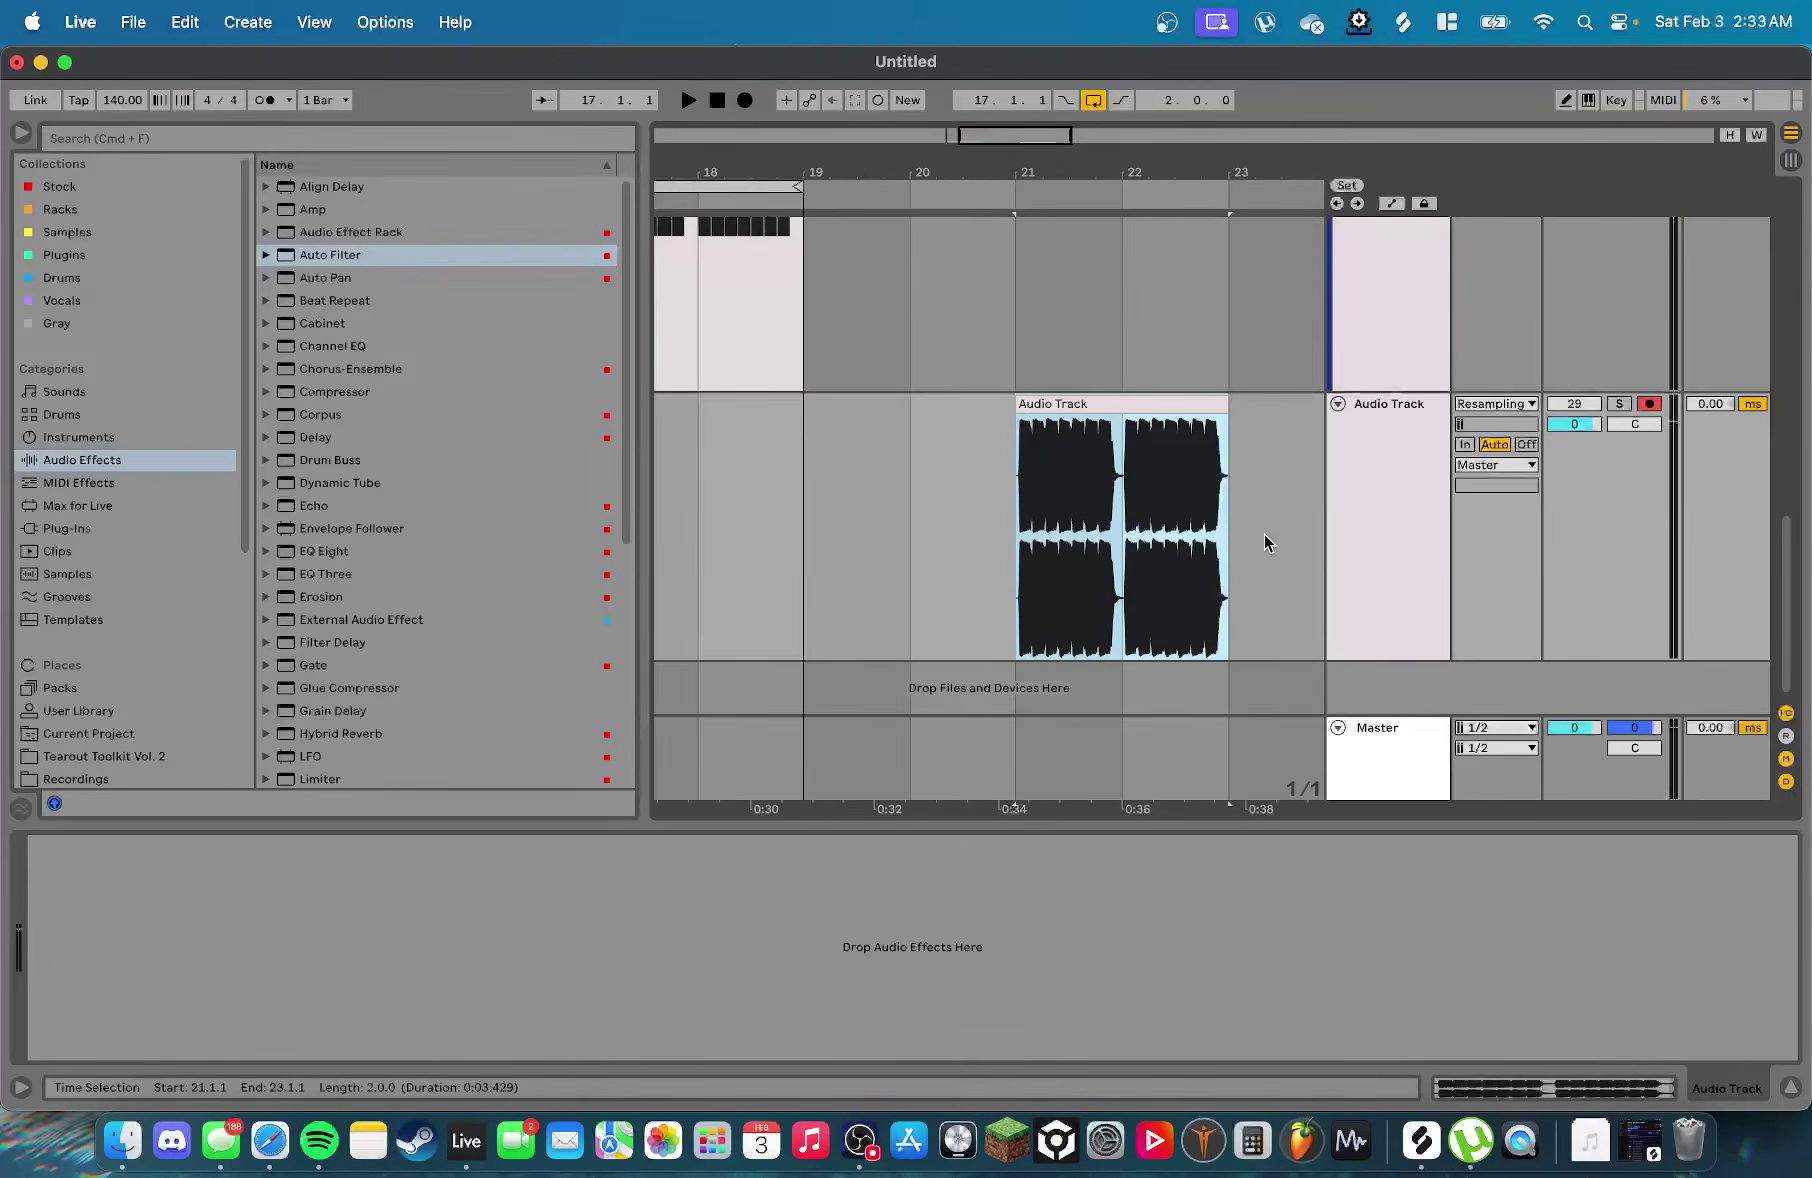
{"action": "key", "text": "minus"}
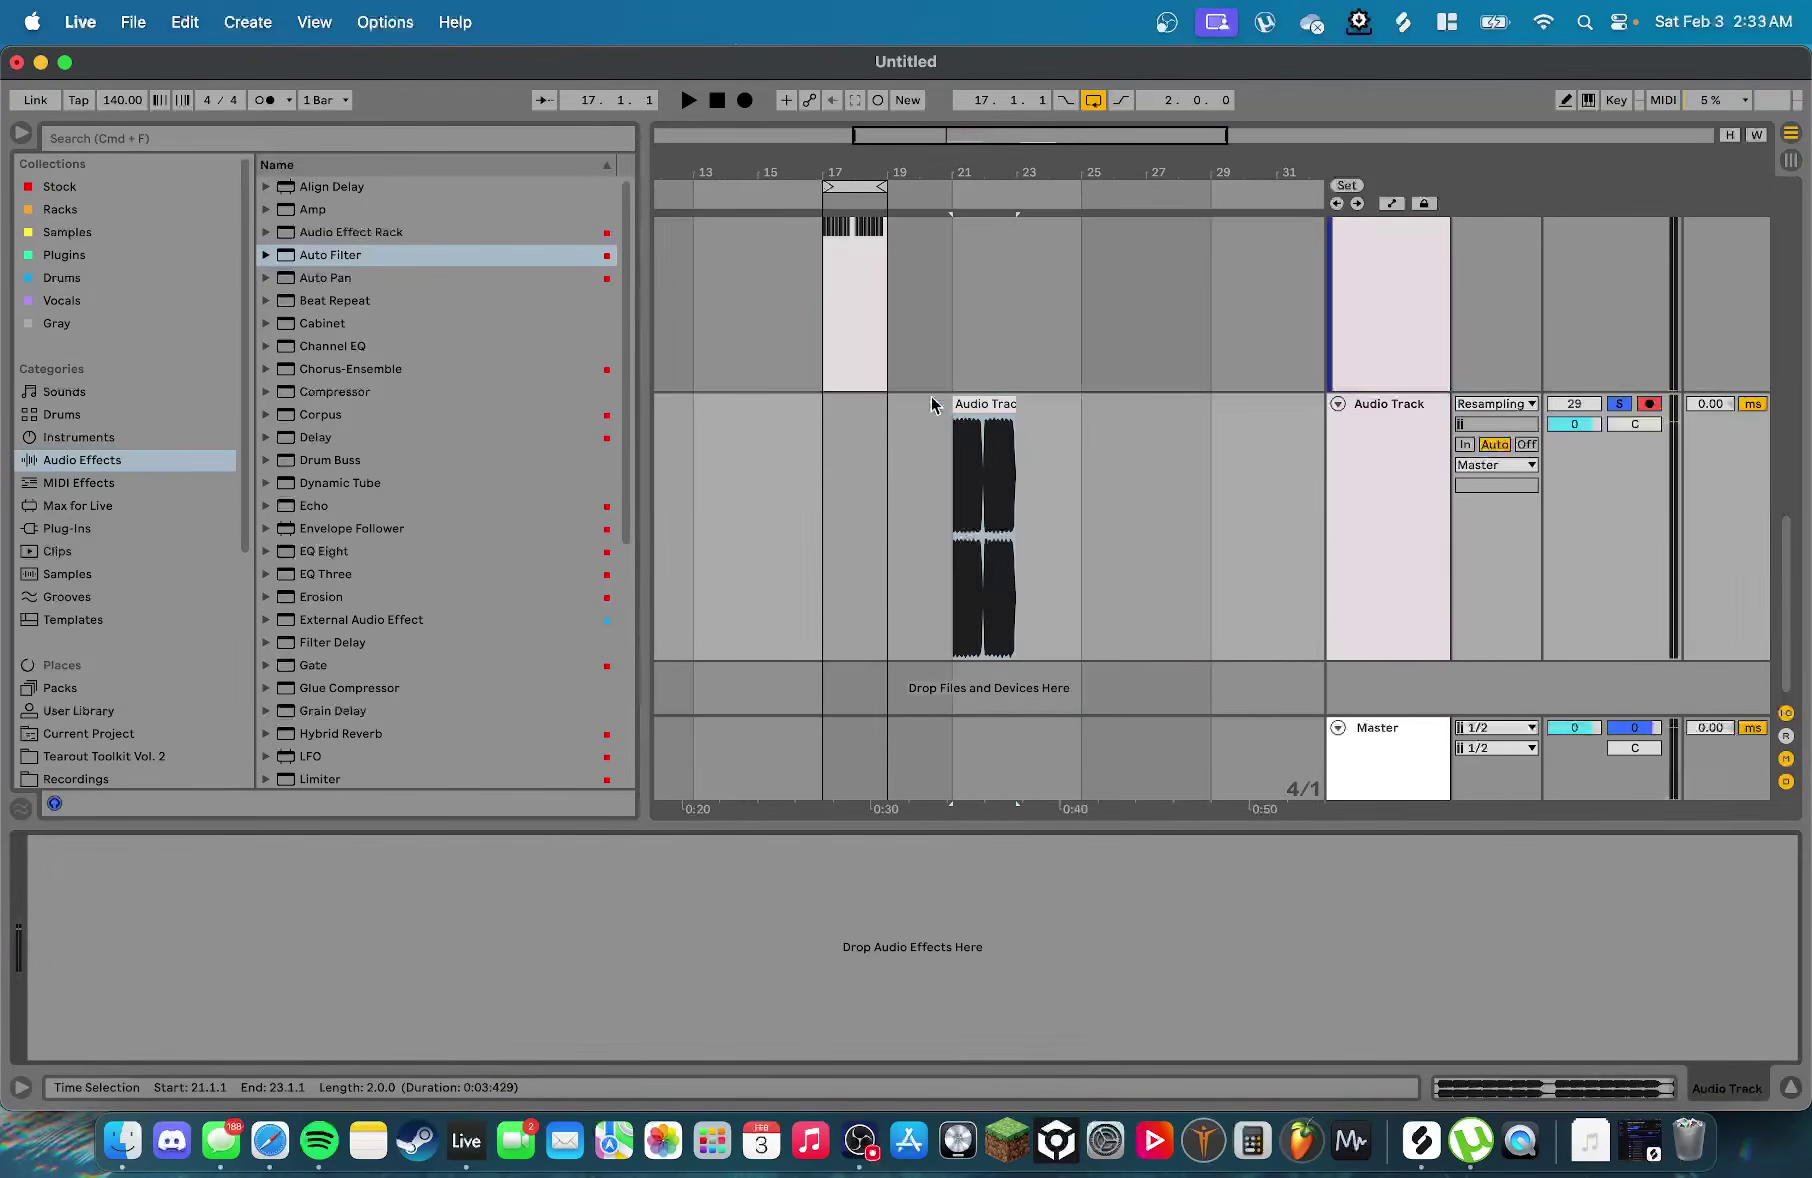
{"action": "mouse_move", "coordinate": [1003, 410]}
{"action": "left_mouse_down"}
{"action": "mouse_move", "coordinate": [1322, 408]}
{"action": "mouse_move", "coordinate": [1212, 408]}
{"action": "left_mouse_up"}
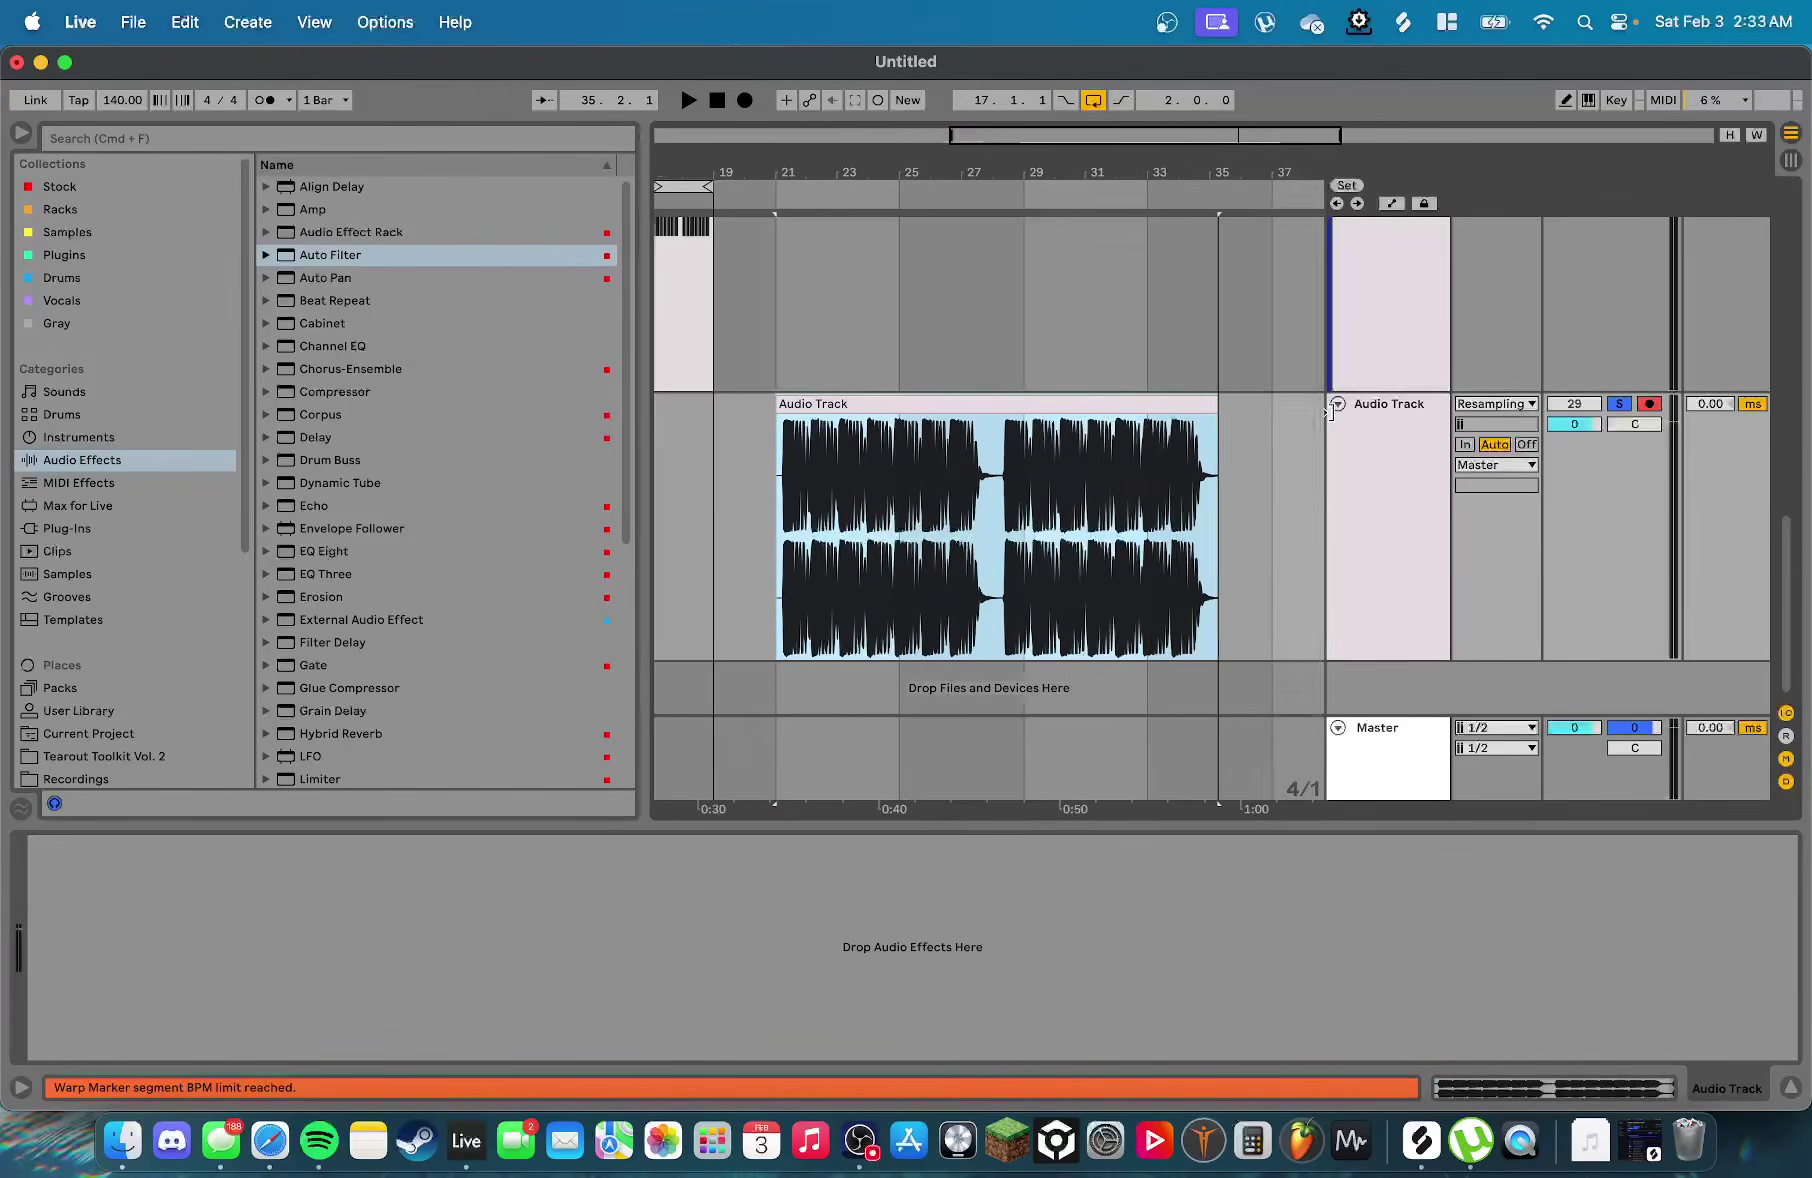
Set the stretched clip's warp mode to Beats and play it back to check the sound
{"action": "double_click", "coordinate": [1100, 400]}
{"action": "left_click", "coordinate": [62, 783]}
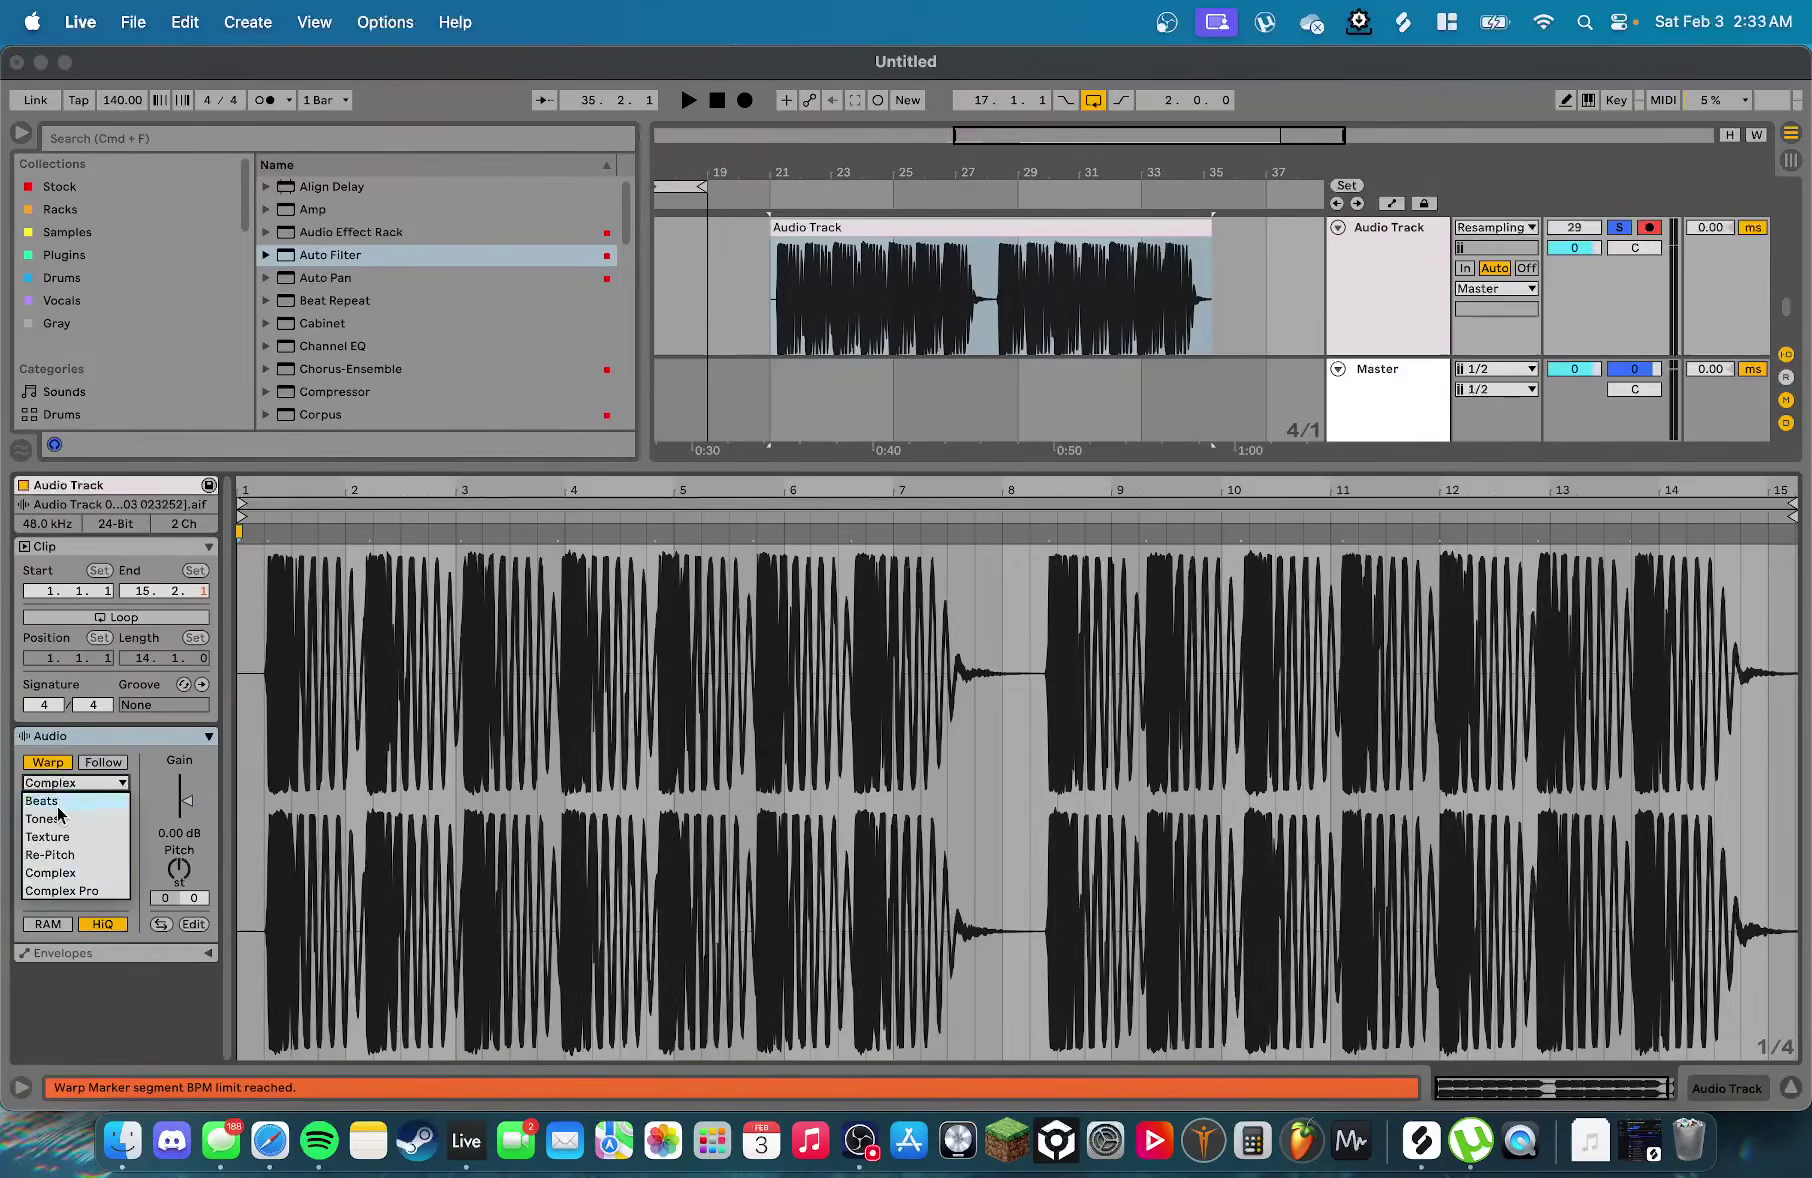
{"action": "left_click", "coordinate": [58, 805]}
{"action": "key", "text": "space"}
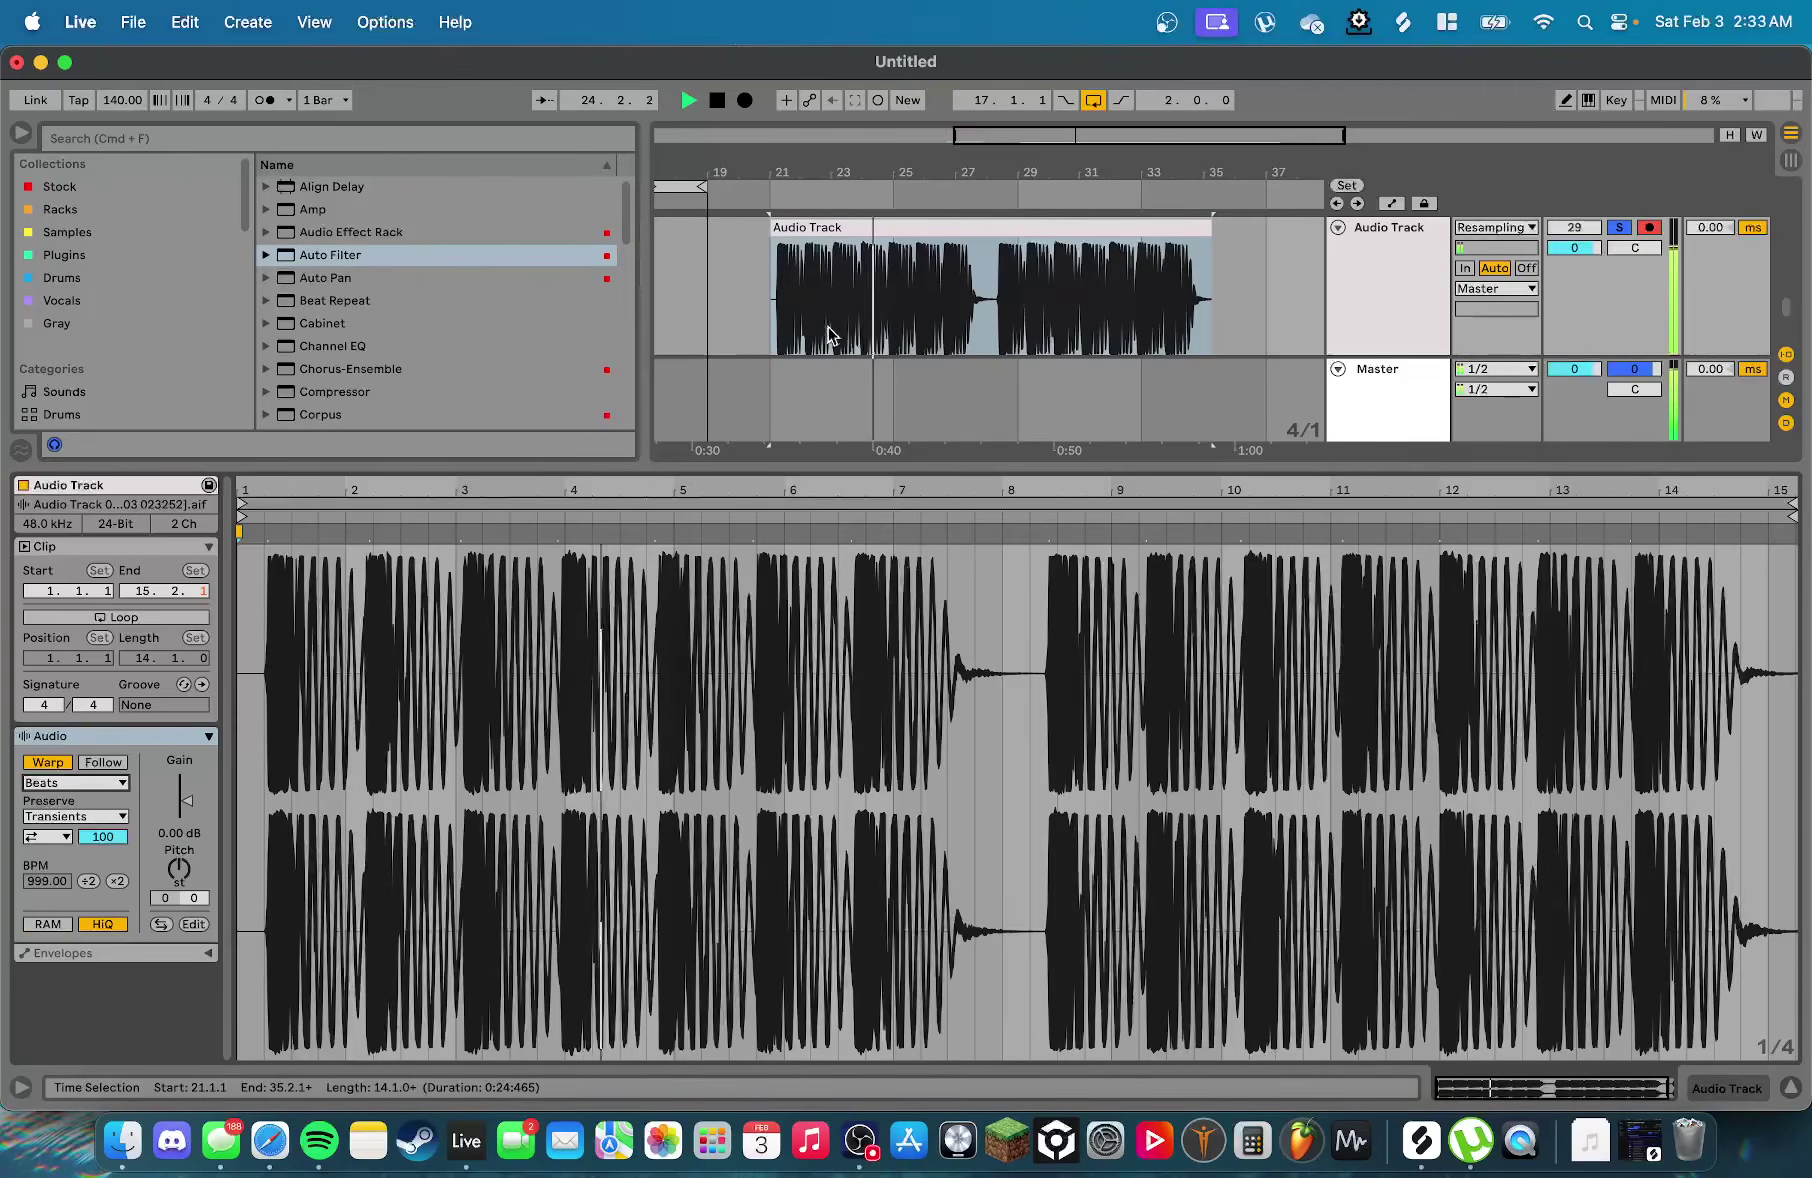
{"action": "key", "text": "space"}
Trim the stretched clip's start to 1.2.1, align it to bar 21, and play it back in Tones warp mode
{"action": "scroll", "coordinate": [809, 300], "scroll_direction": "up", "scroll_amount": 5}
{"action": "left_click_drag", "start_coordinate": [769, 256], "coordinate": [718, 305]}
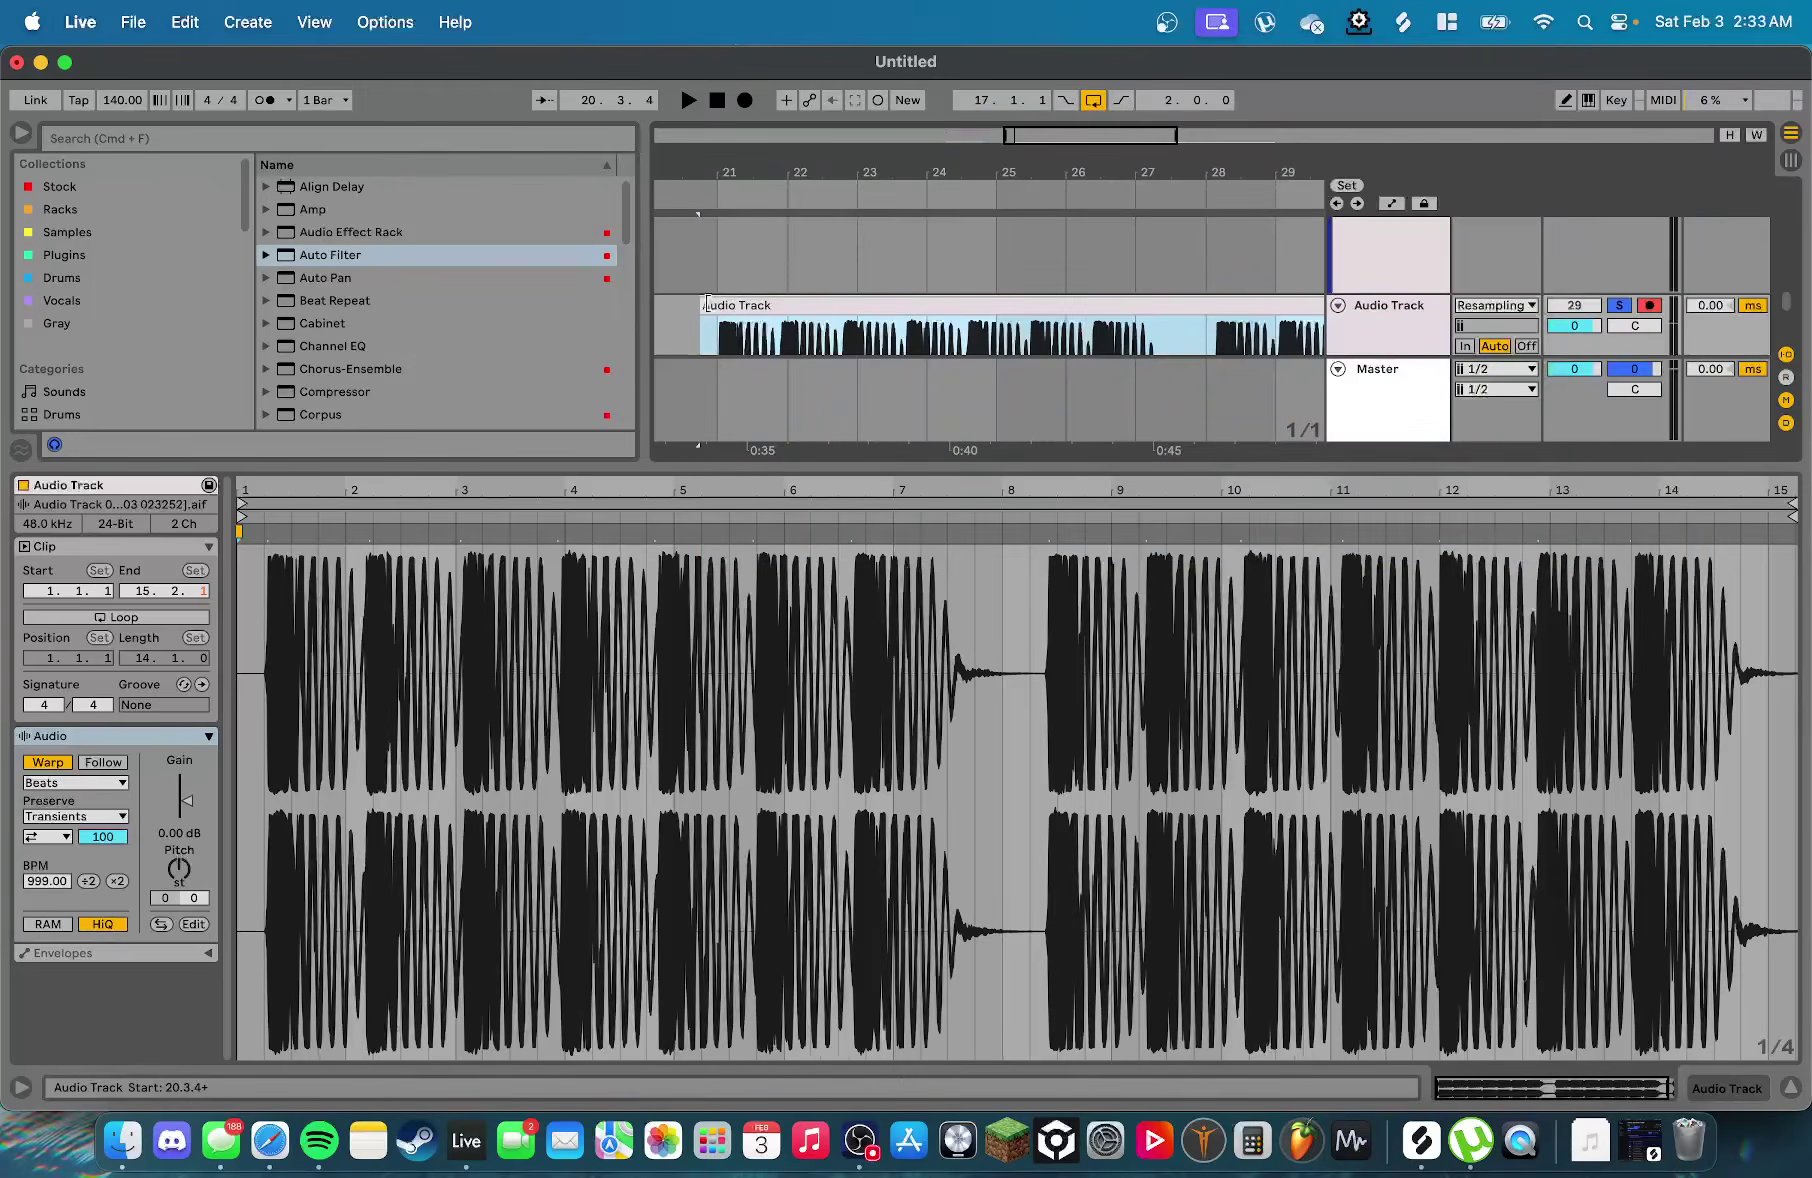
{"action": "left_click", "coordinate": [60, 783]}
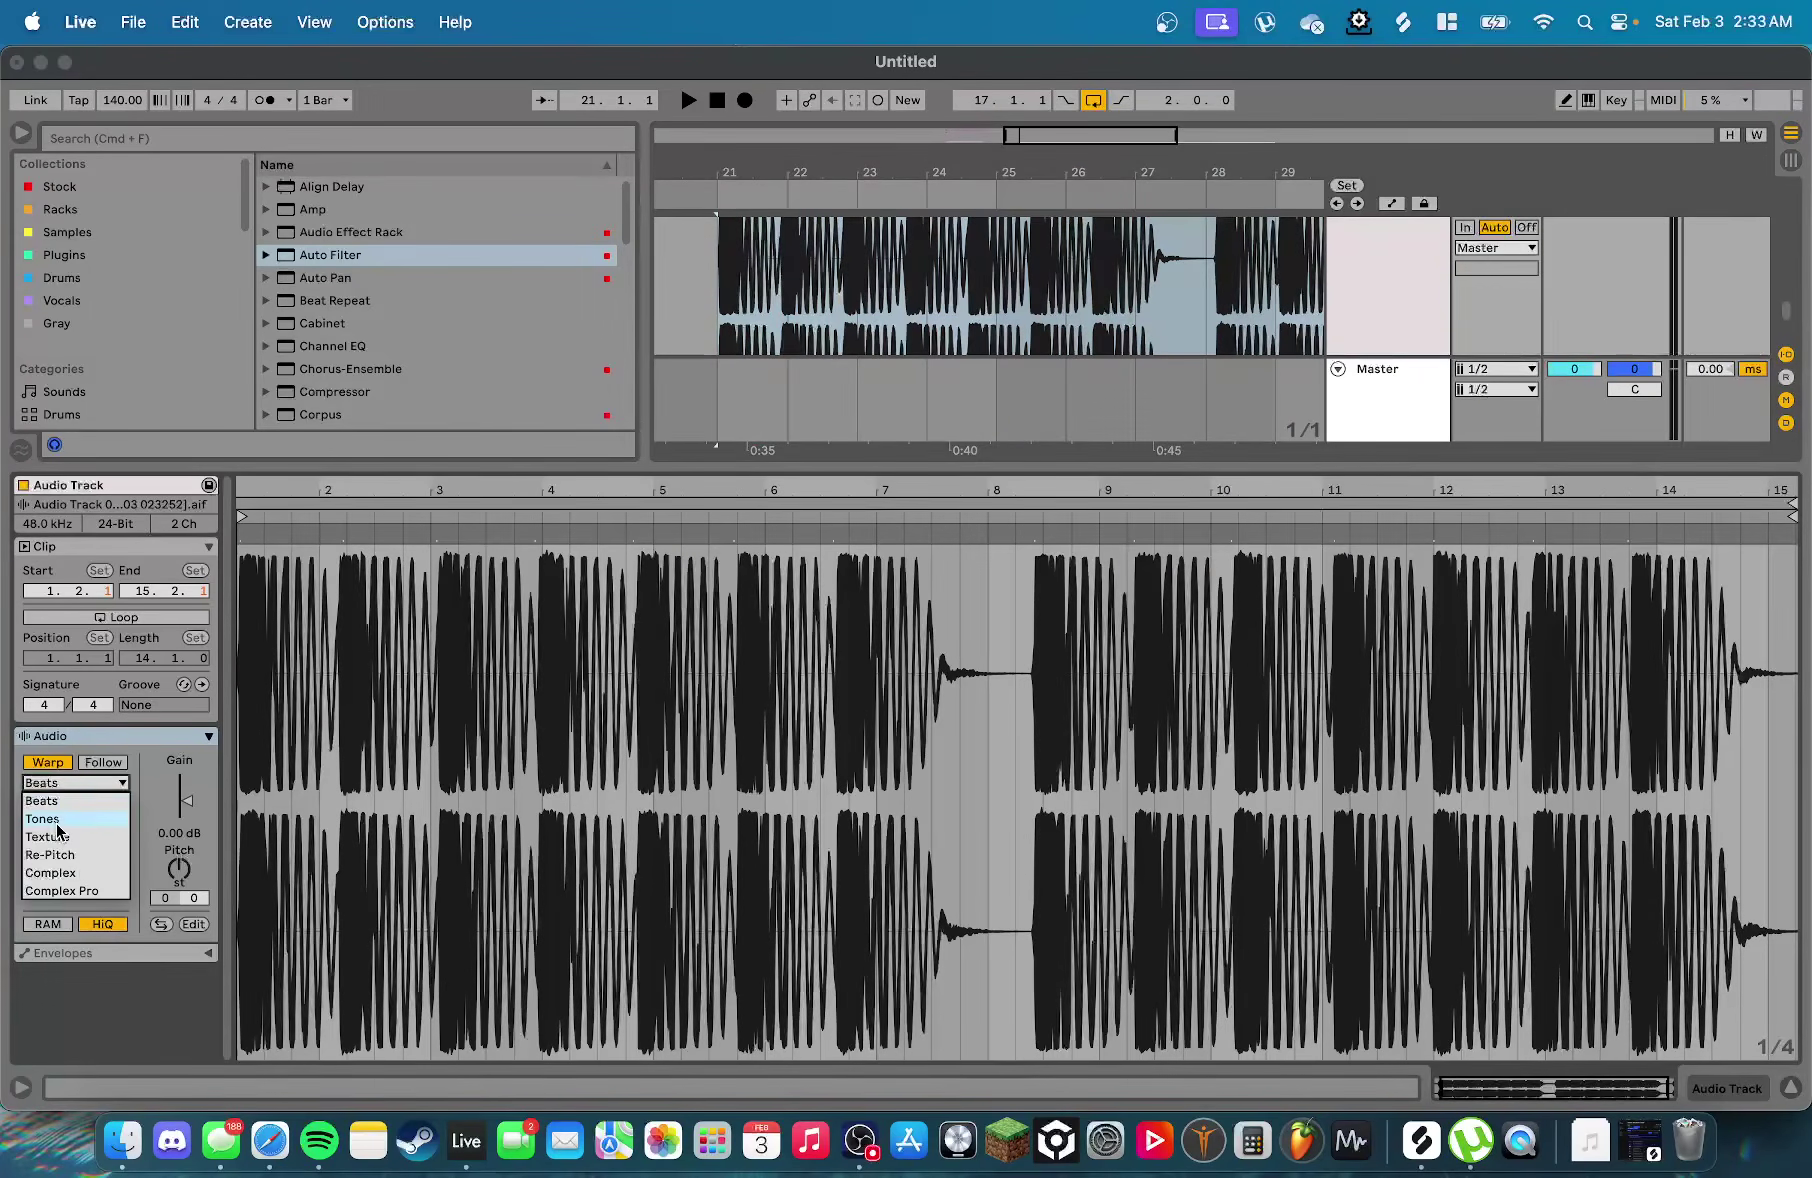
{"action": "left_click", "coordinate": [57, 824]}
{"action": "key", "text": "space"}
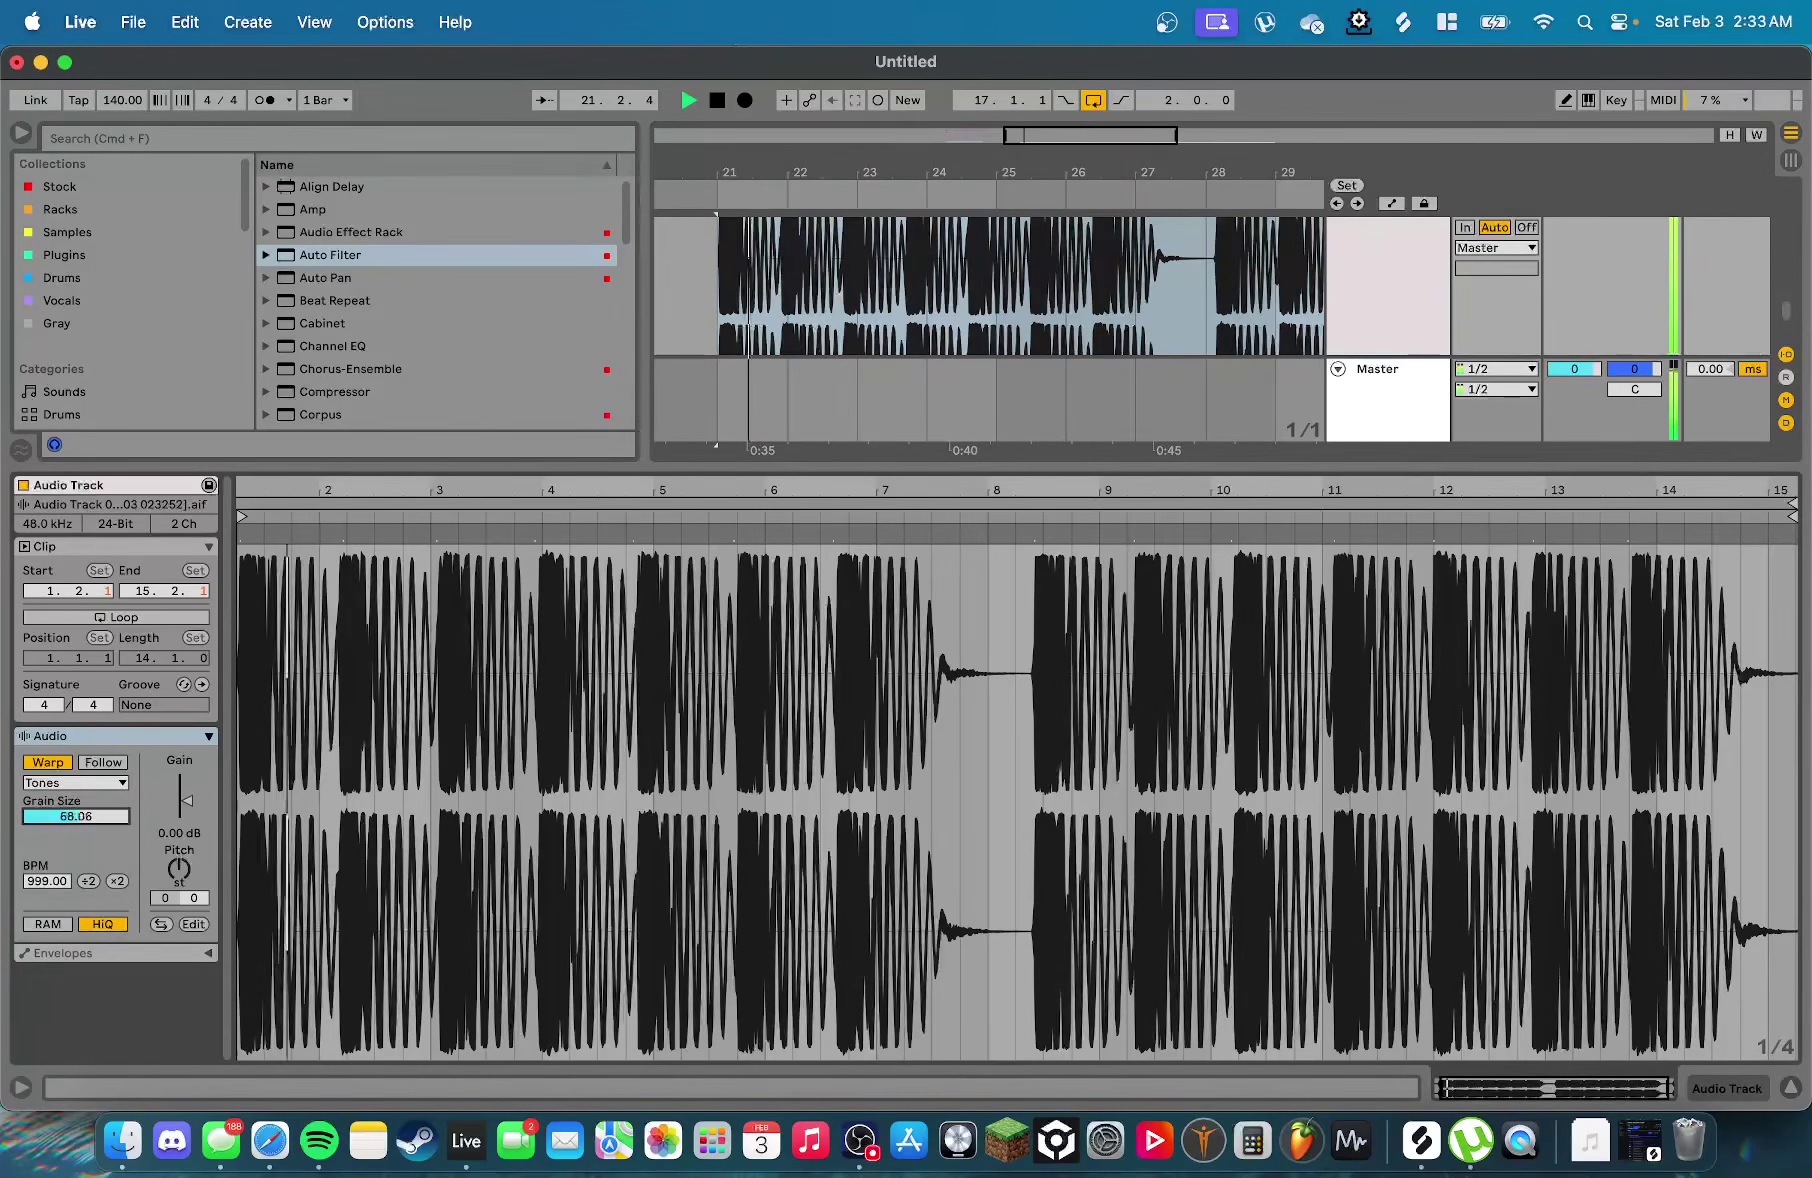
Try adjusting the Tones grain size, and switch the clip's warp mode to Texture for comparison
{"action": "mouse_move", "coordinate": [76, 816]}
{"action": "left_mouse_down"}
{"action": "mouse_move", "coordinate": [76, 792]}
{"action": "mouse_move", "coordinate": [76, 840]}
{"action": "mouse_move", "coordinate": [80, 794]}
{"action": "mouse_move", "coordinate": [80, 812]}
{"action": "left_mouse_up"}
{"action": "left_click", "coordinate": [75, 782]}
{"action": "left_click", "coordinate": [61, 828]}
{"action": "left_click", "coordinate": [80, 786]}
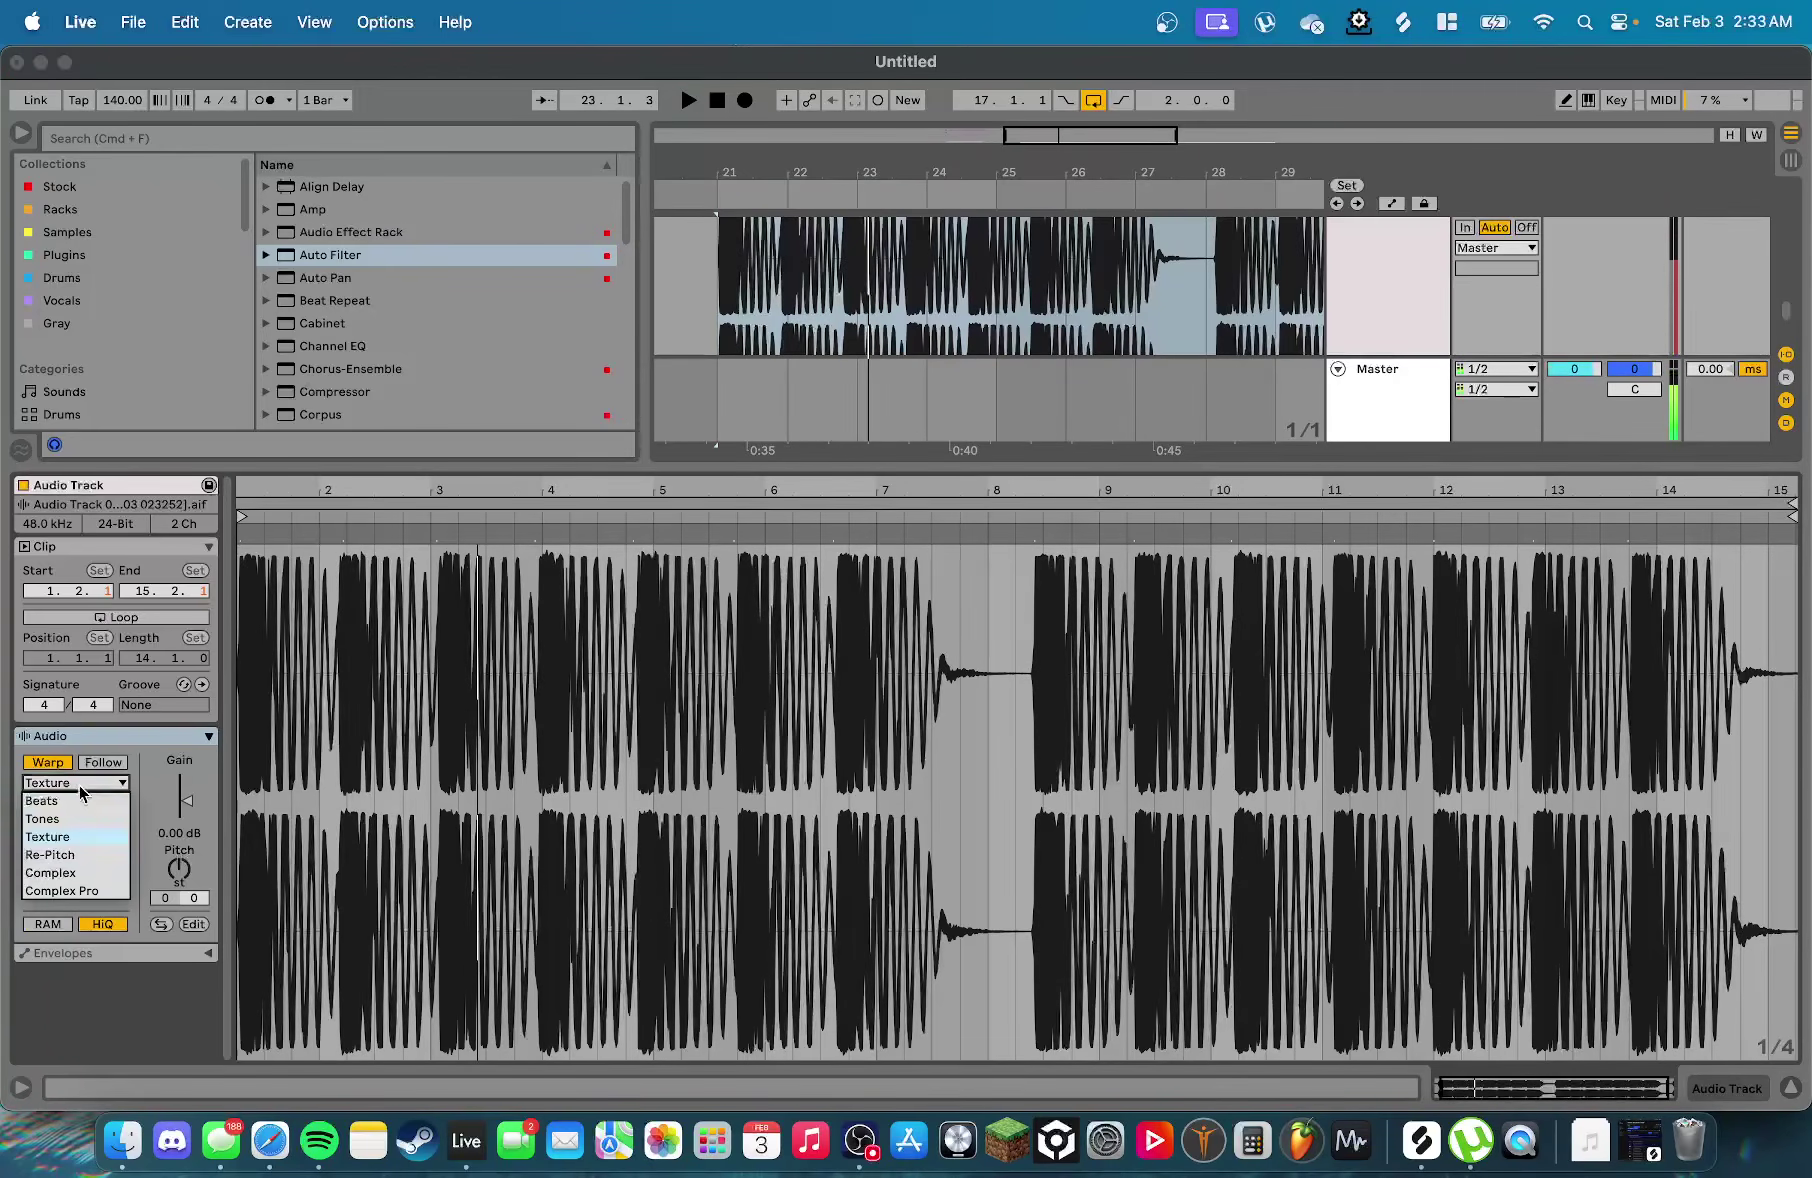
{"action": "left_click", "coordinate": [48, 762]}
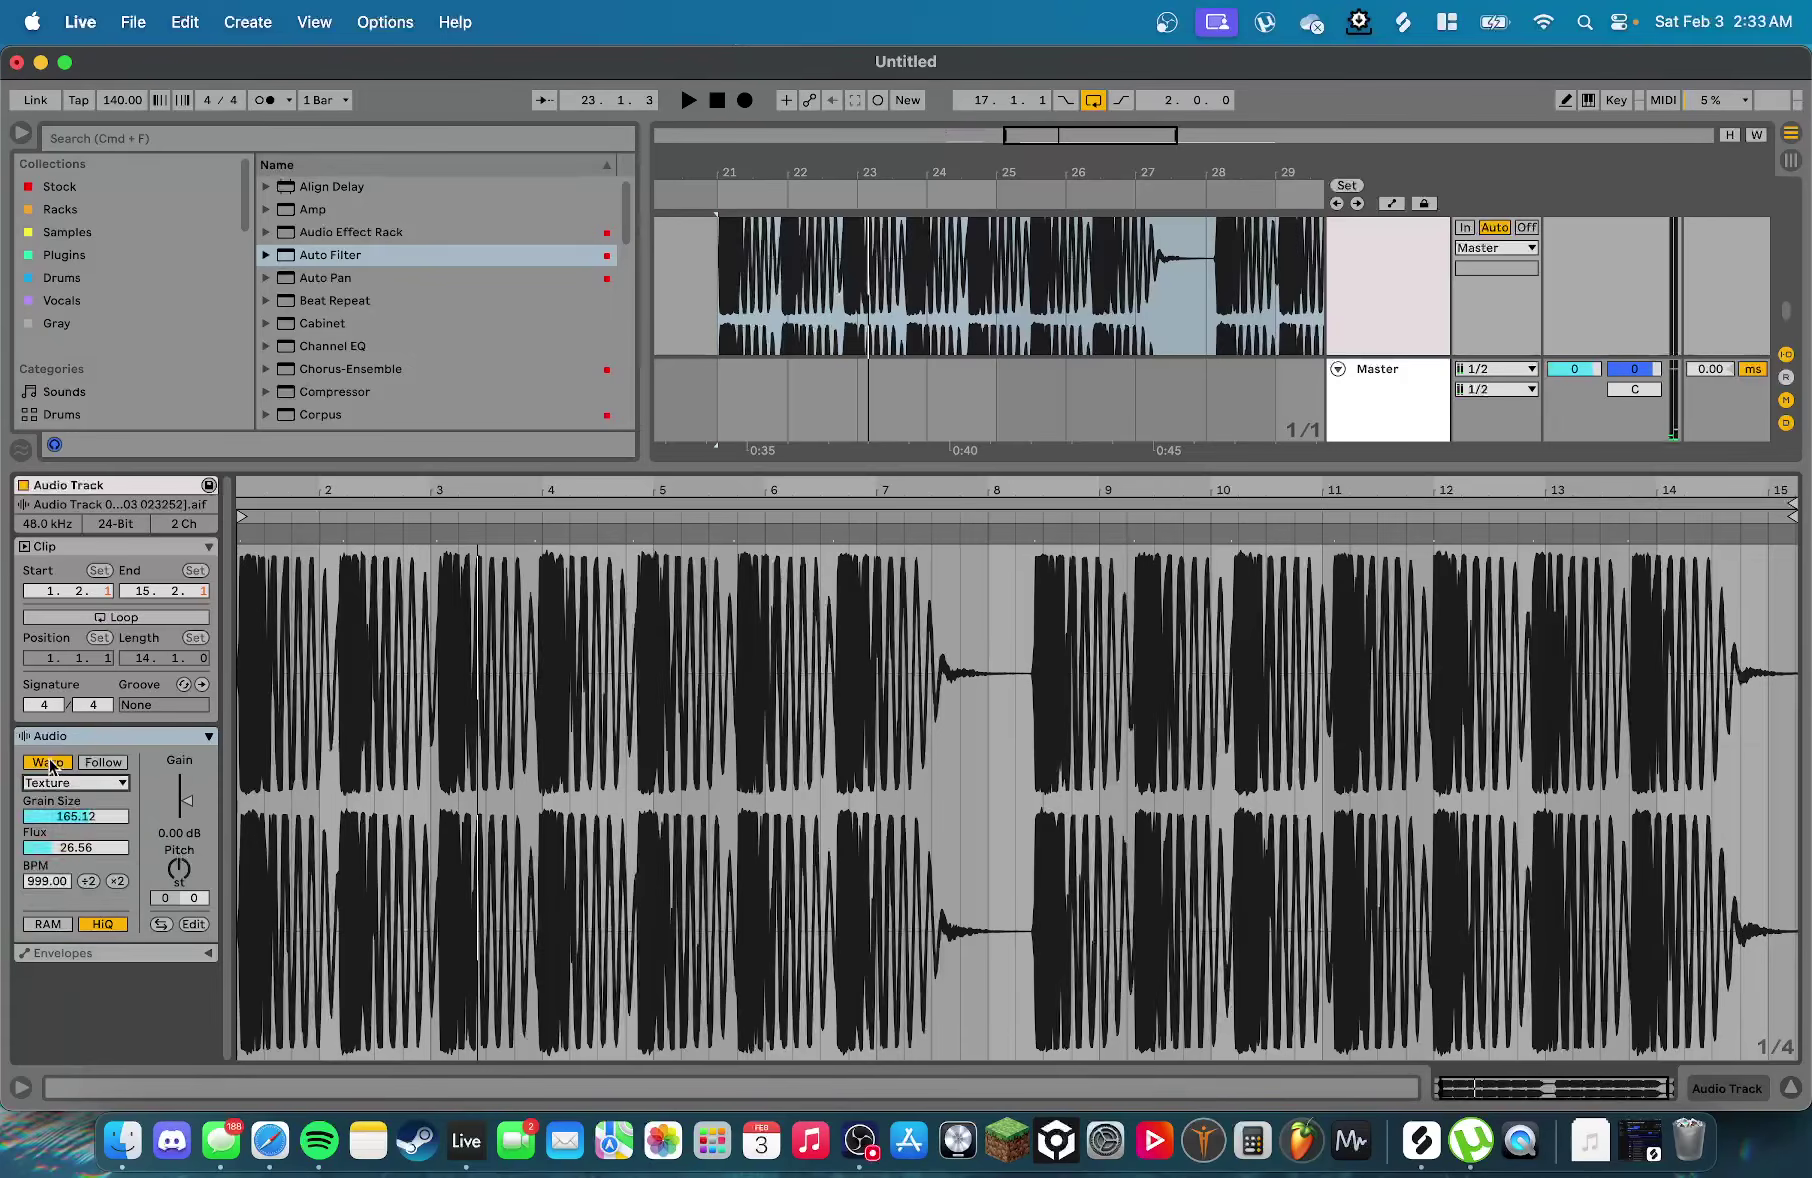
Delete the resampled audio track and show the 28 Instrument track's device chain
{"action": "double_click", "coordinate": [927, 470]}
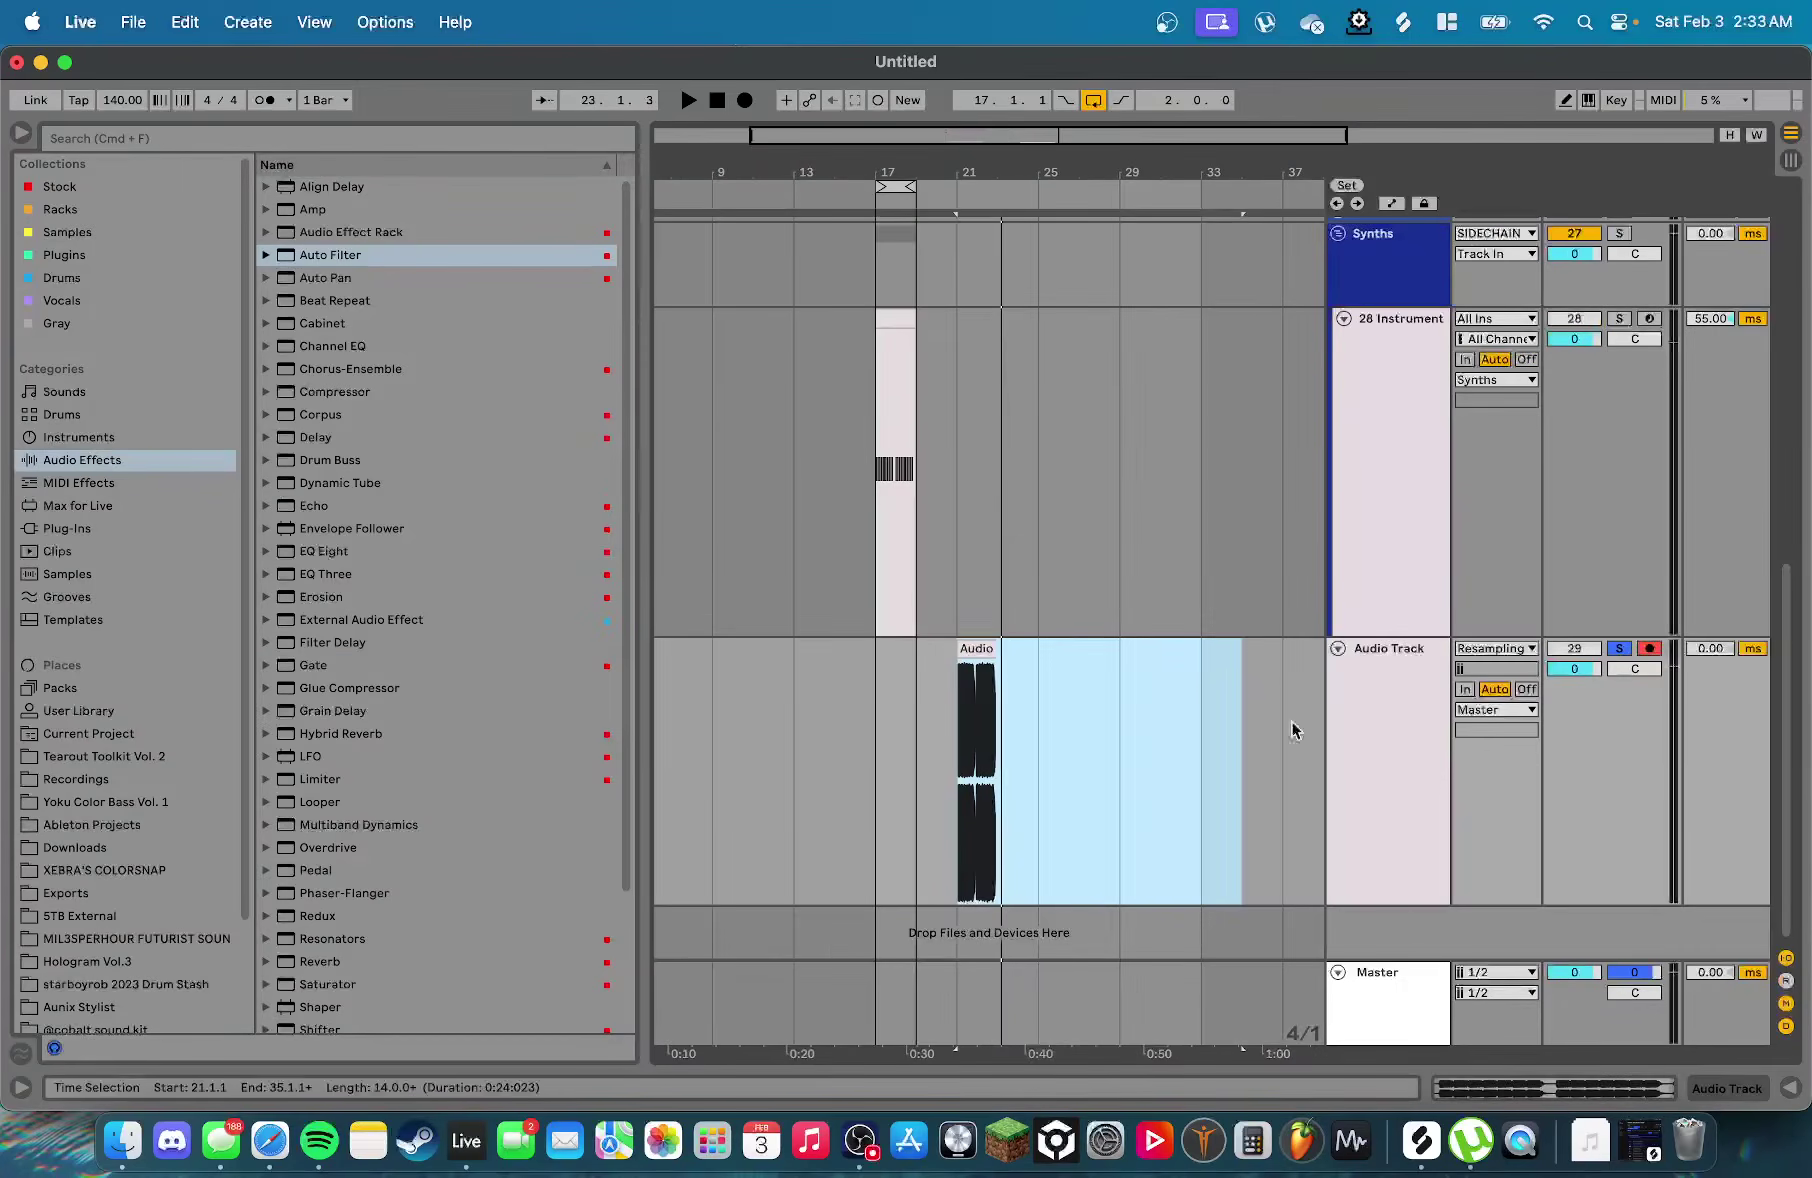
{"action": "key", "text": "Delete"}
{"action": "scroll", "coordinate": [786, 462], "scroll_direction": "up", "scroll_amount": 3}
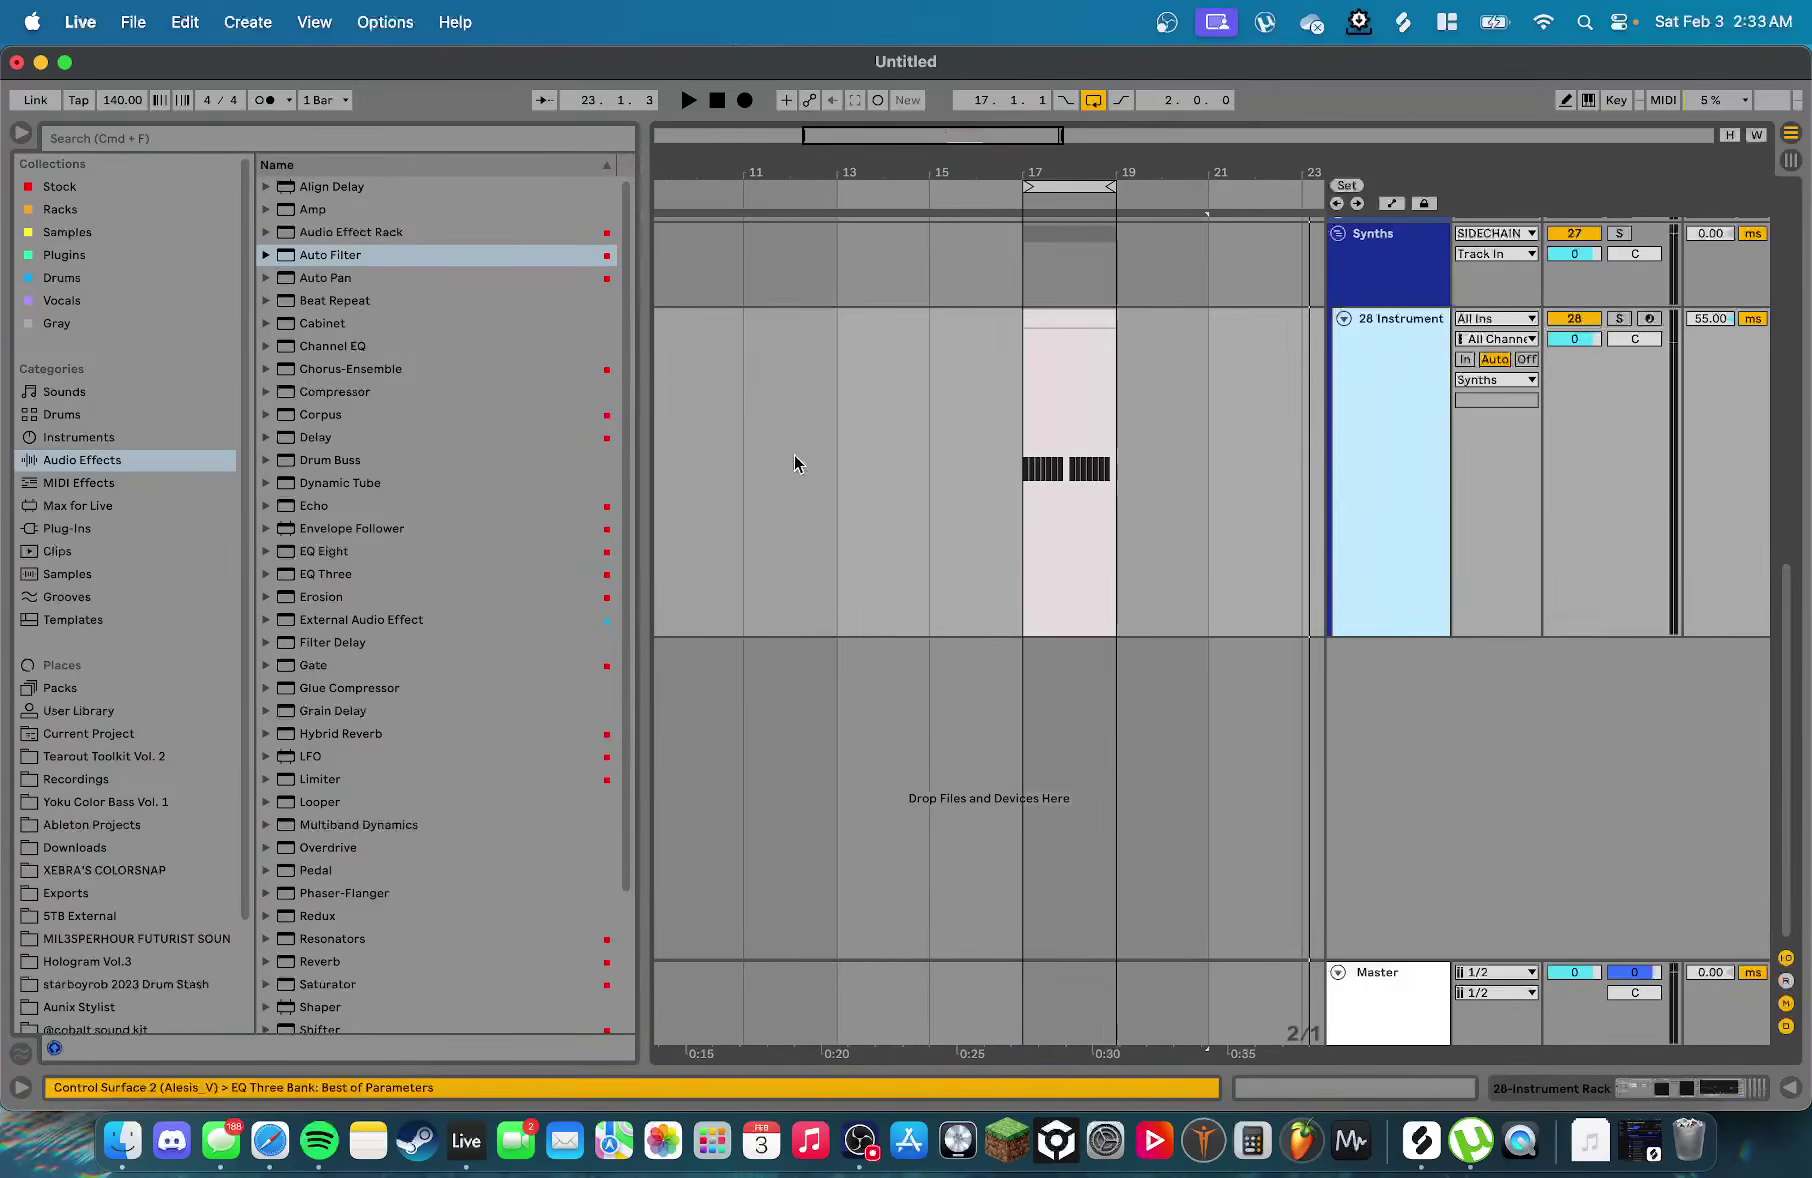
{"action": "double_click", "coordinate": [1365, 392]}
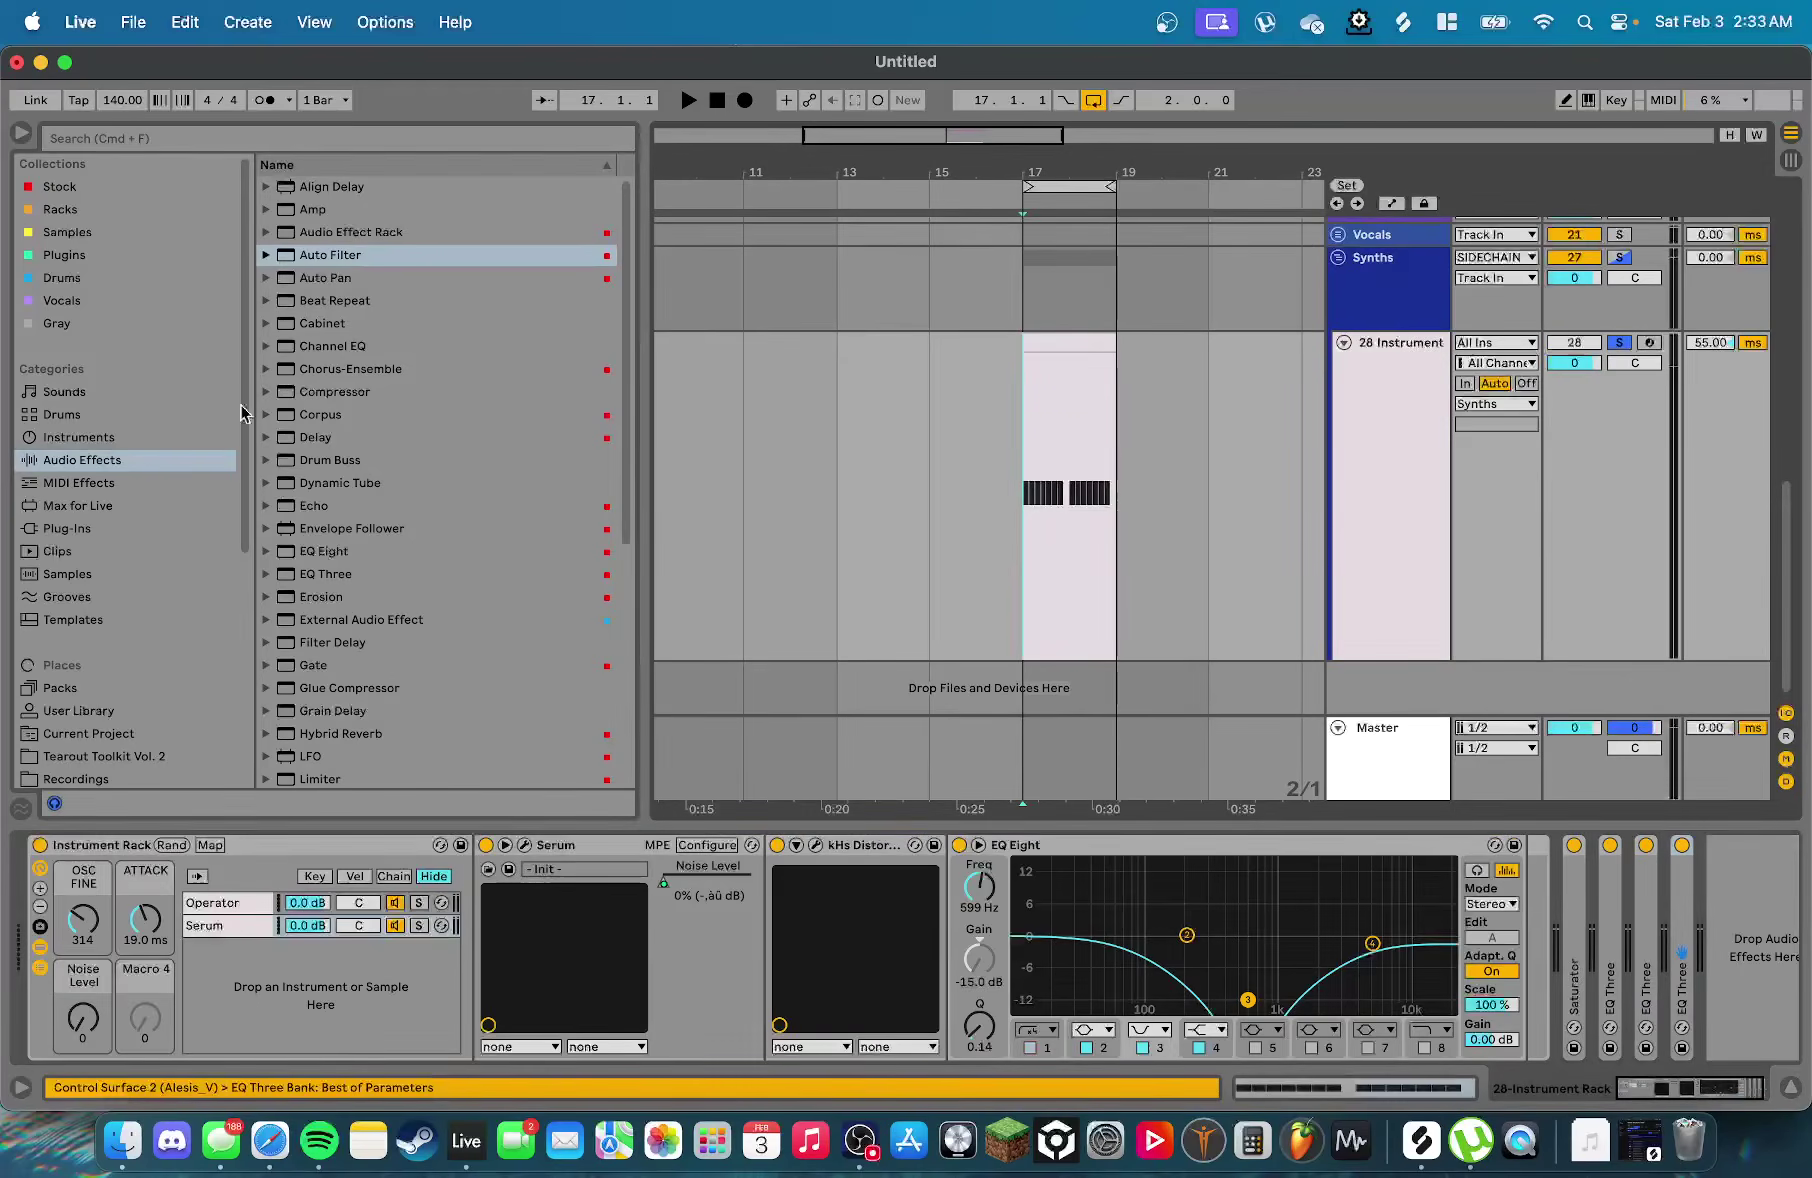
Add an EQ Eight at the end of the chain, band-limit it from about 100 Hz to 3.31 kHz, and audition the bass
{"action": "scroll", "coordinate": [331, 432], "scroll_direction": "down", "scroll_amount": 5}
{"action": "left_click", "coordinate": [52, 210]}
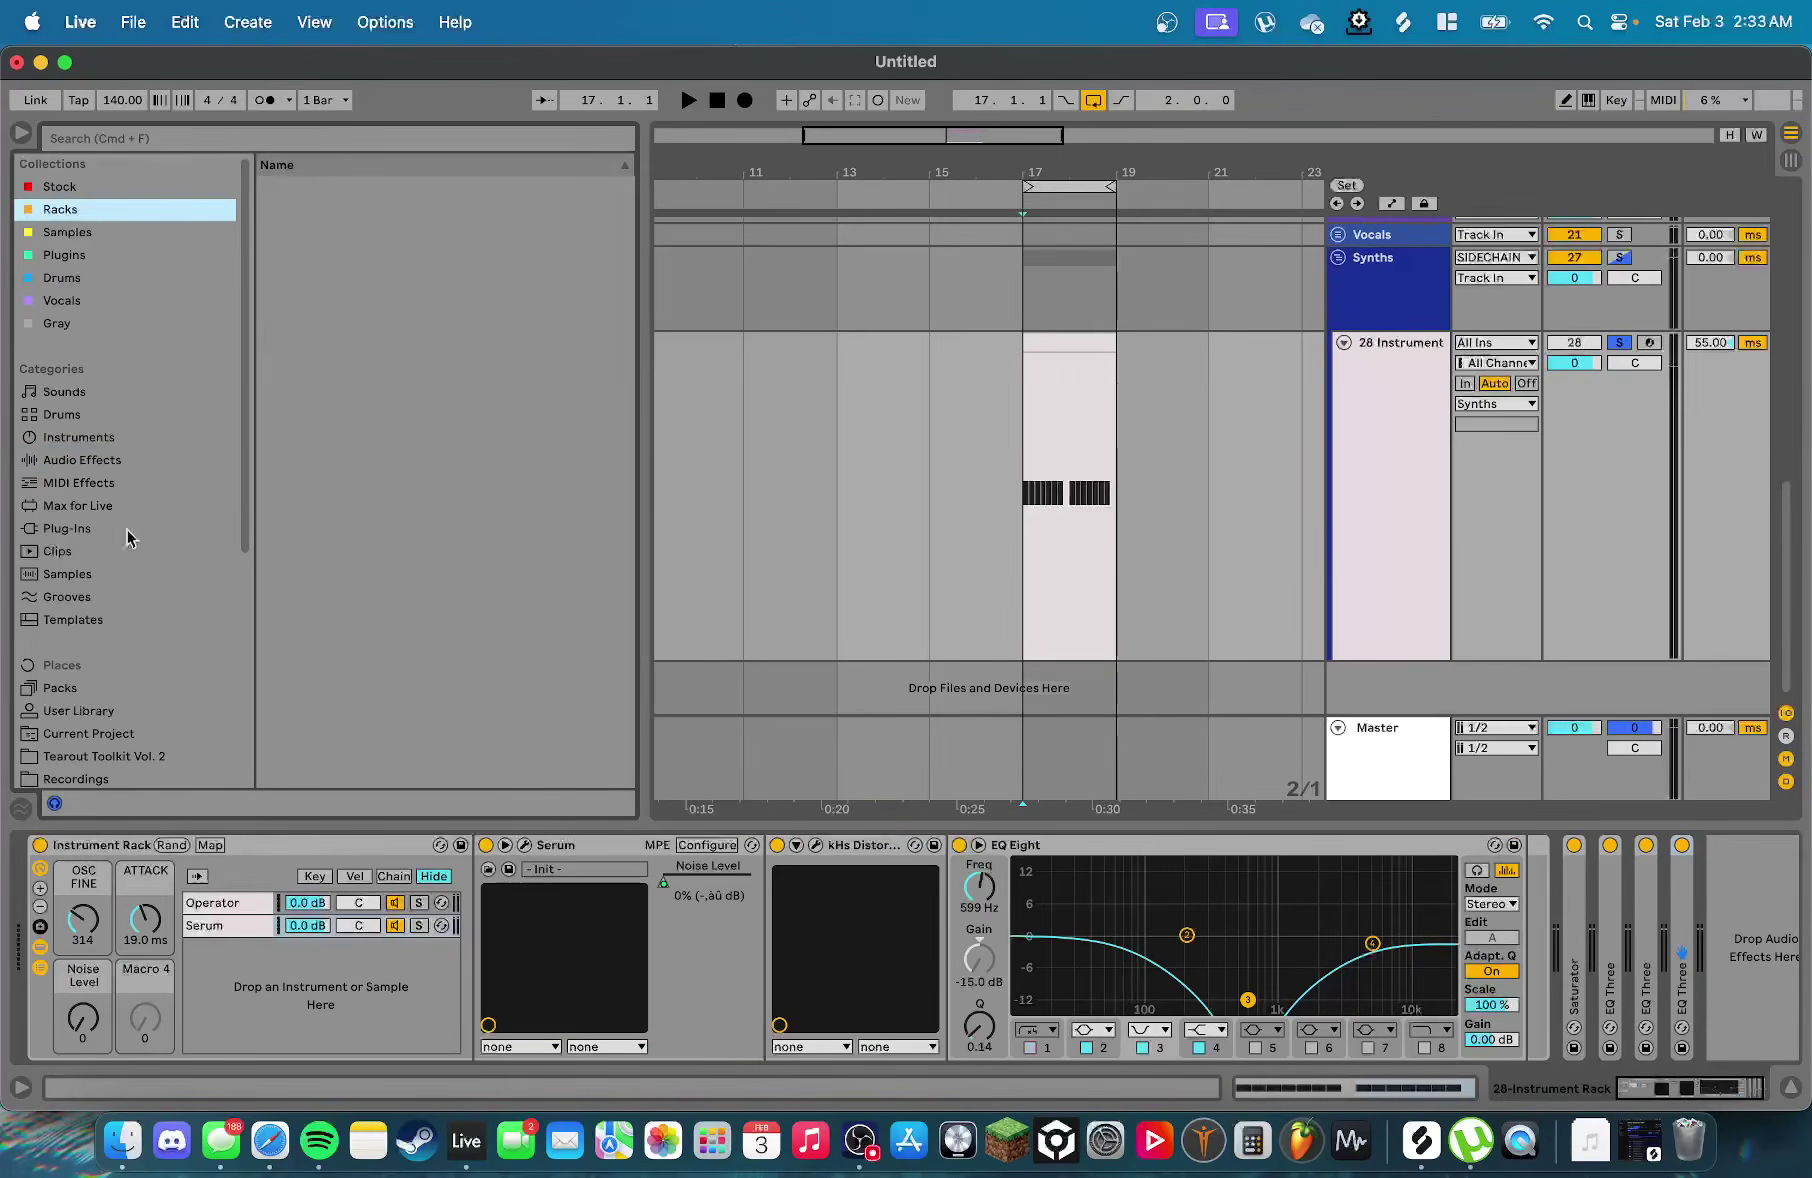
{"action": "left_click", "coordinate": [84, 462]}
{"action": "scroll", "coordinate": [350, 462], "scroll_direction": "down", "scroll_amount": 3}
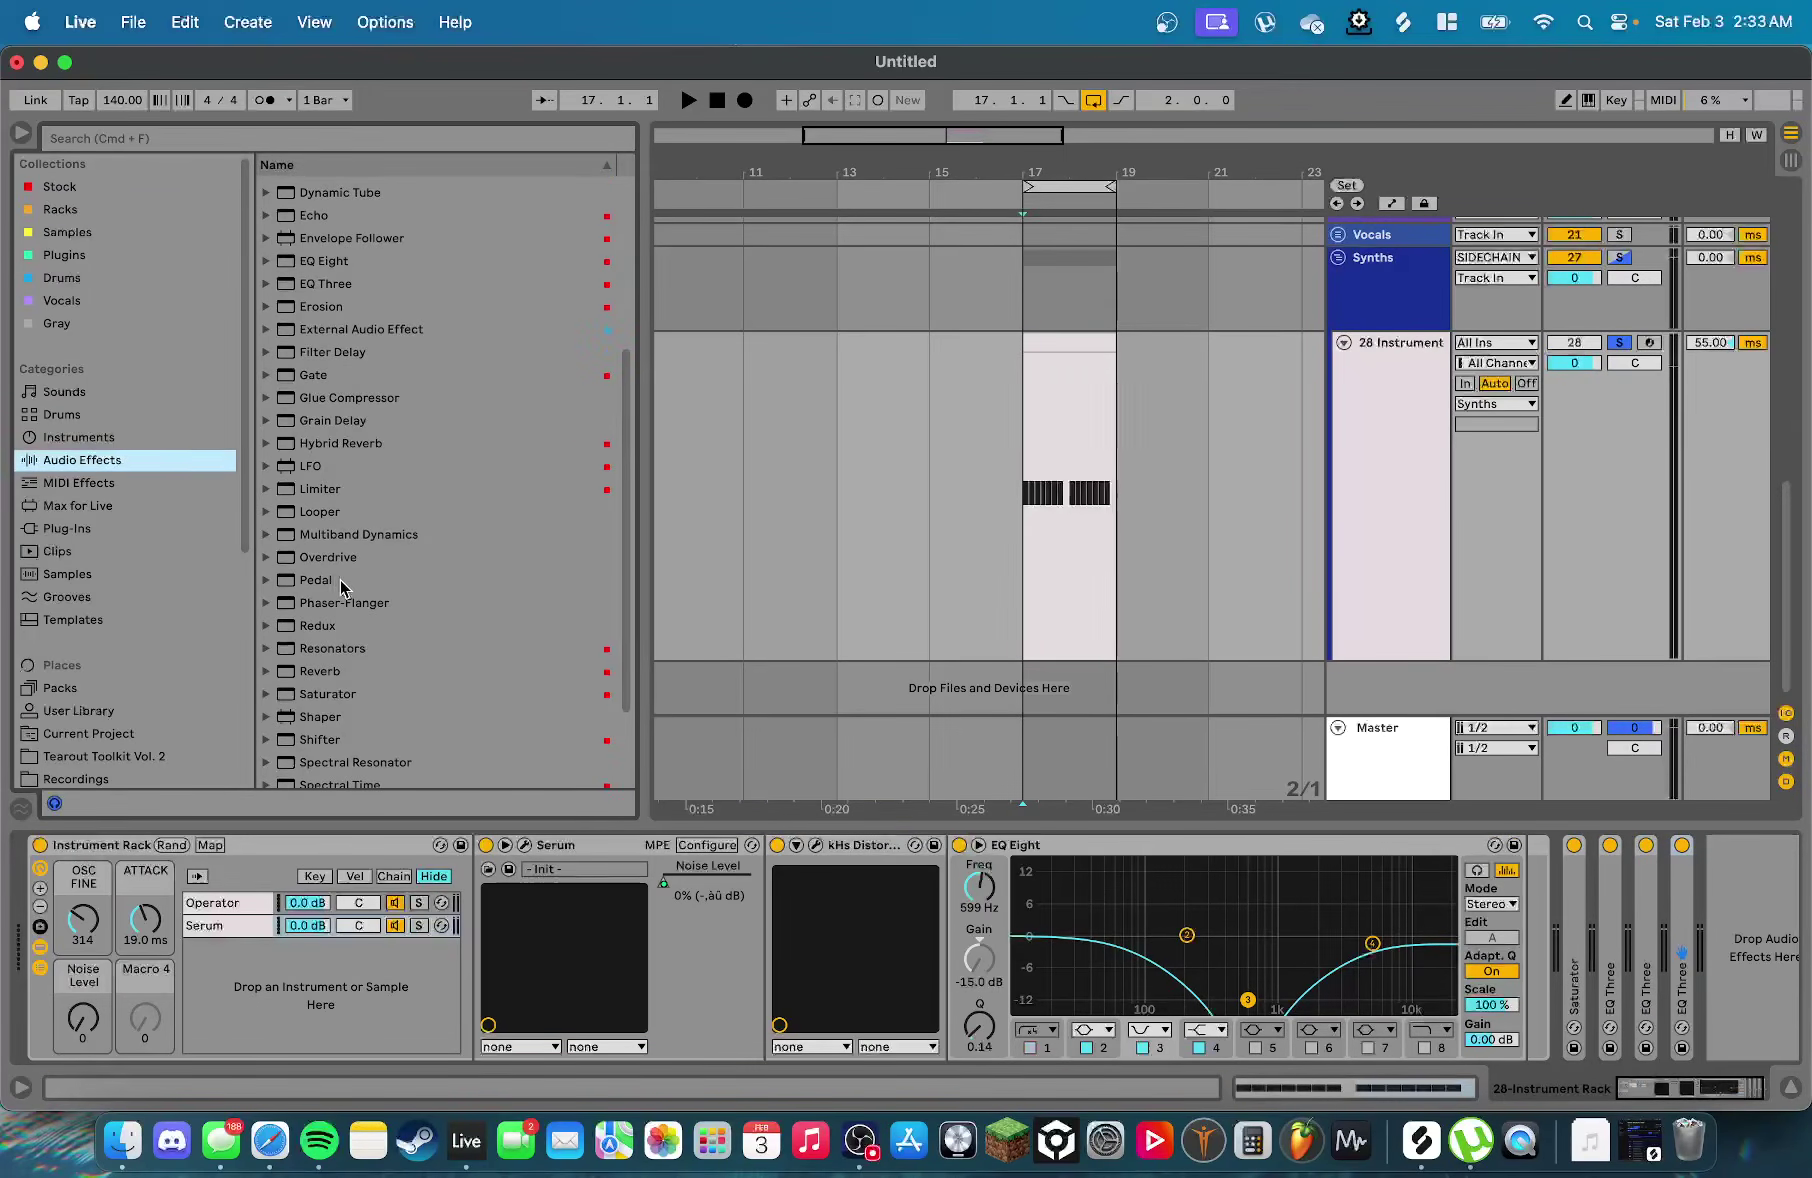
{"action": "scroll", "coordinate": [341, 588], "scroll_direction": "up", "scroll_amount": 5}
{"action": "double_click", "coordinate": [355, 478]}
{"action": "left_click", "coordinate": [1686, 1048]}
{"action": "left_click", "coordinate": [1692, 1030]}
{"action": "left_click", "coordinate": [1692, 1026]}
{"action": "key", "text": "space"}
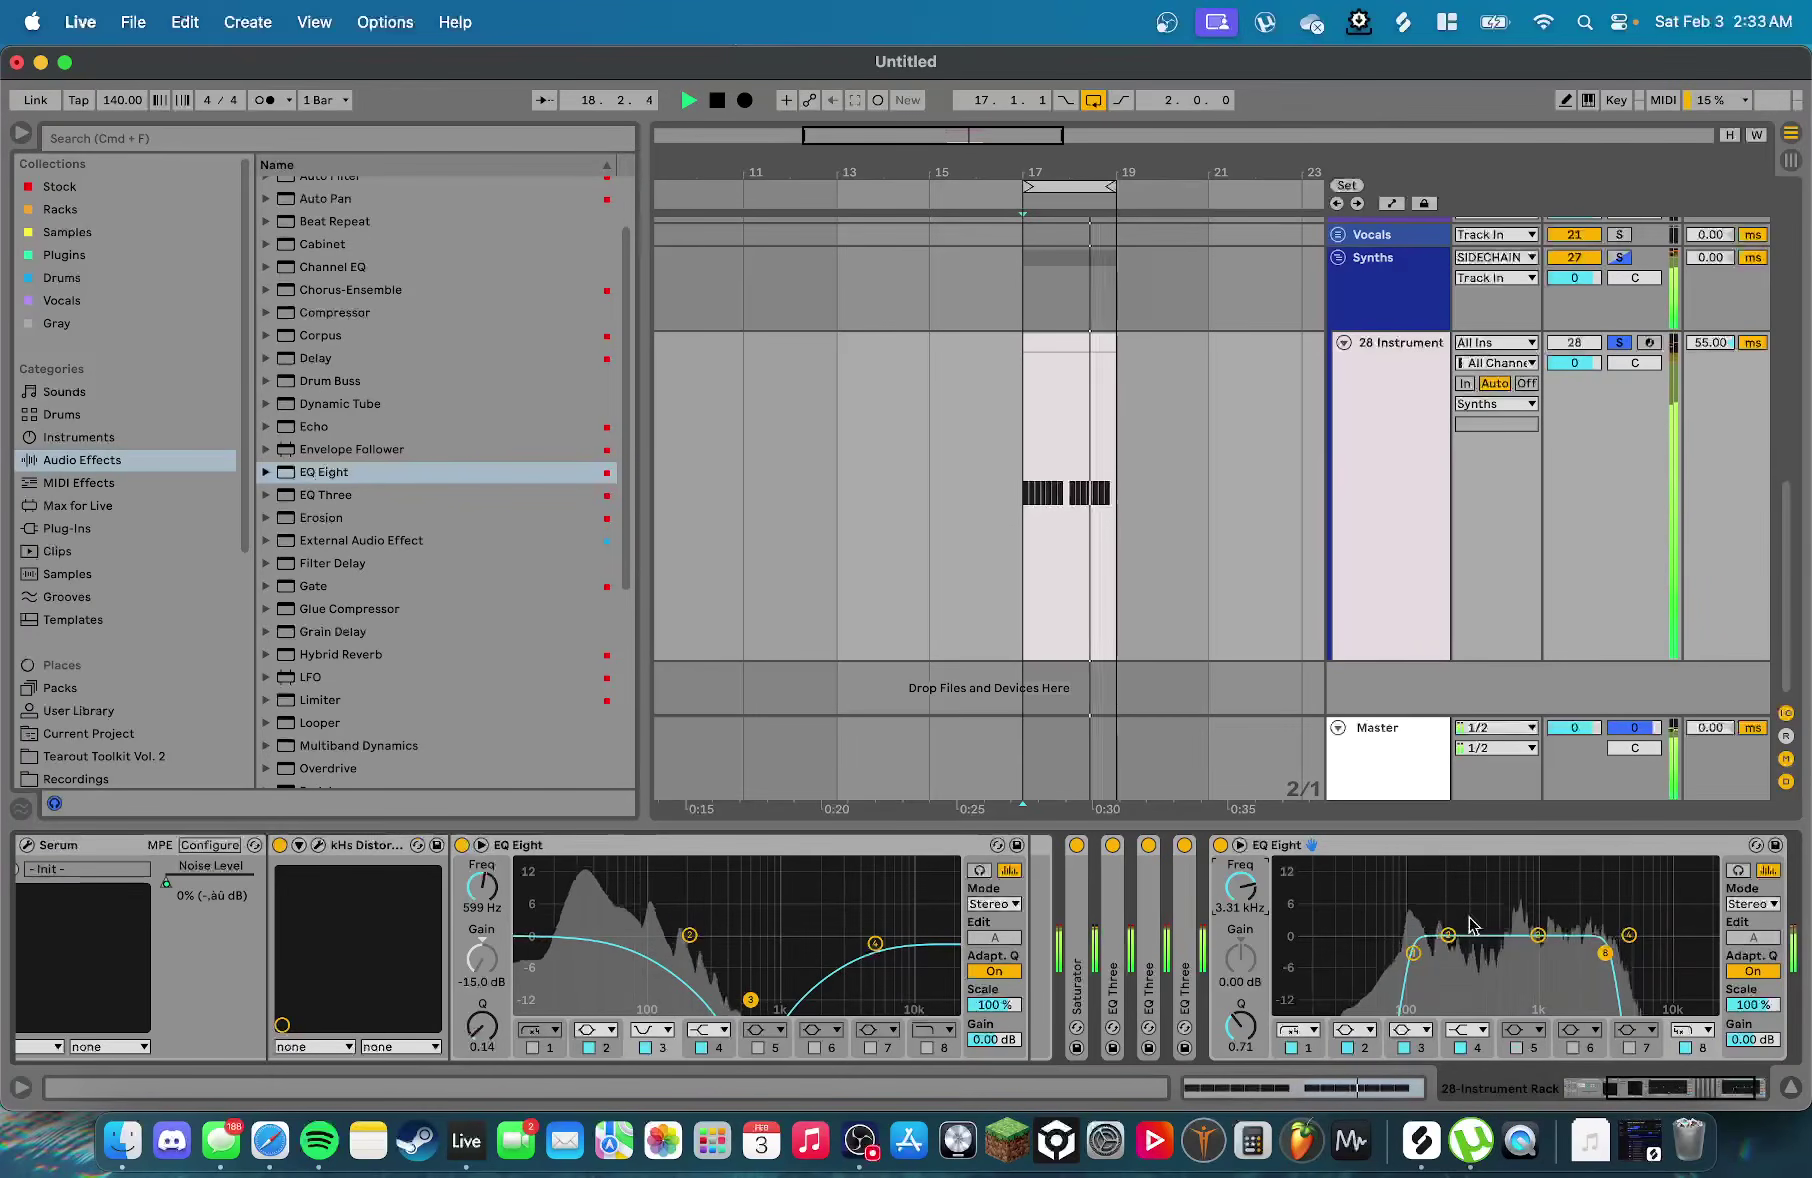
Bypass the last EQ Eight to compare the sound, and delete it from the chain
{"action": "left_click", "coordinate": [1220, 845]}
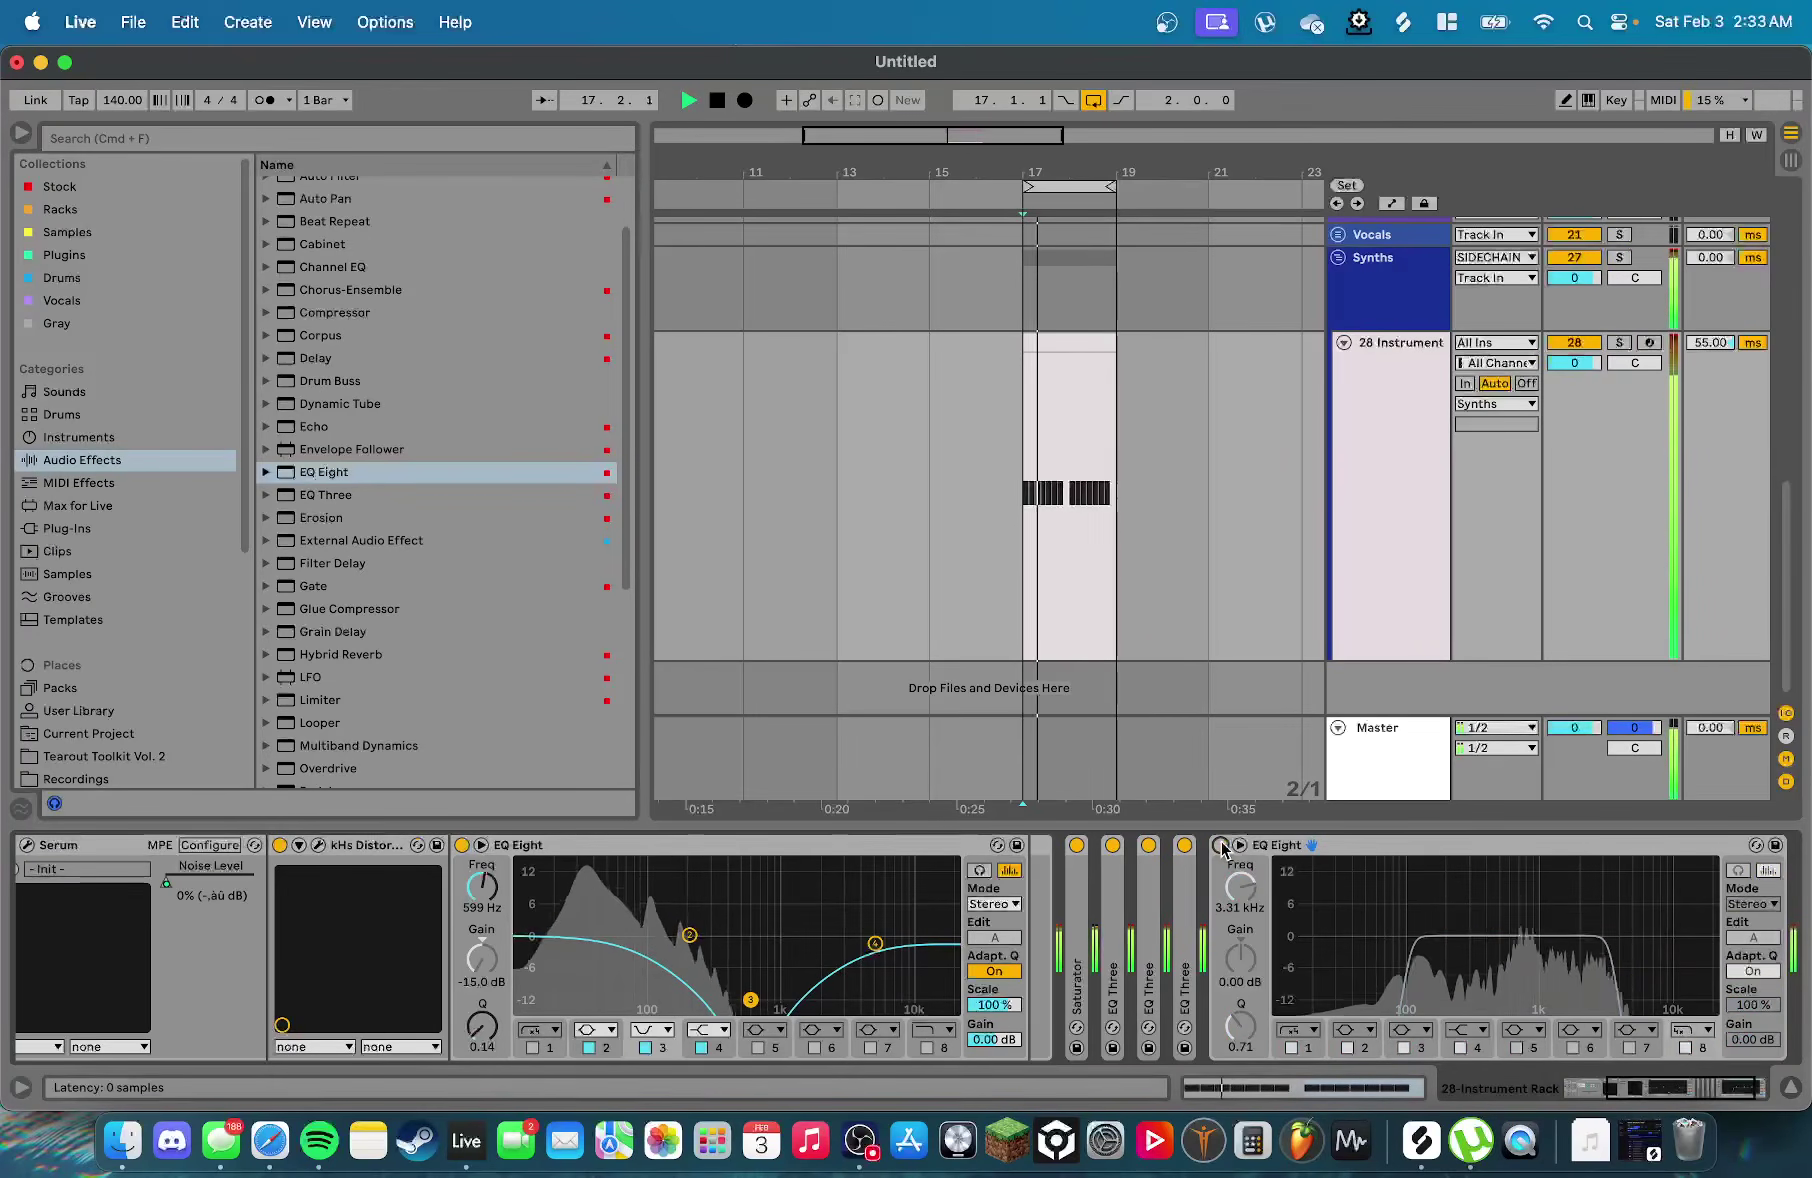
{"action": "key", "text": "space"}
{"action": "left_click", "coordinate": [1277, 850]}
{"action": "key", "text": "Delete"}
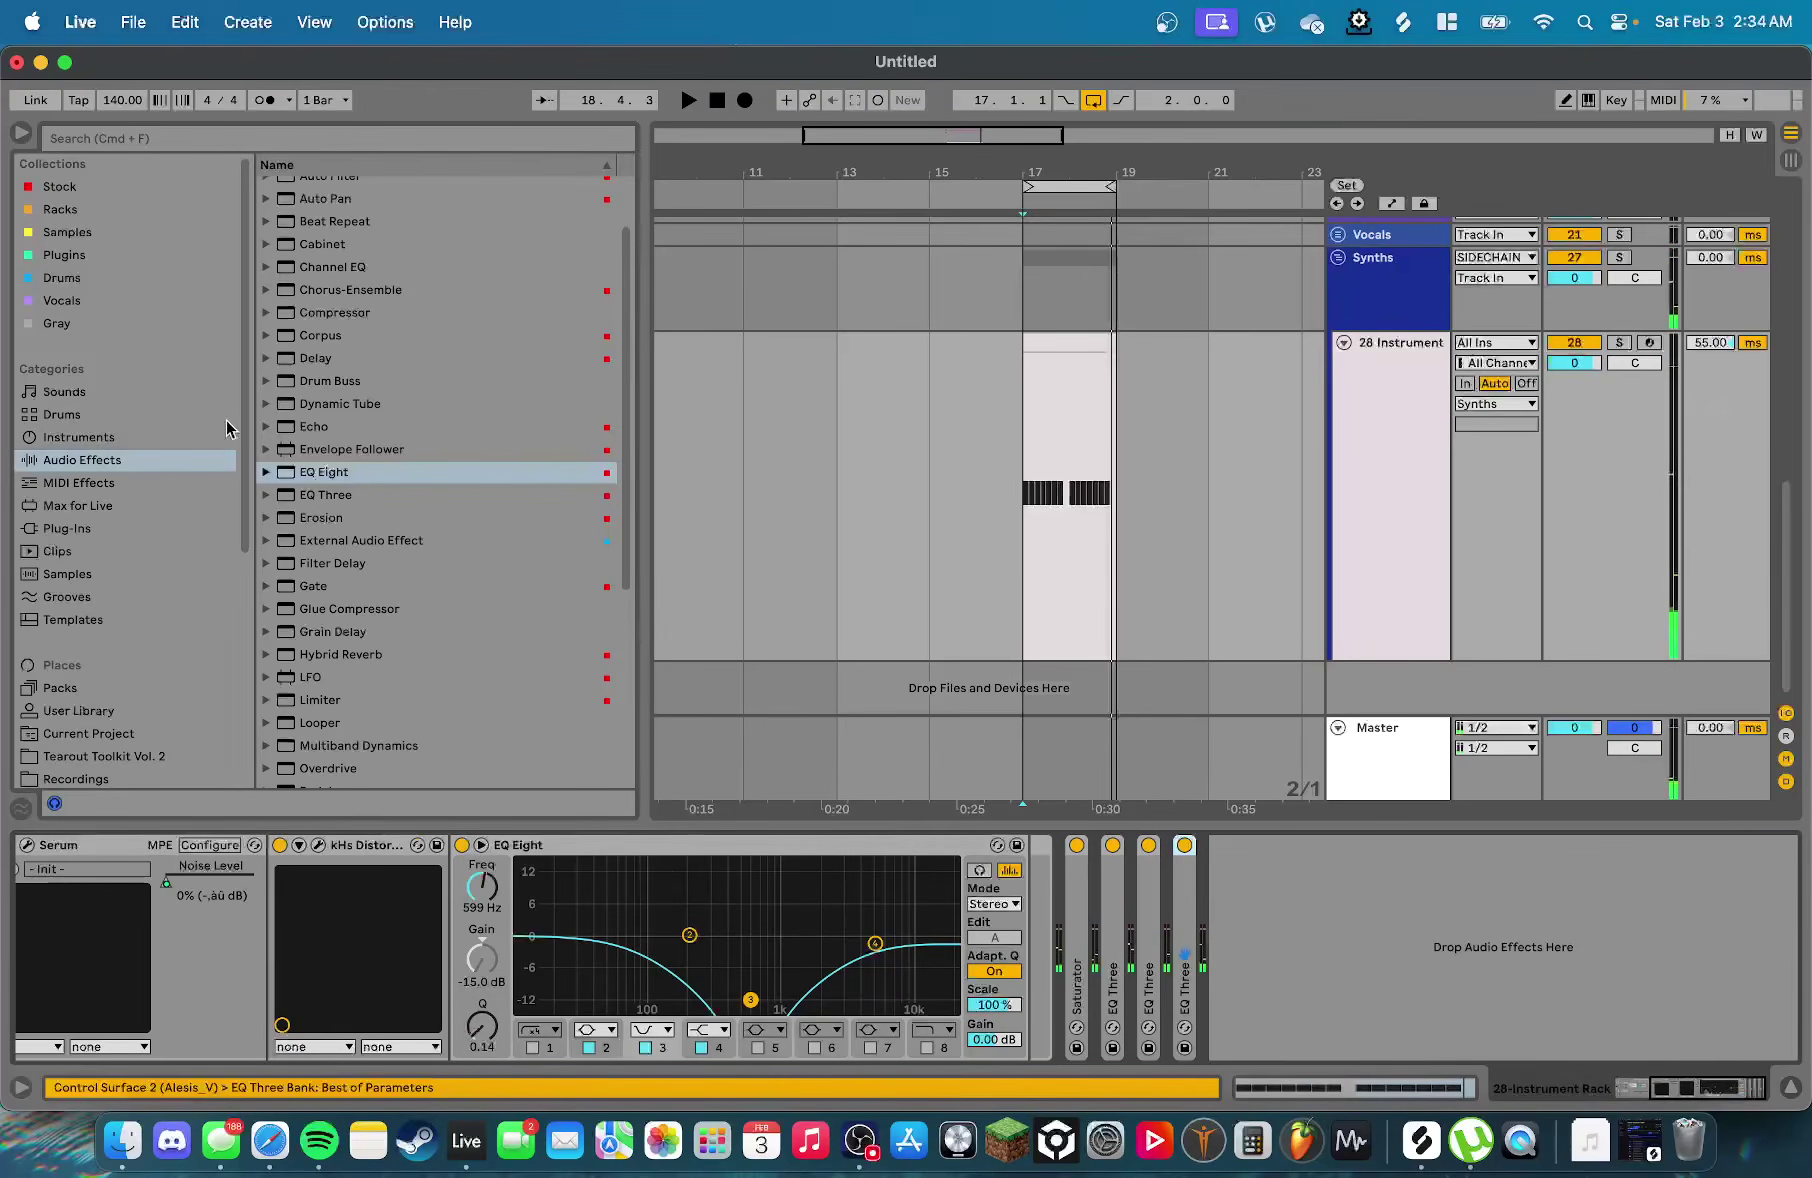
Insert a Corpus effect after the EQ Eight in the rack's Operator chain
{"action": "scroll", "coordinate": [373, 483], "scroll_direction": "up", "scroll_amount": 3}
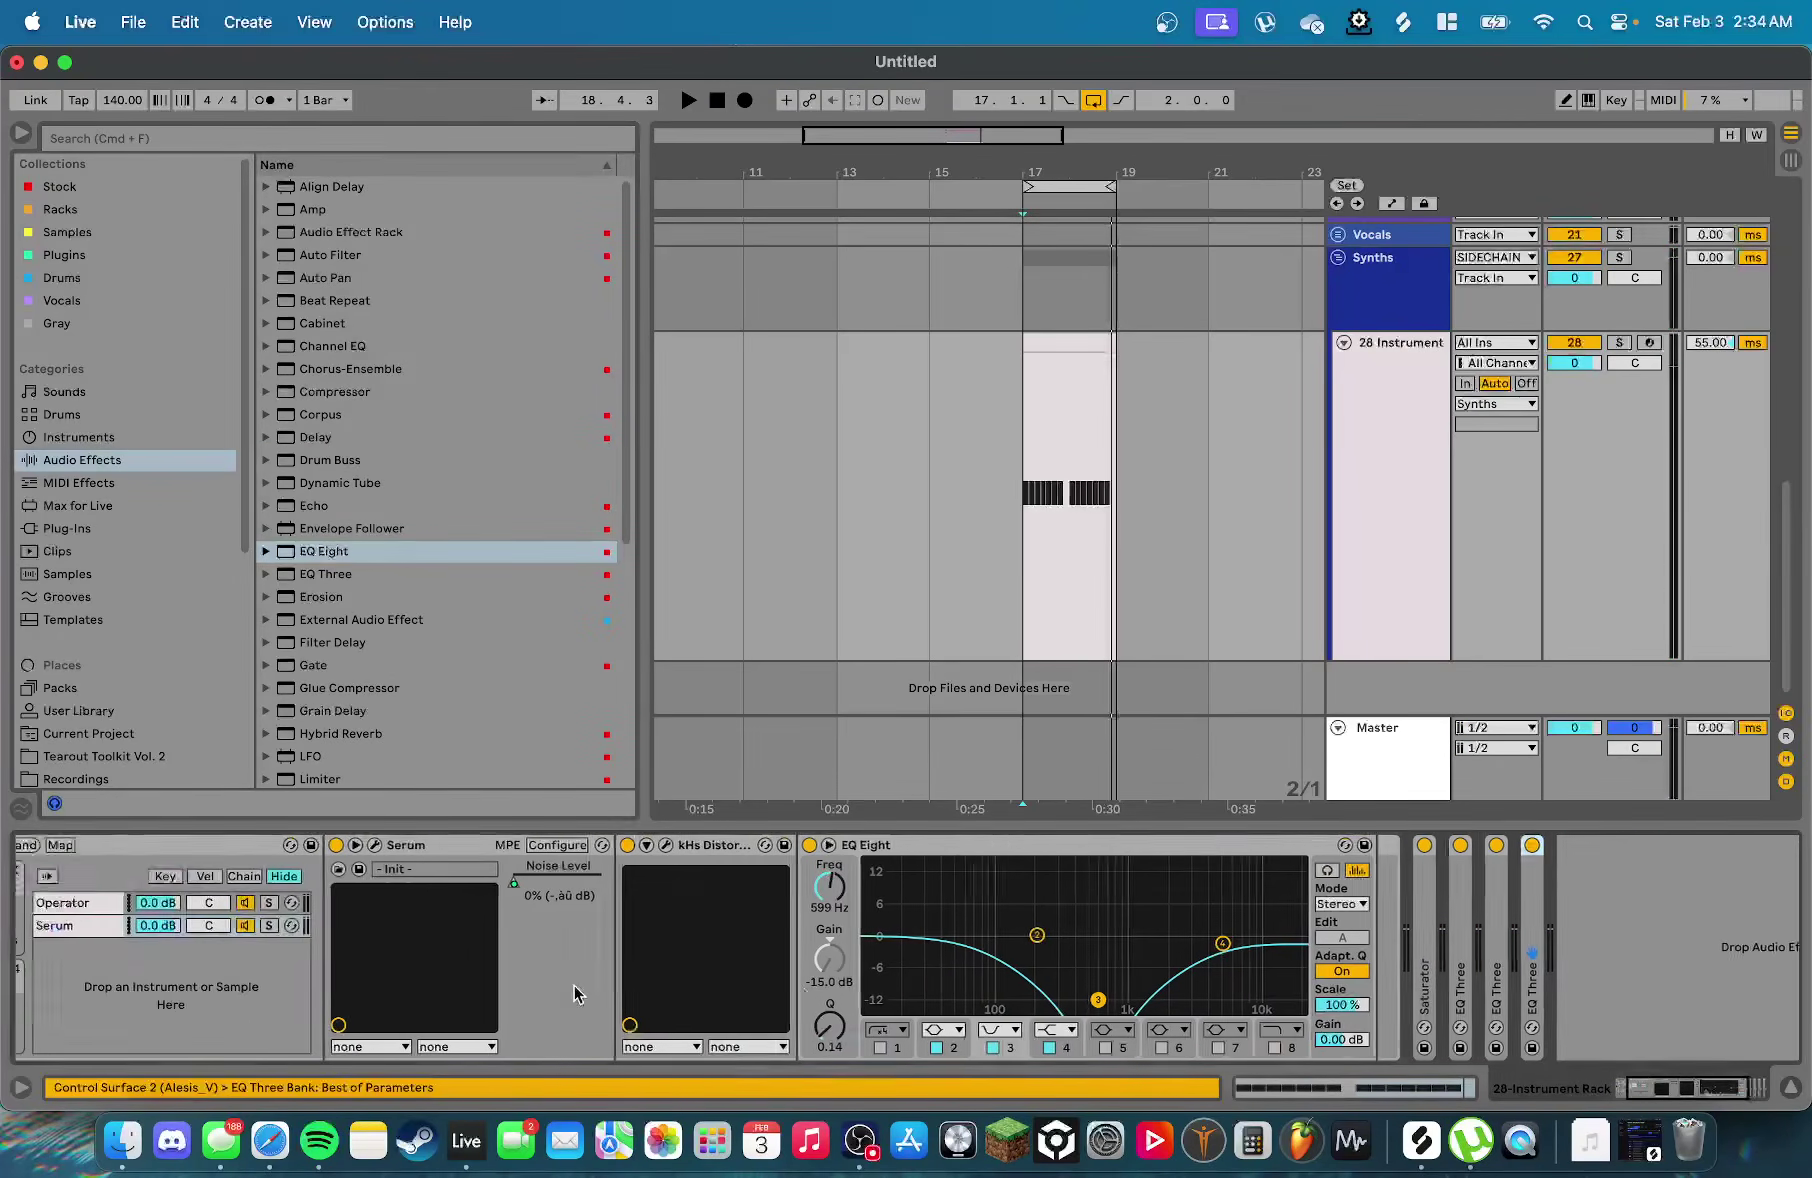
{"action": "left_click", "coordinate": [218, 903]}
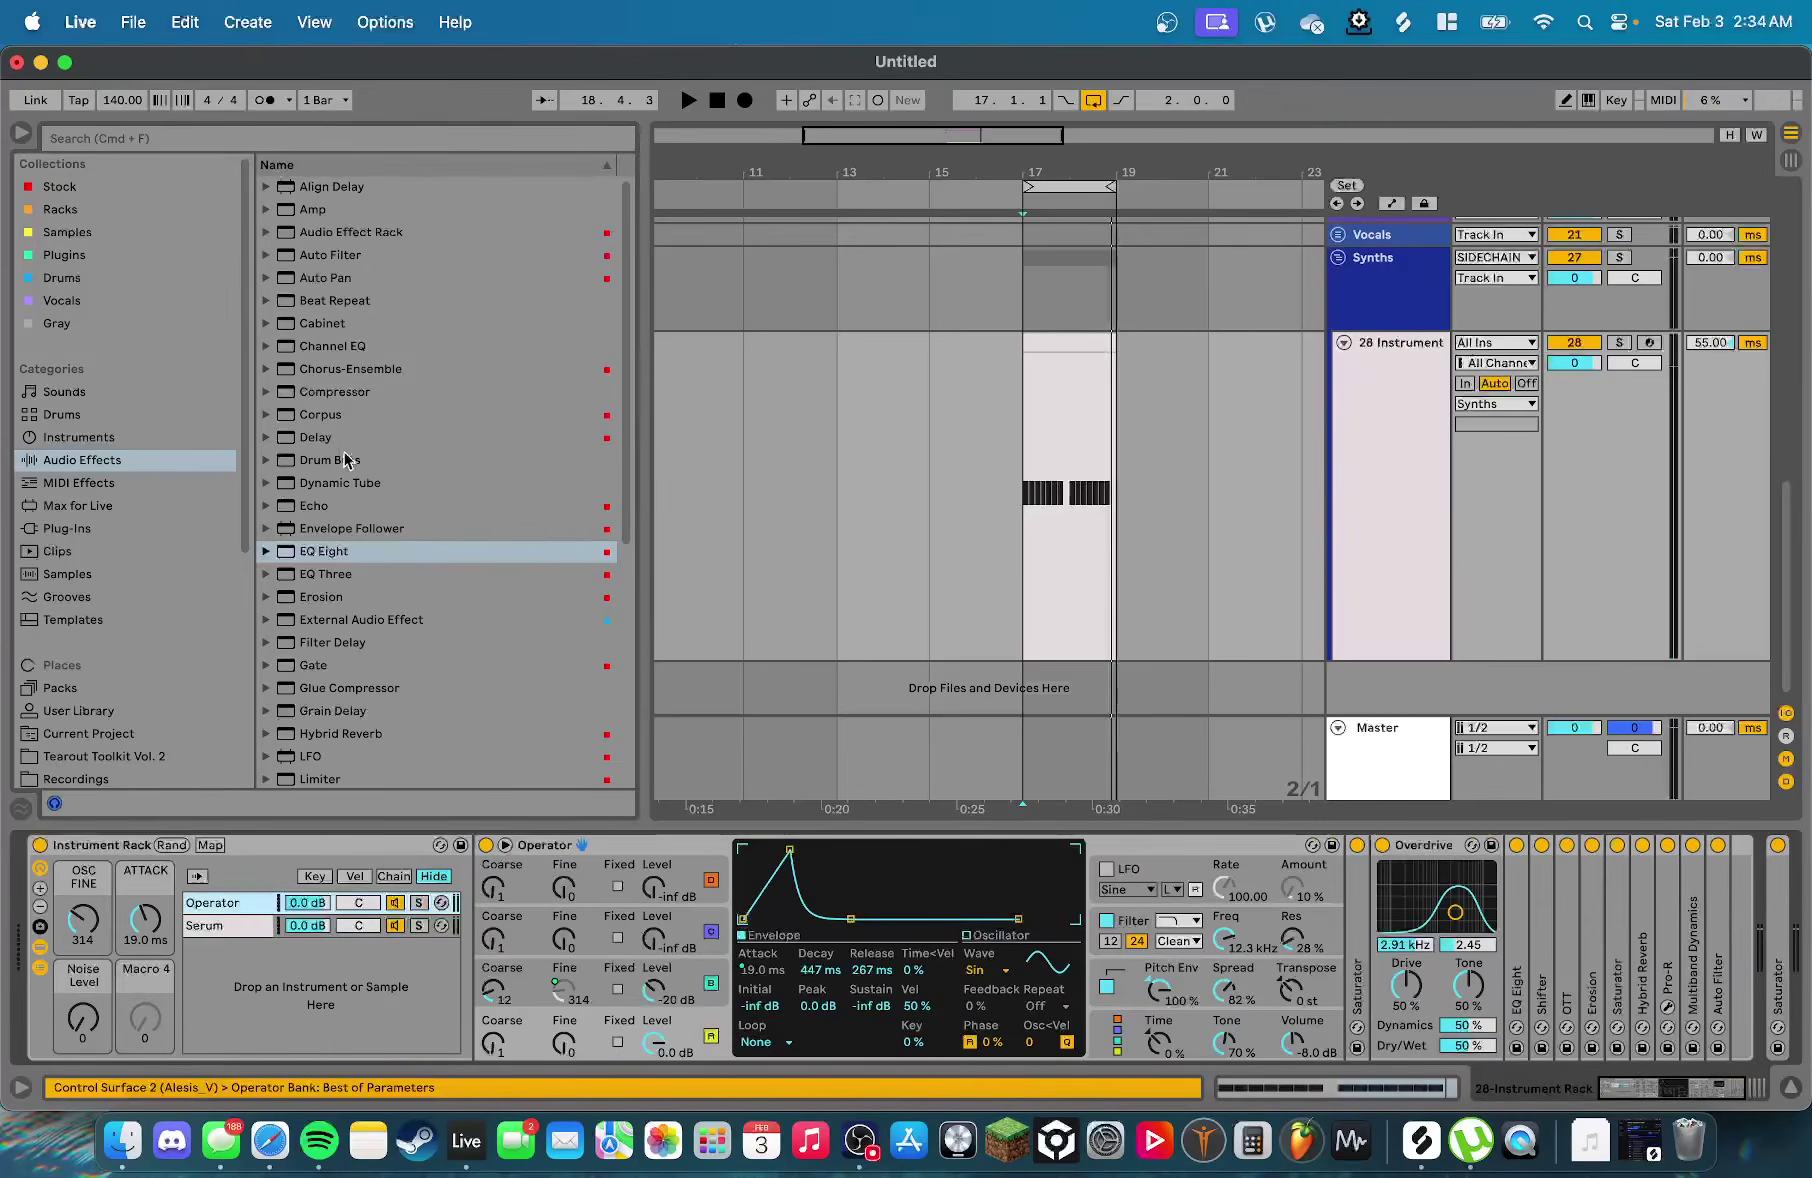
{"action": "left_click", "coordinate": [347, 418]}
{"action": "left_click_drag", "start_coordinate": [325, 423], "coordinate": [1527, 943]}
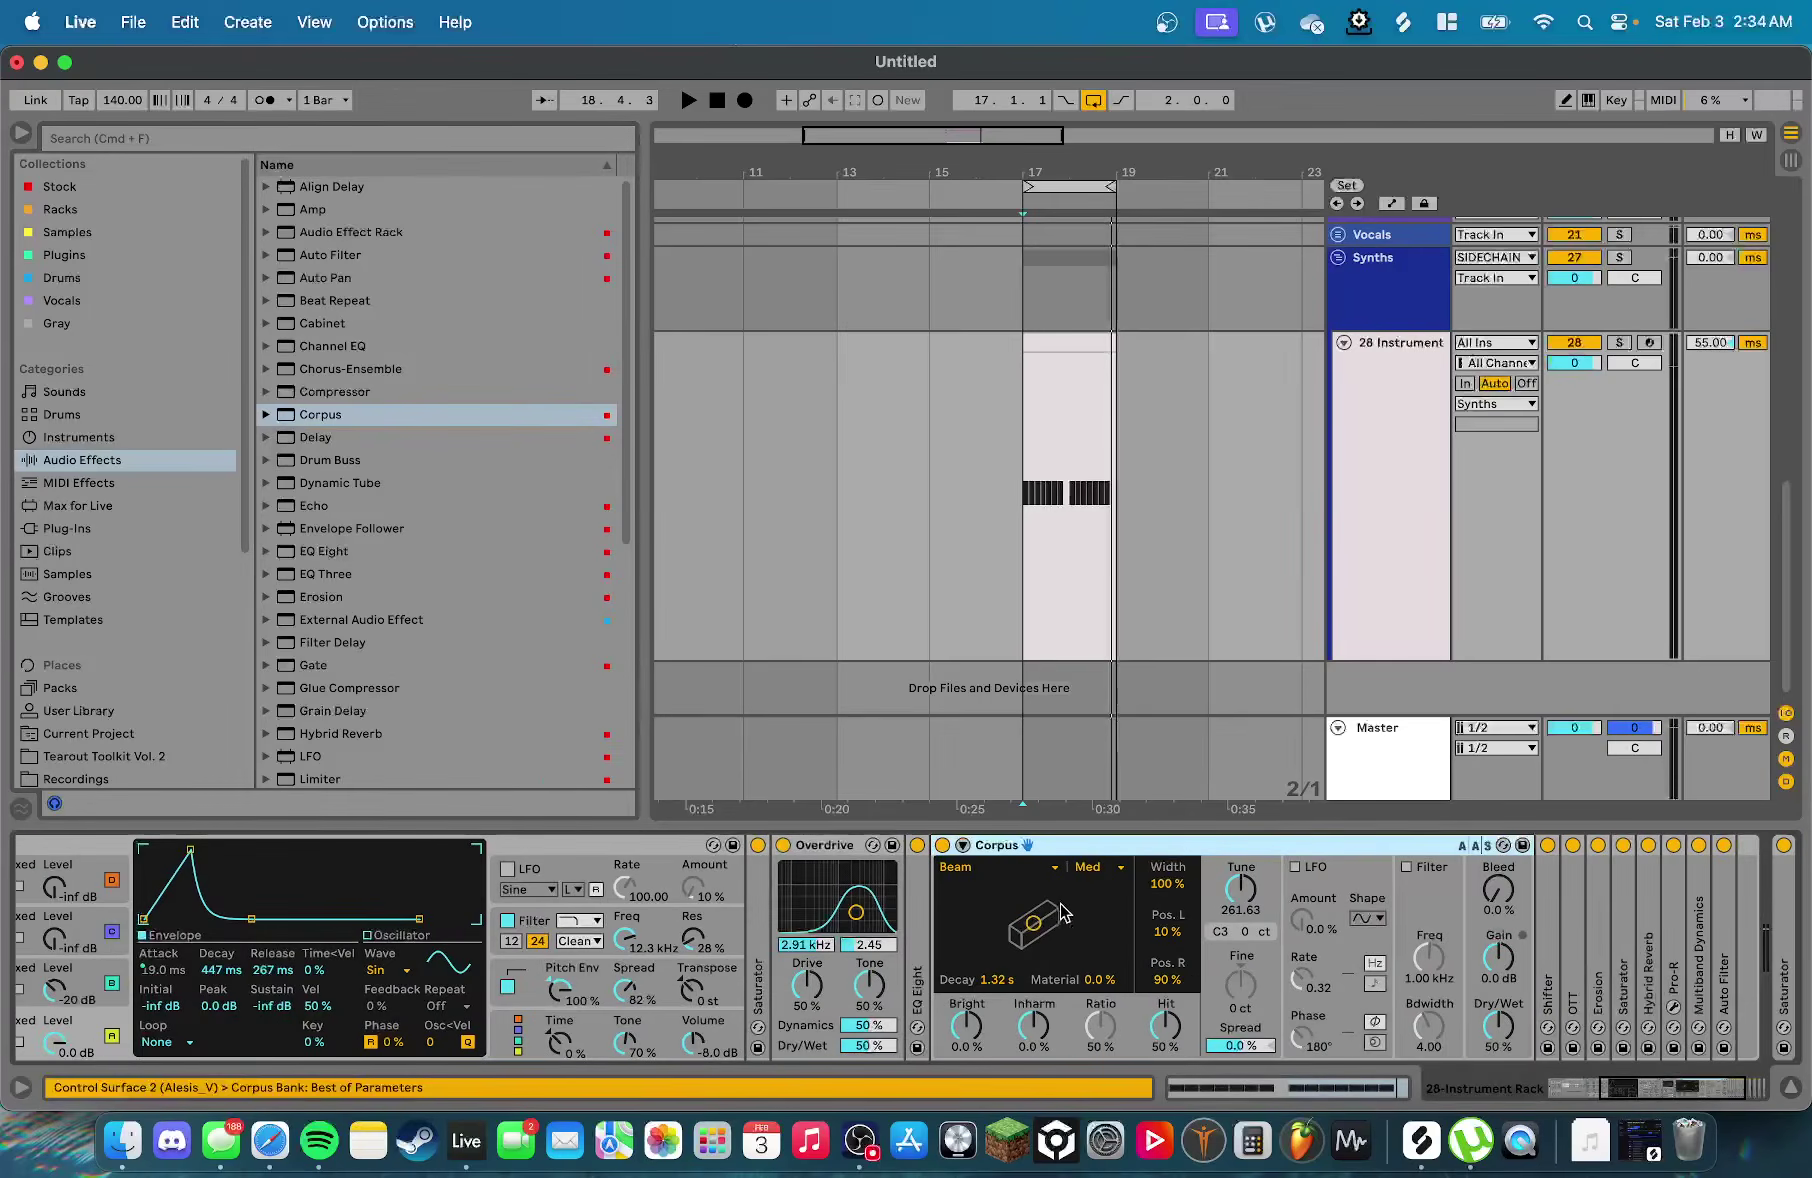
Set Corpus to Plate with a decay of about 187 ms and material of about 19% during playback, and collapse the device
{"action": "left_click", "coordinate": [765, 878]}
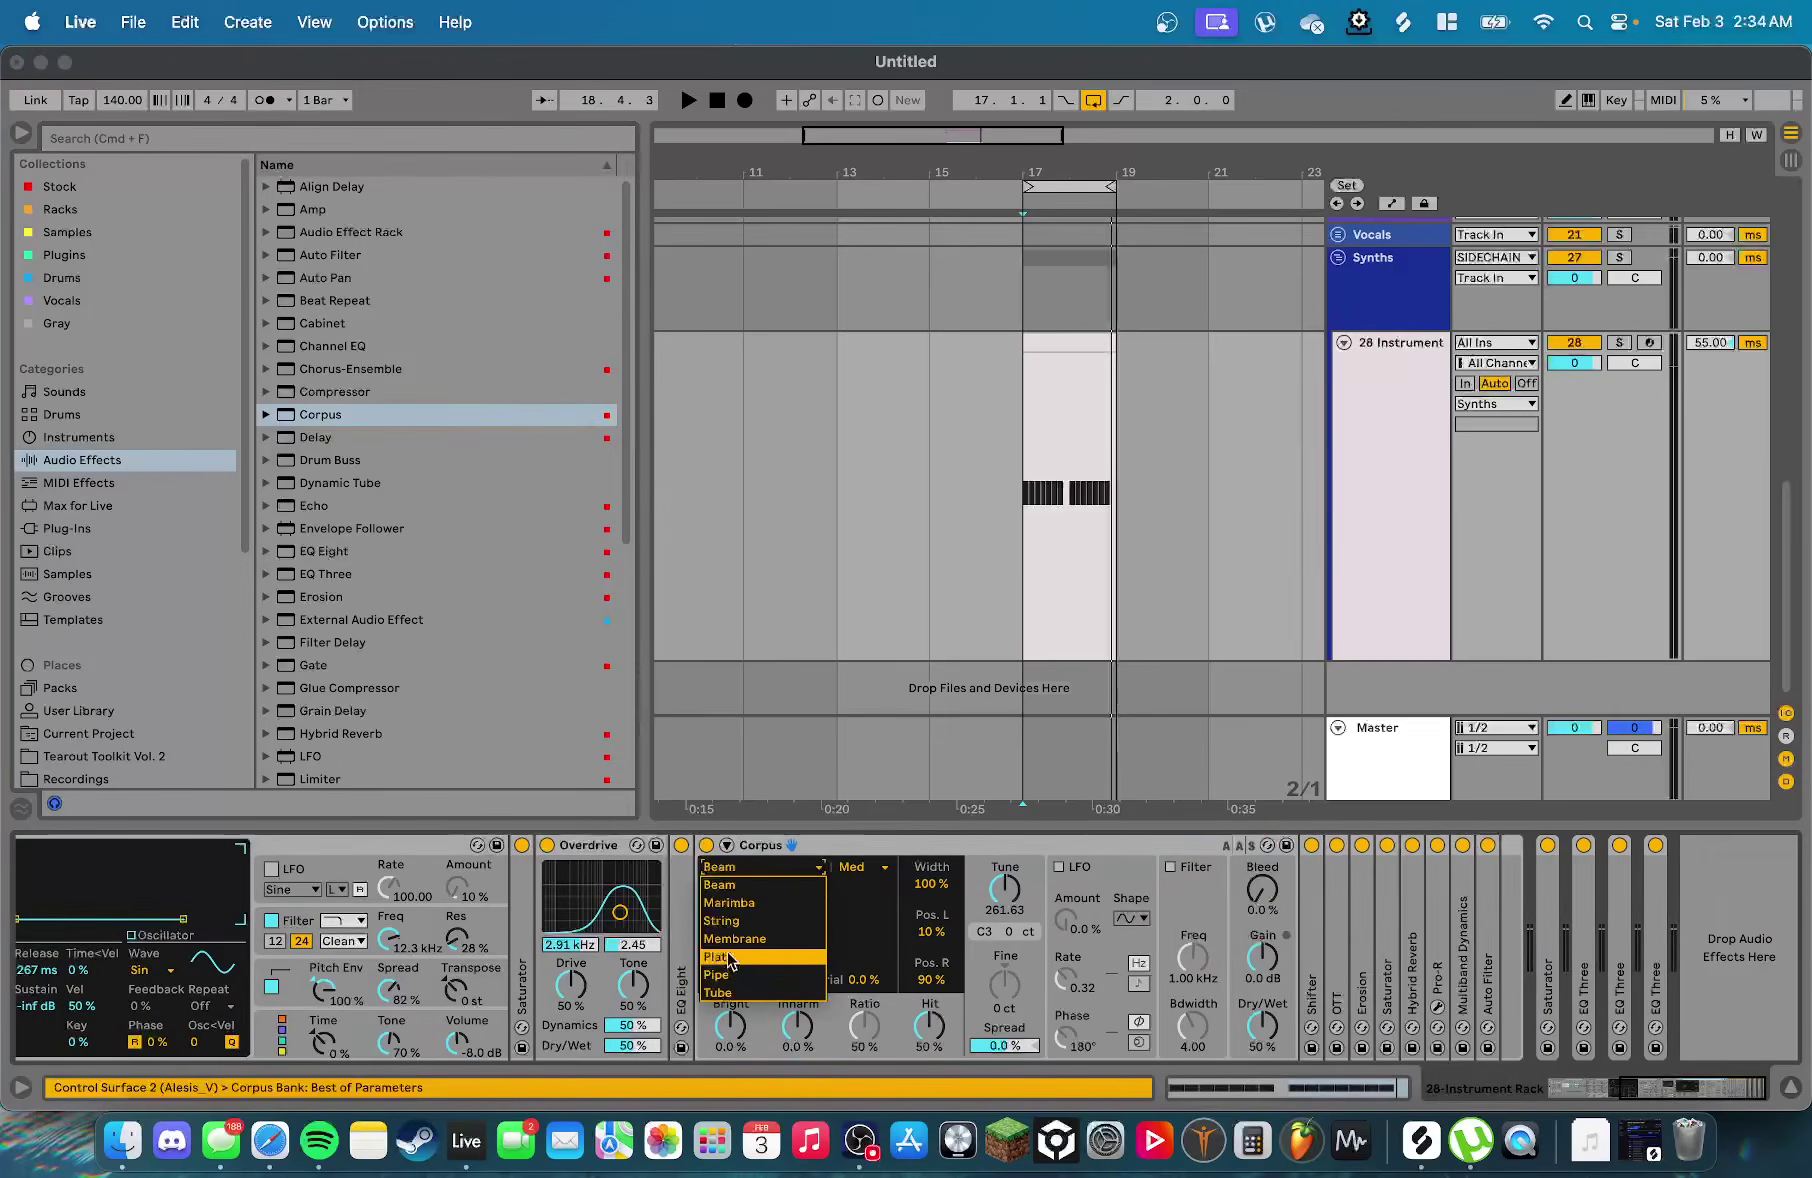
{"action": "left_click", "coordinate": [760, 952]}
{"action": "left_click_drag", "start_coordinate": [757, 945], "coordinate": [755, 938]}
{"action": "key", "text": "space"}
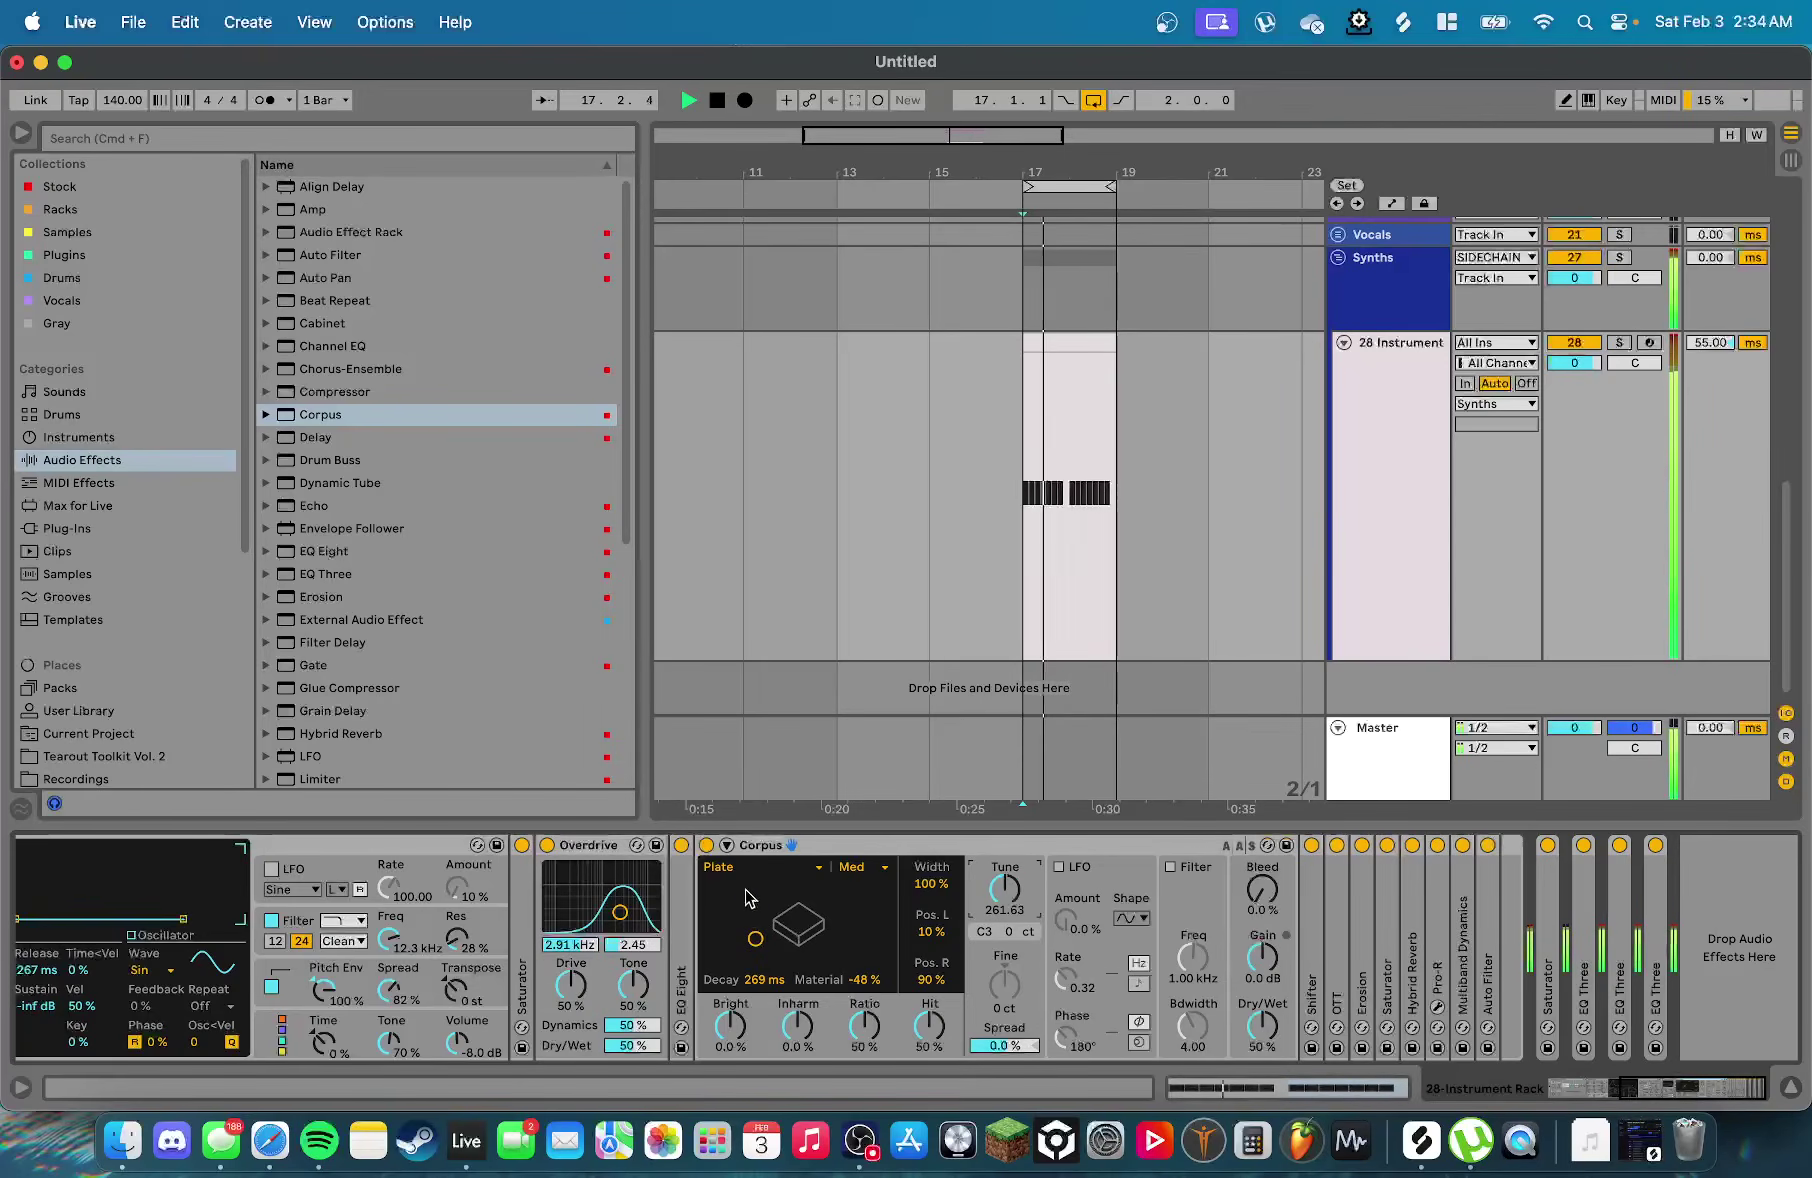
{"action": "left_click_drag", "start_coordinate": [755, 938], "coordinate": [745, 917]}
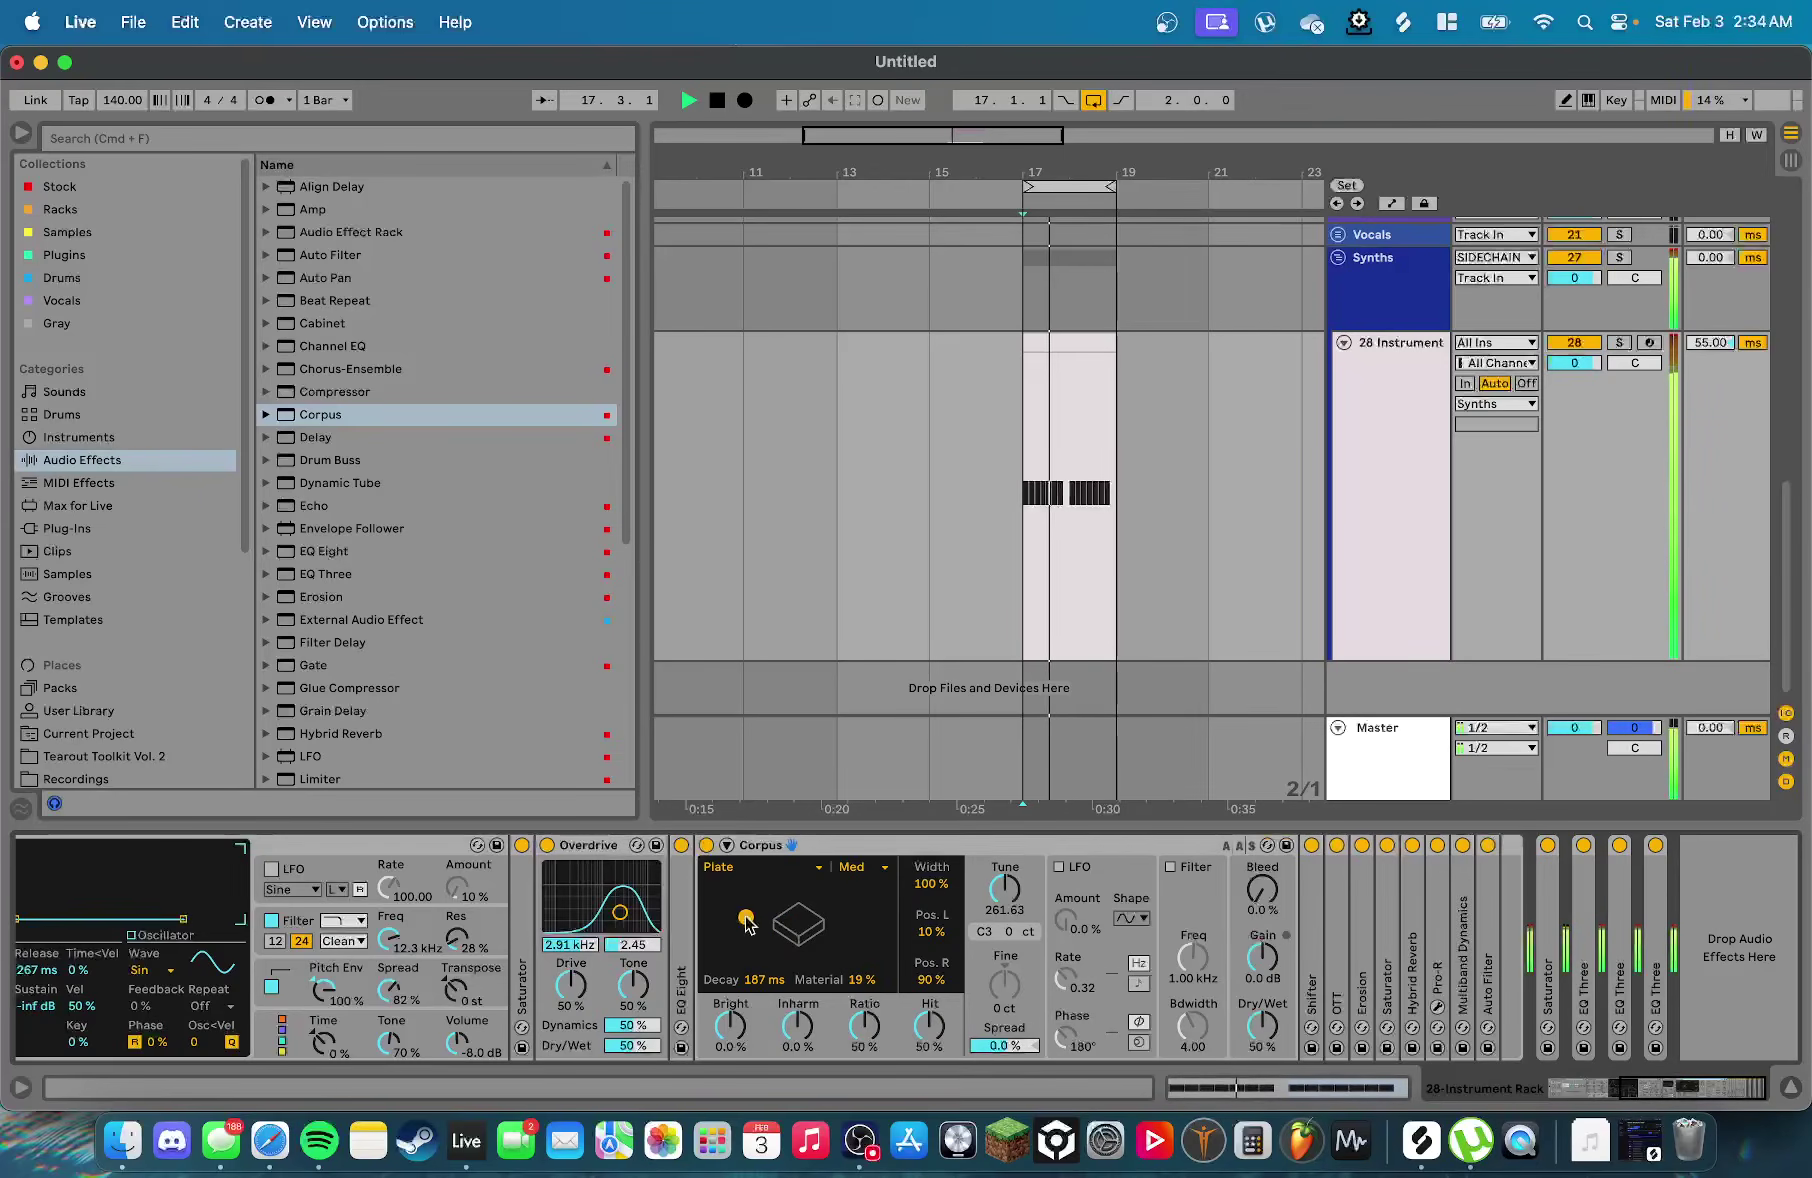
{"action": "key", "text": "space"}
{"action": "double_click", "coordinate": [755, 845]}
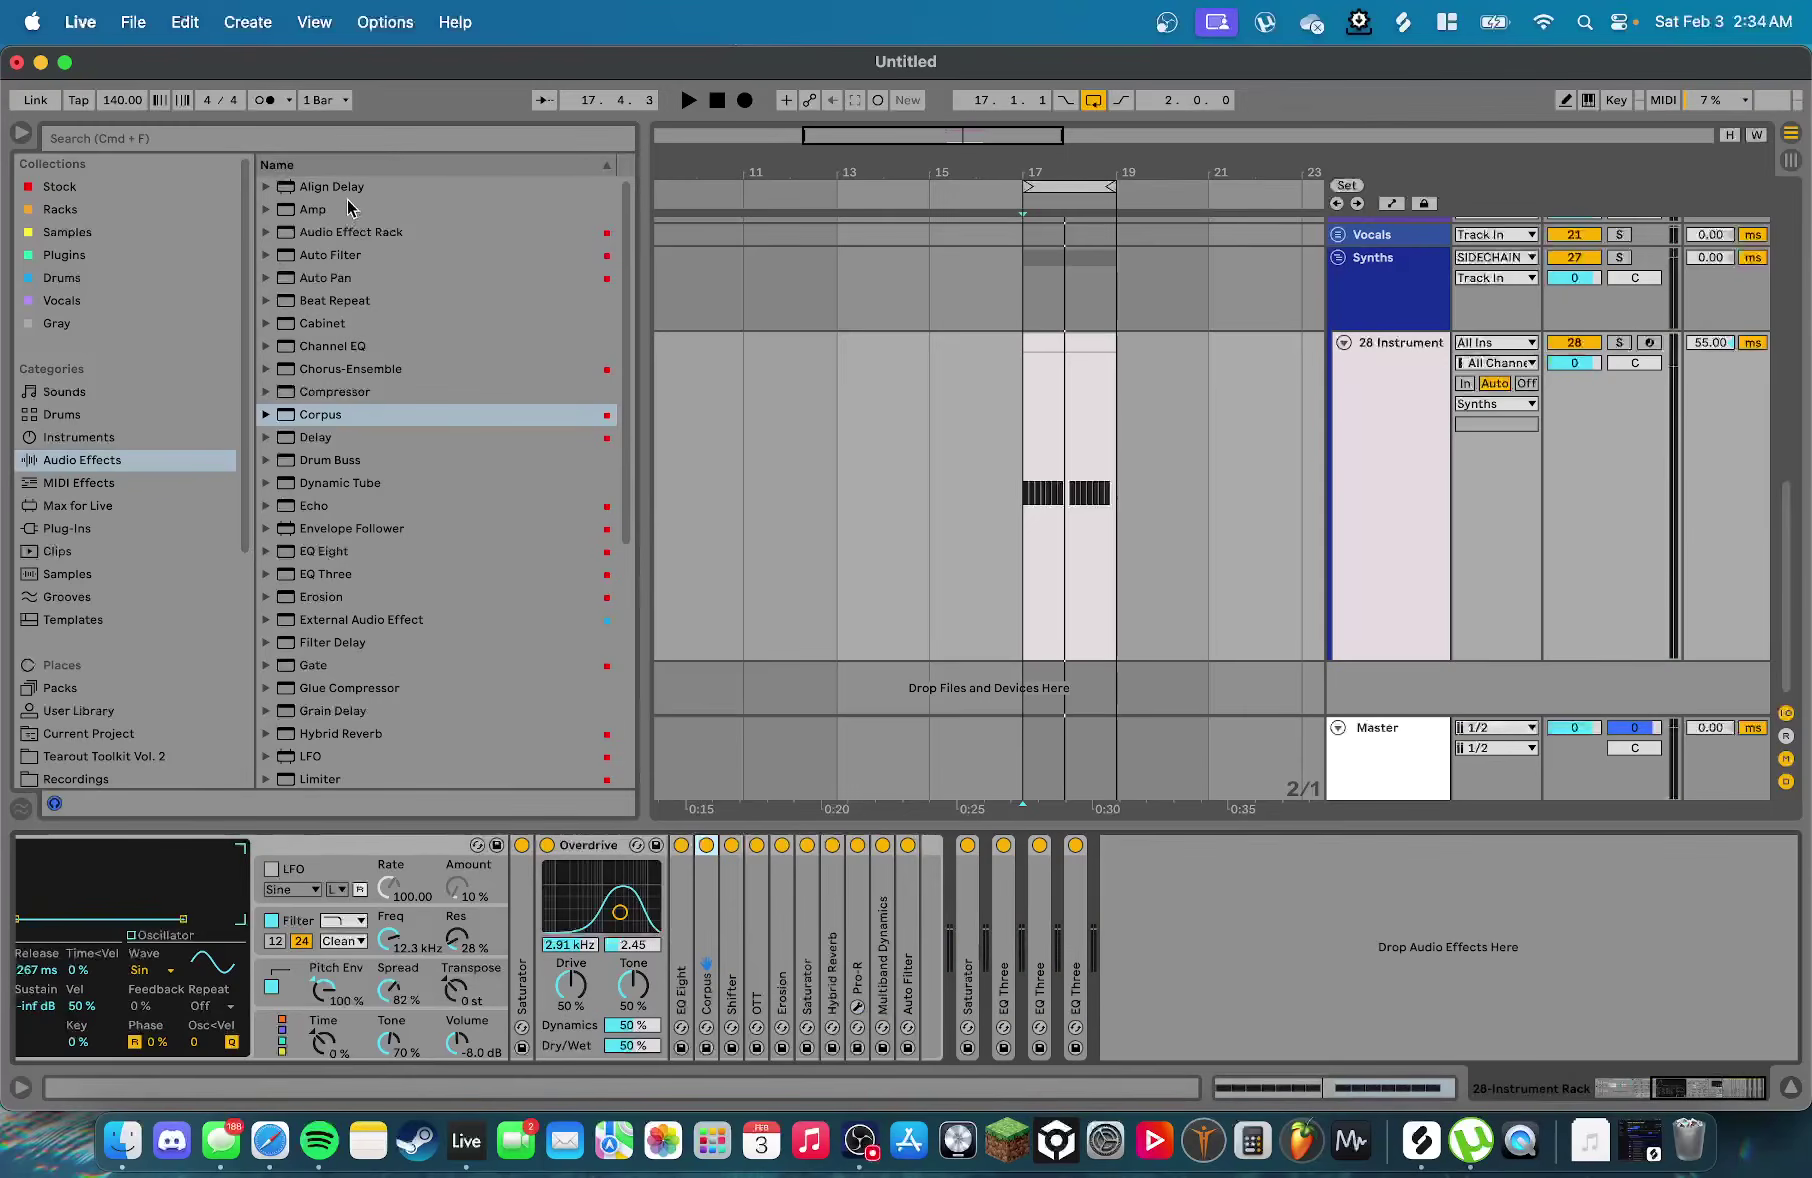
Try a Grain Delay at the chain's end with 9.39 Hz frequency, -17.7 pitch and 100% wet, and delete it
{"action": "scroll", "coordinate": [345, 230], "scroll_direction": "down", "scroll_amount": 5}
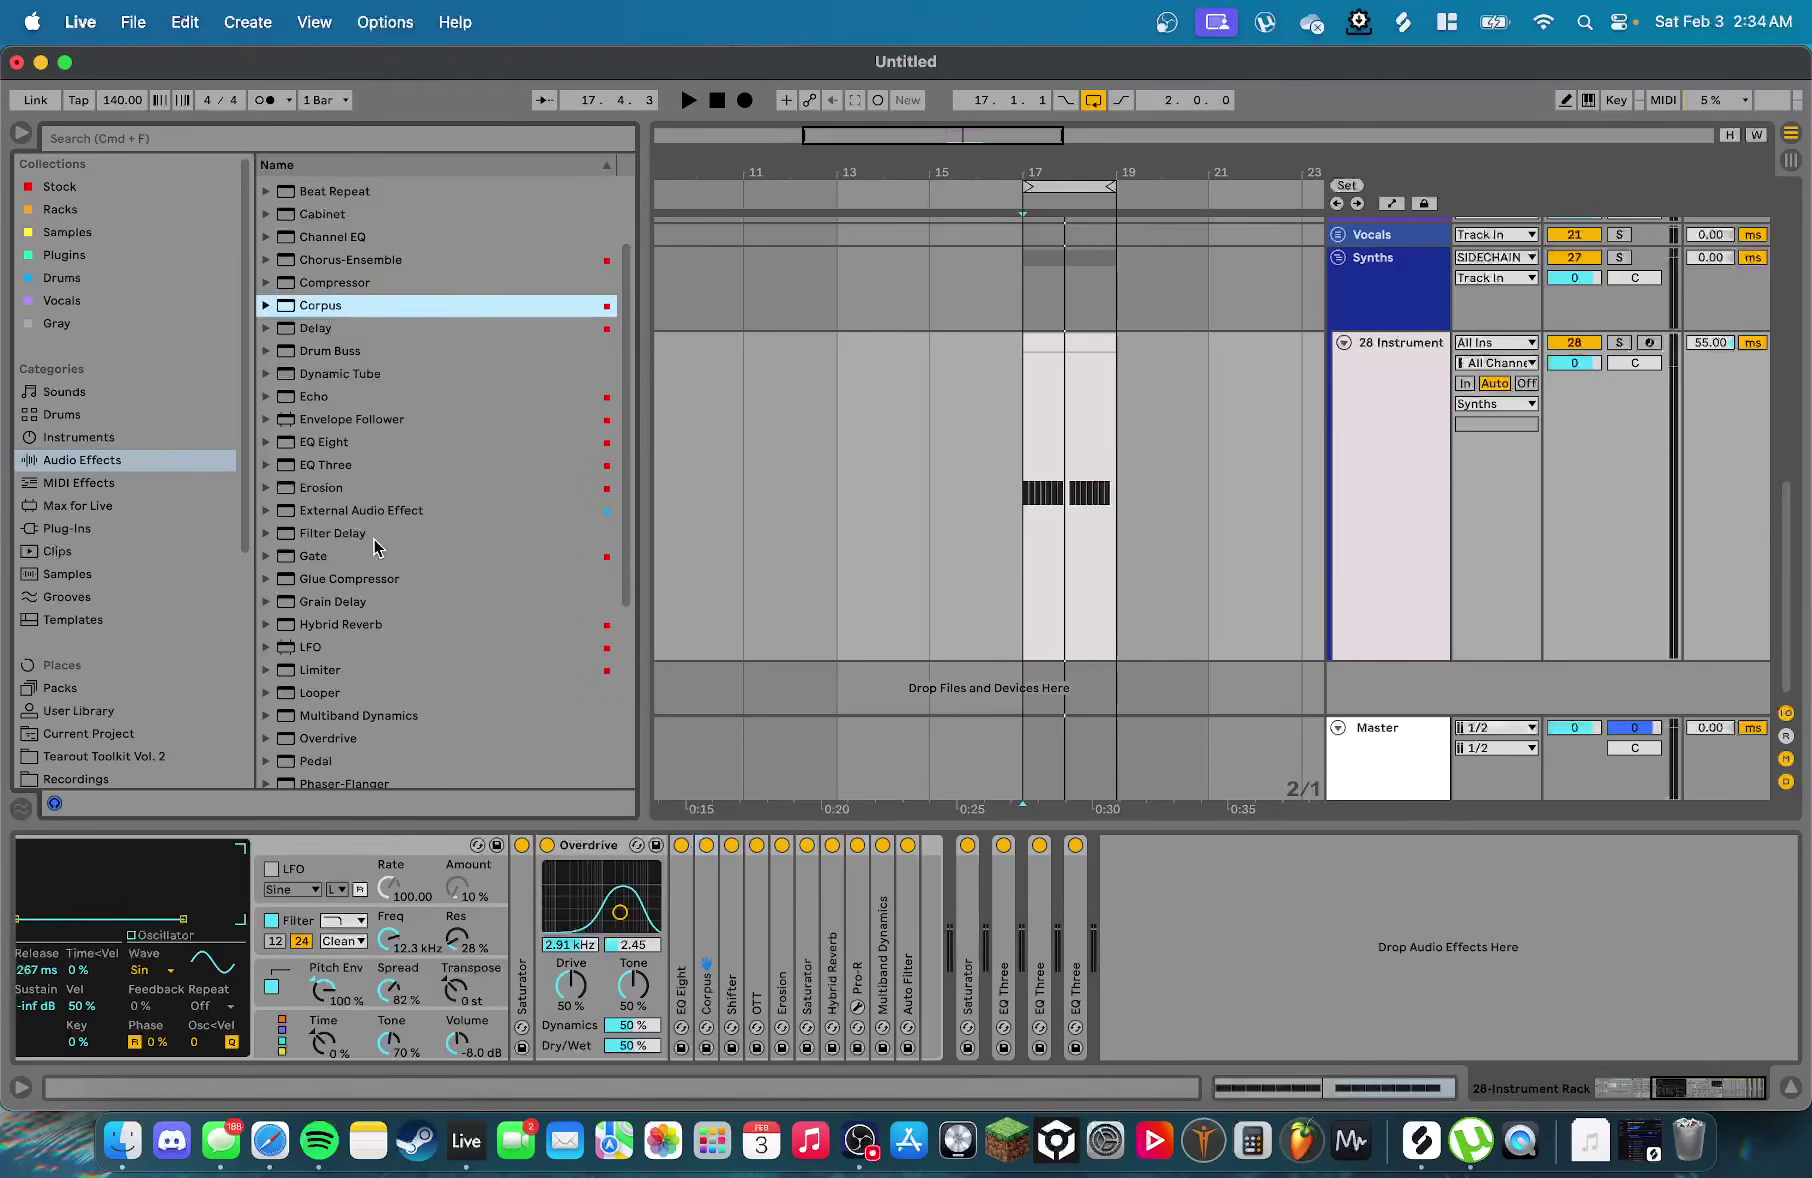
{"action": "scroll", "coordinate": [375, 545], "scroll_direction": "down", "scroll_amount": 3}
{"action": "scroll", "coordinate": [372, 540], "scroll_direction": "down", "scroll_amount": 2}
{"action": "left_click_drag", "start_coordinate": [362, 500], "coordinate": [478, 625]}
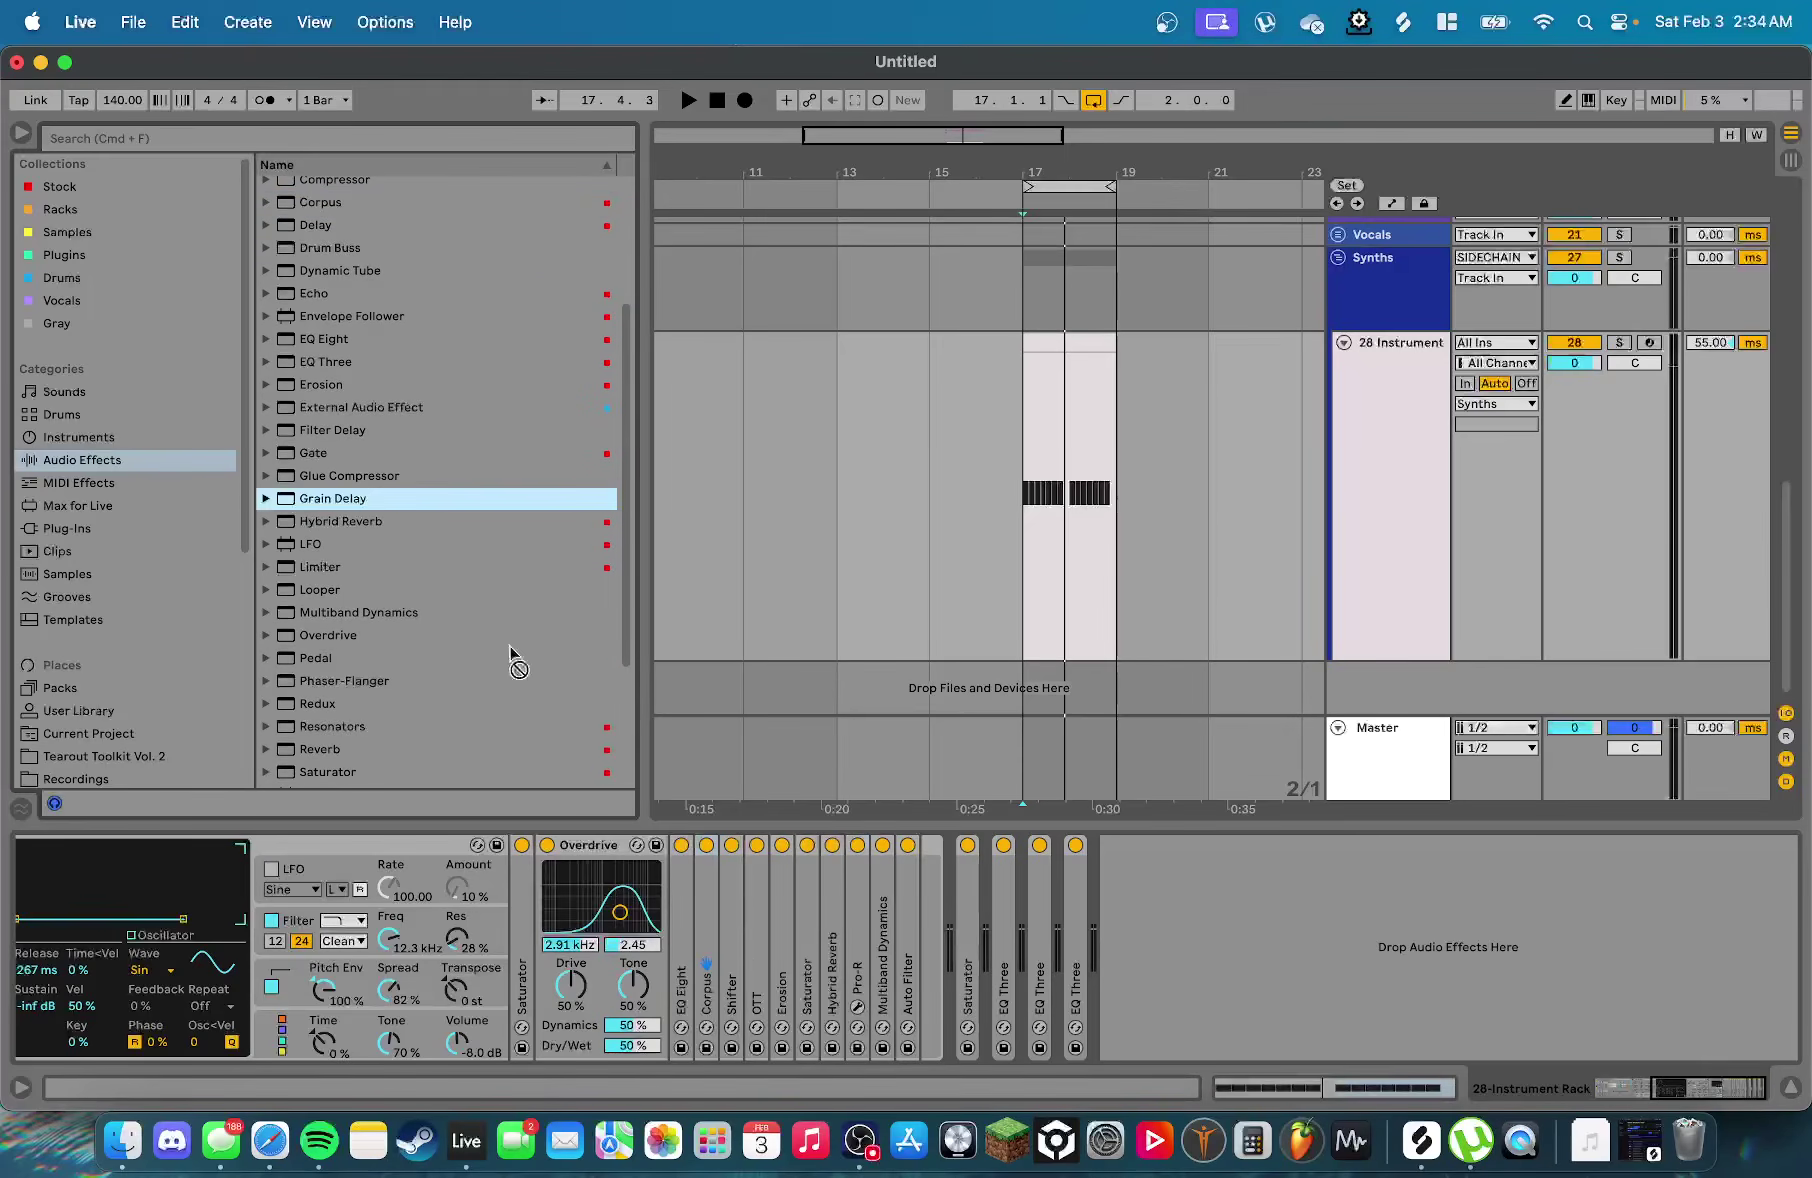
{"action": "left_click_drag", "start_coordinate": [1182, 908], "coordinate": [1185, 910]}
{"action": "key", "text": "space"}
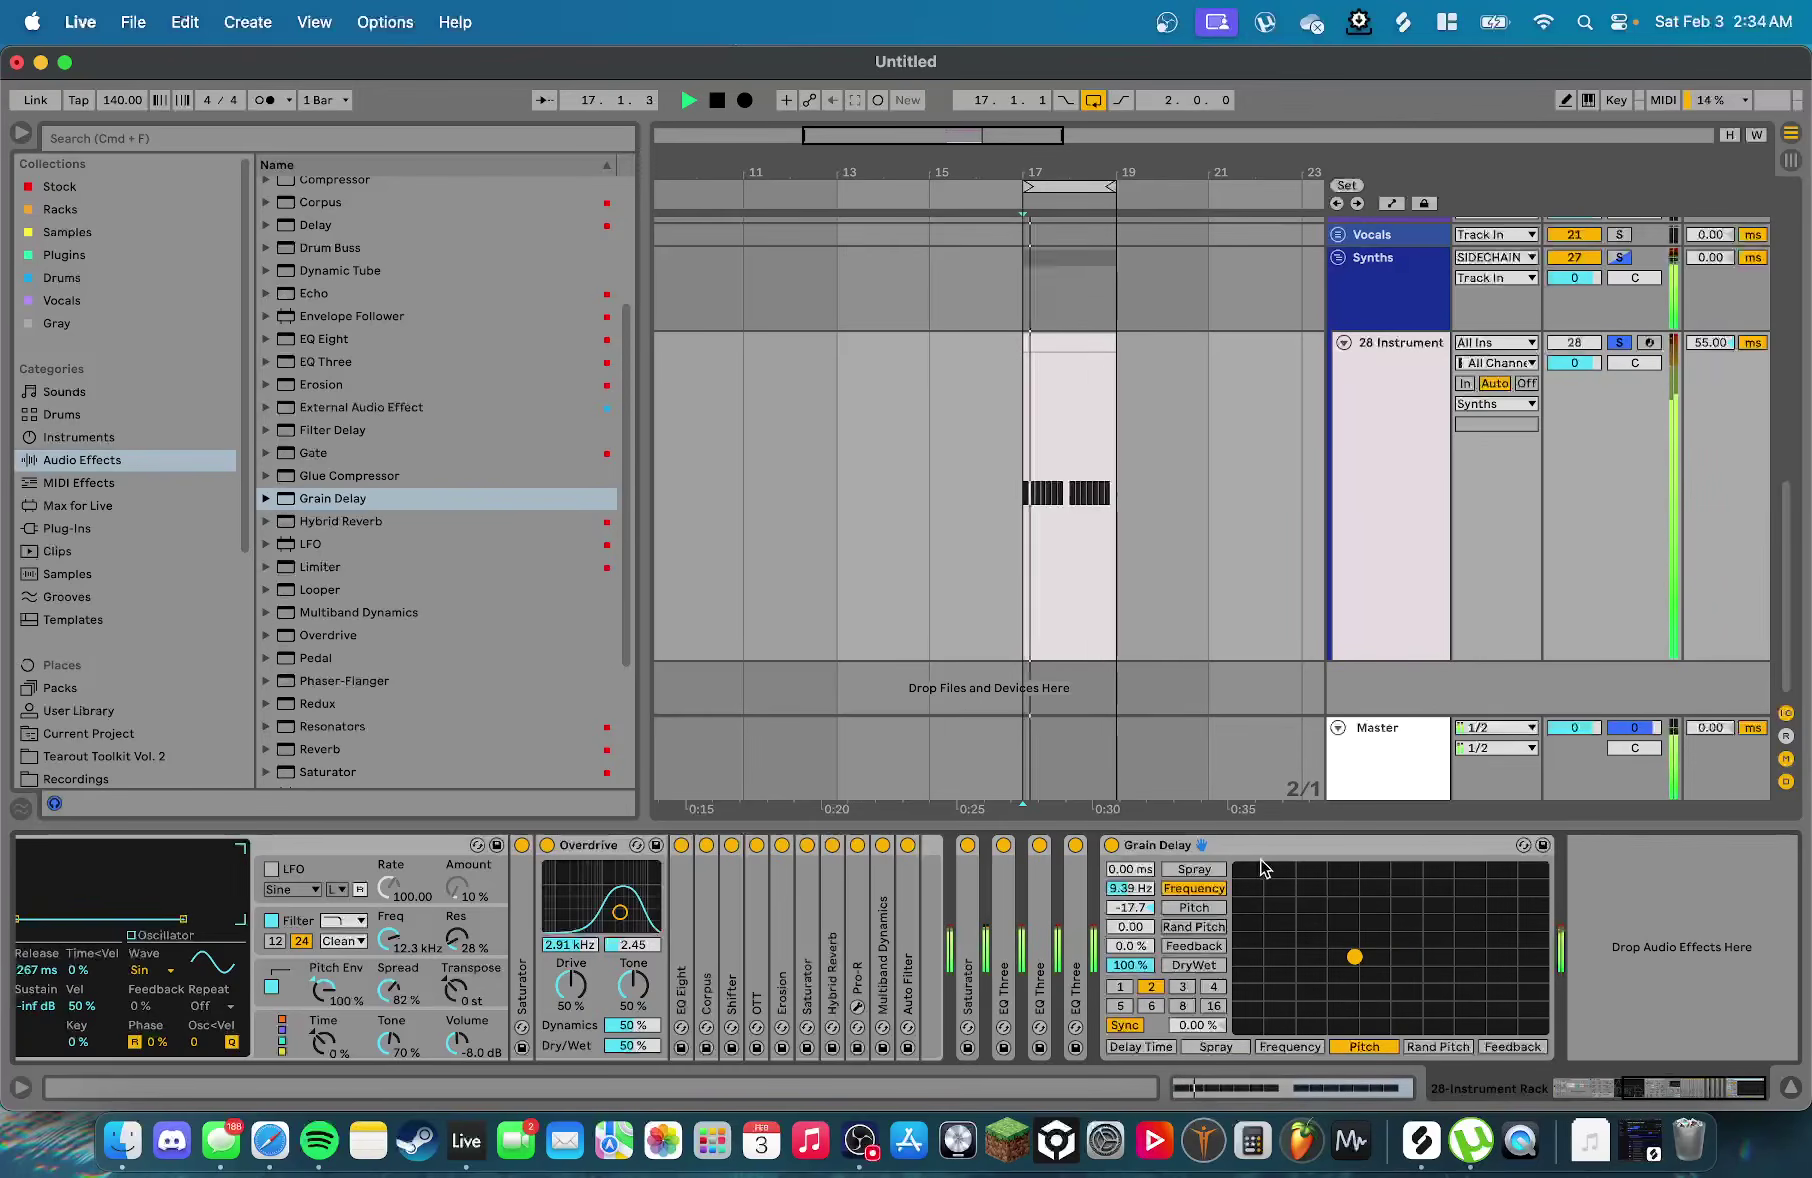
{"action": "key", "text": "space"}
{"action": "key", "text": "Delete"}
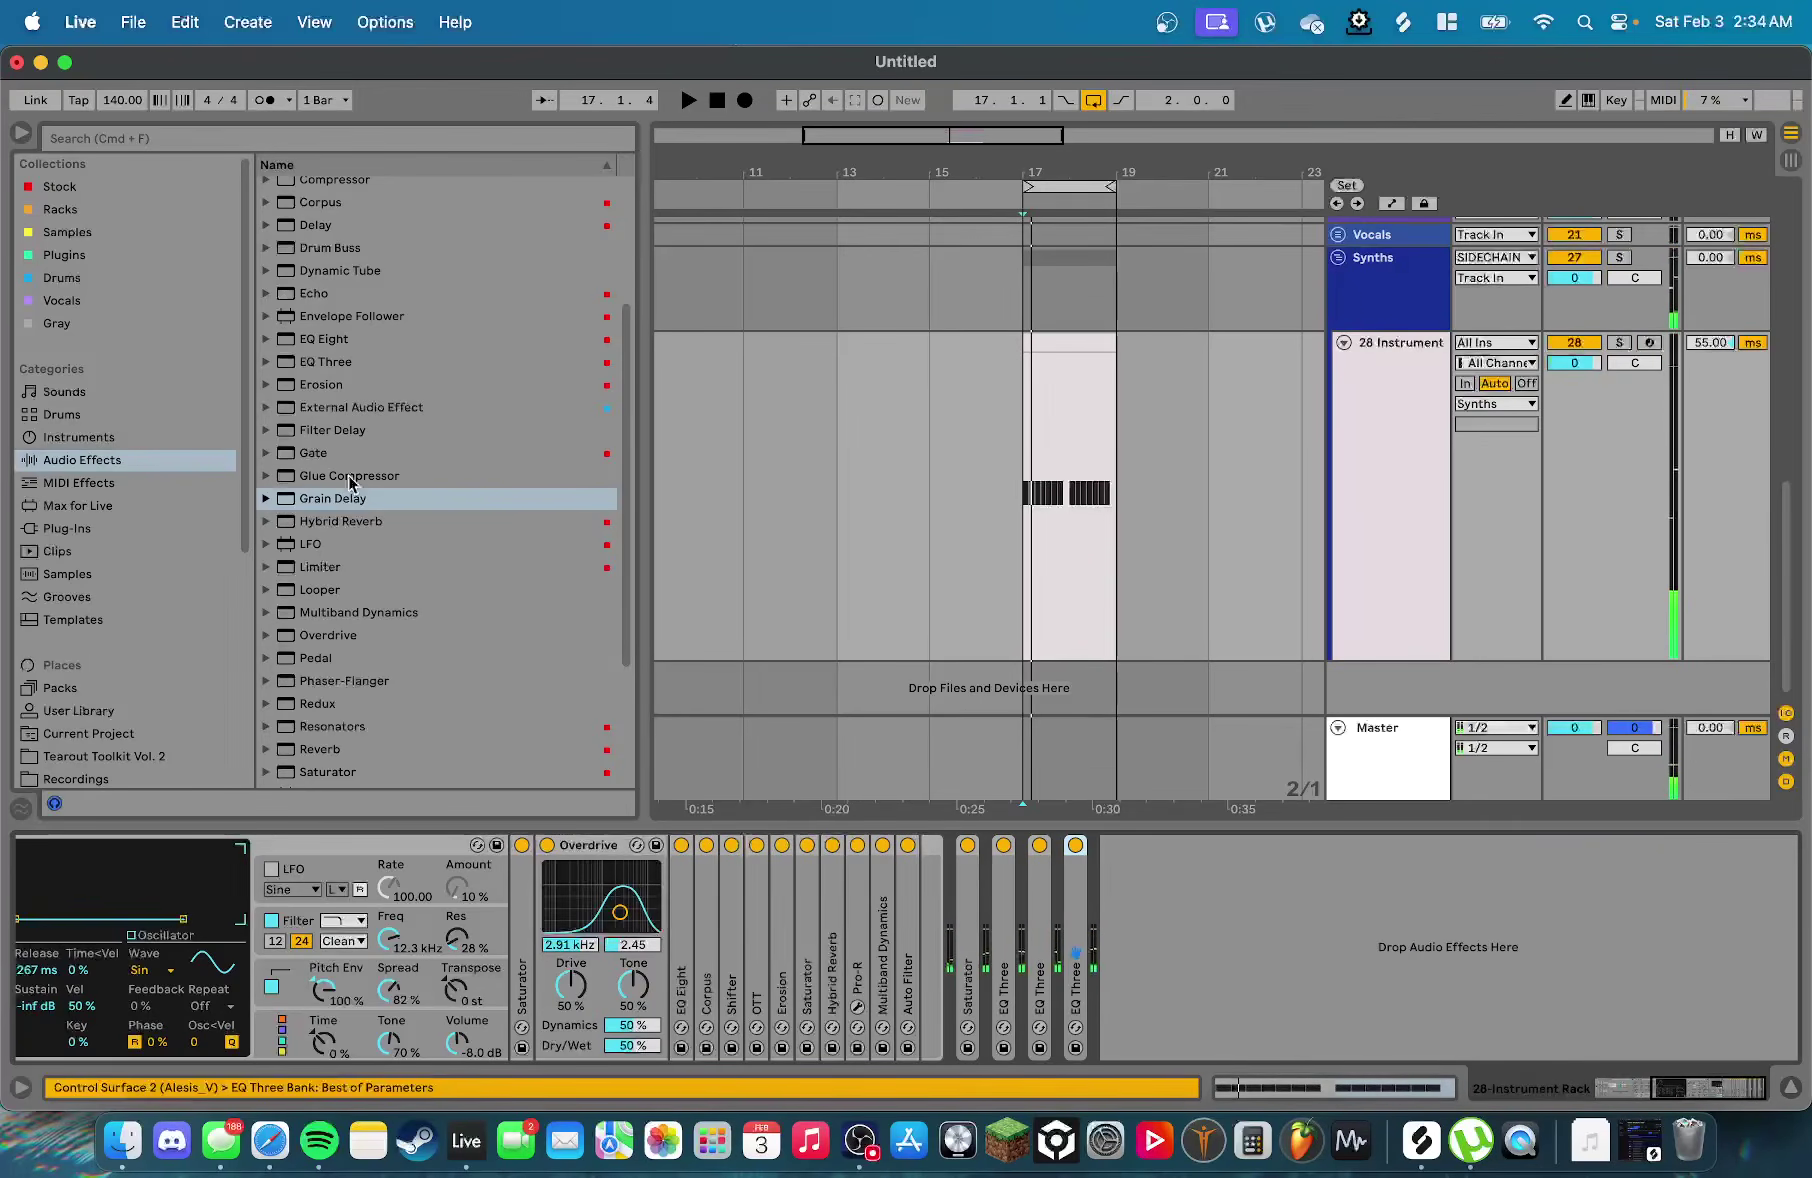
Add an LFO between the Instrument Rack and the Saturator and map it to the OSC FINE macro
{"action": "left_click", "coordinate": [322, 545]}
{"action": "left_click_drag", "start_coordinate": [1349, 941], "coordinate": [1310, 942]}
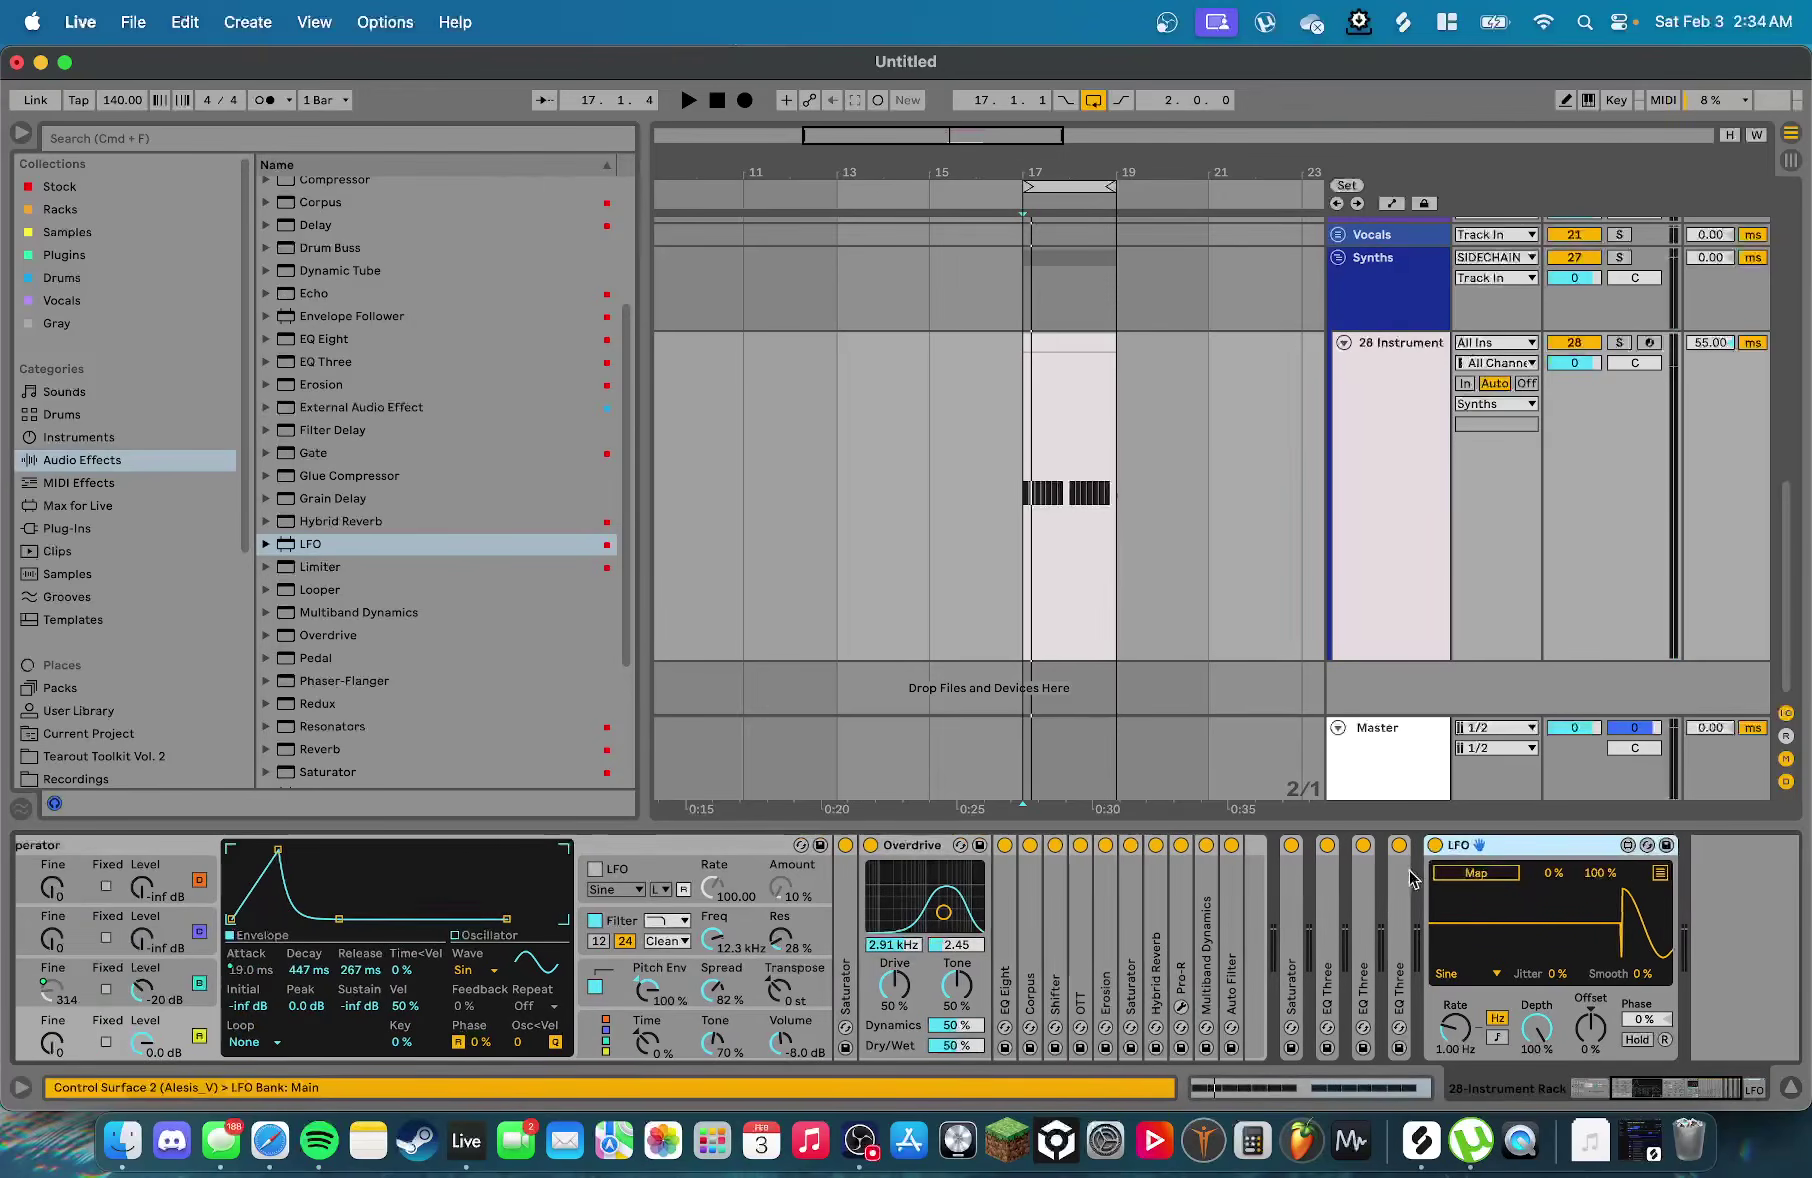
{"action": "left_click_drag", "start_coordinate": [1472, 851], "coordinate": [1330, 857]}
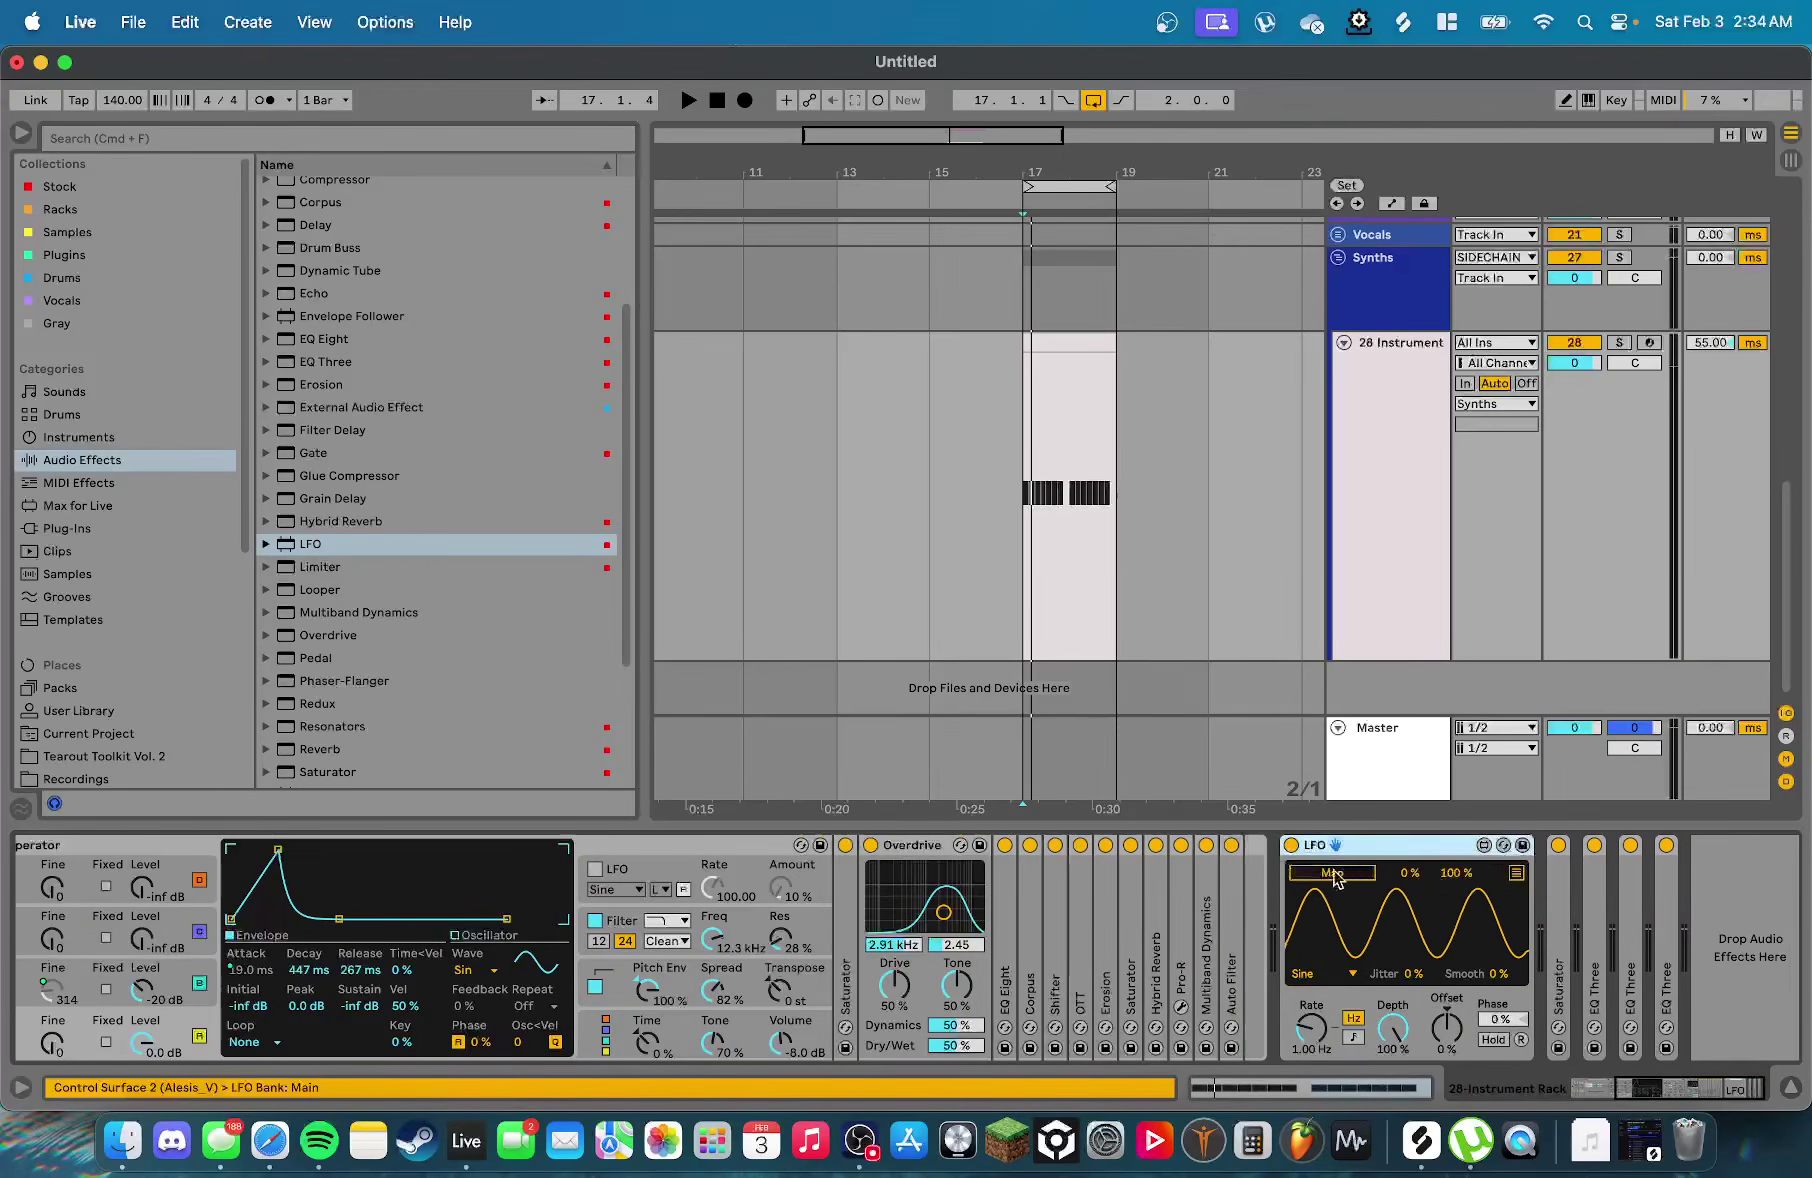
{"action": "left_click", "coordinate": [1323, 873]}
{"action": "scroll", "coordinate": [260, 975], "scroll_direction": "left", "scroll_amount": 5}
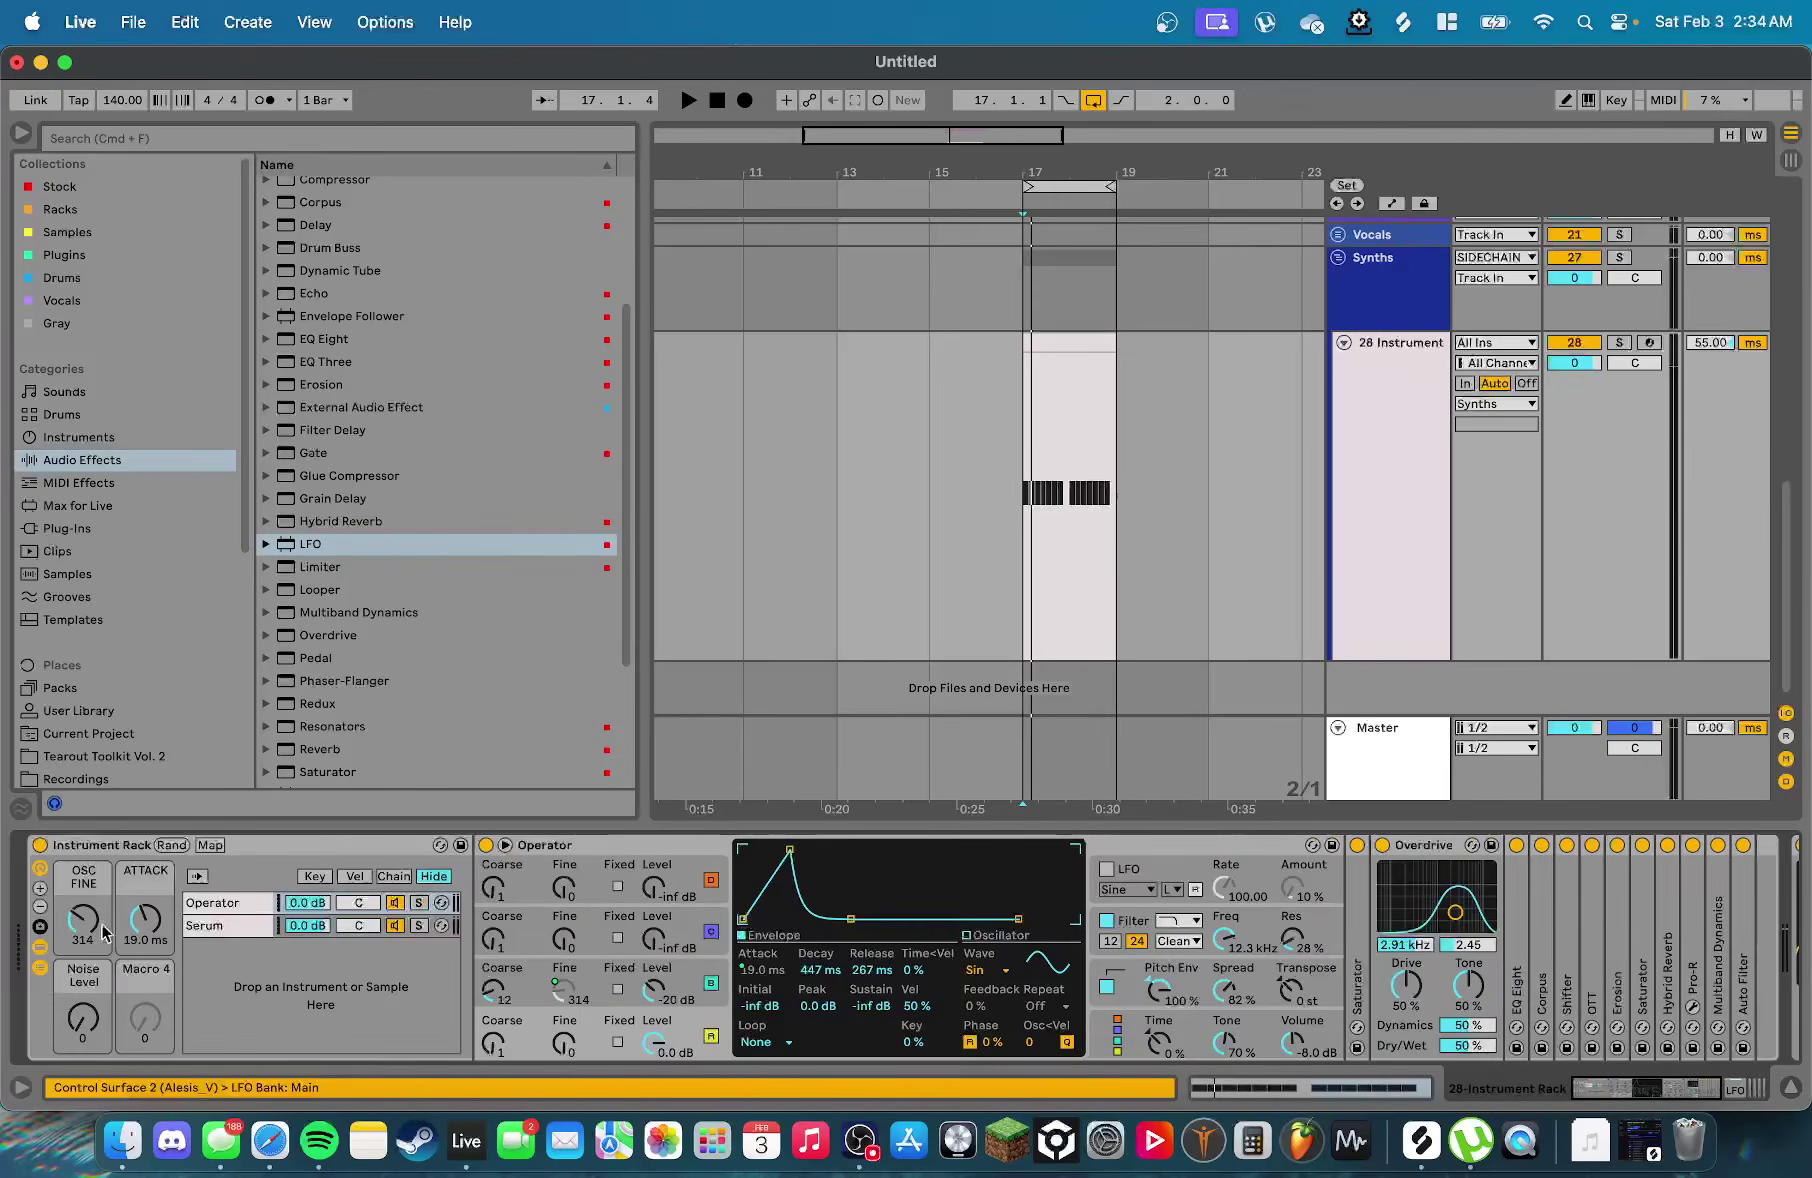
{"action": "scroll", "coordinate": [133, 930], "scroll_direction": "right", "scroll_amount": 6}
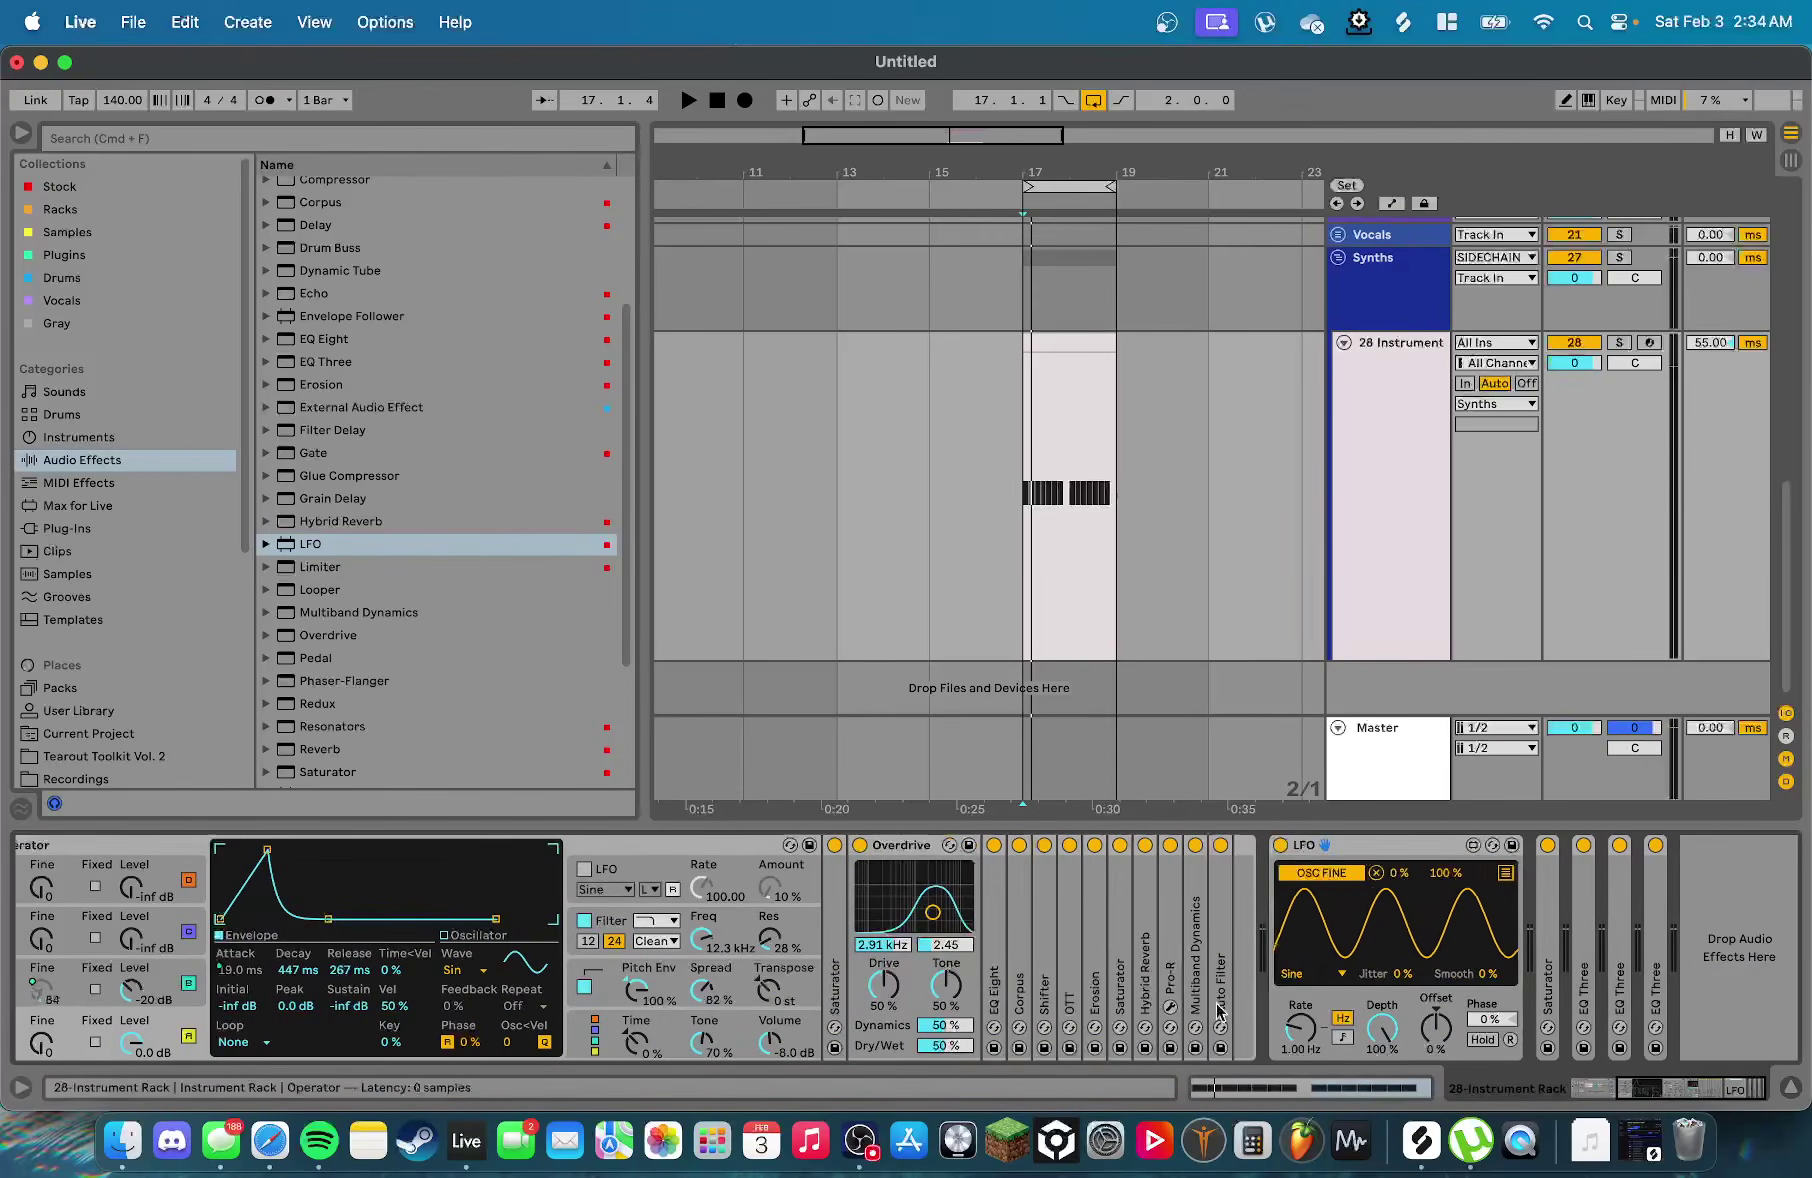
Audition the LFO as a tempo-synced square wave at rates including 1/8 and 1/4, and delete it
{"action": "left_click", "coordinate": [1316, 974]}
{"action": "left_click", "coordinate": [1300, 915]}
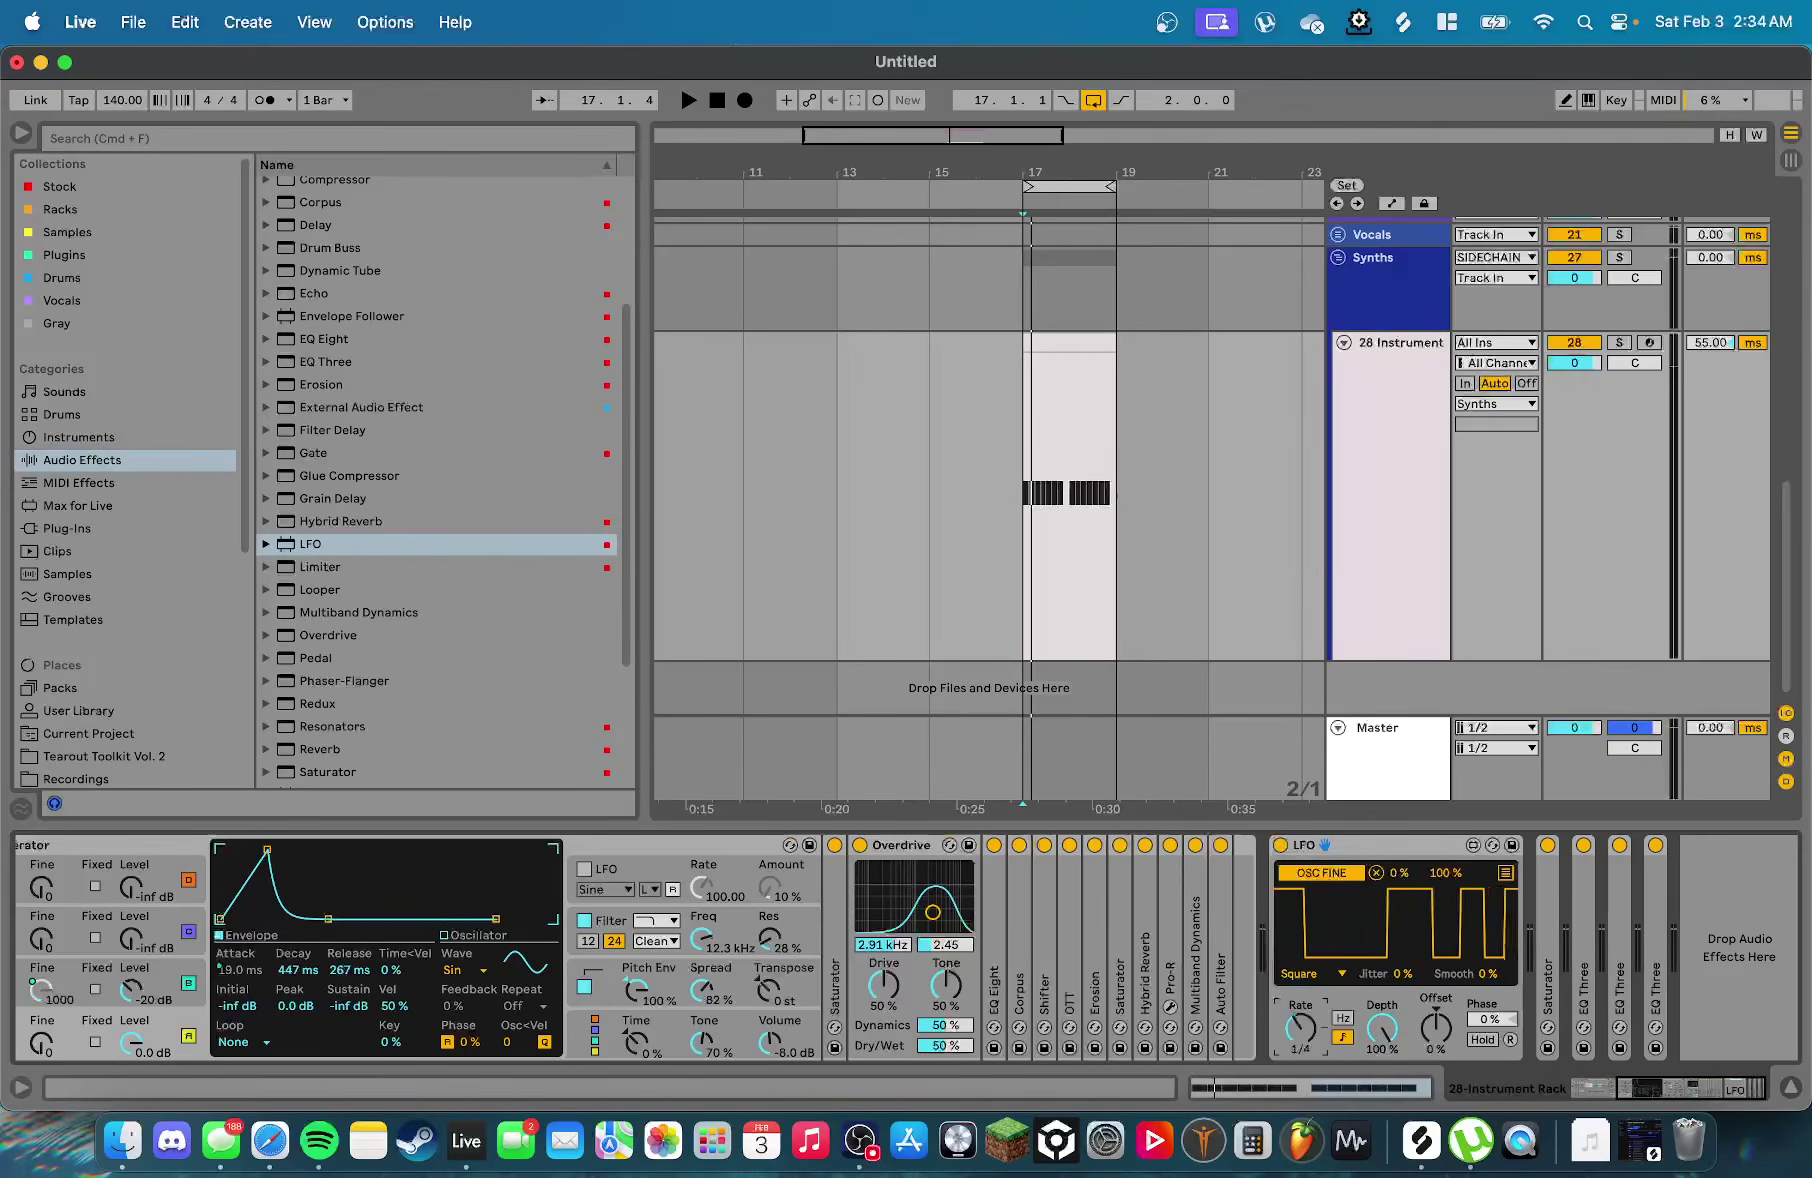
{"action": "key", "text": "space"}
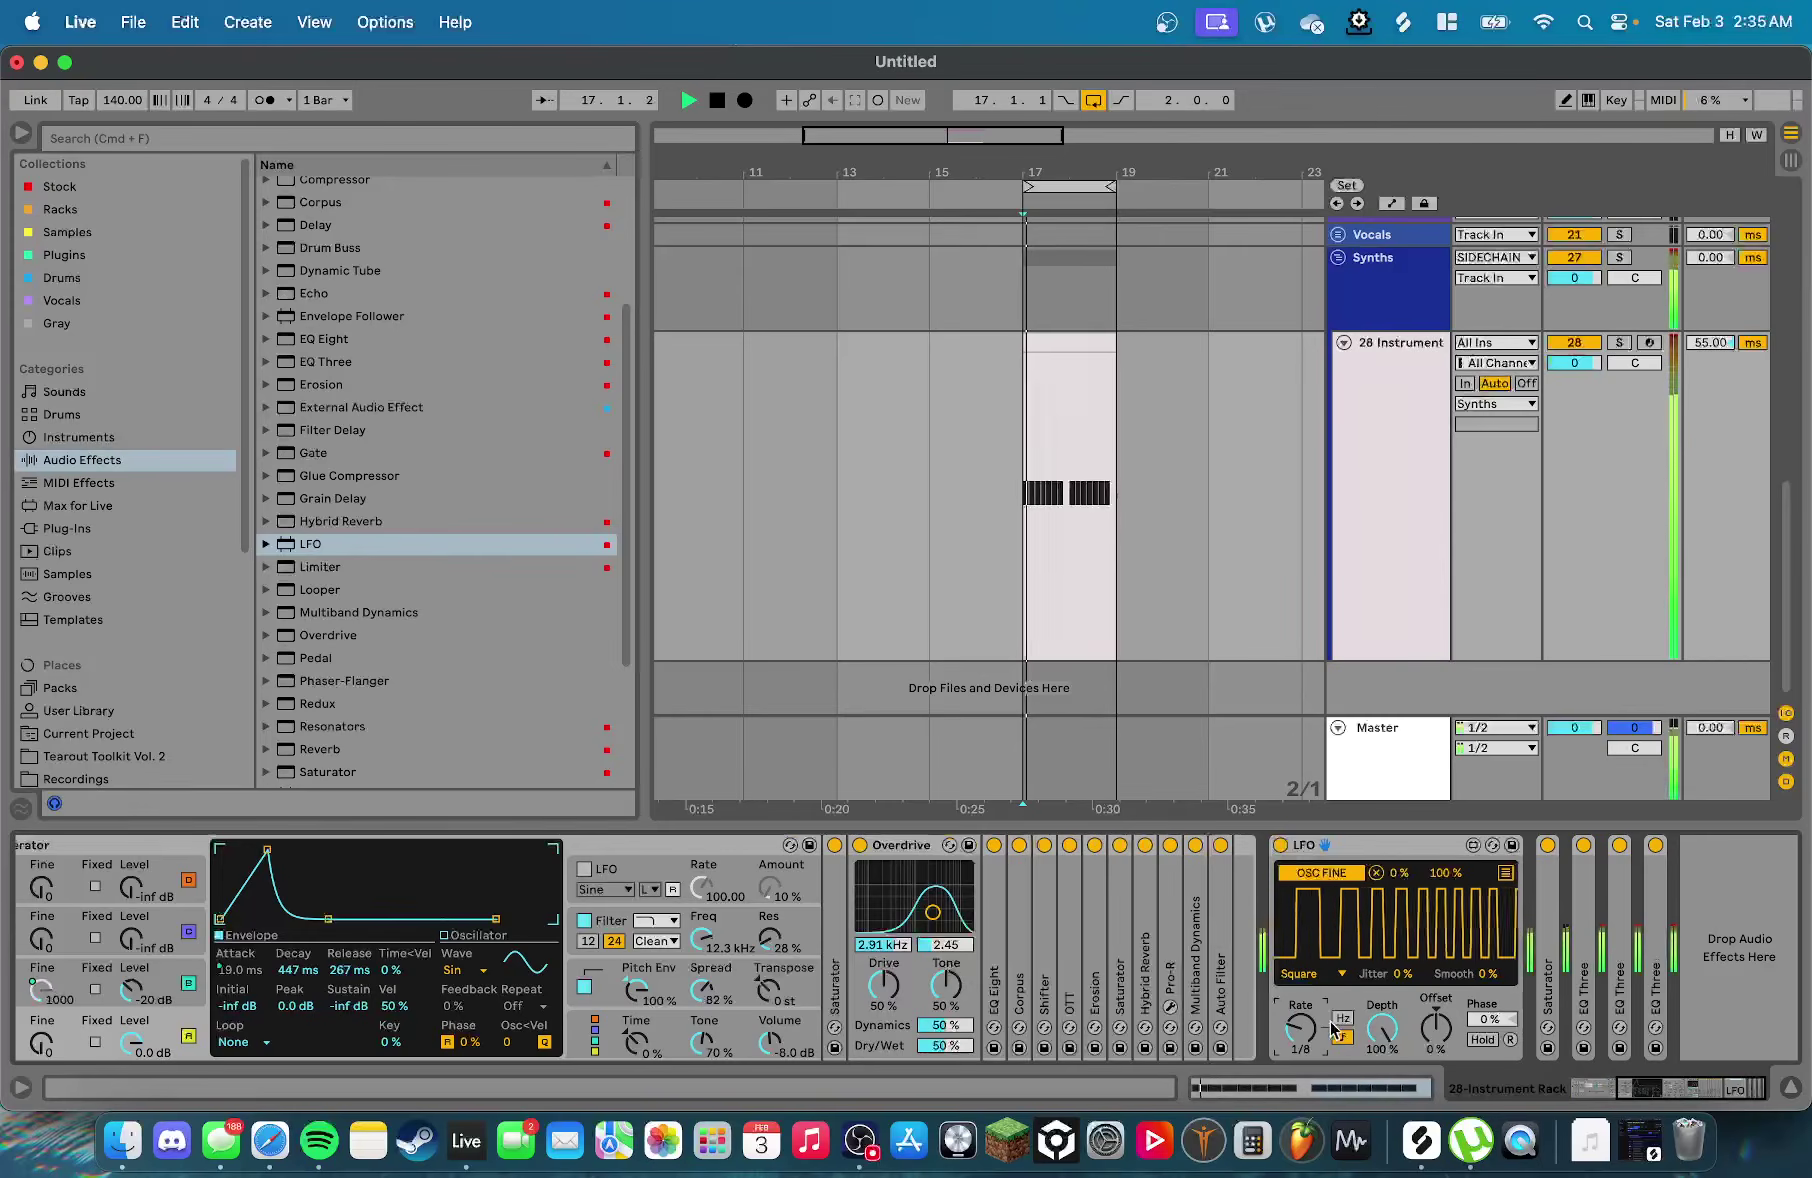
{"action": "key", "text": "space"}
{"action": "left_click_drag", "start_coordinate": [1300, 1028], "coordinate": [1300, 1014]}
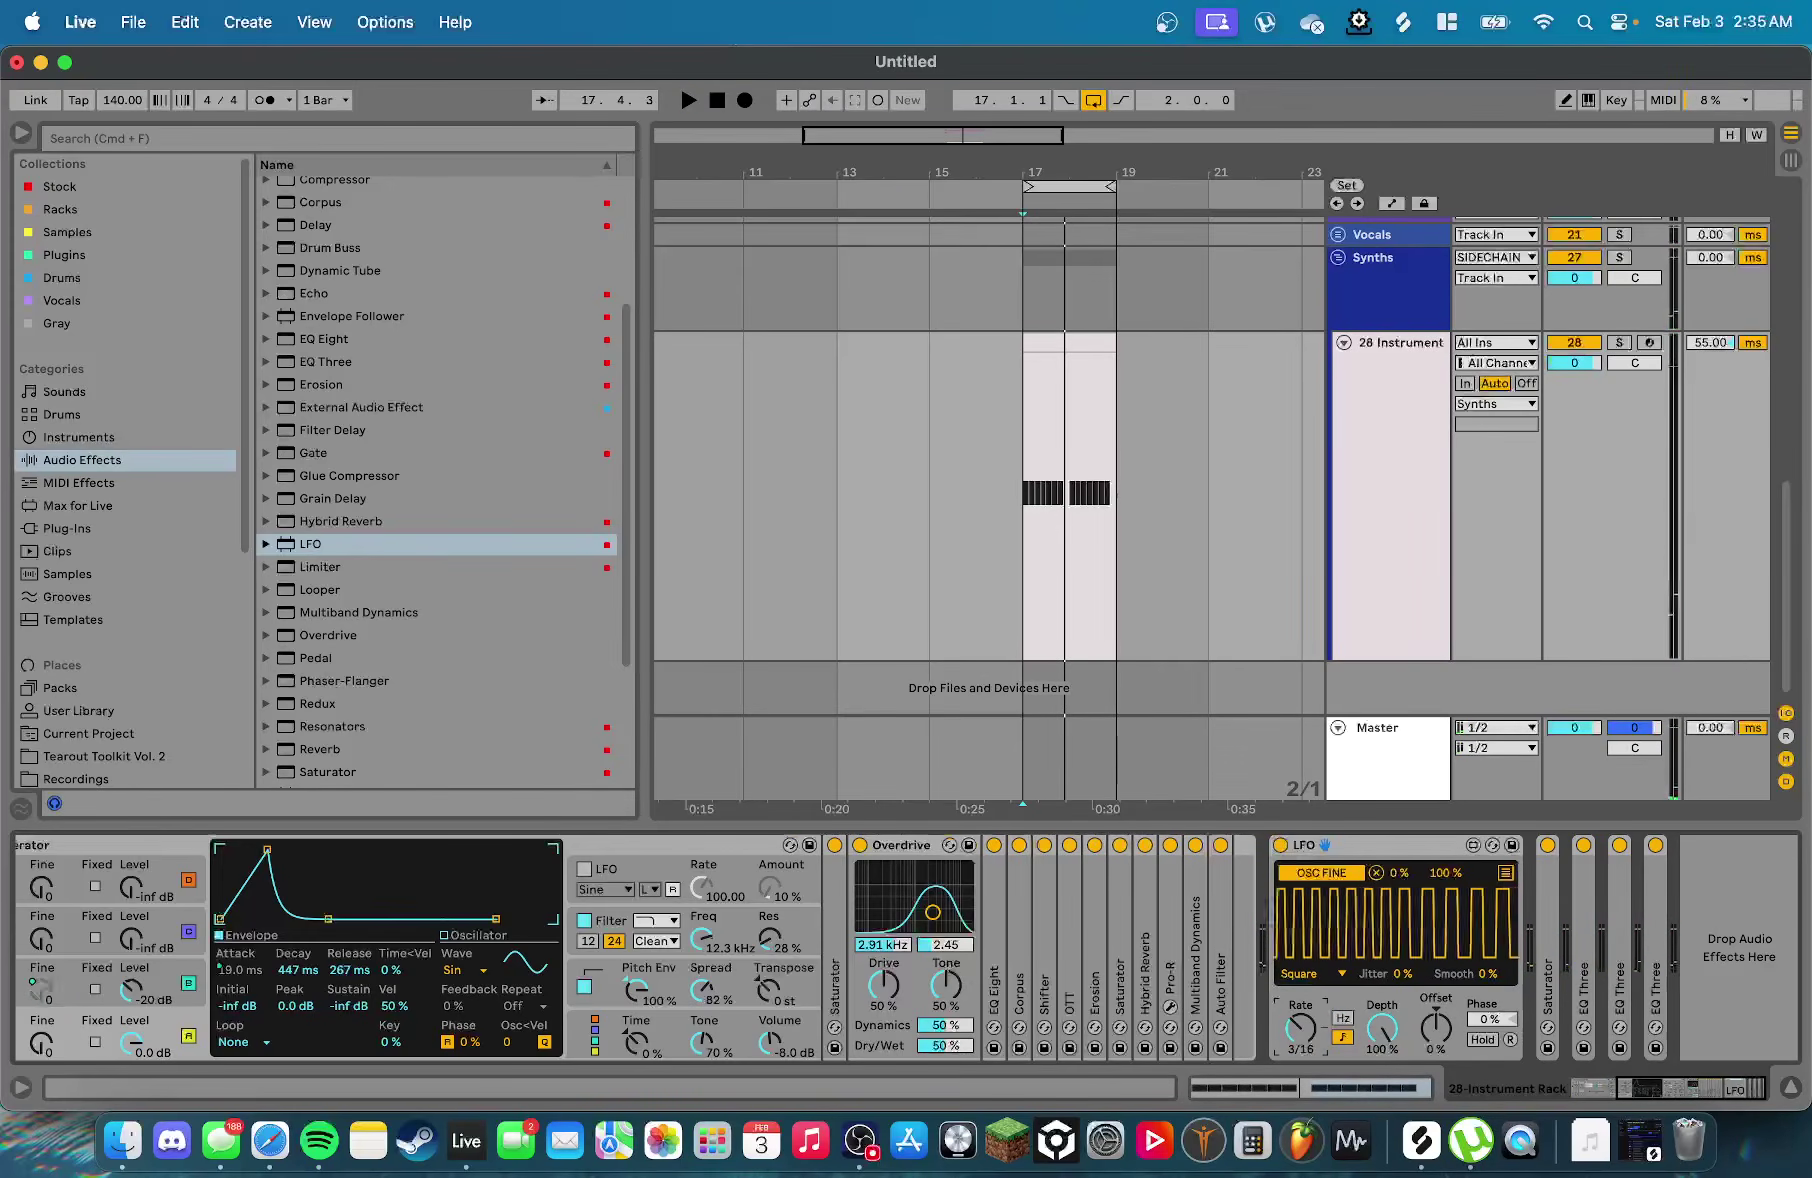
{"action": "key", "text": "space"}
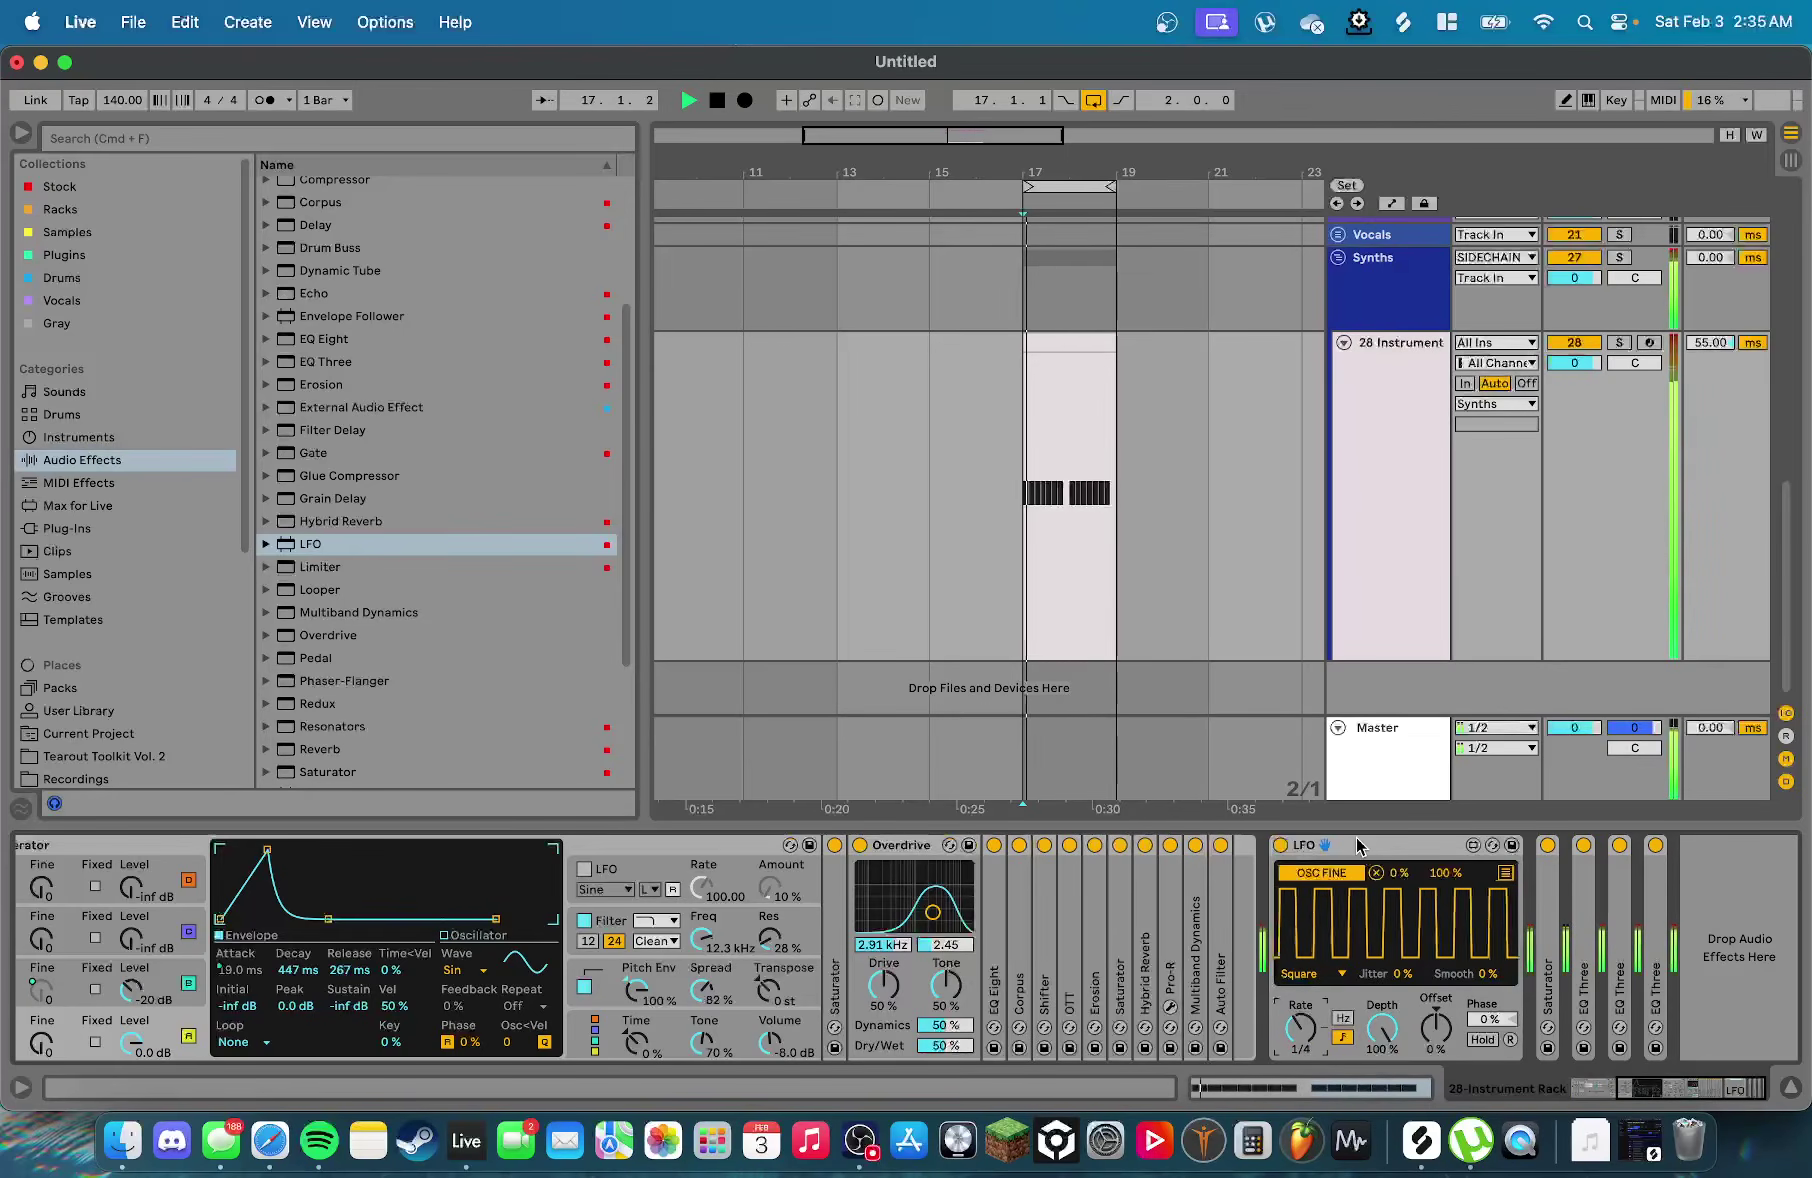
{"action": "key", "text": "space"}
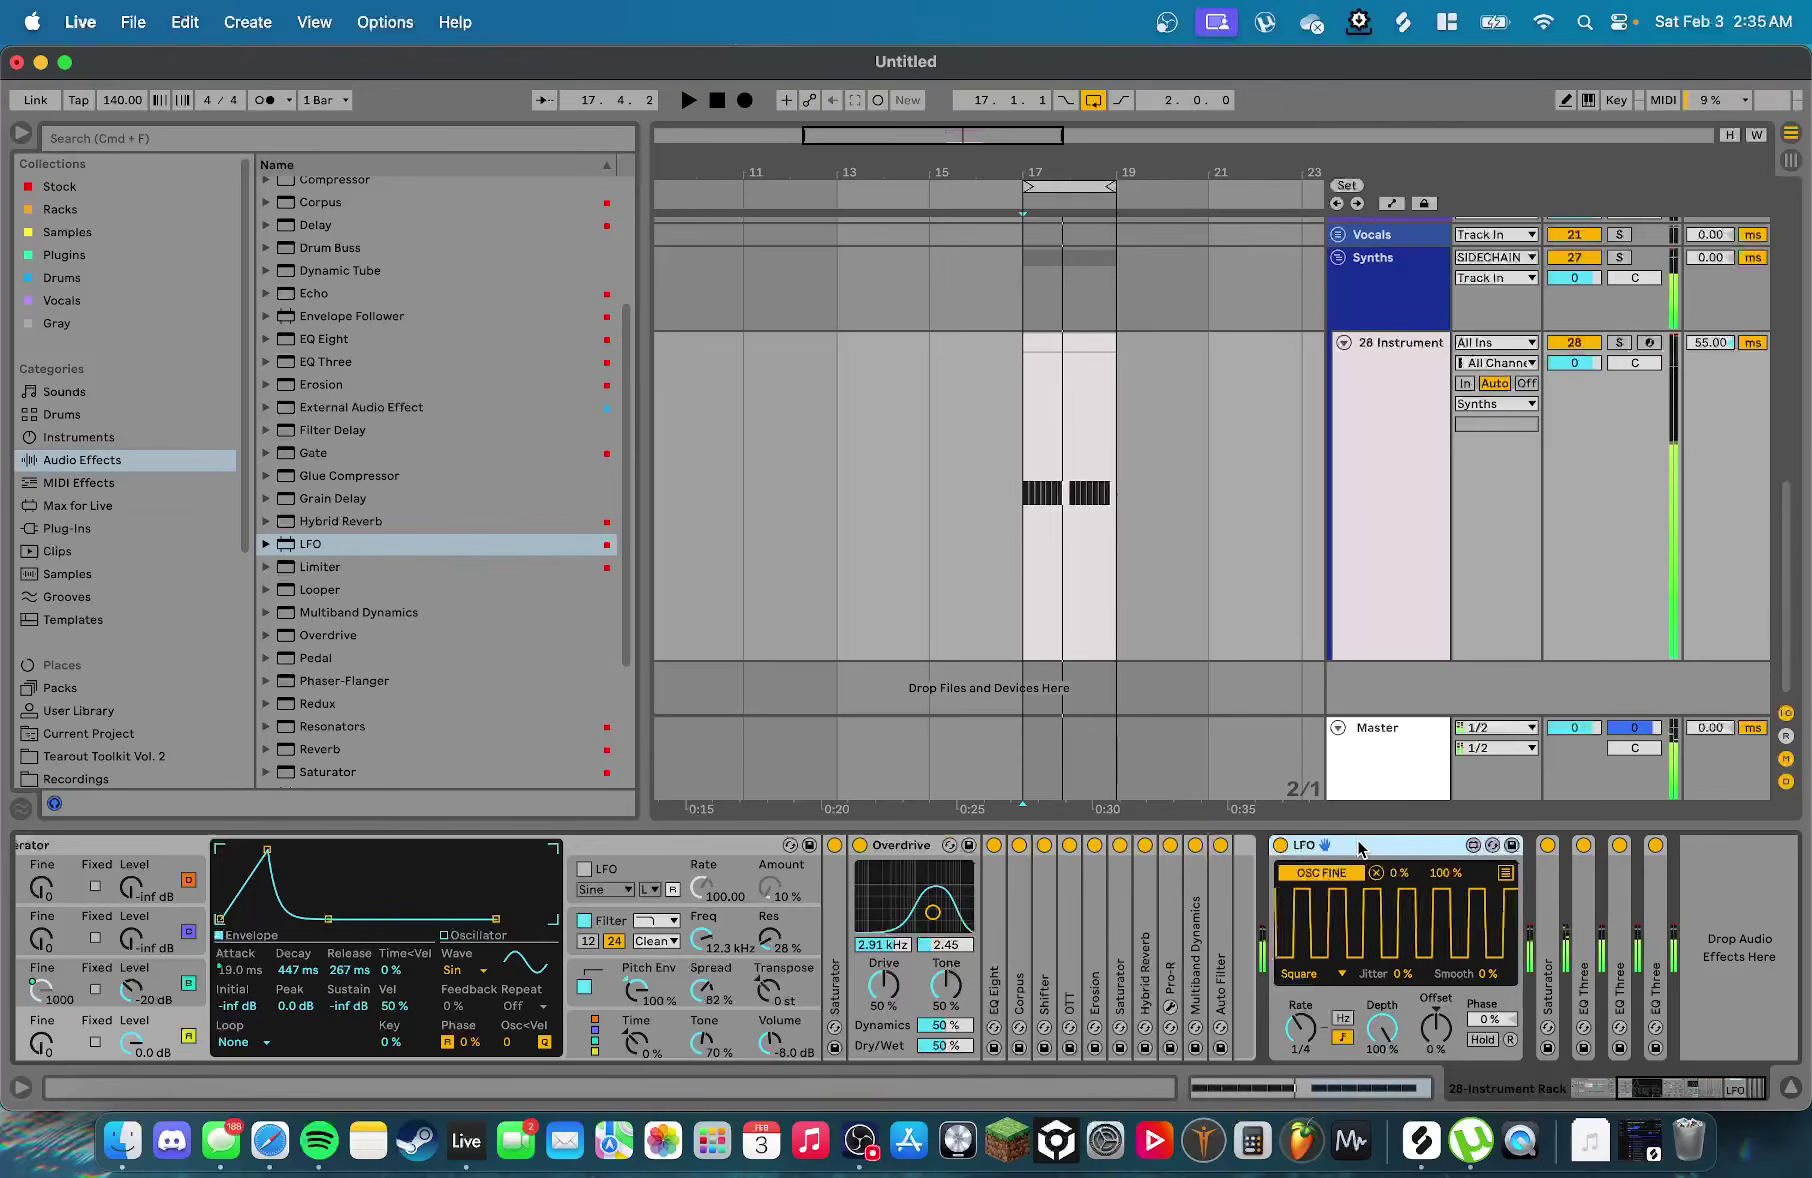
{"action": "key", "text": "Delete"}
Try Redux between the Instrument Rack and the Saturator at about 5.14 kHz and 11 bits, and delete it
{"action": "scroll", "coordinate": [370, 510], "scroll_direction": "down", "scroll_amount": 5}
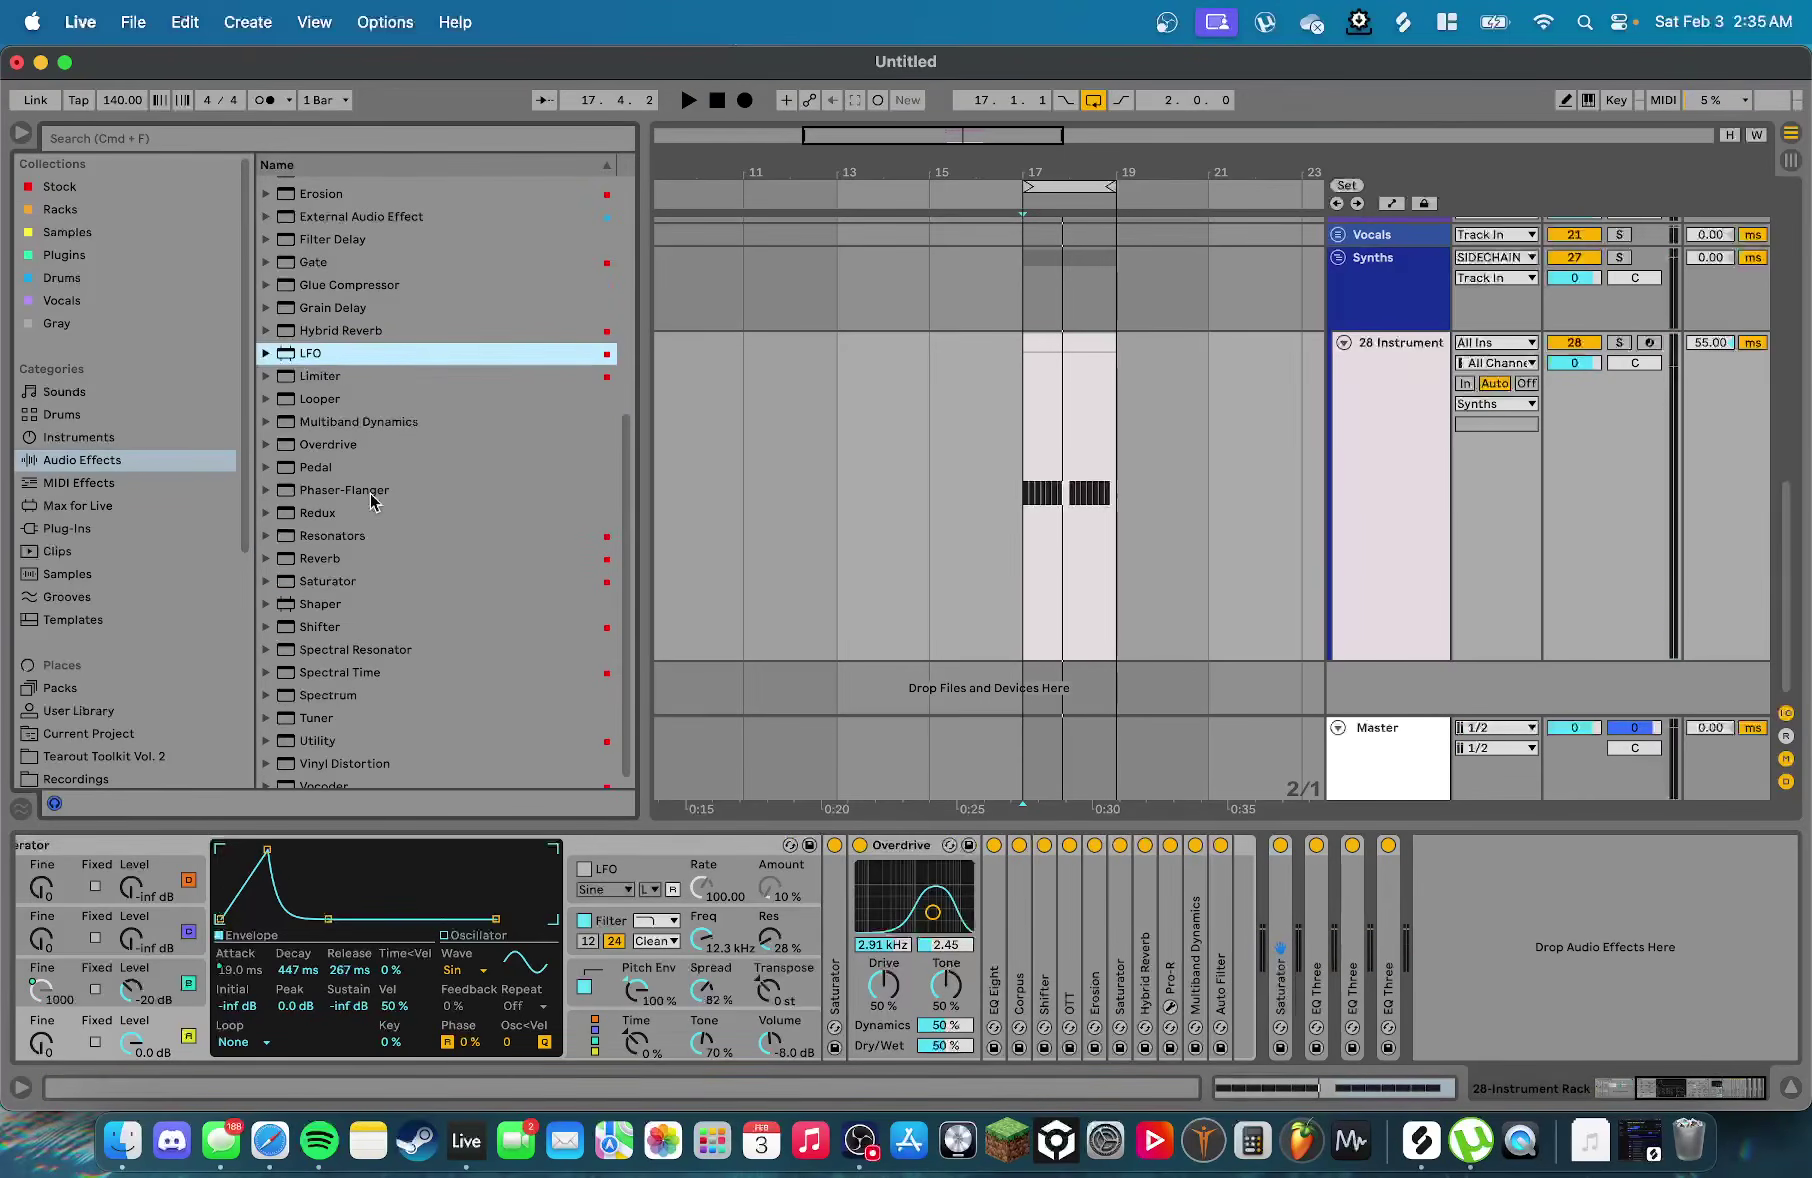
{"action": "scroll", "coordinate": [365, 502], "scroll_direction": "down", "scroll_amount": 1}
{"action": "mouse_move", "coordinate": [336, 512]}
{"action": "left_mouse_down"}
{"action": "mouse_move", "coordinate": [1315, 970]}
{"action": "mouse_move", "coordinate": [1226, 920]}
{"action": "mouse_move", "coordinate": [1302, 925]}
{"action": "mouse_move", "coordinate": [1302, 943]}
{"action": "left_mouse_up"}
{"action": "key", "text": "space"}
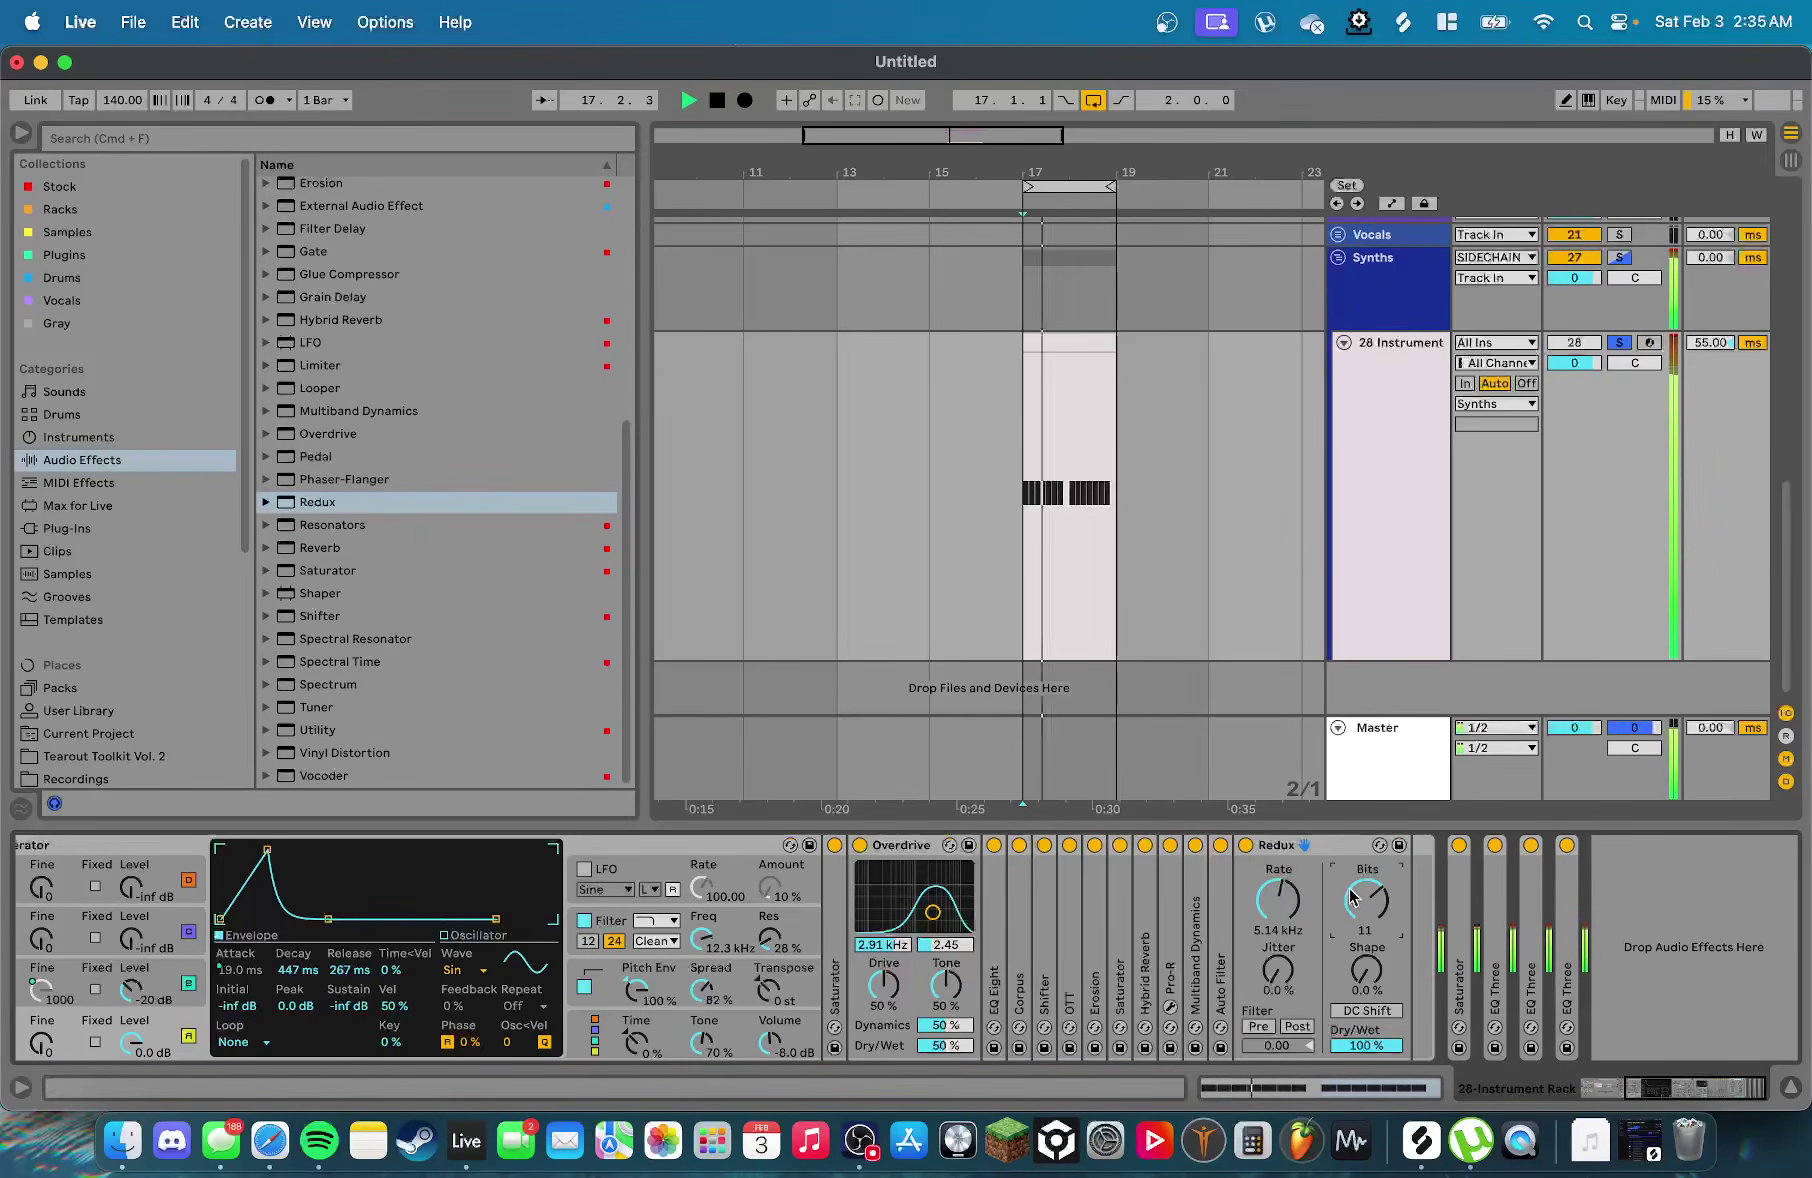
{"action": "left_click", "coordinate": [1303, 848]}
{"action": "key", "text": "space"}
{"action": "key", "text": "Delete"}
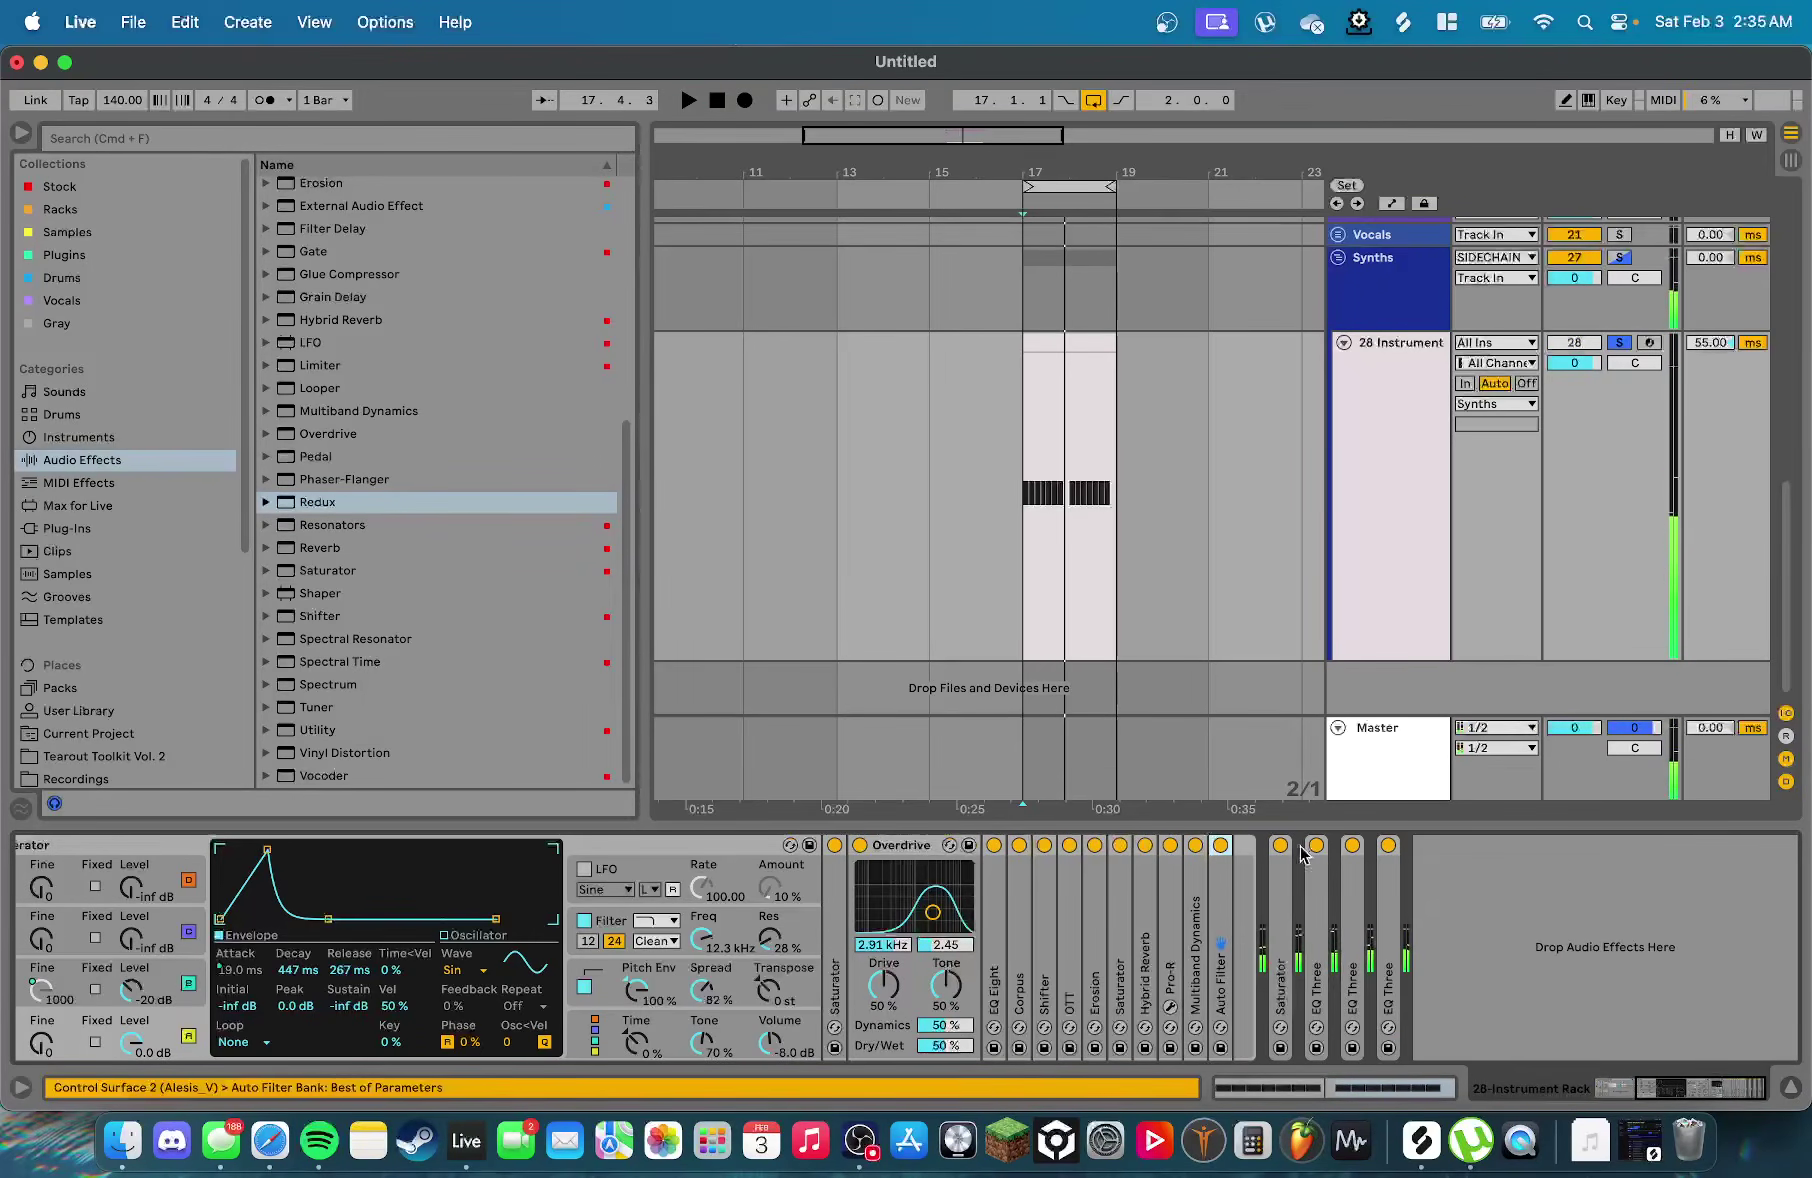
Insert Resonators before the Auto Filter, check the clip's note, and tune resonators I to III to C#2, +3 st and +5 st
{"action": "left_click", "coordinate": [359, 526]}
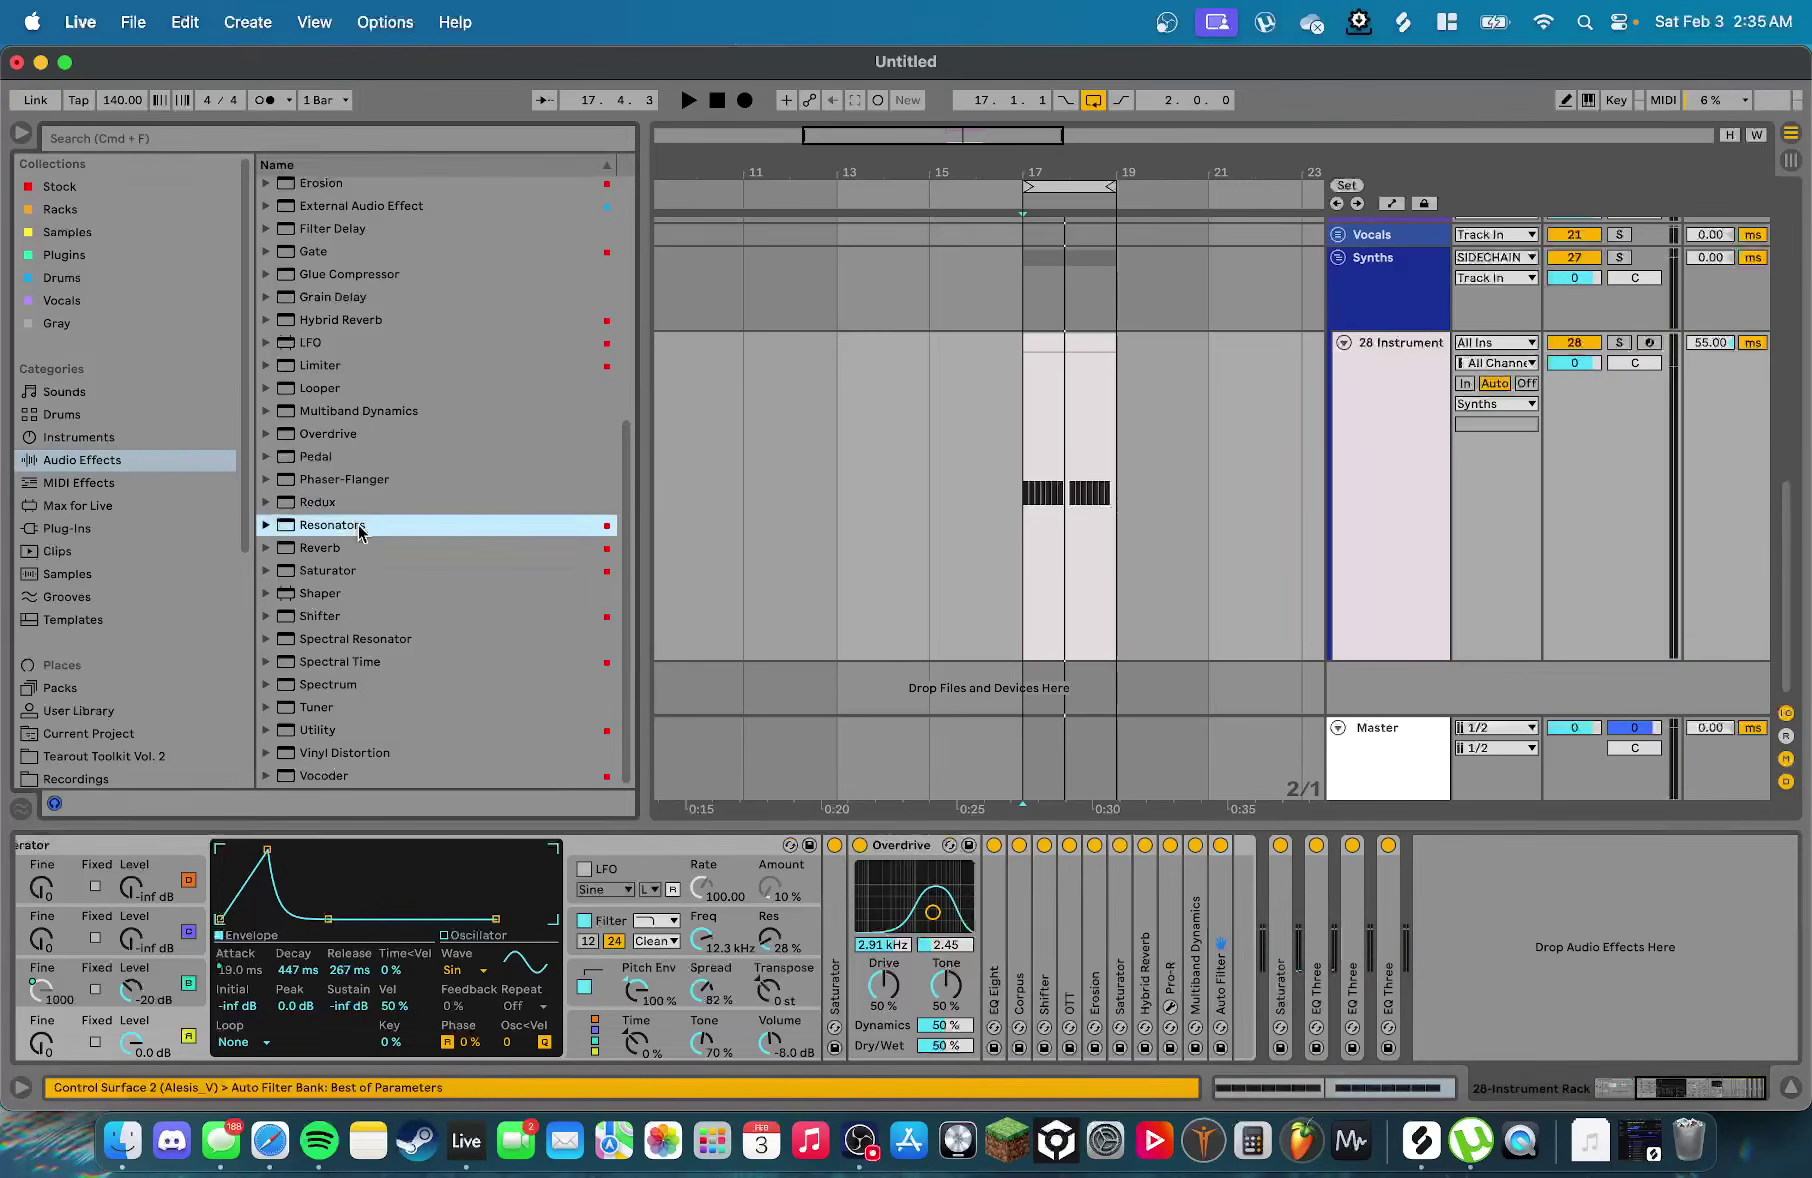
{"action": "left_click_drag", "start_coordinate": [347, 537], "coordinate": [1293, 968]}
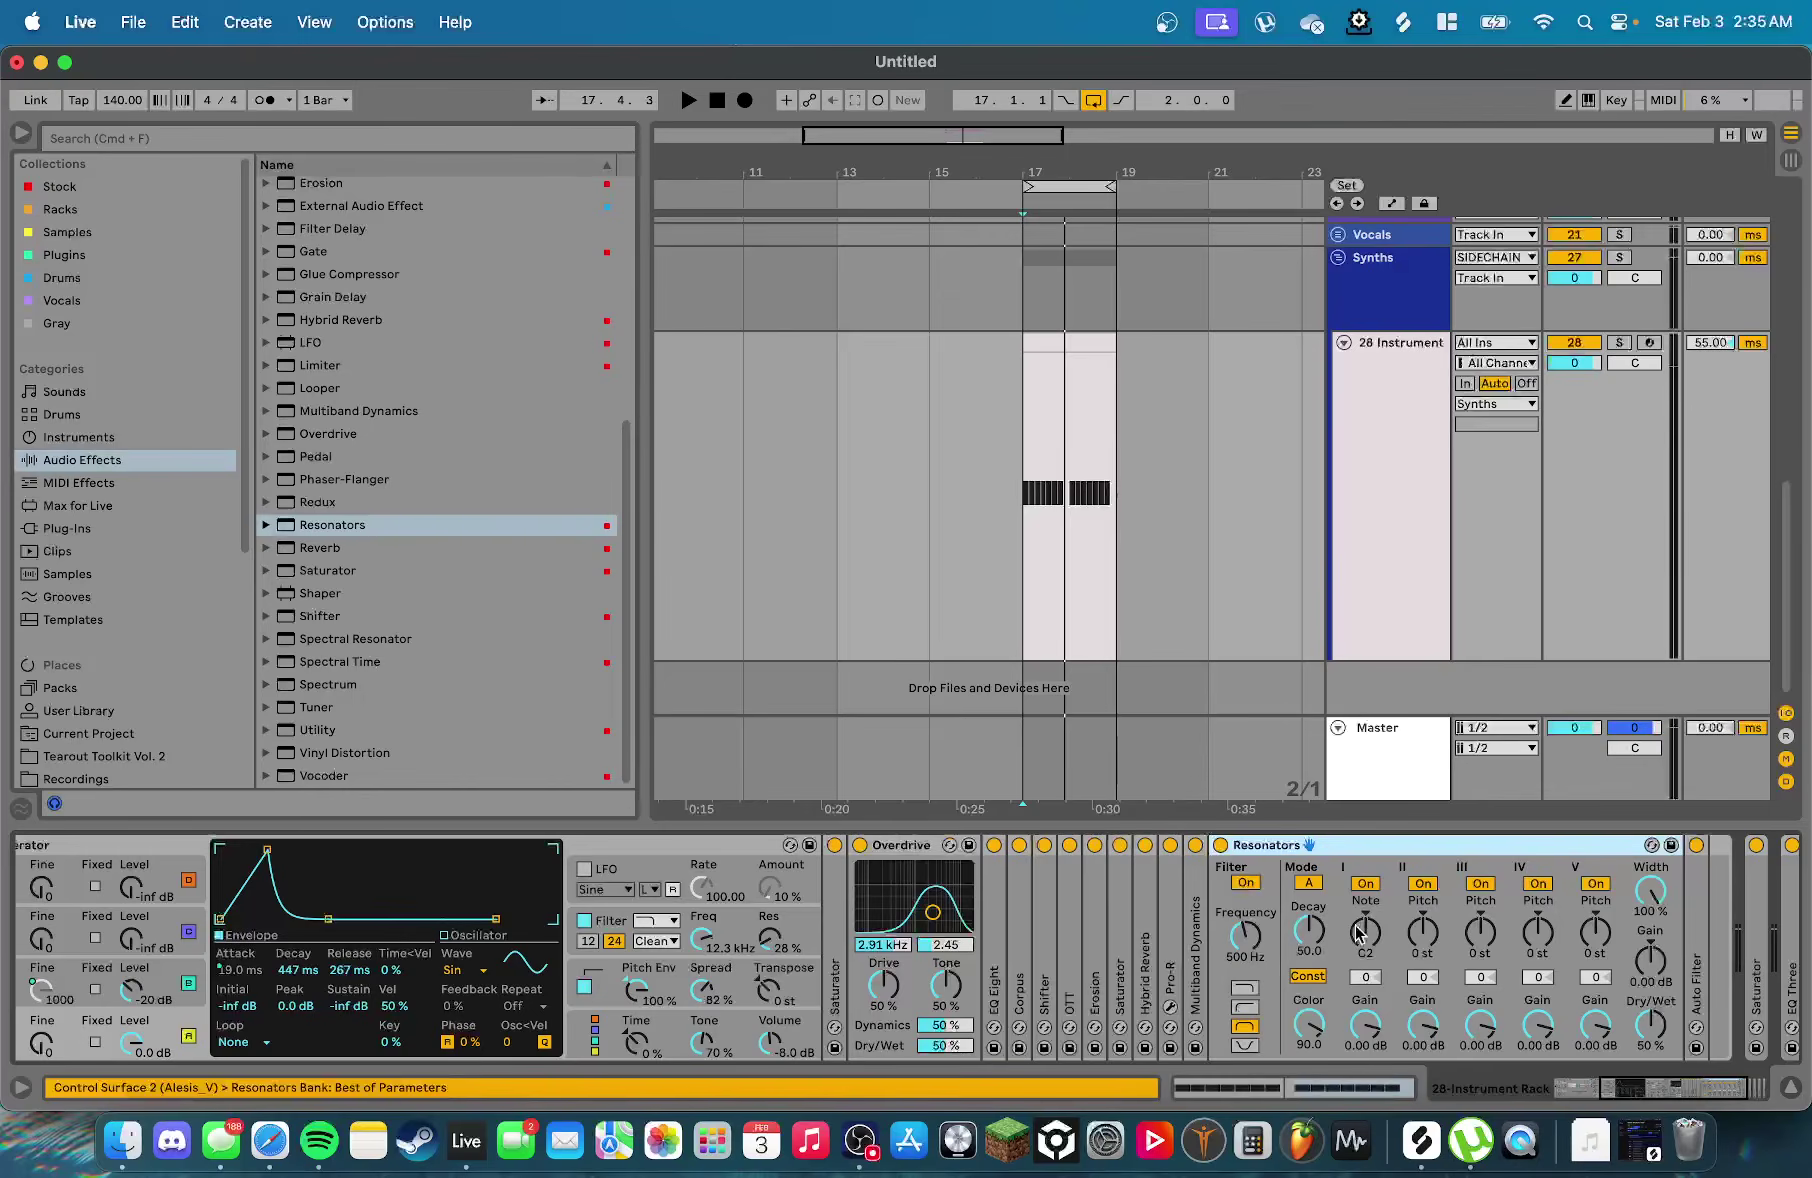
{"action": "double_click", "coordinate": [1043, 340]}
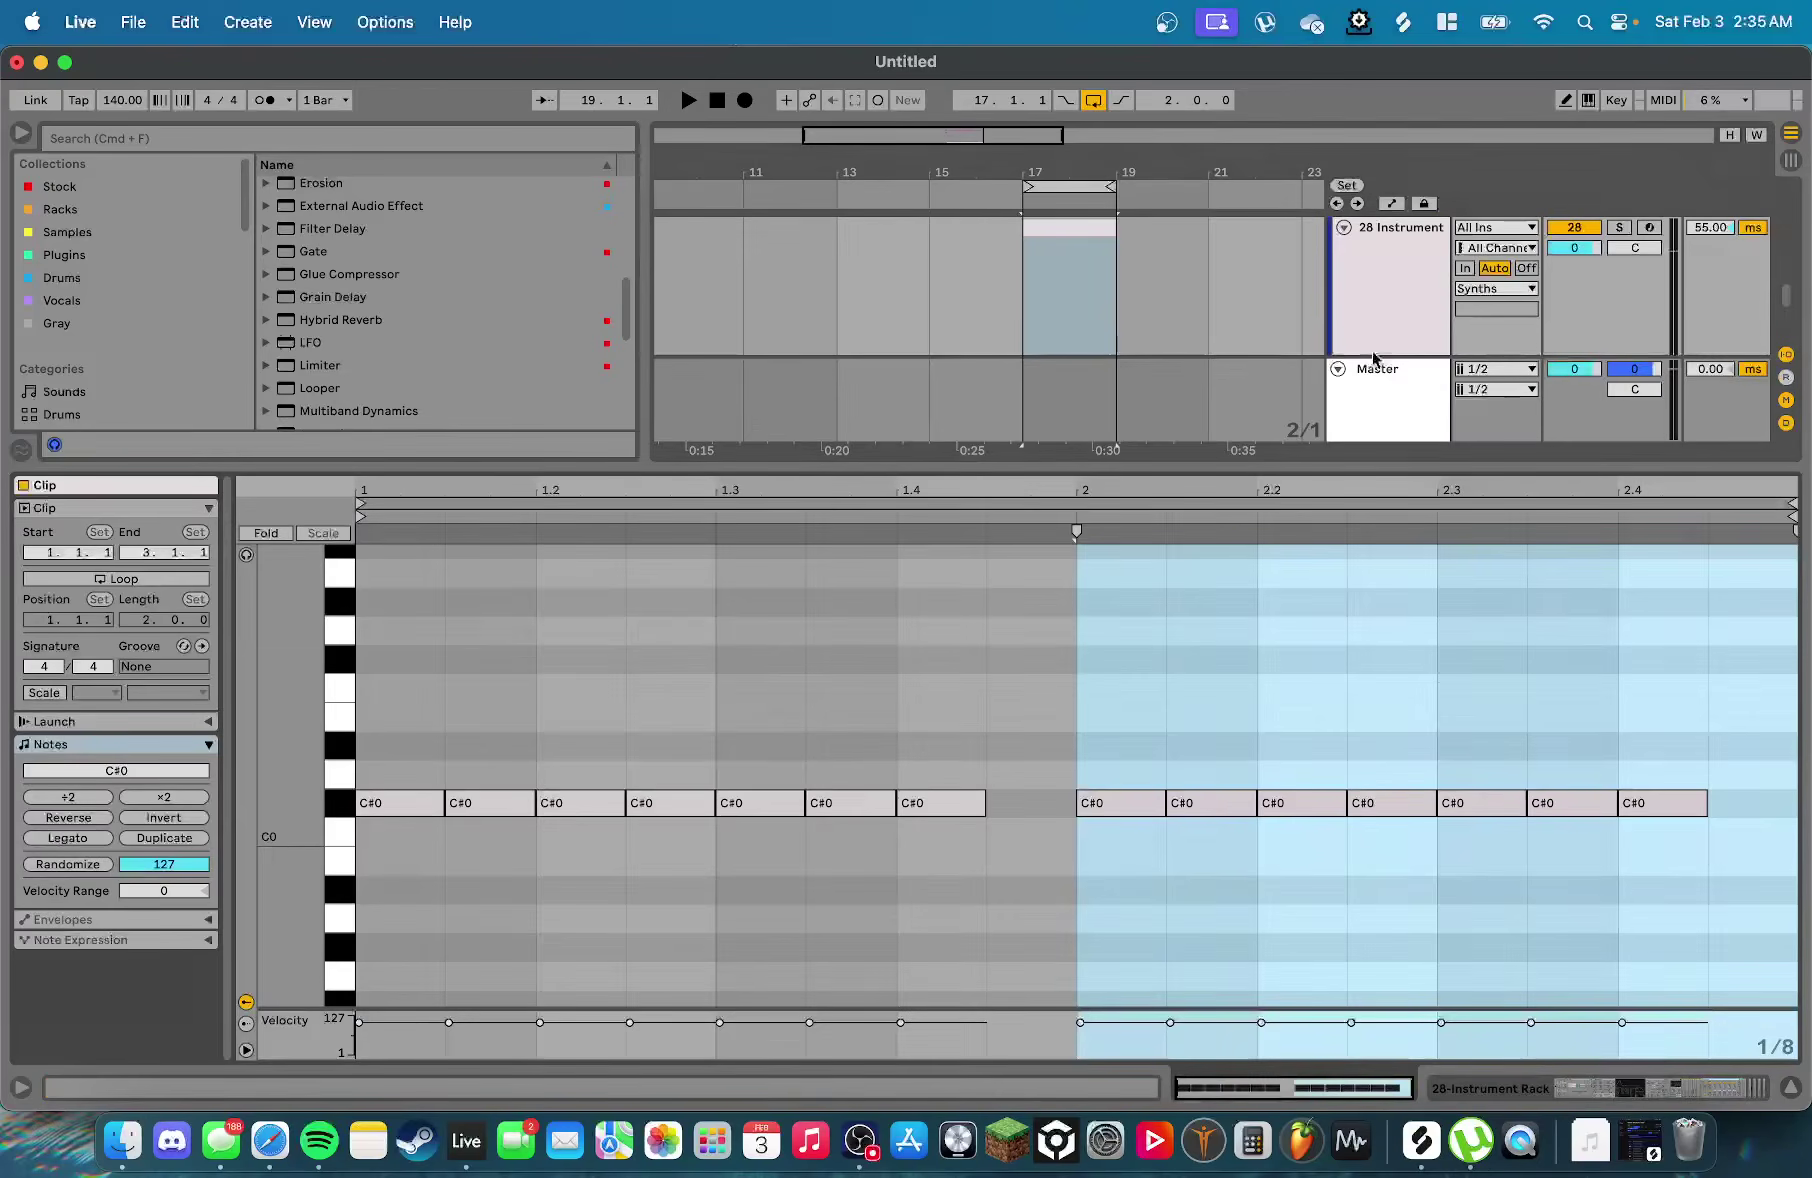
{"action": "left_click", "coordinate": [1367, 350]}
{"action": "left_click", "coordinate": [1372, 935]}
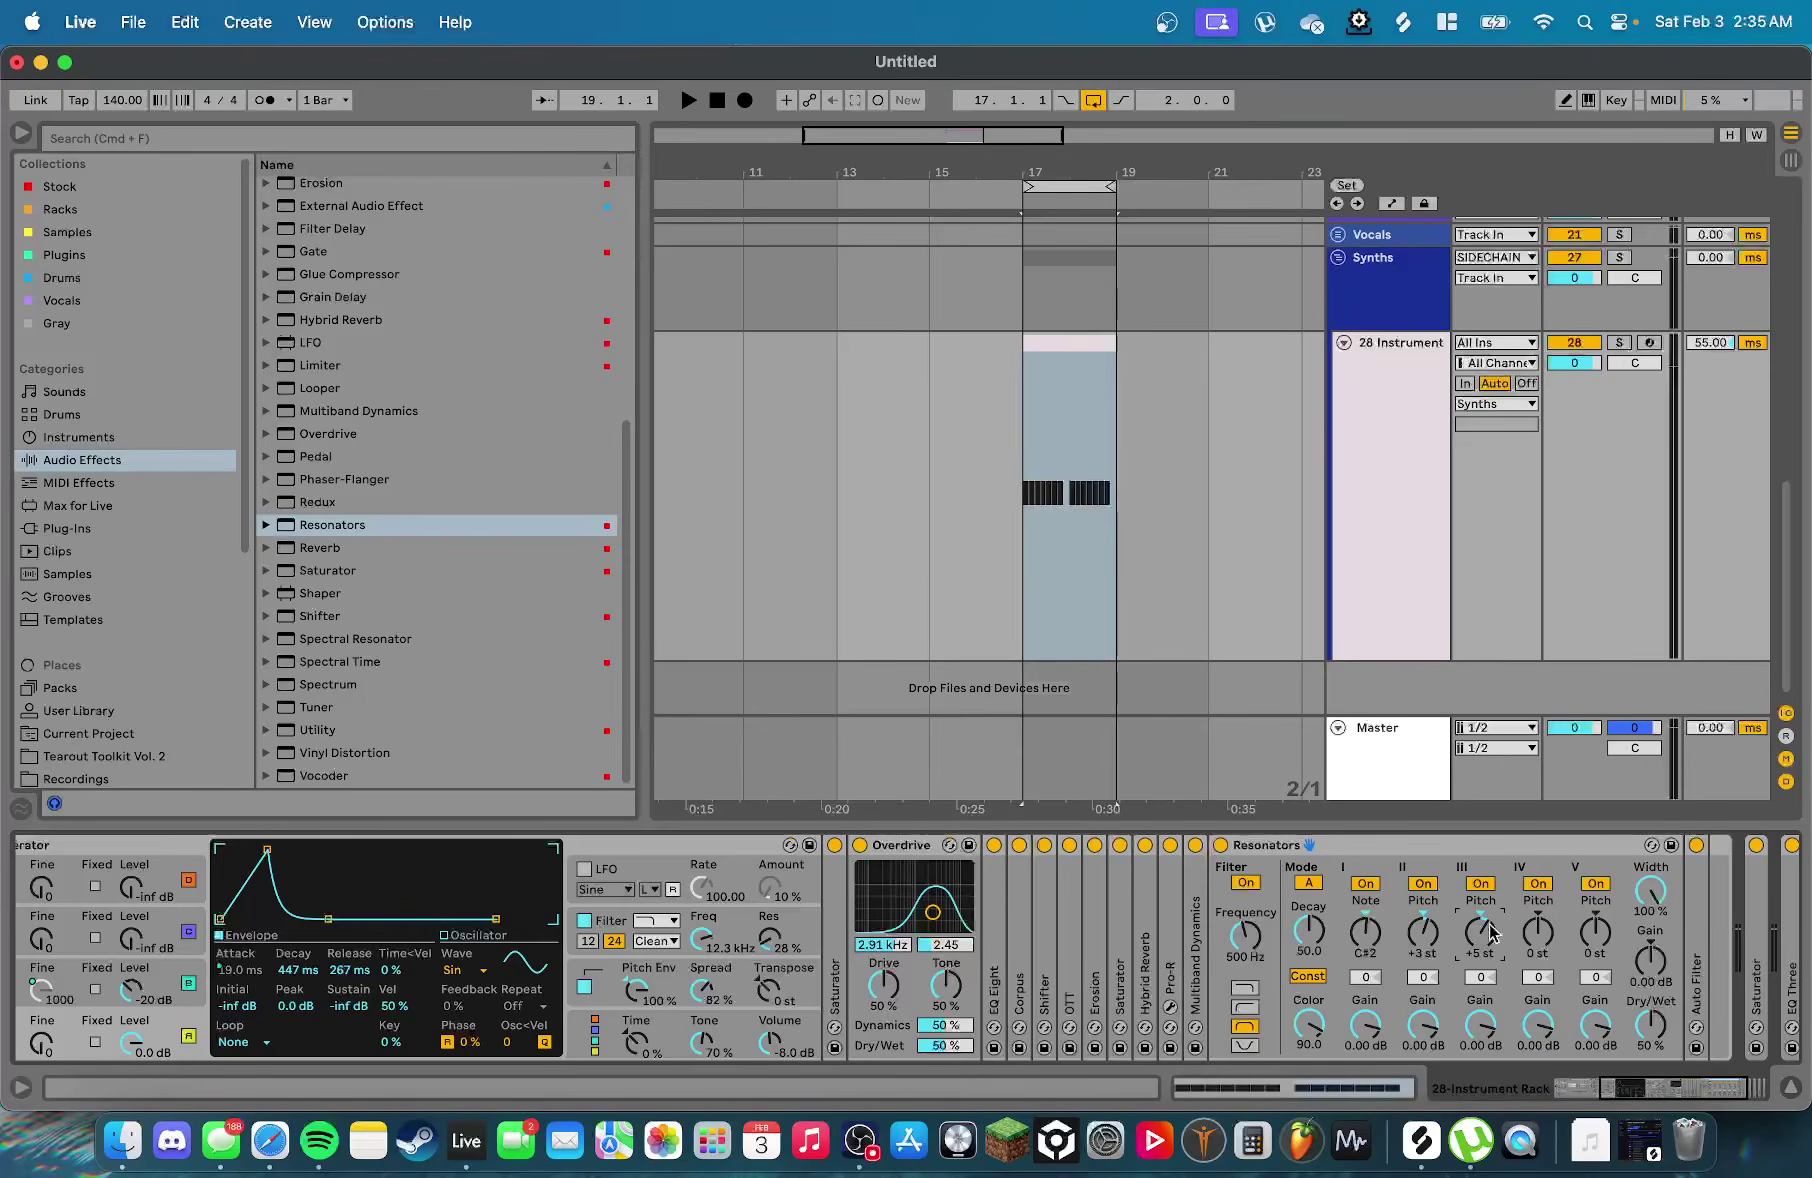
Set the pitch of resonator IV to +7 st and resonator V to +12 st, starting playback
{"action": "left_click", "coordinate": [1552, 943]}
{"action": "type", "text": "7"}
{"action": "key", "text": "Return"}
{"action": "key", "text": "space"}
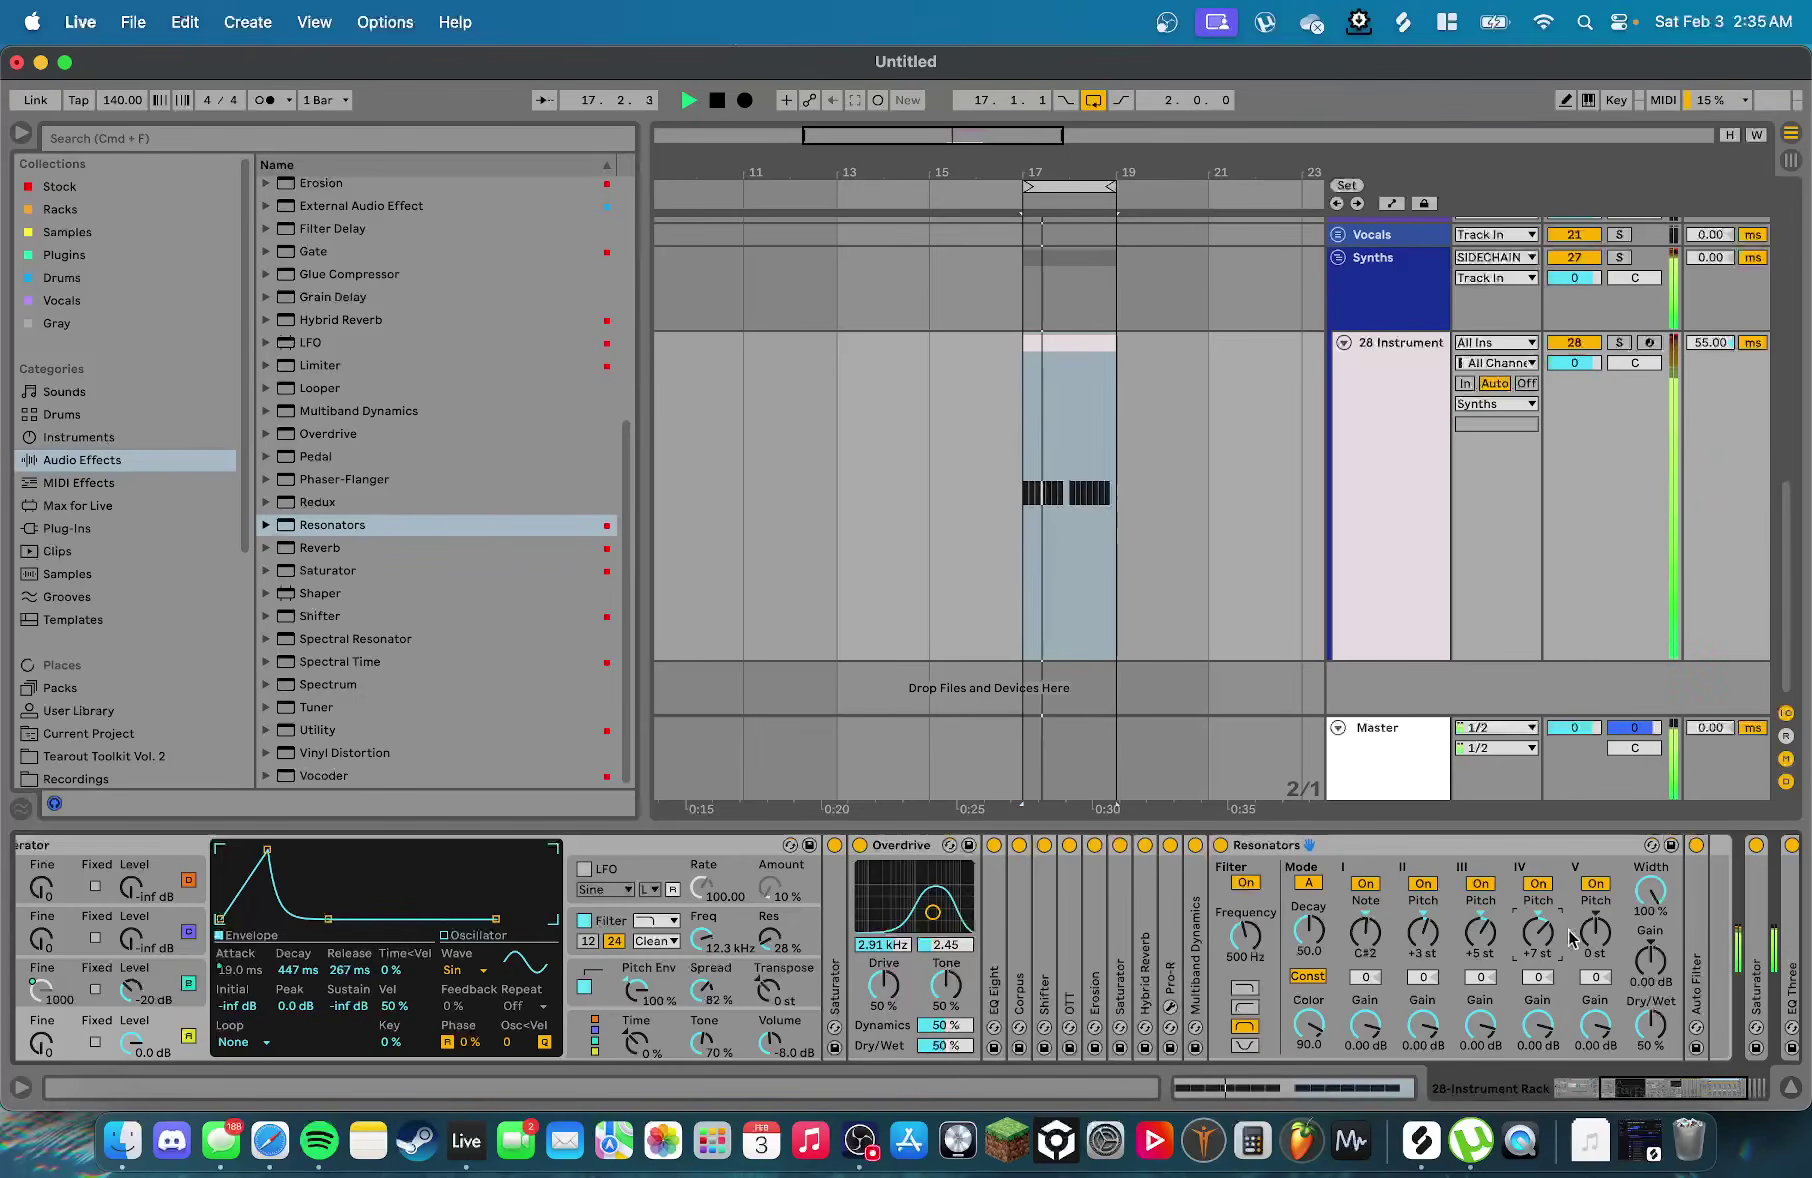
{"action": "type", "text": "12"}
{"action": "key", "text": "Return"}
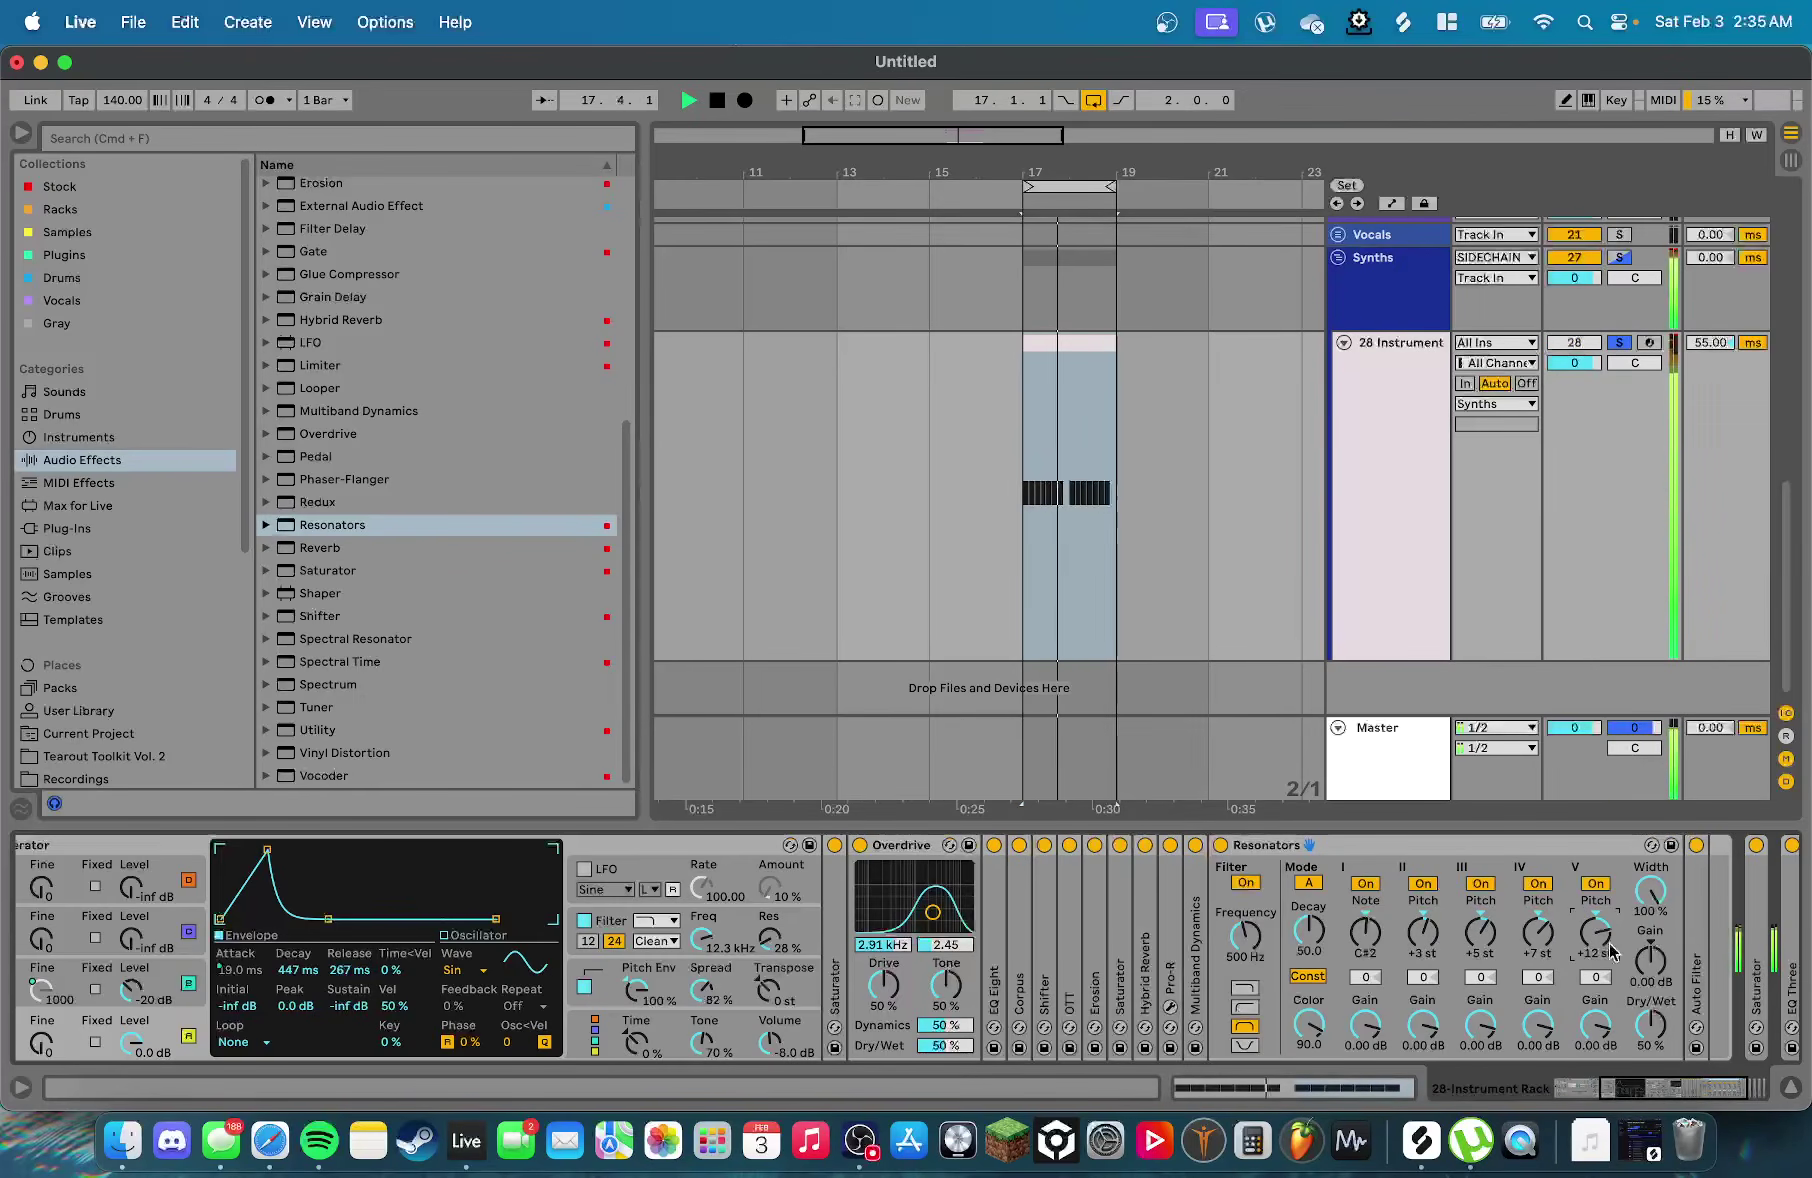
Try a Resonators color of about 64.3 and delete the device
{"action": "left_click_drag", "start_coordinate": [1309, 1024], "coordinate": [1309, 1065]}
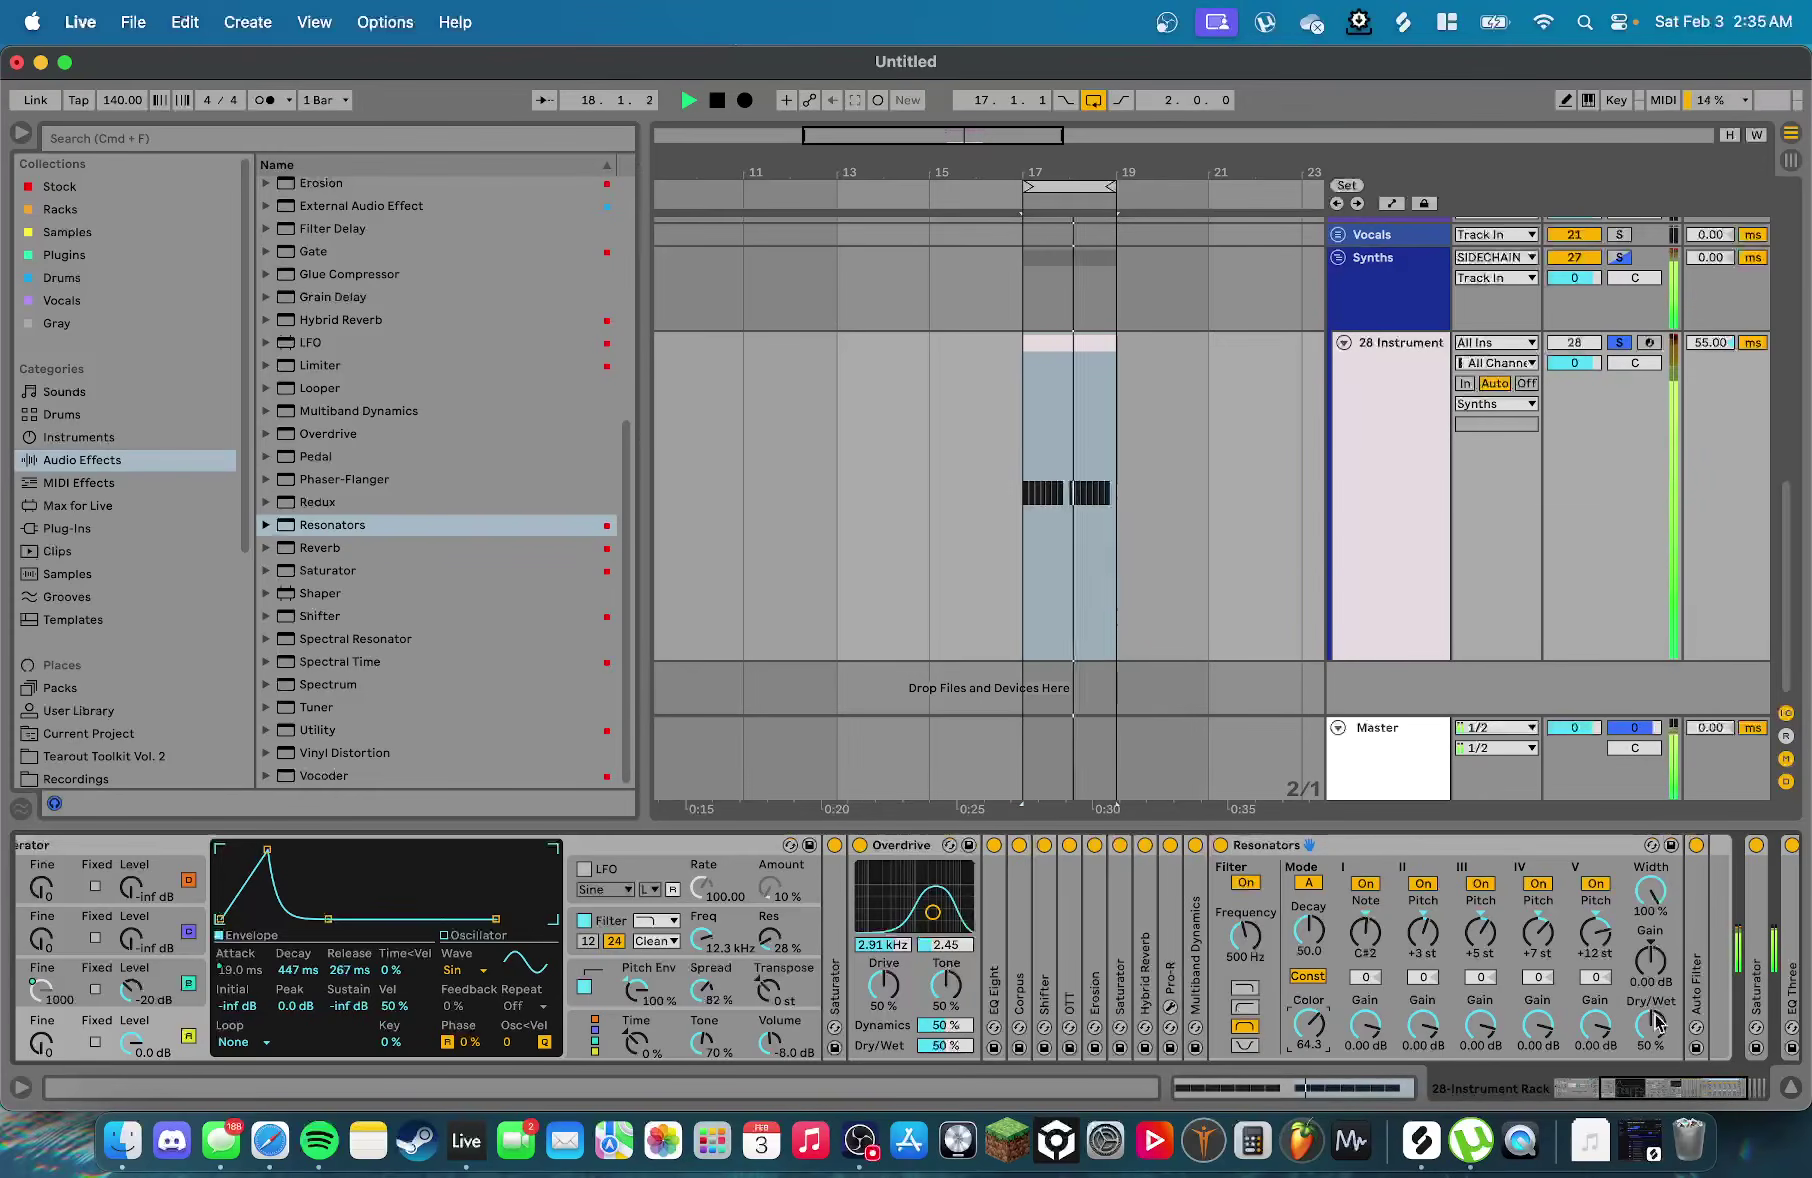
{"action": "left_click", "coordinate": [1328, 847]}
{"action": "key", "text": "Delete"}
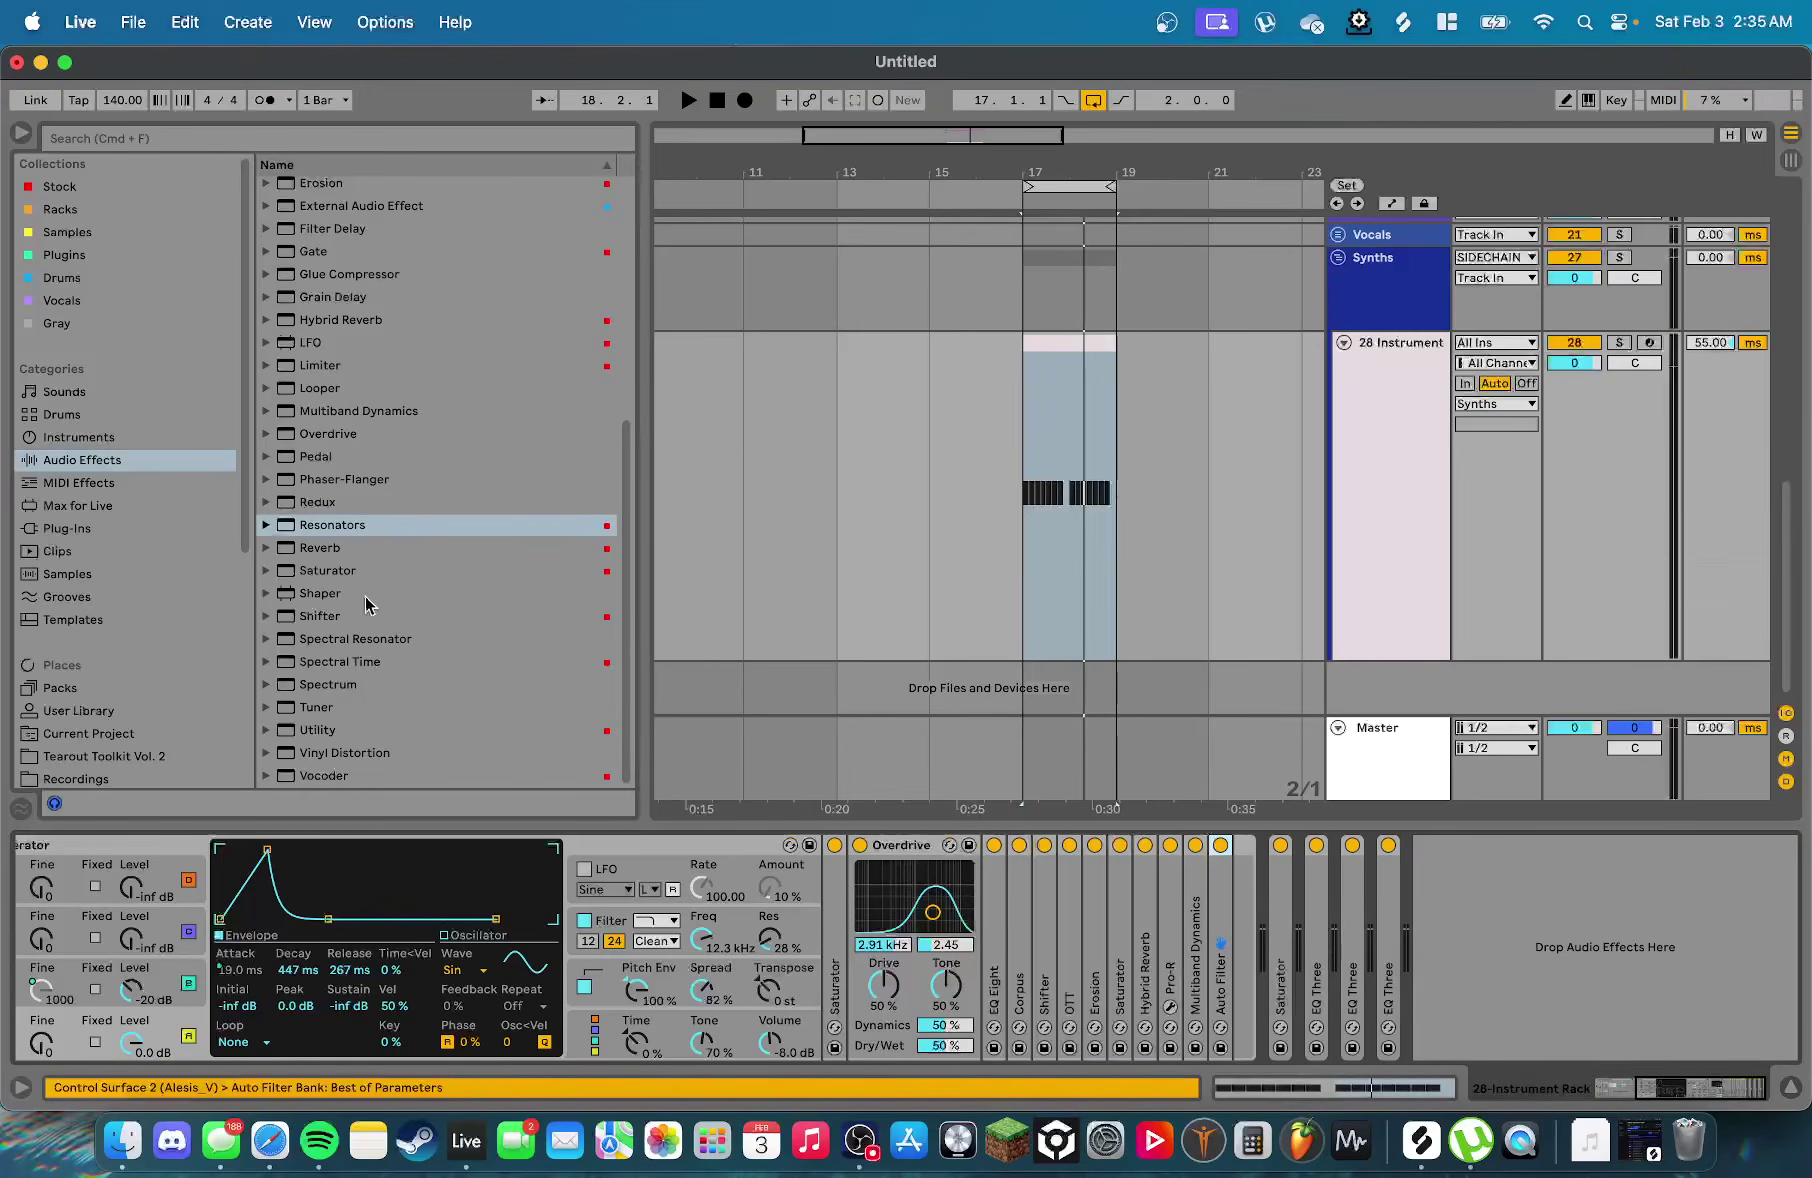
Insert Spectral Time between the Saturator and Hybrid Reverb and raise its delay time to about 1.02 s during playback
{"action": "left_click", "coordinate": [343, 616]}
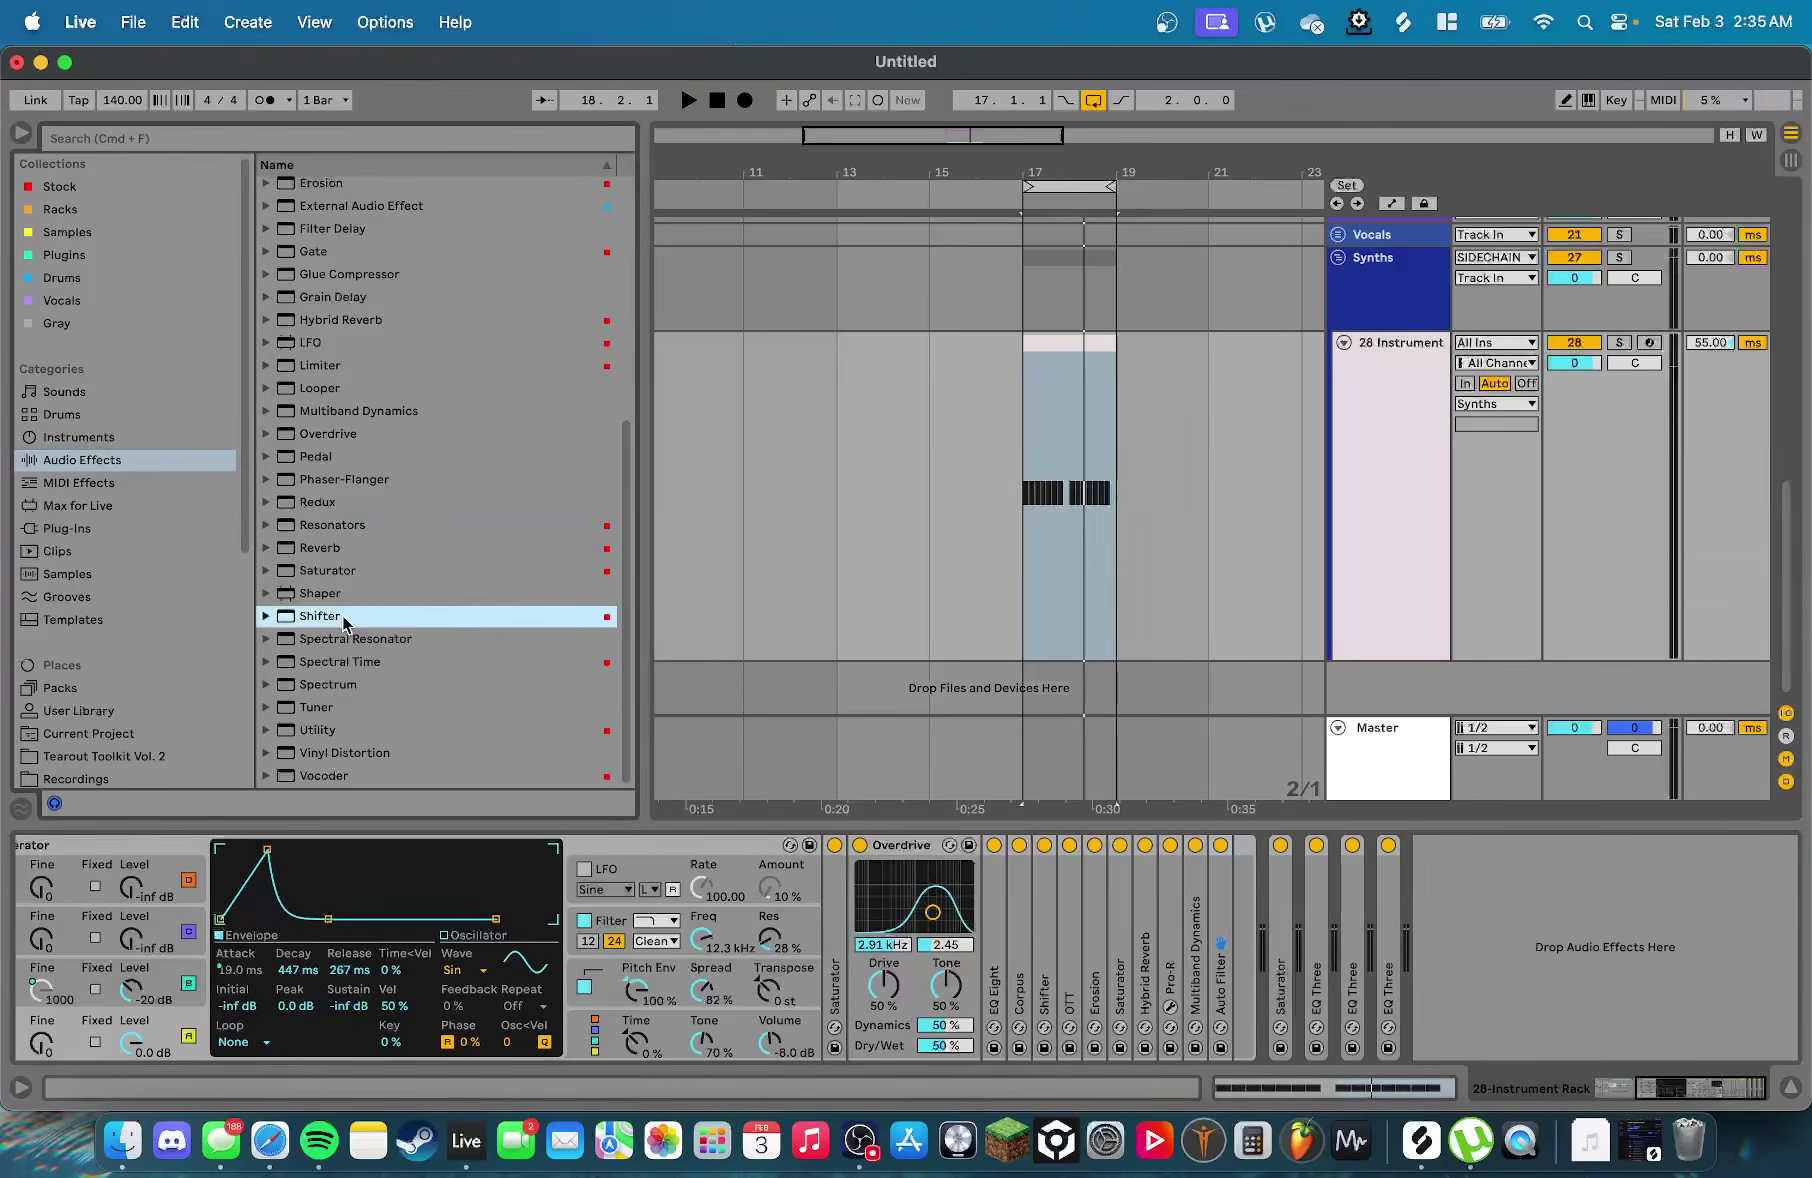
{"action": "left_click", "coordinate": [388, 640]}
{"action": "left_click_drag", "start_coordinate": [370, 670], "coordinate": [1170, 912]}
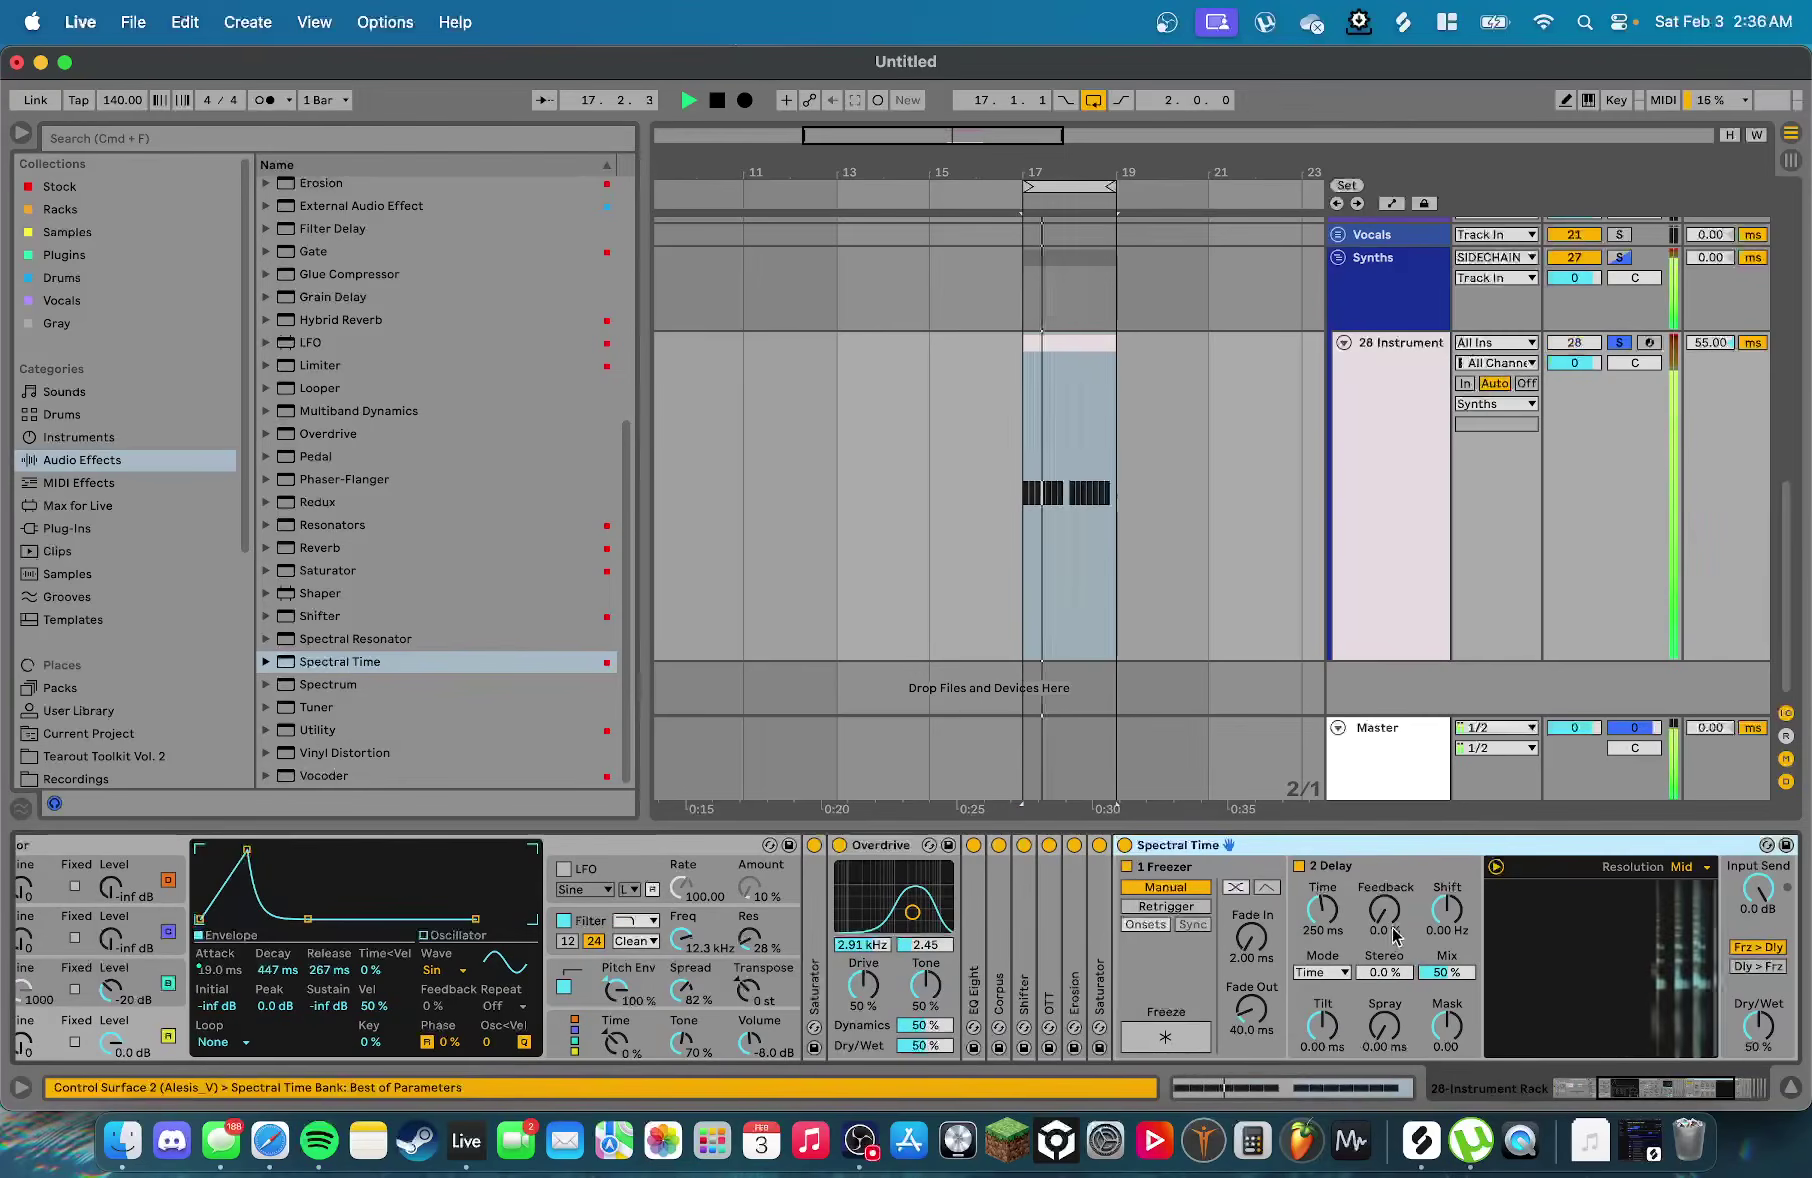
{"action": "scroll", "coordinate": [1316, 938], "scroll_direction": "right", "scroll_amount": 5}
{"action": "left_click_drag", "start_coordinate": [1035, 910], "coordinate": [1035, 862]}
{"action": "key", "text": "space"}
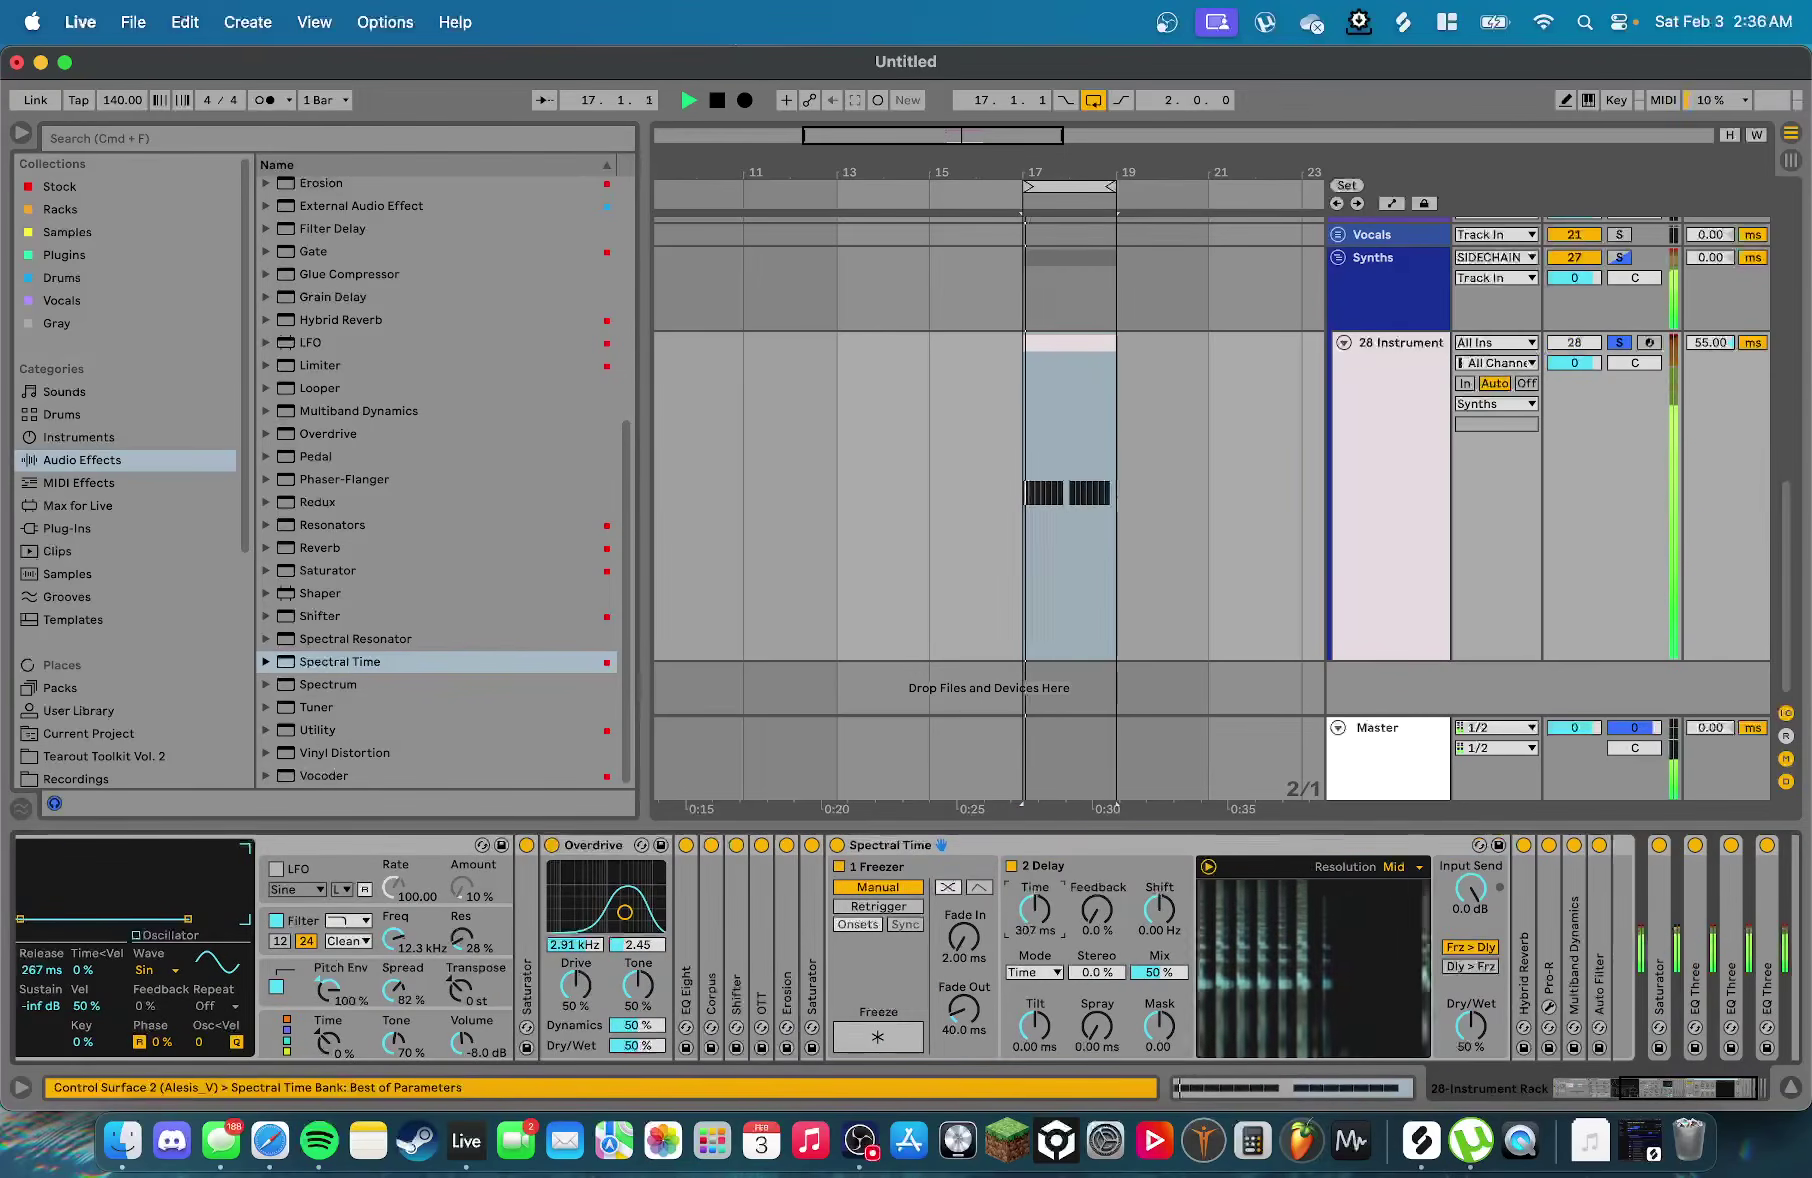
Try a shift of about 26.9 Hz and a tilt of about 240 ms in Spectral Time, and delete the device
{"action": "left_click_drag", "start_coordinate": [1147, 908], "coordinate": [1147, 950]}
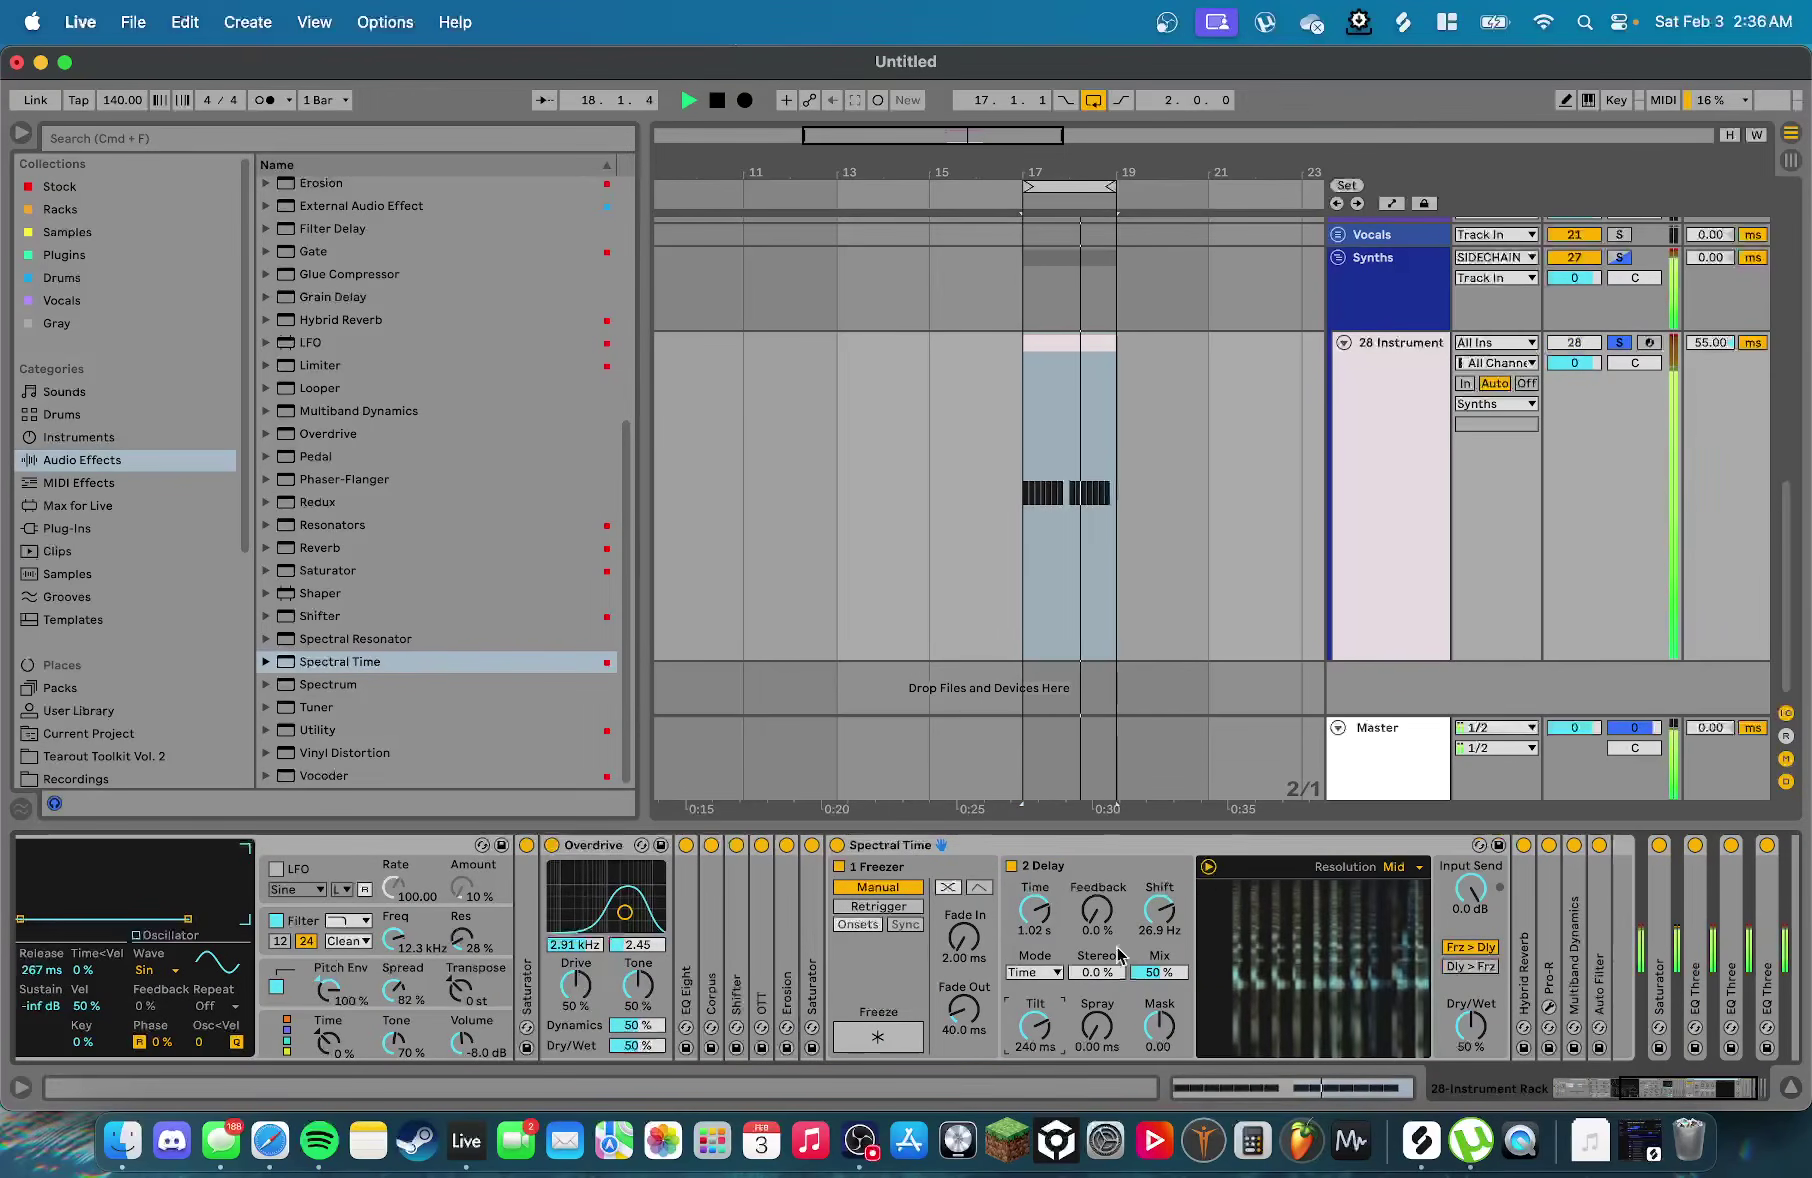
{"action": "left_click_drag", "start_coordinate": [1035, 1025], "coordinate": [1035, 995]}
{"action": "double_click", "coordinate": [1035, 910]}
{"action": "key", "text": "space"}
{"action": "left_click", "coordinate": [1071, 848]}
{"action": "key", "text": "Delete"}
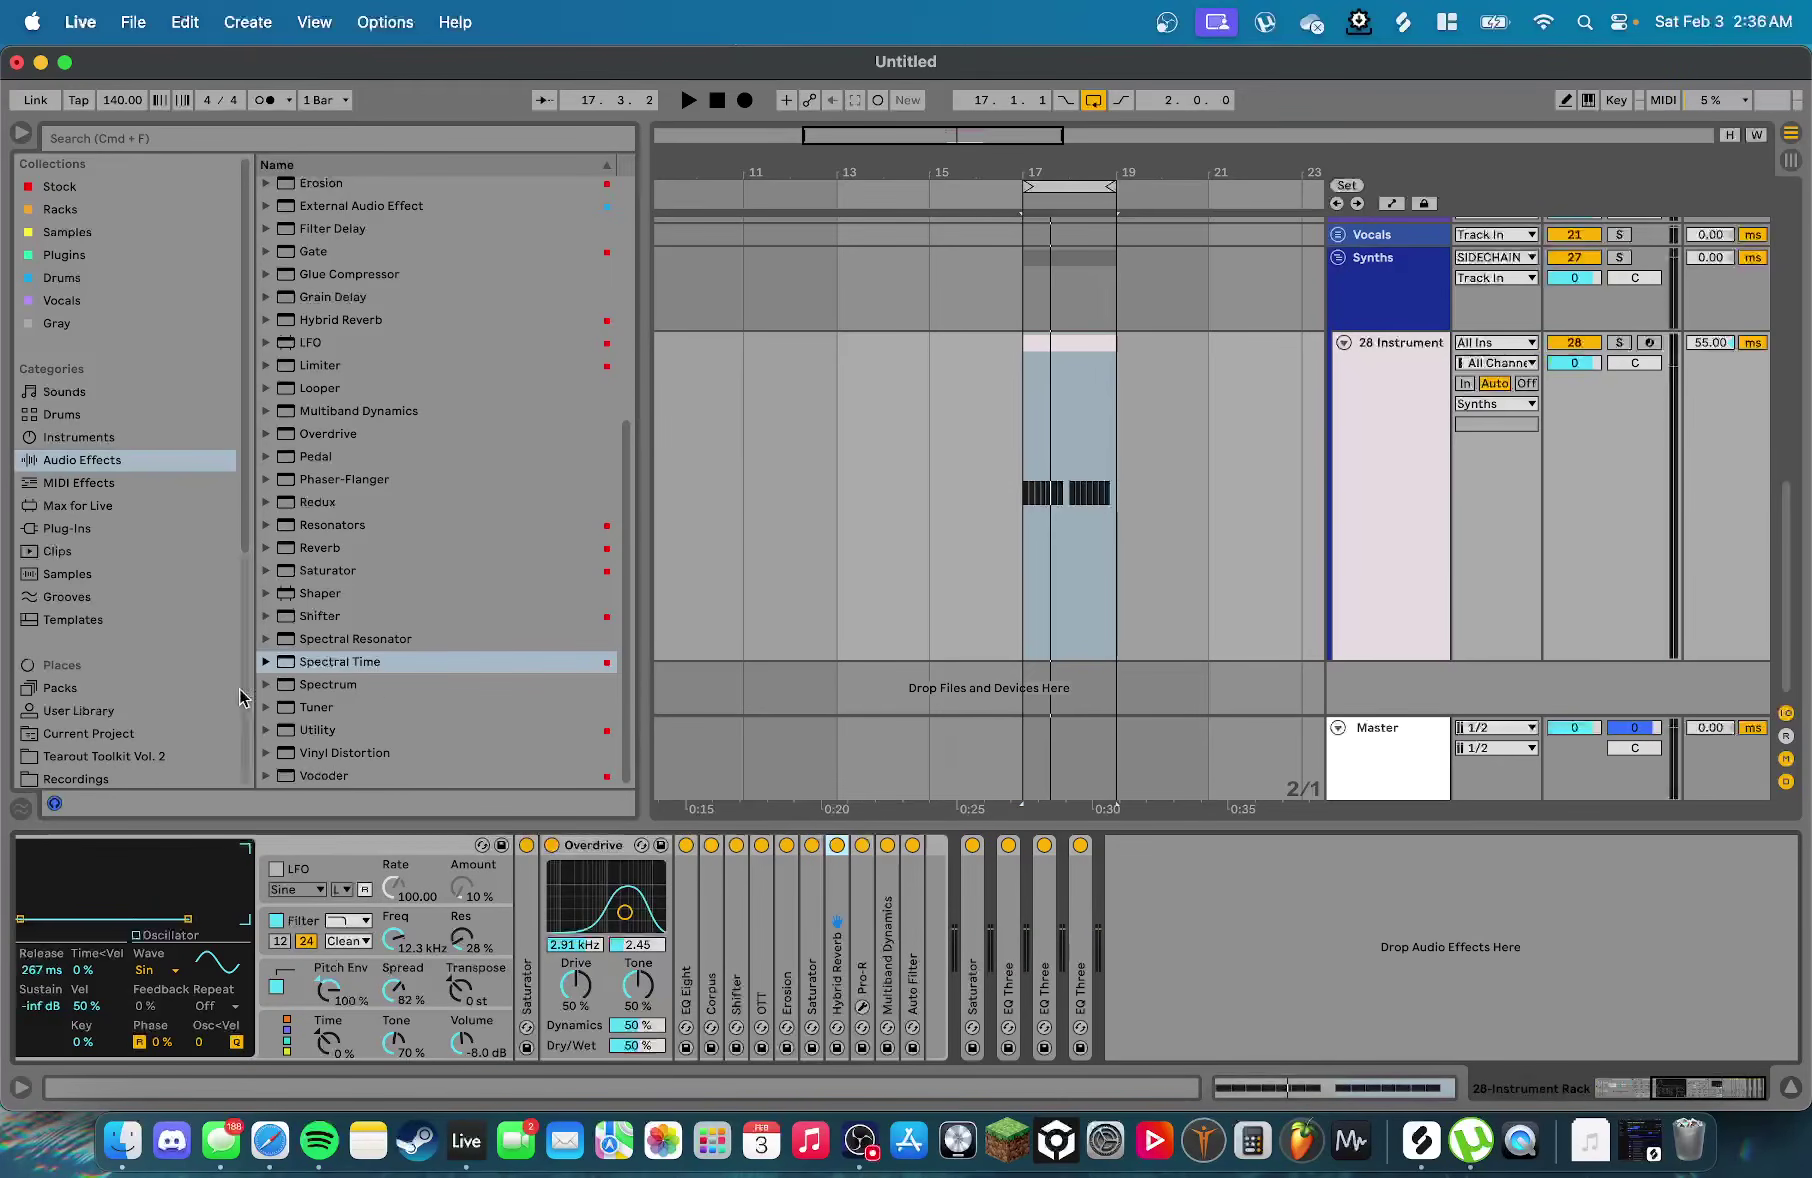
Find Digitalis in the Plugins collection and insert it at the end of the chain
{"action": "left_click", "coordinate": [100, 485]}
{"action": "left_click", "coordinate": [62, 236]}
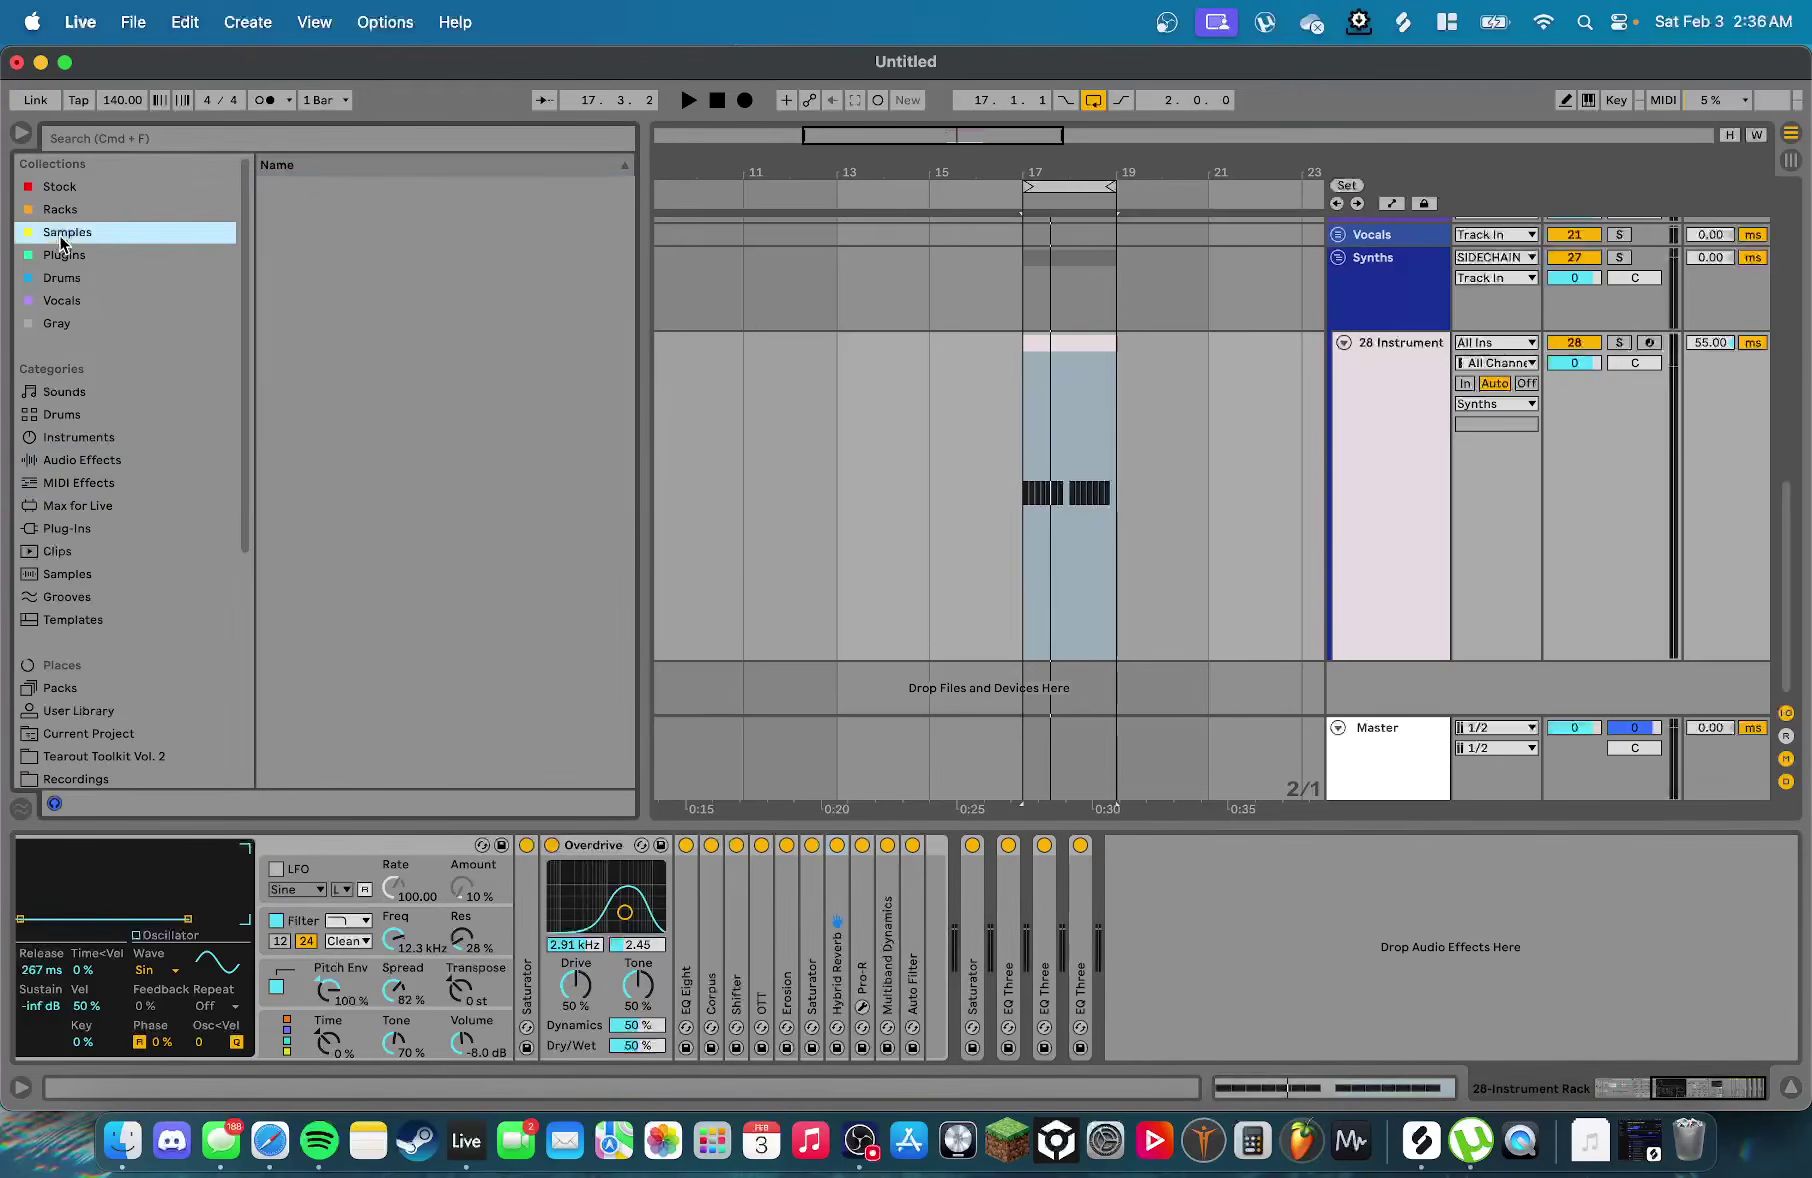
{"action": "left_click", "coordinate": [190, 262]}
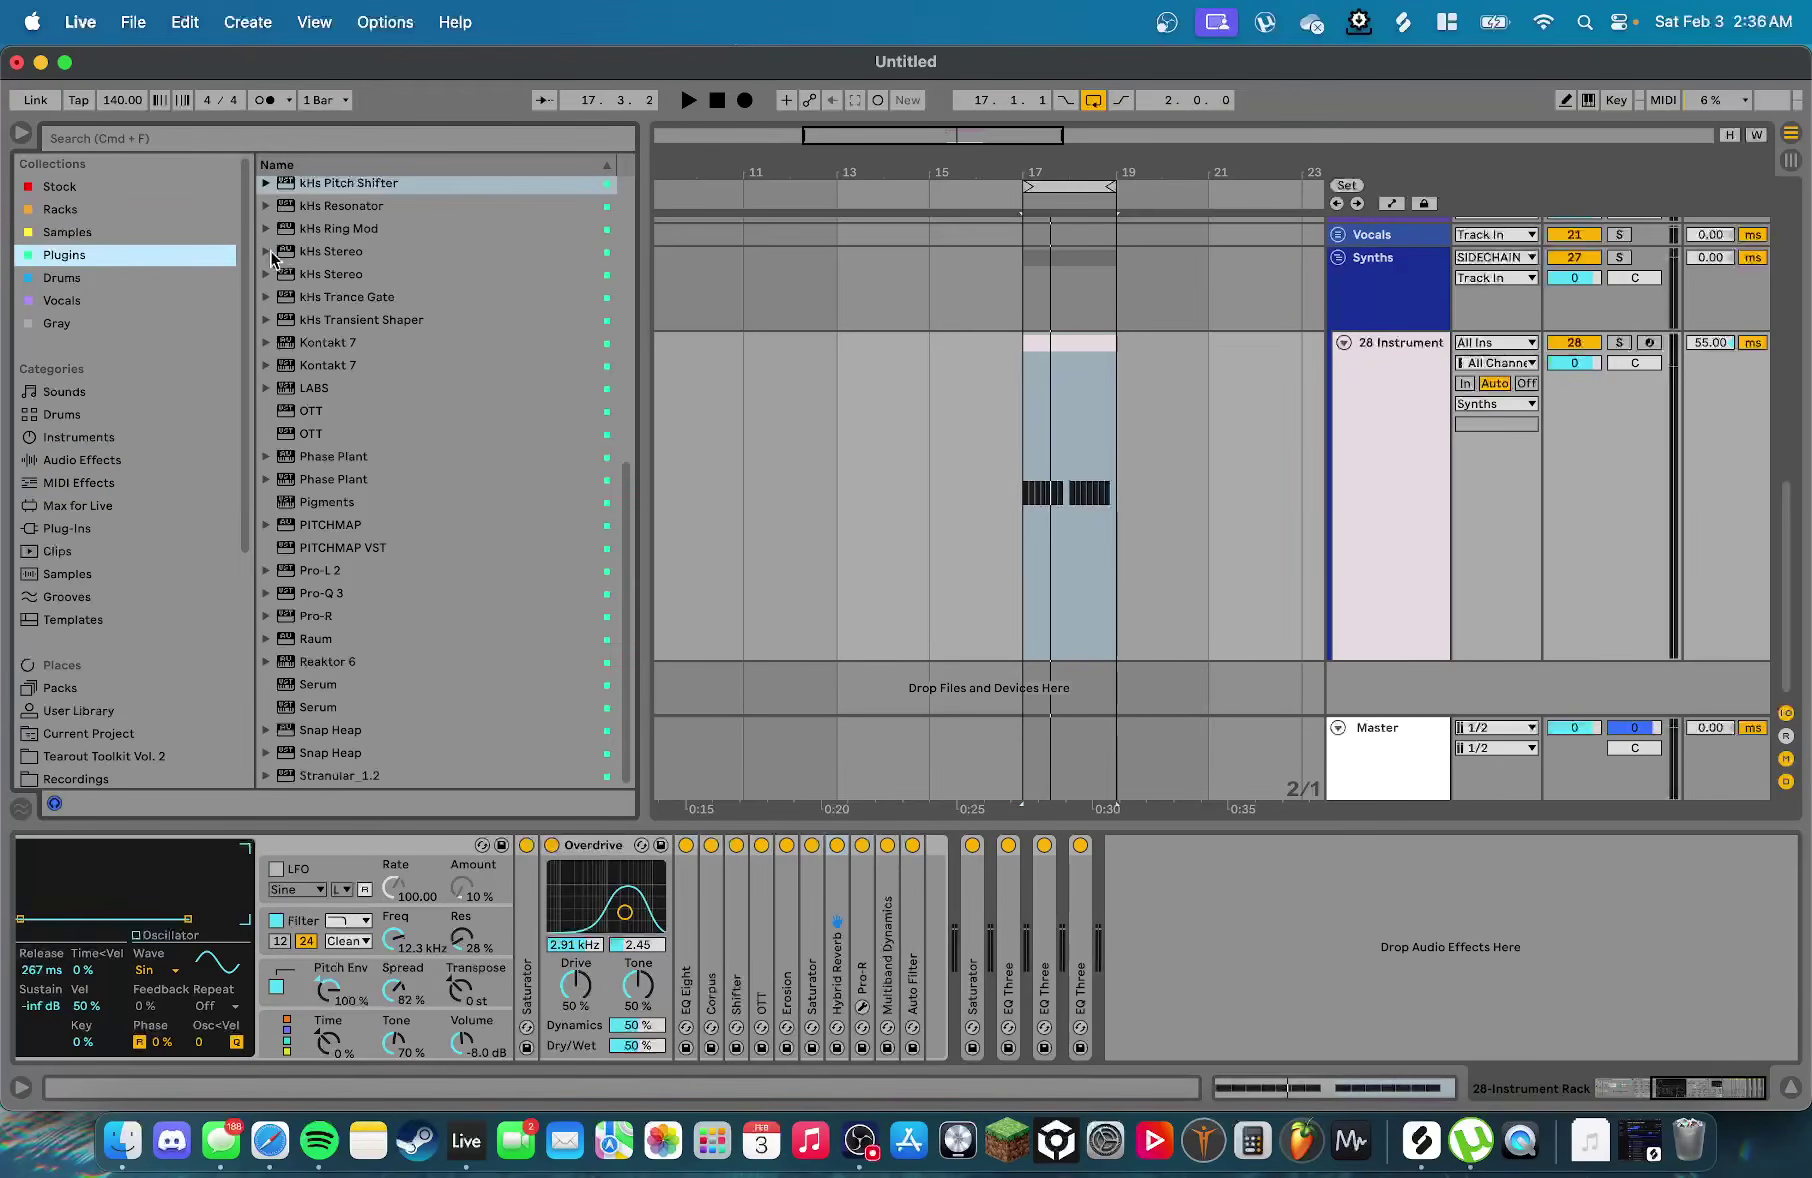
{"action": "scroll", "coordinate": [370, 292], "scroll_direction": "up", "scroll_amount": 10}
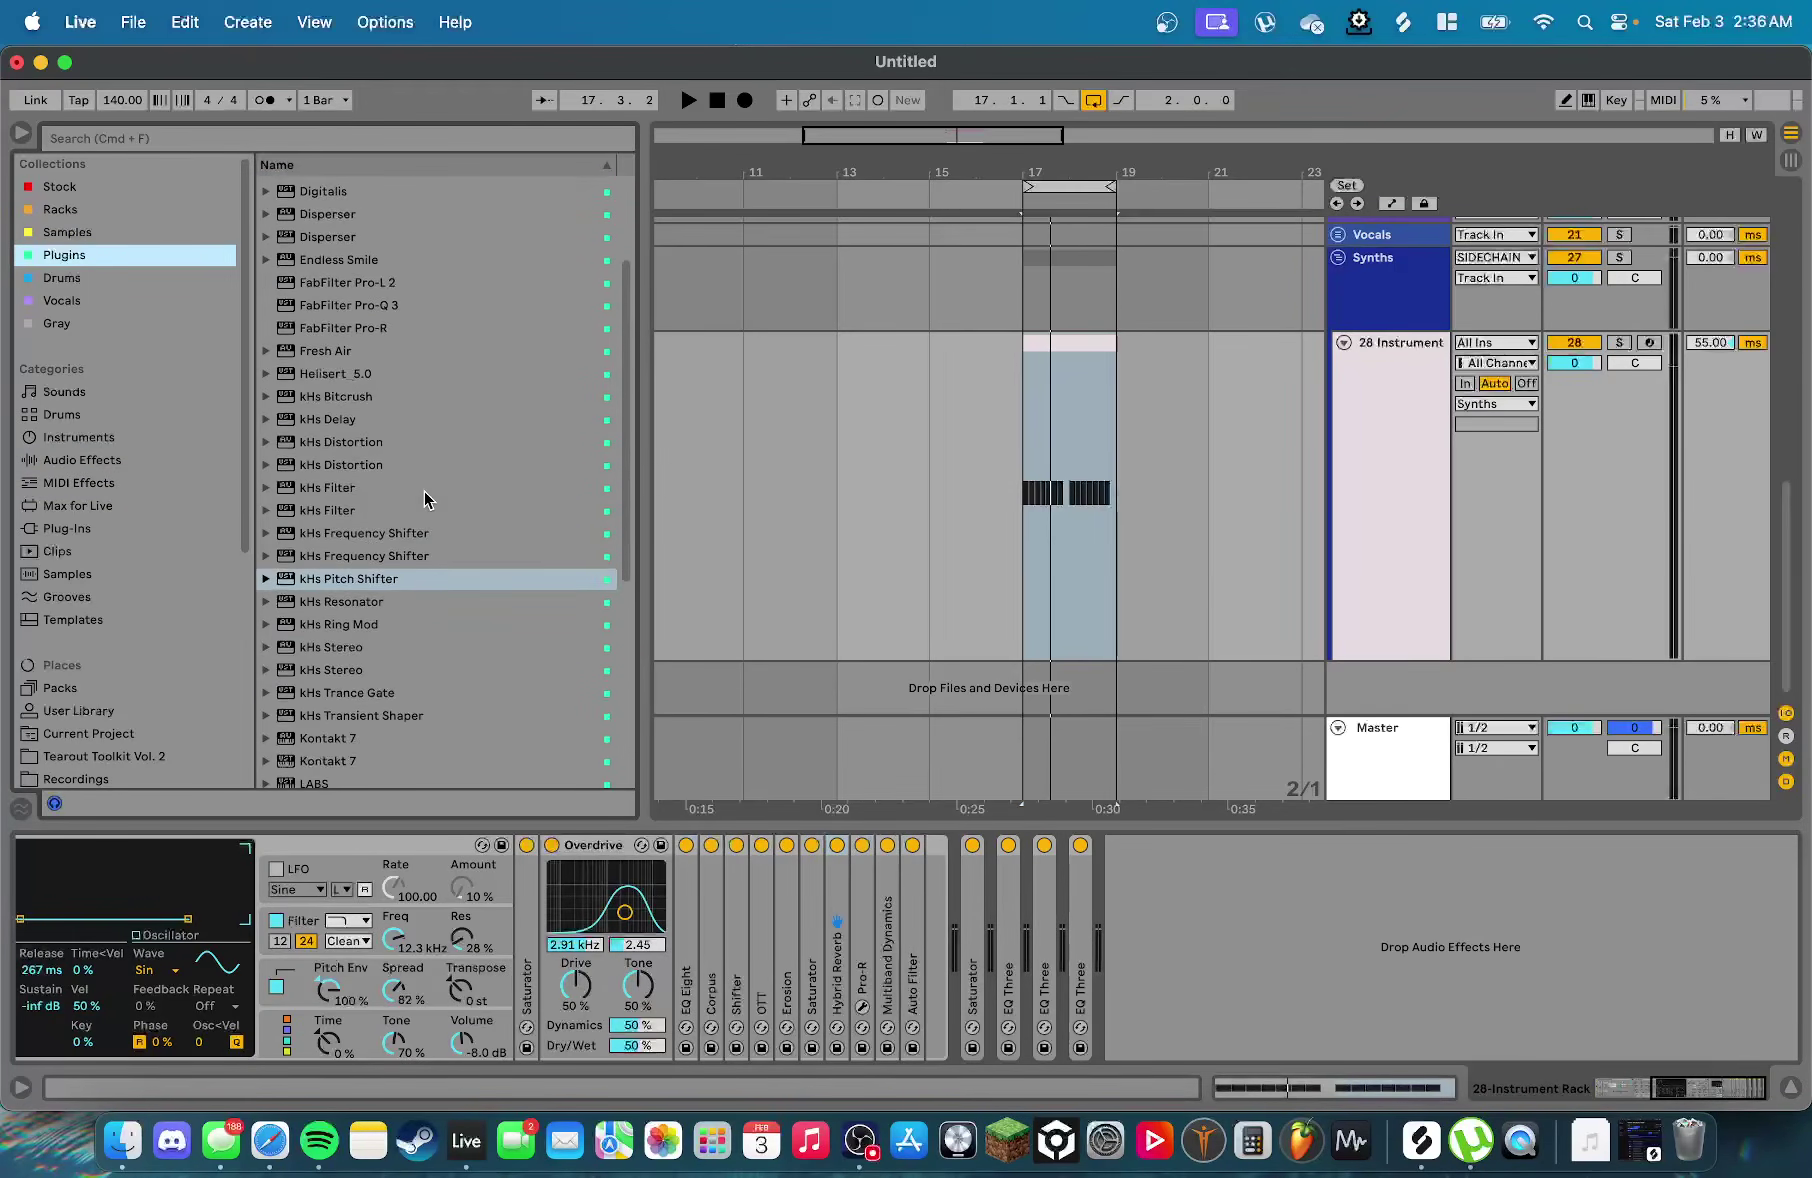
{"action": "scroll", "coordinate": [410, 515], "scroll_direction": "up", "scroll_amount": 2}
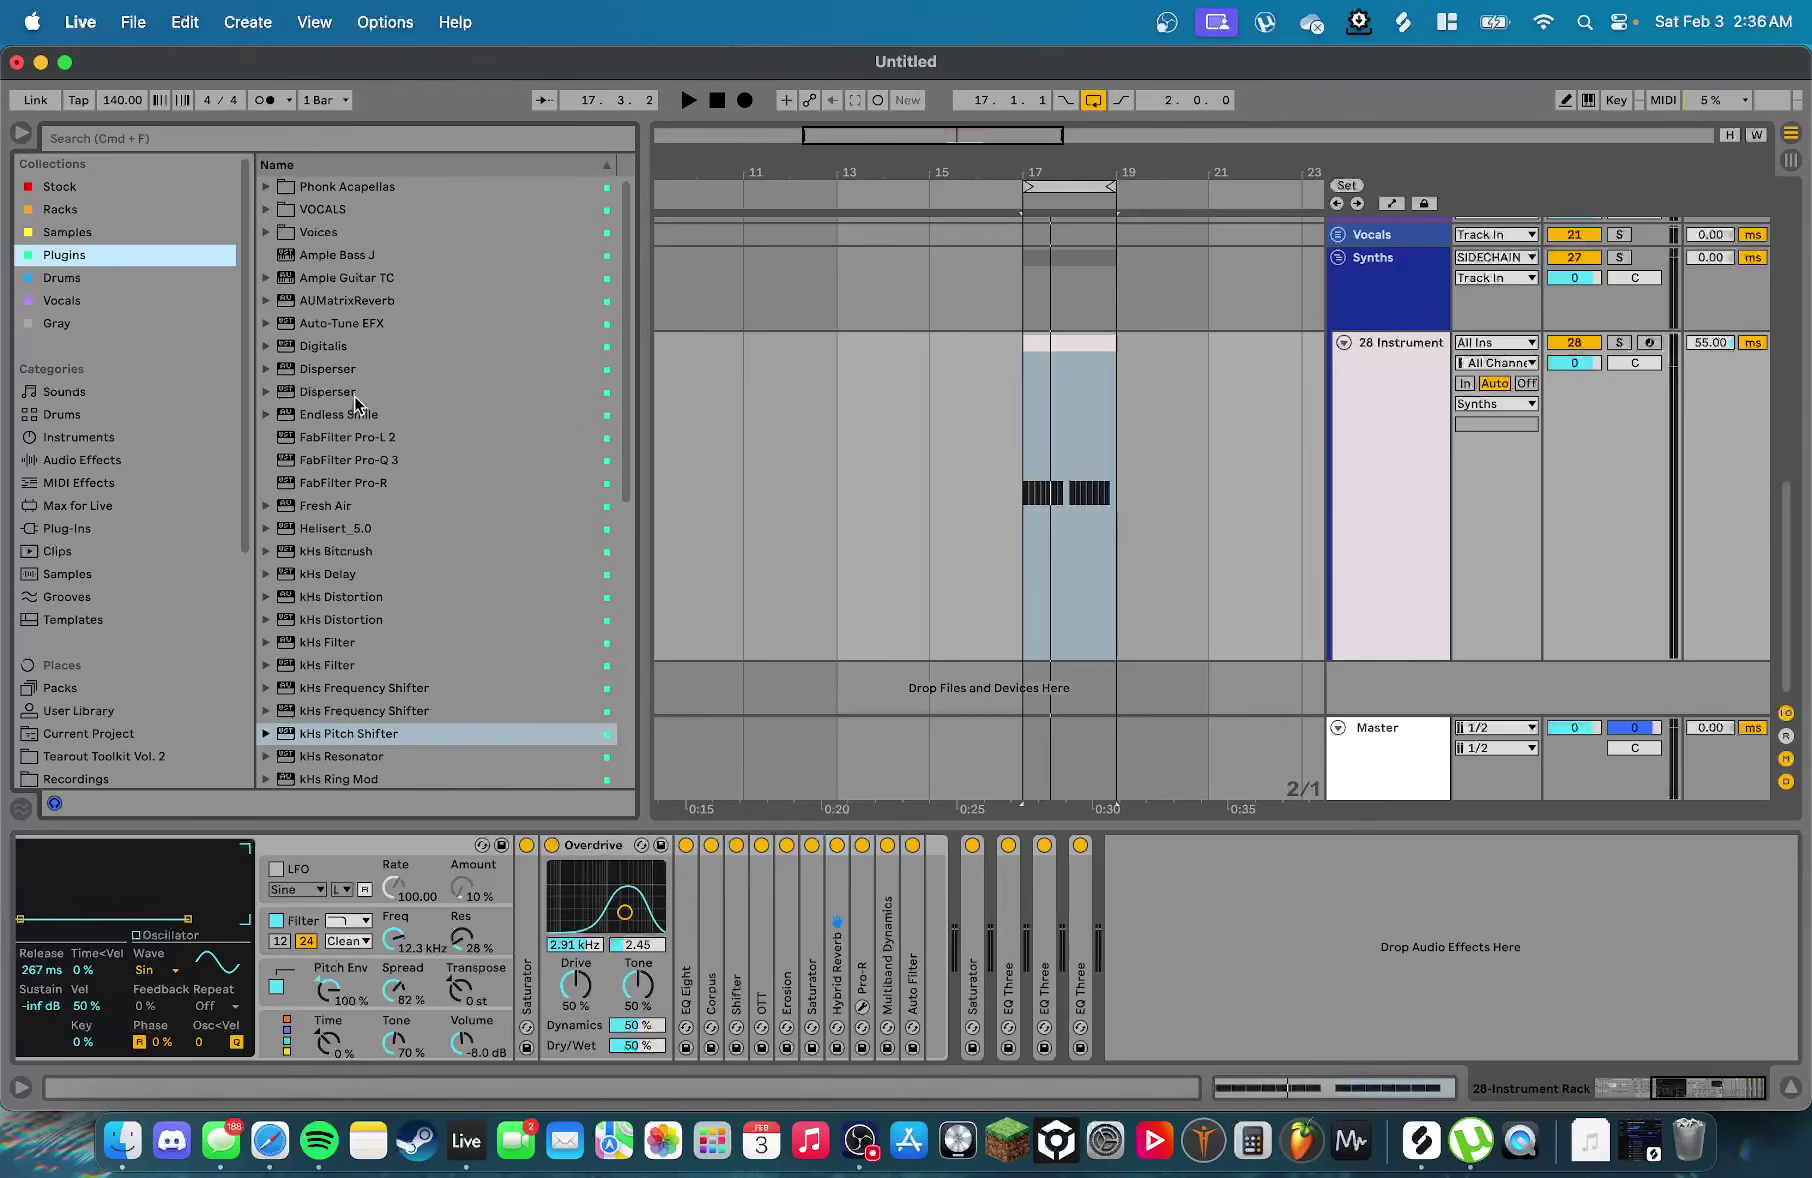
{"action": "left_click", "coordinate": [321, 350]}
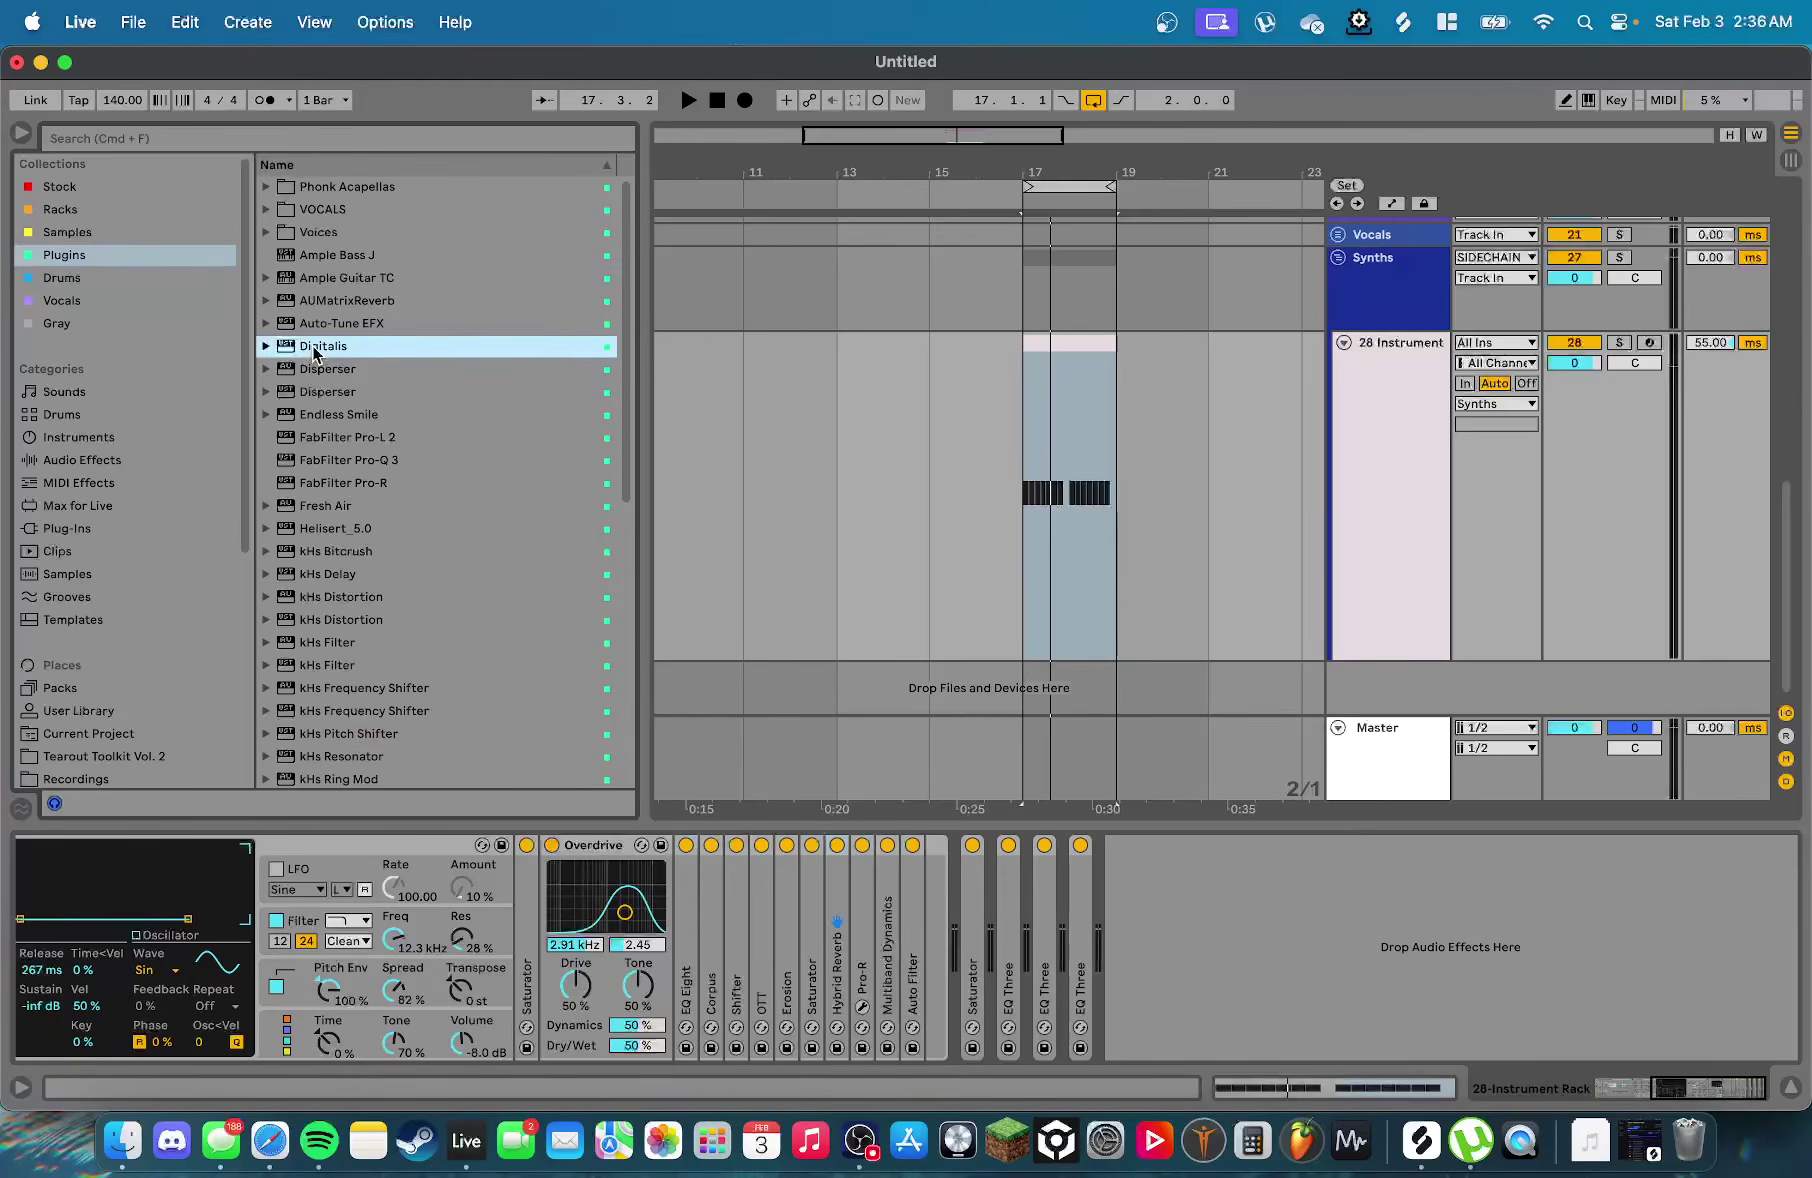
{"action": "left_click_drag", "start_coordinate": [1319, 932], "coordinate": [1319, 932]}
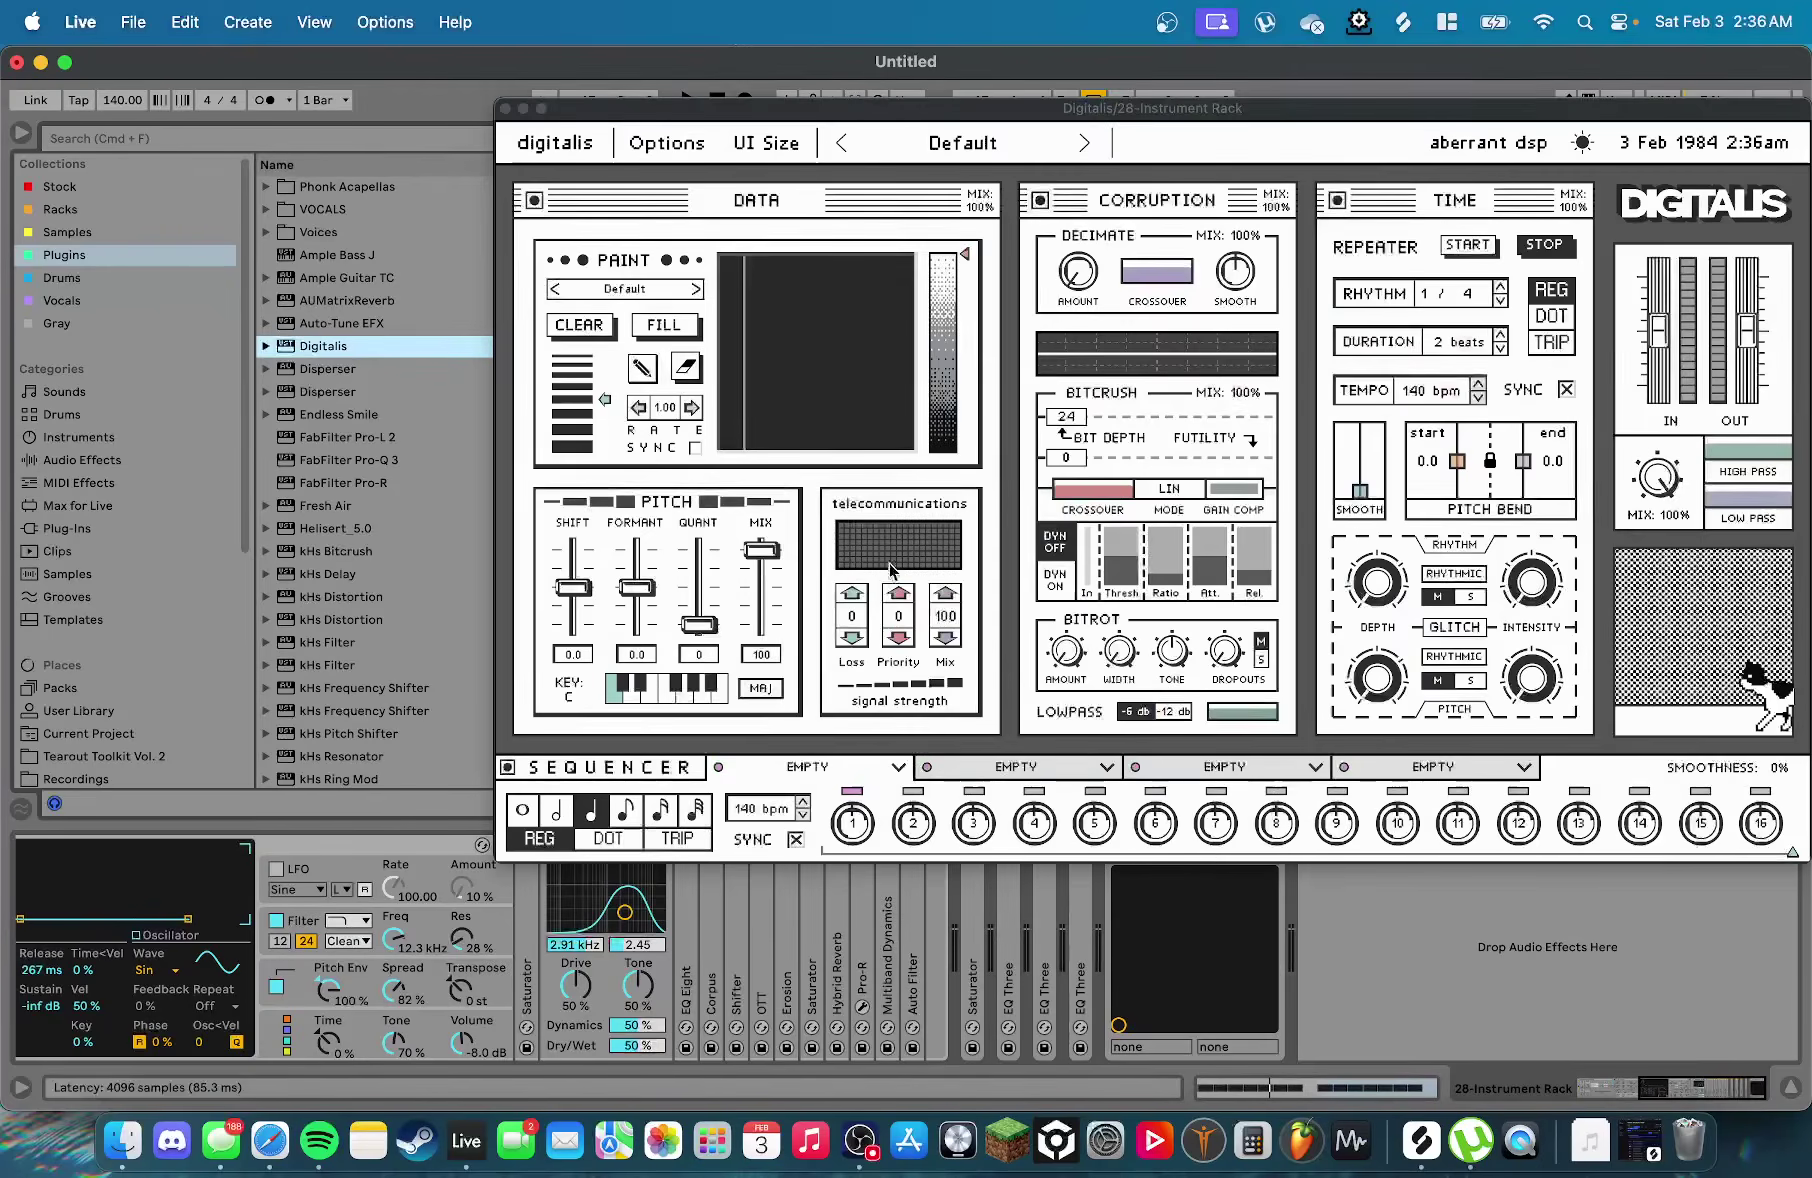
Browse the Digitalis preset categories and load CRITICAL ERROR from the ERROR category
{"action": "left_click_drag", "start_coordinate": [987, 104], "coordinate": [658, 150]}
{"action": "left_click", "coordinate": [622, 175]}
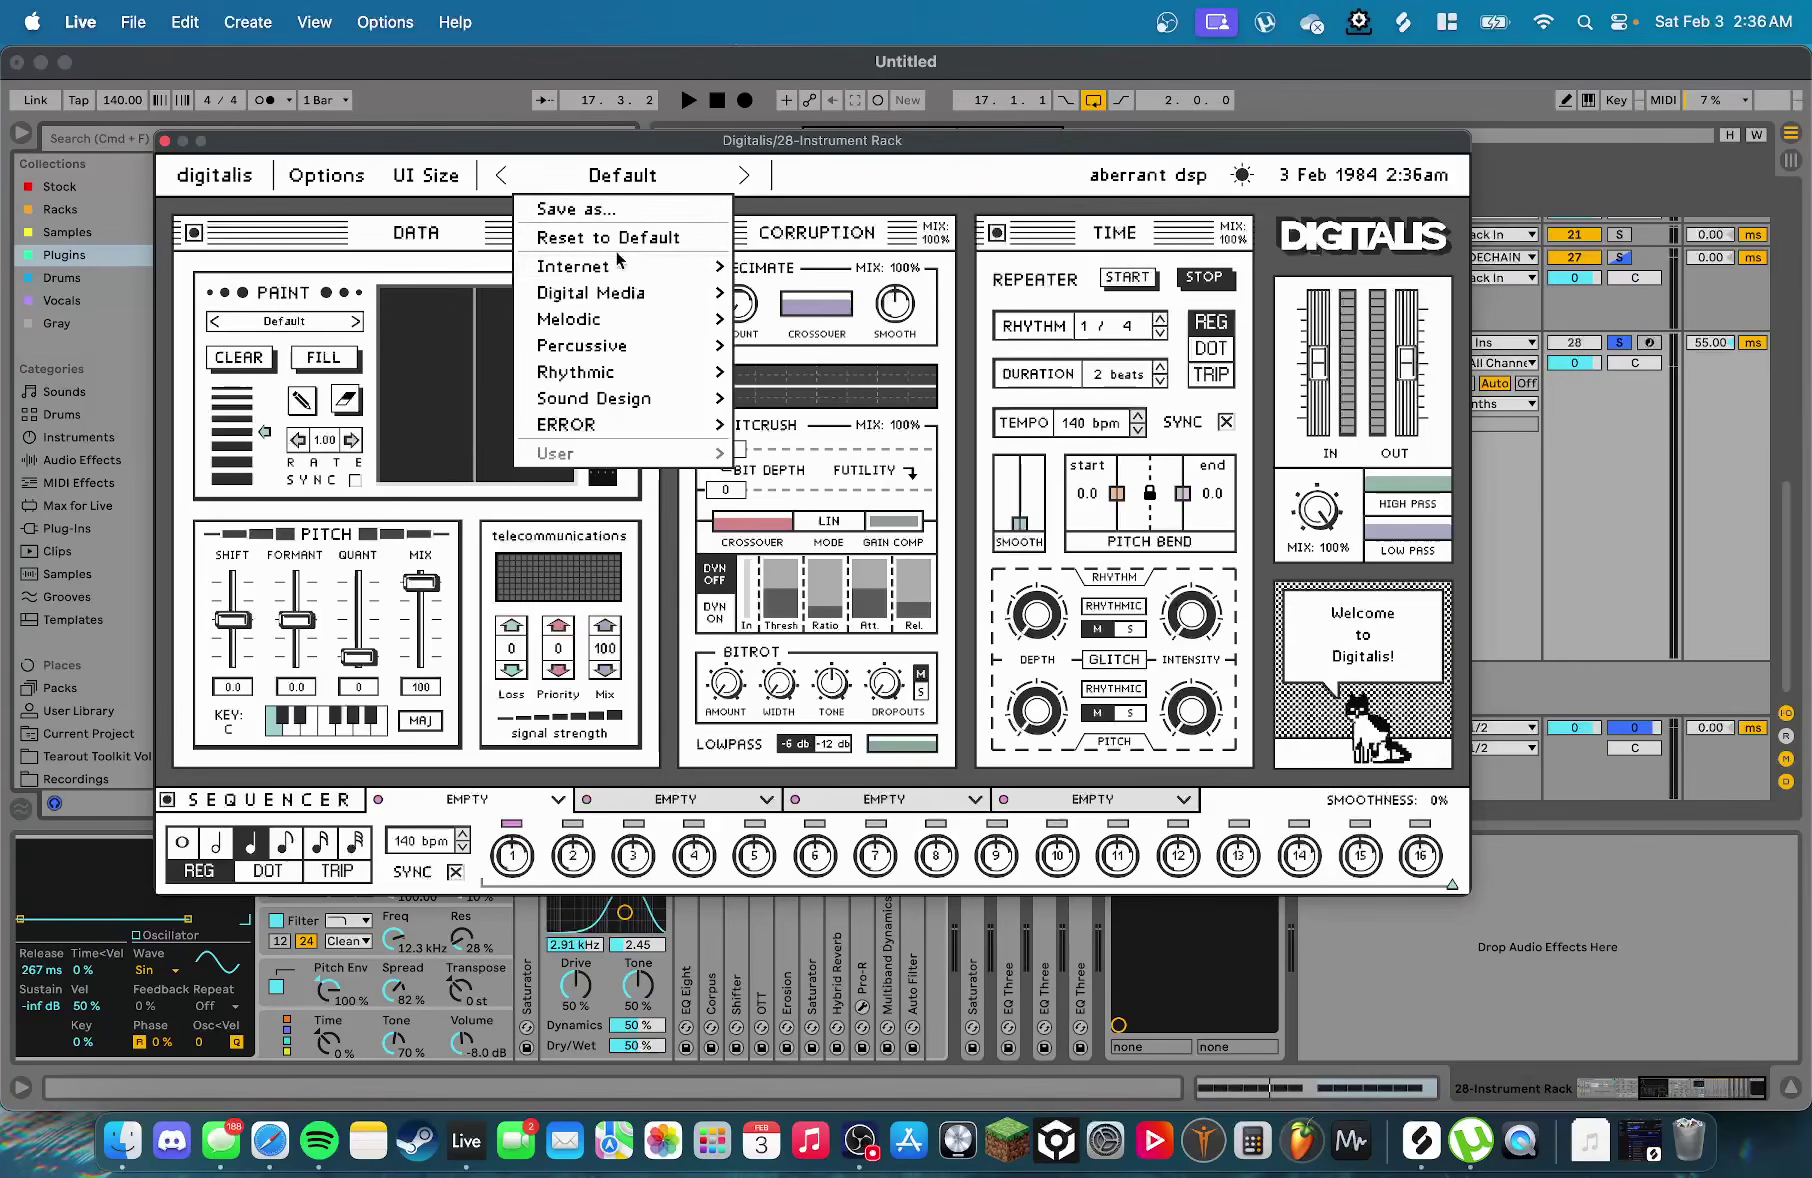
{"action": "mouse_move", "coordinate": [620, 266]}
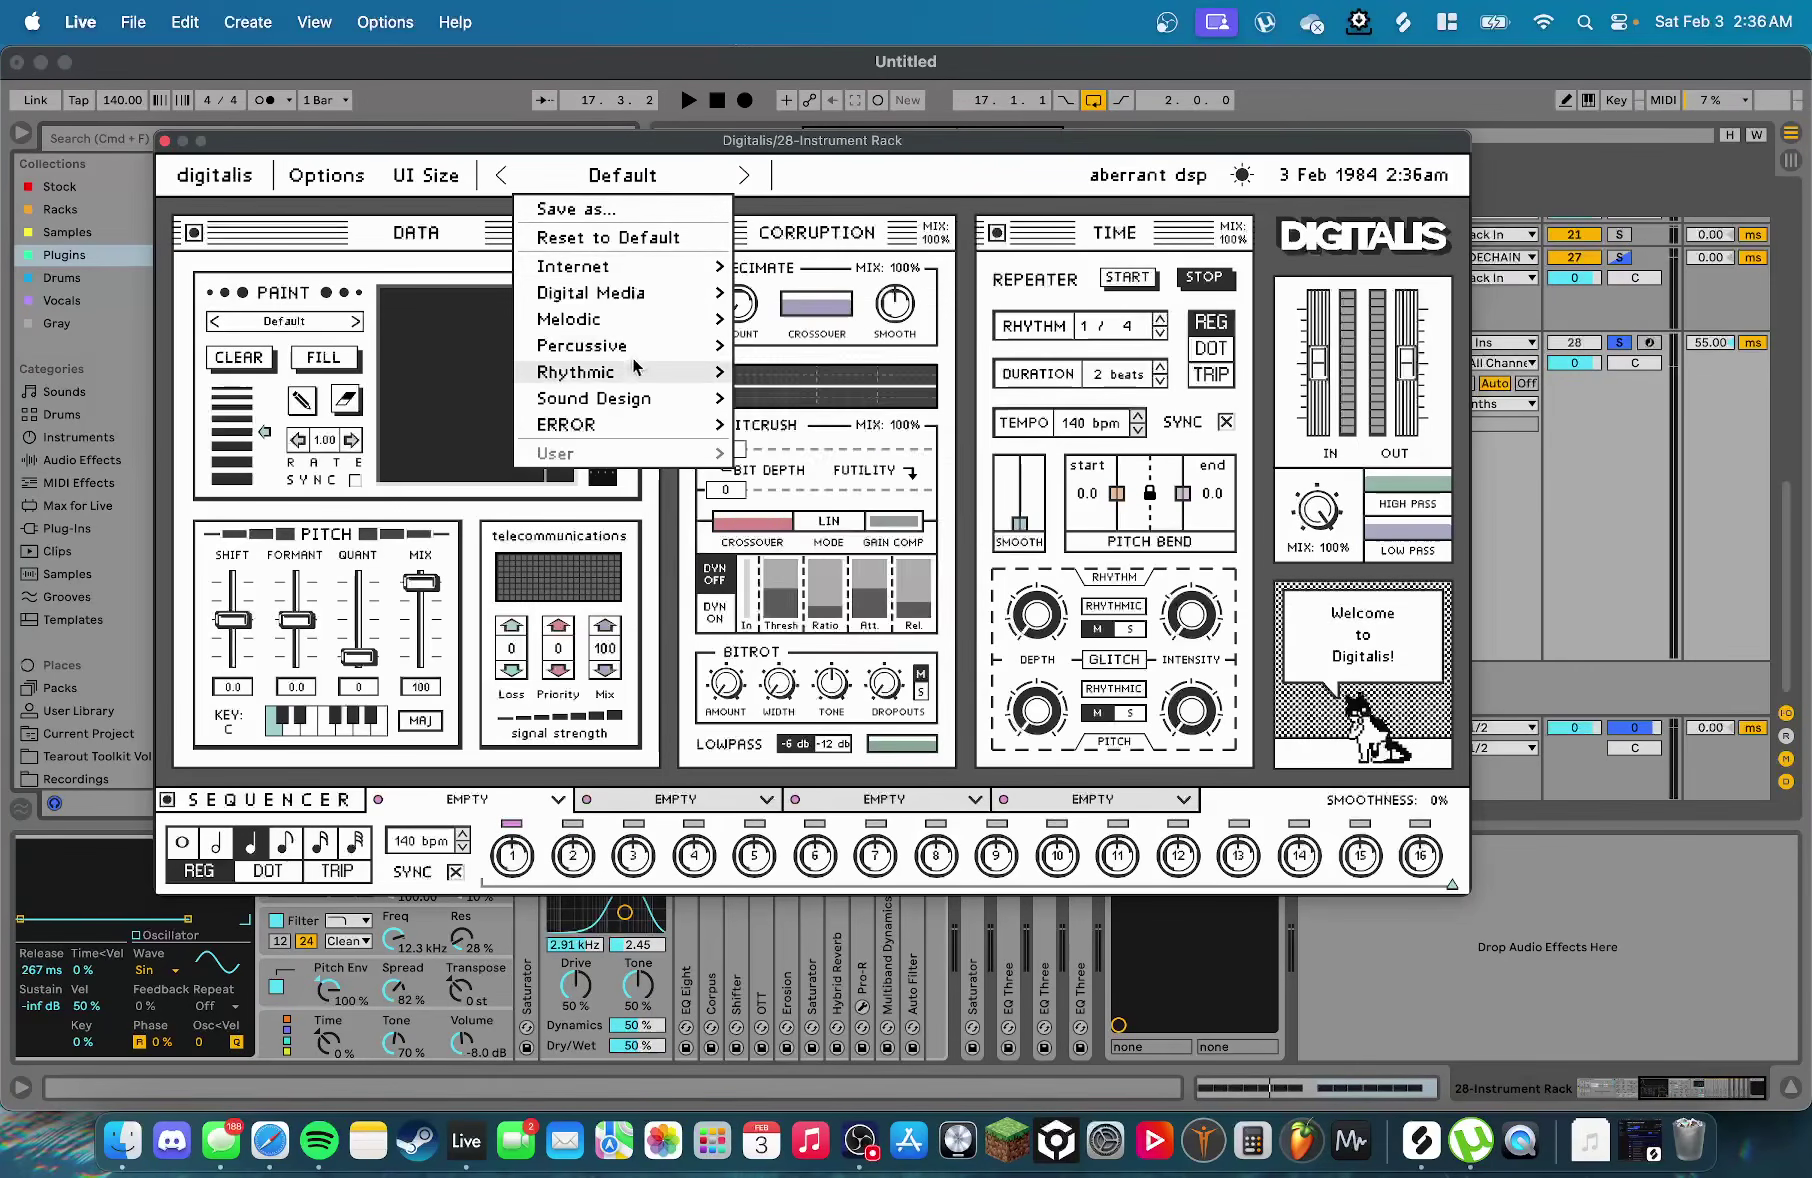
{"action": "mouse_move", "coordinate": [626, 398]}
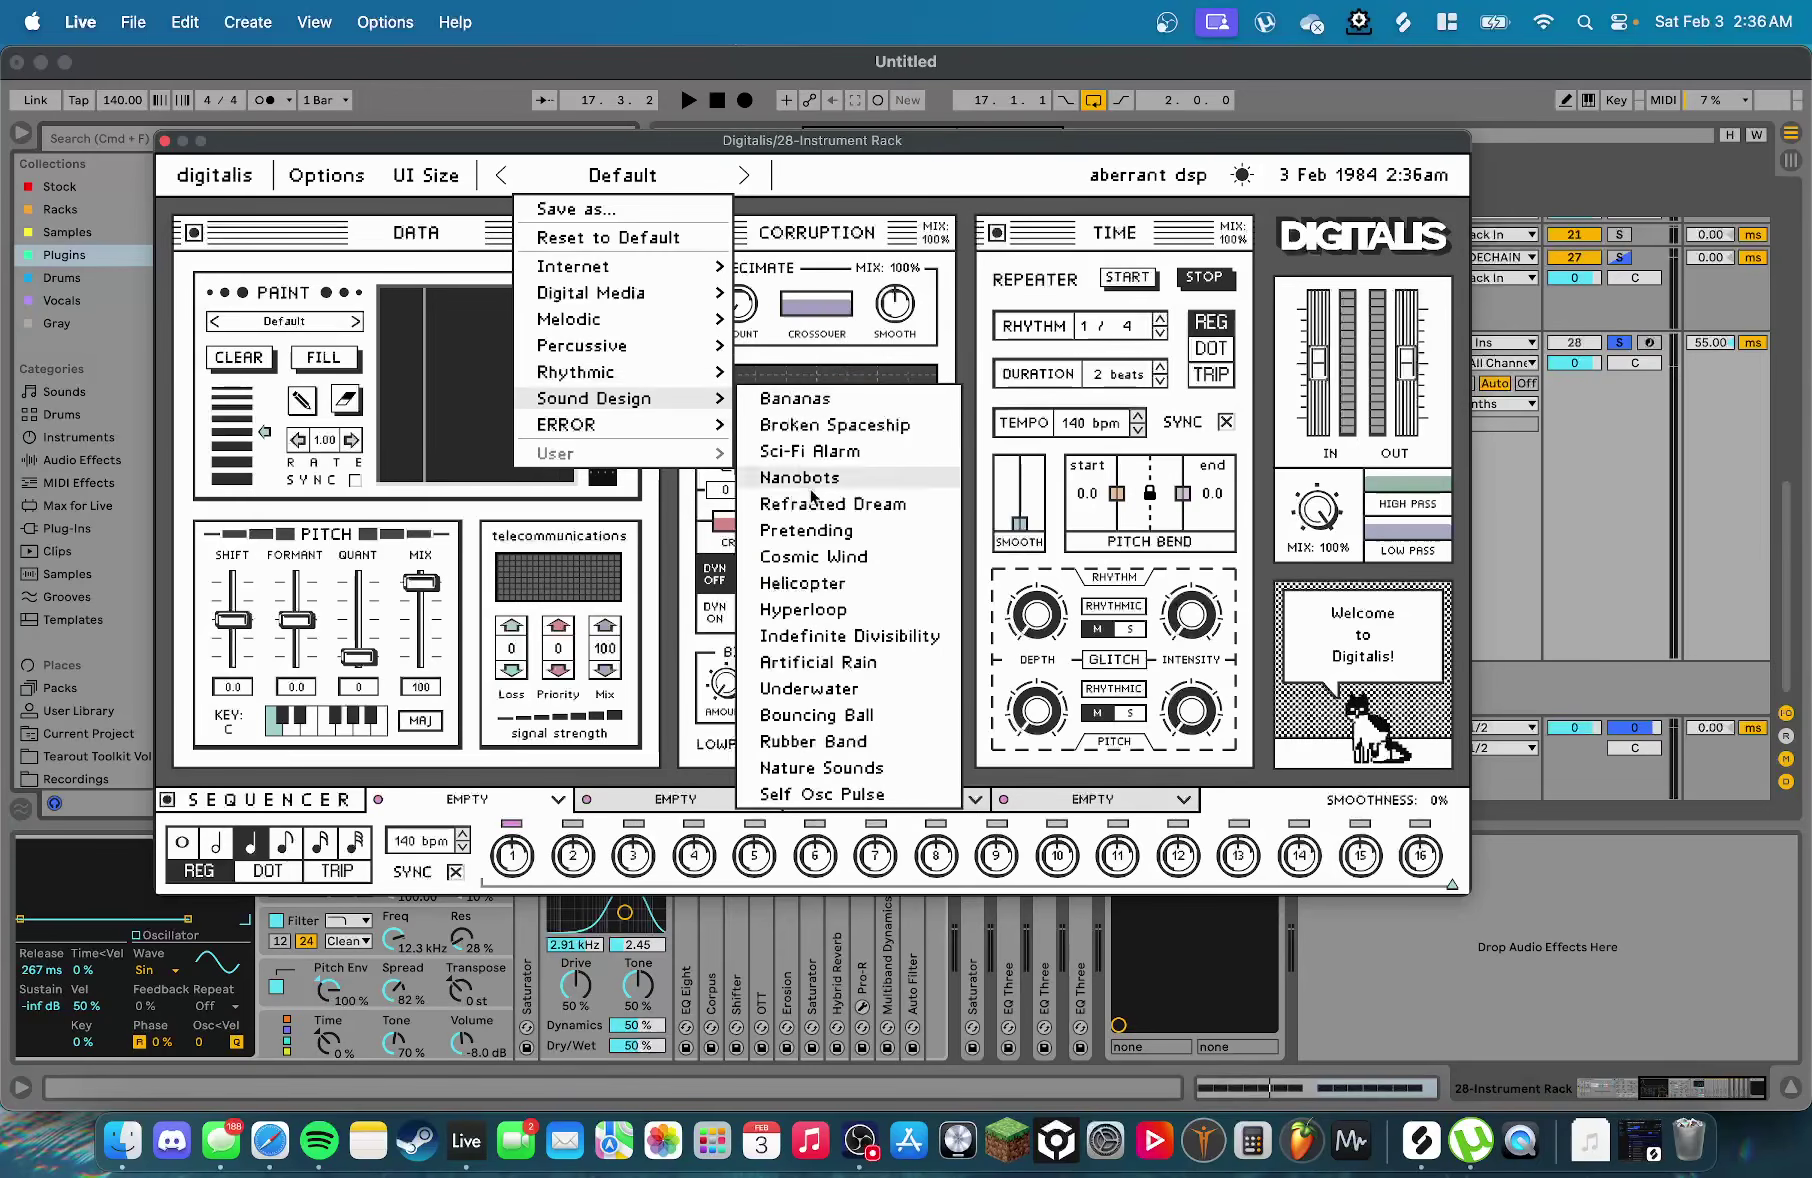
{"action": "mouse_move", "coordinate": [620, 430]}
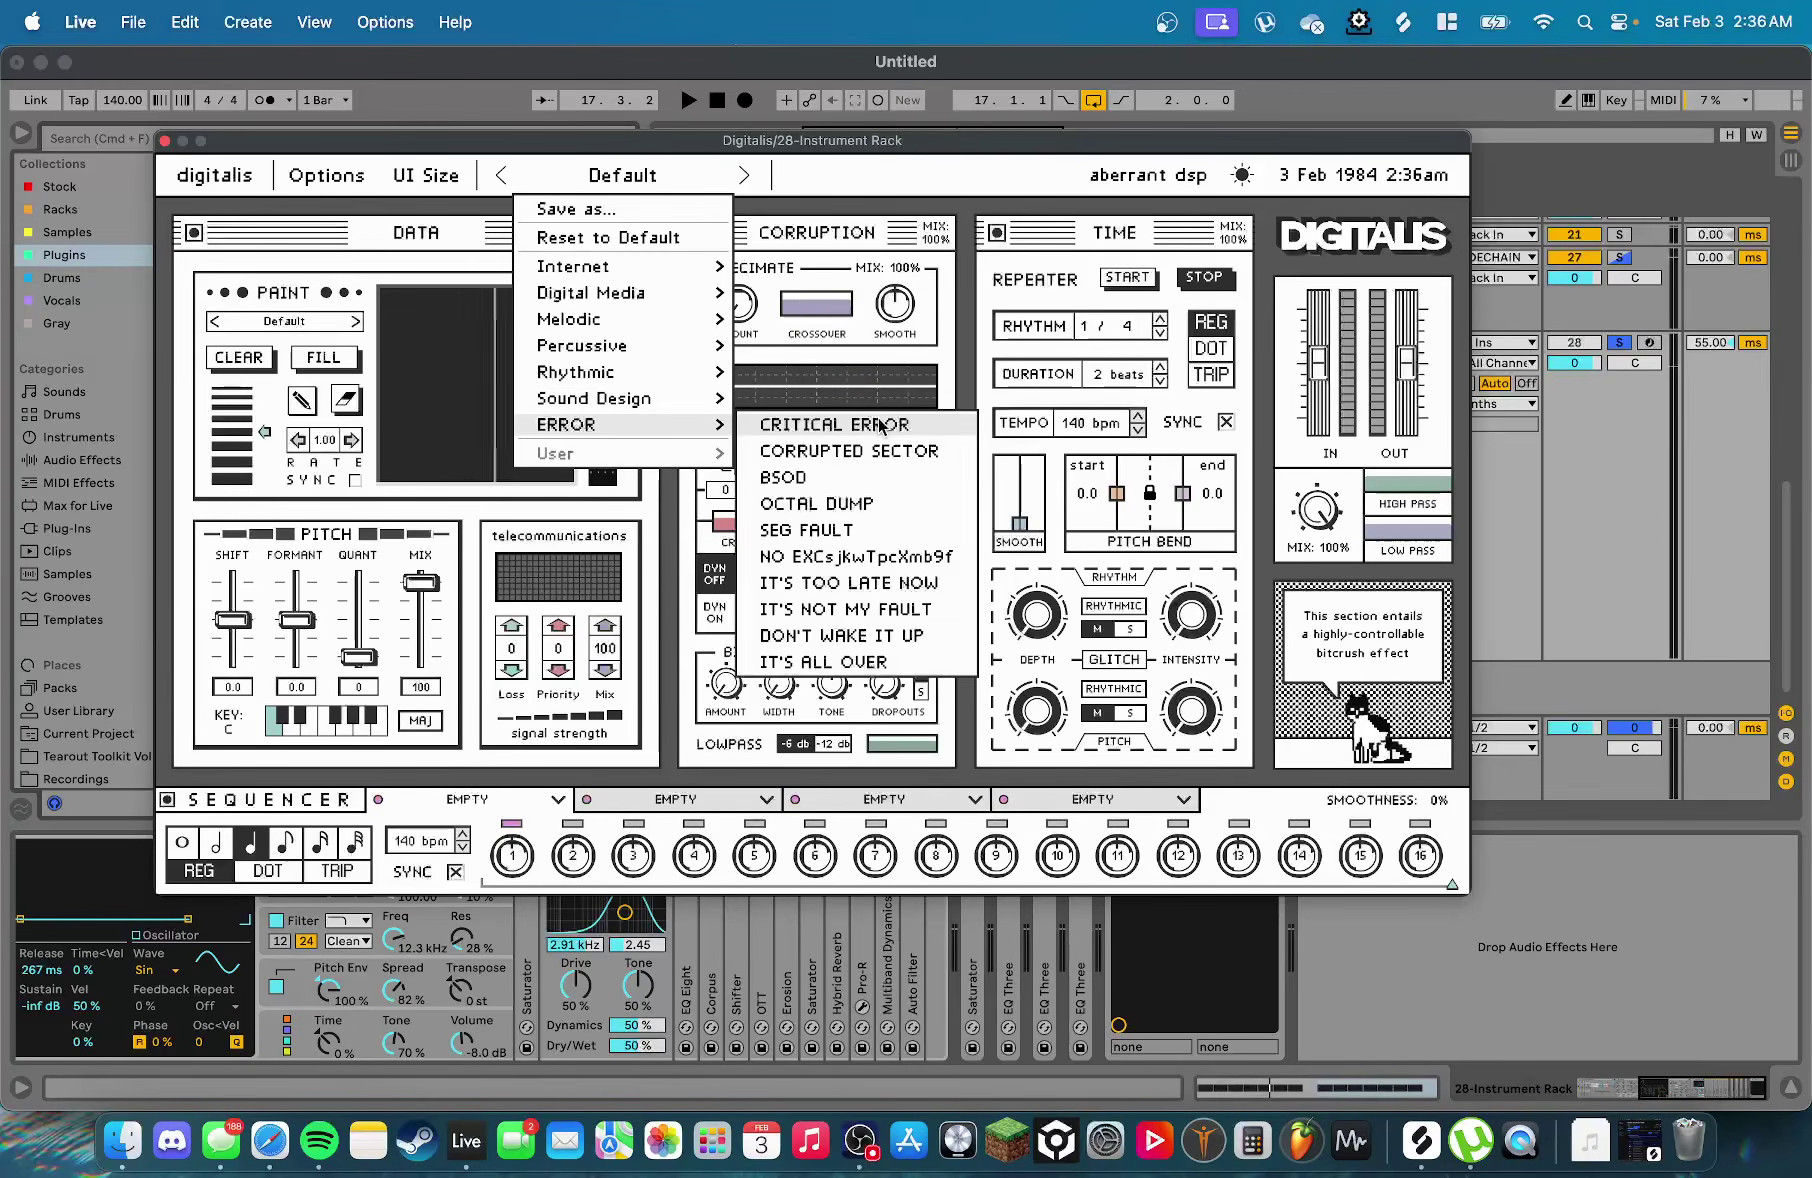
{"action": "left_click", "coordinate": [834, 424]}
Audition the following ERROR presets in Digitalis, including BSOD and NO EXCsjkwTpcXmb9f, and delete the plugin
{"action": "left_click", "coordinate": [743, 176]}
{"action": "left_click", "coordinate": [743, 176]}
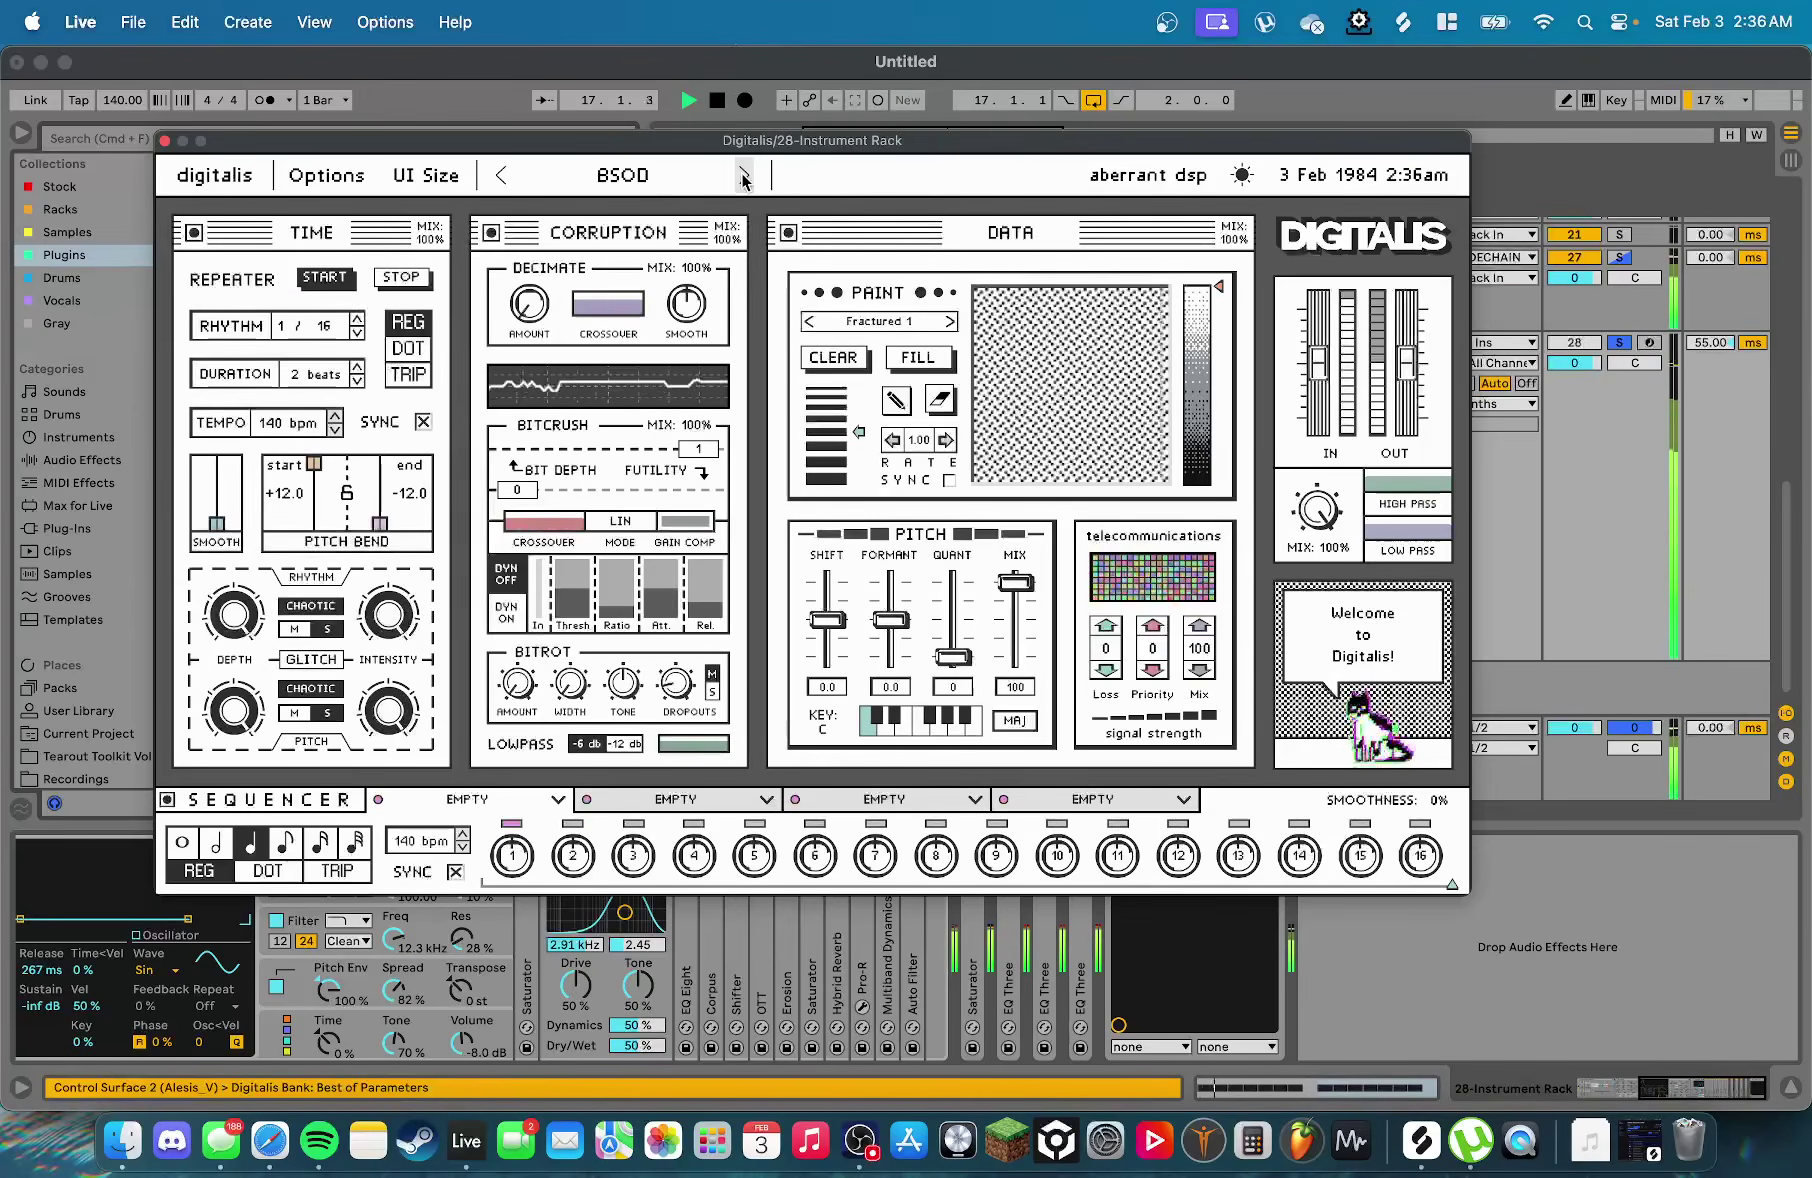
{"action": "left_click", "coordinate": [743, 176]}
{"action": "left_click", "coordinate": [743, 176]}
{"action": "left_click", "coordinate": [743, 176]}
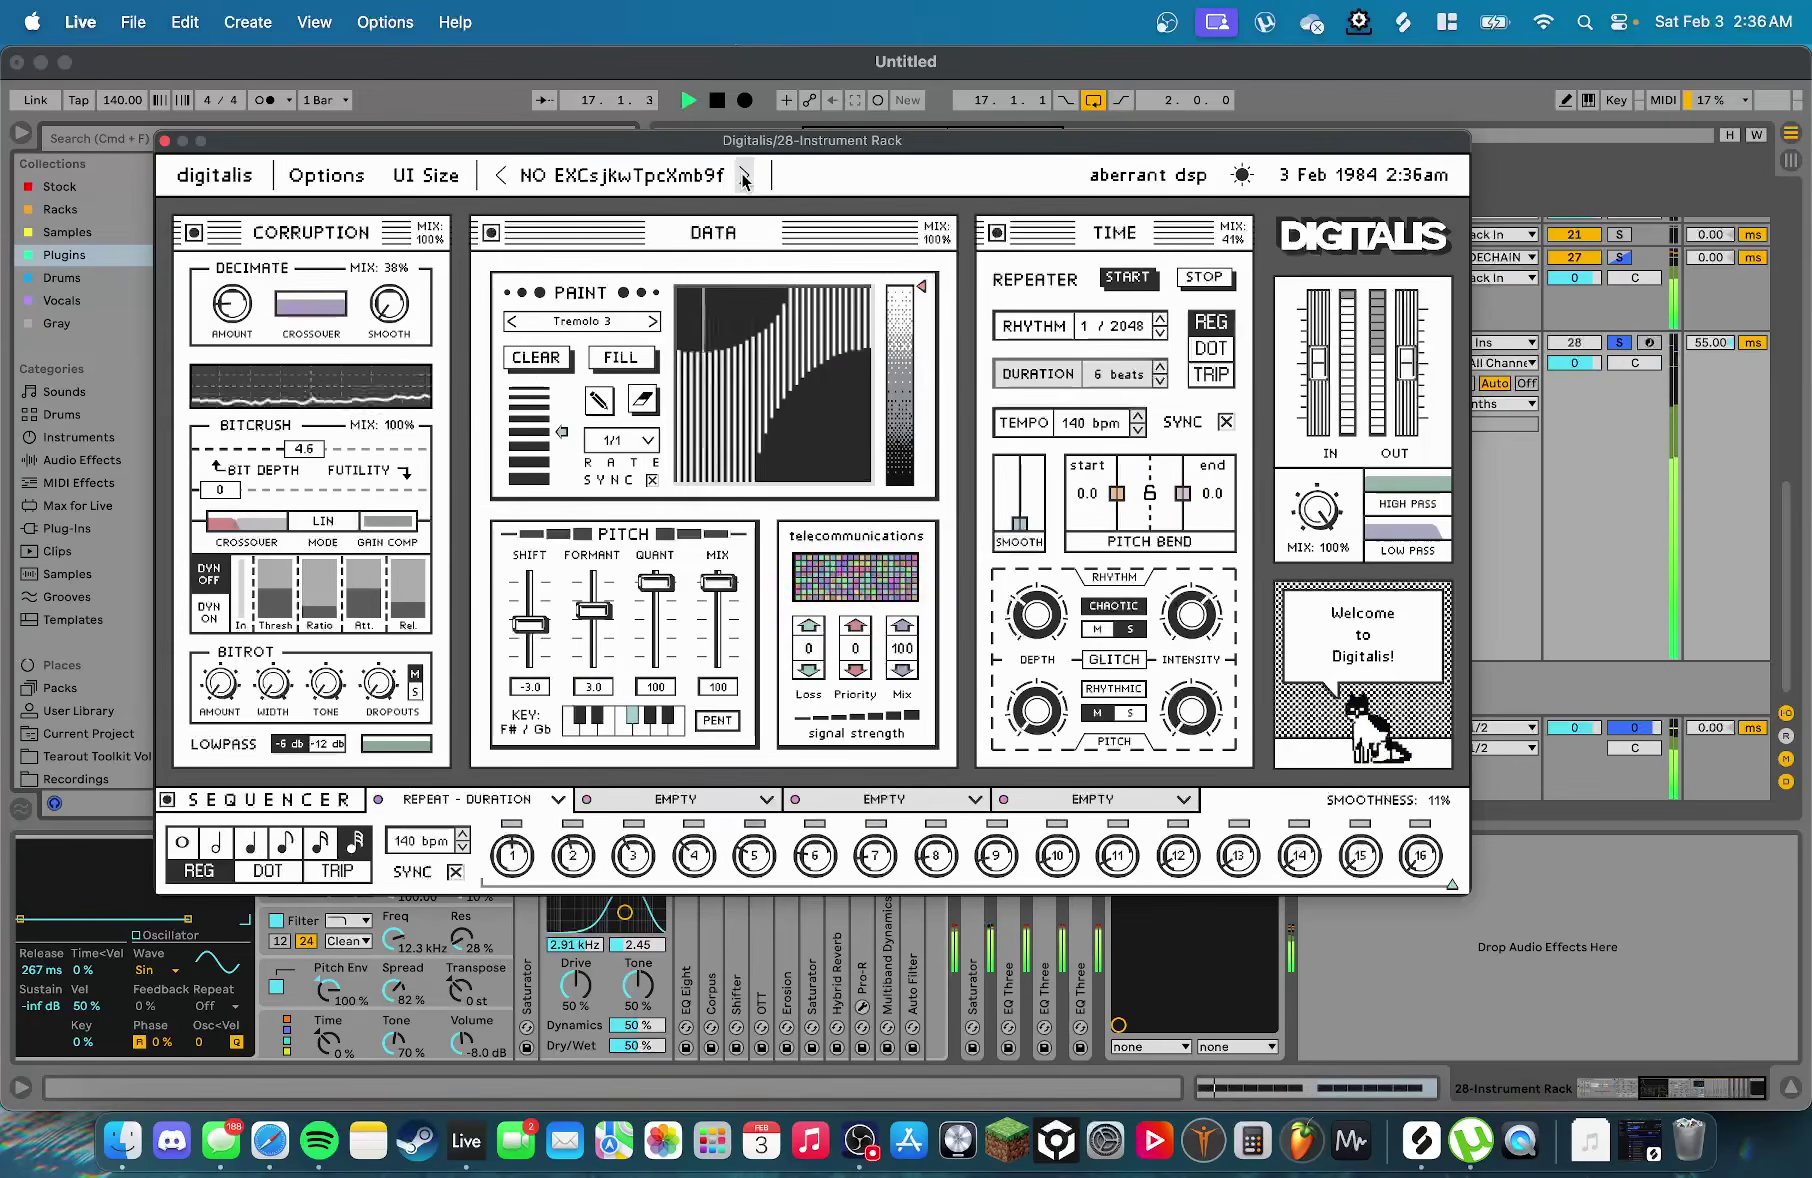
{"action": "left_click", "coordinate": [743, 176]}
{"action": "left_click", "coordinate": [165, 141]}
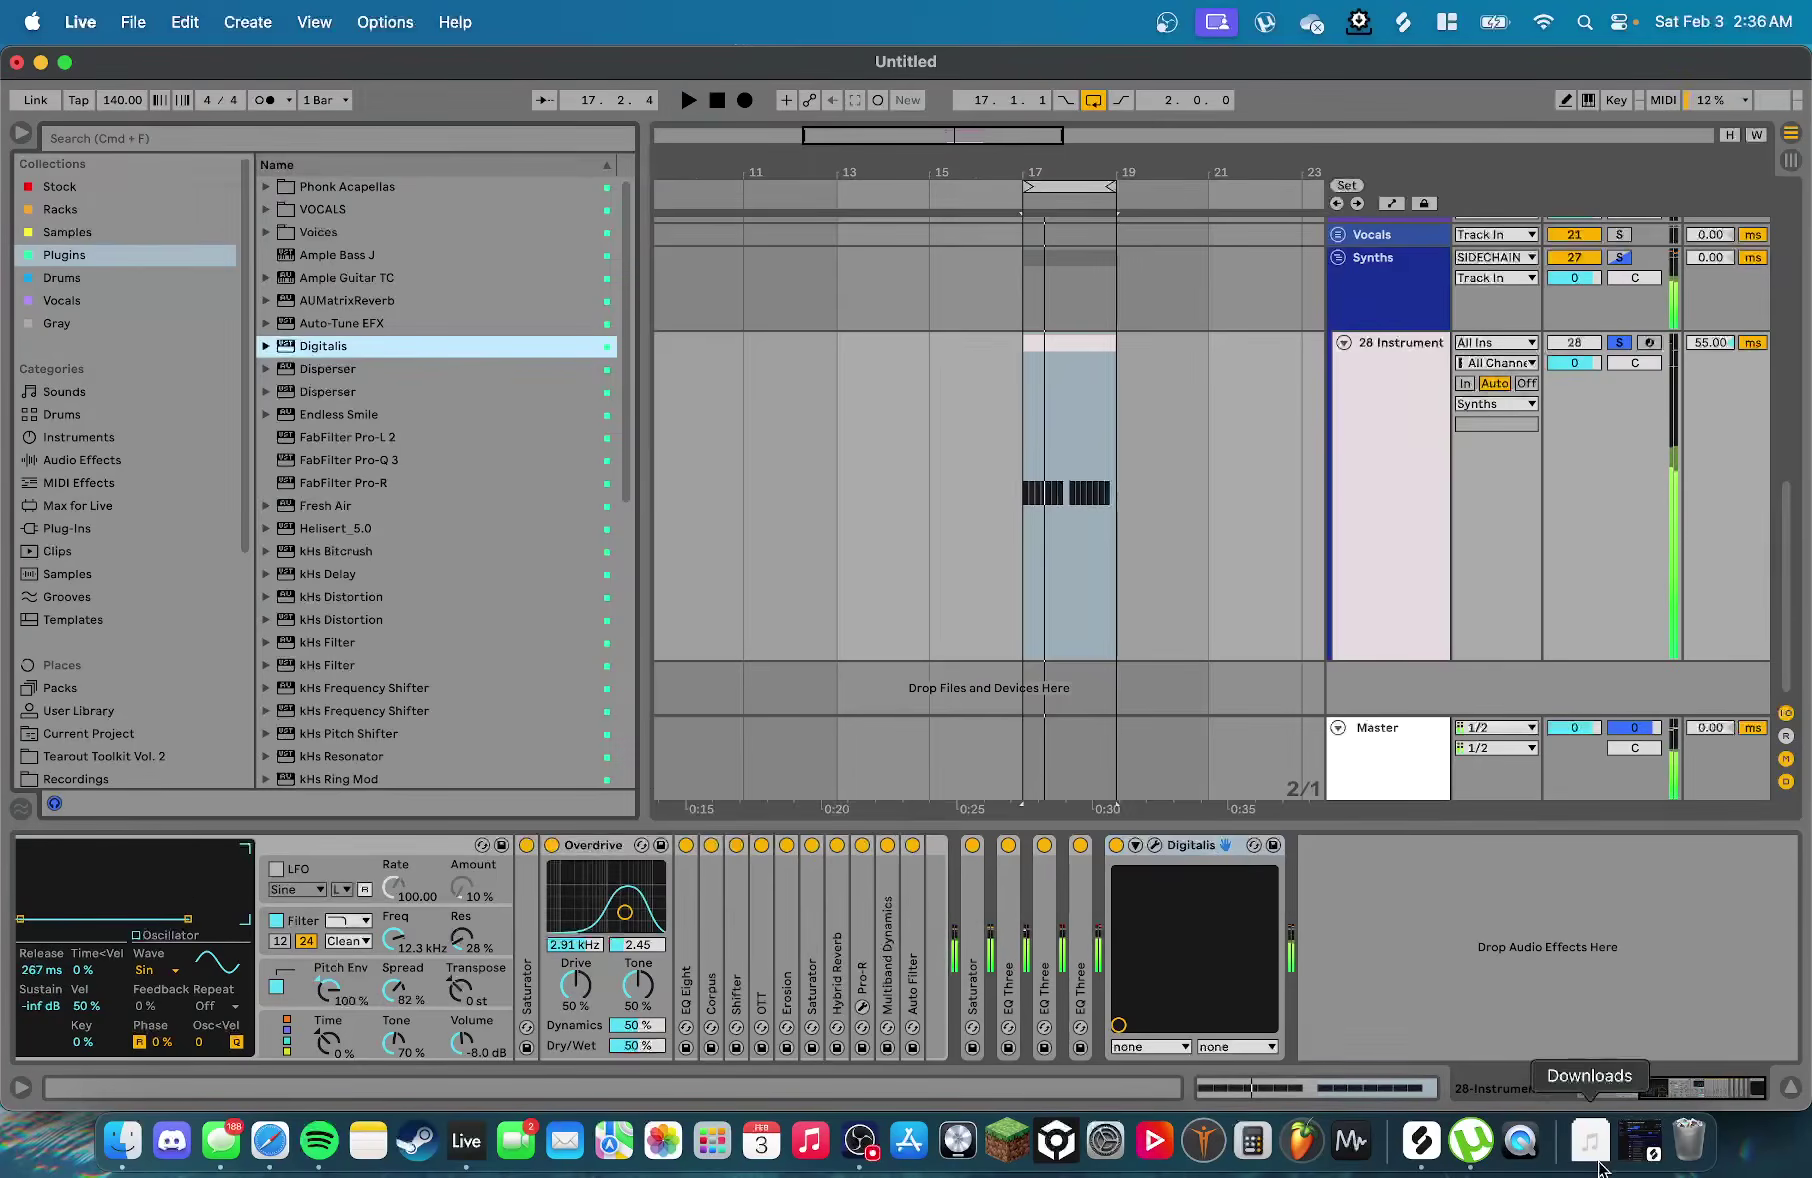
{"action": "left_click", "coordinate": [1207, 851]}
{"action": "key", "text": "Delete"}
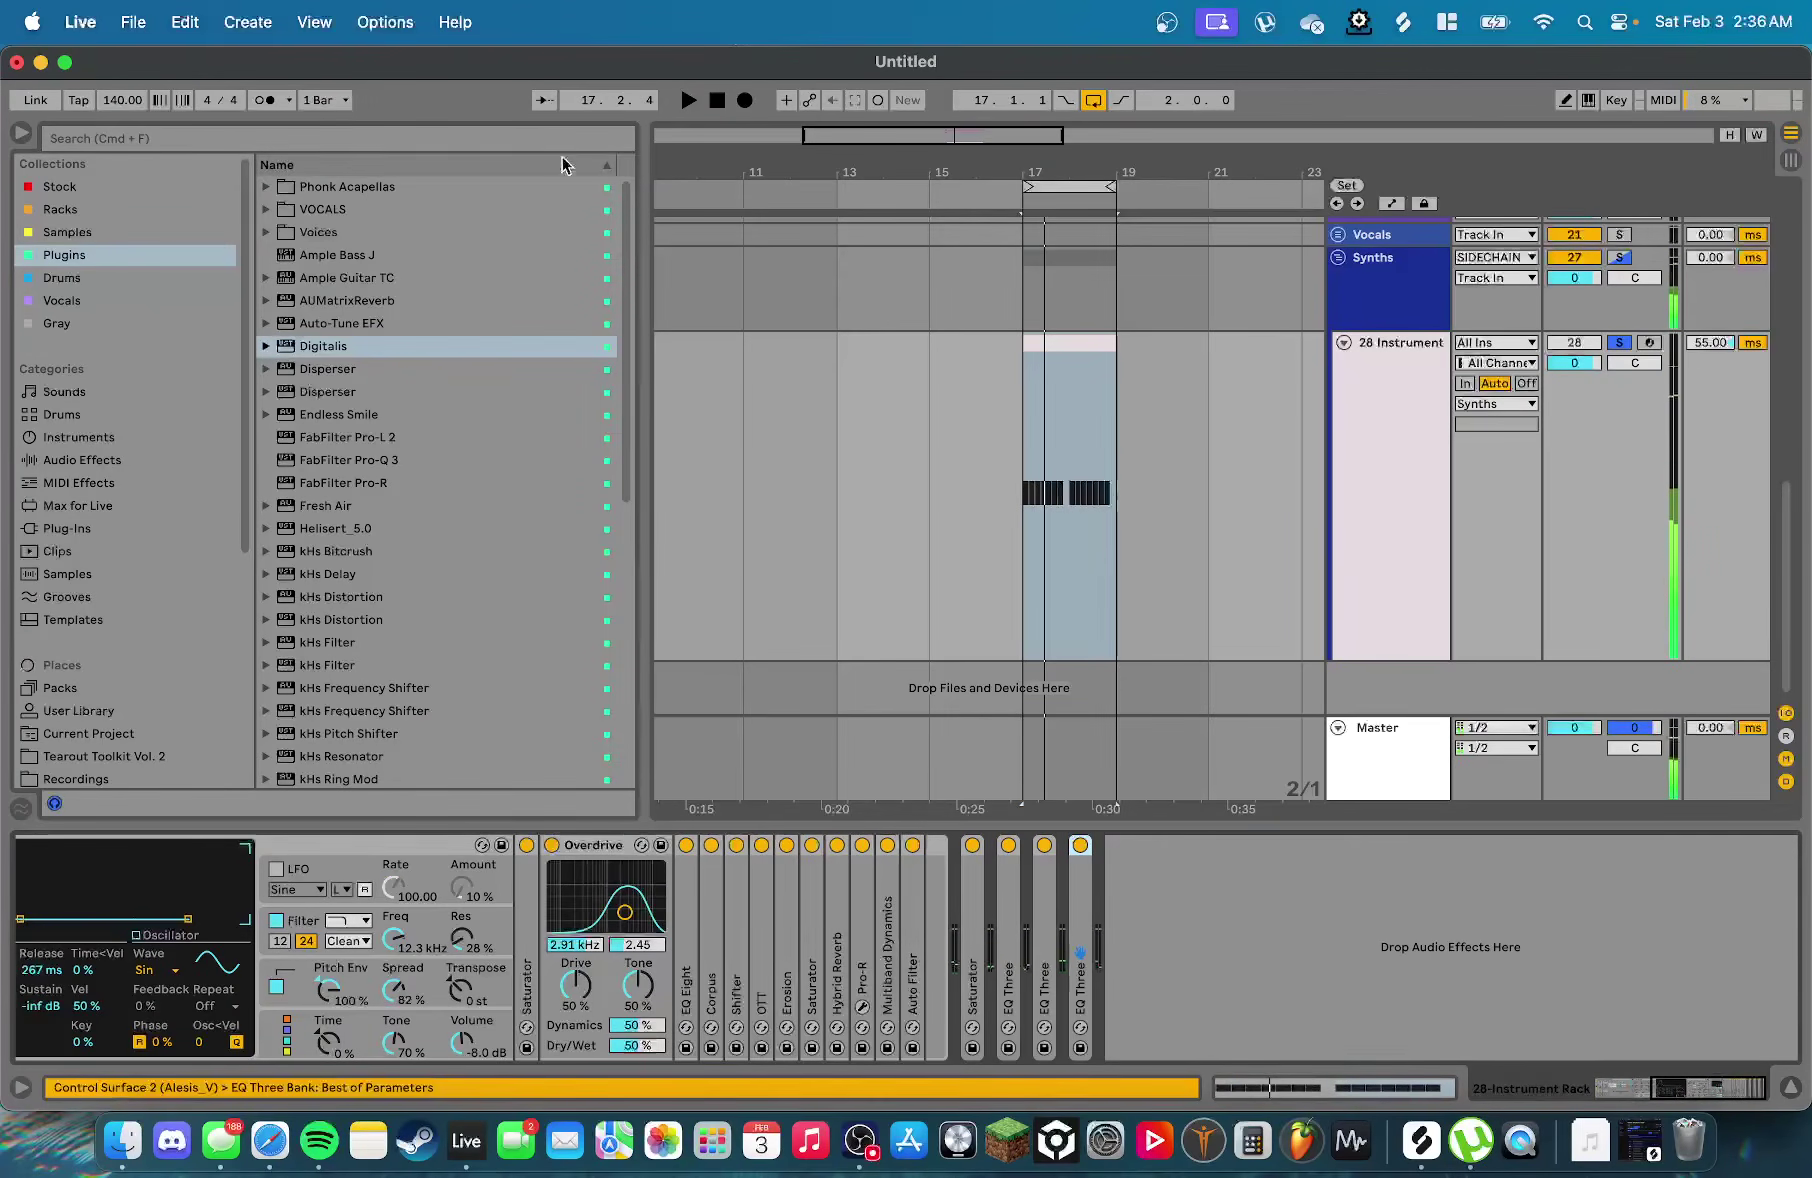
Insert FabFilter Pro-Q 3 at the end of the chain and play the clip to view its spectrum
{"action": "scroll", "coordinate": [394, 450], "scroll_direction": "down", "scroll_amount": 5}
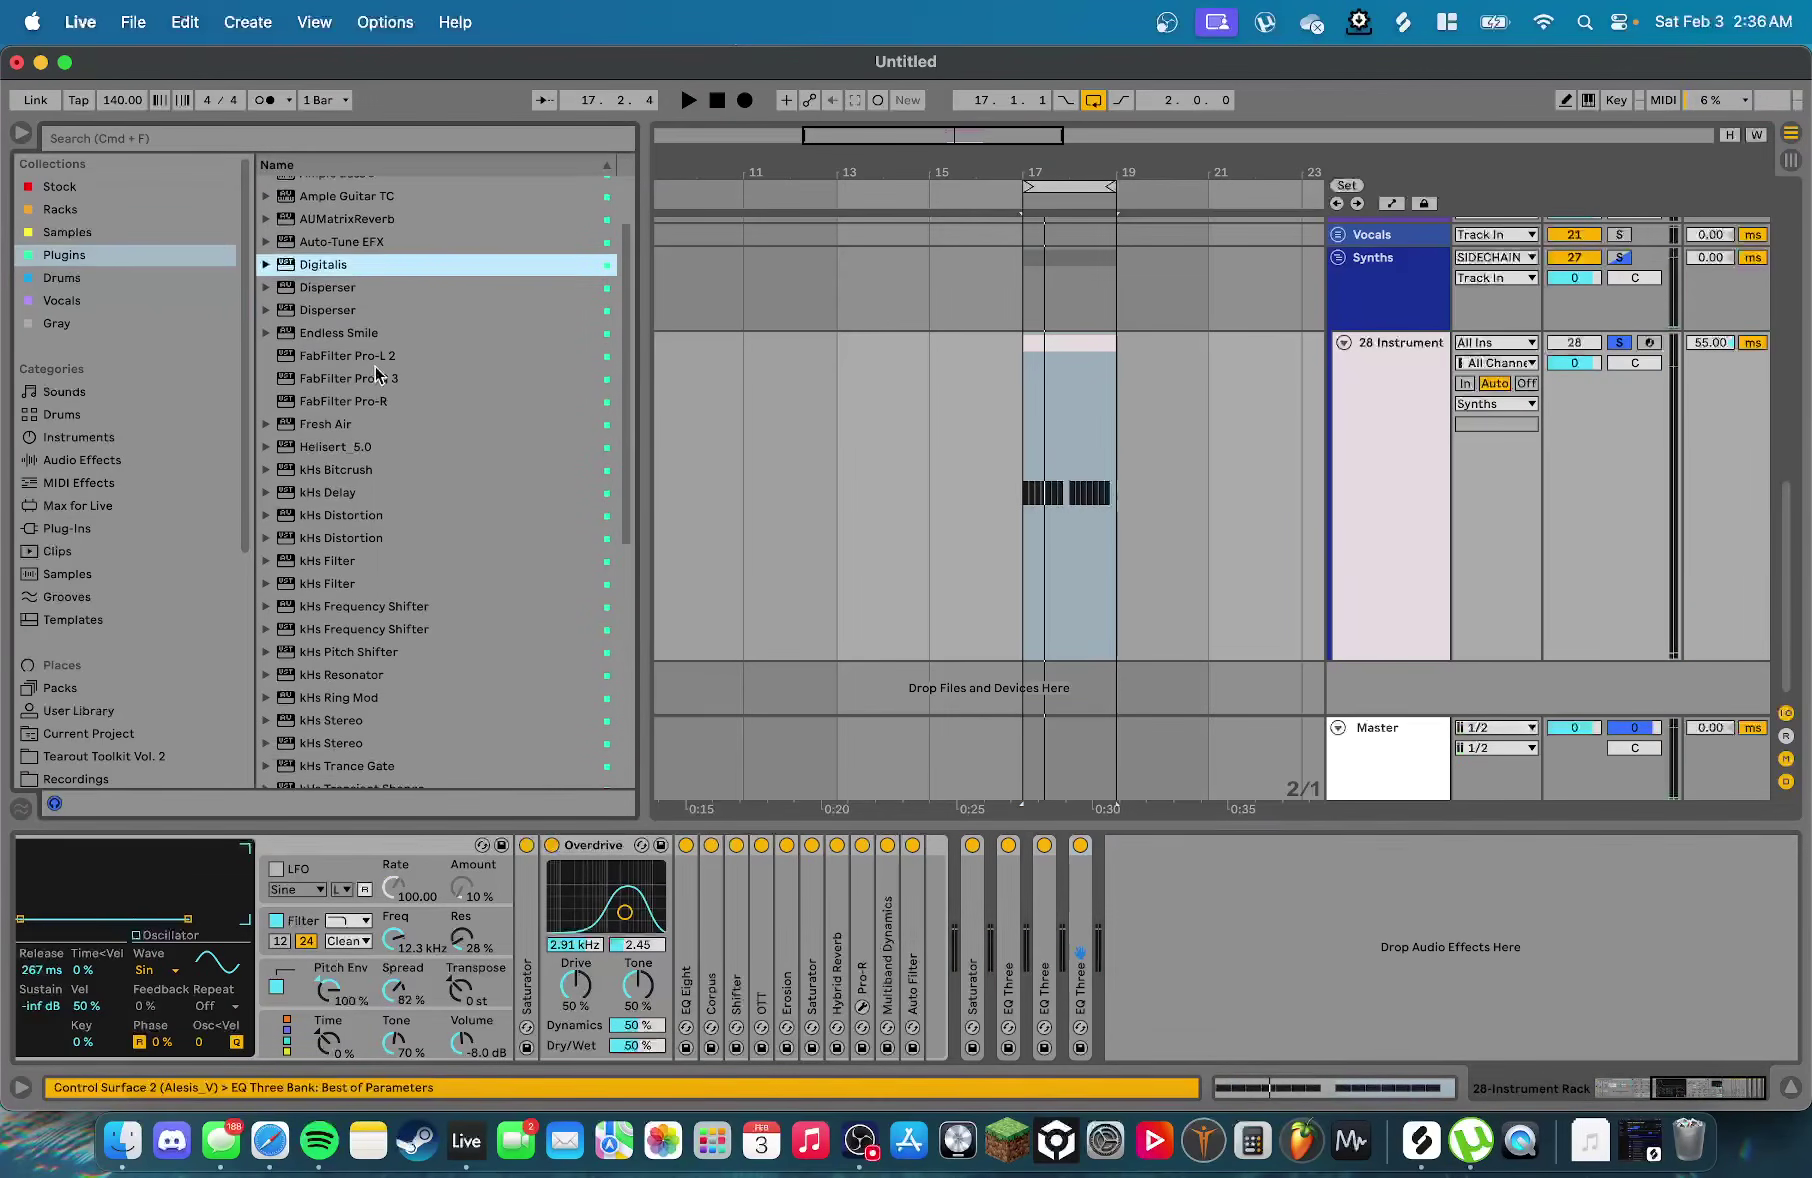
{"action": "left_click_drag", "start_coordinate": [383, 341], "coordinate": [1197, 842]}
{"action": "left_click", "coordinate": [1158, 847]}
{"action": "key", "text": "space"}
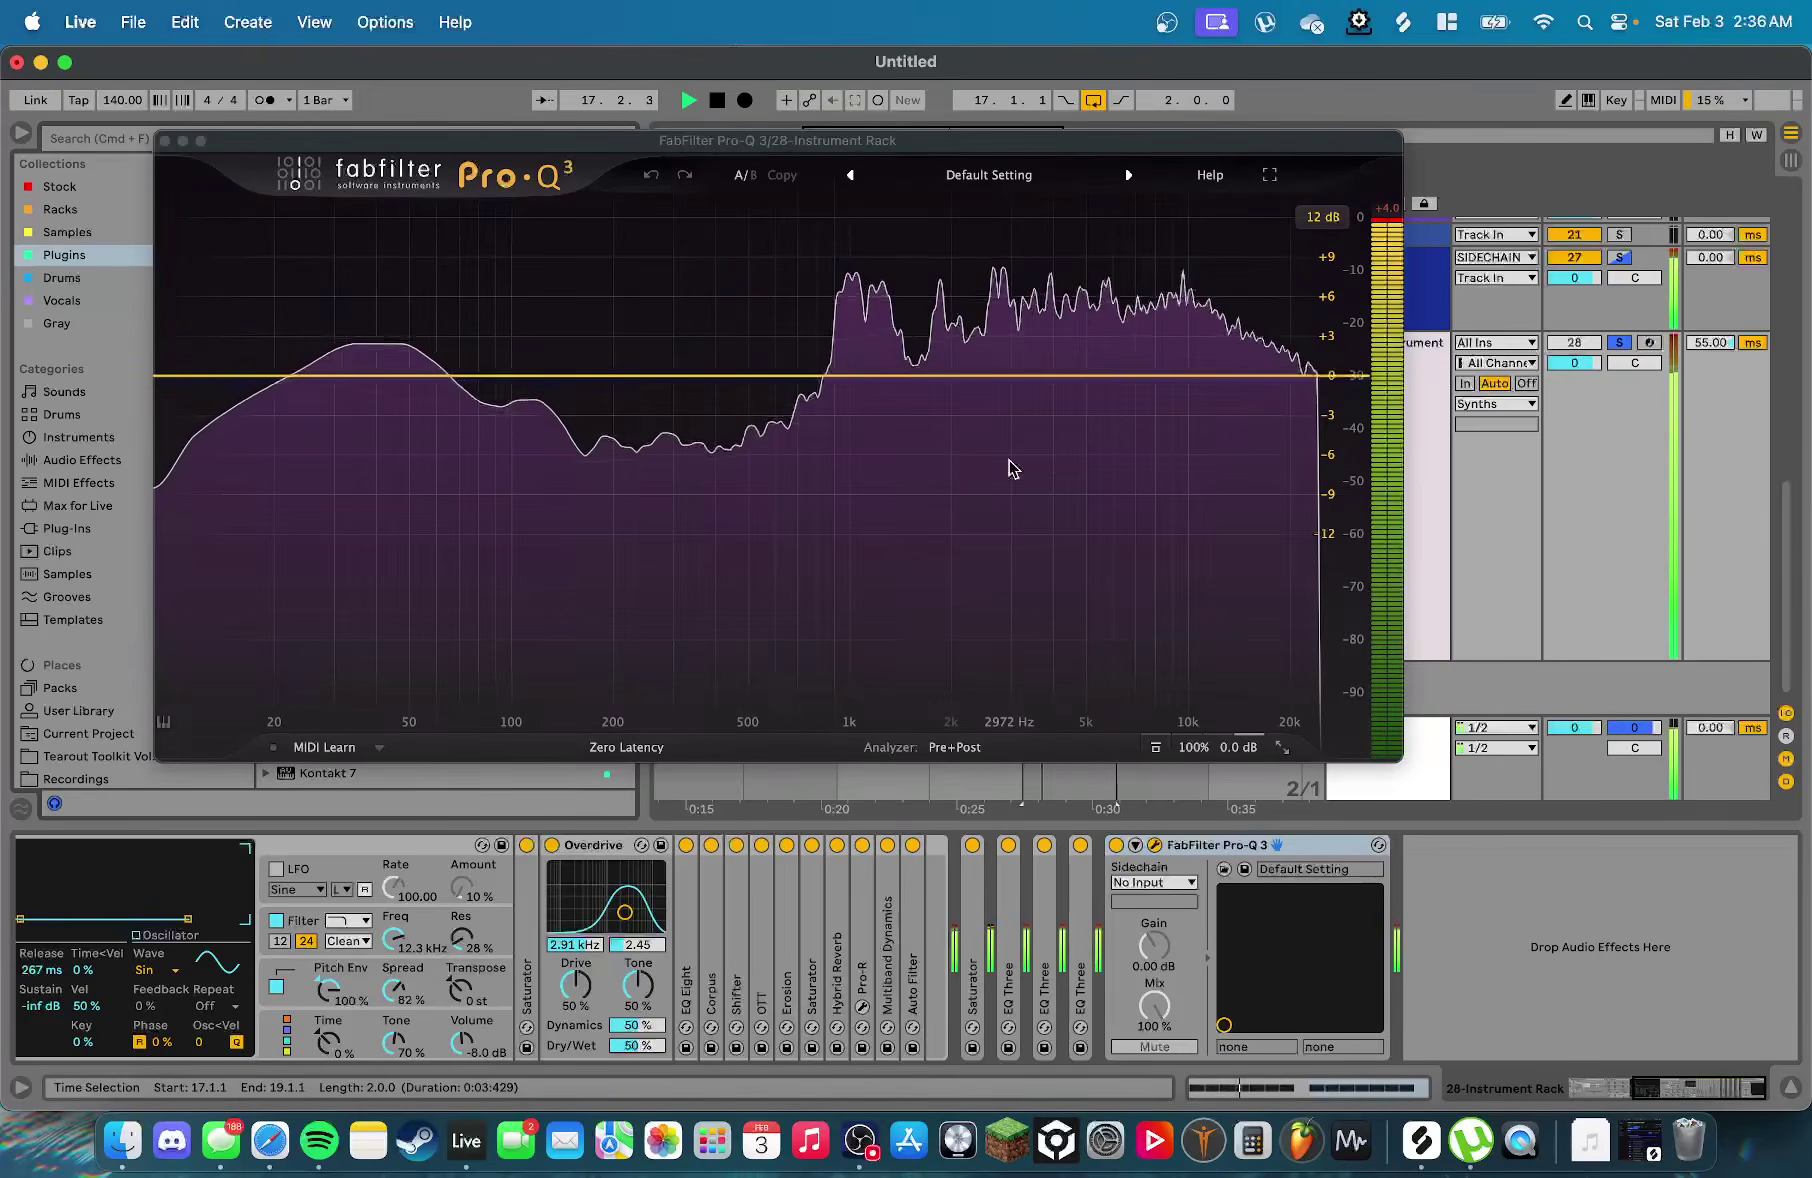
{"action": "mouse_move", "coordinate": [1003, 417]}
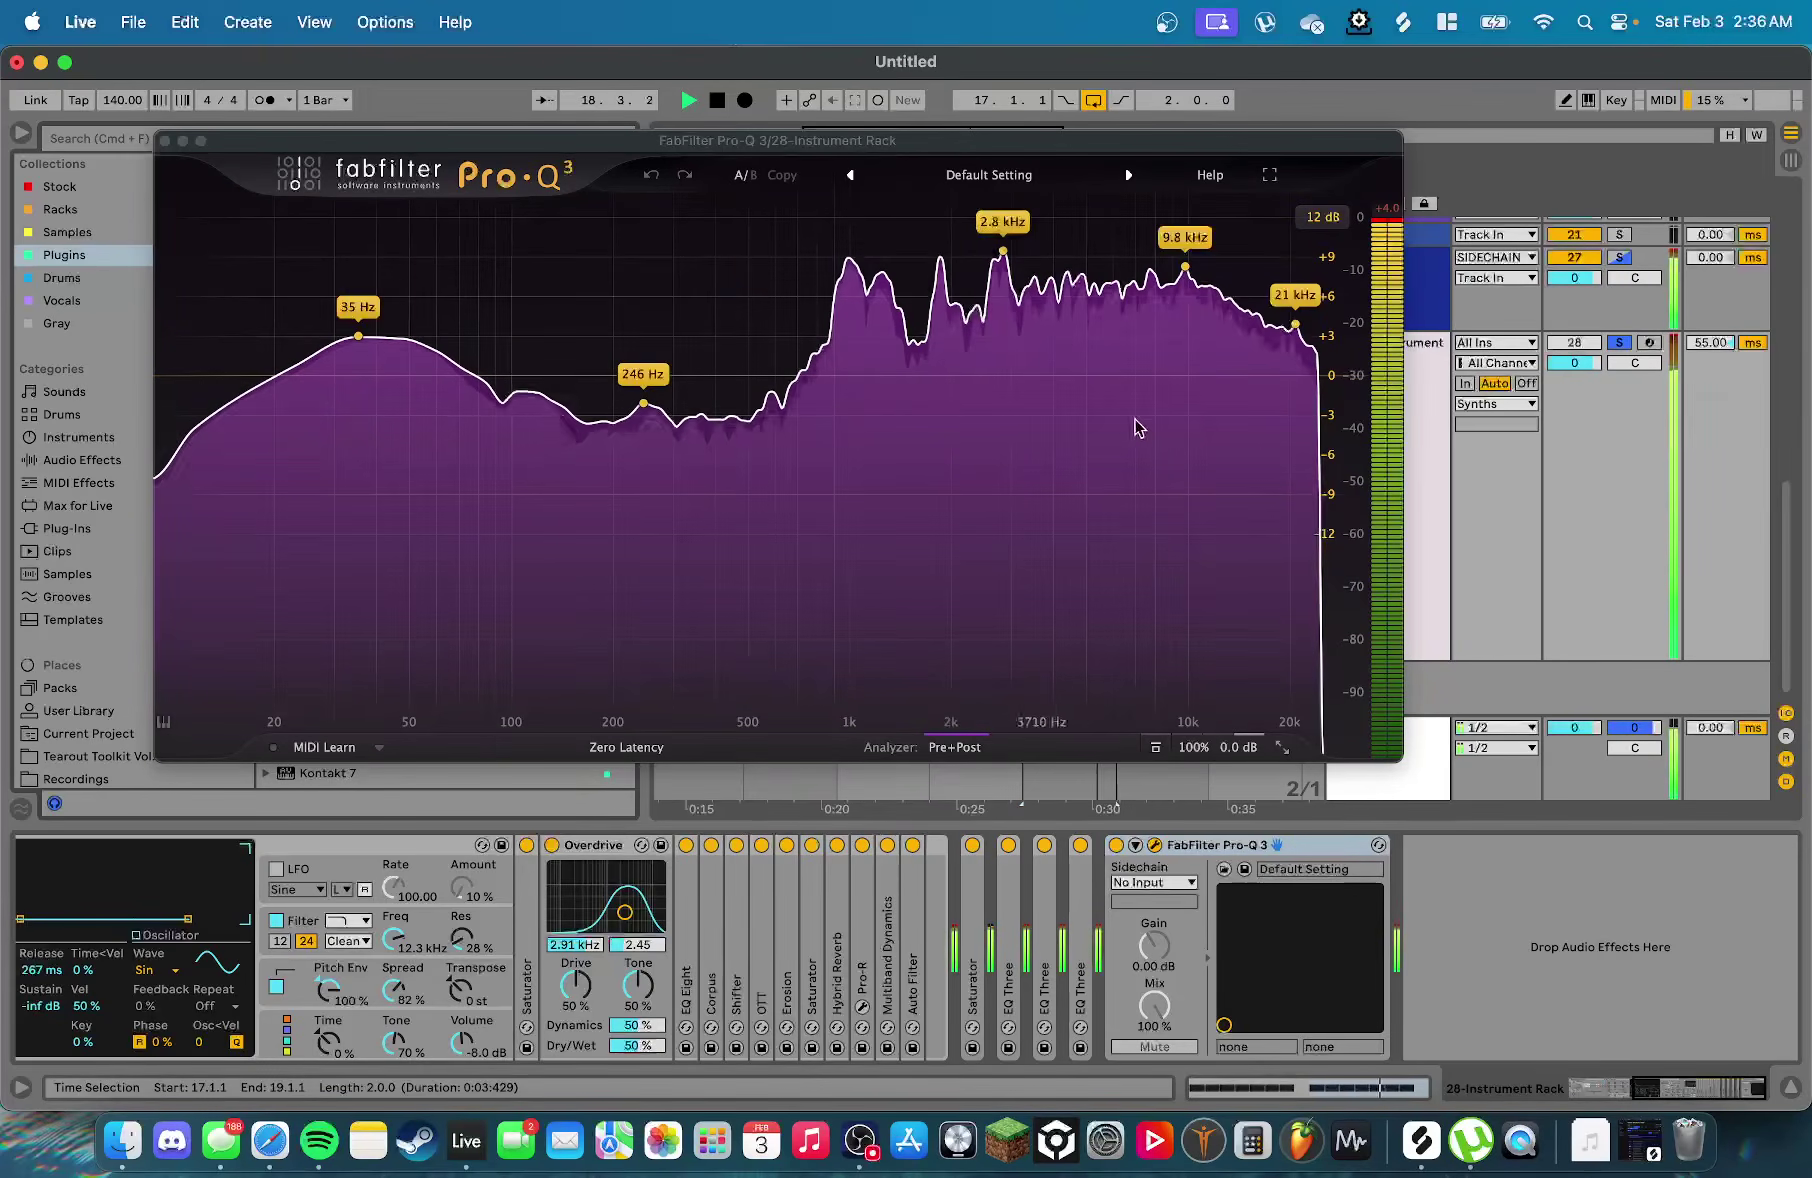
Add EQ bands near 3 kHz and 8.6 kHz, giving the 8.6 kHz band a dynamic cut of about 9 dB with Q 11.96
{"action": "left_click", "coordinate": [1011, 380]}
{"action": "left_click", "coordinate": [1166, 376]}
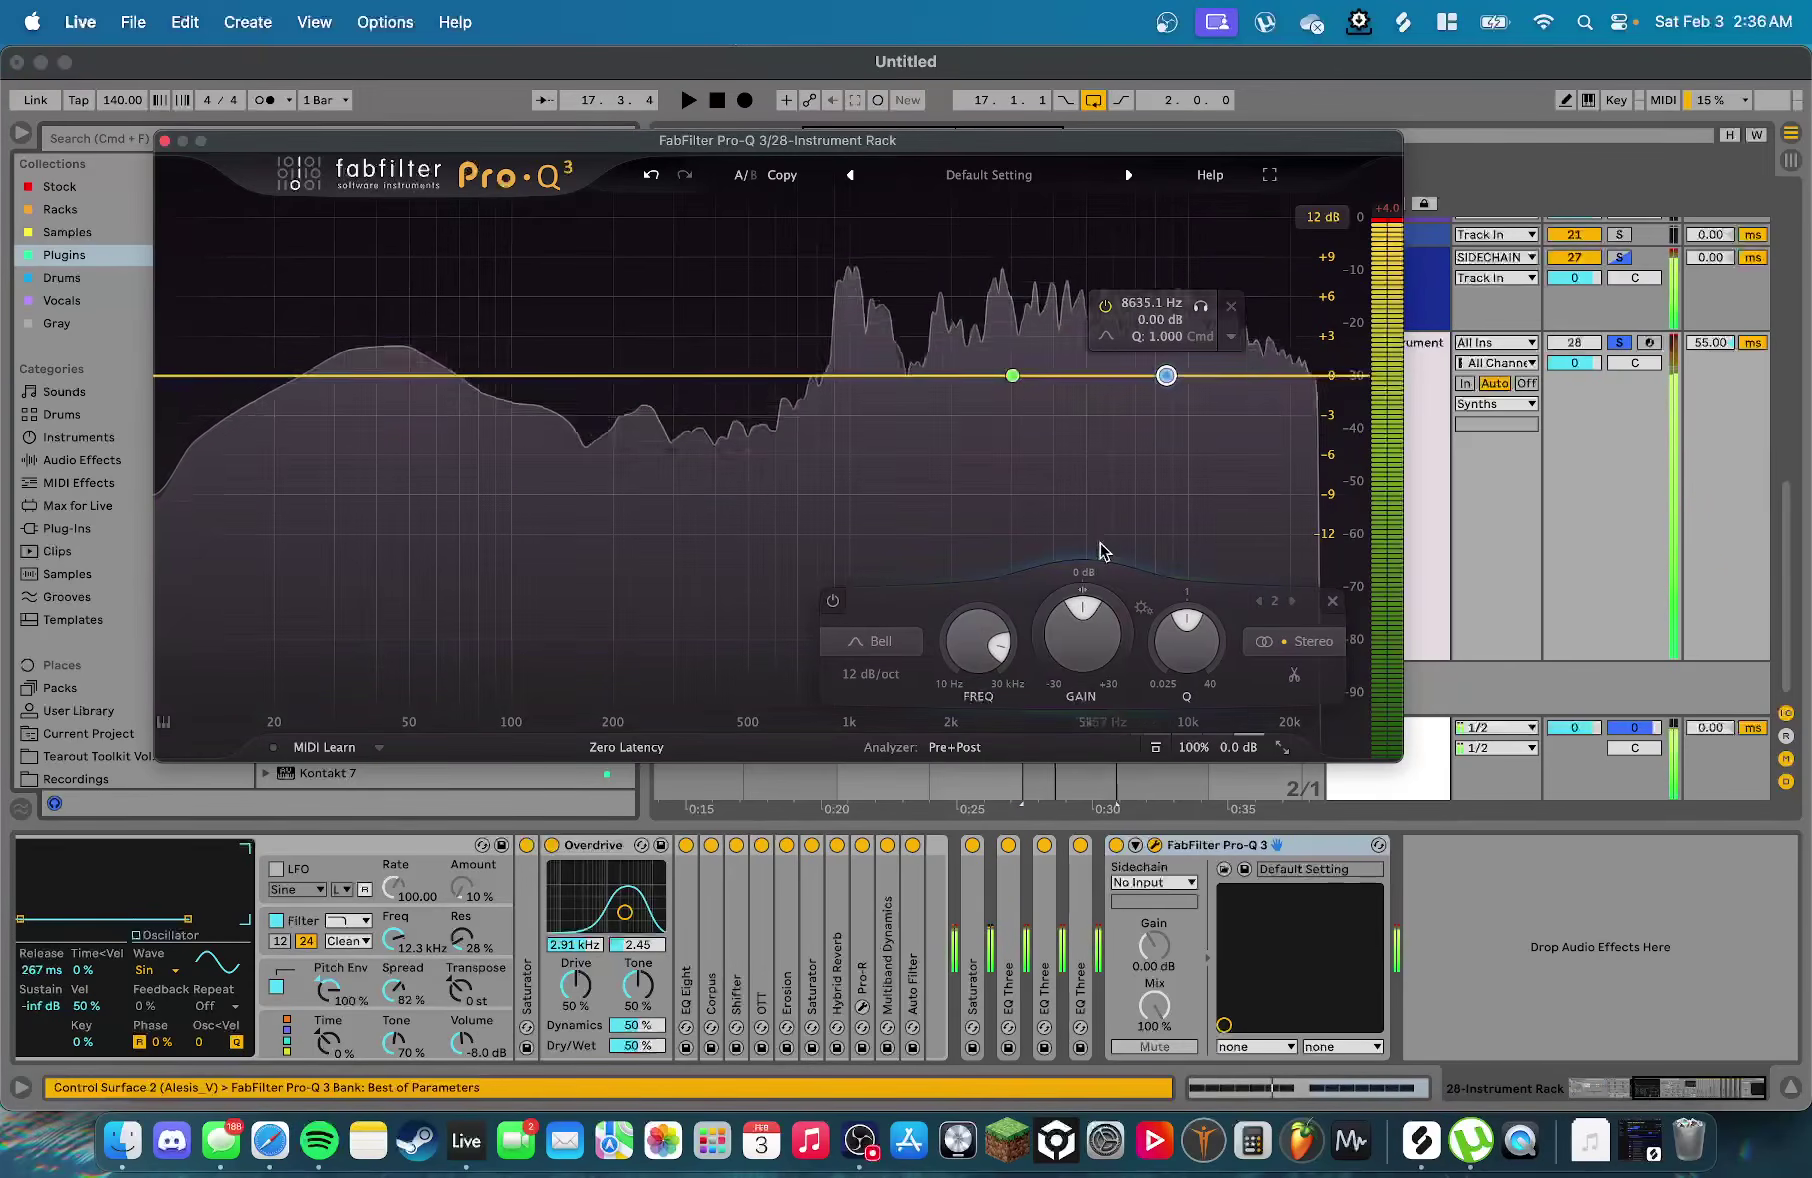
{"action": "left_click_drag", "start_coordinate": [1075, 600], "coordinate": [1043, 748]}
{"action": "left_click_drag", "start_coordinate": [1186, 640], "coordinate": [1186, 585]}
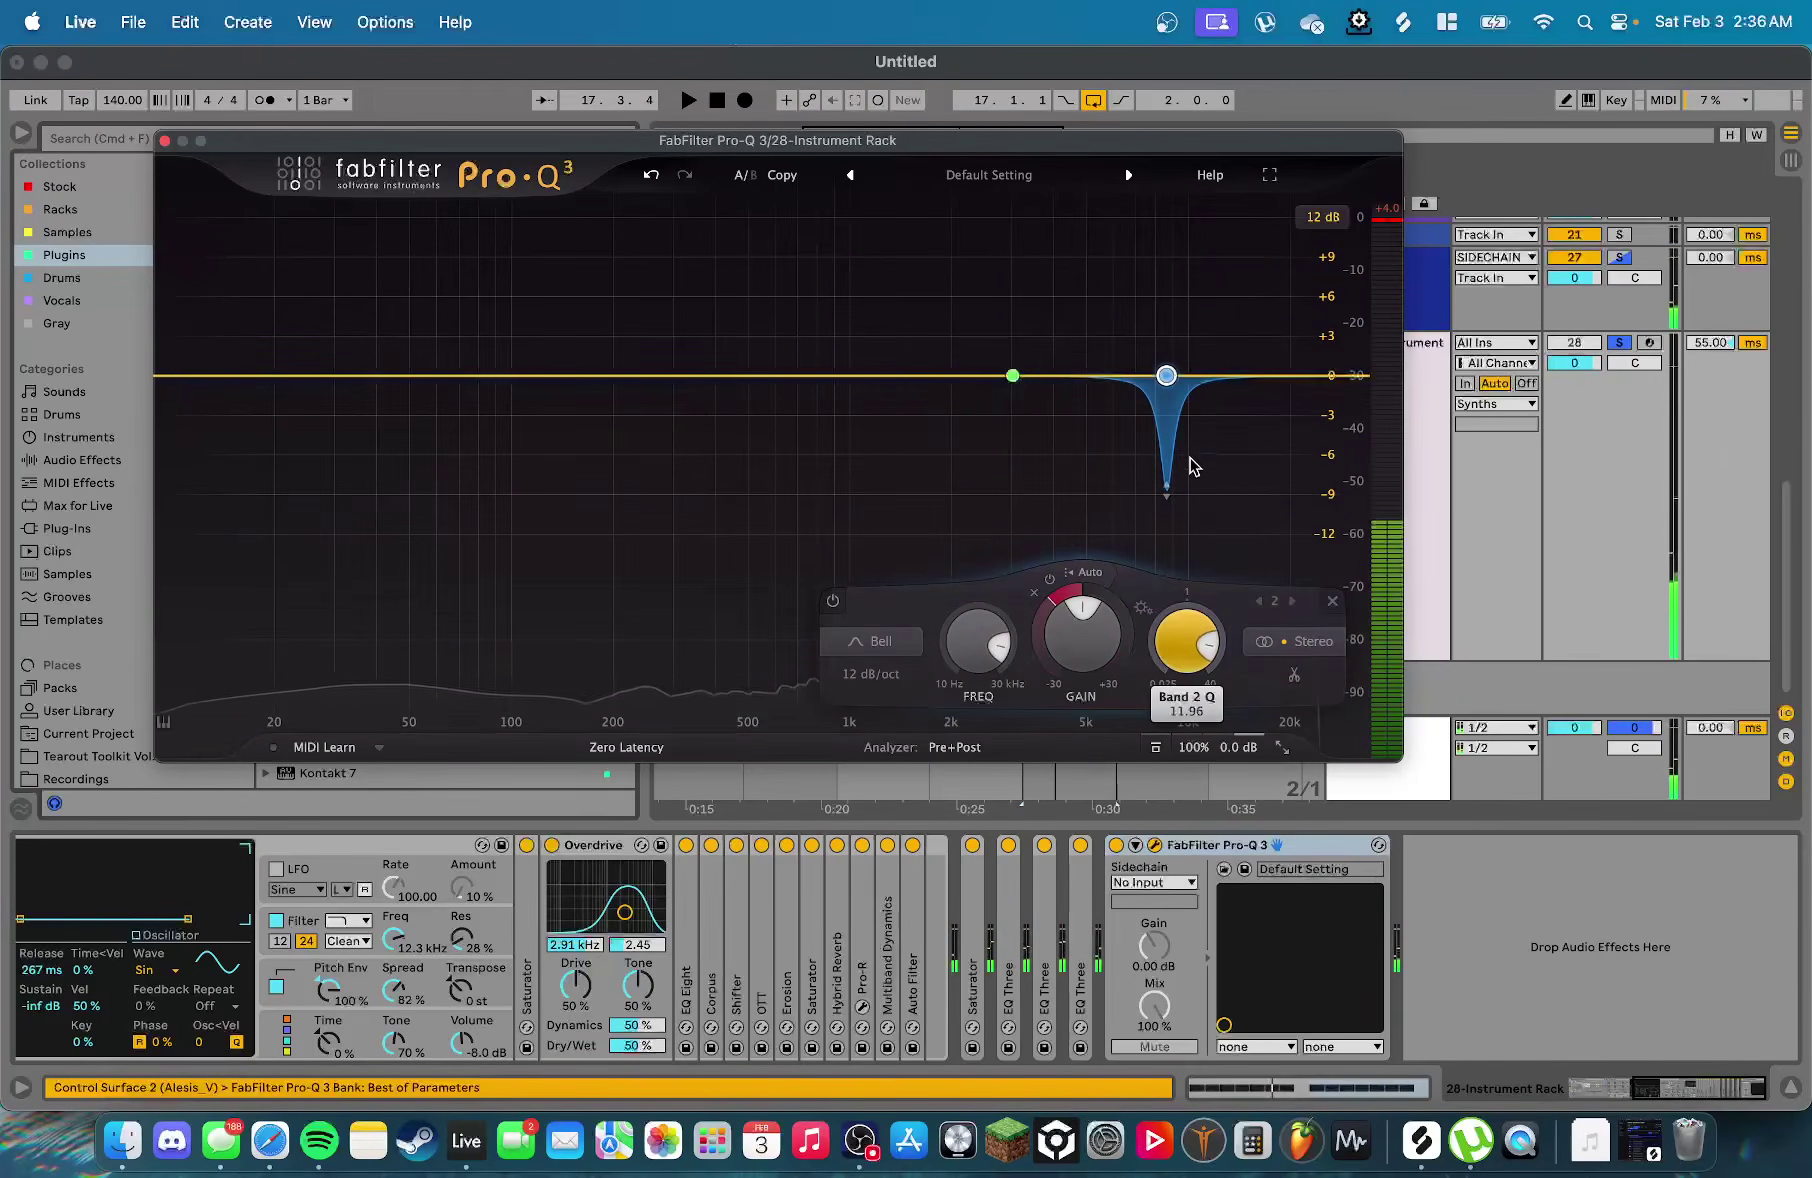
Give the band near 3 kHz a dynamic cut of about 6 dB with Q 2.229 and audition the result
{"action": "left_click", "coordinate": [1012, 376]}
{"action": "left_click_drag", "start_coordinate": [1062, 621], "coordinate": [963, 713]}
{"action": "left_click_drag", "start_coordinate": [1117, 634], "coordinate": [1116, 556]}
{"action": "key", "text": "space"}
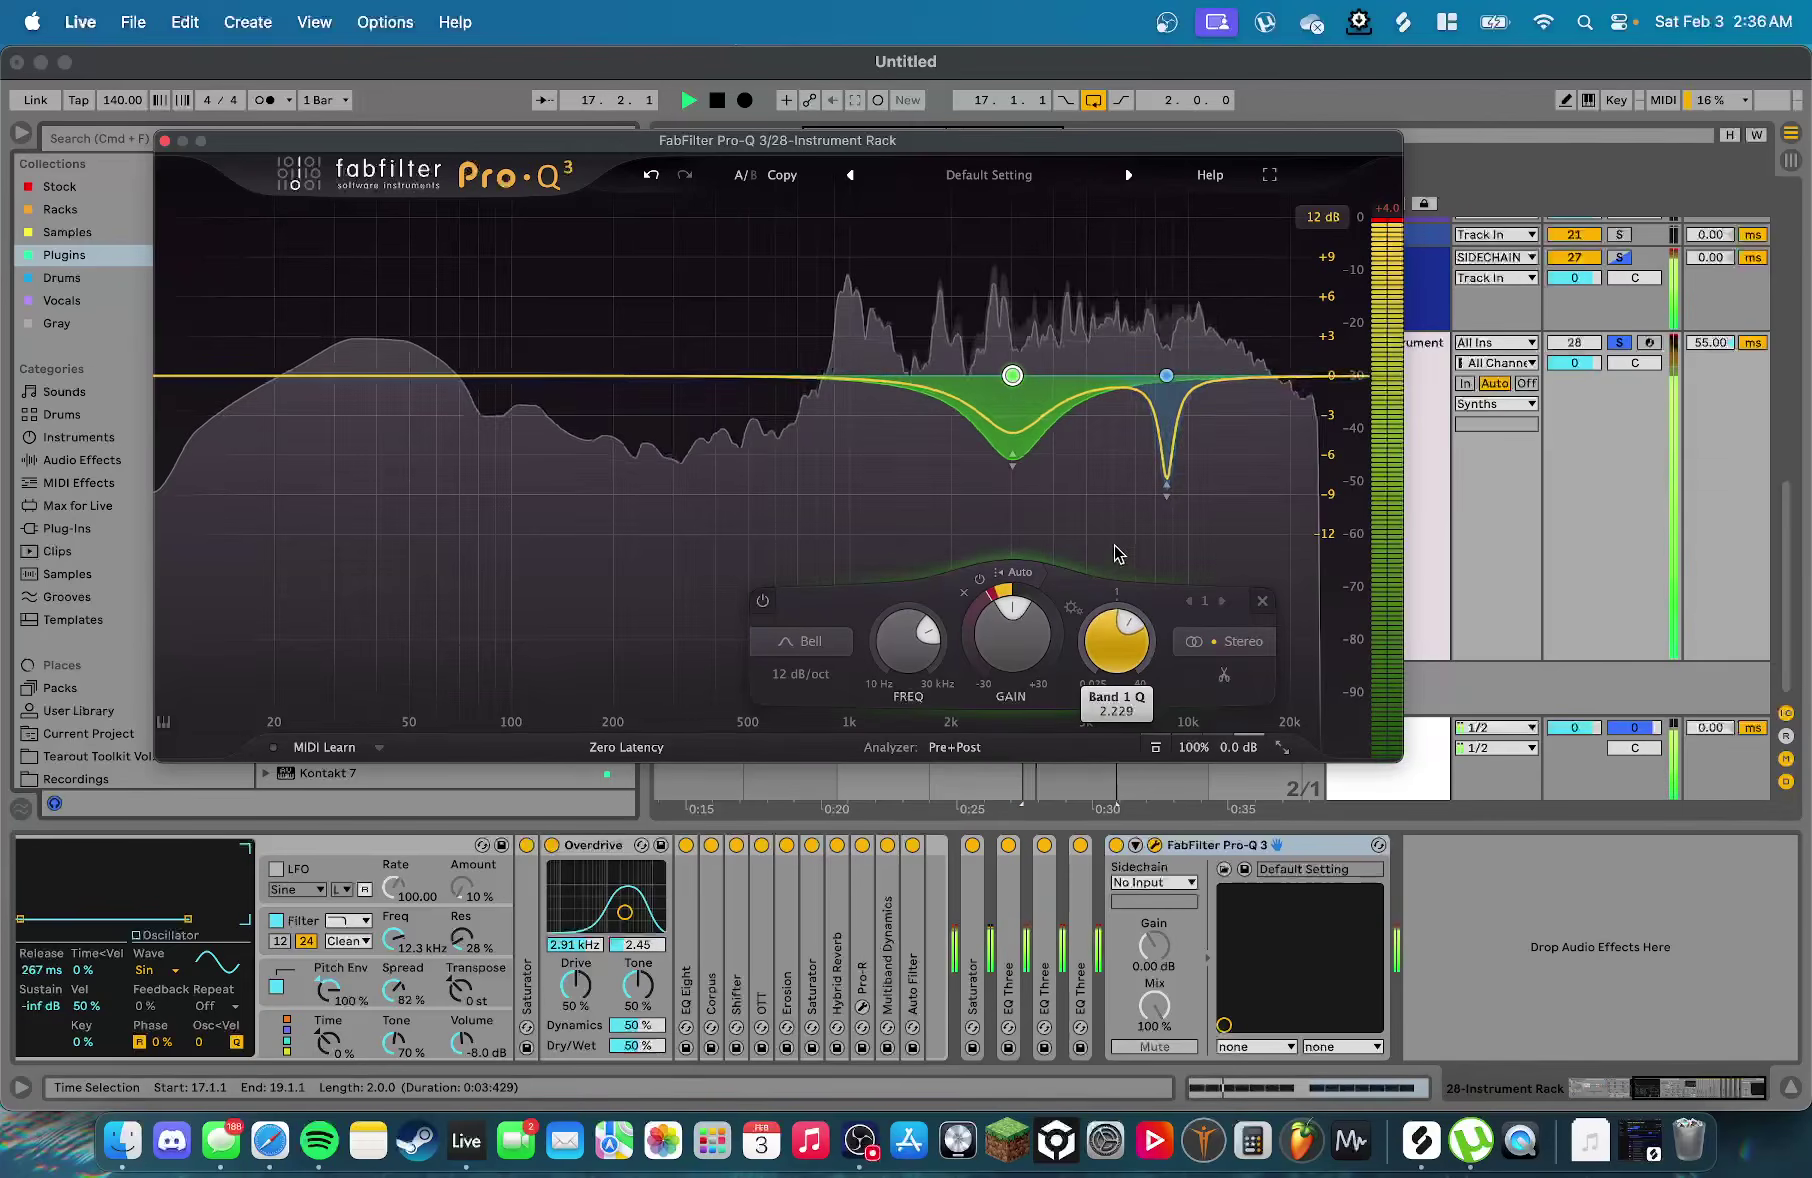
{"action": "key", "text": "super+alt+p"}
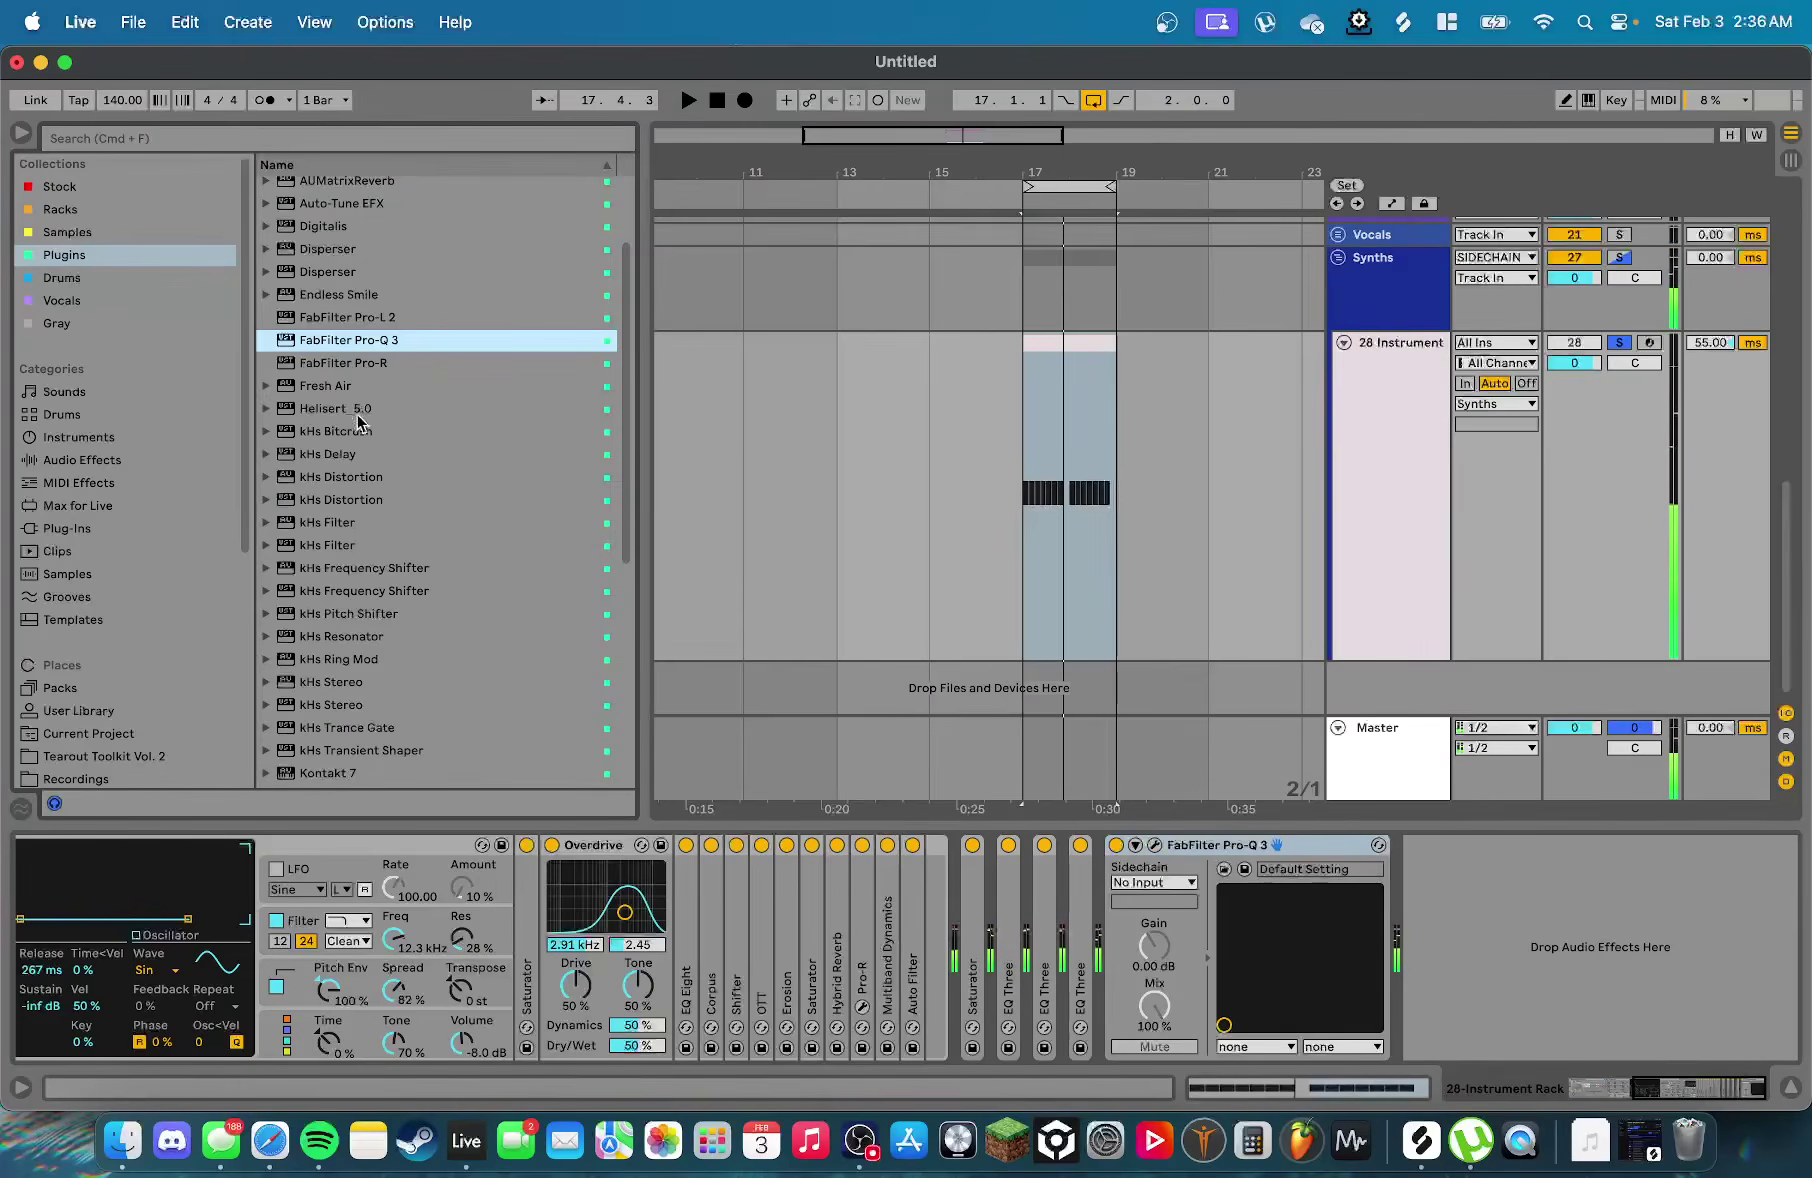
Try PITCHMAP VST from the Plugins collection at the end of the chain and undo its insertion
{"action": "scroll", "coordinate": [384, 418], "scroll_direction": "down", "scroll_amount": 2}
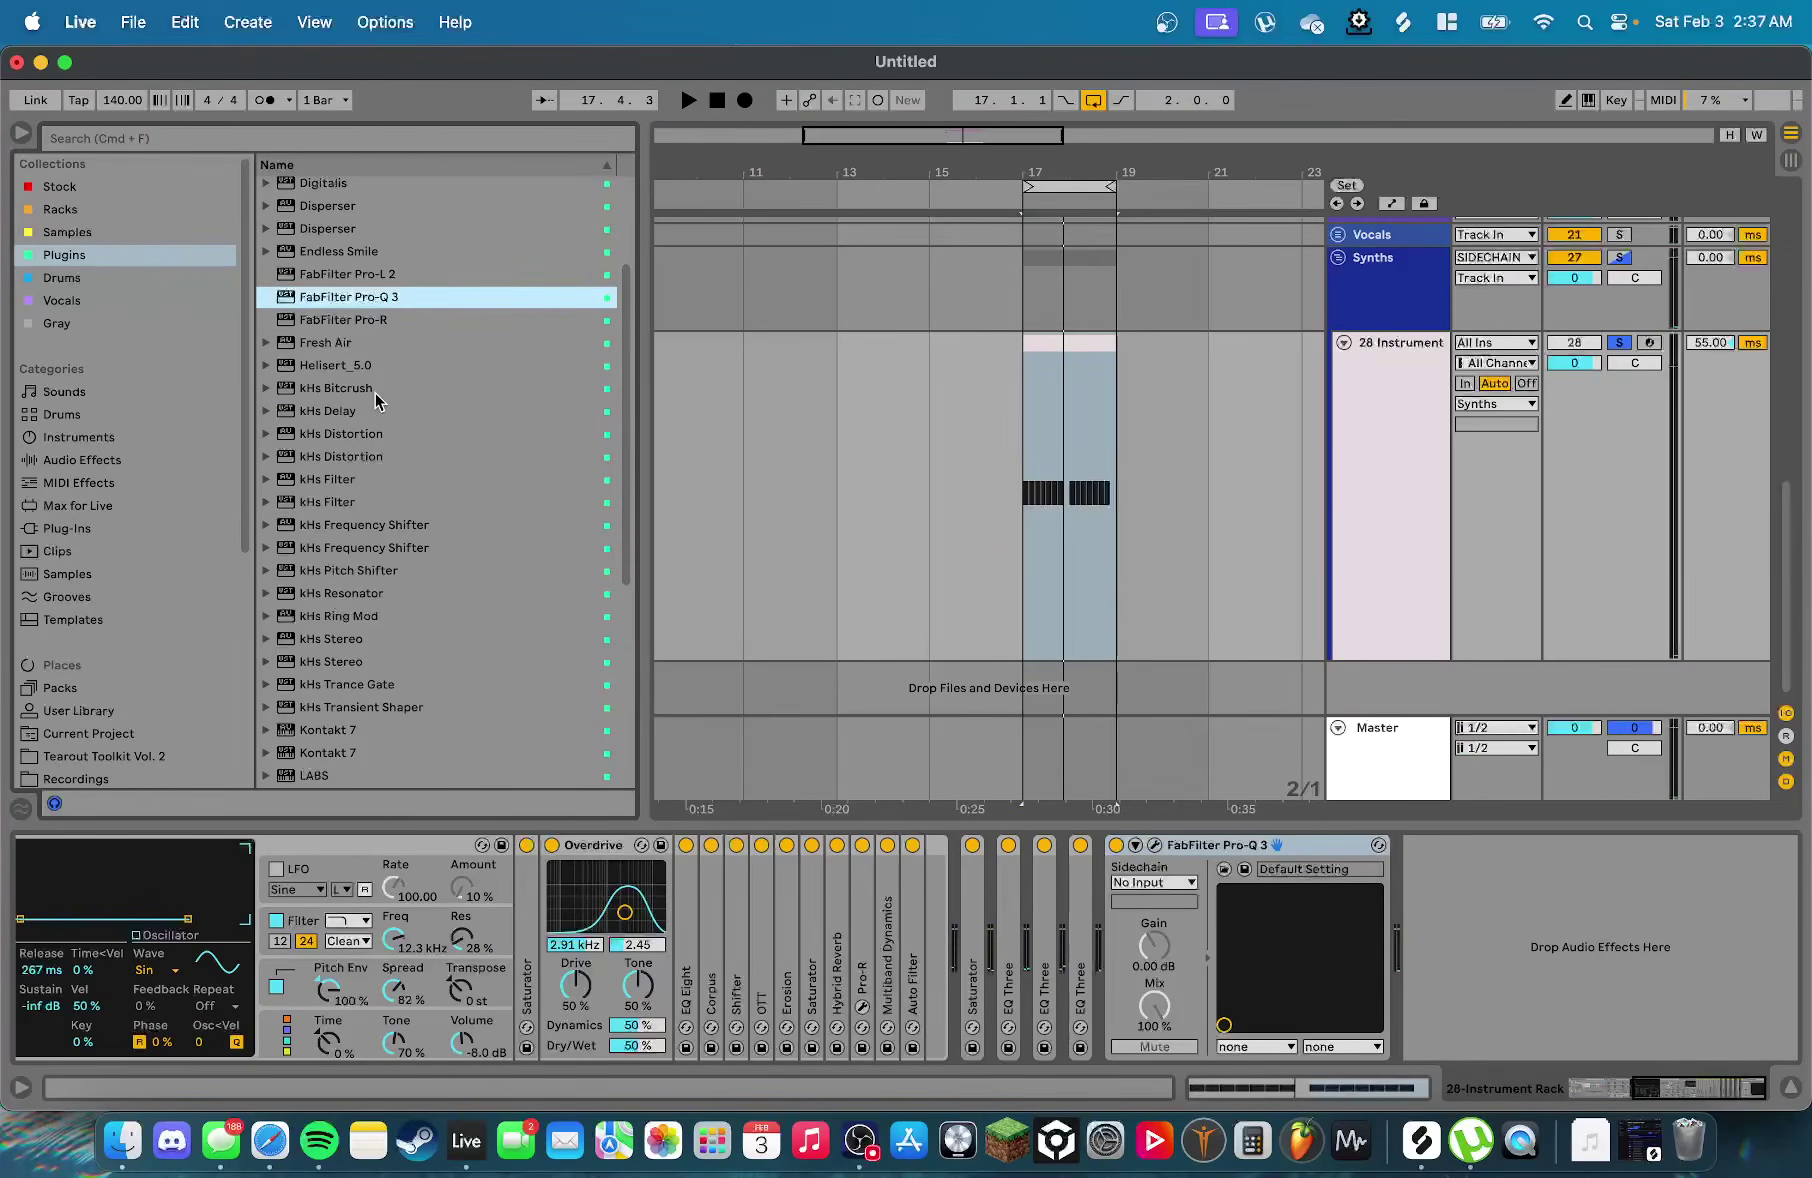
{"action": "scroll", "coordinate": [378, 400], "scroll_direction": "down", "scroll_amount": 6}
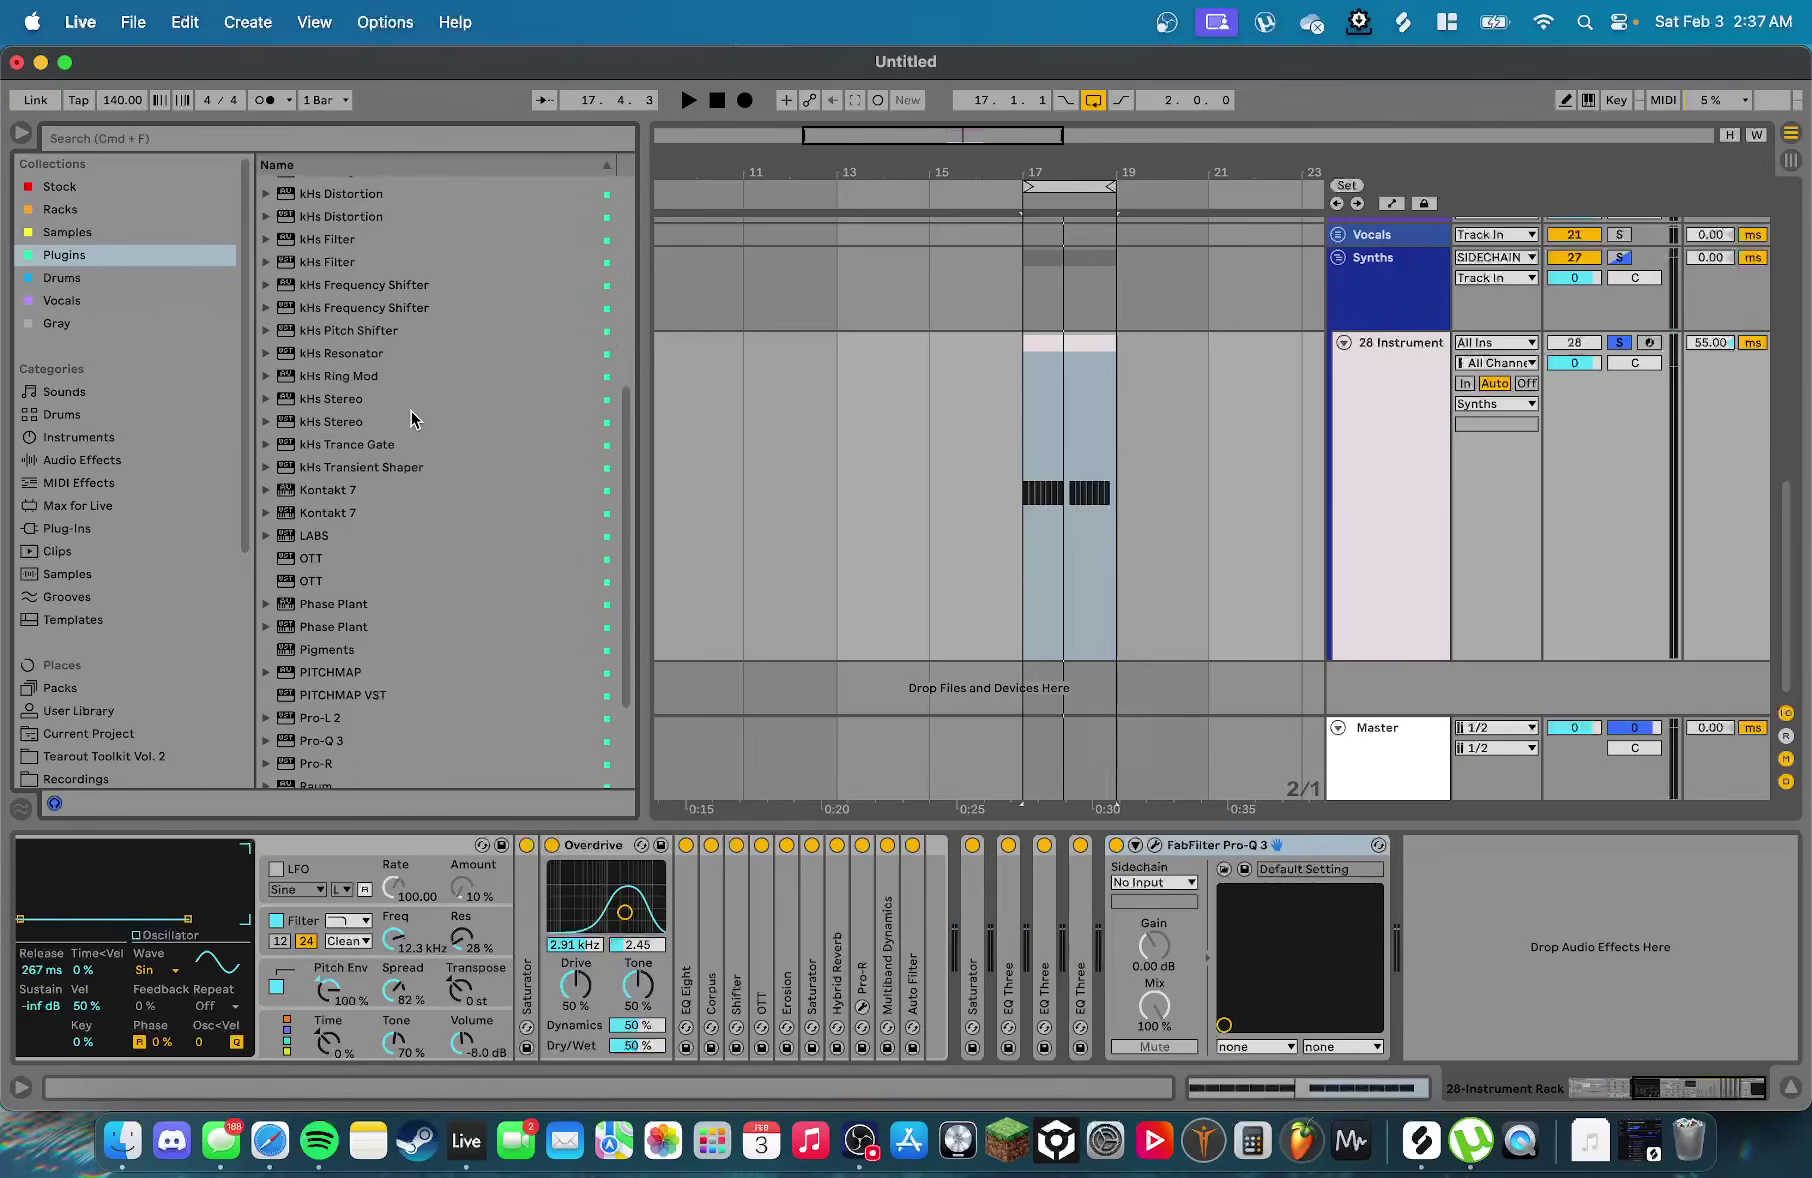
{"action": "scroll", "coordinate": [386, 468], "scroll_direction": "down", "scroll_amount": 3}
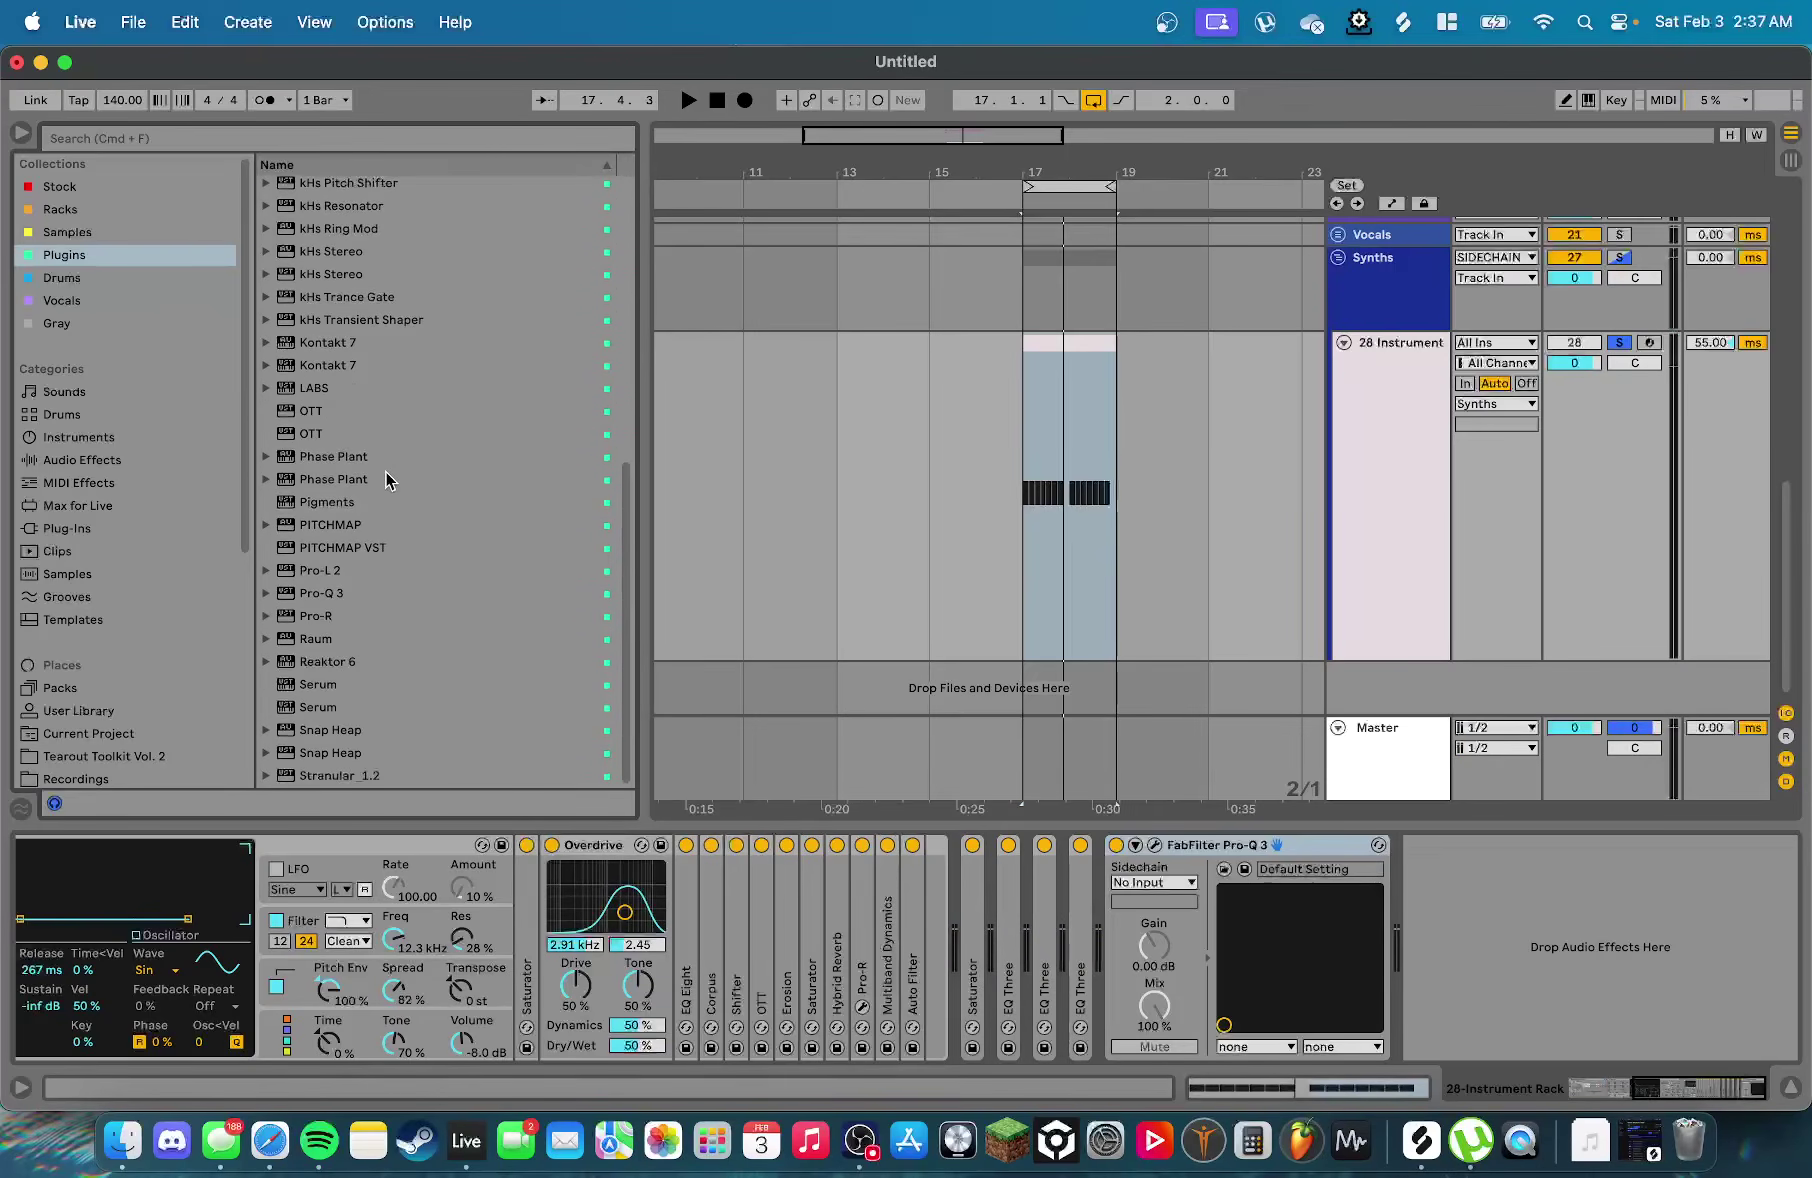
{"action": "double_click", "coordinate": [377, 552]}
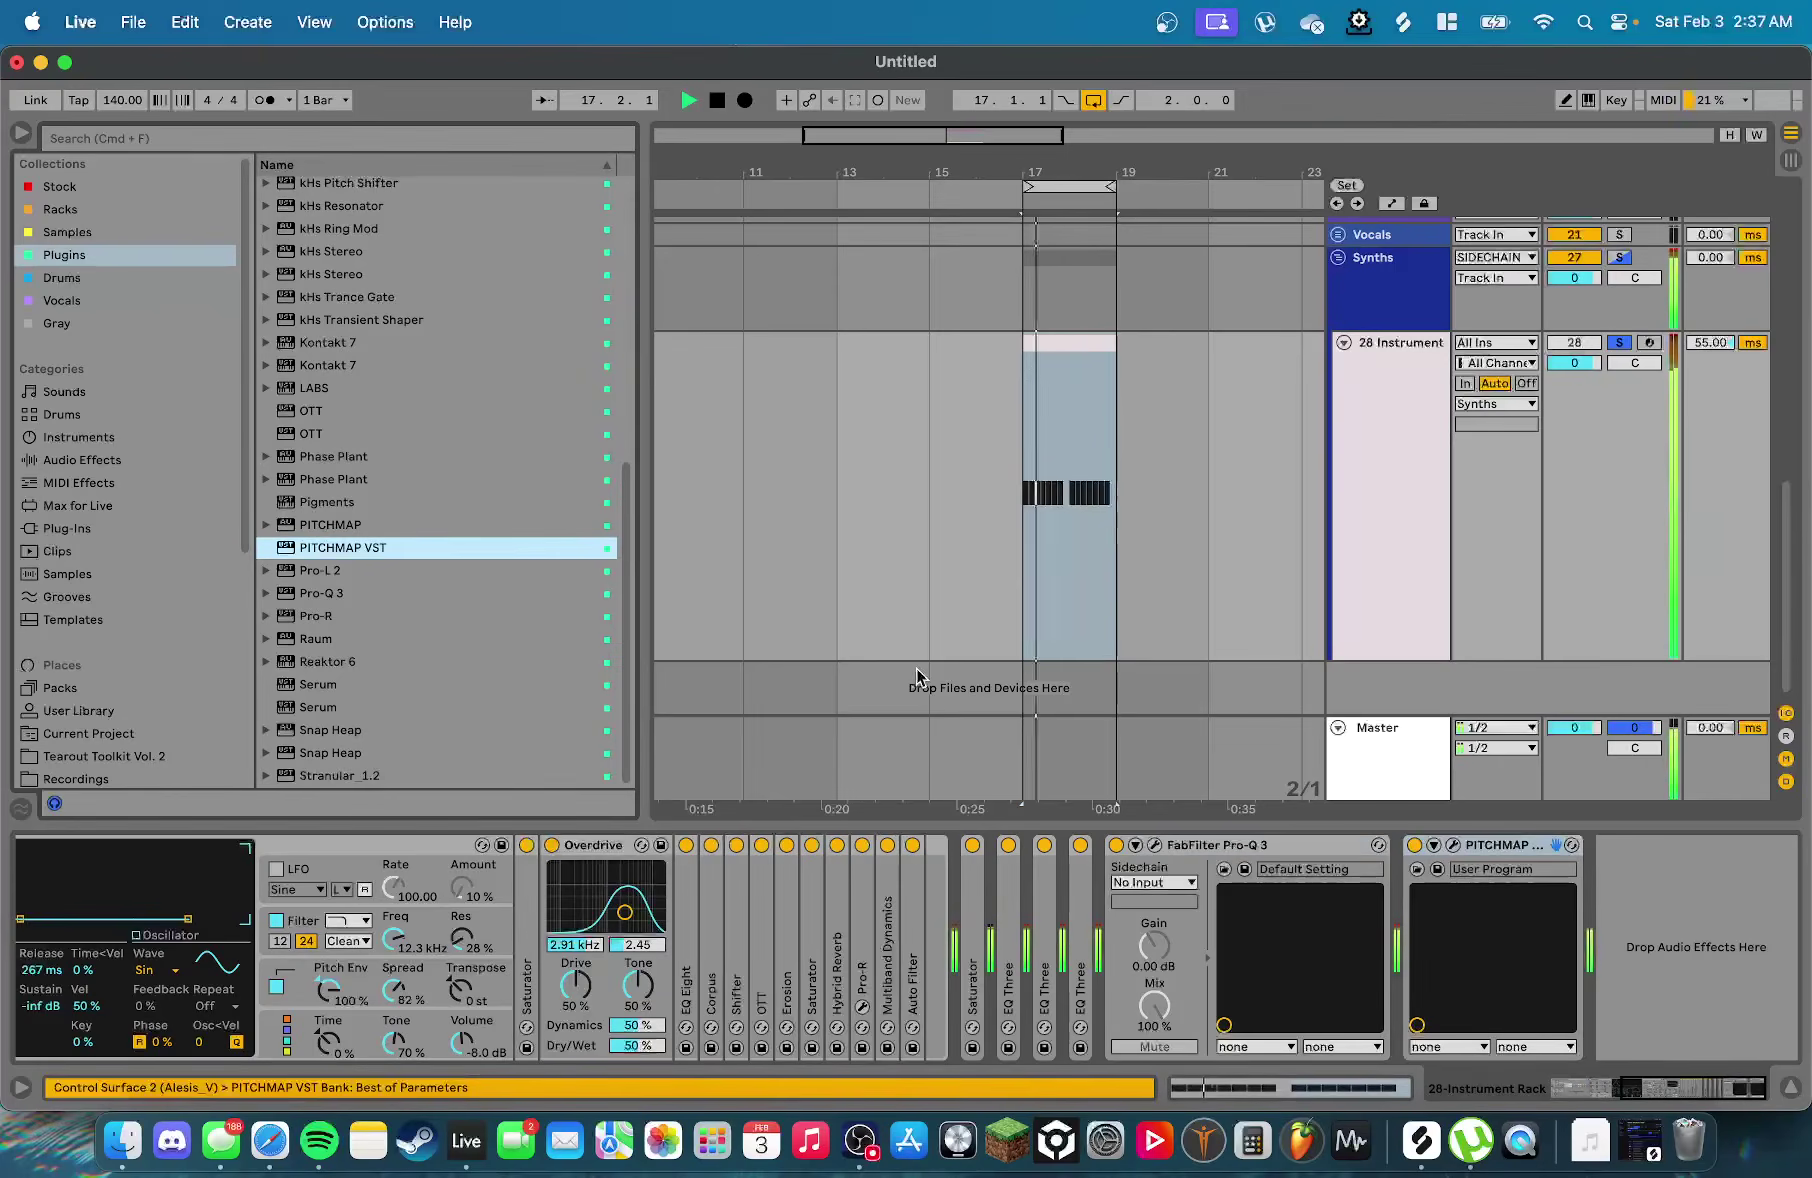
{"action": "key", "text": "super+z"}
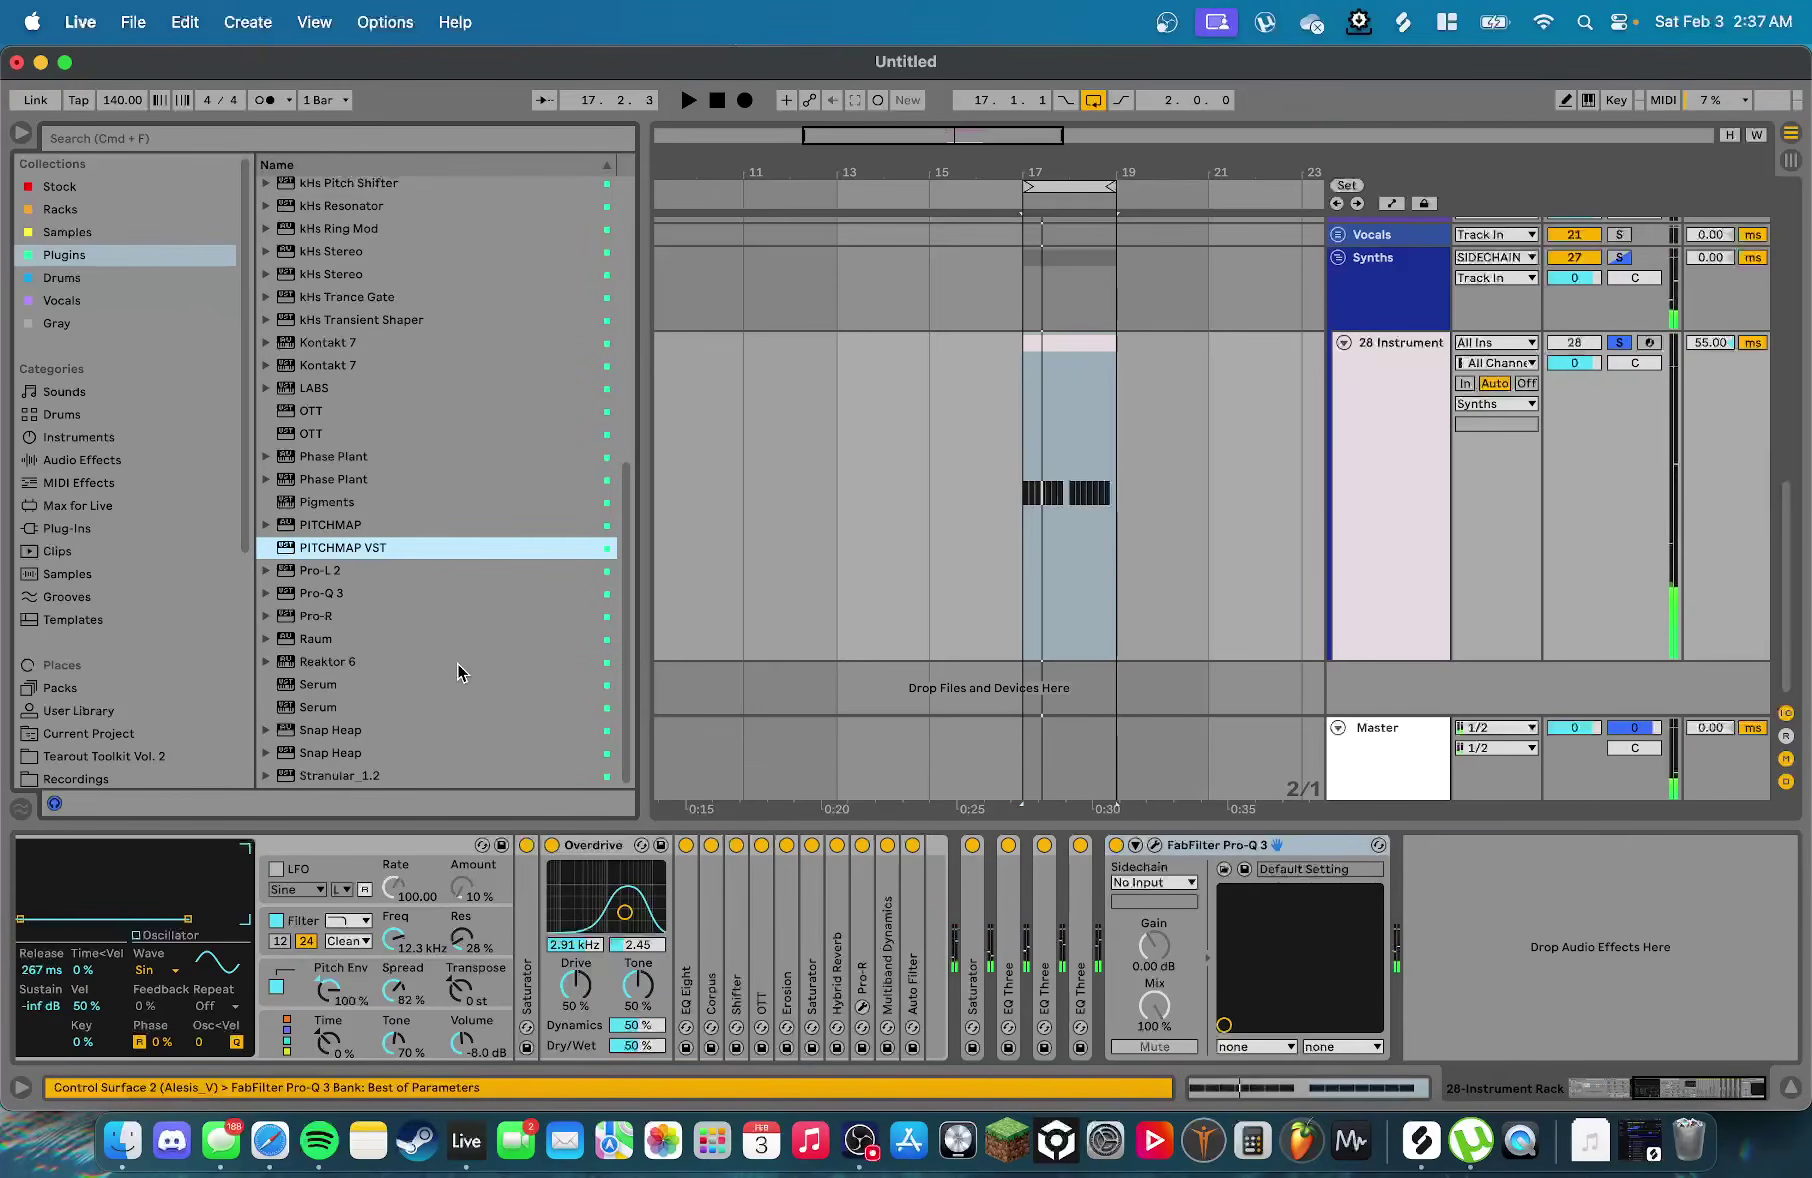
Go back to the start of the device chain and select the Operator
{"action": "scroll", "coordinate": [1185, 862], "scroll_direction": "left", "scroll_amount": 10}
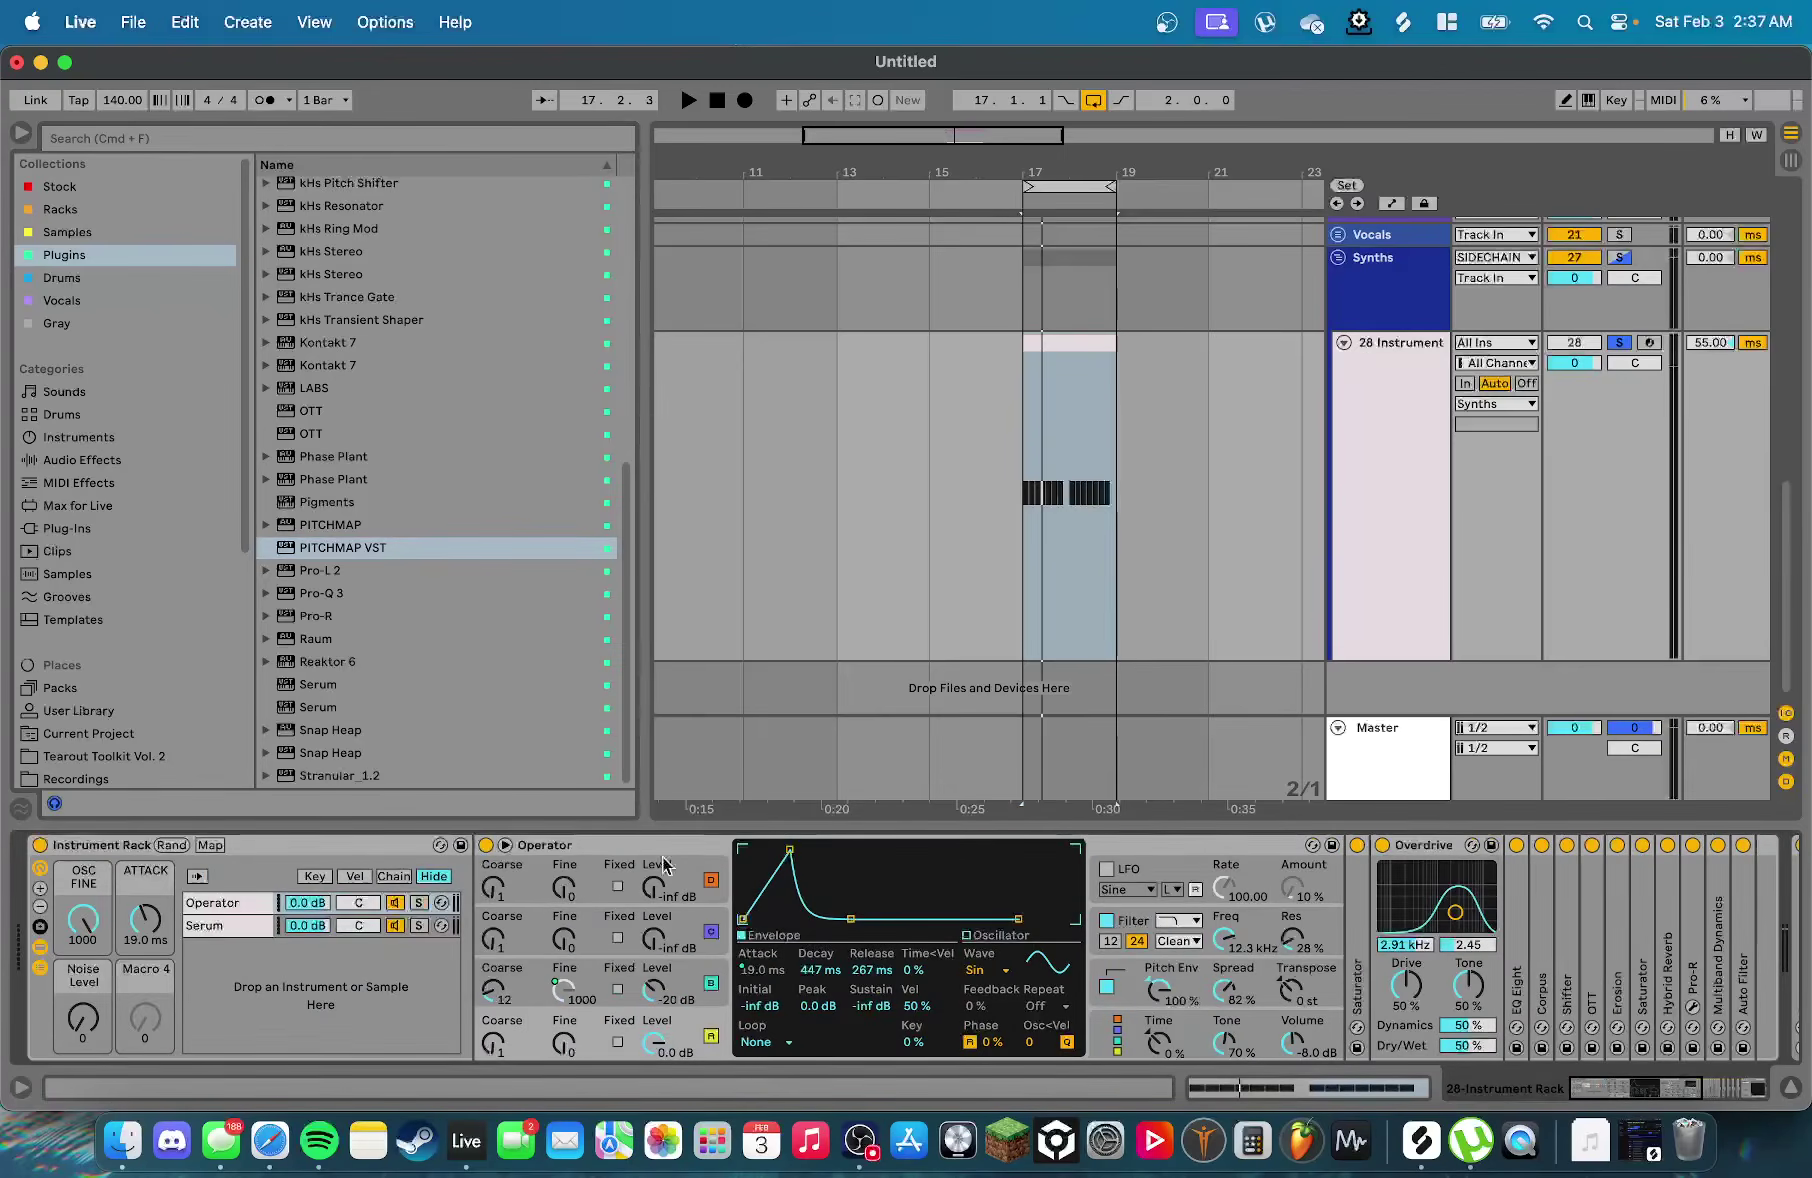
{"action": "left_click", "coordinate": [562, 862]}
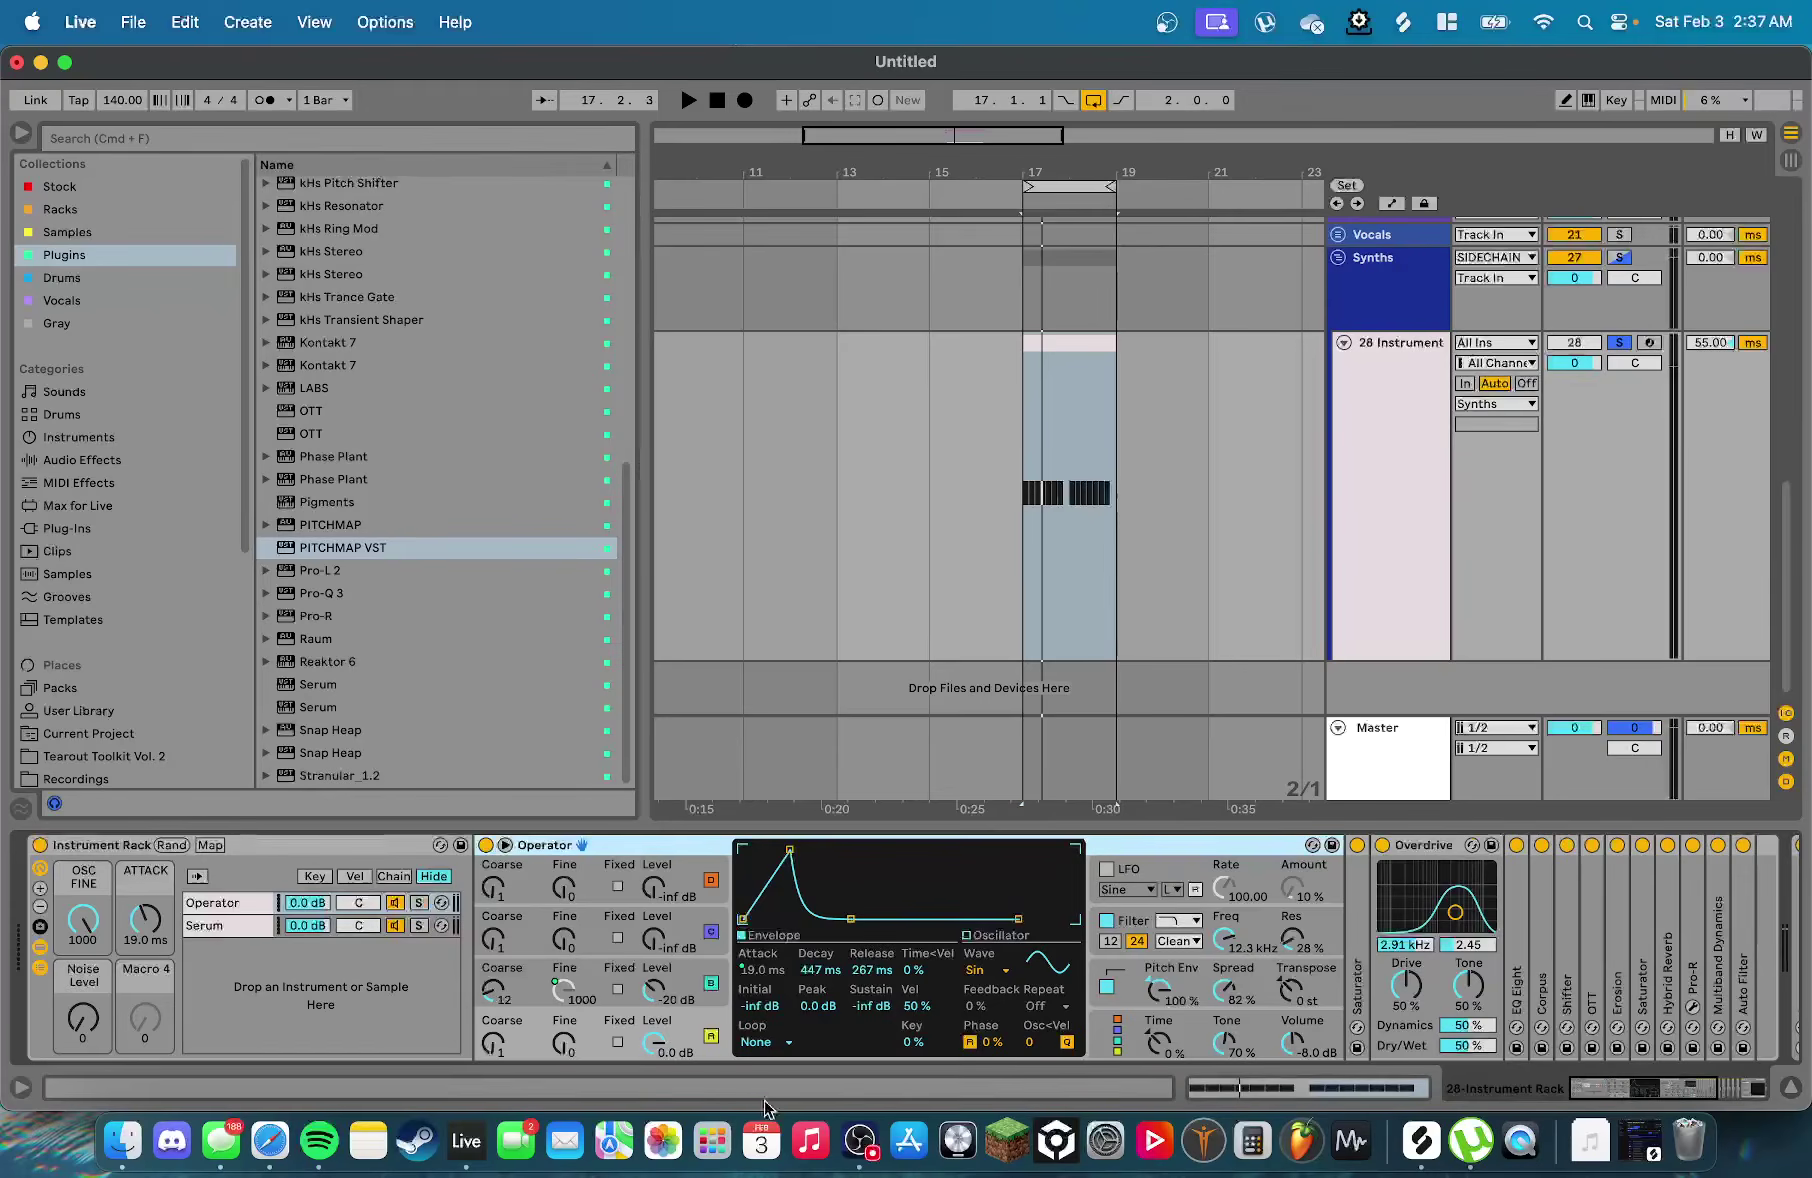
Search the Exports folder for "posthuma" and place GOOSI & POSTHUMAN - ID.wav on a new audio track at bar 33
{"action": "scroll", "coordinate": [962, 575], "scroll_direction": "down", "scroll_amount": 4}
{"action": "scroll", "coordinate": [93, 590], "scroll_direction": "down", "scroll_amount": 5}
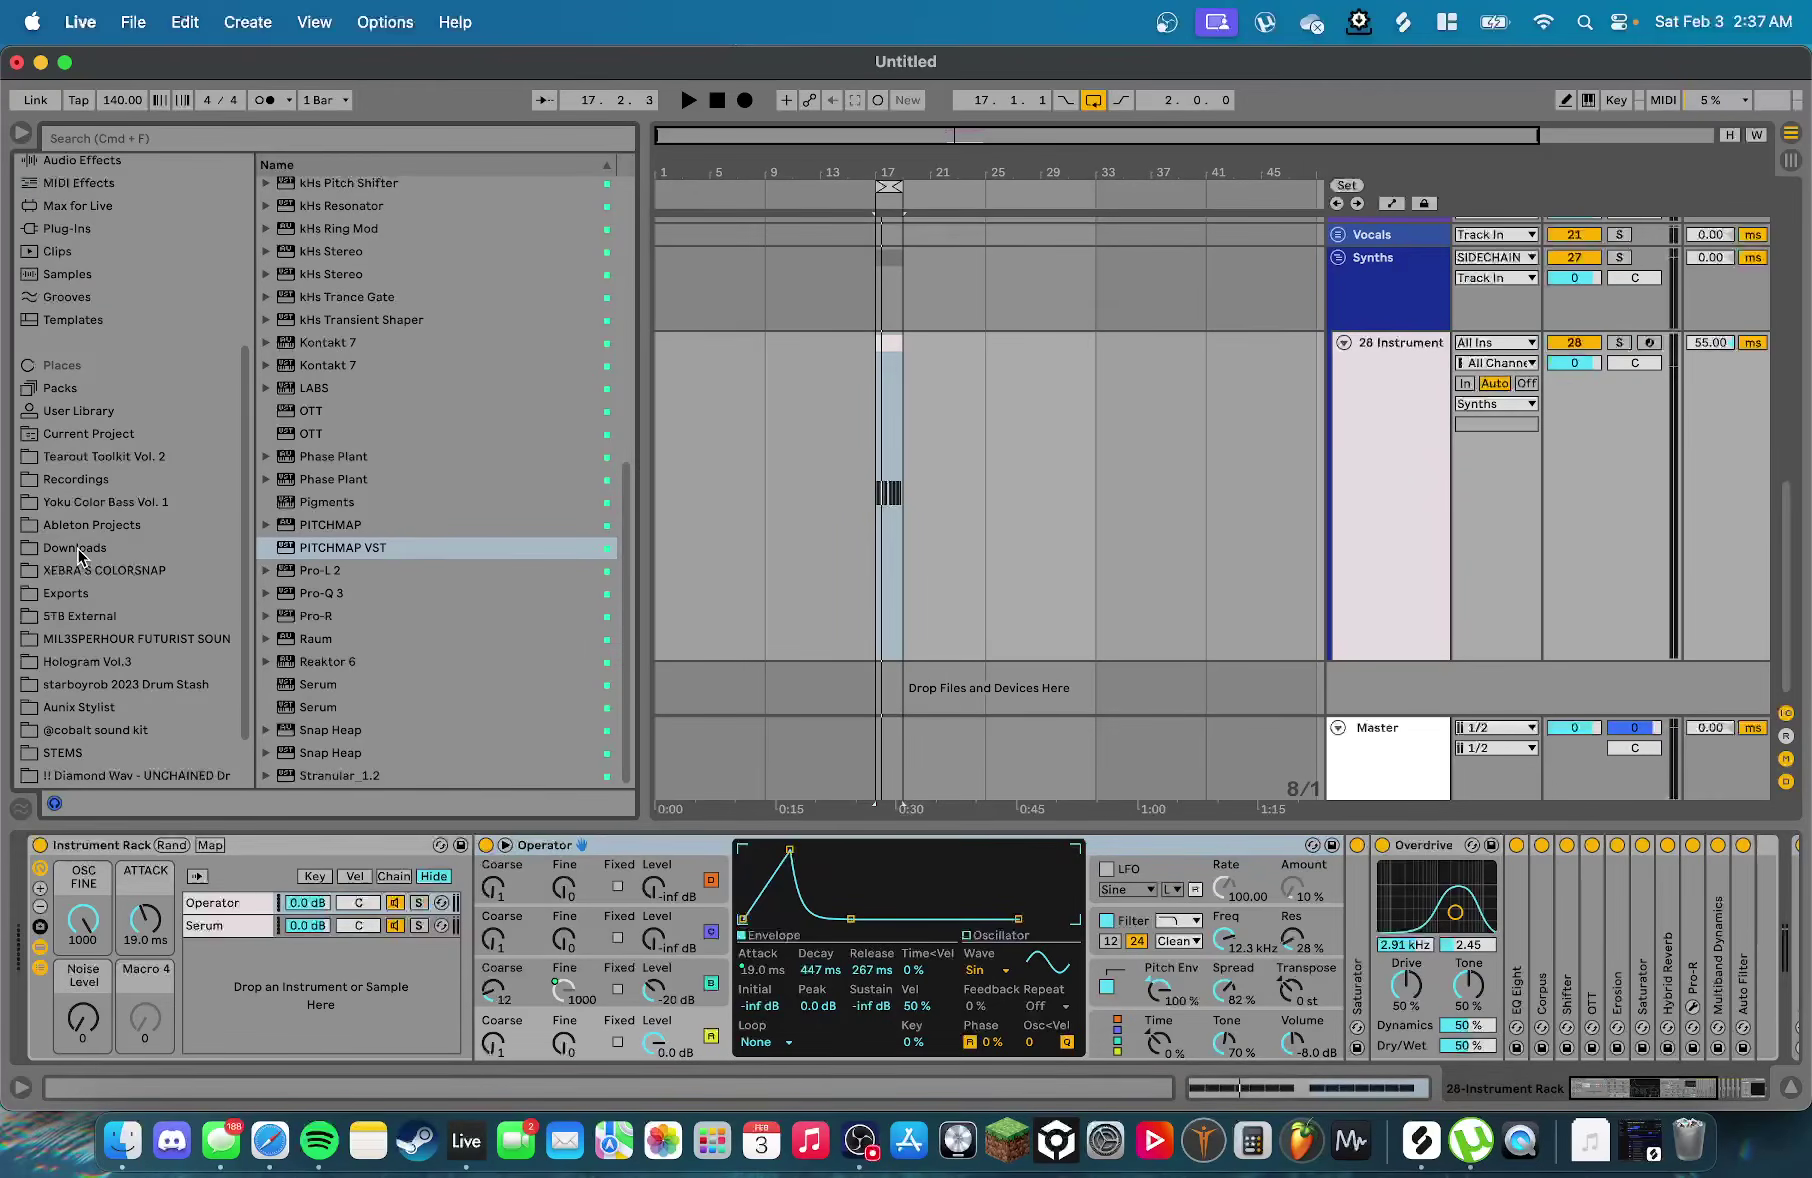
{"action": "left_click", "coordinate": [88, 592]}
{"action": "left_click", "coordinate": [263, 144]}
{"action": "type", "text": "posthuma"}
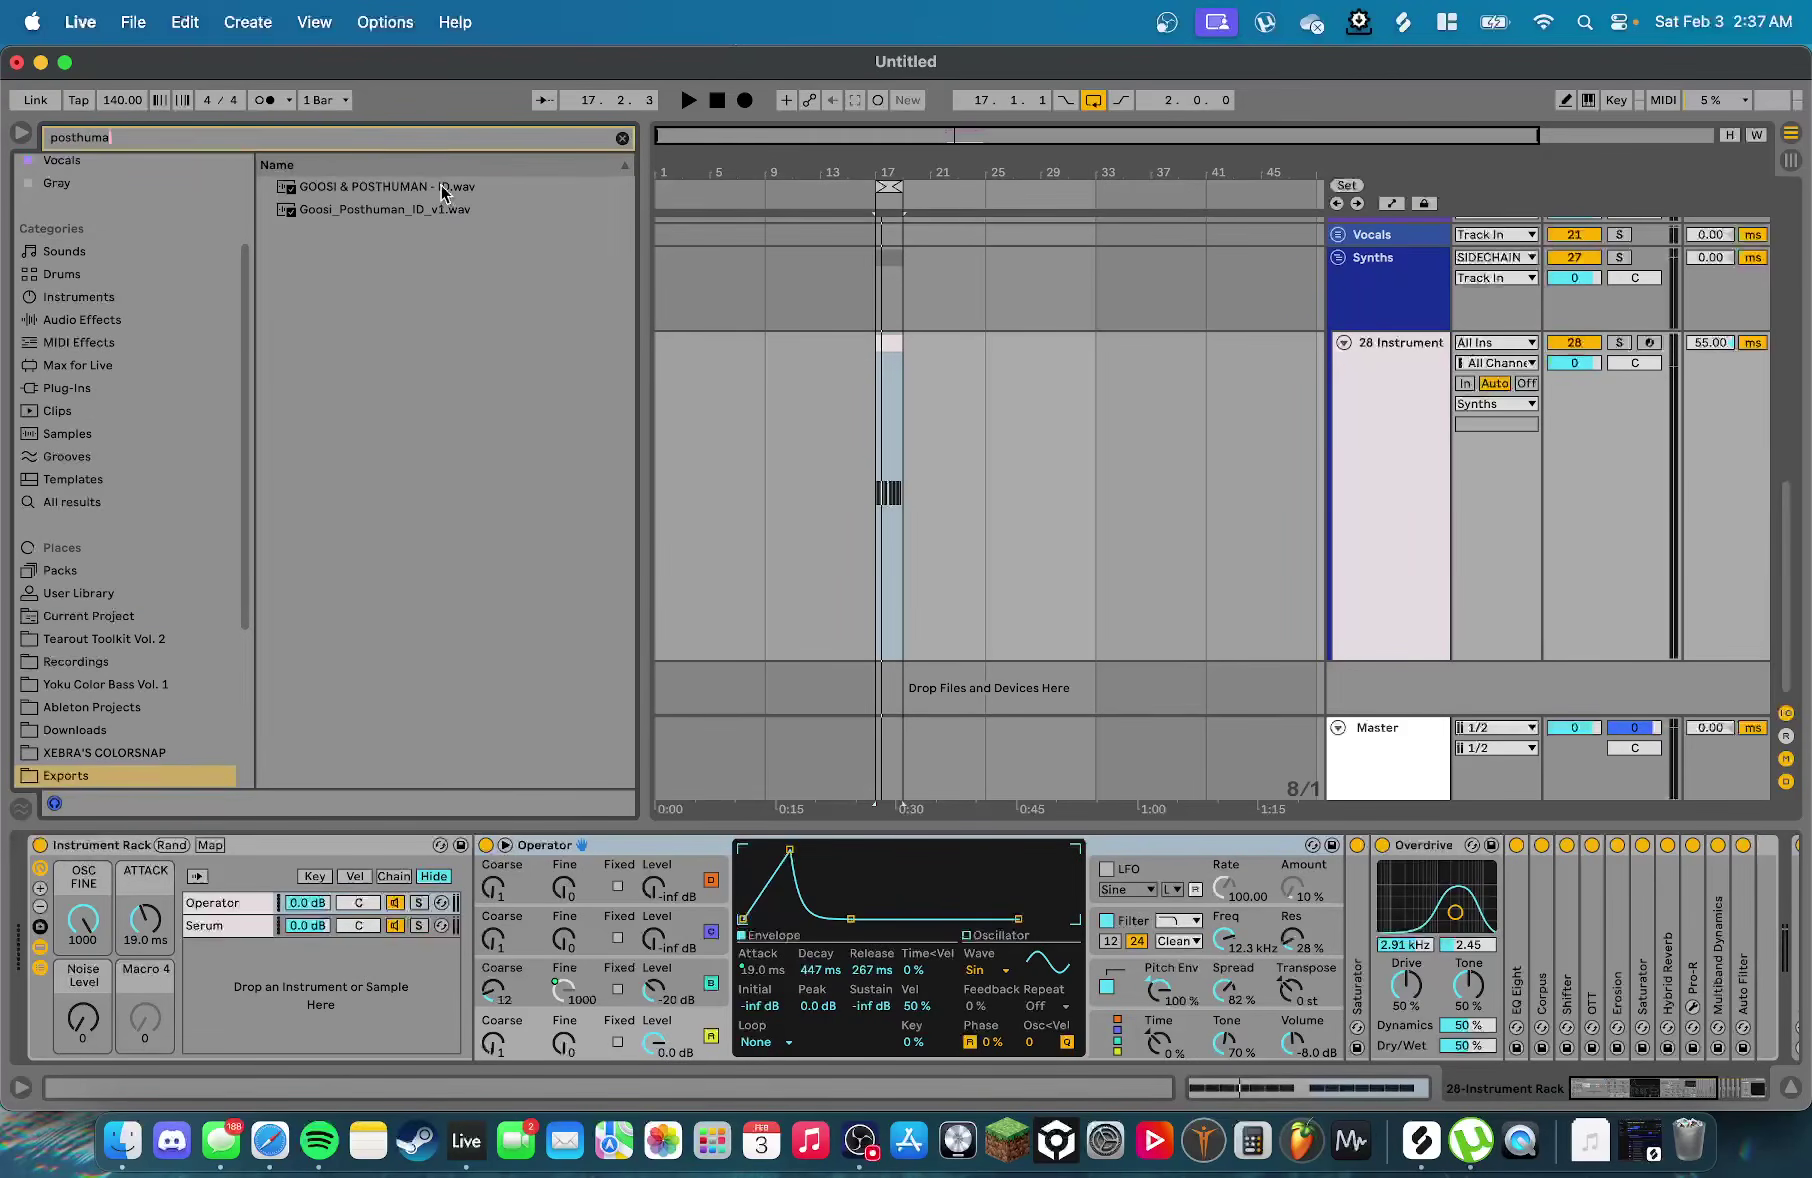
{"action": "left_click_drag", "start_coordinate": [445, 190], "coordinate": [1090, 690]}
Audition the GOOSI & POSTHUMAN - ID clip from bars 49, 65 and 81
{"action": "scroll", "coordinate": [1060, 696], "scroll_direction": "right", "scroll_amount": 3}
{"action": "left_click", "coordinate": [1044, 676]}
{"action": "key", "text": "space"}
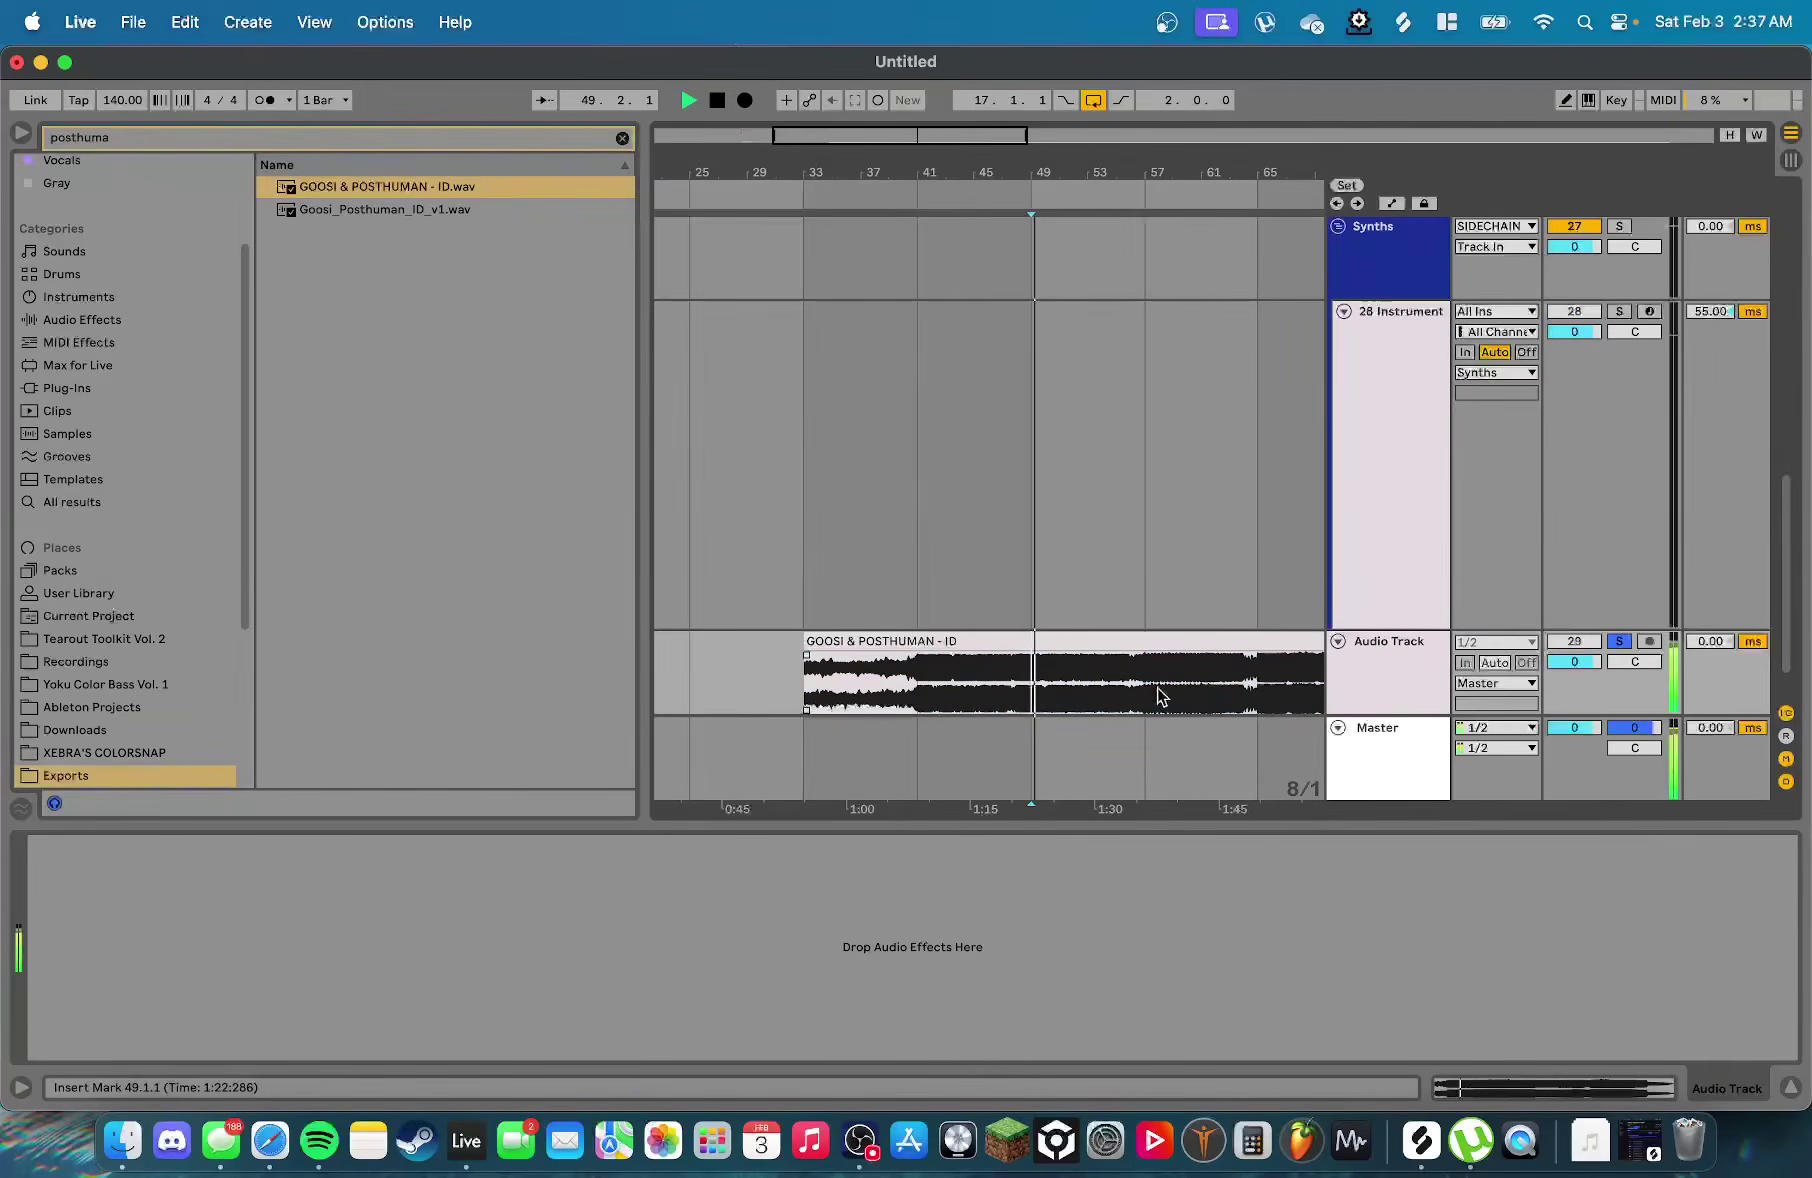
{"action": "left_click", "coordinate": [1150, 683]}
{"action": "key", "text": "minus"}
{"action": "key", "text": "space"}
{"action": "scroll", "coordinate": [1056, 690], "scroll_direction": "down", "scroll_amount": 5}
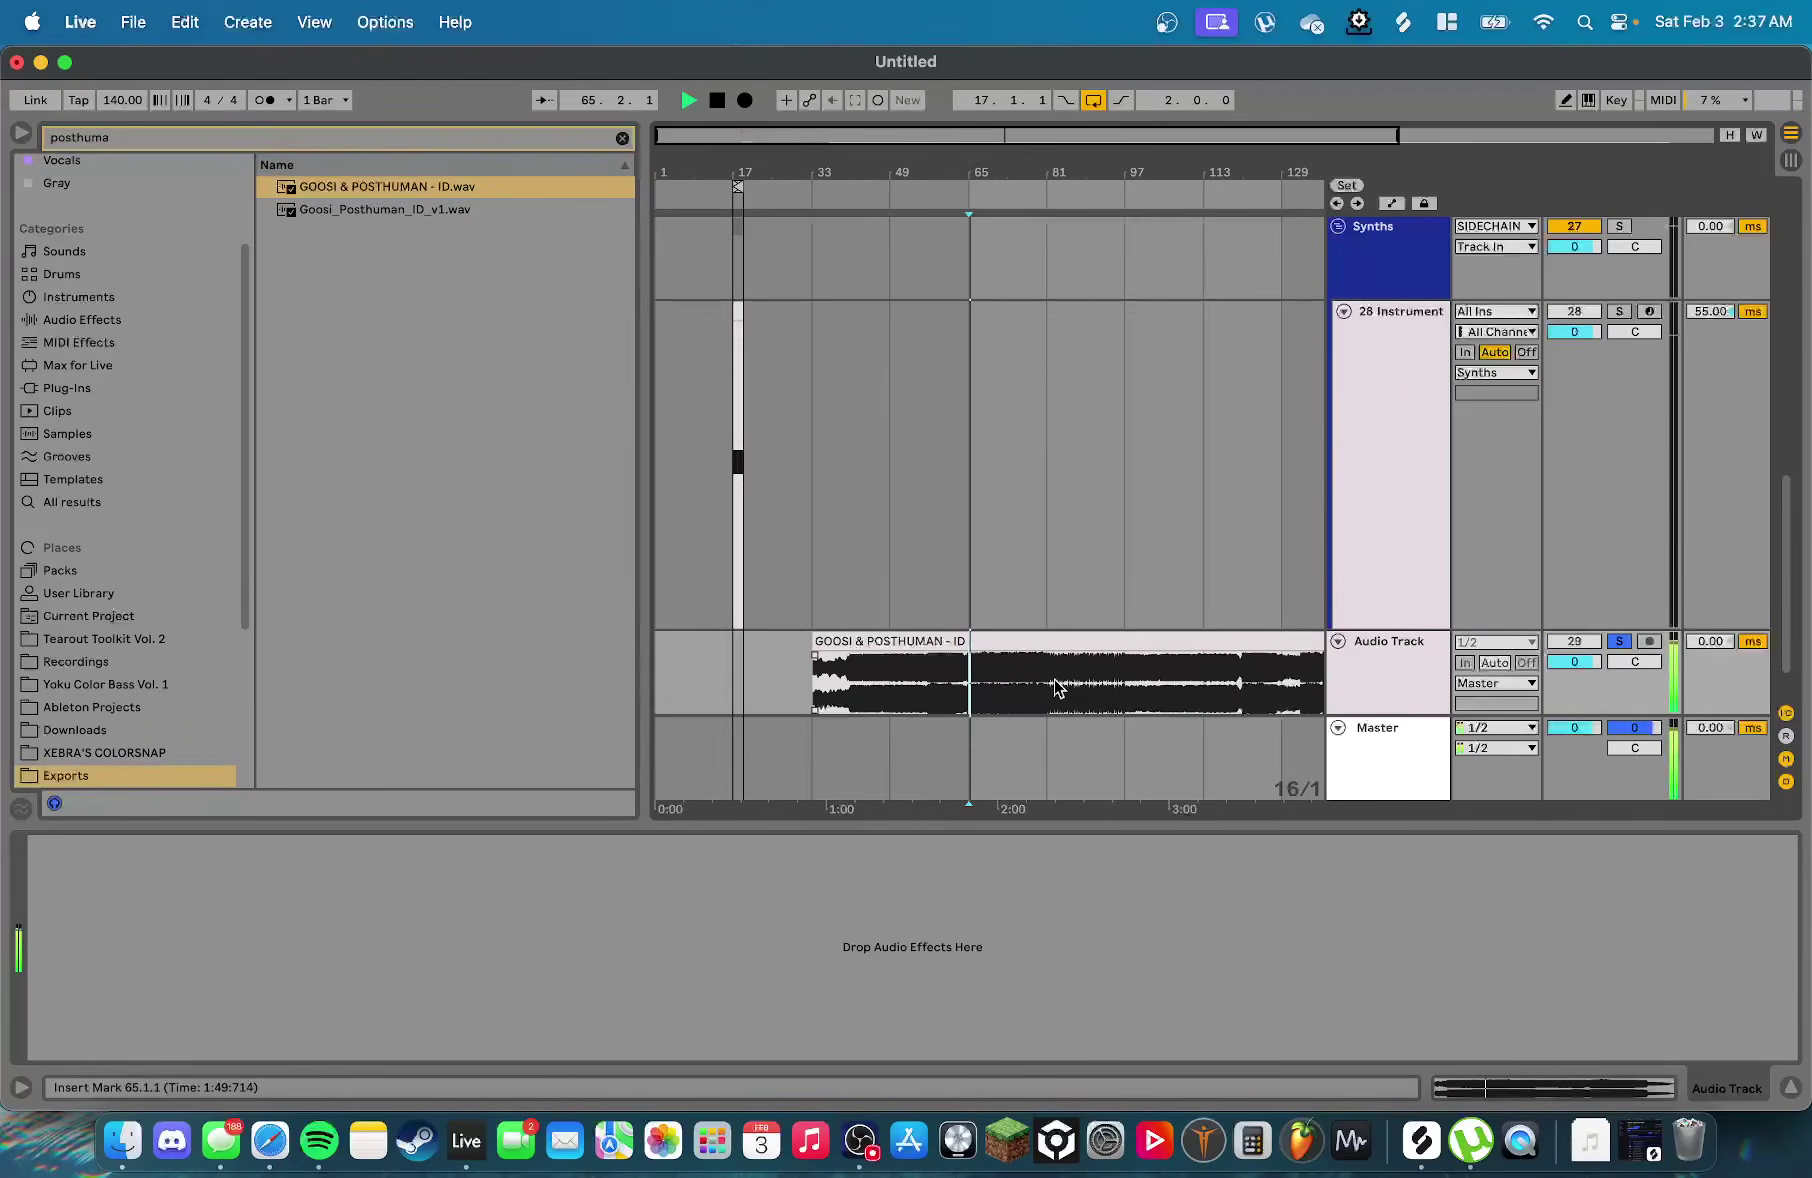
{"action": "scroll", "coordinate": [1037, 688], "scroll_direction": "up", "scroll_amount": 3}
{"action": "scroll", "coordinate": [1020, 684], "scroll_direction": "down", "scroll_amount": 1}
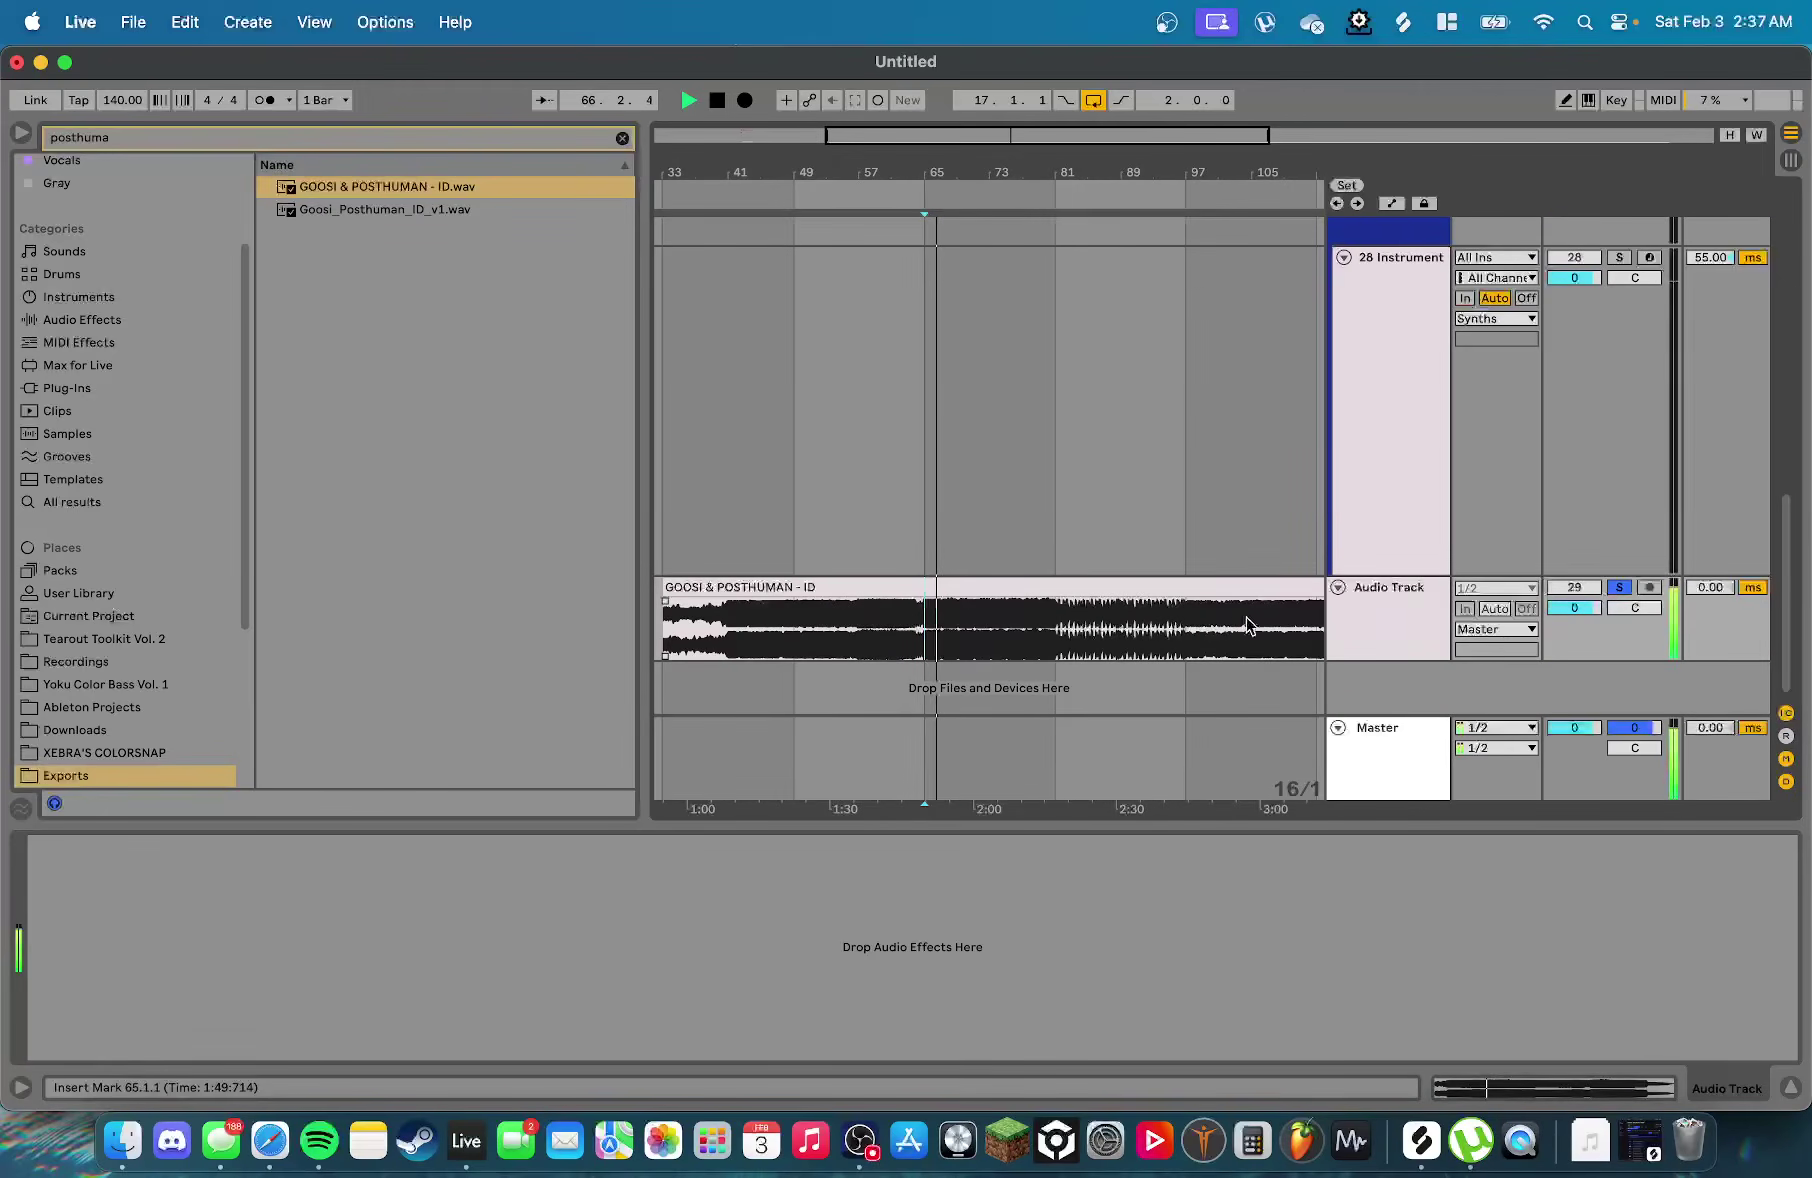
{"action": "scroll", "coordinate": [1050, 640], "scroll_direction": "up", "scroll_amount": 2}
{"action": "left_click", "coordinate": [1056, 636]}
{"action": "key", "text": "space"}
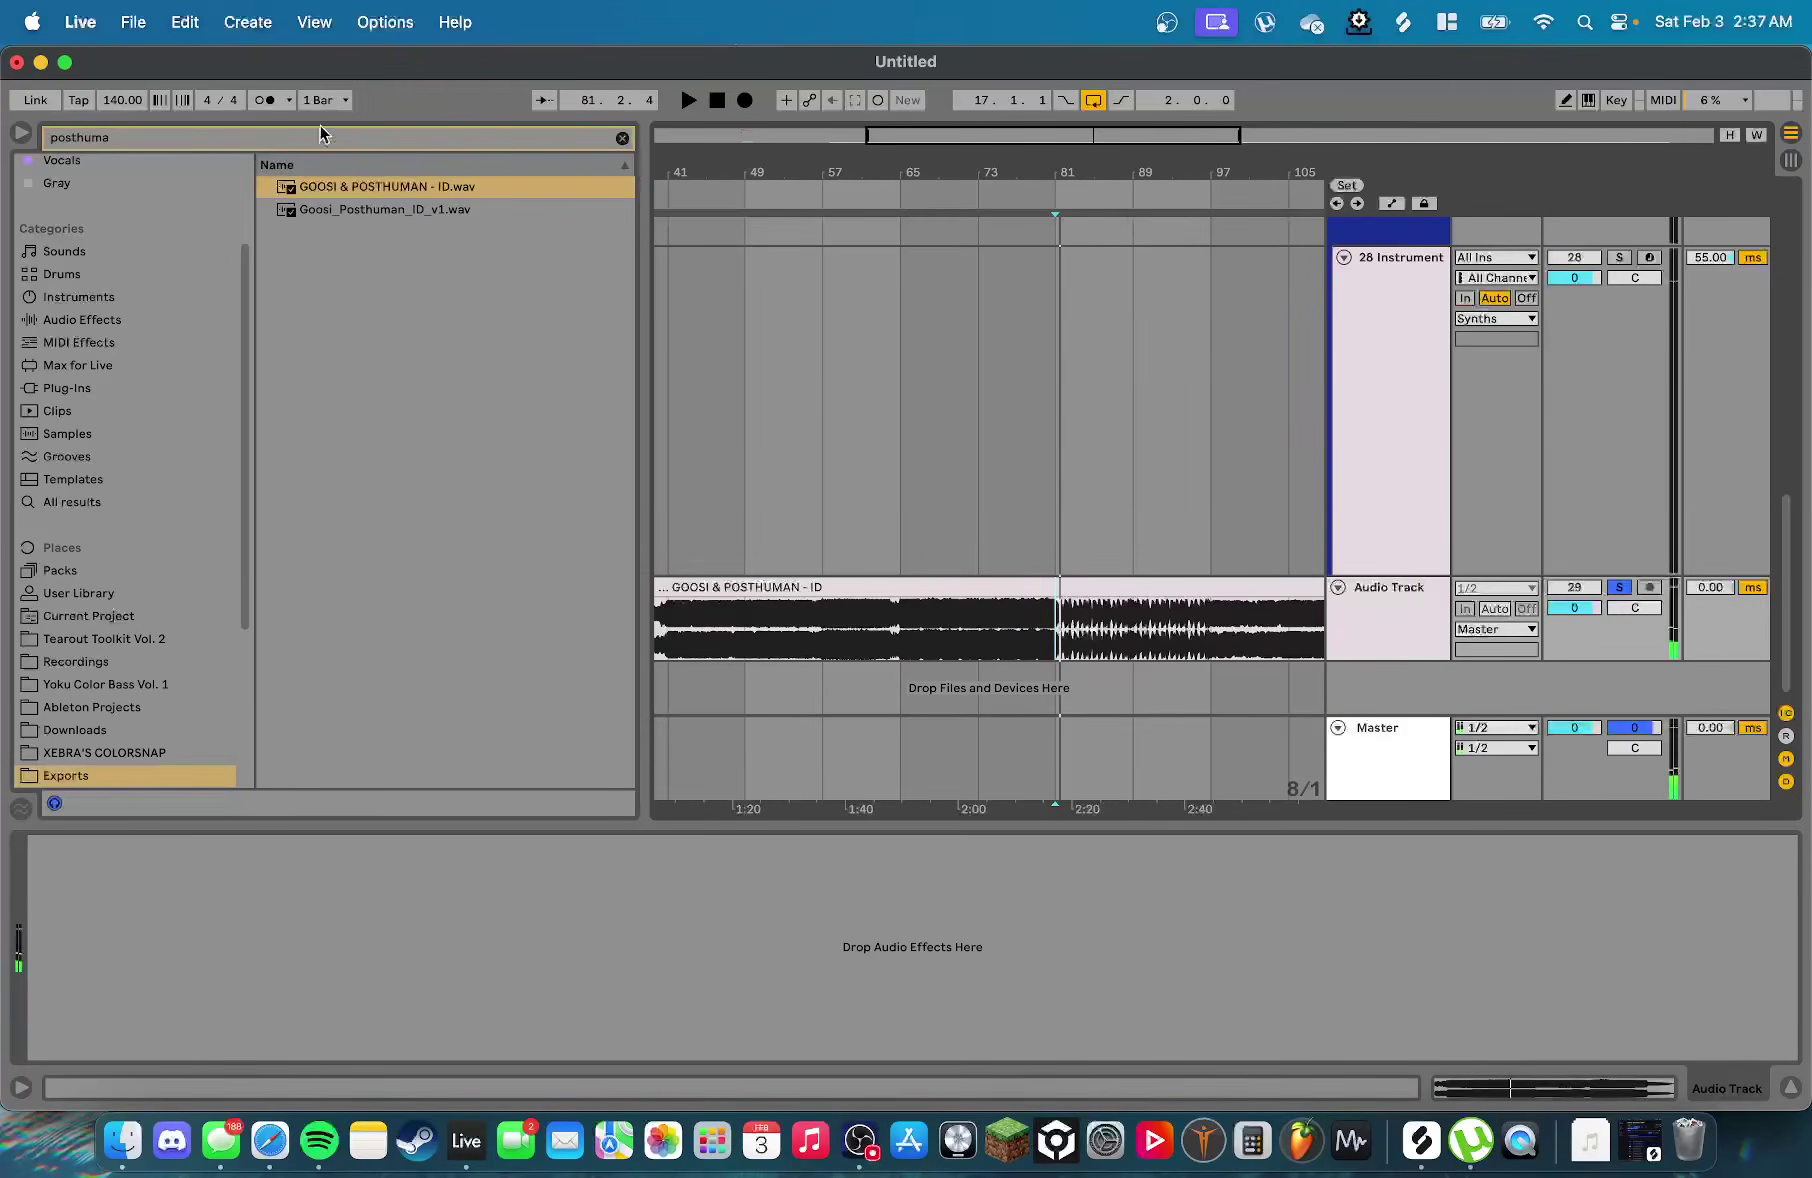
Place Goosi_Posthuman_ID_v1.wav on the same audio track at bar 57
{"action": "left_click", "coordinate": [431, 214]}
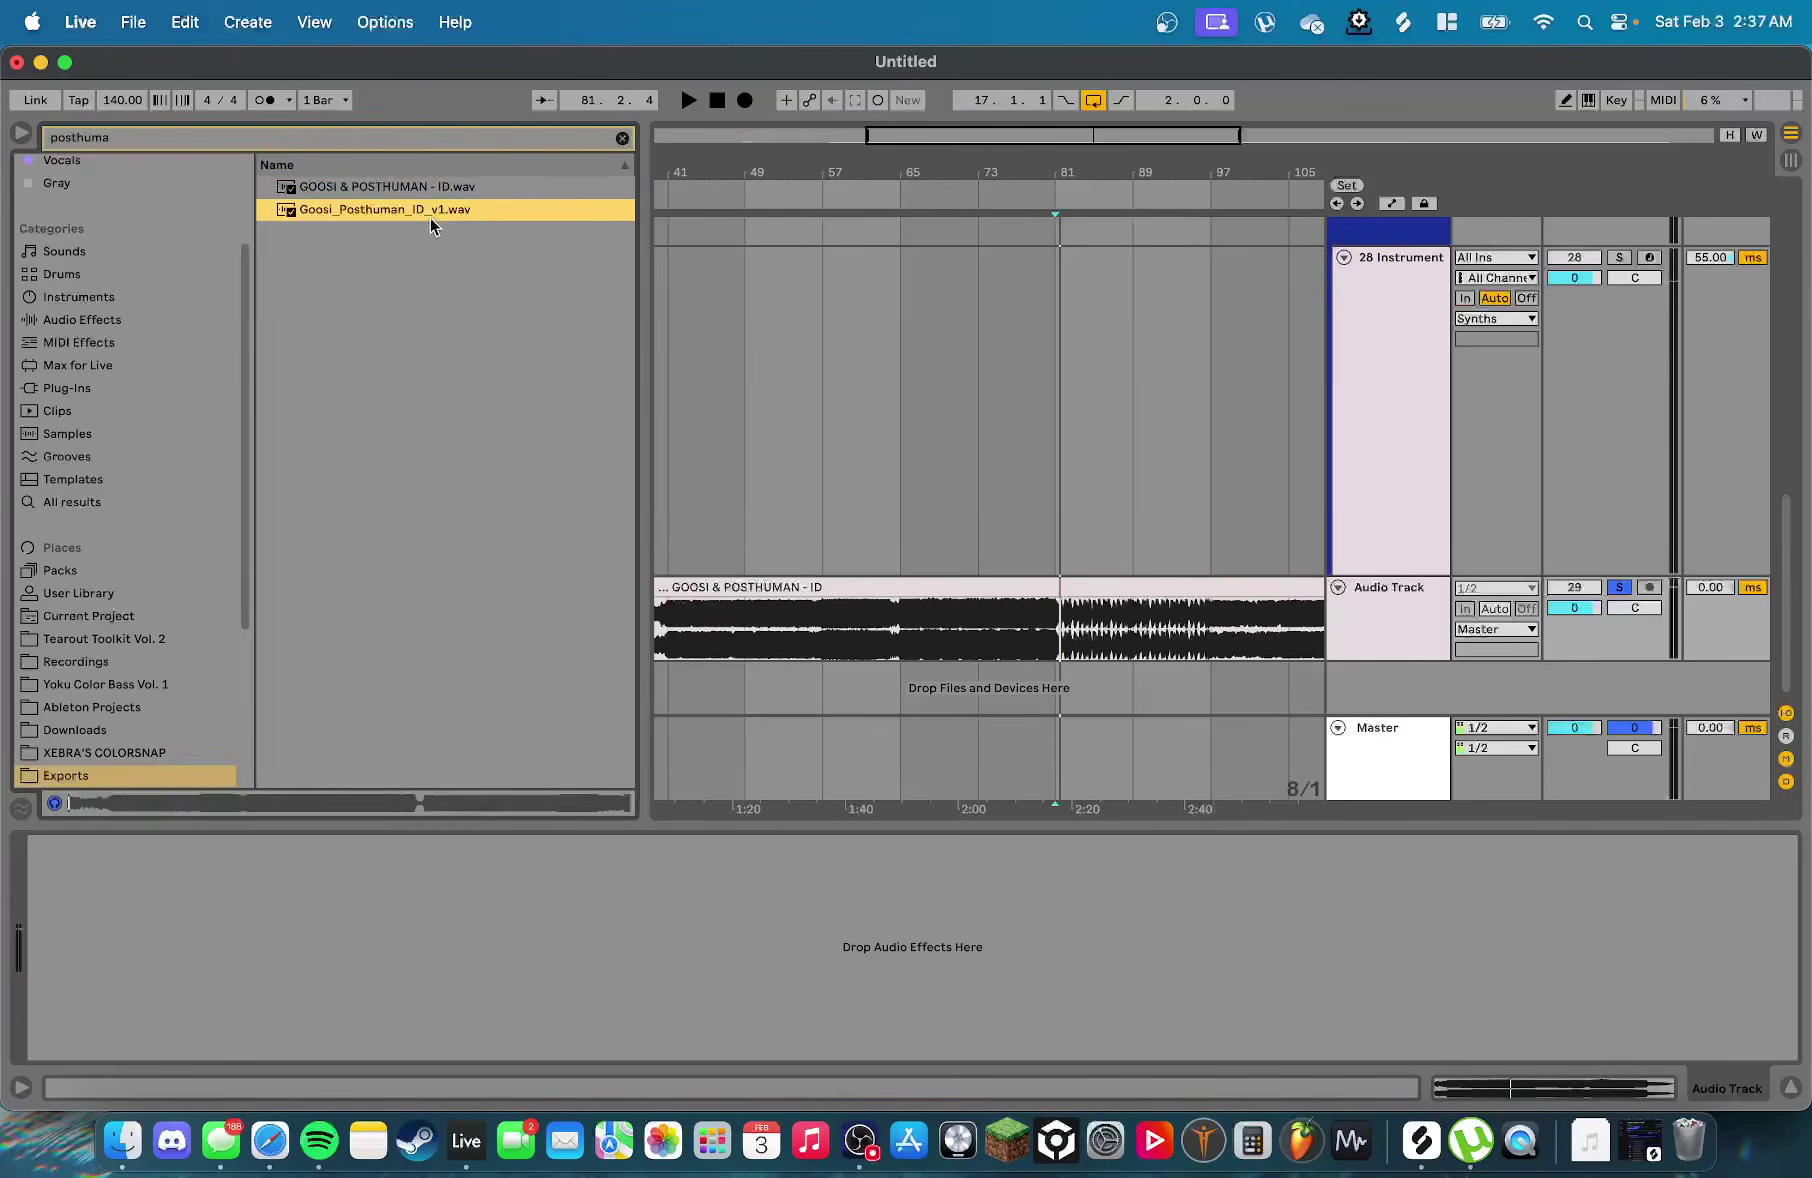
{"action": "left_click", "coordinate": [390, 192], "text": "shift"}
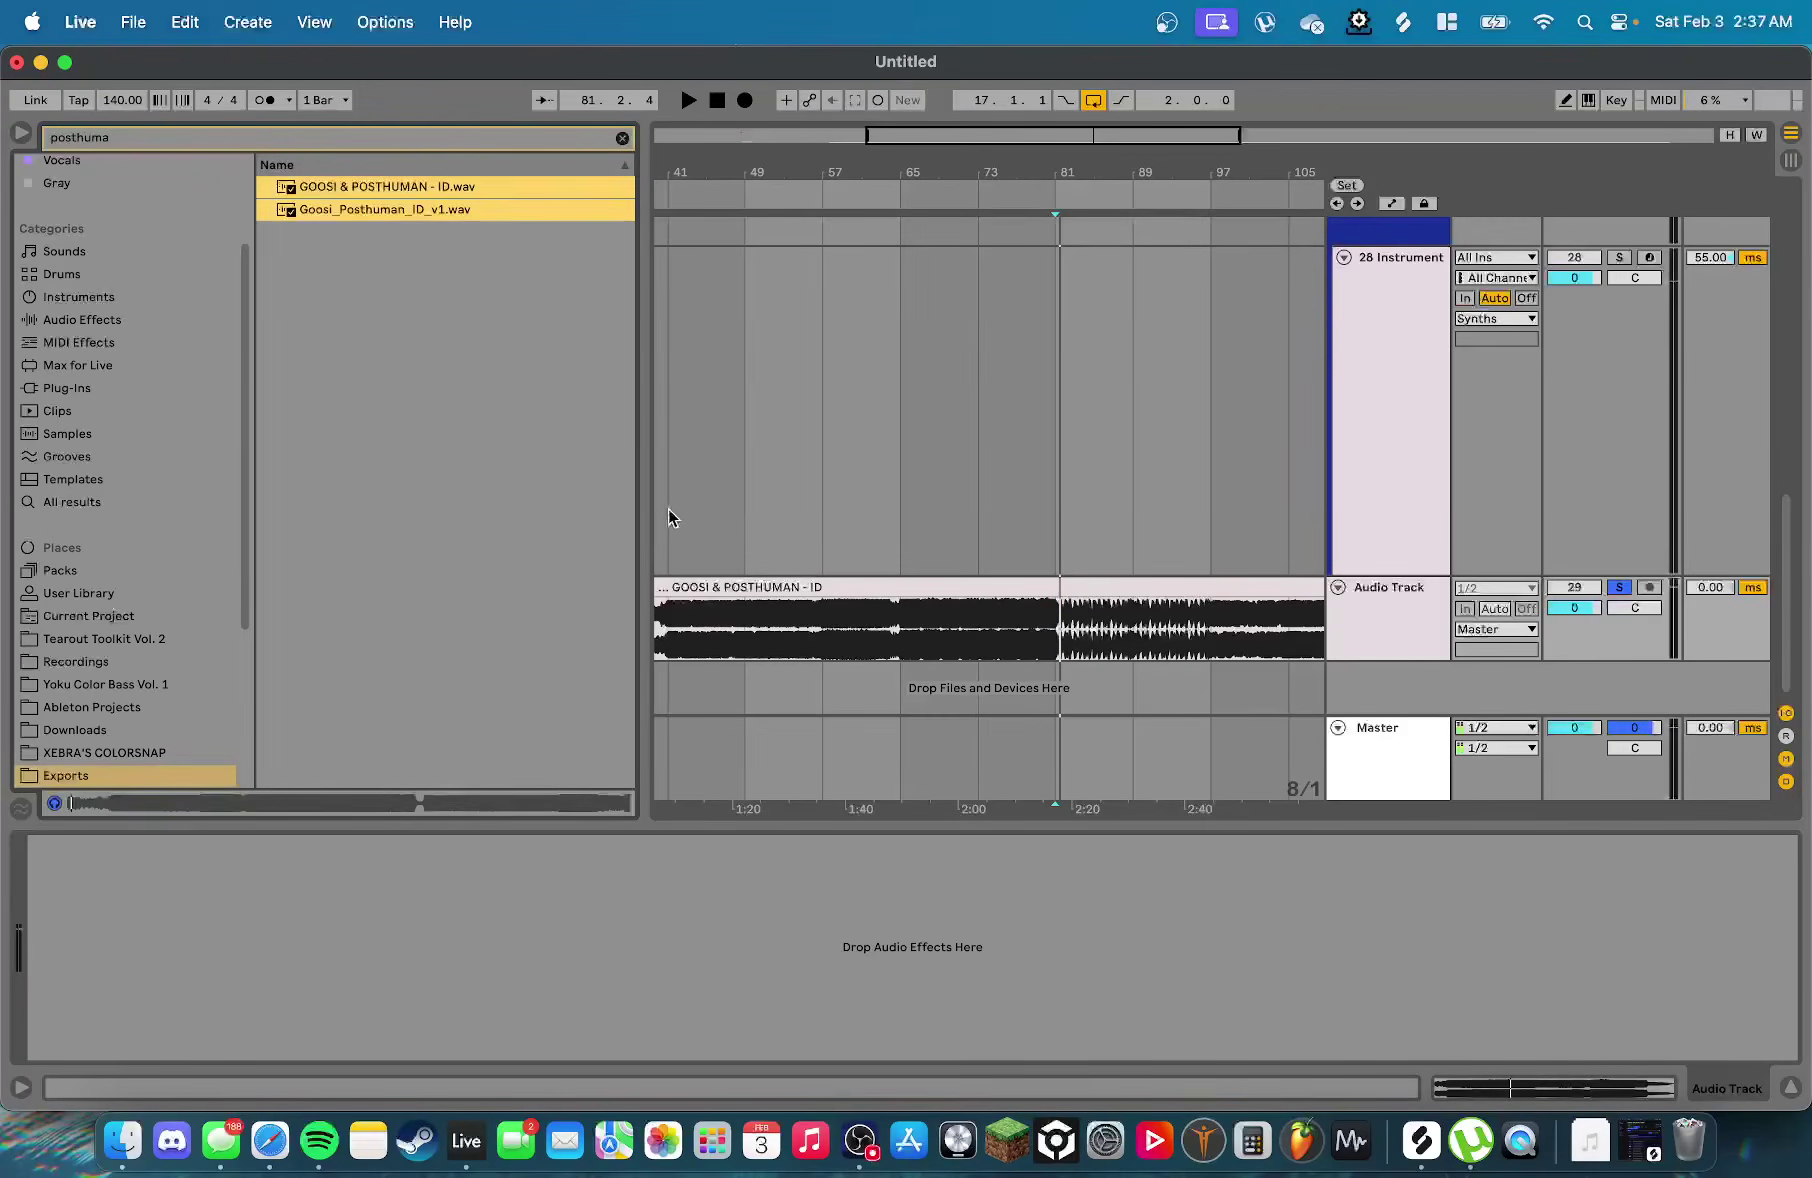
{"action": "left_click", "coordinate": [388, 211]}
{"action": "left_click_drag", "start_coordinate": [388, 211], "coordinate": [995, 640]}
Audition the Goosi_Posthuman_ID_v1 clip from bars 73 and 97
{"action": "left_click", "coordinate": [1036, 643]}
{"action": "key", "text": "space"}
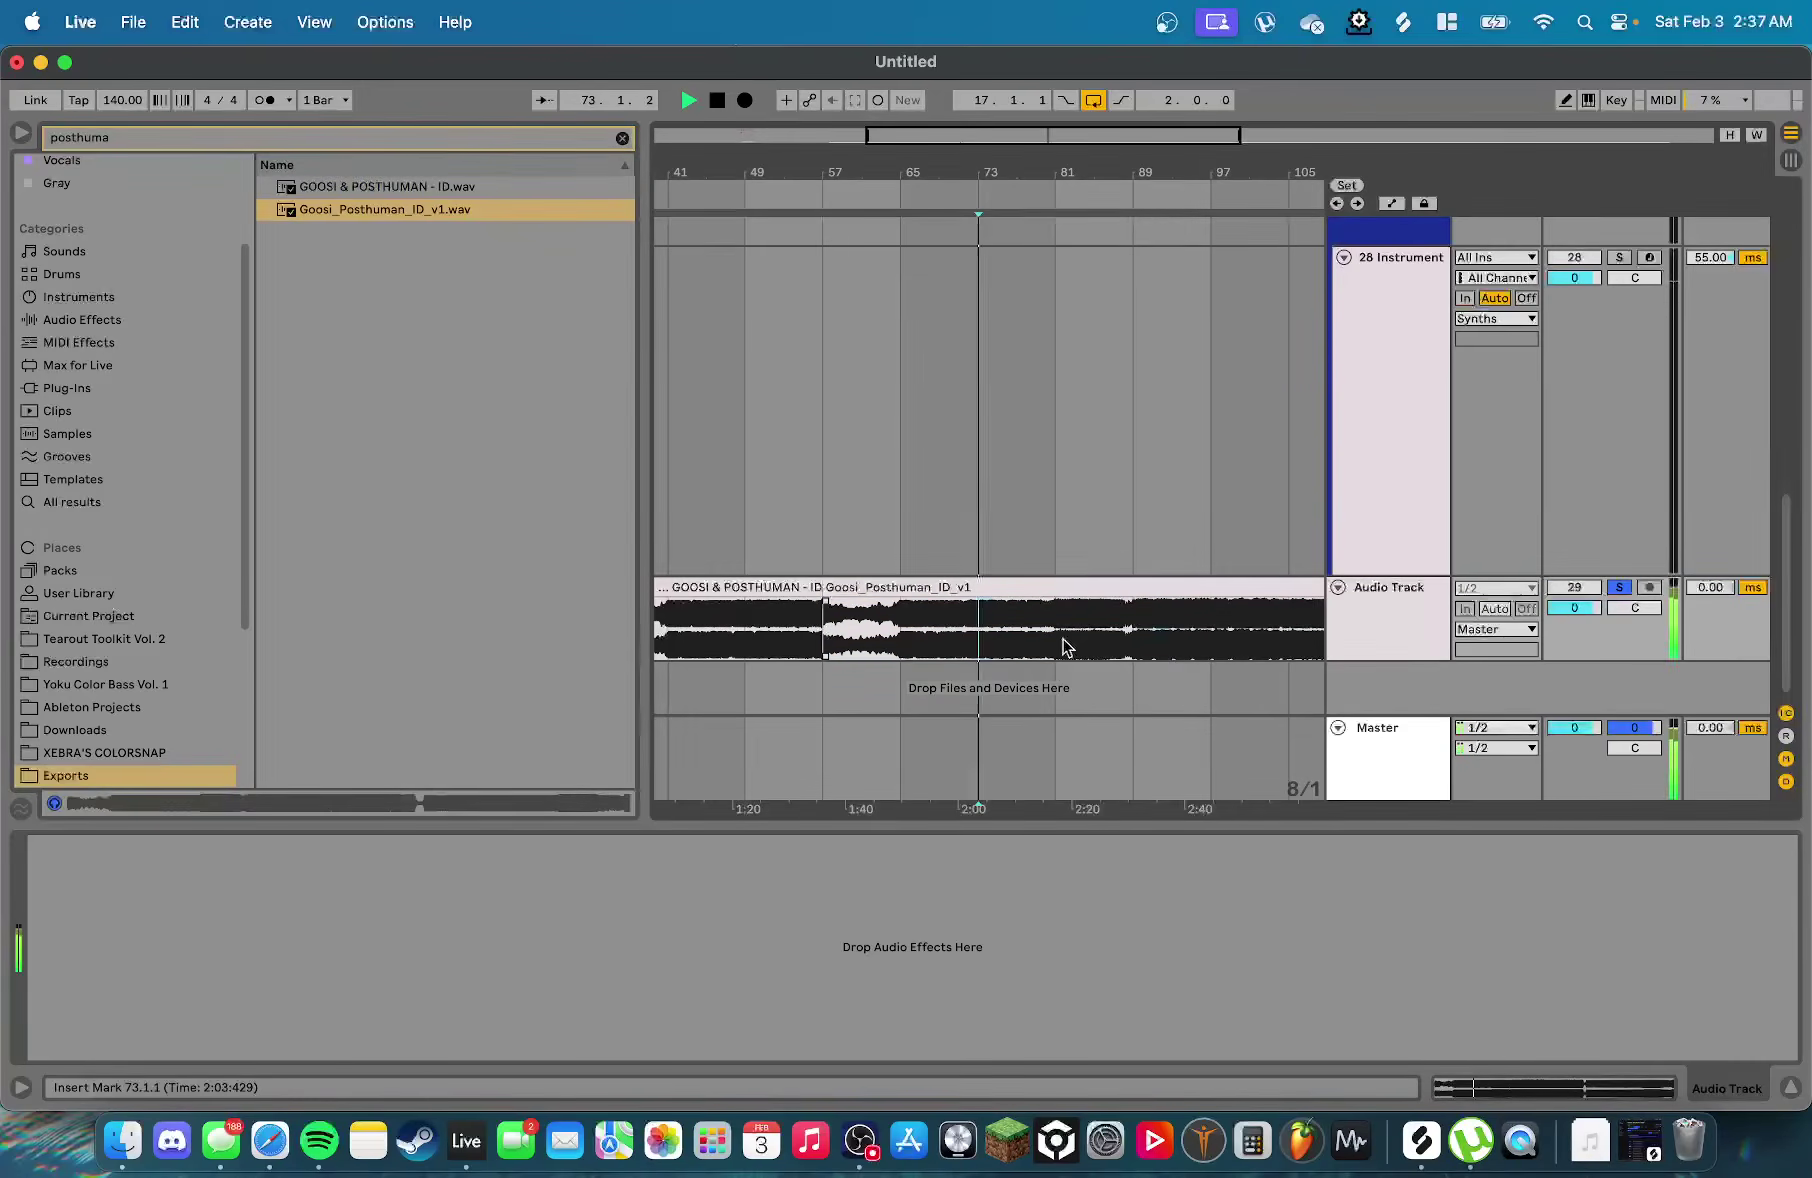
{"action": "left_click", "coordinate": [1211, 630]}
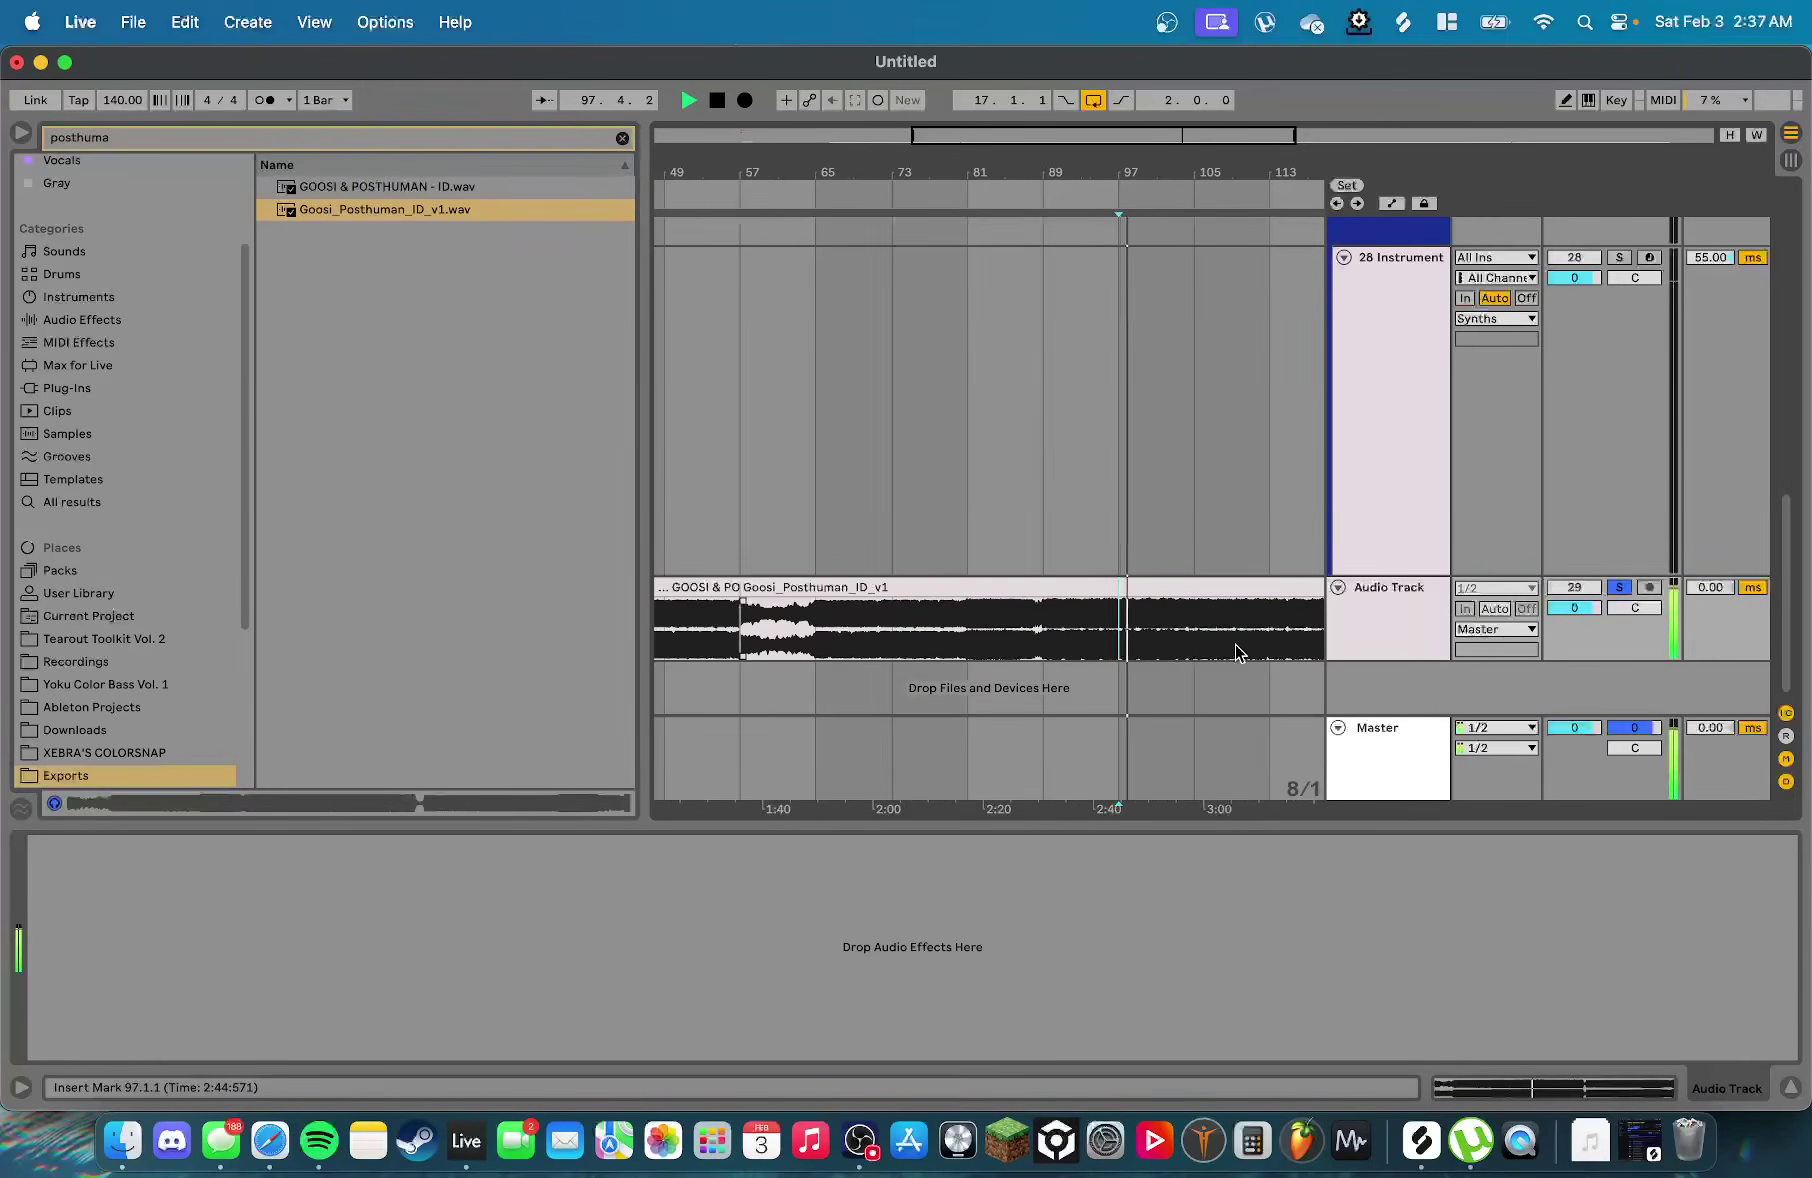
{"action": "scroll", "coordinate": [1234, 644], "scroll_direction": "up", "scroll_amount": 3}
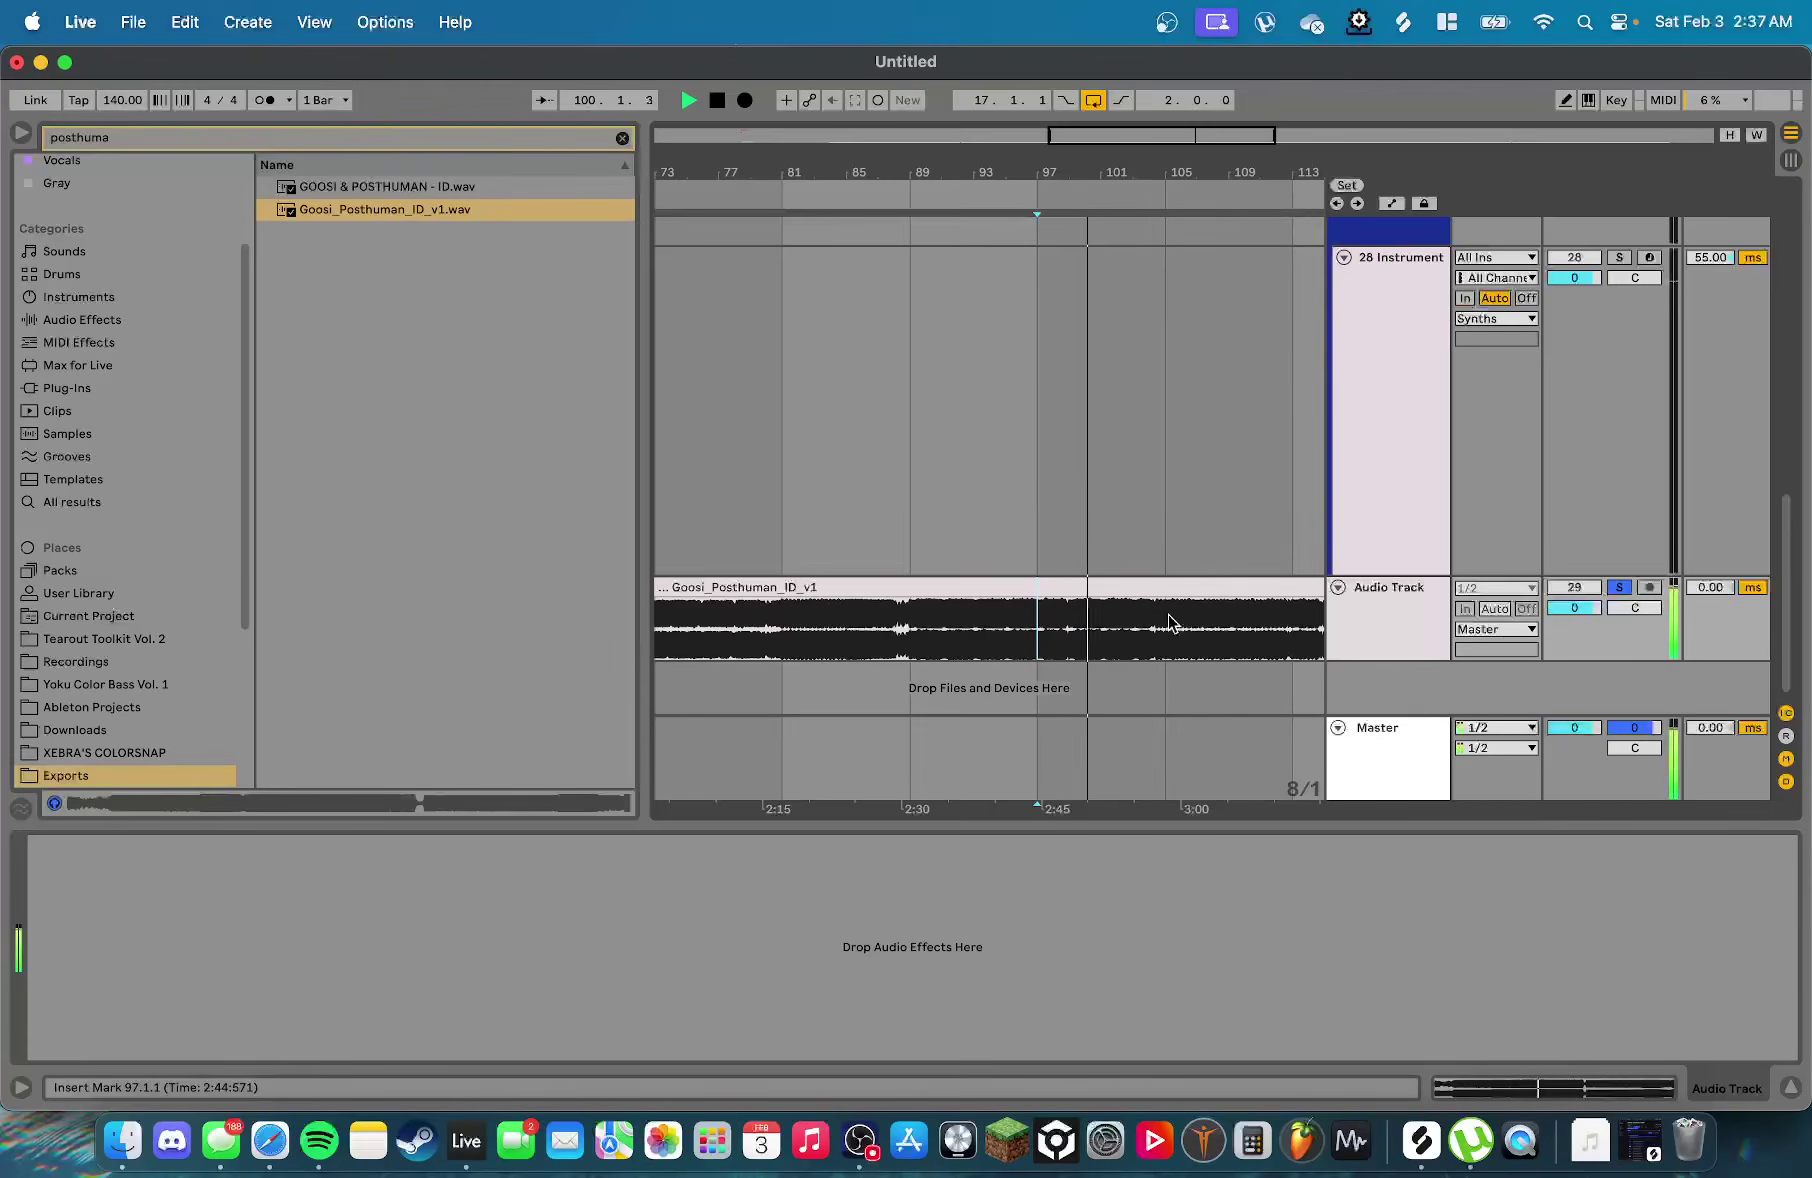
{"action": "key", "text": "space"}
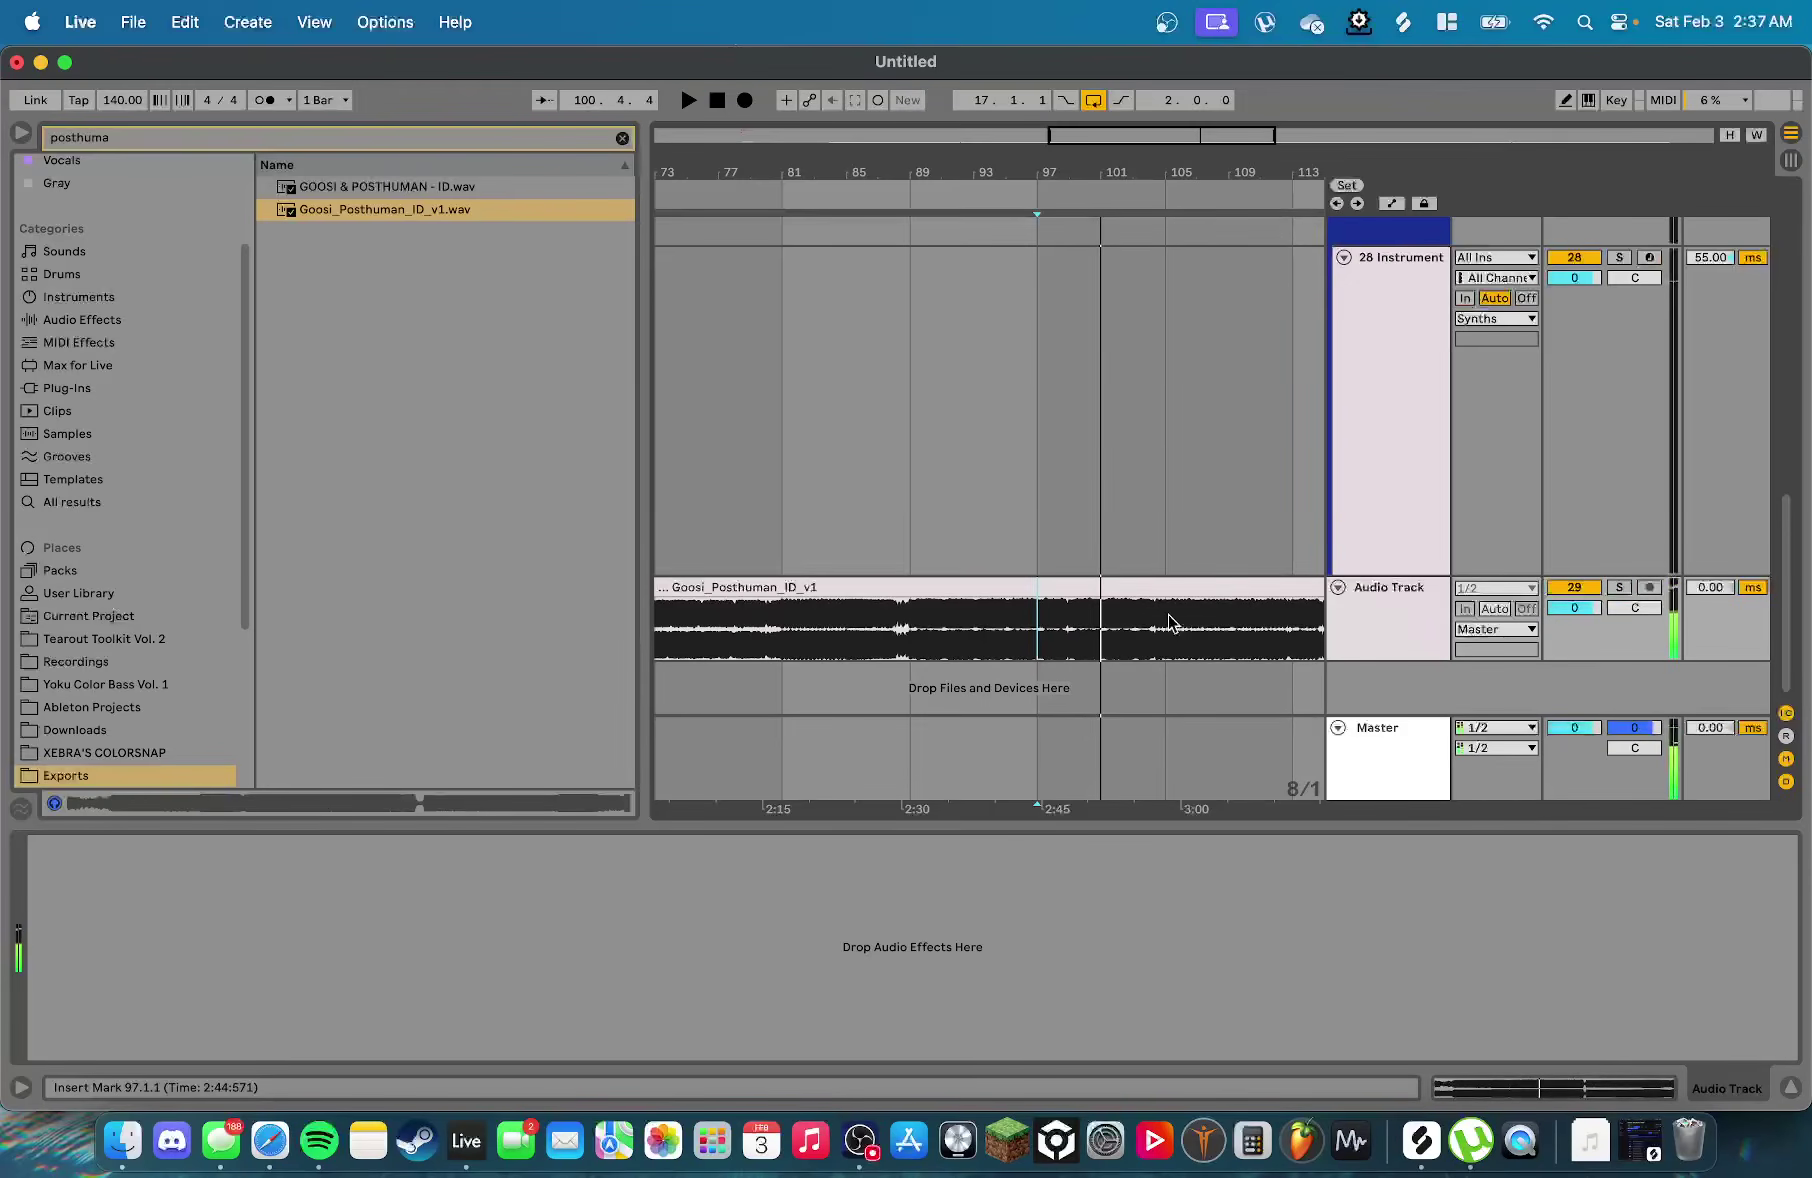
Delete the audio track holding the two exported songs and return to the bass clip at bar 17
{"action": "scroll", "coordinate": [1169, 622], "scroll_direction": "down", "scroll_amount": 6}
{"action": "key", "text": "Delete"}
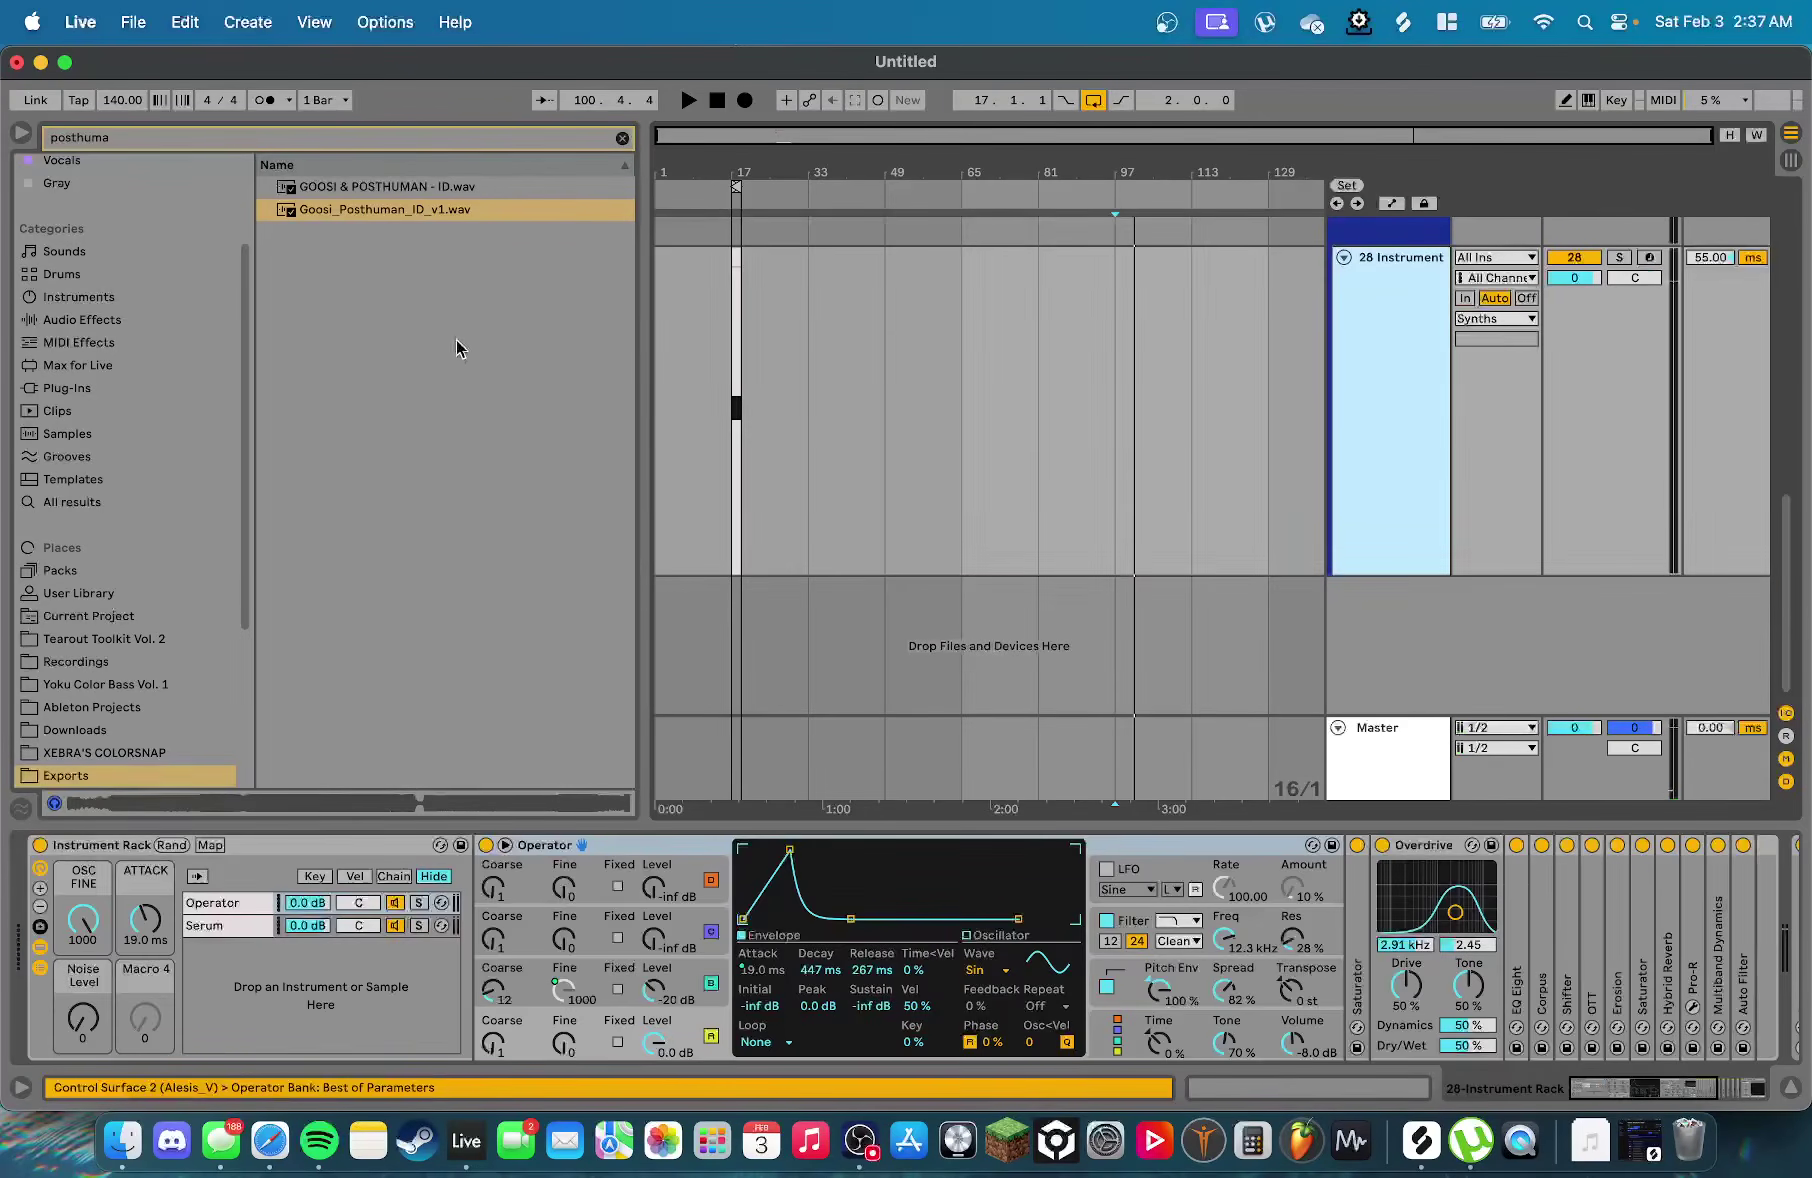
{"action": "key", "text": "z"}
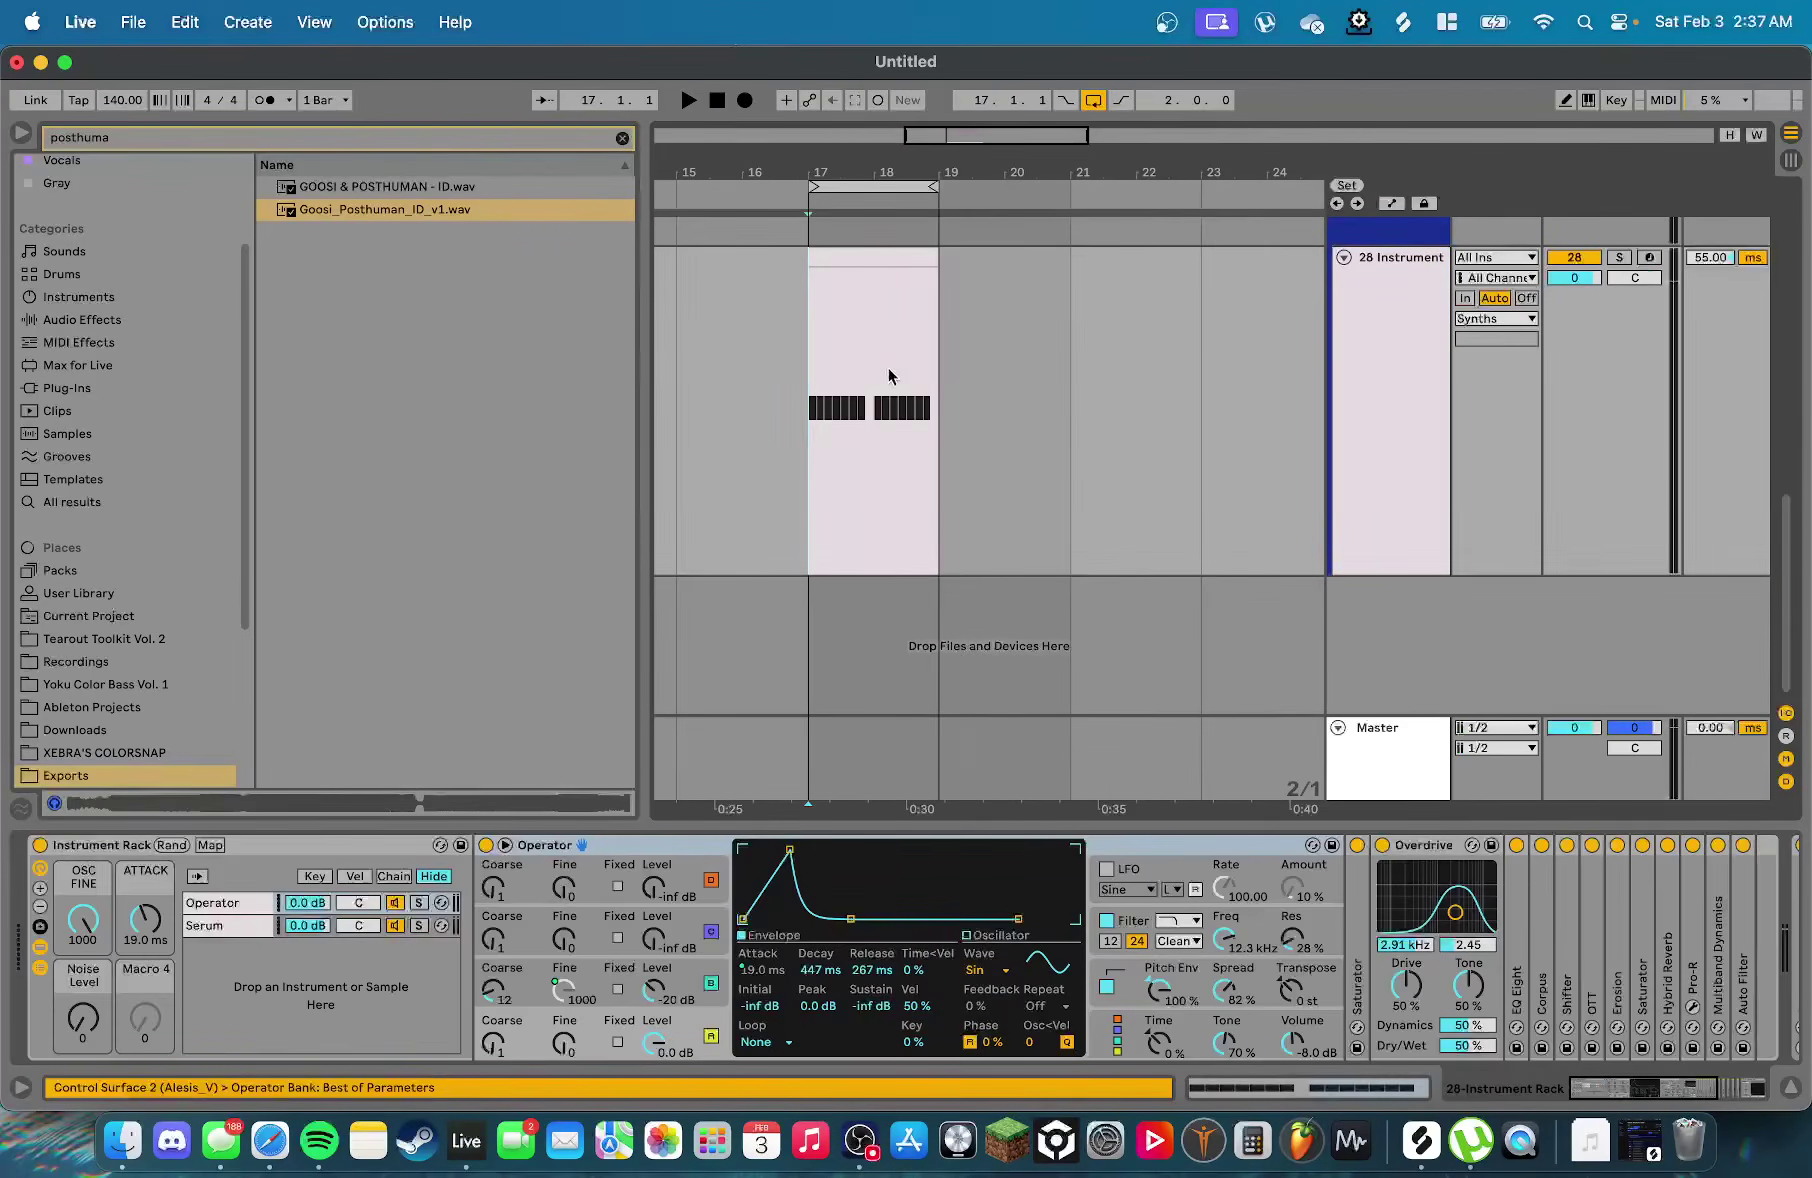
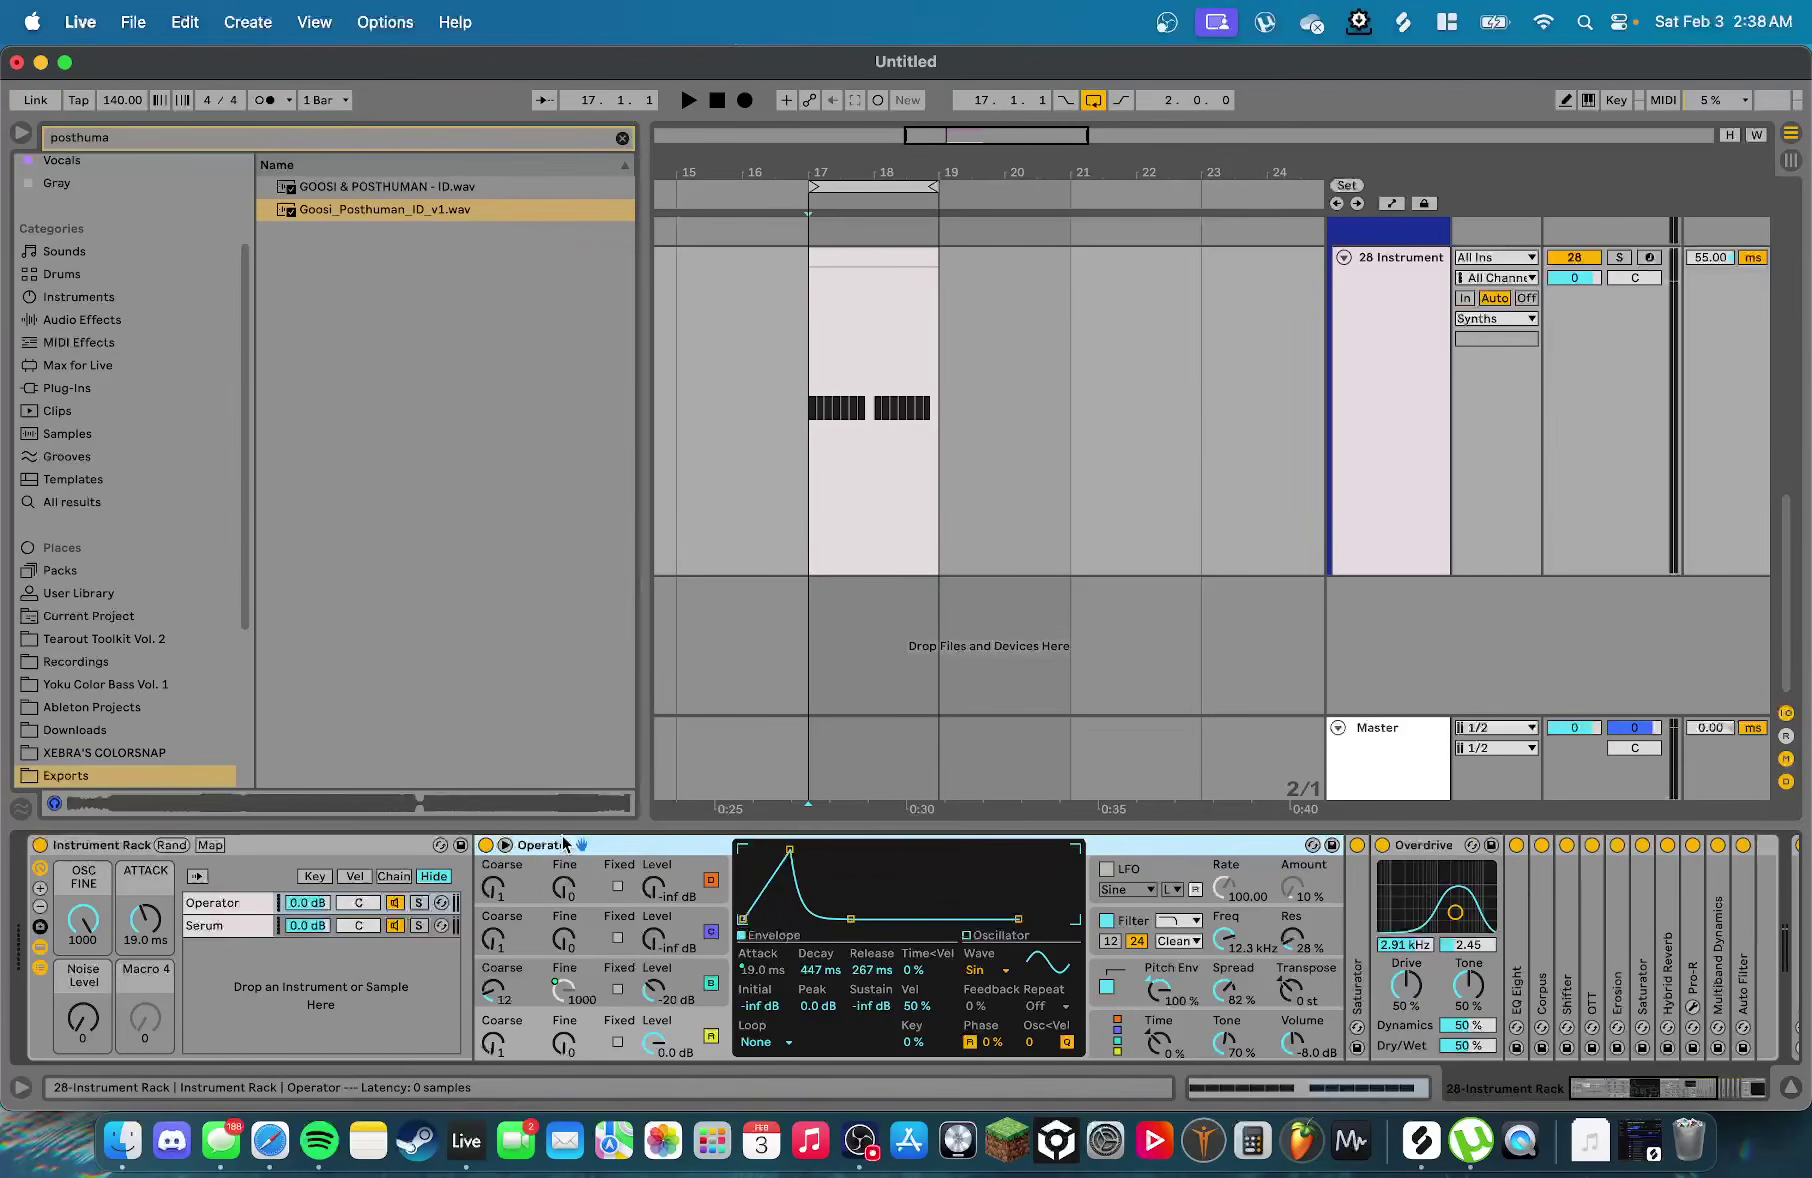
{"action": "right_click", "coordinate": [563, 845]}
{"action": "left_click", "coordinate": [496, 848]}
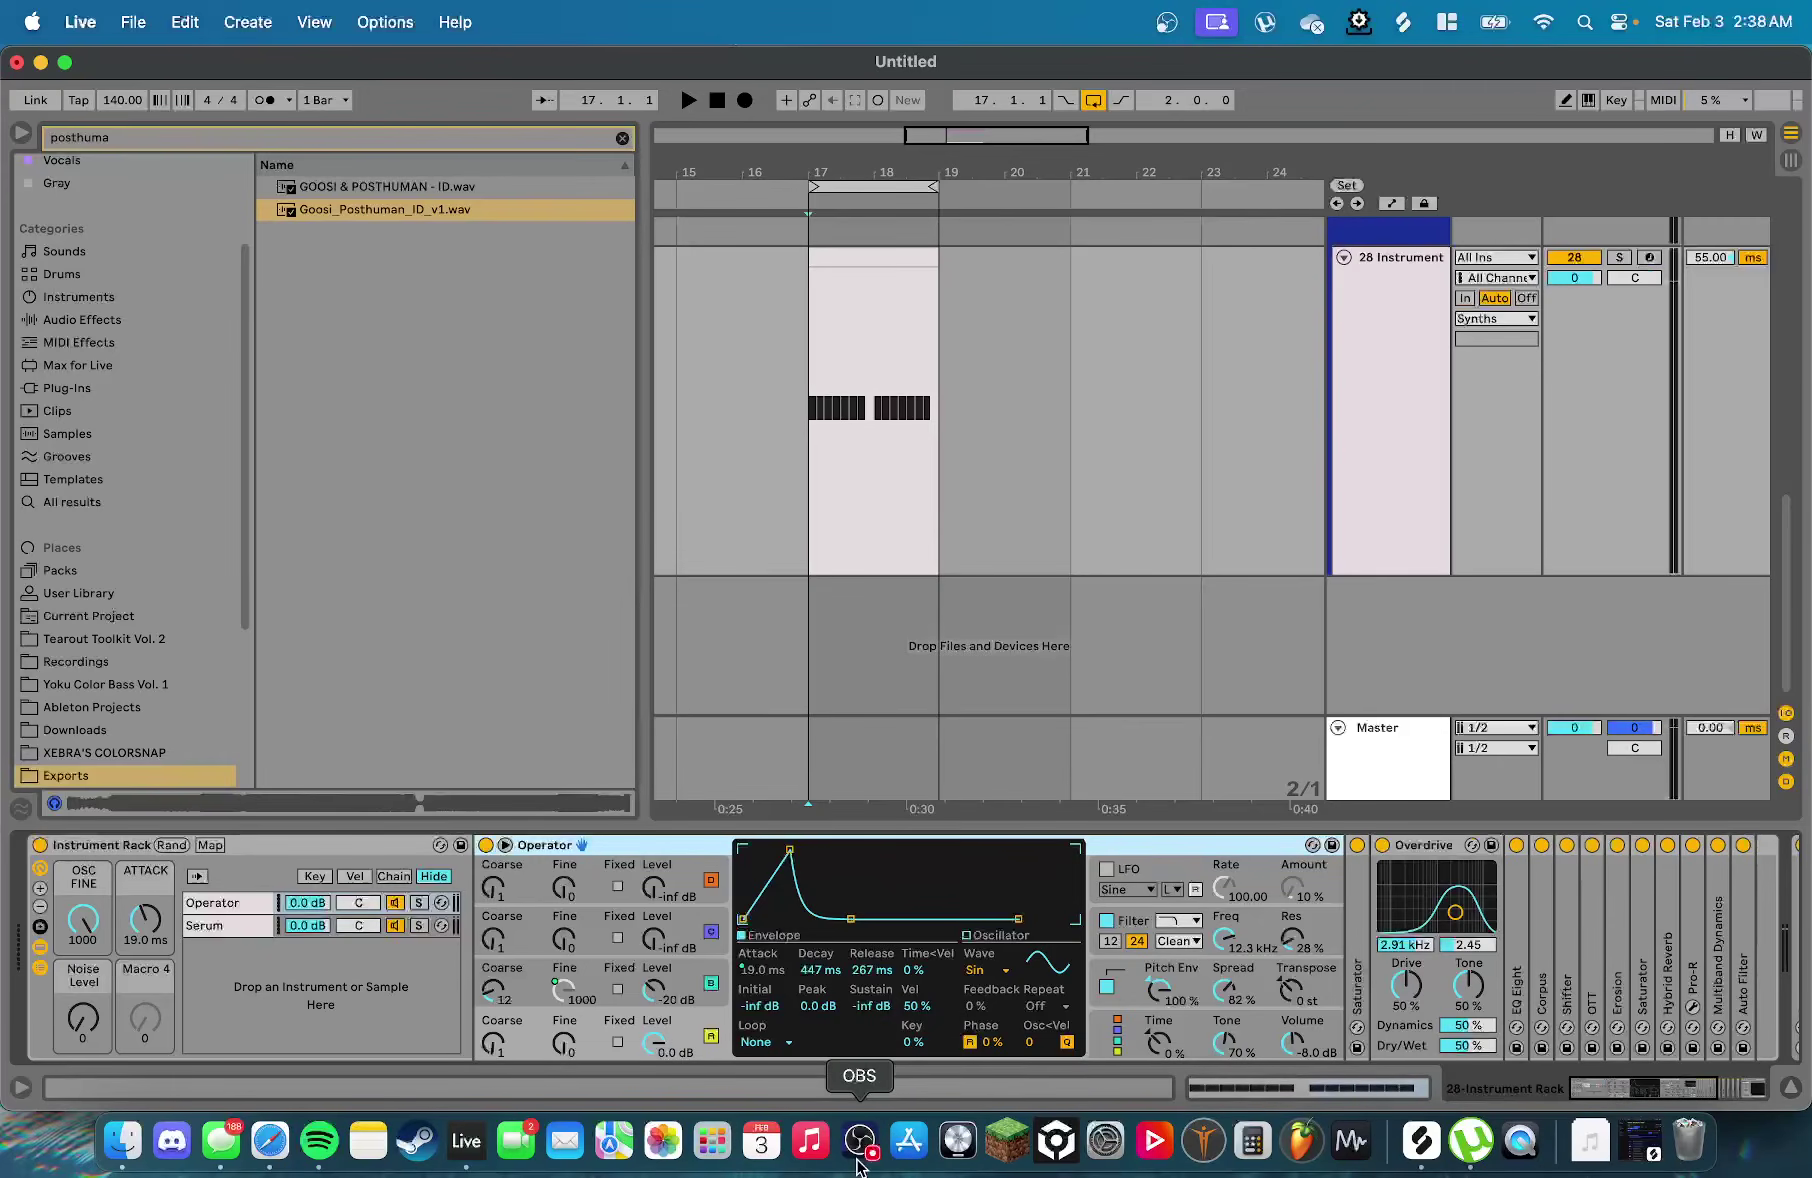
Collapse all the track groups in the arrangement, including Drums and Synths, and switch to OBS
{"action": "scroll", "coordinate": [1413, 406], "scroll_direction": "up", "scroll_amount": 15}
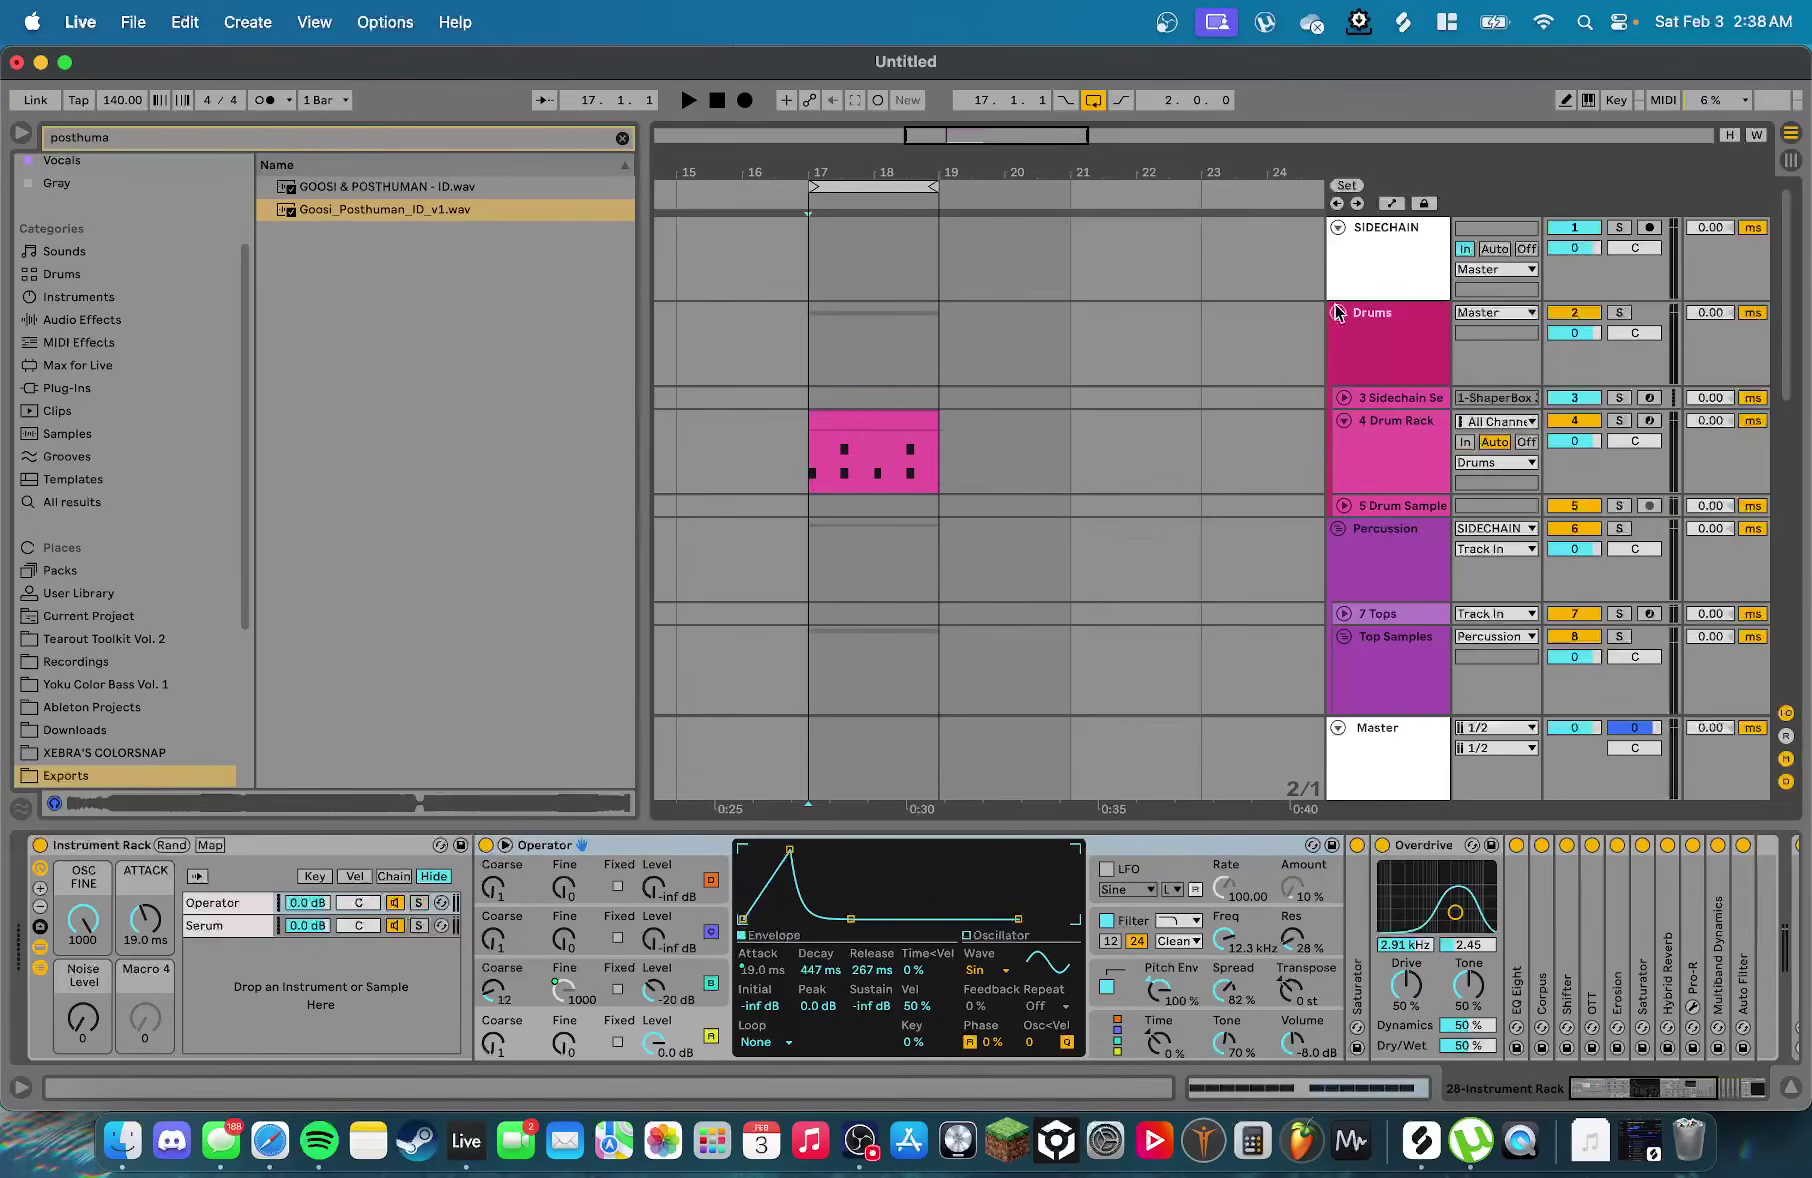
{"action": "left_click", "coordinate": [1336, 312], "text": "alt"}
{"action": "left_click", "coordinate": [1339, 422]}
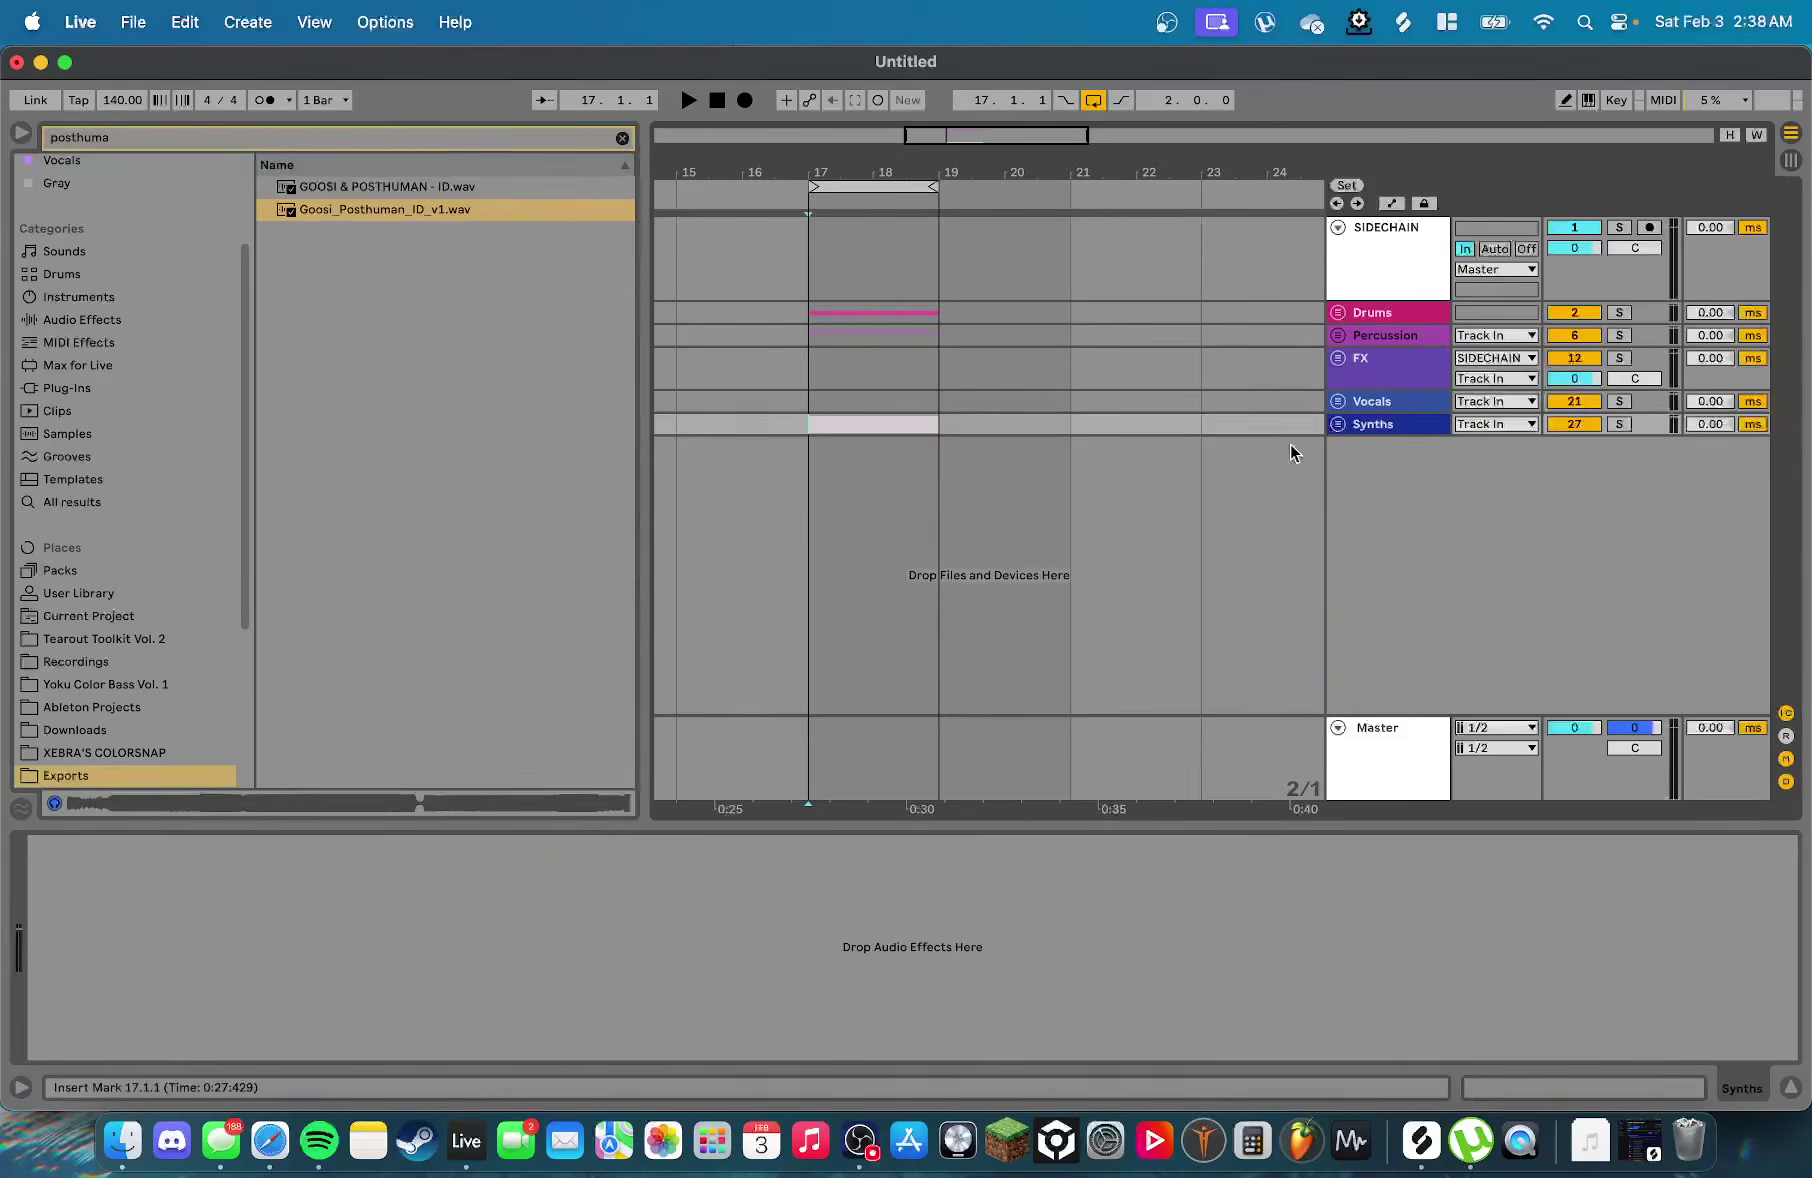
{"action": "left_click", "coordinate": [860, 1143]}
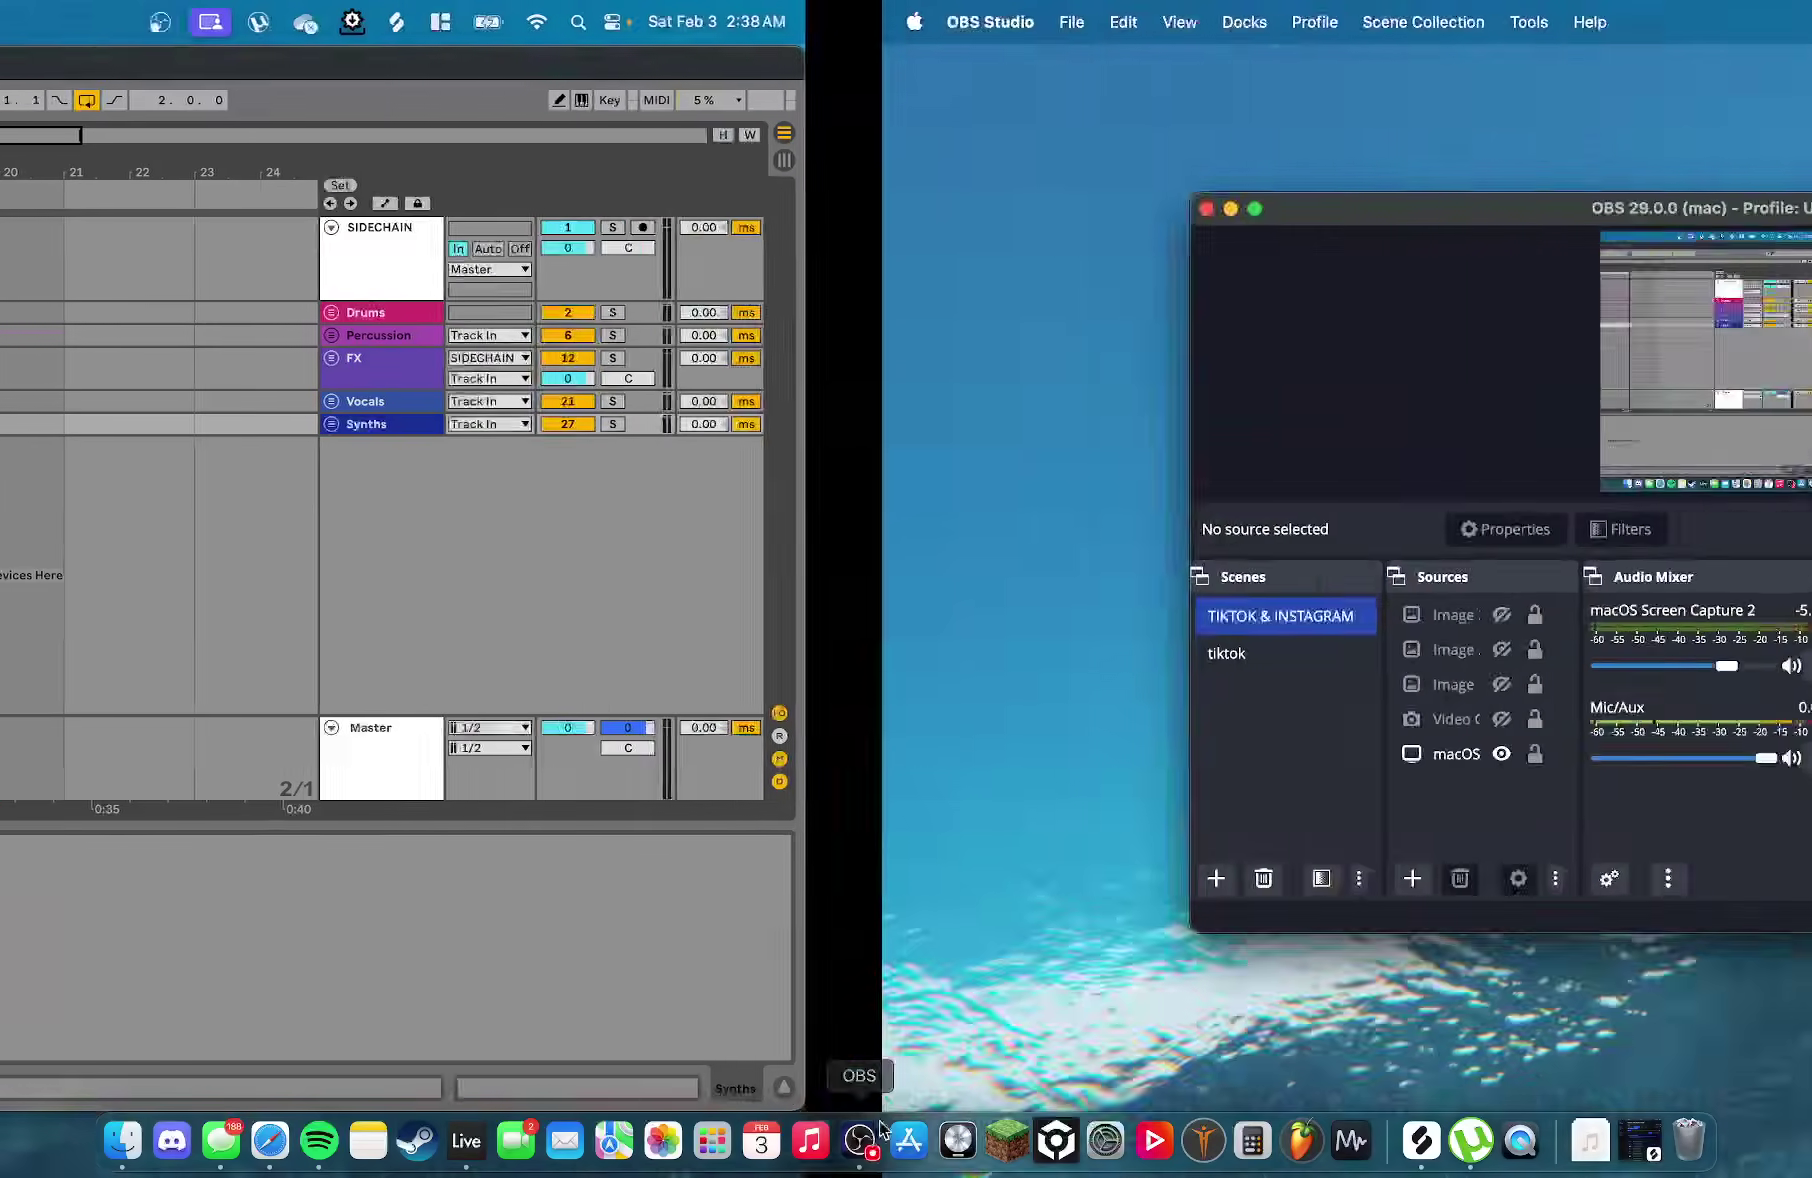